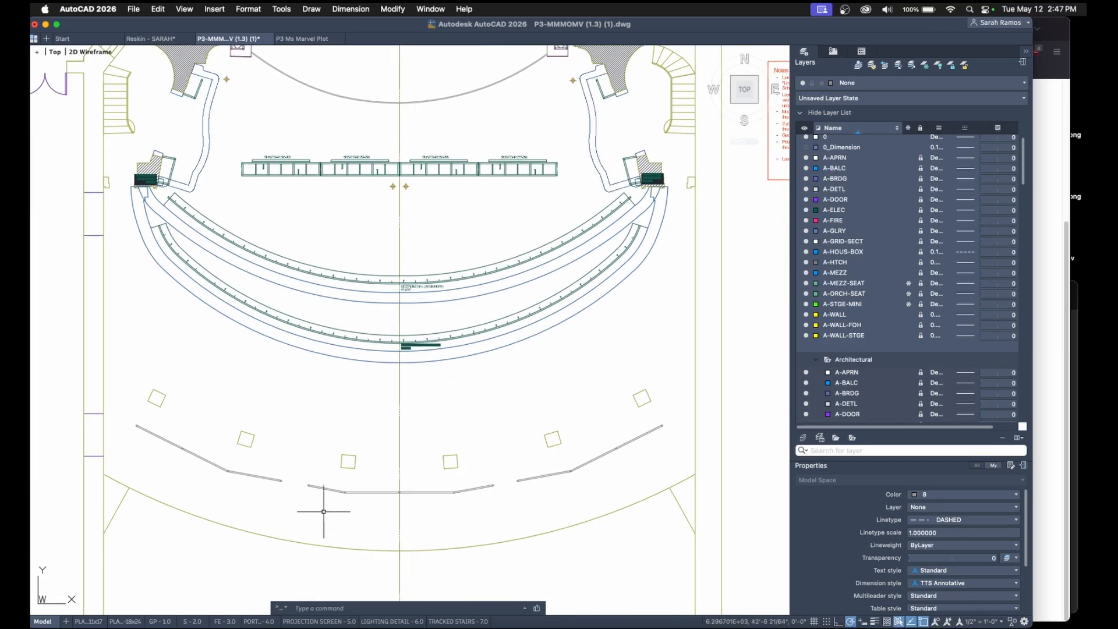
Switch to Firefox and look at the Merle Reskin Theatre seating chart page.
left_click(349, 613)
left_click(900, 29)
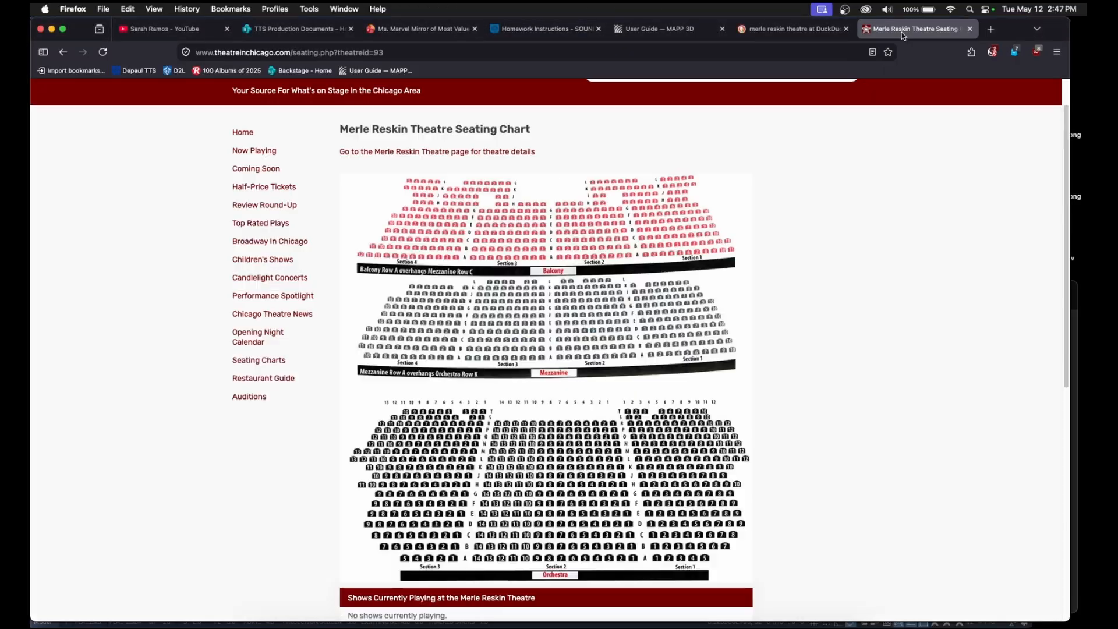
left_click(991, 29)
type("merle resk")
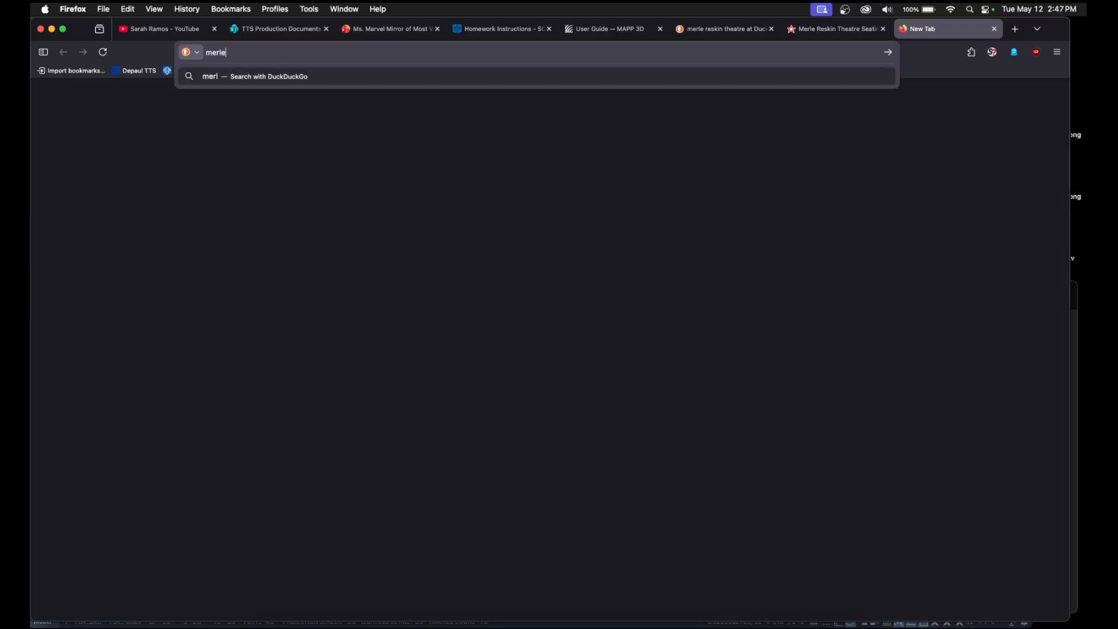
left_click(995, 29)
Switch back to AutoCAD and thaw the A-MEZZ-SEAT and A-ORCH-SEAT layers.
key("super+Tab")
middle_click_drag(619, 337, 622, 377)
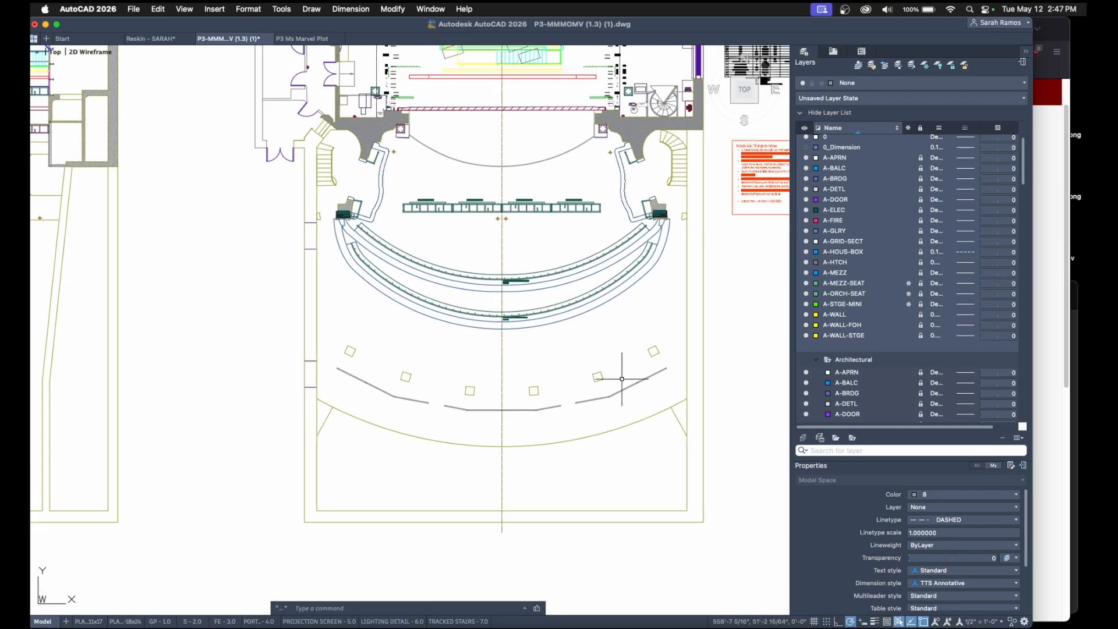
left_click(909, 283)
left_click(909, 295)
Rotate the top view until the theatre's section drawing reads upright, and bring its audience side into view.
middle_click_drag(240, 438, 542, 457)
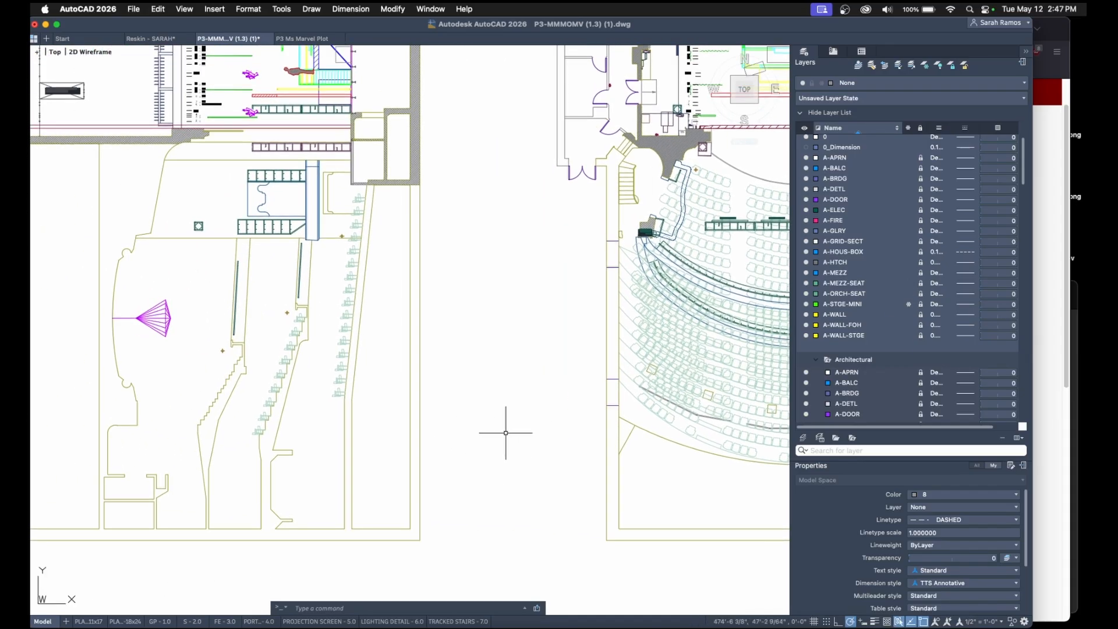
left_click(749, 73)
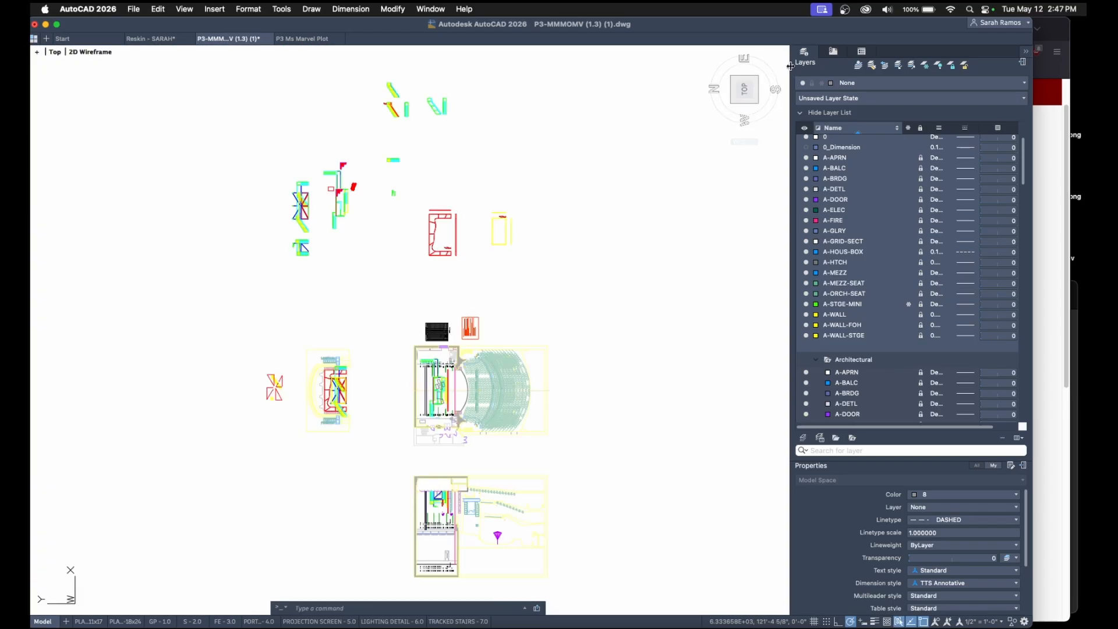
left_click(783, 62)
left_click(784, 65)
scroll(299, 120, "up", 6)
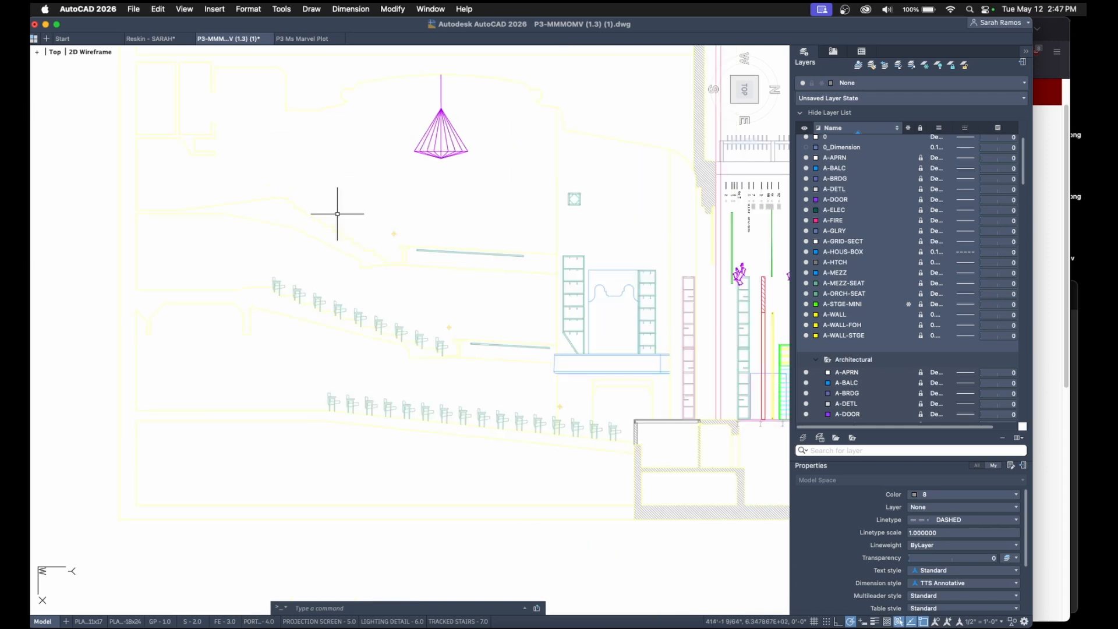
Set the colors of the A-WALL-FOH and A-WALL layers to Blue, keeping A-WALL-FOH visible.
left_click(180, 228)
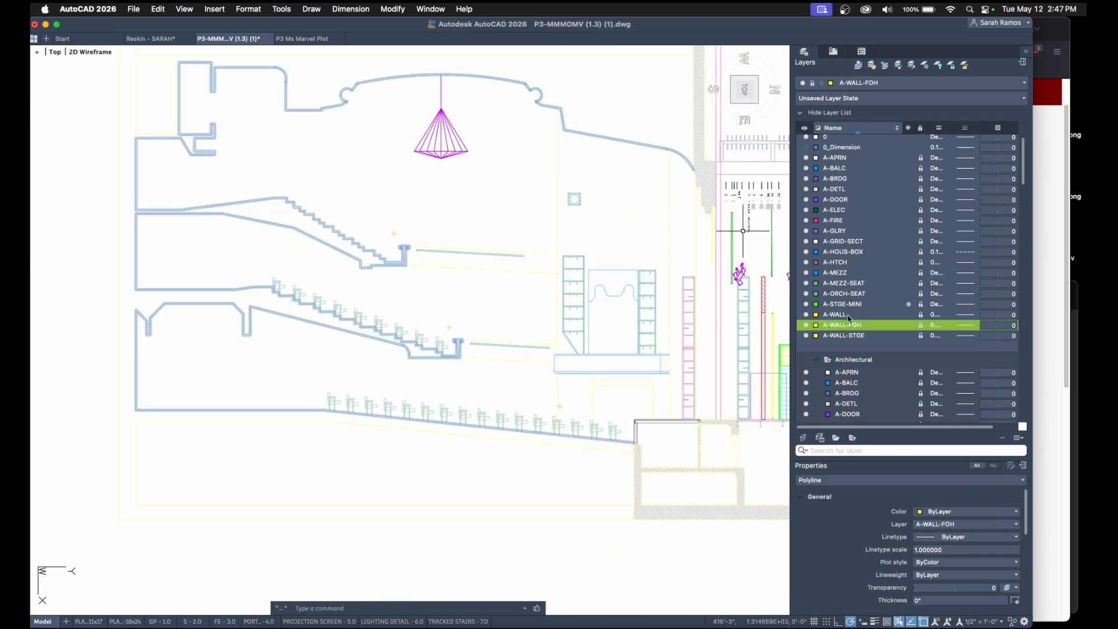
left_click(806, 325)
left_click(816, 325)
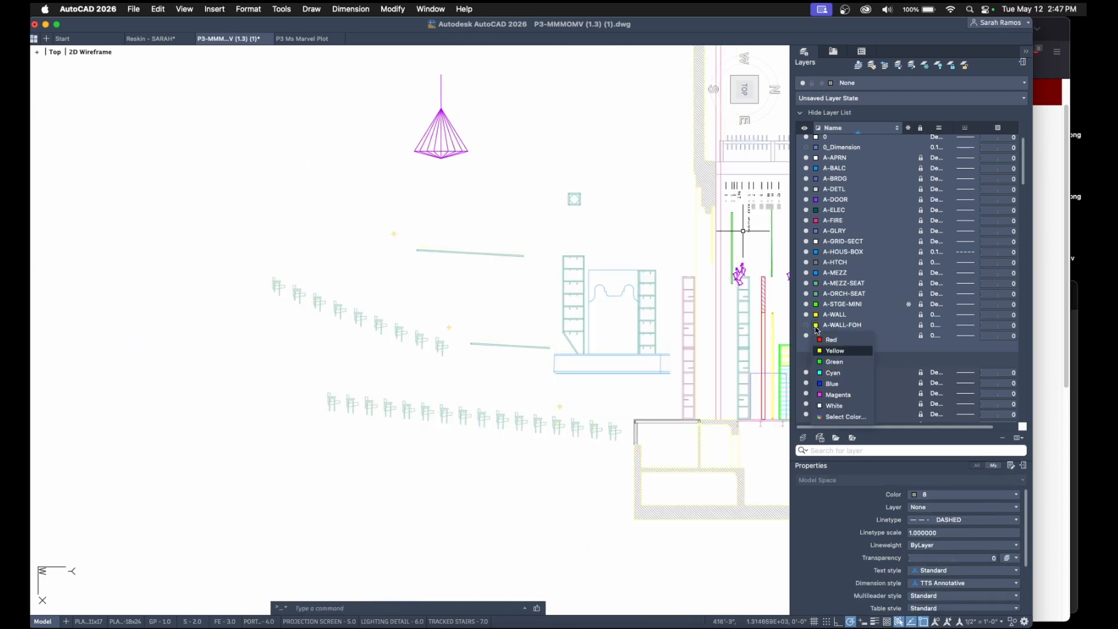
left_click(836, 384)
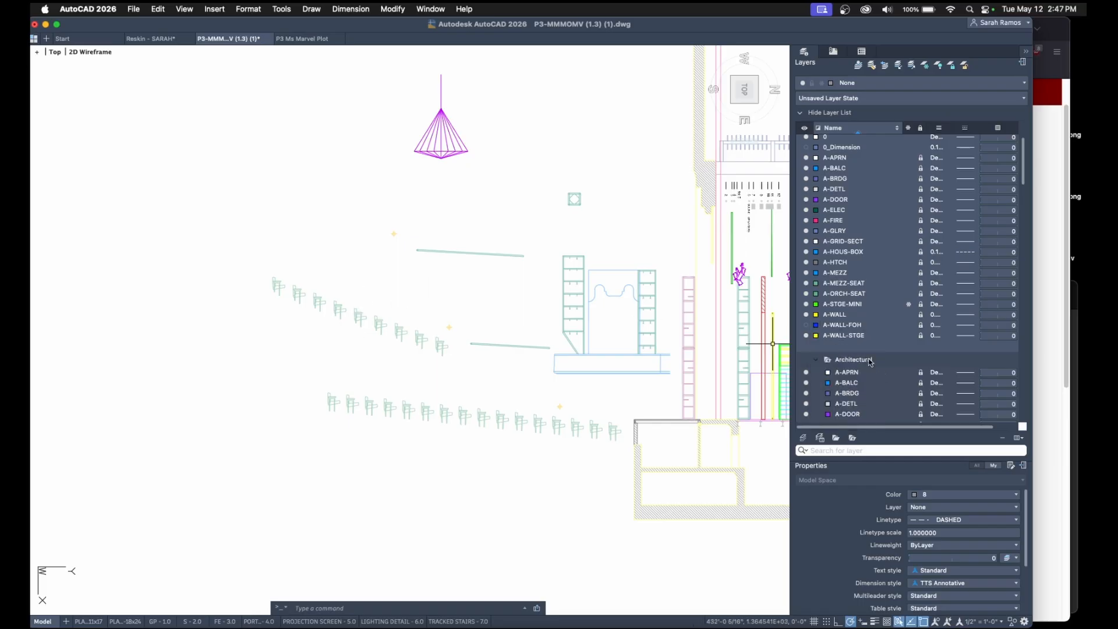
left_click(816, 315)
left_click(835, 373)
left_click(805, 325)
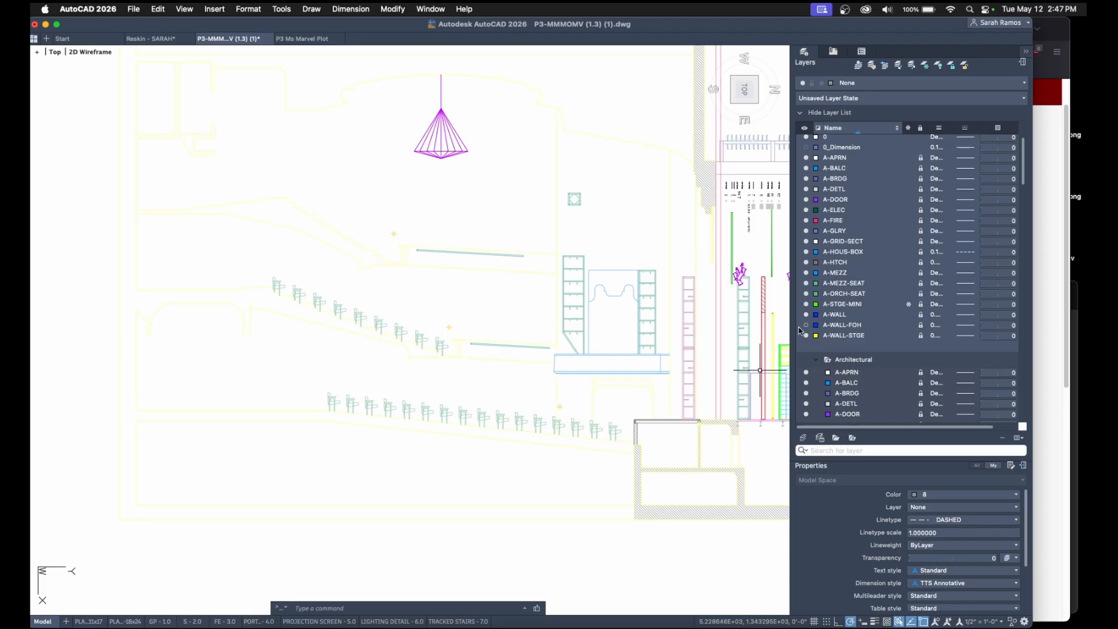
Select the front-of-house wall outlines in the section, compare the seating levels with the seating chart in Firefox, and return to AutoCAD.
left_click(220, 453)
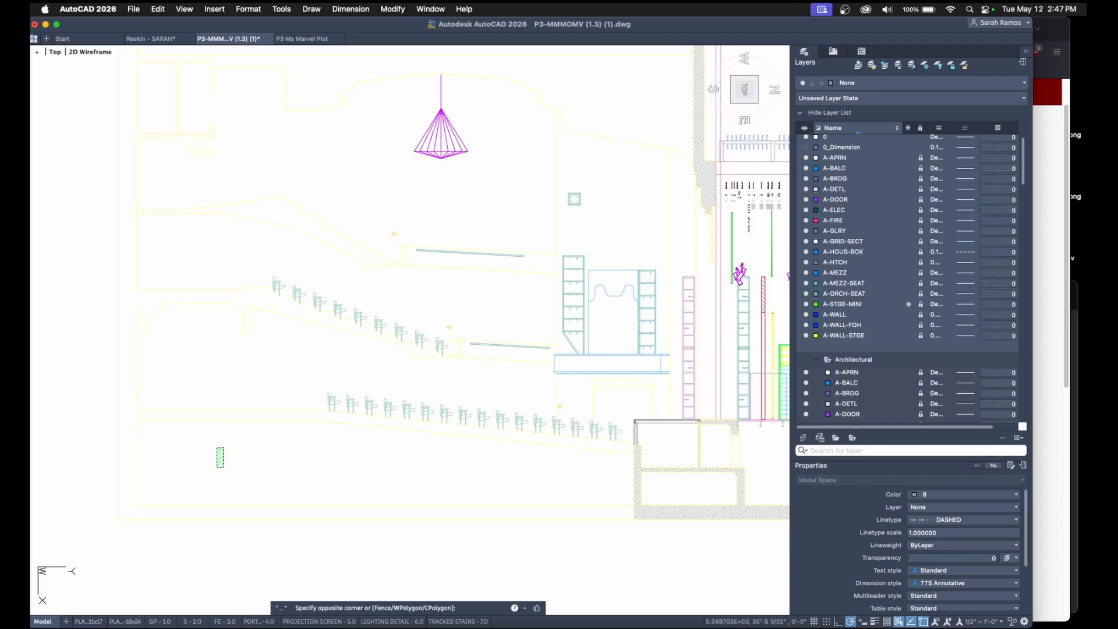
left_click(200, 391)
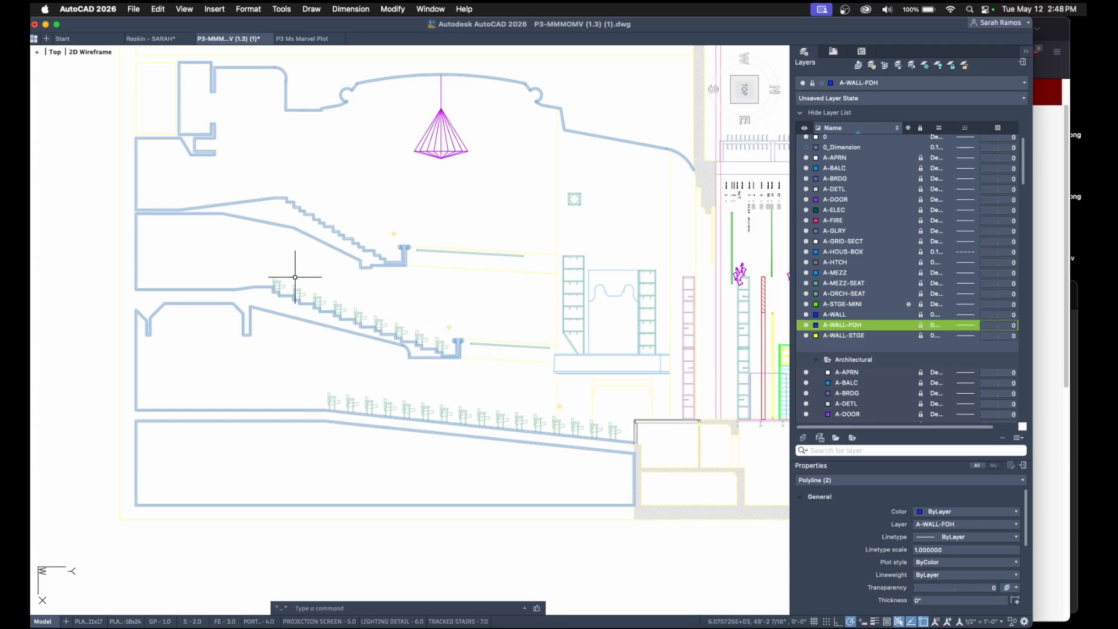
left_click(1043, 232)
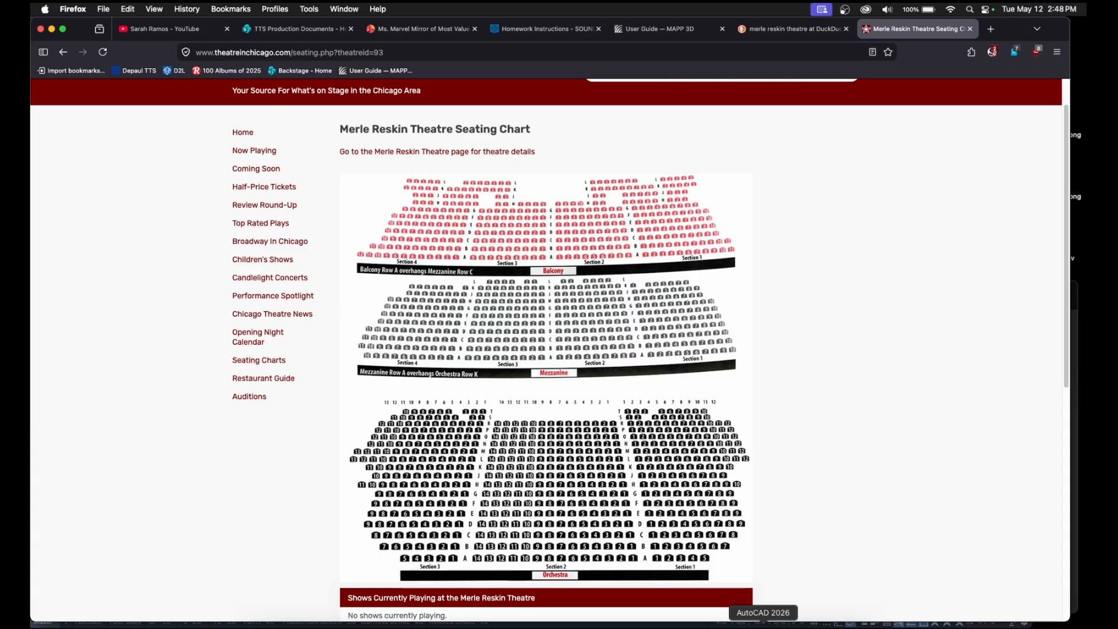
left_click(763, 624)
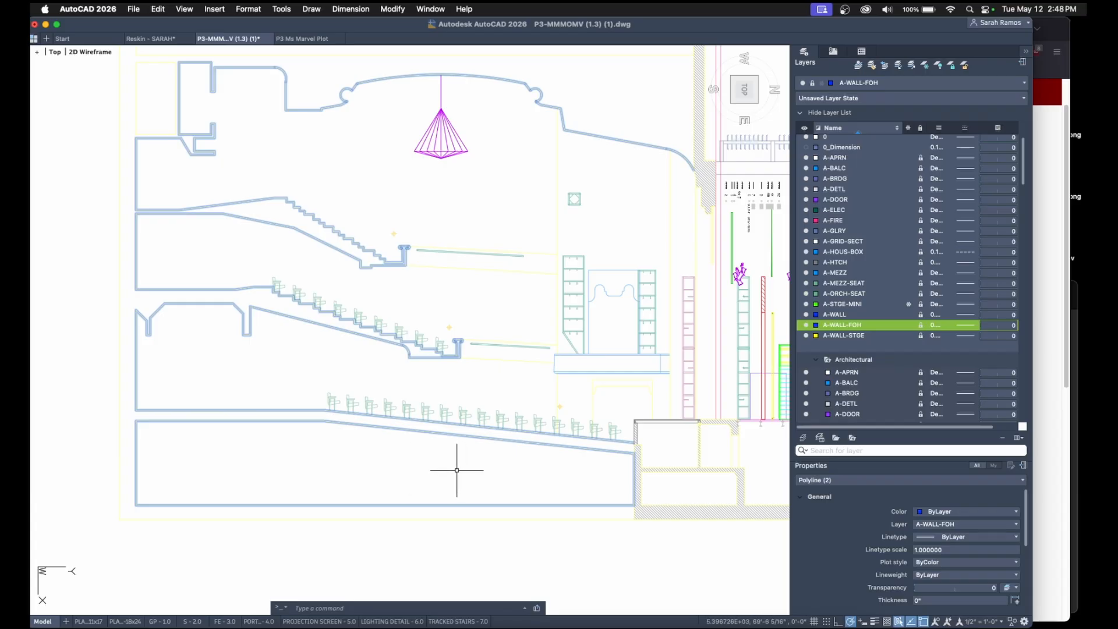
key("Escape")
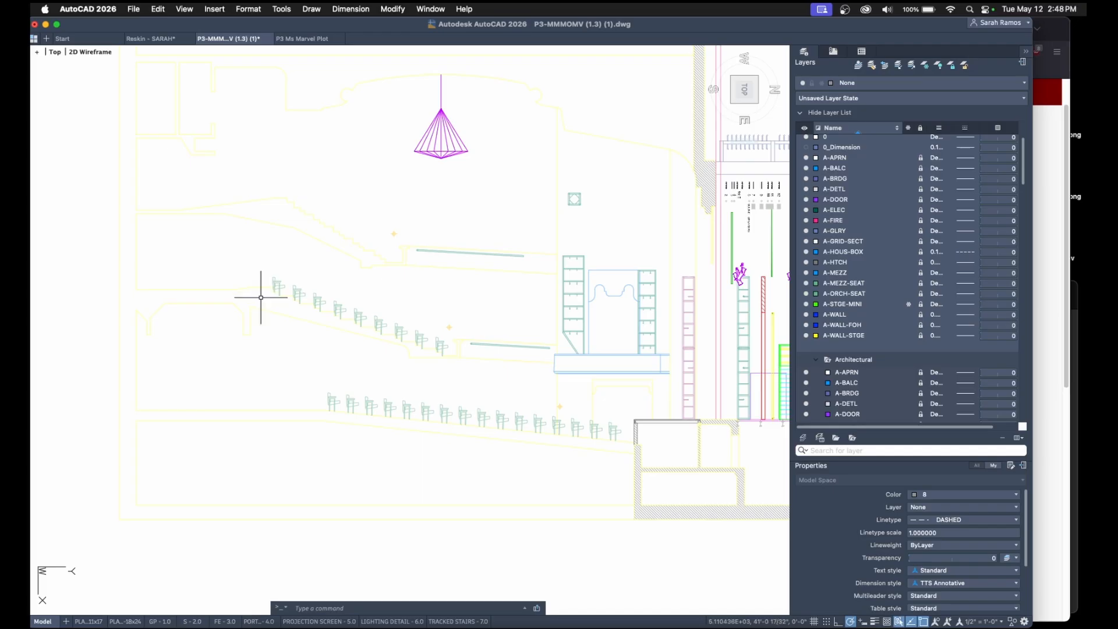
left_click(1040, 328)
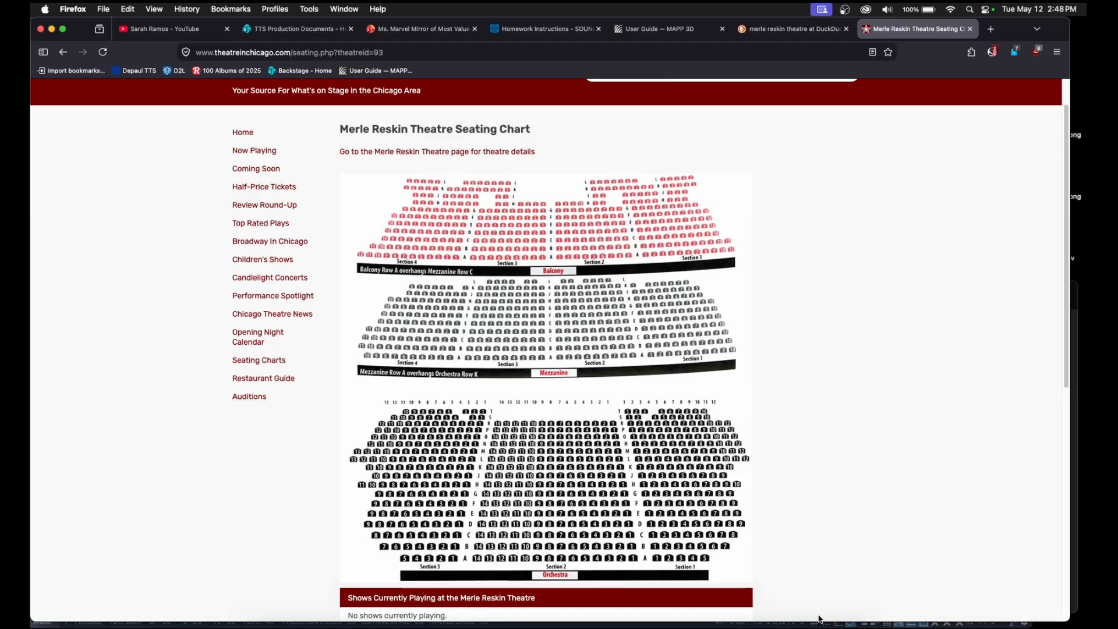
left_click(767, 619)
Select the outlines around the space below the orchestra floor and examine the full theatre section and plan.
left_click(567, 540)
left_click(527, 499)
scroll(528, 500, "down", 4)
middle_click_drag(625, 502, 522, 471)
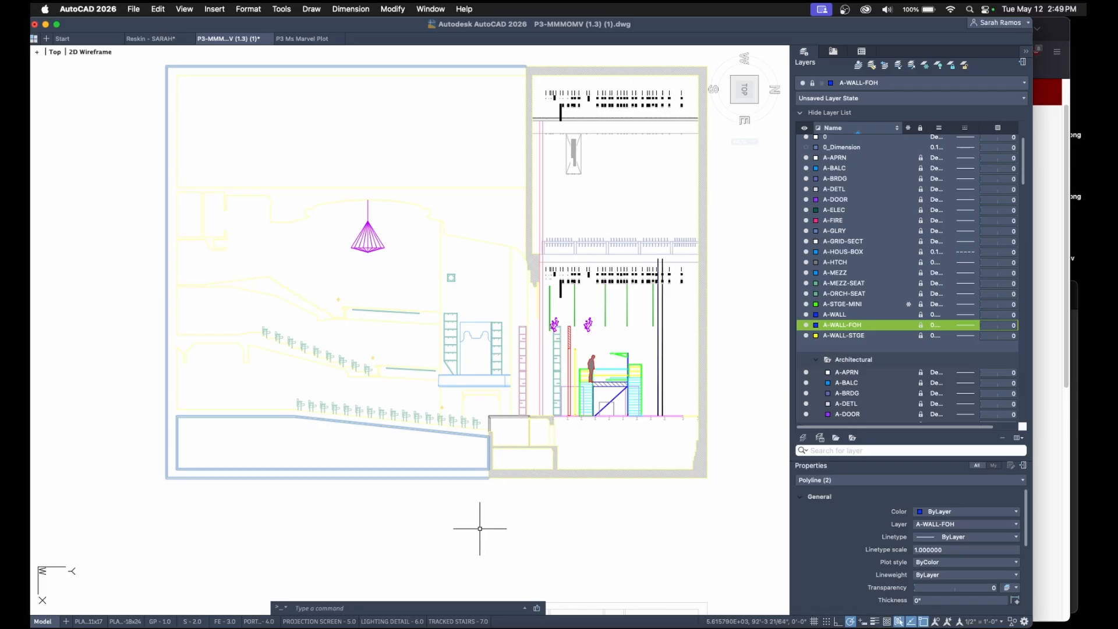
middle_click_drag(473, 510, 478, 517)
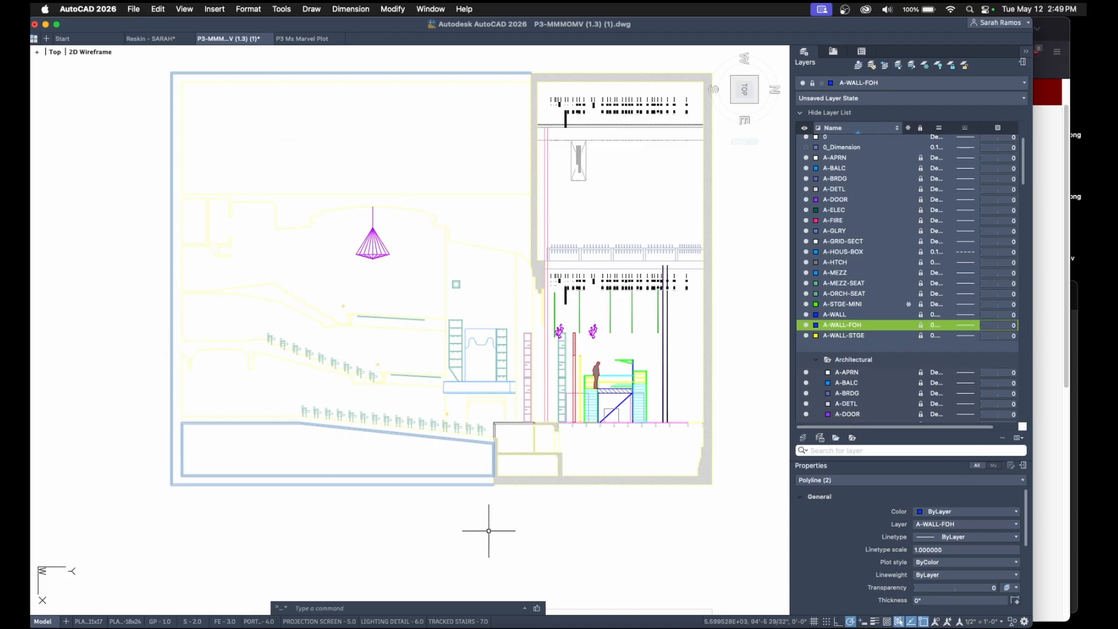
middle_click_drag(456, 493, 529, 532)
scroll(390, 400, "up", 1)
scroll(543, 486, "down", 1)
scroll(584, 519, "down", 1)
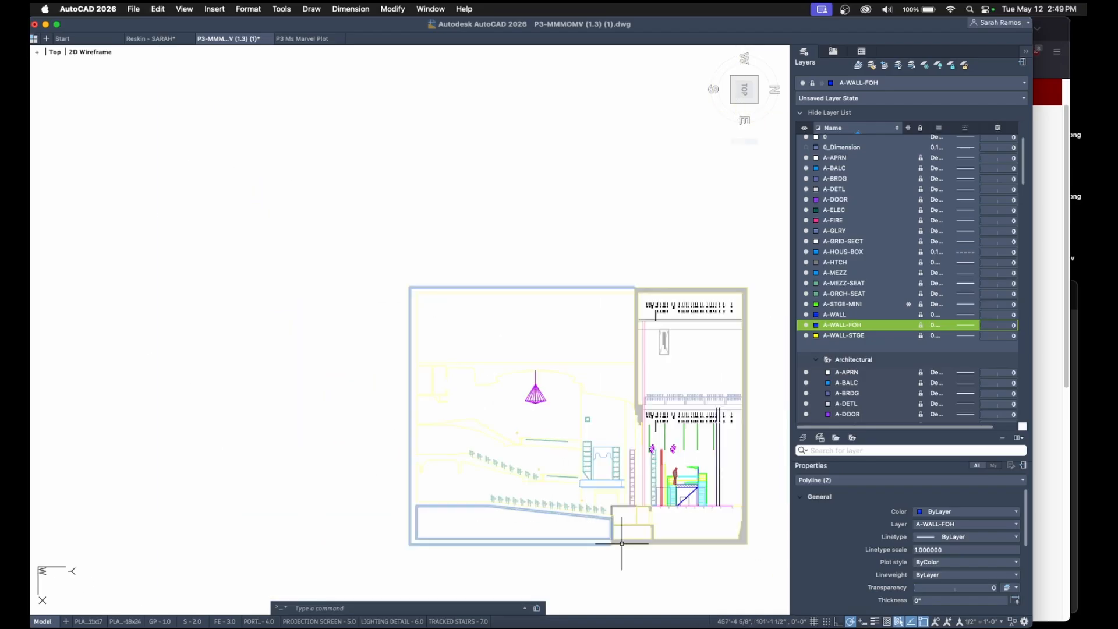
scroll(601, 534, "right", 3)
scroll(601, 534, "down", 10)
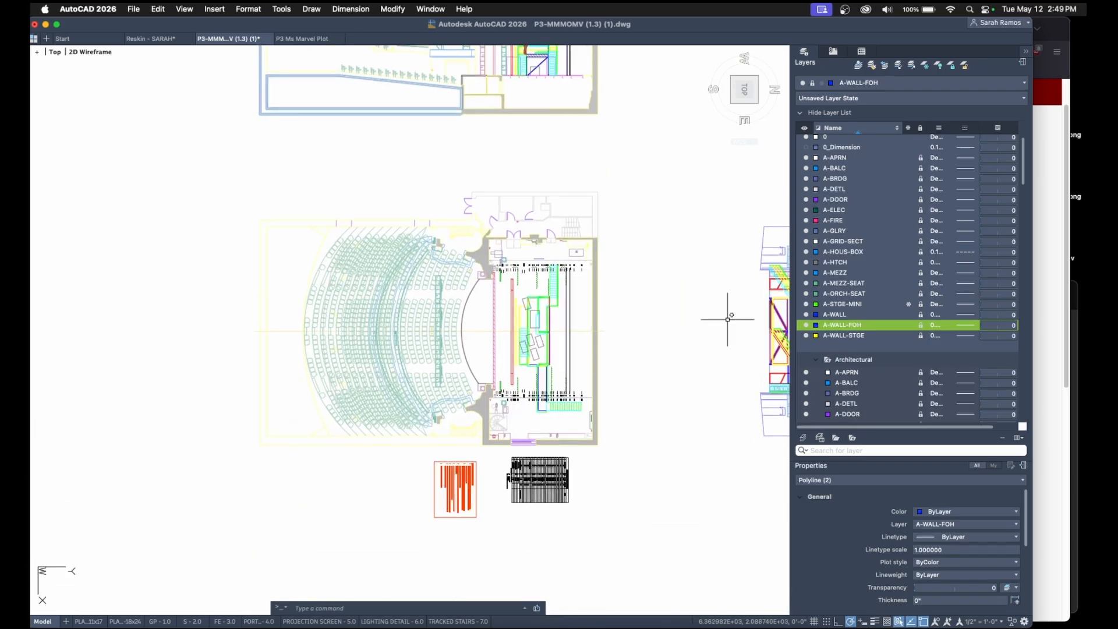
Thaw the A-STGE-MINI layer.
scroll(335, 294, "up", 4)
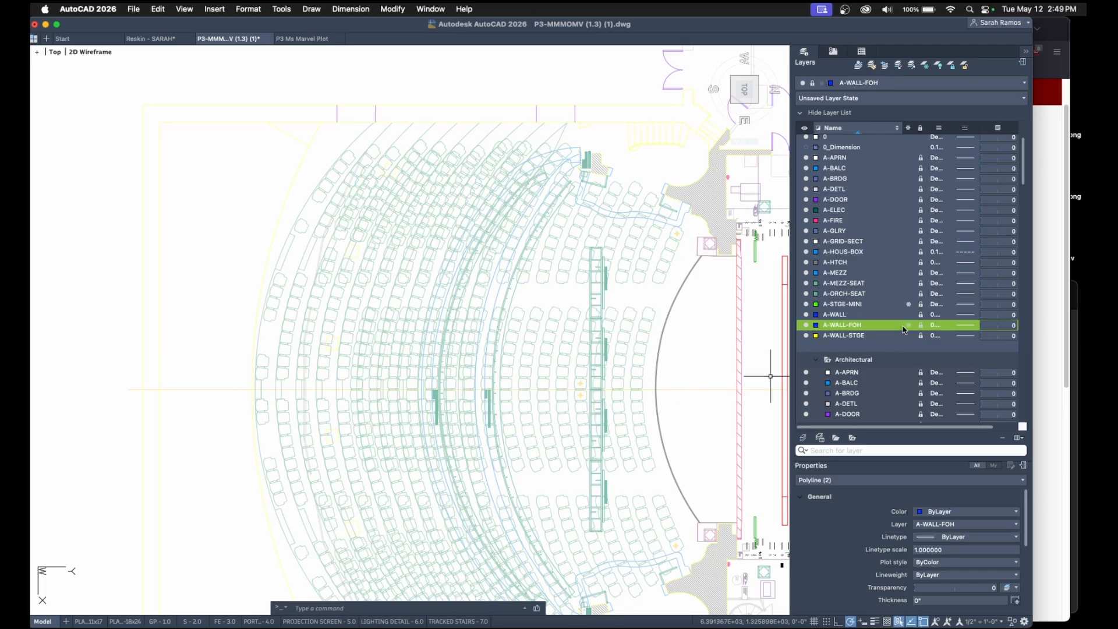
middle_click_drag(603, 425, 438, 341)
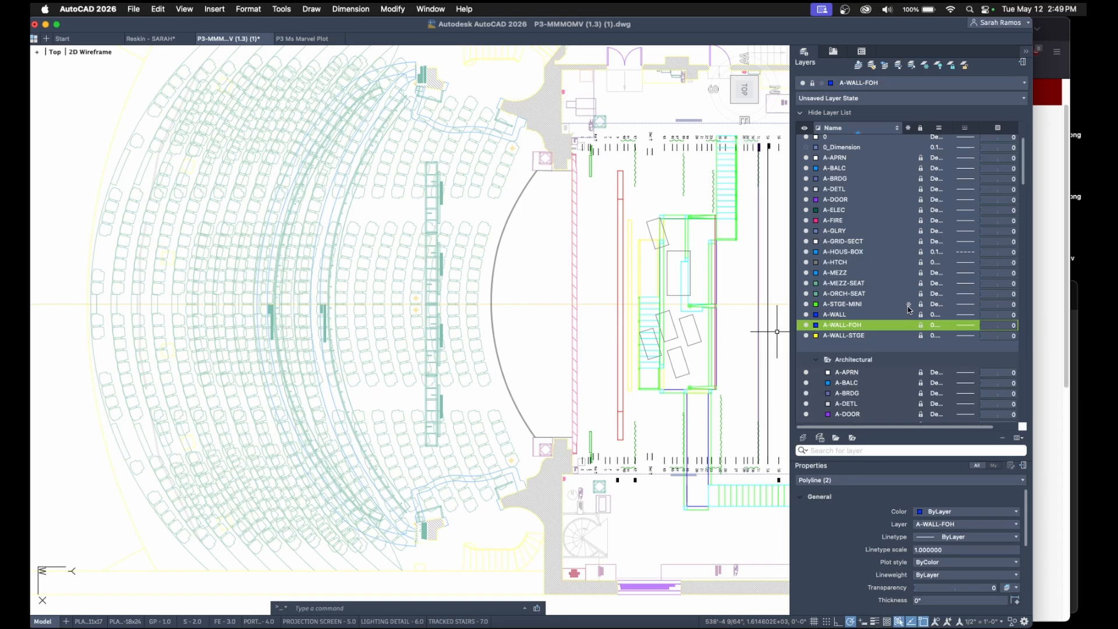
scroll(461, 469, "down", 5)
middle_click_drag(561, 460, 522, 397)
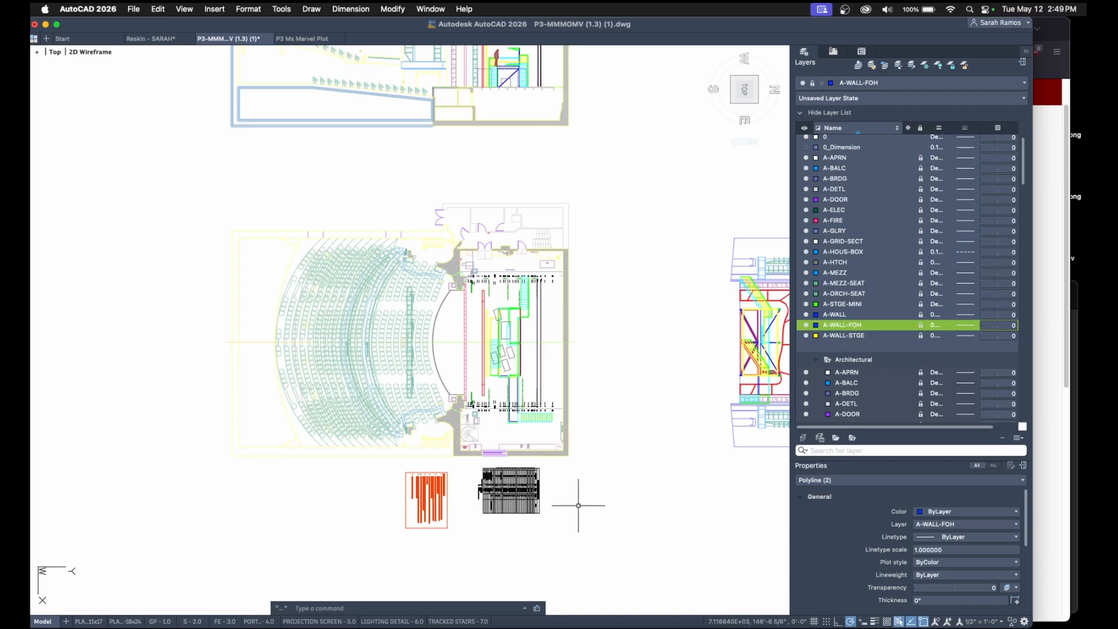
Read the Entity exclusion section of the MAPP 3D User Guide in Firefox for importable and unsupported DXF object types.
left_click(1050, 435)
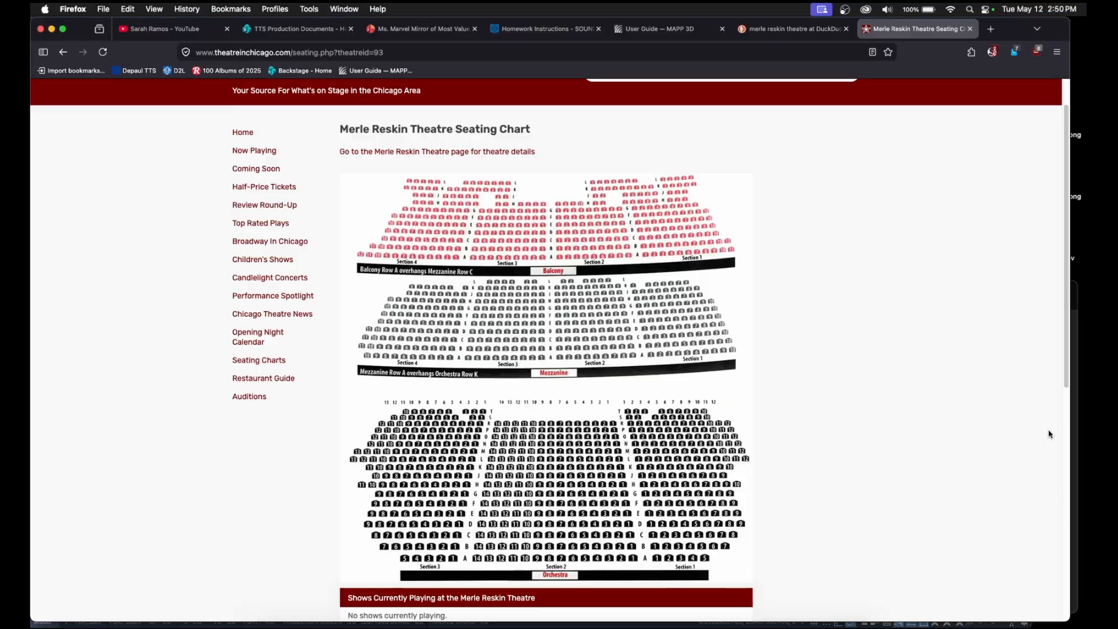
left_click(662, 34)
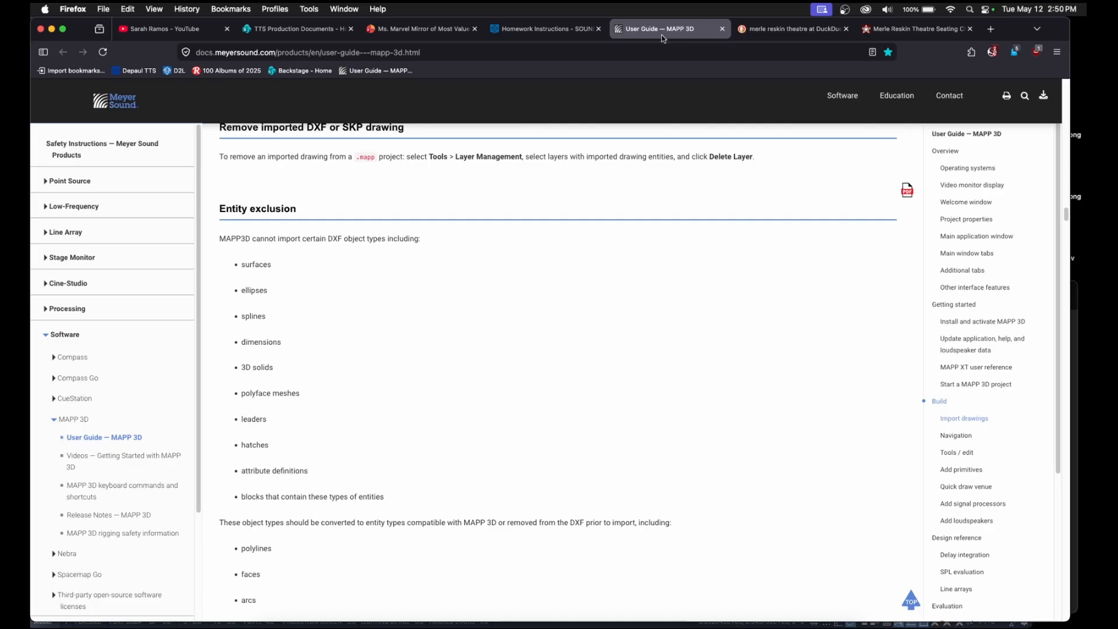
scroll(292, 389, "down", 2)
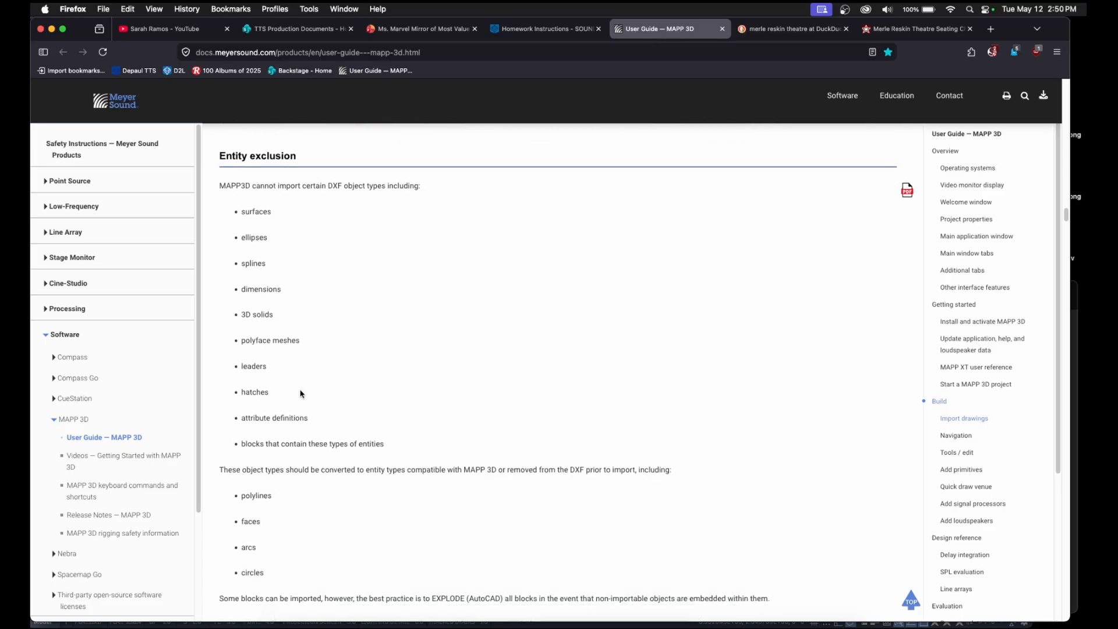
left_click_drag(252, 238, 257, 315)
left_click(286, 298)
left_click(267, 349)
scroll(278, 565, "down", 3)
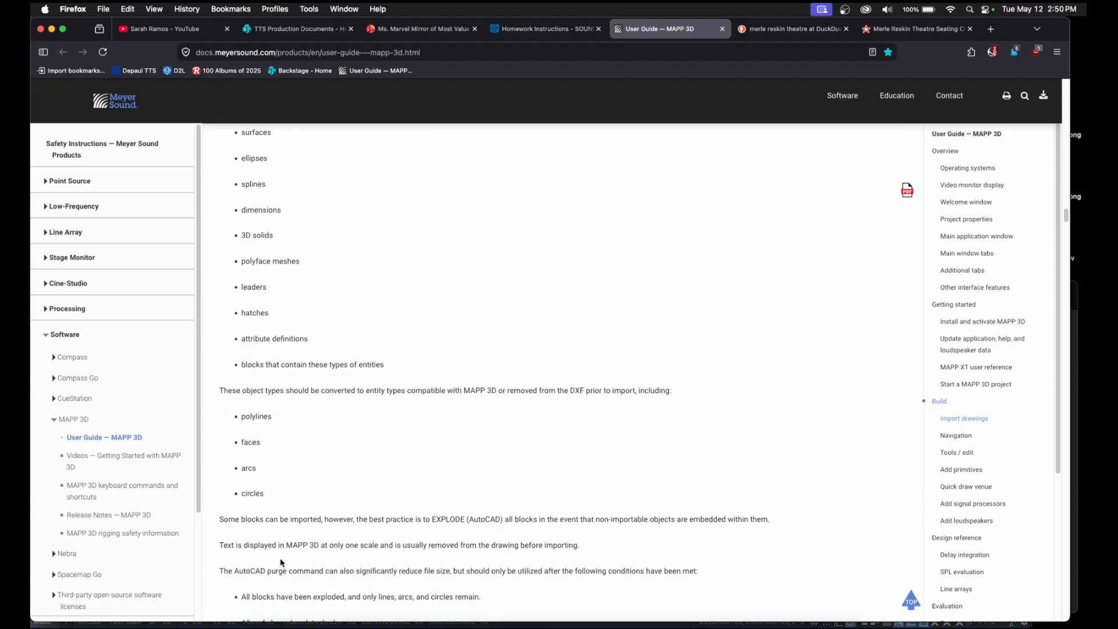
left_click_drag(268, 474, 239, 474)
left_click_drag(239, 495, 267, 496)
left_click(283, 504)
Return to AutoCAD and unlock all layers from A-APRN through U-FOH.
left_click_drag(1066, 622, 1028, 625)
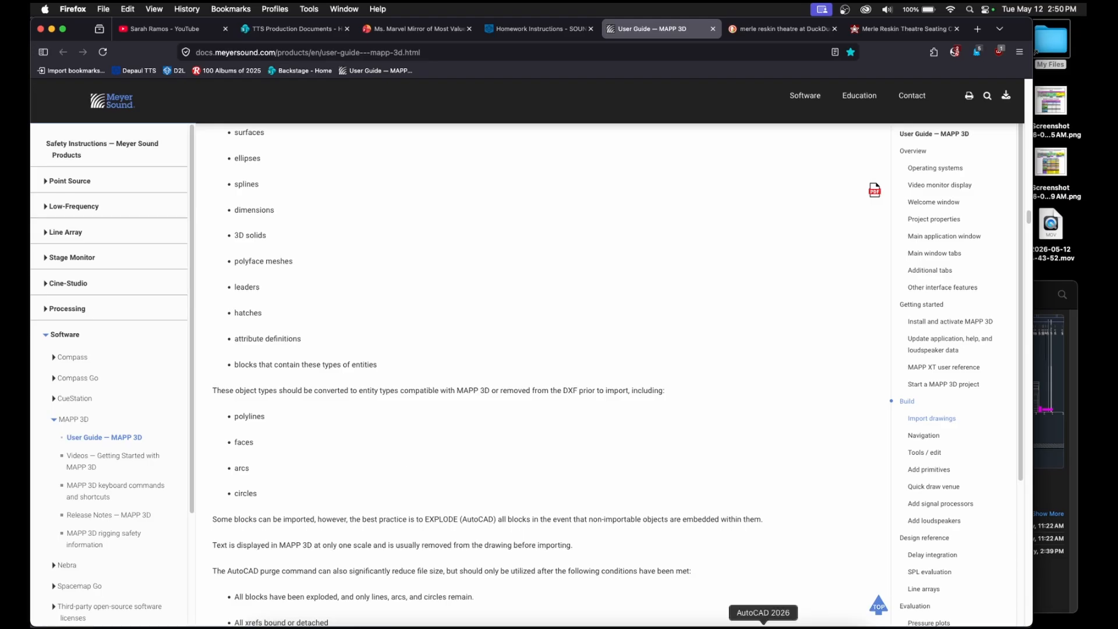
left_click(763, 624)
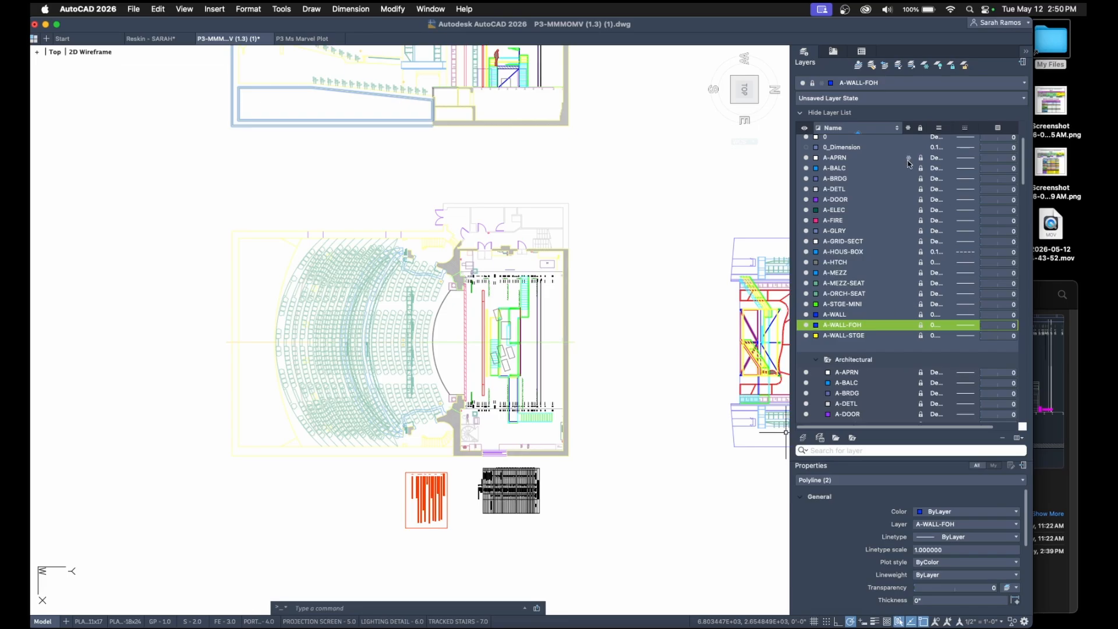
scroll(881, 409, "down", 15)
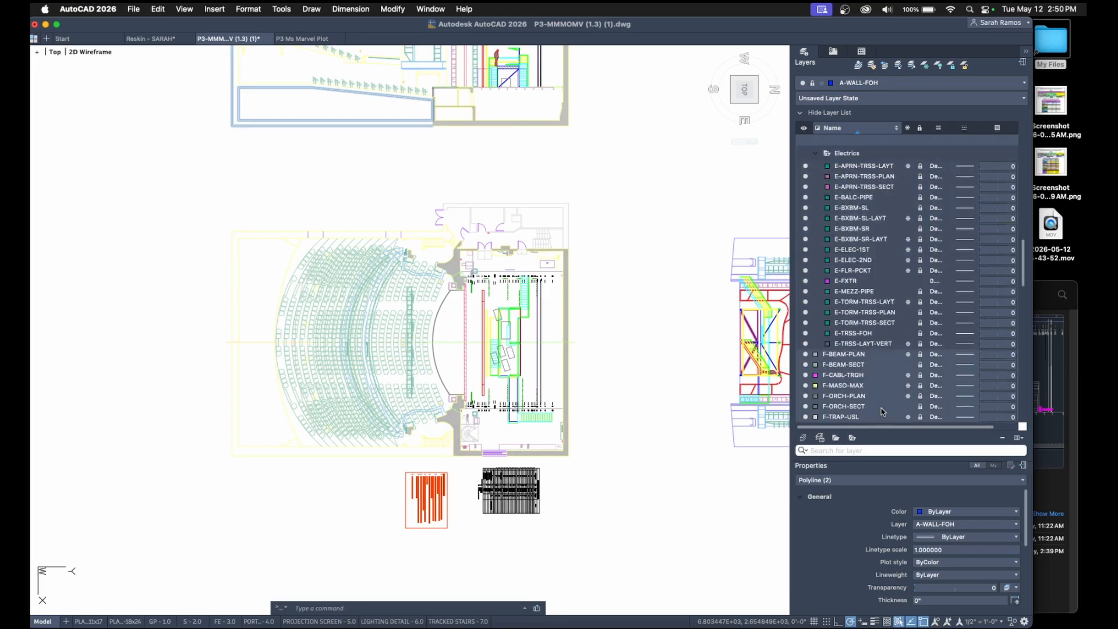
scroll(881, 409, "down", 8)
left_click(858, 419, "shift")
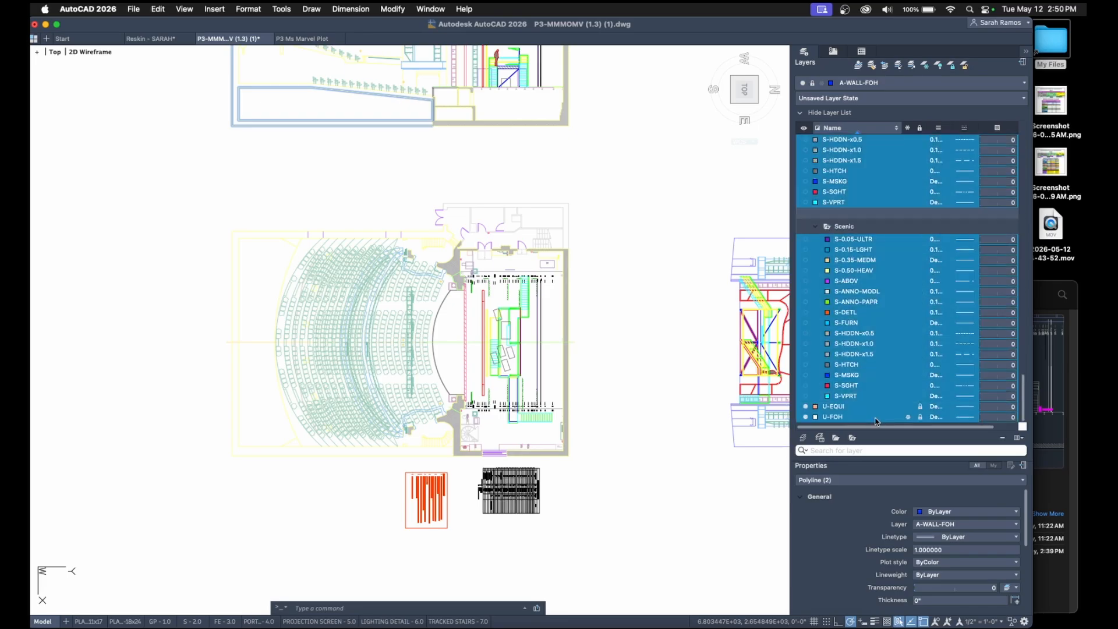
left_click(920, 417)
Thaw all the selected layers and clear the selection.
scroll(938, 293, "up", 5)
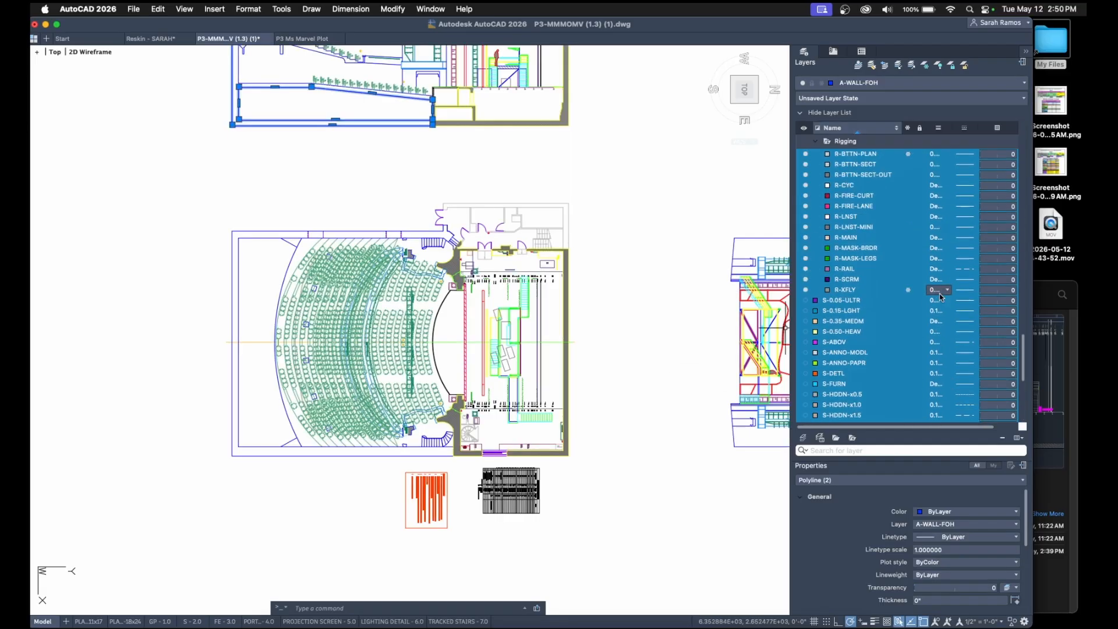
left_click(908, 300)
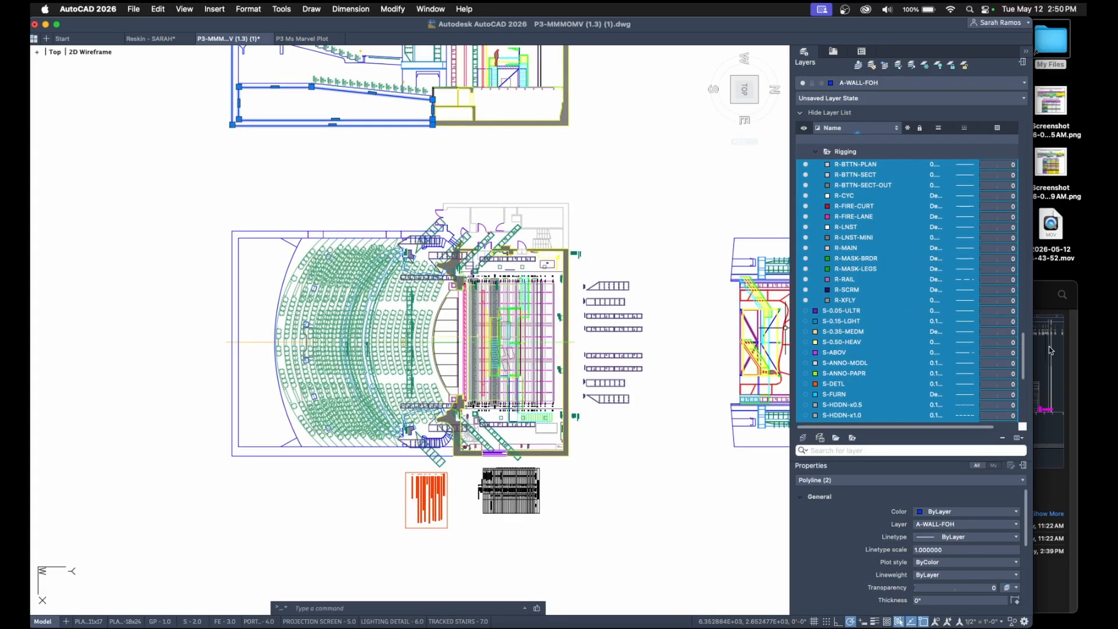
scroll(960, 332, "up", 10)
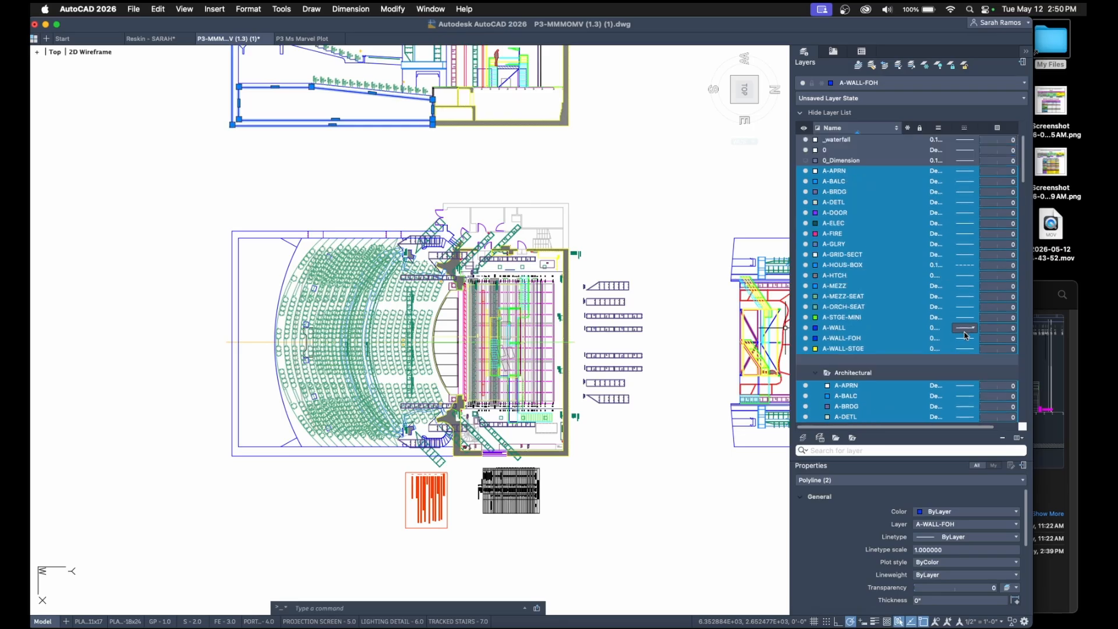
key("Escape")
scroll(541, 395, "down", 4)
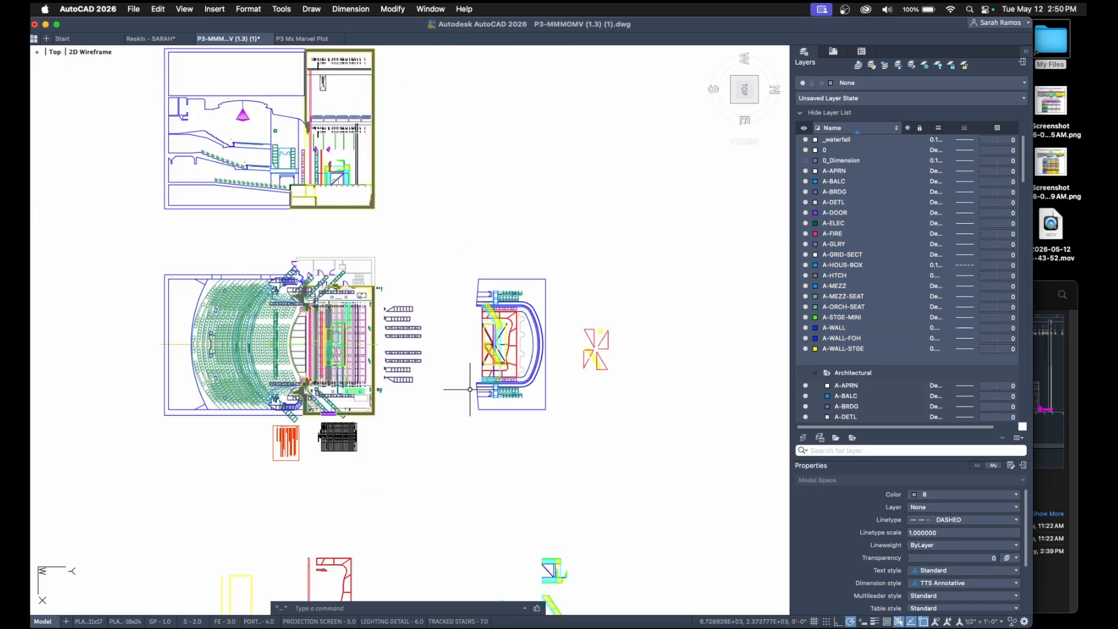
Save a separate copy of the drawing as Ms Marvel DXF.dwg.
middle_click_drag(470, 389, 558, 383)
left_click(134, 9)
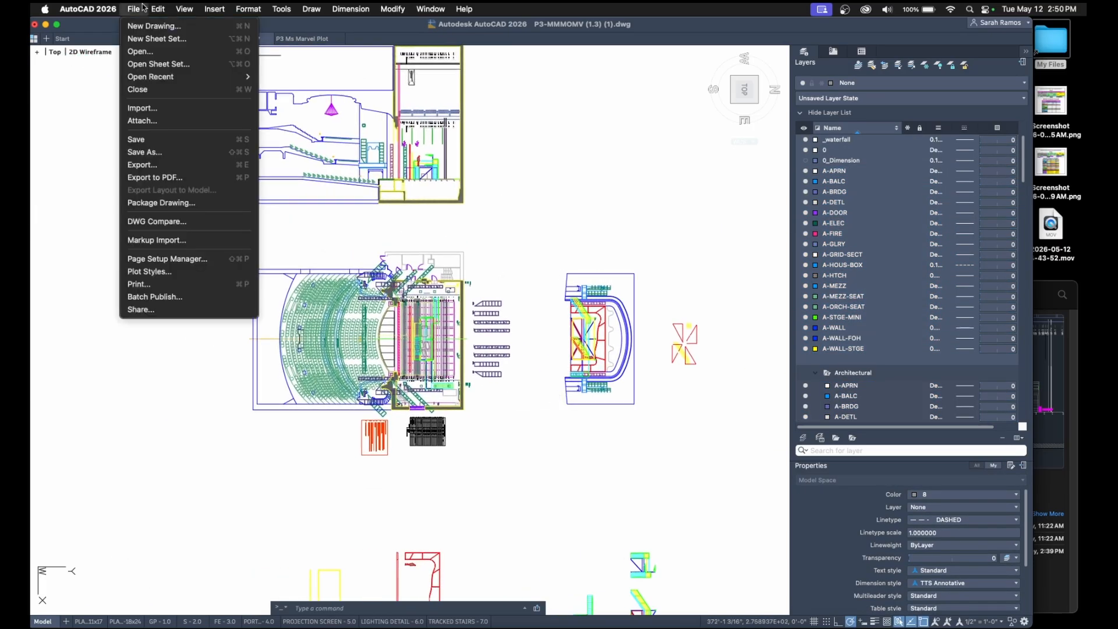
left_click(215, 154)
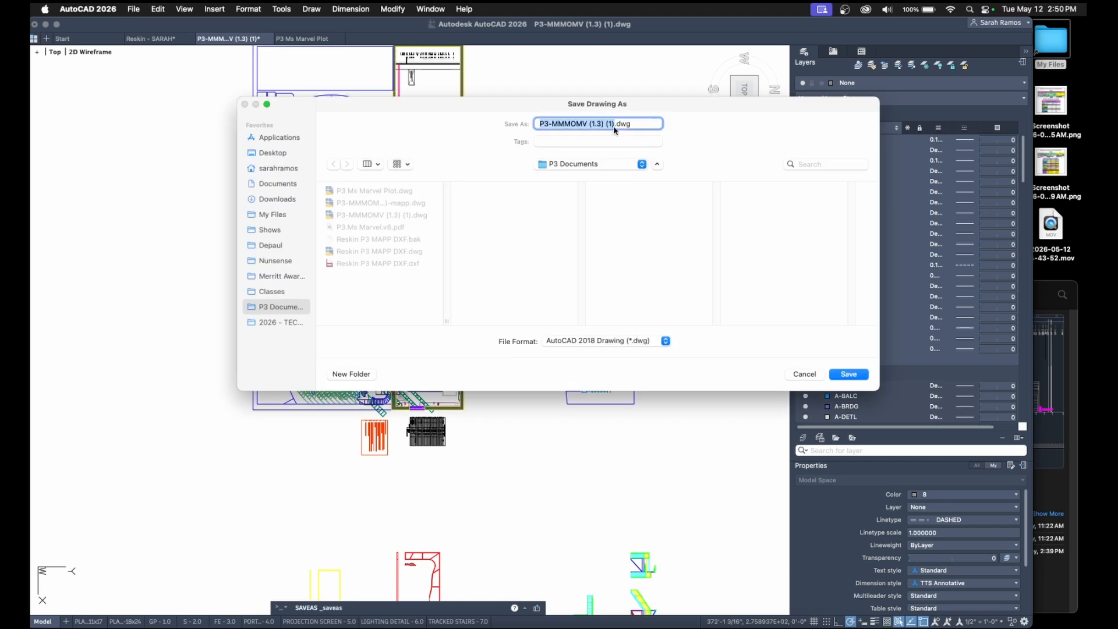
left_click(615, 128)
left_click(849, 374)
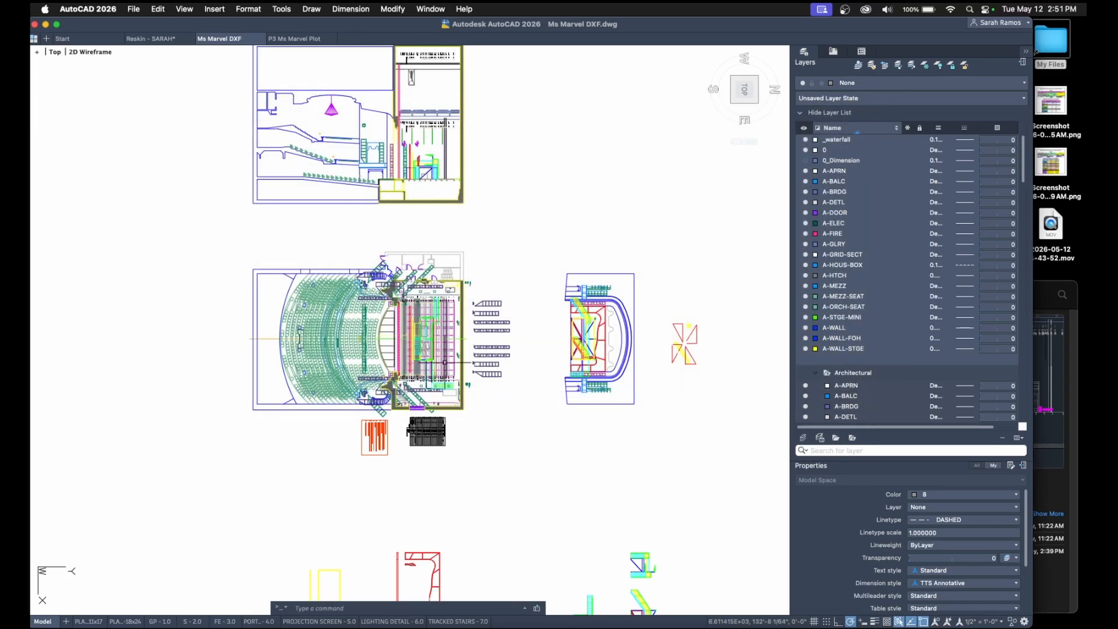
Delete the elevation, the loose geometry and the column of detail objects beyond the plan's upstage wall.
scroll(666, 351, "down", 5)
left_click(692, 367)
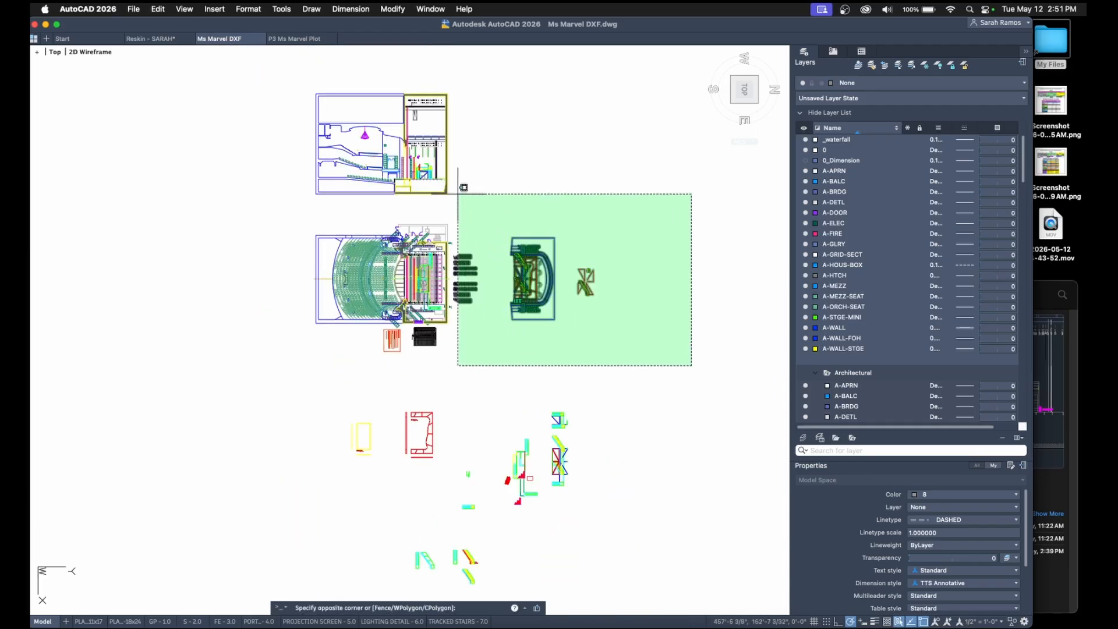
left_click(452, 166)
key("Delete")
scroll(494, 371, "up", 4)
left_click(474, 336)
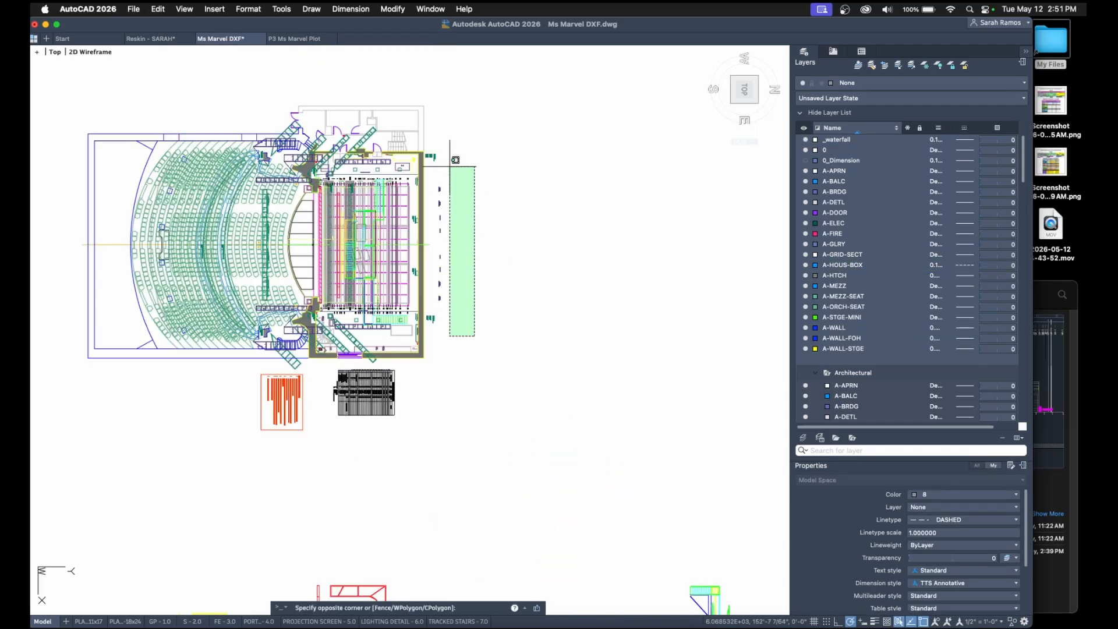
left_click(431, 126)
key("Delete")
scroll(450, 336, "up", 3)
middle_click_drag(450, 336, 508, 218)
left_click(518, 431)
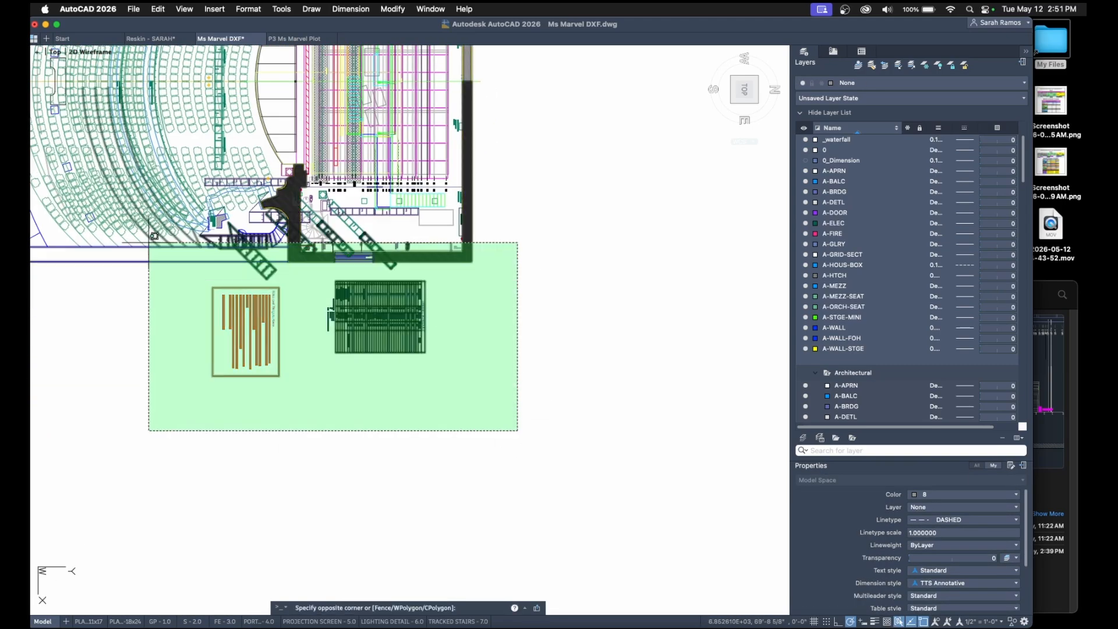
left_click(173, 280)
type("w")
key("Return")
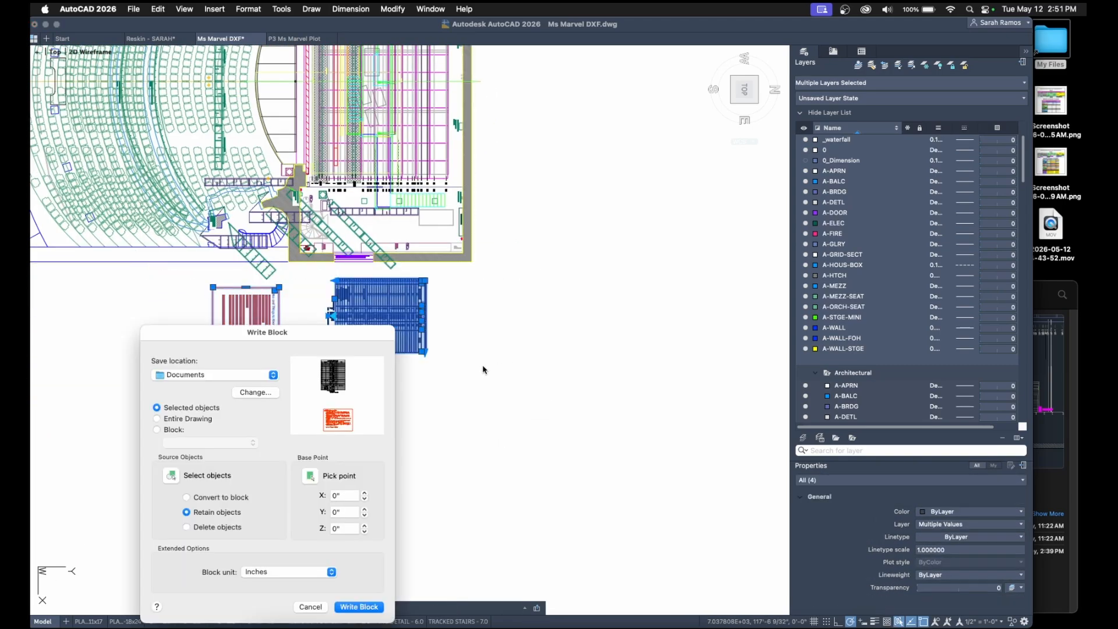
key("Escape")
Delete the framed orange bars and the black line block beside the plan.
left_click(473, 394)
left_click(217, 294)
key("Delete")
Delete the remaining scattered scenic details away from the plan and section, and rotate the top view so north points up.
scroll(474, 362, "down", 6)
left_click(564, 459)
left_click(278, 257)
key("Delete")
left_click(780, 63)
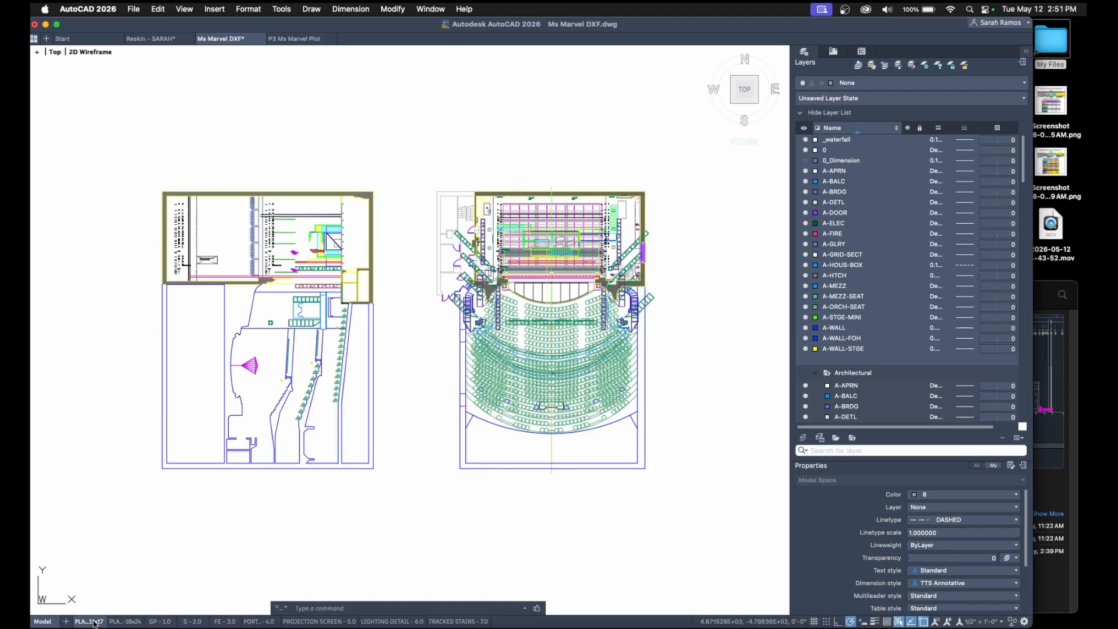
Delete the 11x17 and 18x24 plate layouts from the drawing.
right_click(94, 624)
left_click(117, 617)
left_click(600, 272)
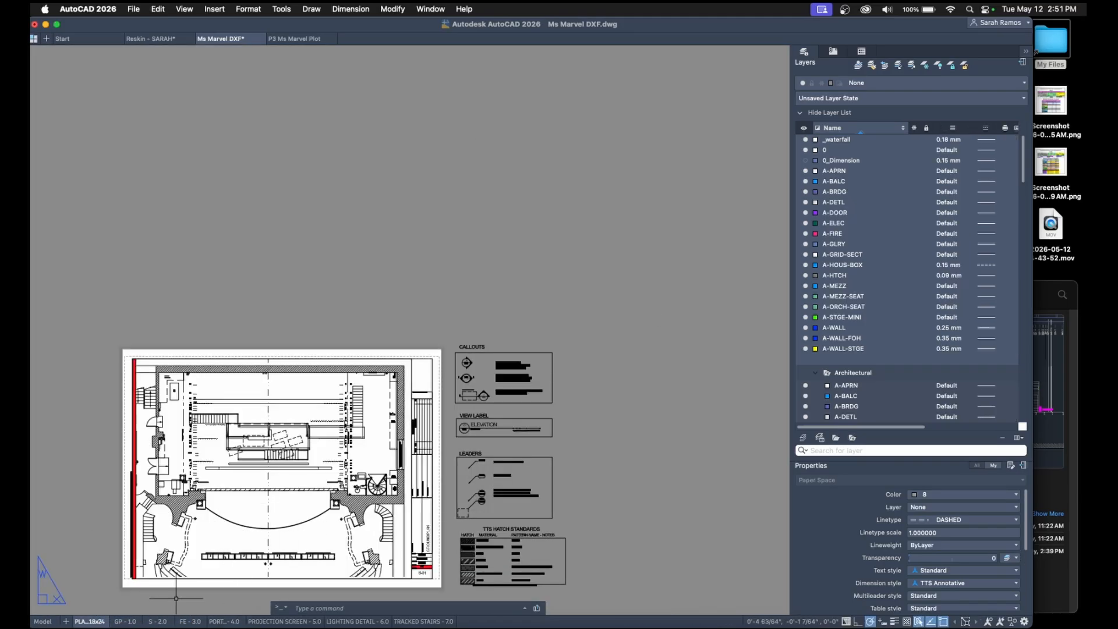
right_click(99, 622)
left_click(117, 616)
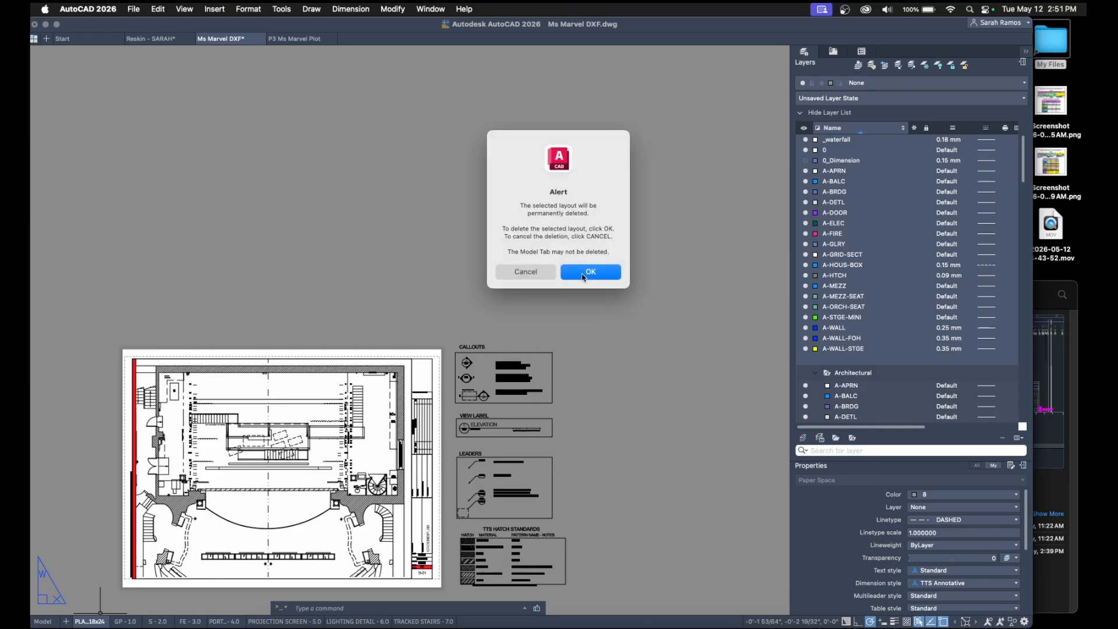
left_click(584, 277)
Delete the GP - 1.0, S - 2.0 and FE - 3.0 layouts.
right_click(99, 622)
left_click(114, 615)
left_click(585, 276)
right_click(96, 622)
left_click(115, 614)
left_click(589, 273)
right_click(92, 622)
left_click(113, 614)
left_click(589, 270)
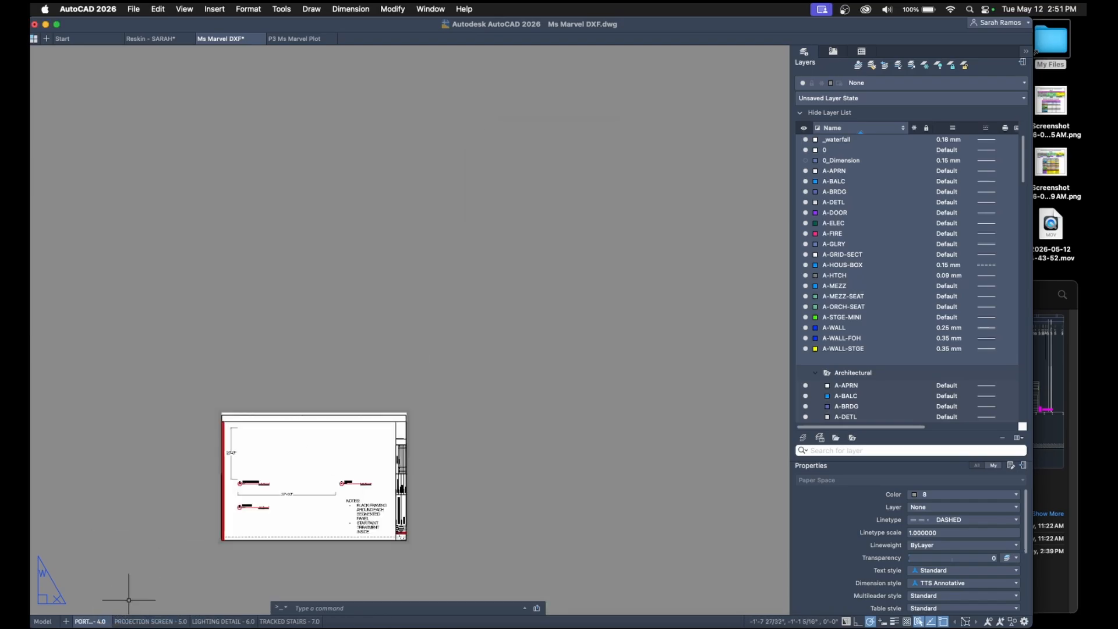
Delete the remaining sheet layouts: the portal 4.0, PROJECTION SCREEN - 5.0, LIGHTING DETAIL - 6.0 and TRACKED STAIRS - 7.0.
right_click(91, 622)
left_click(111, 616)
left_click(588, 273)
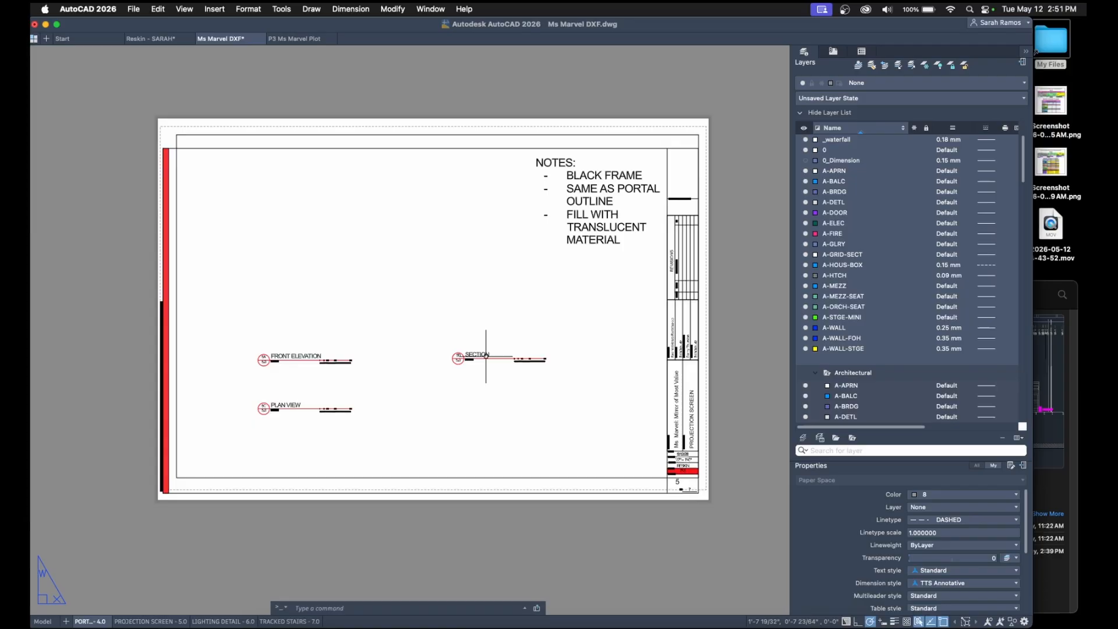
right_click(114, 622)
left_click(131, 617)
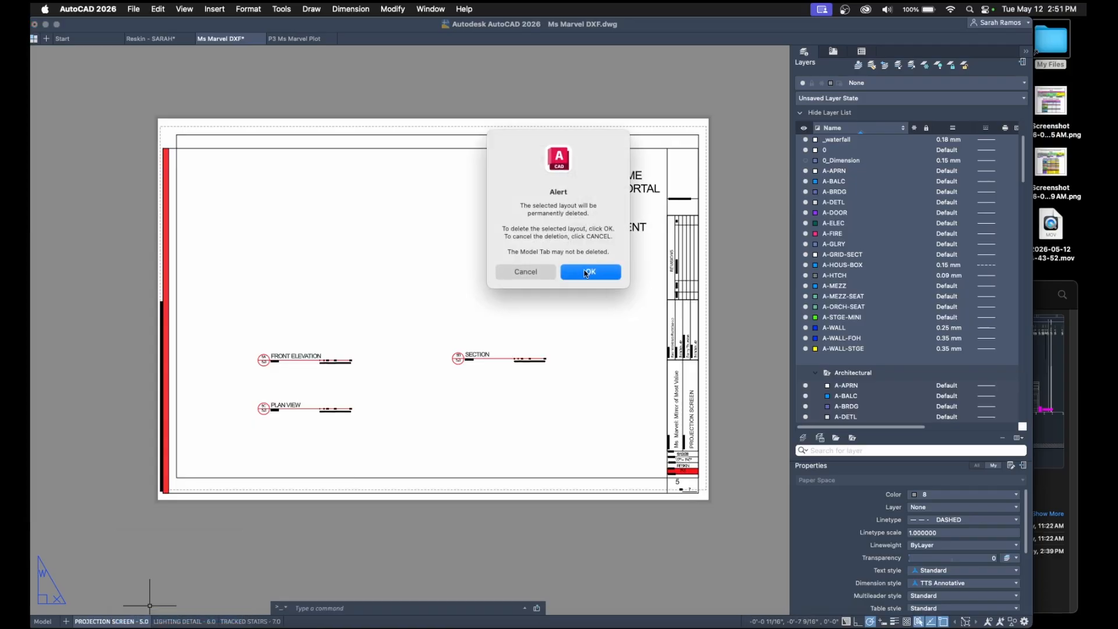
left_click(588, 273)
right_click(106, 622)
left_click(140, 616)
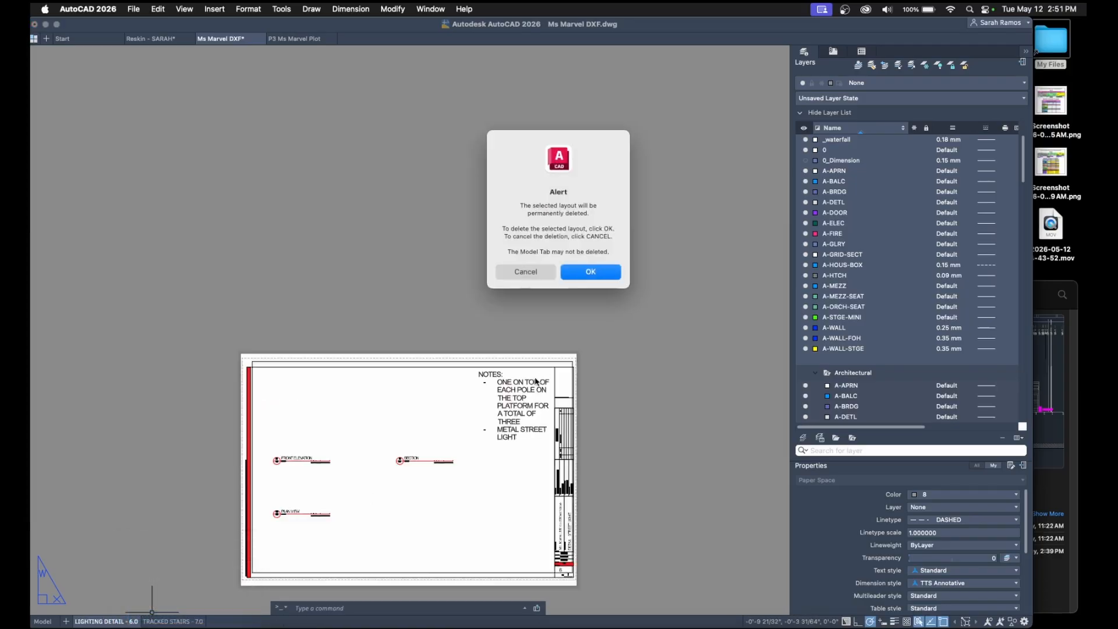
left_click(588, 274)
right_click(106, 621)
left_click(131, 616)
left_click(588, 274)
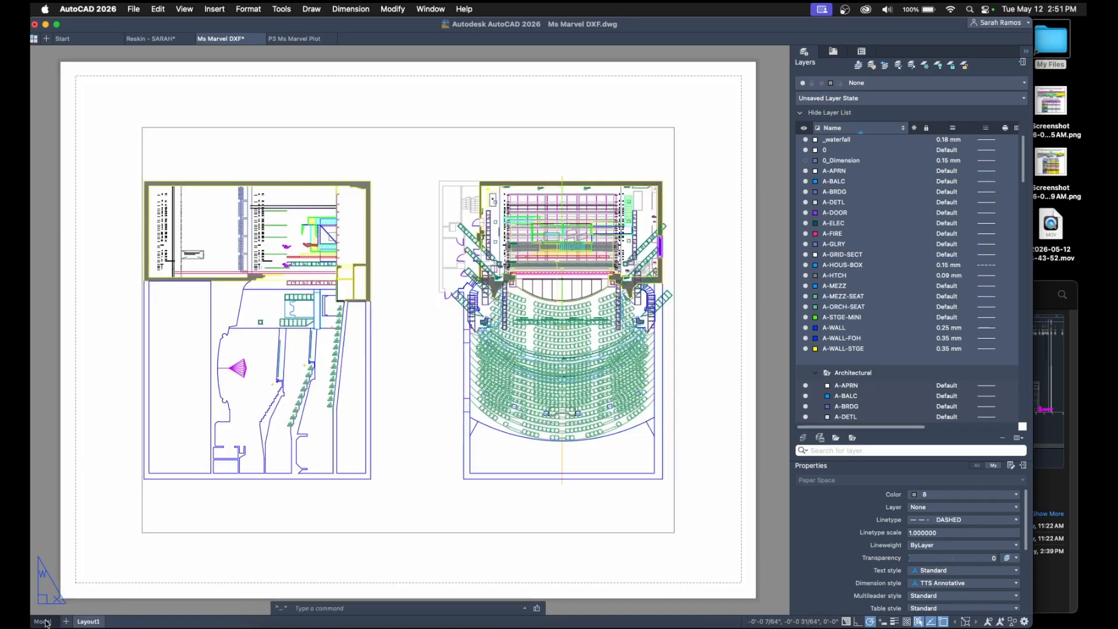
Return to model space and delete the theatre section drawing beside the plan.
left_click(43, 621)
left_click(88, 622)
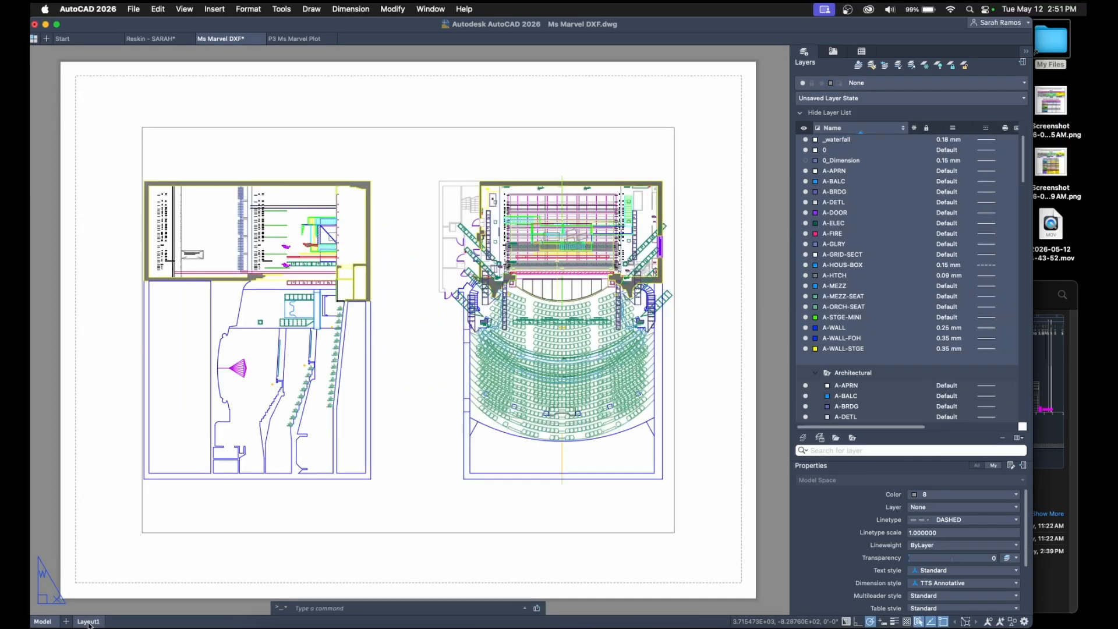
left_click(43, 621)
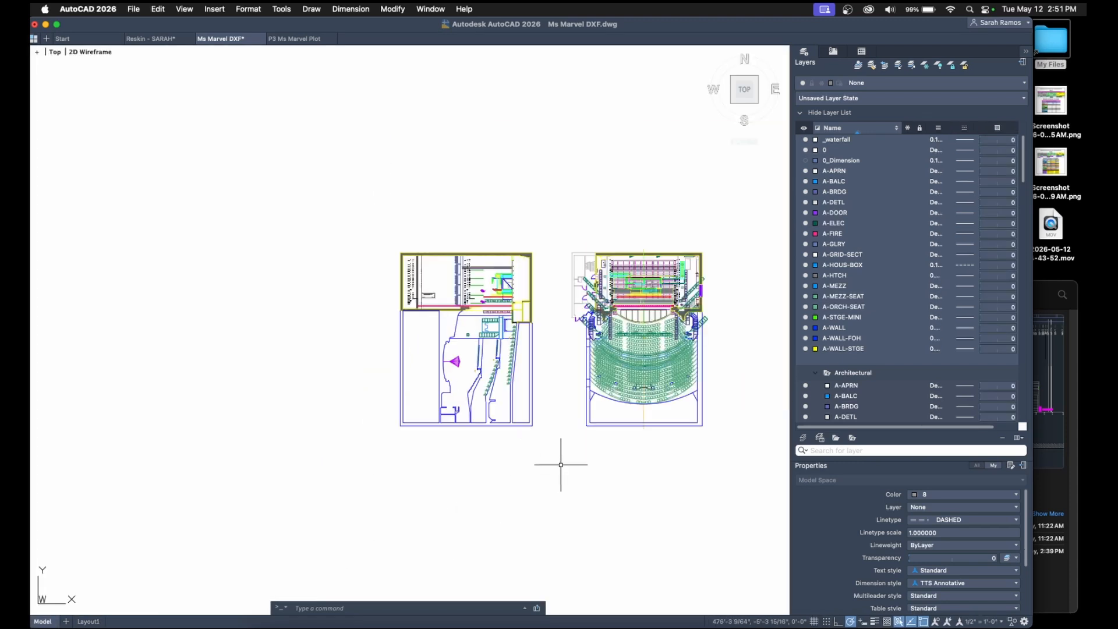
middle_click_drag(564, 457, 512, 467)
left_click(500, 469)
left_click(304, 240)
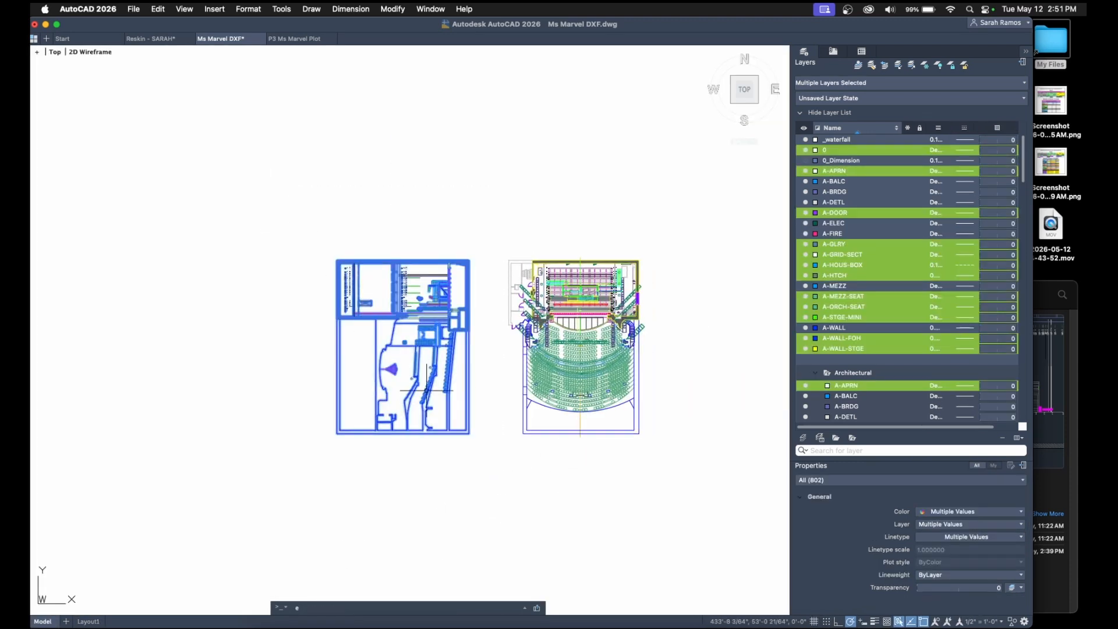
key("Delete")
middle_click_drag(648, 434, 504, 442)
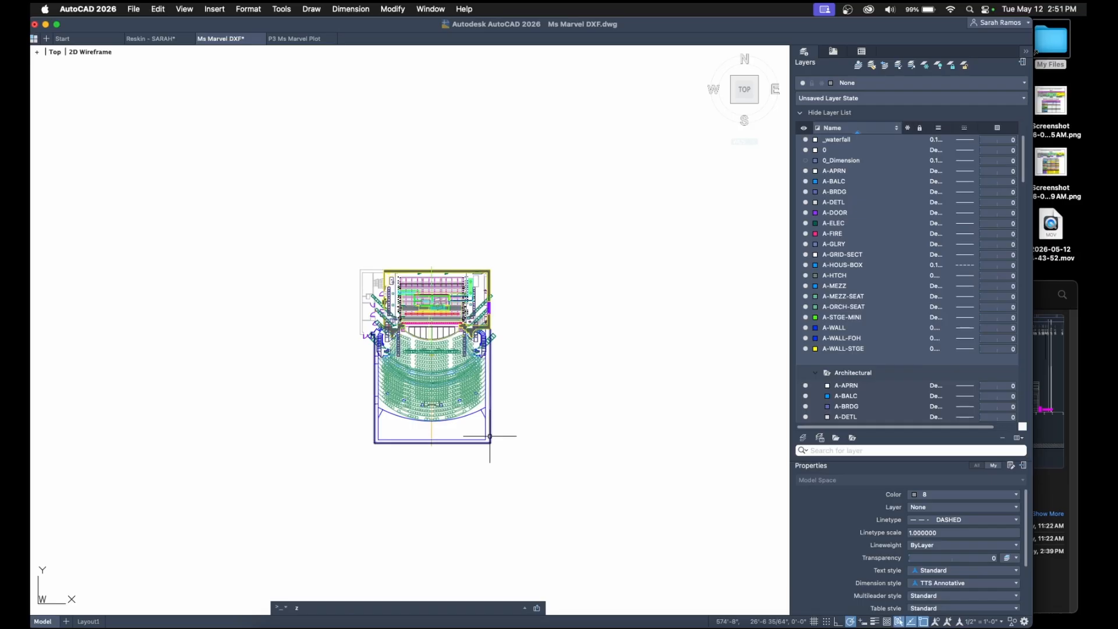
type("z")
key("Return")
type("e")
key("Return")
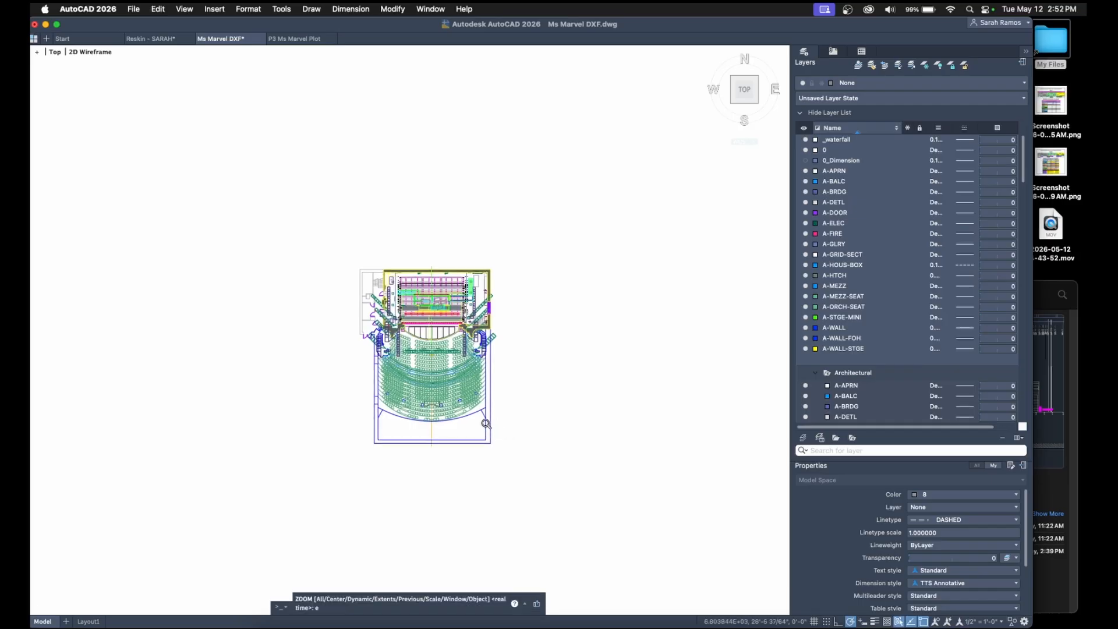
scroll(478, 424, "down", 3)
scroll(479, 424, "down", 3)
left_click(618, 557)
left_click(336, 240)
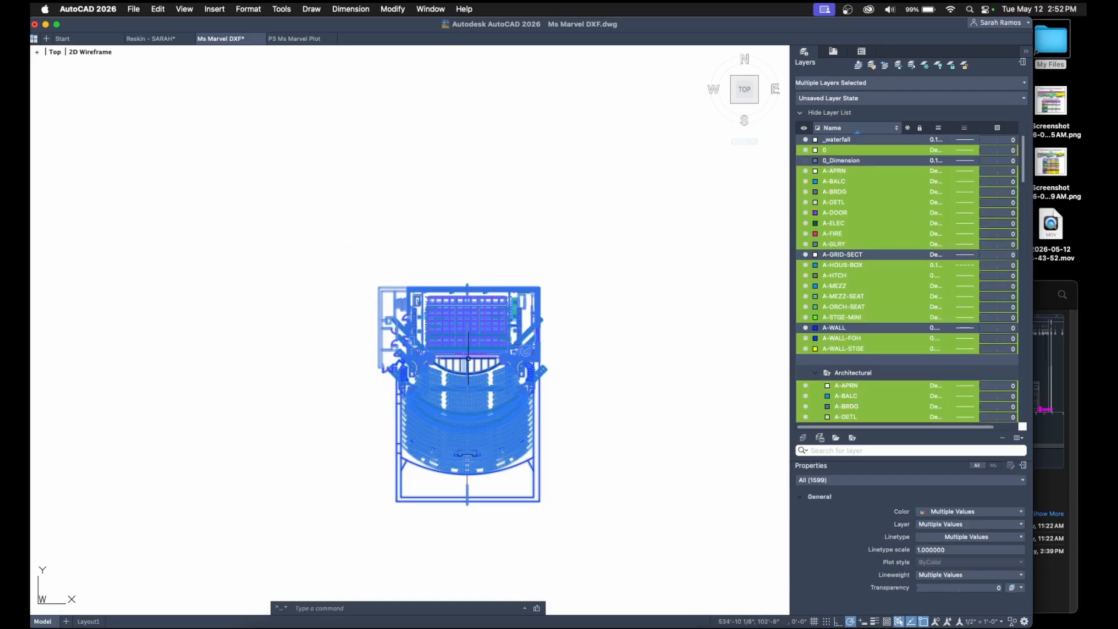
type("m")
key("Return")
scroll(469, 360, "up", 10)
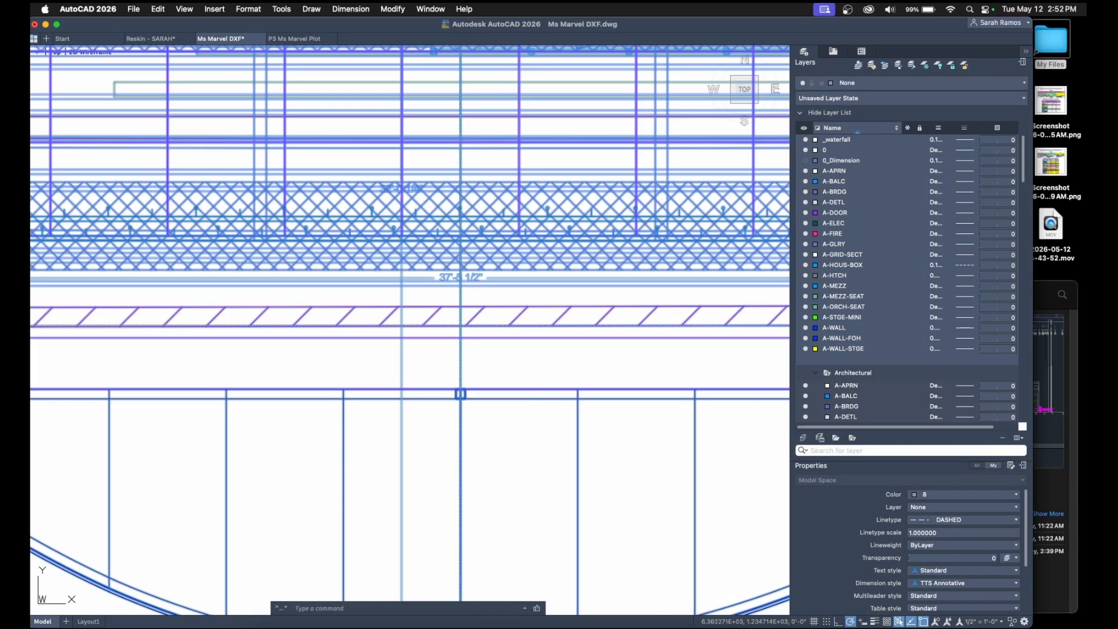
key("Escape")
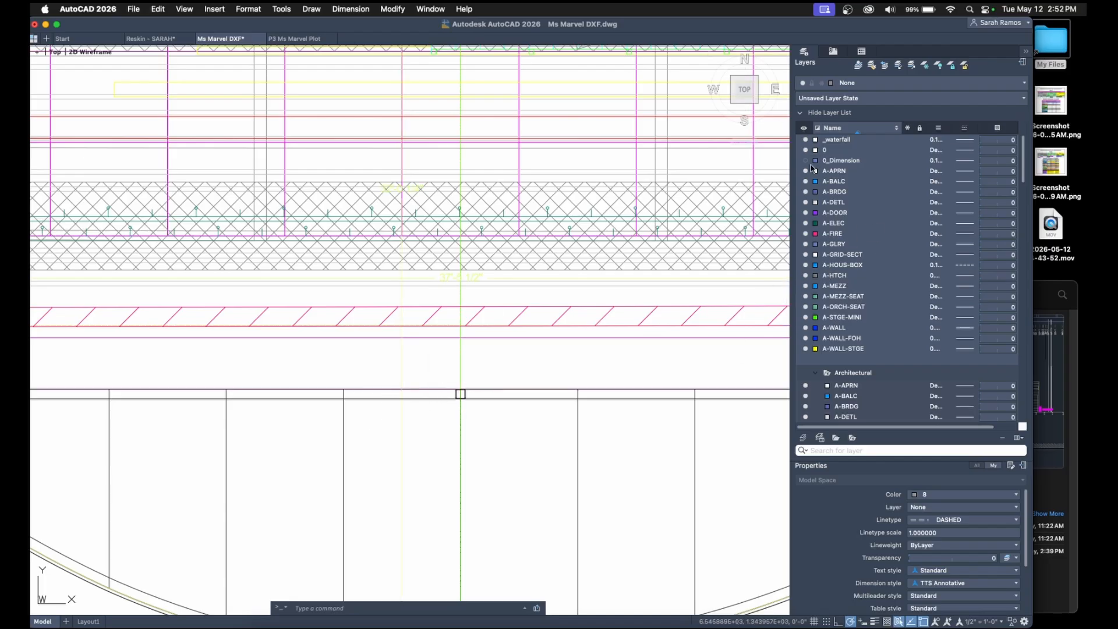
Check the layer of the stage centre line, clear the selection and turn off all layers in the drawing.
scroll(430, 370, "down", 4)
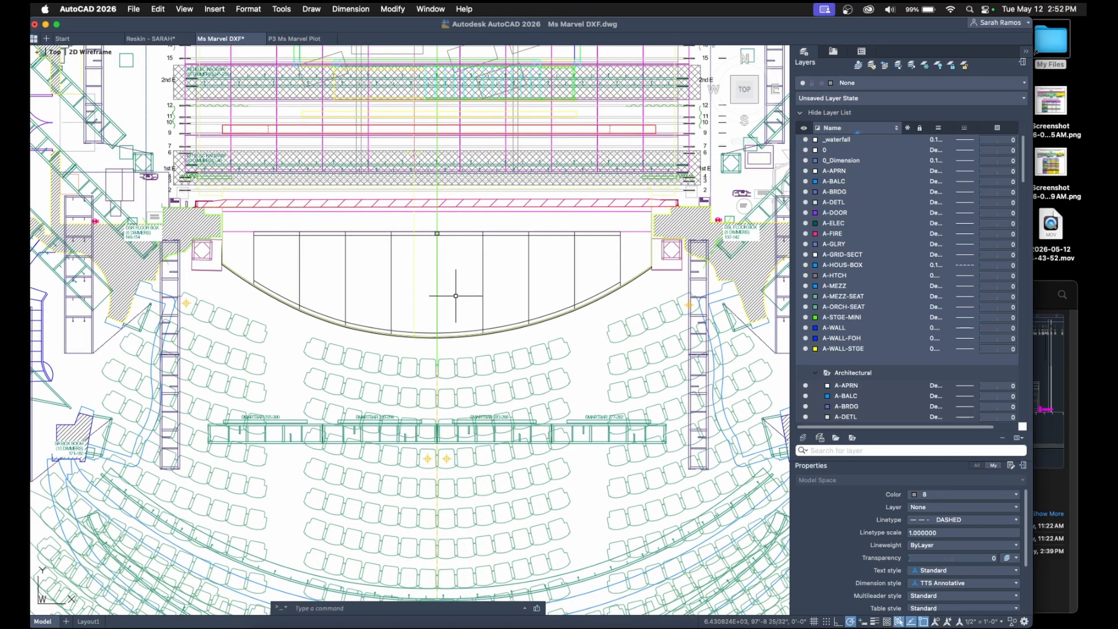
left_click(438, 297)
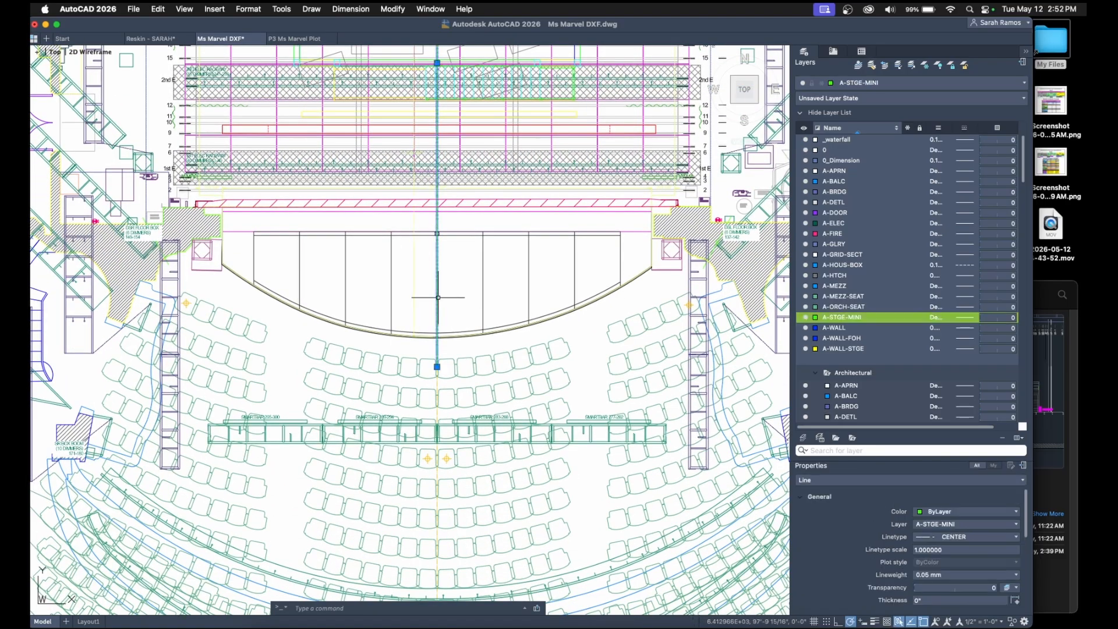
key("Escape")
left_click(858, 181)
key("super+a")
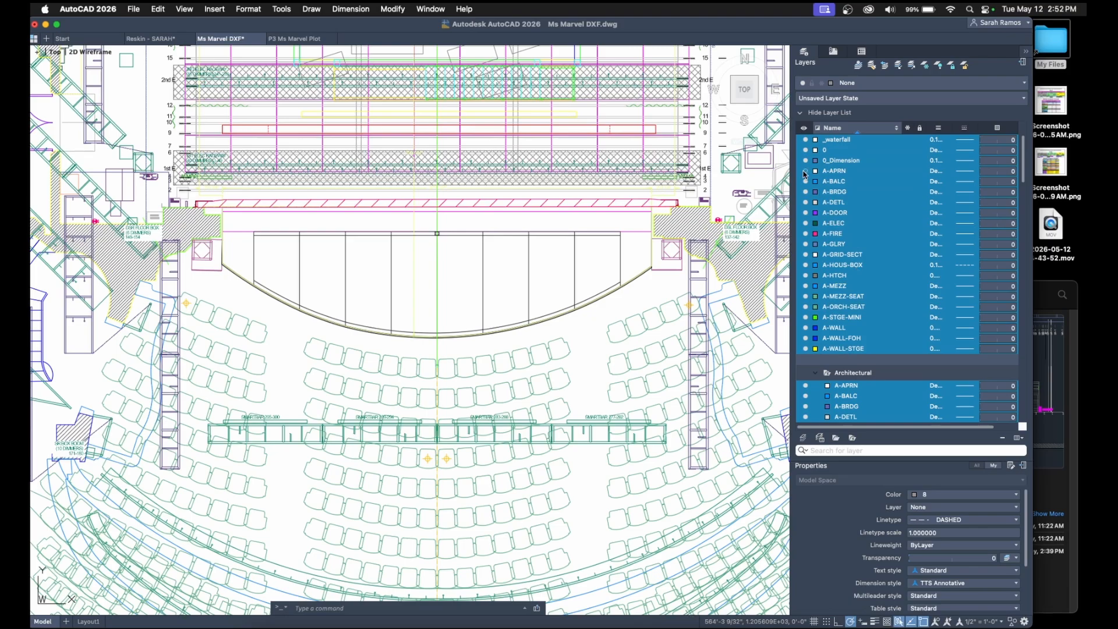
left_click(806, 171)
key("Return")
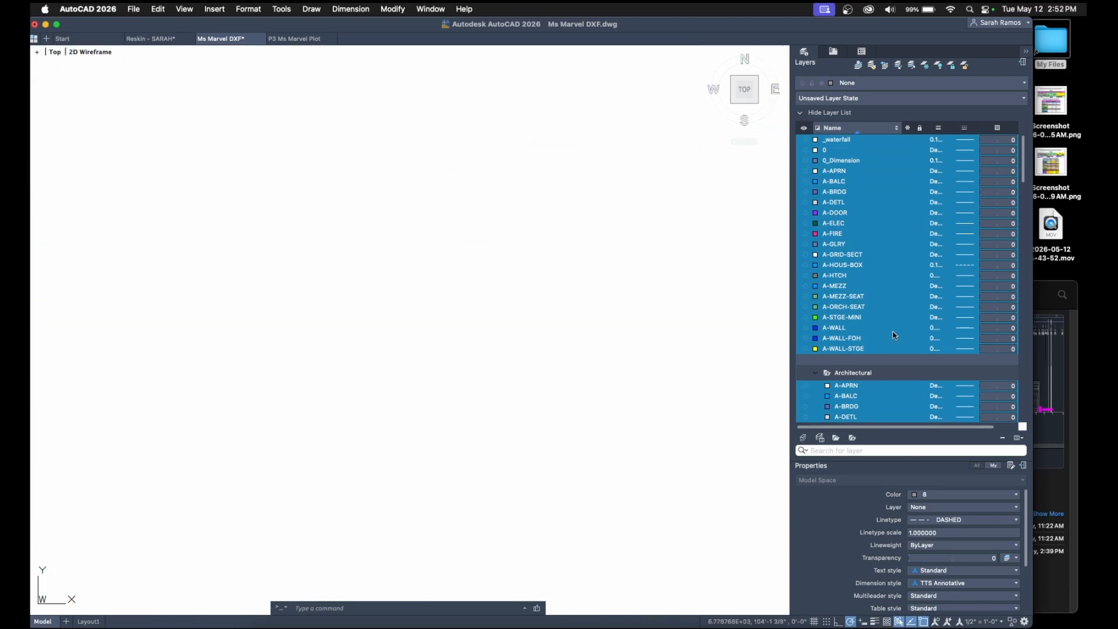
Delete the Architectural and Electrics layer groups while keeping their layers.
left_click(887, 407)
scroll(888, 408, "down", 5)
right_click(857, 184)
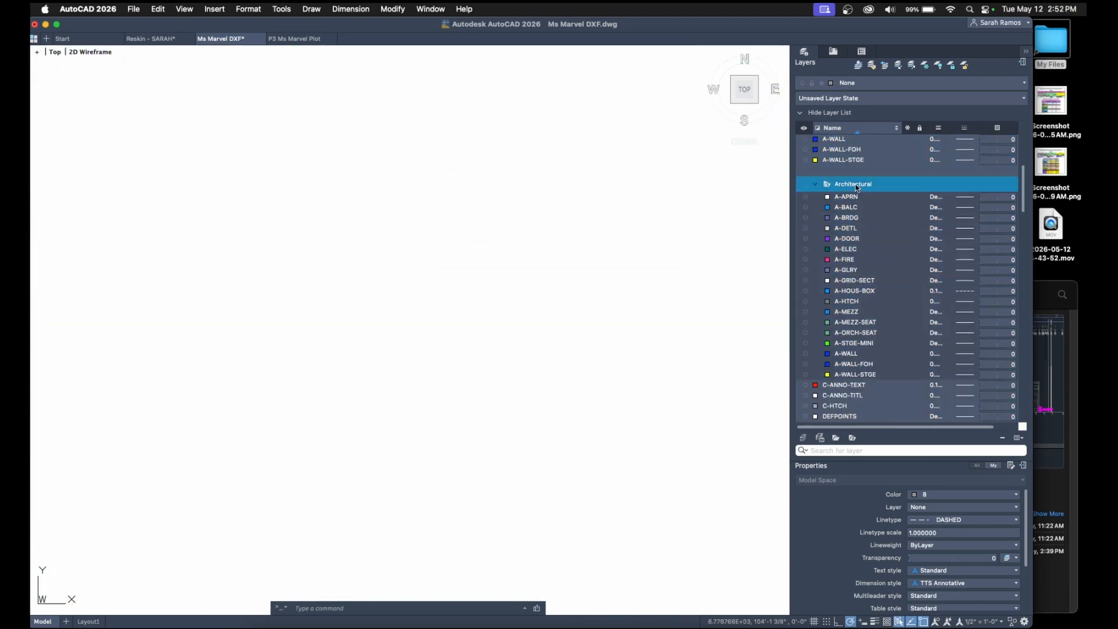
left_click(891, 241)
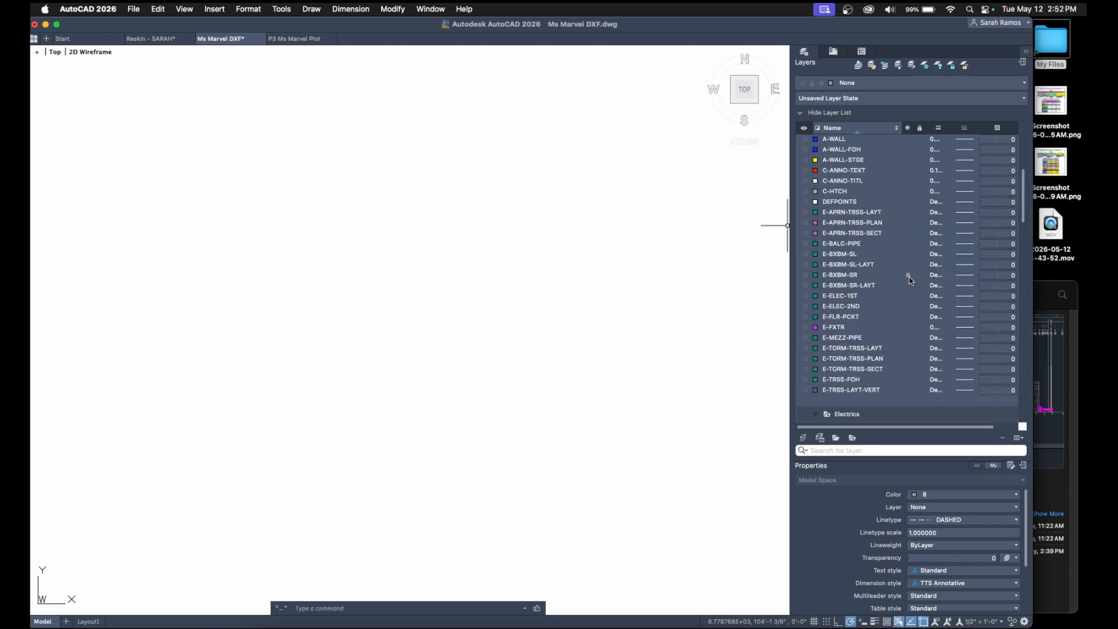
right_click(860, 233)
left_click(891, 285)
Delete the Rigging and Scenic layer groups from the layer list.
scroll(884, 345, "down", 10)
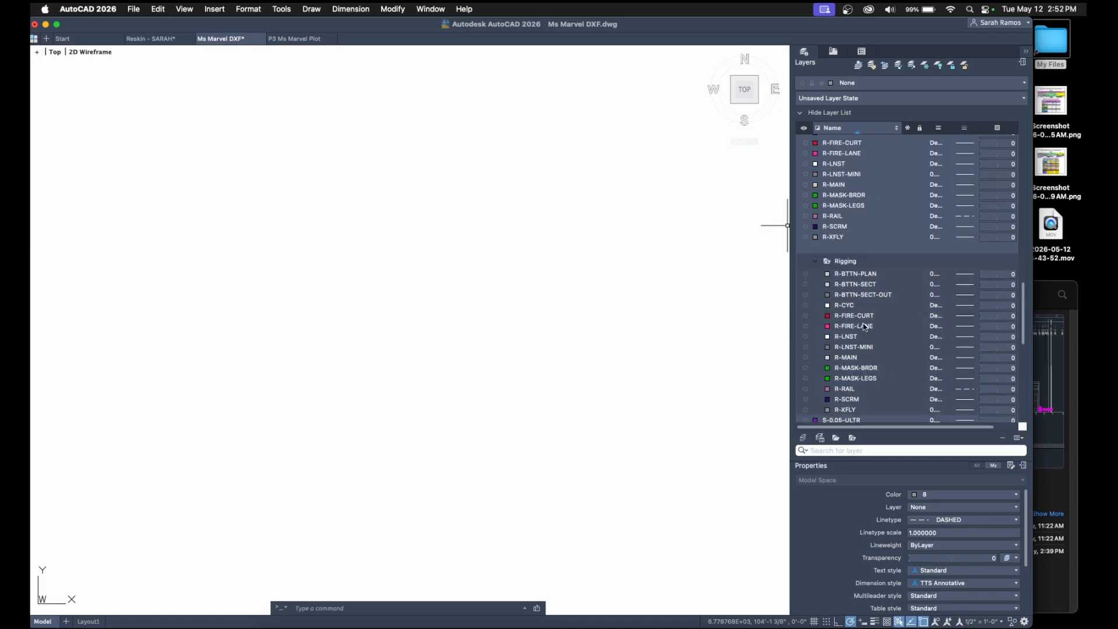
left_click(857, 261)
right_click(859, 263)
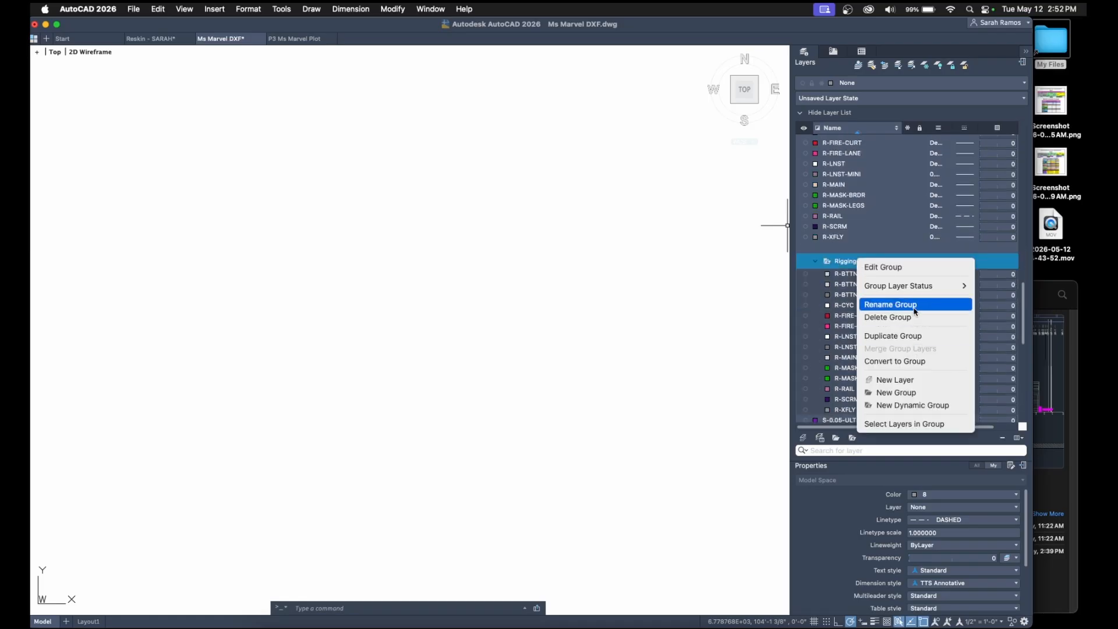
left_click(897, 321)
scroll(856, 367, "down", 5)
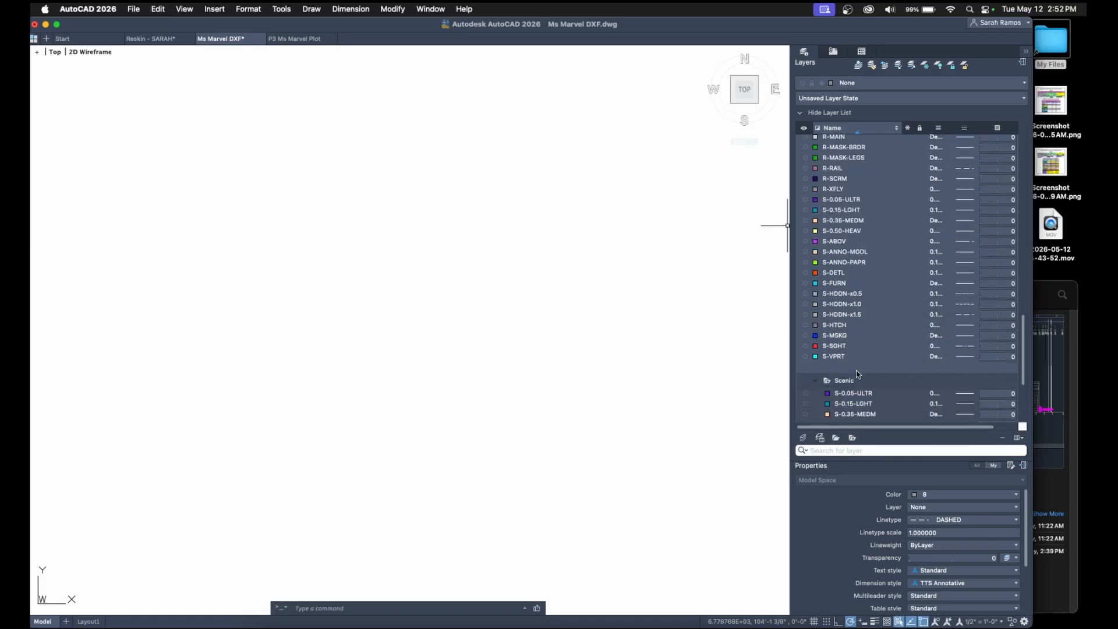
right_click(853, 380)
left_click(884, 438)
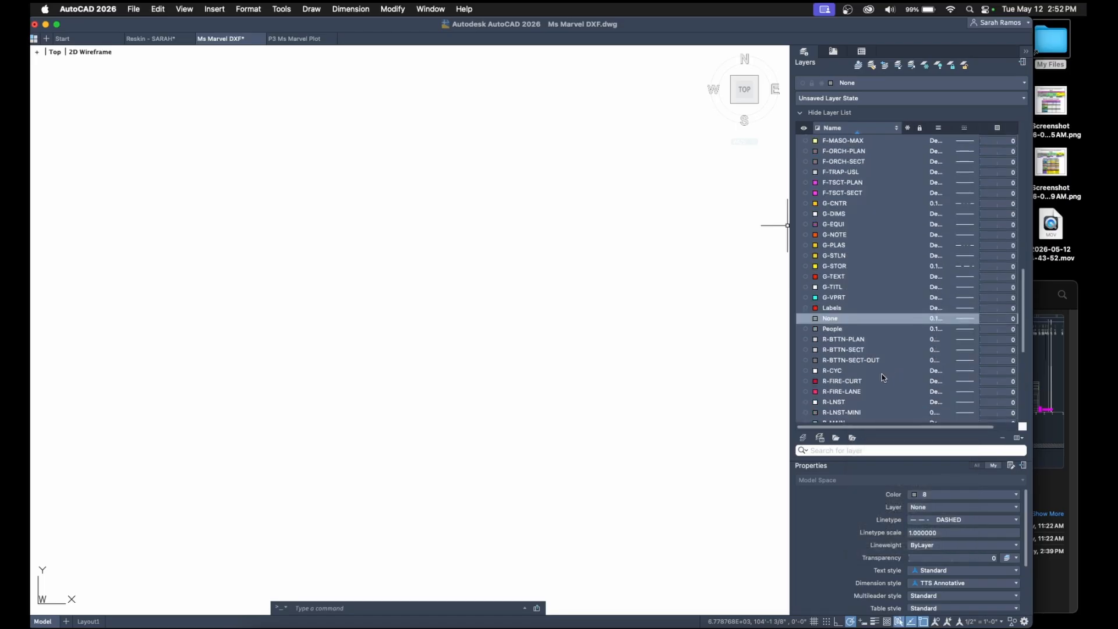
Turn on the G-CNTR and G-PLAS layers to display the centre line and plaster line.
scroll(862, 352, "up", 3)
left_click(806, 281)
left_click(806, 324)
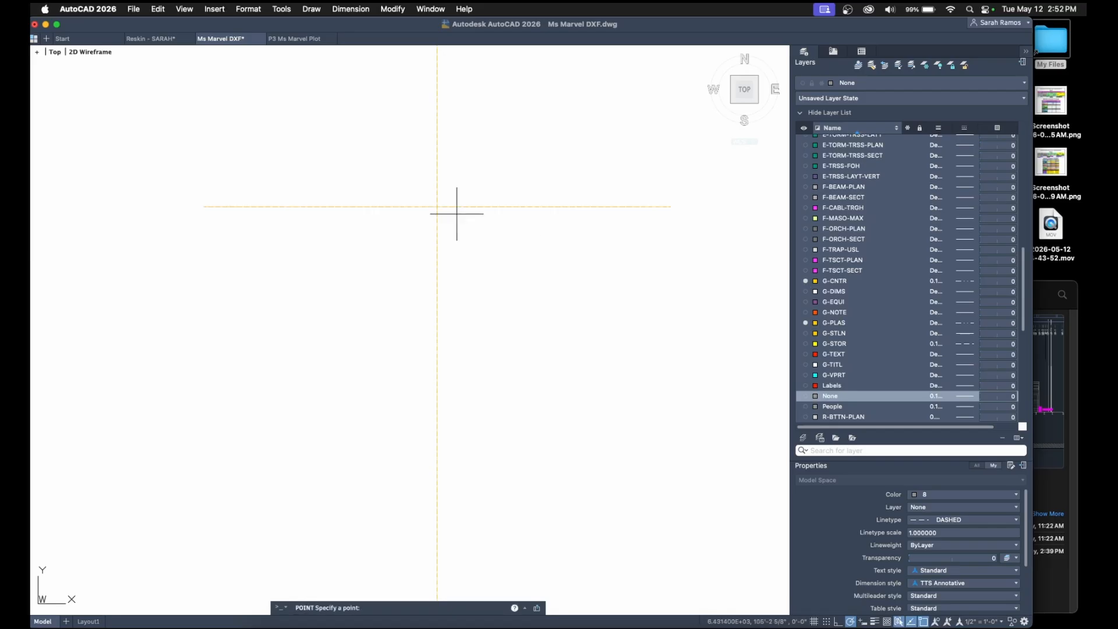
scroll(439, 209, "up", 10)
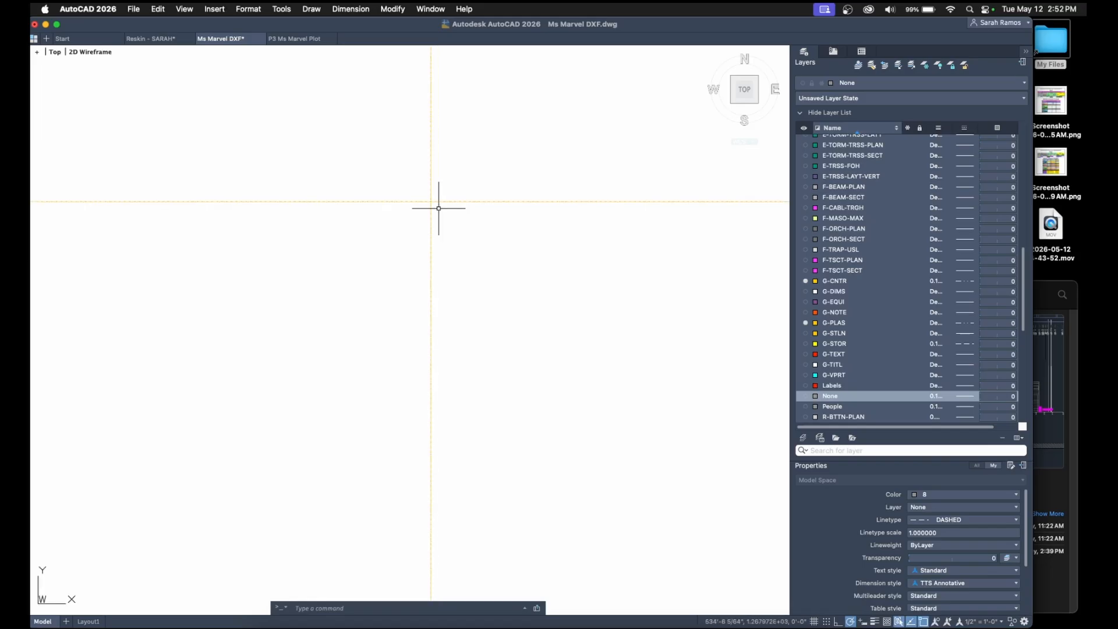
Set the point style to the circled X with an absolute size of 2'-1".
left_click(281, 10)
mouse_move(243, 12)
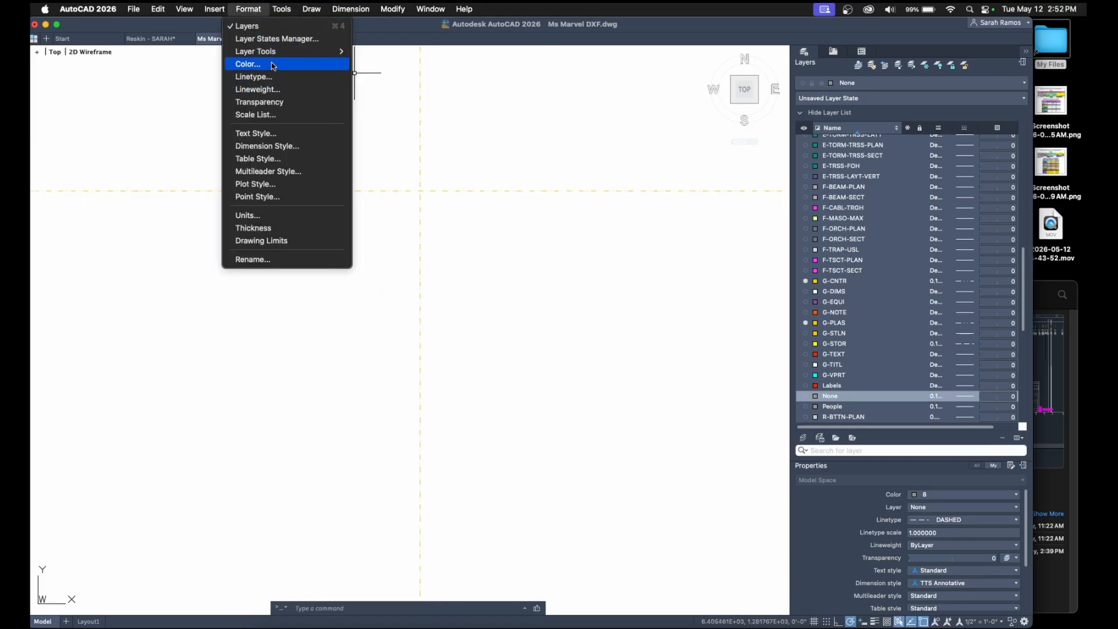
left_click(285, 198)
left_click(535, 208)
left_click(595, 307)
left_click(542, 207)
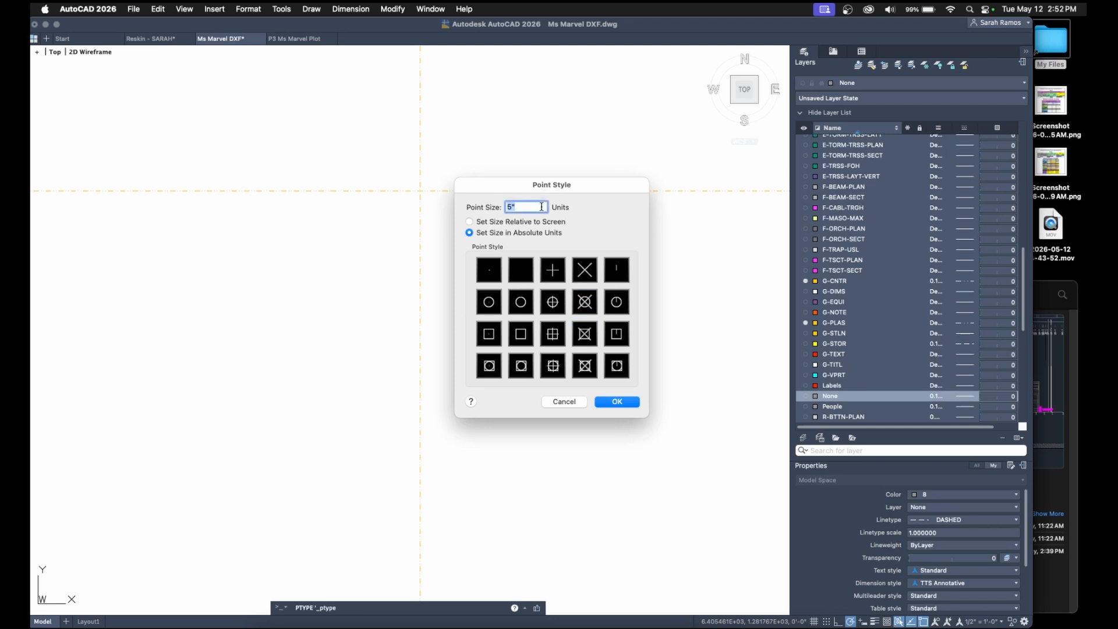
left_click(605, 402)
Make G-PLAS the current layer and place a point where the centre line crosses the plaster line.
scroll(562, 367, "down", 2)
type("r")
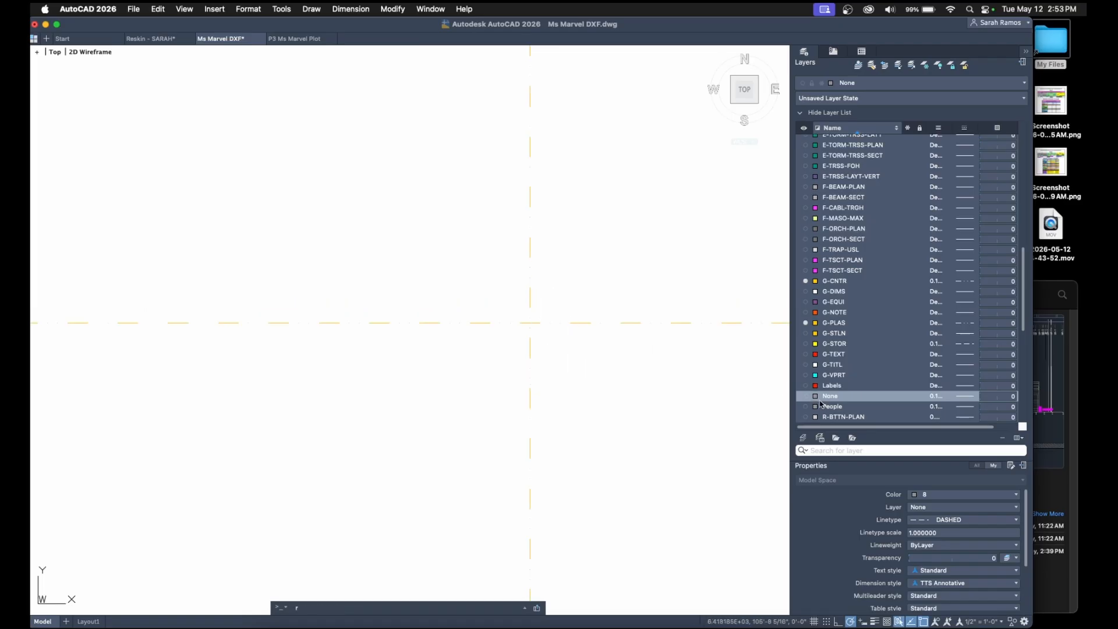
left_click(842, 325)
double_click(839, 326)
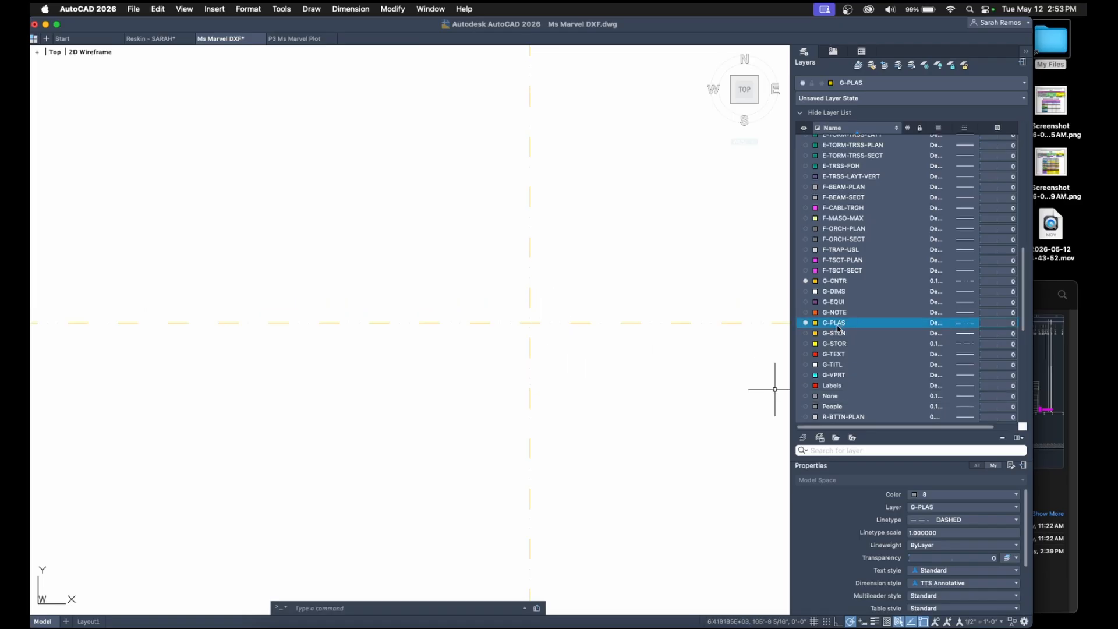
key("p")
key("Return")
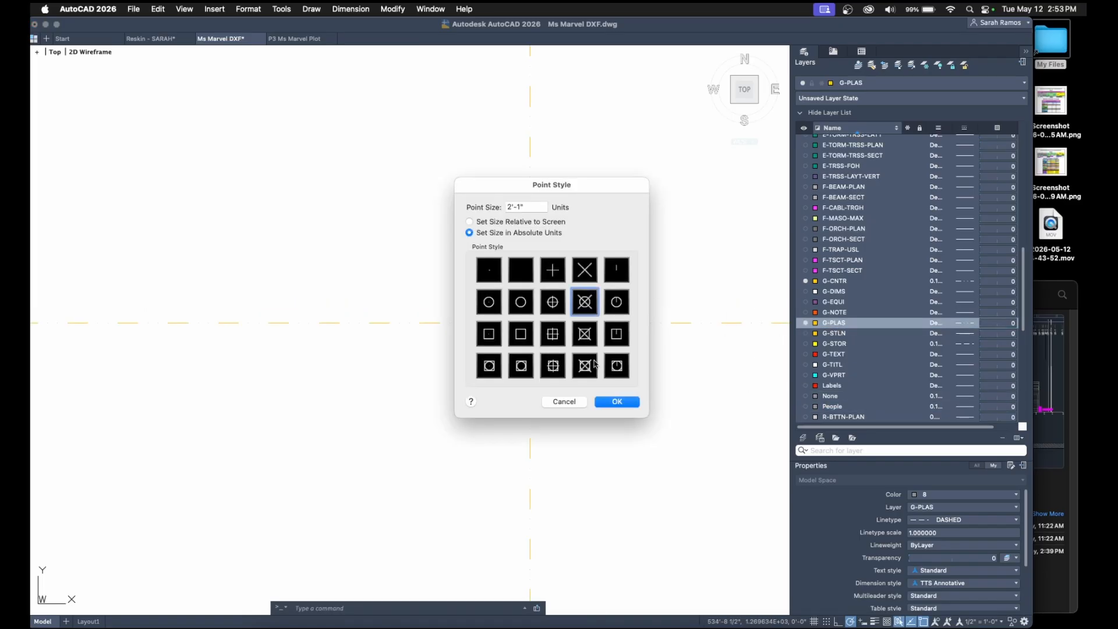
left_click(617, 402)
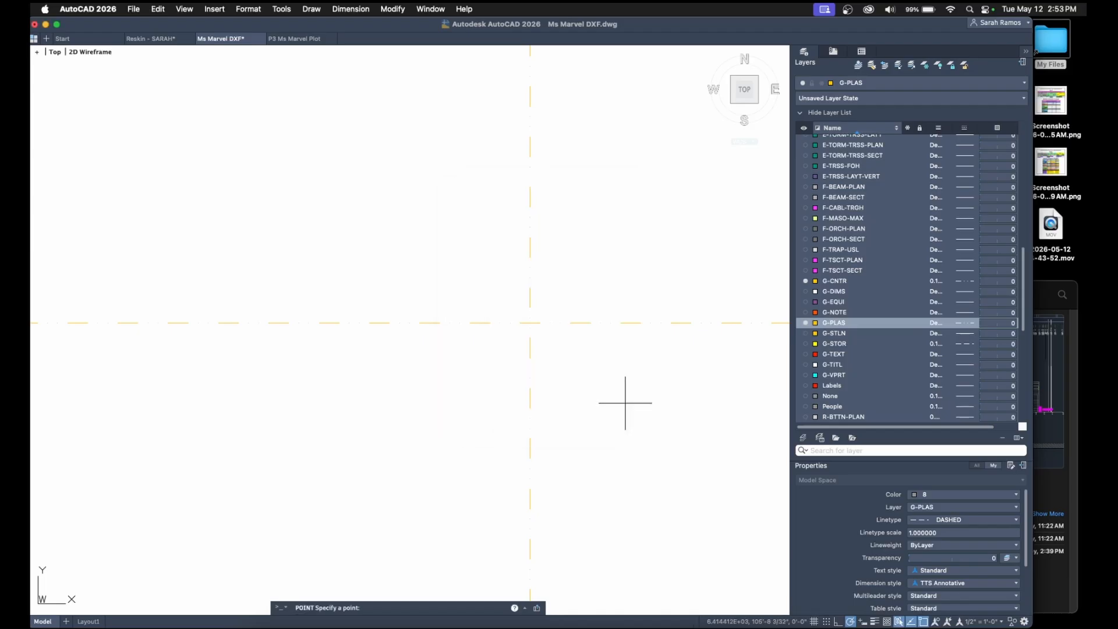
left_click(530, 322)
Set the point size to 25" in absolute units, keeping the circled X style.
scroll(609, 416, "down", 6)
middle_click_drag(620, 430, 552, 375)
scroll(559, 324, "up", 6)
left_click(582, 338)
left_click(214, 9)
mouse_move(236, 8)
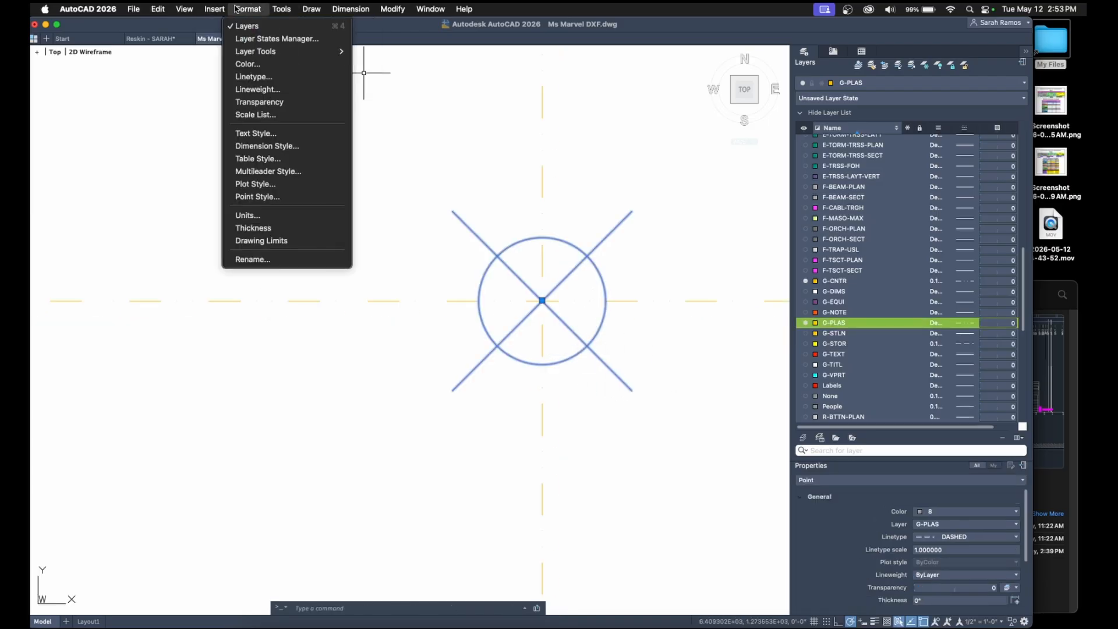
left_click(297, 197)
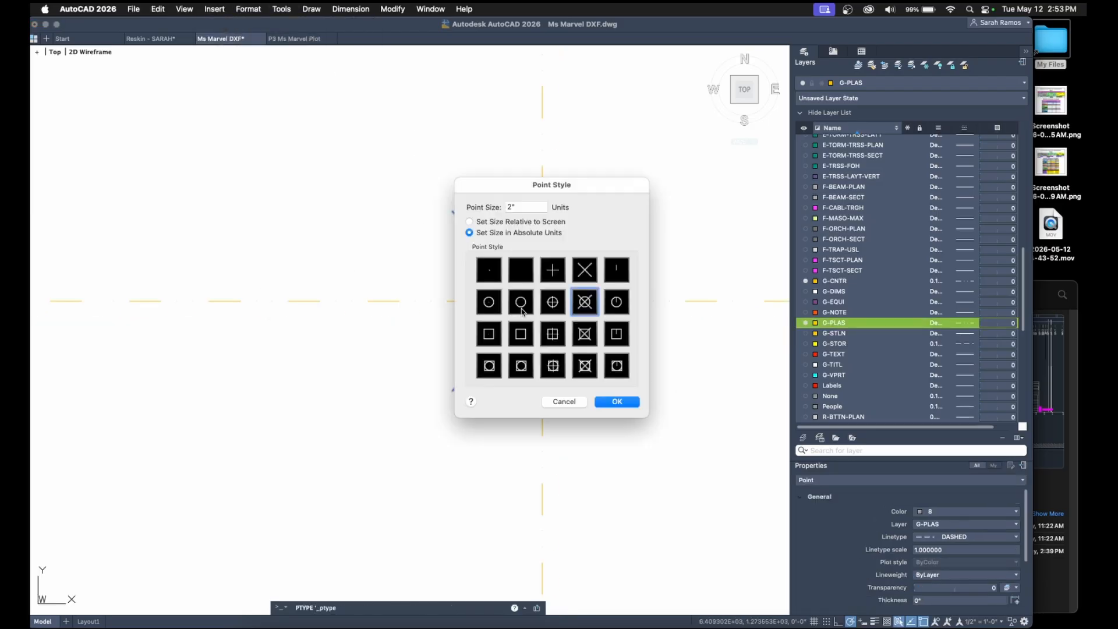
double_click(528, 208)
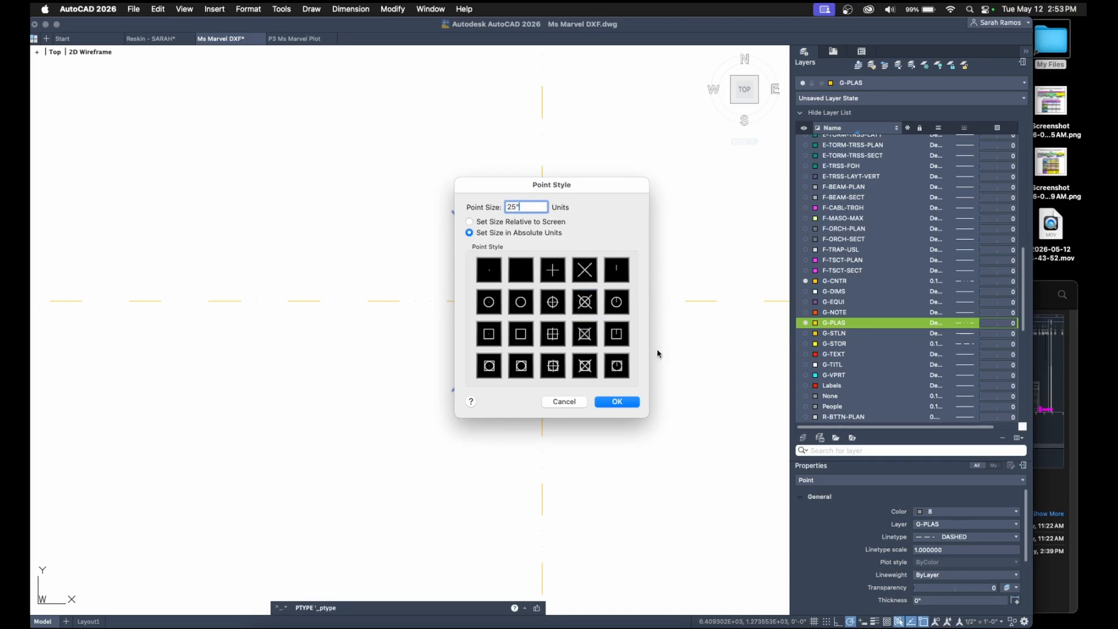
left_click(617, 402)
Turn on every layer in the layer list and select the entire theatre drawing.
scroll(632, 401, "down", 10)
middle_click_drag(700, 466, 567, 295)
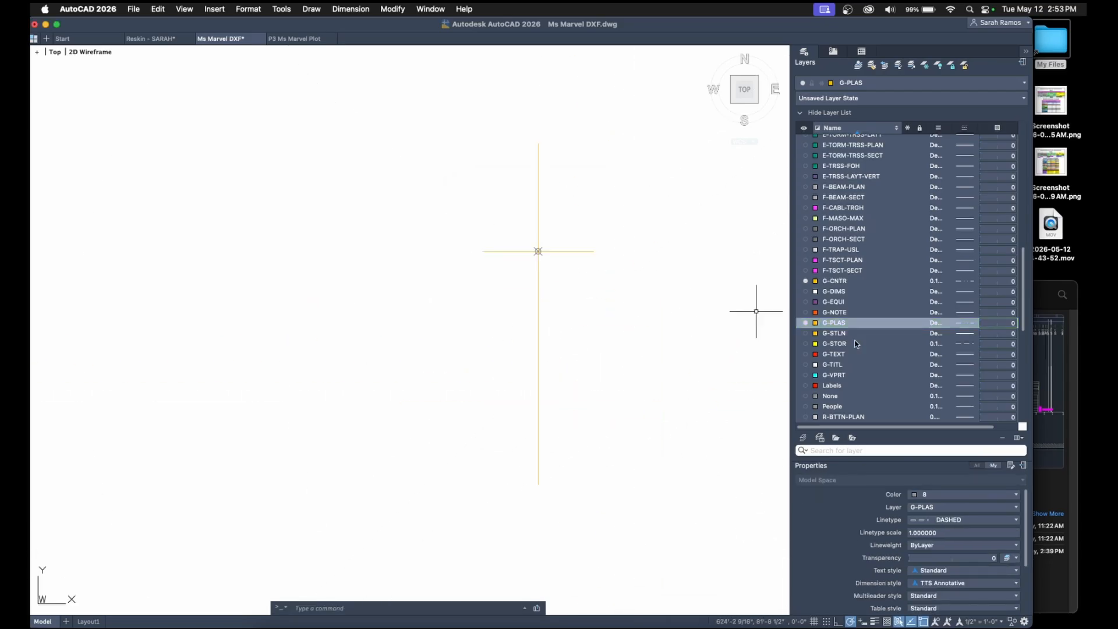
key("super+a")
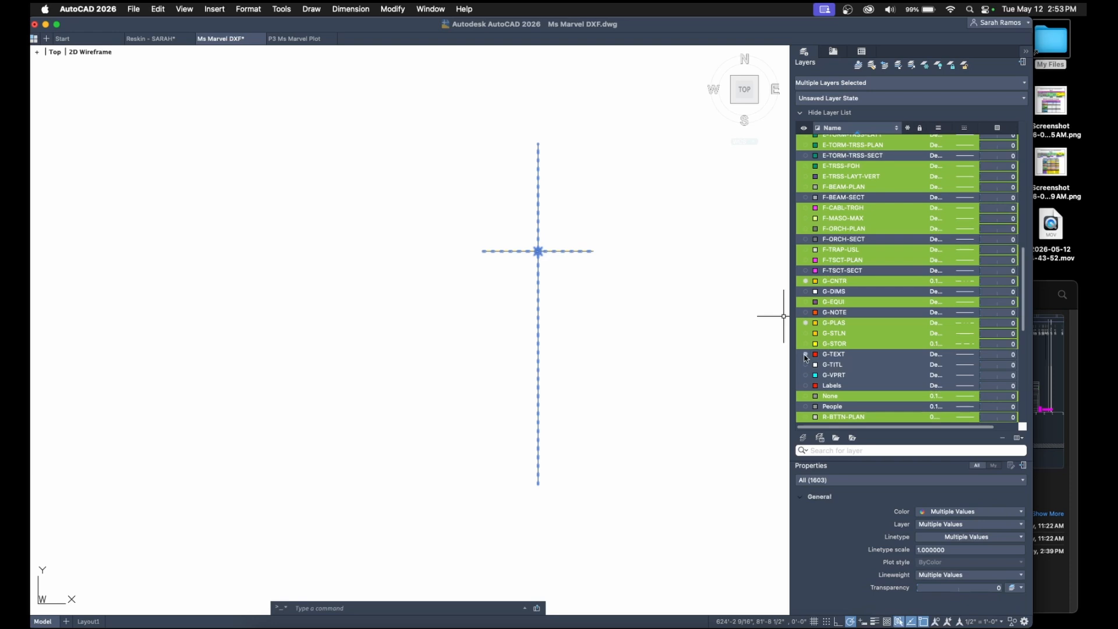
left_click(806, 365)
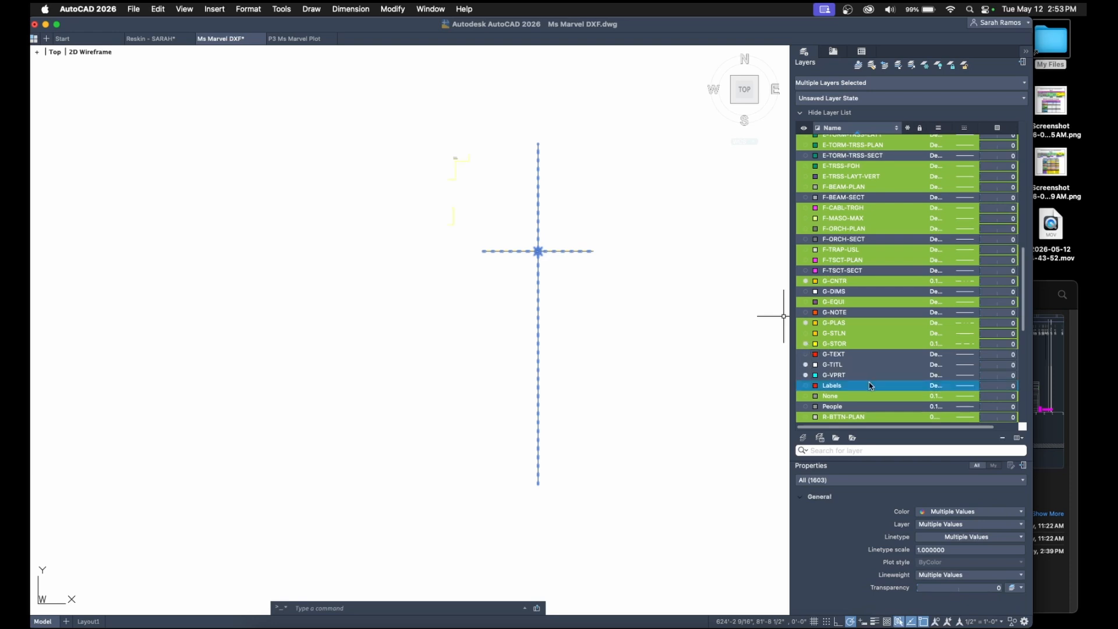
key("Escape")
key("super+a")
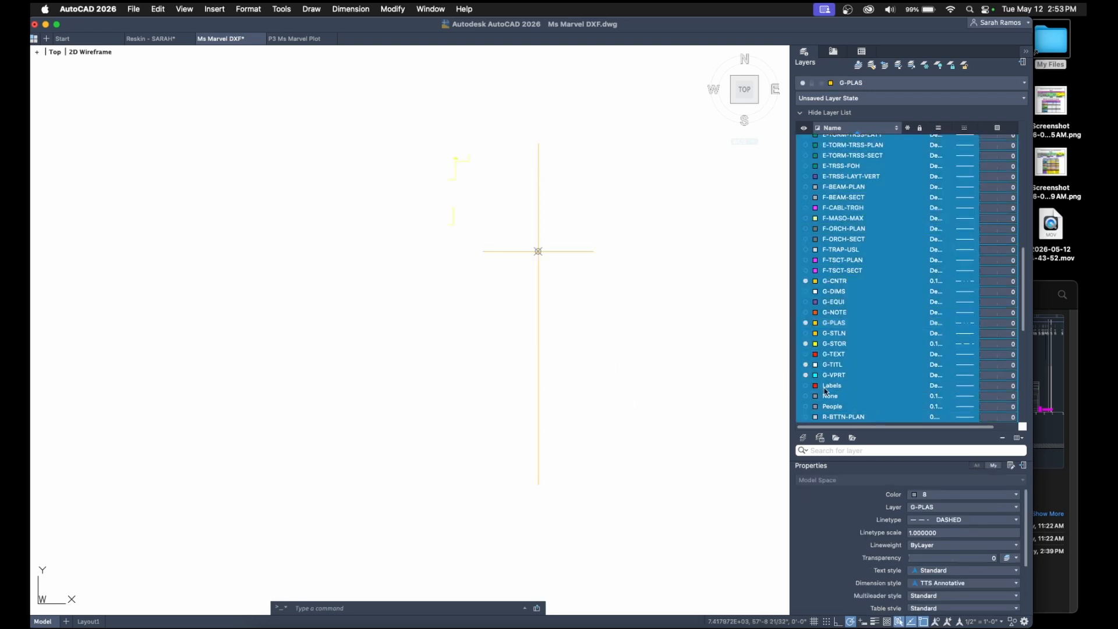
left_click(806, 365)
left_click(709, 531)
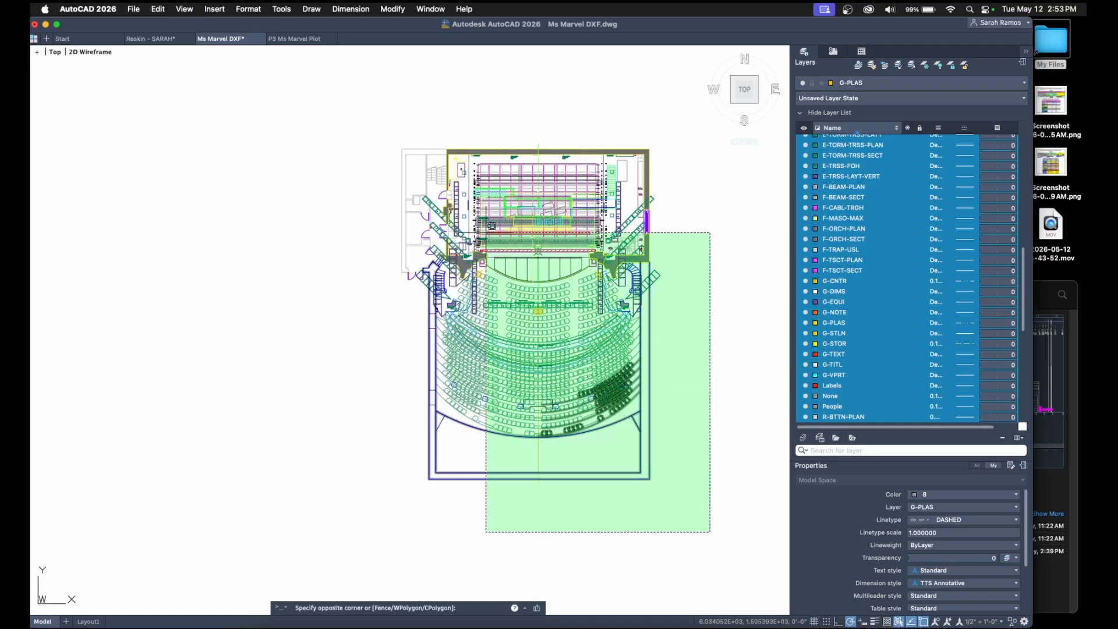
left_click(359, 100)
Move the whole drawing from the point at the centre line and plaster line intersection to the origin.
scroll(678, 261, "up", 10)
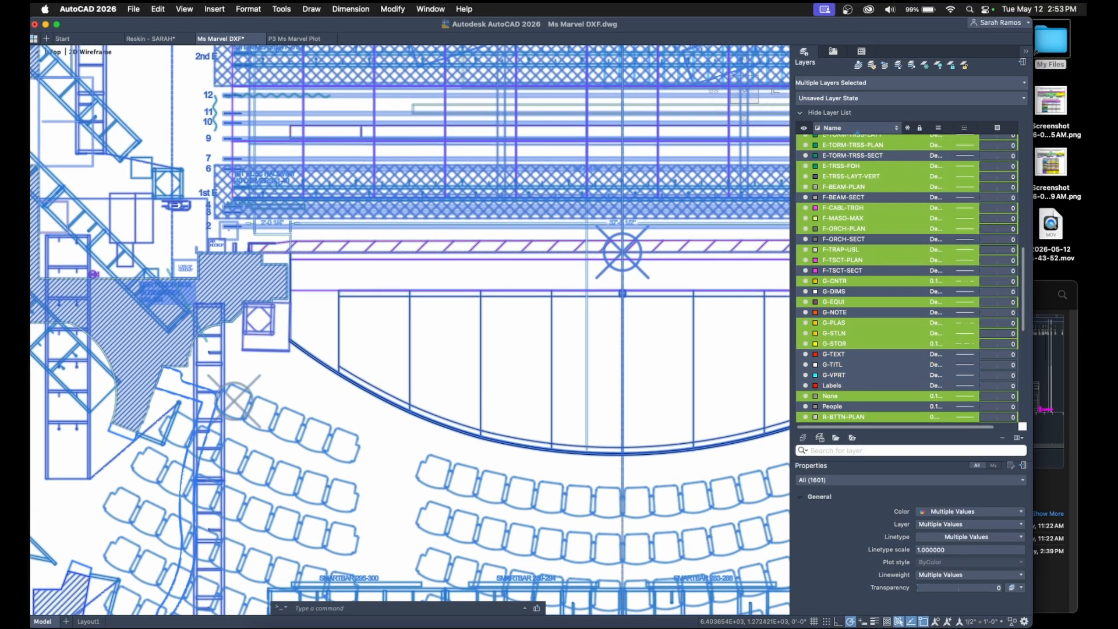
scroll(585, 250, "up", 10)
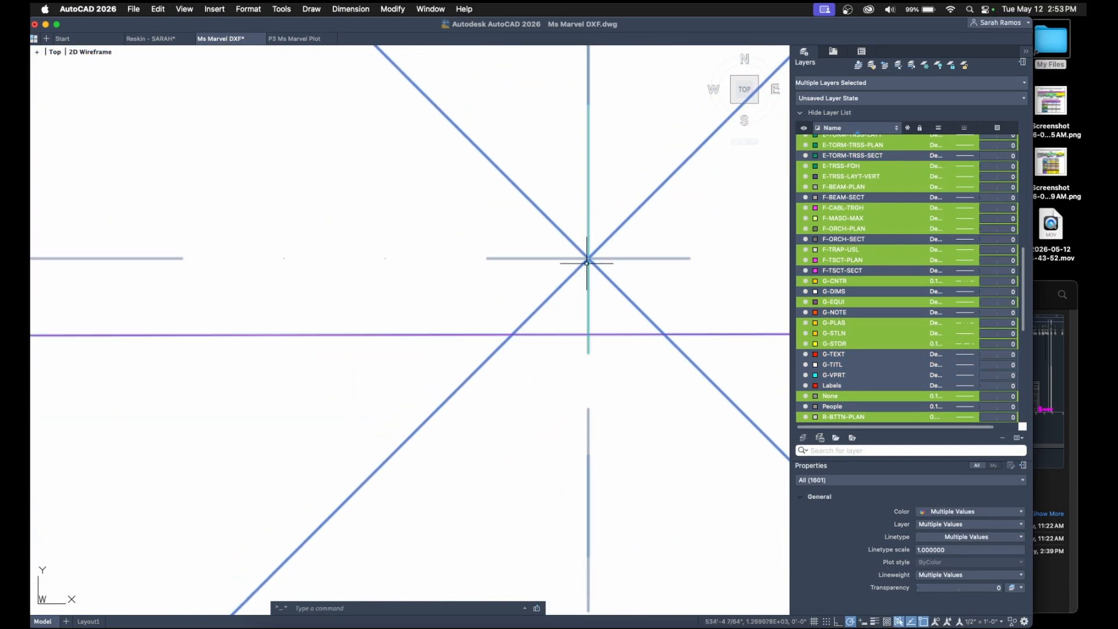
type("m")
key("Return")
left_click(590, 265)
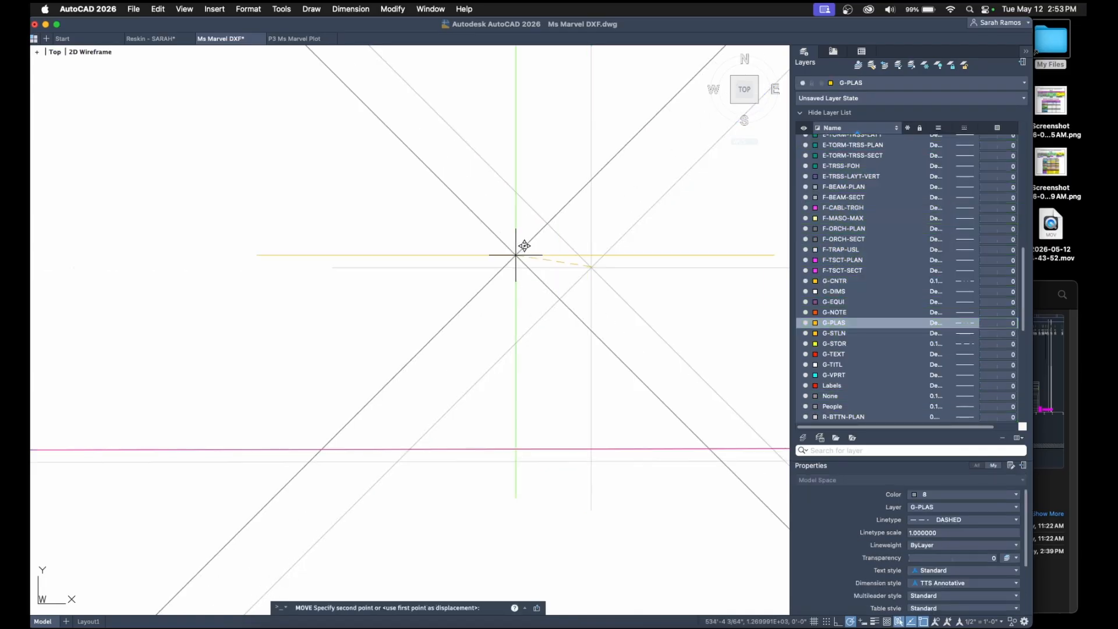
key("Return")
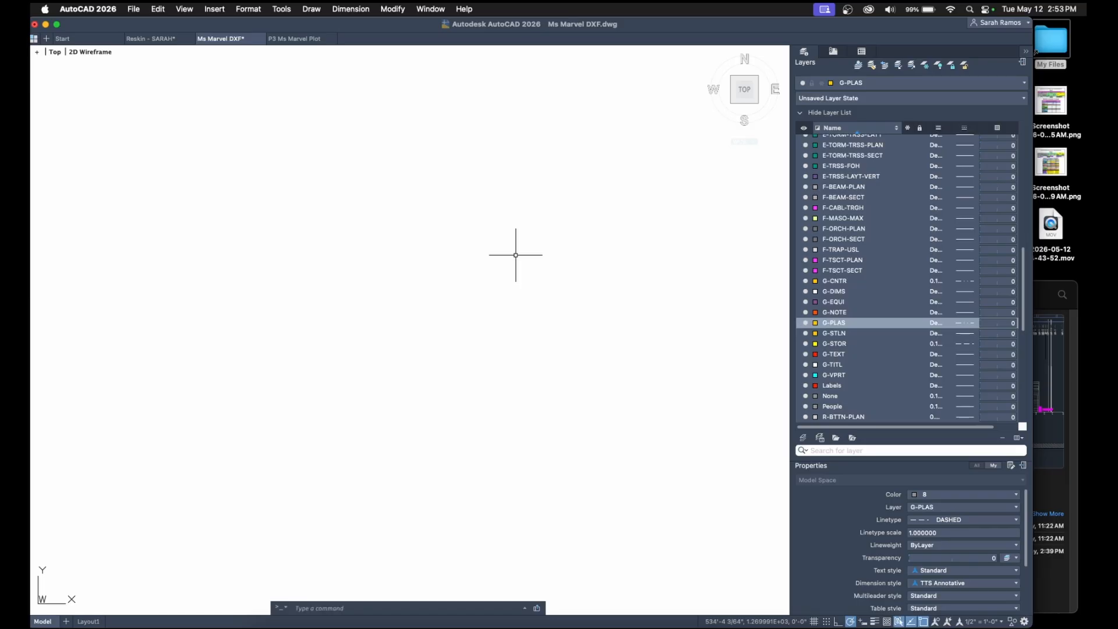
Zoom to the drawing extents and inspect the point marker at the centre of the plaster line.
type("z")
key("Return")
type("e")
key("Return")
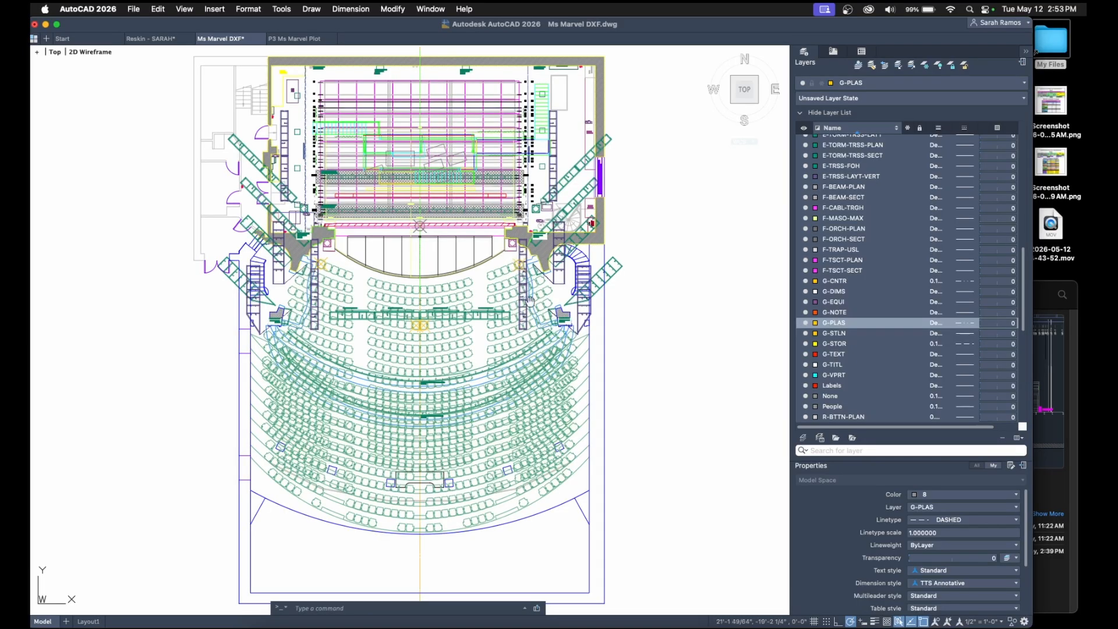
middle_click_drag(521, 311, 628, 300)
scroll(538, 219, "up", 5)
left_click(521, 215)
key("Escape")
Review the layer list around the G-CNTR, G-PLAS and F-TSCT-SECT layers.
scroll(910, 356, "up", 10)
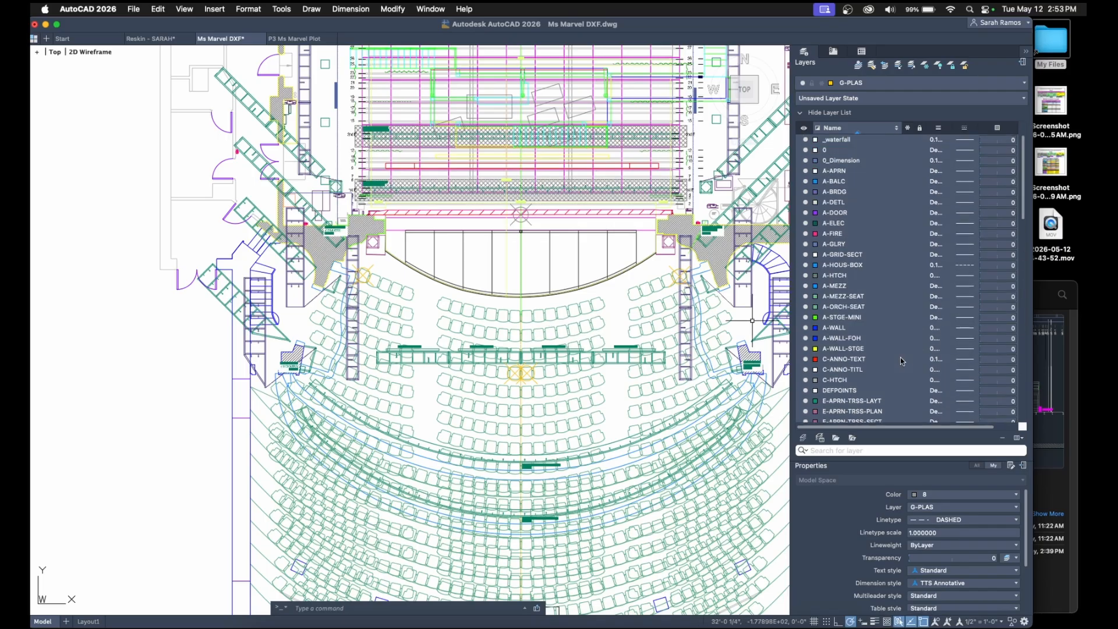
scroll(900, 358, "down", 10)
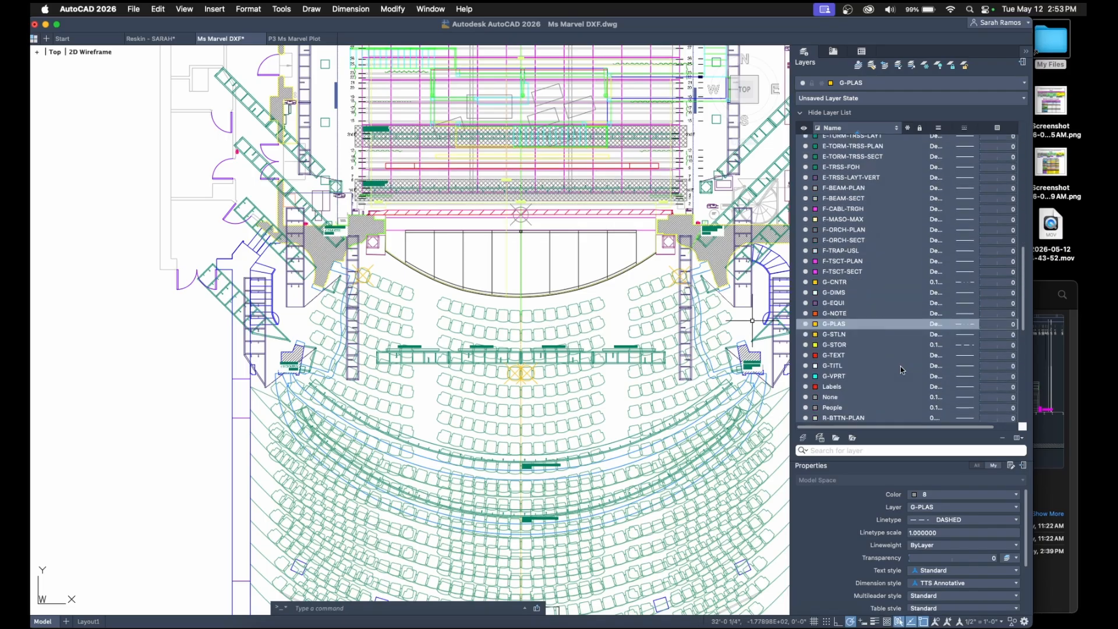
scroll(900, 366, "up", 1)
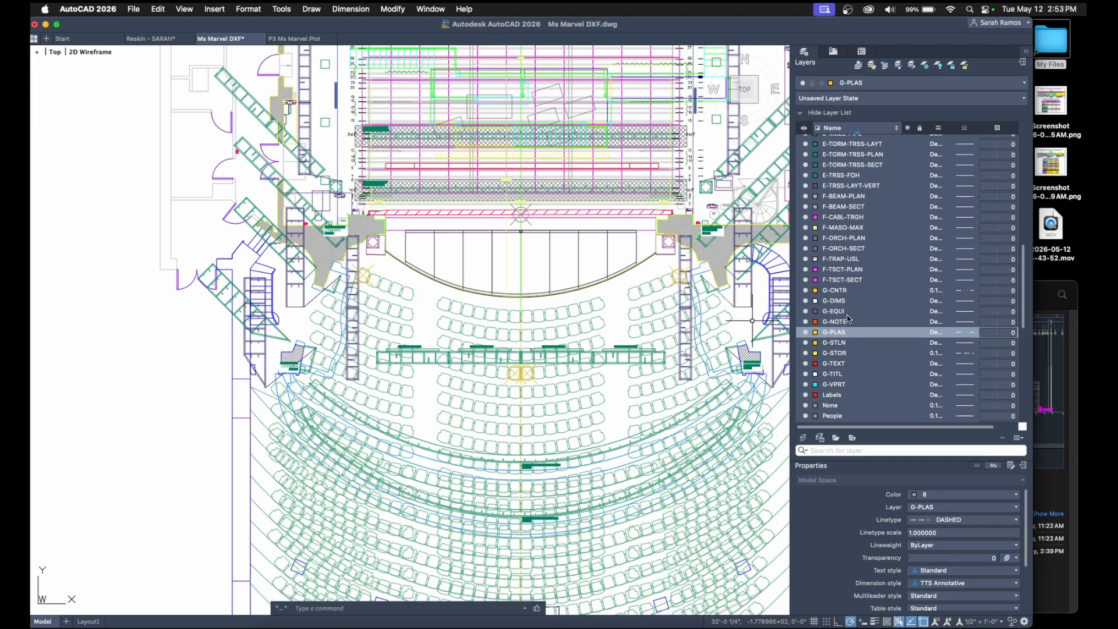
left_click(851, 290)
left_click(857, 332)
scroll(874, 338, "up", 1)
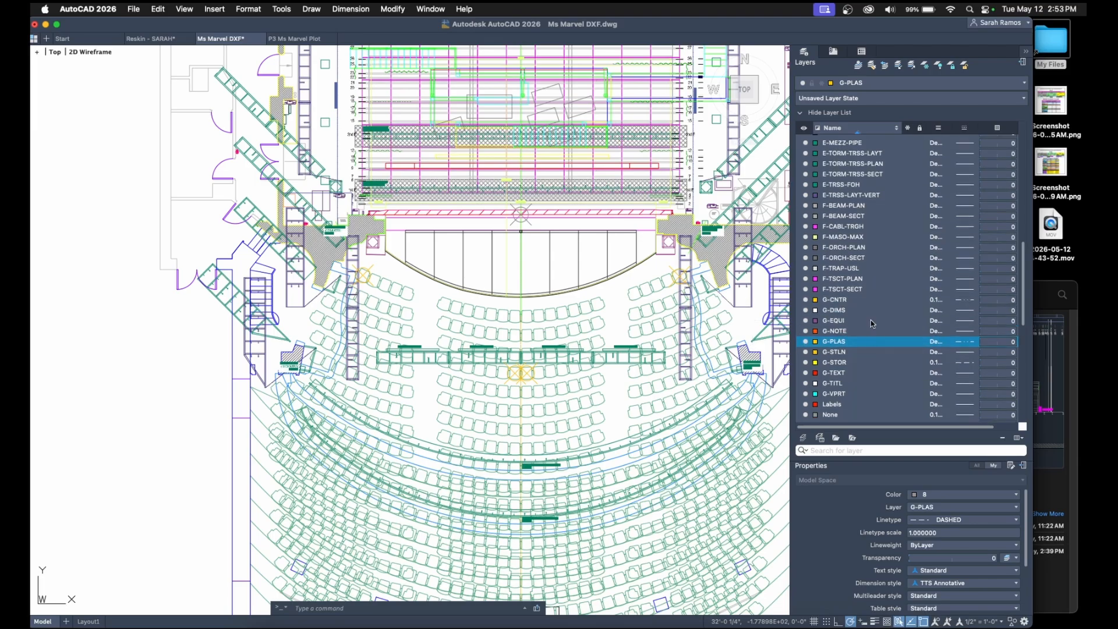
left_click(843, 290)
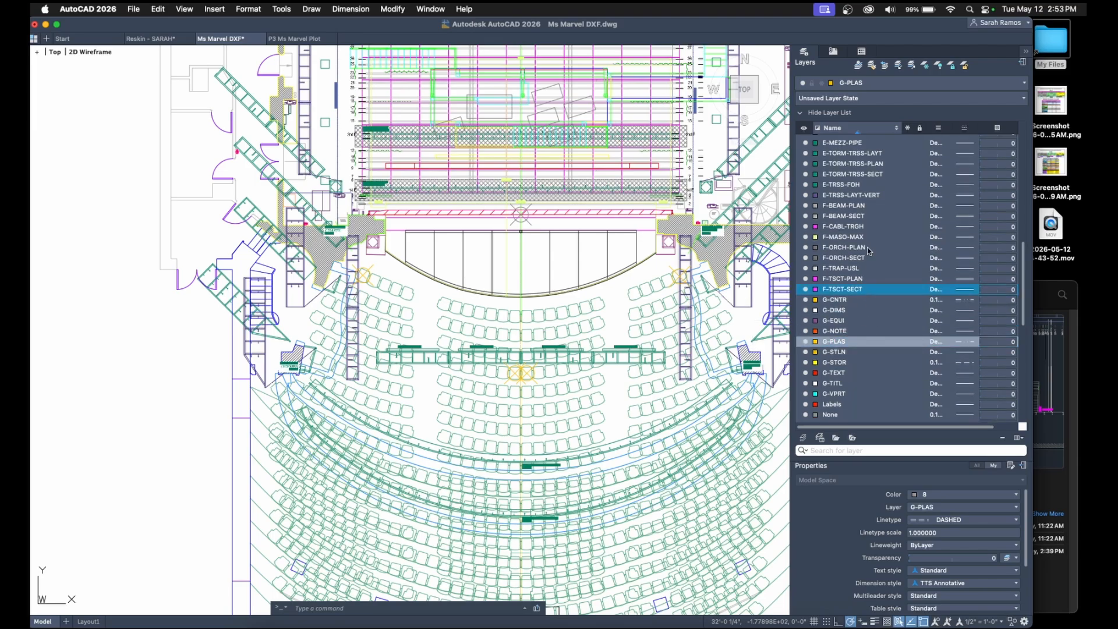
left_click(807, 290)
Turn off the A-MEZZ-SEAT and A-ORCH-SEAT layers to hide the audience seating.
mouse_move(624, 395)
middle_mouse_down()
mouse_move(459, 422)
mouse_move(644, 264)
middle_mouse_up()
middle_click_drag(631, 427, 648, 379)
scroll(899, 325, "up", 10)
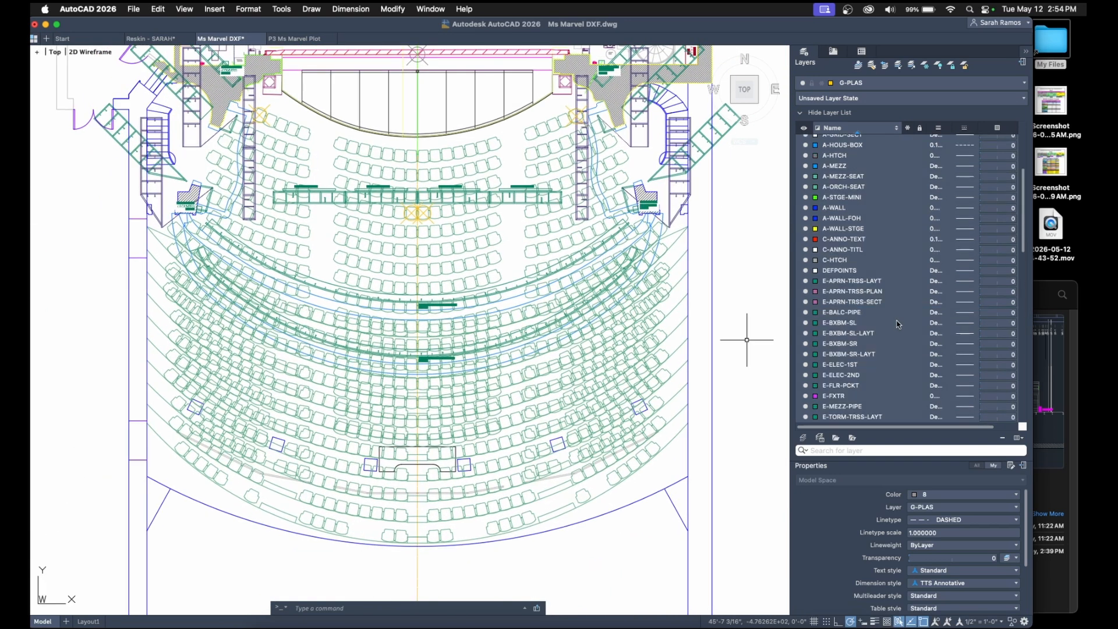
left_click(613, 448)
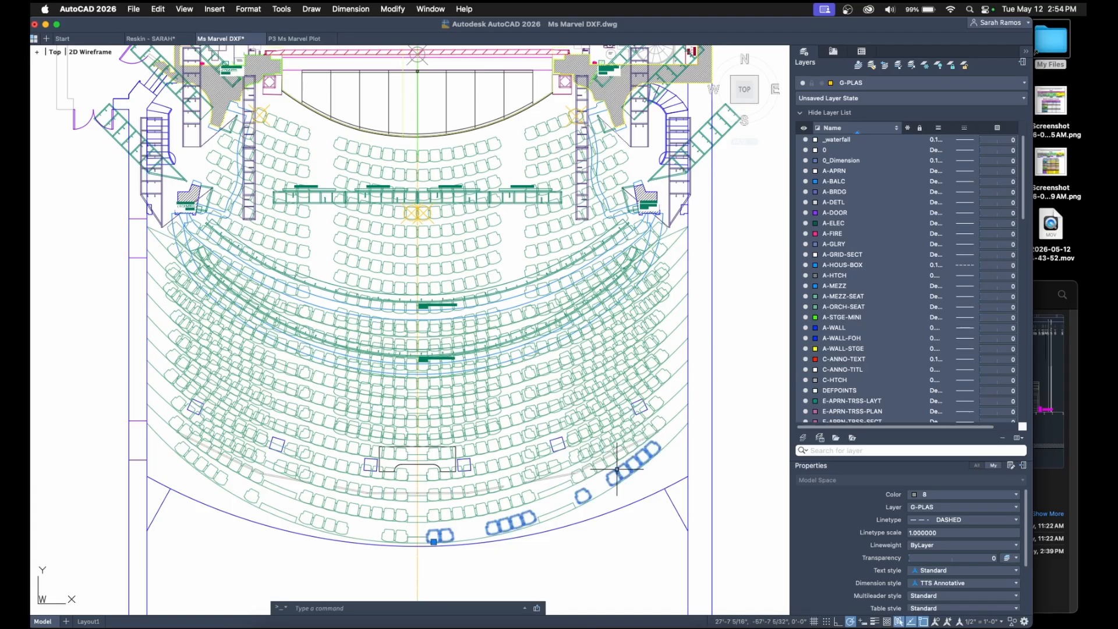
left_click(806, 296)
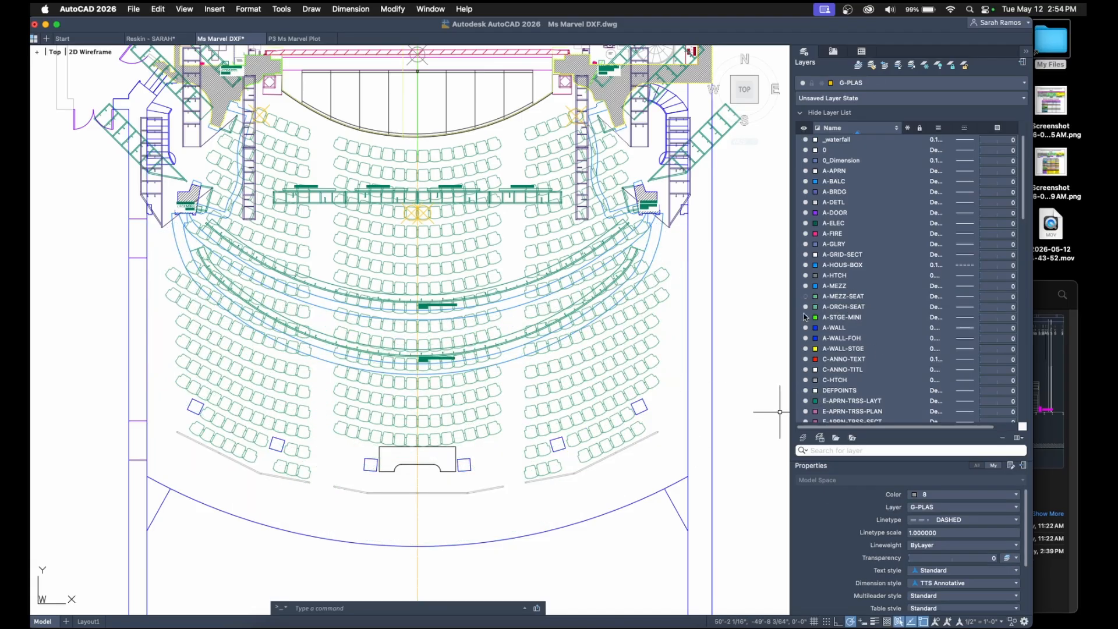
middle_click_drag(552, 320, 587, 404)
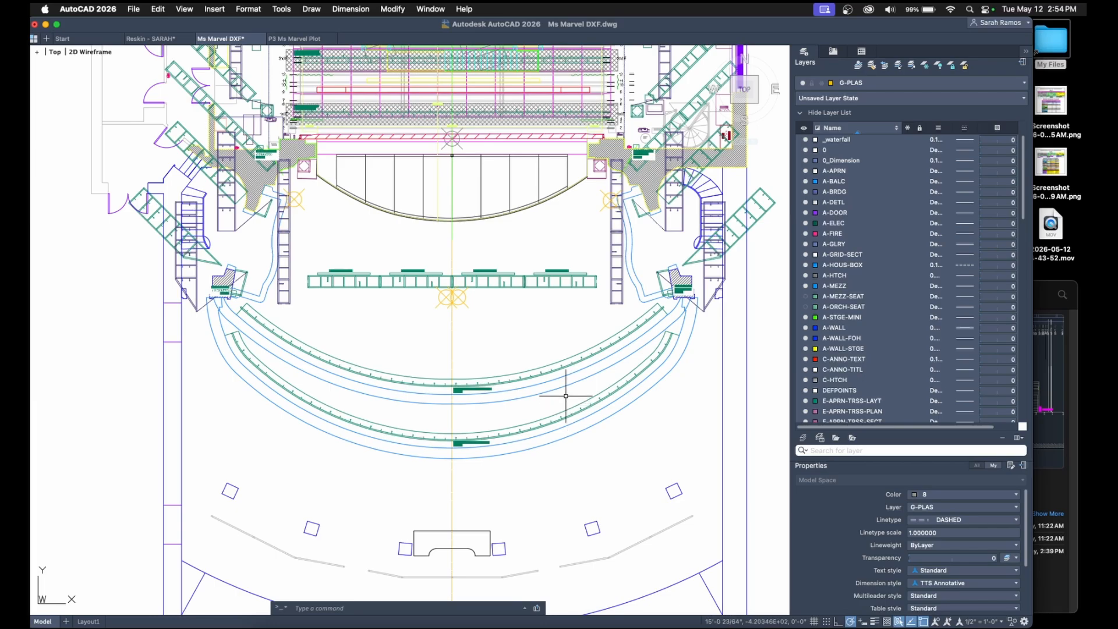
Erase the stage-left box boom layout and the outer diagonal truss layouts beside the stage-left wall.
middle_click_drag(538, 323, 485, 399)
left_click(750, 289)
left_click(707, 249)
middle_click_drag(707, 249, 714, 350)
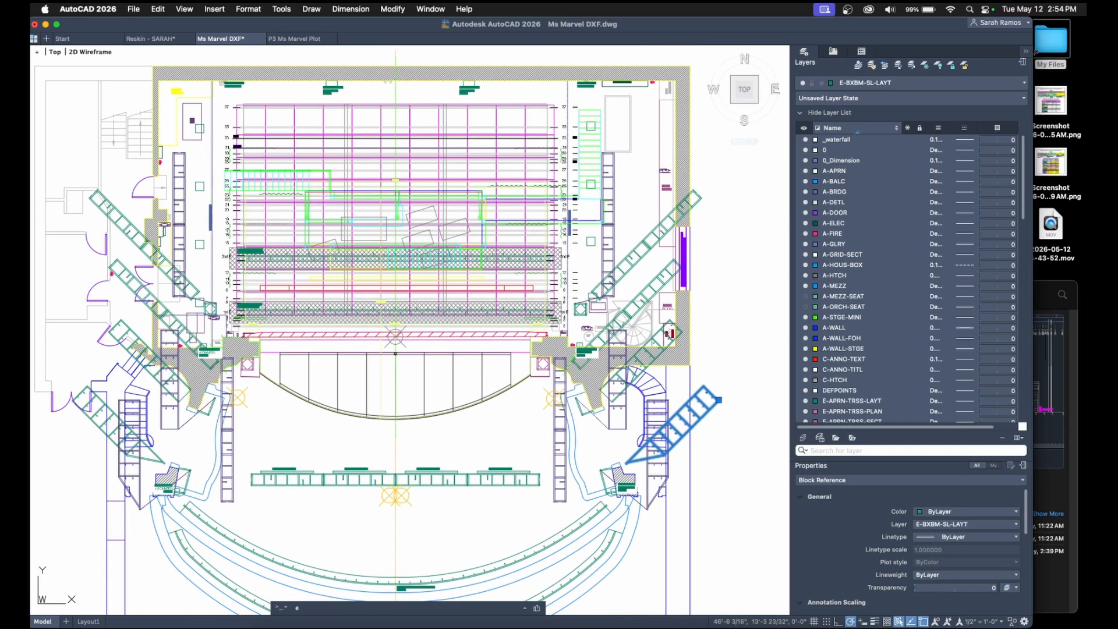
type("e")
key("space")
left_click(724, 226)
left_click(701, 177)
type("e")
key("space")
left_click(654, 265)
type("e")
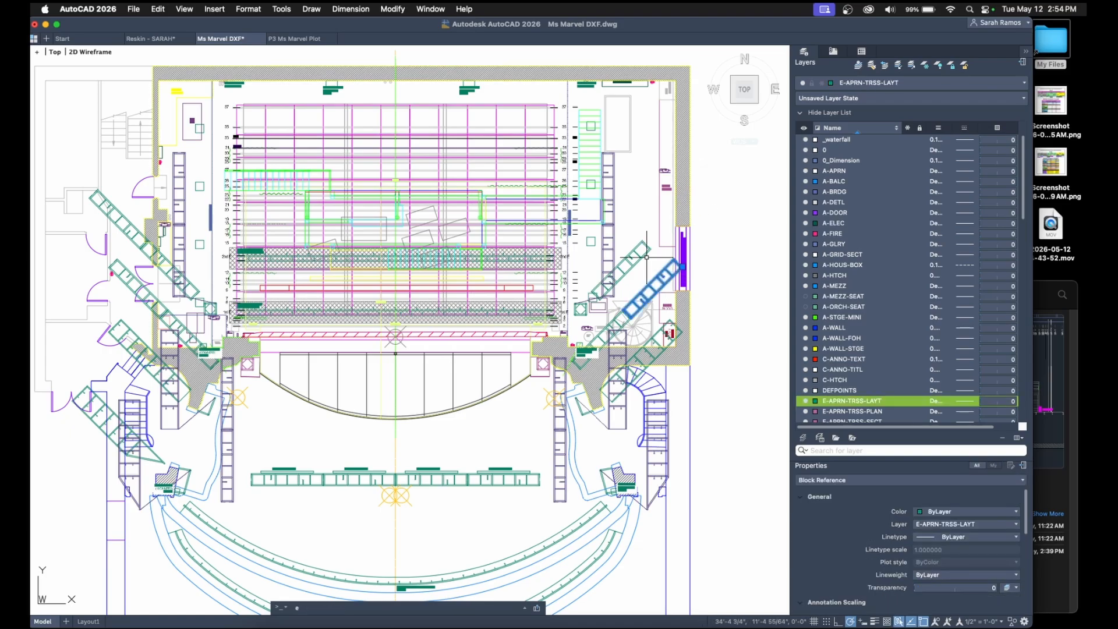
key("space")
Erase the remaining diagonal truss layouts around the stage-left spiral stair and proscenium.
left_click(654, 263)
left_click(636, 254)
type("e")
key("space")
left_click(606, 336)
type("e")
key("space")
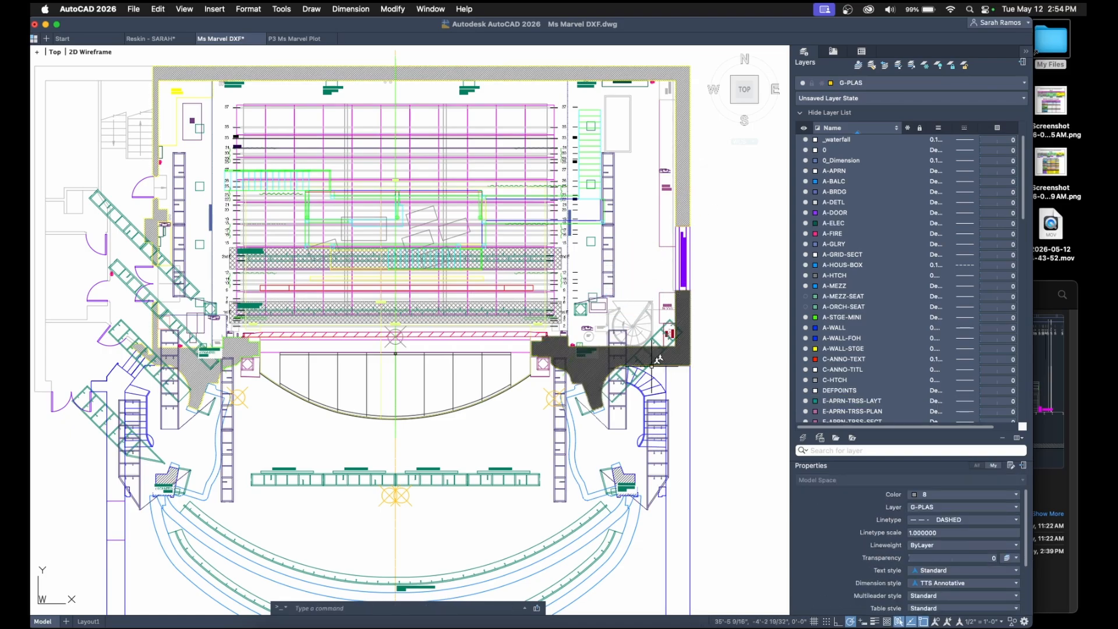
left_click(656, 347)
key("Escape")
left_click(657, 337)
left_click(656, 330)
type("e")
key("space")
Erase the four outer diagonal truss layouts on the stage-right side of the plan.
middle_click_drag(492, 411, 652, 392)
left_click(247, 396)
type("e")
key("space")
left_click(278, 318)
type("e")
key("space")
left_click(287, 265)
type("e")
key("space")
left_click(279, 199)
type("e")
key("space")
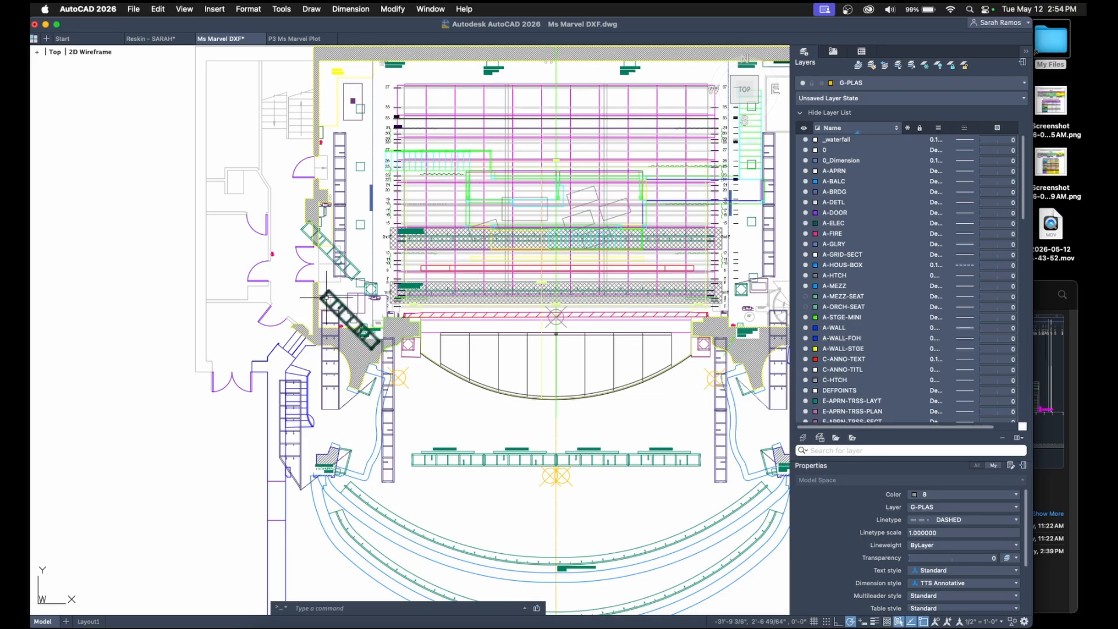
Erase the last two diagonal truss layouts beside the stage-right proscenium wall.
left_click(325, 298)
type("e")
key("space")
left_click(329, 251)
type("e")
key("space")
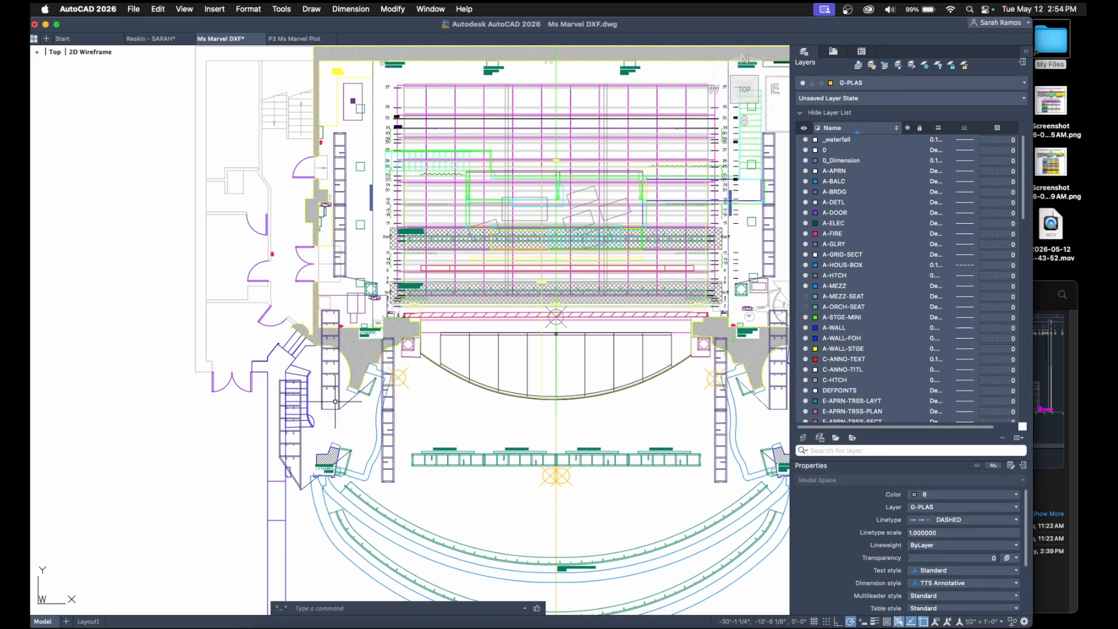
Erase the vertical truss layouts on the stage-right side of the auditorium, next to the box stairs.
left_click(395, 434)
type("e")
key("space")
left_click(298, 432)
type("e")
key("space")
left_click(385, 410)
type("e")
key("space")
Erase the vertical truss layouts on the stage-left side of the auditorium.
middle_click_drag(502, 422, 282, 414)
left_click(503, 427)
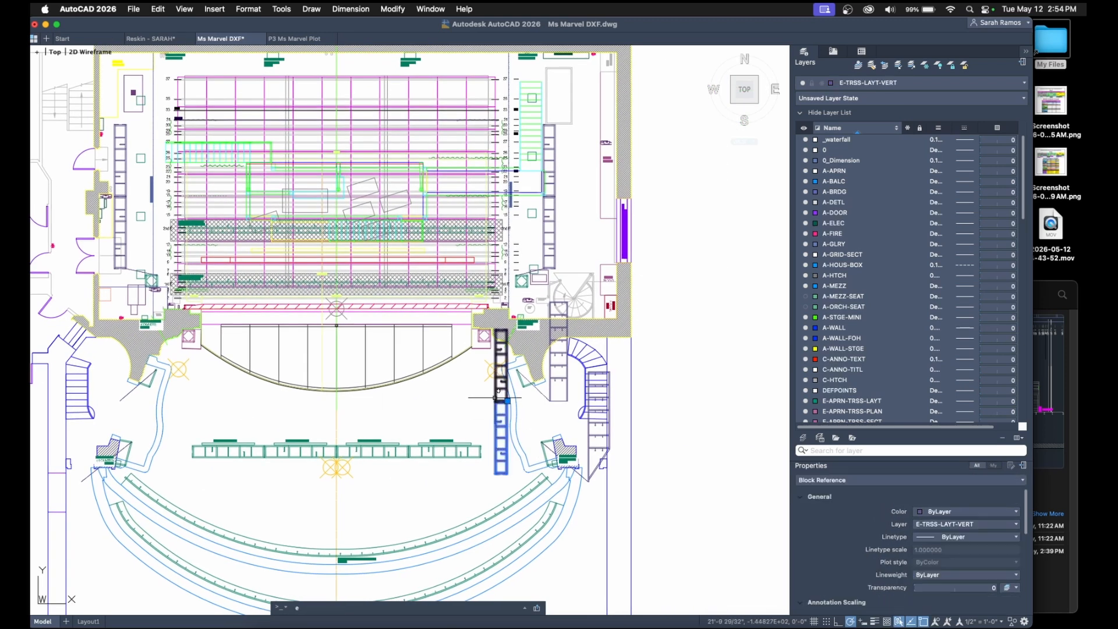
type("e")
key("space")
left_click(556, 387)
type("e")
key("space")
type("e")
key("space")
Erase the vertical truss layouts in the stage-left wing.
left_click(551, 186)
left_click(550, 202)
type("e")
key("space")
middle_click_drag(400, 406, 510, 386)
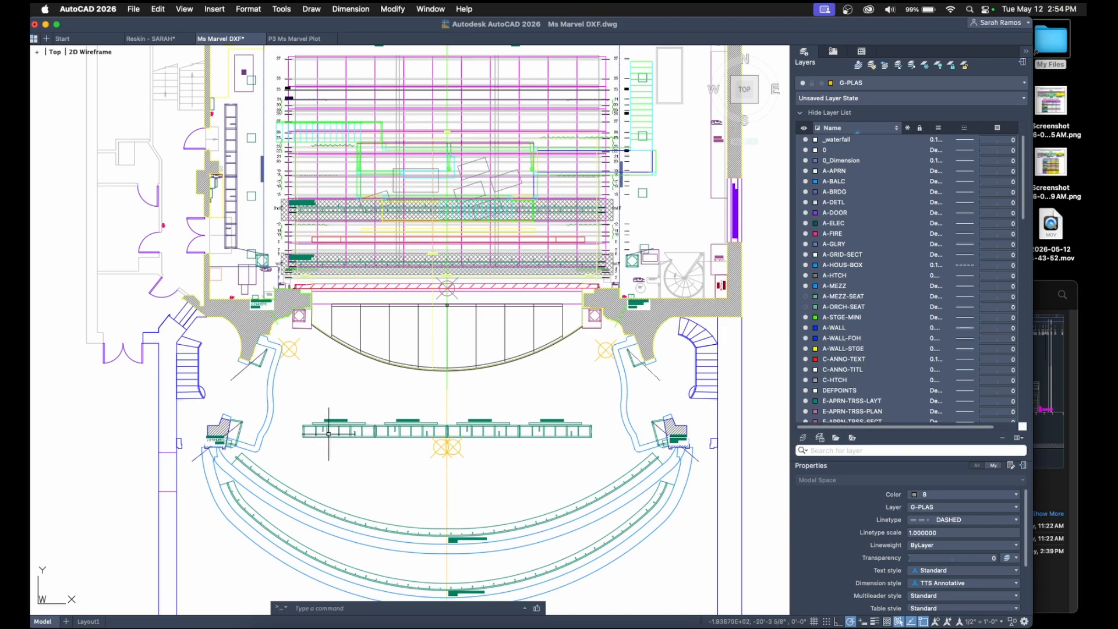
Erase the two vertical truss layouts stacked along the stage-right wing wall.
middle_click_drag(487, 405, 582, 491)
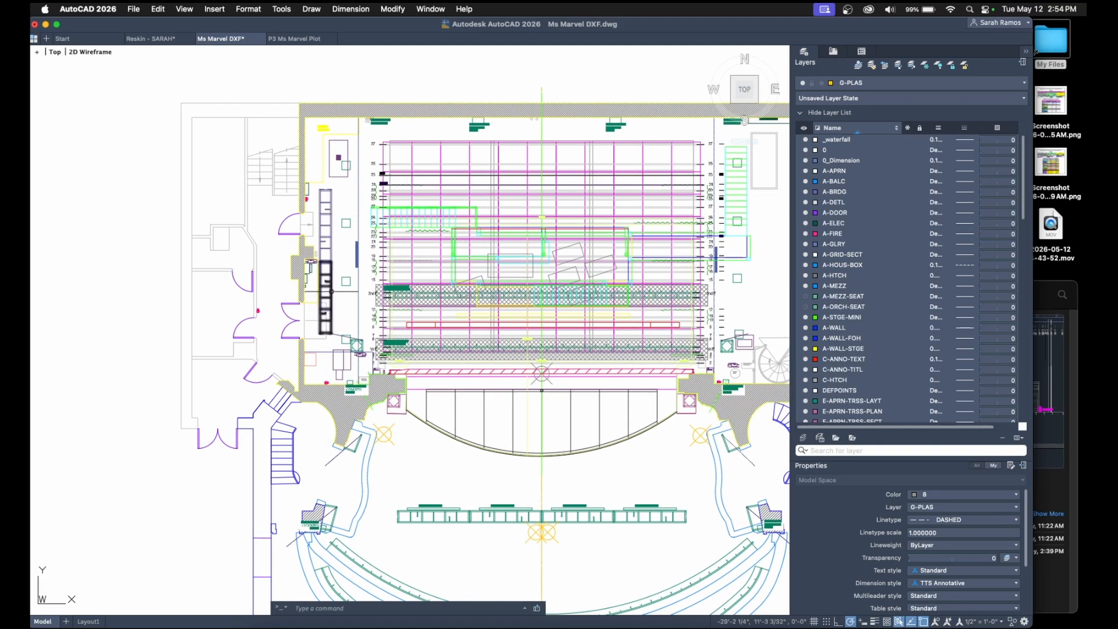
left_click(330, 239)
type("e")
key("space")
left_click(330, 209)
type("e")
key("space")
Erase the hatch filling the stage-left proscenium wall.
middle_click_drag(490, 435, 385, 362)
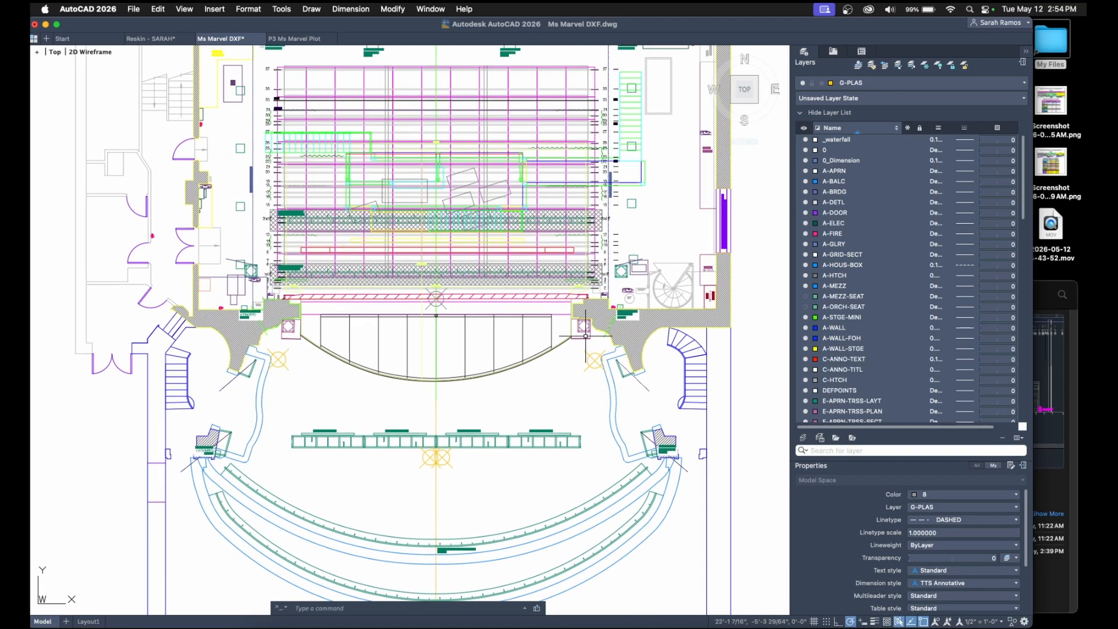
scroll(572, 322, "up", 5)
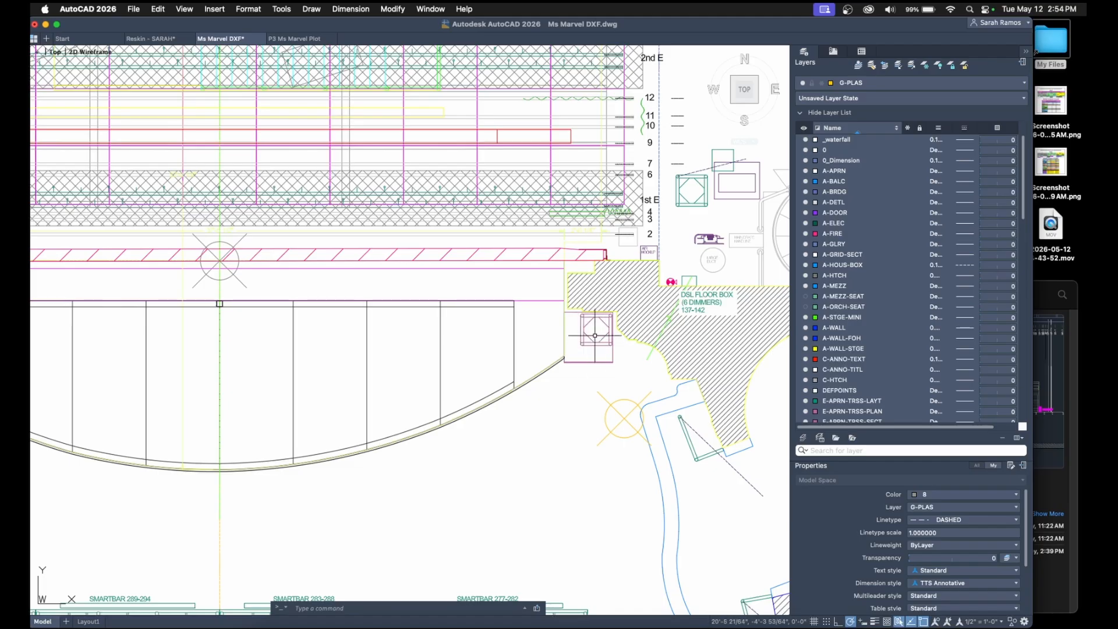
middle_click_drag(611, 343, 553, 349)
left_click(676, 349)
type("e")
key("space")
Erase the hatch filling the stage-right proscenium wall.
scroll(648, 389, "down", 5)
scroll(648, 389, "up", 5)
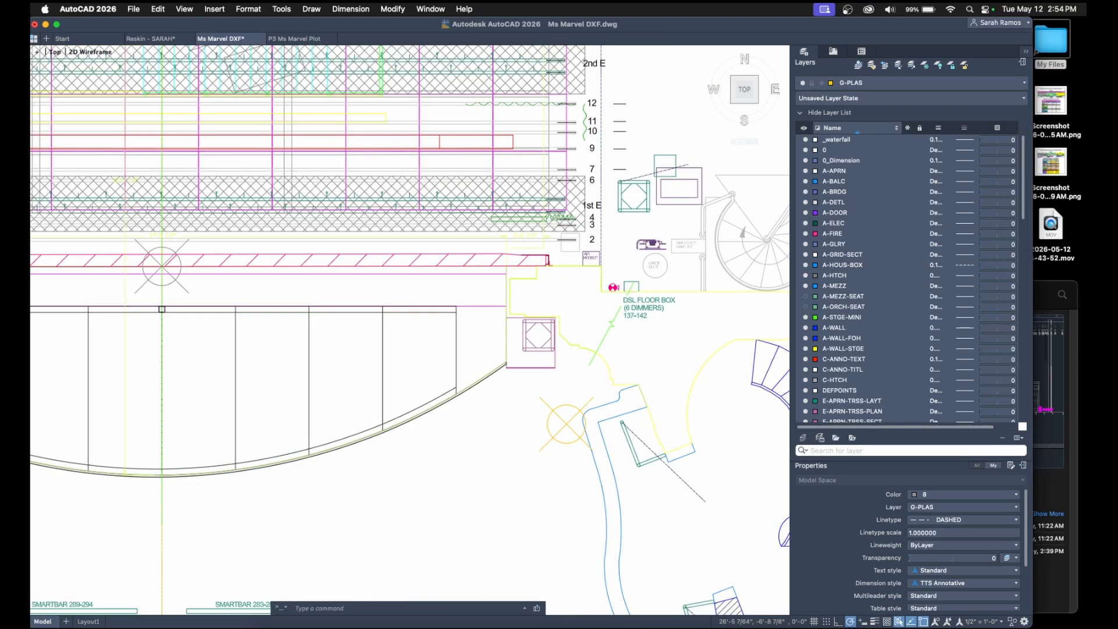
scroll(648, 389, "down", 5)
scroll(408, 376, "up", 5)
left_click(410, 380)
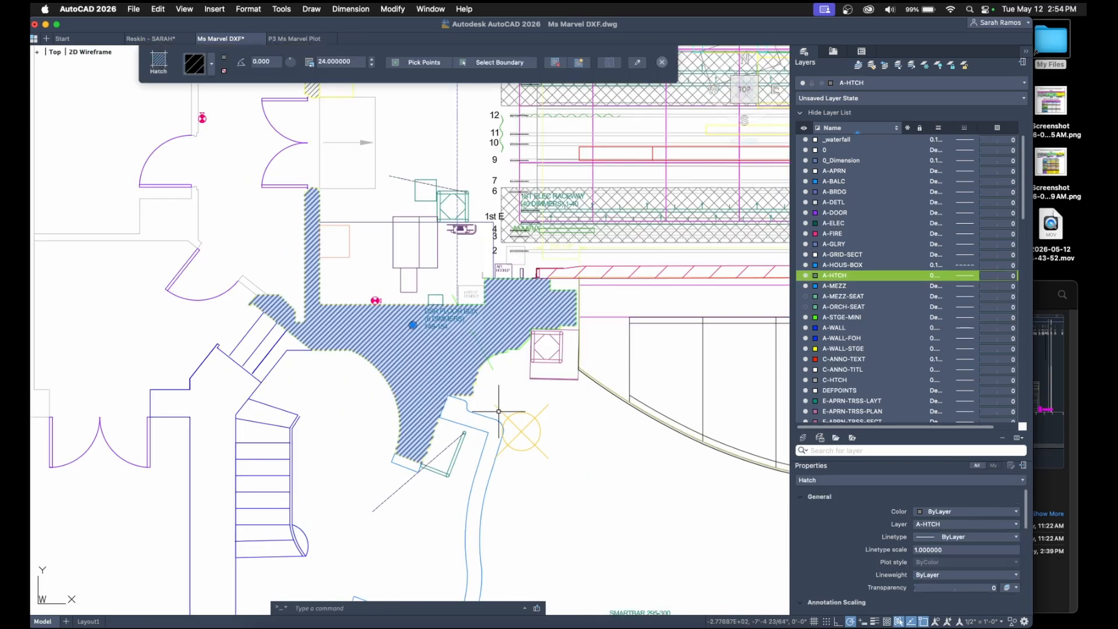
type("e")
key("space")
Erase the hatches in the two column shapes at the outer ends of the house boxes.
scroll(499, 411, "down", 5)
middle_click_drag(623, 417, 379, 239)
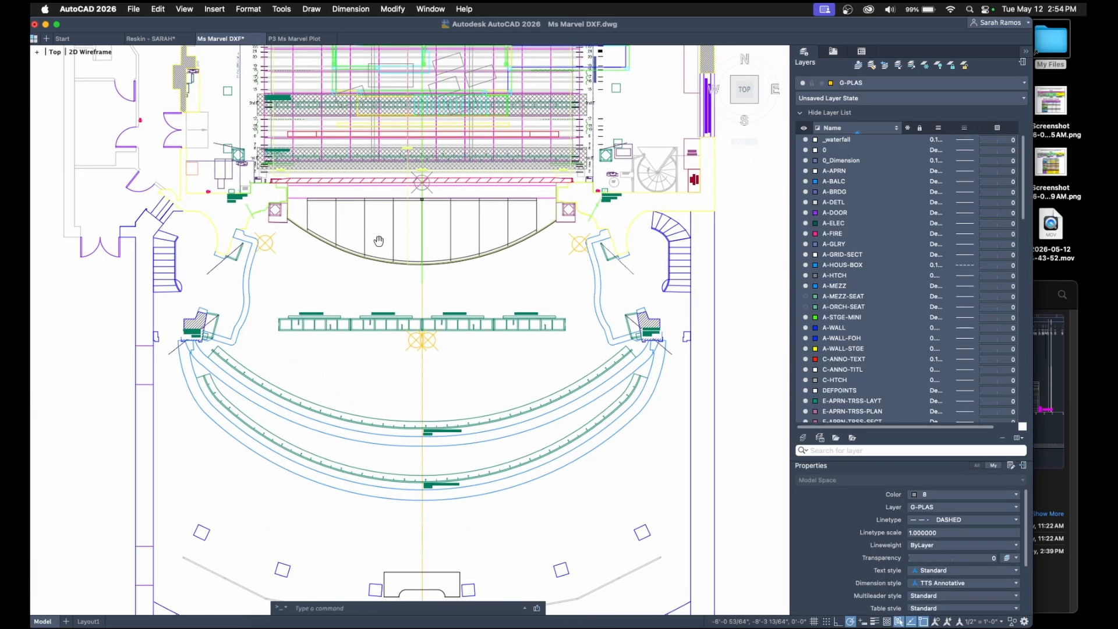
left_click(196, 332)
key("Escape")
left_click(652, 332)
mouse_move(648, 428)
middle_mouse_down()
mouse_move(680, 322)
mouse_move(688, 425)
middle_mouse_up()
middle_click_drag(663, 357, 663, 466)
left_click(495, 451)
left_click(475, 439)
type("e")
key("space")
left_click(457, 442)
type("e")
key("space")
Hide the F-TSCT-PLAN and F-TSCT-SECT layers.
middle_click_drag(601, 343, 606, 415)
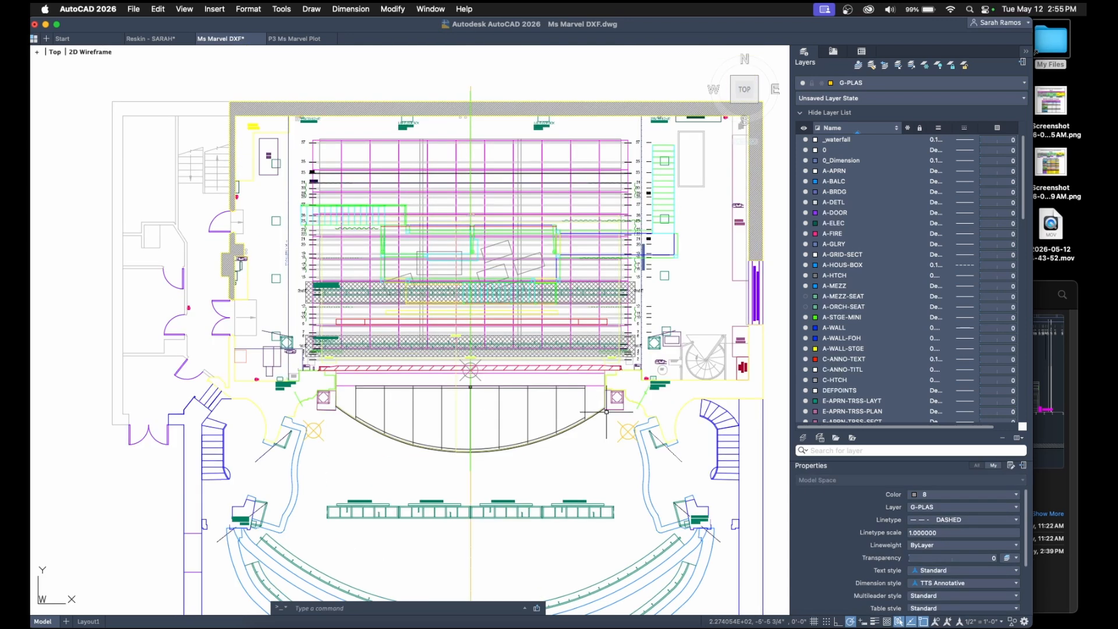
scroll(887, 350, "down", 10)
key("Escape")
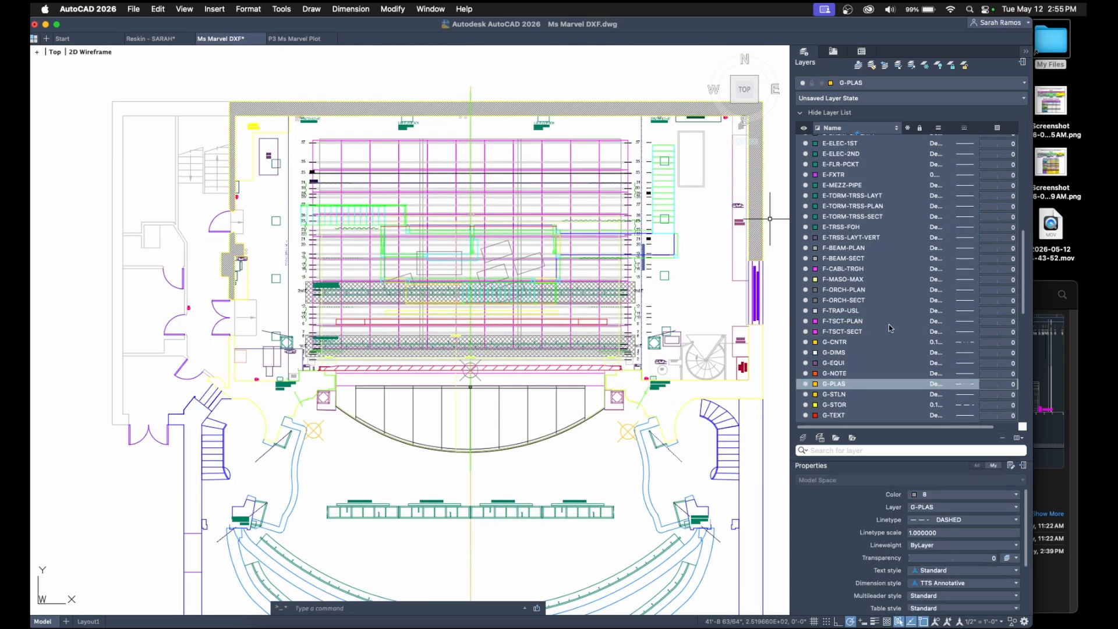
left_click(806, 321)
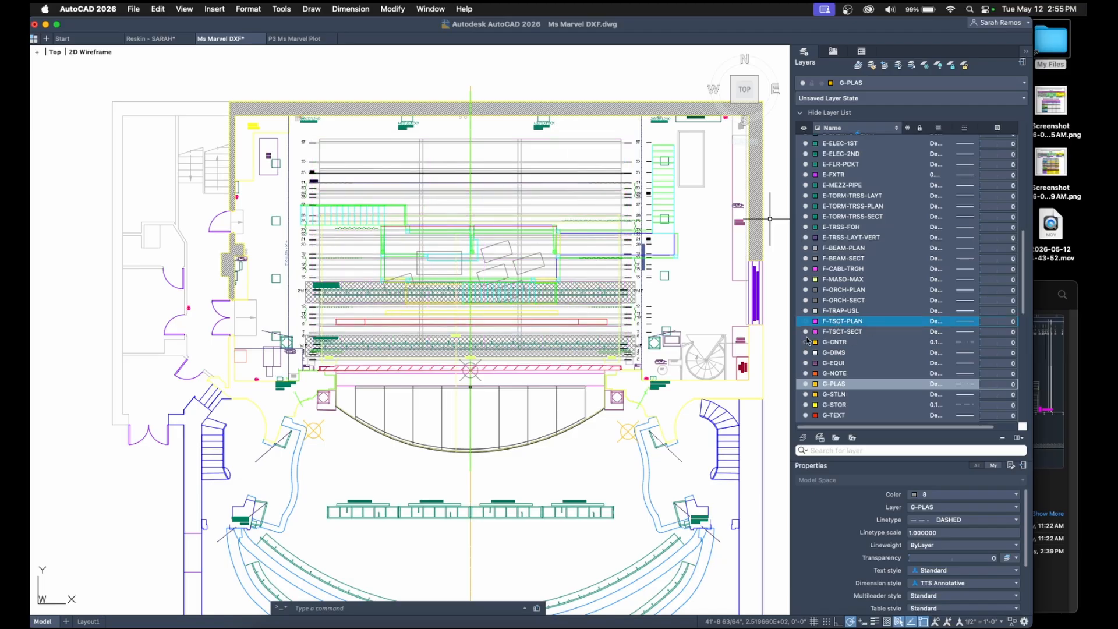
left_click(806, 332)
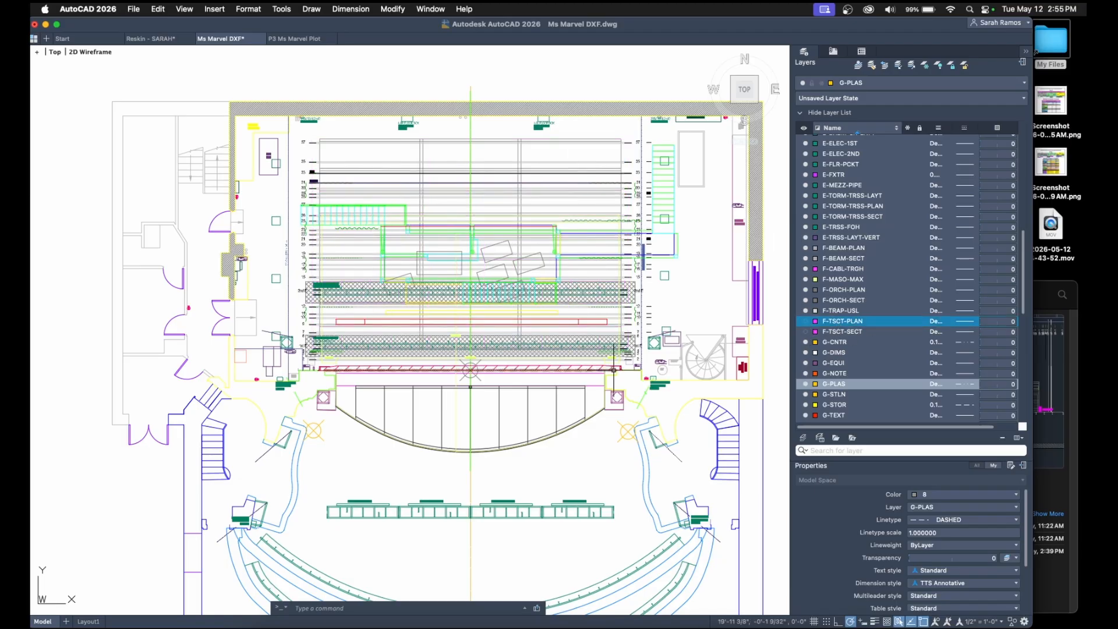
Identify the layer of the crosshatched bands across the stage and hide that layer, R-XFLY.
left_click(611, 294)
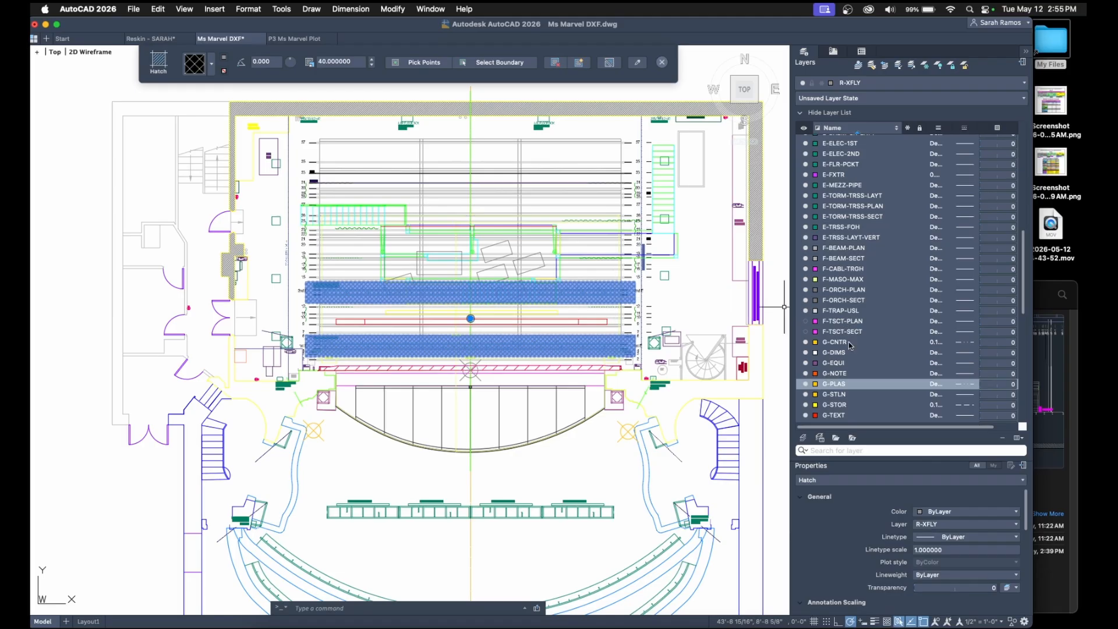
scroll(850, 344, "down", 6)
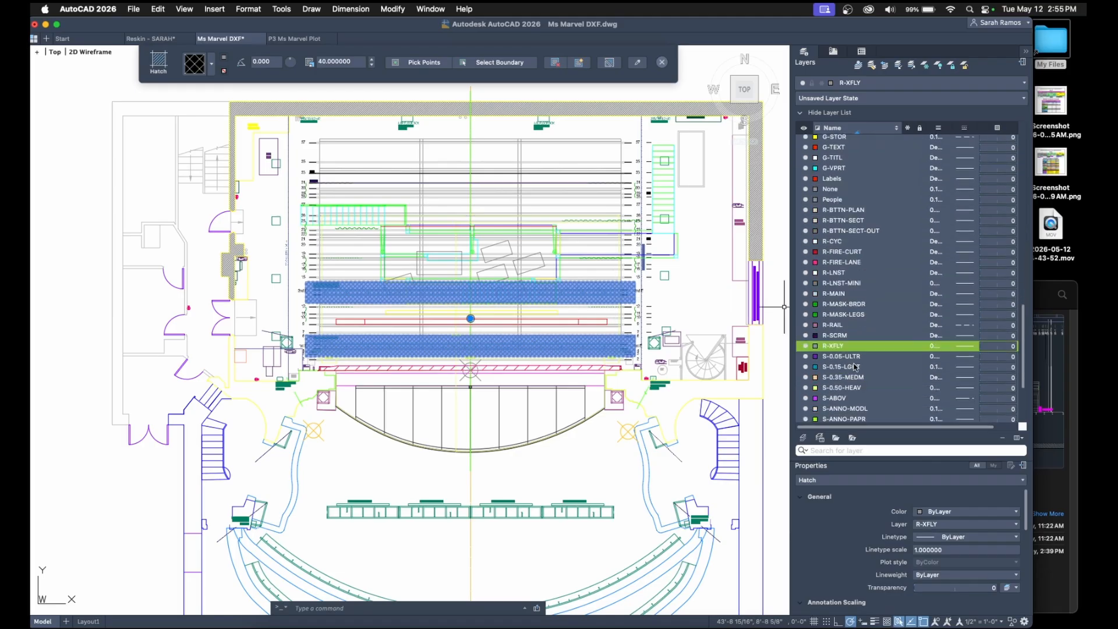
scroll(855, 367, "down", 5)
left_click(805, 235)
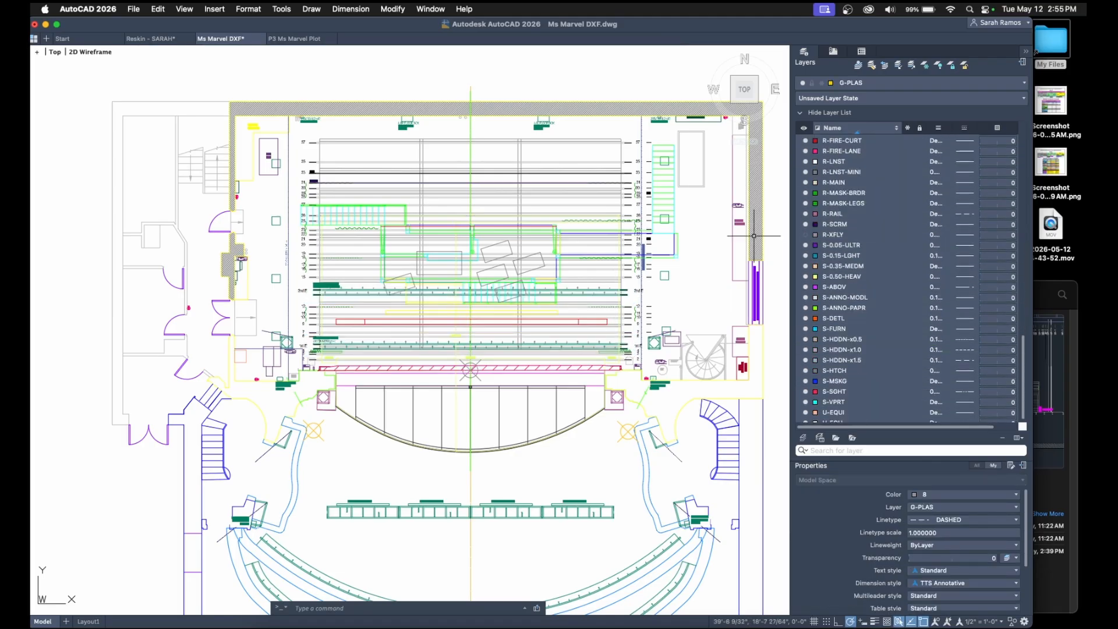
Hide the R-BTTN-PLAN and R-BTTN-SECT layers that hold the batten outlines, keeping R-CYC on.
scroll(617, 155, "up", 10)
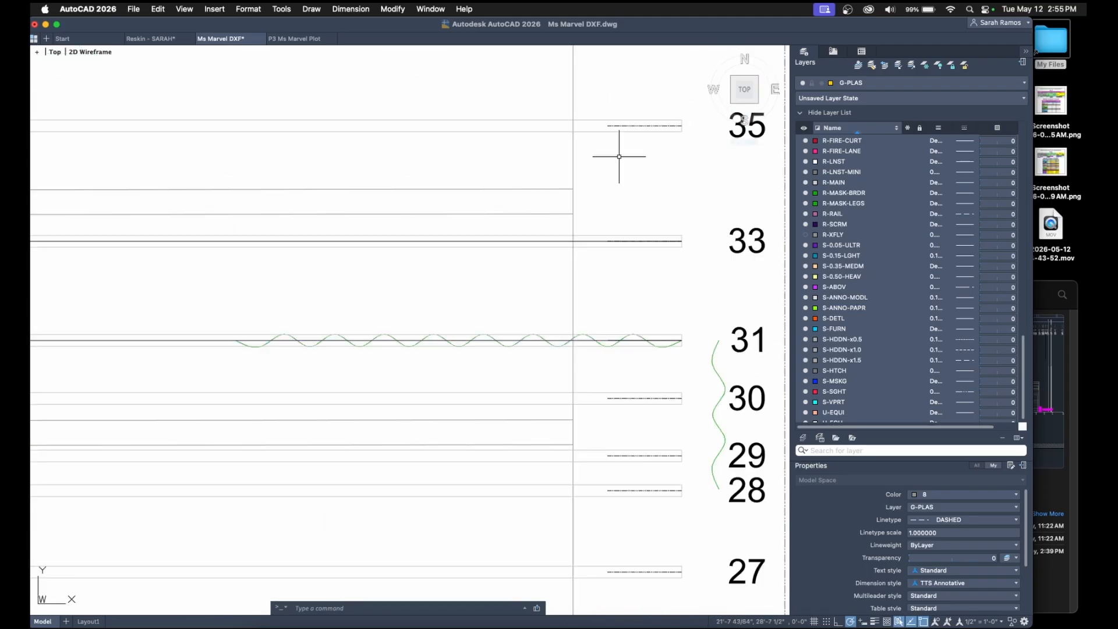
left_click(613, 120)
scroll(898, 353, "down", 1)
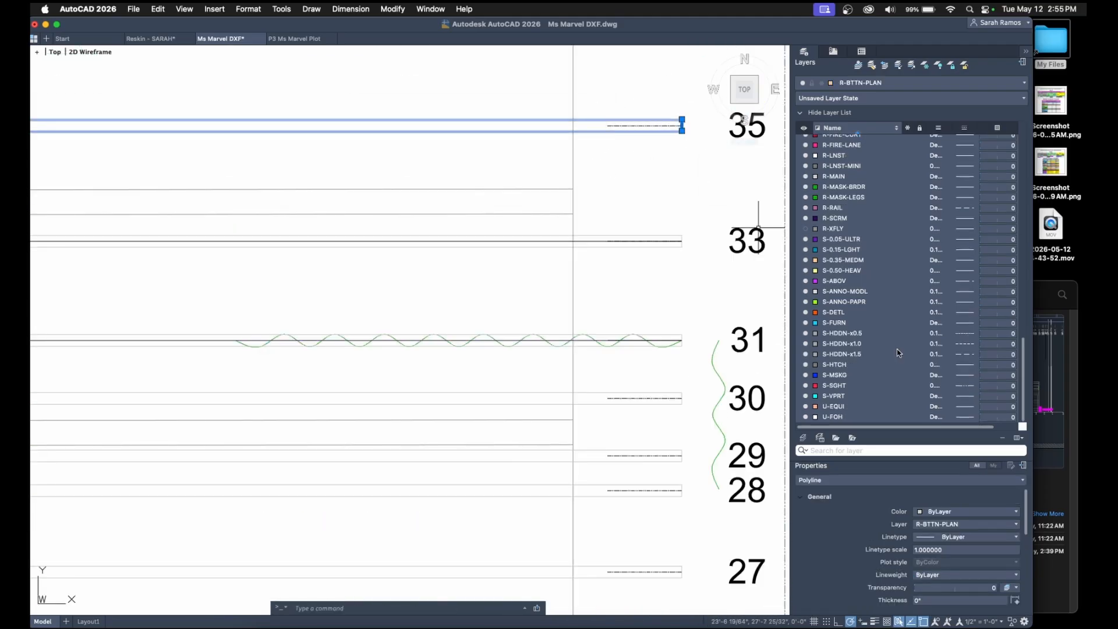
scroll(897, 352, "up", 5)
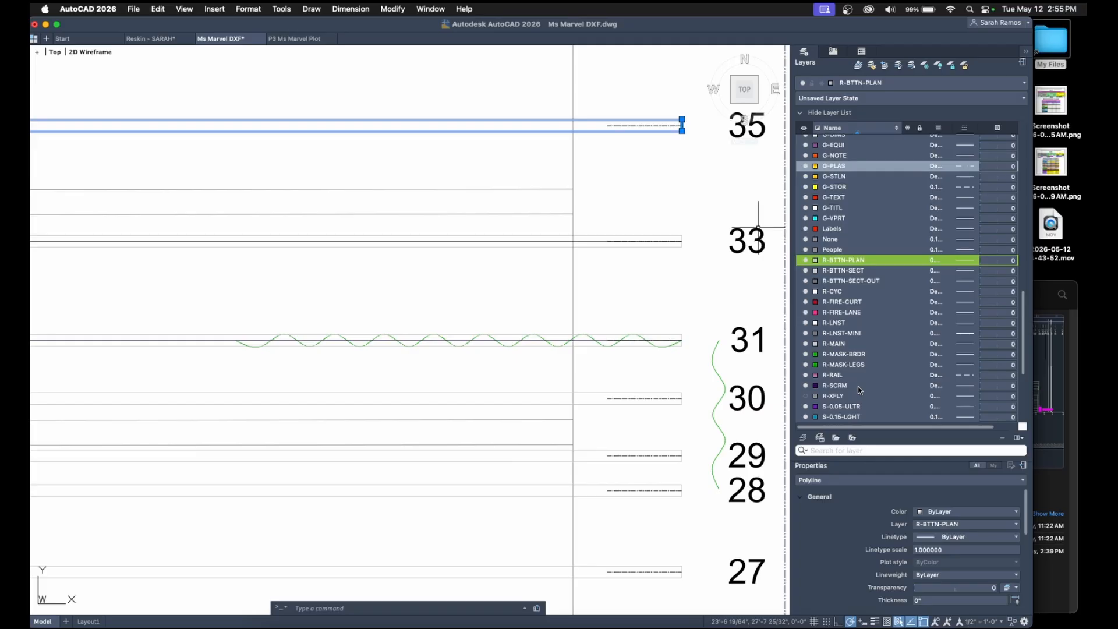
left_click(805, 270)
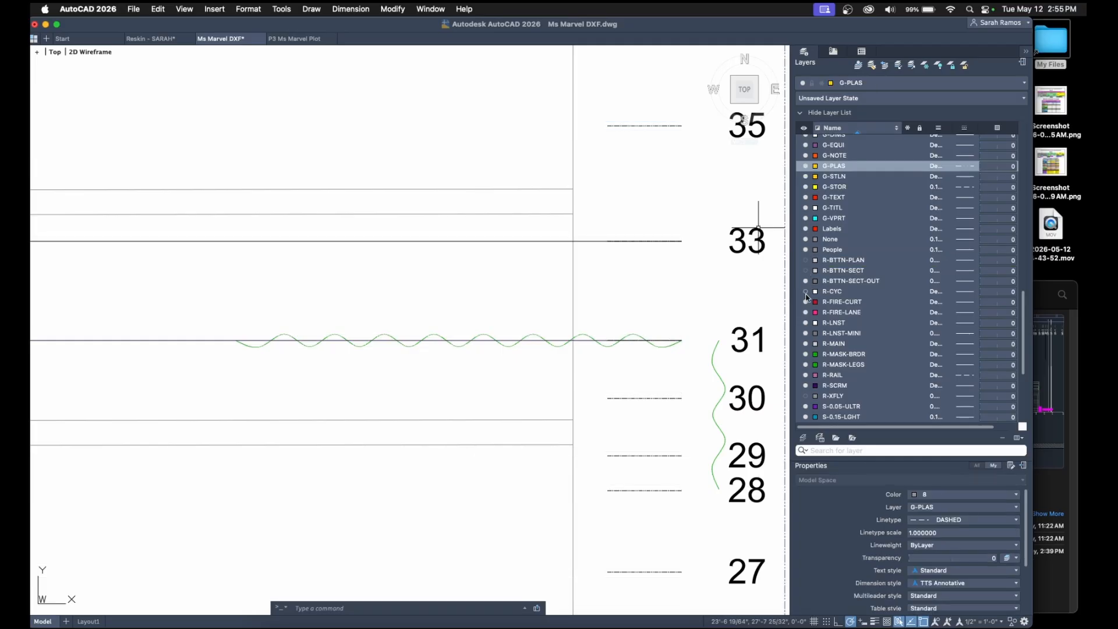
left_click(806, 293)
Select the outer auditorium wall, then lock and hide its A-WALL-FOH layer.
scroll(619, 311, "down", 10)
middle_click_drag(619, 311, 597, 160)
middle_click_drag(725, 473, 691, 332)
left_click_drag(691, 332, 648, 307)
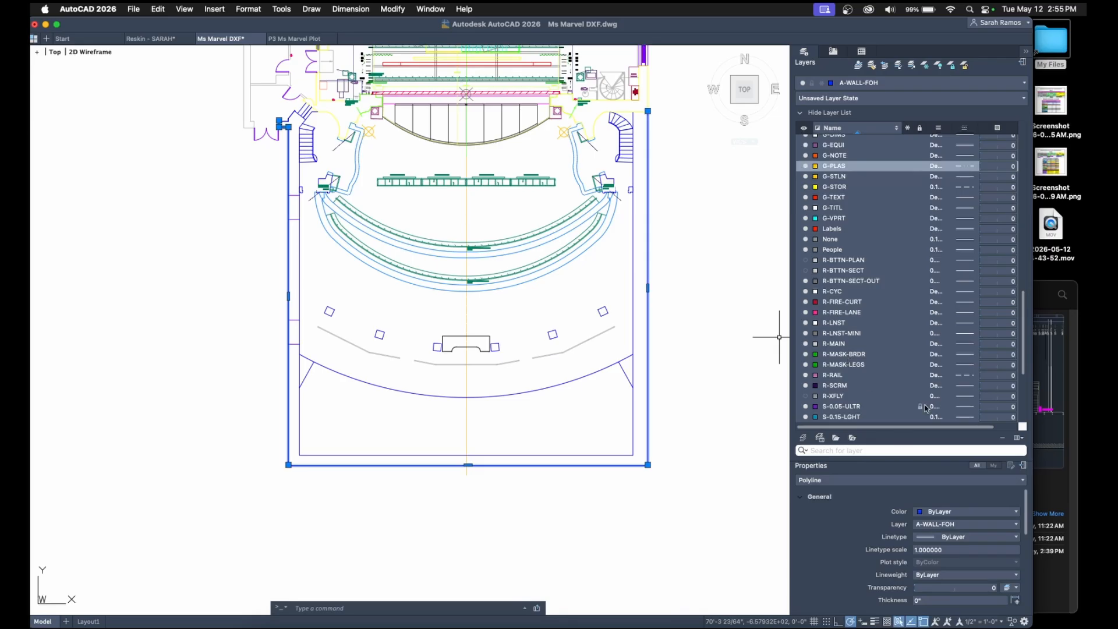
left_click(920, 338)
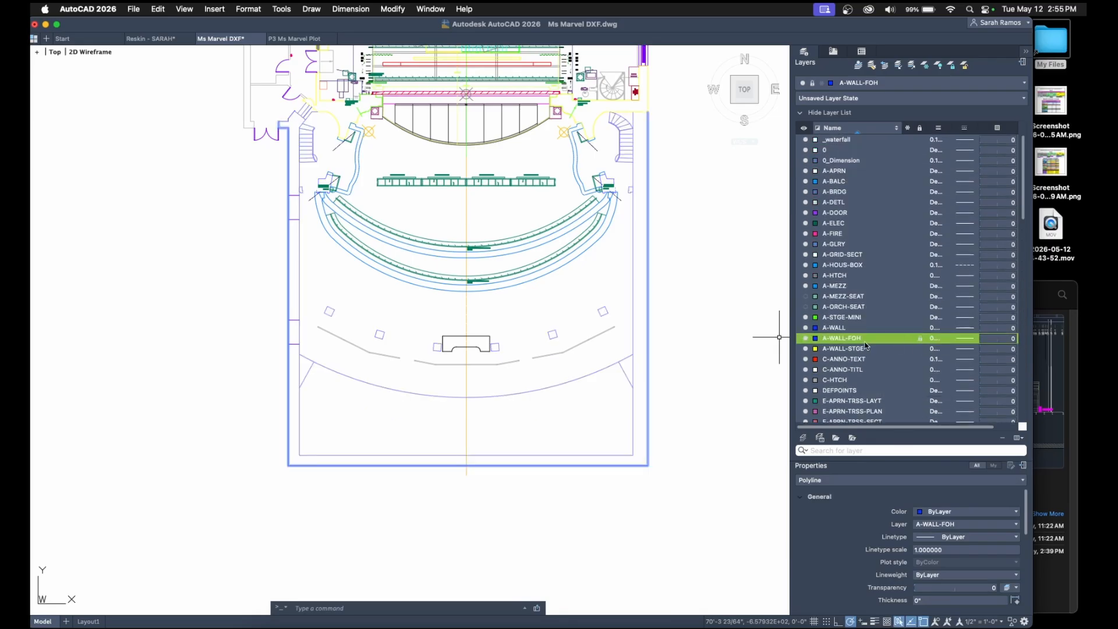
Select the angled detail lines at the rear of the auditorium, then lock and hide their A-DETL layer.
middle_click_drag(567, 365, 564, 411)
left_click_drag(579, 383, 565, 409)
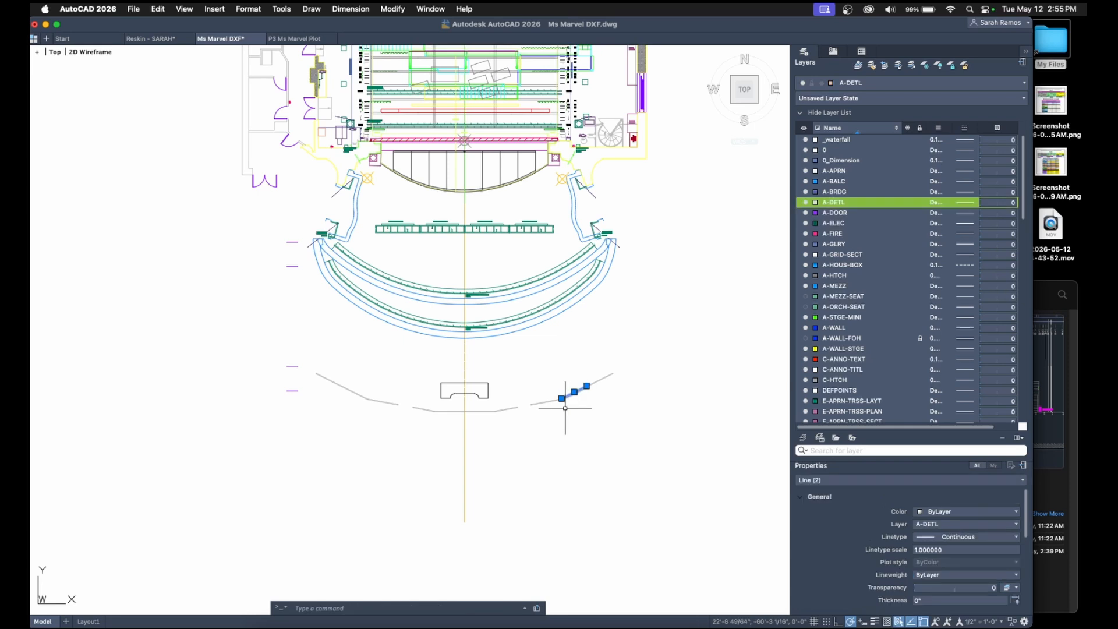
key("Escape")
middle_click_drag(700, 348, 692, 425)
left_click(806, 203)
left_click(806, 203)
left_click(806, 202)
left_click(806, 203)
left_click(845, 203)
left_click(920, 204)
left_click(805, 203)
Lock and hide the balcony layers A-BALC and E-BALC-PIPE.
middle_click_drag(554, 326, 553, 361)
left_click(601, 368)
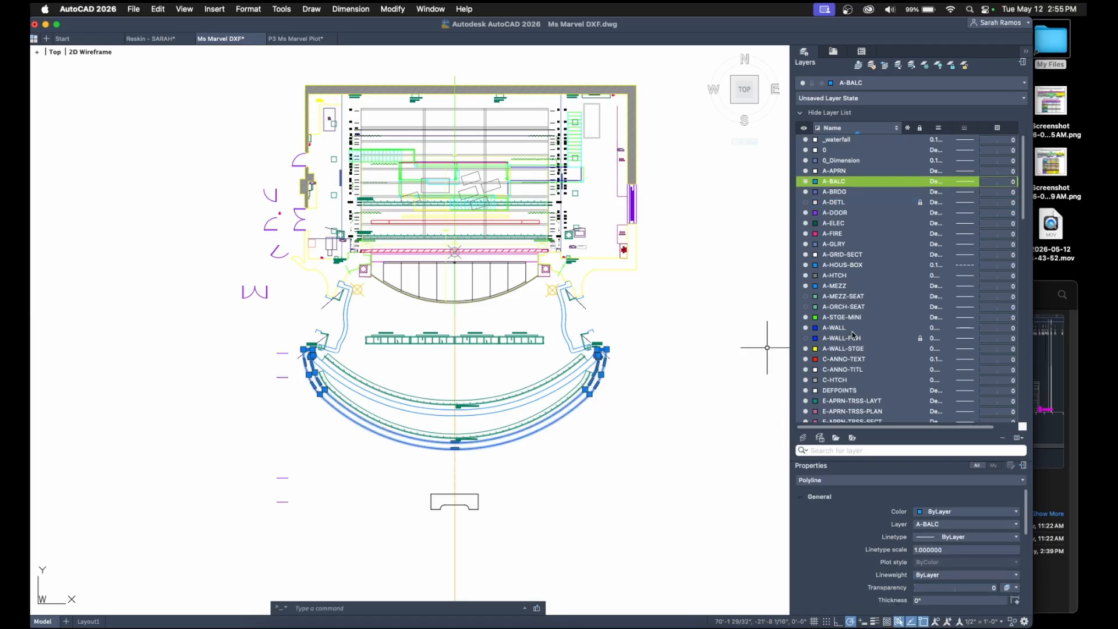
left_click(920, 181)
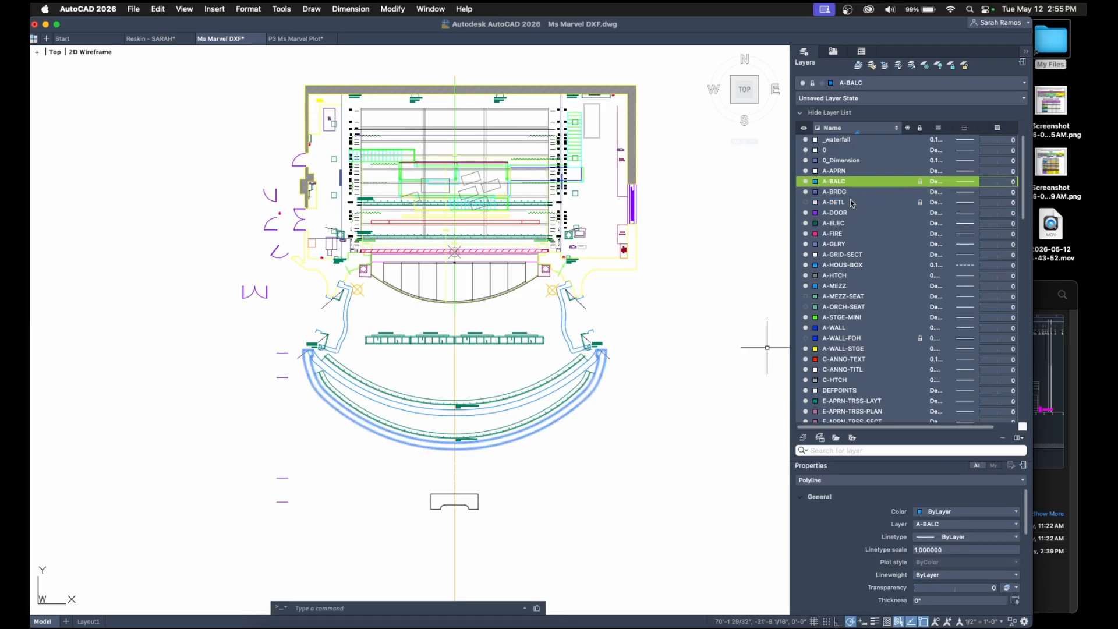
left_click(806, 181)
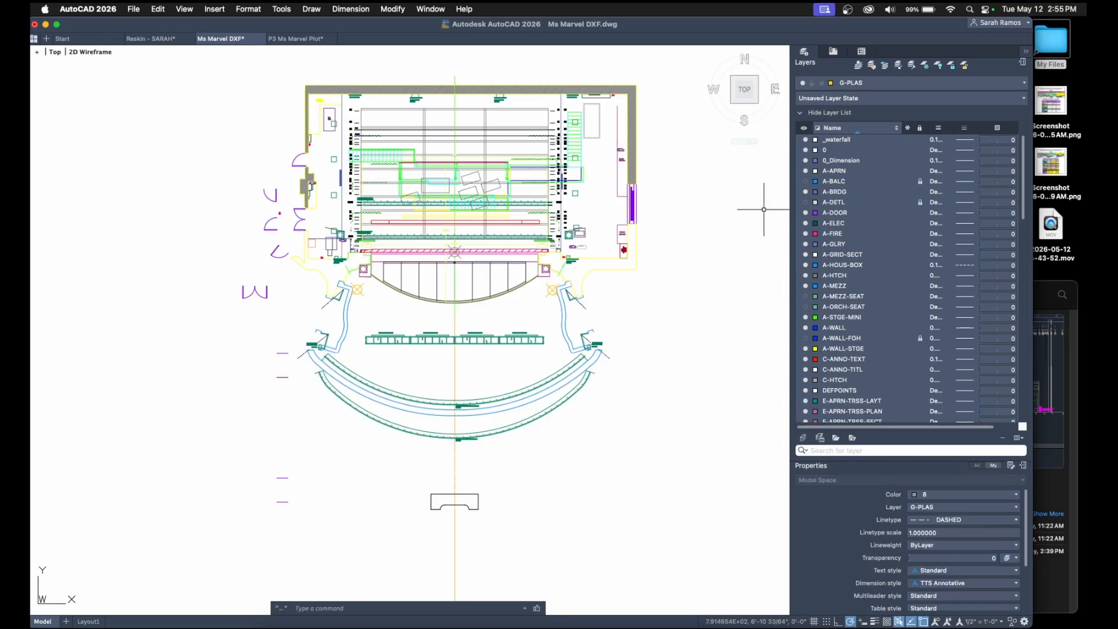
left_click(545, 411)
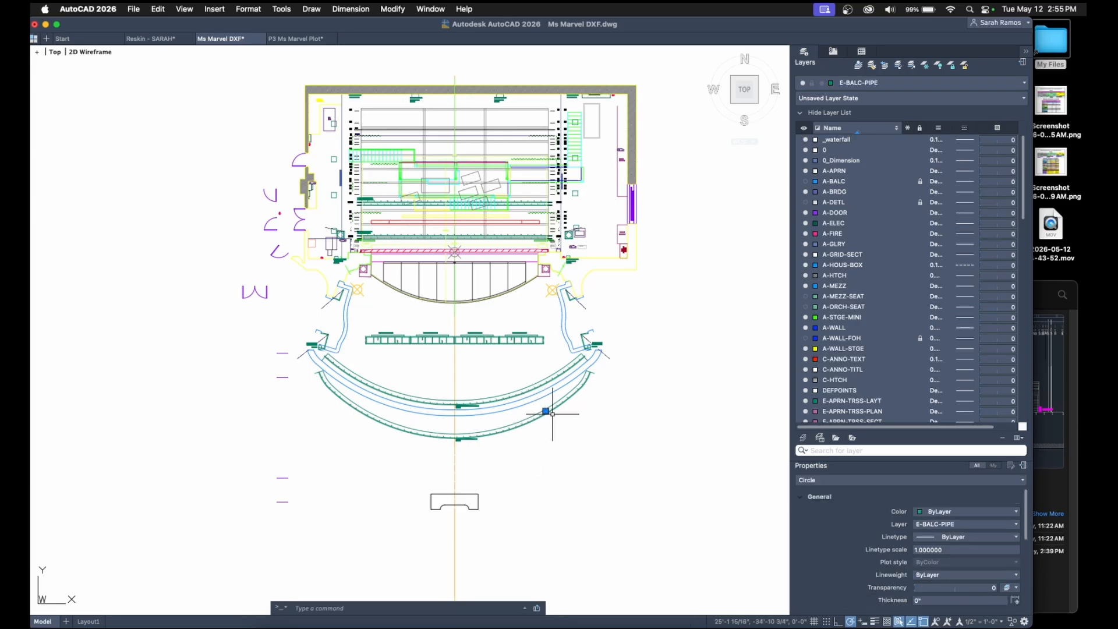
left_click(920, 315)
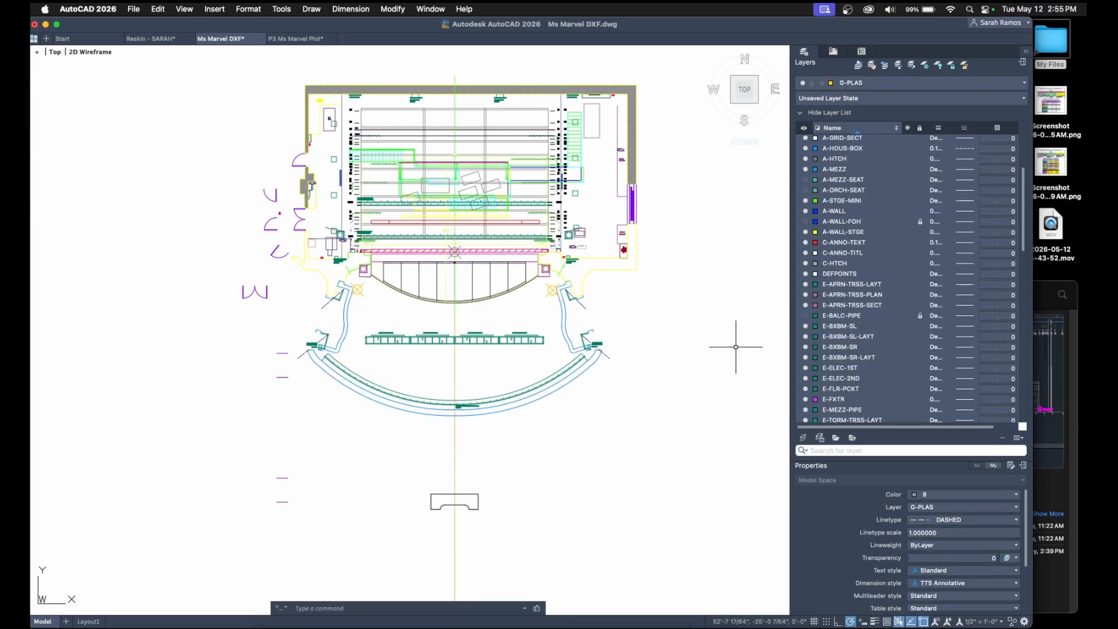
Lock and hide the A-MEZZ layer, and lock the hidden A-MEZZ-SEAT and A-ORCH-SEAT layers.
left_click(587, 368)
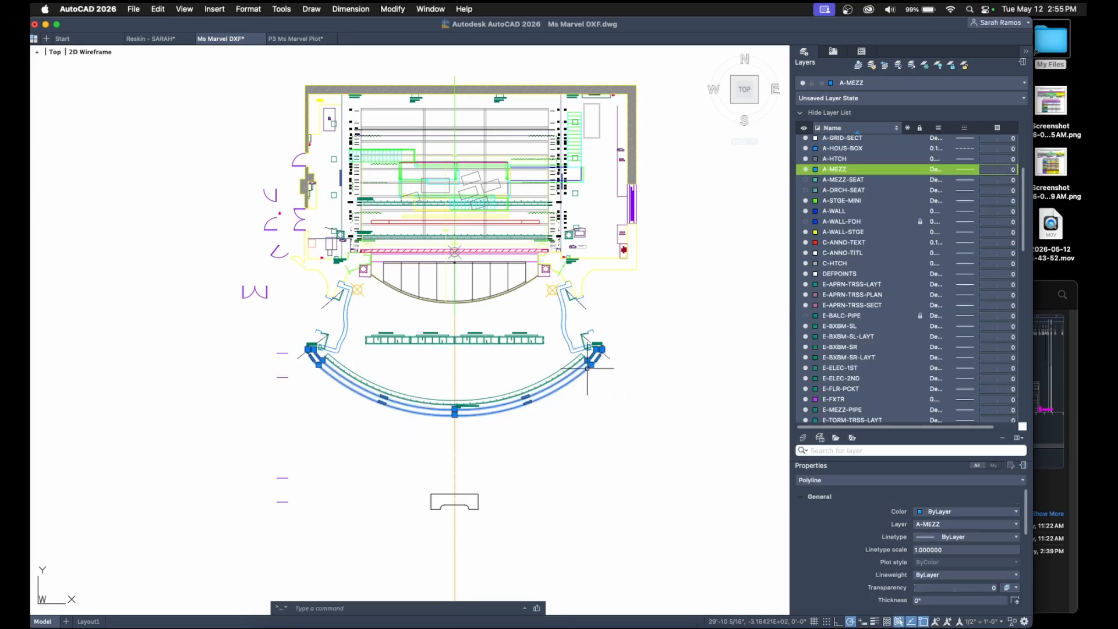
left_click(920, 169)
left_click(806, 170)
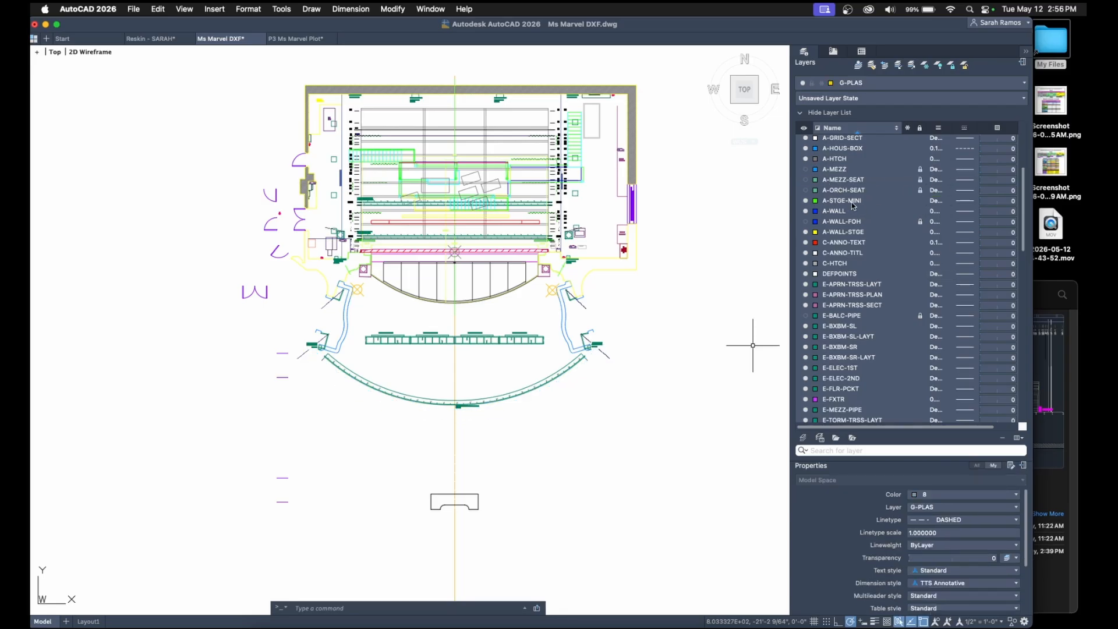
Lock and hide the house box layer A-HOUS-BOX, and hide the hatch layer A-HTCH.
left_click(563, 317)
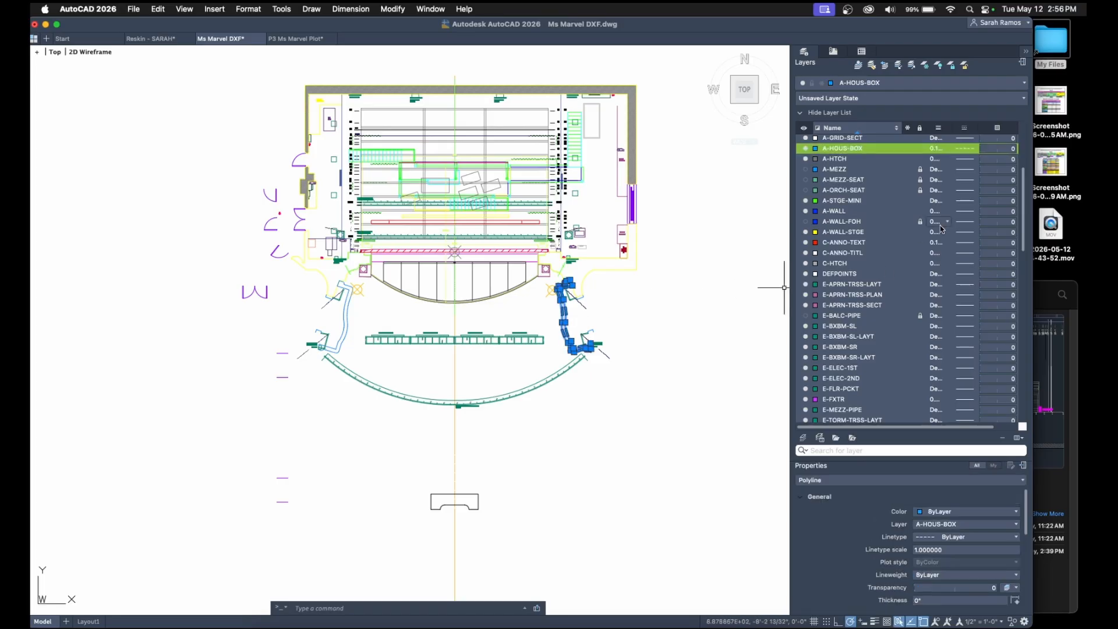
scroll(942, 213, "up", 1)
left_click(920, 160)
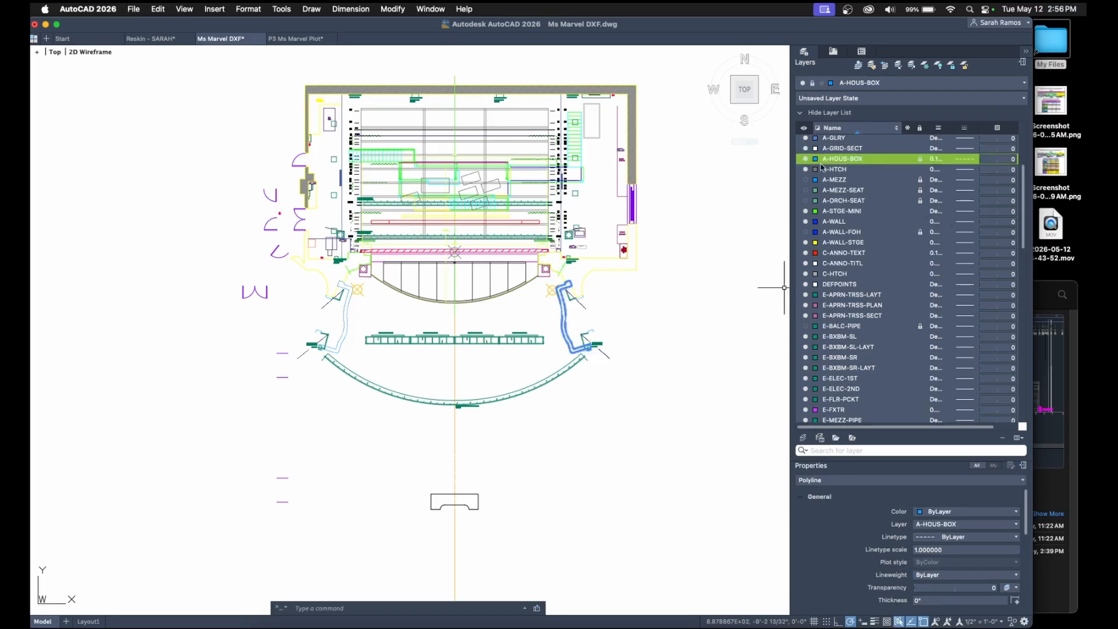
left_click(804, 160)
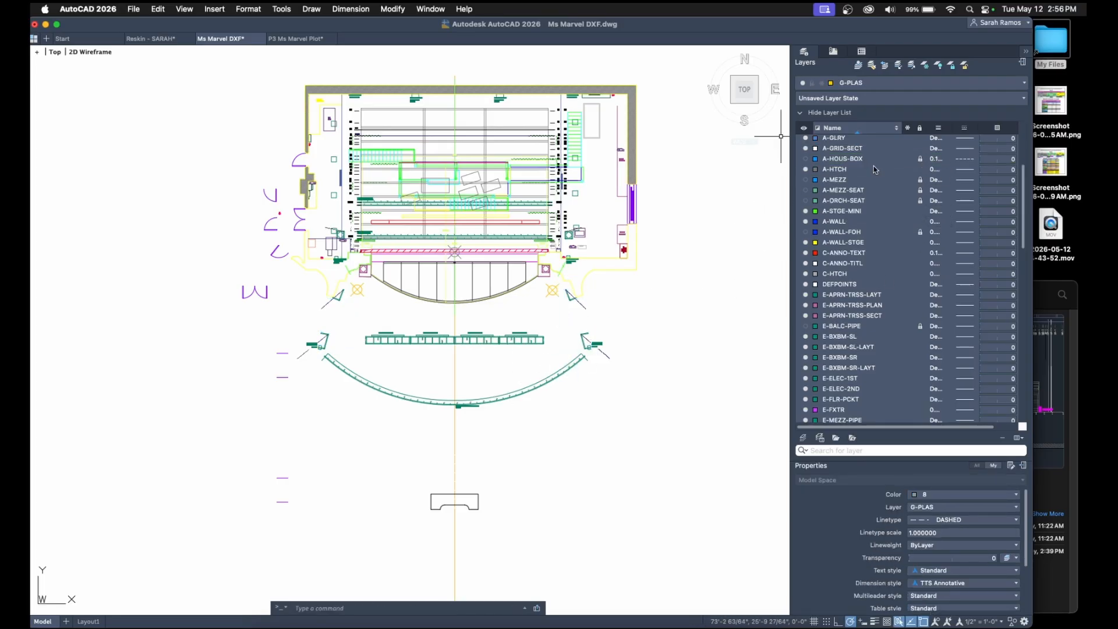
left_click(806, 170)
Select the stage house wall outline, then lock and hide its A-WALL-STGE layer.
scroll(658, 204, "up", 3)
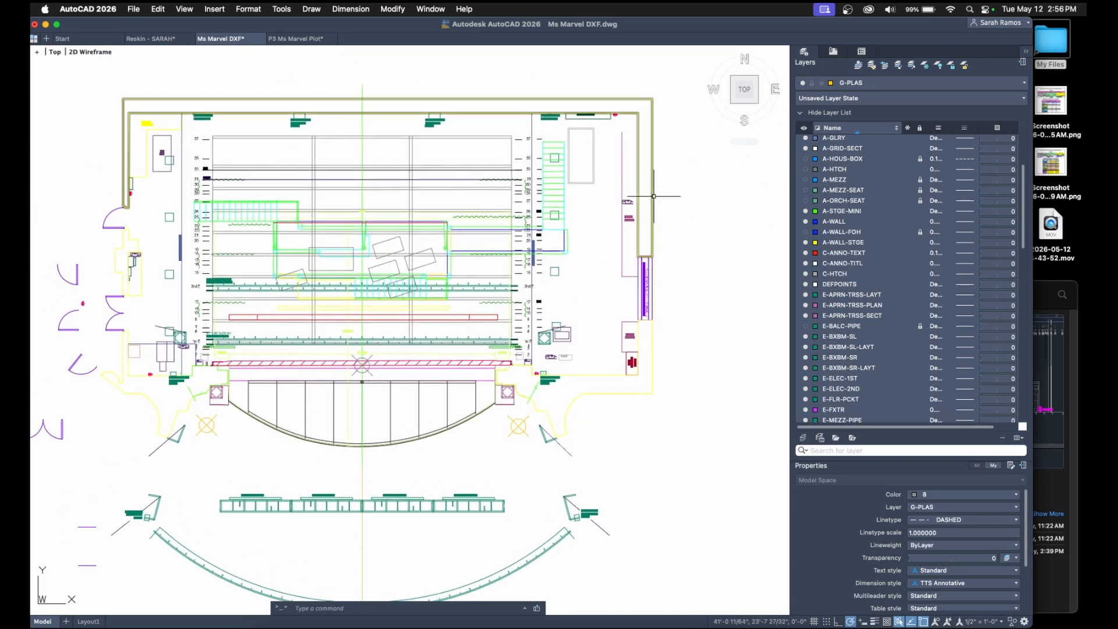
left_click(654, 196)
left_click(920, 243)
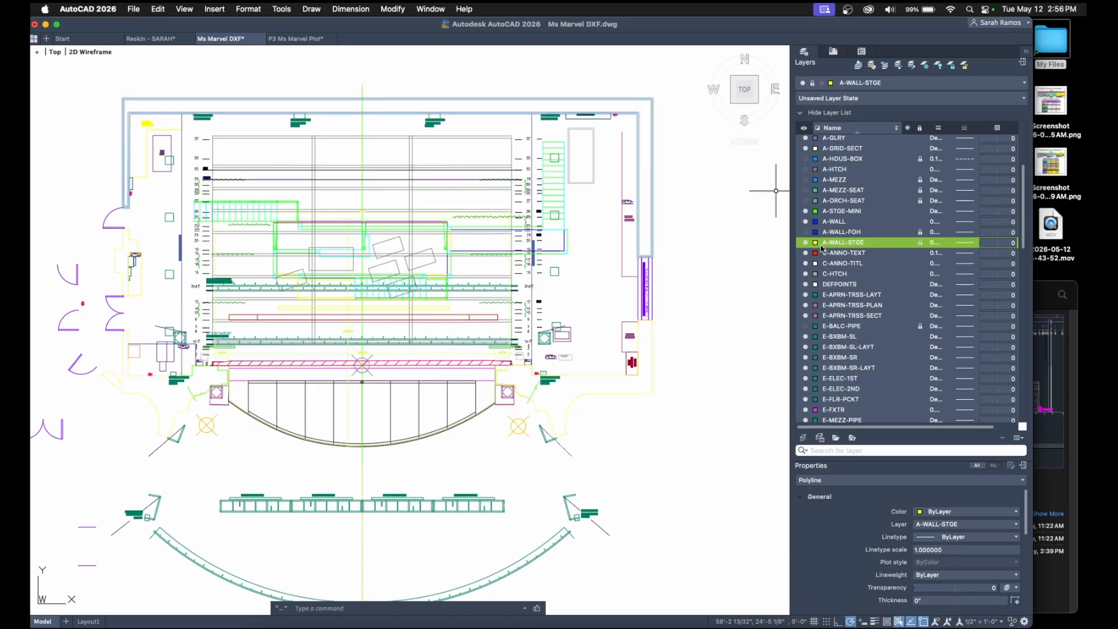
Hide the R-RAIL layer of the offstage rail line, and lock and hide the R-SCRM layer.
scroll(670, 291, "up", 8)
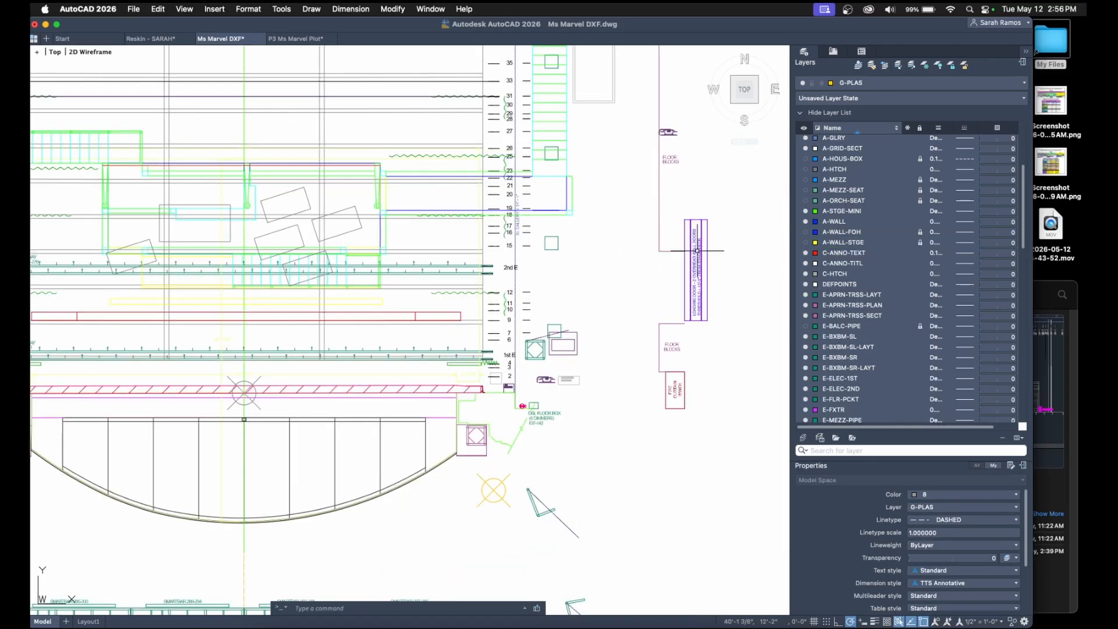
scroll(725, 318, "down", 8)
left_click(677, 298)
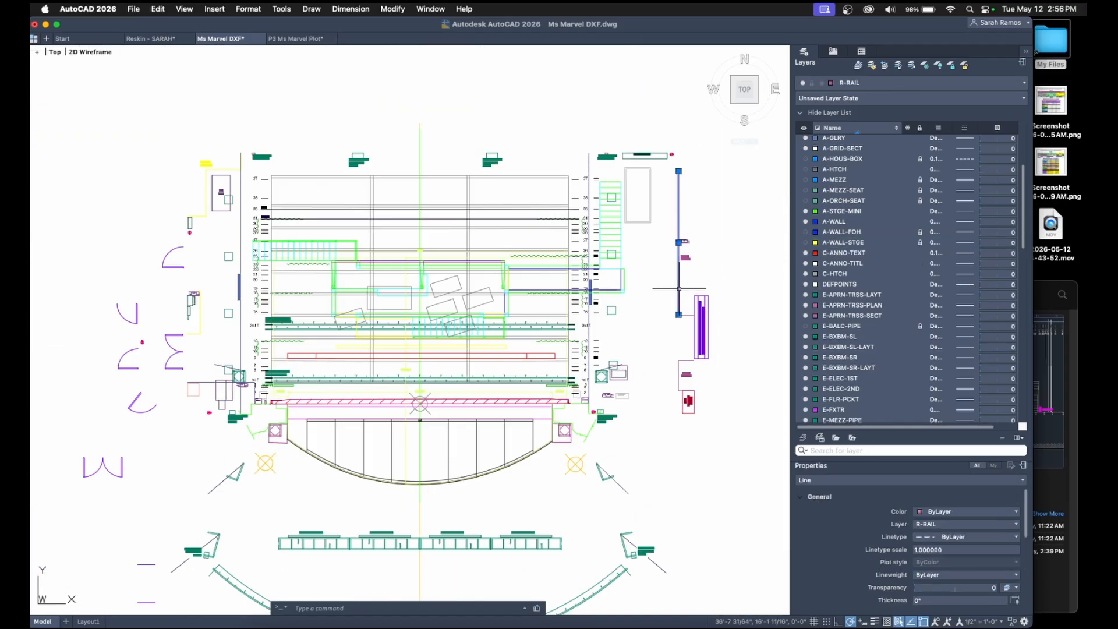
key("Escape")
scroll(886, 350, "down", 5)
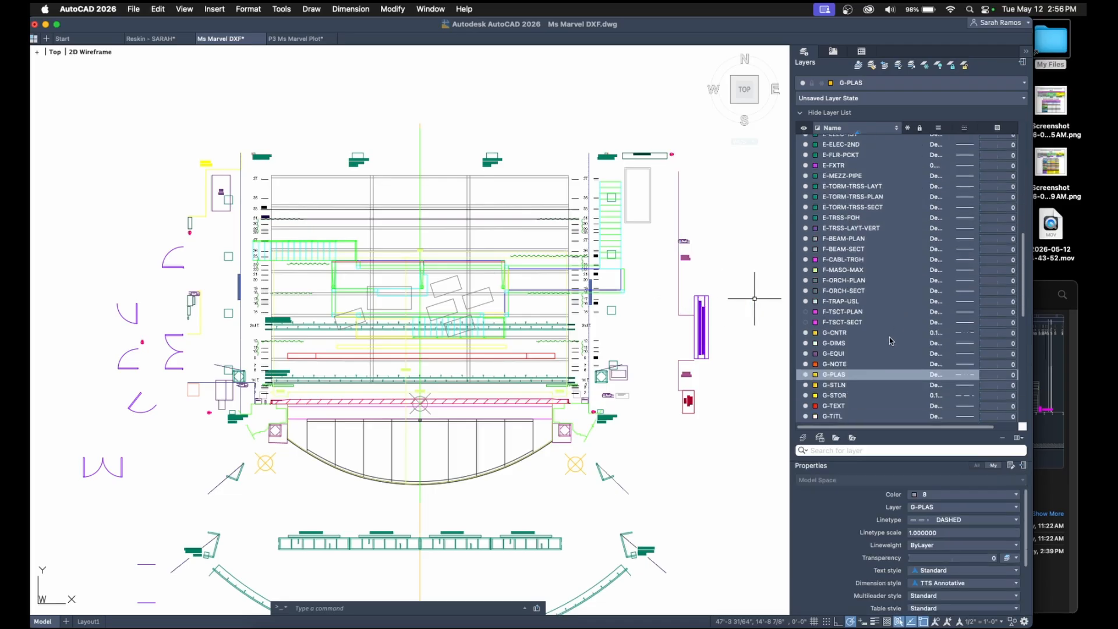
scroll(887, 350, "up", 2)
scroll(884, 352, "down", 6)
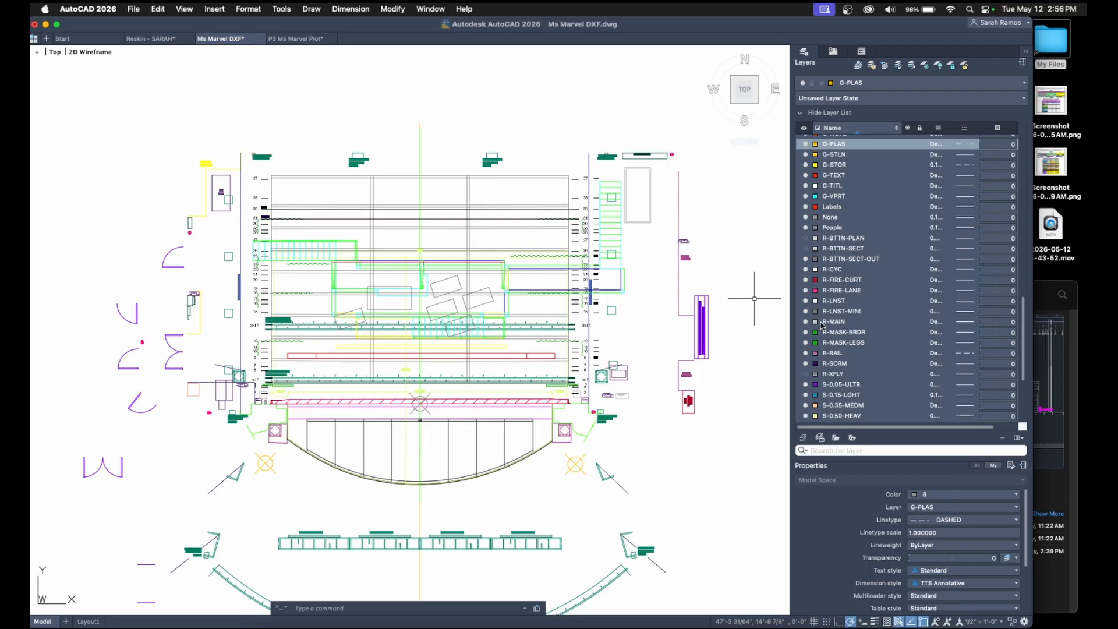
left_click(805, 366)
left_click(806, 365)
left_click(806, 365)
left_click(806, 365)
left_click(806, 365)
left_click(806, 366)
left_click(921, 364)
left_click(806, 365)
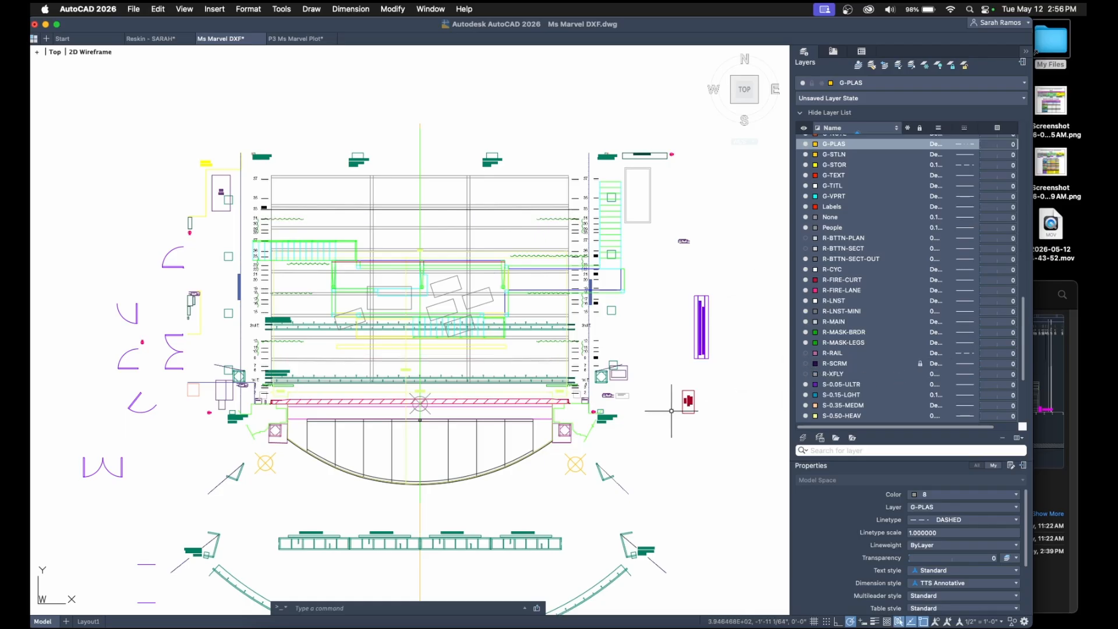
Select a door arc at the house side of the plan and lock and hide its A-DOOR layer.
middle_click_drag(183, 412, 295, 350)
left_click(254, 349)
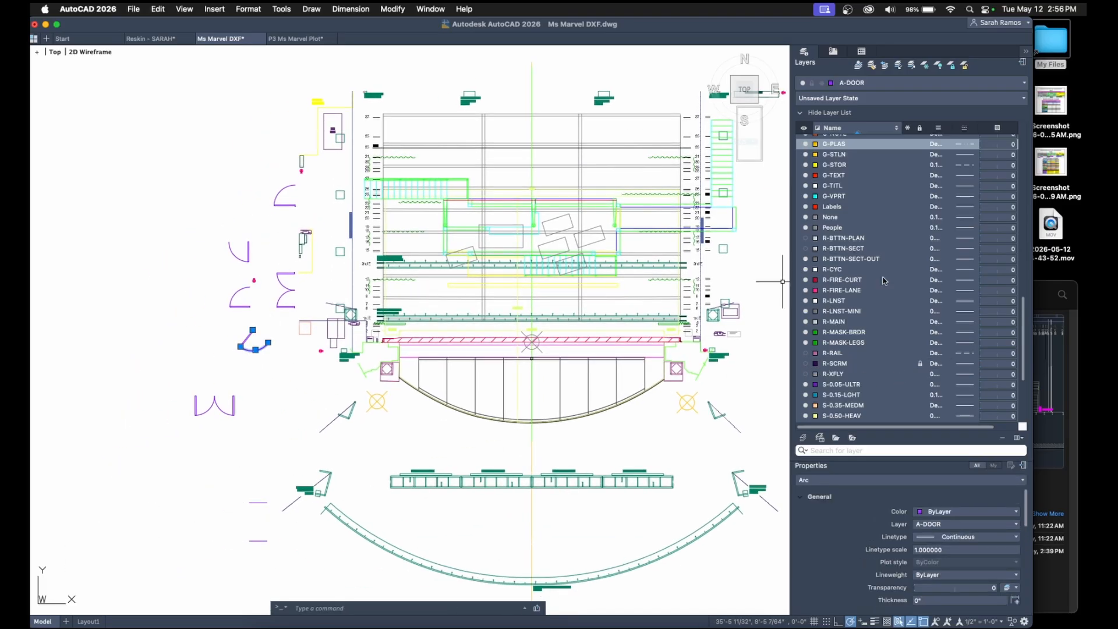
scroll(919, 259, "up", 3)
scroll(908, 250, "up", 10)
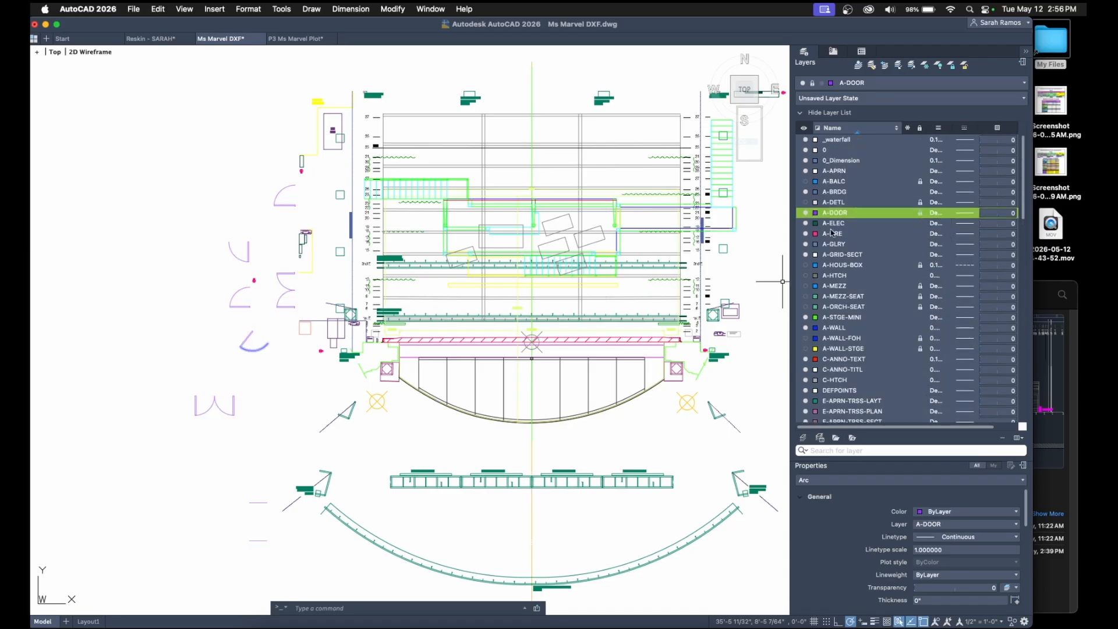
left_click(807, 214)
Lock and hide the E-MEZZ-PIPE layer of the curved mezzanine pipe and the E-TRSS-FOH layer of the front-of-house truss.
middle_click_drag(369, 539, 322, 434)
left_click(323, 434)
scroll(926, 326, "down", 10)
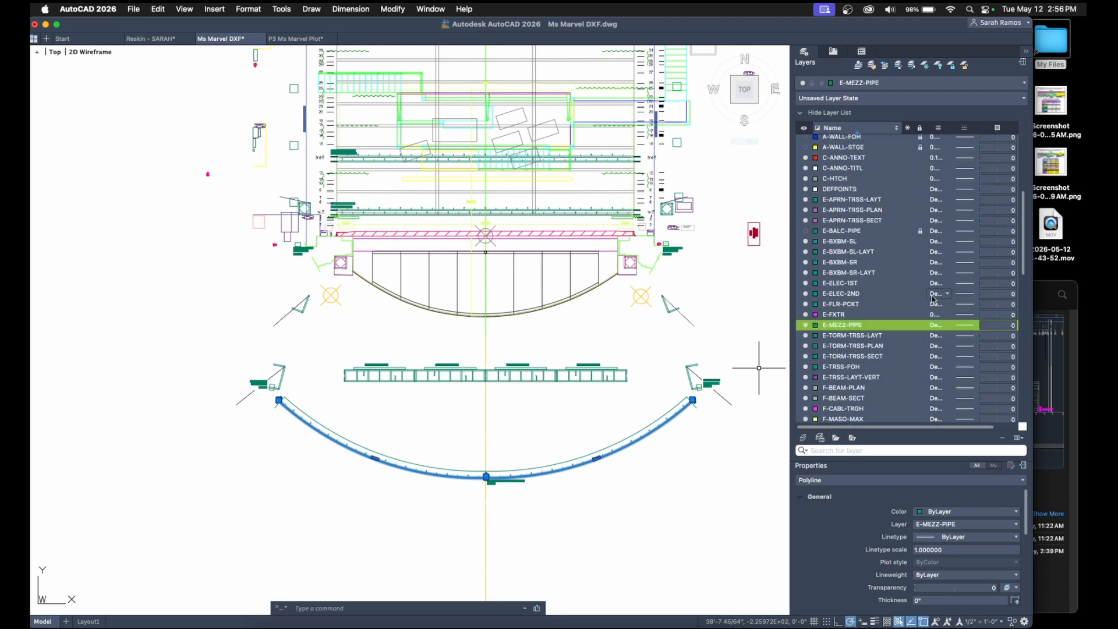
left_click(920, 325)
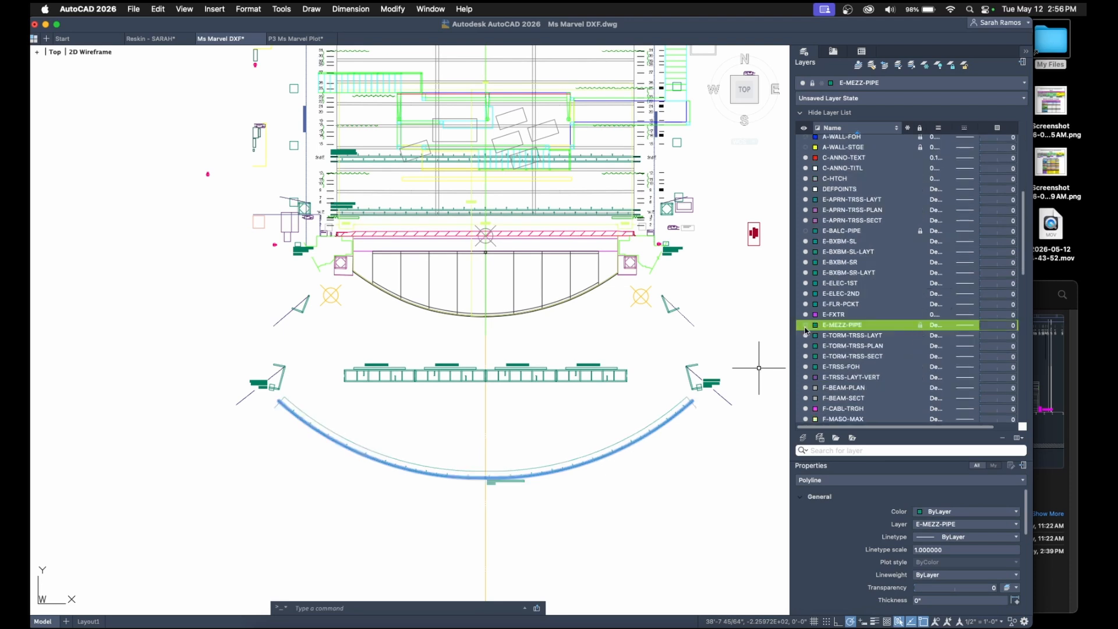
left_click(594, 376)
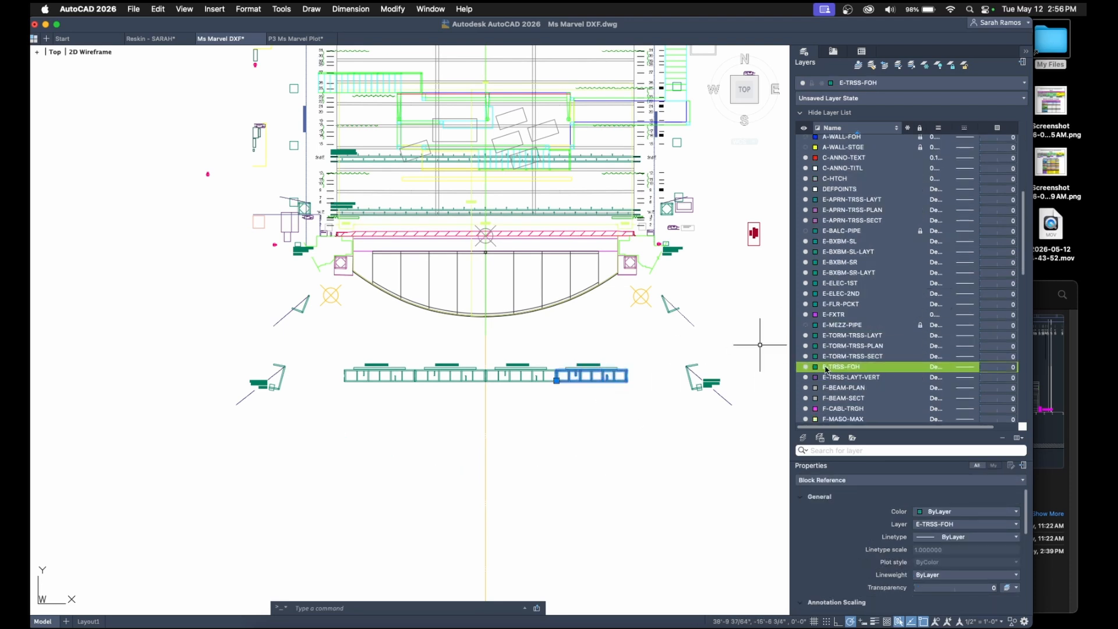
left_click(920, 367)
left_click(806, 367)
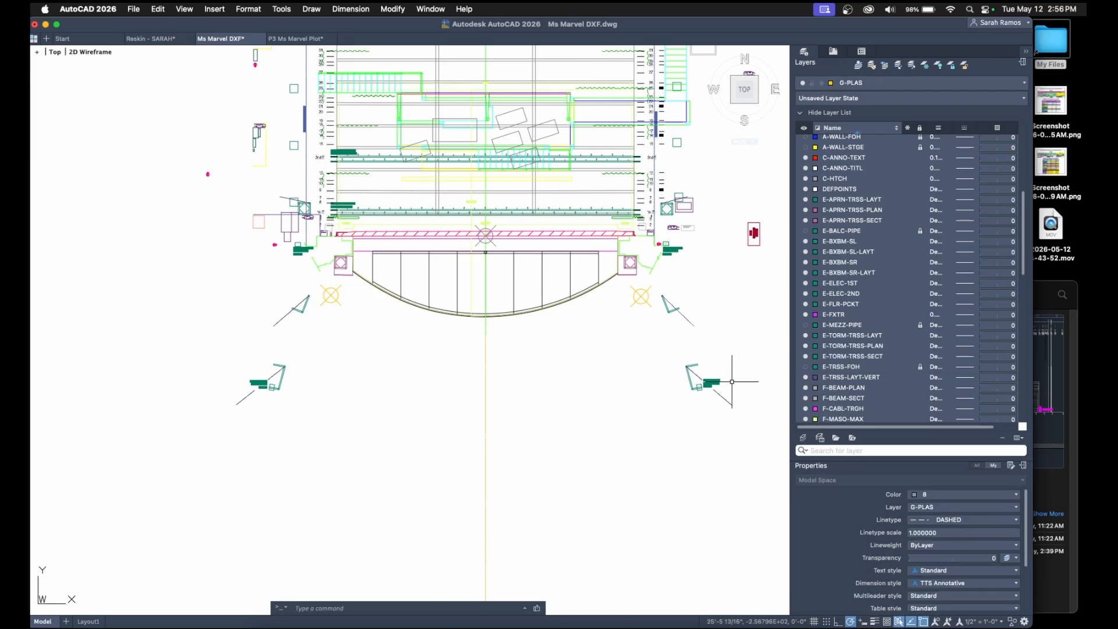
Select the truss block beside the apron and lock and hide its E-APRN-TRSS-PLAN layer.
scroll(706, 381, "up", 3)
left_click(693, 394)
key("Escape")
scroll(608, 349, "down", 5)
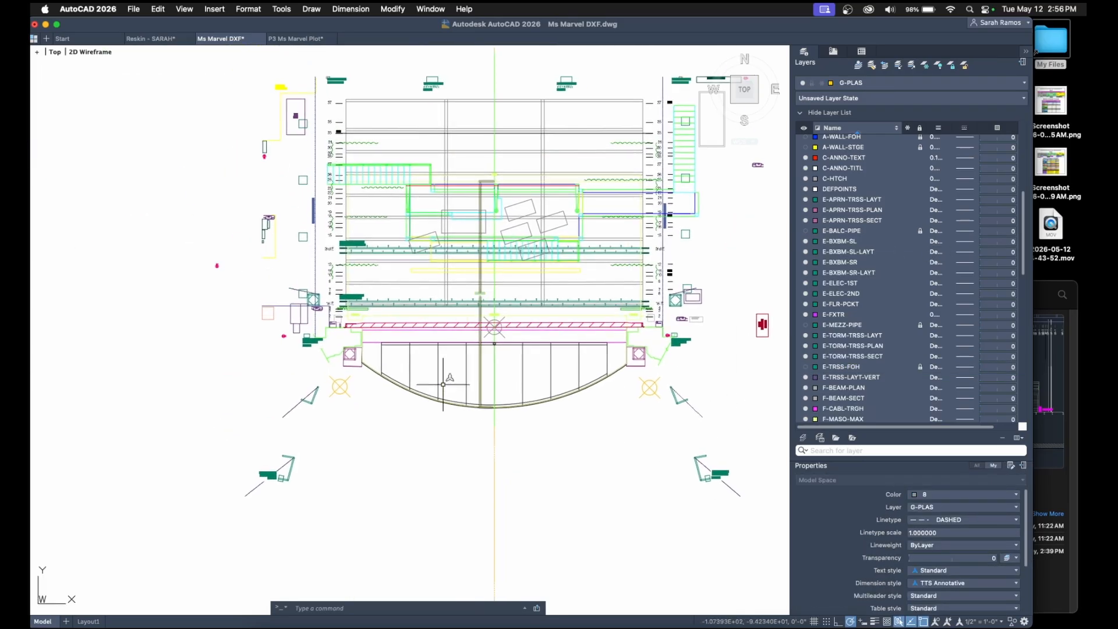
left_click(361, 358)
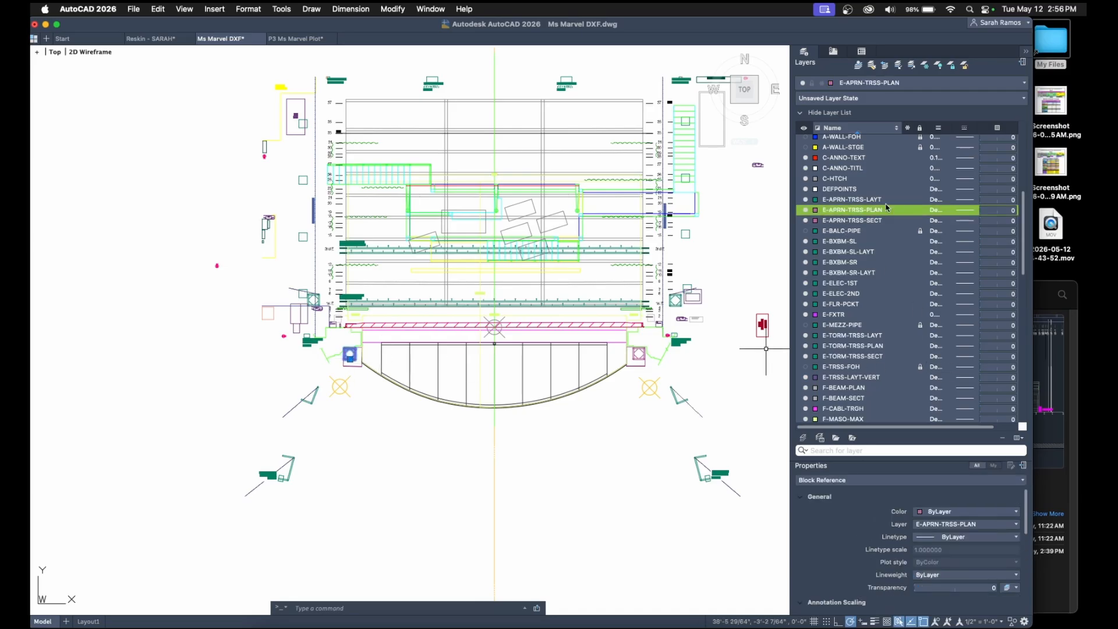
left_click(805, 210)
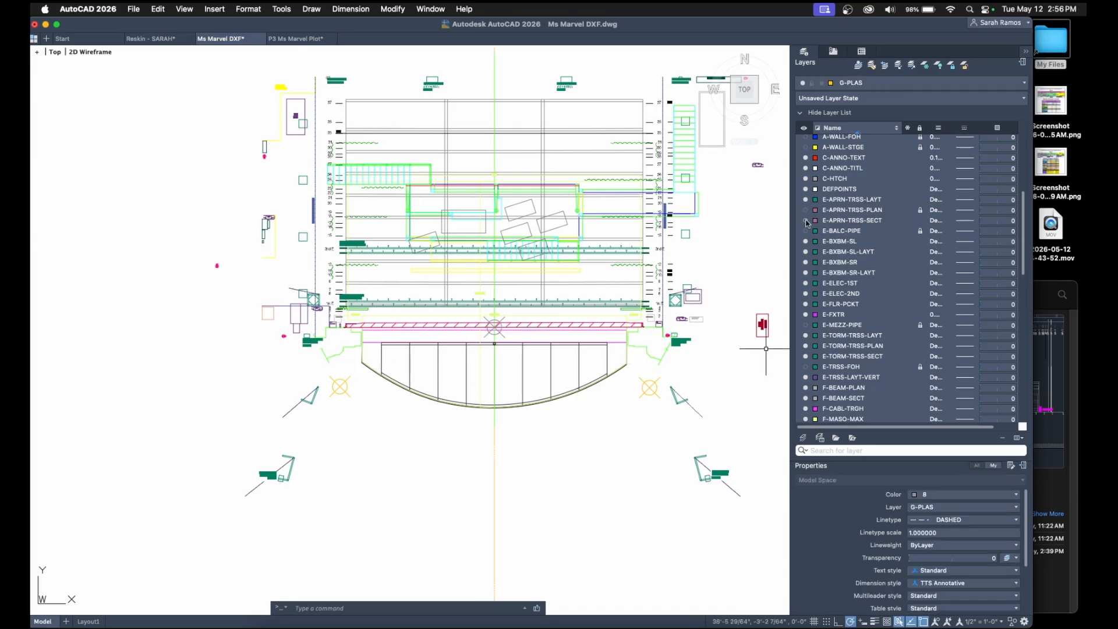
Select the curved apron edge polyline and lock and hide its A-APRN layer.
middle_click_drag(525, 379, 467, 414)
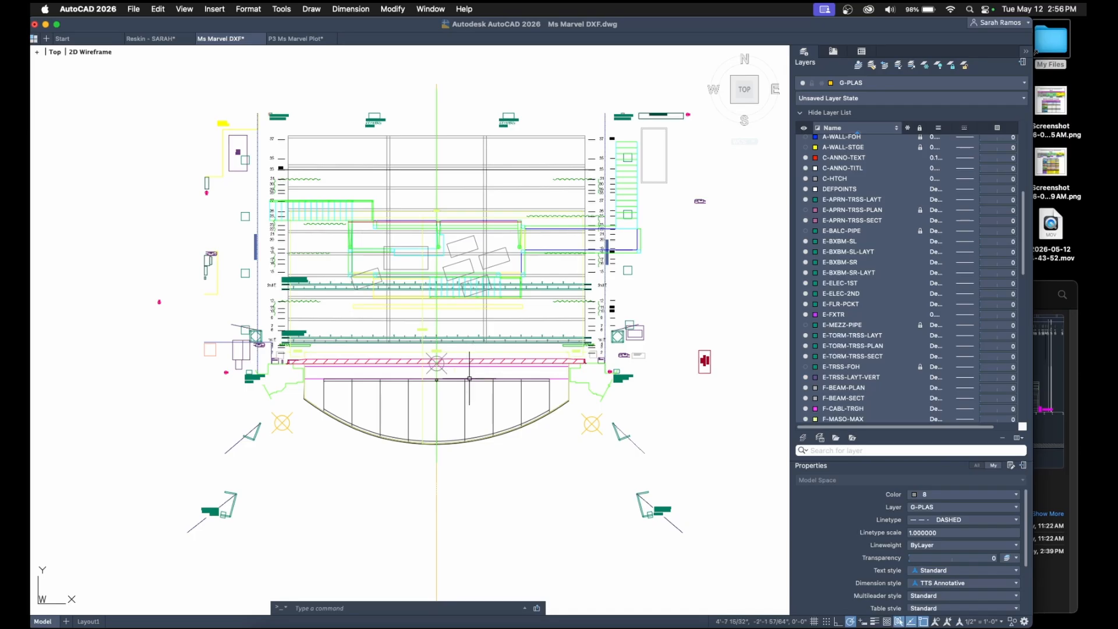
scroll(561, 417, "up", 6)
left_click(579, 364)
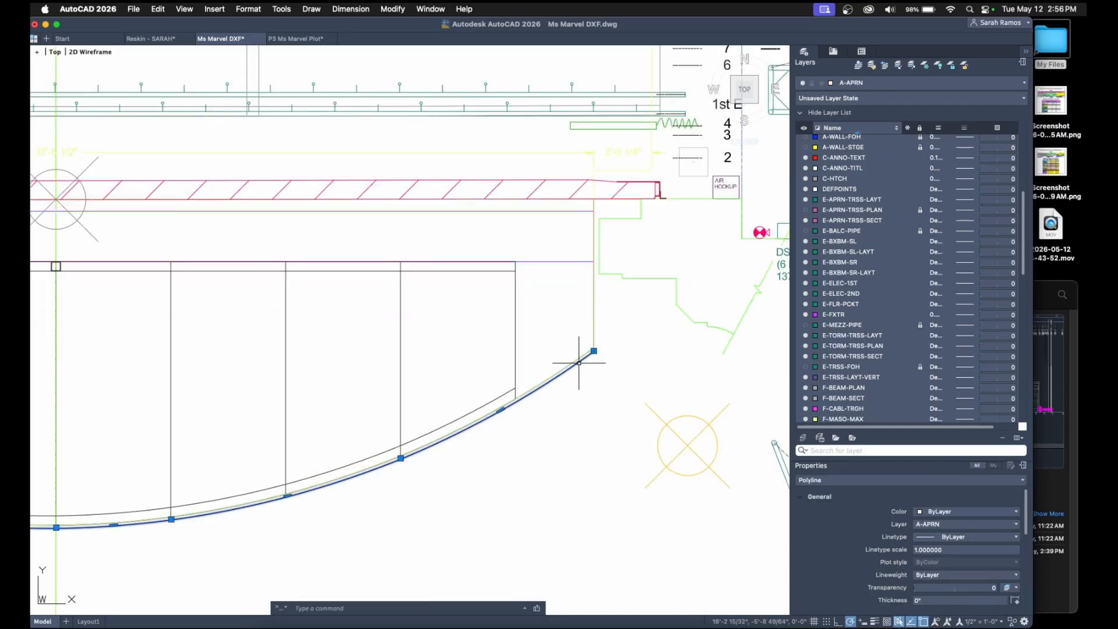
scroll(852, 258, "up", 10)
left_click(922, 171)
left_click(805, 171)
Select the end line of the orchestra pit and hide its F-ORCH-PLAN layer.
left_click(509, 340)
left_click(504, 324)
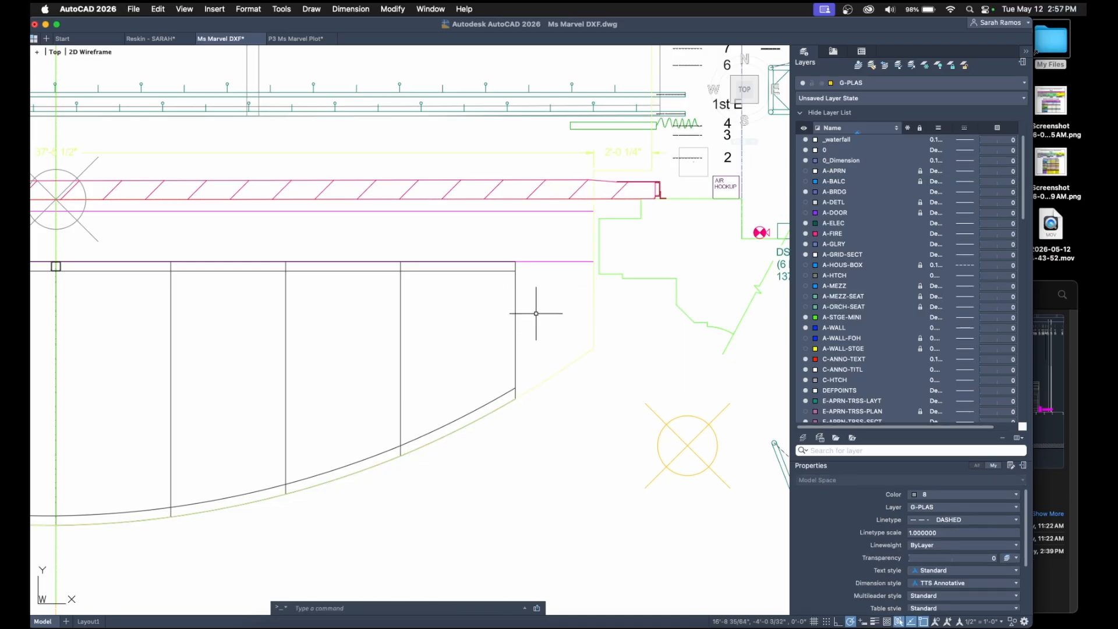
left_click(533, 314)
left_click(494, 344)
scroll(918, 380, "down", 10)
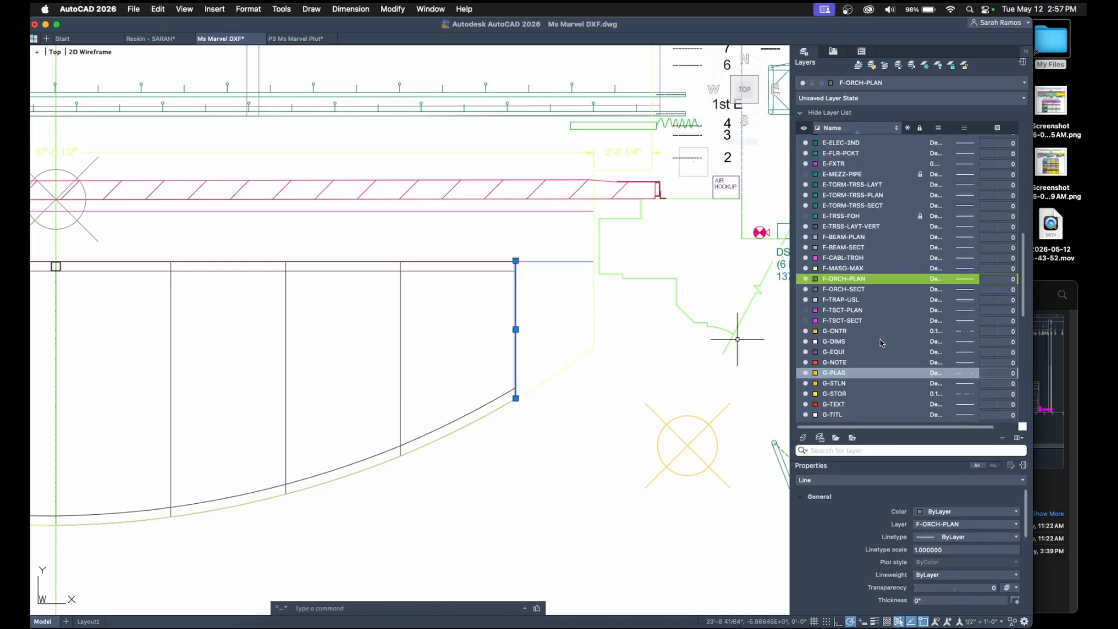
left_click(806, 262)
Select the long horizontal line upstage of the pit and hide its F-CABL-TRGH layer.
scroll(467, 361, "down", 5)
middle_click_drag(464, 365, 581, 421)
middle_click_drag(482, 381, 563, 421)
left_click(563, 417)
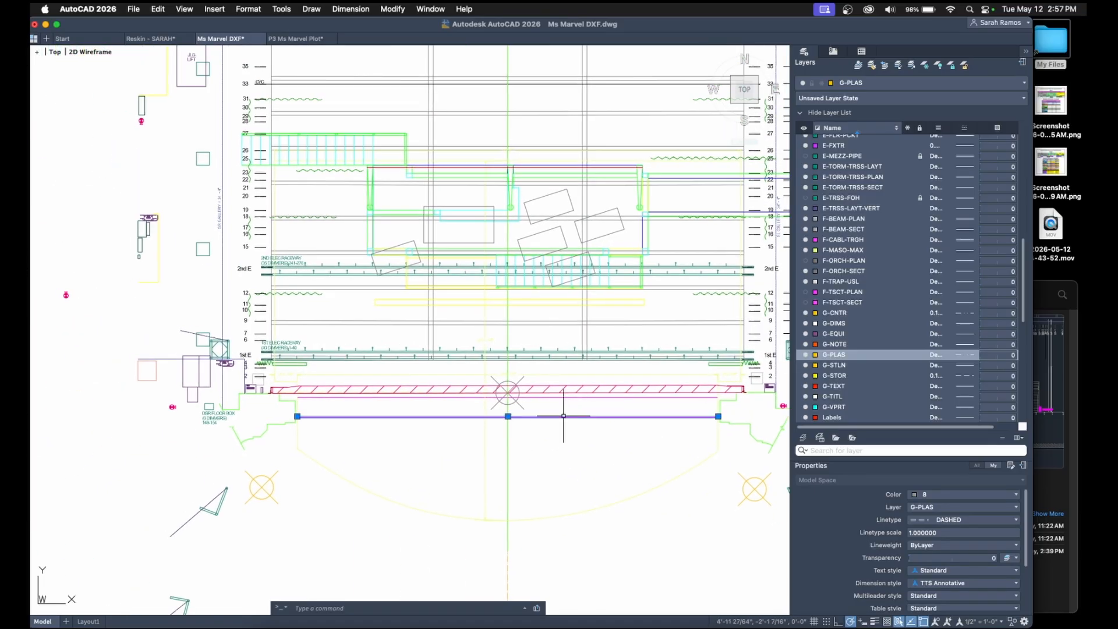
left_click(807, 240)
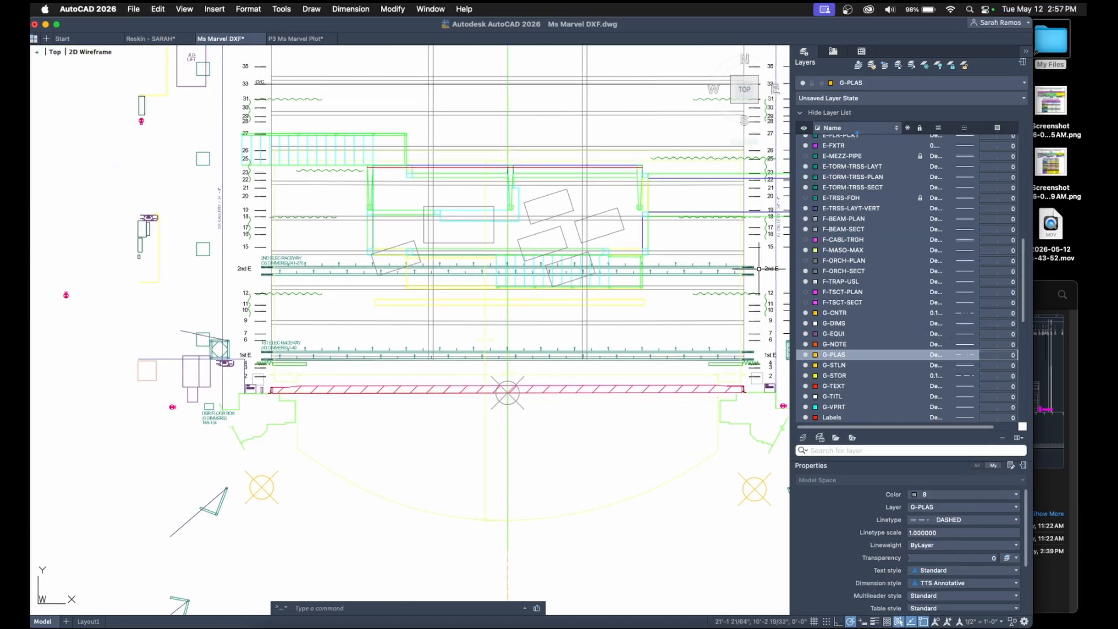
Select the hatched fire lane band at the proscenium, then lock and hide the R-FIRE-CURT and R-FIRE-LANE layers.
middle_click_drag(583, 214, 548, 251)
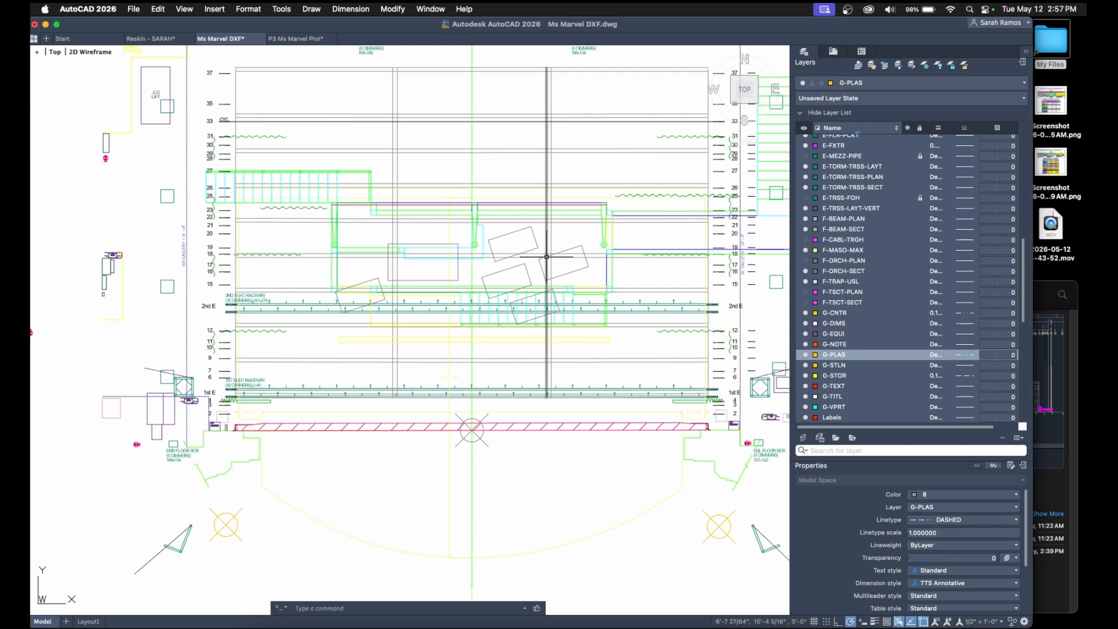
left_click(665, 417)
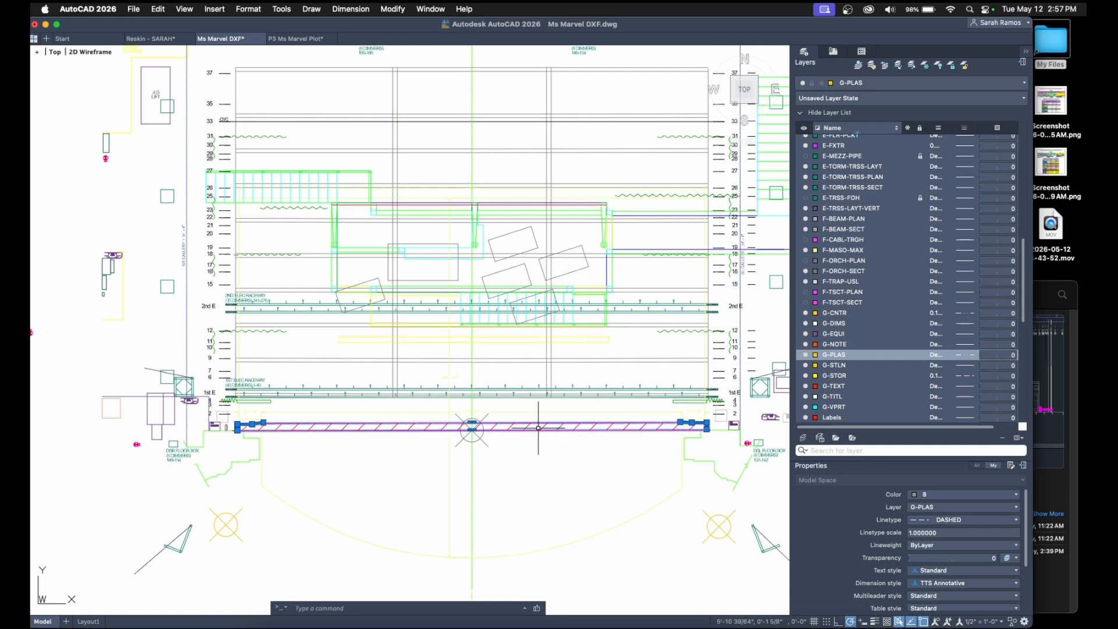
scroll(889, 371, "down", 5)
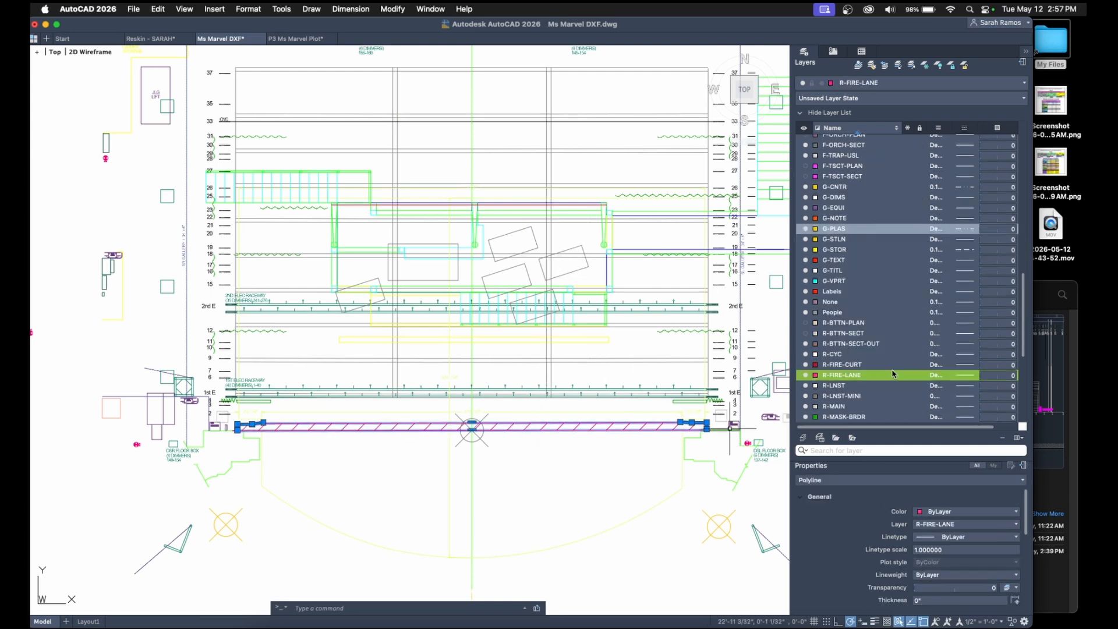
left_click(882, 354)
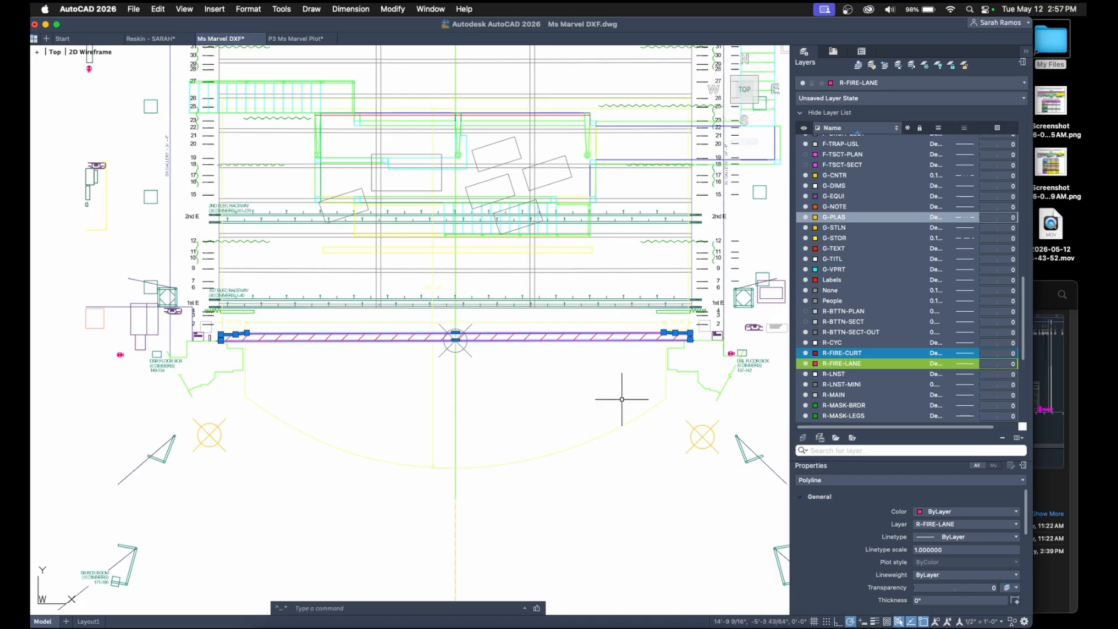
left_click(920, 363)
key("Escape")
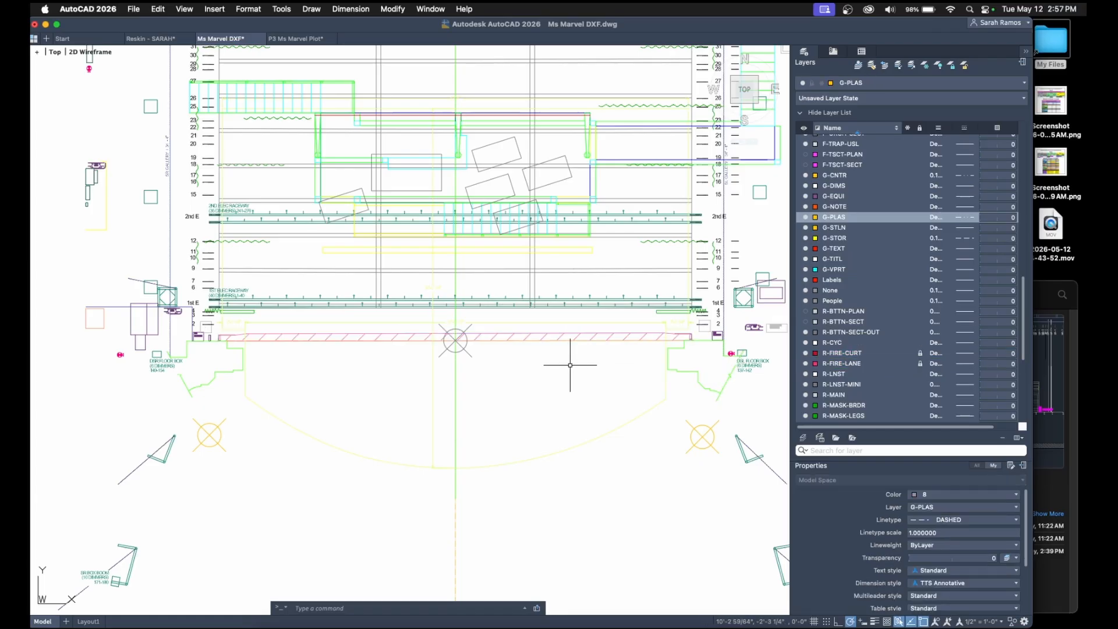
left_click(806, 364)
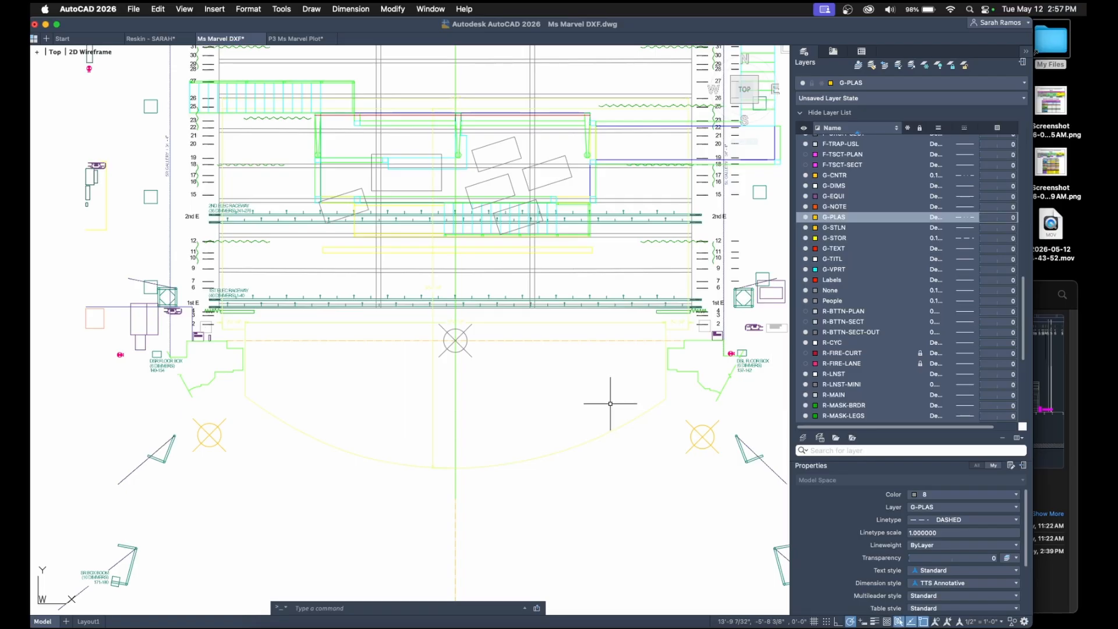
Switch to Firefox, search the web for "fire curtain" in a new tab, and look over the results.
mouse_move(614, 398)
middle_mouse_down()
mouse_move(588, 424)
mouse_move(564, 426)
middle_mouse_up()
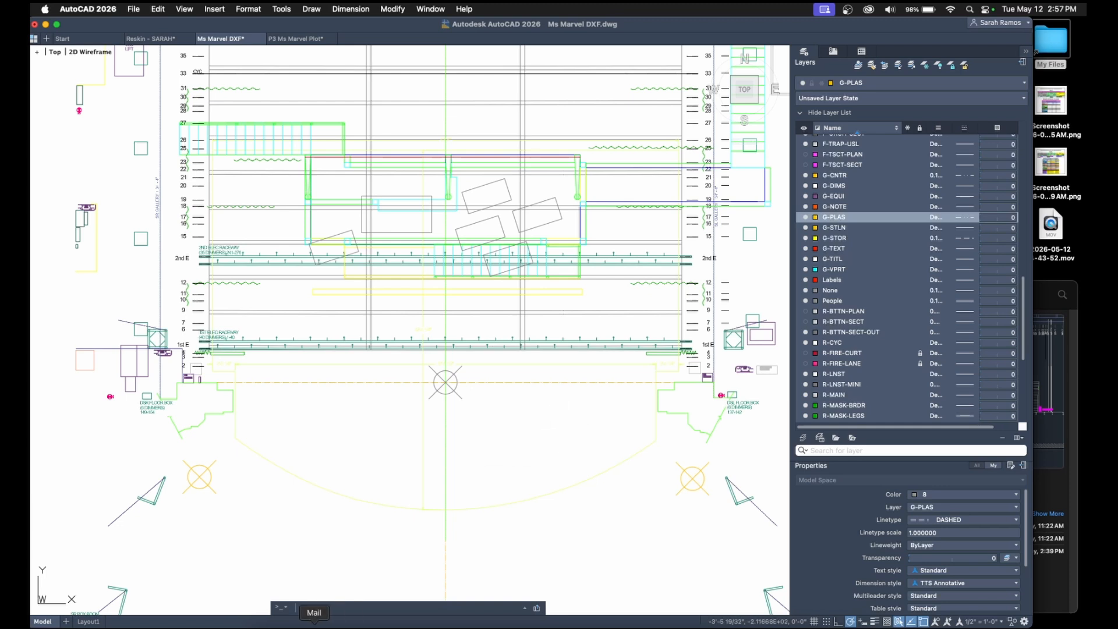
key("super+Tab")
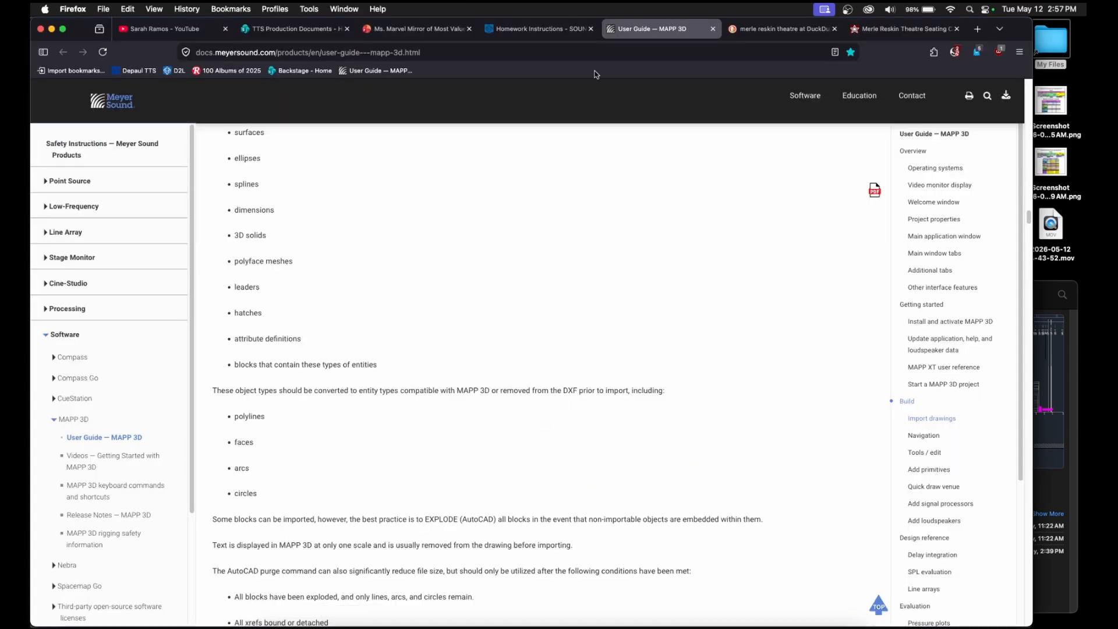
left_click(978, 29)
type("fire curtain")
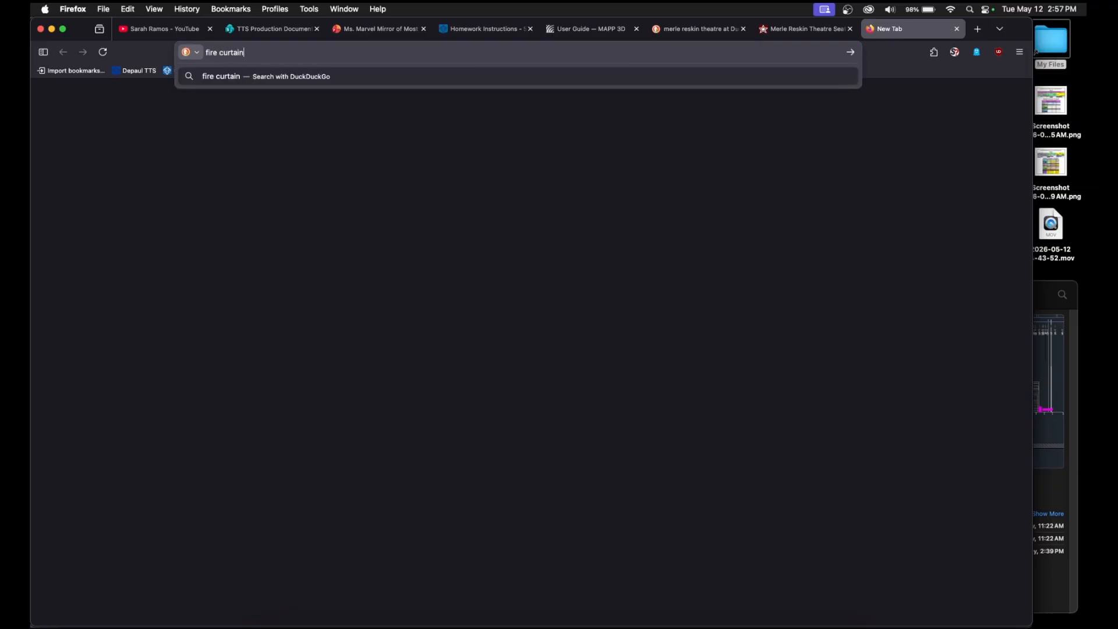
key("Return")
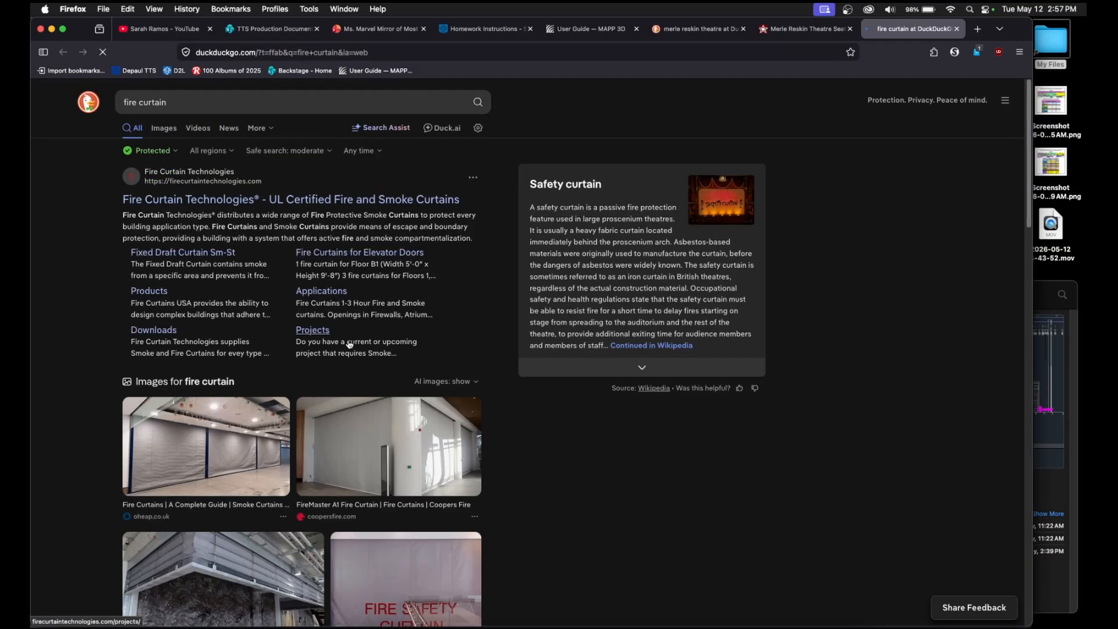
scroll(247, 441, "down", 3)
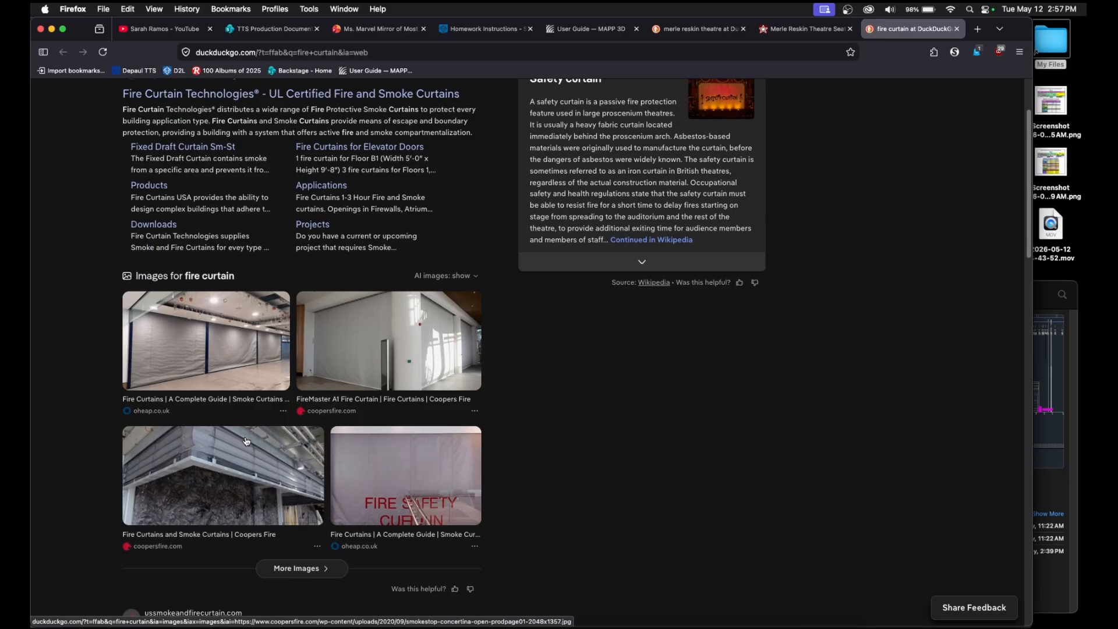
scroll(244, 444, "up", 3)
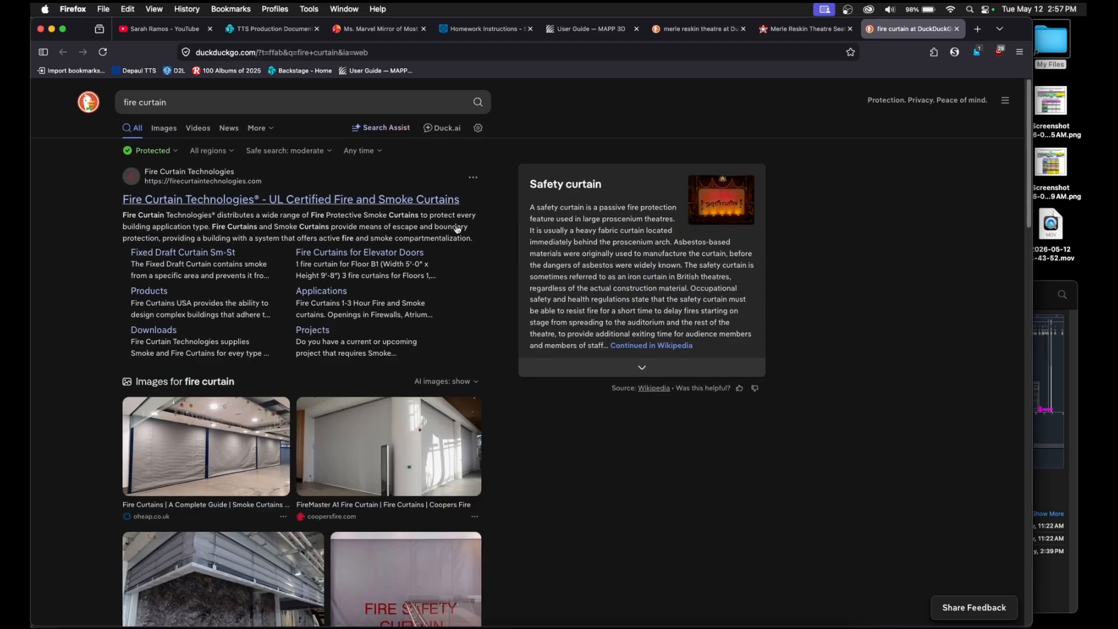
Examine the safety curtain summary and Wikipedia's photo of the St Martin's Theatre curtain, and return to AutoCAD.
left_click_drag(544, 208, 645, 297)
left_click(667, 285)
left_click(620, 326)
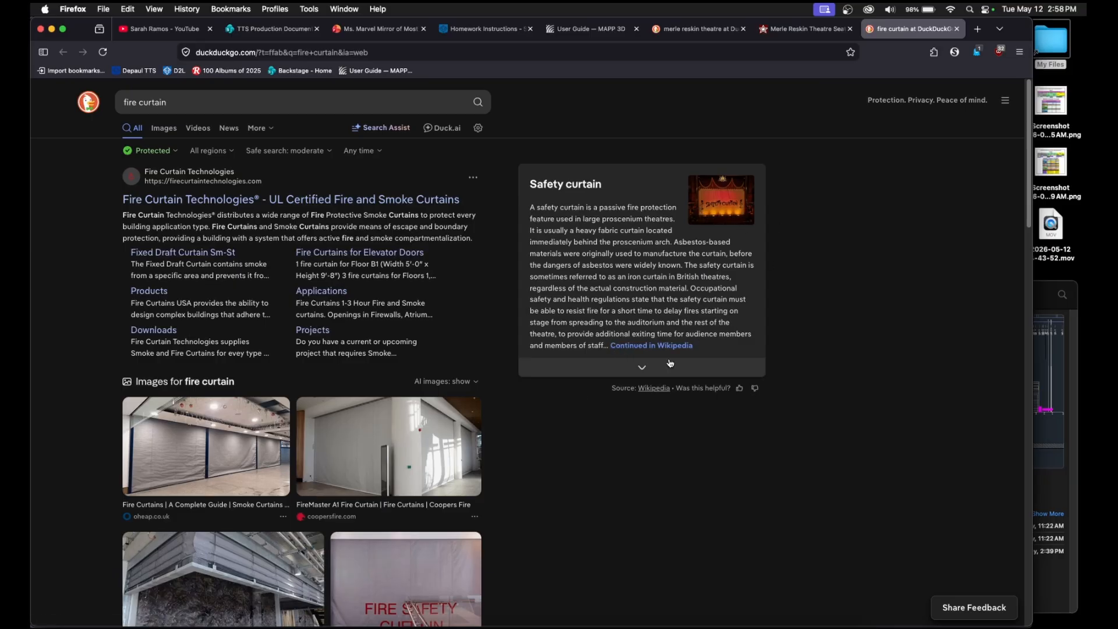
left_click(652, 346)
left_click(728, 368)
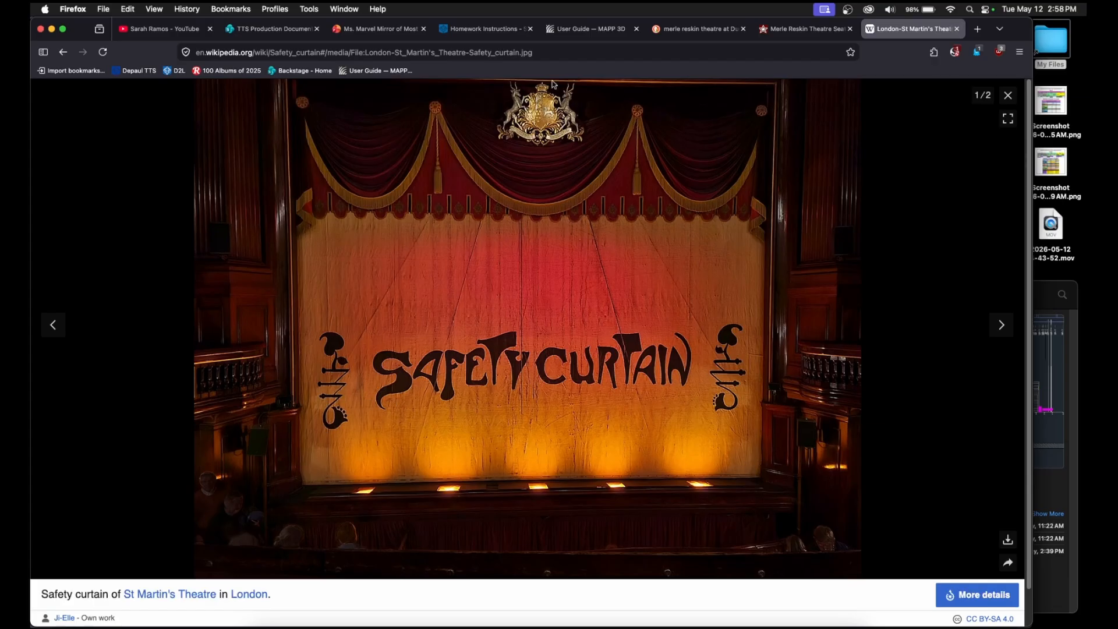
left_click(52, 29)
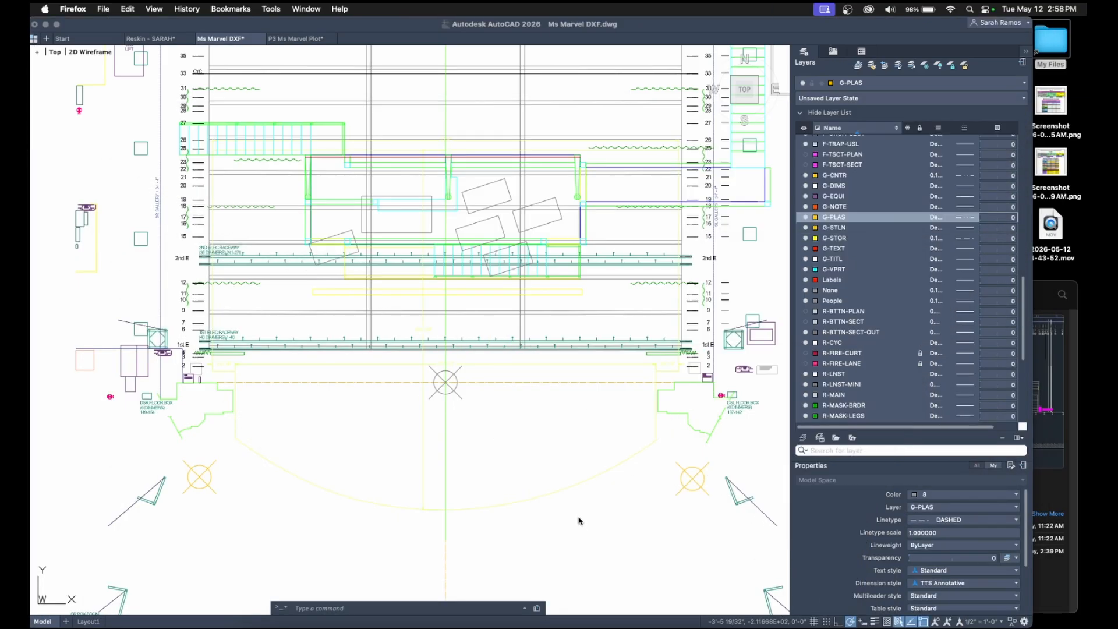
Select the lineset marks and numbers beside the stage, then lock and hide their R-LNST layer.
middle_click_drag(522, 425, 522, 436)
scroll(671, 320, "up", 6)
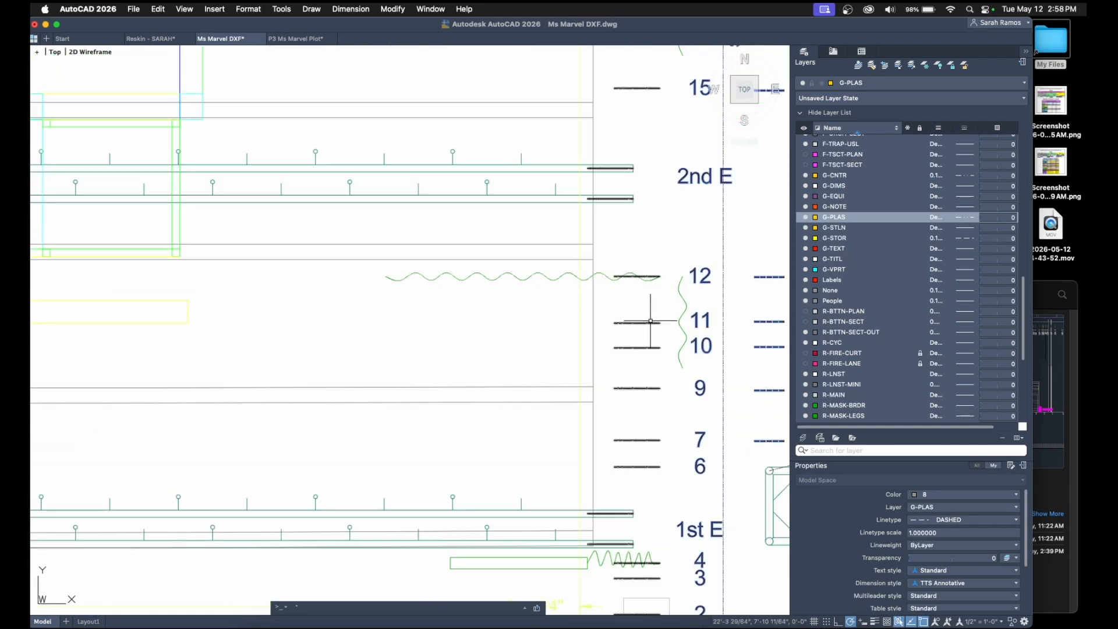
left_click(632, 322)
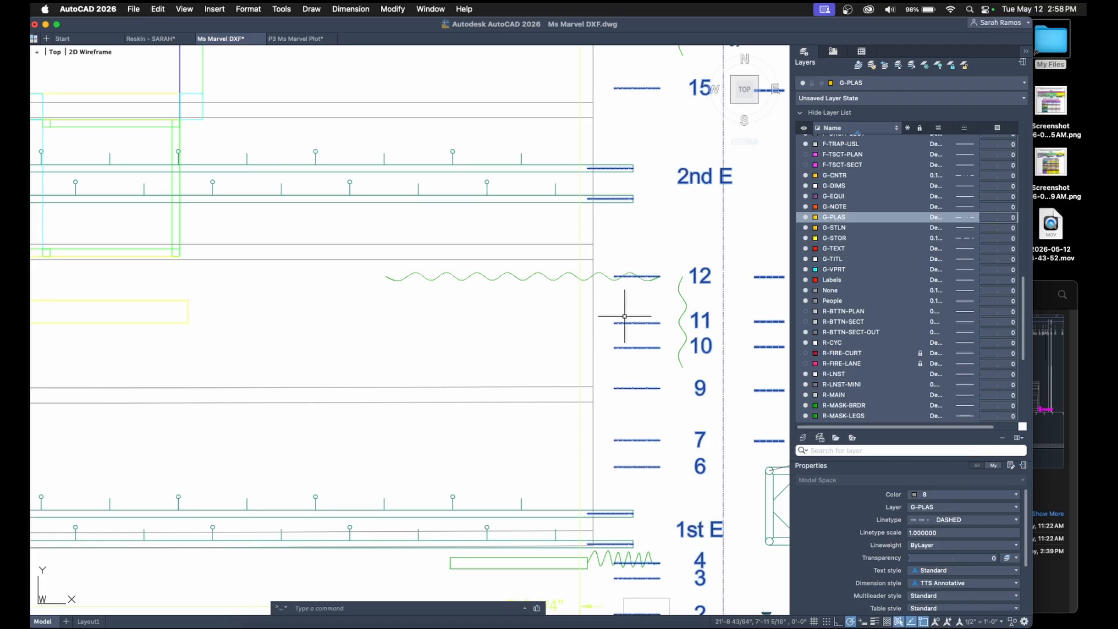
left_click(920, 374)
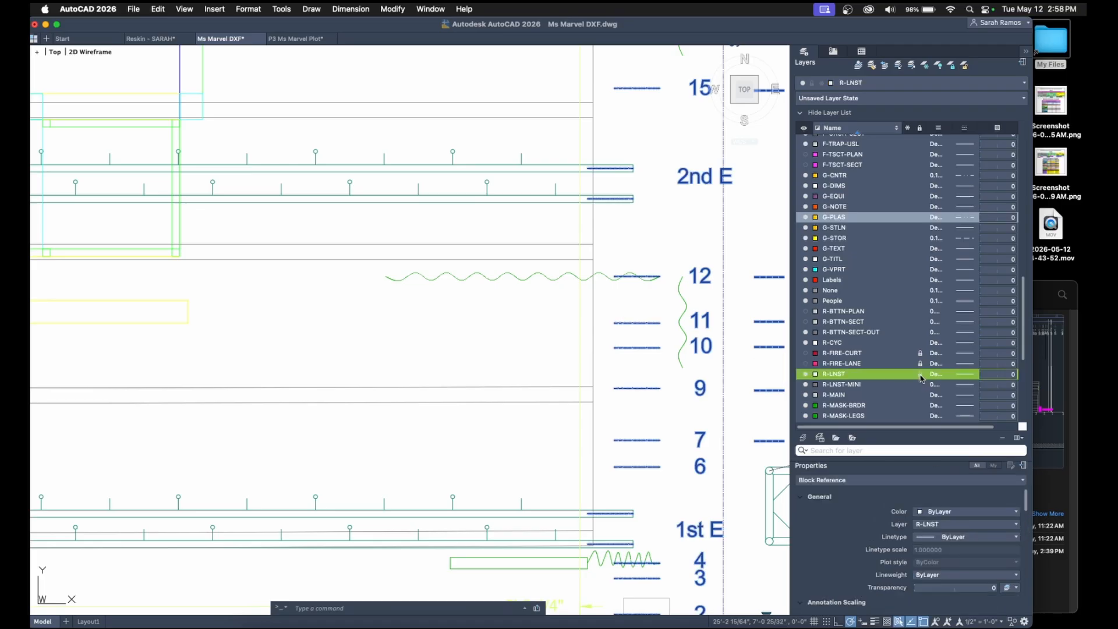
left_click(806, 374)
Select the tormentor truss symbol beside the proscenium, then lock and hide its E-TORM-TRSS-PLAN layer.
scroll(645, 446, "down", 4)
scroll(644, 446, "down", 2)
middle_click_drag(648, 449, 541, 425)
left_click(589, 446)
left_click(581, 444)
scroll(923, 291, "up", 6)
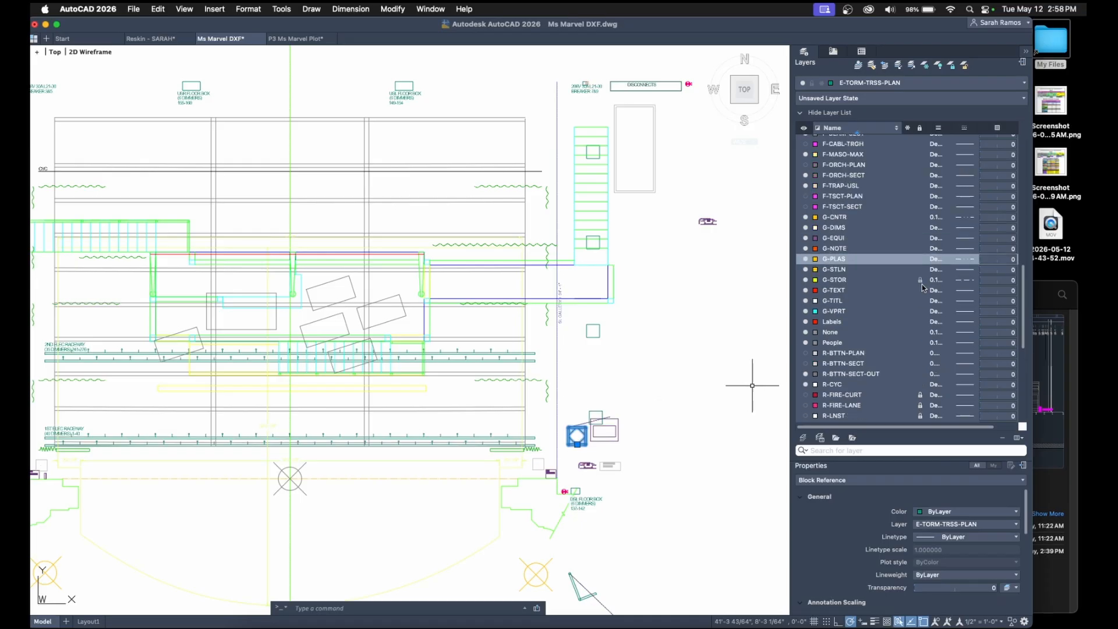
left_click(920, 378)
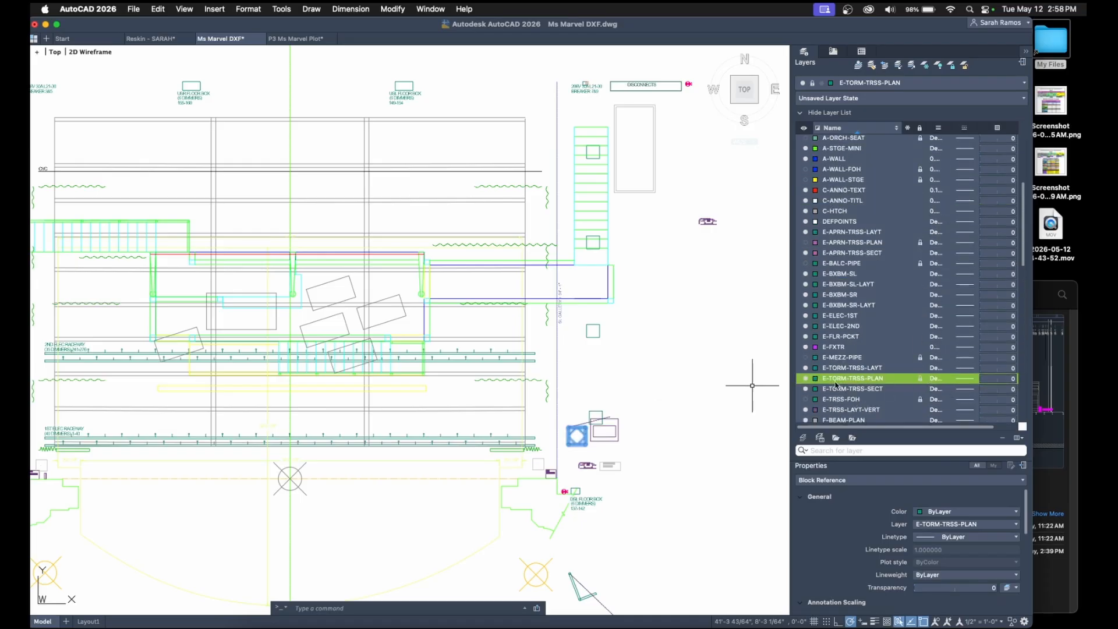
left_click(805, 380)
Examine which layers hold the stair lines, the offstage double rectangle, the curved apron outline and the set geometry.
mouse_move(608, 452)
middle_mouse_down()
mouse_move(679, 369)
mouse_move(614, 376)
middle_mouse_up()
scroll(680, 379, "down", 2)
left_click(613, 205)
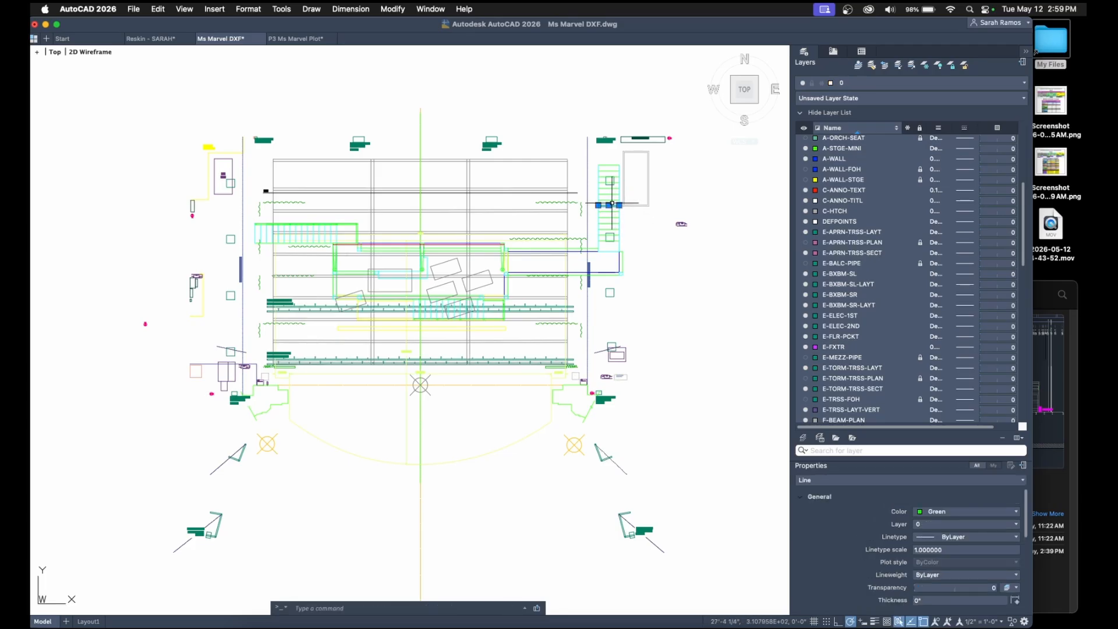
key("Escape")
left_click(649, 212)
left_click(643, 201)
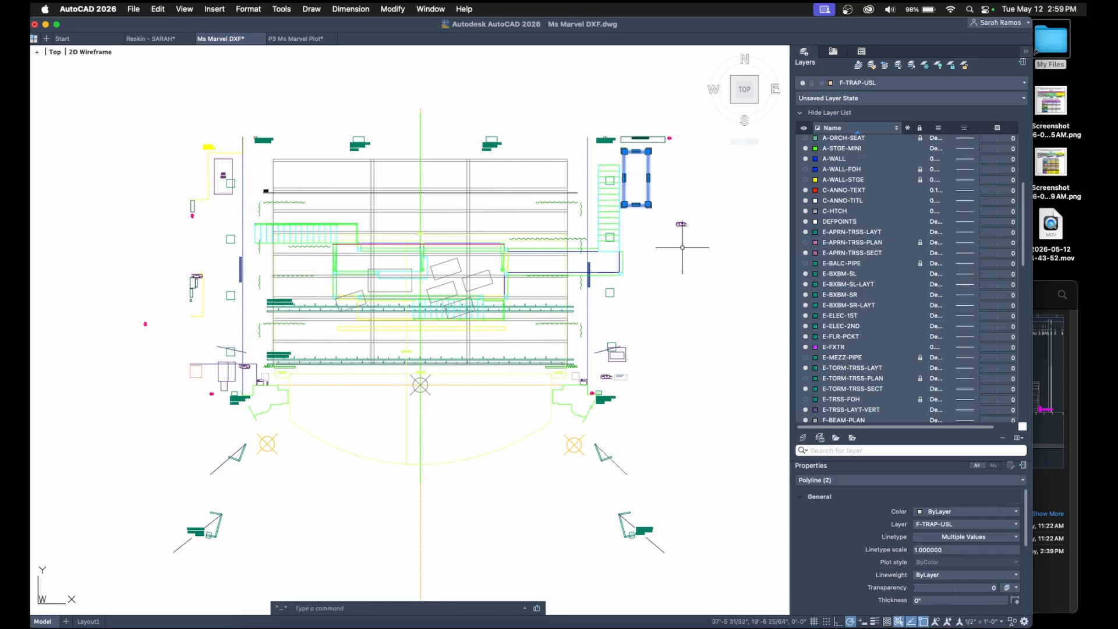
key("Escape")
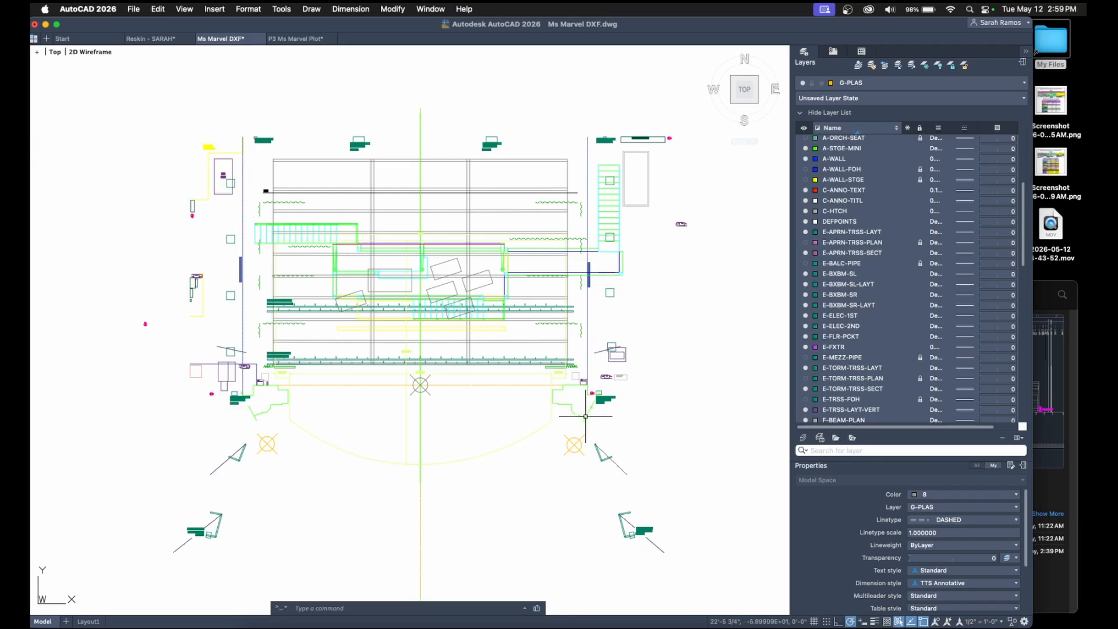
middle_click_drag(526, 421, 541, 316)
left_click(525, 343)
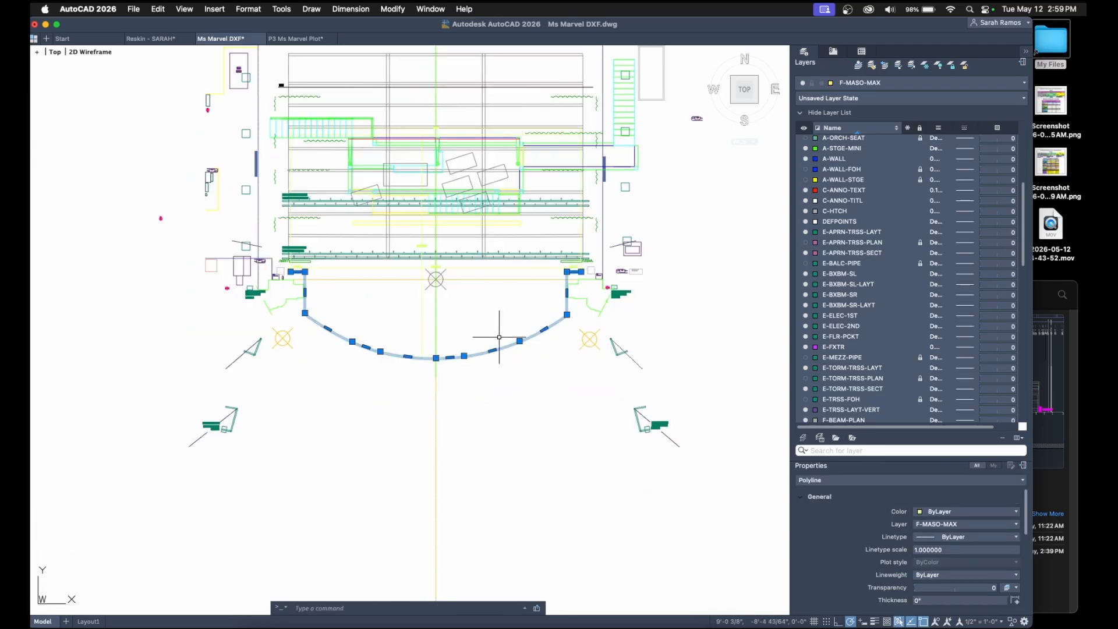
key("Escape")
scroll(493, 344, "up", 3)
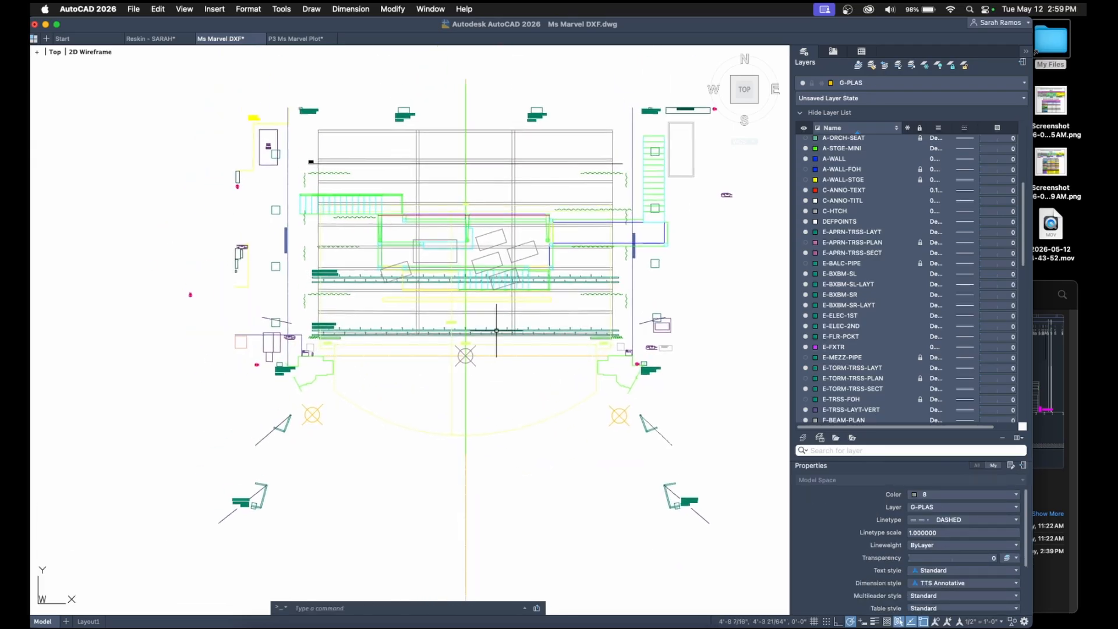
scroll(513, 254, "up", 6)
left_click(591, 247)
key("Escape")
Hide all the S-prefixed layers from S-0.05-ULTR through S-VPRT.
scroll(898, 350, "down", 15)
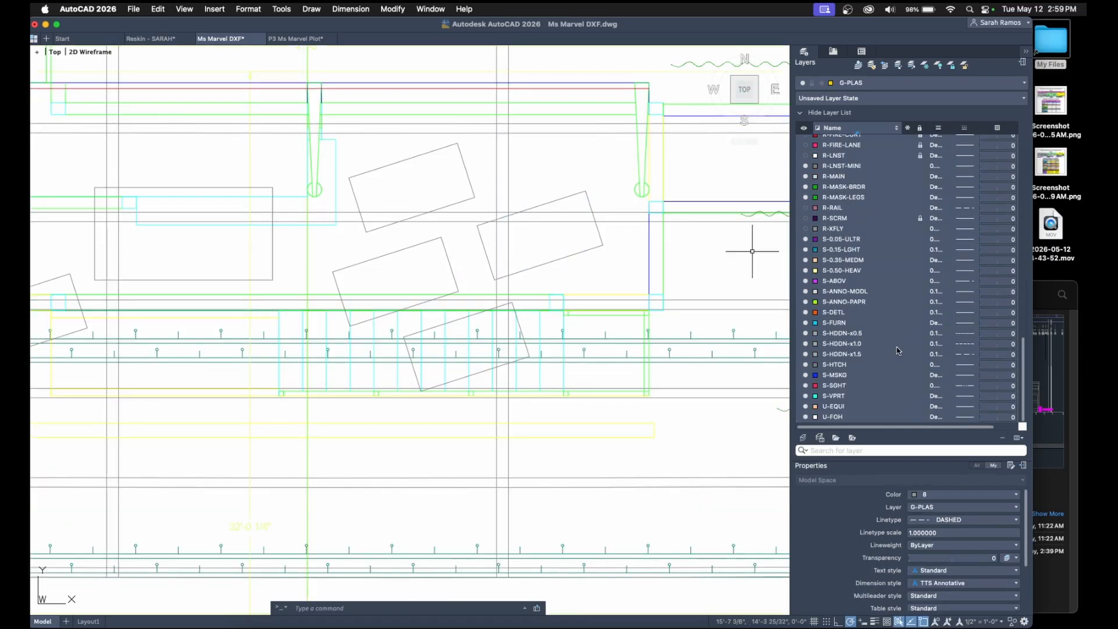
left_click(845, 314)
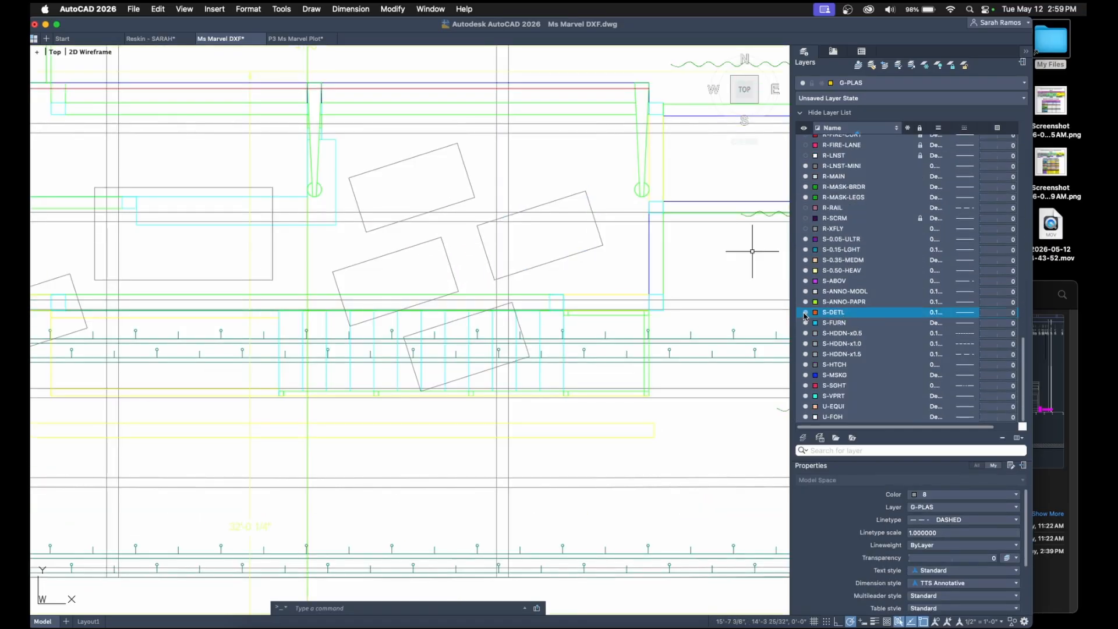
left_click(854, 240)
left_click(838, 395, "shift")
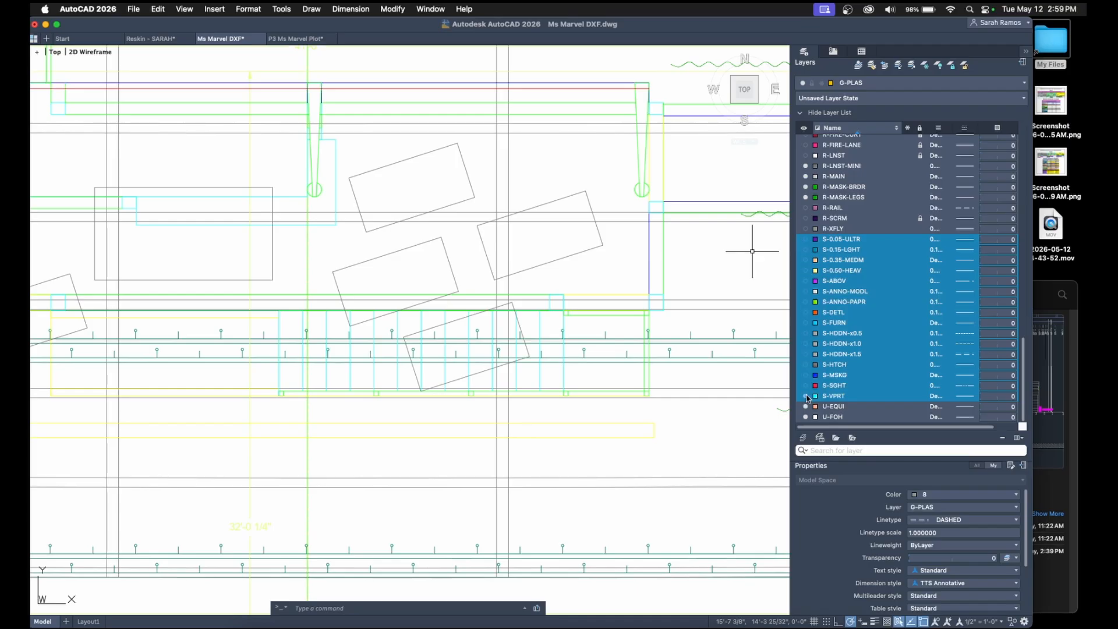
Select the full layer range from U-FOH up to 0_Dimension and hide it to isolate the set geometry.
left_click(881, 418)
scroll(881, 416, "up", 20)
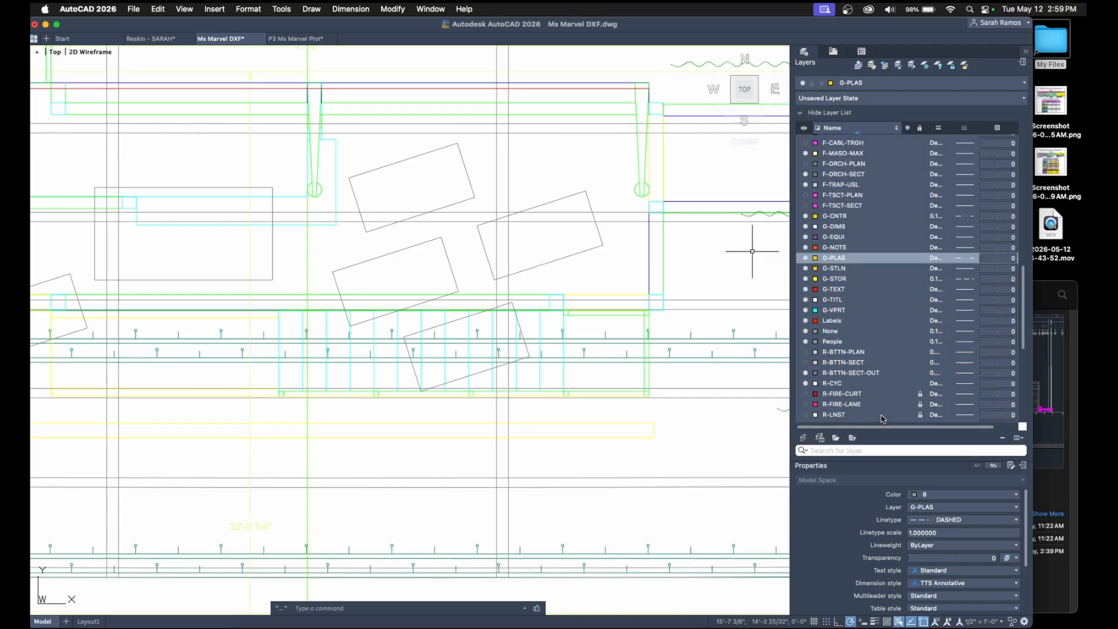
left_click(838, 160, "shift")
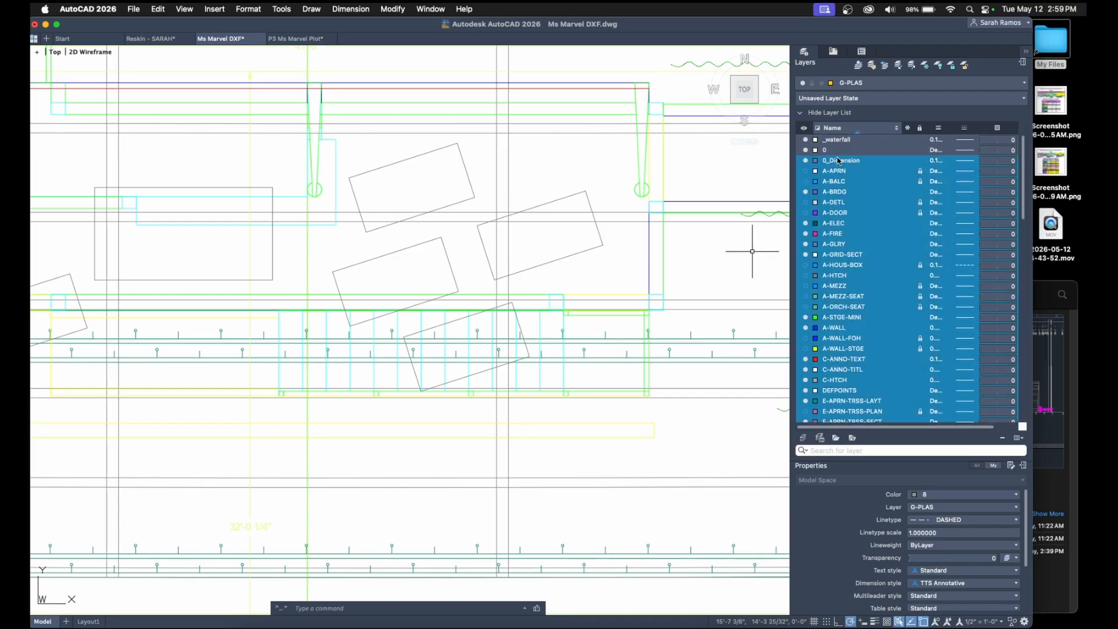
left_click(807, 161)
left_click(629, 208)
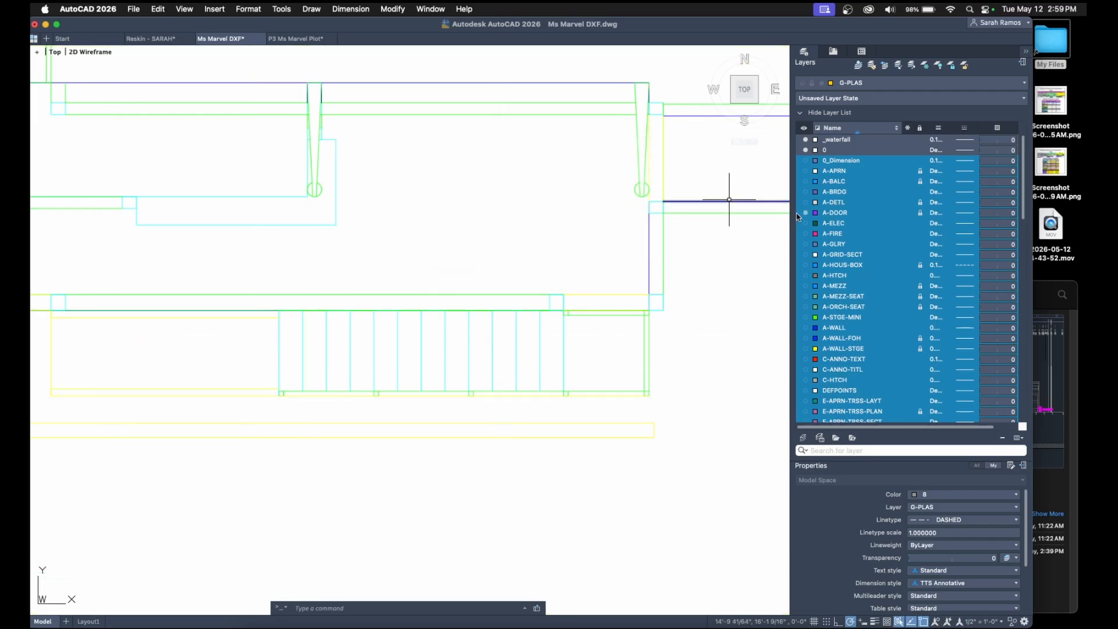
Make layer 0 current and create a new layer named SCENERY.
scroll(657, 323, "down", 5)
middle_click_drag(613, 341, 518, 297)
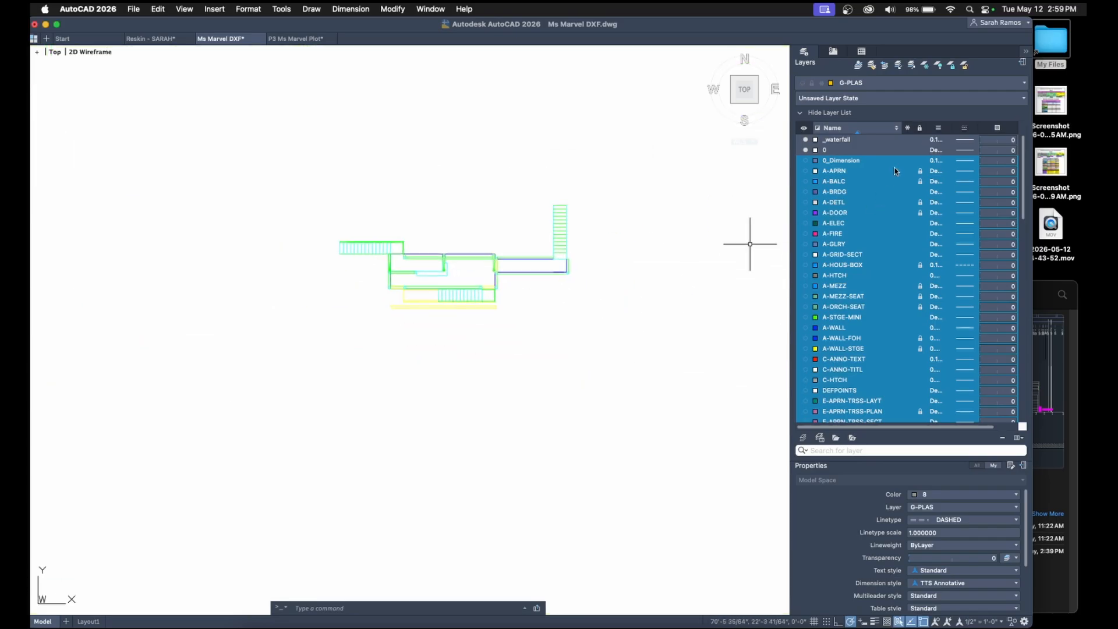
double_click(856, 150)
right_click(845, 150)
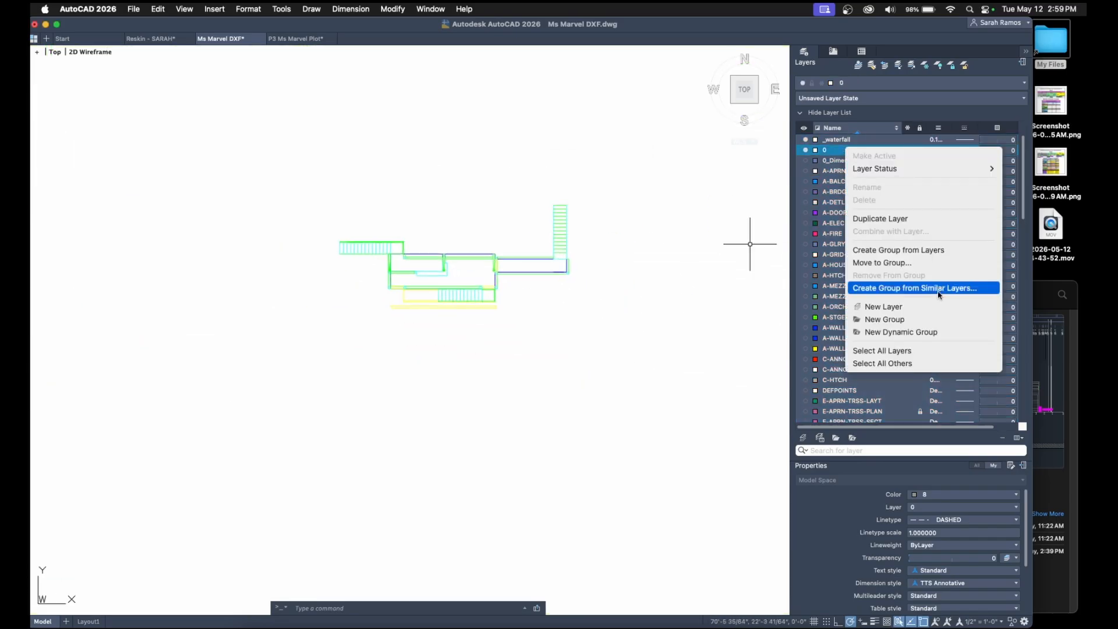
left_click(925, 306)
type("SC")
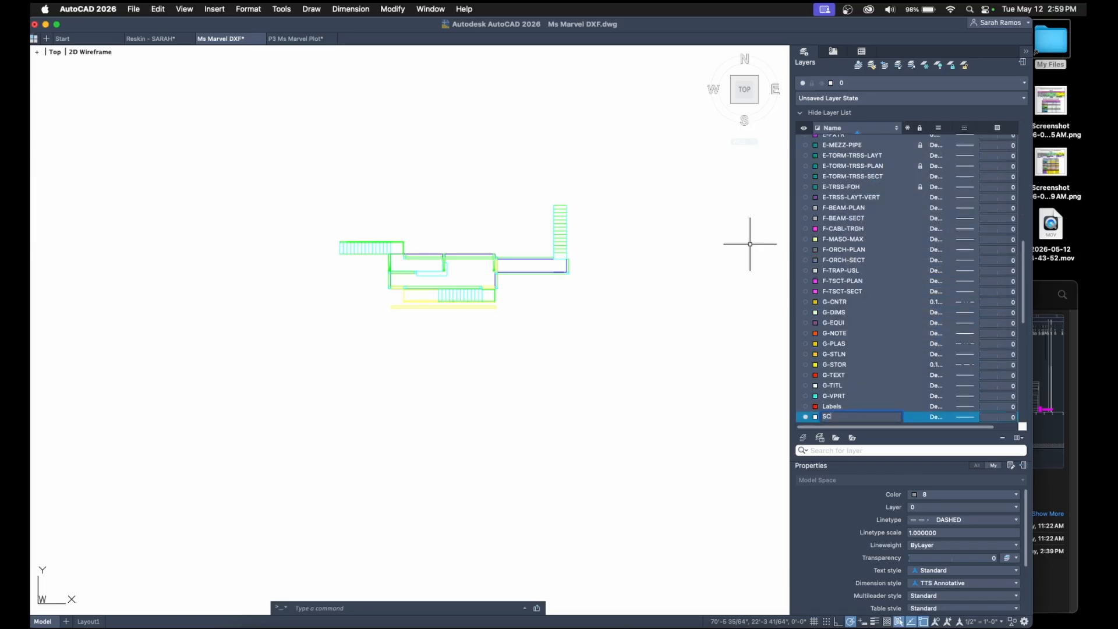
key("Return")
Select all of the visible set geometry and reassign it from layer 0 to the SCENERY layer.
scroll(871, 261, "down", 1)
scroll(872, 272, "down", 10)
left_click(711, 324)
left_click(289, 135)
left_click(984, 525)
scroll(983, 484, "down", 3)
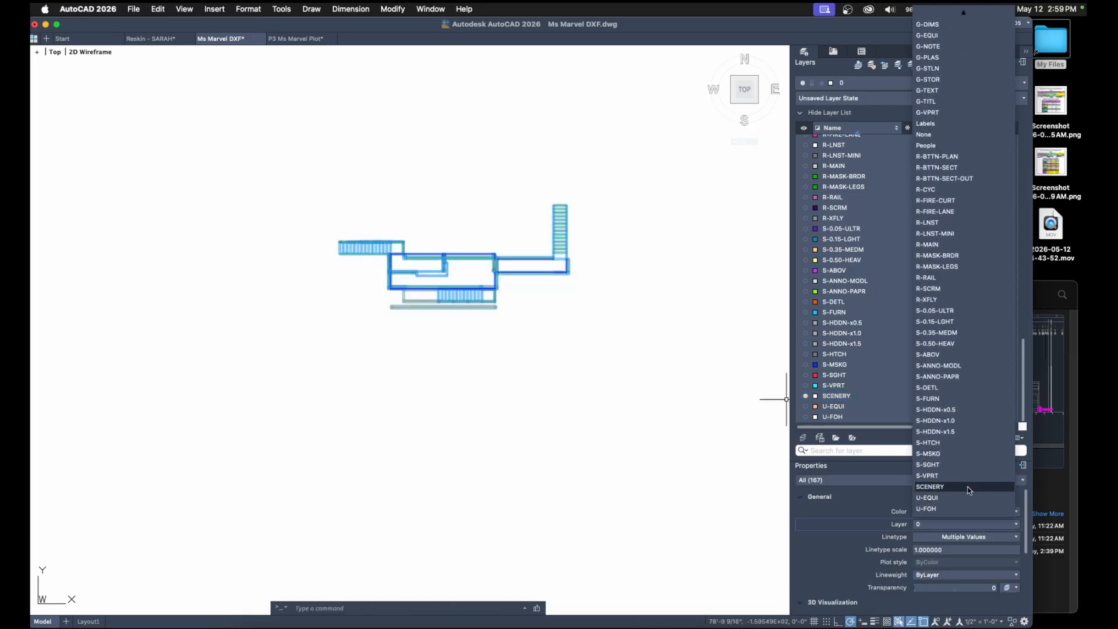
left_click(984, 489)
Try locking and hiding the SCENERY layer and changing the lock on all layers at once, and undo these changes.
left_click(921, 397)
left_click(806, 397)
left_click(884, 416)
key("super+a")
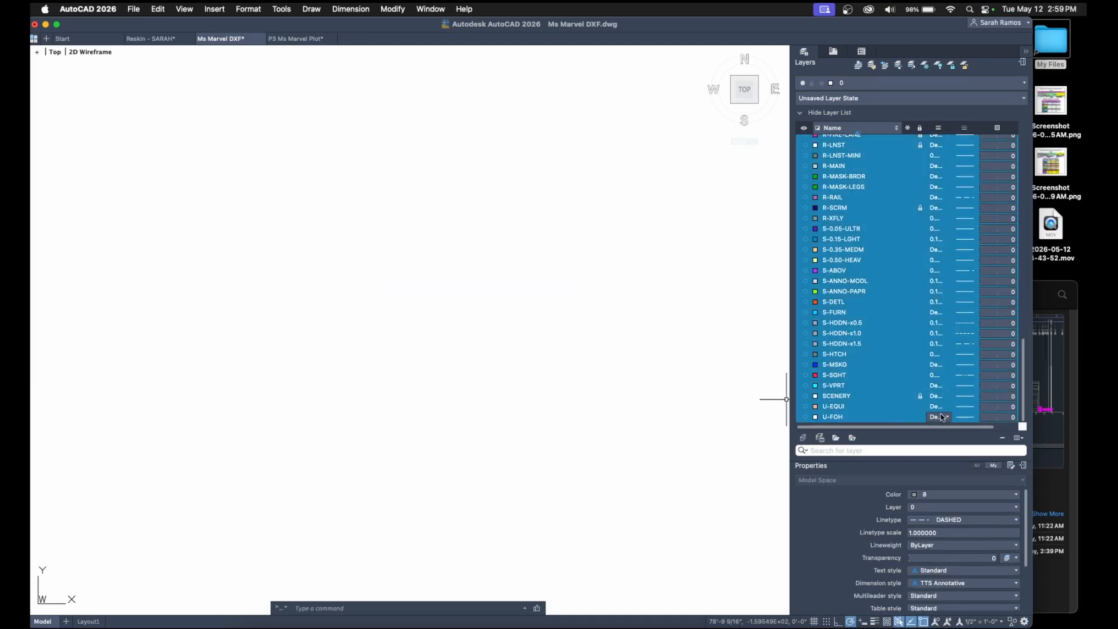
left_click(920, 417)
key("super+z")
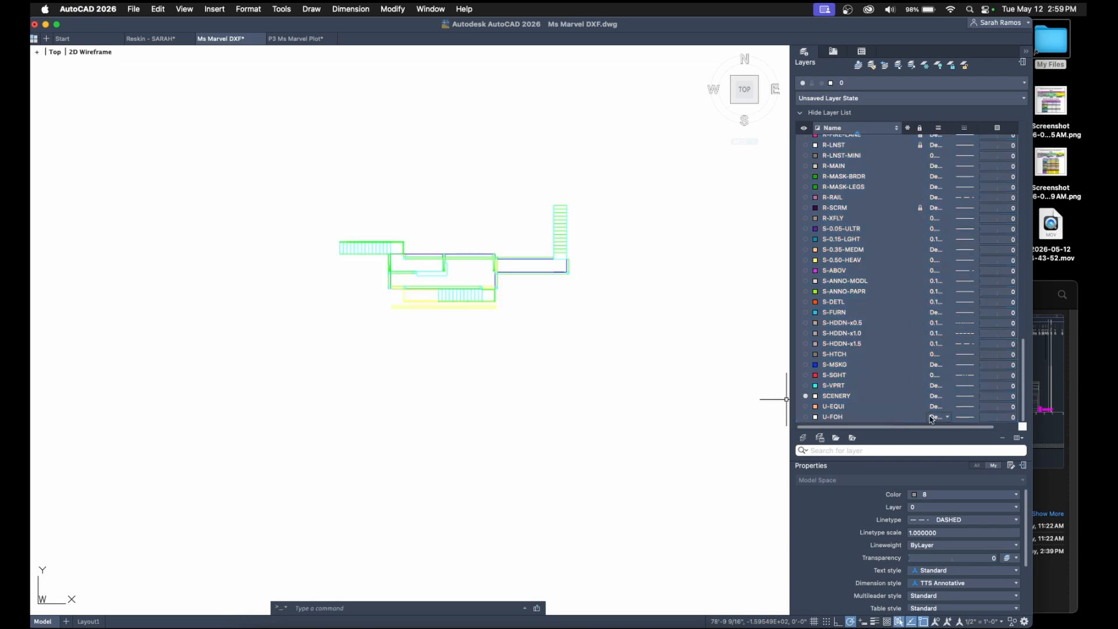
Check the layer locks throughout the list and lock the SCENERY layer.
scroll(930, 417, "up", 4)
scroll(926, 414, "up", 8)
scroll(920, 413, "up", 6)
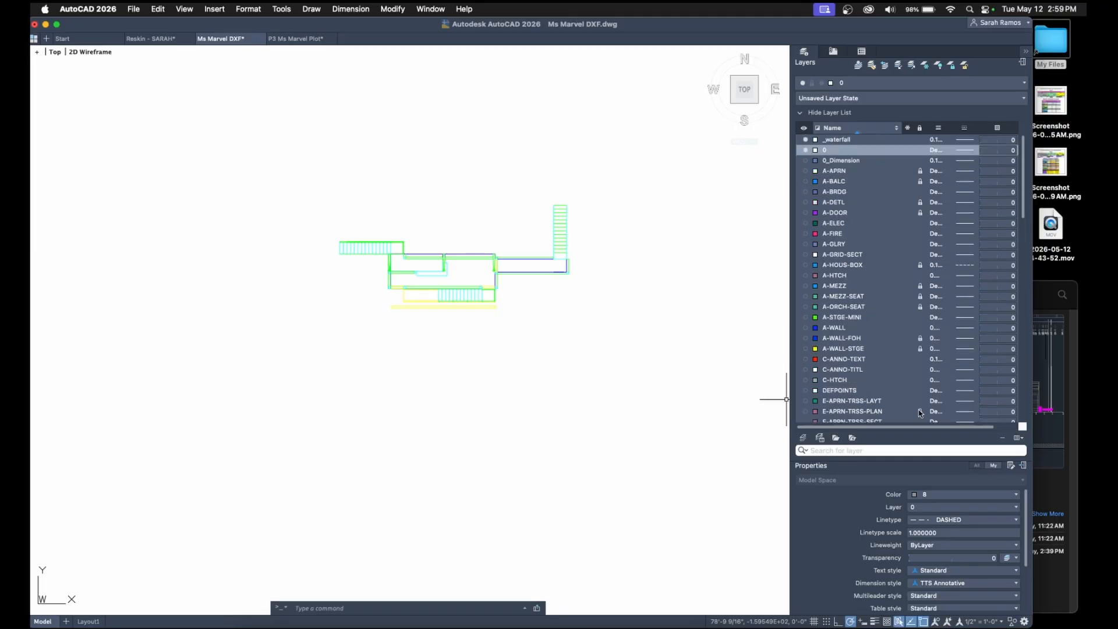
scroll(920, 413, "down", 15)
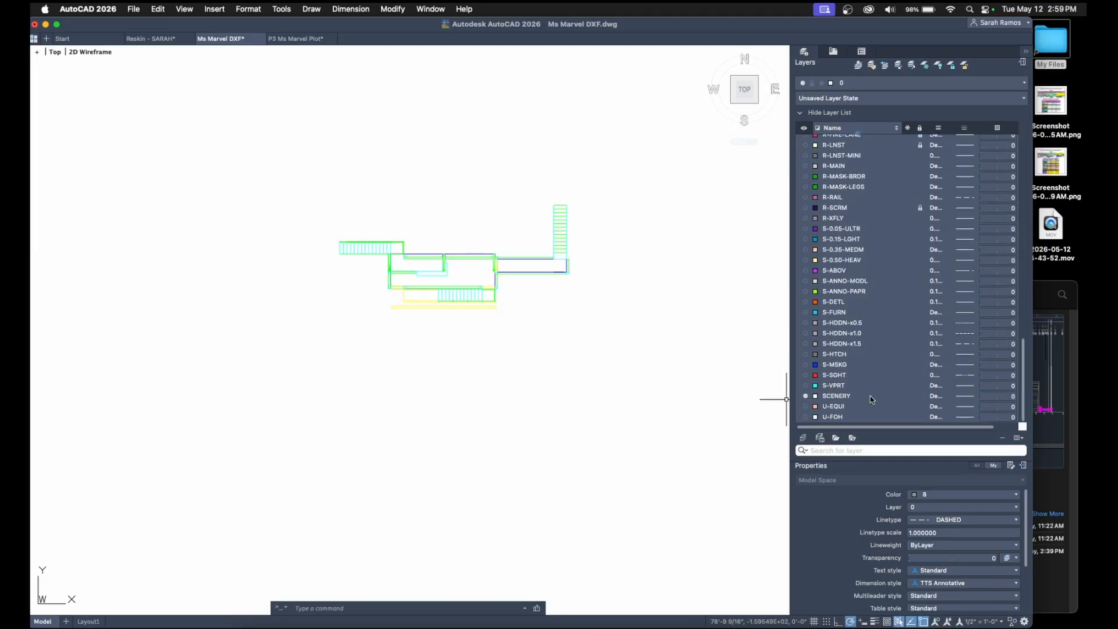
left_click(871, 401)
left_click(920, 396)
Select all layers and turn their visibility on to show the whole theatre plan.
left_click(823, 418)
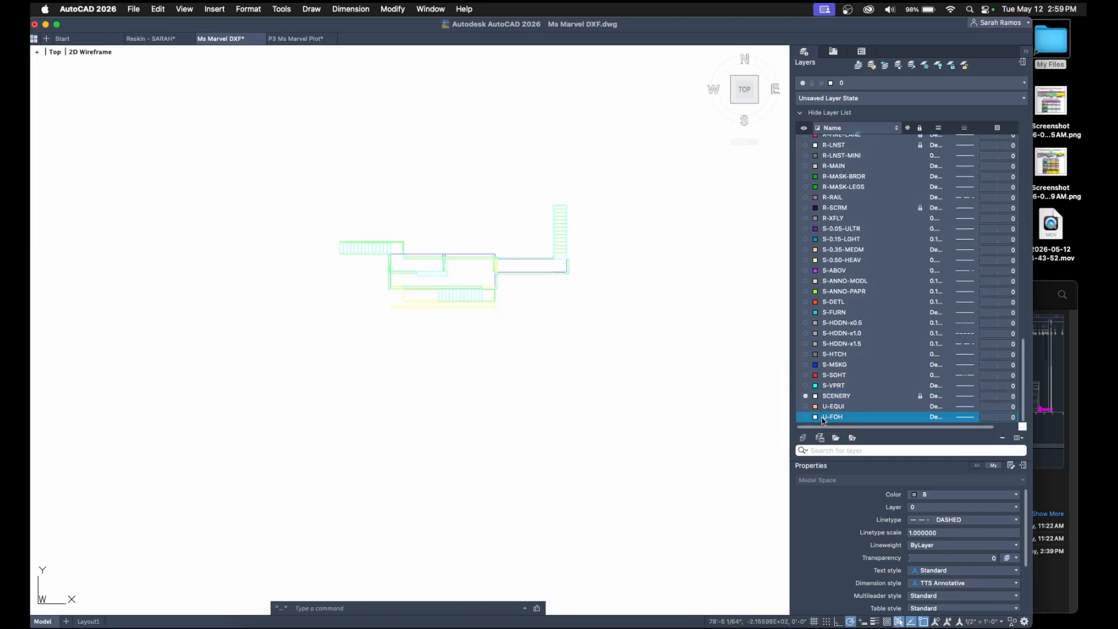
key("super+a")
left_click(806, 408)
scroll(599, 337, "down", 5)
middle_click_drag(647, 474, 584, 384)
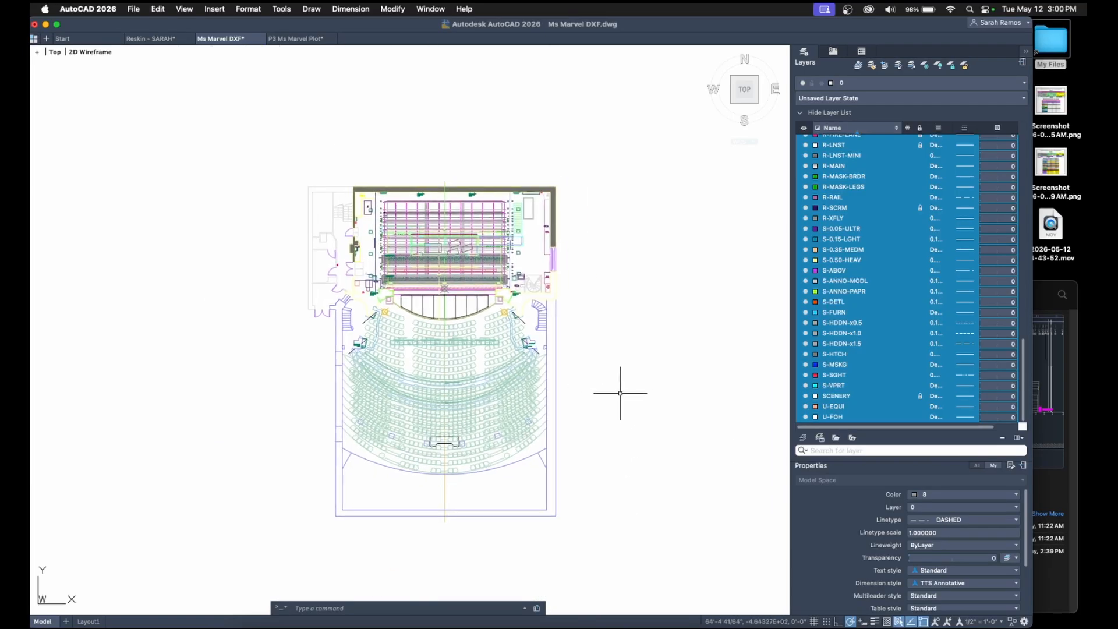
Select the entire theatre plan and erase all objects on the unlocked layers.
key("super+a")
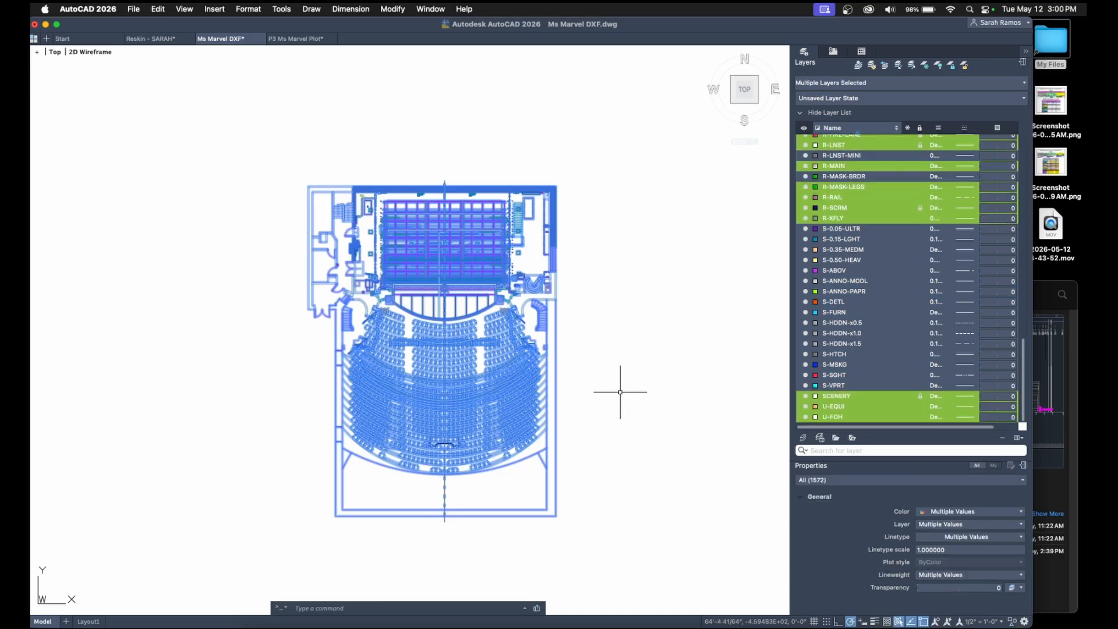
key("Escape")
left_click(622, 395)
key("Escape")
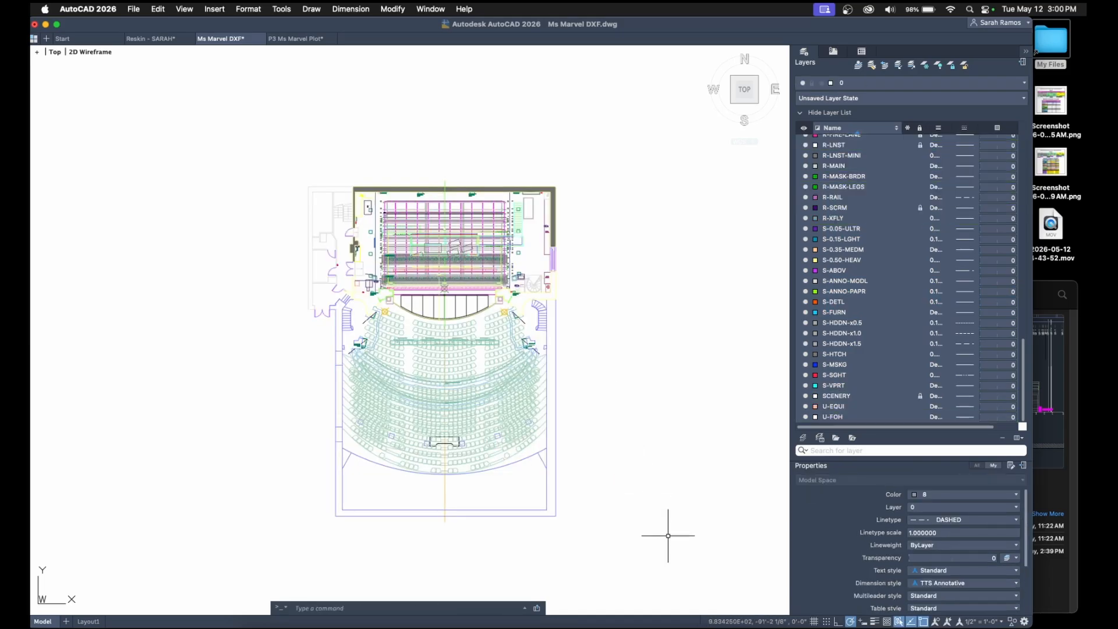
left_click(668, 564)
left_click(237, 128)
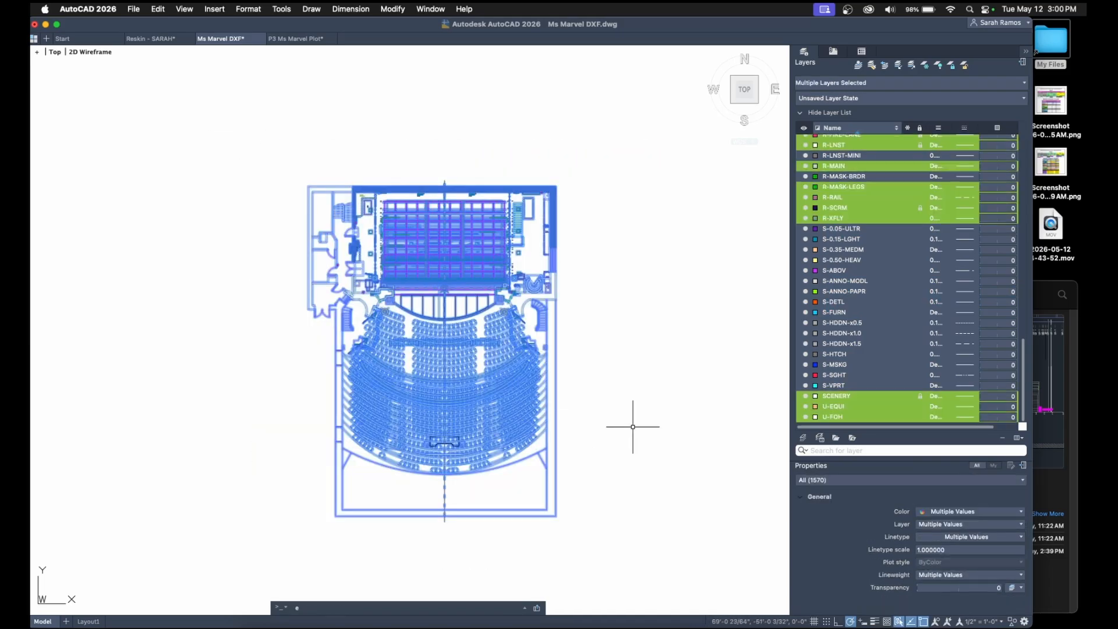
key("Escape")
Purge the drawing's unused named and nested items, zero-length geometry, empty text objects and orphaned data.
scroll(462, 312, "up", 4)
mouse_move(462, 312)
middle_mouse_down()
mouse_move(494, 383)
mouse_move(510, 387)
mouse_move(496, 281)
middle_mouse_up()
type("pu")
key("Return")
left_click(421, 374)
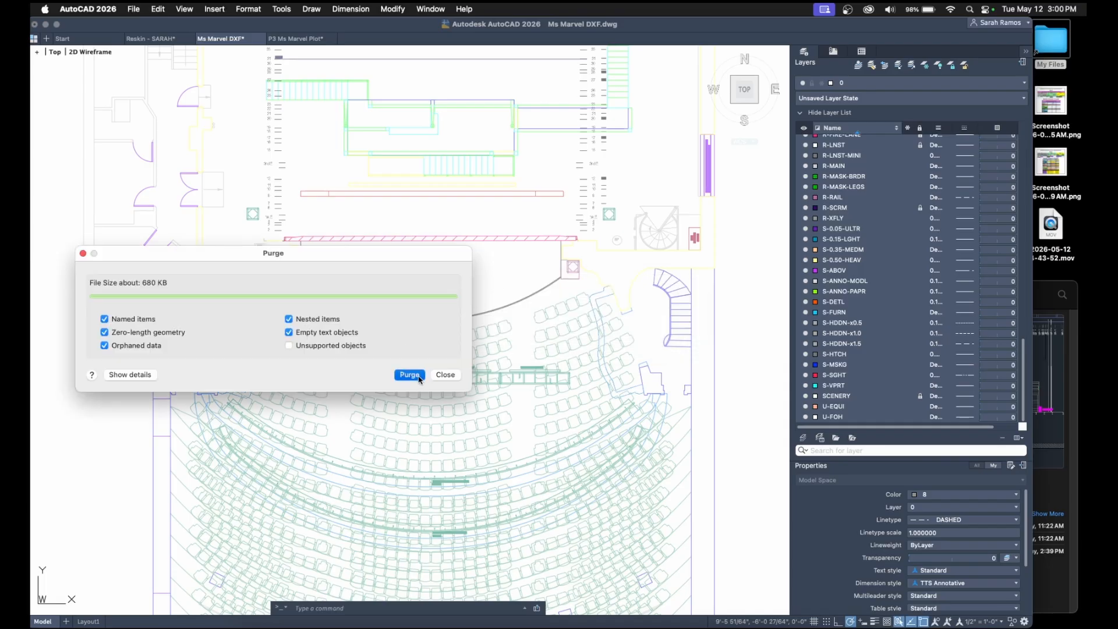
left_click(445, 374)
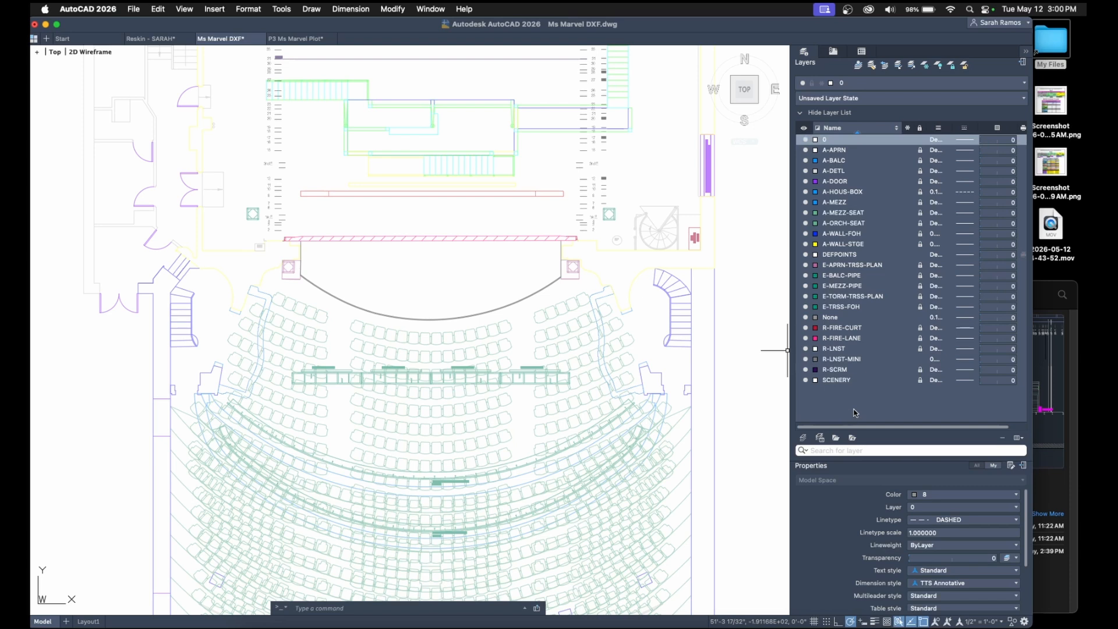
Select all layers from A-APRN through SCENERY and unlock them together.
left_click(854, 382)
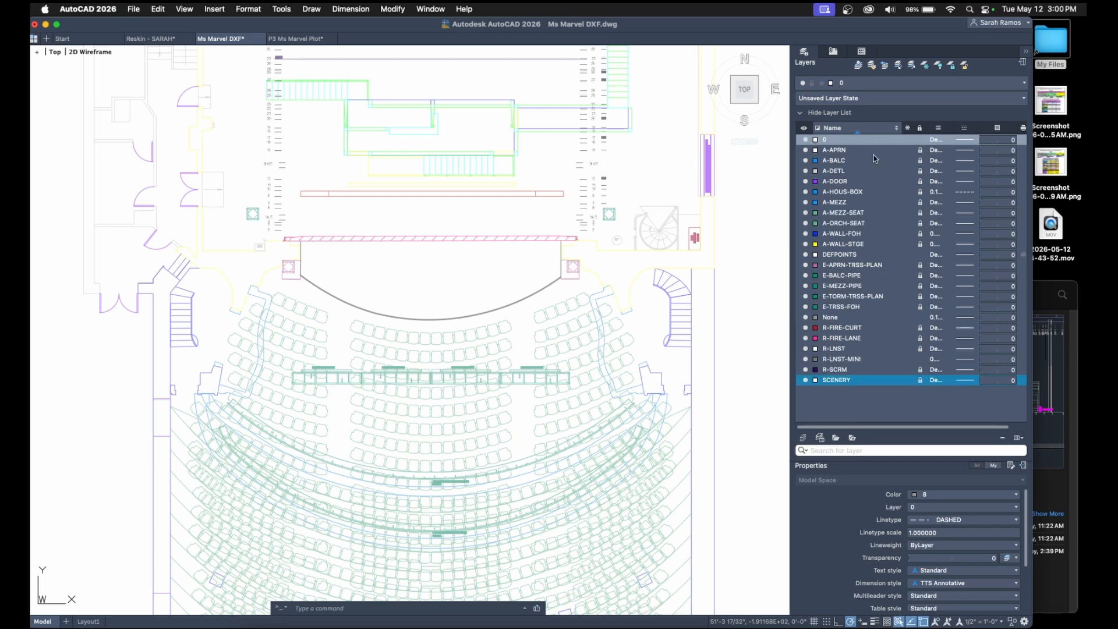
left_click(844, 151)
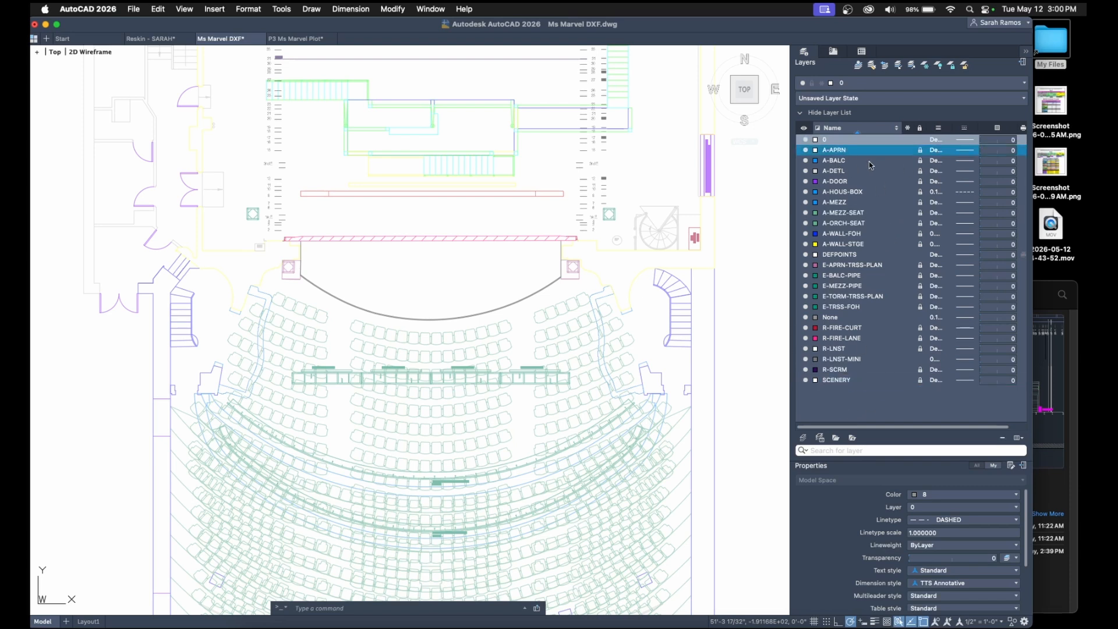
left_click(854, 382, "shift")
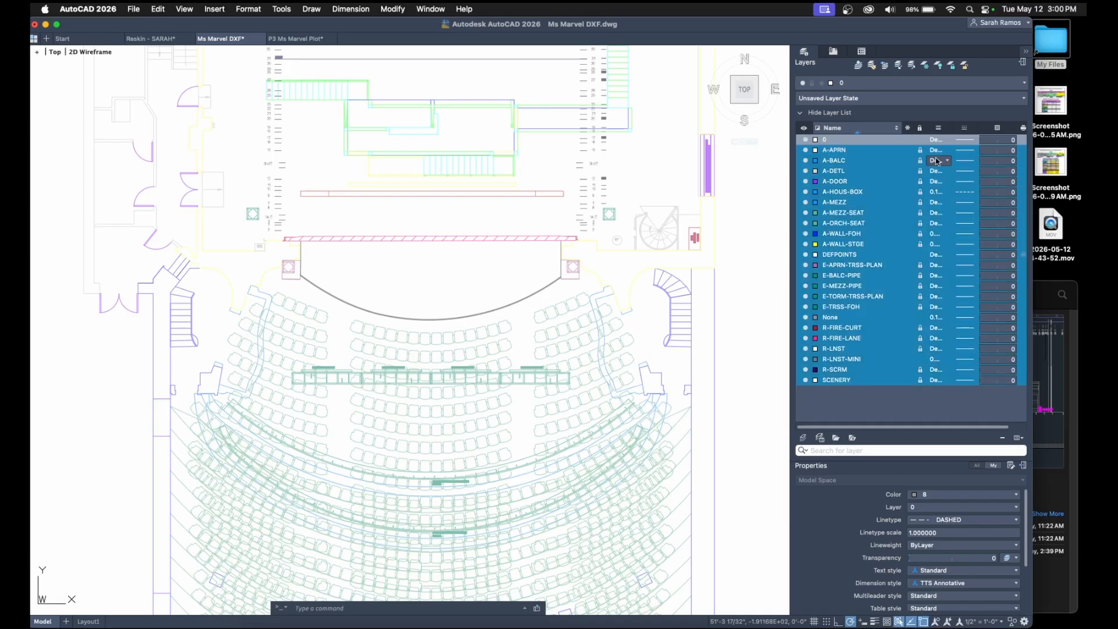
left_click(921, 150)
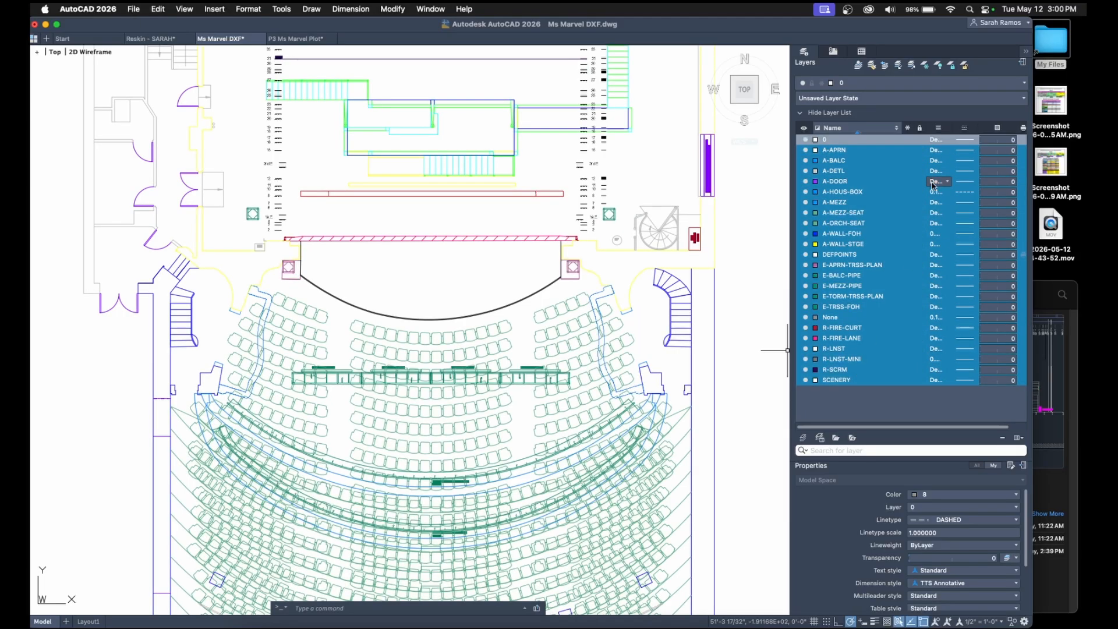
Use Quick Select to pick every Hatch object in the entire drawing and delete it.
left_click(887, 202)
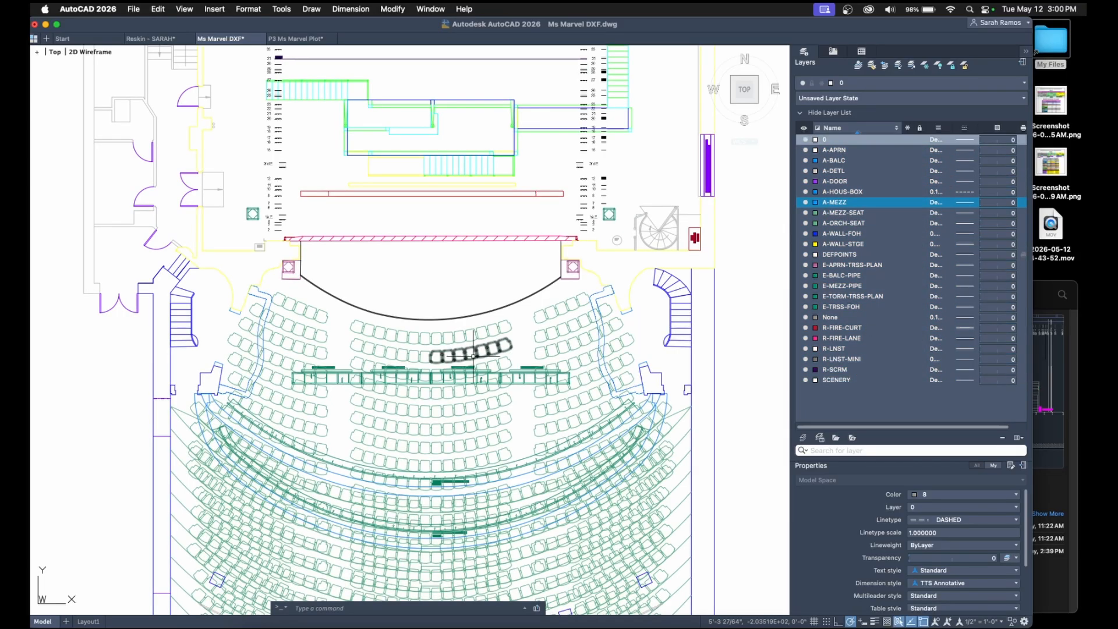
scroll(519, 384, "down", 2)
scroll(618, 395, "down", 2)
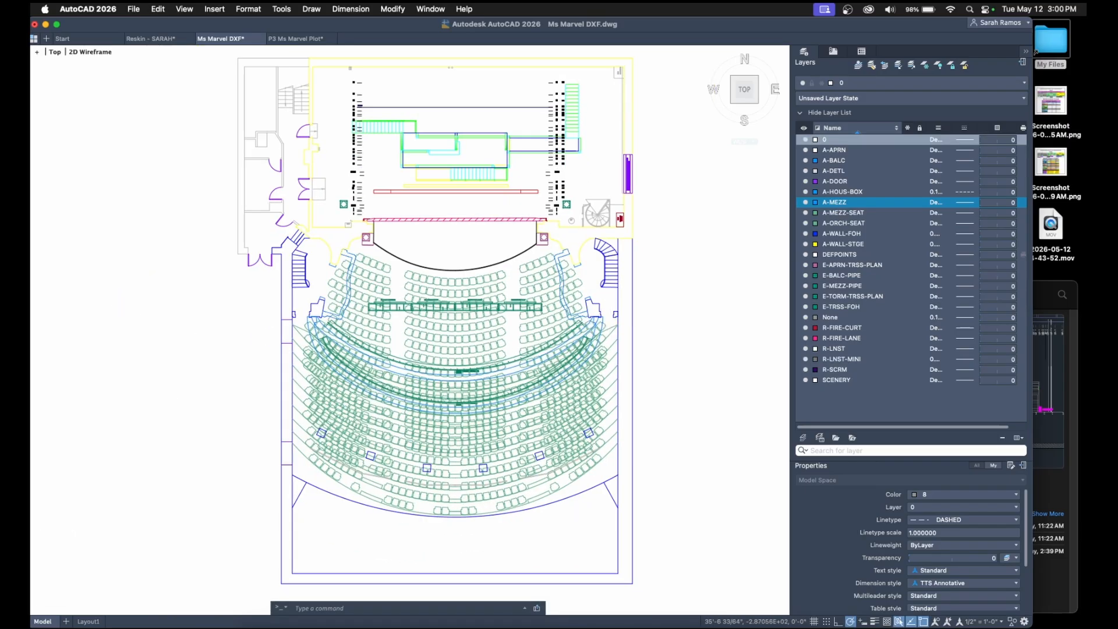
scroll(640, 475, "up", 3)
middle_click_drag(637, 480, 648, 533)
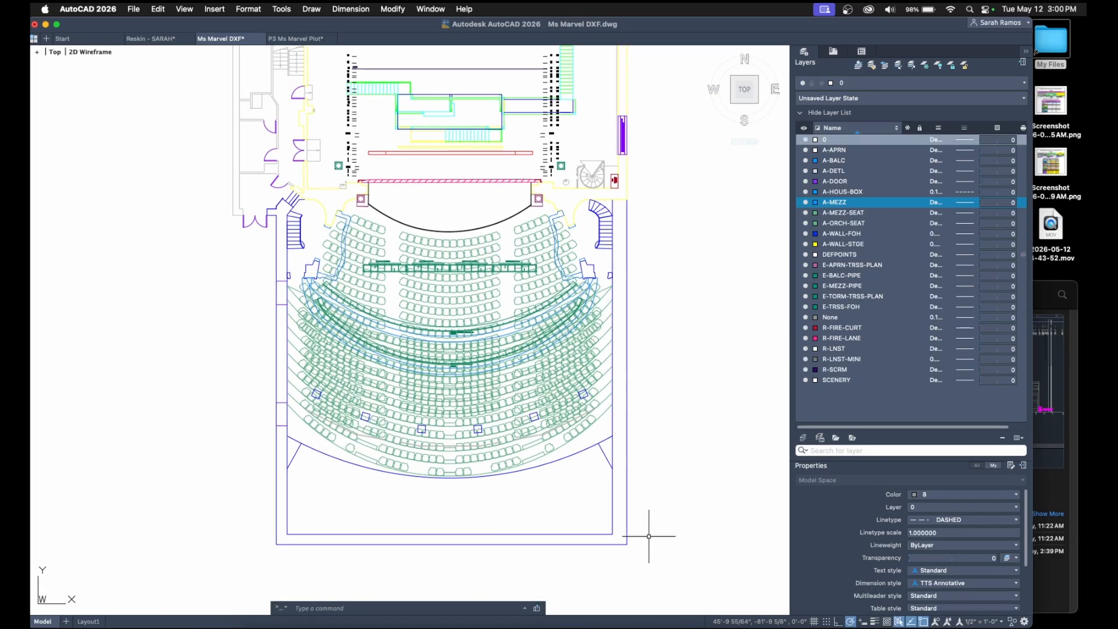
type("qselec")
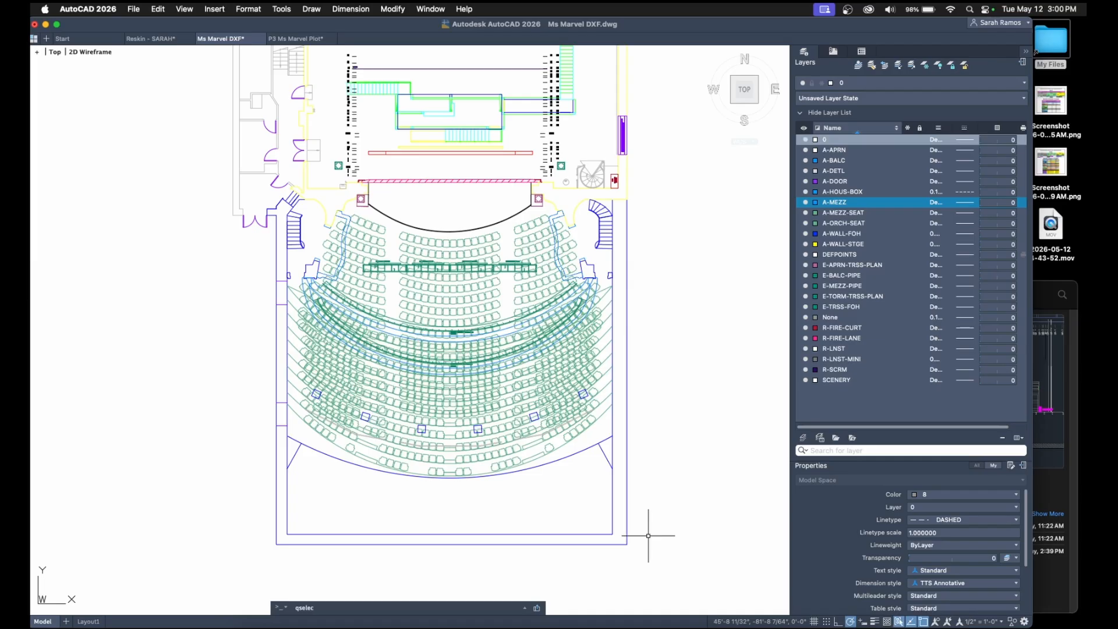
key("Return")
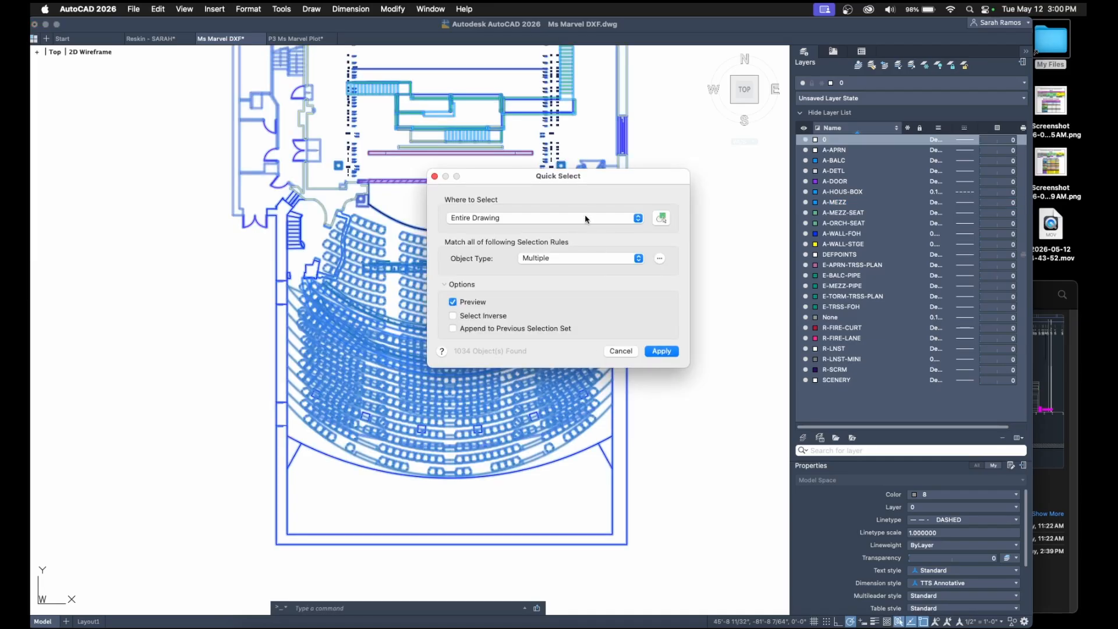
left_click(615, 221)
left_click(617, 191)
left_click(638, 258)
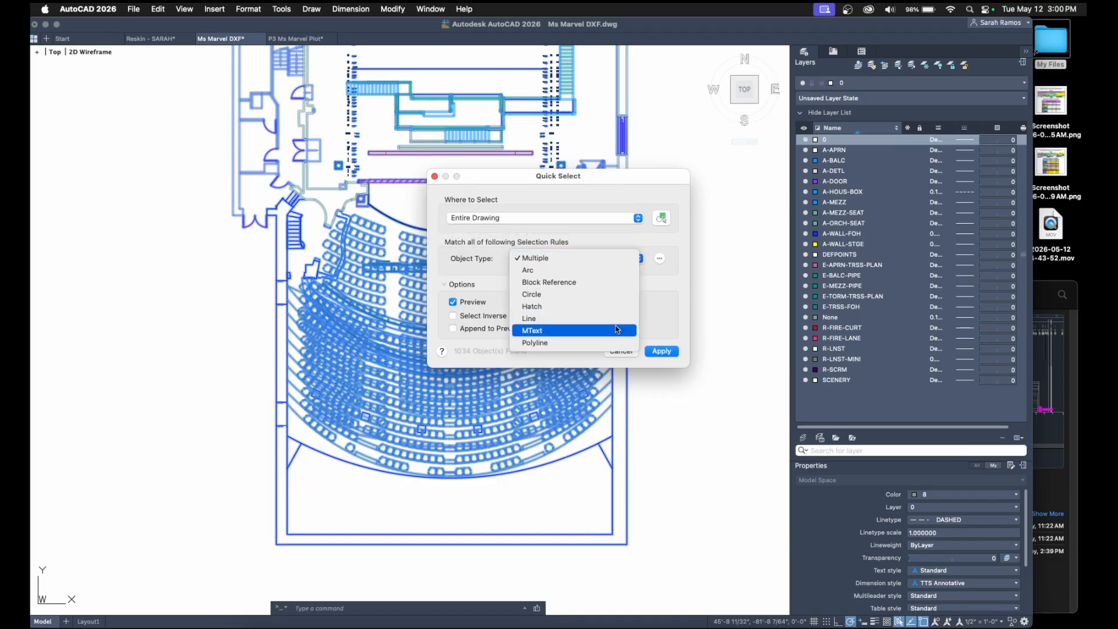
left_click(611, 306)
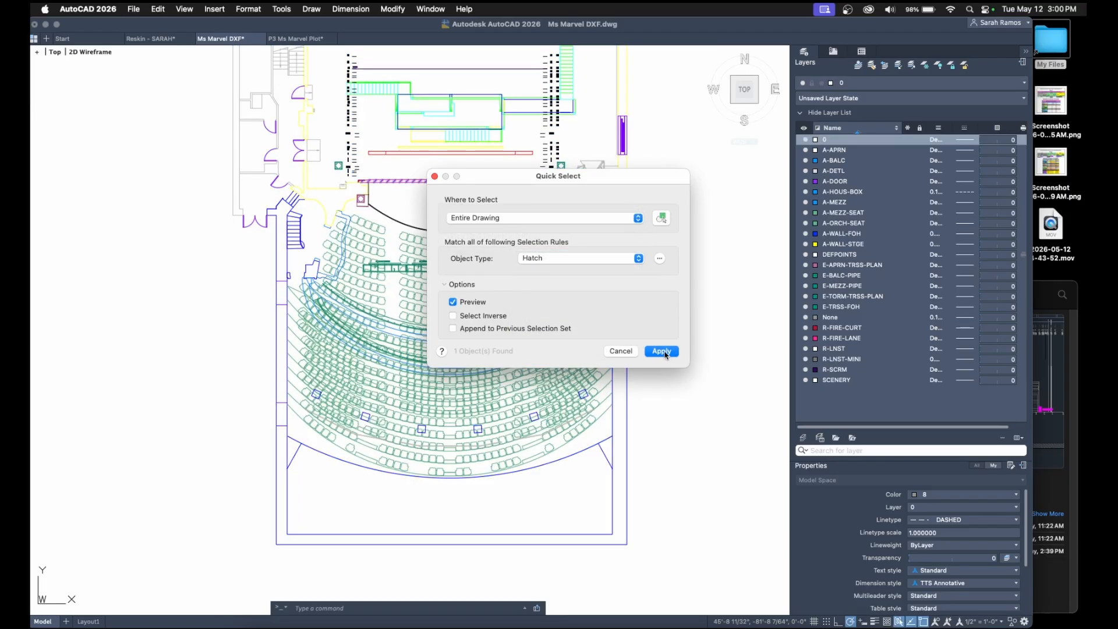
left_click(661, 351)
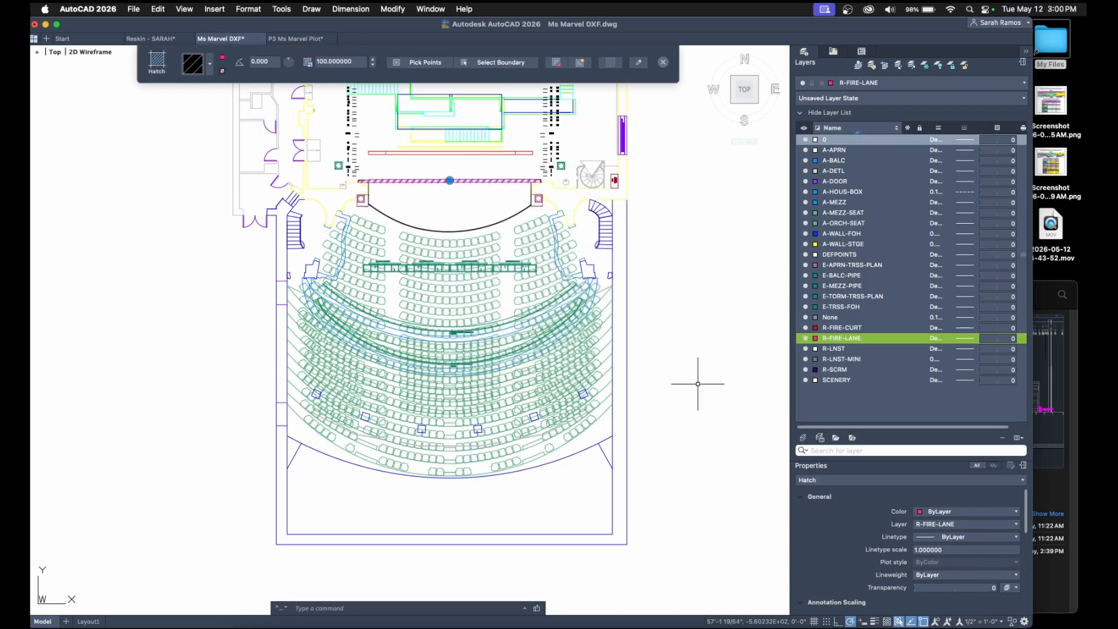
key("Escape")
Use Quick Select to pick every MText object in the entire drawing and delete them.
type("qselect")
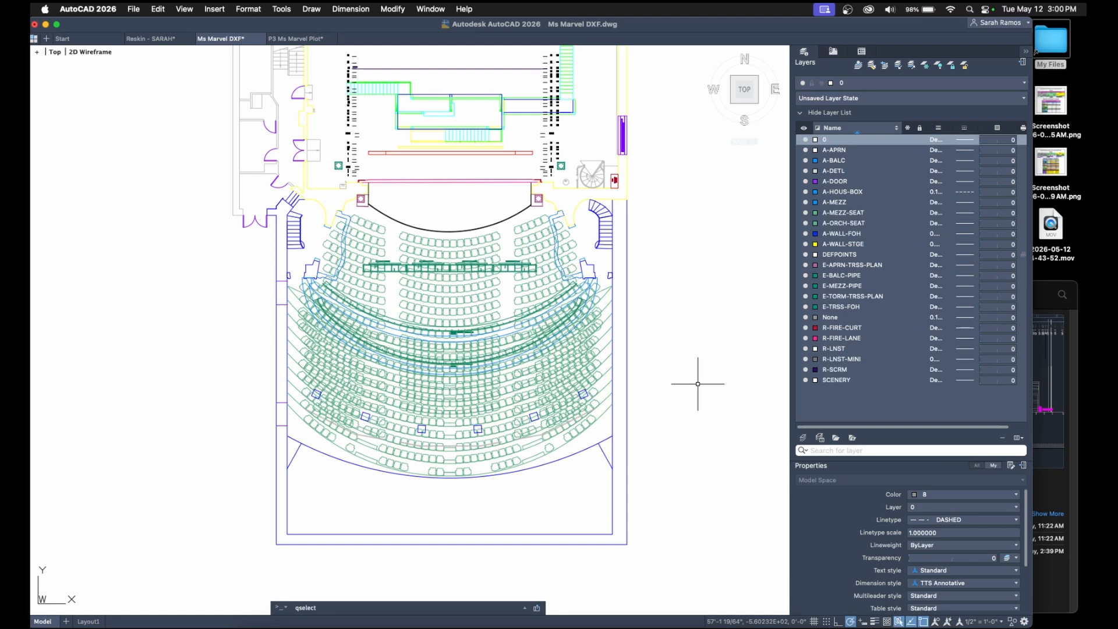
key("Return")
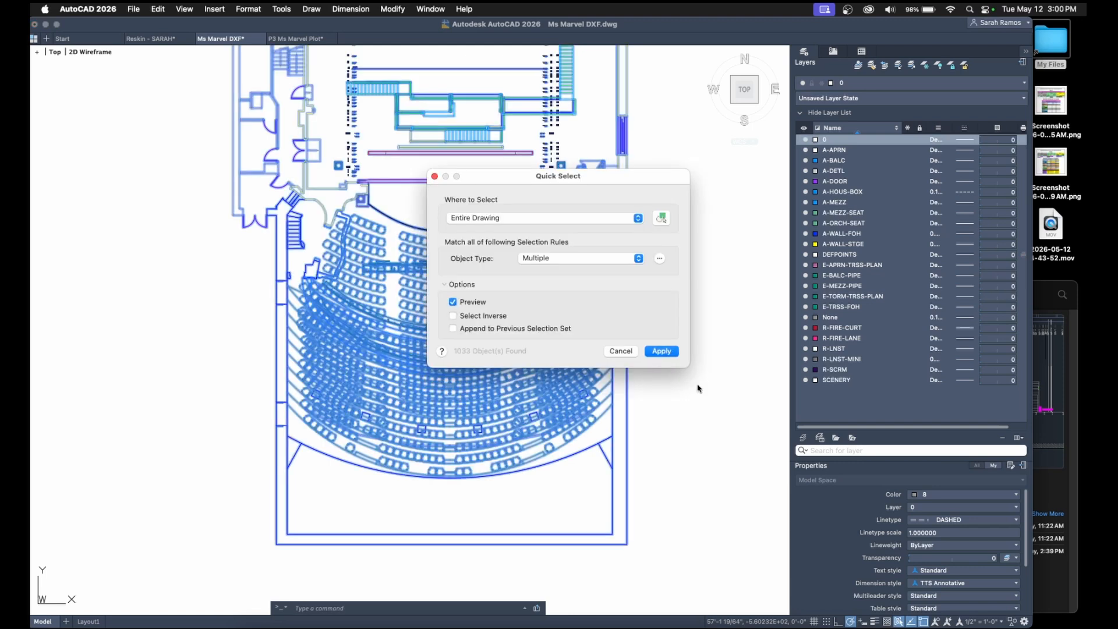
left_click(601, 258)
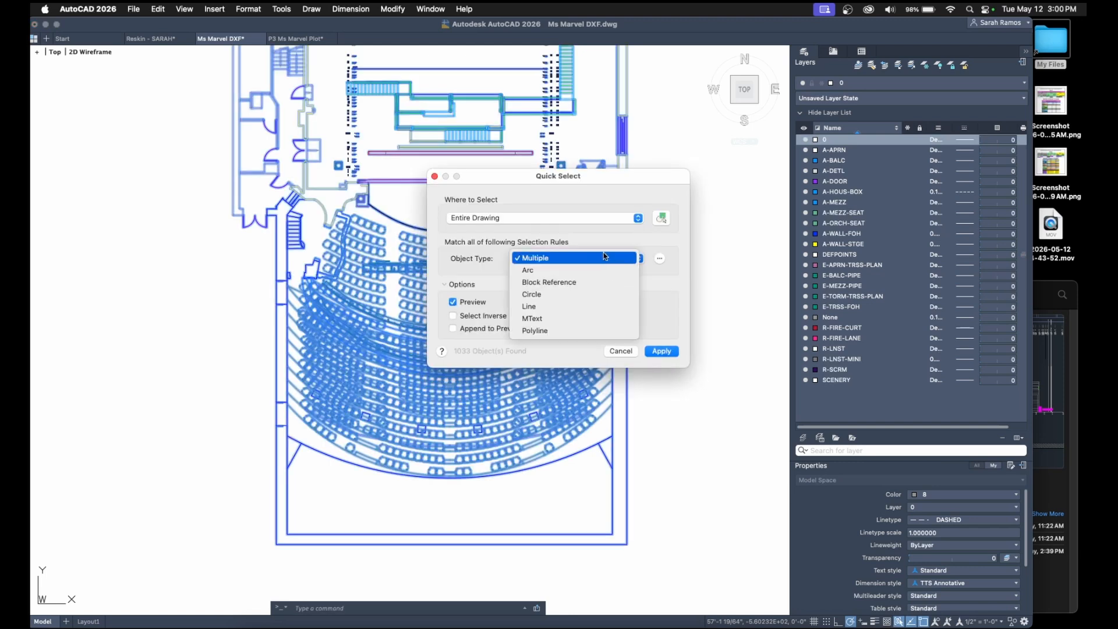
left_click(616, 318)
left_click(662, 350)
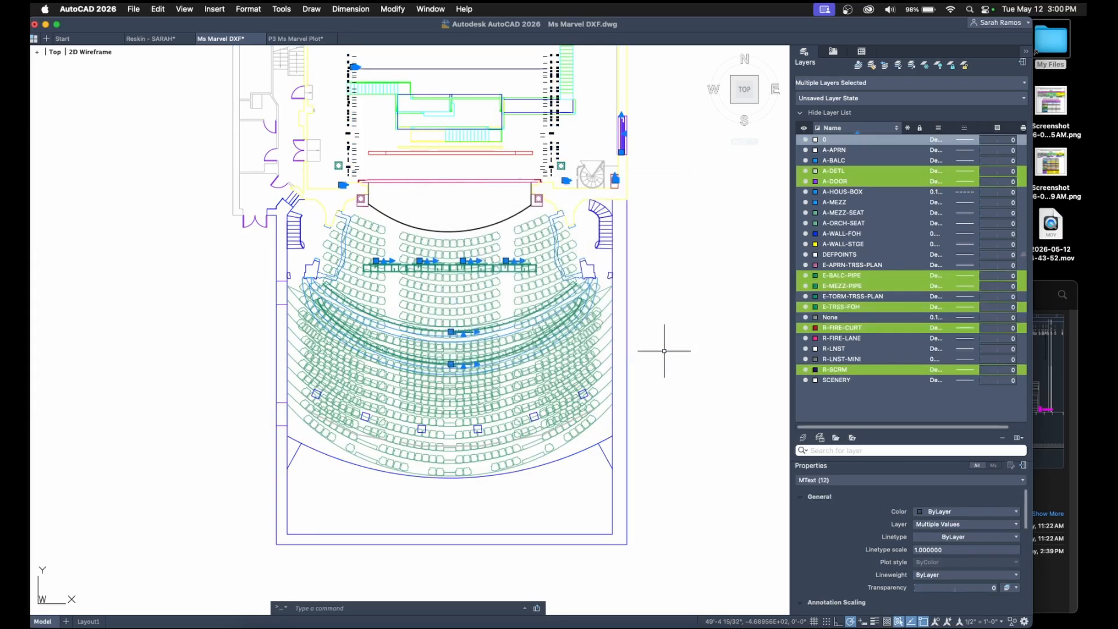
key("Escape")
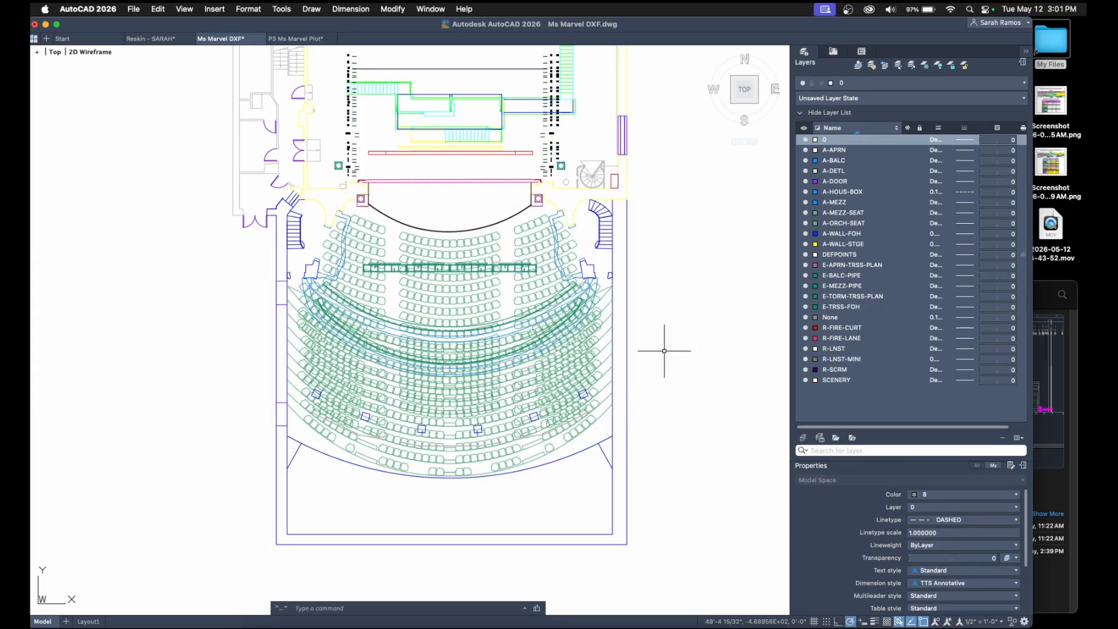
Run Quick Select on the entire drawing again to check for any remaining MText objects.
type("QDIM")
key("BackSpace")
key("BackSpace")
key("BackSpace")
key("BackSpace")
type("qsele")
key("Return")
left_click(624, 261)
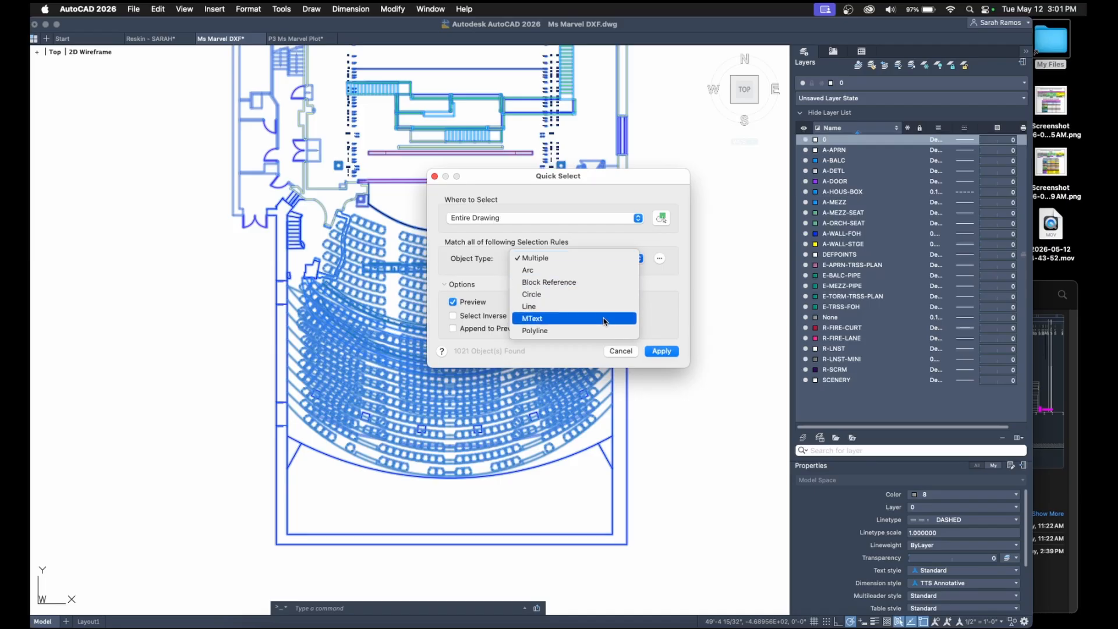
left_click(604, 319)
left_click(662, 350)
key("Return")
key("Escape")
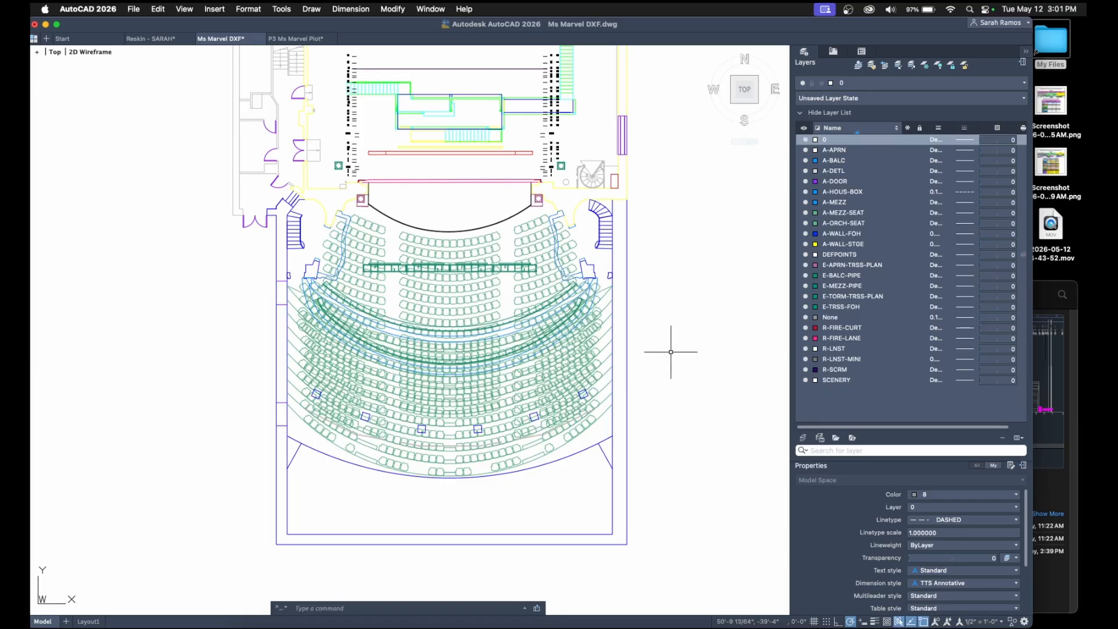
Turn off all layers from A-APRN through SCENERY and turn only A-MEZZ-SEAT back on.
scroll(663, 358, "up", 3)
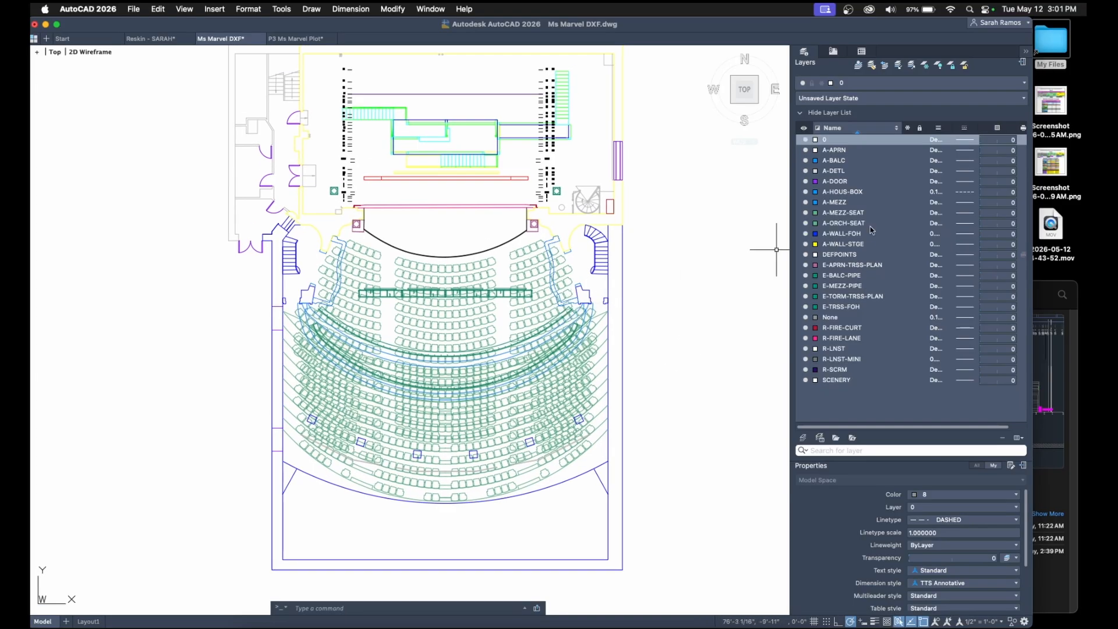
left_click(851, 154)
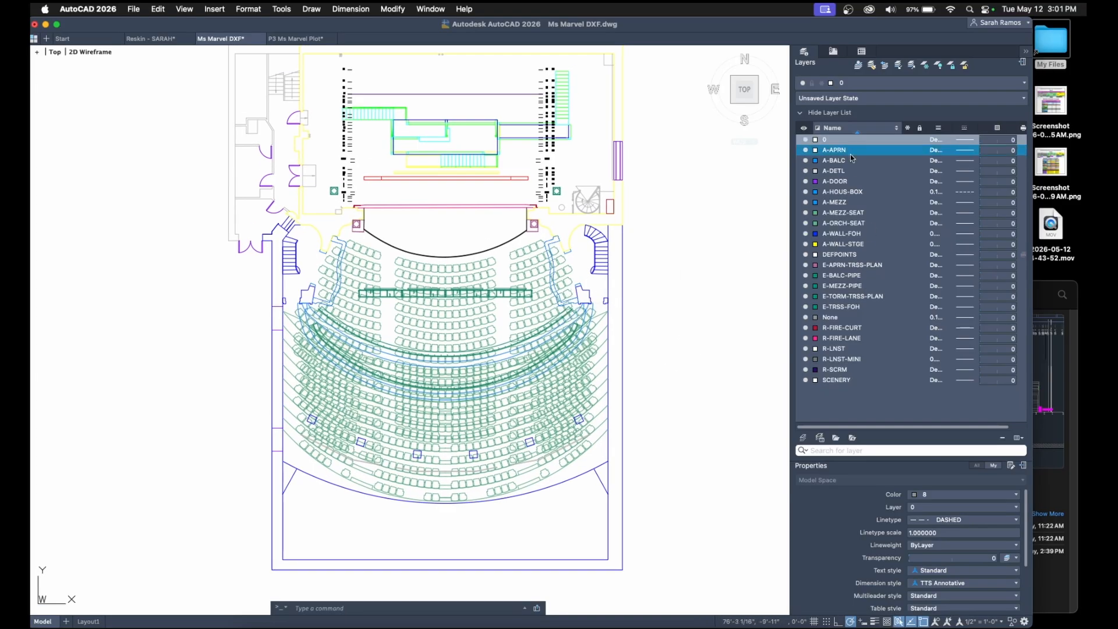
left_click(856, 379, "shift")
left_click(805, 379)
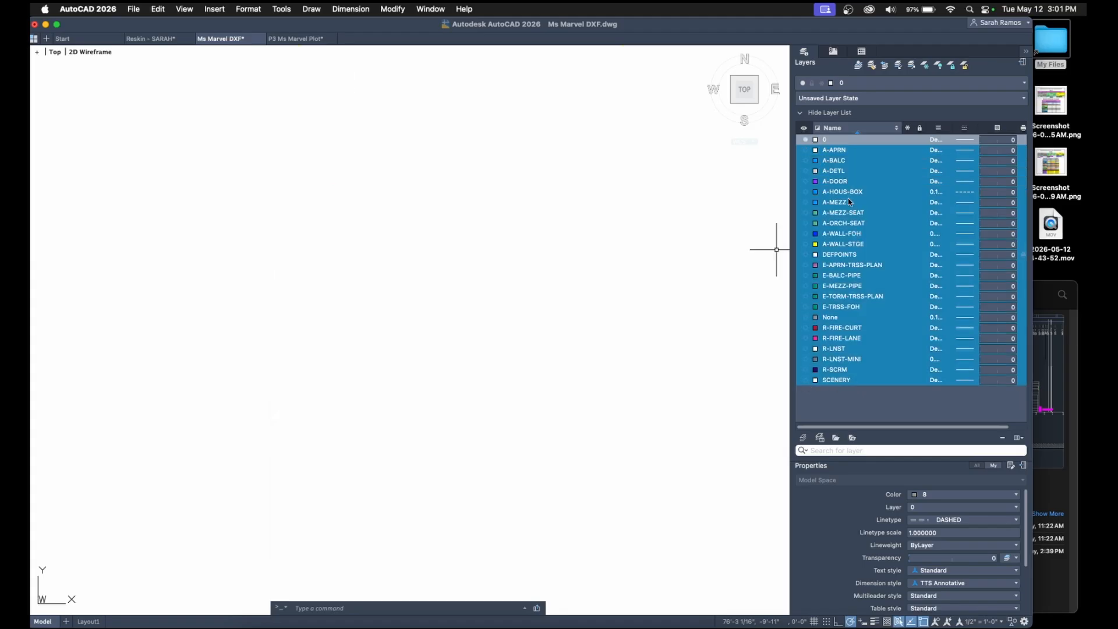
left_click(845, 213)
left_click(804, 212)
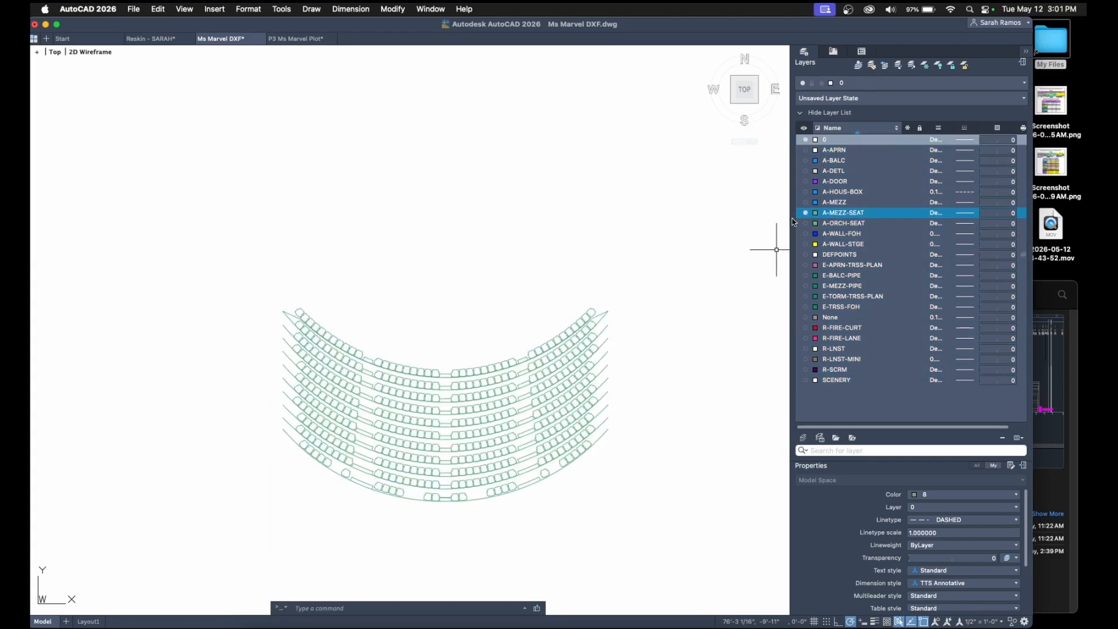
Explode all the mezzanine seats and assign the resulting objects to the A-MEZZ-SEAT layer.
left_click_drag(704, 539, 225, 242)
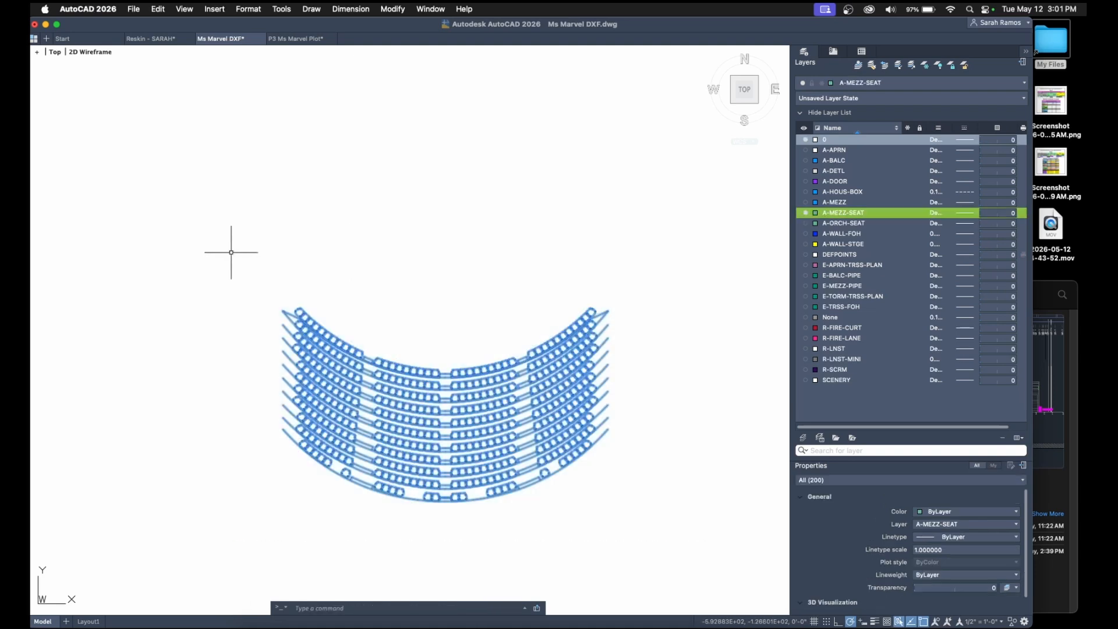
key("Escape")
left_click_drag(671, 518, 224, 234)
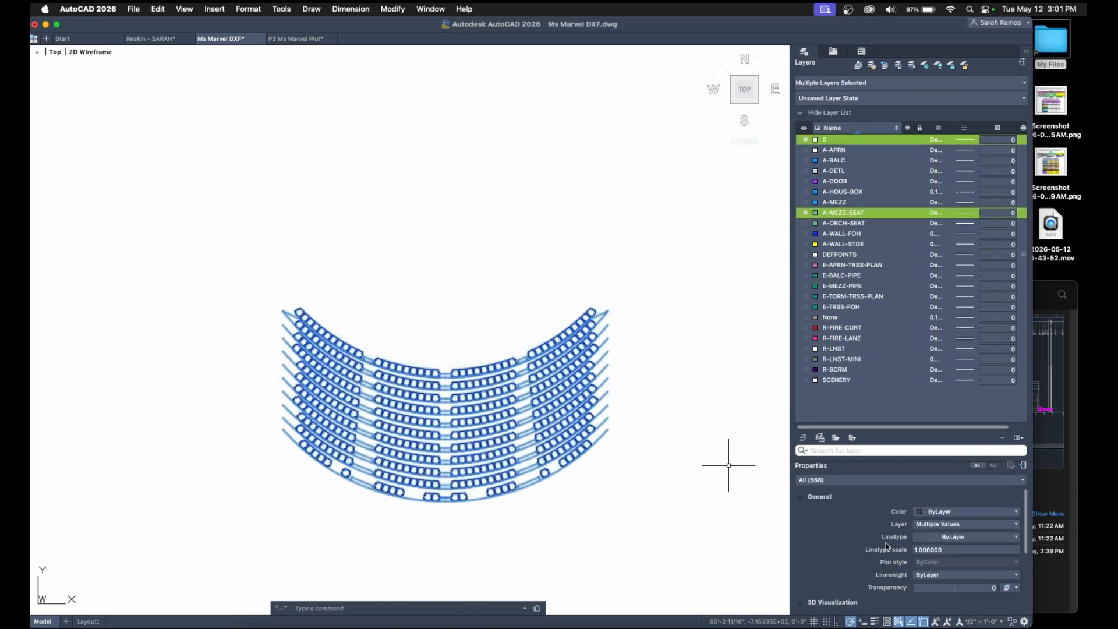
left_click(955, 527)
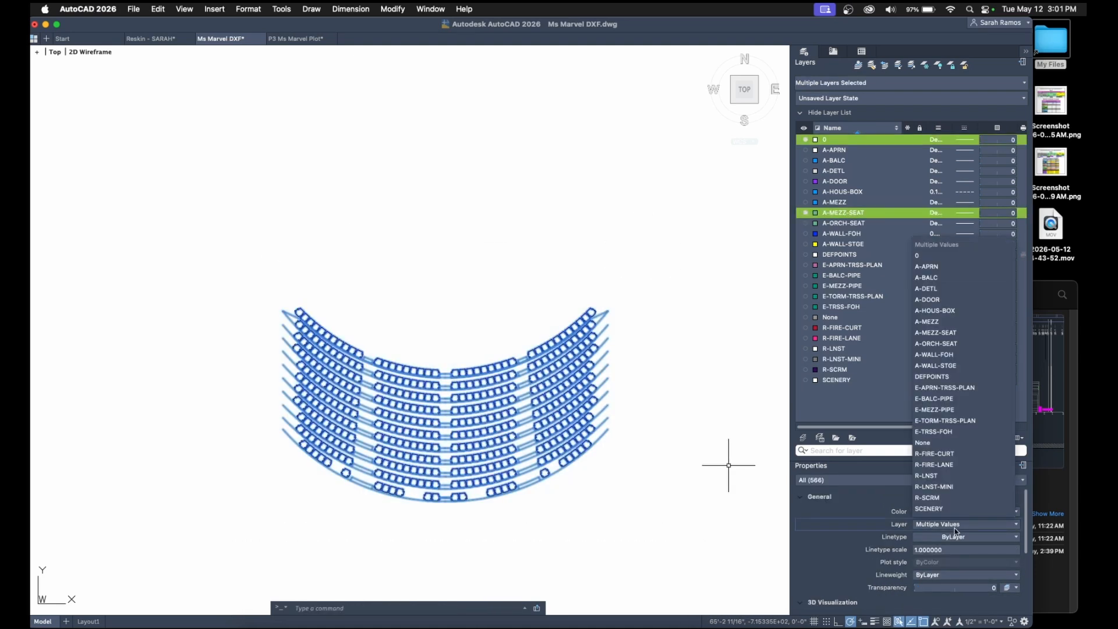
left_click(990, 333)
key("Escape")
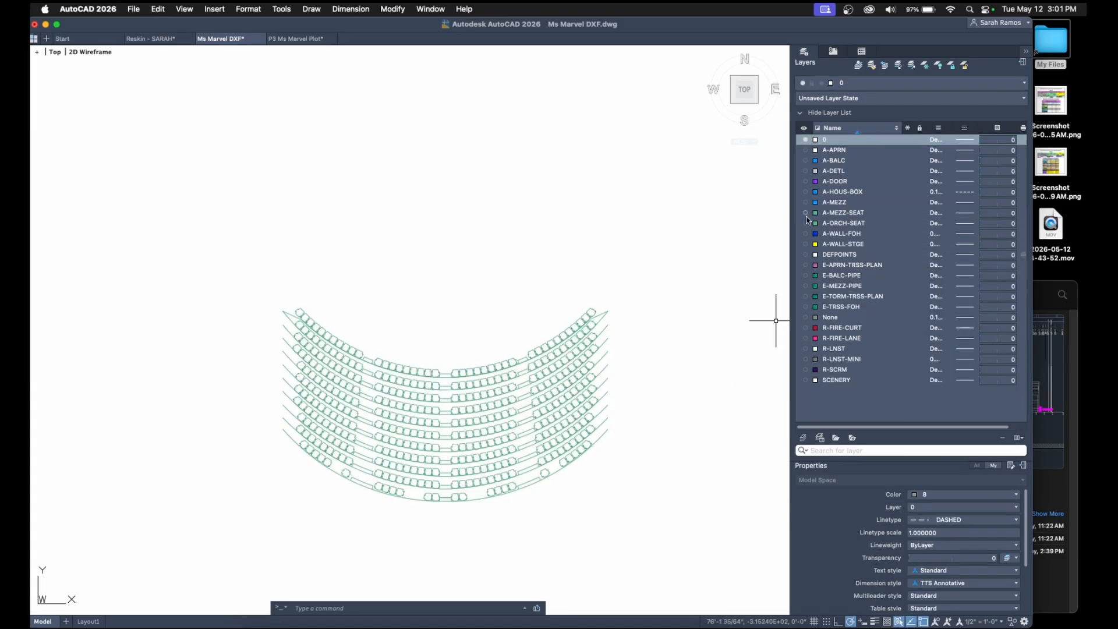
Lock and hide the A-MEZZ-SEAT layer and turn on the A-ORCH-SEAT layer.
left_click(920, 213)
left_click(806, 213)
left_click(805, 224)
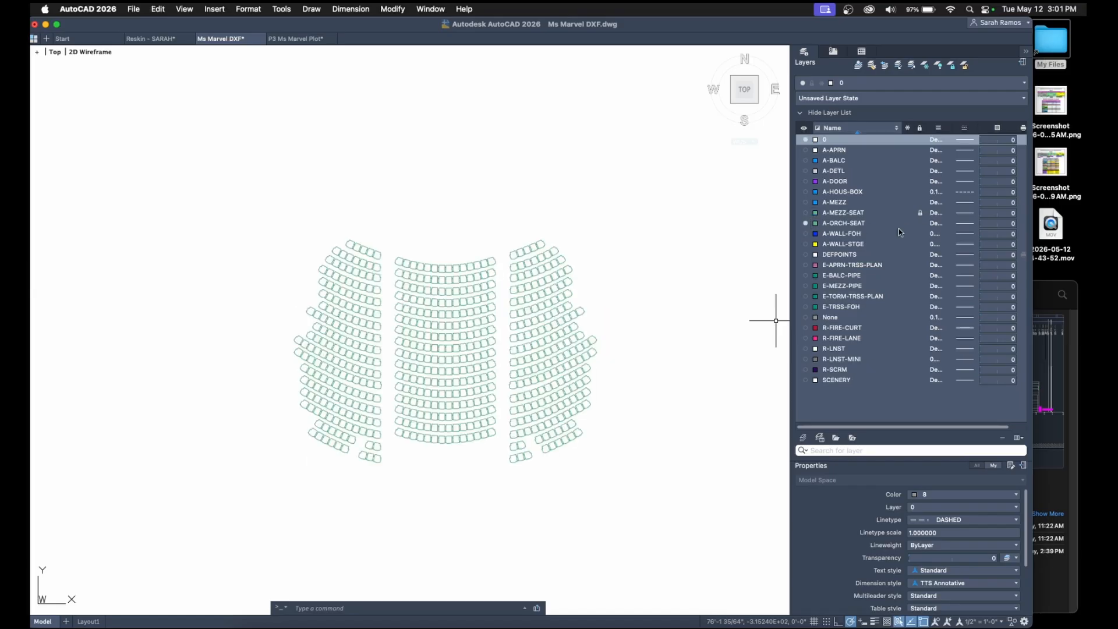
Explode all the orchestra seats and assign the resulting objects to the A-ORCH-SEAT layer.
left_click(855, 226)
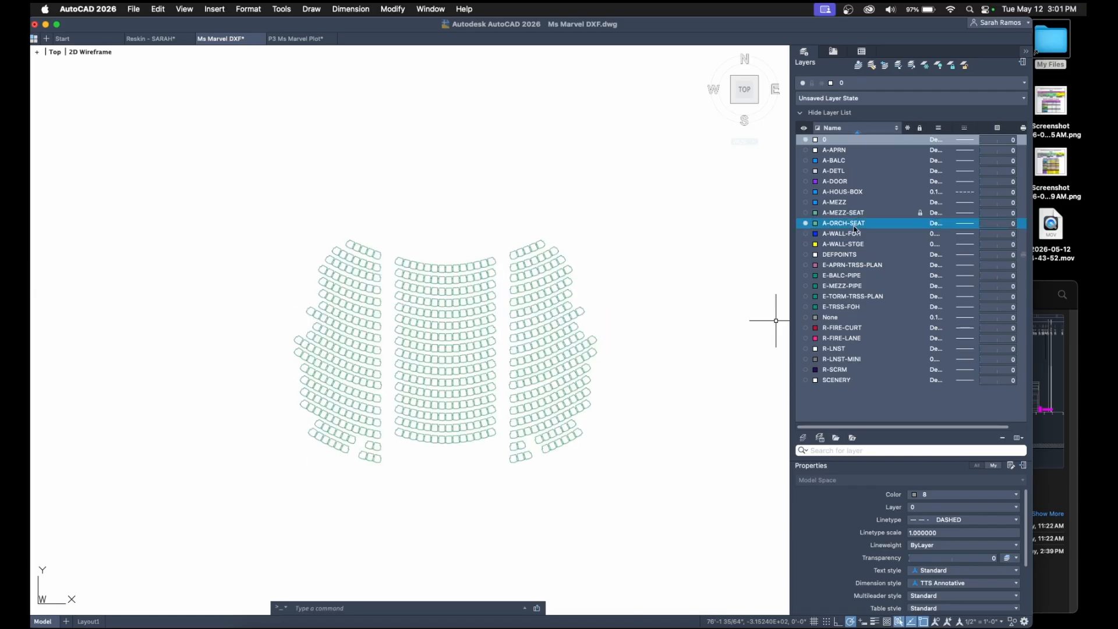
left_click(920, 223)
left_click(651, 498)
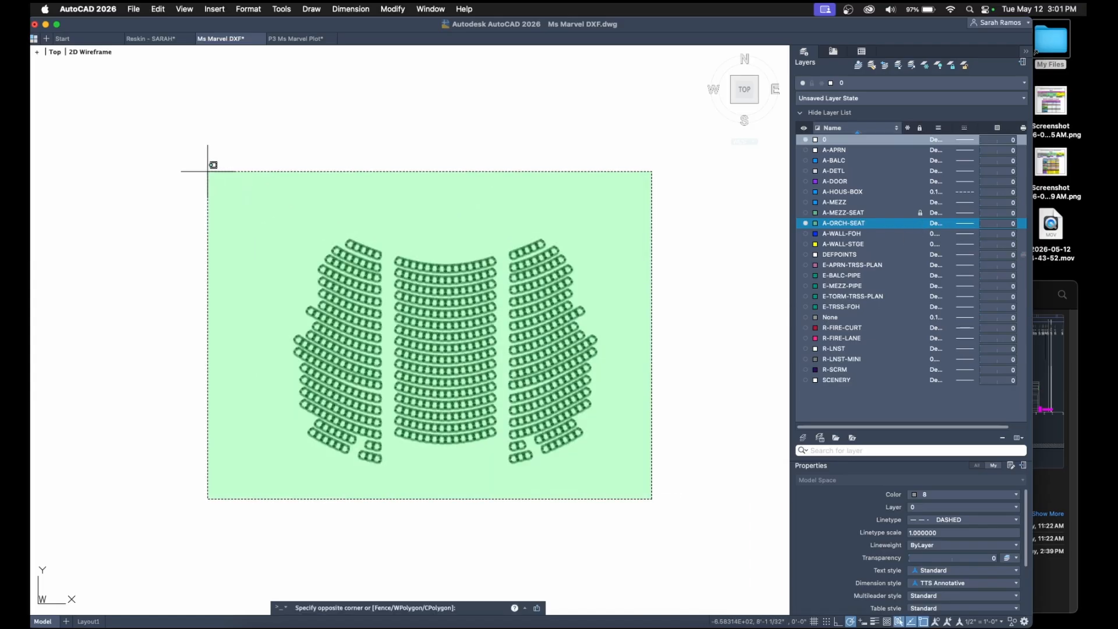
left_click(208, 172)
key("Escape")
left_click(657, 518)
left_click(280, 198)
left_click(980, 528)
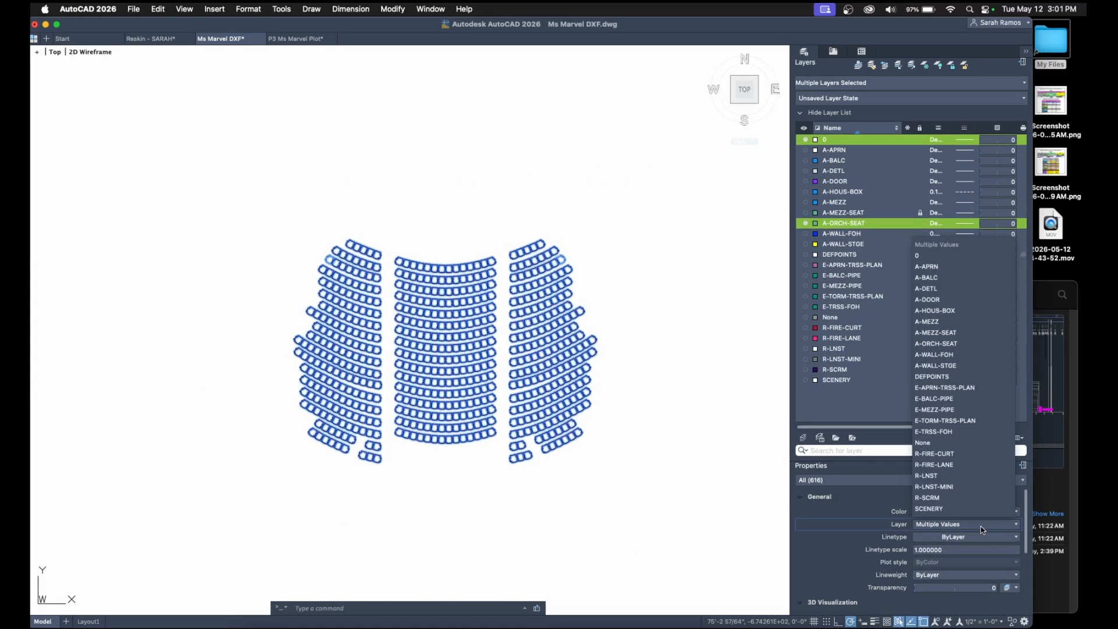
left_click(960, 344)
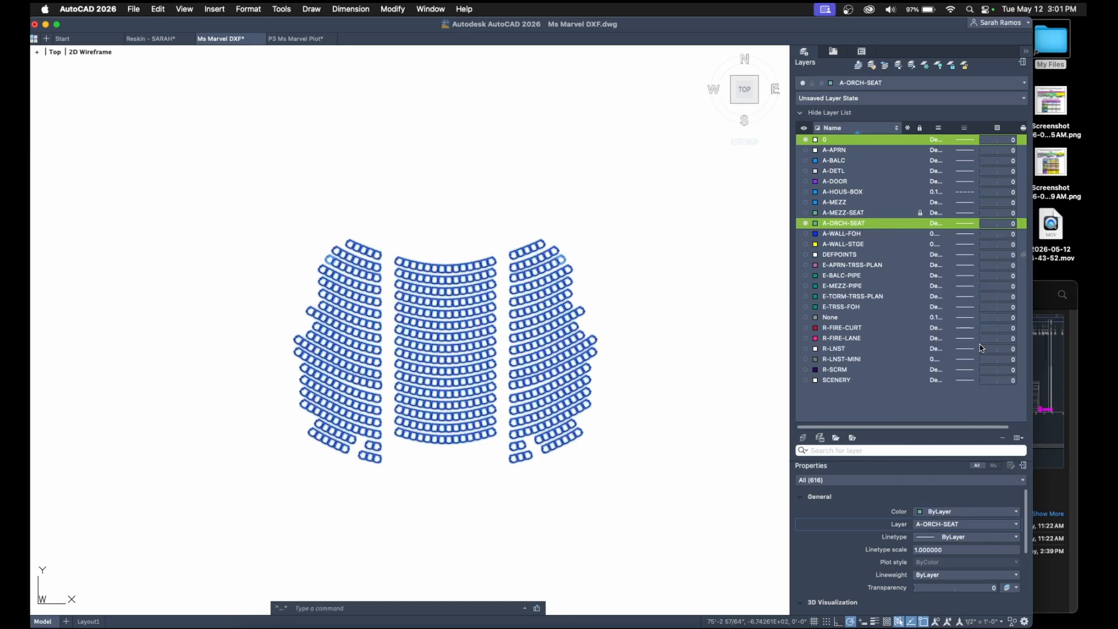
Hide the A-ORCH-SEAT layer, and turn on and unlock all layers from 0 through SCENERY together.
left_click(807, 224)
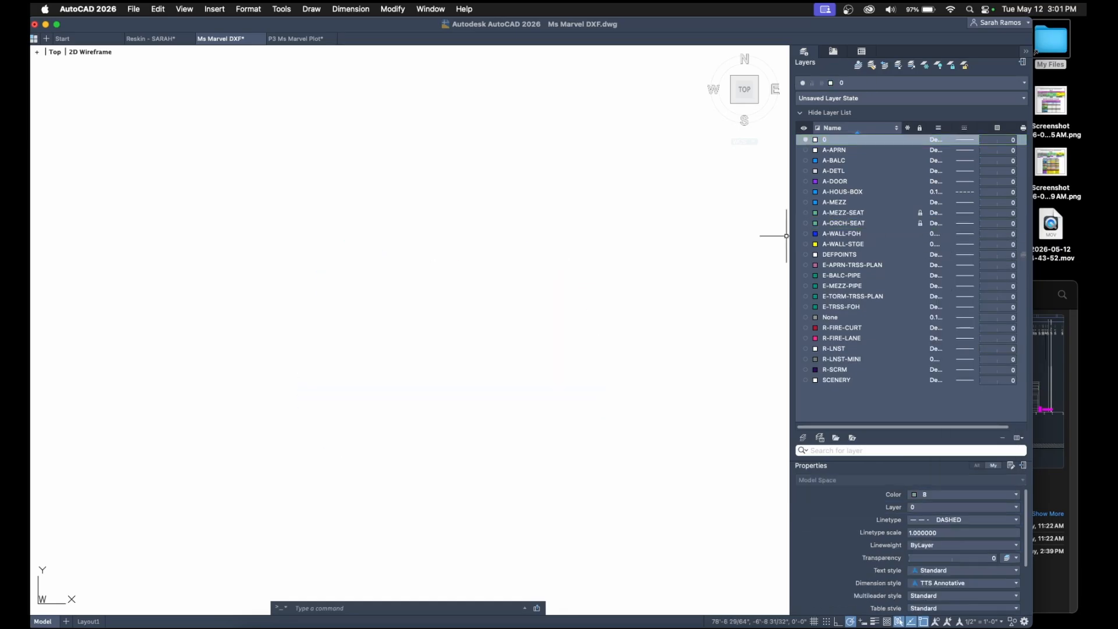
left_click(847, 142)
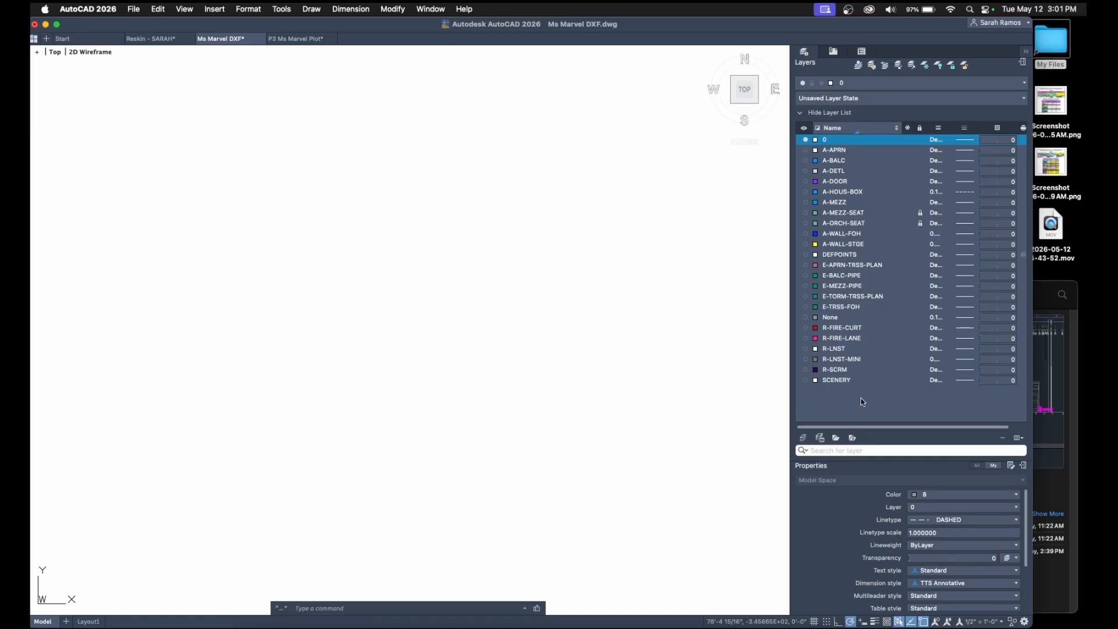
left_click(847, 380, "shift")
left_click(807, 213)
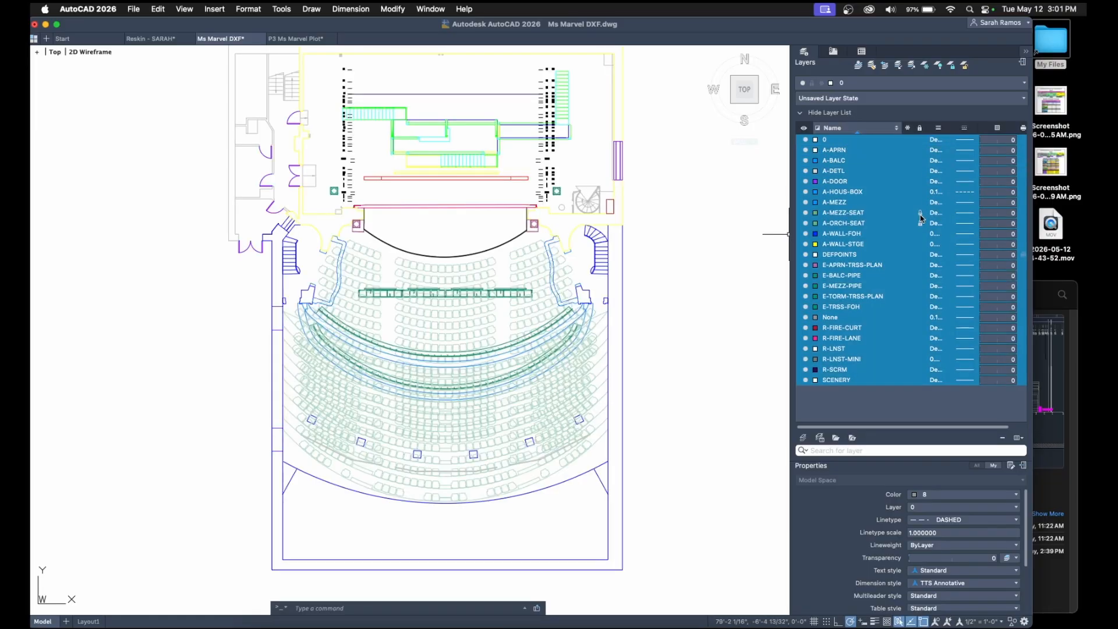
left_click(921, 222)
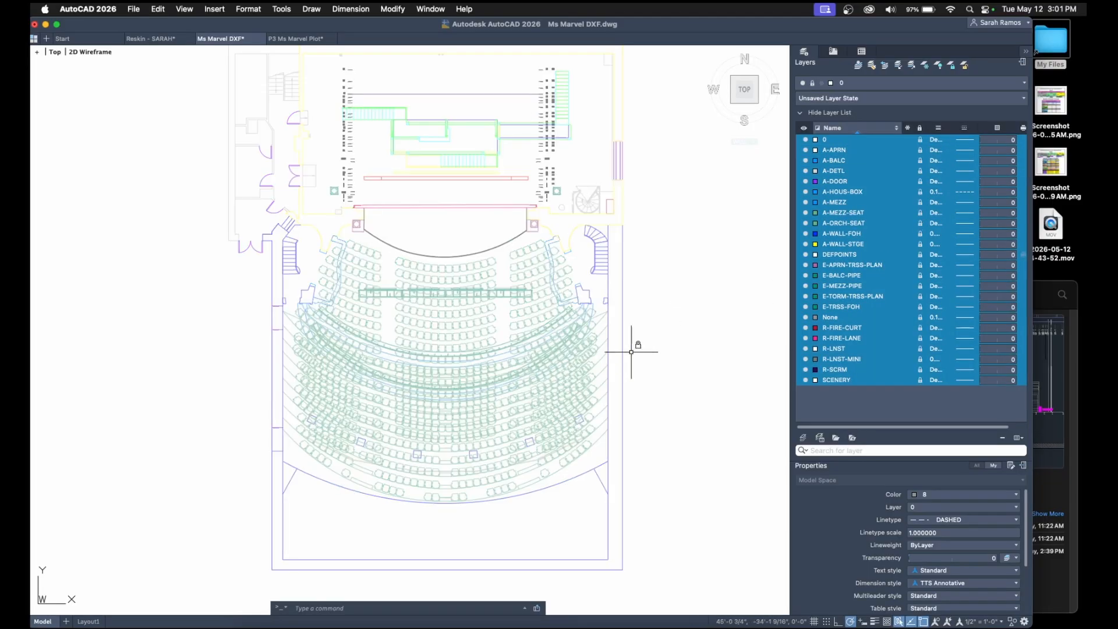
left_click(920, 234)
Select all block references in the entire drawing with Quick Select and try to explode them together.
type("q")
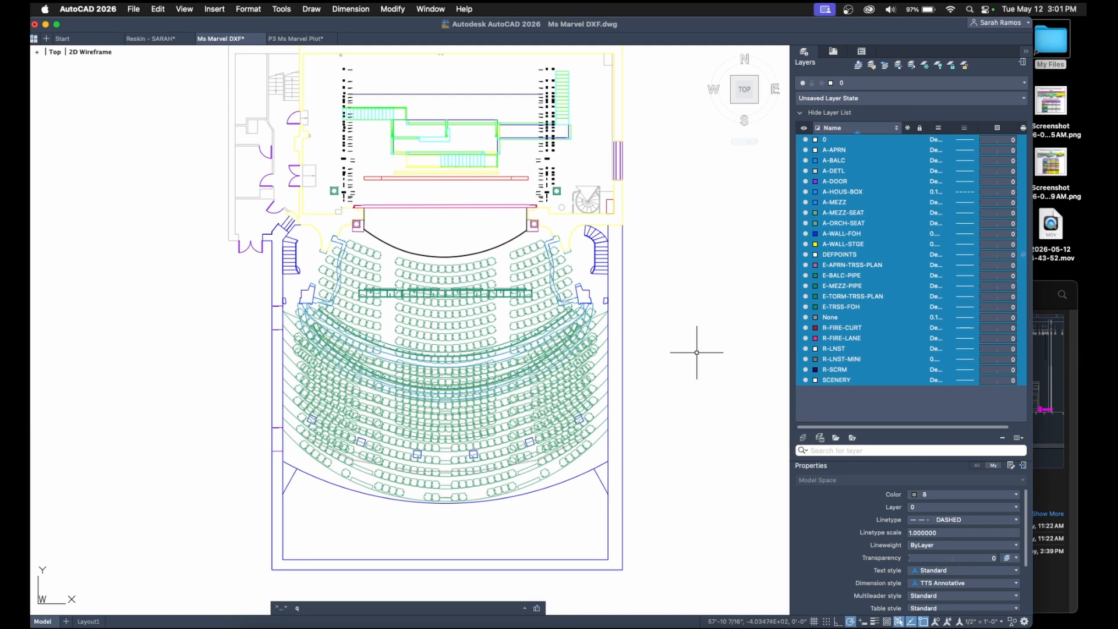
type("select")
key("Return")
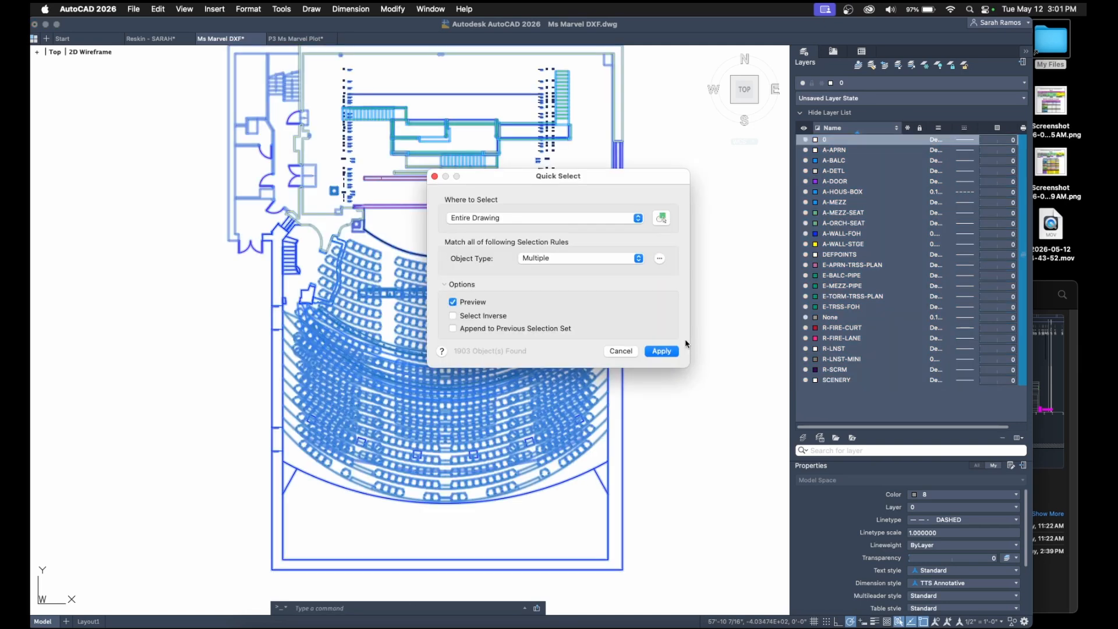
left_click(627, 262)
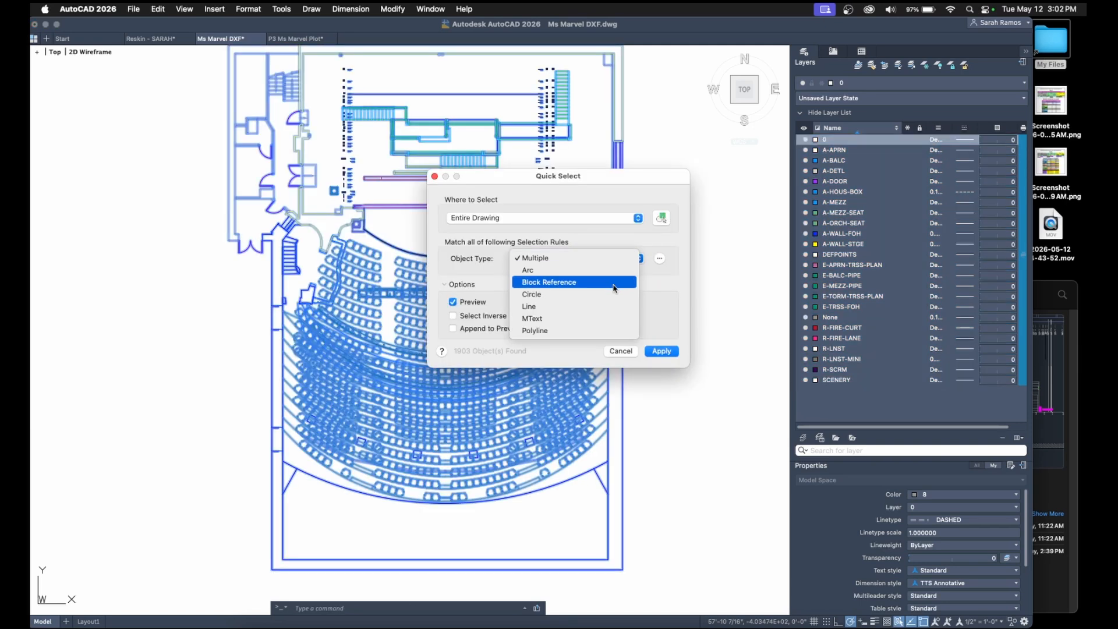
left_click(614, 283)
left_click(661, 351)
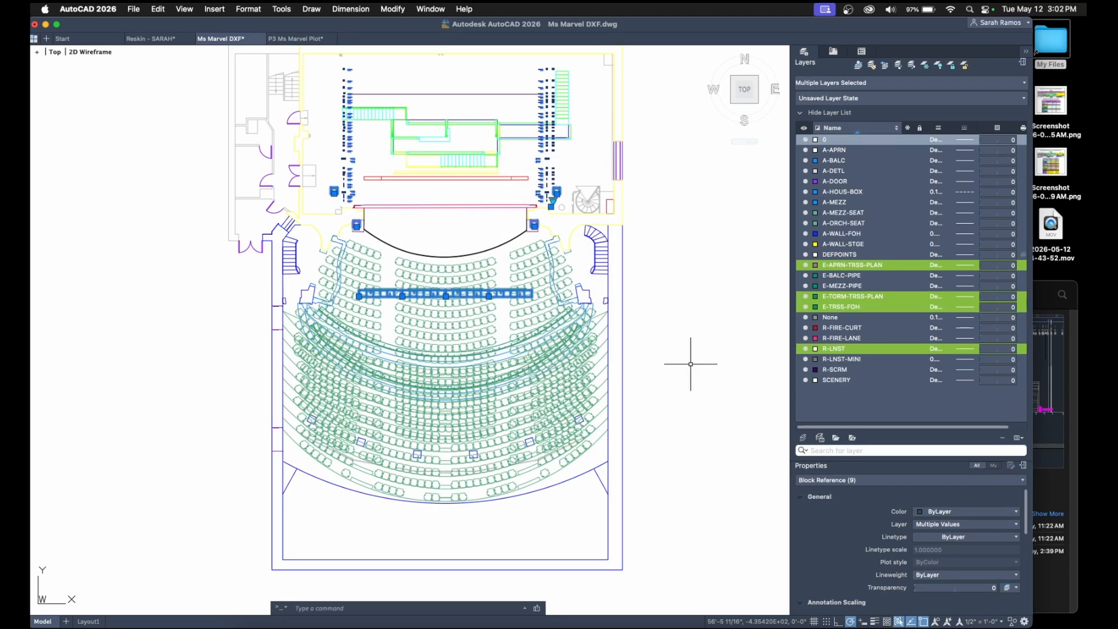
key("Escape")
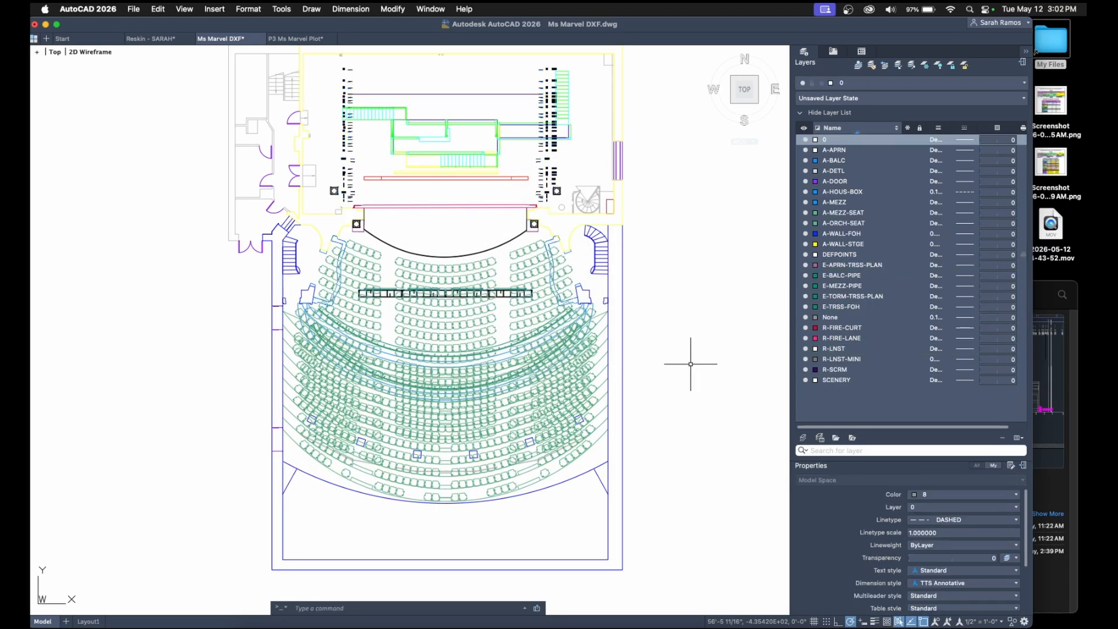
scroll(513, 291, "up", 8)
left_click(465, 308)
key("Escape")
scroll(478, 359, "down", 10)
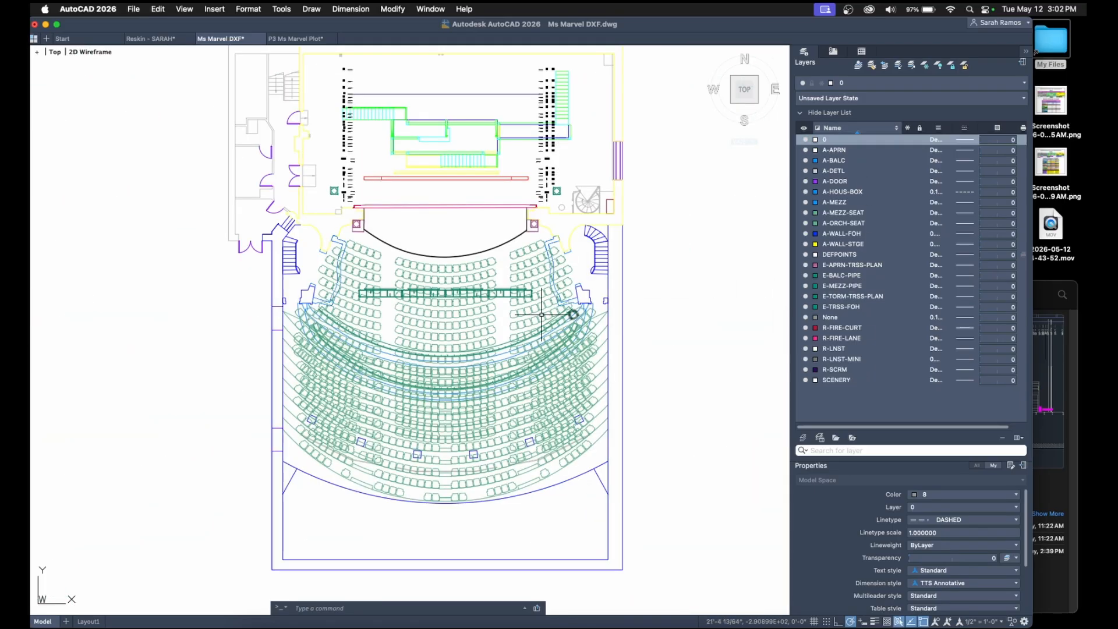
Turn off every layer, including current layer 0, and turn on only the E-TRSS-FOH layer.
left_click(507, 294)
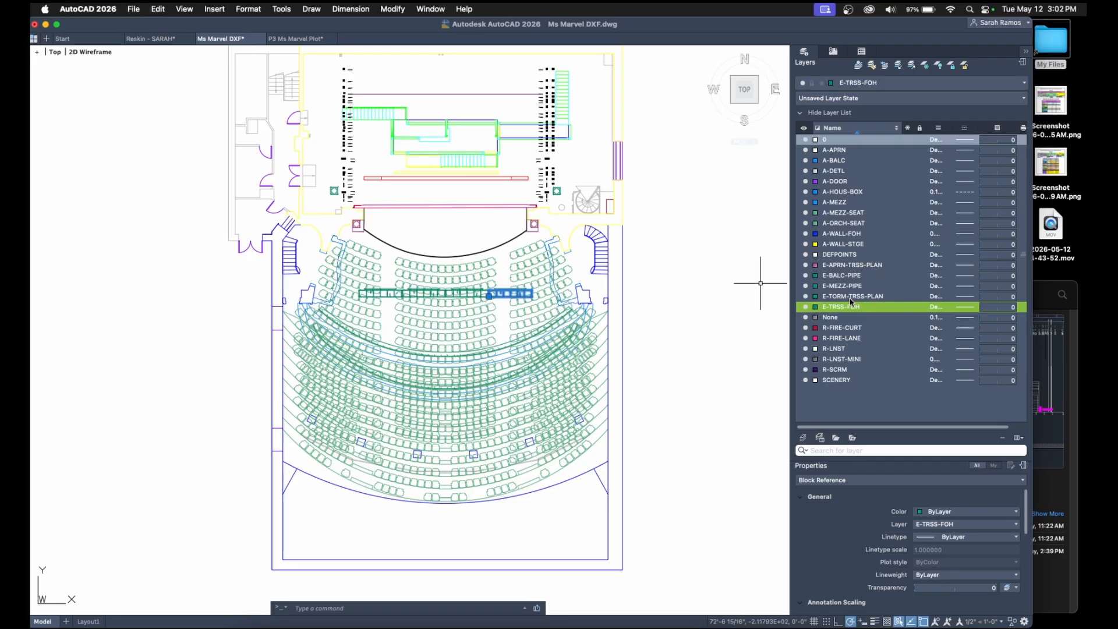
left_click(850, 370)
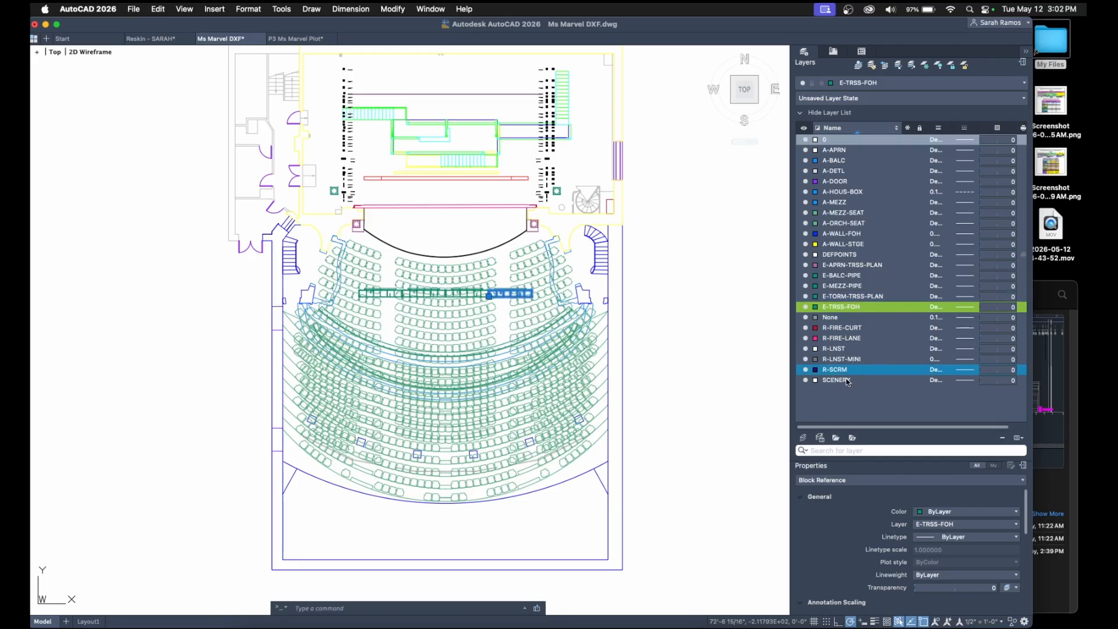
left_click(848, 380)
left_click(849, 142, "shift")
left_click(805, 139)
left_click(650, 241)
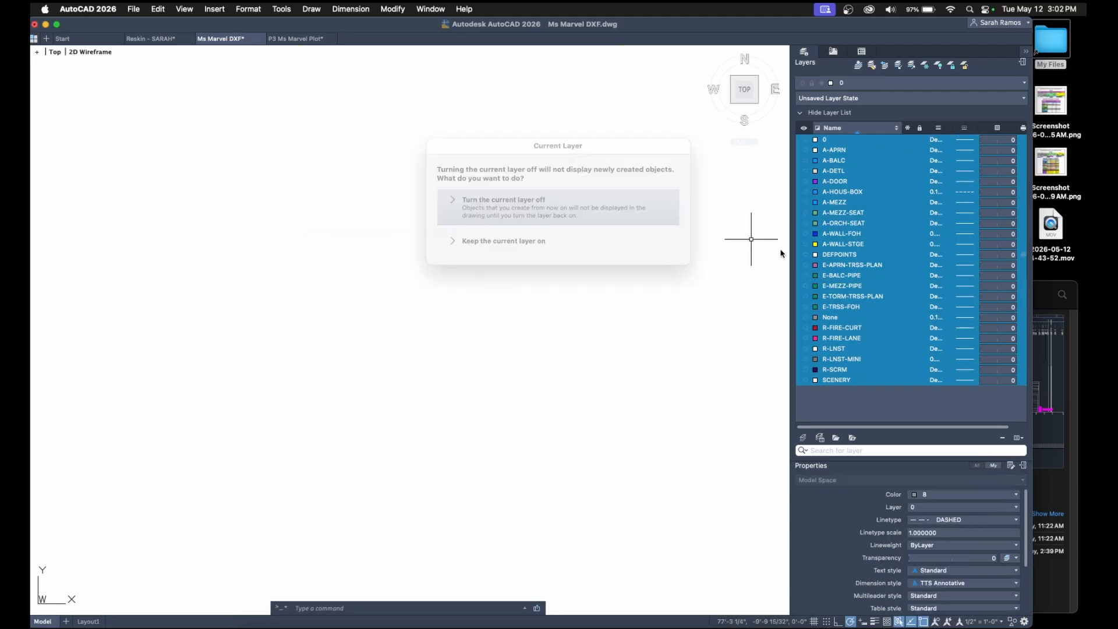
left_click(849, 297)
left_click(851, 308)
left_click(805, 307)
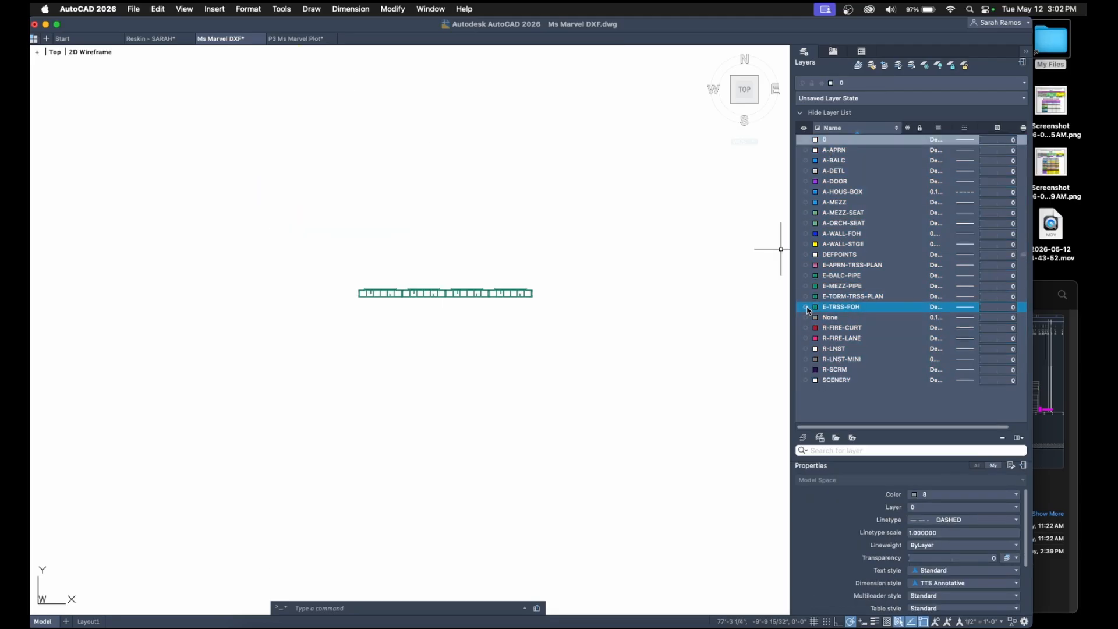
Explode the front-of-house truss blocks, turn on layer 0, and assign all the resulting objects to the E-TRSS-FOH layer.
left_click(521, 293)
left_click(283, 248)
key("Escape")
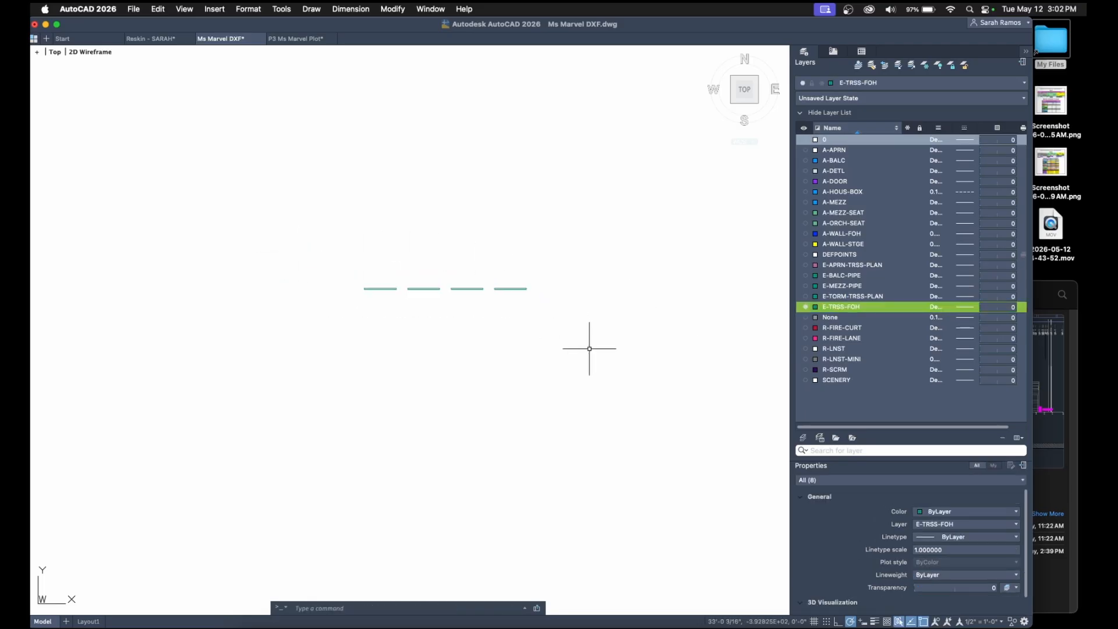
left_click(587, 348)
key("Escape")
left_click(564, 340)
left_click(281, 249)
left_click(955, 524)
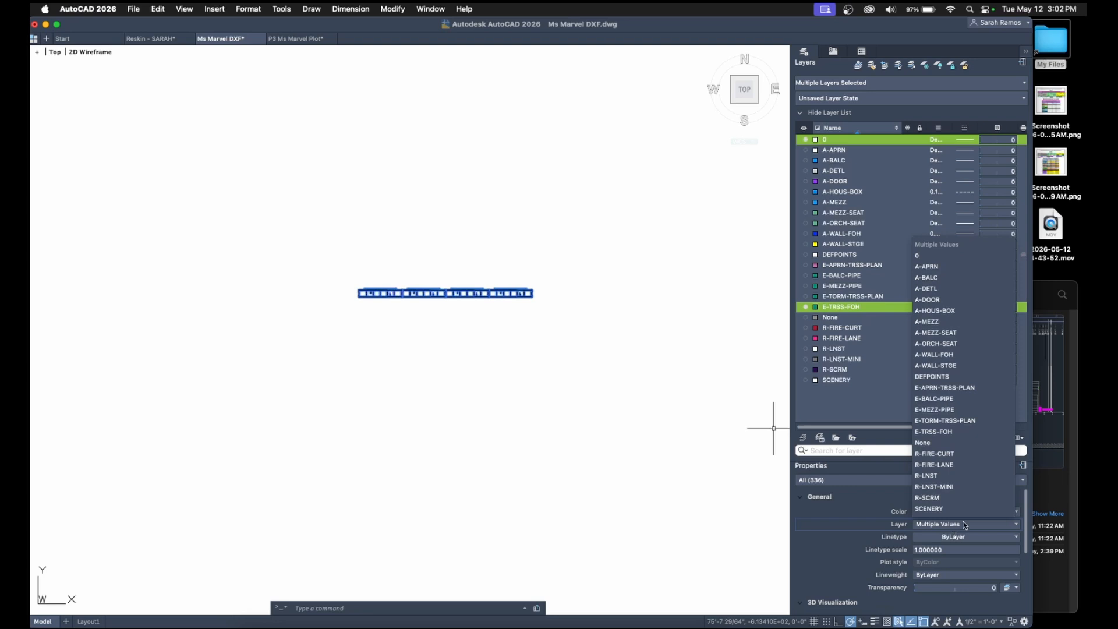
left_click(979, 437)
key("Escape")
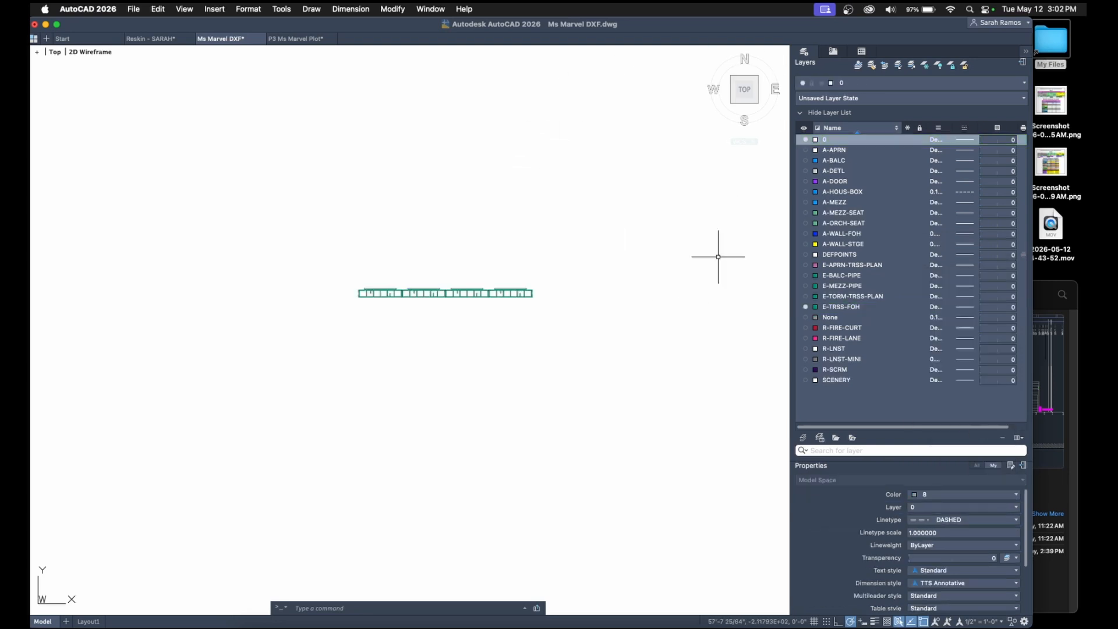
Turn on all layers from A-APRN through SCENERY together.
left_click(856, 382)
left_click(839, 150, "shift")
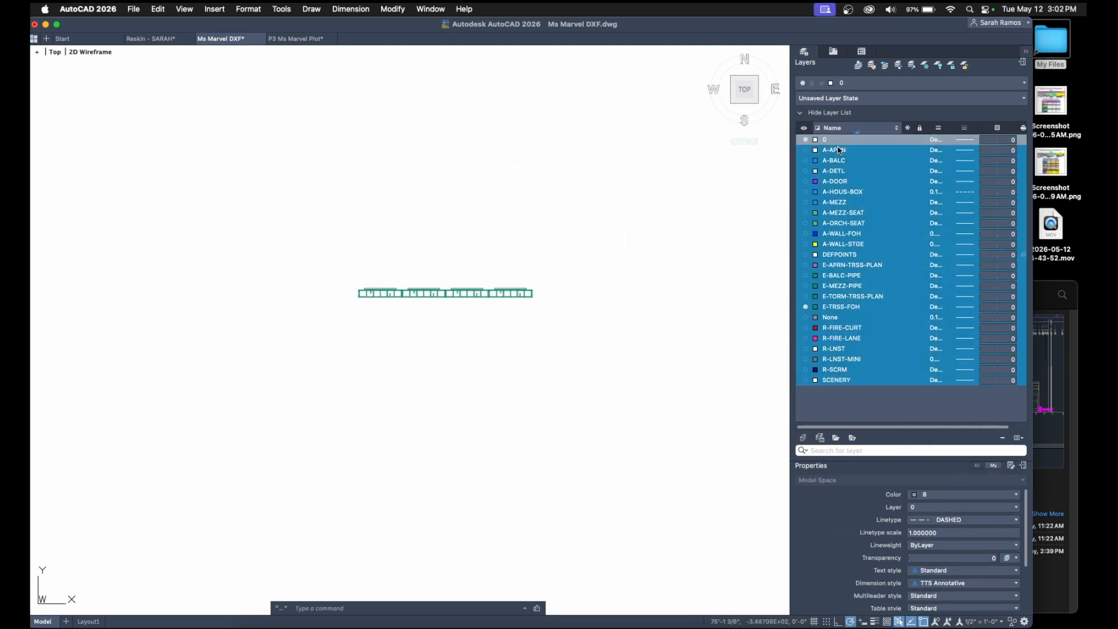
left_click(805, 150)
scroll(593, 396, "down", 2)
middle_click_drag(594, 397, 580, 391)
Select everything in the drawing and explode it.
key("super+a")
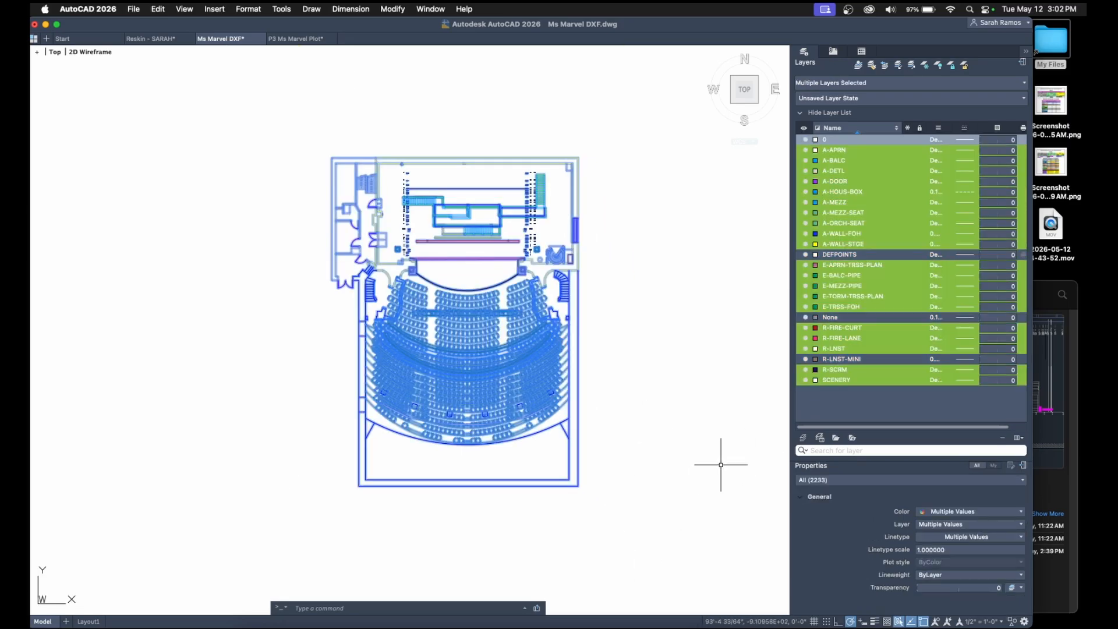
key("Escape")
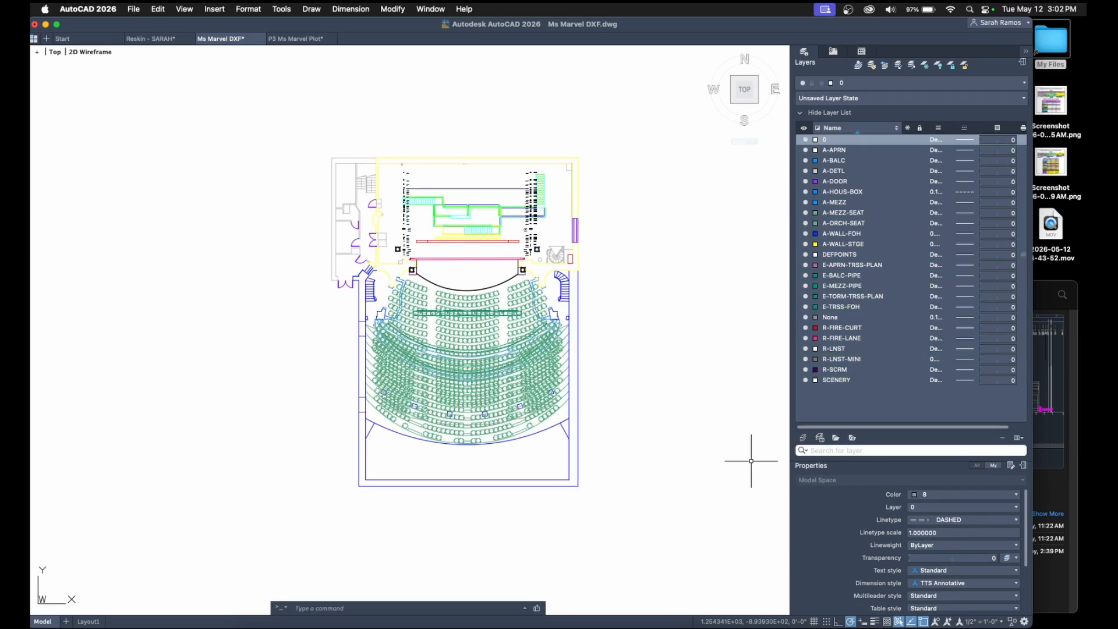
scroll(553, 233, "up", 5)
scroll(545, 326, "down", 6)
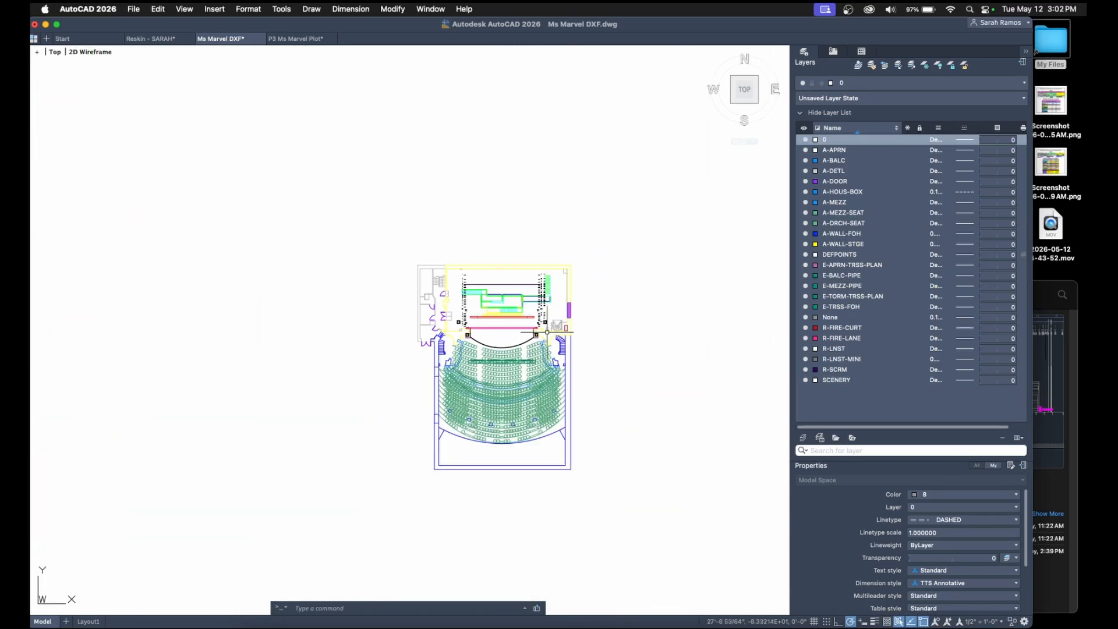
scroll(546, 327, "up", 4)
Select all MText objects in the entire drawing with Quick Select and delete them.
type("qsele")
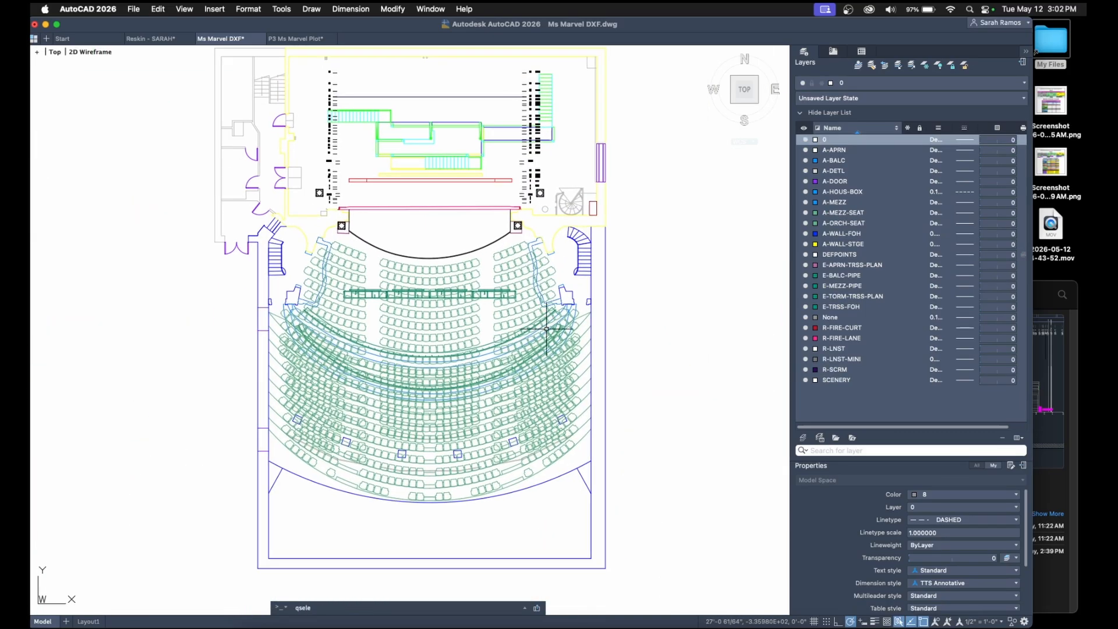
type("ct")
key("Return")
left_click(568, 265)
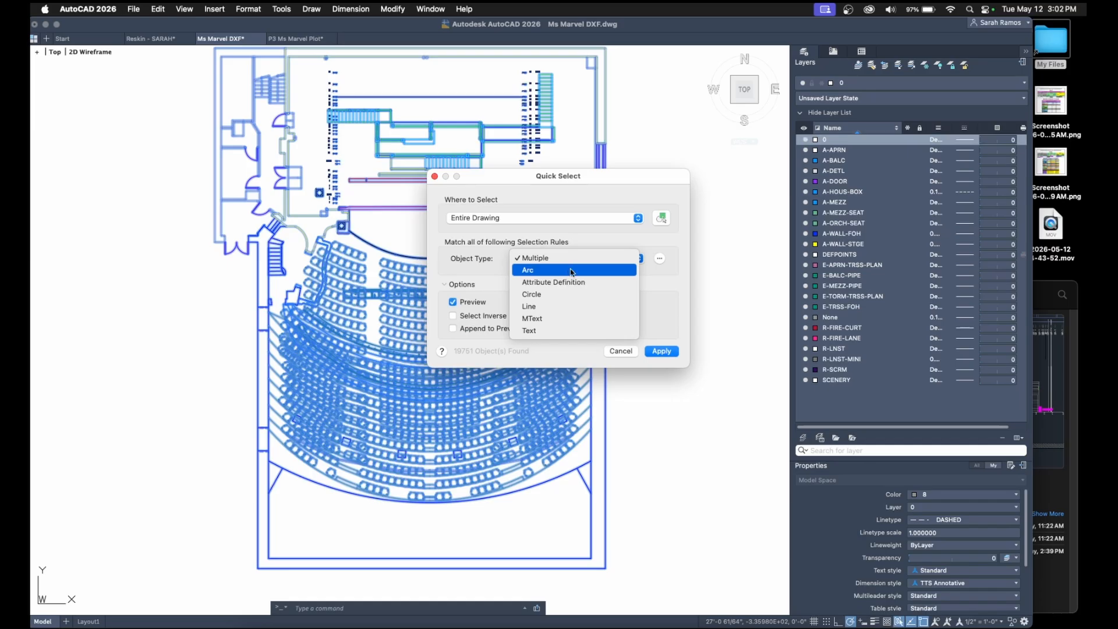
left_click(568, 320)
left_click(661, 351)
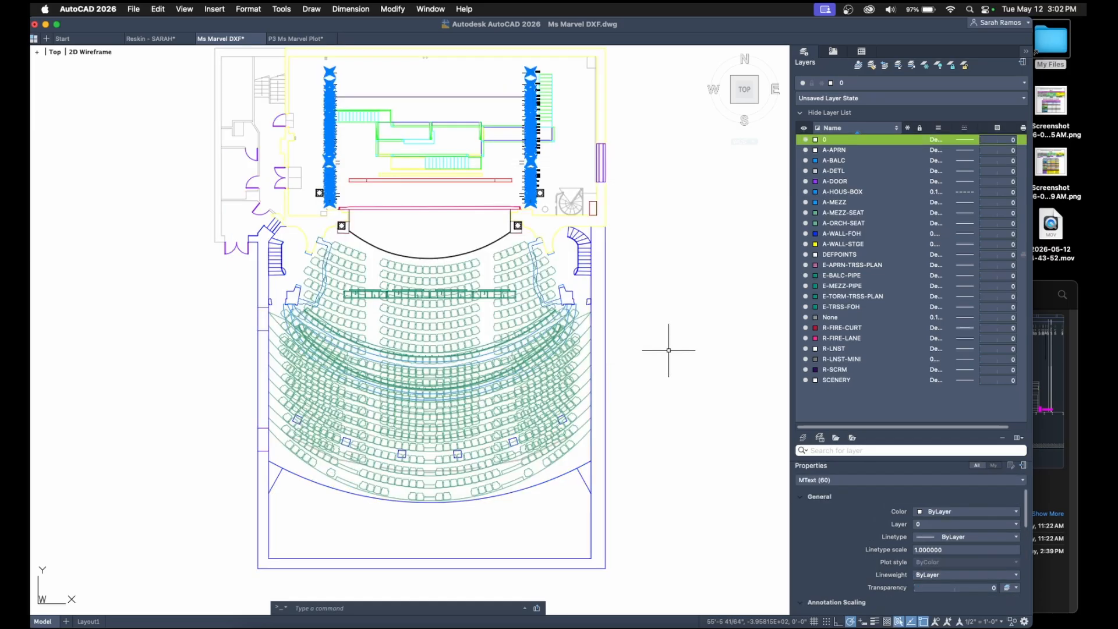
Select all Text objects in the entire drawing with Quick Select and delete them.
type("qselect")
key("Return")
left_click(610, 259)
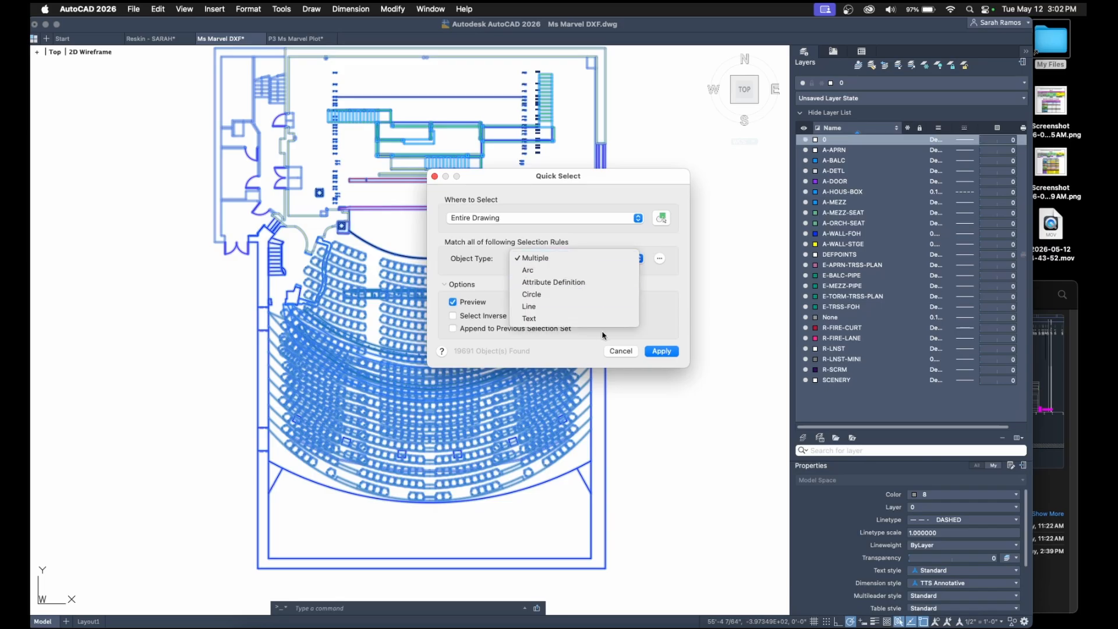
left_click(567, 321)
left_click(661, 351)
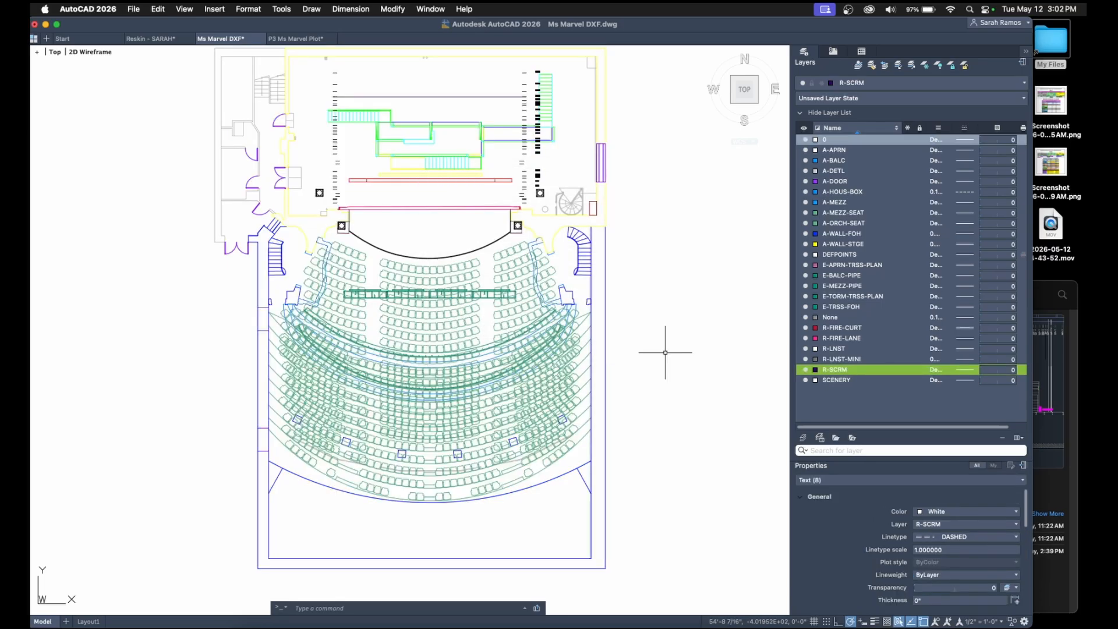
key("Escape")
key("super+a")
key("Escape")
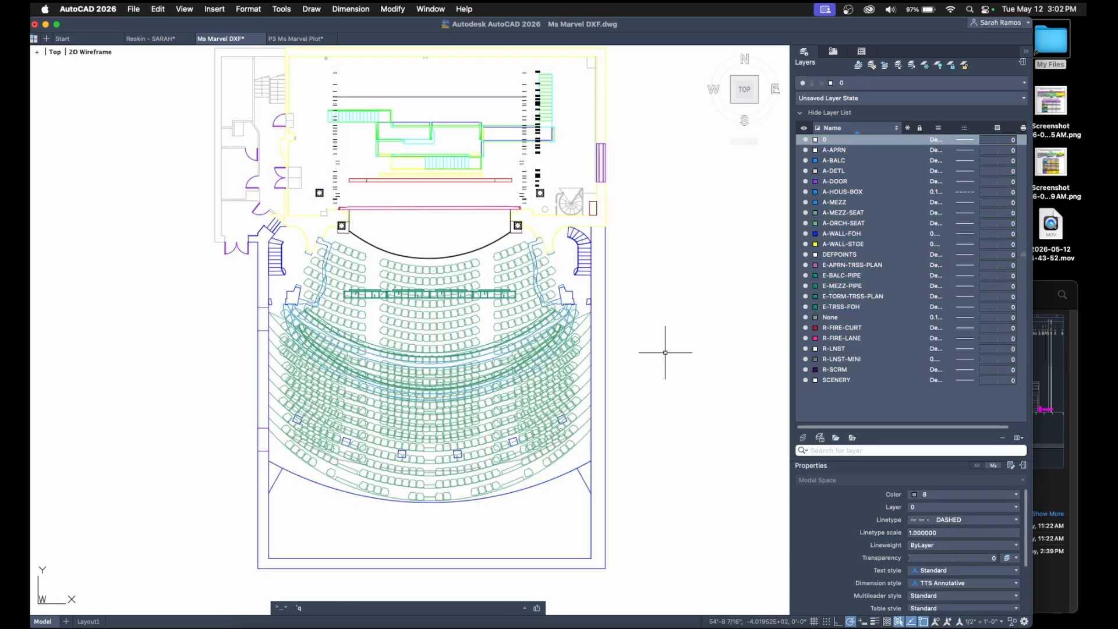
Select all Attribute Definition objects in the entire drawing with Quick Select and delete them.
type("qselect")
key("Return")
left_click(584, 263)
left_click(589, 280)
left_click(661, 351)
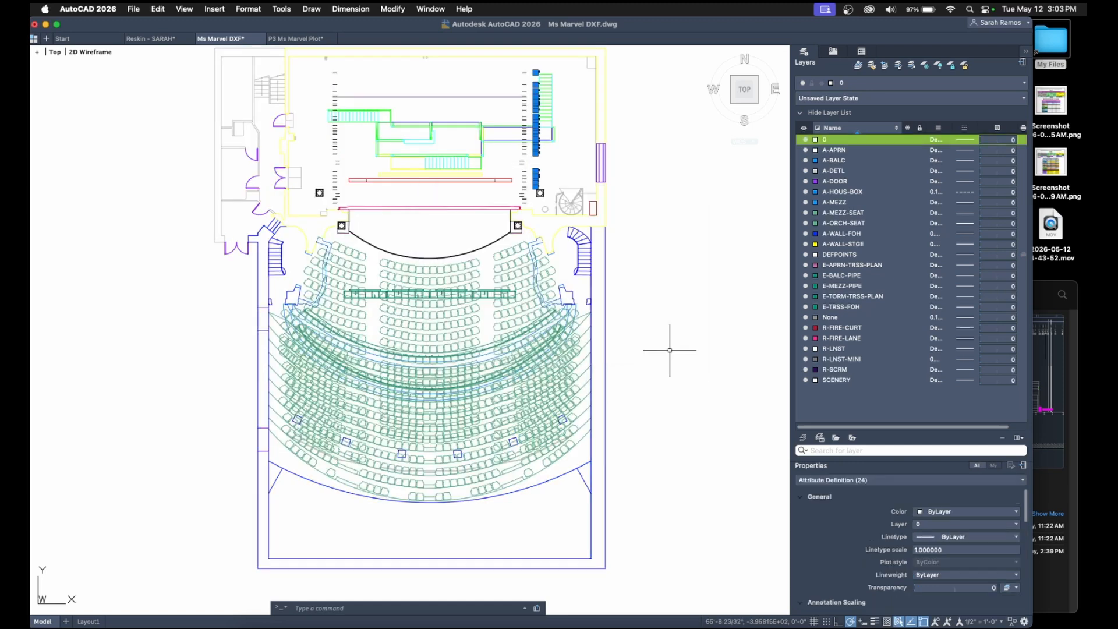
key("Escape")
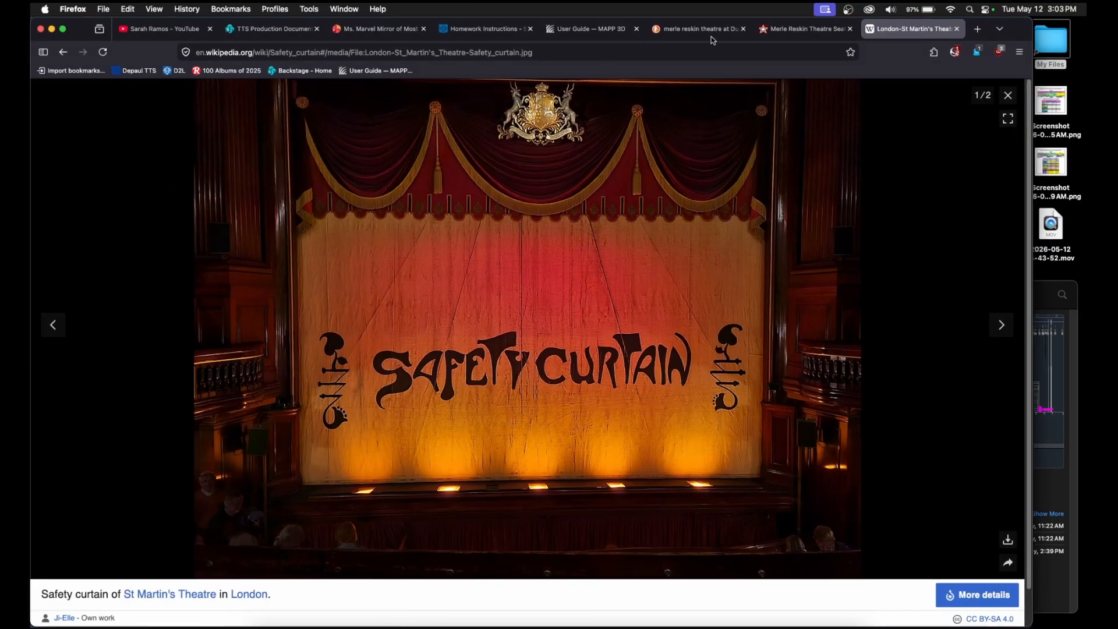
Check the MAPP 3D User Guide in Firefox for DXF object types that cannot be imported, and return to AutoCAD.
left_click(585, 29)
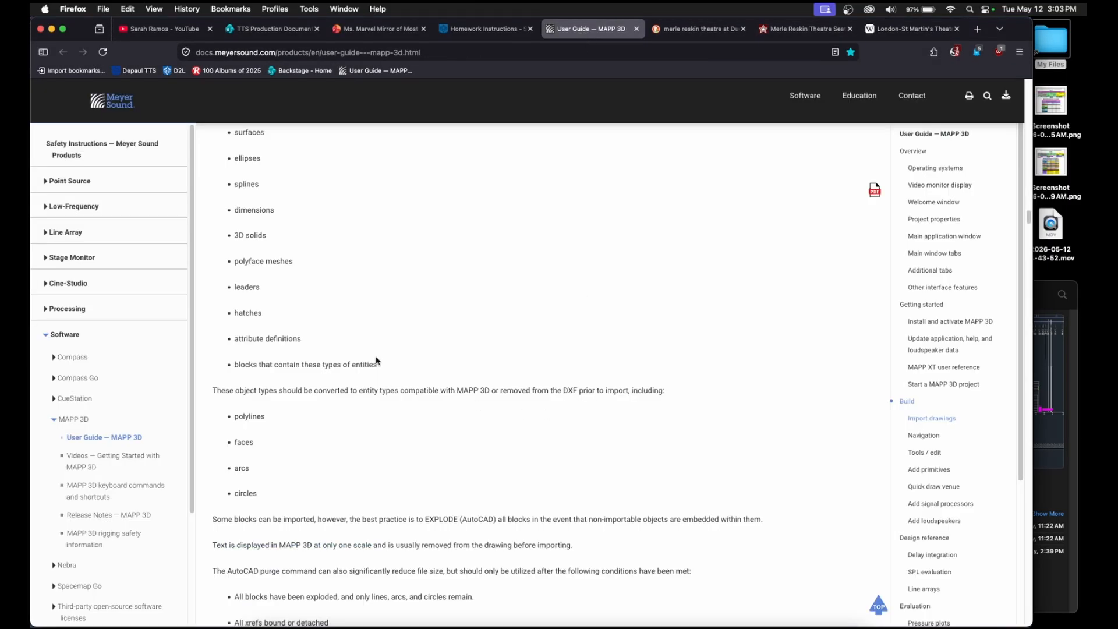
scroll(376, 354, "up", 2)
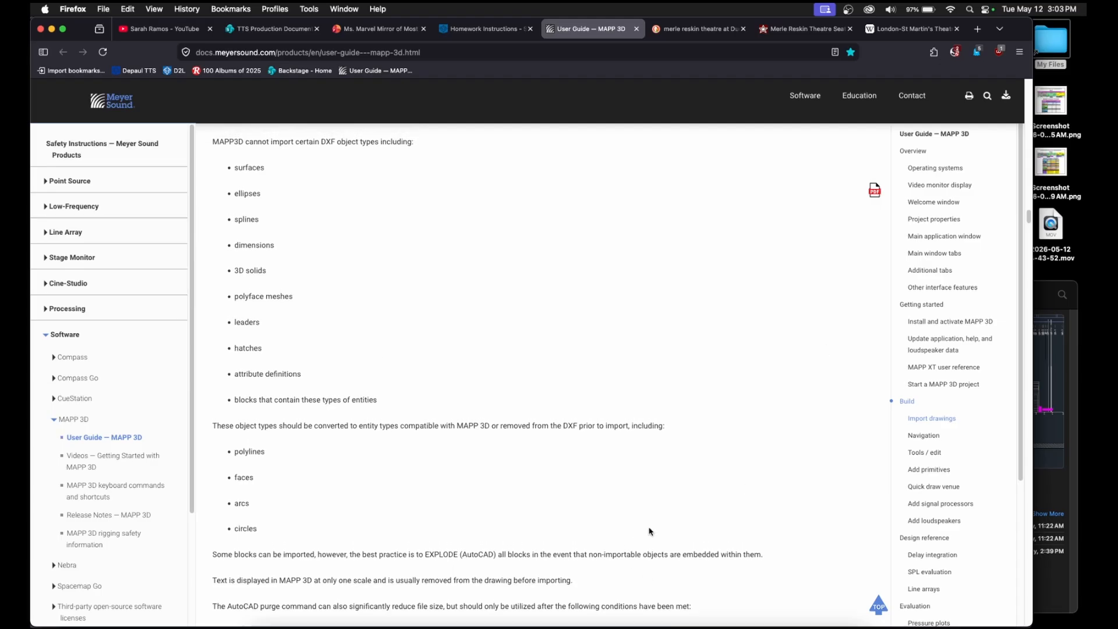
left_click(763, 624)
Check which object types remain in the entire drawing with Quick Select, without applying a selection.
middle_click_drag(661, 489, 647, 524)
type("qs")
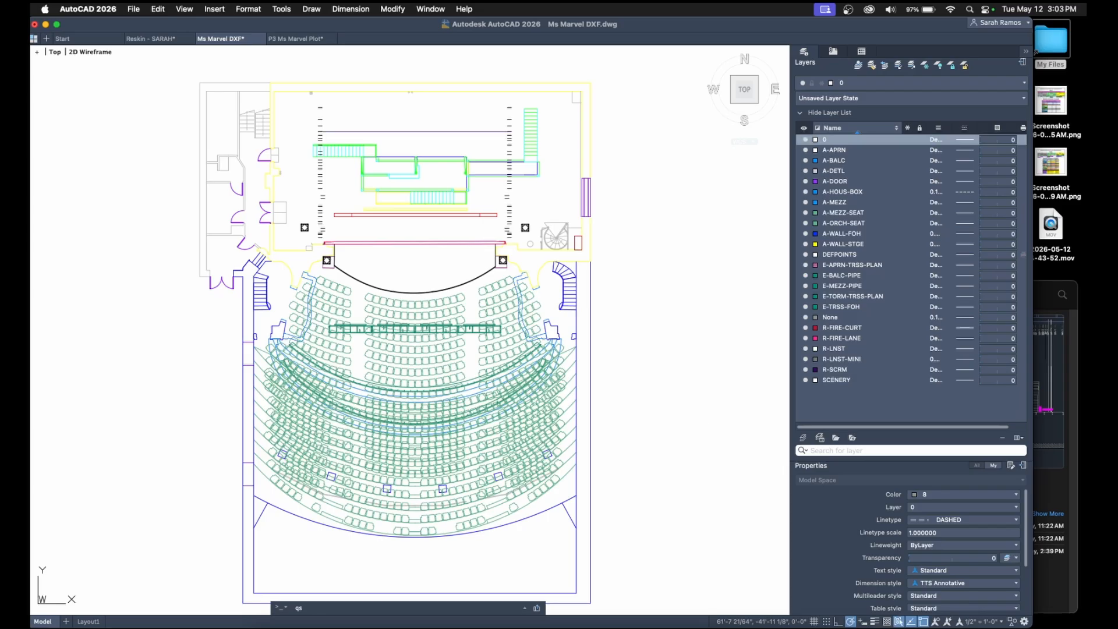
type("elec")
key("Return")
left_click(628, 259)
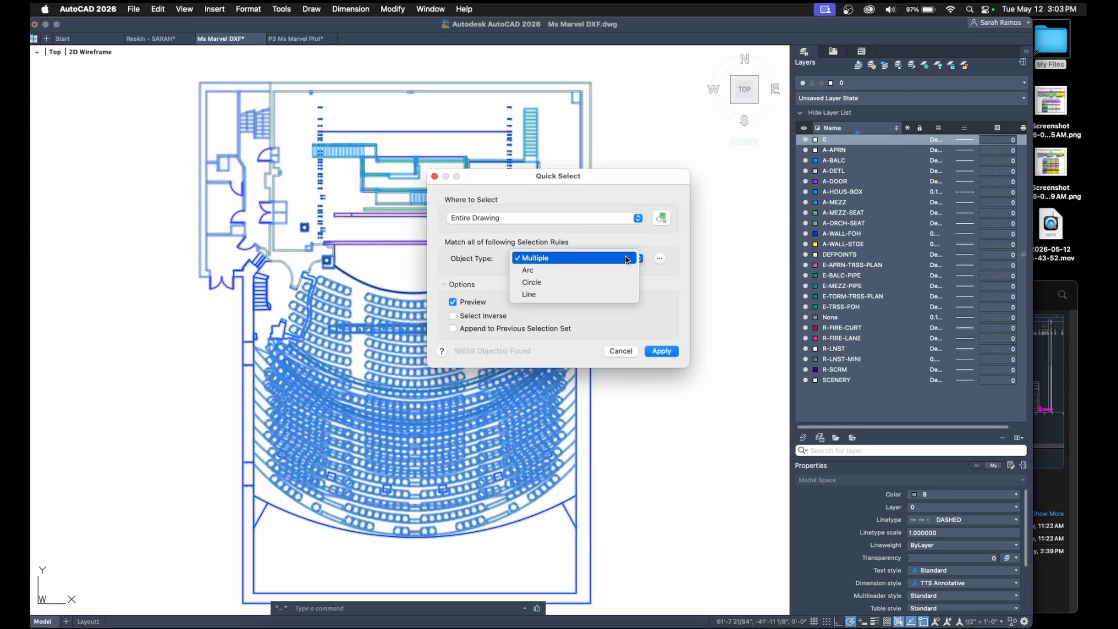
left_click(625, 260)
left_click(632, 353)
middle_click_drag(631, 347, 660, 335)
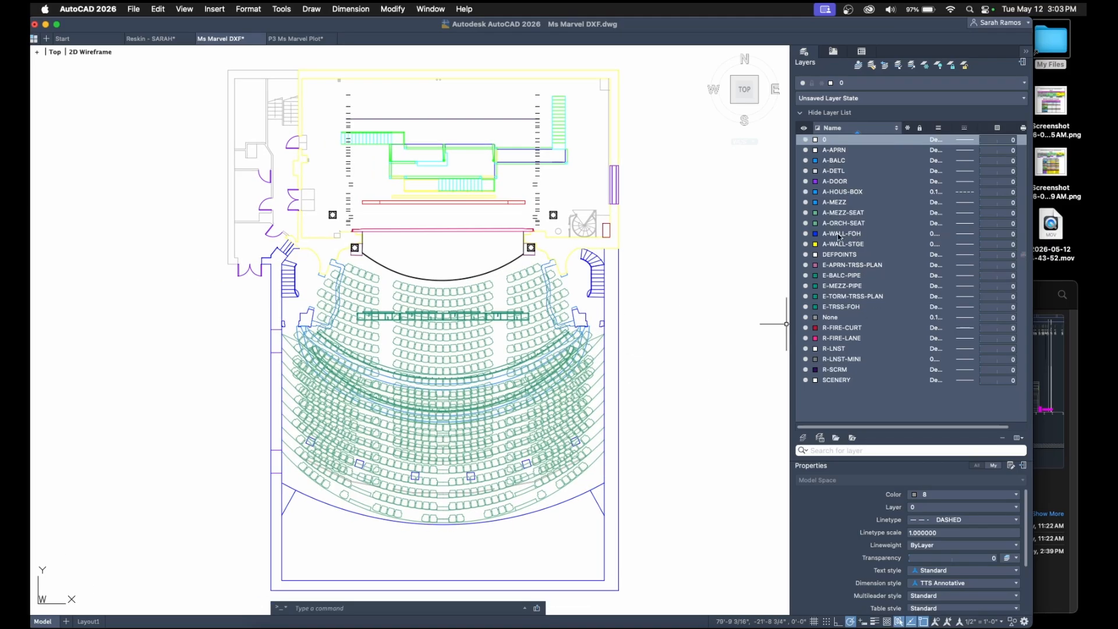
Turn off the A-MEZZ-SEAT, A-ORCH-SEAT, A-BALC and E-BALC-PIPE layers.
left_click(806, 213)
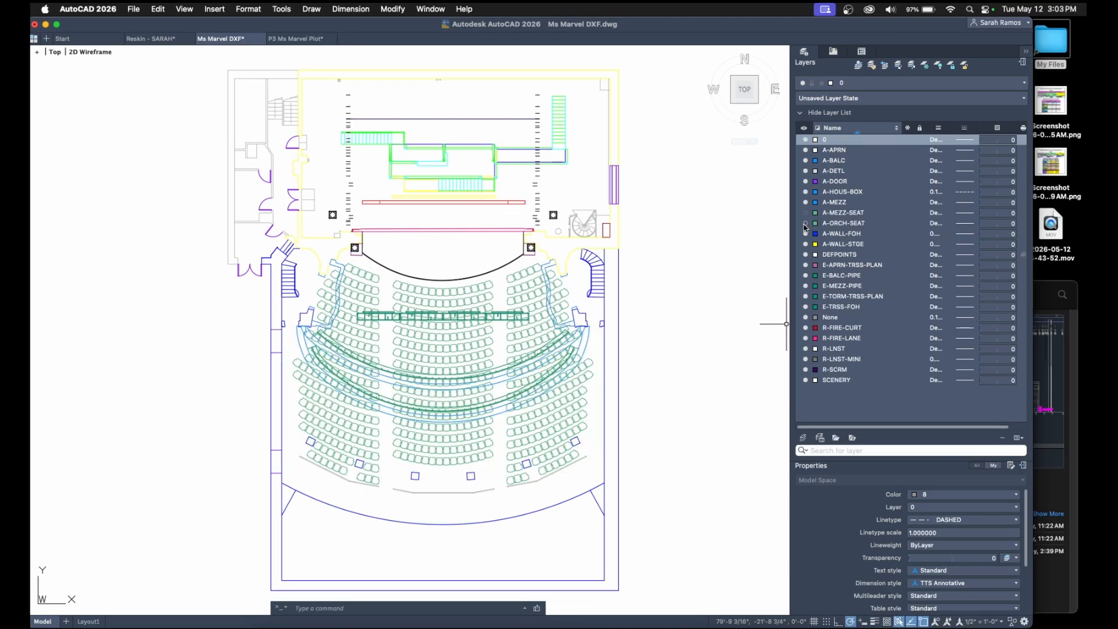
left_click(805, 224)
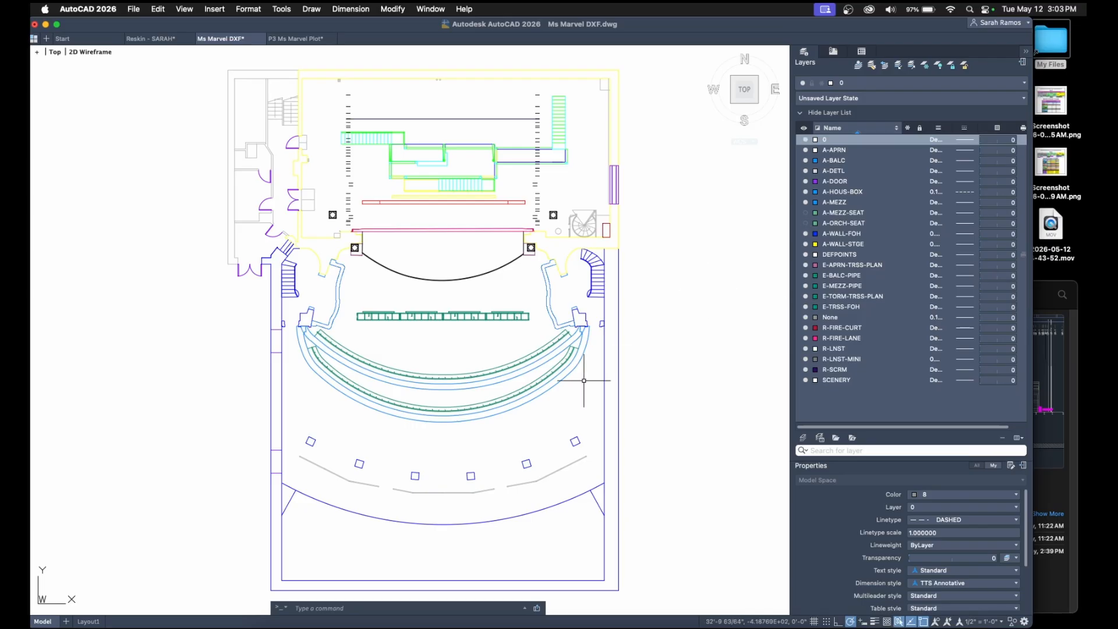
left_click(840, 162)
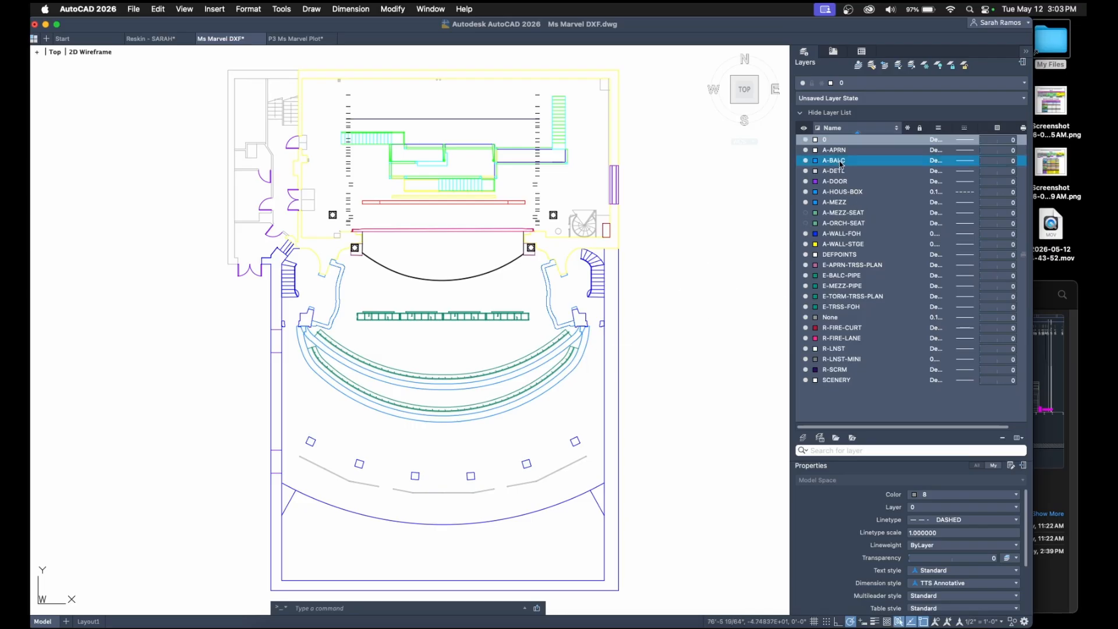
left_click(805, 161)
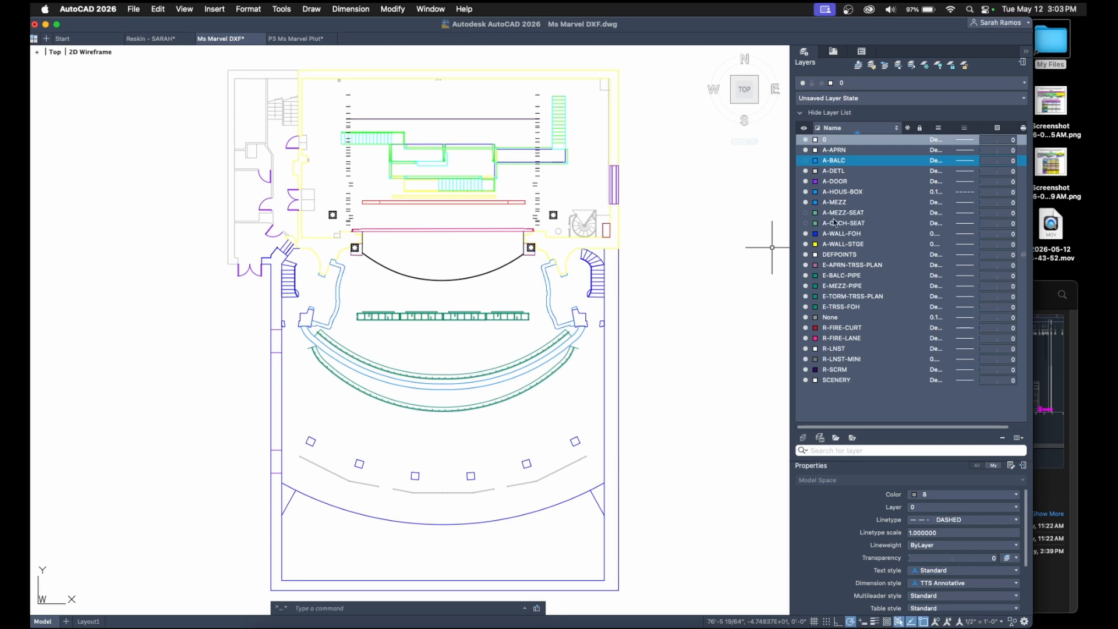
left_click(805, 276)
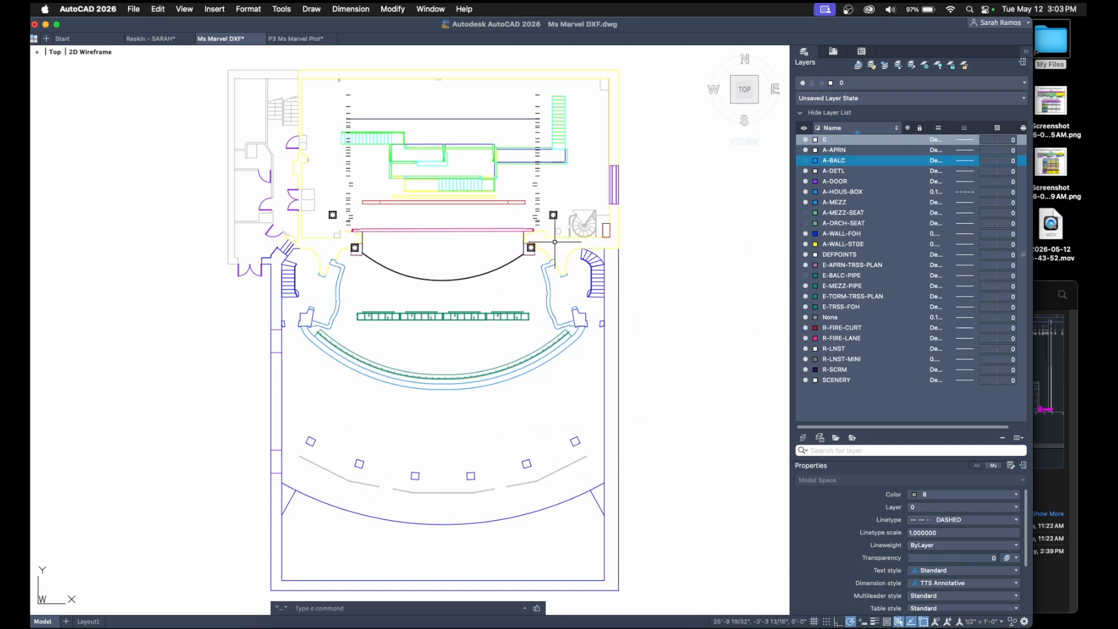
Save the drawing, and save a copy in AutoCAD 2018 DXF format as Ms Marvel DXF in the P3 Documents folder.
middle_click_drag(552, 252, 587, 248)
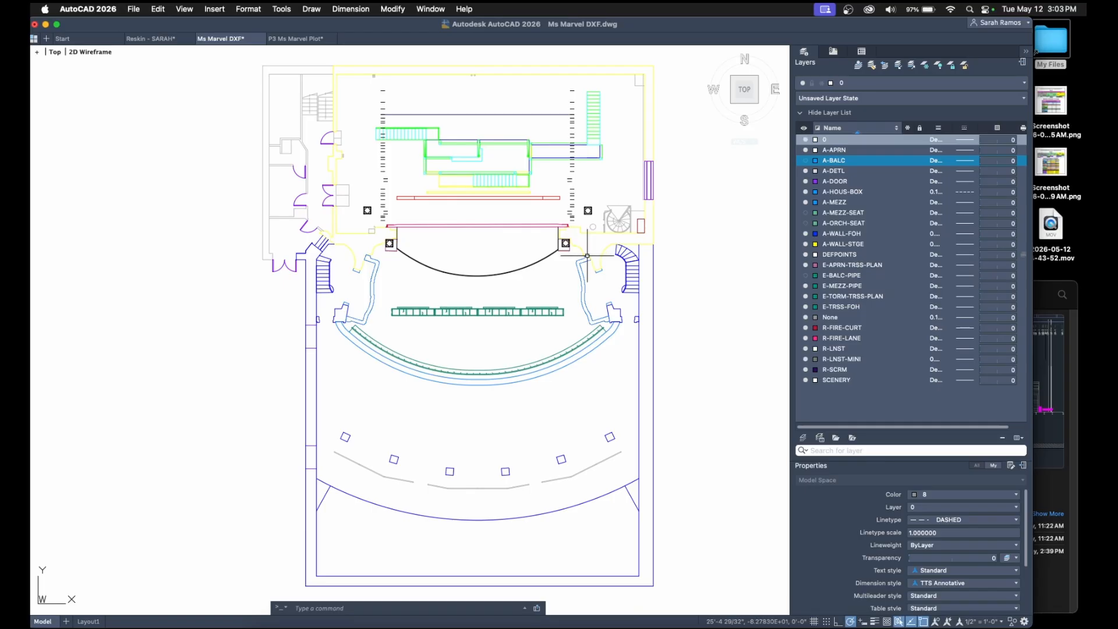
mouse_move(678, 486)
middle_mouse_down()
mouse_move(659, 444)
mouse_move(659, 489)
middle_mouse_up()
left_click(134, 9)
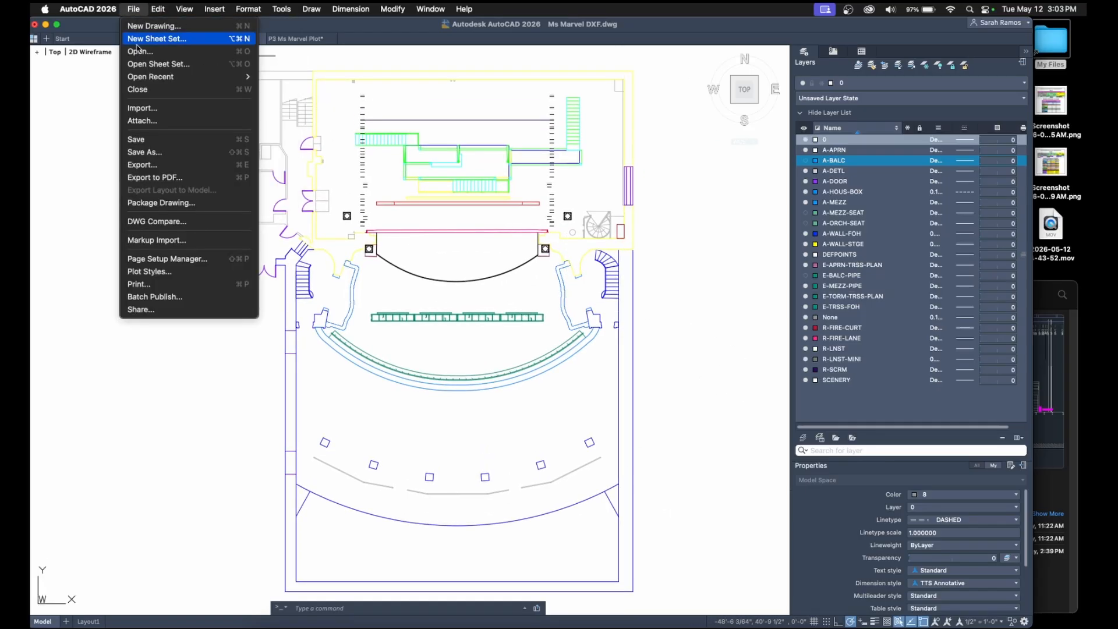
left_click(166, 141)
left_click(134, 9)
left_click(143, 152)
left_click(580, 341)
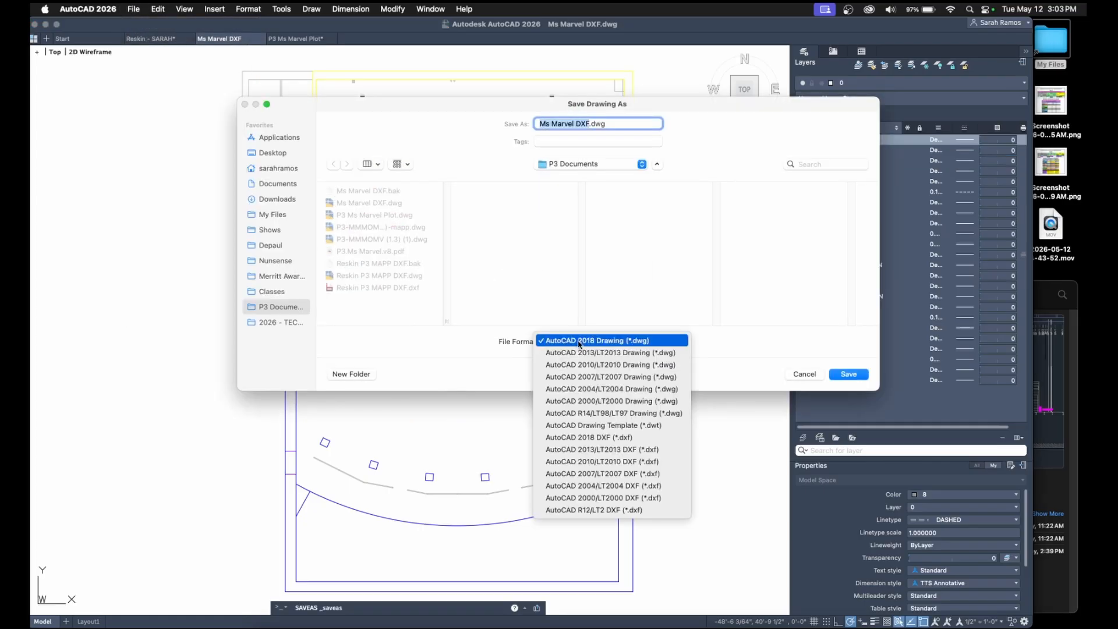
left_click(588, 437)
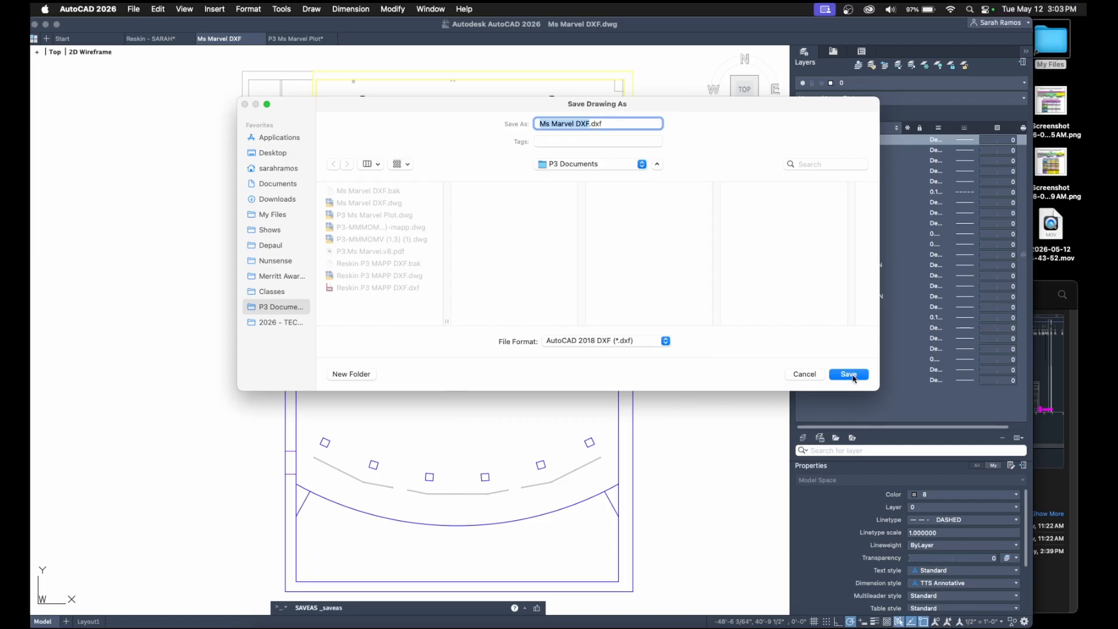
left_click(852, 375)
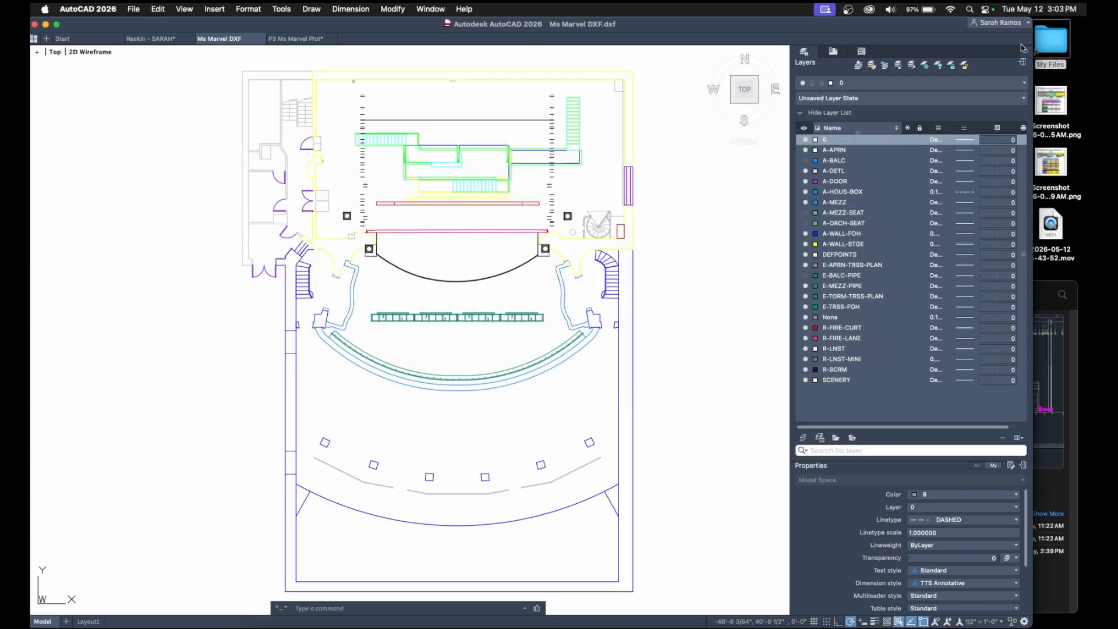
Open MAPP 3D and create an empty project titled Class Question Mark with the venue Reskin.
left_click(967, 10)
type("mapP 3D.app")
key("Escape")
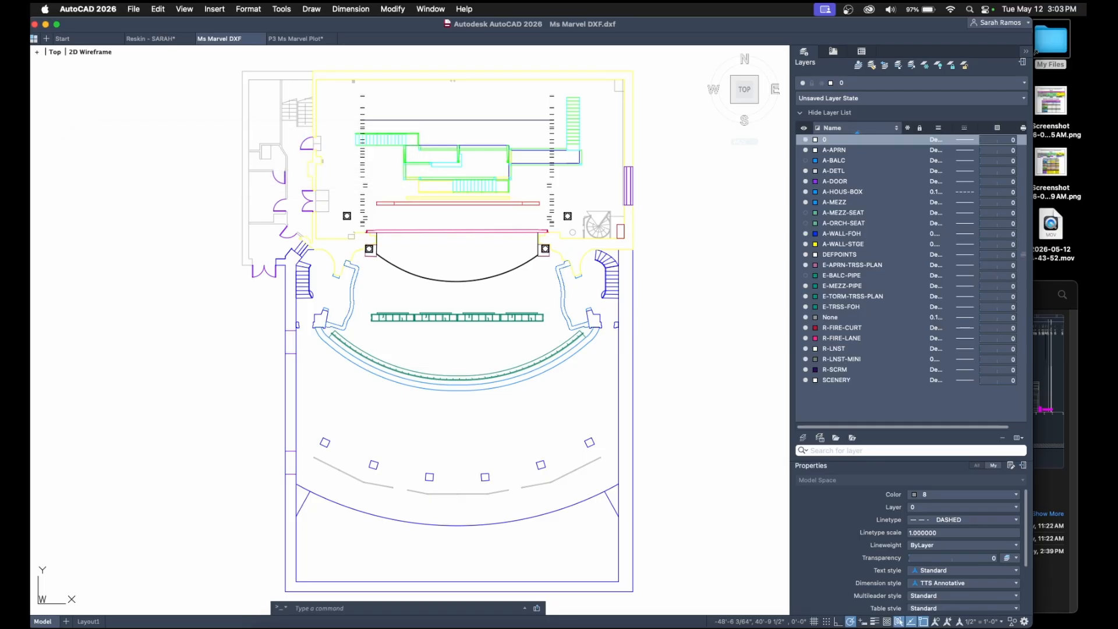
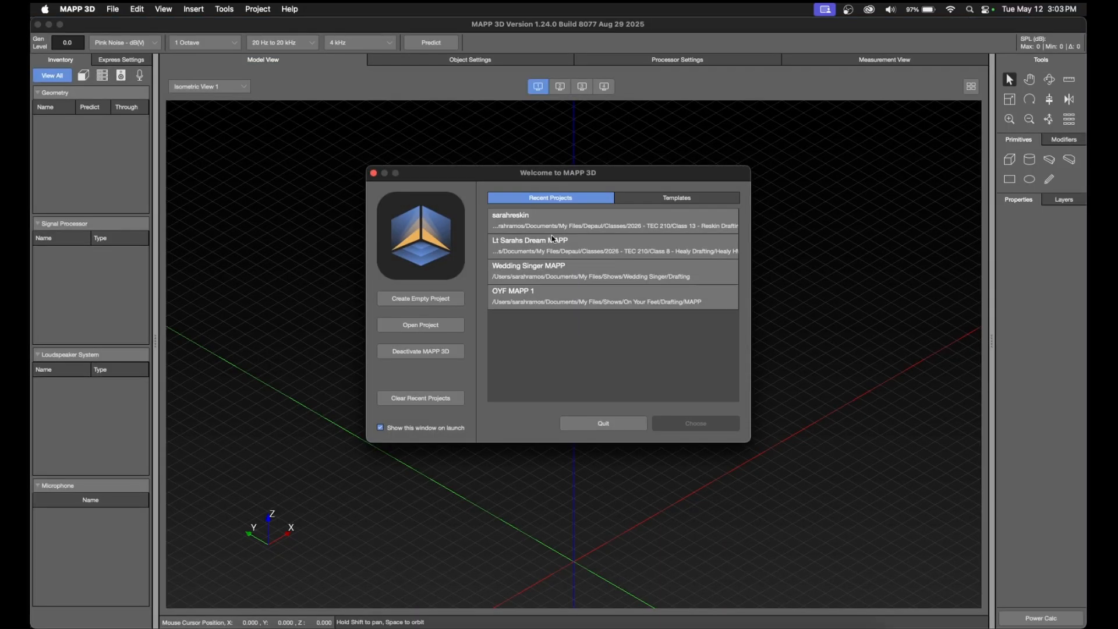
left_click(428, 299)
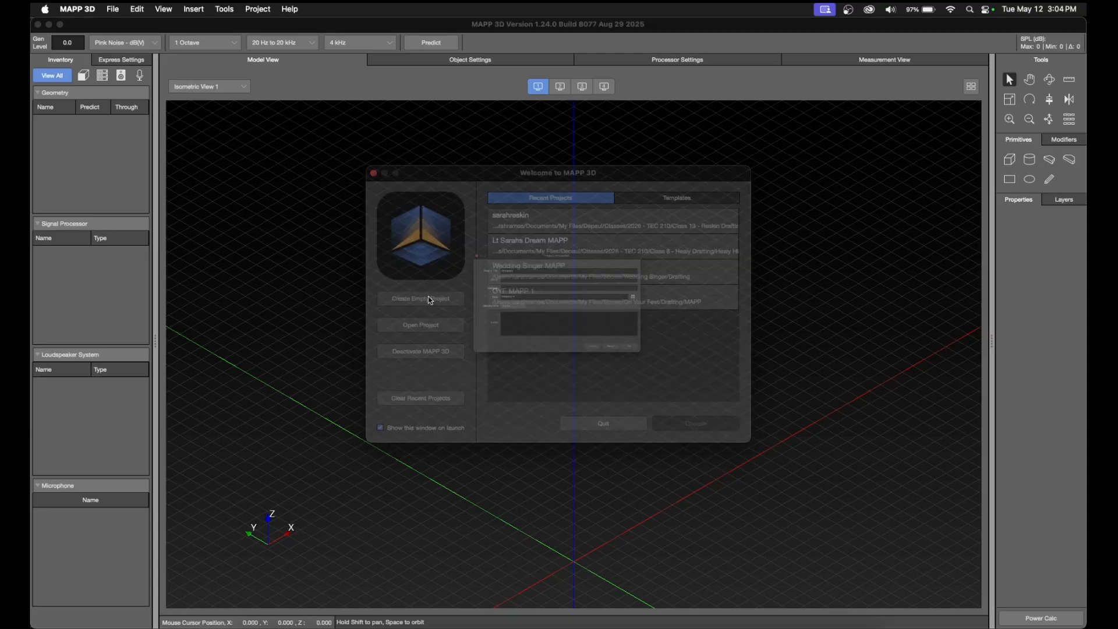
double_click(493, 188)
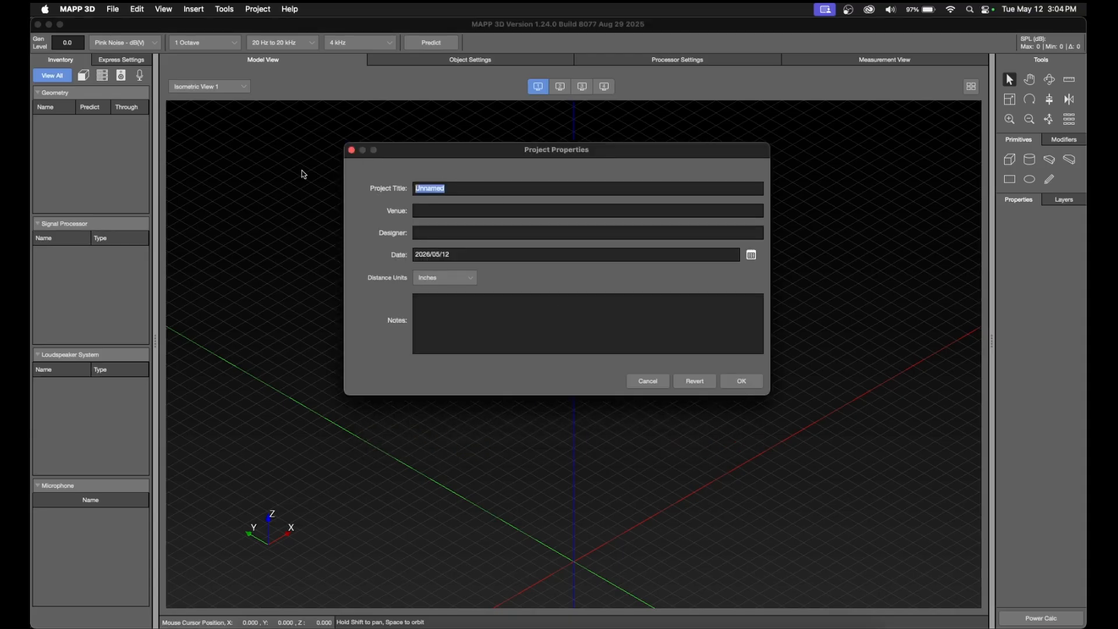
type("Class Question Mark")
left_click(438, 212)
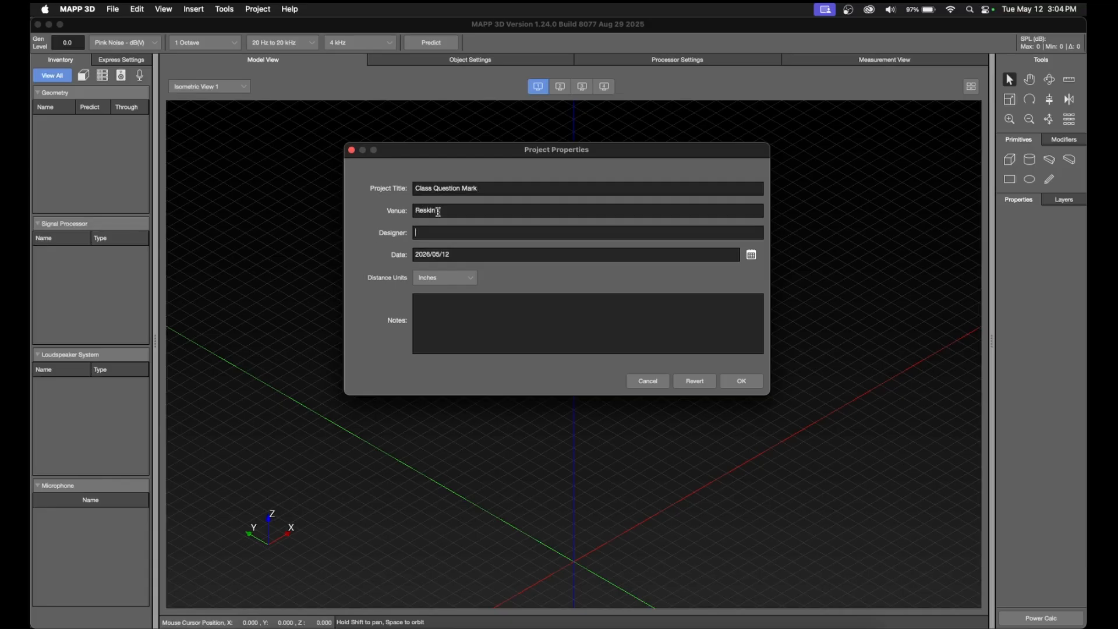
left_click(690, 341)
left_click(727, 386)
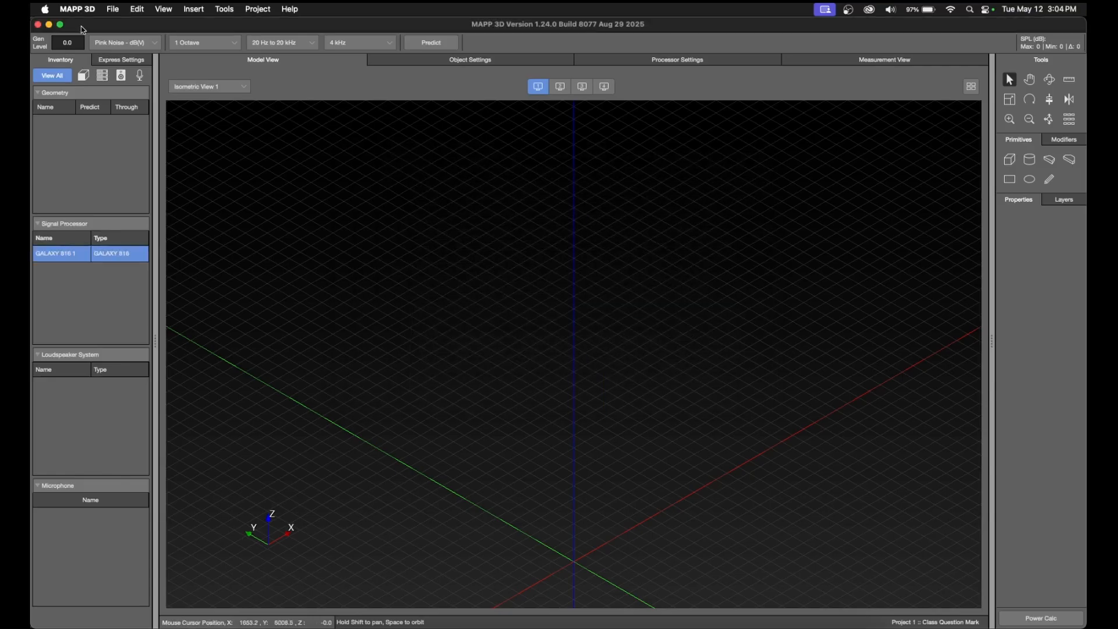
Import Ms Marvel DXF.dxf from the P3 Documents folder into the project with inches as the distance unit.
left_click(113, 9)
mouse_move(182, 120)
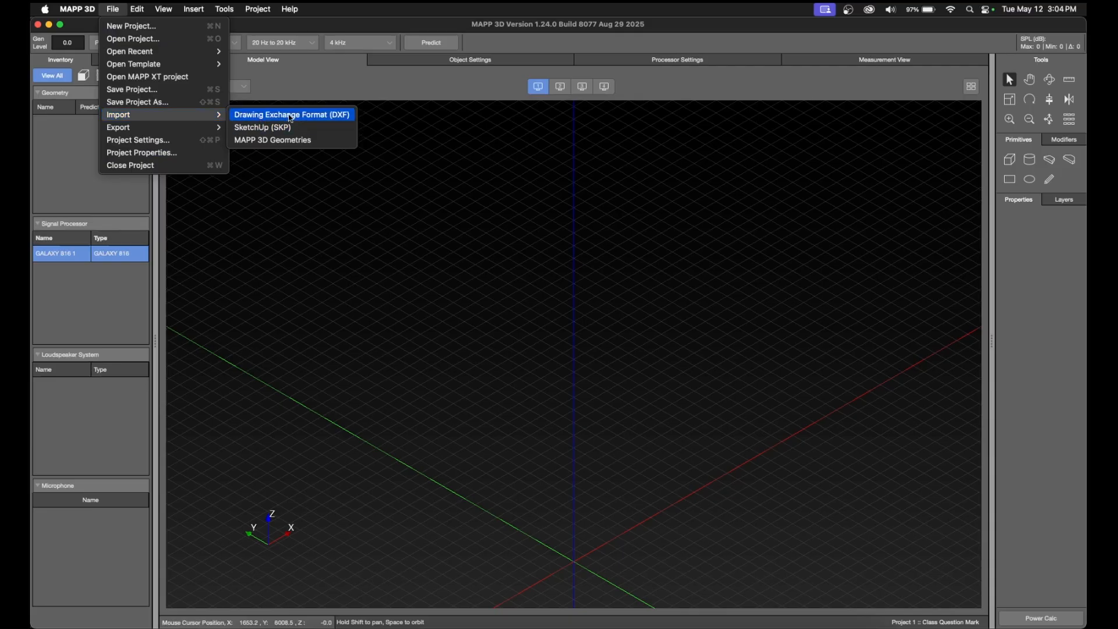
left_click(323, 116)
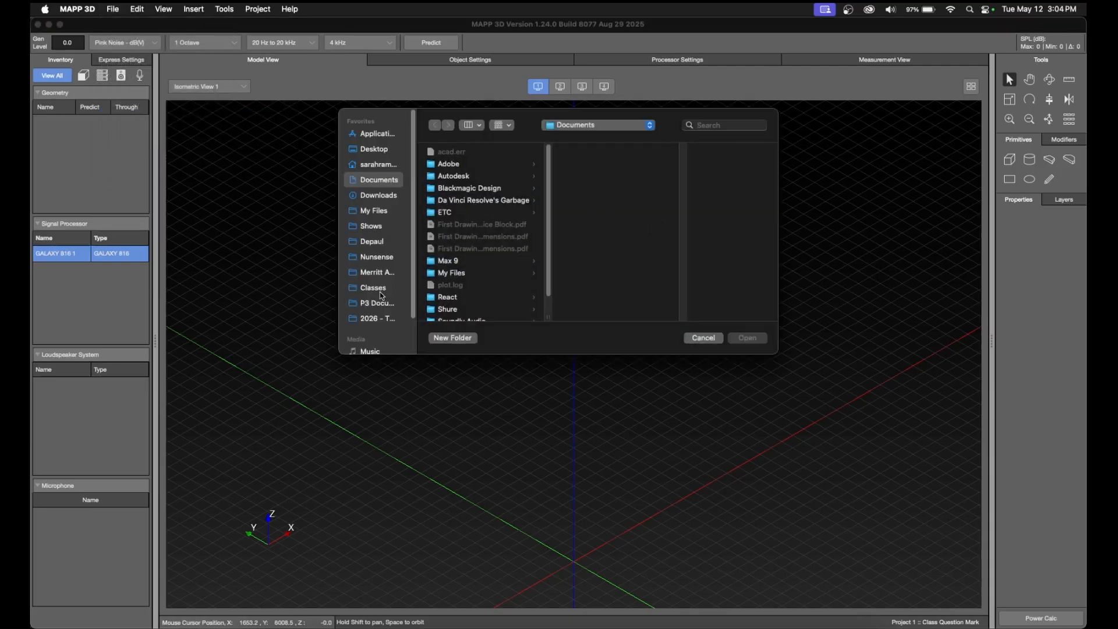
left_click(372, 304)
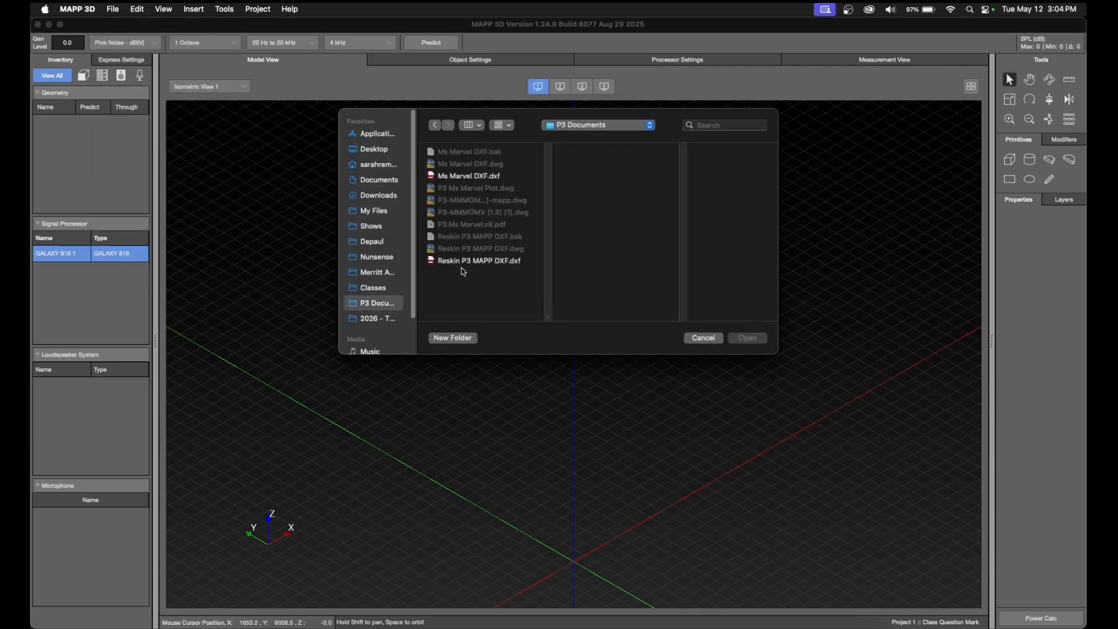
left_click(479, 176)
left_click(755, 339)
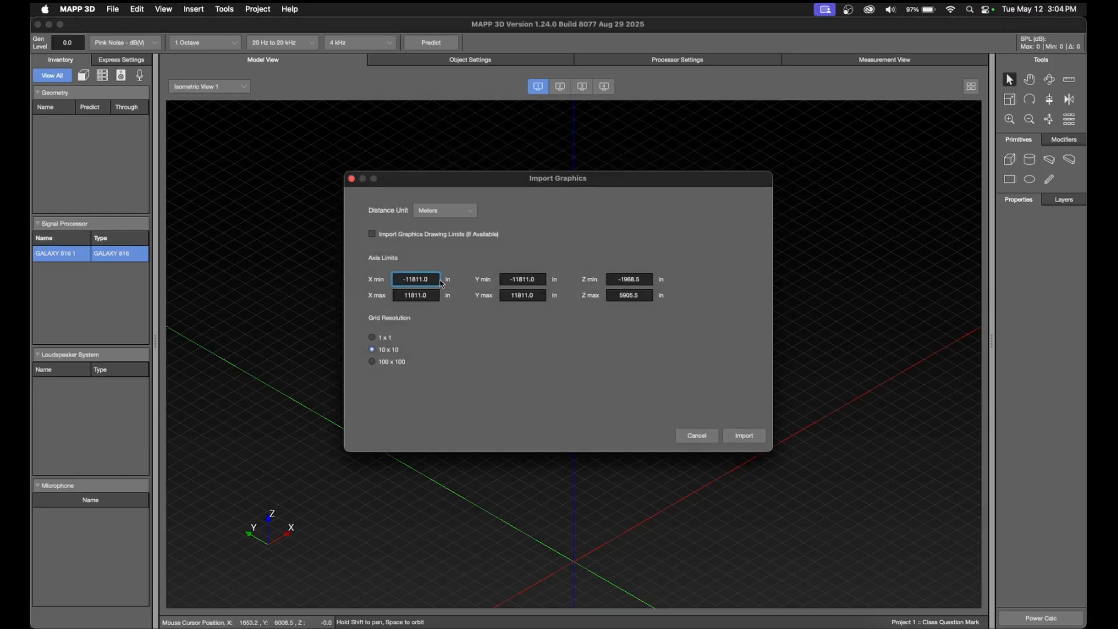
left_click(443, 213)
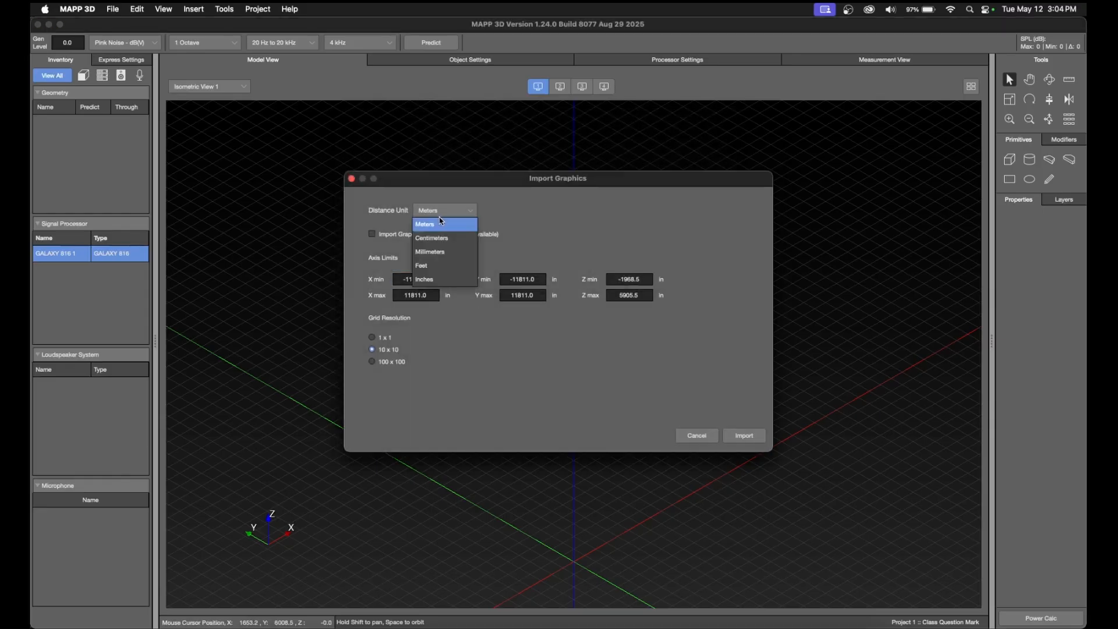
left_click(466, 281)
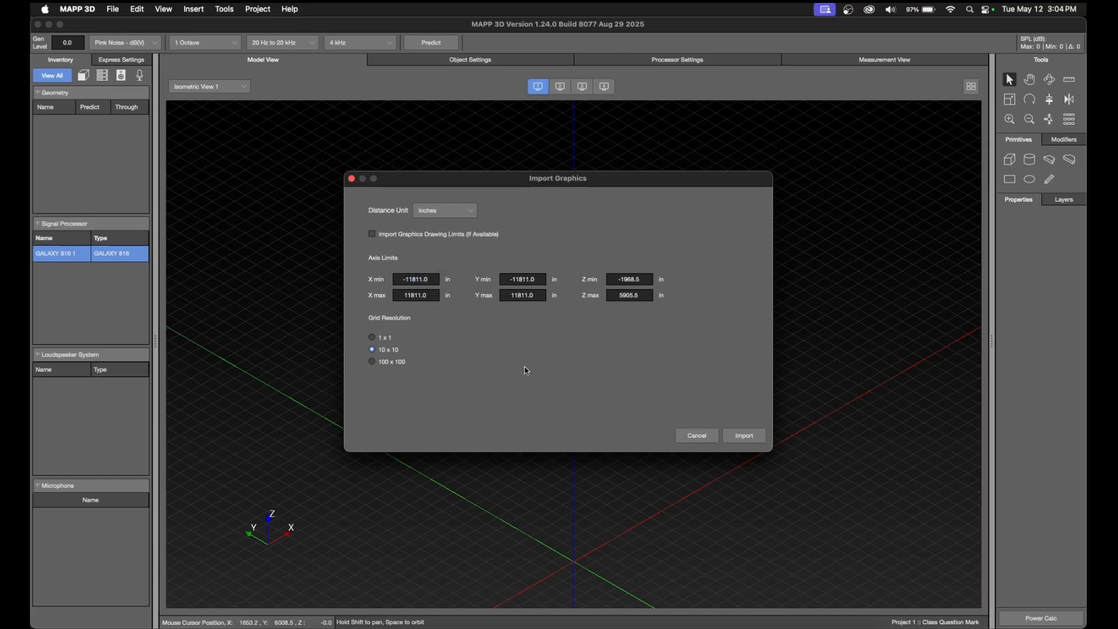
left_click(761, 437)
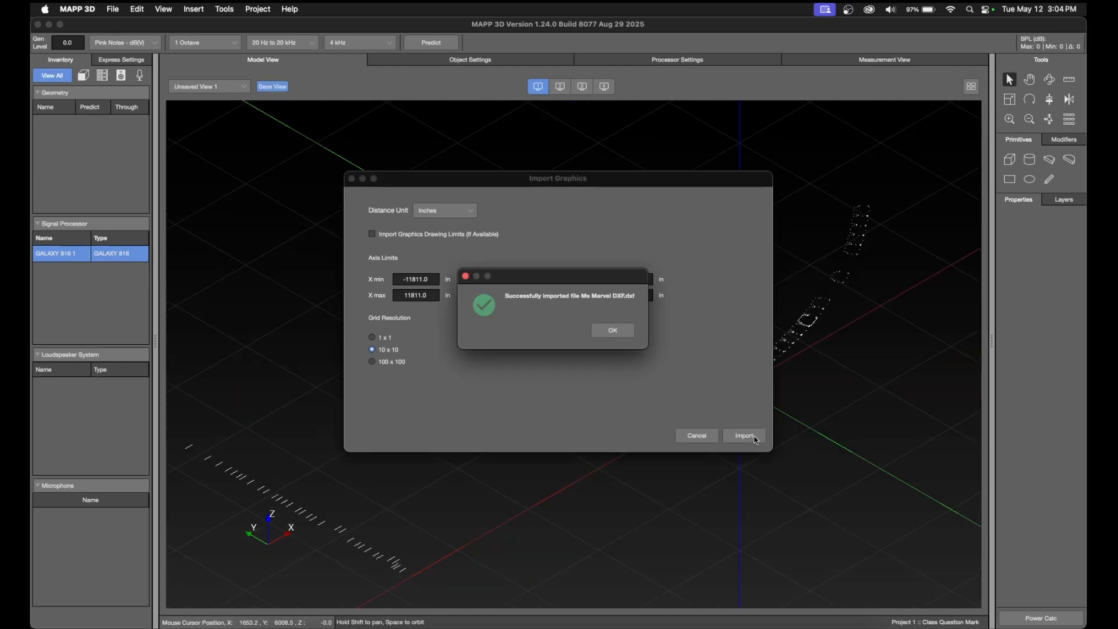
left_click(612, 329)
Examine the imported geometry in the model view and the list of imported DXF layers.
scroll(696, 447, "down", 10)
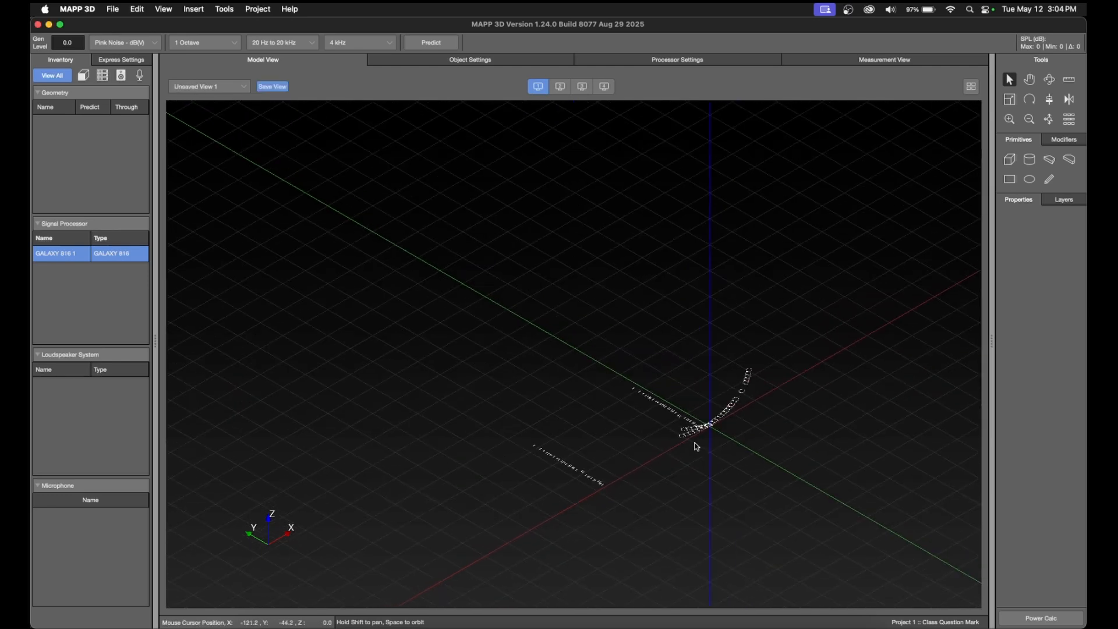
scroll(696, 446, "down", 5)
left_click(1072, 203)
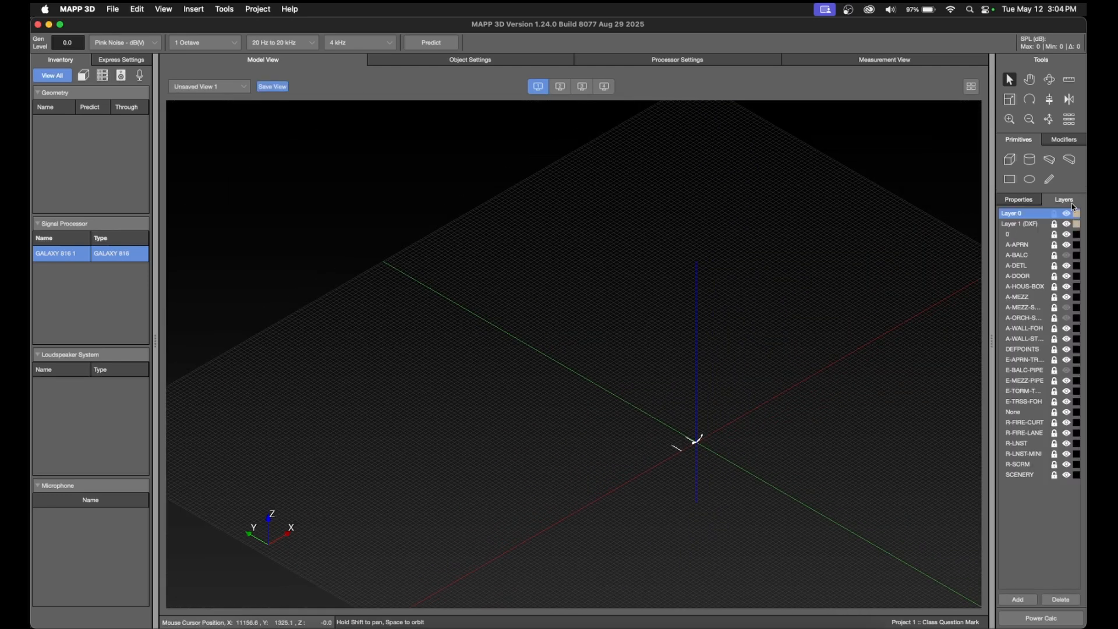
scroll(675, 438, "up", 10)
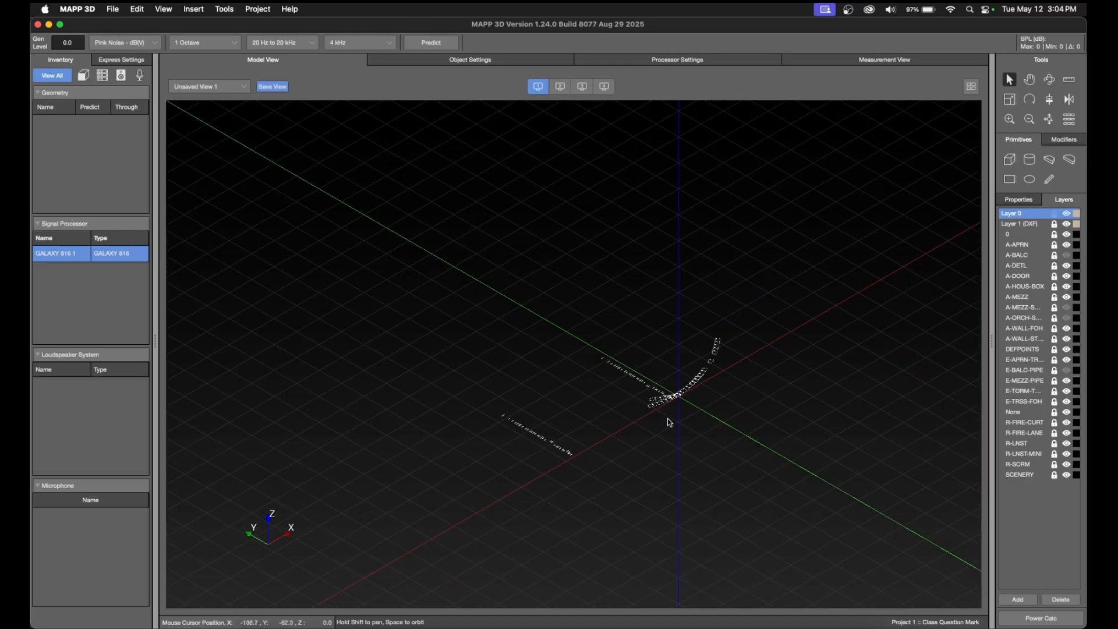
scroll(667, 411, "up", 5)
scroll(667, 411, "down", 6)
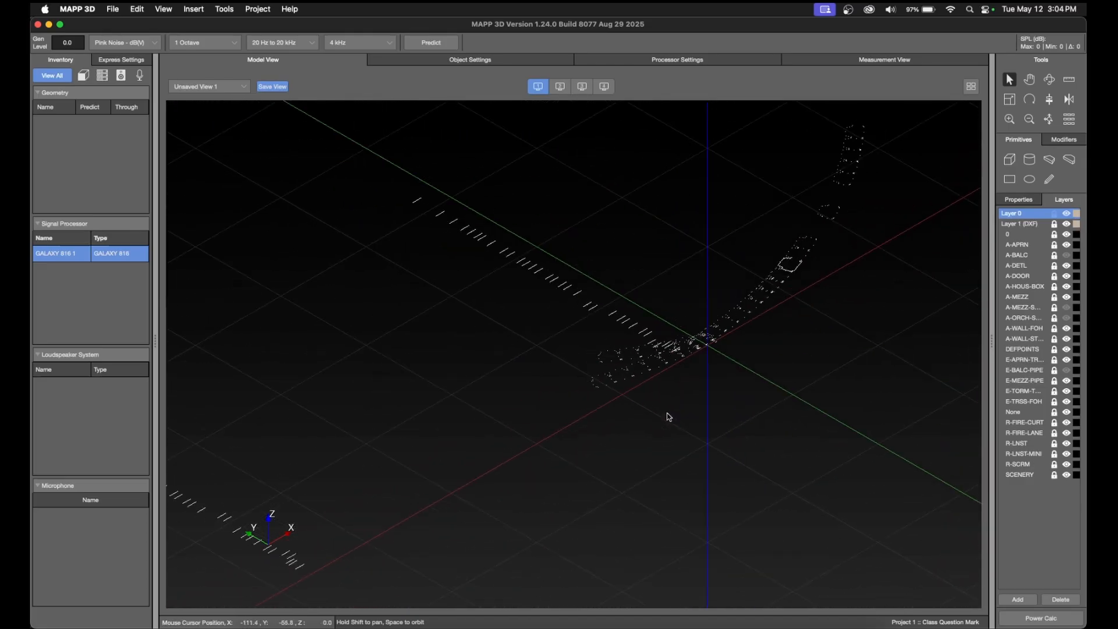
scroll(668, 418, "down", 10)
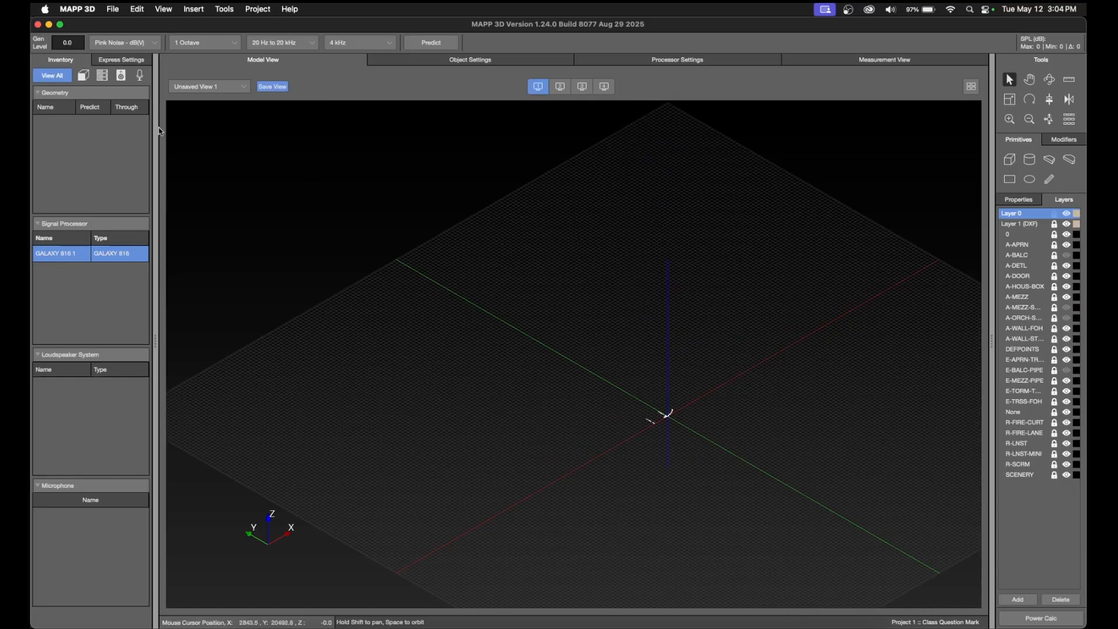
Switch to AutoCAD and look over the source theatre plan for comparison with the import.
left_click(748, 626)
left_click(676, 479)
left_click(661, 490)
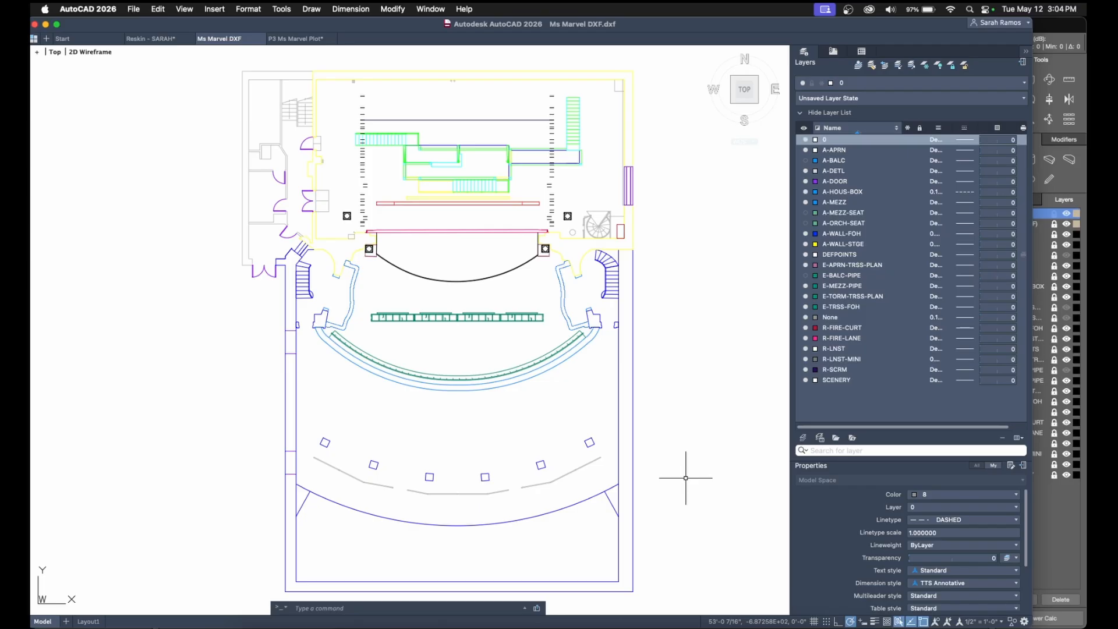
middle_click_drag(685, 478, 637, 457)
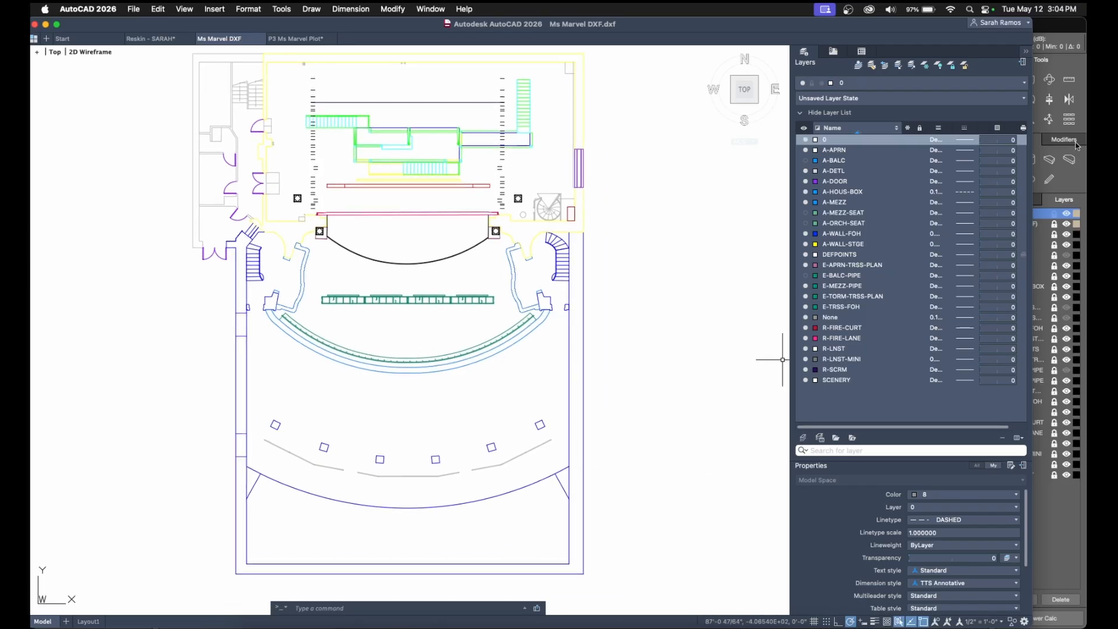
Return to MAPP 3D and set the model view to Top View 1.
left_click(1076, 143)
left_click(183, 9)
mouse_move(165, 9)
left_click(164, 118)
left_click(214, 87)
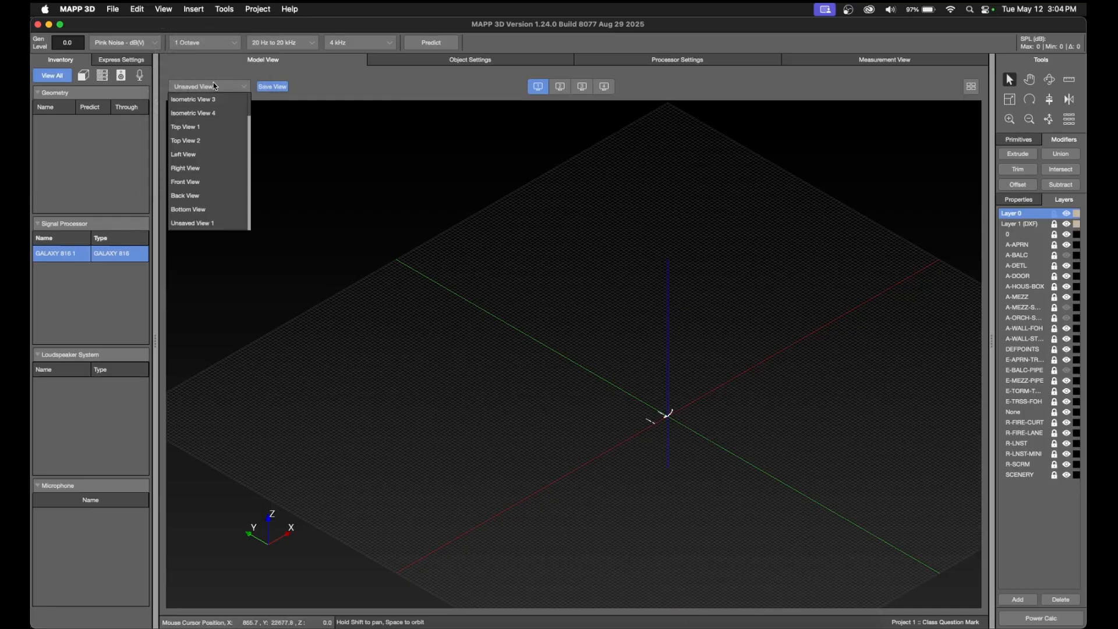
left_click(218, 127)
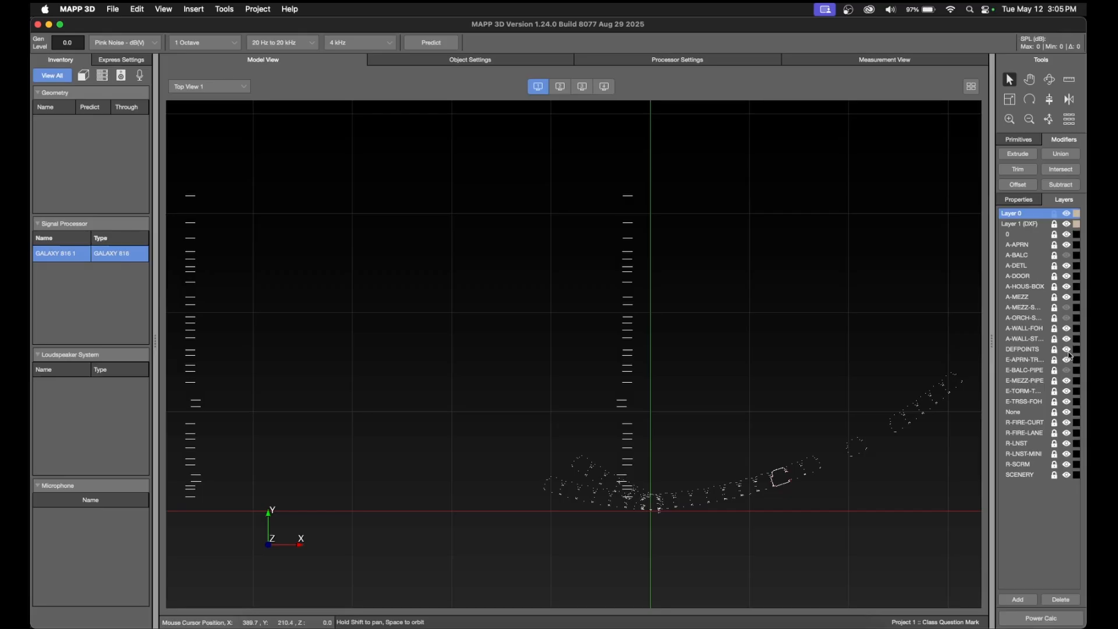
Make the A-ORCH-SEAT, A-MEZZ-SEAT, A-BALC and E-BALC-PIPE layers visible and inspect the imported geometry.
left_click(1066, 318)
left_click(1066, 308)
left_click(1066, 255)
left_click(1067, 370)
scroll(728, 520, "down", 5)
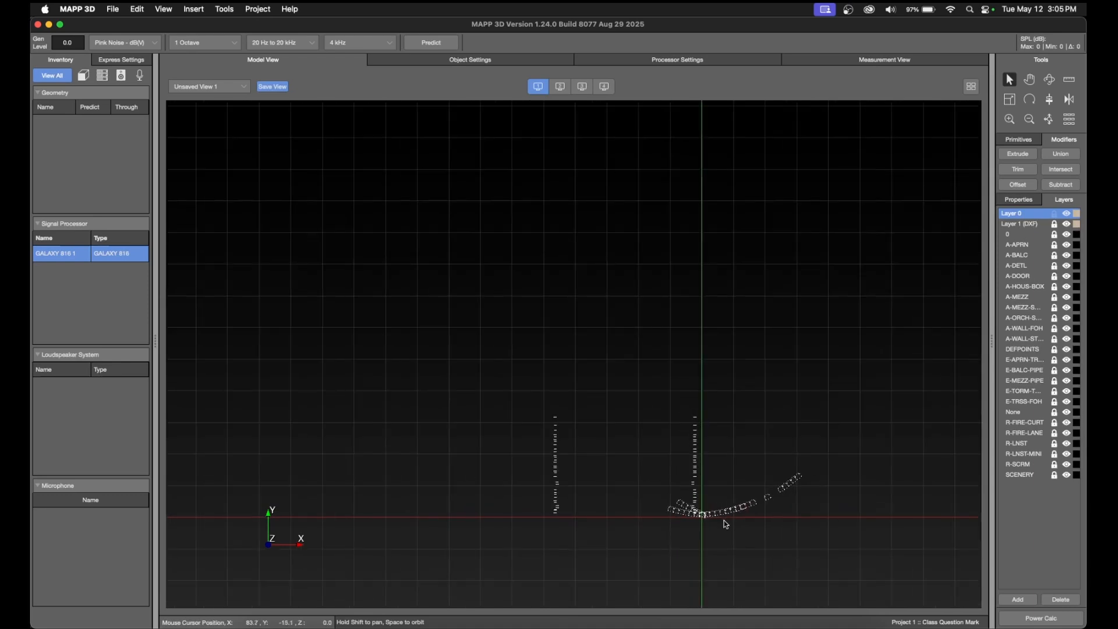
scroll(721, 523, "up", 10)
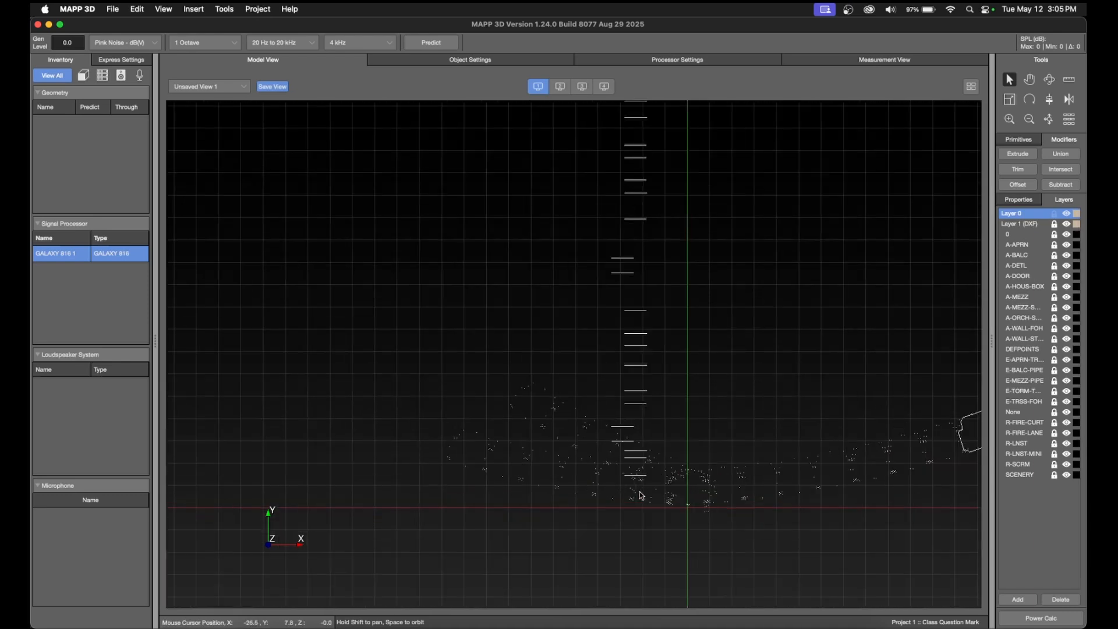
scroll(638, 496, "up", 5)
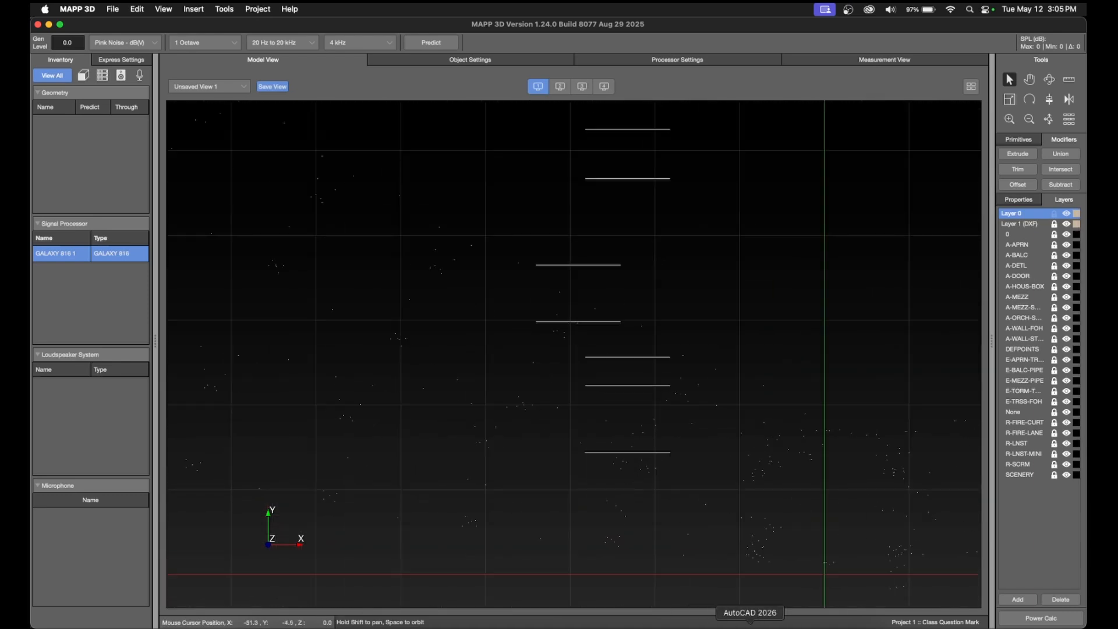
Switch to AutoCAD and inspect objects in the stage and auditorium area, leaving nothing selected.
left_click(761, 622)
scroll(555, 269, "up", 10)
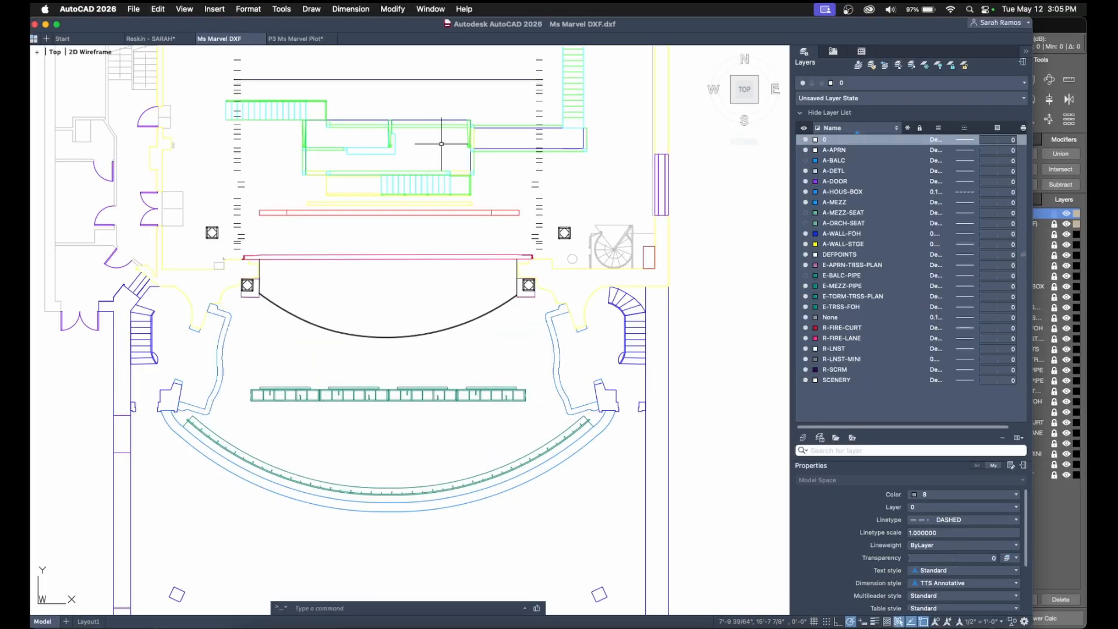
middle_click_drag(407, 417, 565, 146)
left_click(544, 420)
left_click(499, 369)
key("Escape")
Explode all objects in the drawing twice.
scroll(505, 384, "down", 6)
key("super+a")
type("x")
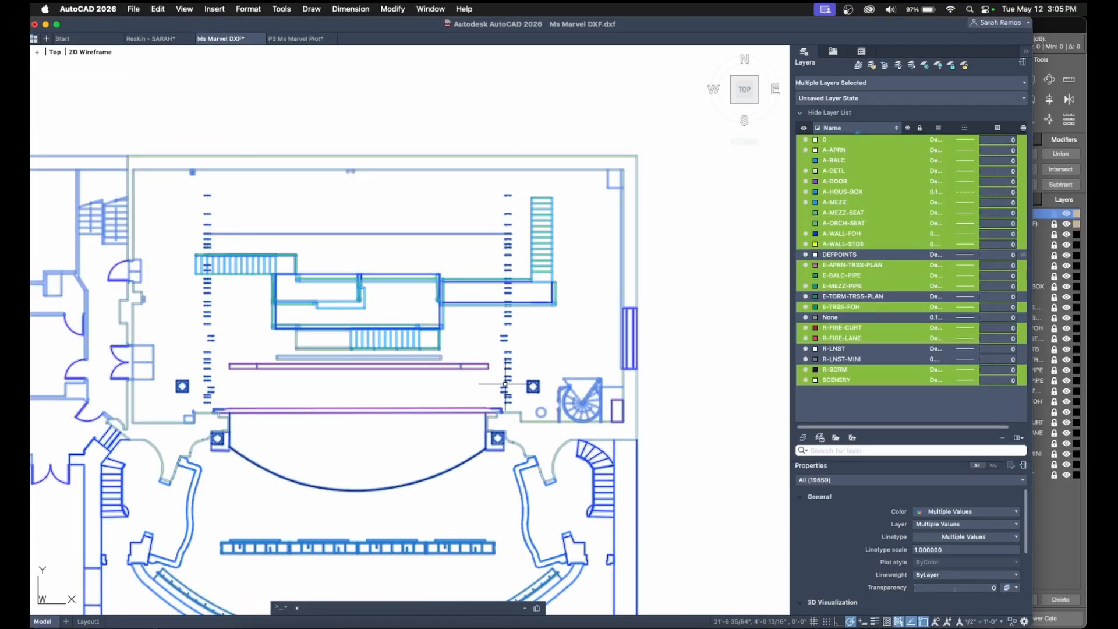
key("Return")
key("super+a")
type("x")
key("Return")
key("Escape")
Check which object types remain after exploding with Quick Select, without applying a selection.
scroll(584, 397, "down", 5)
middle_click_drag(584, 397, 630, 348)
type("qse")
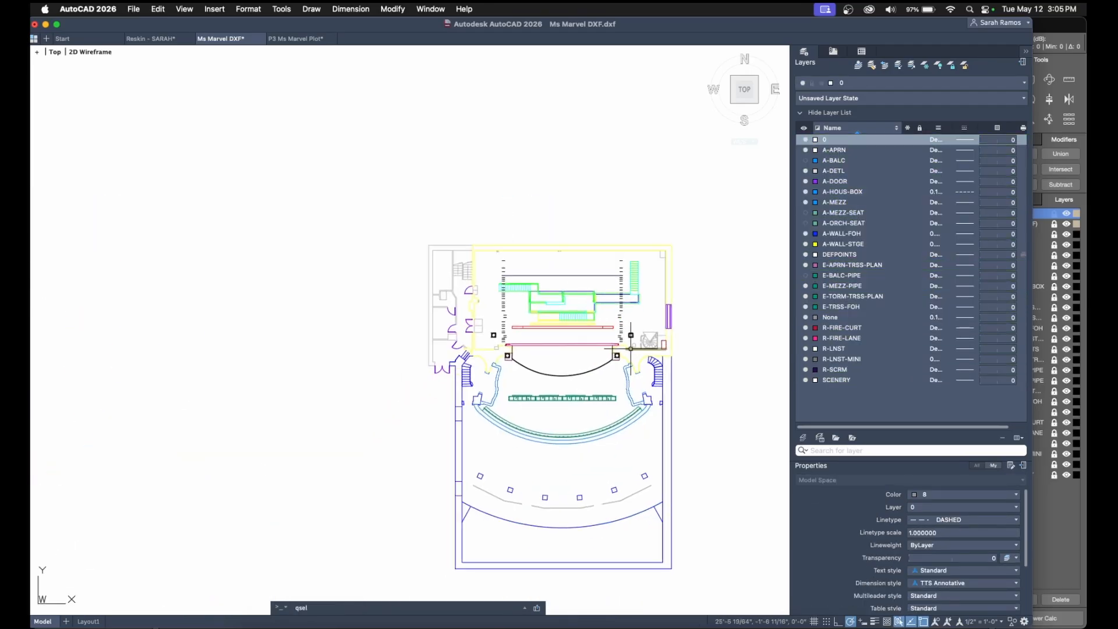
key("Return")
left_click(592, 218)
left_click(601, 257)
left_click(669, 308)
left_click(621, 351)
Save the exploded drawing as a new DXF file named Ms Marvel DXF 2.
left_click(134, 9)
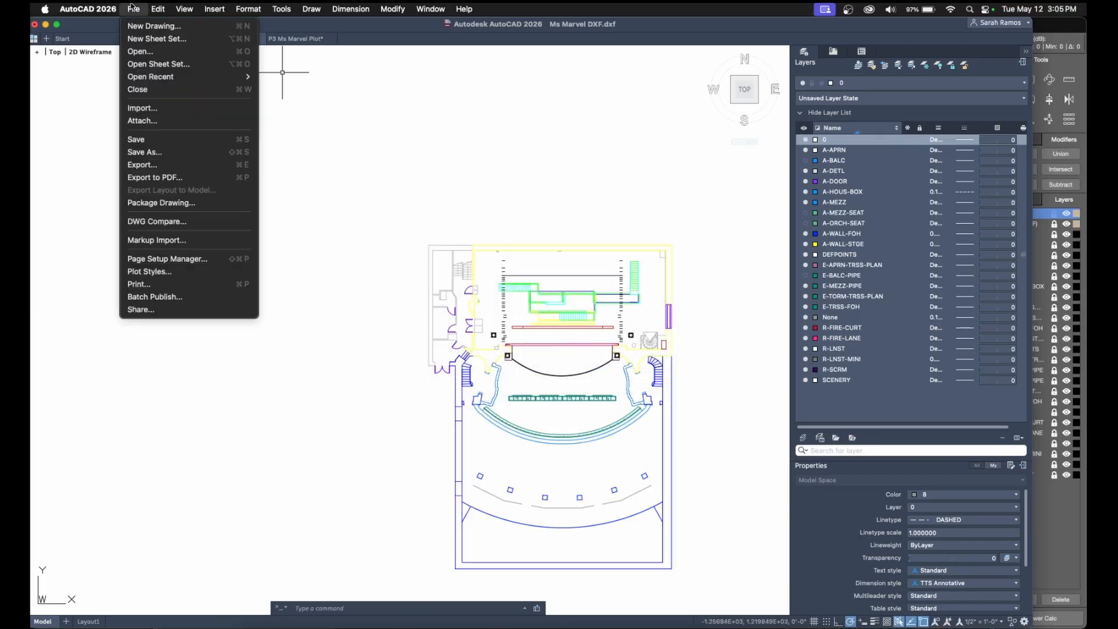
left_click(187, 158)
left_click(588, 123)
type("2")
key("Return")
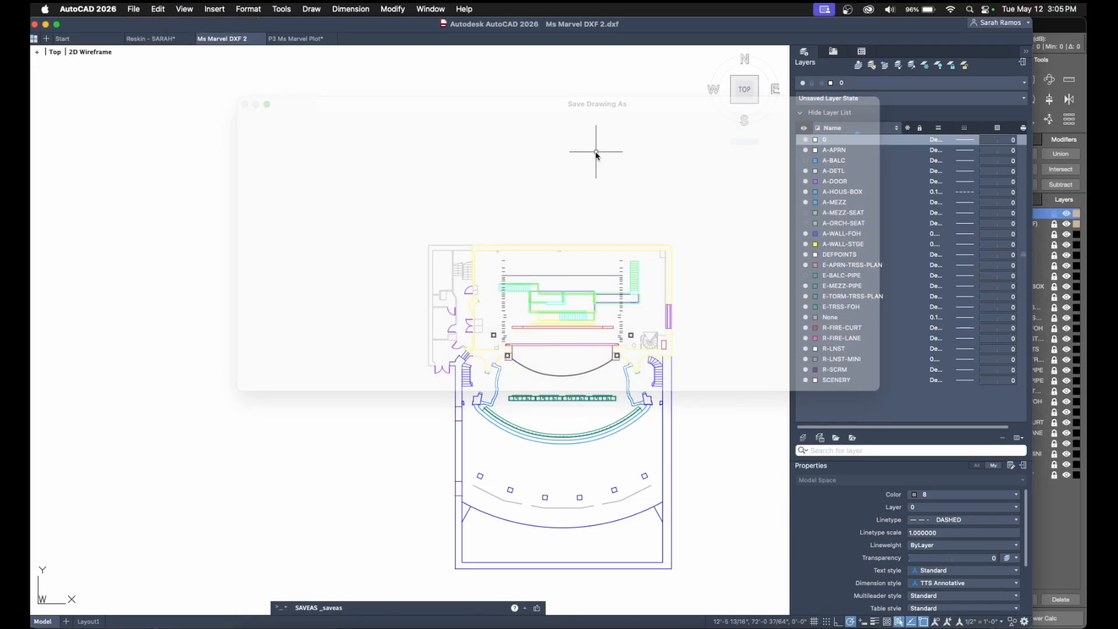
Switch to MAPP 3D, close the current project, relaunch the program and create an empty project in inches.
left_click(1080, 585)
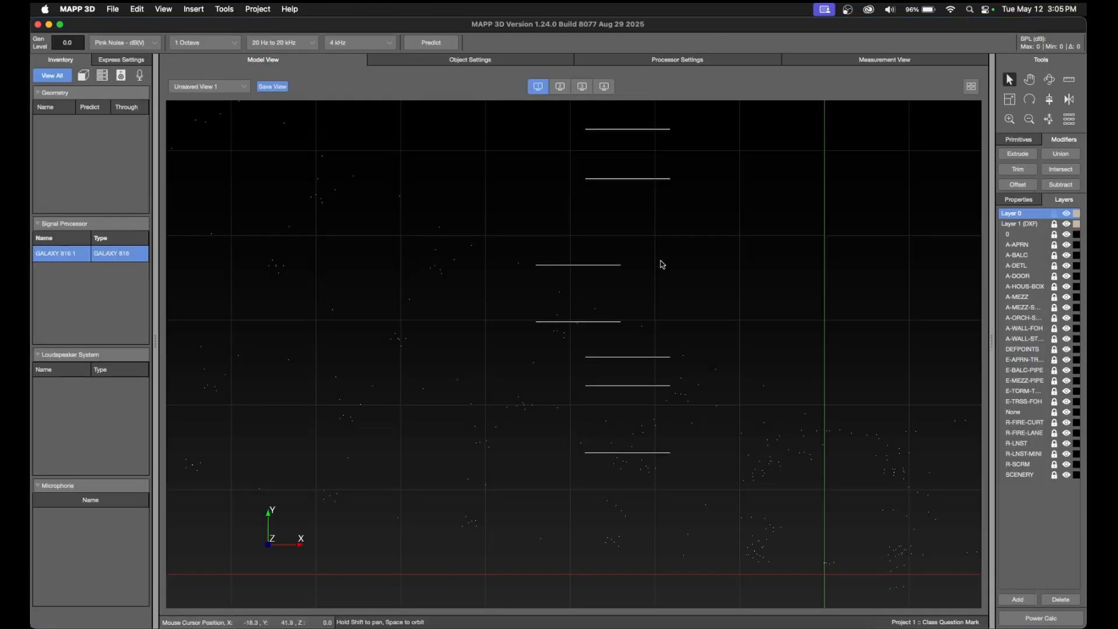
left_click(38, 25)
left_click(565, 340)
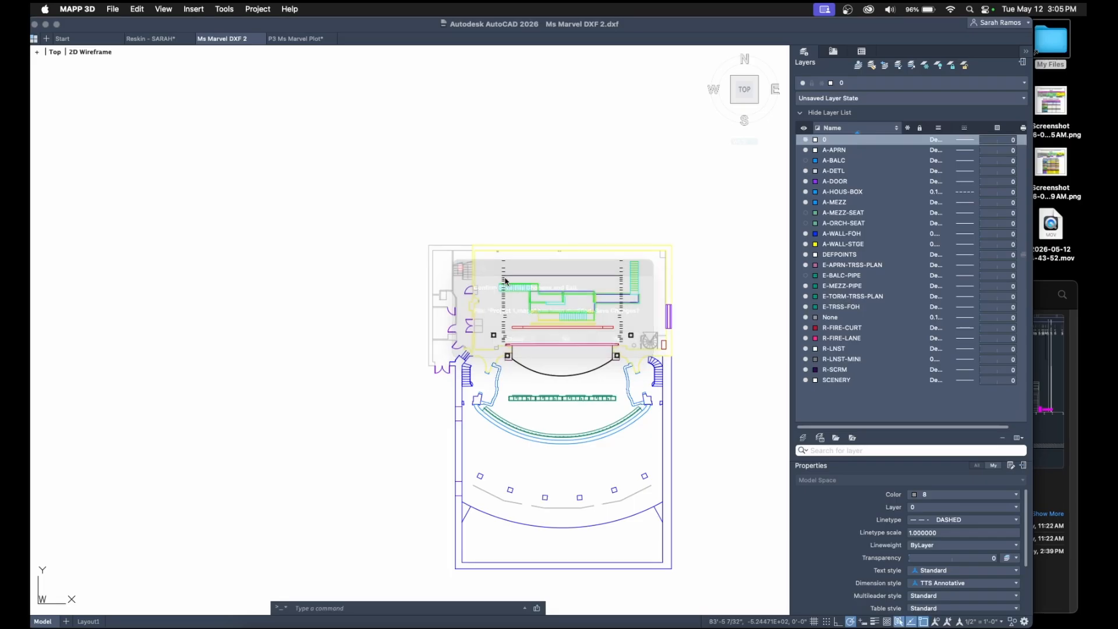
left_click(969, 8)
type("ma")
key("Return")
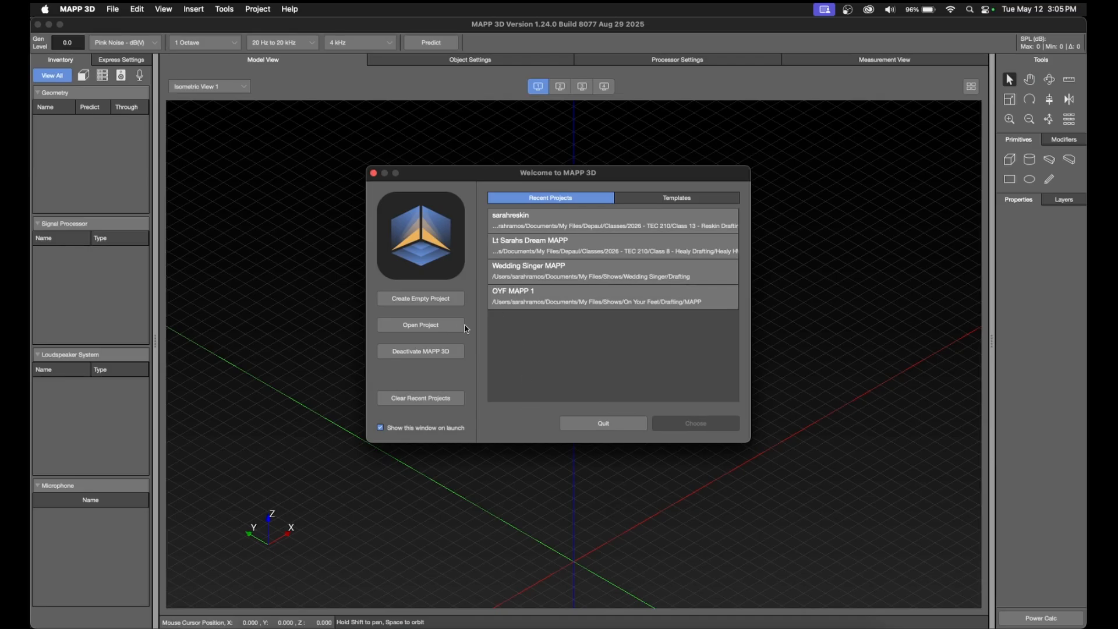
left_click(423, 299)
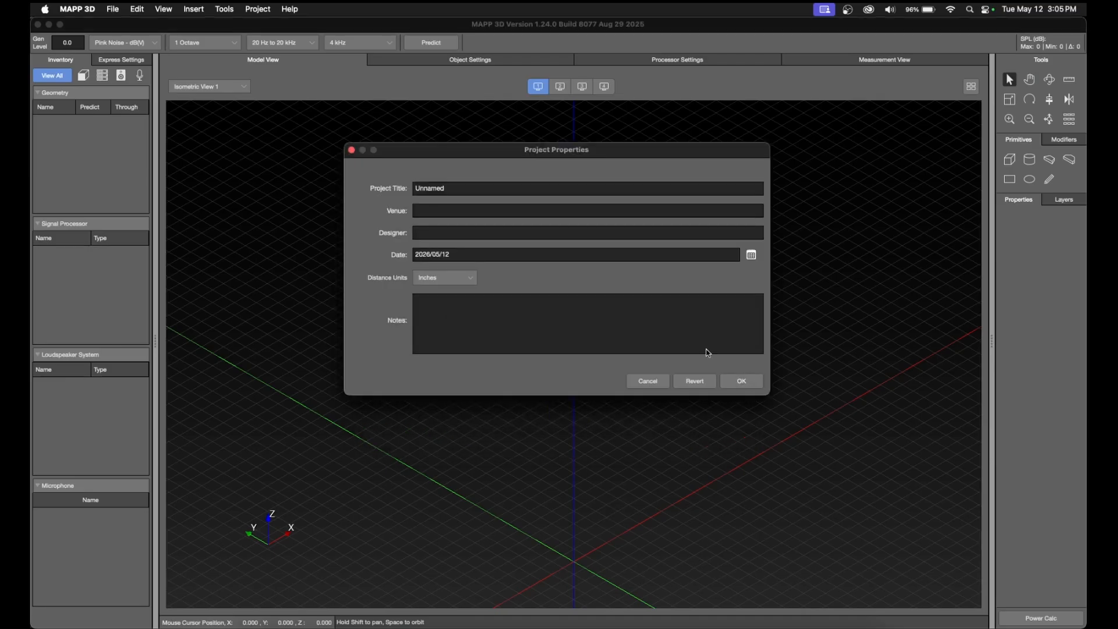
left_click(745, 380)
Import Ms Marvel DXF 2.dxf from P3 Documents with inches as the distance unit.
left_click(113, 9)
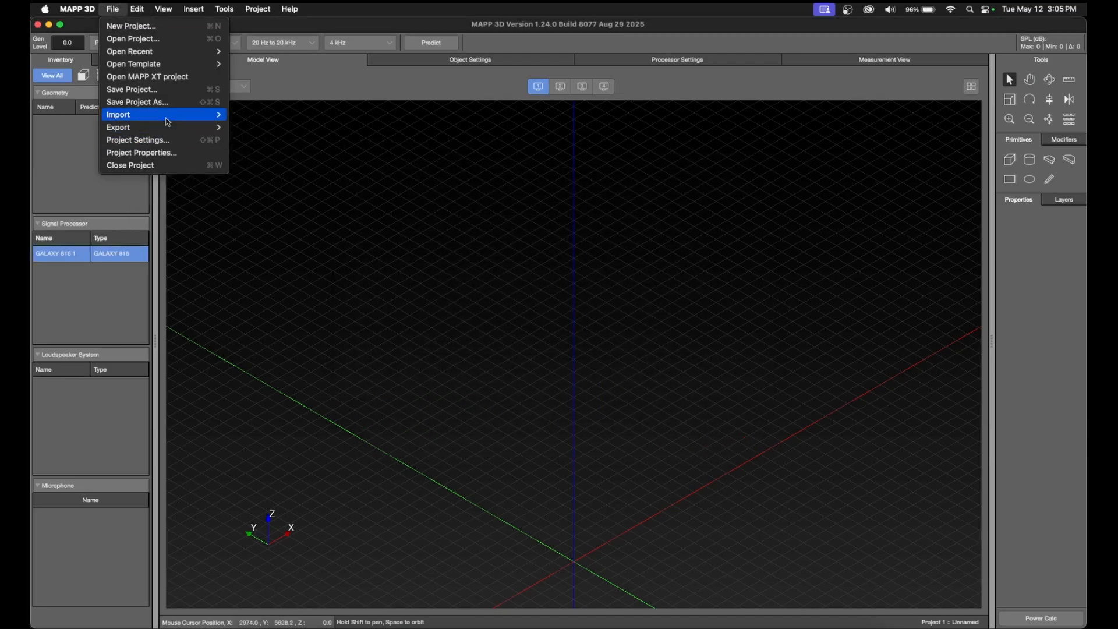
mouse_move(168, 121)
left_click(274, 112)
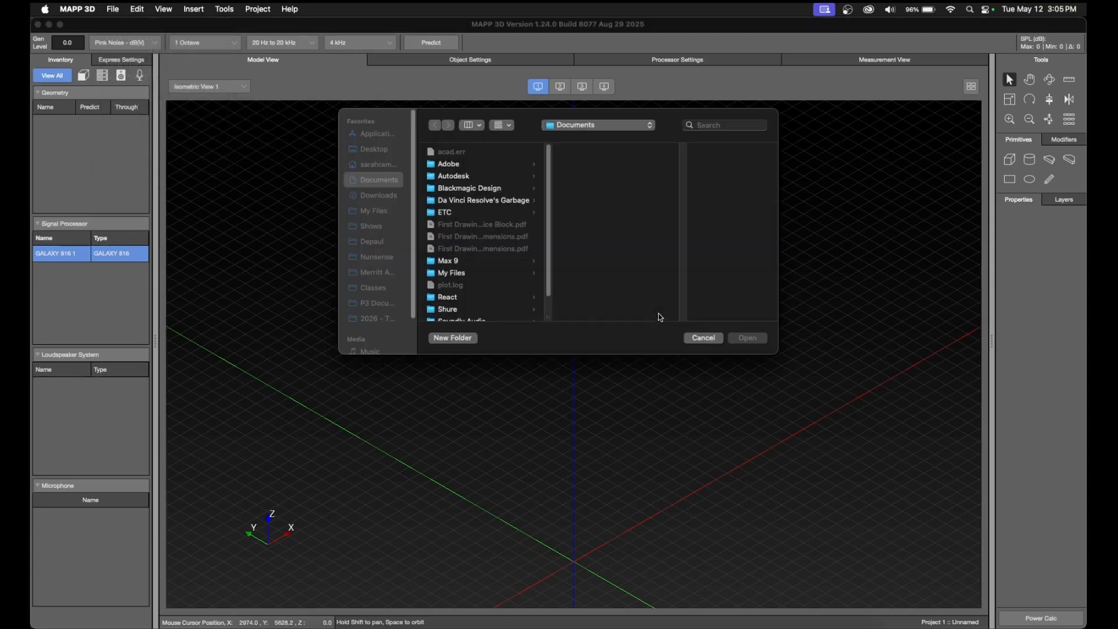
left_click(377, 303)
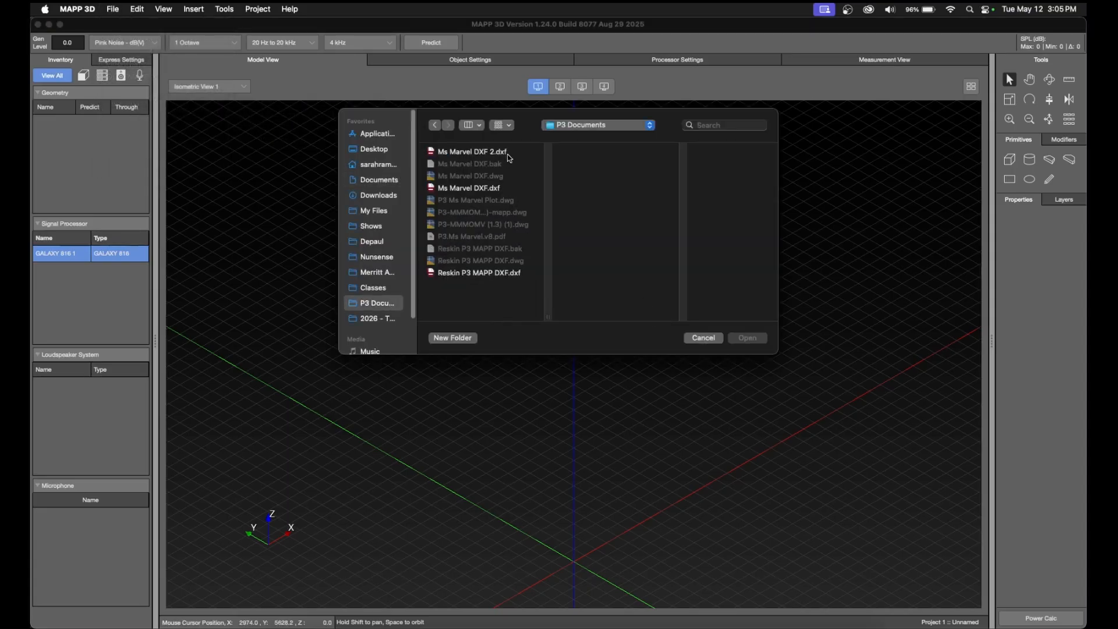
left_click(471, 151)
left_click(747, 337)
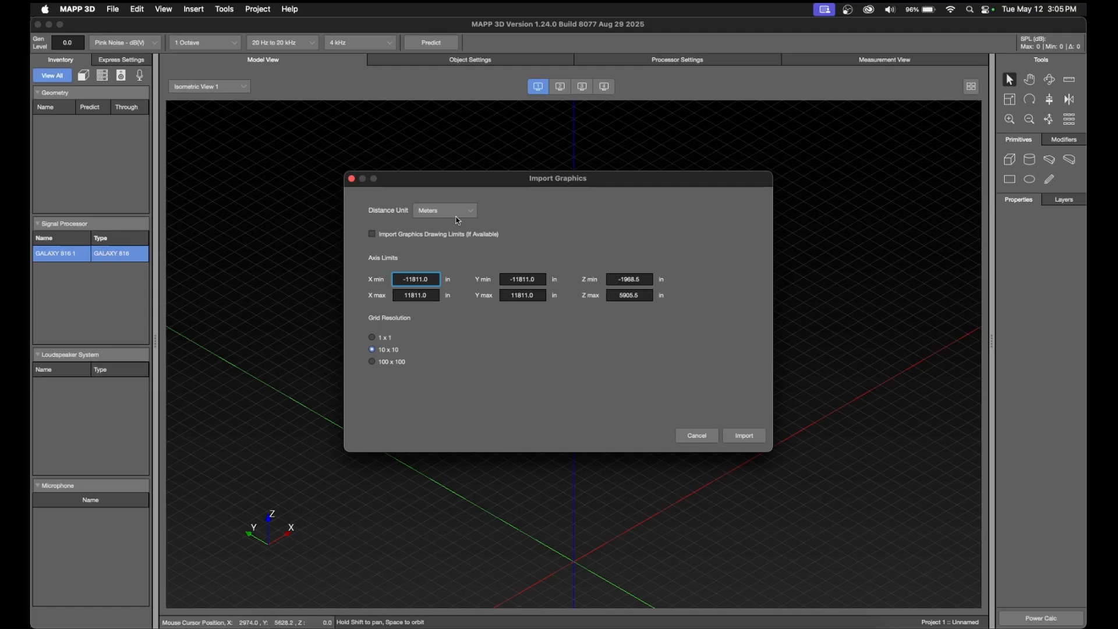
left_click(457, 216)
left_click(449, 279)
left_click(745, 435)
left_click(618, 329)
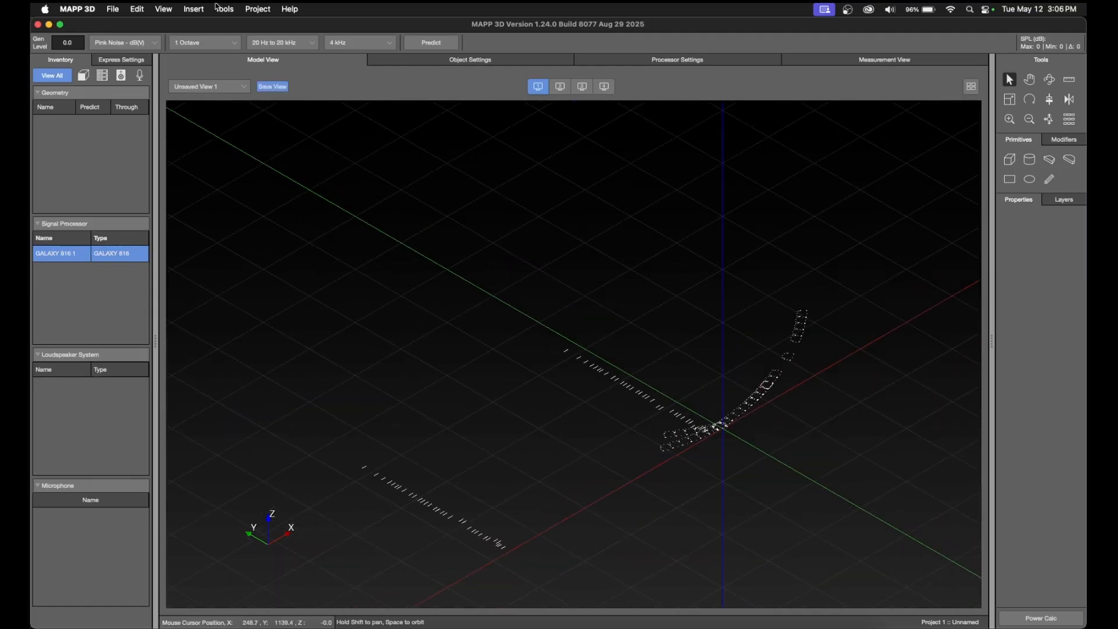
Replace the current DXF by importing Reskin P3 MAPP DXF.dxf in inches.
left_click(112, 10)
mouse_move(166, 115)
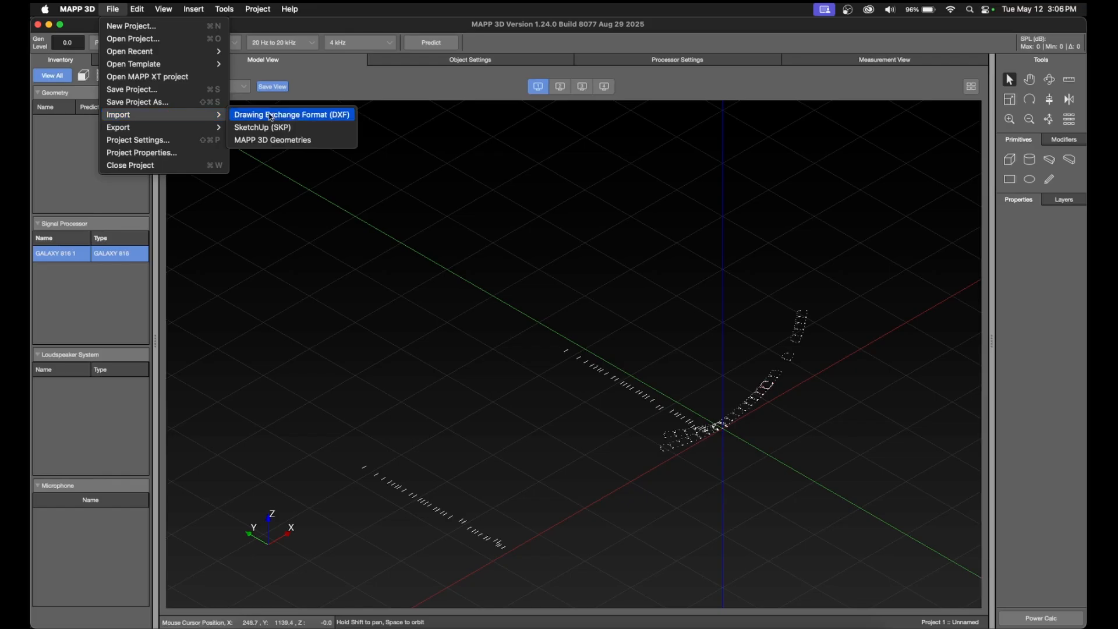
left_click(315, 114)
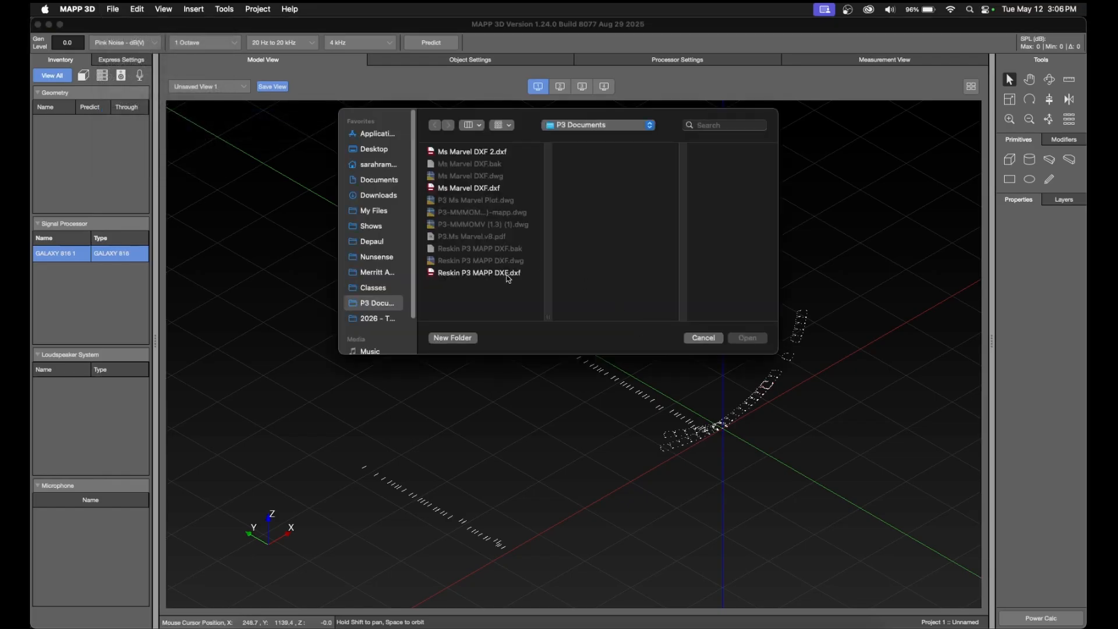
left_click(756, 338)
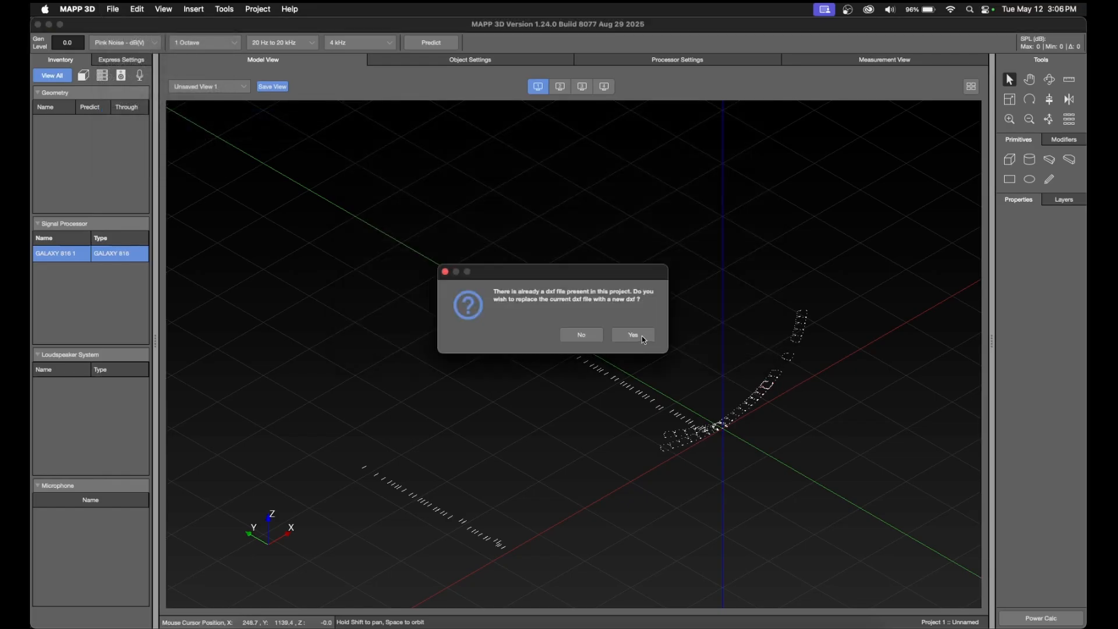
left_click(635, 336)
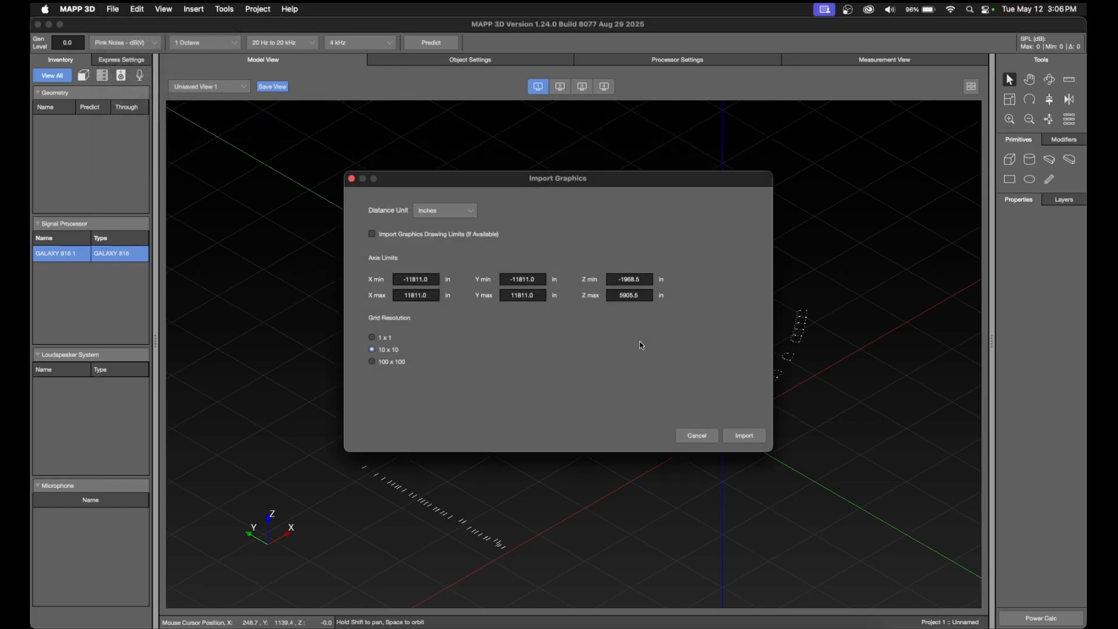
left_click(745, 436)
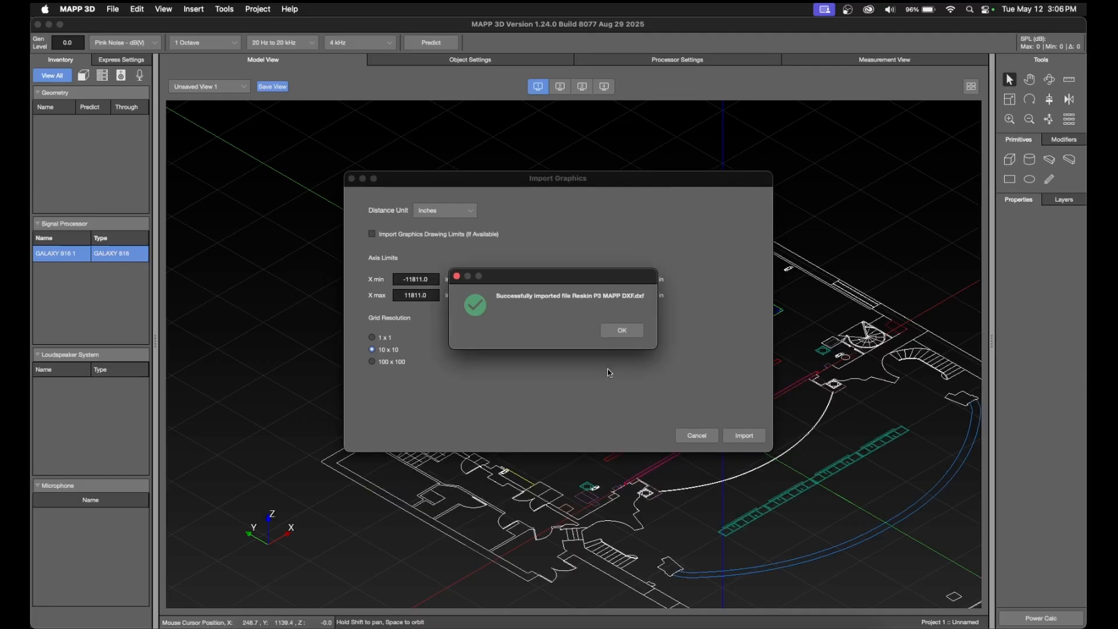
left_click(622, 330)
Display the layer list and show the imported theatre plan in Top View 1.
scroll(815, 465, "down", 10)
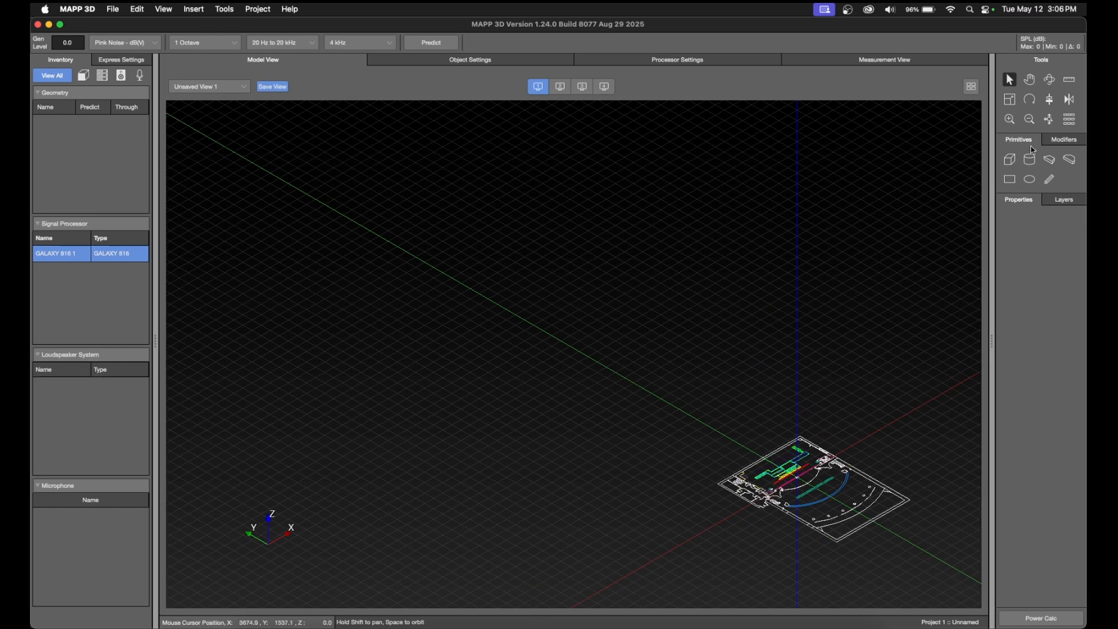
left_click(1032, 81)
left_click_drag(826, 534, 594, 456)
scroll(588, 442, "up", 10)
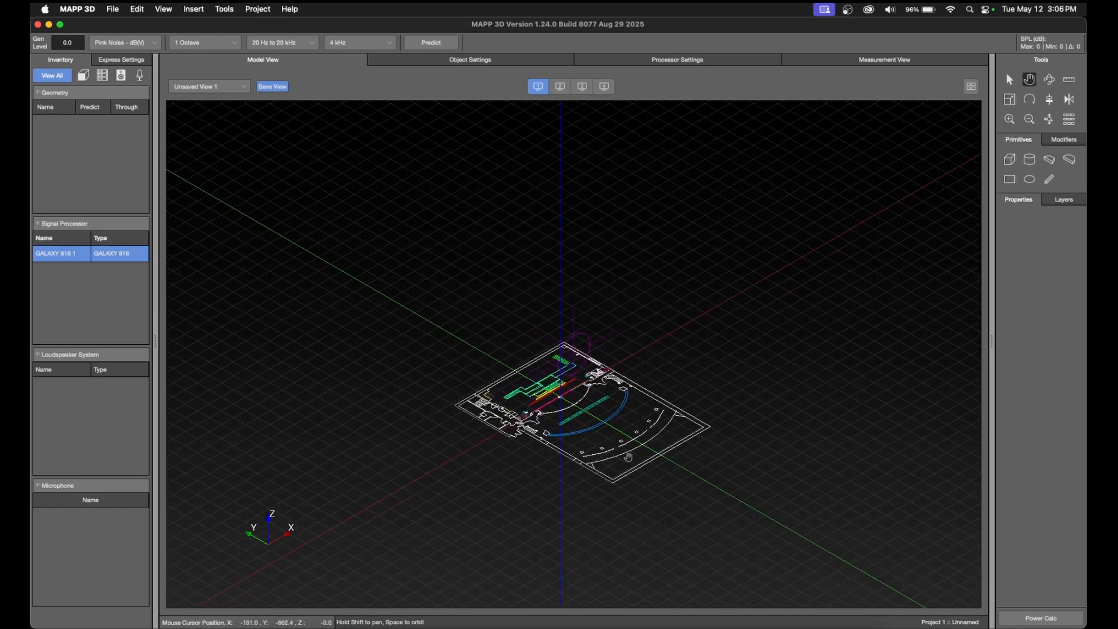
scroll(539, 394, "up", 3)
left_click(1064, 199)
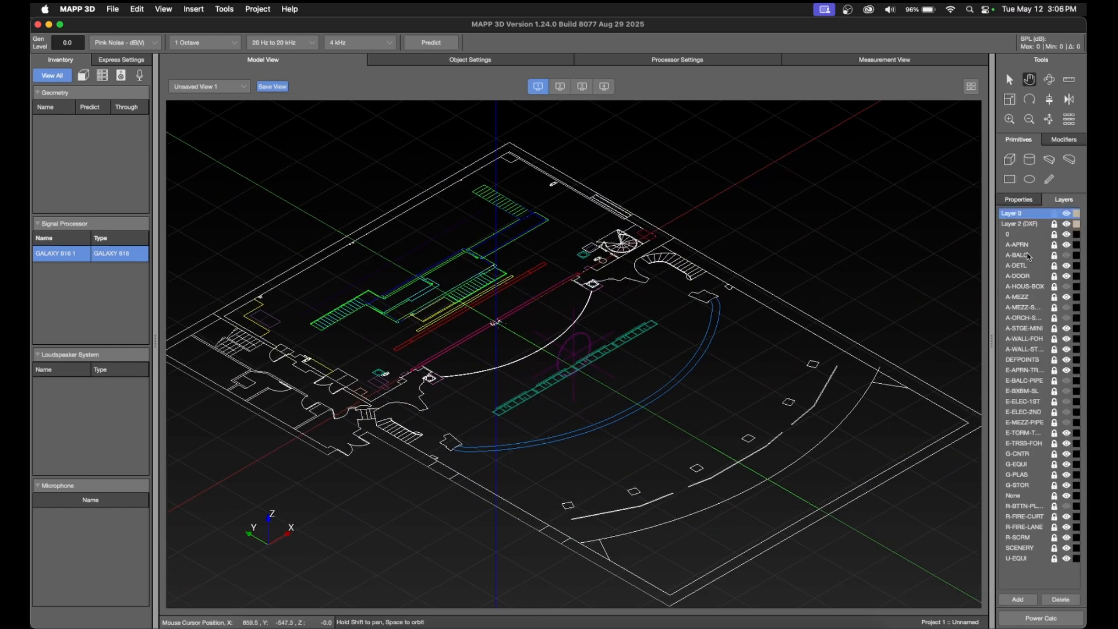
left_click(231, 88)
scroll(220, 188, "up", 2)
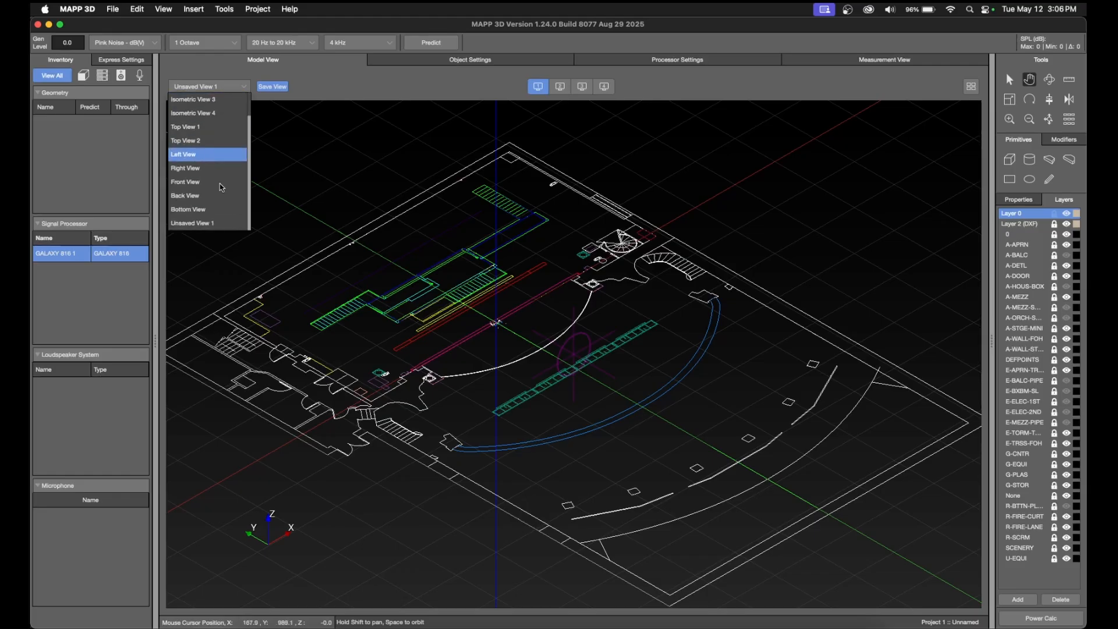
scroll(212, 125, "down", 2)
left_click(212, 126)
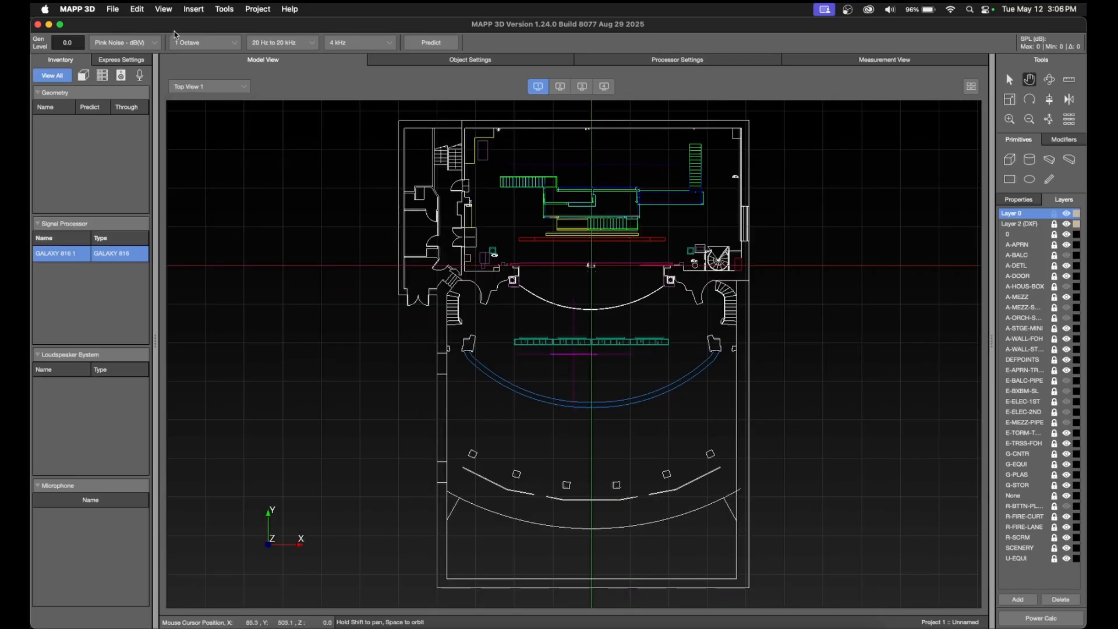
Set the project's SPL display to Attenuation with a manual minimum range of 12 dB and a 3 dB/Color resolution.
left_click(163, 9)
mouse_move(116, 6)
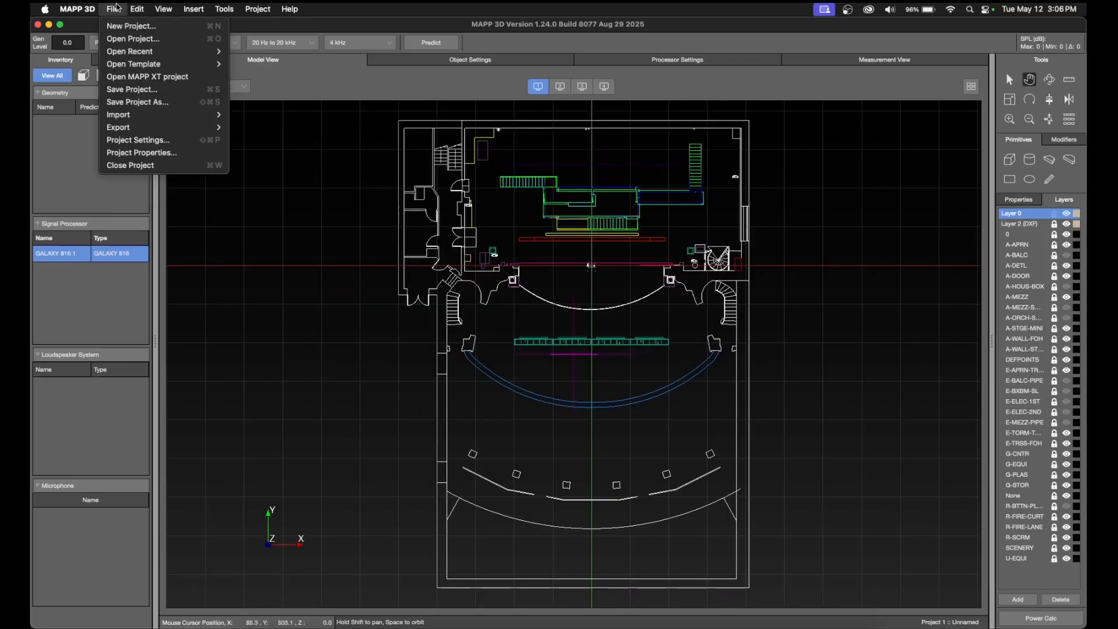
left_click(162, 143)
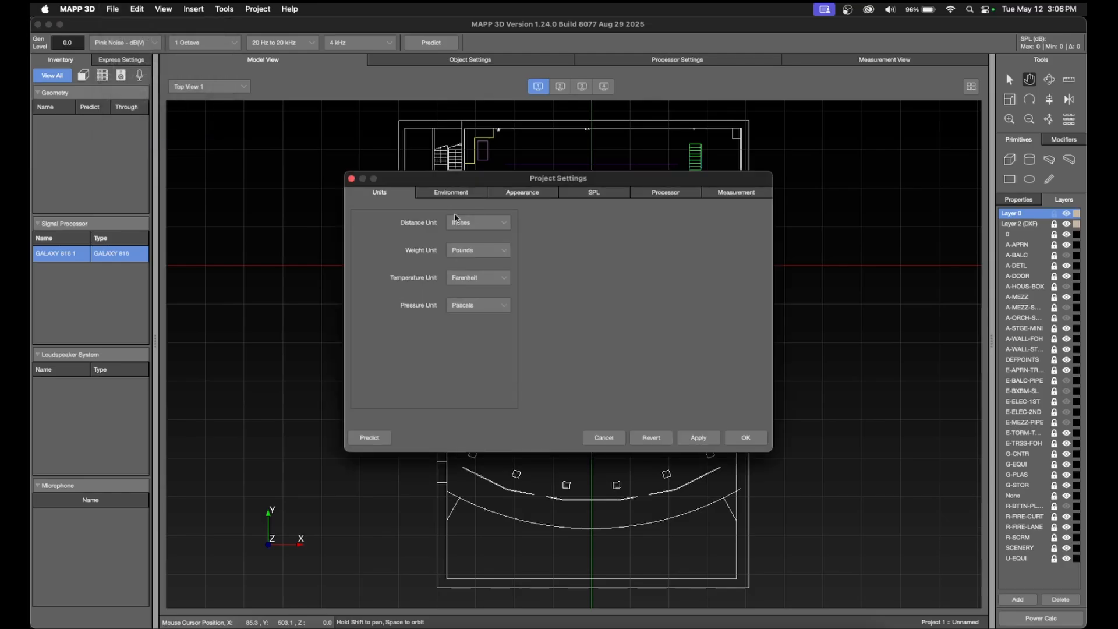
left_click(445, 194)
left_click(528, 196)
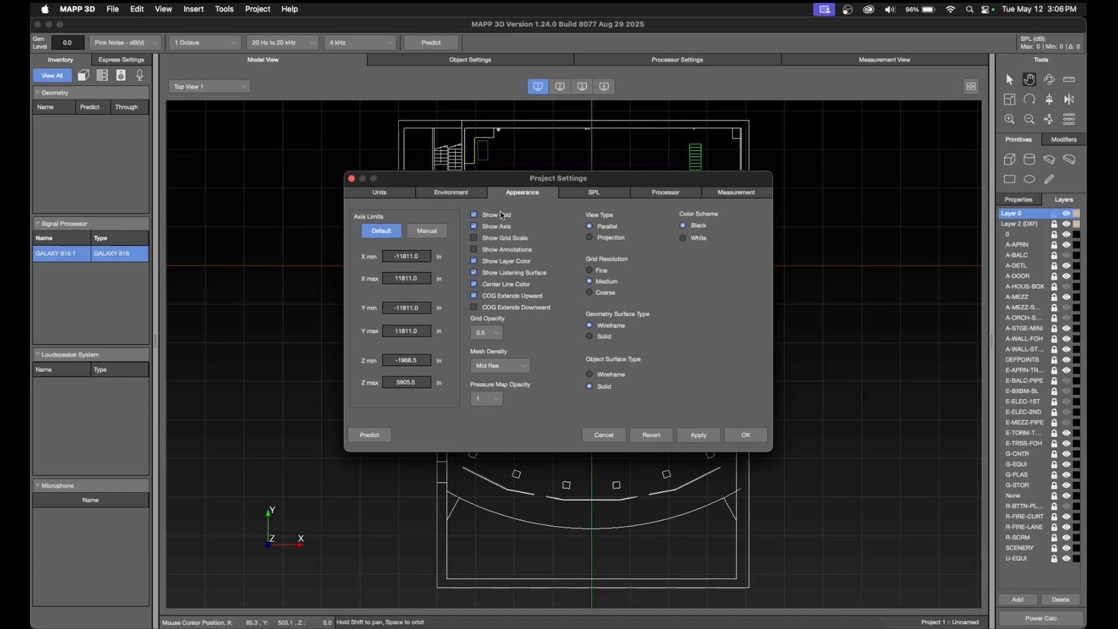
left_click(600, 196)
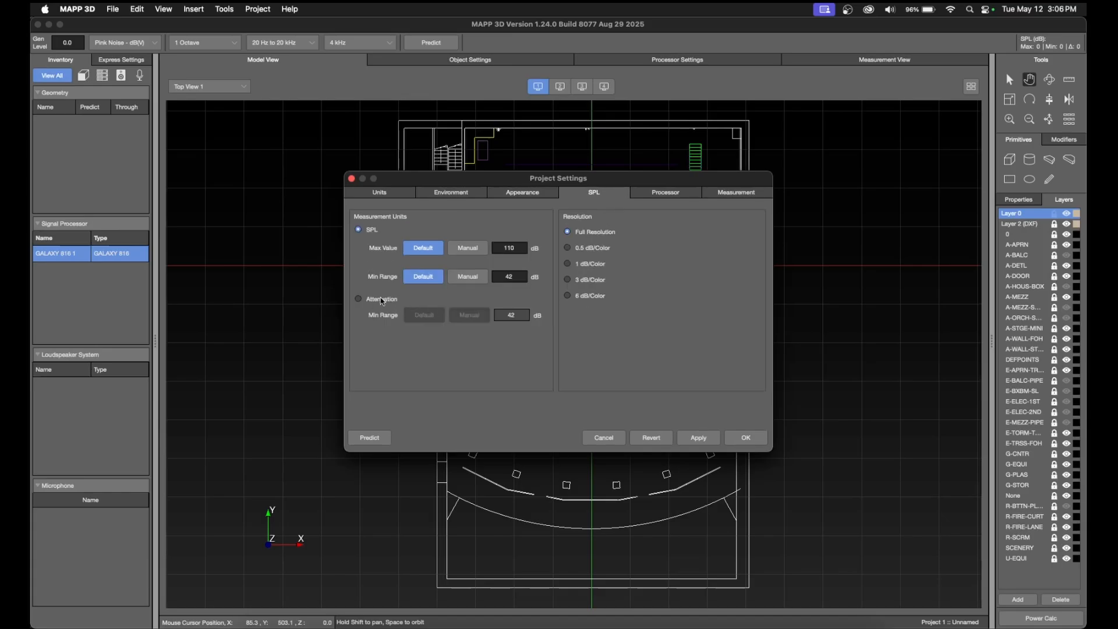
left_click(358, 299)
type("2")
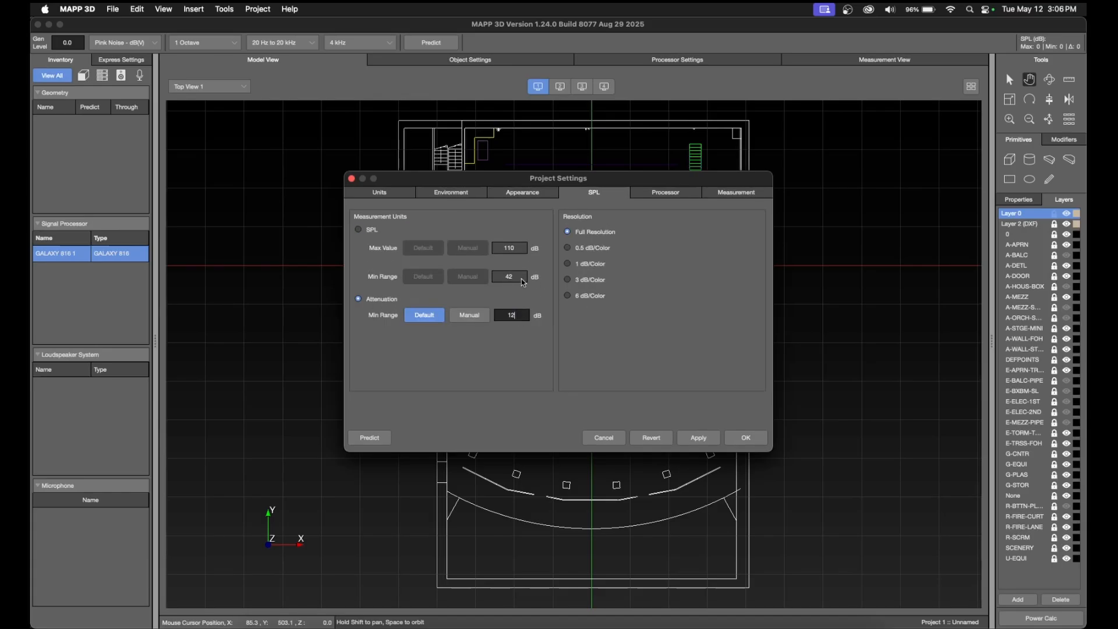
left_click(373, 230)
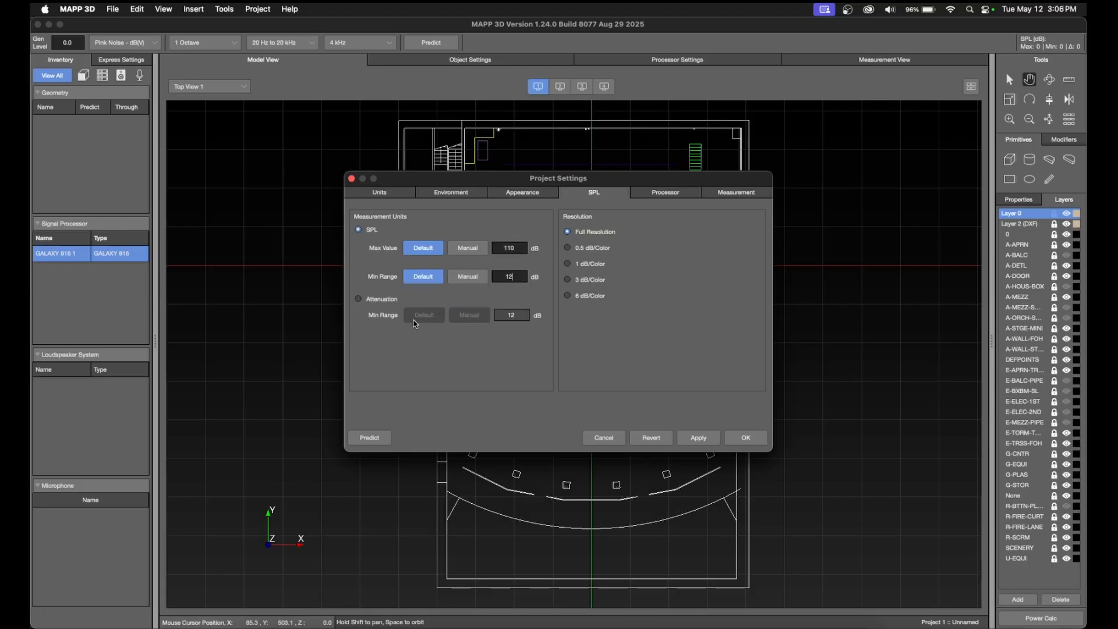
left_click(396, 302)
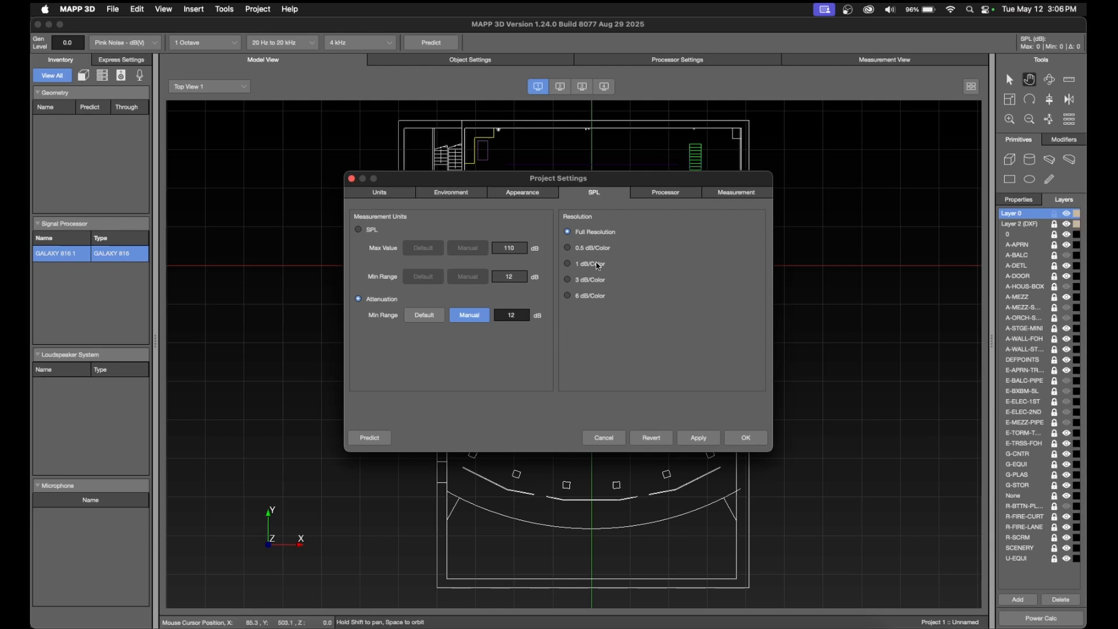
left_click(592, 282)
left_click(744, 440)
Add a layer named Aud - Orch and make the orchestra seating layer of the DXF visible.
scroll(846, 333, "up", 3)
scroll(862, 351, "down", 3)
left_click(1019, 600)
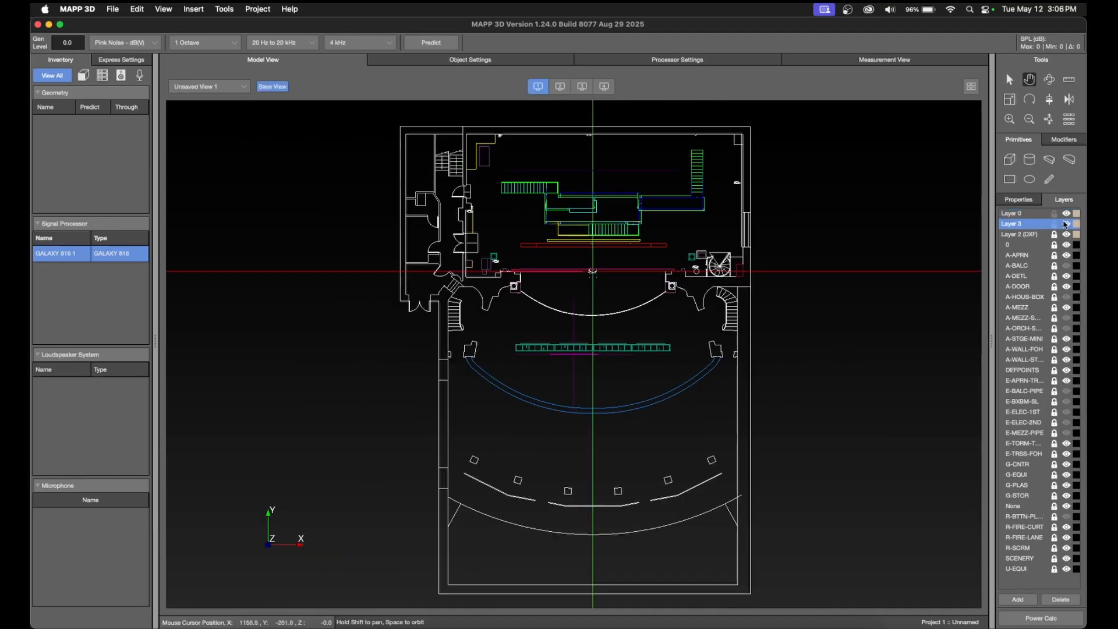
double_click(1012, 224)
type("Aud - Orch")
key("Return")
left_click(1066, 328)
scroll(803, 458, "up", 4)
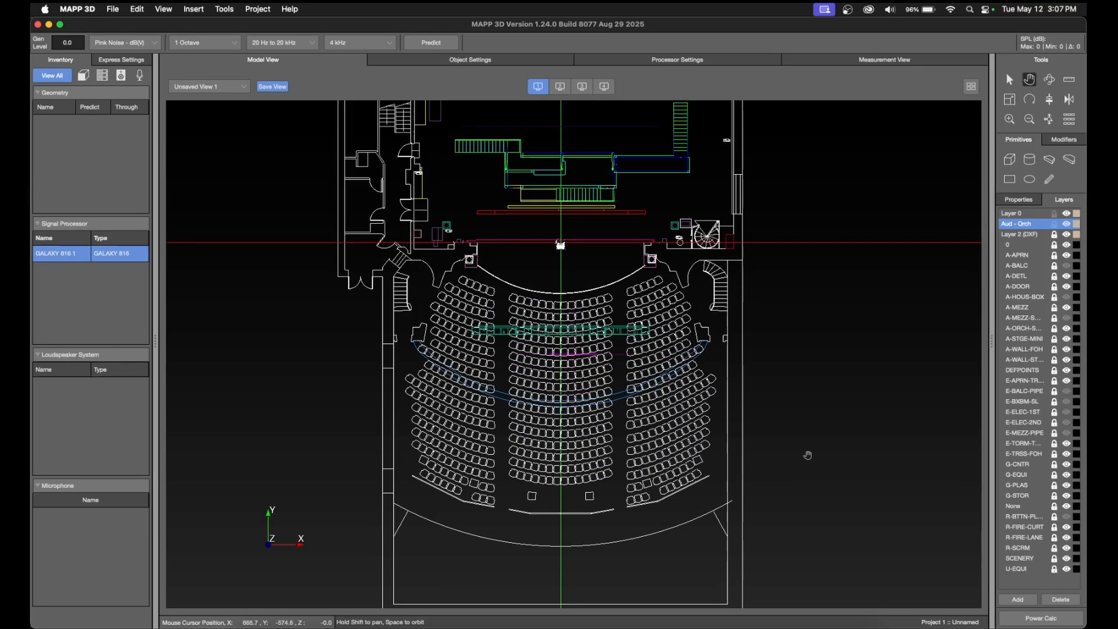
Trace the center orchestra seating block as an eight-point free-draw shape about 287 in wide and 525 in deep, and name it Orch HC.
left_click(1049, 180)
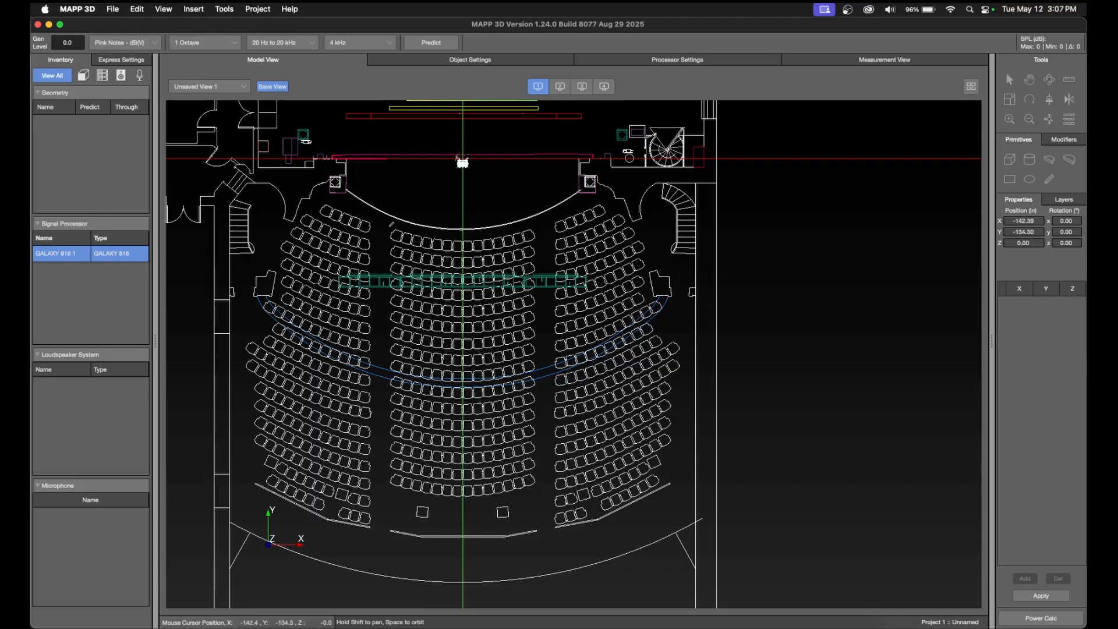
left_click(390, 227)
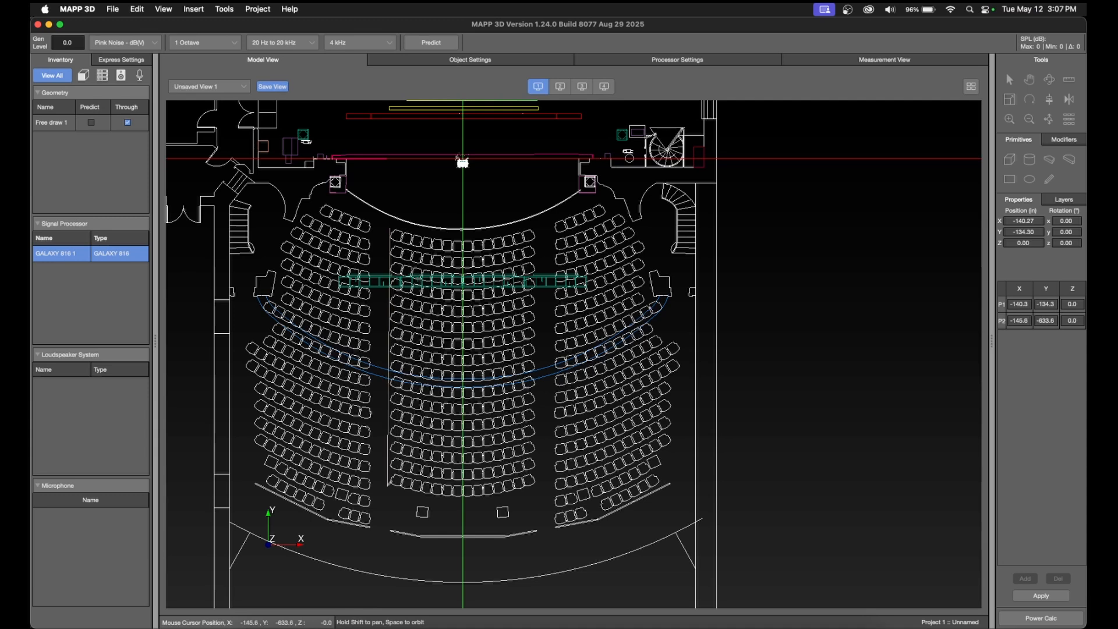
left_click(436, 493)
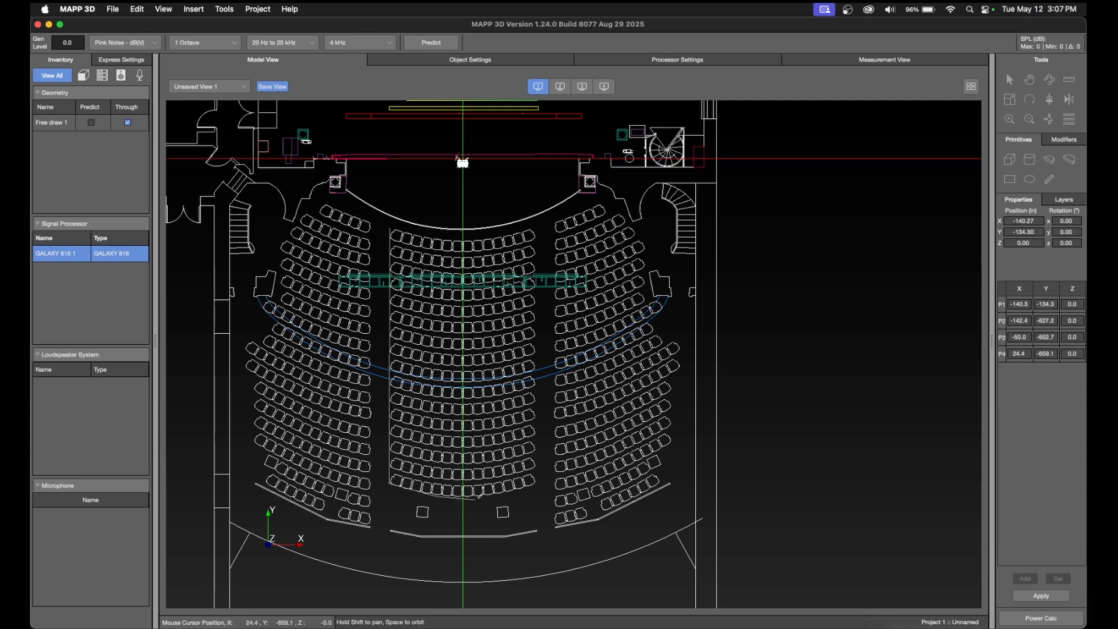
left_click(488, 492)
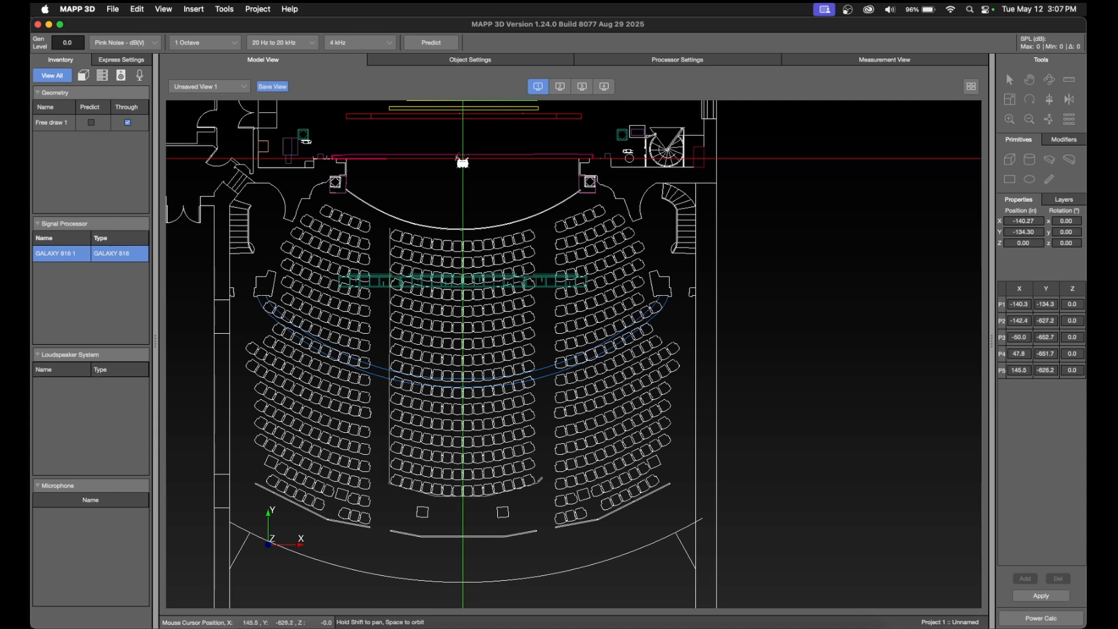
left_click(538, 480)
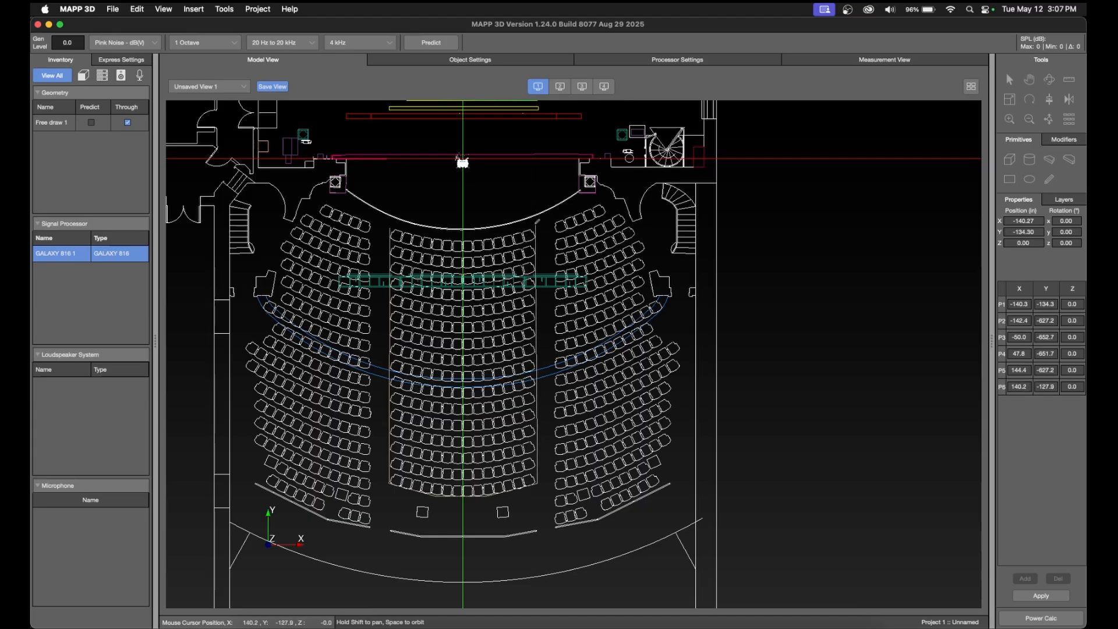
left_click(536, 223)
left_click(484, 239)
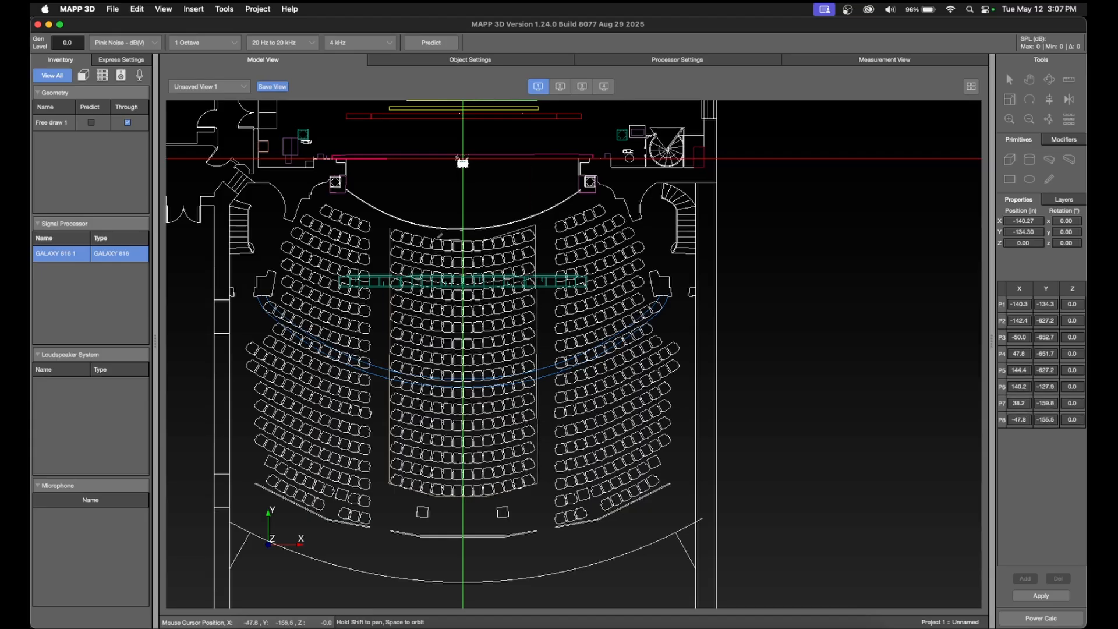
right_click(419, 231)
left_click(456, 250)
double_click(59, 123)
type("HC")
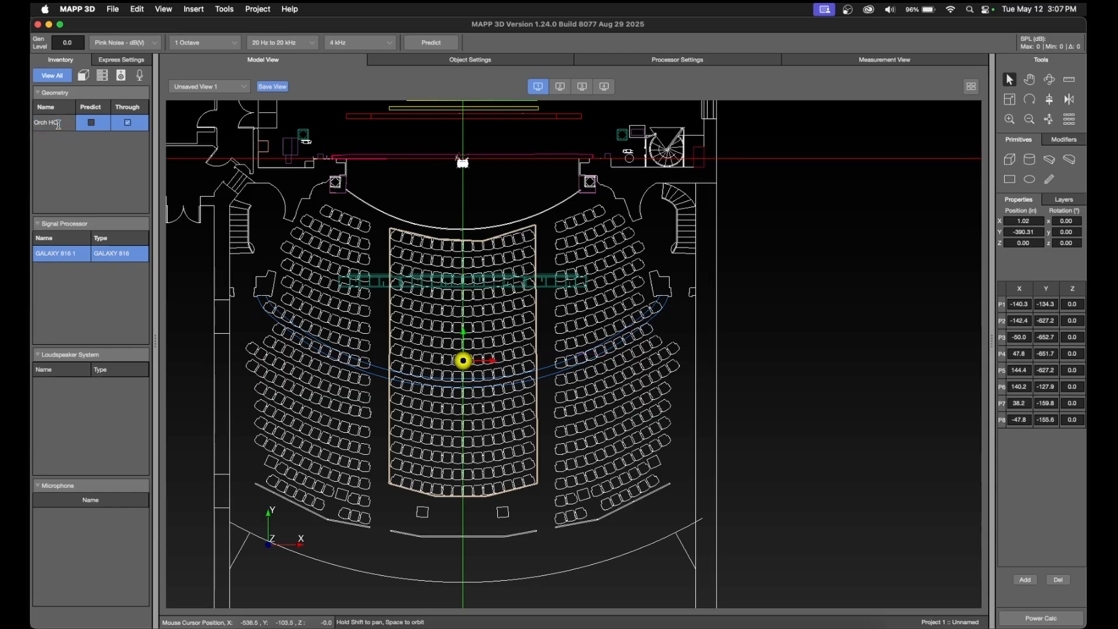
Enable SPL prediction on the Orch HC geometry.
left_click(91, 123)
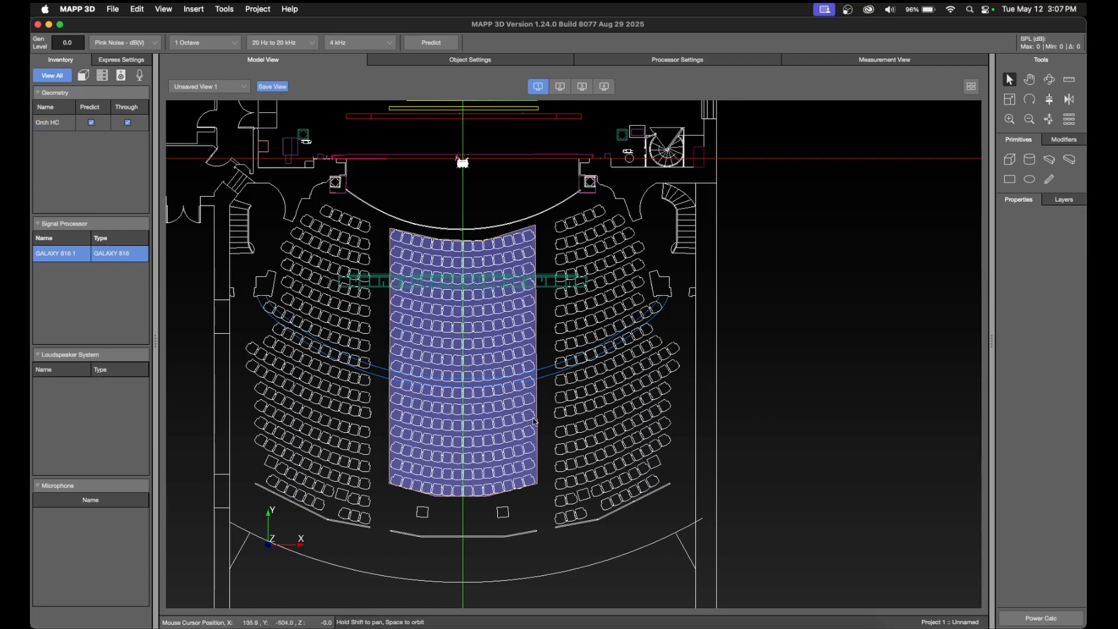
left_click(1049, 180)
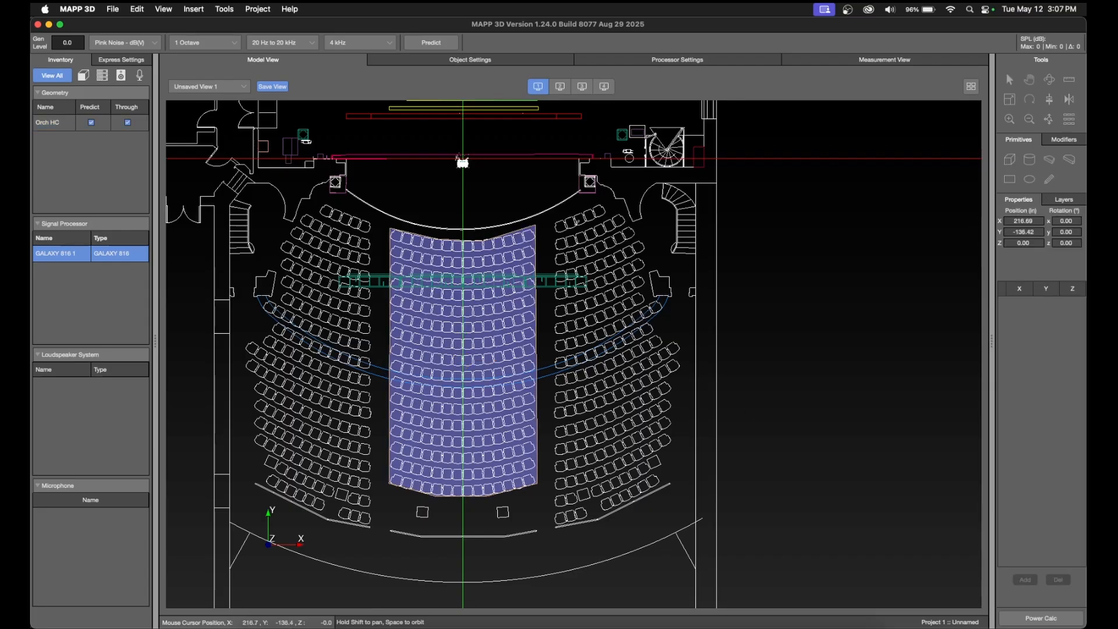
left_click(556, 217)
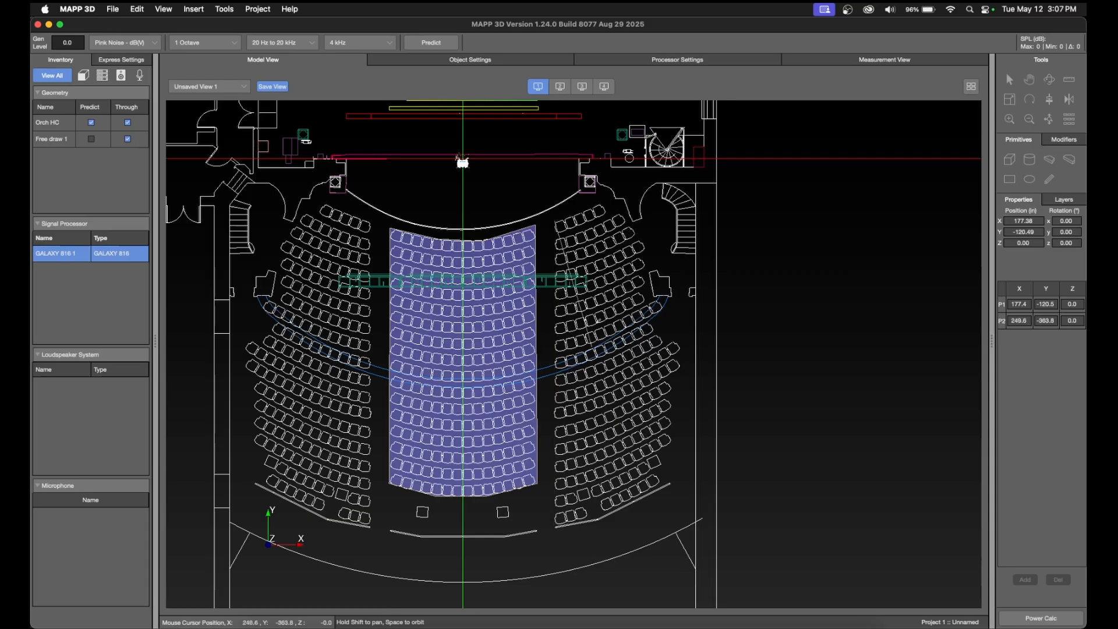
key("Escape")
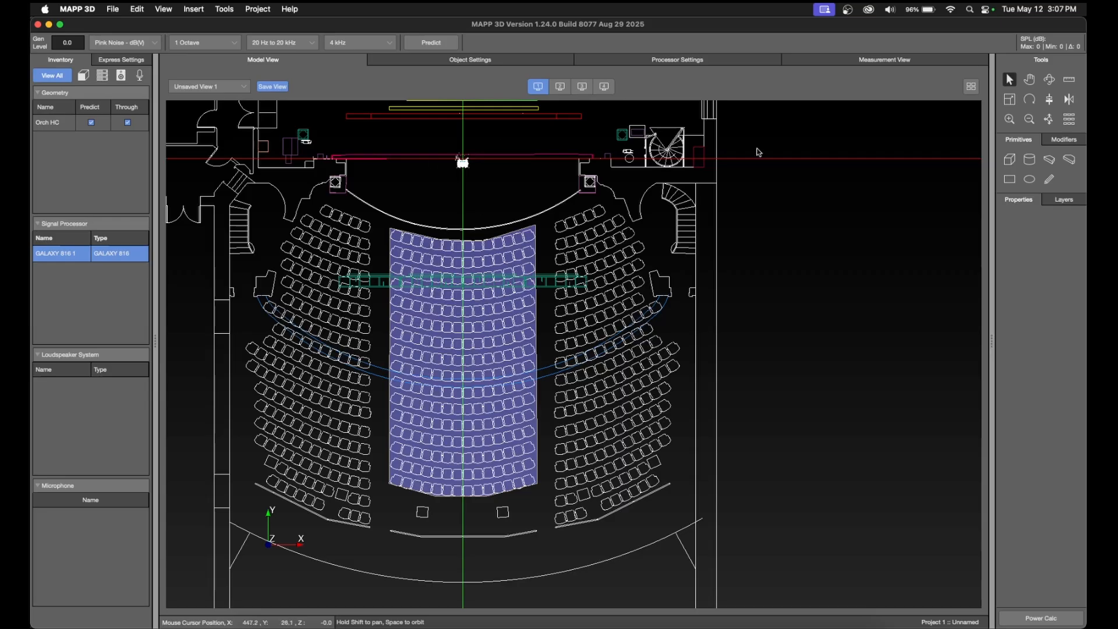
Trace the orchestra seating block on the positive X side as a closed five-point free-draw shape about 275 in wide and 648 in deep.
left_click(1049, 178)
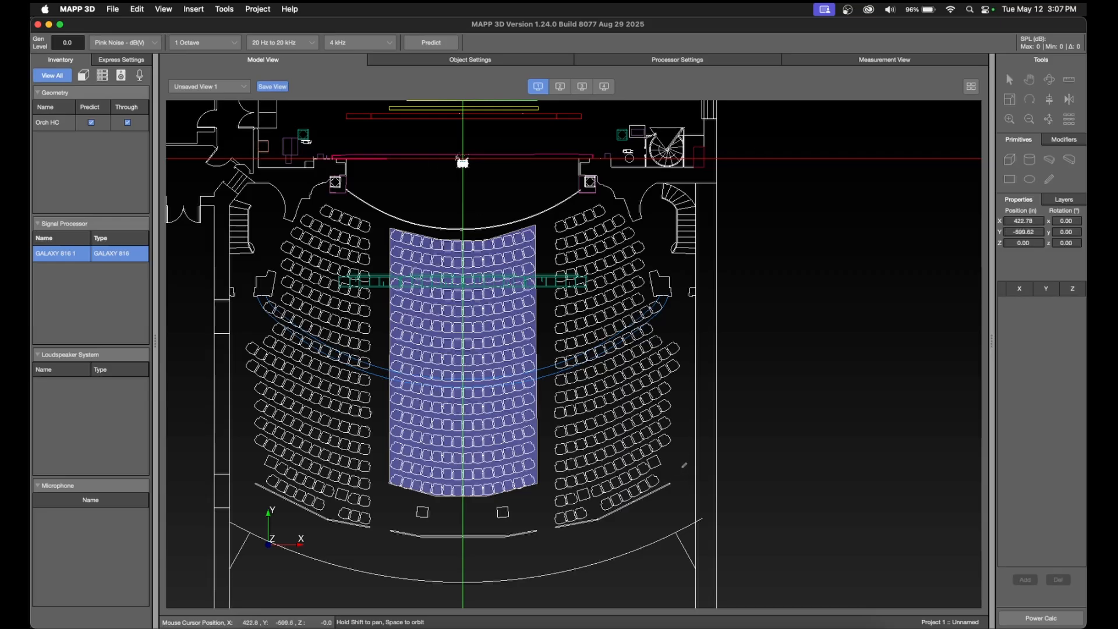
left_click(696, 461)
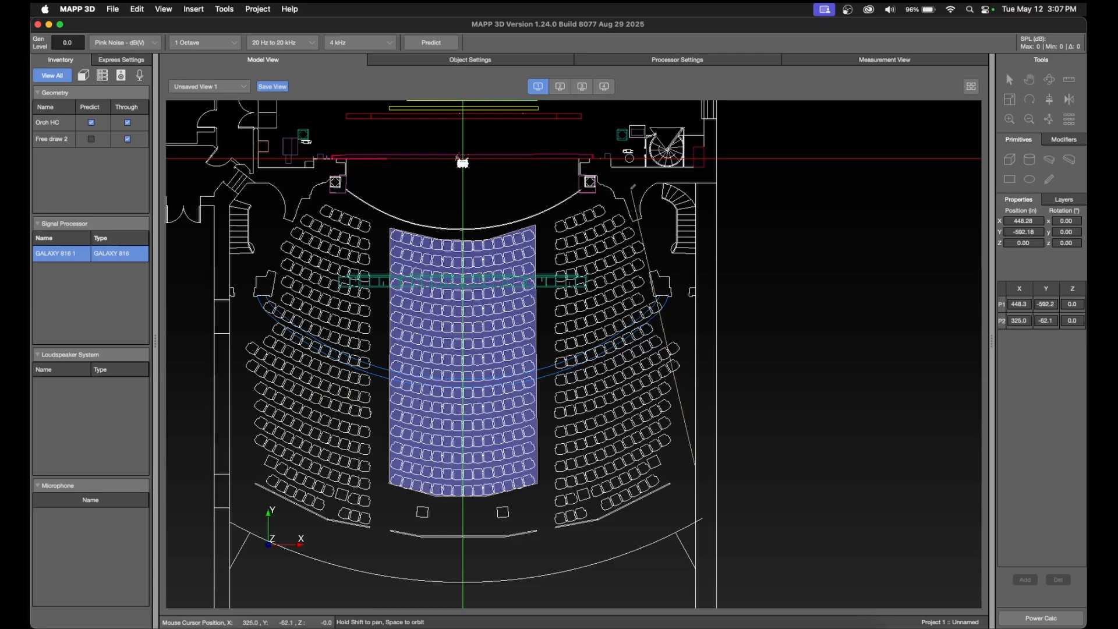
left_click(633, 187)
left_click(553, 224)
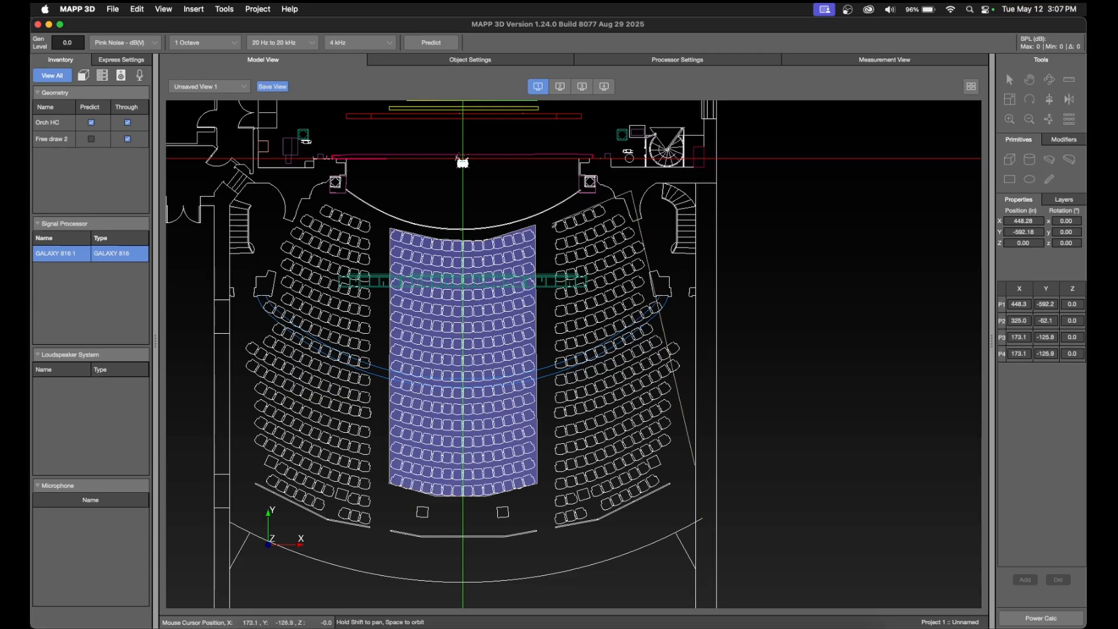
left_click(557, 526)
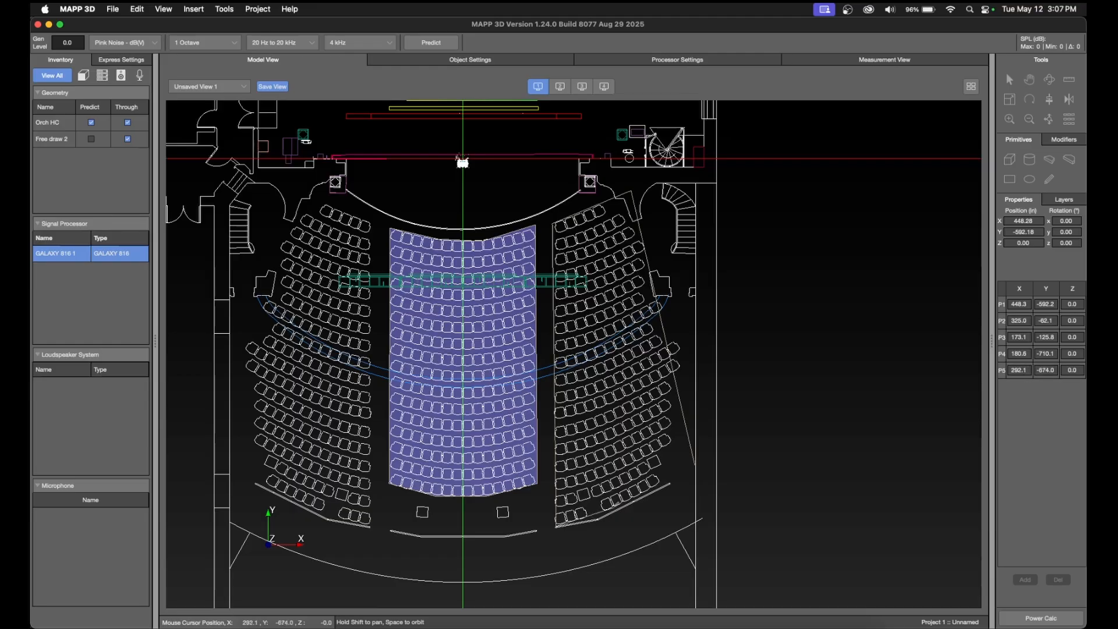
right_click(651, 484)
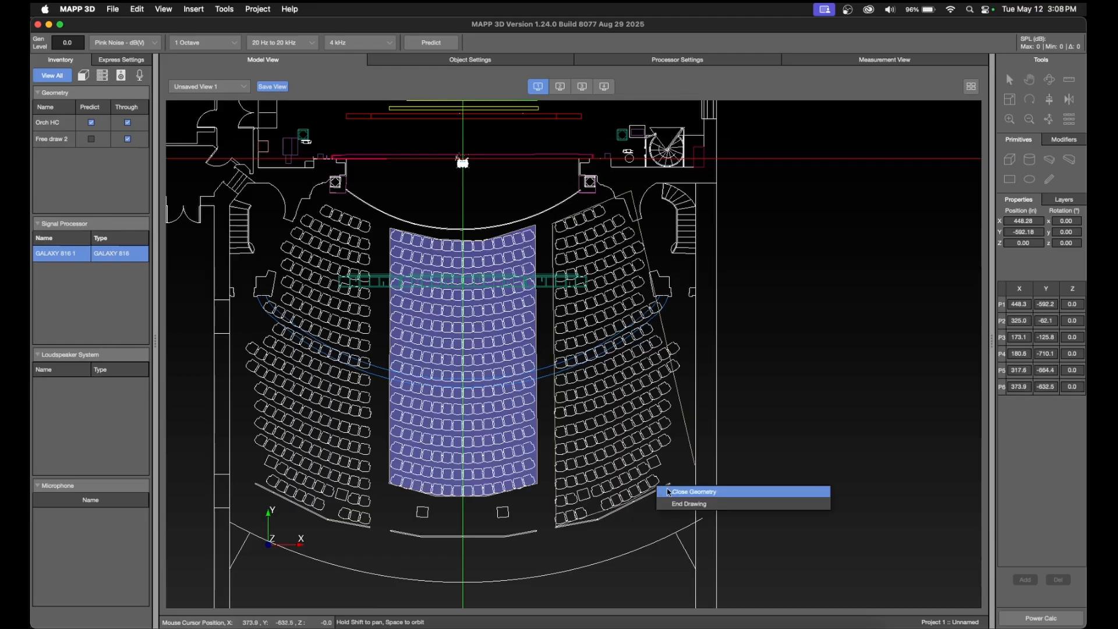
left_click(670, 491)
Name the new seating shape Orch HL and enable SPL prediction on it.
double_click(40, 140)
type("Orch HL")
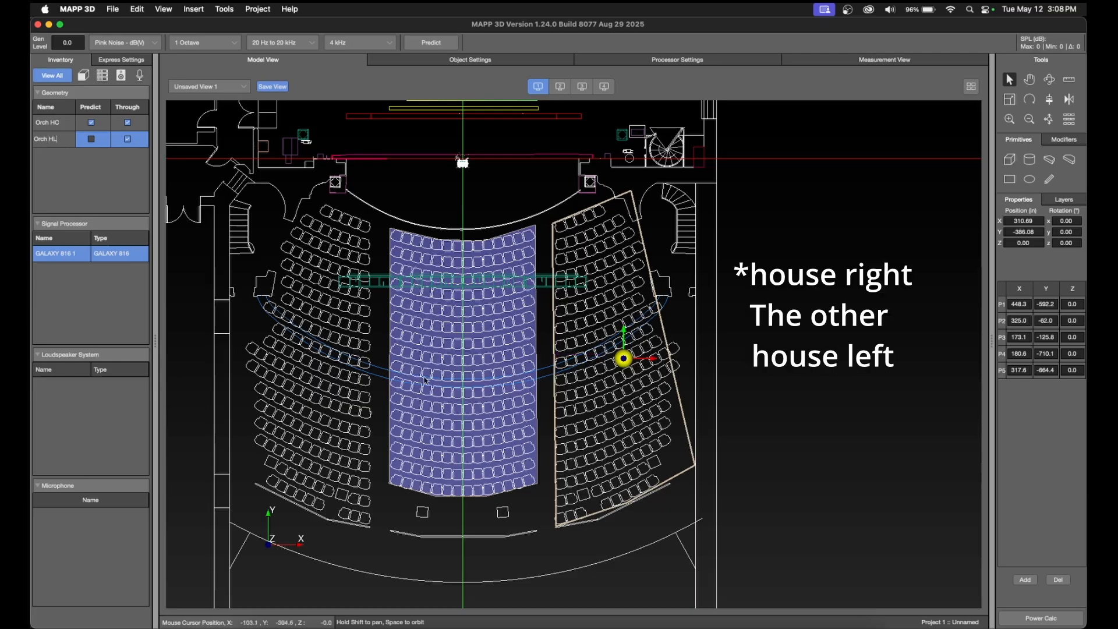
left_click(751, 383)
left_click(91, 139)
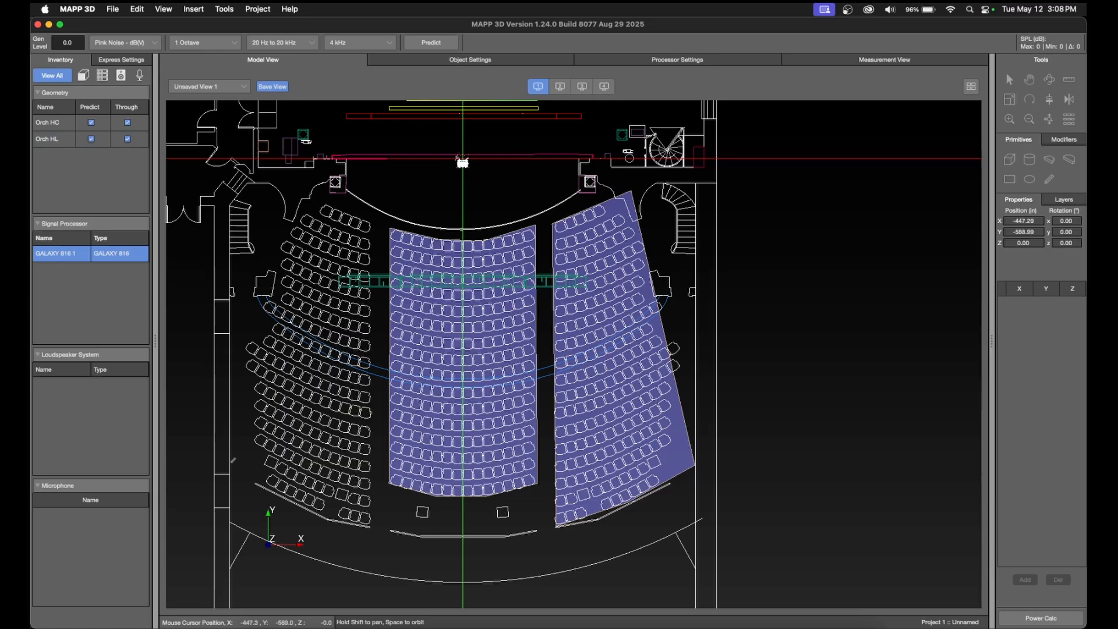
Trace the orchestra seating block on the negative X side as a closed five-point free-draw shape about 276 in wide and 641 in deep.
mouse_move(233, 458)
left_mouse_down()
mouse_move(300, 195)
mouse_move(371, 218)
left_mouse_up()
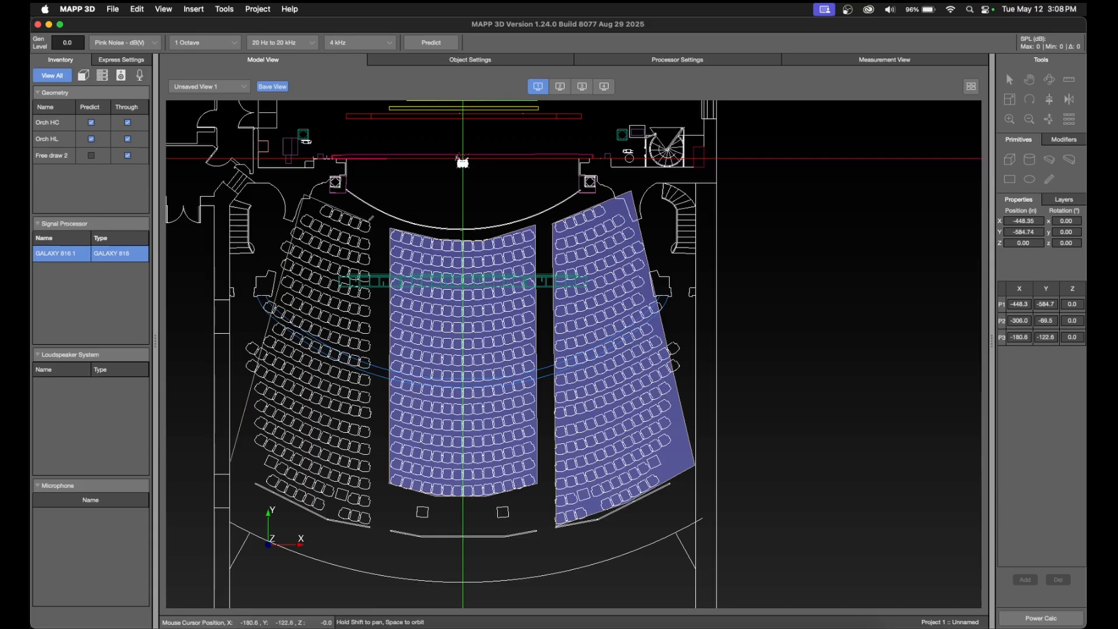
left_click(373, 223)
left_click(374, 525)
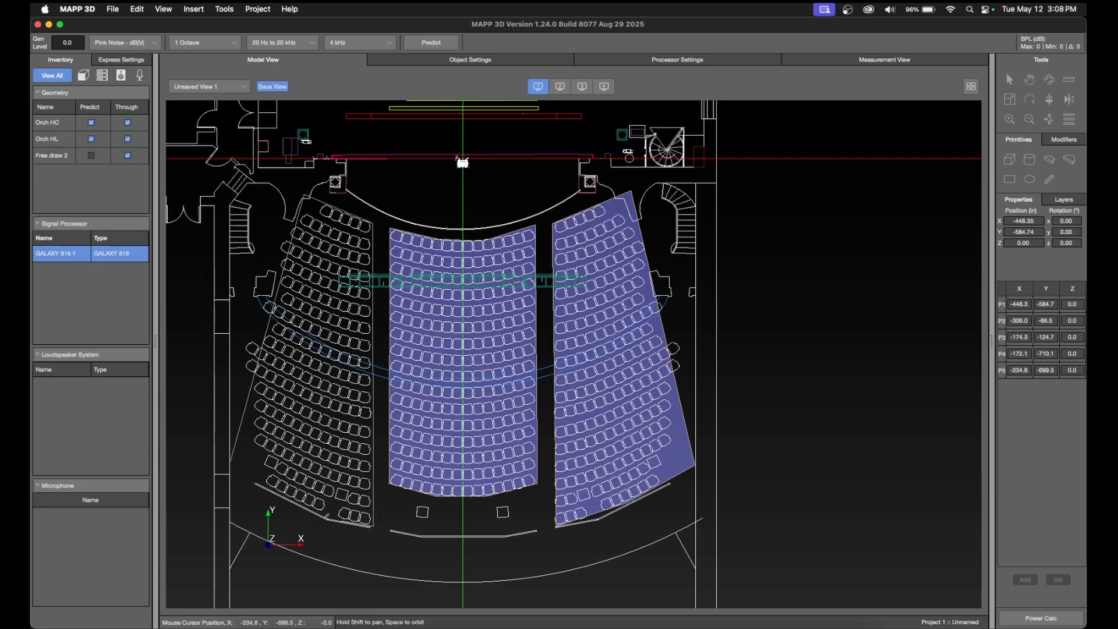
left_click(302, 503)
right_click(262, 478)
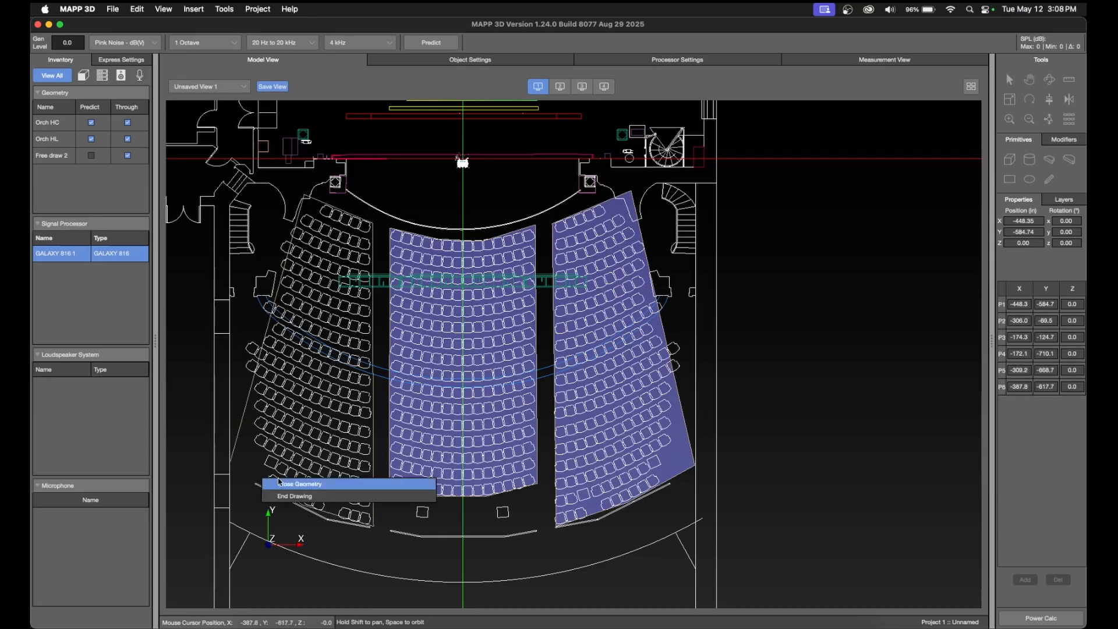
left_click(277, 484)
Name the second side seating shape Orch HR and enable SPL prediction on it.
double_click(50, 156)
type("Orch HR")
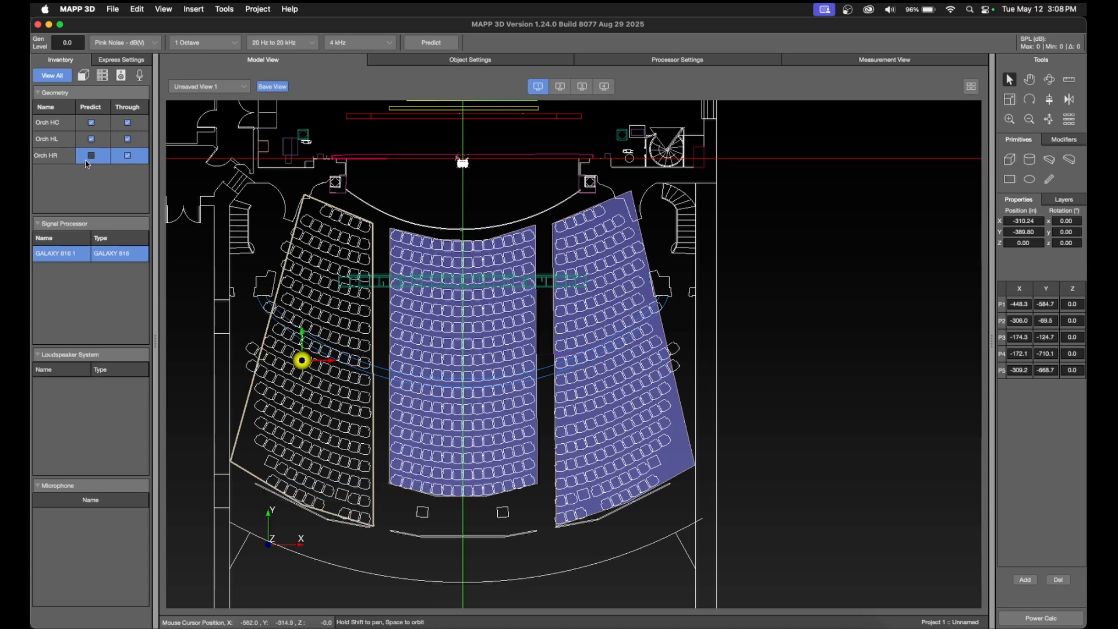
left_click(91, 156)
left_click(811, 394)
left_click(673, 376)
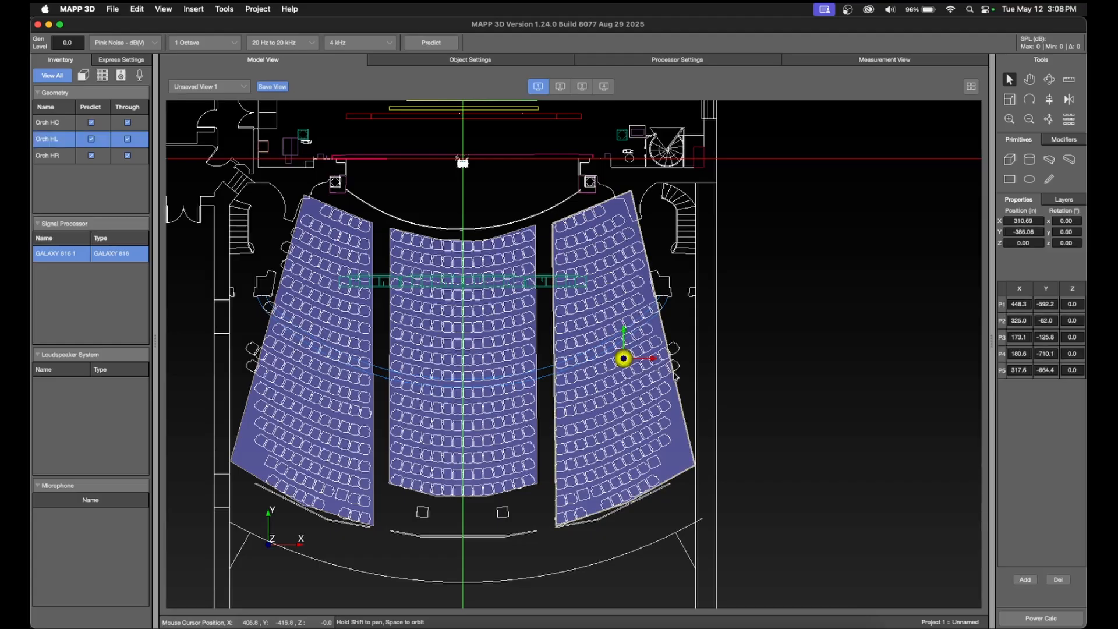
left_click(709, 424)
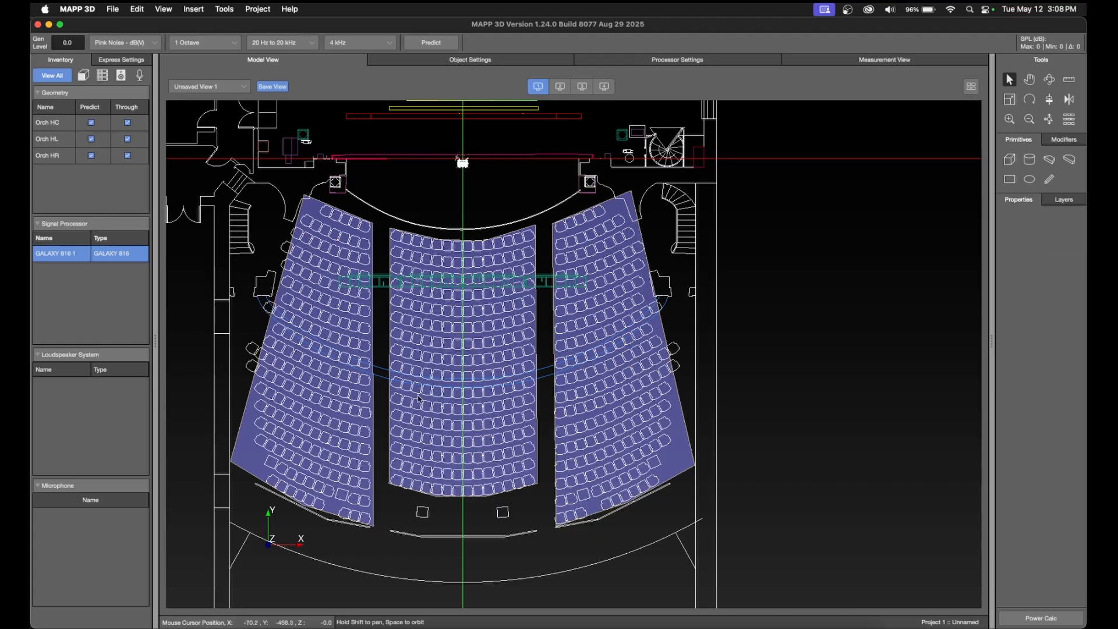
Tilt the model view slightly and select the Orch HC geometry to examine its point coordinates.
left_click(1049, 79)
left_click_drag(848, 444, 848, 401)
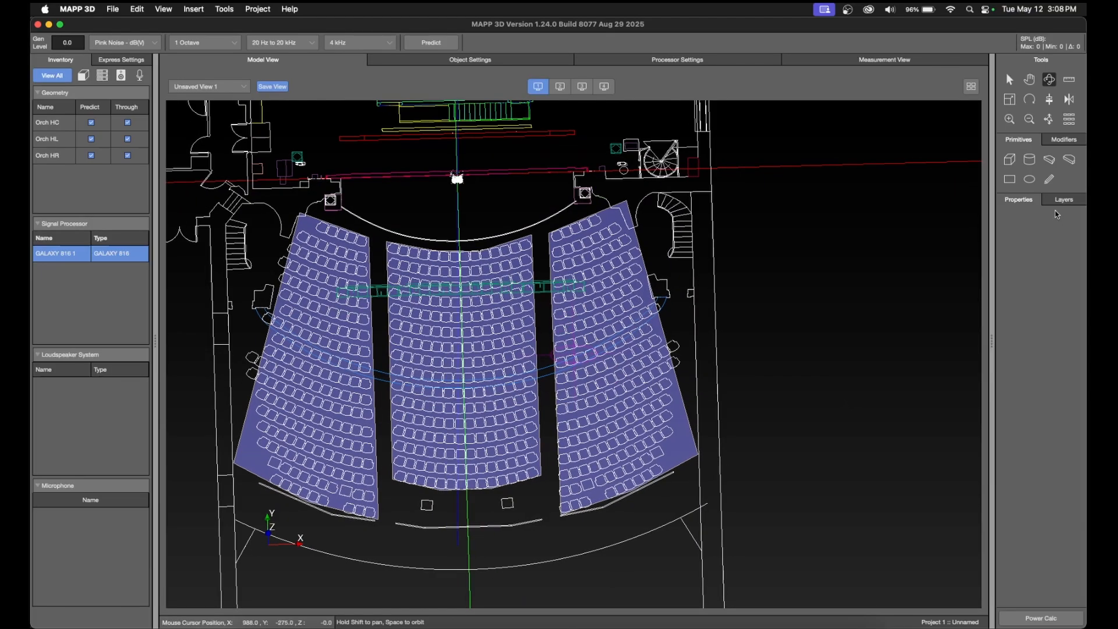
left_click(46, 123)
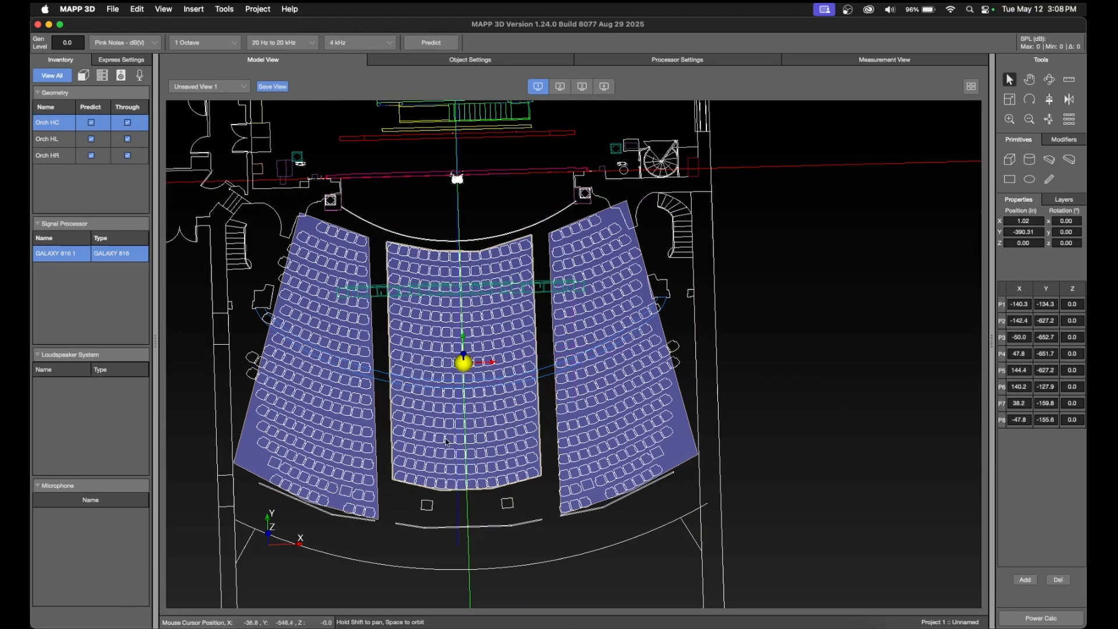
Switch to AutoCAD, open P3-MMMOMV (1.3) (1).dwg from the P3 Documents folder and display its model space.
key("super+Tab")
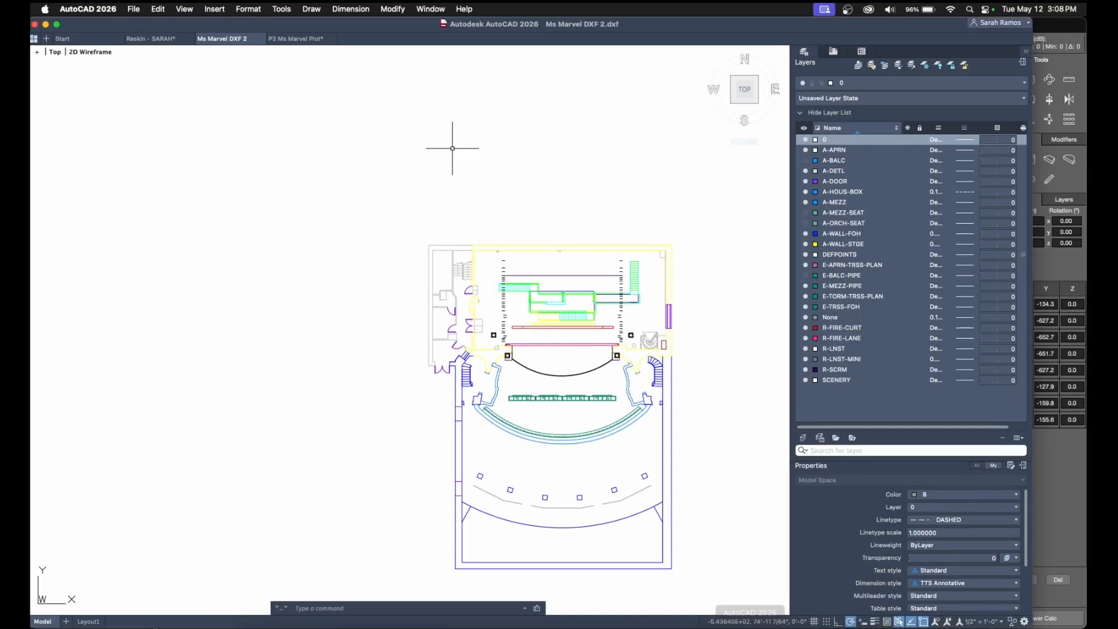
left_click(150, 39)
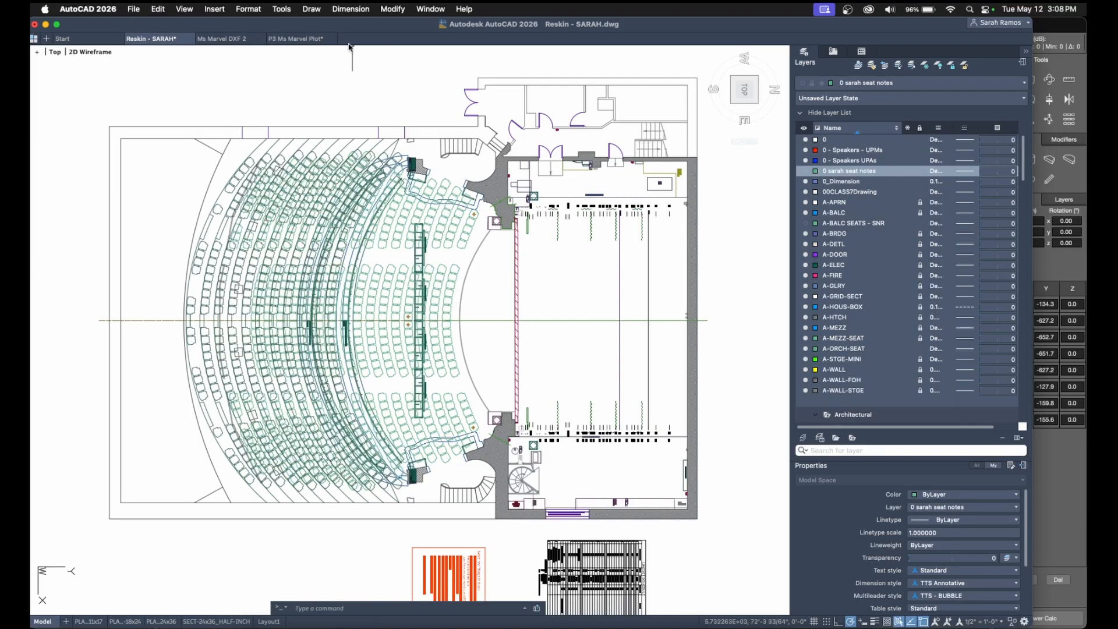
left_click(296, 39)
left_click(130, 8)
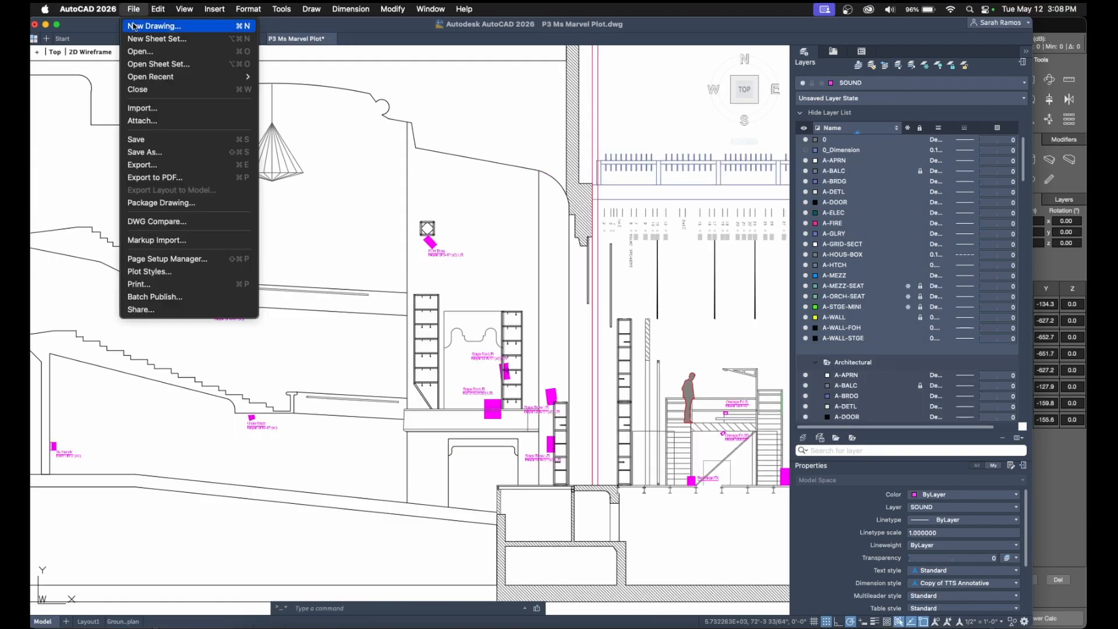
mouse_move(167, 77)
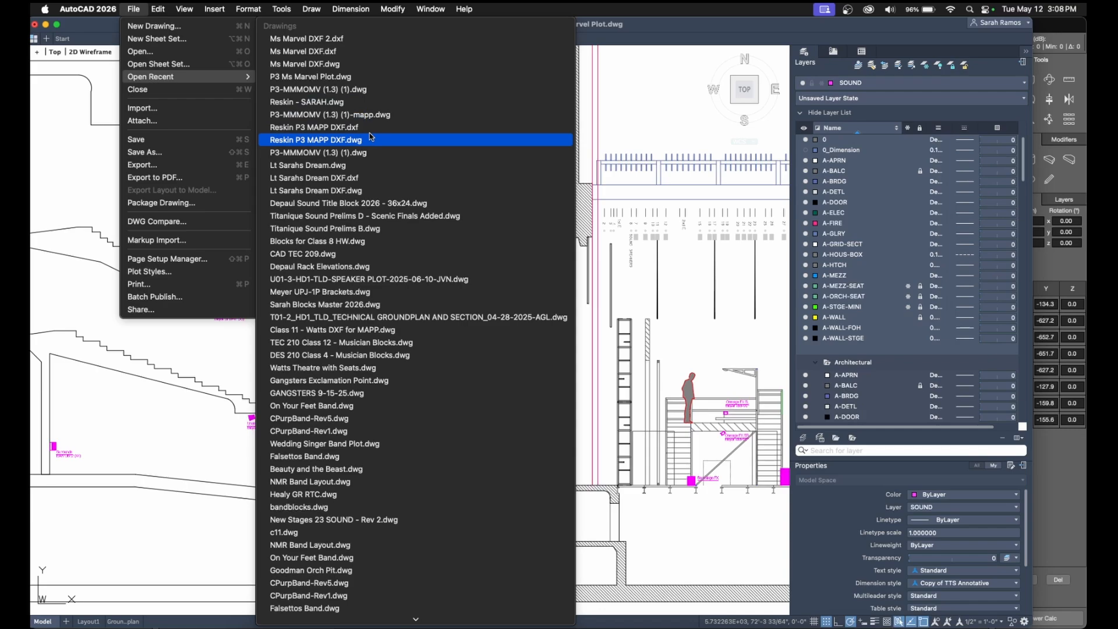
left_click(324, 7)
left_click(249, 627)
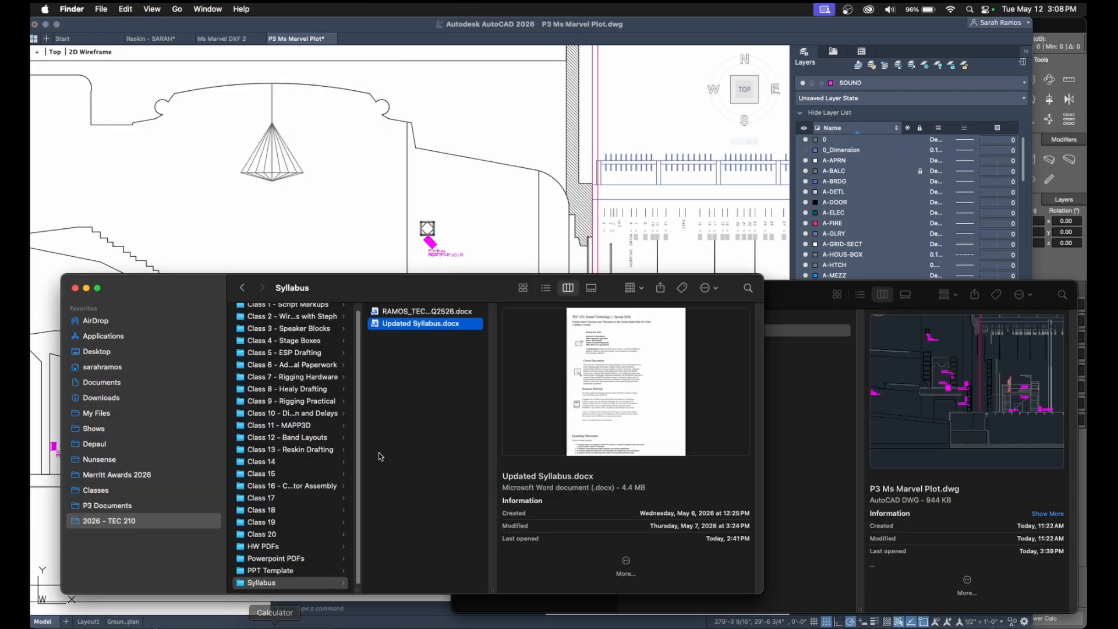
left_click(815, 512)
left_click(688, 355)
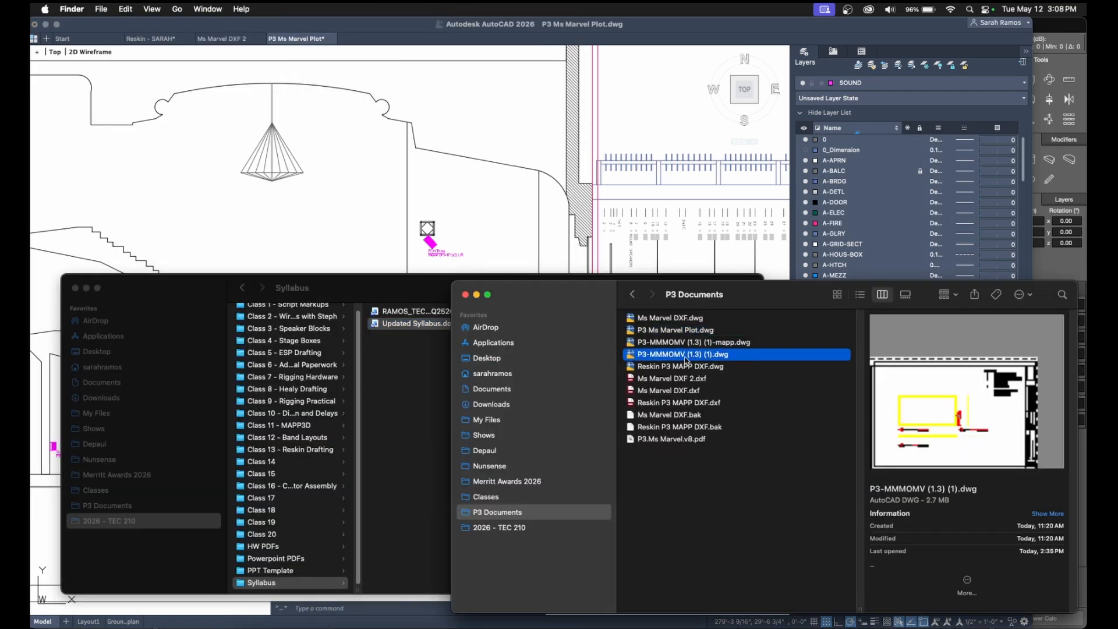
left_click(704, 343)
double_click(703, 356)
left_click(42, 621)
Save a copy of the drawing as Marvel Z in the P3 Documents folder.
left_click(133, 9)
left_click(167, 152)
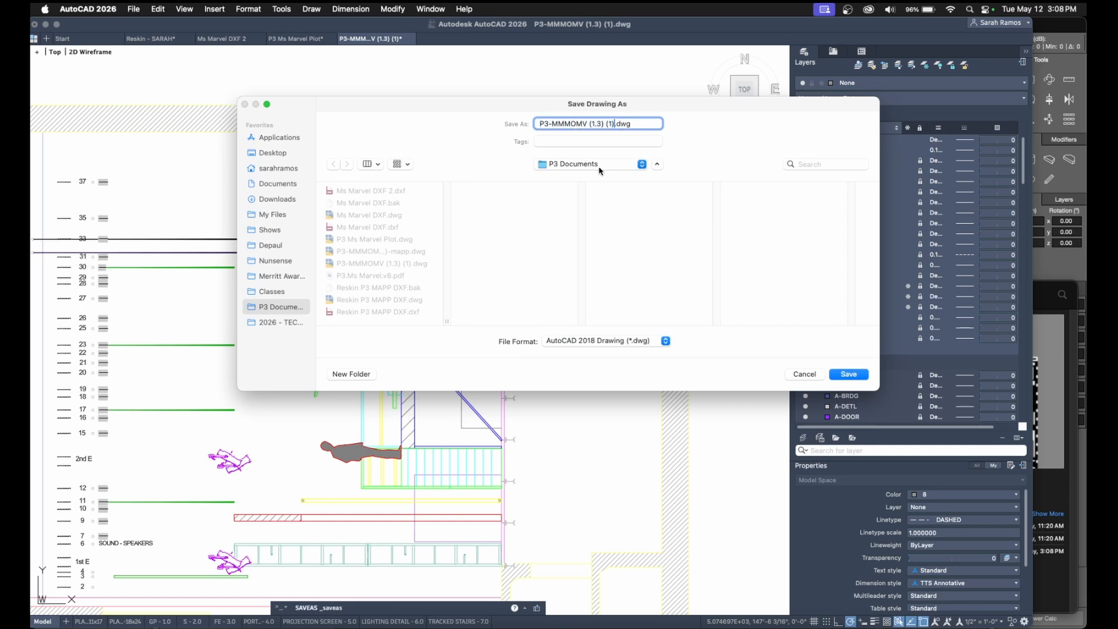
type("Marvel Z")
key("Return")
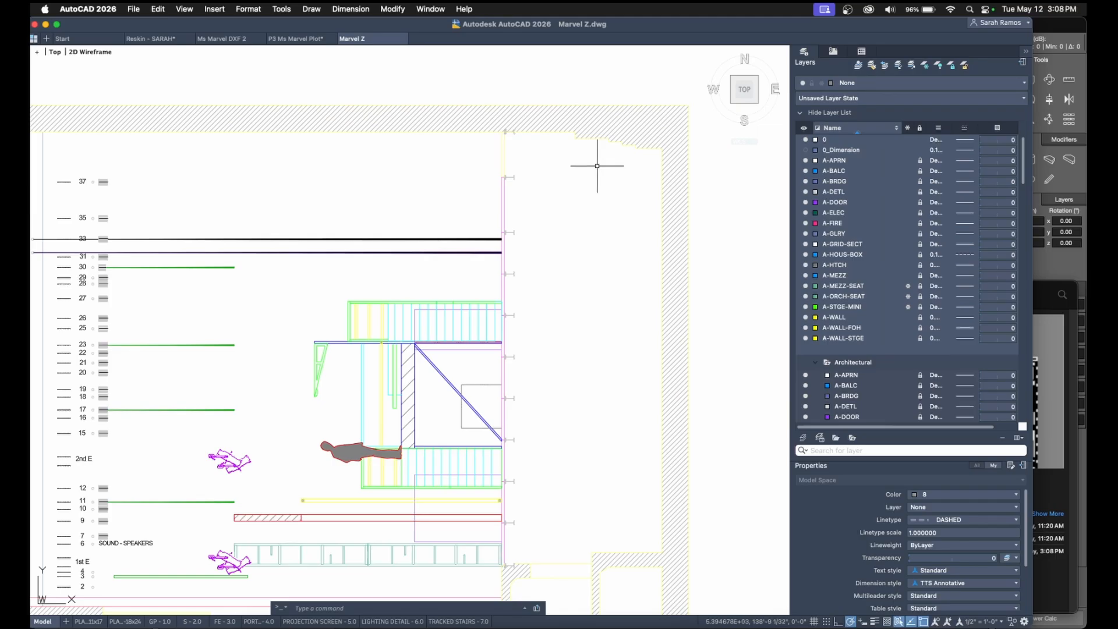
Rotate the top view a quarter turn and frame the theatre's section with the raked seating levels.
scroll(282, 460, "down", 5)
middle_click_drag(282, 459, 658, 258)
mouse_move(566, 412)
middle_mouse_down()
mouse_move(330, 271)
mouse_move(346, 368)
middle_mouse_up()
middle_click_drag(577, 315, 277, 342)
mouse_move(542, 330)
middle_mouse_down()
mouse_move(327, 332)
mouse_move(537, 365)
middle_mouse_up()
mouse_move(225, 307)
middle_mouse_down()
mouse_move(355, 331)
mouse_move(528, 334)
mouse_move(290, 273)
middle_mouse_up()
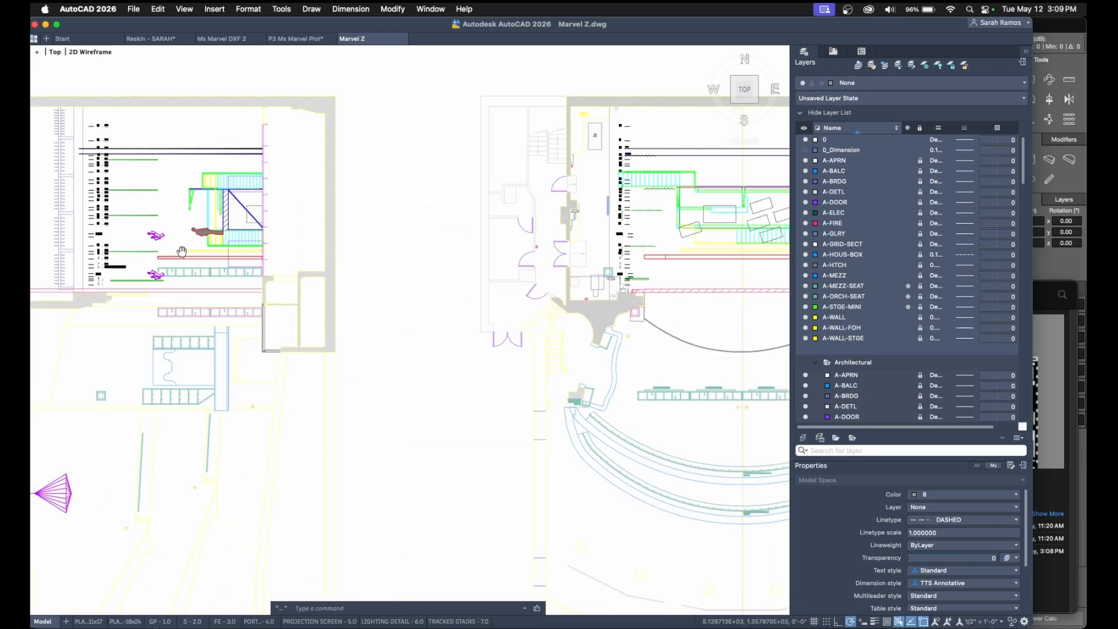
scroll(302, 294, "down", 5)
left_click(777, 88)
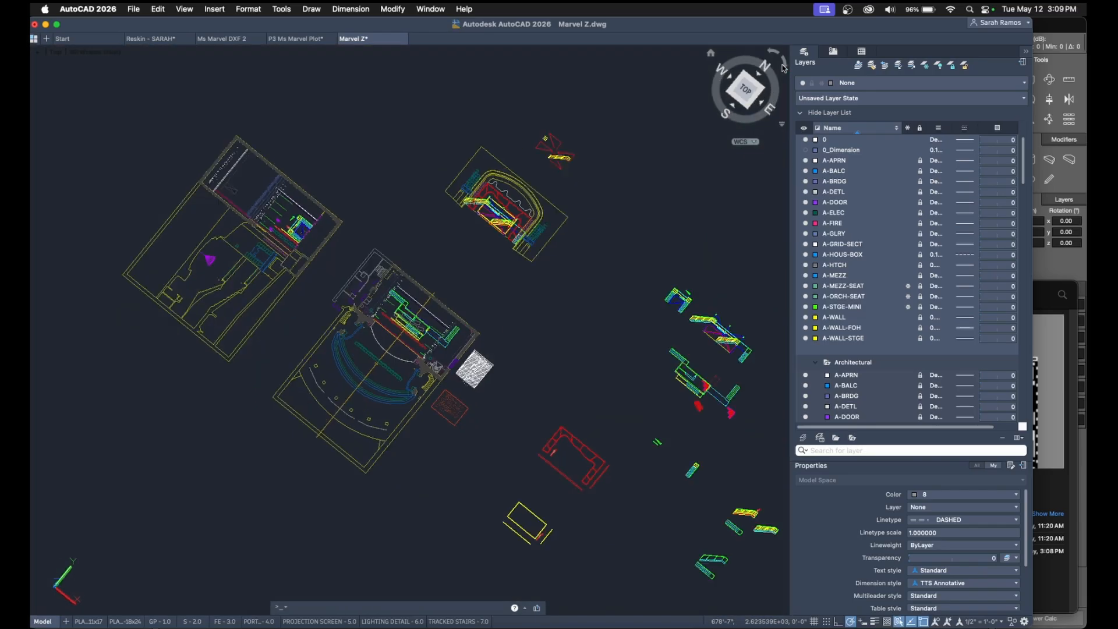
scroll(389, 231, "up", 8)
middle_click_drag(472, 303, 485, 155)
Create a layer named 0 Z Axis based on the 0_Dimension layer.
left_click(847, 150)
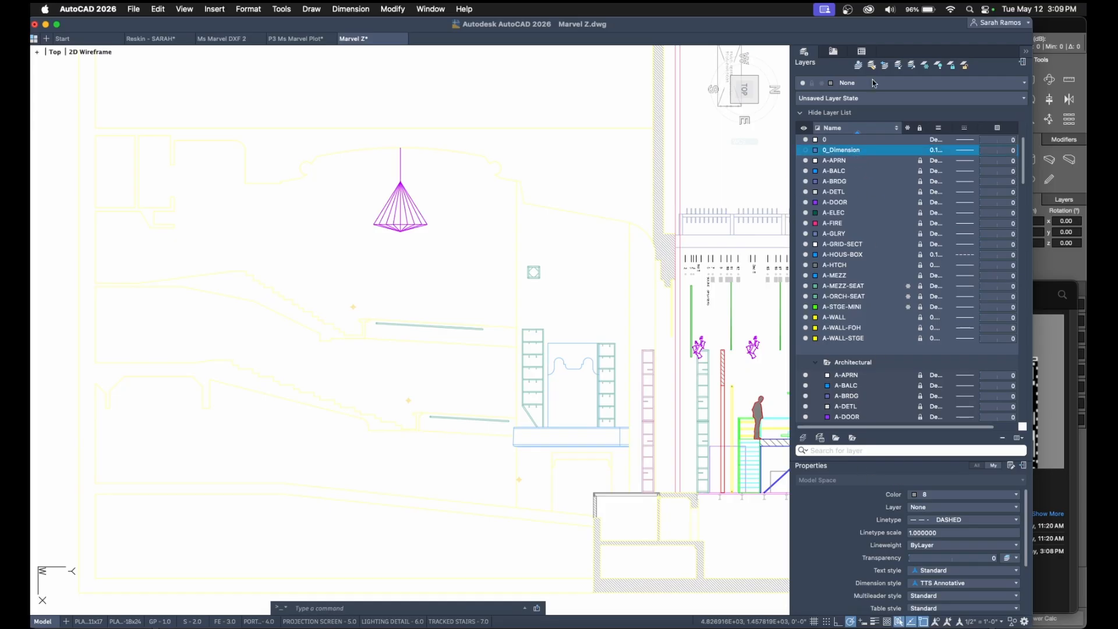
right_click(848, 151)
left_click(899, 309)
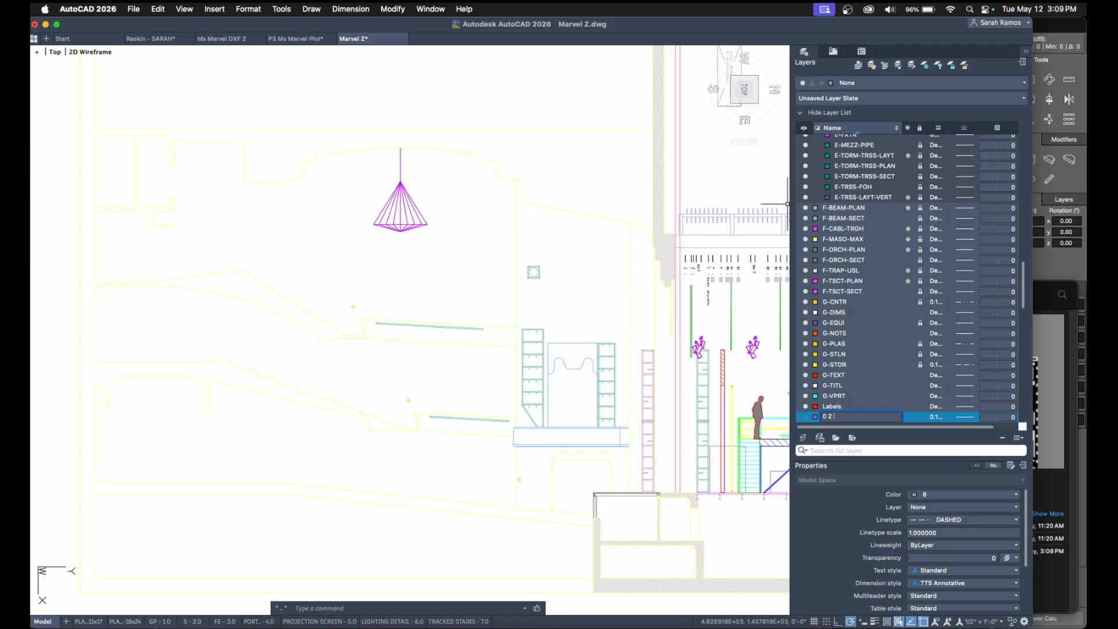
type("0 Z Axis")
key("Return")
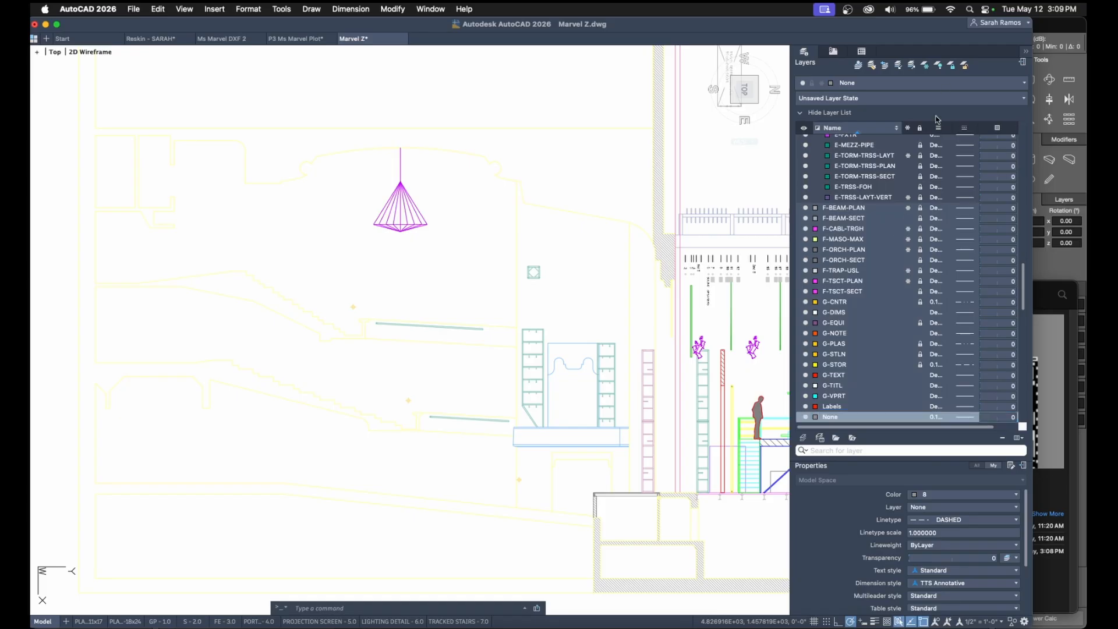
Set the color of the 0 Z Axis layer to yellow.
scroll(899, 208, "up", 10)
left_click(841, 161)
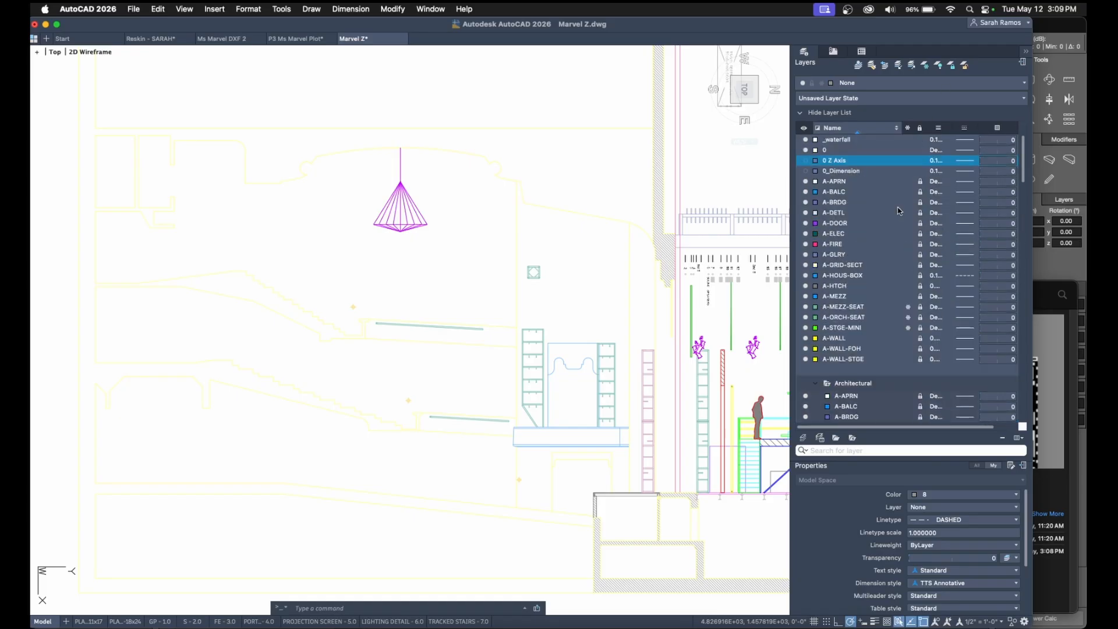
left_click(815, 161)
left_click(834, 184)
left_click(815, 161)
left_click(834, 195)
Make 0 Z Axis the current layer and set the color for new objects to ByLayer.
double_click(845, 164)
left_click(961, 495)
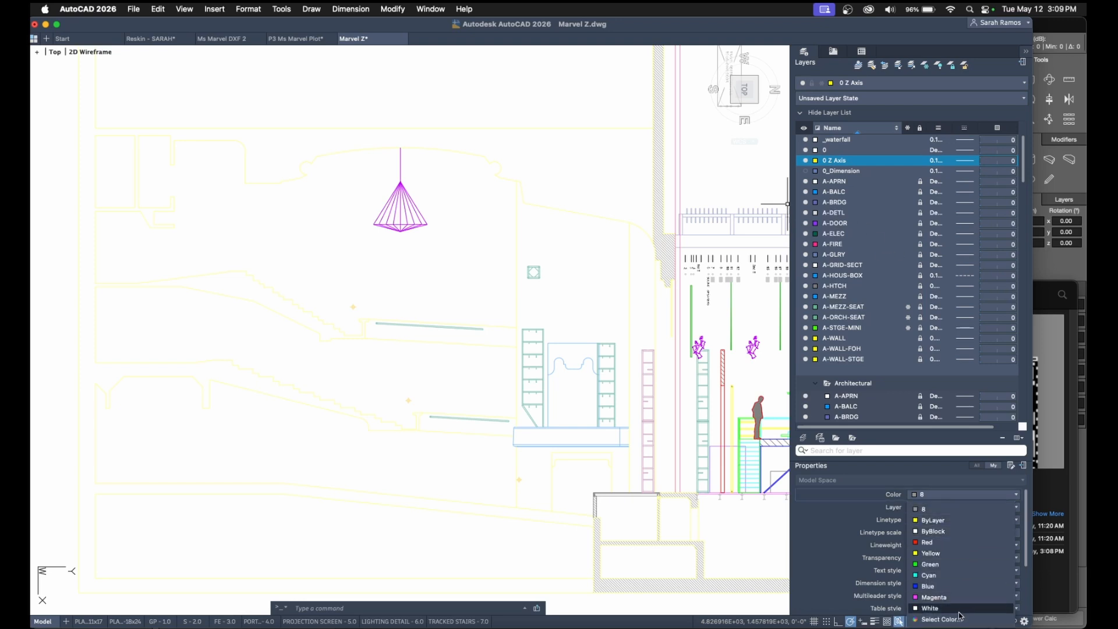
left_click(933, 520)
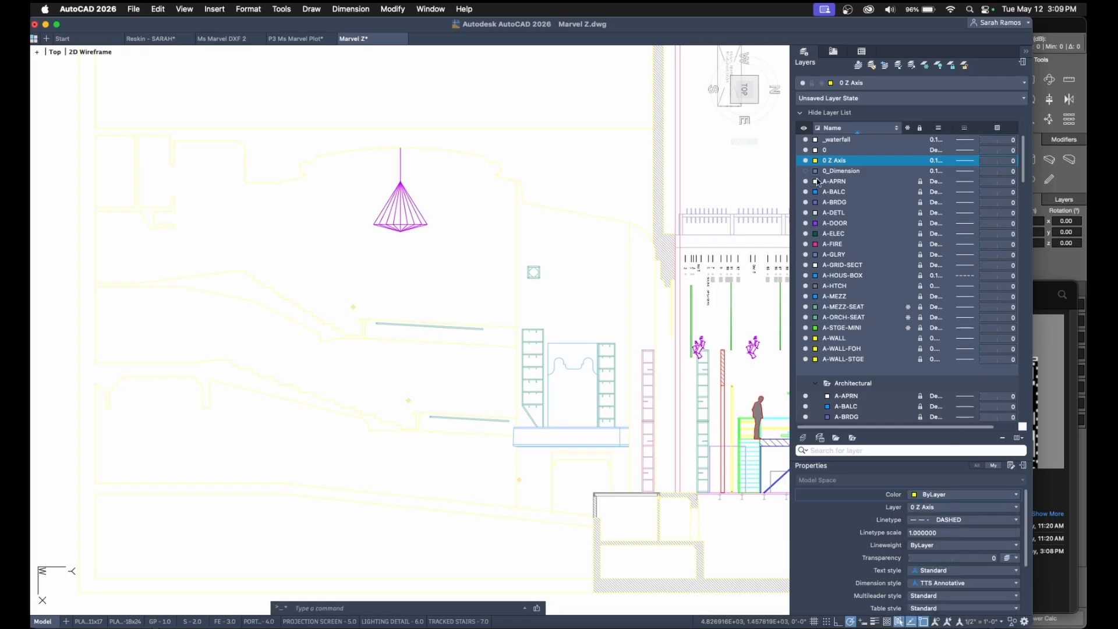
Create a new layer named 0 Measurements with the color red.
right_click(875, 156)
left_click(896, 321)
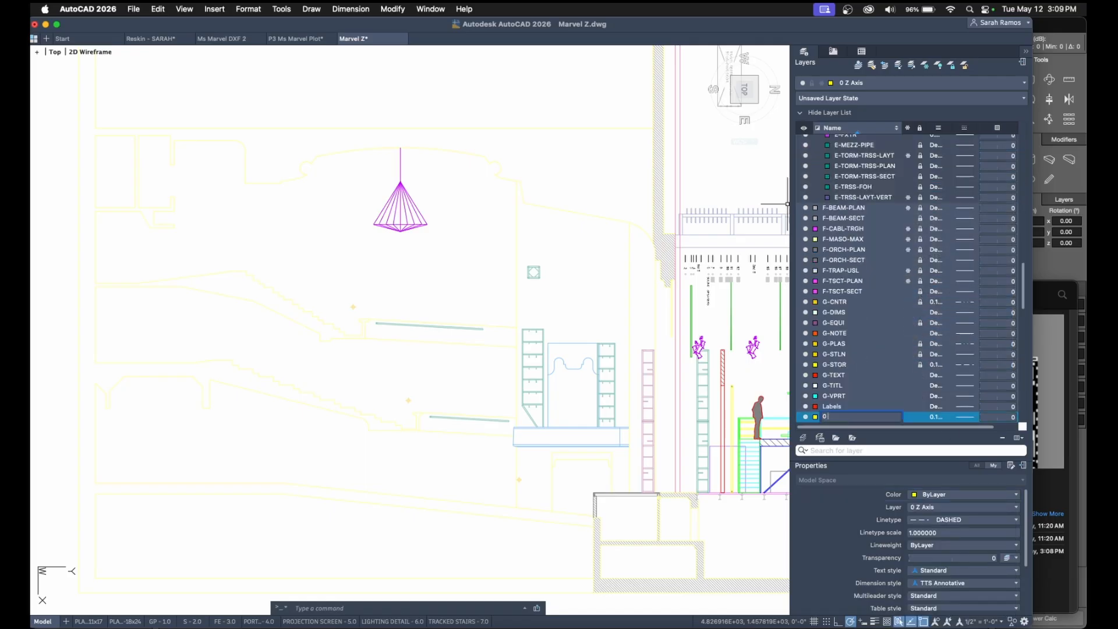
type("0 Measurements")
key("Return")
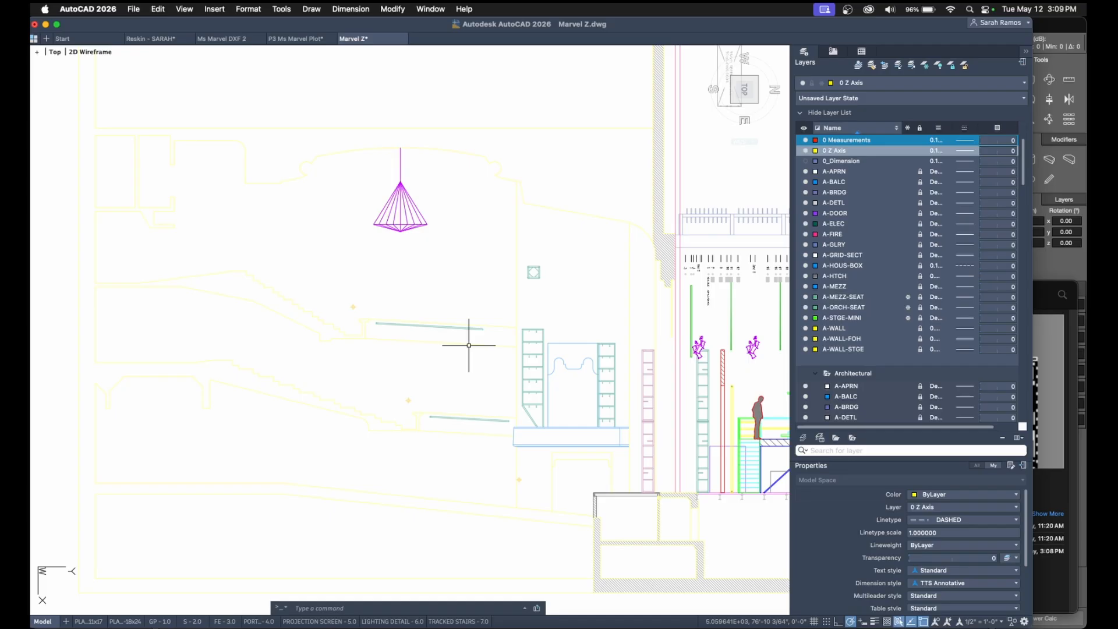
scroll(534, 454, "right", 5)
scroll(534, 453, "down", 2)
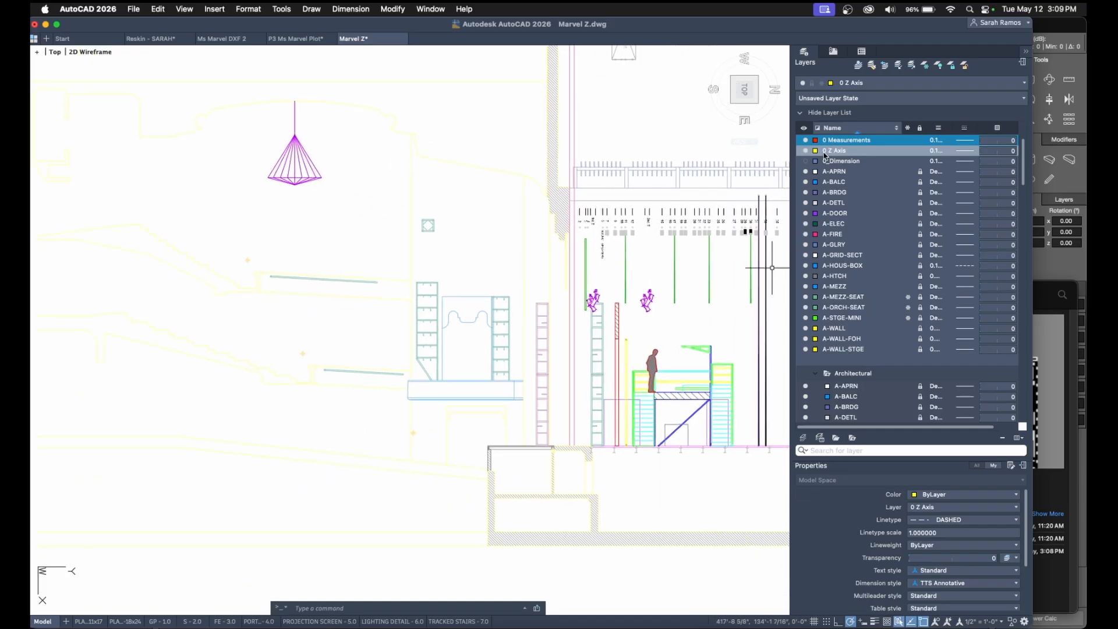
scroll(626, 512, "down", 3)
left_click(401, 534)
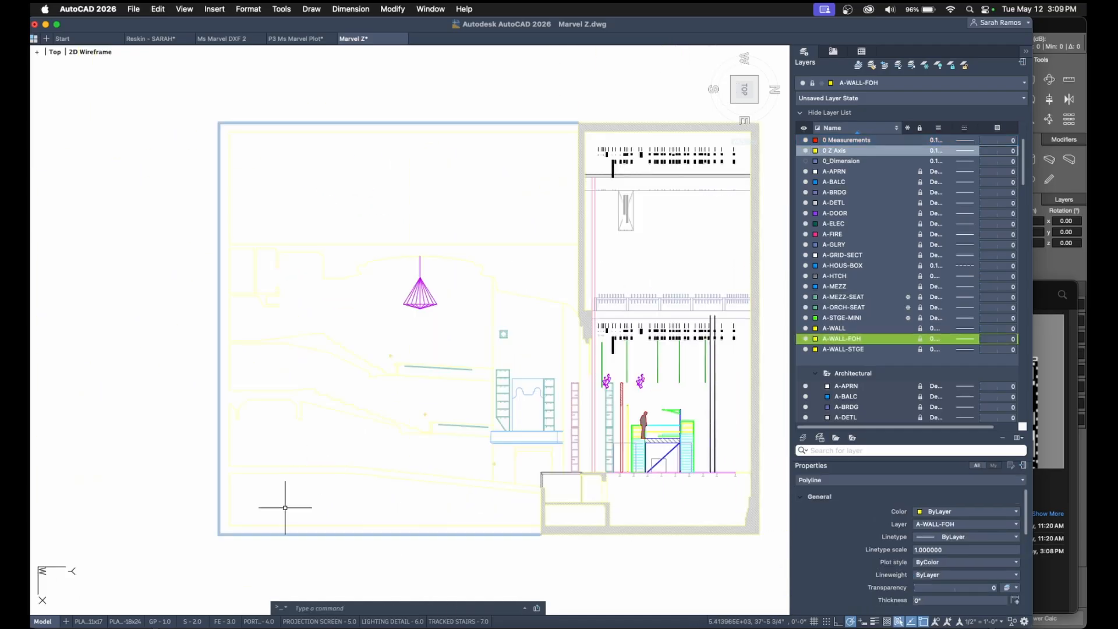
key("Escape")
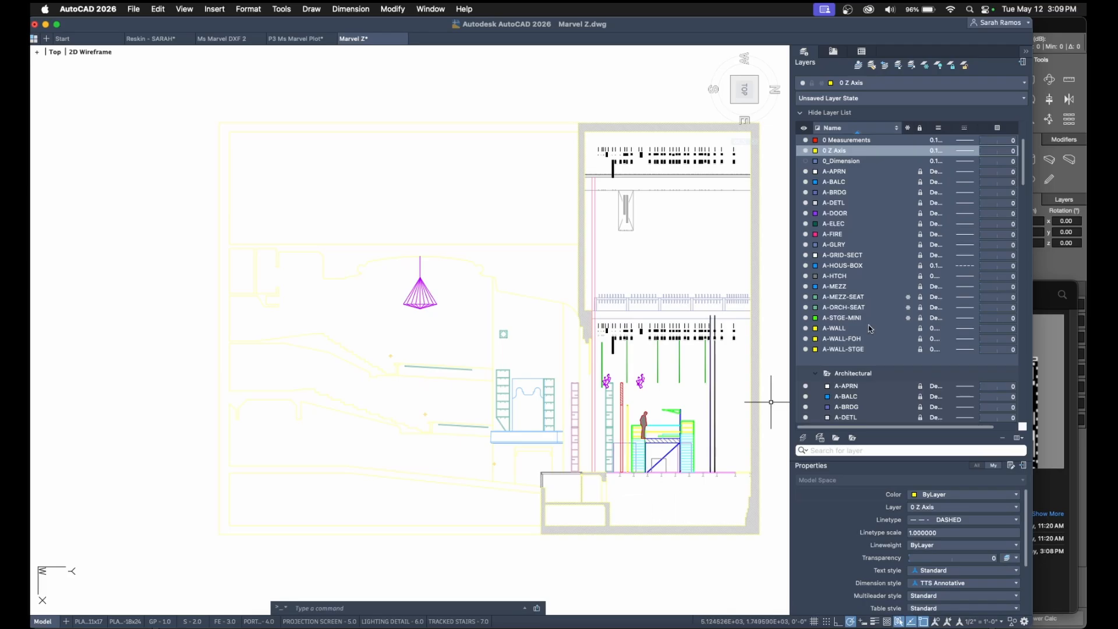
type("l")
key("Return")
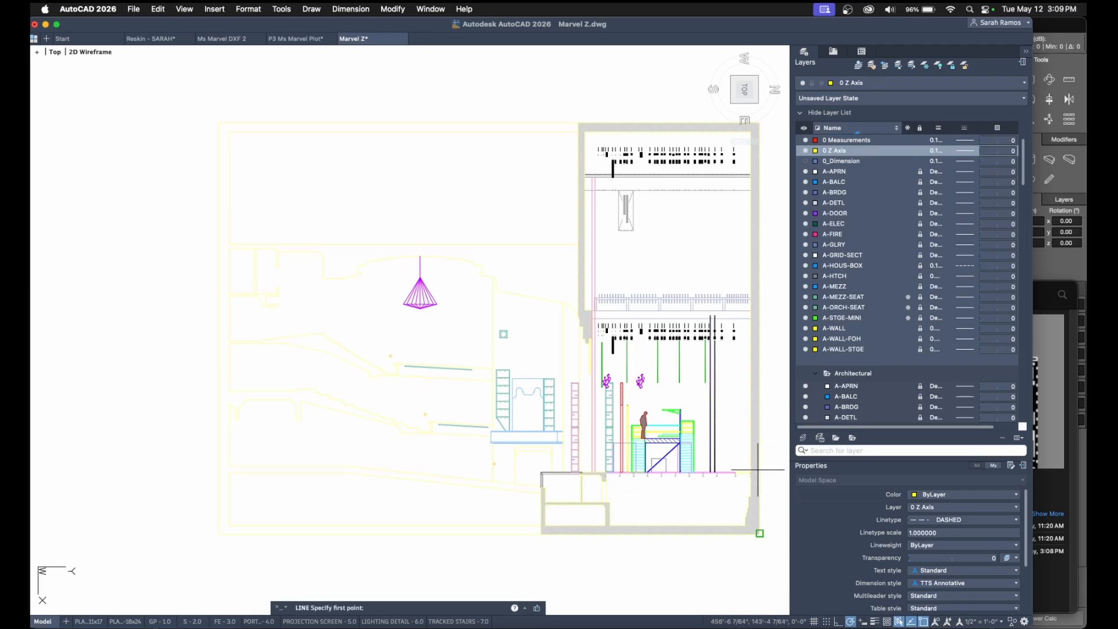
Change the color of the 0 Z Axis layer to blue.
left_click(816, 151)
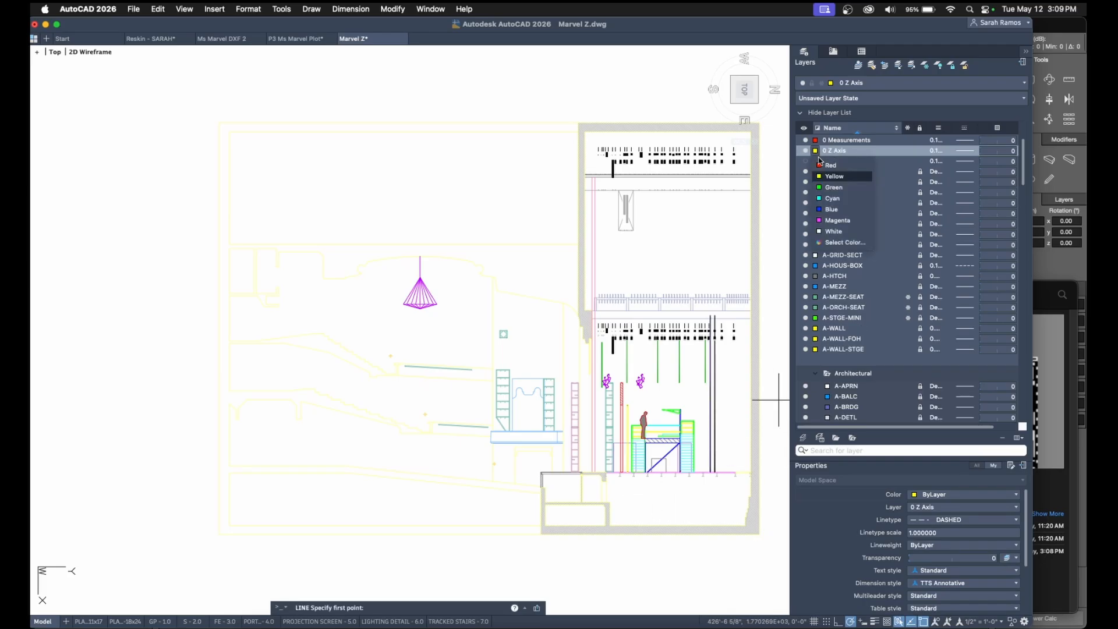
left_click(834, 210)
key("Escape")
Draw a horizontal line from the upstage end of the stage floor, through the auditorium section, to beyond the rear house wall.
scroll(748, 469, "up", 8)
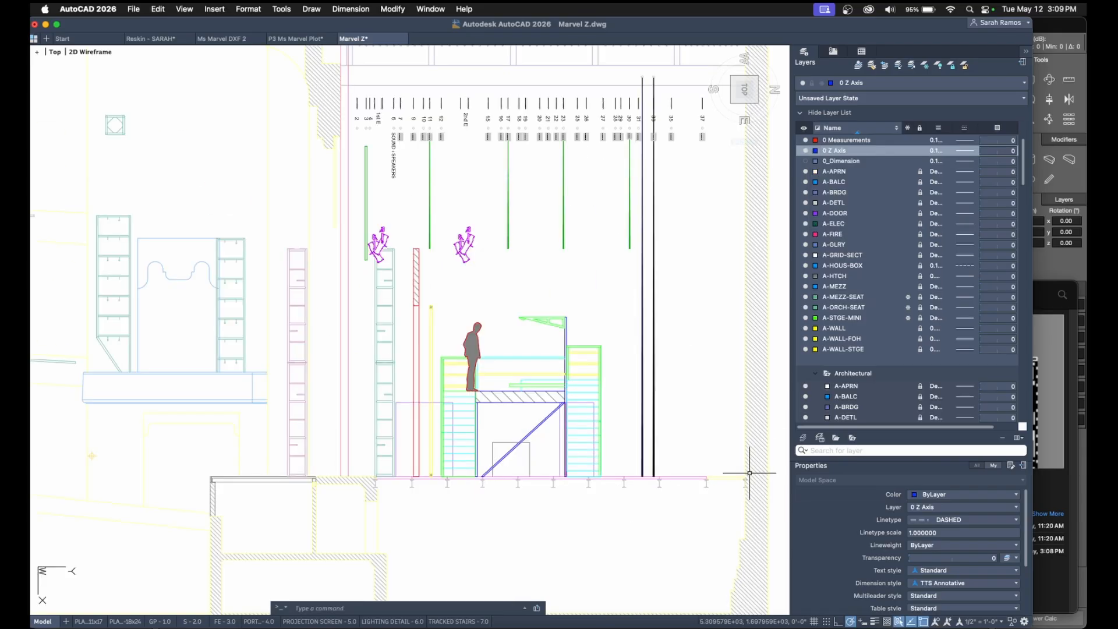
type("l")
key("Return")
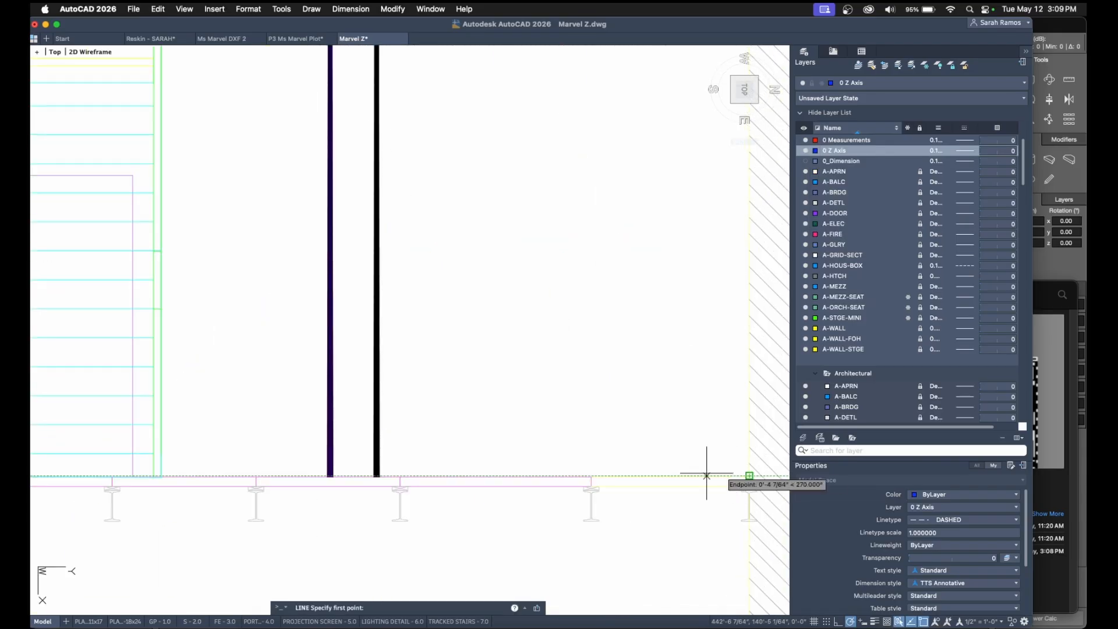
left_click(591, 475)
scroll(591, 475, "down", 6)
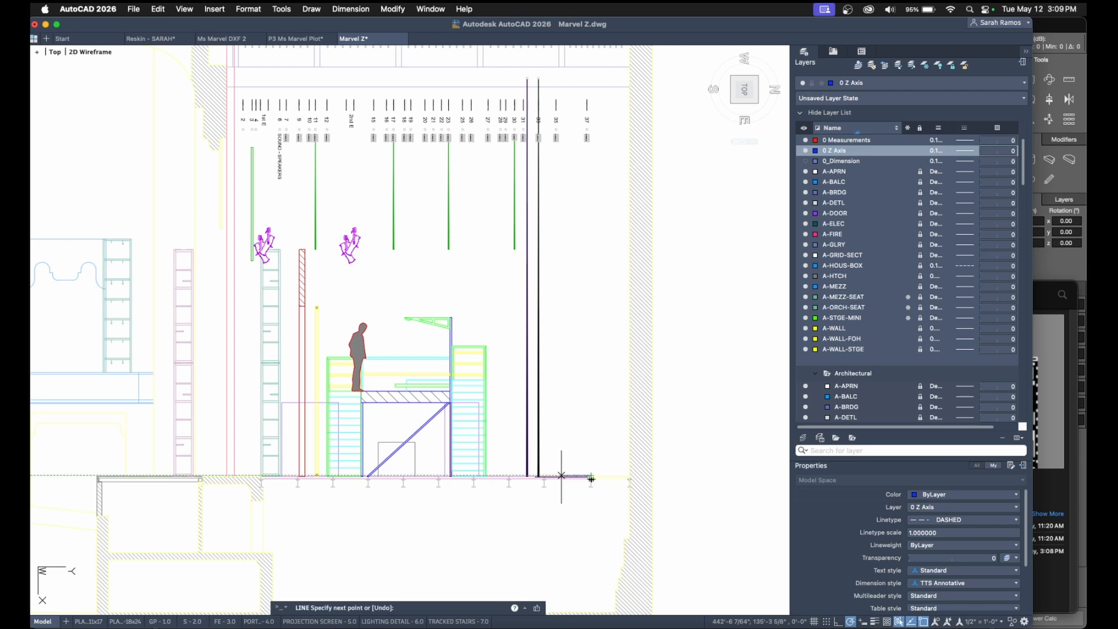
scroll(134, 475, "down", 5)
scroll(637, 369, "up", 4)
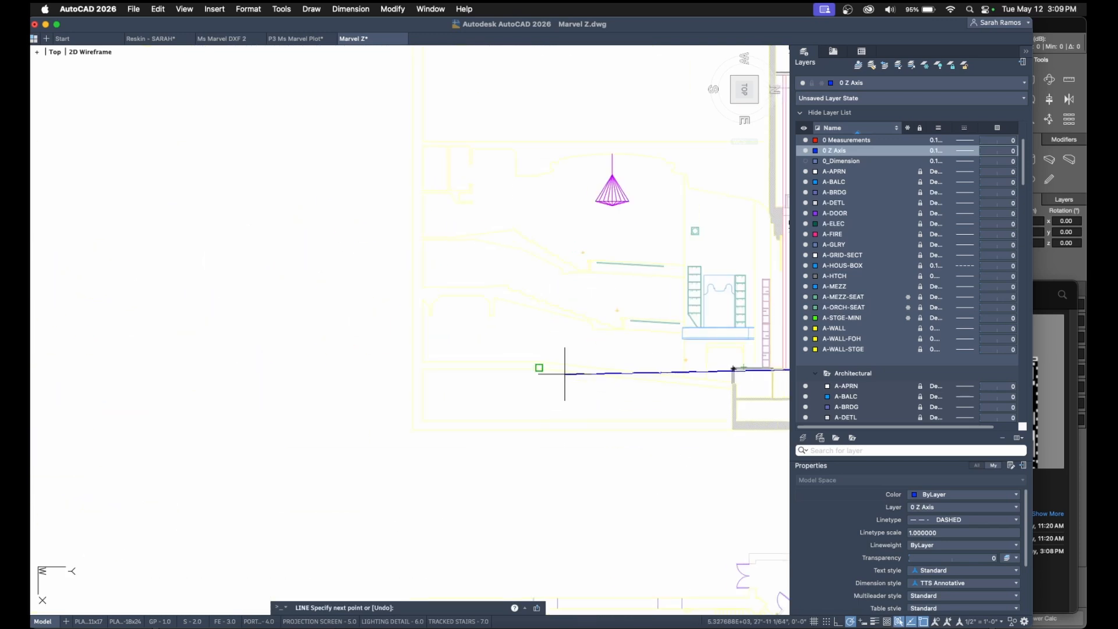
left_click(246, 366)
key("Return")
Stretch the stage-side end of the blue axis line horizontally to well beyond the upstage wall.
left_click(320, 367)
scroll(313, 382, "down", 7)
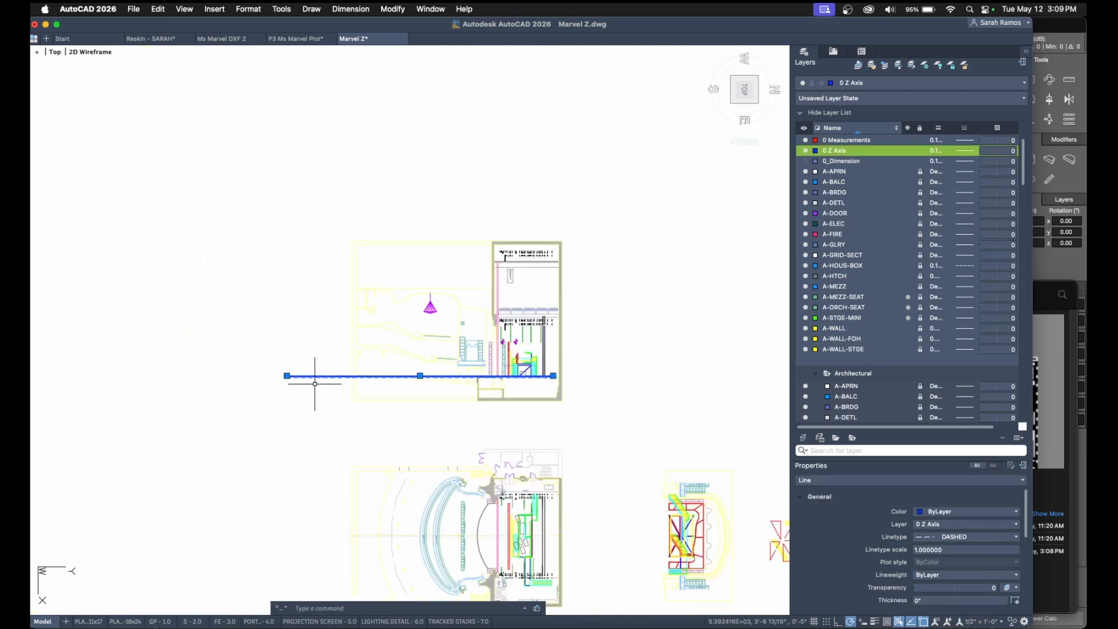
scroll(464, 388, "up", 3)
left_click(449, 371)
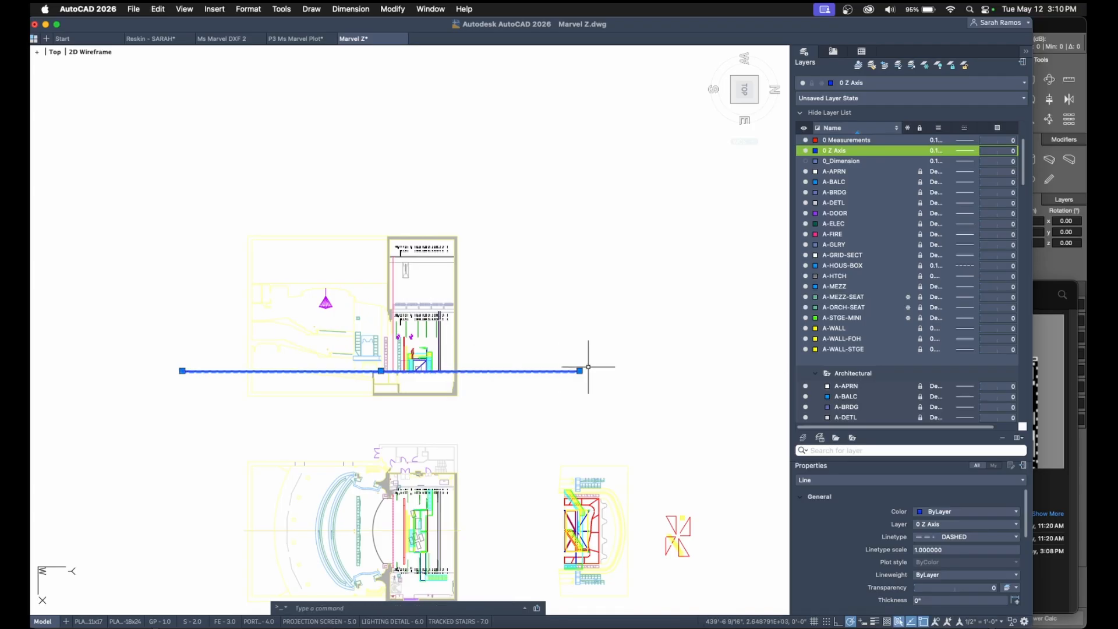
left_click(579, 370)
key("Escape")
Lock the 0 Z Axis layer and make 0 Measurements the current layer.
left_click(919, 151)
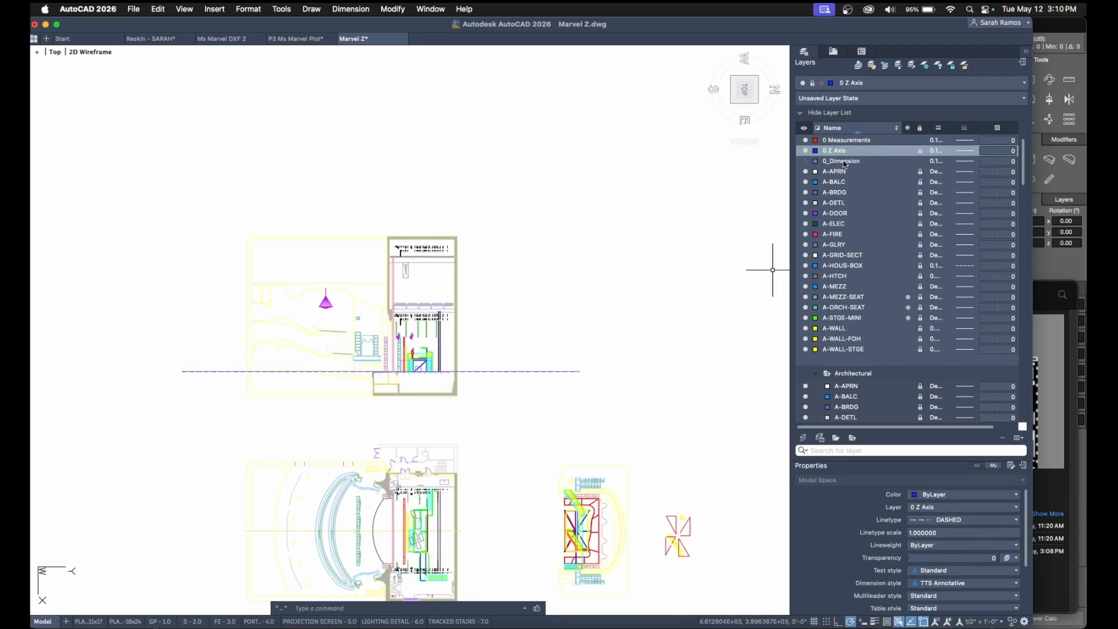
double_click(859, 146)
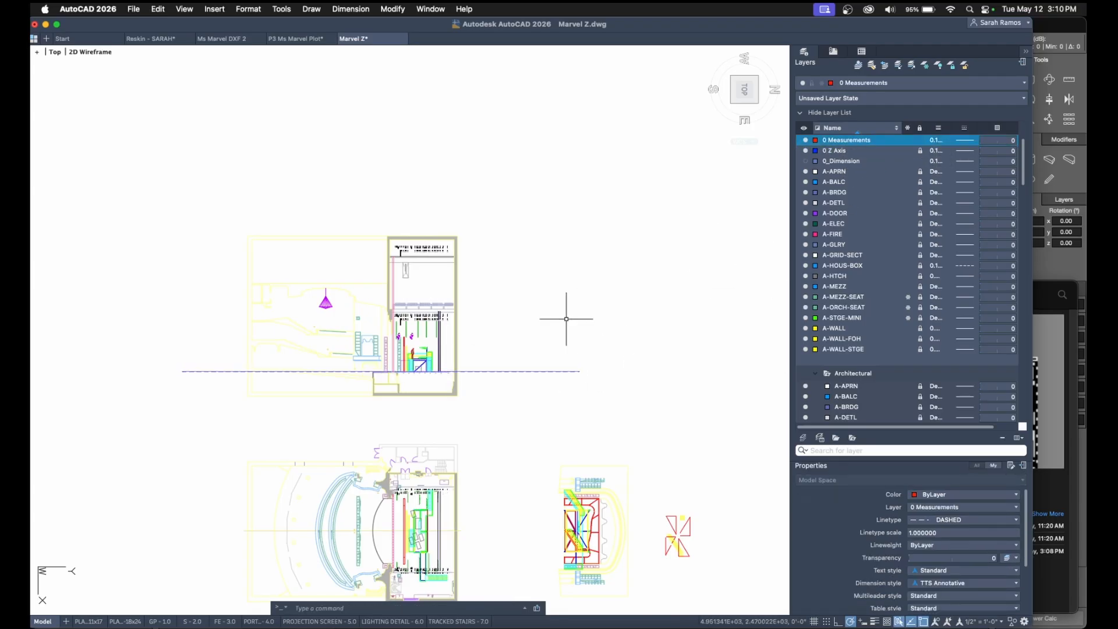
Modify the Standard dimension style, setting the linear dimension precision to 0.0.
type("ddim")
key("Return")
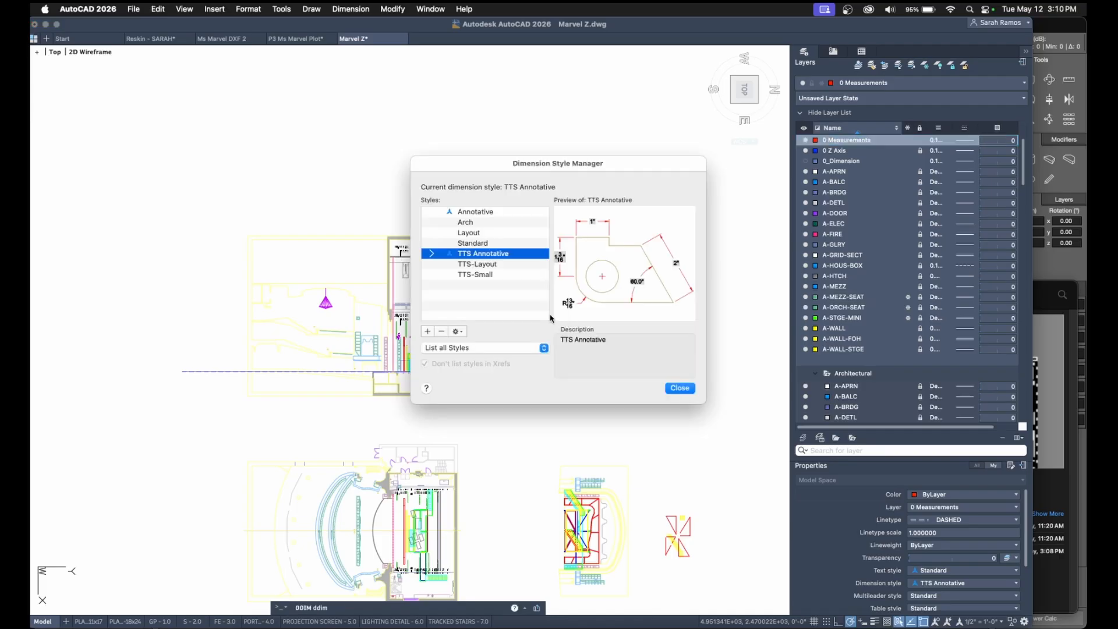
left_click(485, 243)
left_click(457, 330)
left_click(469, 357)
left_click(710, 190)
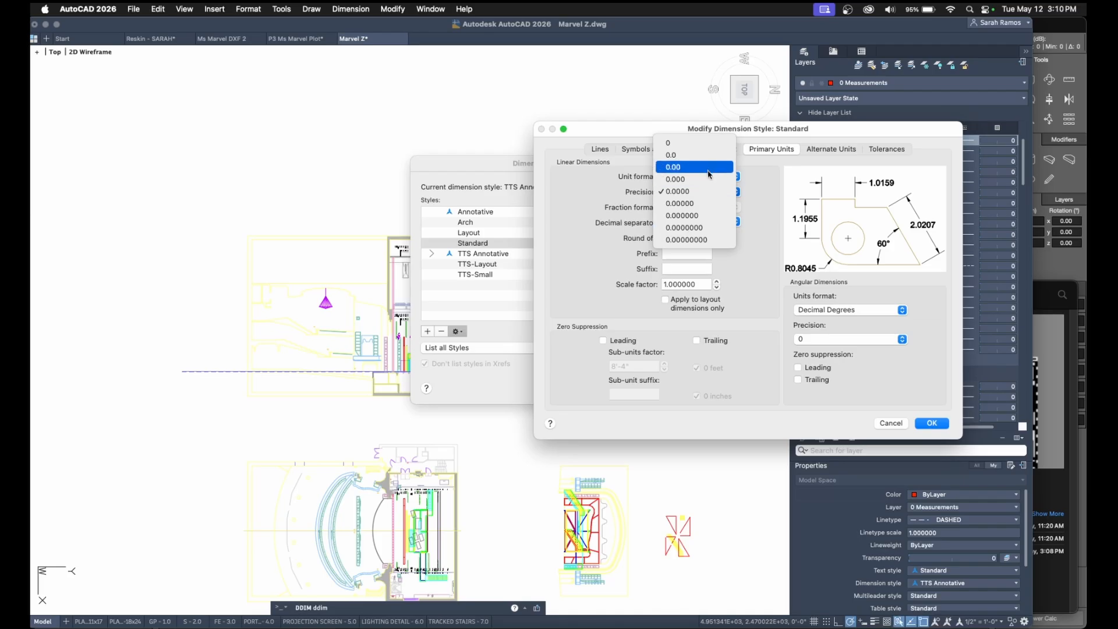
left_click(712, 162)
left_click(711, 192)
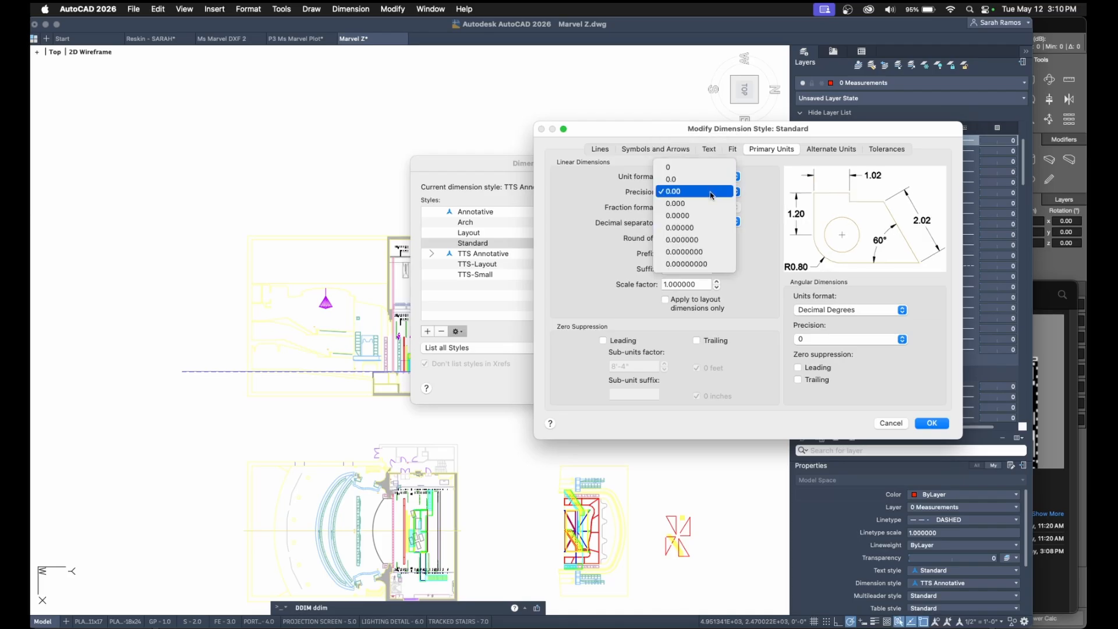
left_click(711, 181)
Set the Standard dimension style's text height to 5" and close the Dimension Style Manager.
left_click(709, 149)
type("5")
left_click(733, 150)
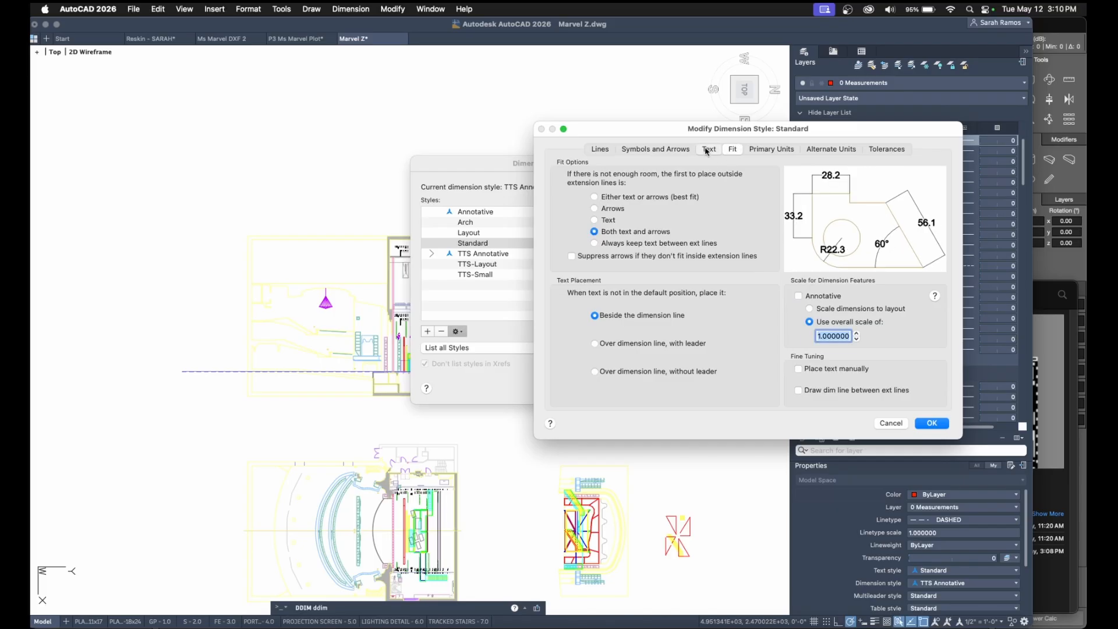
left_click(708, 150)
left_click(931, 423)
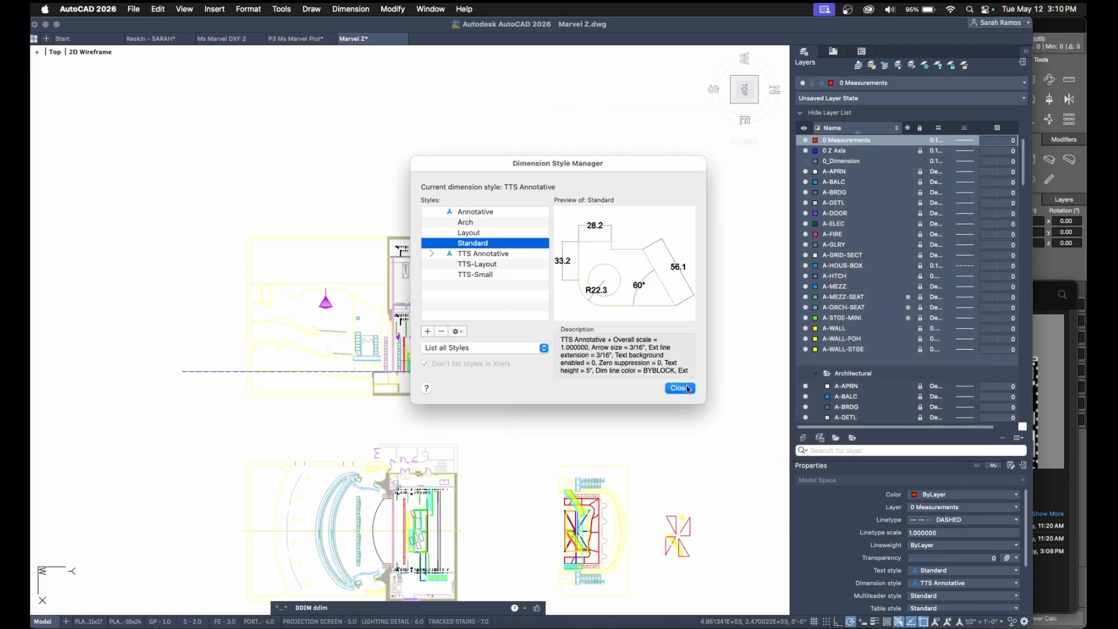
left_click(680, 388)
Thaw the A-ORCH-SEAT layer to show the orchestra seats in the section.
scroll(374, 379, "up", 10)
type("dli")
key("Return")
scroll(513, 362, "down", 10)
key("Escape")
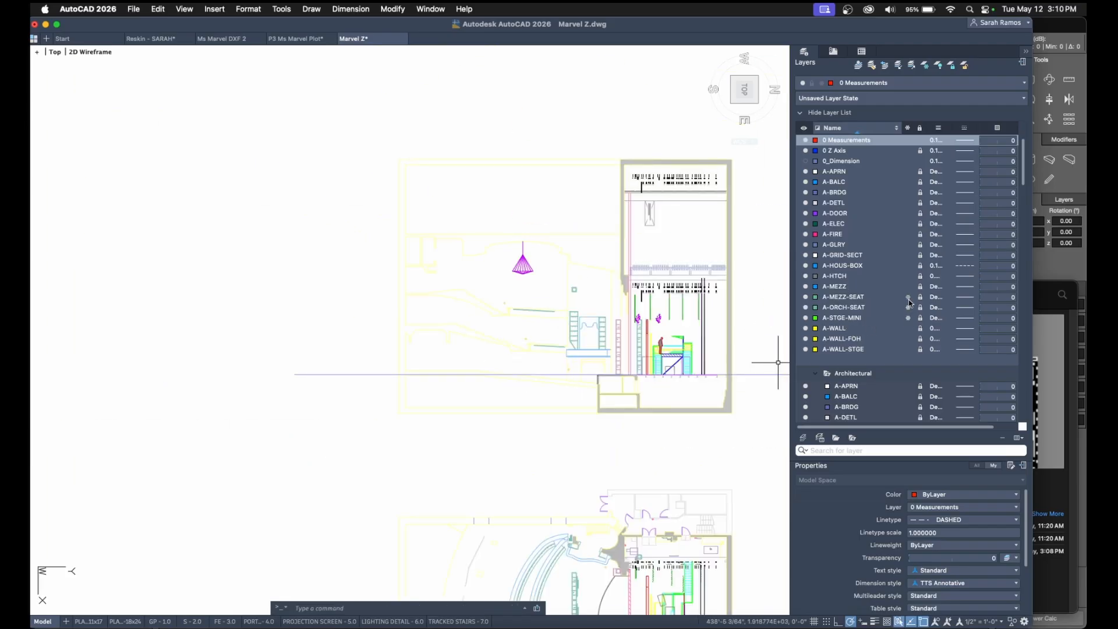
scroll(592, 379, "up", 10)
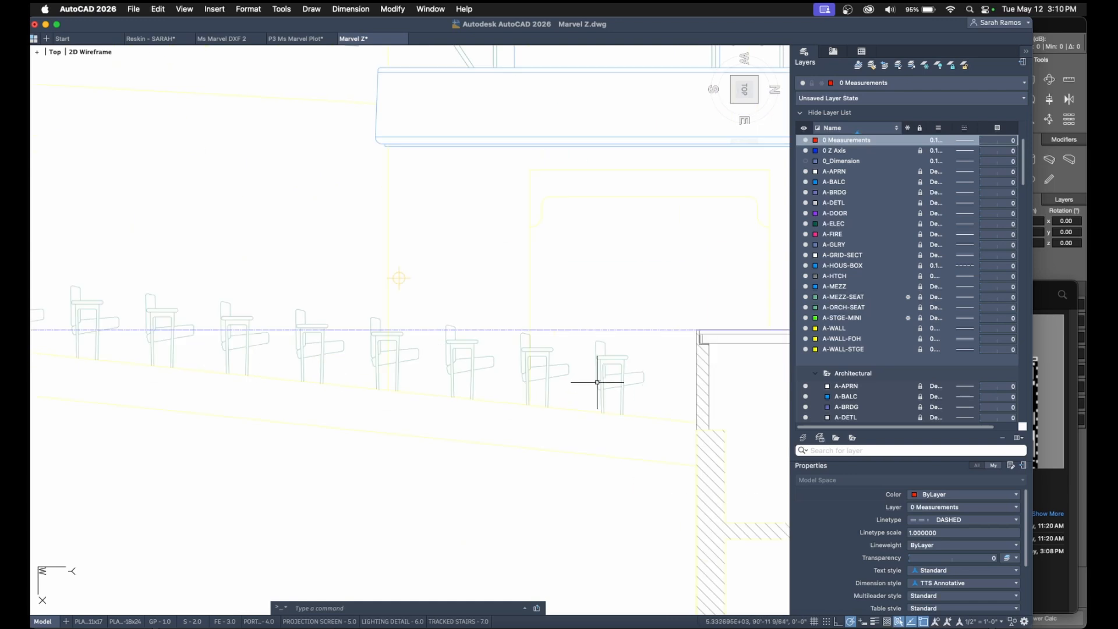
middle_click_drag(599, 380, 602, 369)
key("Return")
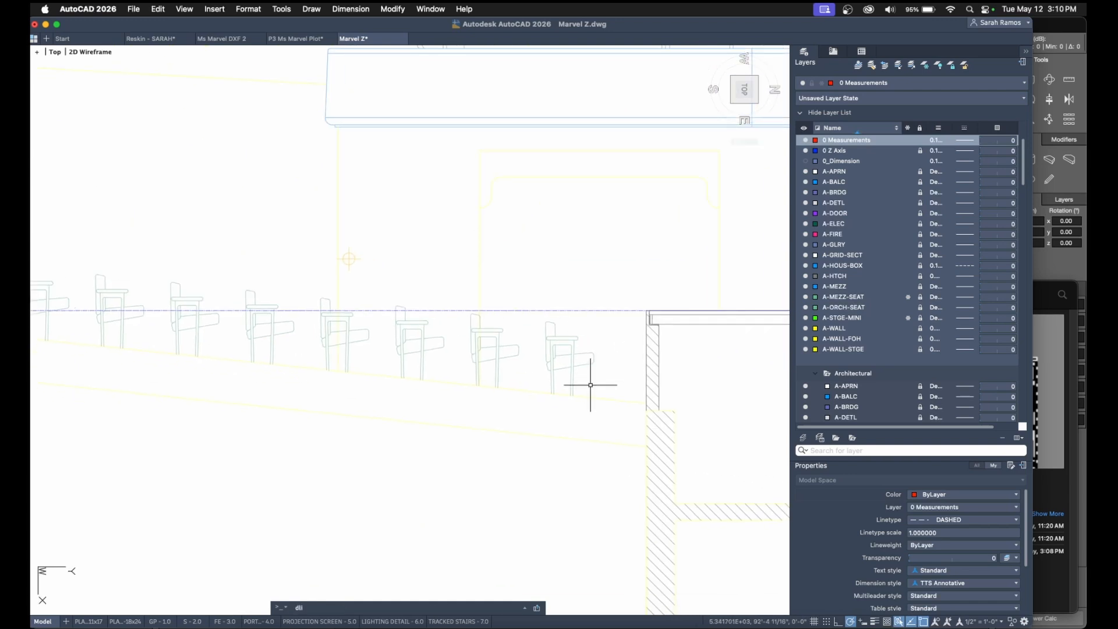
left_click(572, 394)
left_click(576, 309)
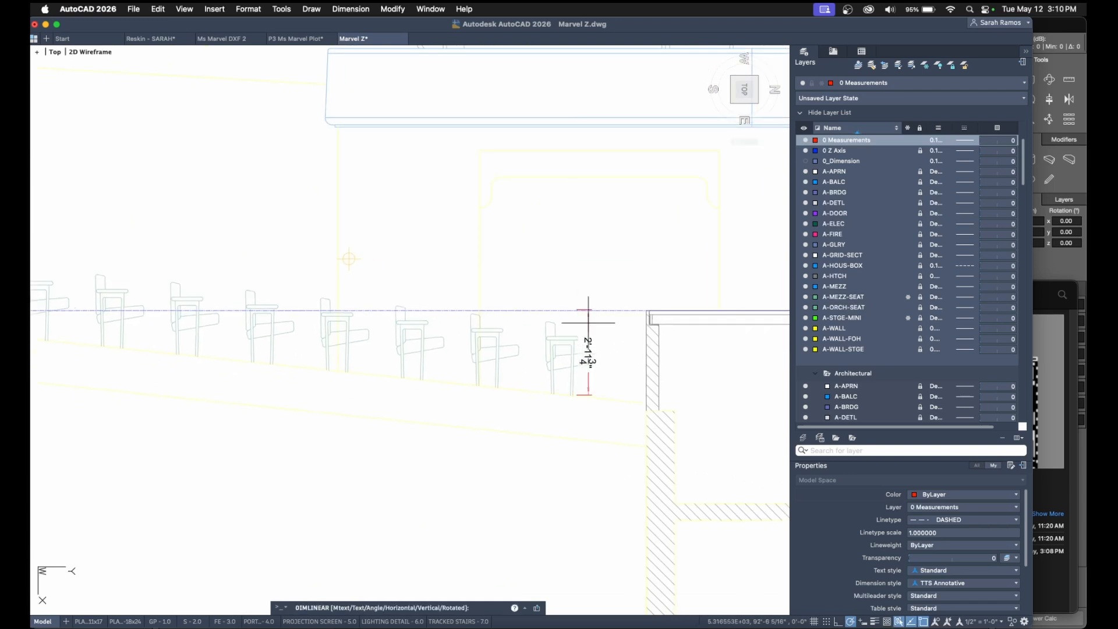
key("Escape")
Make Standard the current dimension style and close the Dimension Style Manager.
scroll(602, 334, "up", 3)
type("ddim")
key("Return")
left_click(473, 244)
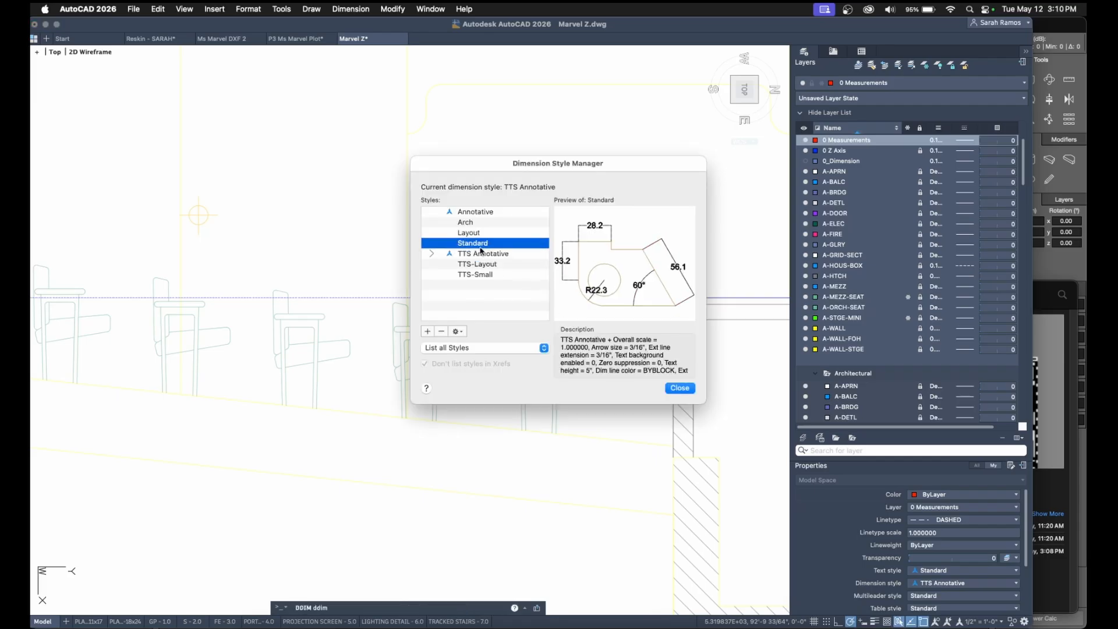
left_click(464, 335)
left_click(475, 345)
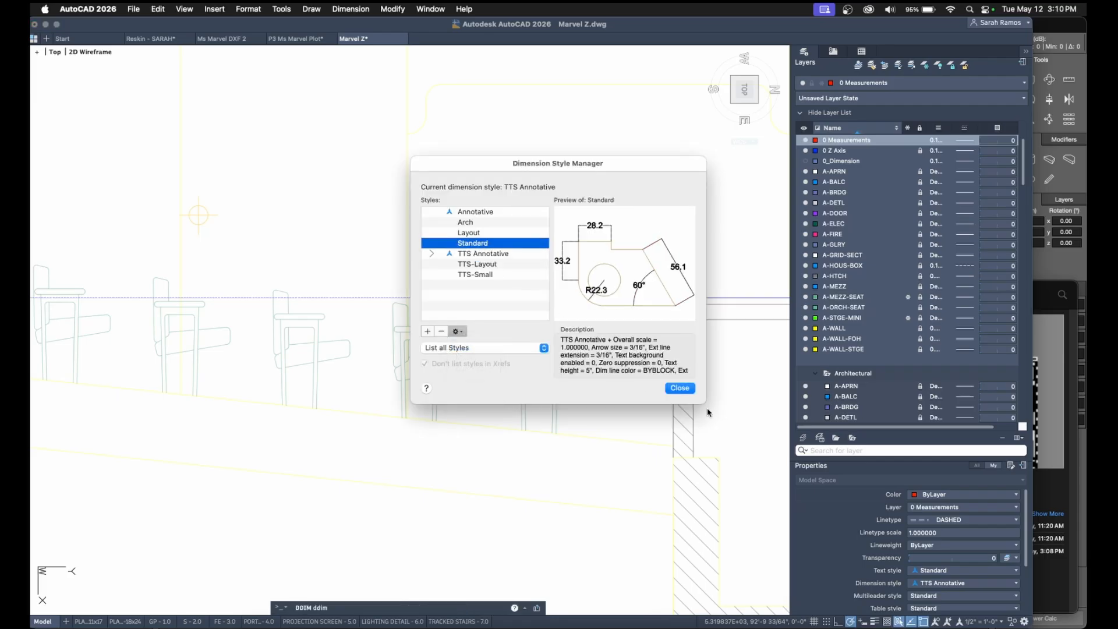
left_click(680, 388)
Add a vertical linear dimension between the axis line and the floor at the front-row orchestra seat, placed beside the seat.
type("d")
key("Return")
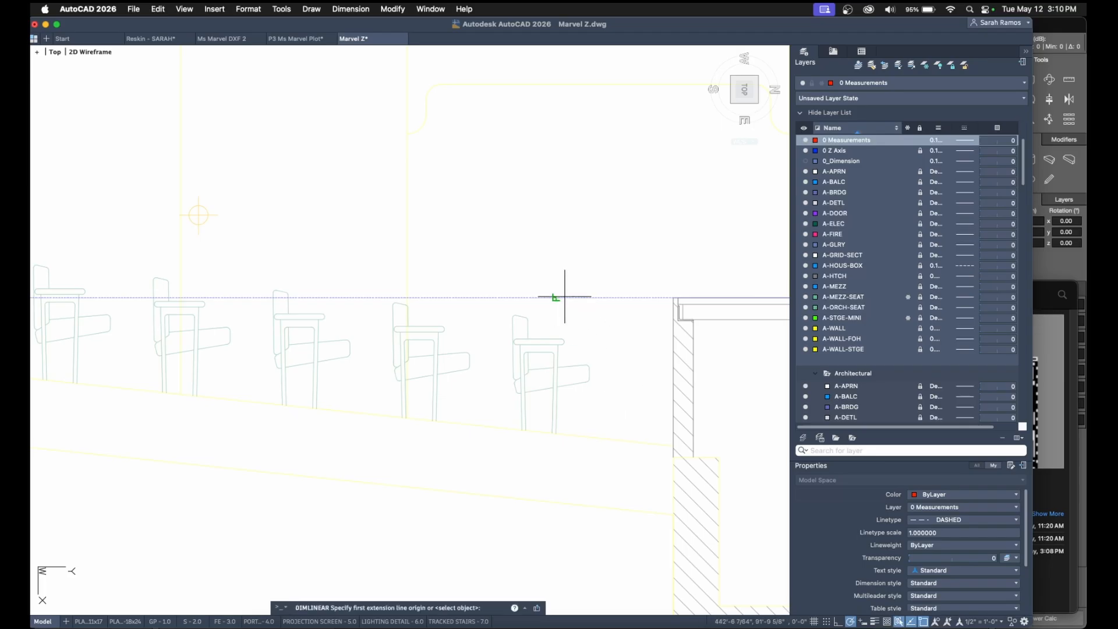
left_click(558, 298)
left_click(556, 432)
left_click(621, 415)
middle_click_drag(662, 444, 622, 424)
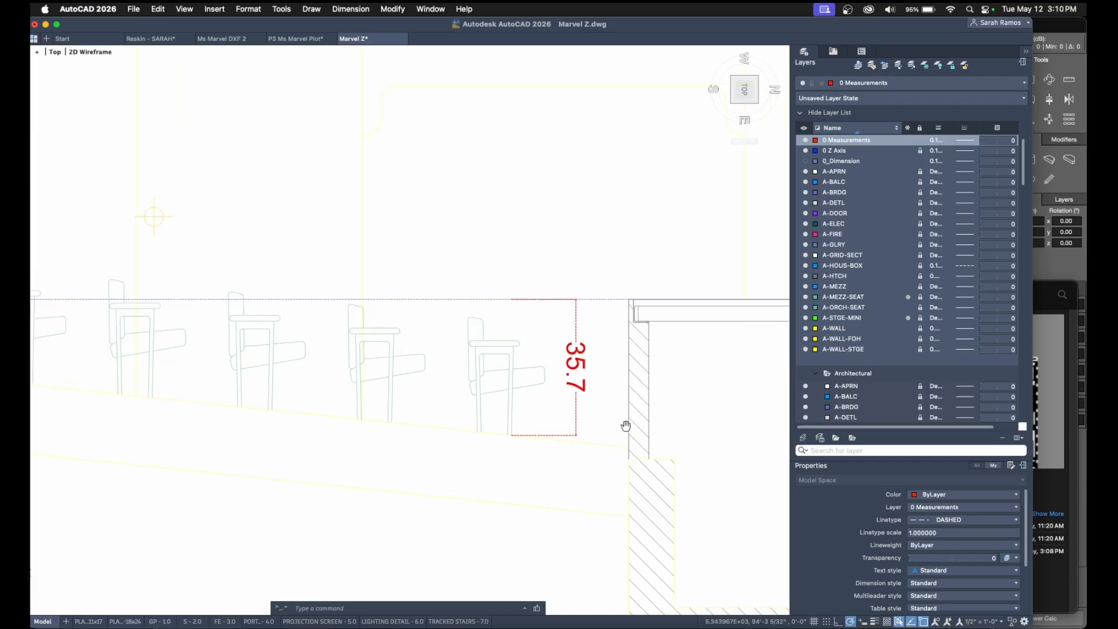
Add a vertical linear dimension from the floor's slope break behind the rearmost orchestra seat to the axis line.
scroll(602, 425, "down", 6)
scroll(413, 433, "up", 6)
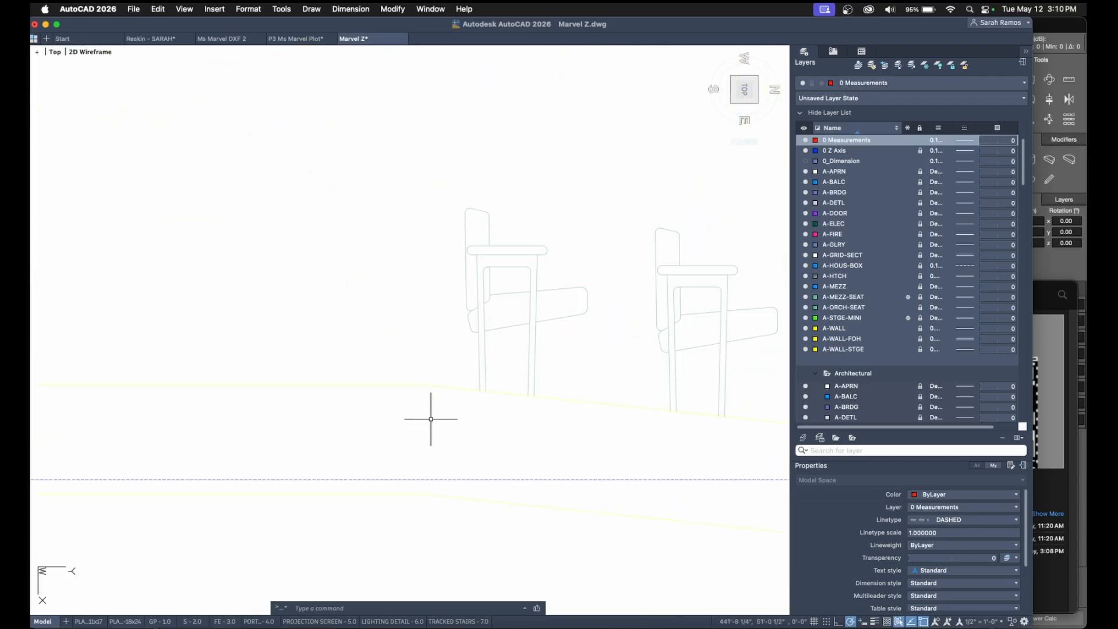
key("Return")
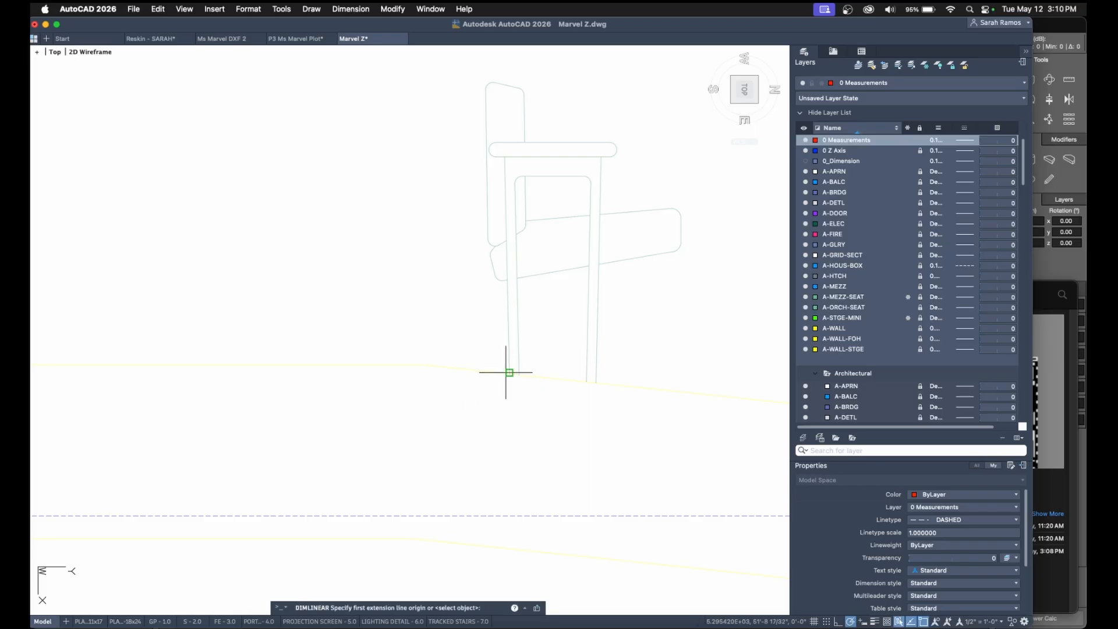
left_click(423, 364)
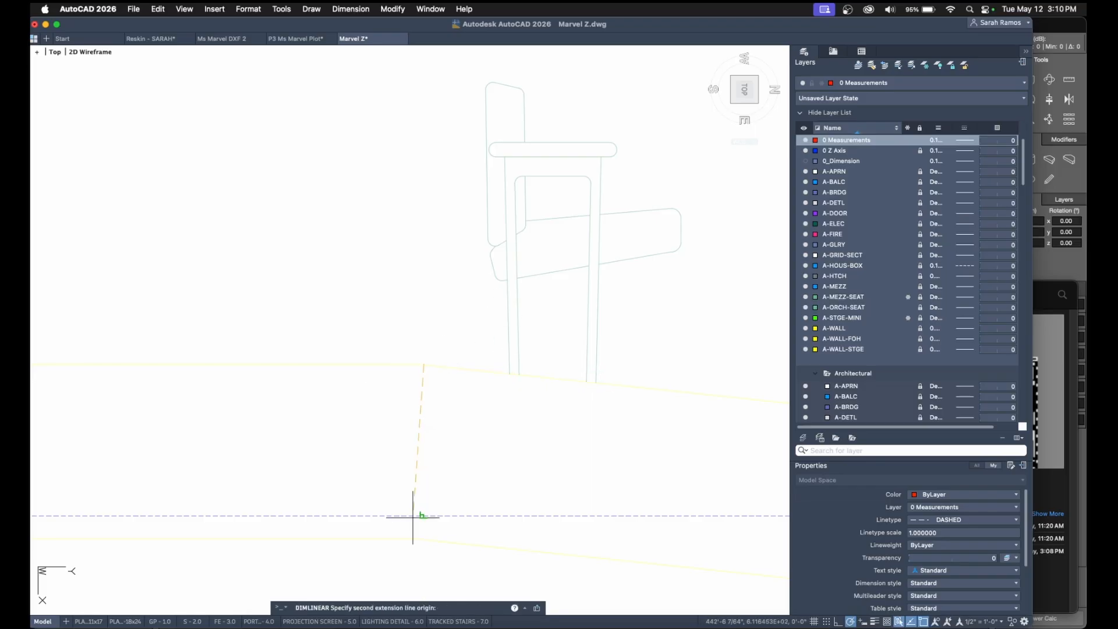
left_click(422, 515)
left_click(430, 512)
scroll(499, 474, "down", 8)
scroll(740, 441, "up", 6)
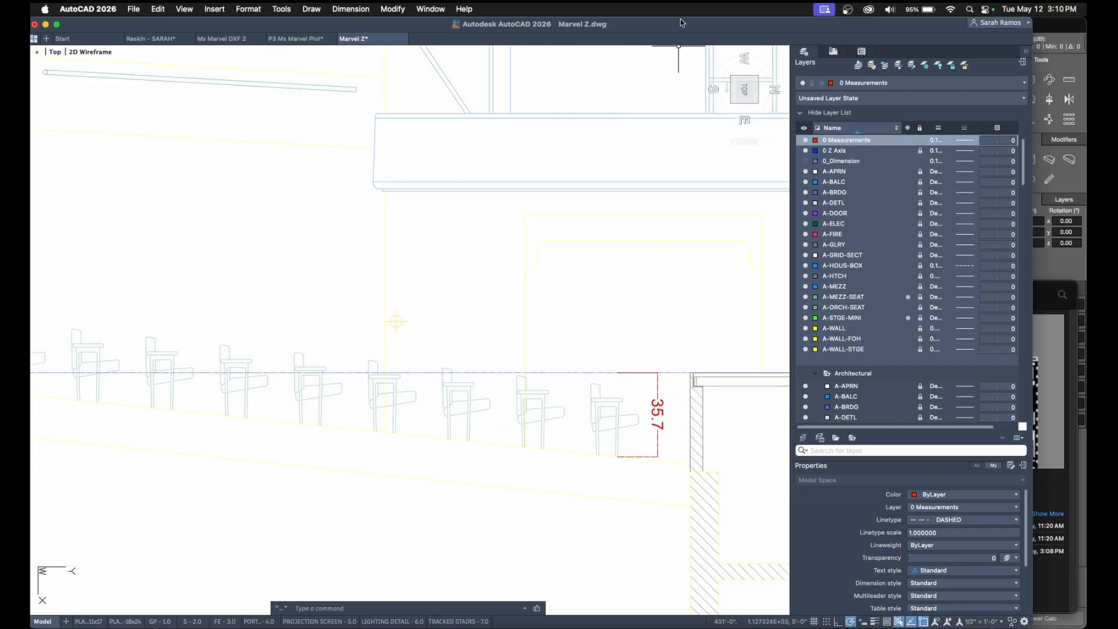
Examine the floor-height dimensions at the front and rear of the orchestra seating in the section.
middle_click_drag(319, 450, 654, 426)
middle_click_drag(329, 426, 591, 434)
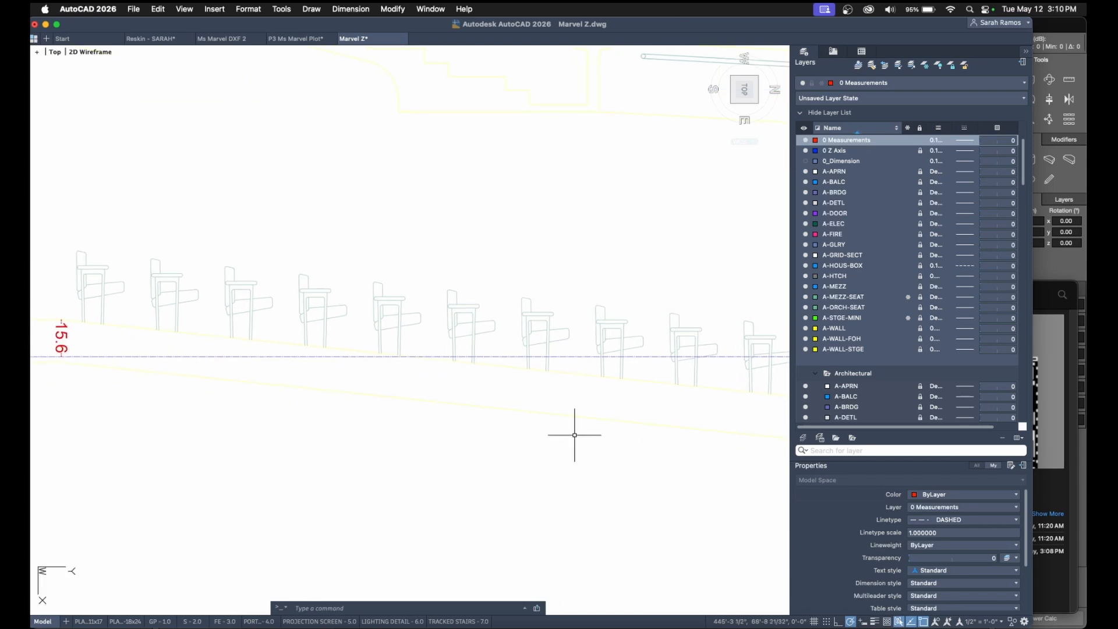
scroll(389, 439, "down", 4)
middle_click_drag(407, 446, 271, 454)
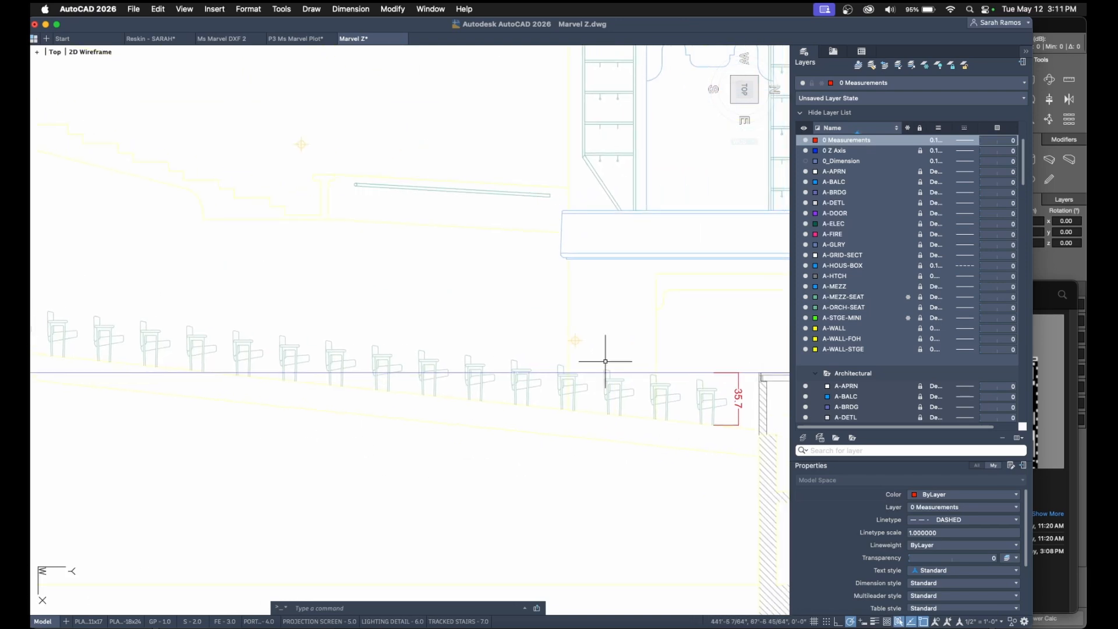
middle_click_drag(243, 411, 509, 409)
scroll(213, 377, "up", 5)
scroll(302, 349, "up", 3)
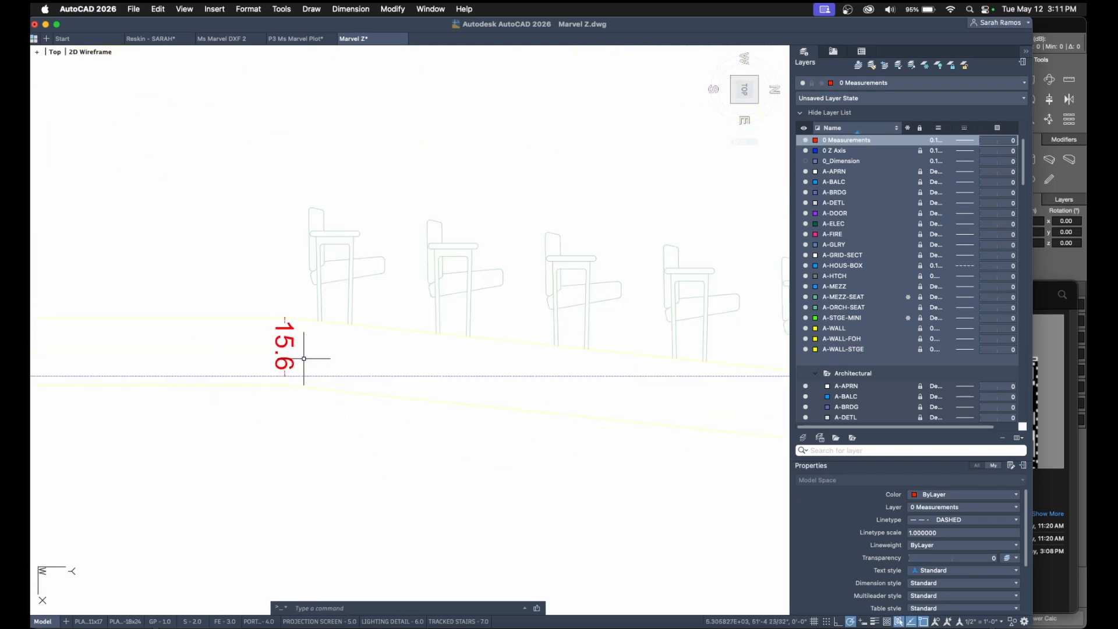
Switch to MAPP 3D and inspect the front and rear edges of the orchestra audience planes.
left_click(1040, 24)
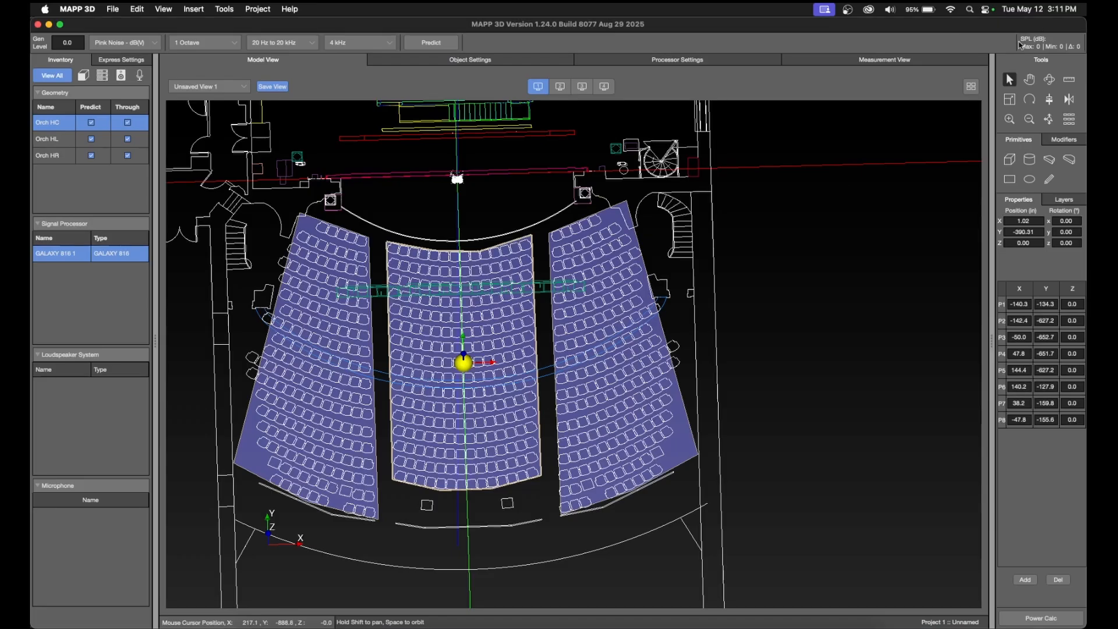
left_click(526, 254)
left_click(533, 239)
left_click_drag(555, 27, 567, 29)
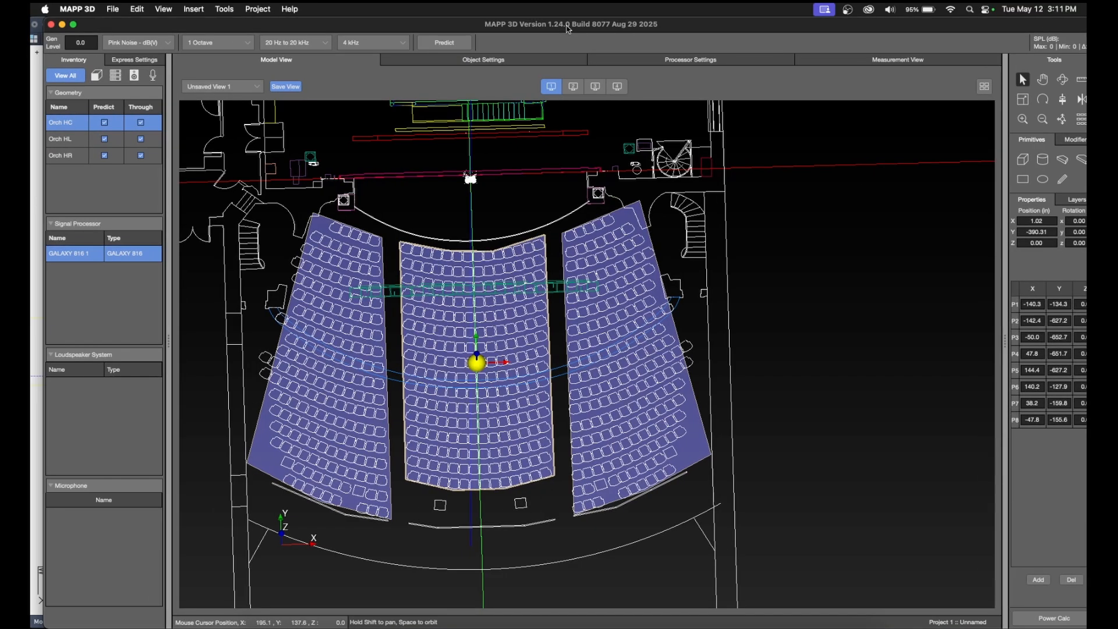
scroll(483, 521, "up", 5)
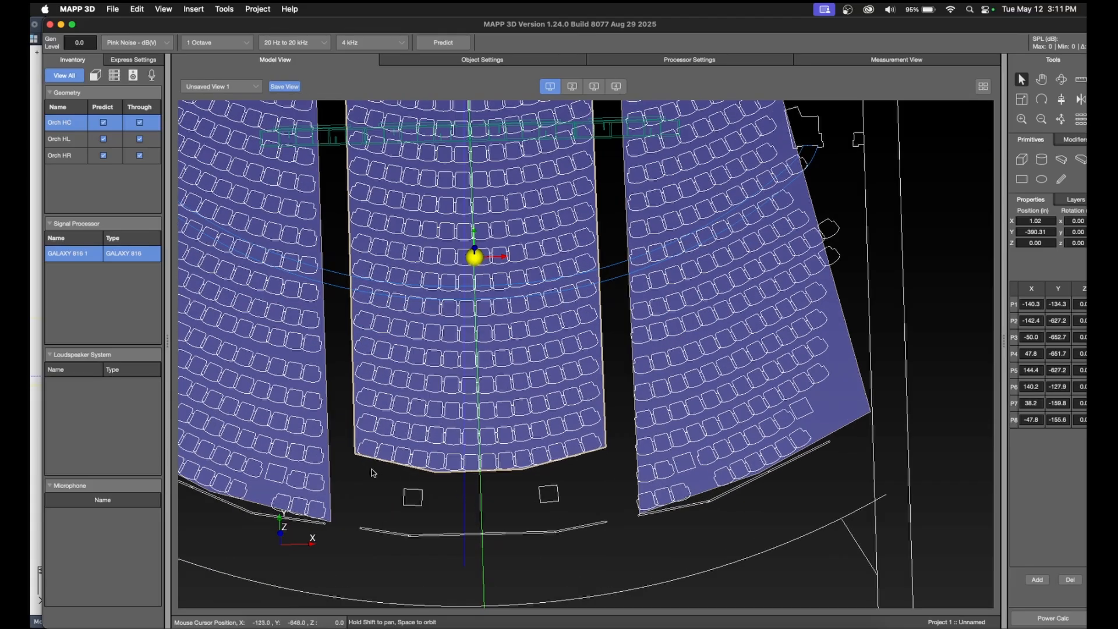
scroll(678, 445, "down", 3)
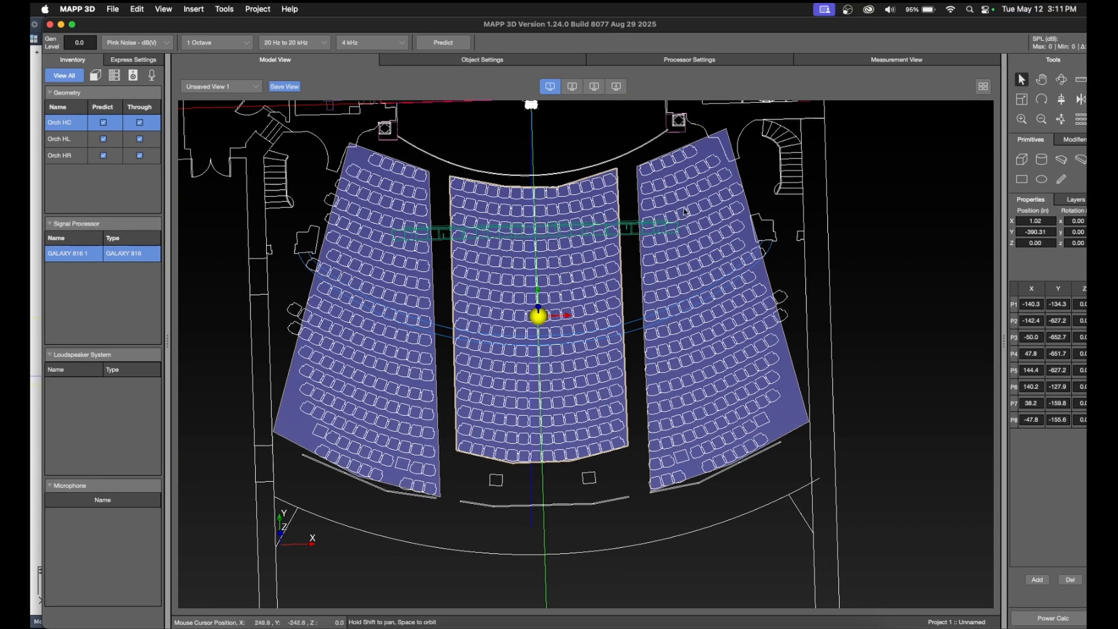
left_click_drag(691, 26, 711, 109)
left_click(619, 37)
scroll(382, 428, "down", 5)
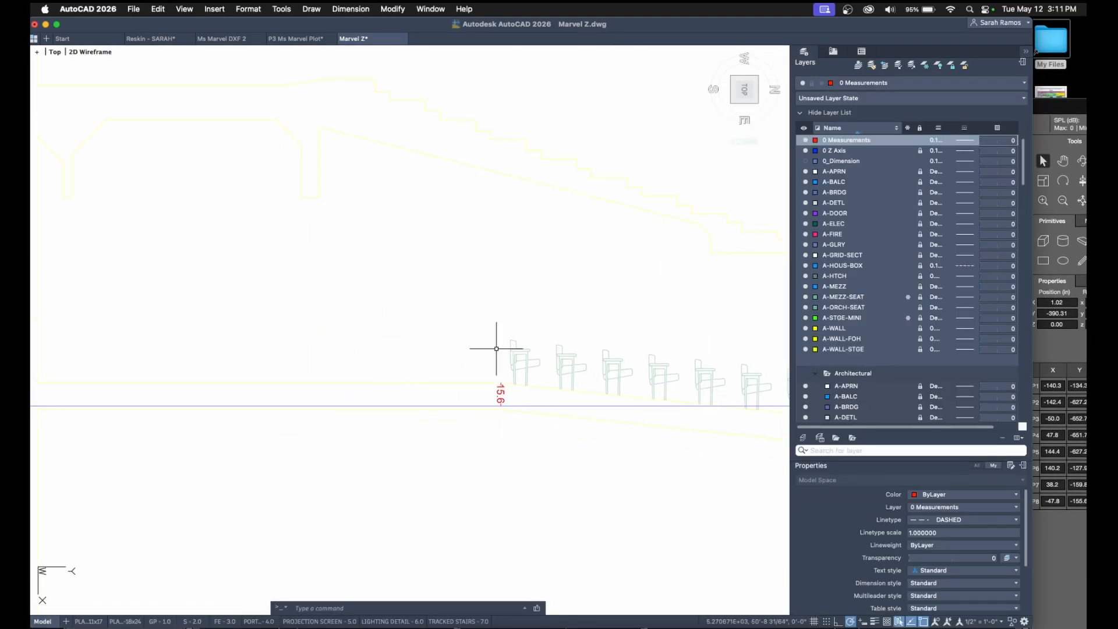
left_click_drag(1054, 111, 1020, 29)
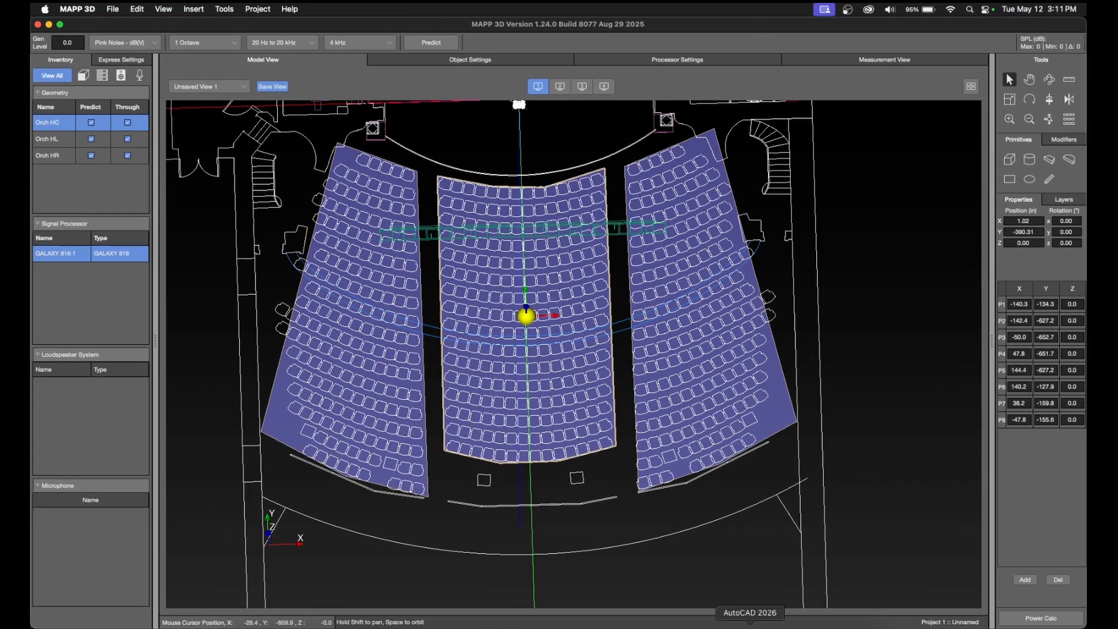
left_click(750, 627)
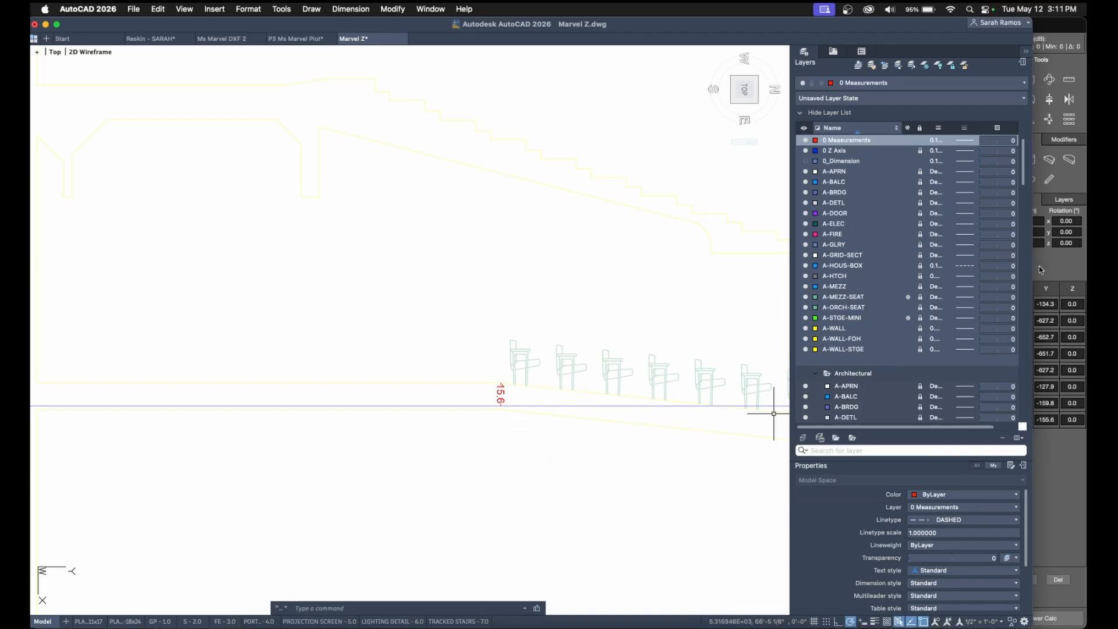
left_click(1059, 271)
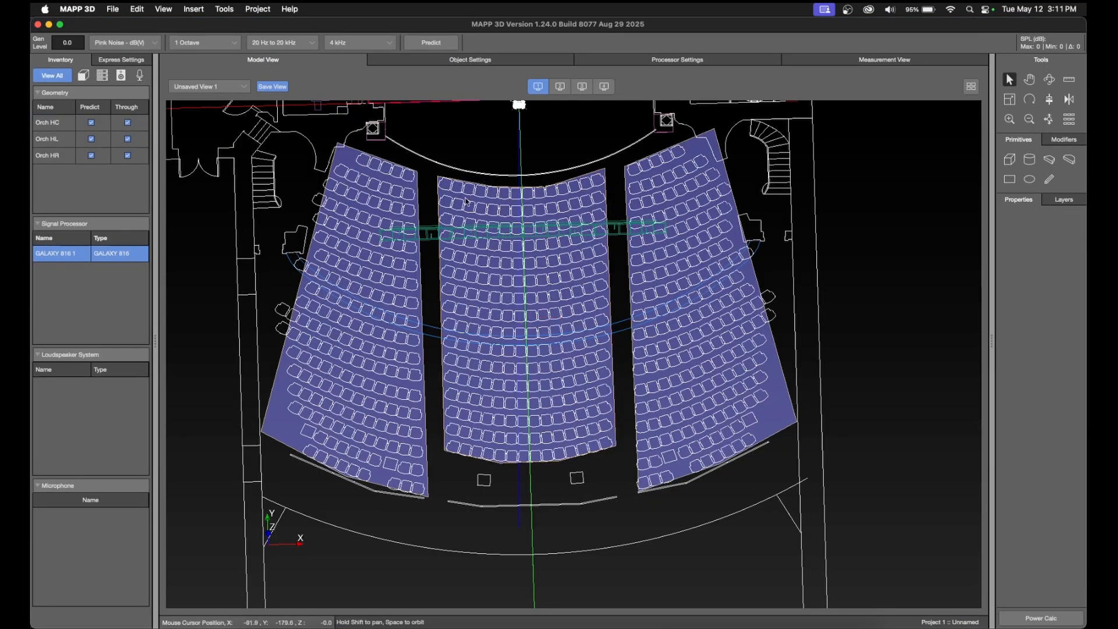
Set the Z coordinate of rear corner P2 on the Orch HC plane to 15.6 in.
left_click(585, 459)
left_click(1076, 319)
left_click(1081, 333)
left_click(1077, 321)
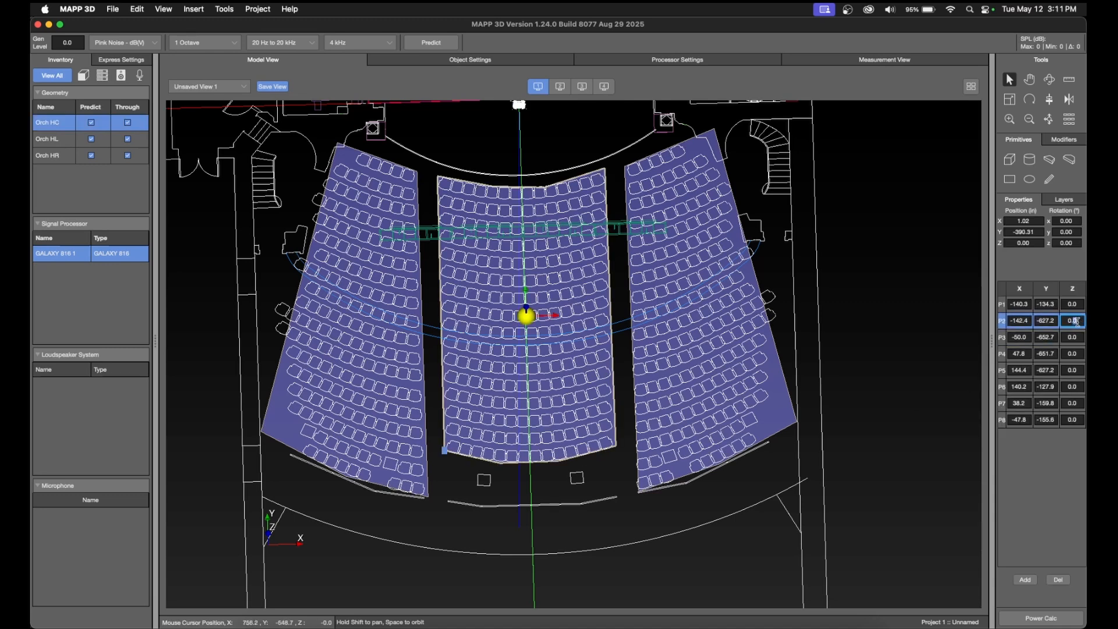
type("15.6")
key("Return")
Set the Z coordinates of the remaining rear points P3, P4 and P5 on the Orch HC plane to 15.6 in.
left_click(1076, 337)
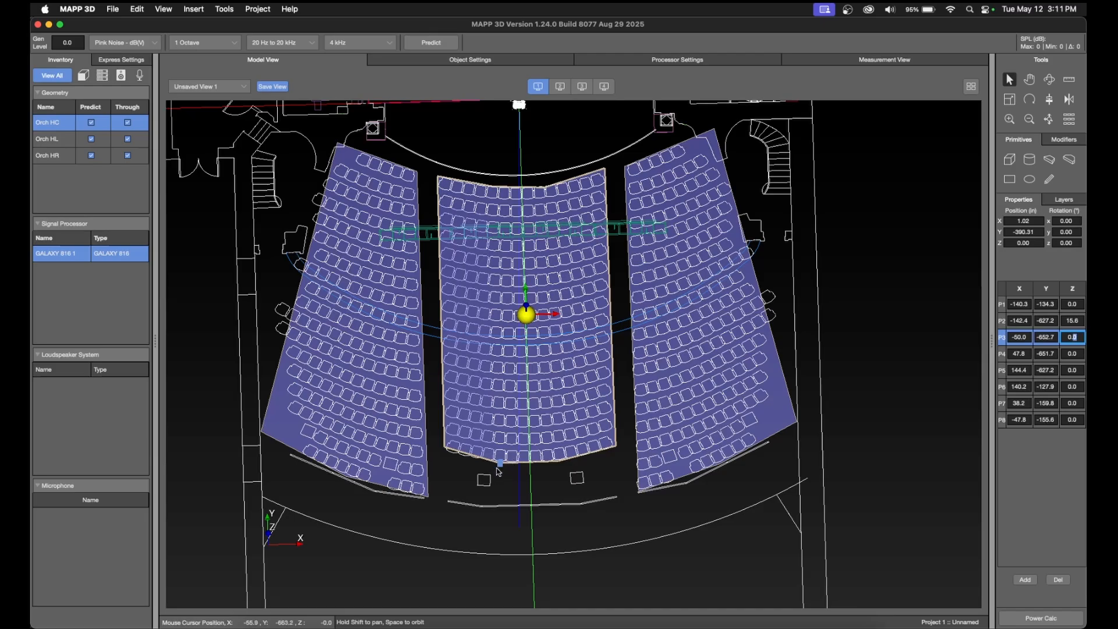
left_click(1073, 356)
left_click(1078, 373)
left_click(1079, 338)
double_click(1080, 339)
type("15.6")
left_click(1078, 355)
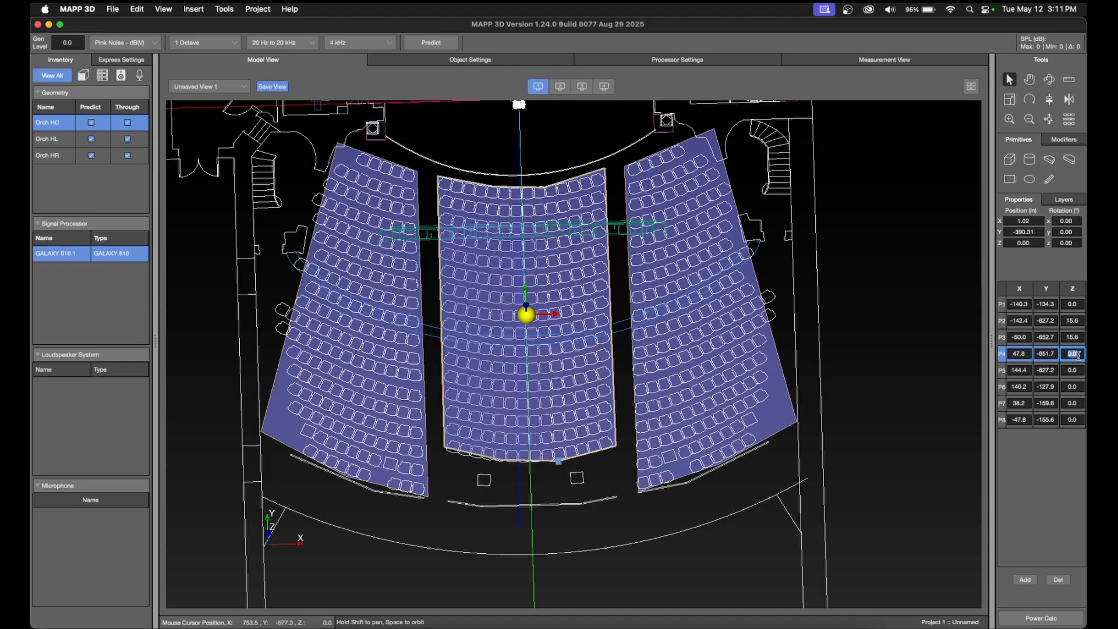
type("15.6")
left_click(1080, 372)
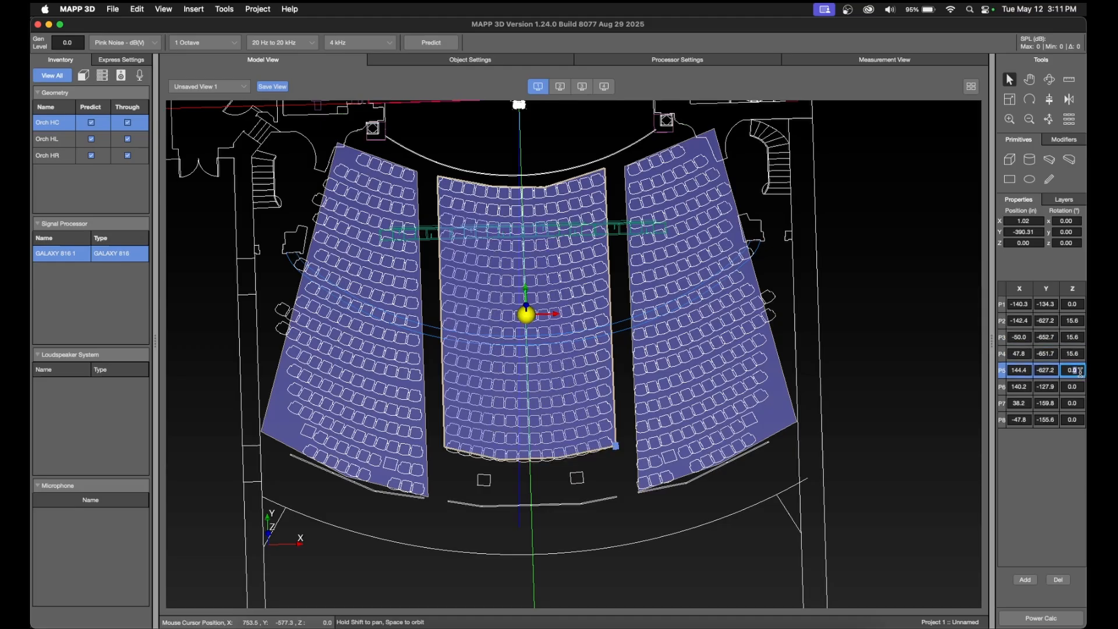
Set the Z coordinates of rear points P1 and P4 on the Orch HL plane to 15.6 in.
left_click(788, 401)
left_click(1077, 305)
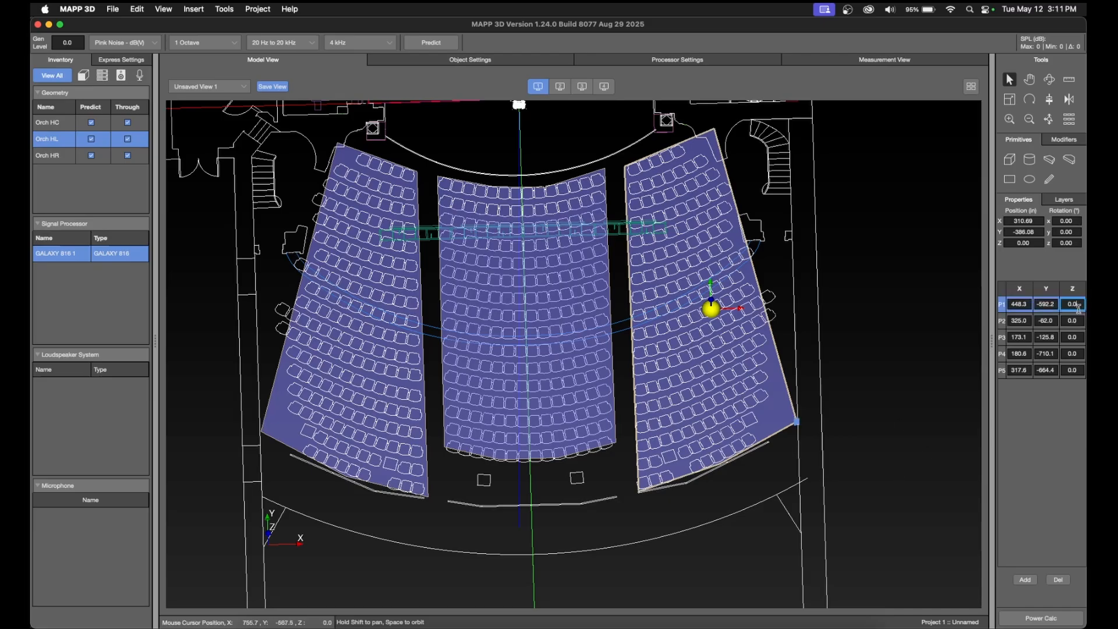
type("15.6")
left_click(1079, 320)
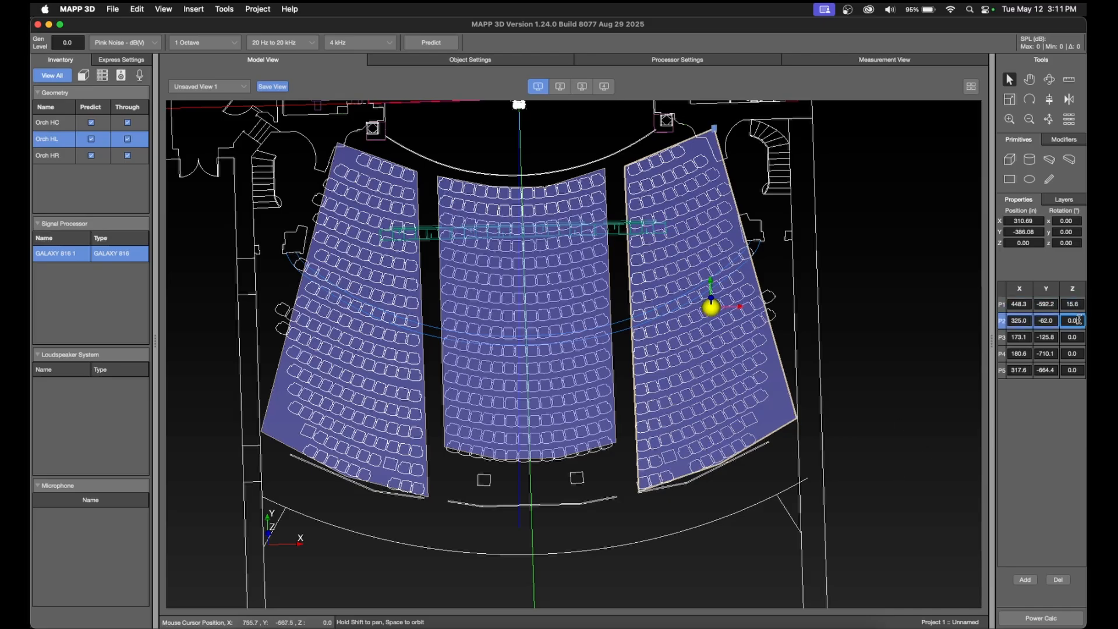
left_click(1079, 338)
left_click(1078, 354)
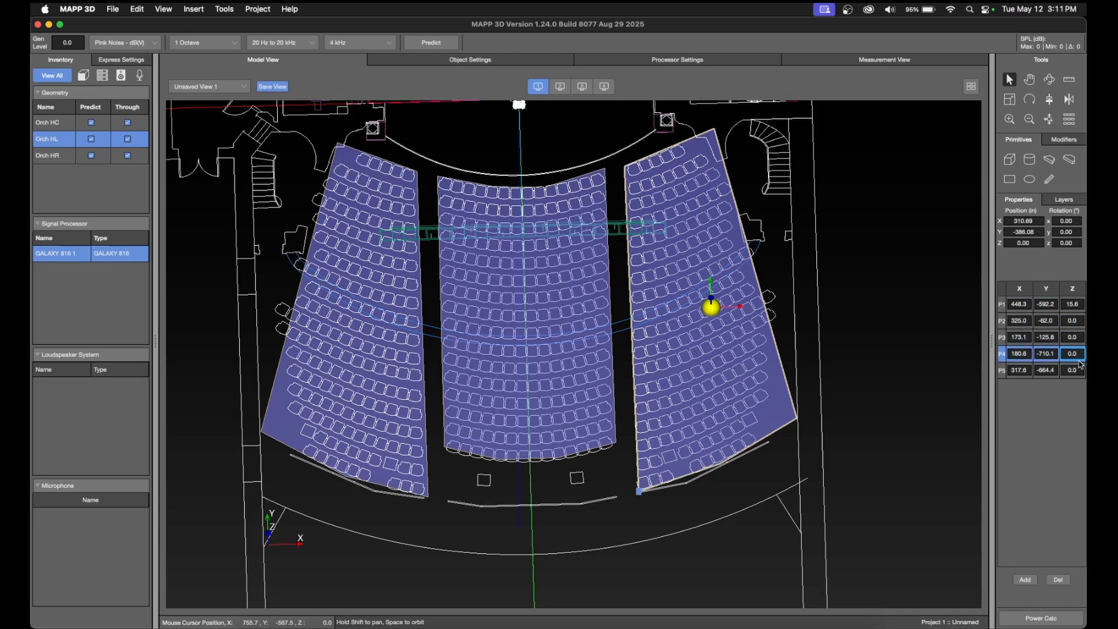
left_click(1079, 342)
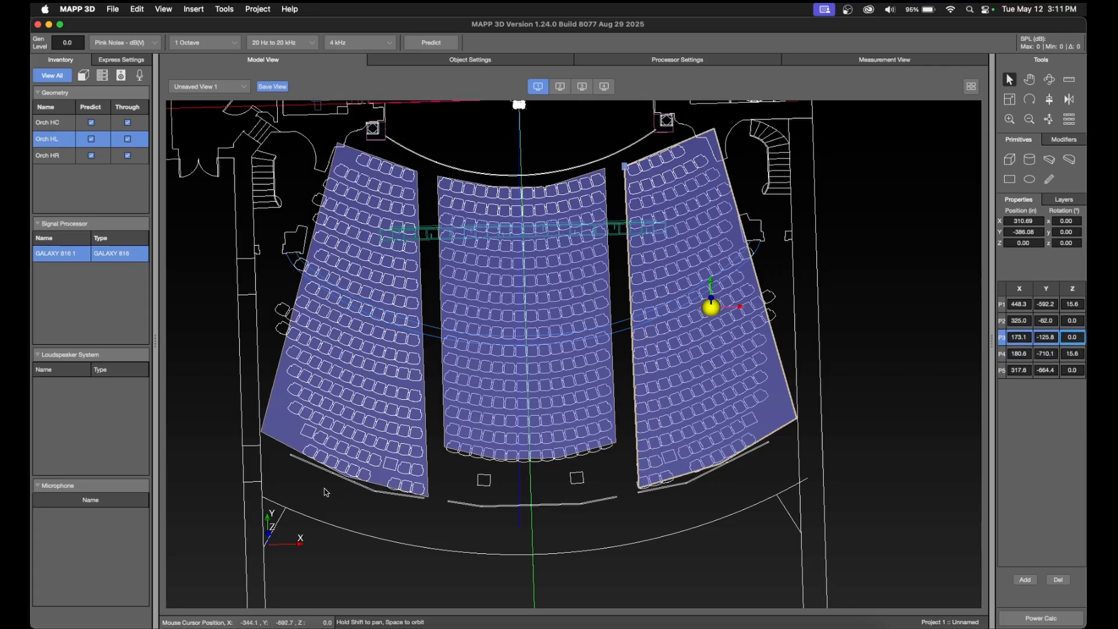
Set the Z coordinate of rear outer corner P1 on the Orch HR plane to 15.6 in.
left_click(344, 467)
left_click(336, 472)
left_click(1080, 336)
left_click(1080, 320)
left_click(1079, 304)
type("15.6")
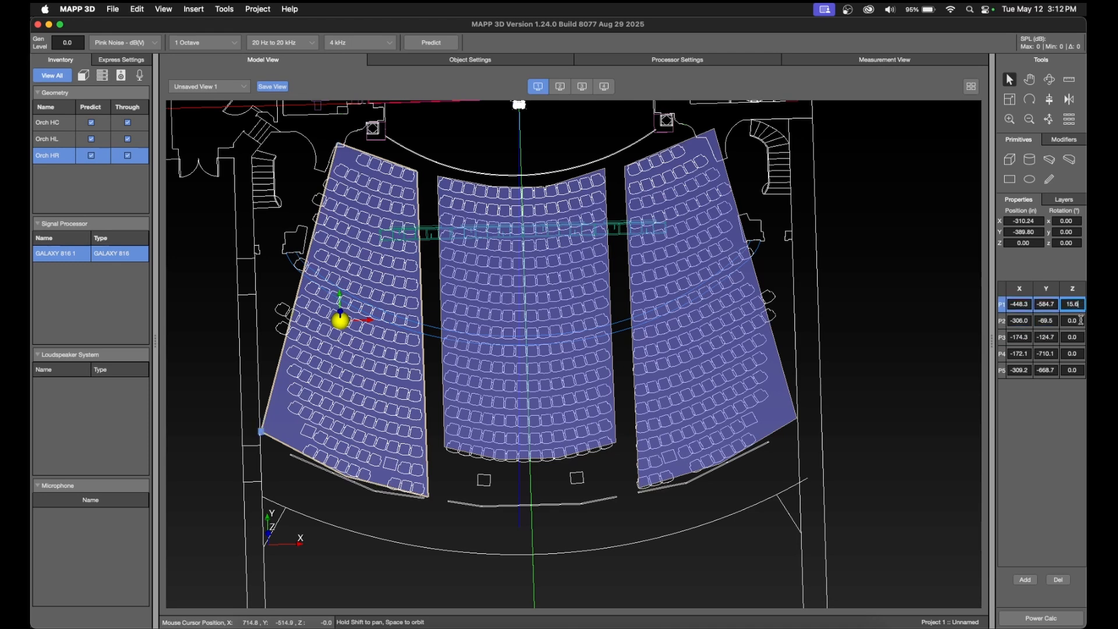
Set the Z coordinates of the other rear points P4 and P5 on the Orch HR plane to 15.6 in.
left_click(1080, 321)
left_click(1079, 336)
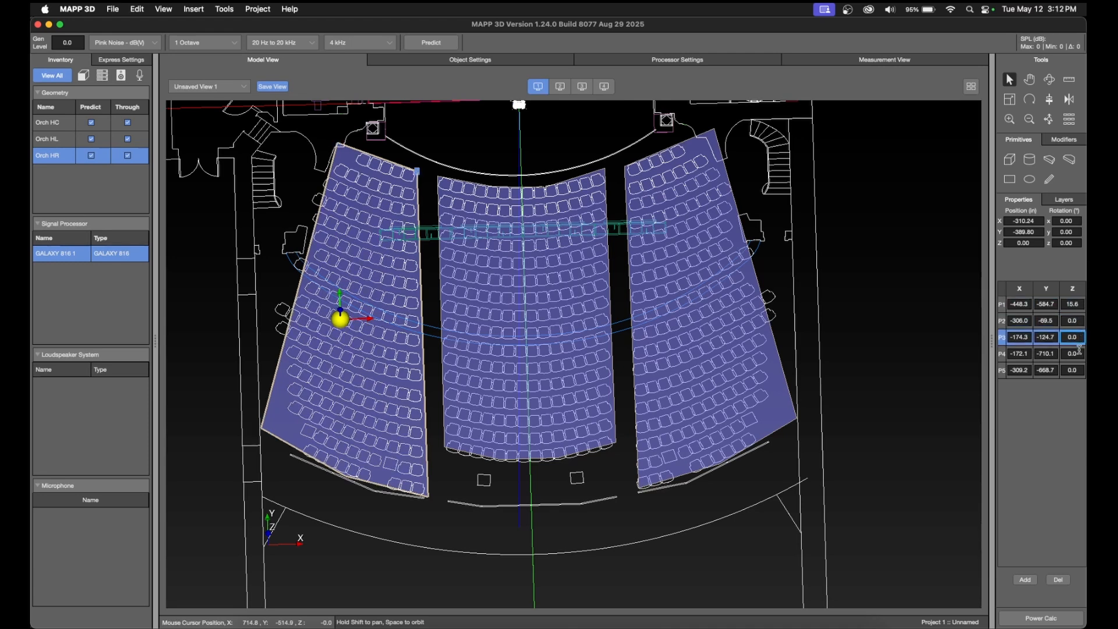
left_click(1078, 353)
type("15.6")
left_click(1077, 371)
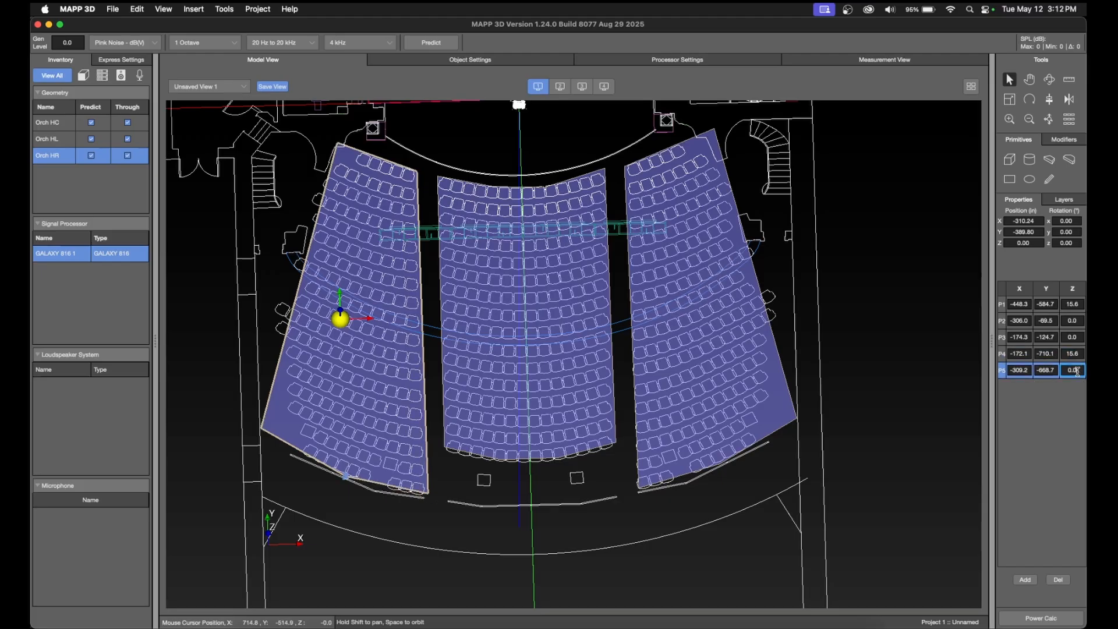
type("15.6")
left_click(1079, 353)
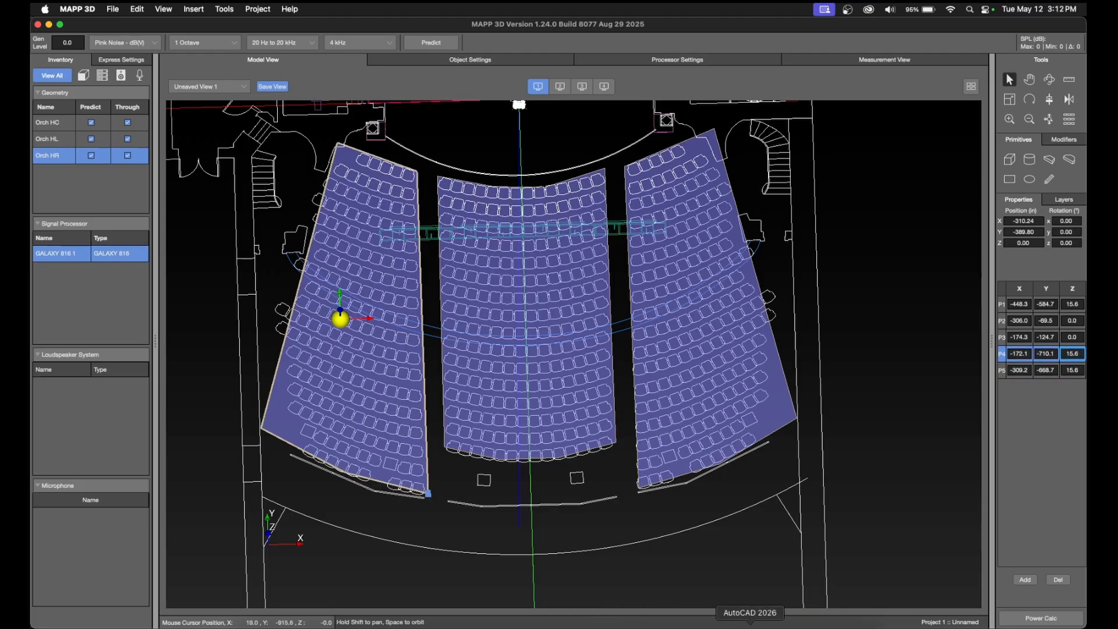
Switch to AutoCAD to check the floor dimension at the front-row orchestra seat, and return to MAPP 3D.
left_click(750, 626)
middle_click_drag(618, 479, 216, 437)
middle_click_drag(746, 424, 304, 417)
scroll(409, 399, "up", 6)
left_click(1076, 318)
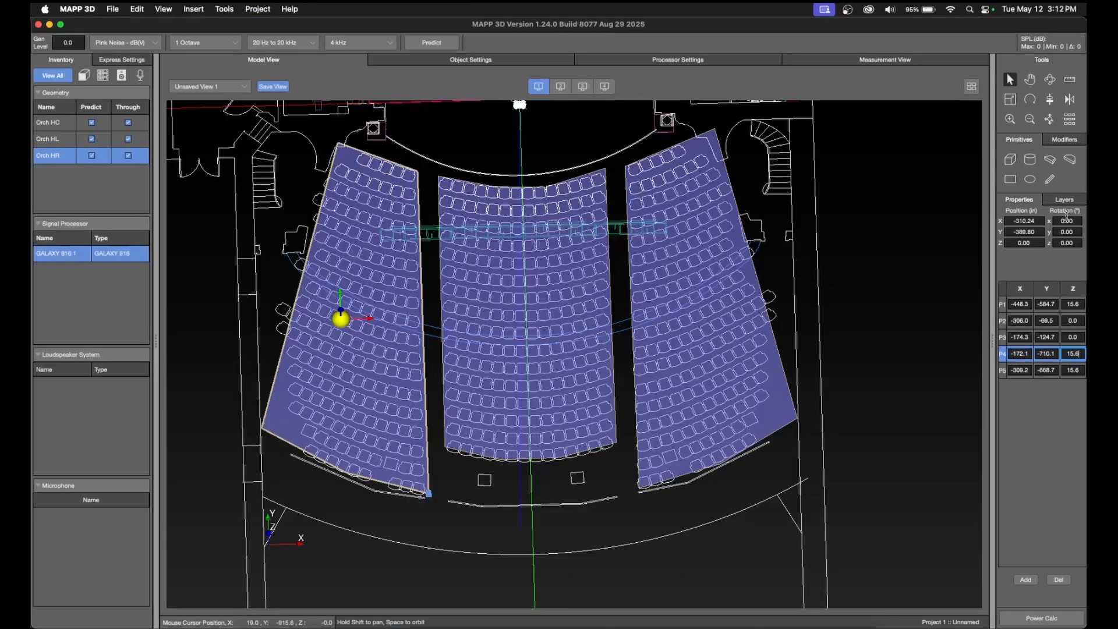
Set the Z coordinates of front points P2 and P3 on the Orch HR plane to -35.7 in.
double_click(1075, 321)
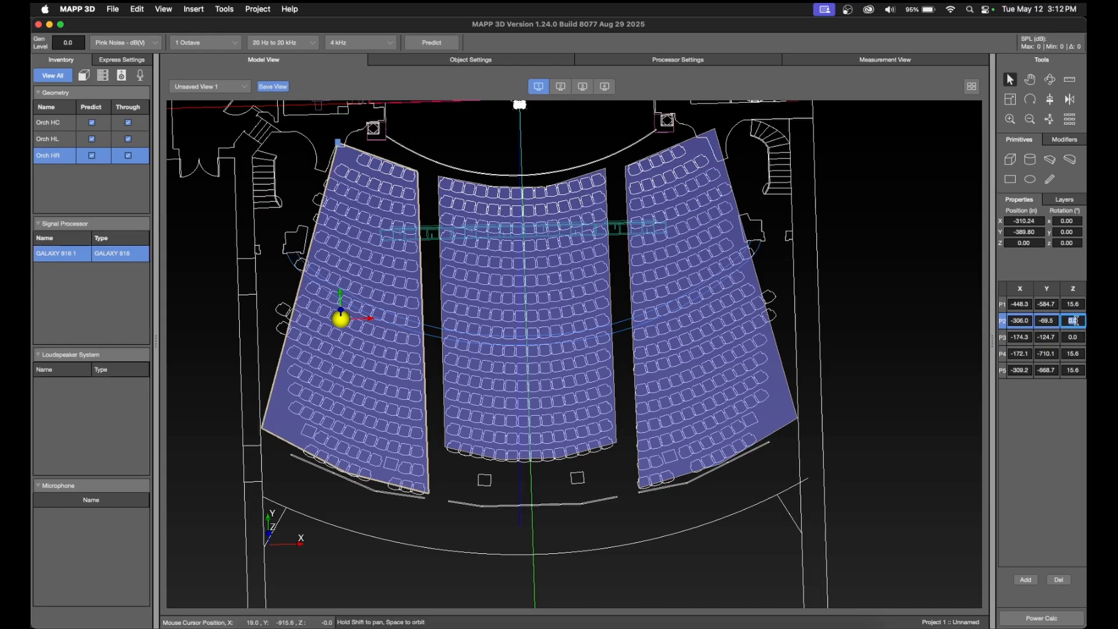
type("-35.7")
key("Return")
key("super+c")
double_click(1075, 336)
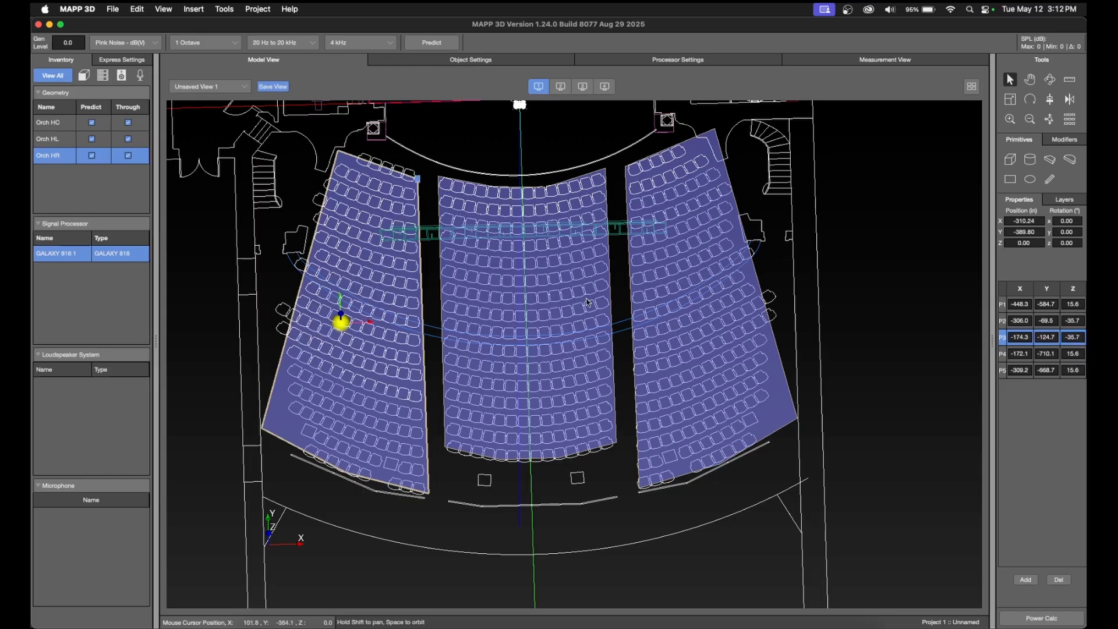
Set the Z coordinates of front points P1, P6, P7 and P8 on the Orch HC plane to -35.7 in.
left_click(610, 282)
double_click(1074, 303)
type("-35.7")
double_click(1080, 385)
type("-35.7")
double_click(1081, 403)
type("-35.7")
double_click(1079, 419)
double_click(1079, 420)
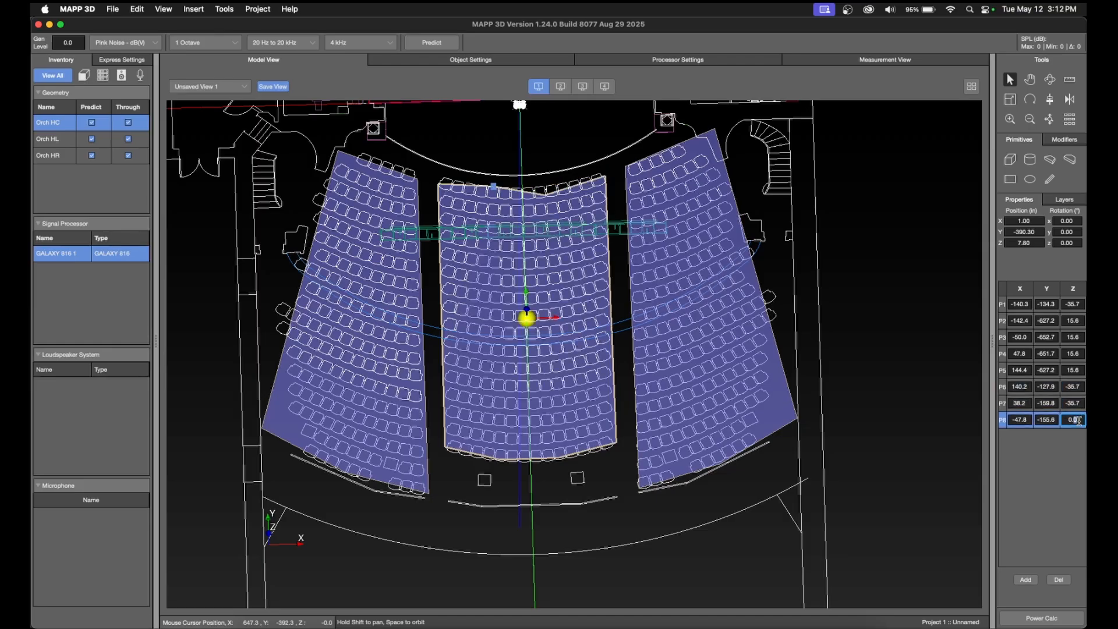
type("-35.7")
double_click(1079, 402)
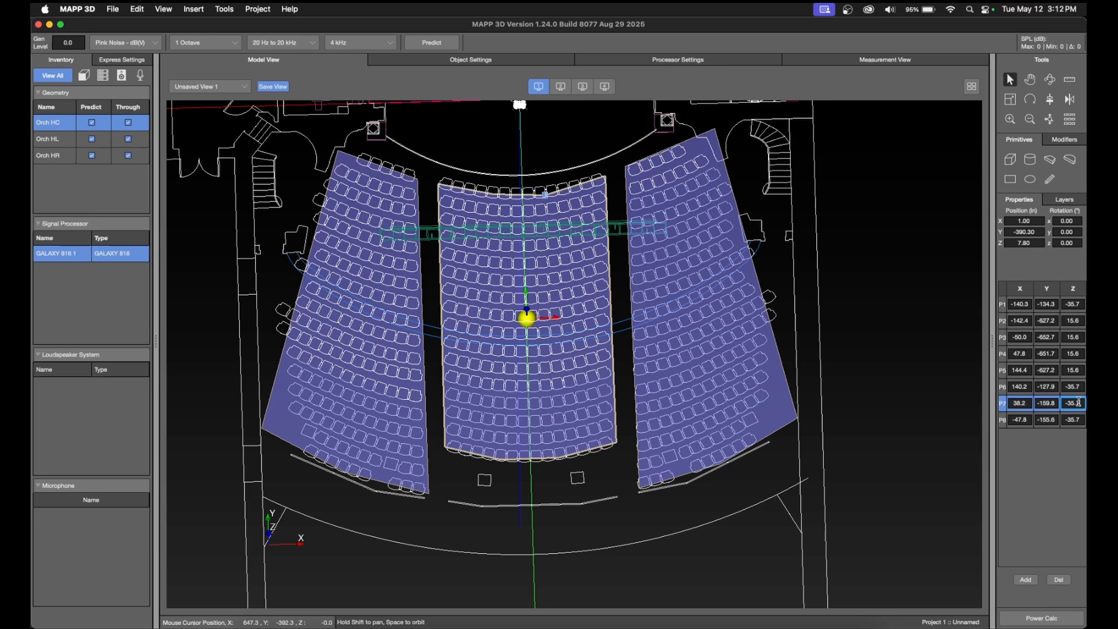
On the Orch HL plane, set the Z of front points P2 and P3 to -35.7 in and rear point P5 to 15.6 in.
left_click(698, 224)
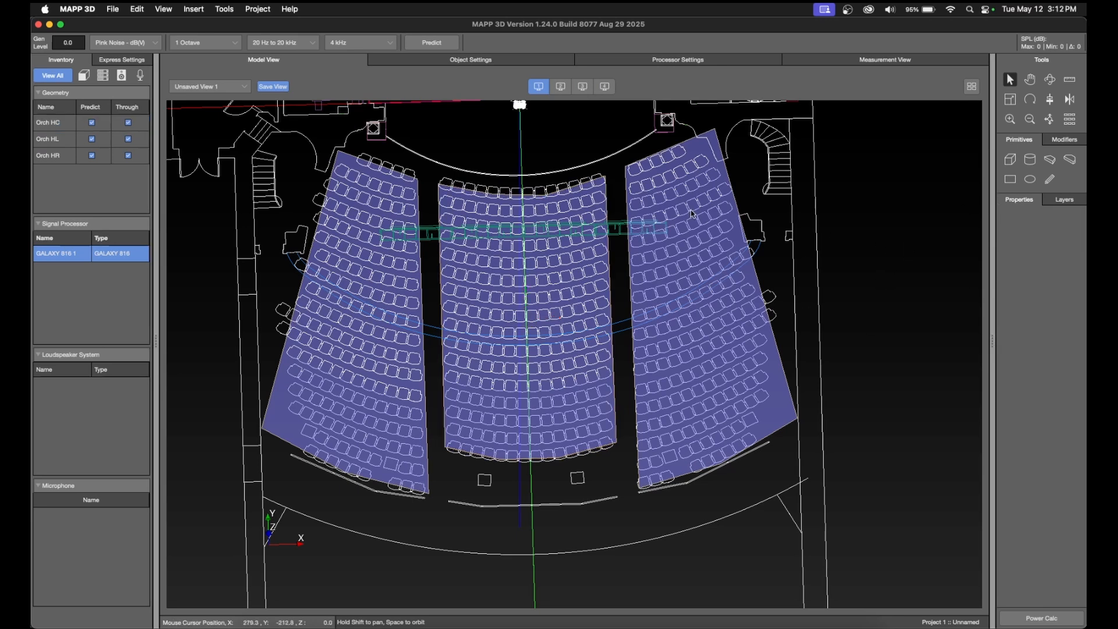
left_click(729, 173)
double_click(1081, 324)
key("super+v")
double_click(1080, 339)
left_click(1081, 324)
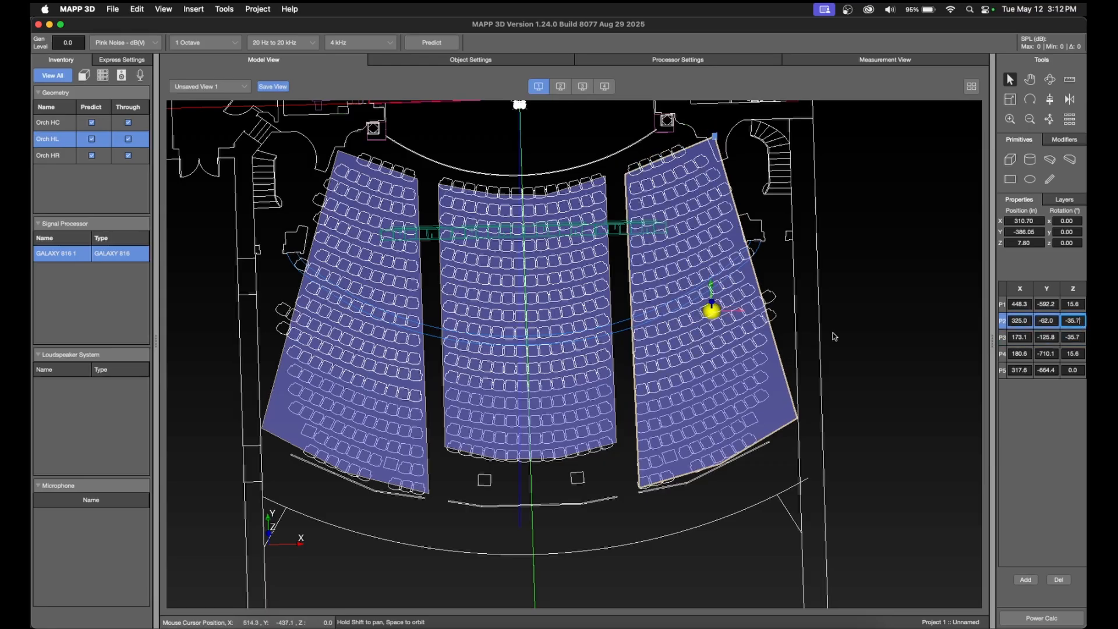
left_click(1082, 369)
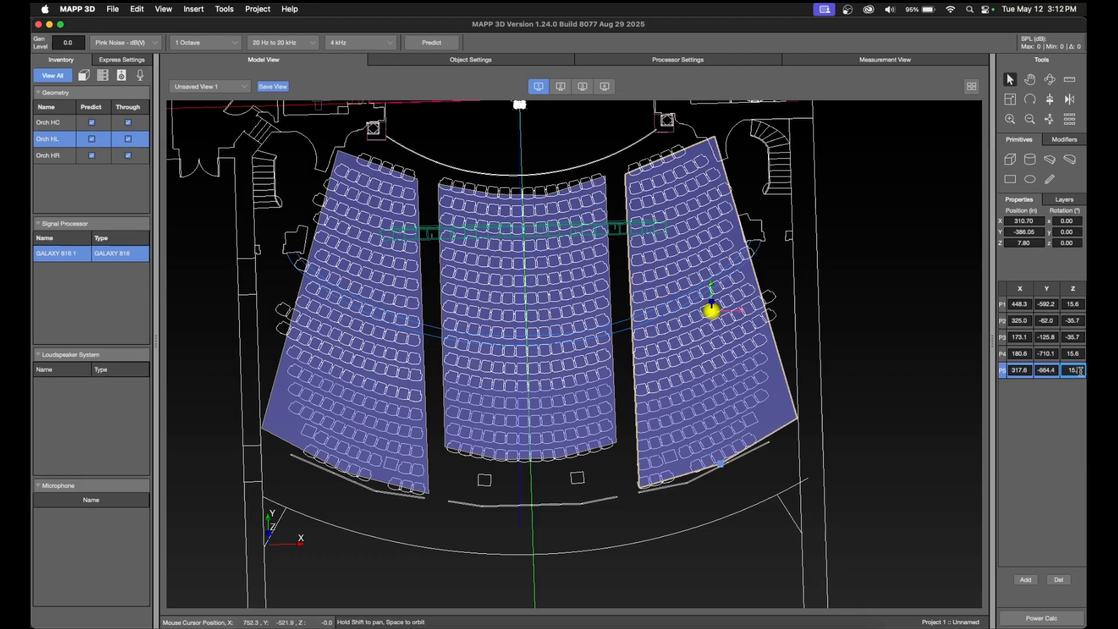
key("Return")
Deselect the planes and orbit the model slightly to check the raked orchestra planes.
left_click(612, 340)
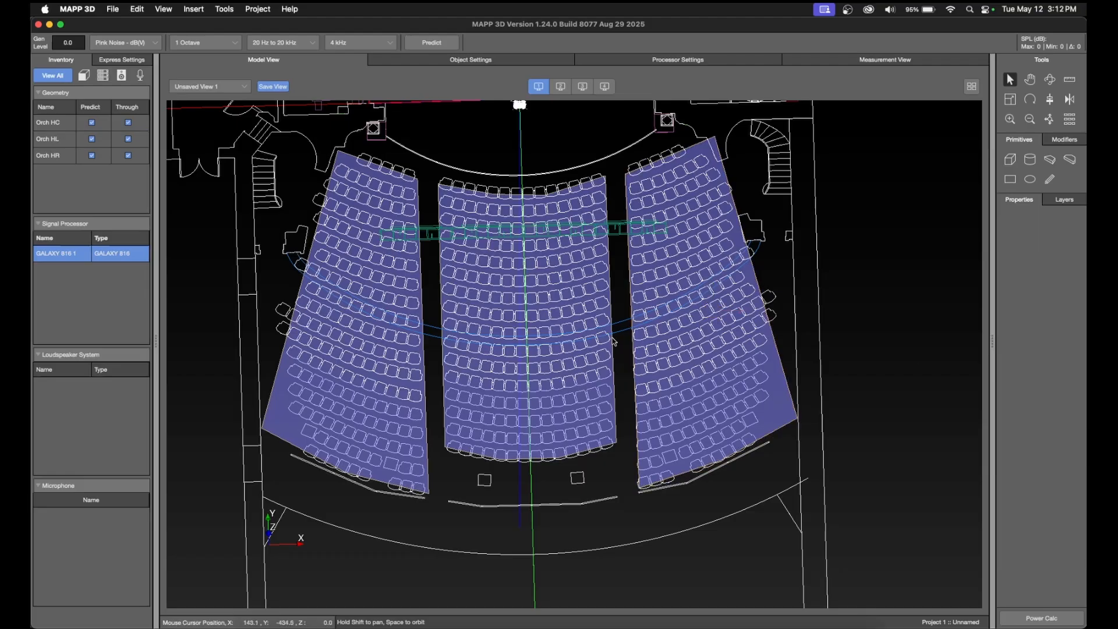
left_click(612, 341)
left_click(1049, 79)
left_click_drag(816, 257, 823, 298)
key("Escape")
Add a new layer named "Aud - Mezz" and hide the Aud - Orch layer.
left_click(1079, 202)
left_click(1038, 202)
left_click(1077, 203)
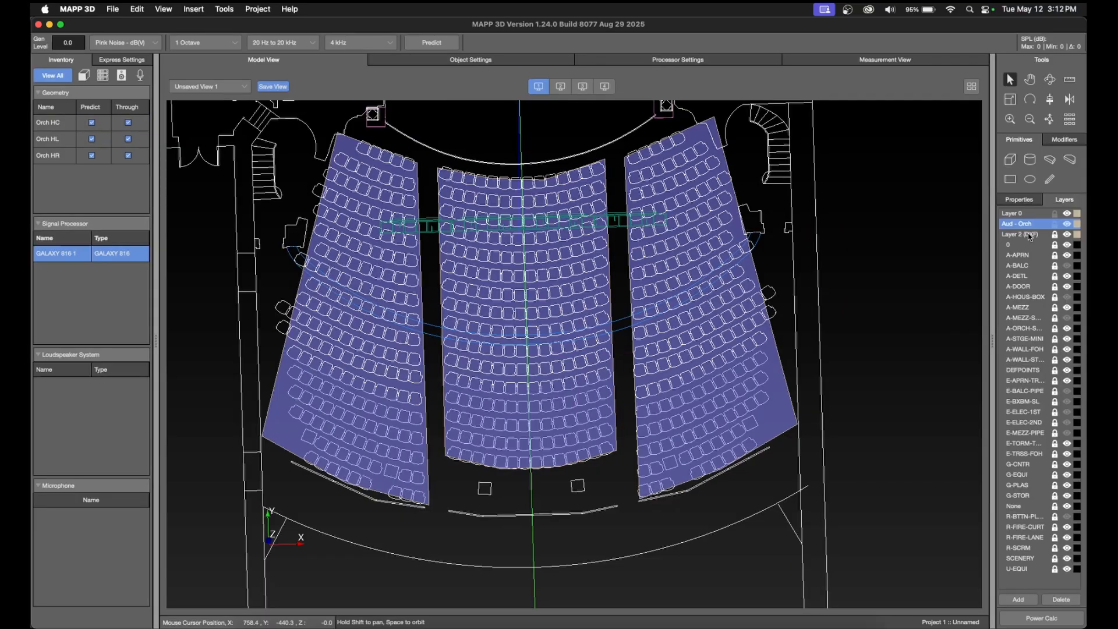
left_click(1020, 600)
double_click(1020, 236)
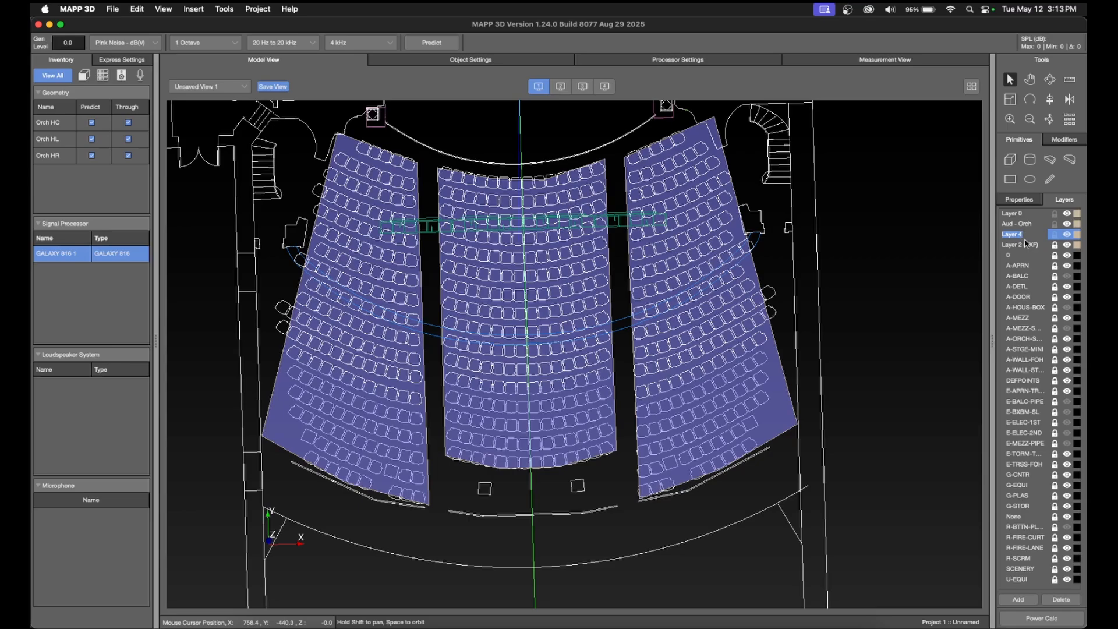
type("Aud - Mezz")
key("Return")
left_click(1068, 225)
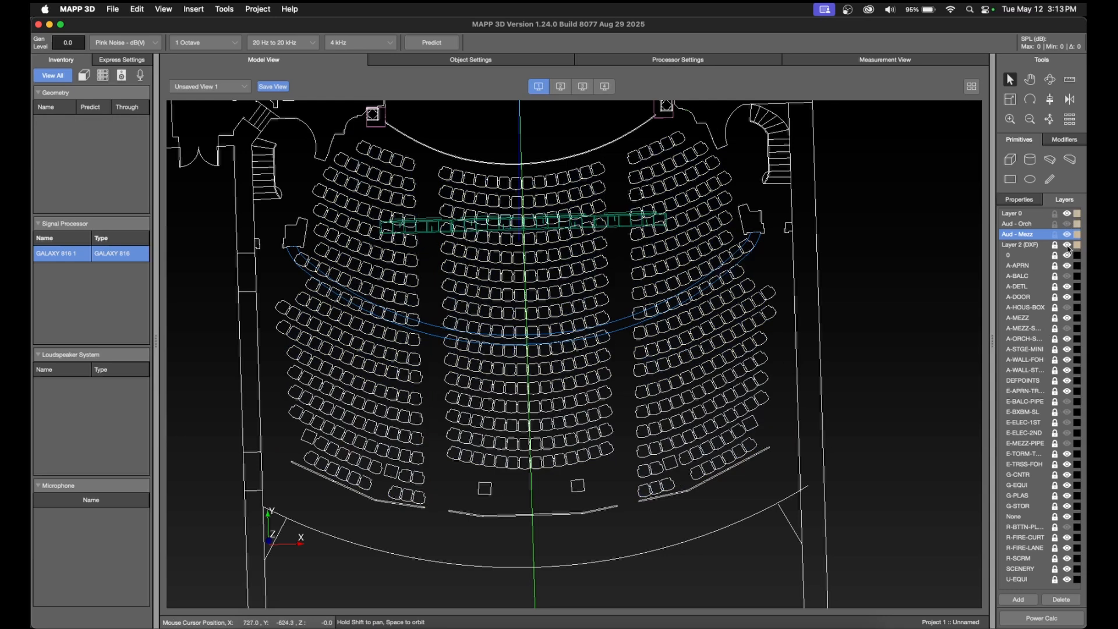
Hide the A-ORCH-SEAT layer and show the A-MEZZ-SEAT layer so the mezzanine seating can be traced.
left_click(1067, 340)
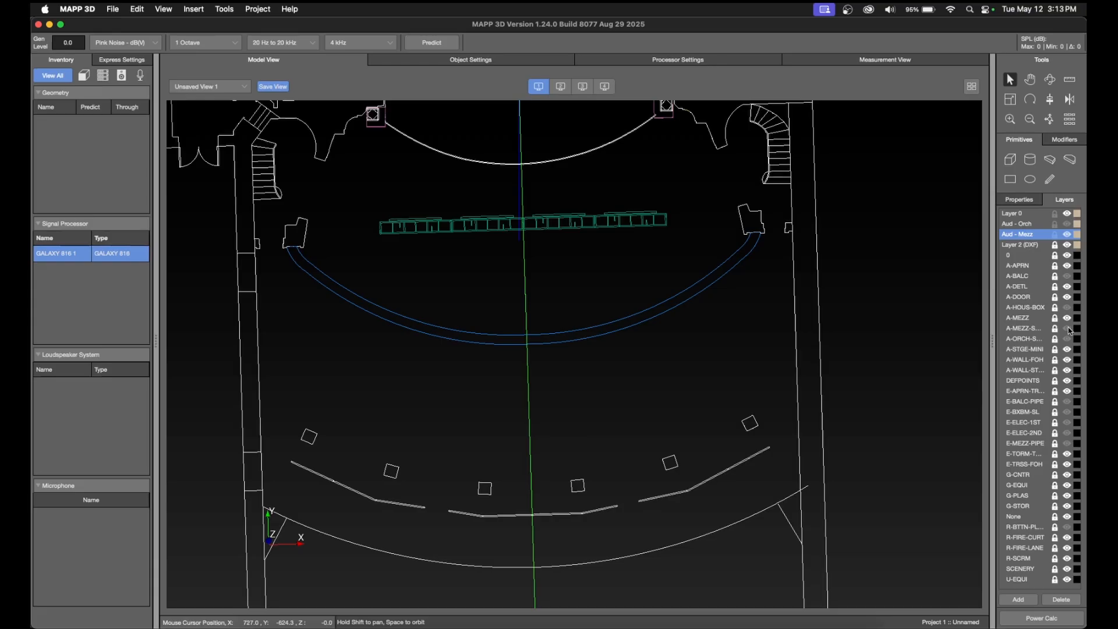
left_click(1068, 328)
scroll(582, 597, "up", 6)
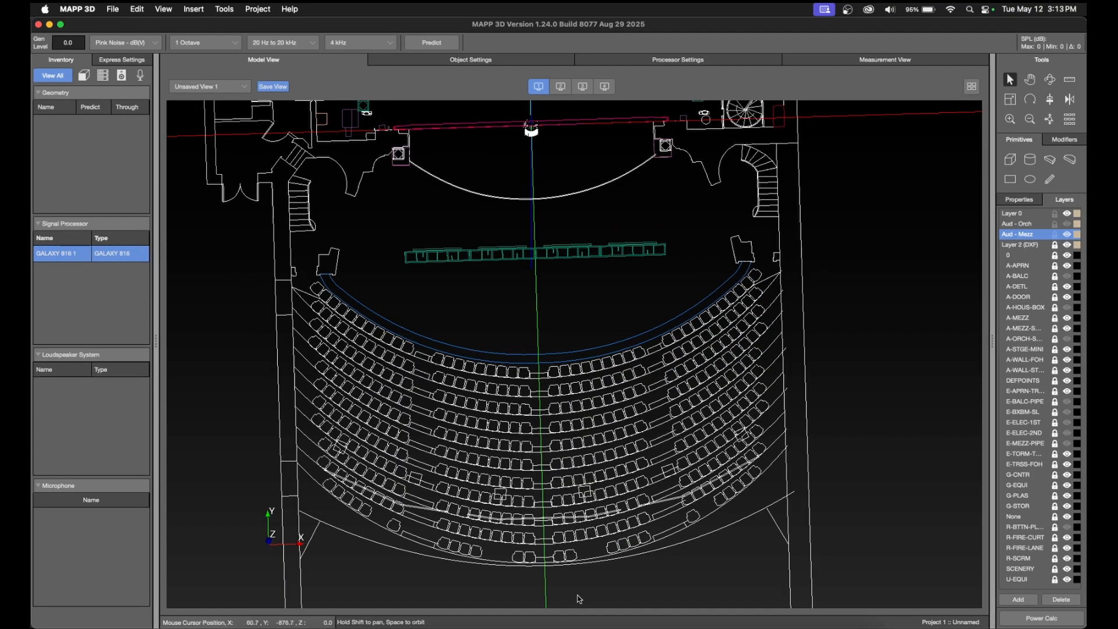
scroll(525, 440, "down", 2)
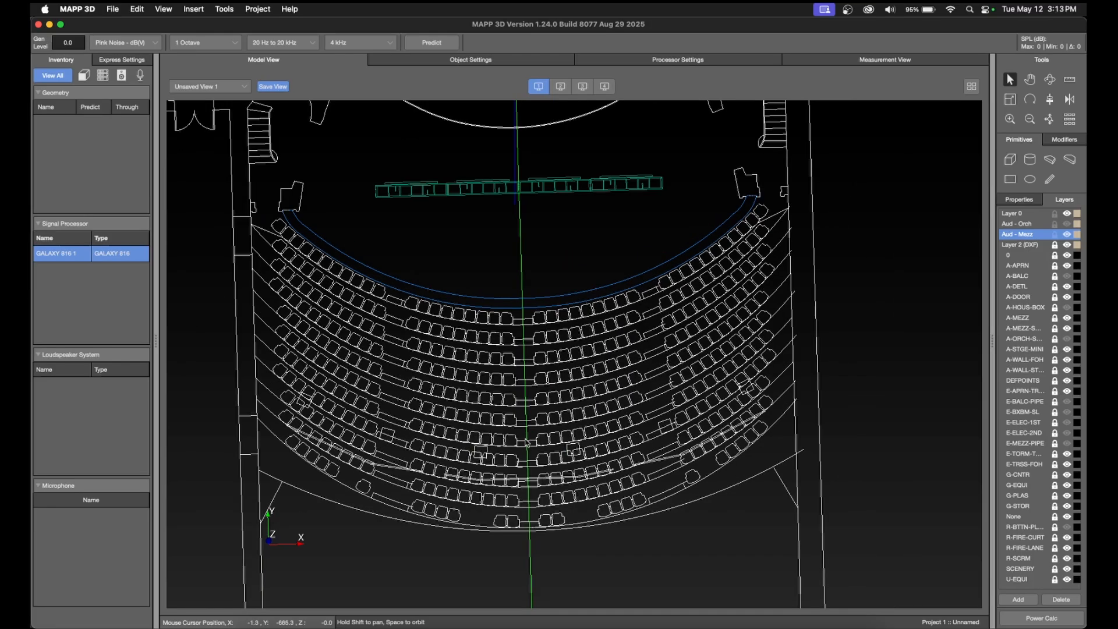
Free-draw a closed six-point plane around the centre mezzanine seating block, with a middle point on its front and rear edges.
left_click(1051, 179)
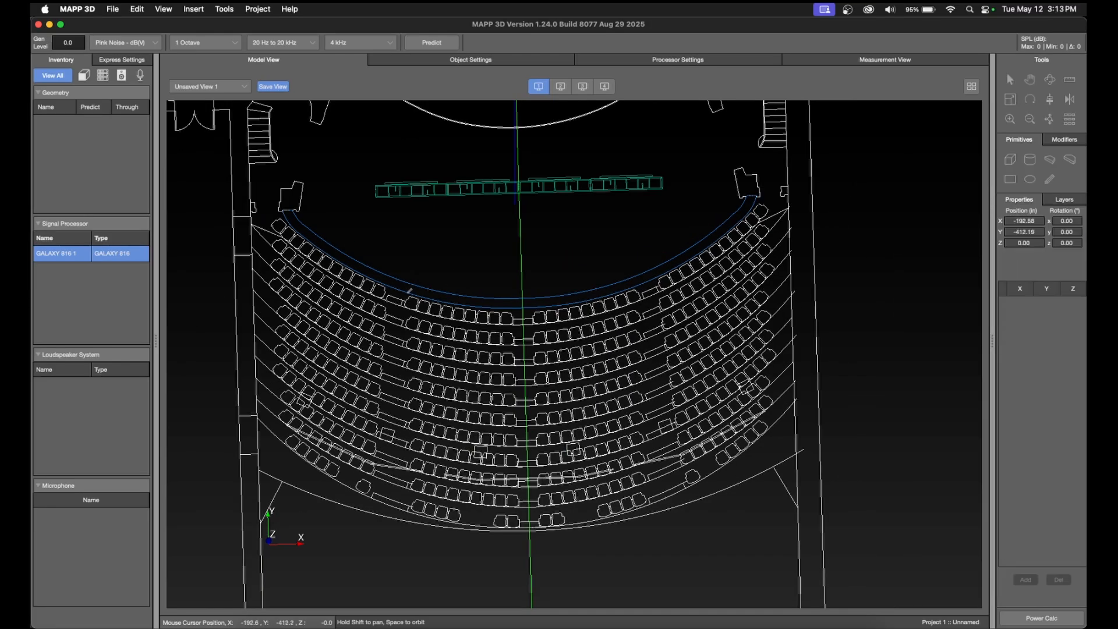
left_click(408, 289)
left_click(405, 513)
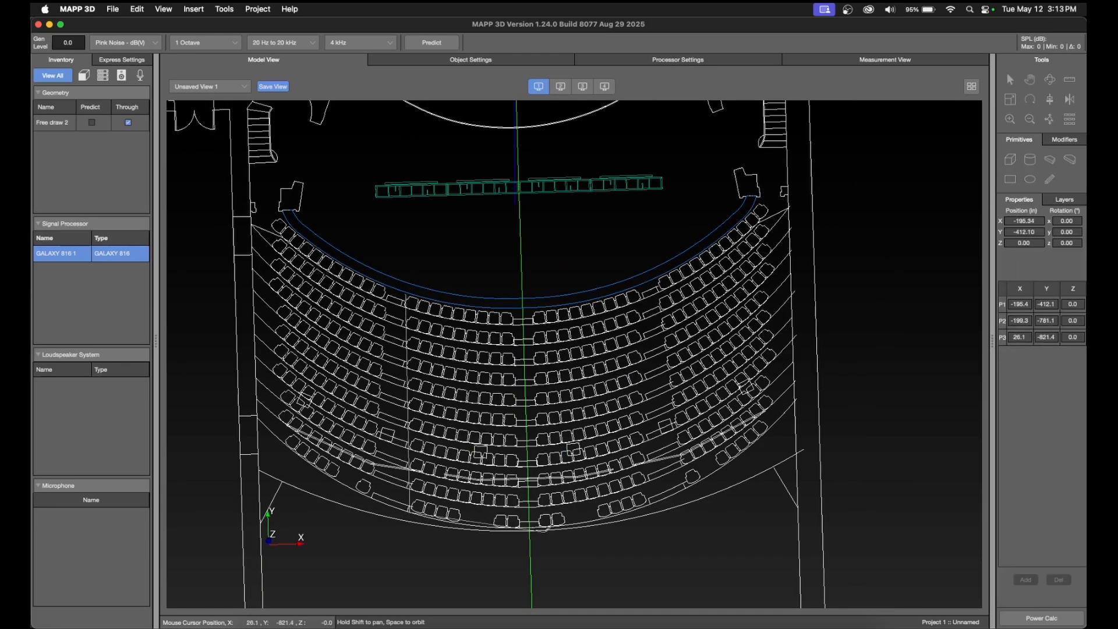
left_click(531, 534)
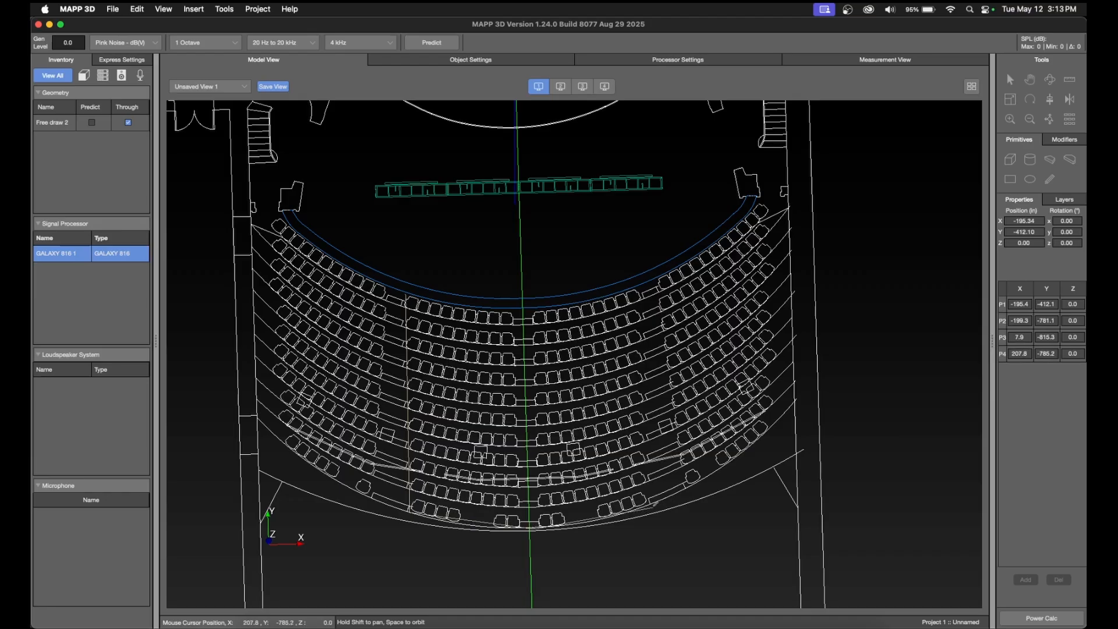
left_click(654, 513)
left_click(644, 289)
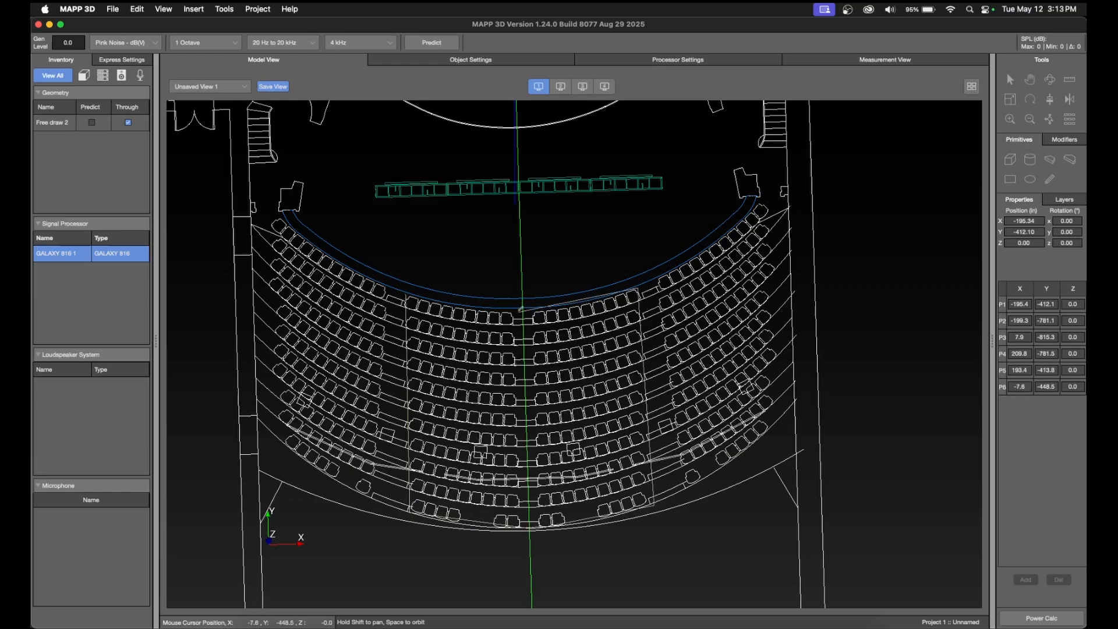
right_click(520, 307)
left_click(443, 300)
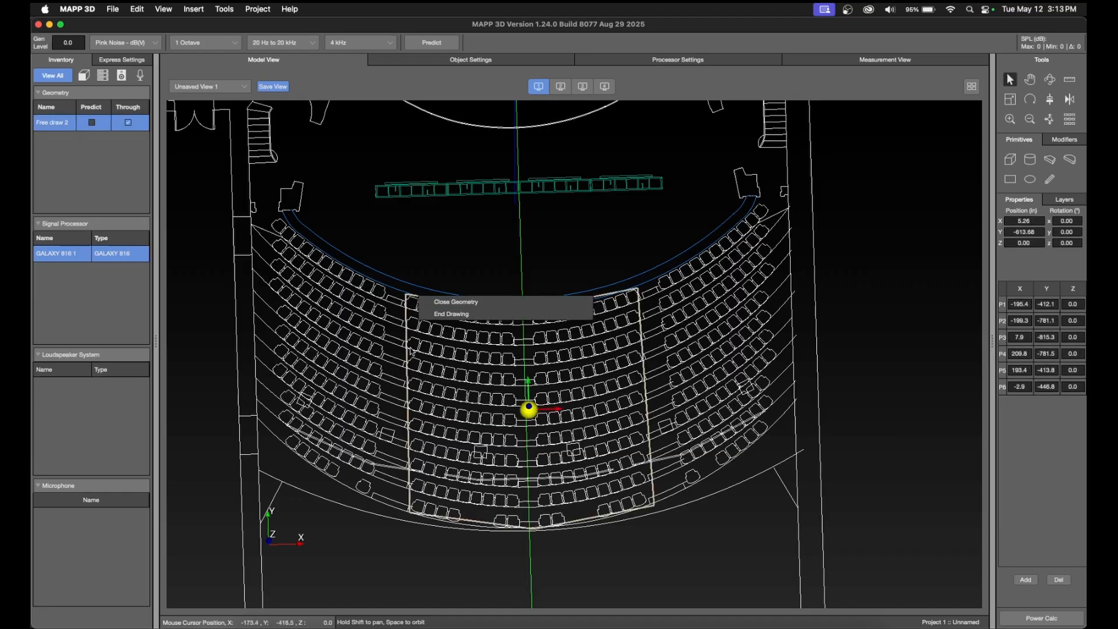
Rename the centre mezzanine plane as "Mezz HC" and enable prediction for it.
double_click(61, 124)
type("Mezz HC")
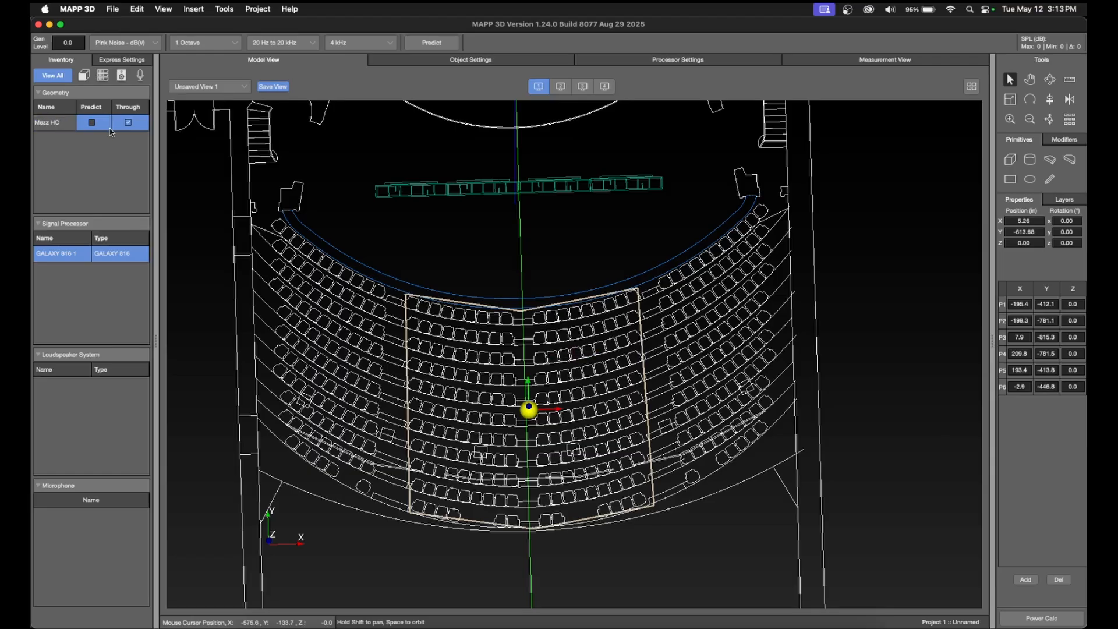
left_click(92, 122)
left_click(590, 217)
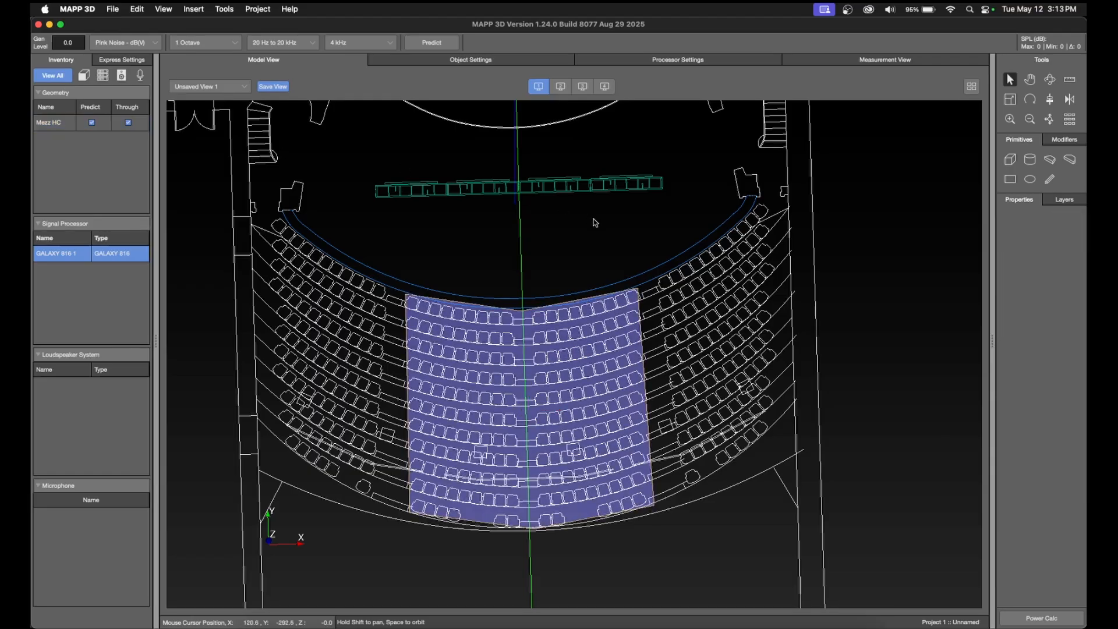
left_click(1050, 179)
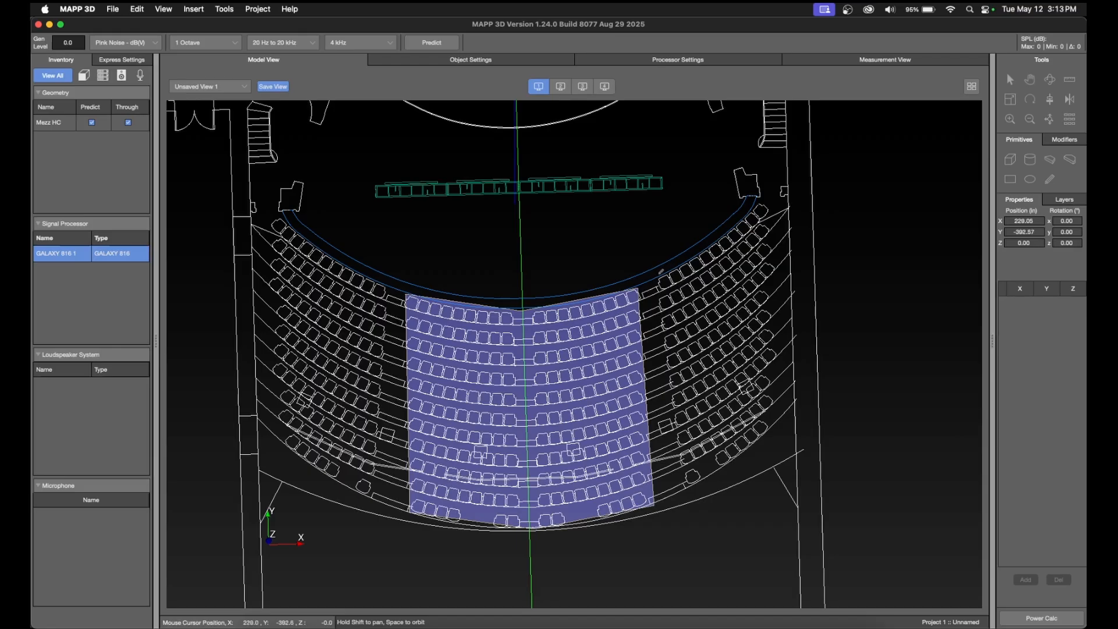
left_click(662, 283)
left_click(693, 487)
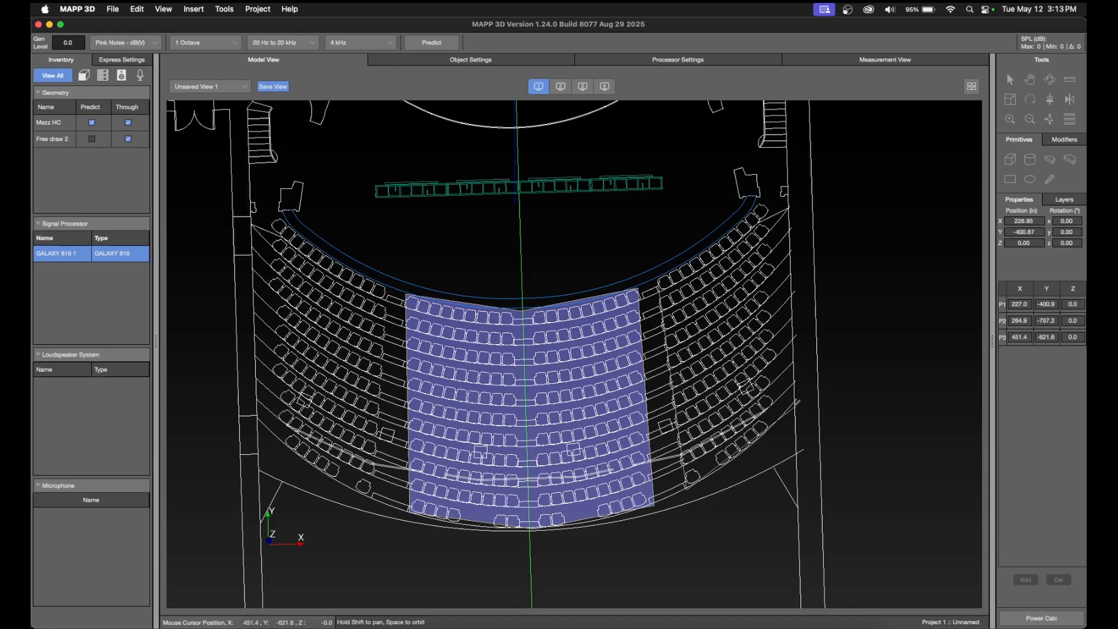
left_click(800, 396)
key("Escape")
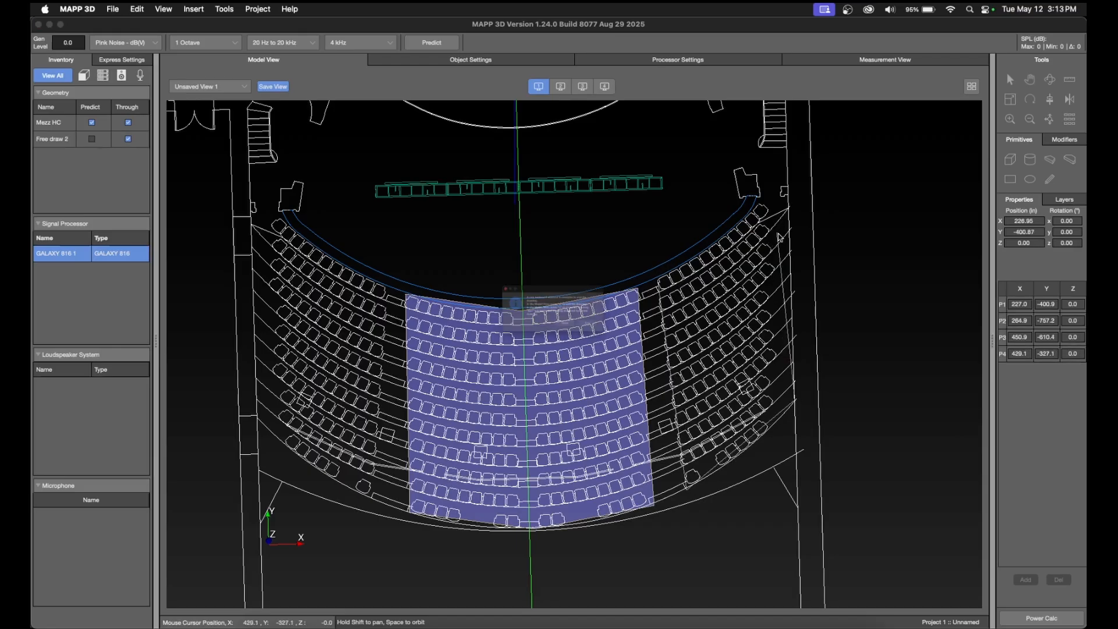
key("Escape")
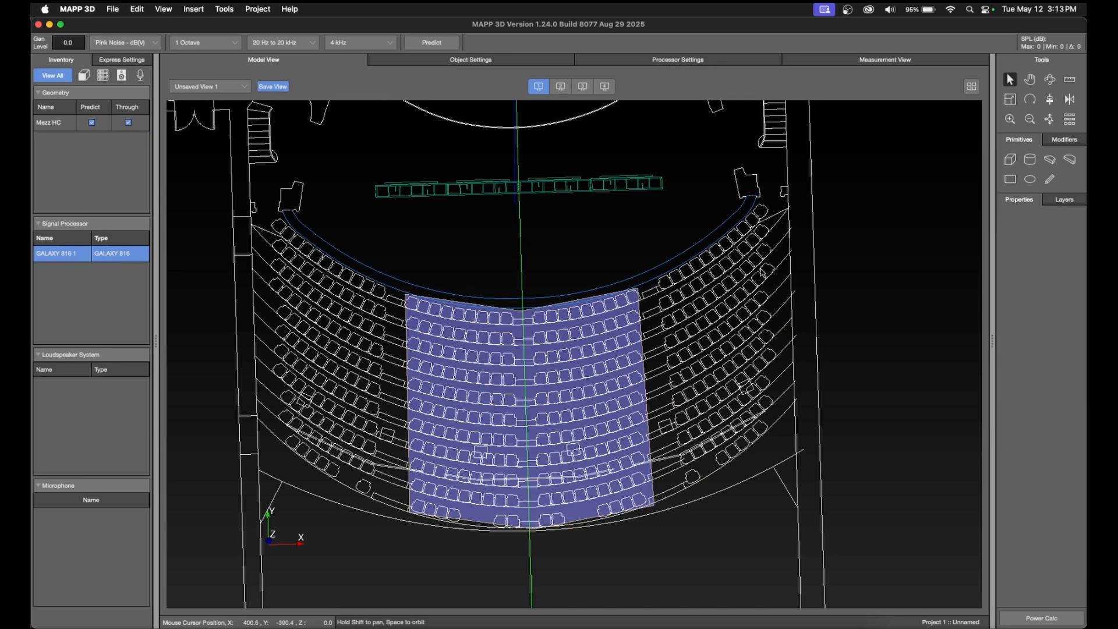
Free-draw a closed four-point plane around the mezzanine seating block on the positive X side.
left_click(1049, 179)
left_click(773, 195)
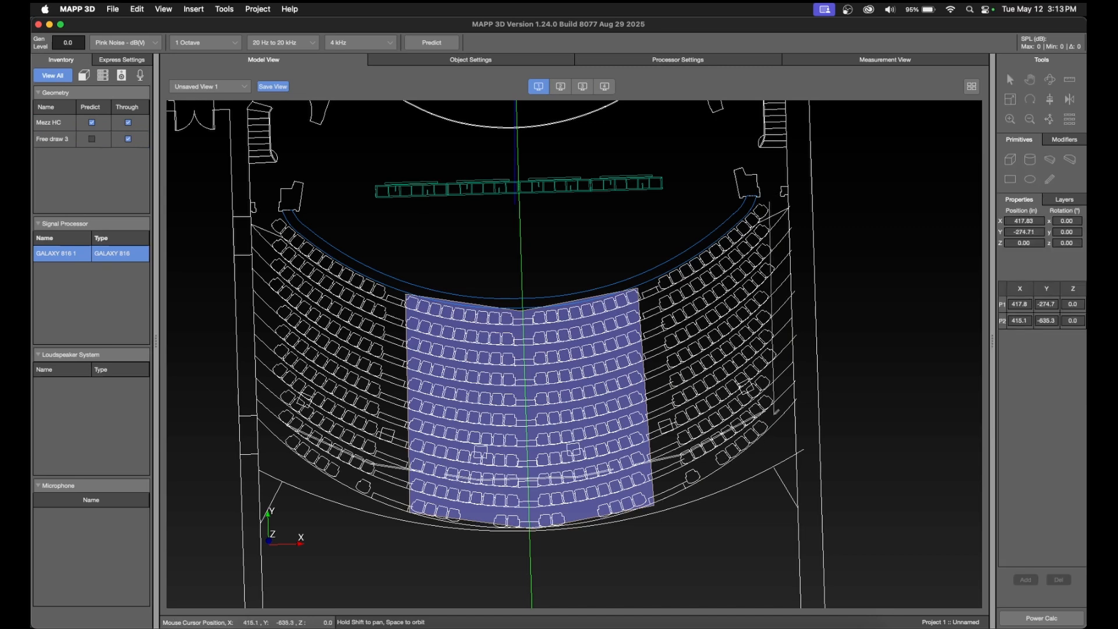
left_click(772, 420)
left_click(682, 487)
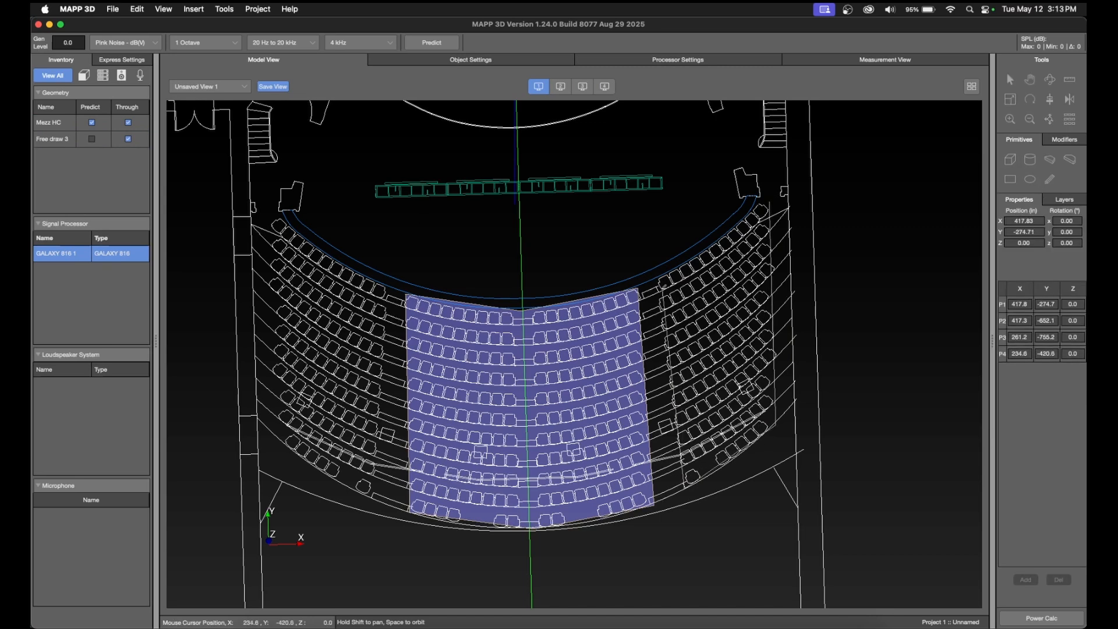
left_click(661, 279)
right_click(717, 270)
left_click(720, 273)
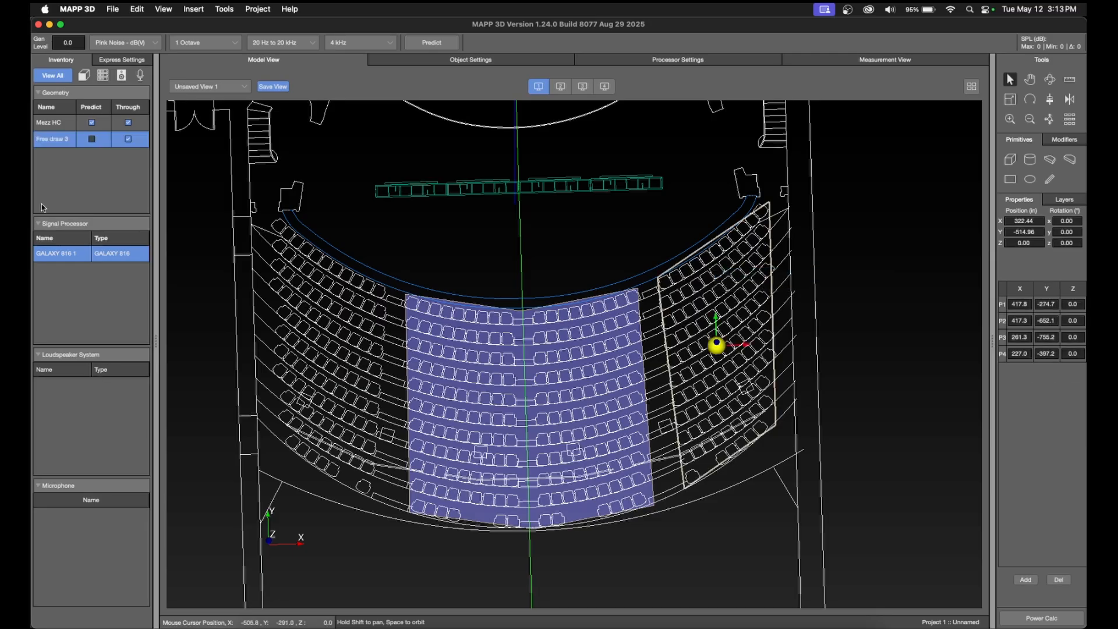
Rename the new side plane as "Mezz HR" and enable prediction for it.
double_click(59, 139)
type("Mezz HR")
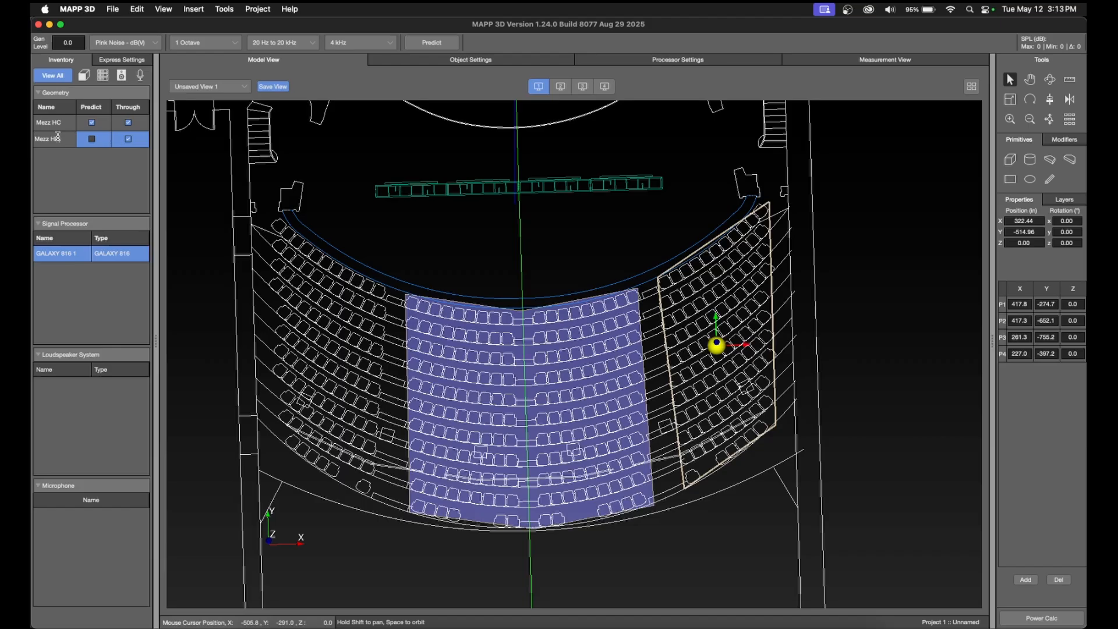
left_click(92, 140)
left_click(955, 309)
Free-draw a closed four-point plane around the mezzanine seating block on the negative X side.
left_click(1051, 180)
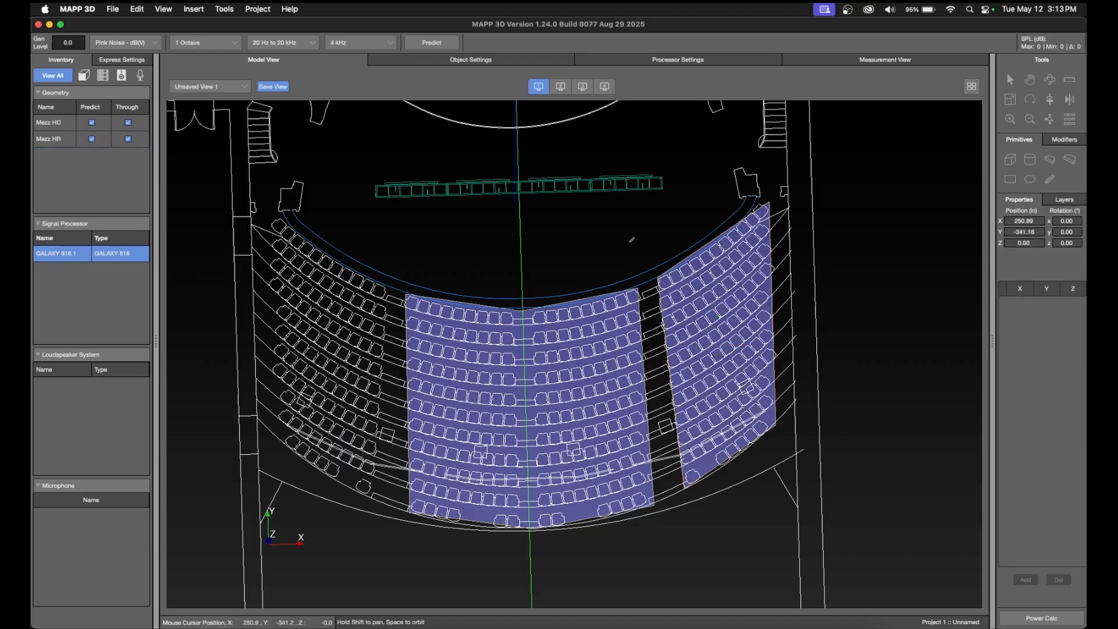
left_click(272, 216)
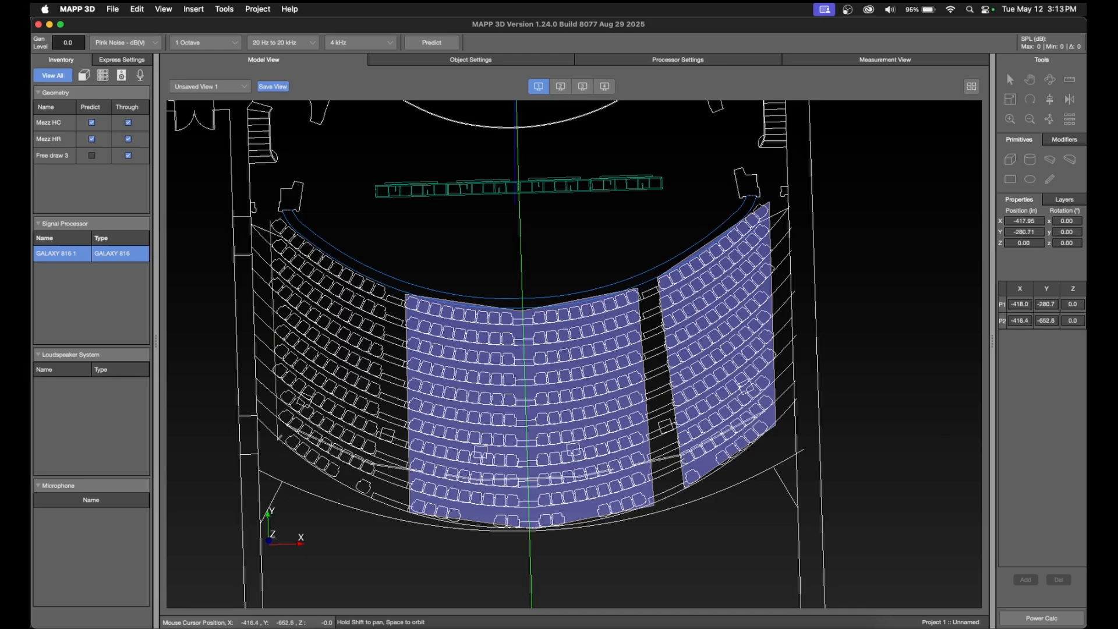
left_click(279, 453)
left_click(369, 495)
right_click(384, 286)
left_click(420, 304)
Rename the negative-X side plane as "Mezz HL" and enable prediction for it.
double_click(56, 157)
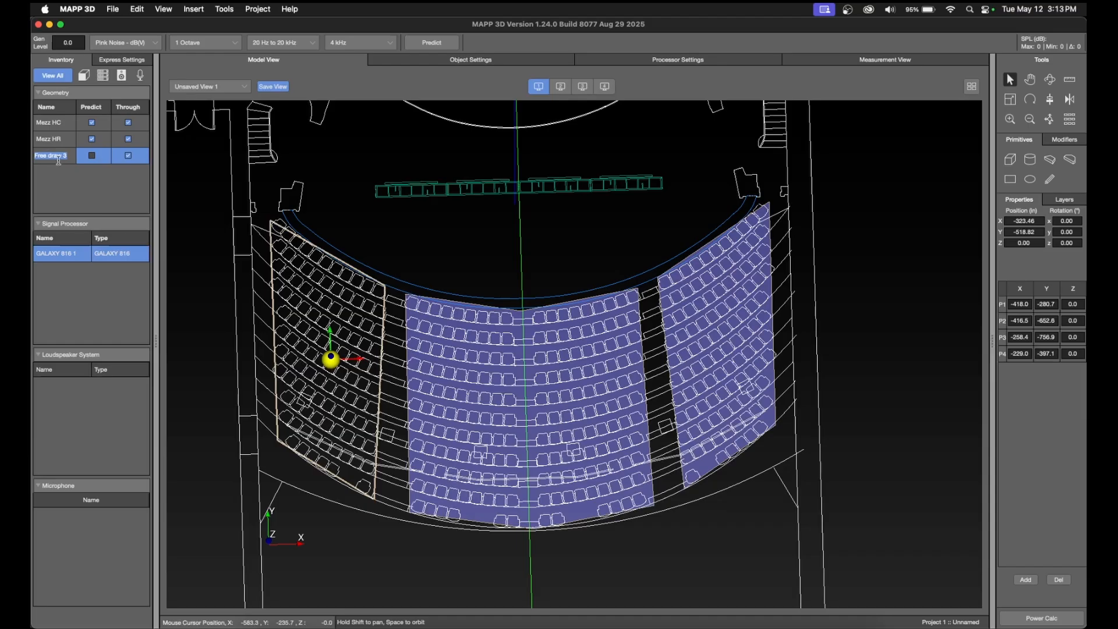
type("Mezz HL")
left_click(91, 155)
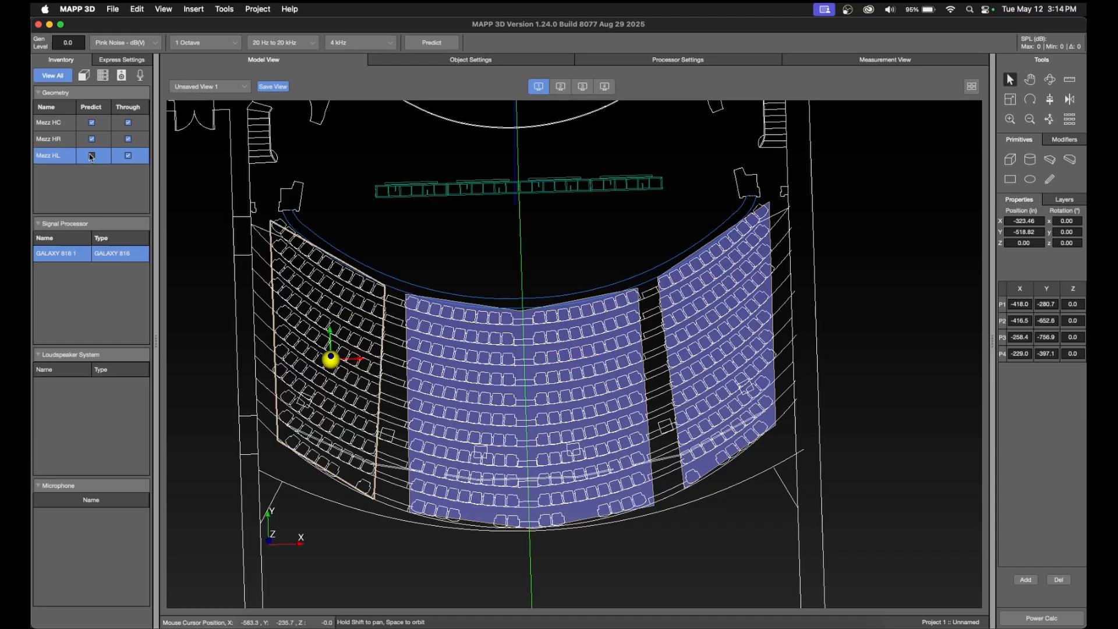
Move the front outer corner P1 of the Mezz HL plane to X -415.0 in and Y -272.7 in, and deselect the plane.
left_click(1077, 329)
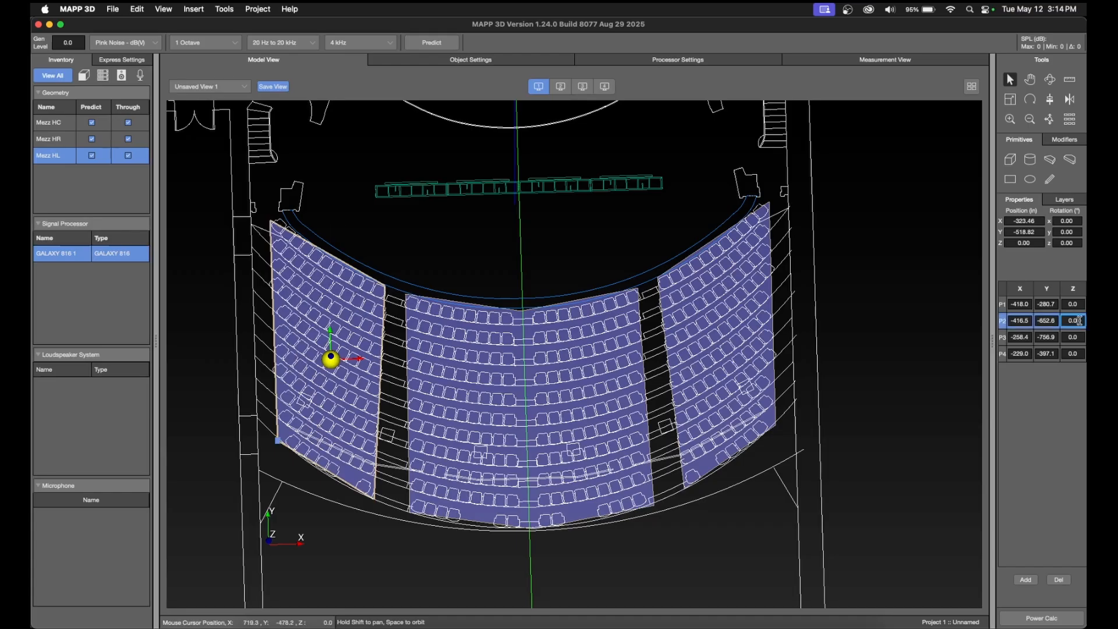
left_click(1076, 337)
left_click(1075, 354)
left_click(1076, 305)
left_click(1022, 306)
key("Up")
key("Up")
key("Up")
key("Up")
key("Up")
key("Up")
key("Up")
key("Up")
key("Up")
key("Down")
key("Down")
key("Down")
key("Down")
left_click(1055, 307)
key("Up")
key("Up")
key("Up")
key("Up")
key("Up")
key("Up")
key("Up")
key("Up")
key("Up")
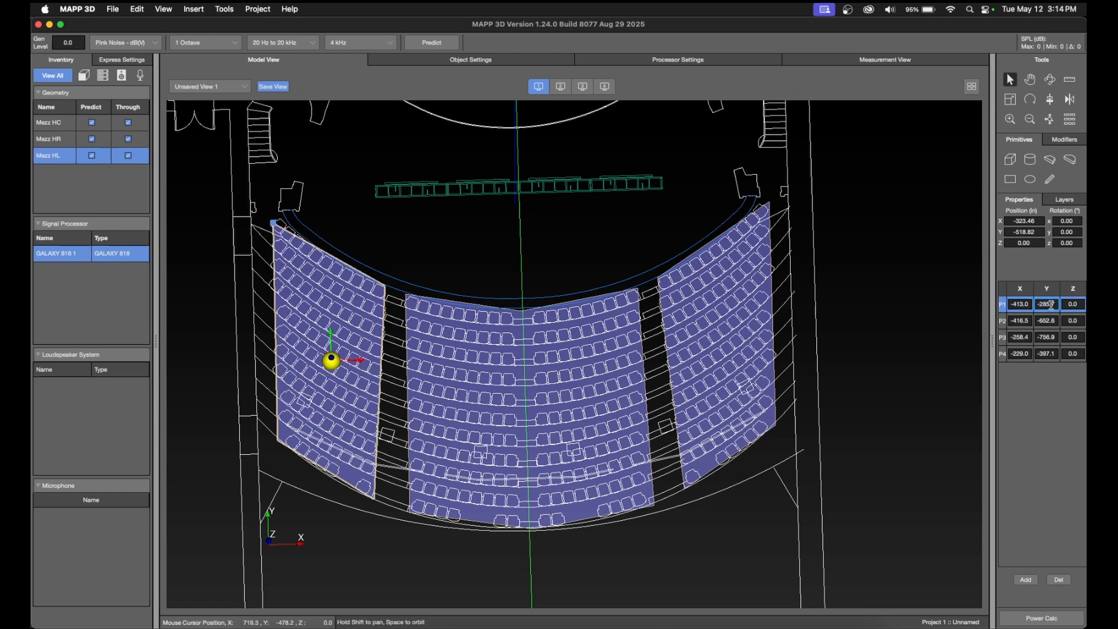
key("Down")
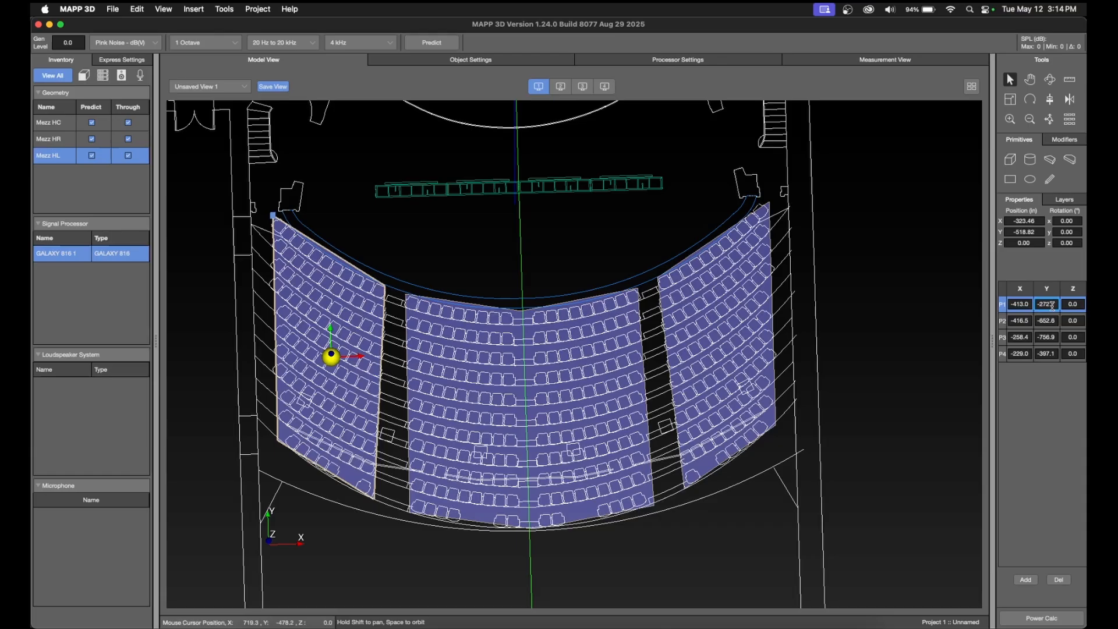
left_click(1020, 304)
key("Down")
key("Down")
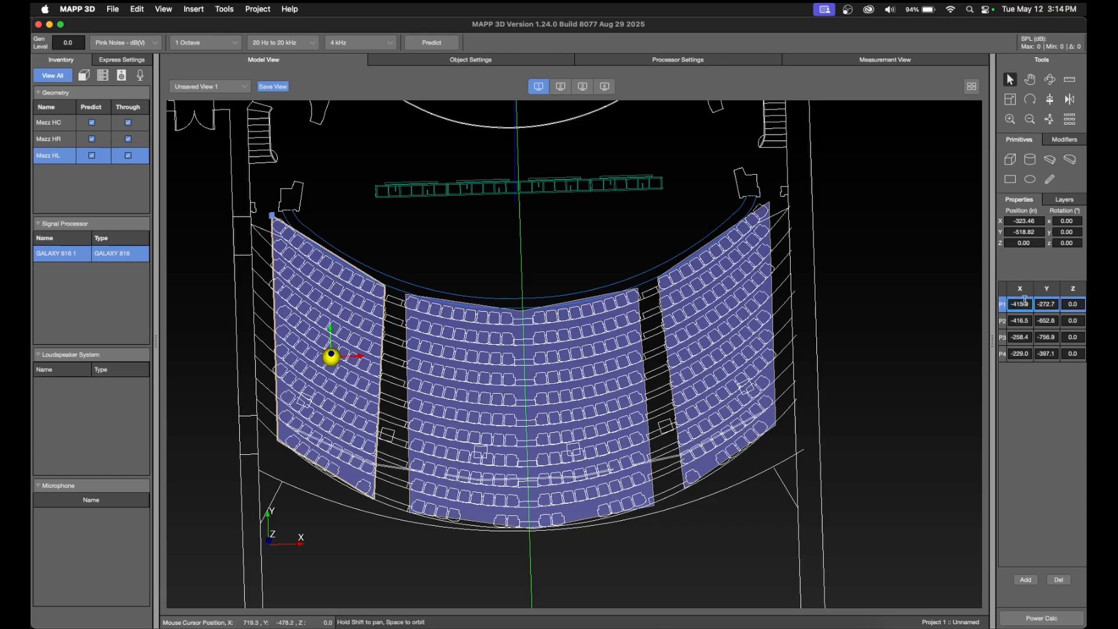
left_click(856, 390)
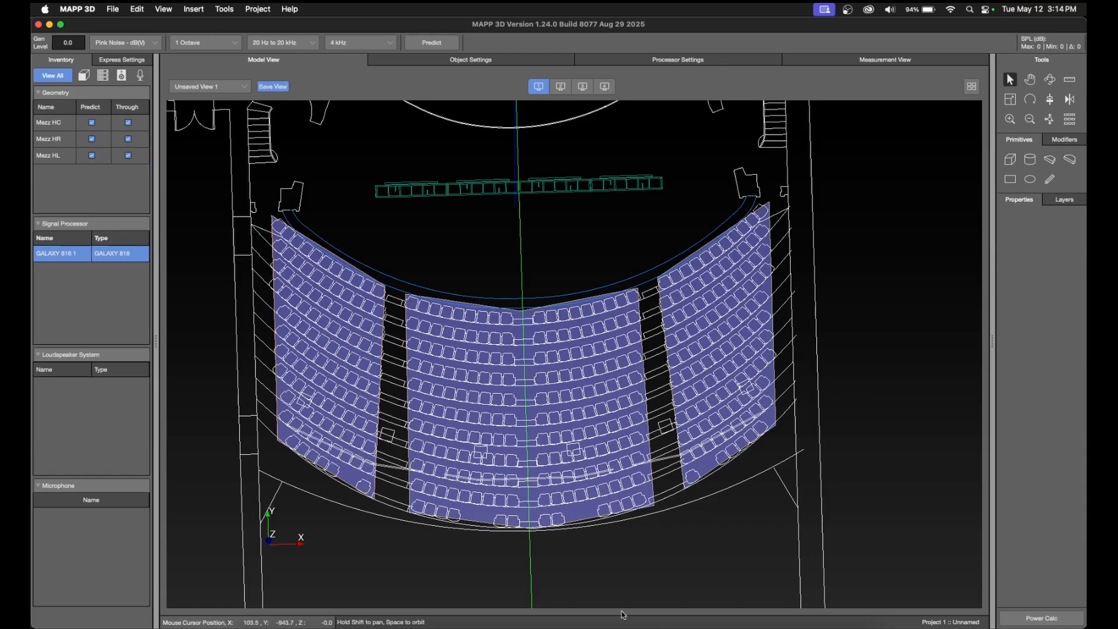
Switch to the AutoCAD section drawing and thaw the A-MEZZ-SEAT layer.
left_click(750, 625)
scroll(499, 444, "down", 5)
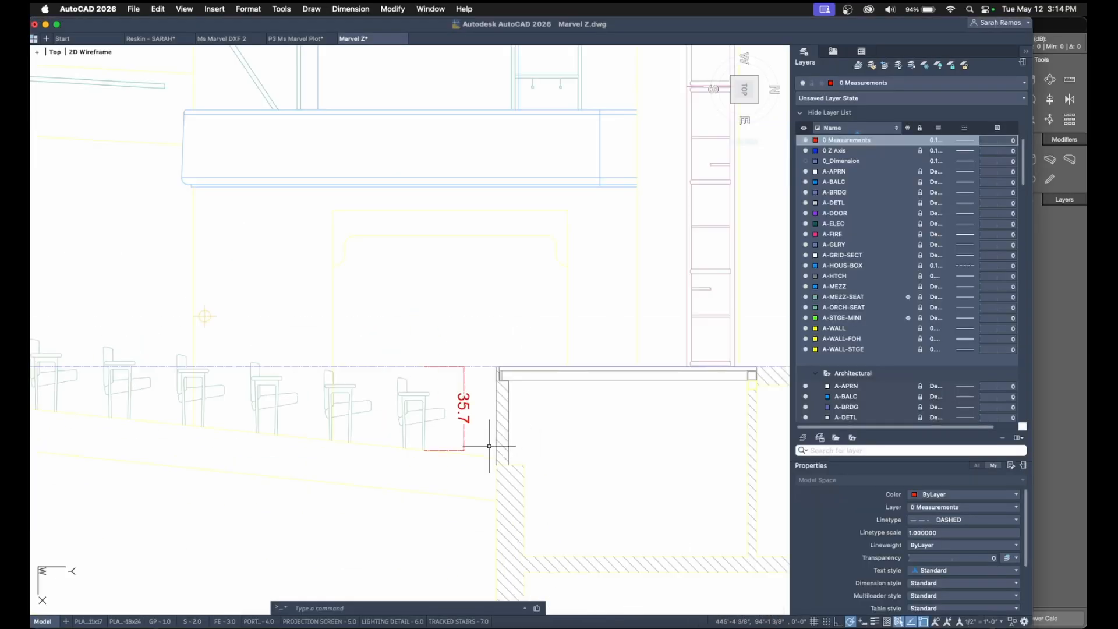
middle_click_drag(494, 456, 580, 482)
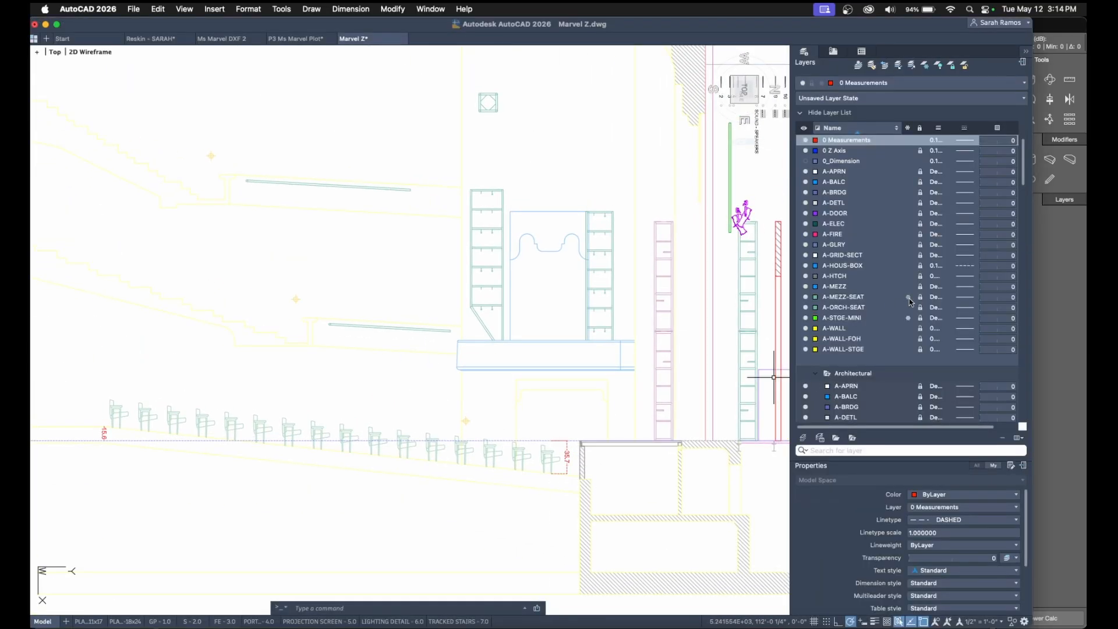
Add a vertical linear dimension from the floor at the front mezzanine seat down to the dashed zero-height line.
middle_click_drag(271, 354, 282, 357)
scroll(497, 365, "up", 5)
scroll(530, 372, "down", 3)
type("dli")
key("Return")
left_click(512, 325)
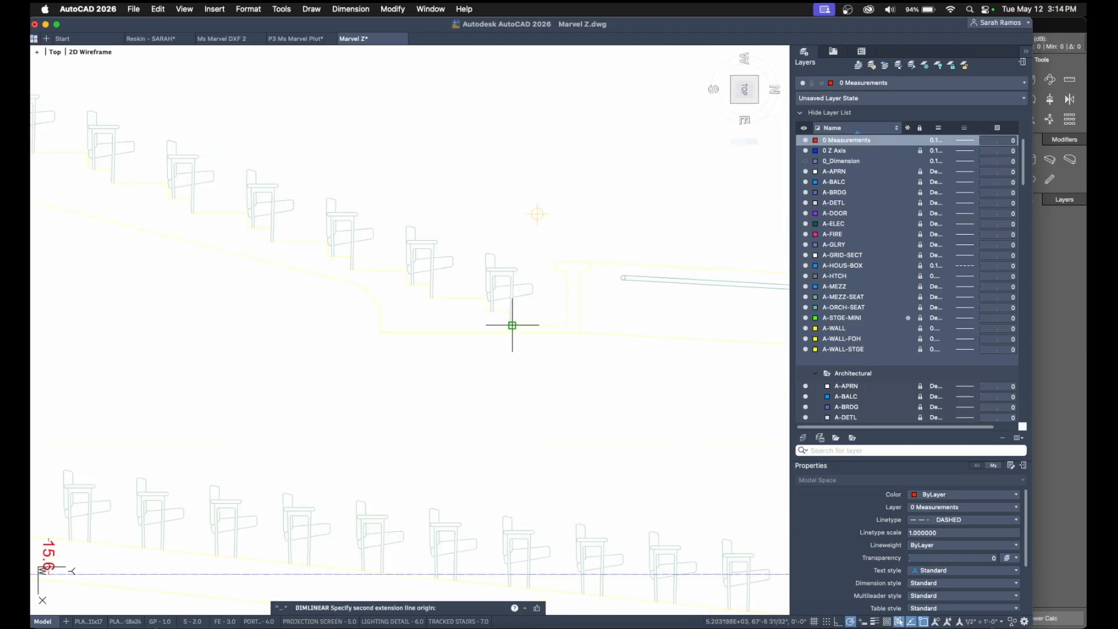
left_click(508, 573)
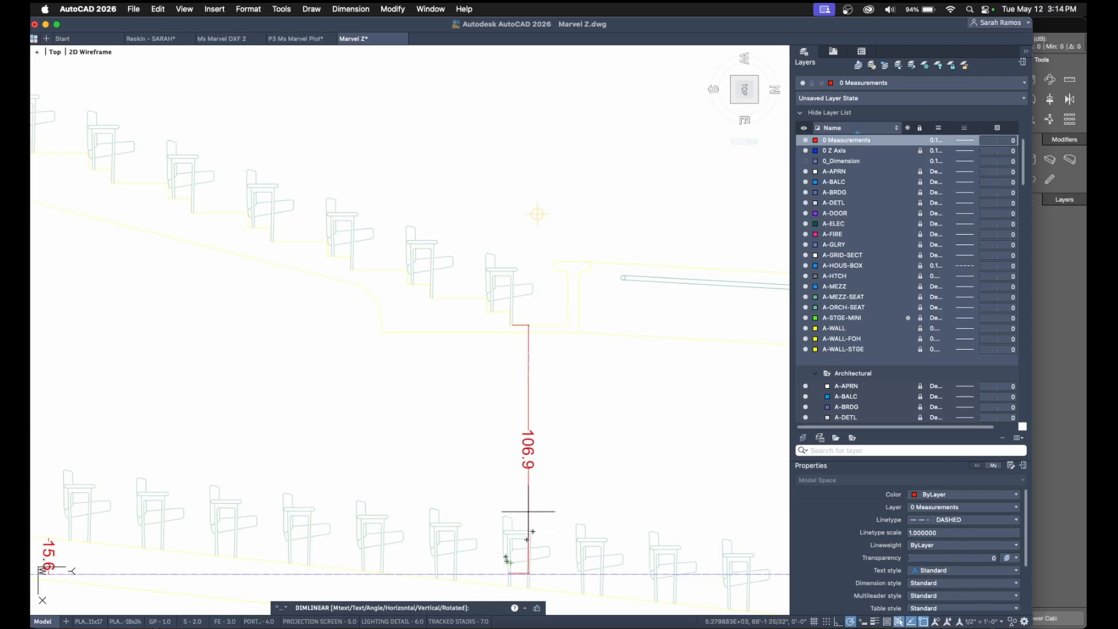
left_click(510, 460)
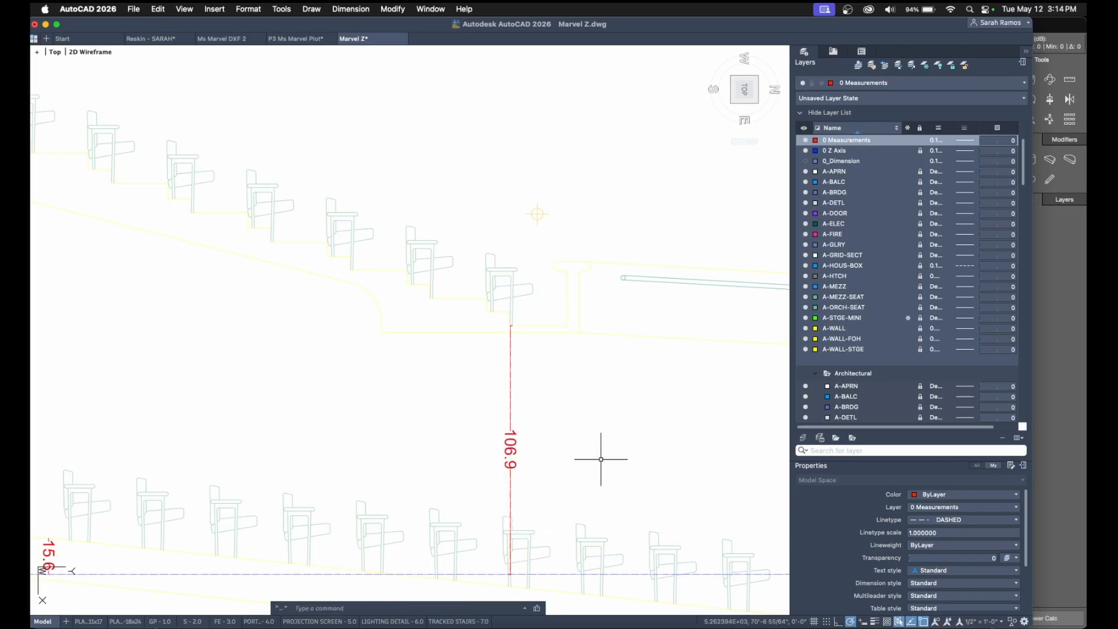
middle_click_drag(532, 513, 554, 469)
Switch to MAPP 3D and set the Z height of Mezz HC's front corner point P5 to 106.9 in.
left_click(1041, 420)
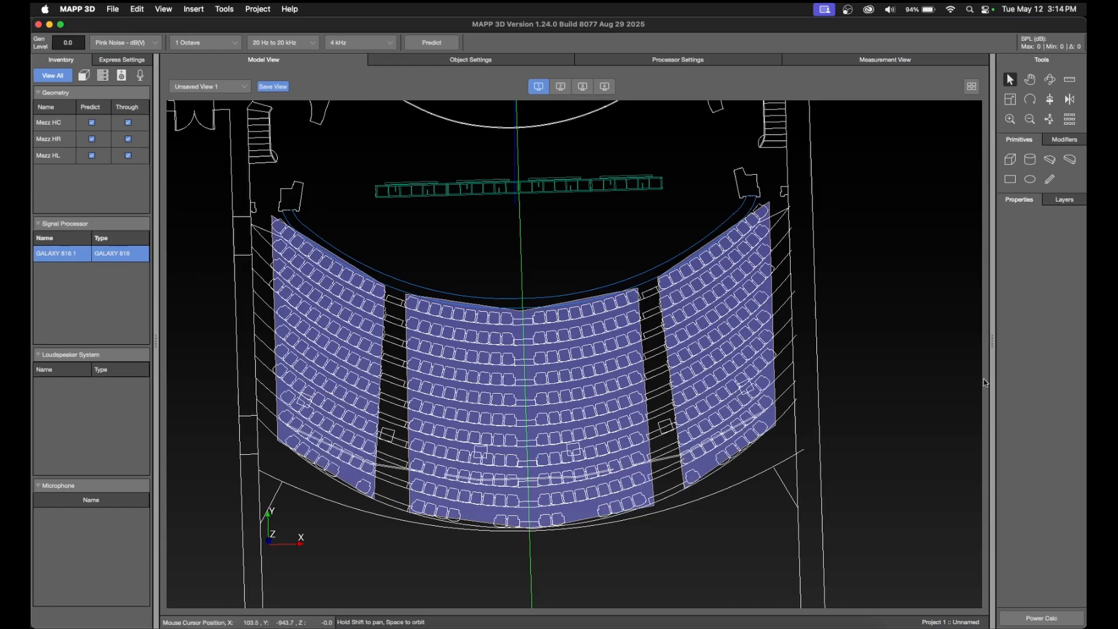
left_click(611, 296)
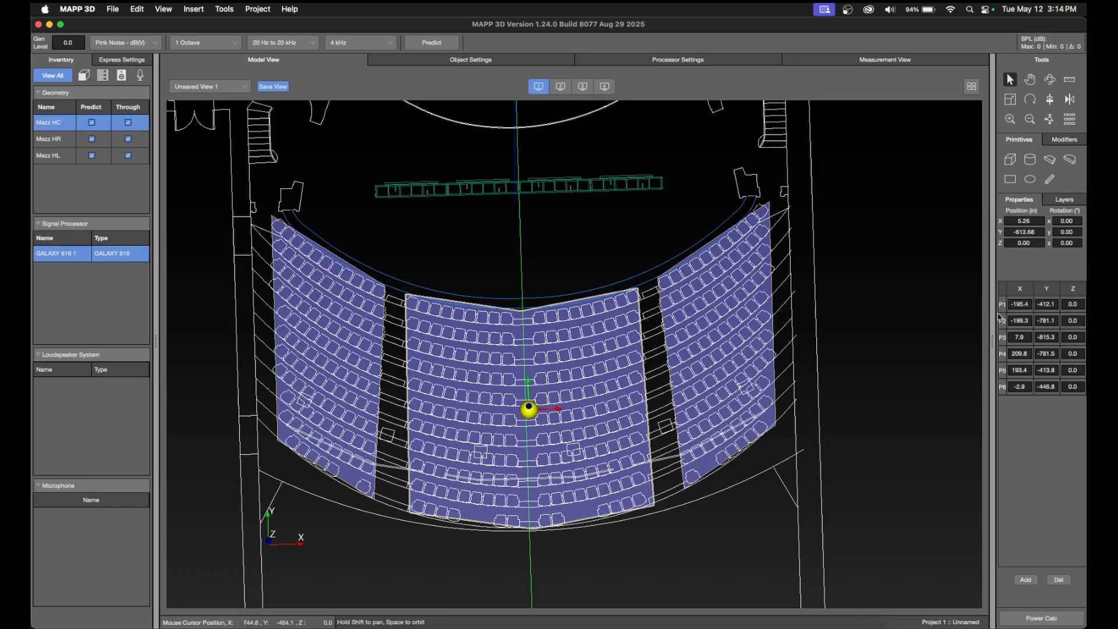
left_click(1077, 320)
left_click(1078, 336)
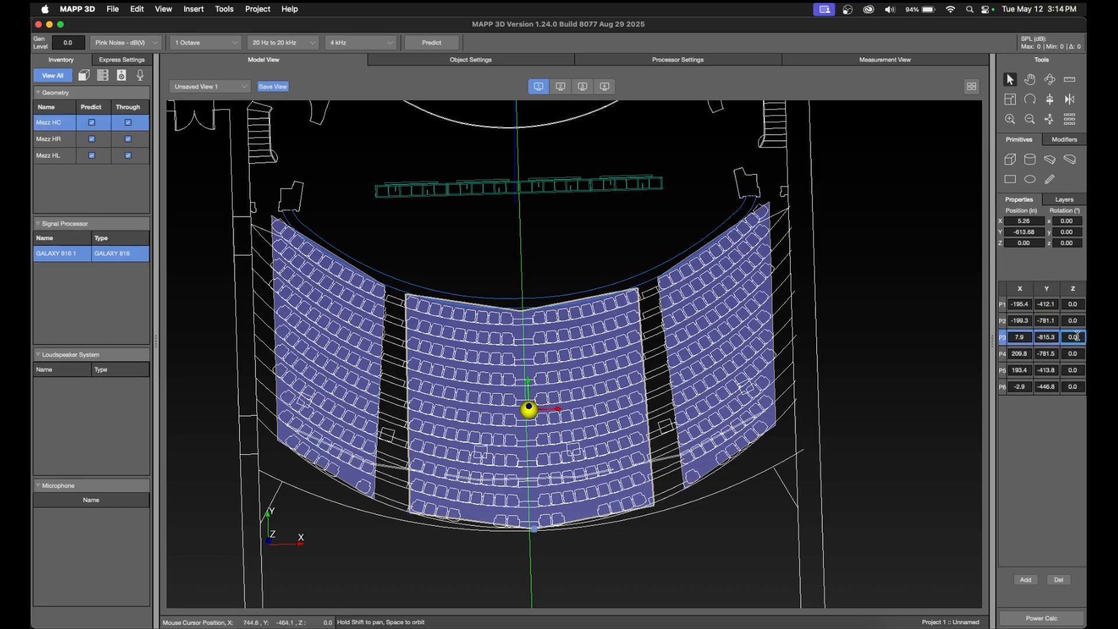
left_click(1078, 354)
left_click(1078, 369)
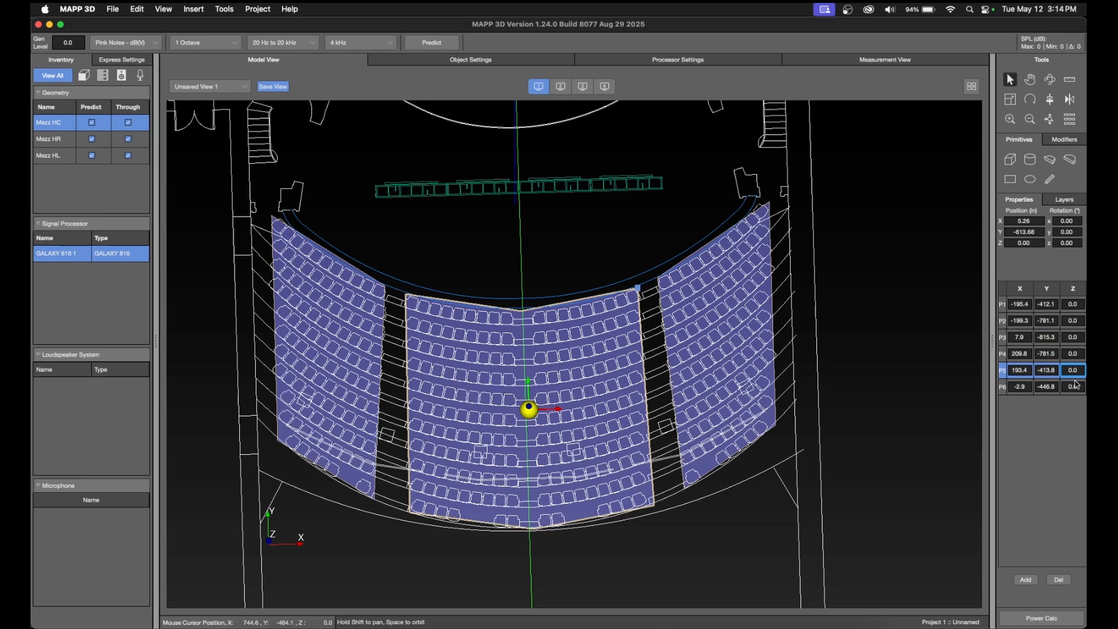
double_click(1077, 371)
key("Return")
key("super+c")
Set the Z height of Mezz HC's other front points, P6 and P1, to 106.9 in.
left_click(1077, 387)
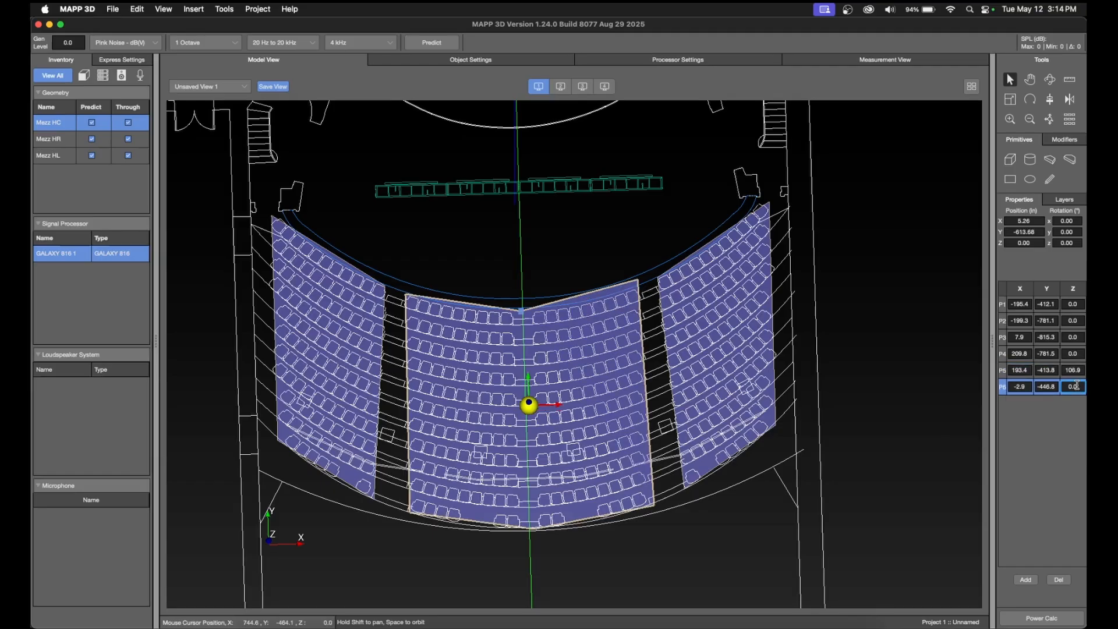
double_click(1076, 386)
key("super+v")
left_click(1075, 354)
left_click(1077, 305)
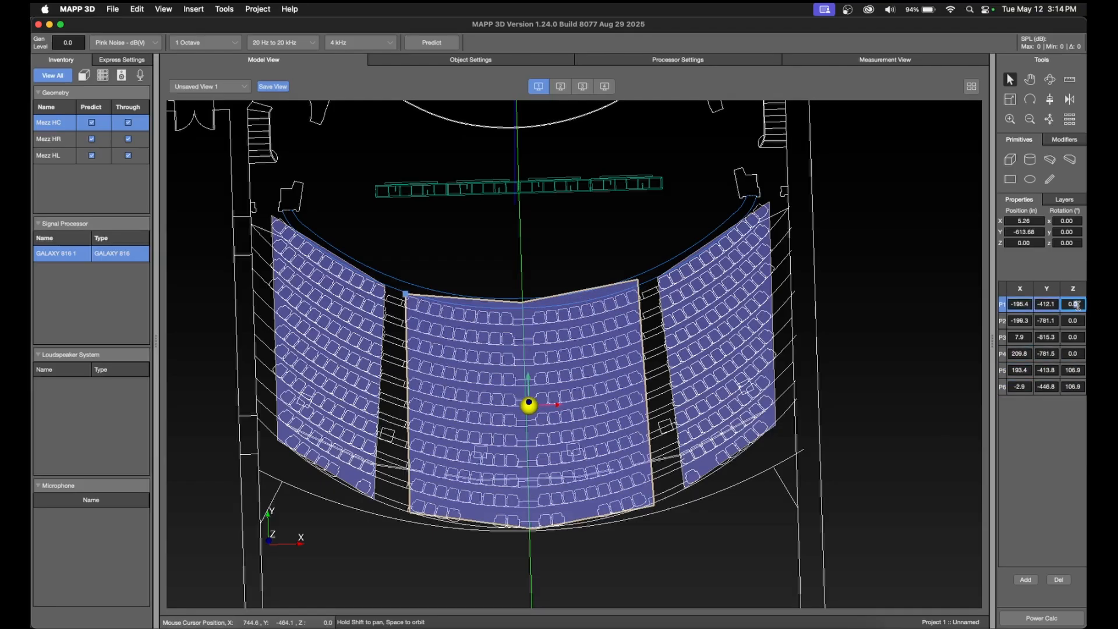
key("super+v")
left_click(1077, 320)
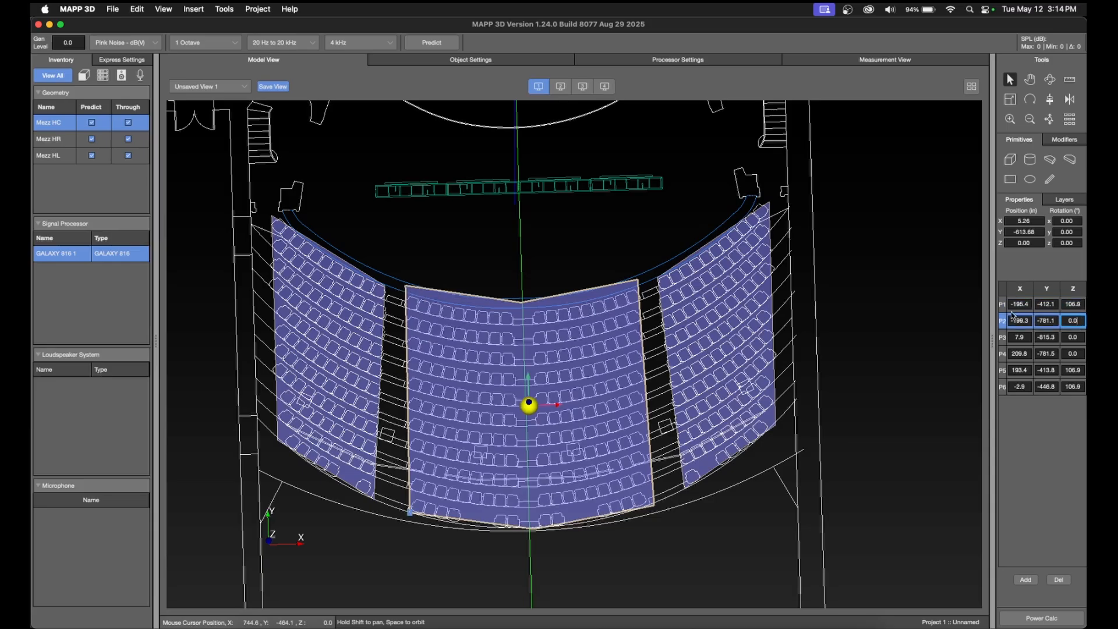
Set the Z height of the Mezz HR plane's front points P1 and P4 to 106.9 in.
left_click(674, 268)
left_click(1075, 304)
key("super+v")
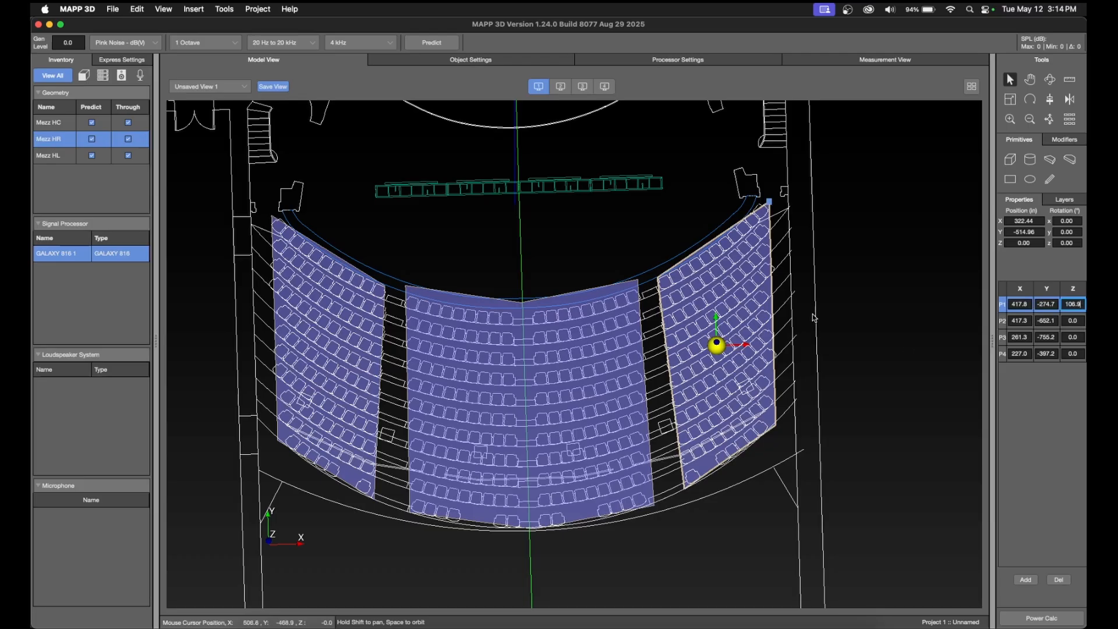
left_click(1076, 336)
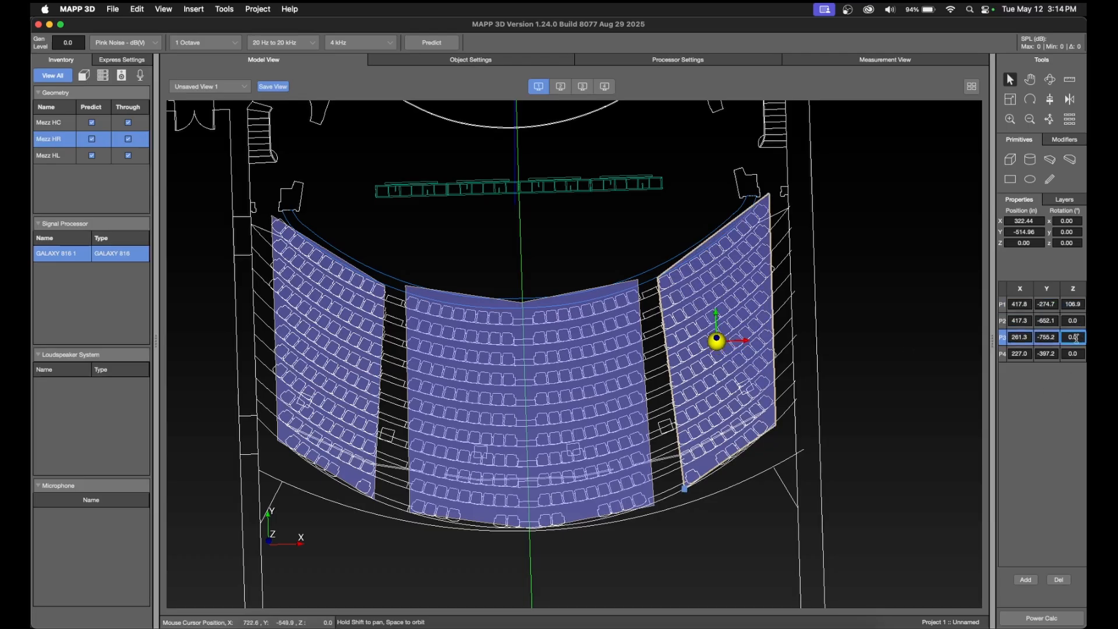
left_click(1077, 353)
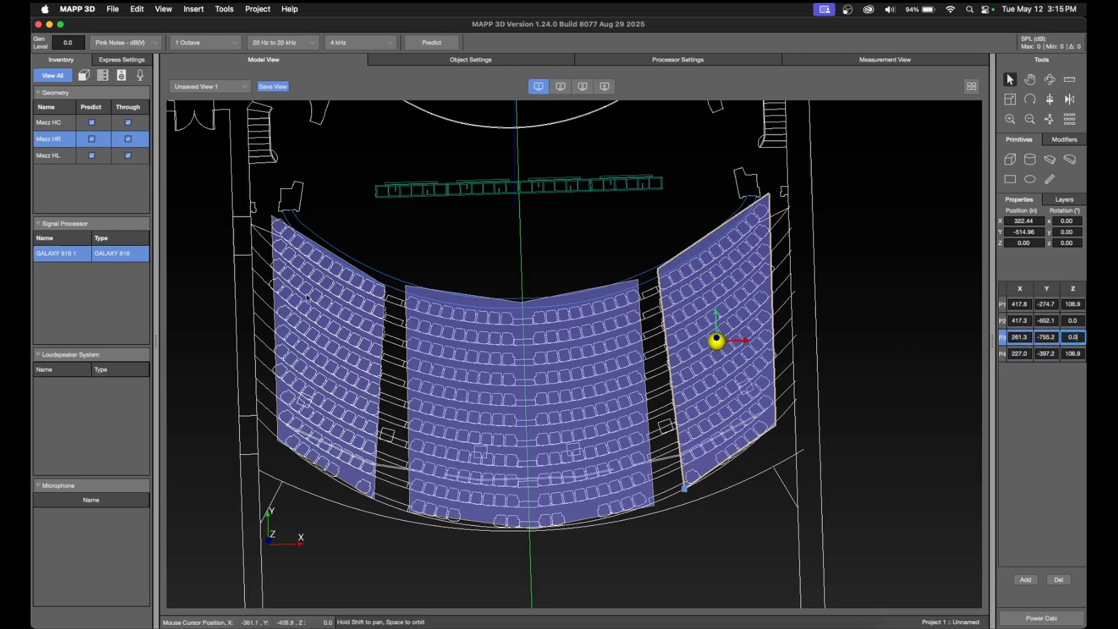
Set the Z height of the Mezz HL plane's front points P1 and P4 to 106.9 in.
left_click(346, 267)
left_click(1072, 304)
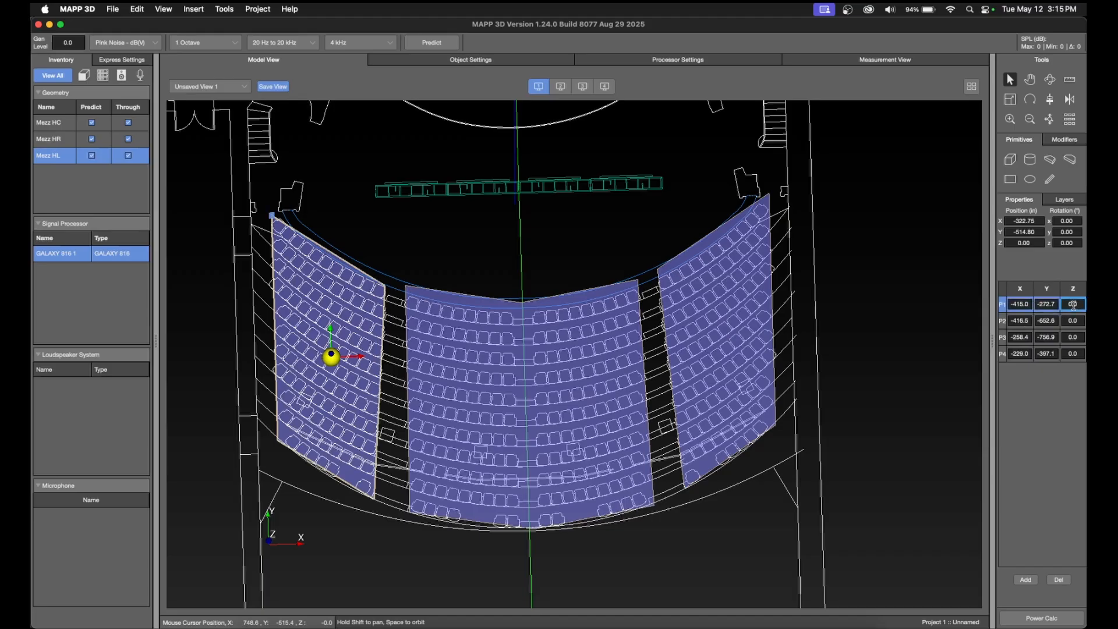
type("106.9")
left_click(1079, 319)
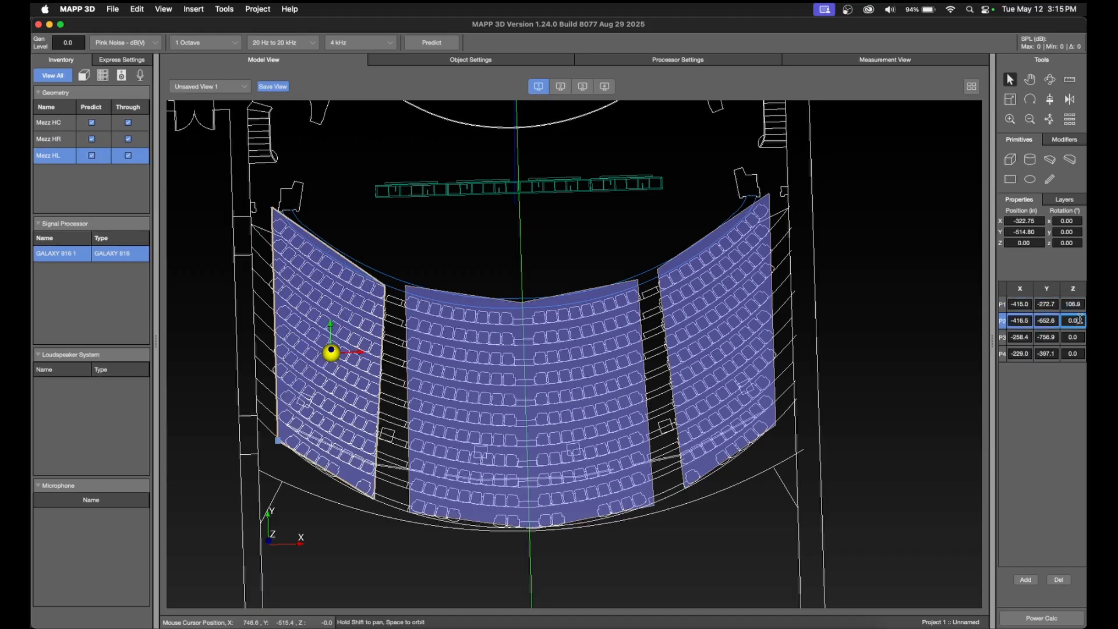
left_click(1079, 337)
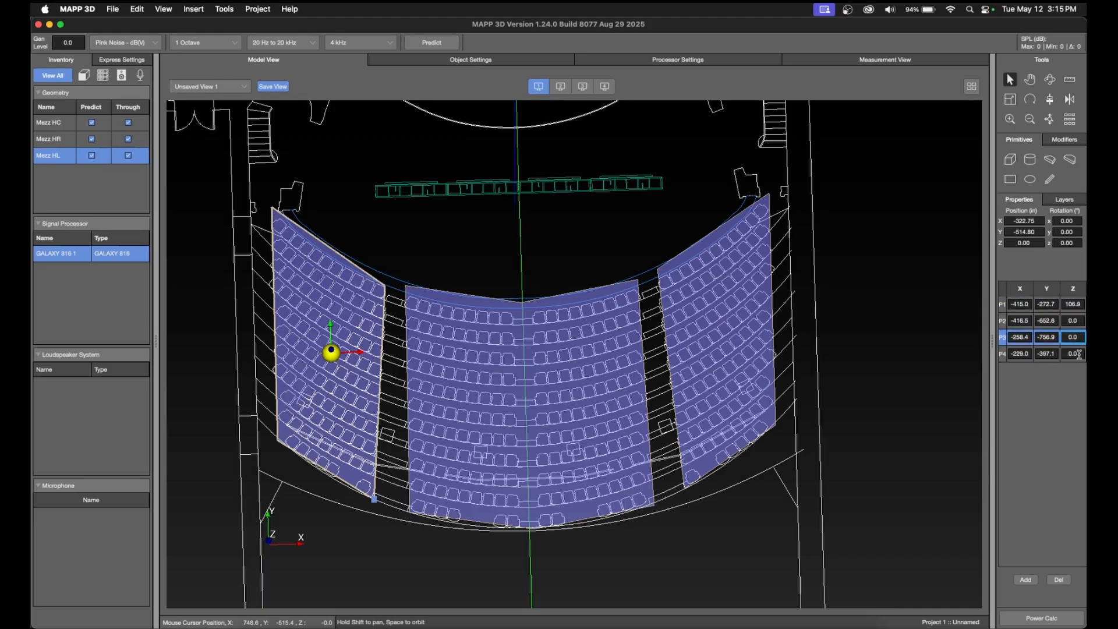
left_click(1079, 354)
type("106.9")
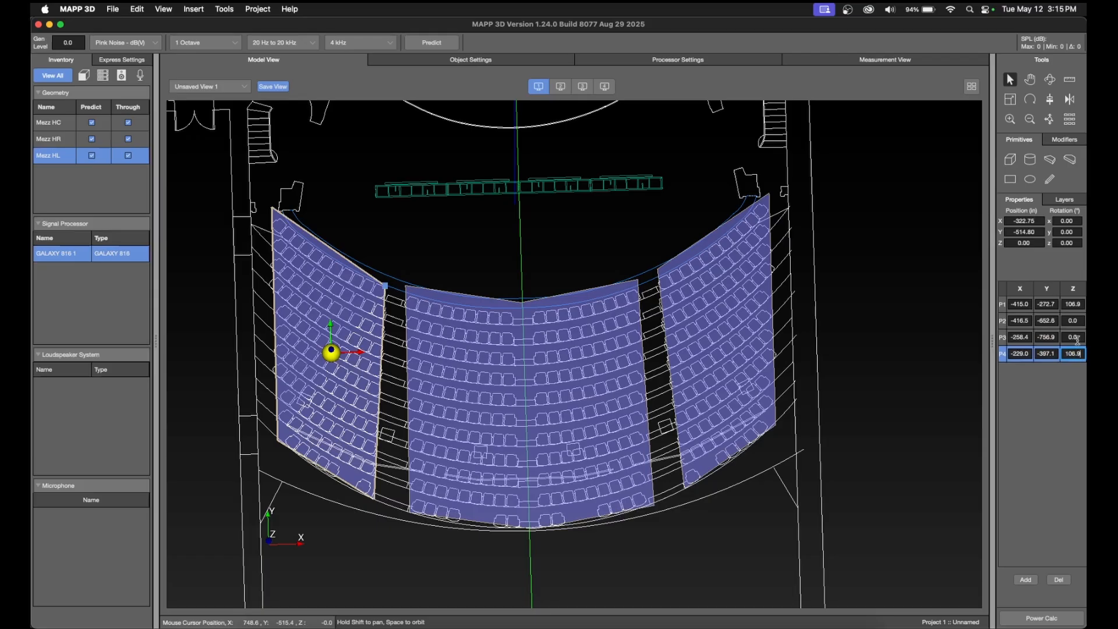
left_click(1078, 339)
Switch to the AutoCAD section and add a vertical linear dimension from the rear mezzanine floor edge down to the zero-height line.
left_click(750, 627)
scroll(469, 466, "down", 3)
mouse_move(289, 449)
middle_mouse_down()
mouse_move(616, 471)
mouse_move(649, 485)
middle_mouse_up()
type("dli")
key("Return")
left_click(432, 216)
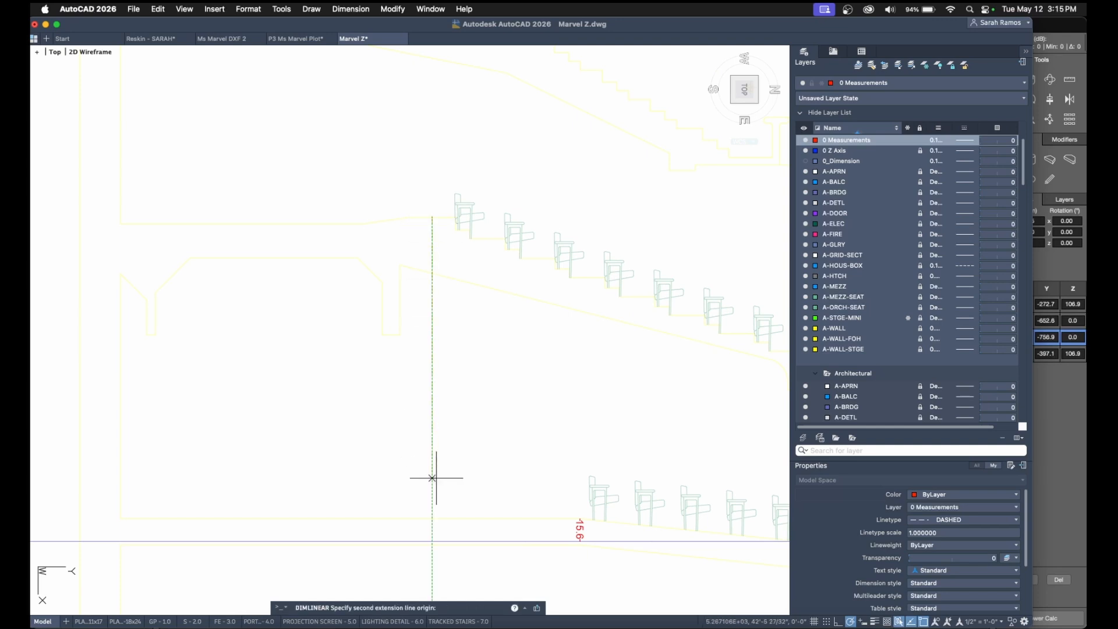
left_click(432, 541)
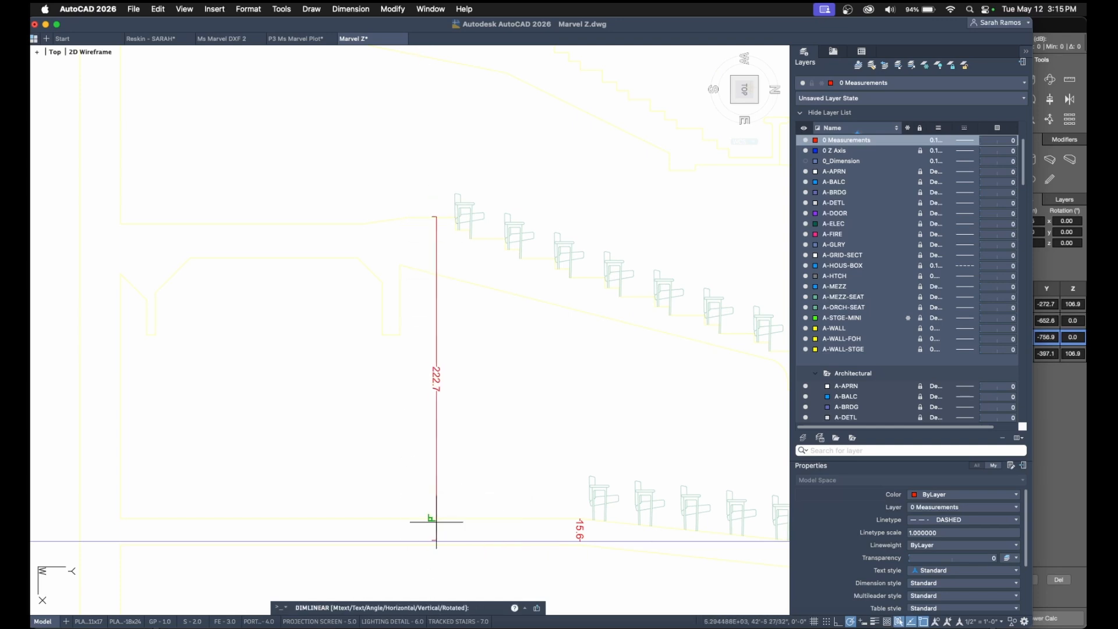
left_click(431, 541)
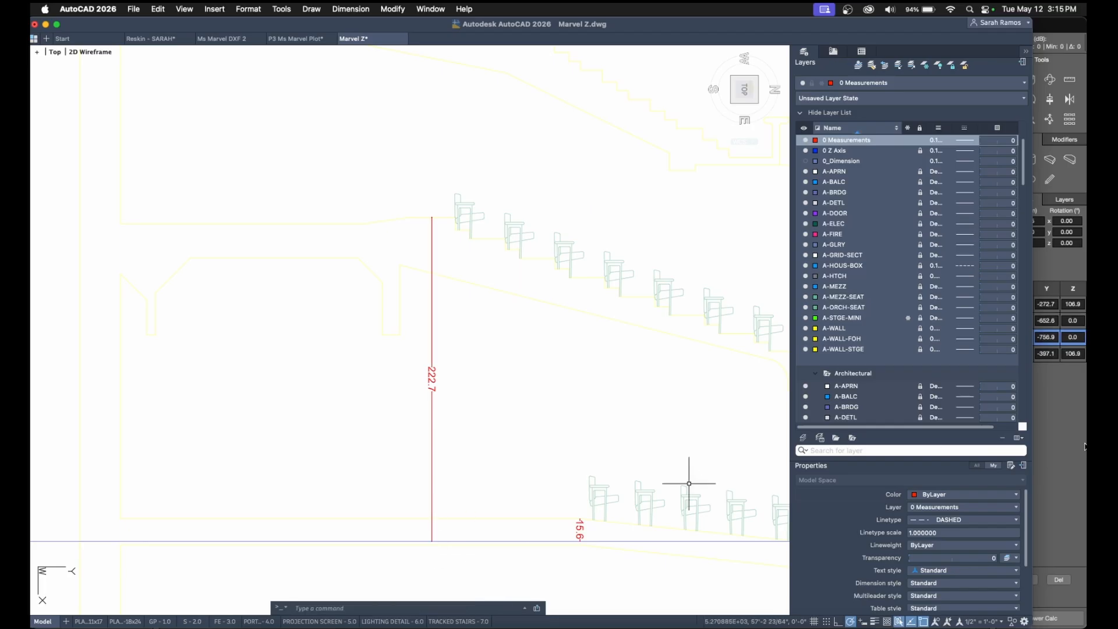
Return to MAPP 3D and set the Z height of the Mezz HL plane's rear points P2 and P3 to 222.7 in.
left_click(1038, 428)
left_click(1075, 322)
type("222.7")
left_click_drag(1081, 323, 1064, 320)
key("super+c")
double_click(1083, 339)
key("super+v")
left_click(1082, 324)
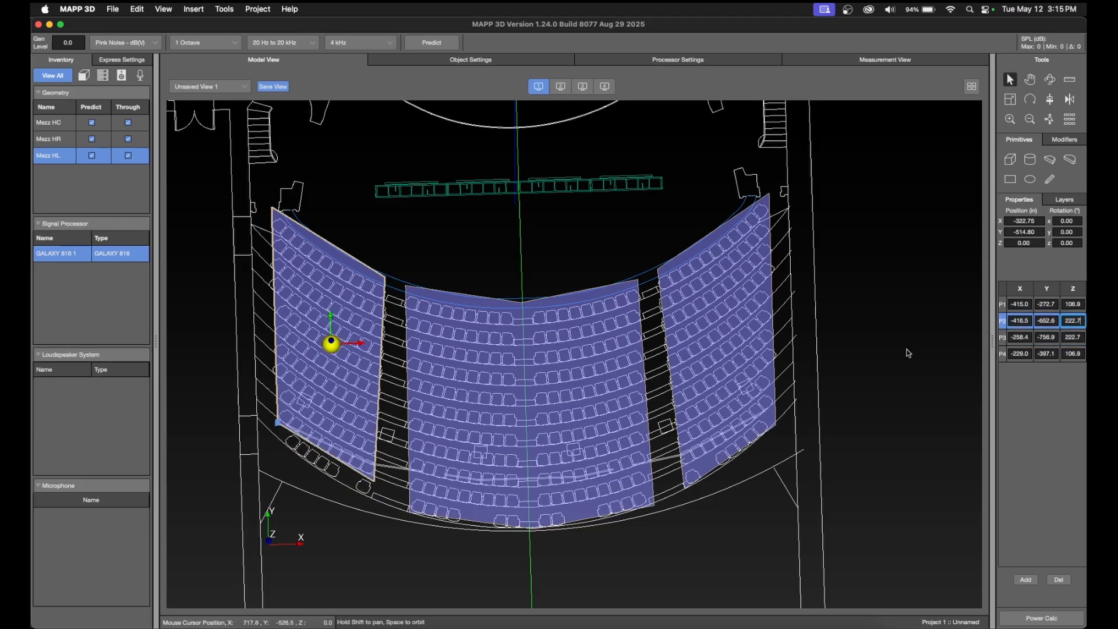
Set the Z height of the Mezz HC plane's rear points P2, P3 and P4 to 222.7 in, and deselect the plane.
left_click(431, 384)
left_click(622, 289)
left_click(1074, 320)
double_click(1078, 335)
key("super+v")
double_click(1082, 354)
key("super+v")
left_click(782, 318)
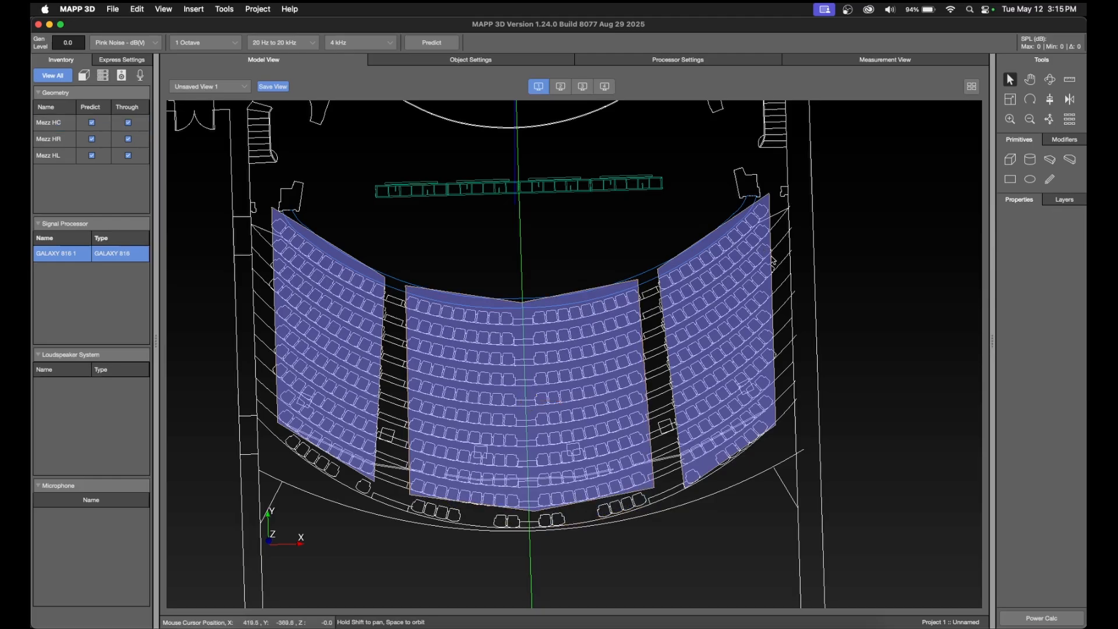
Set the Z height of the Mezz HR plane's rear points P2 and P3 to 222.7 in, and deselect the plane.
left_click(769, 257)
double_click(1083, 323)
key("super+v")
double_click(1081, 339)
key("super+v")
left_click(1081, 323)
left_click(942, 422)
Add a new layer named "Aud - Balc" for the balcony audience planes.
left_click(1049, 79)
left_click_drag(894, 284, 976, 235)
left_click(1064, 200)
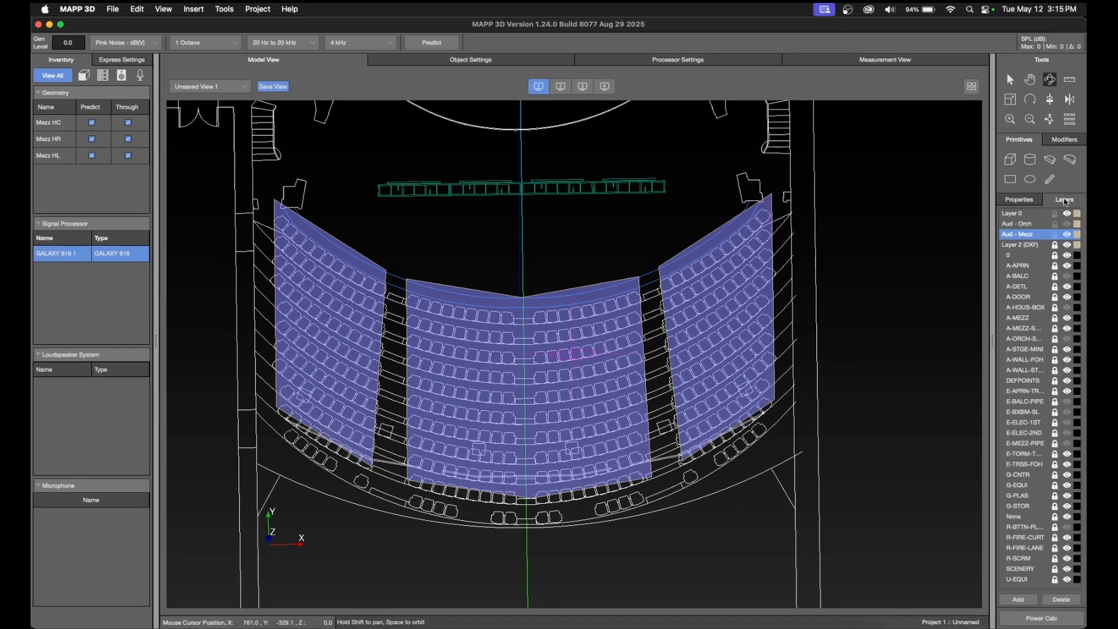
left_click(1008, 599)
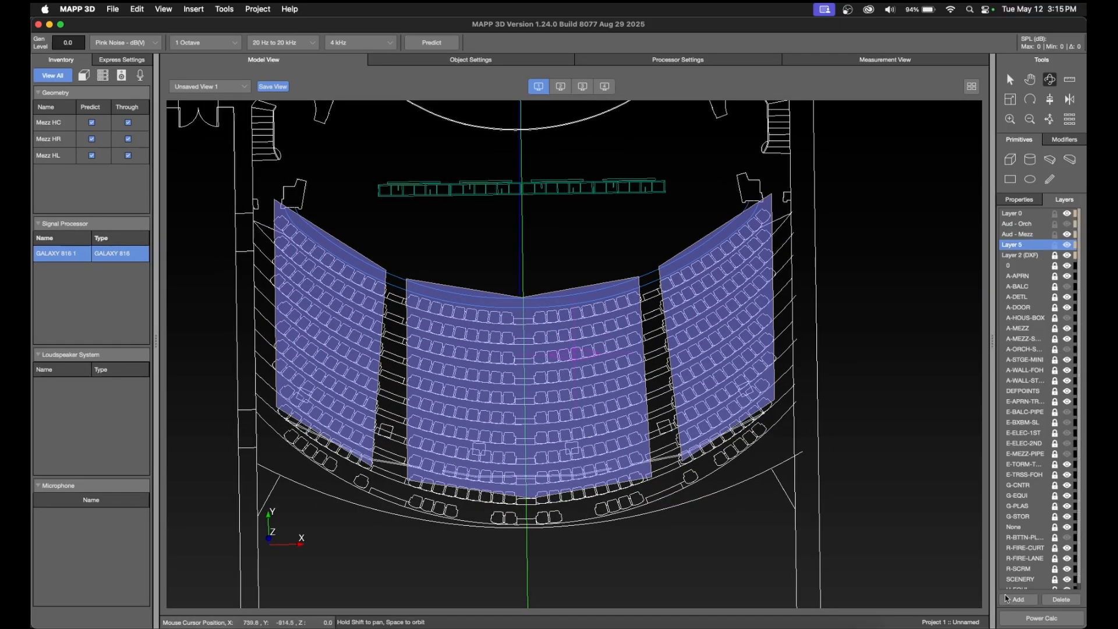
double_click(1014, 250)
type("Aud - Balc")
key("Return")
Hide the Aud - Mezz and A-MEZZ layers and show the A-BALC layer.
left_click(1067, 235)
left_click(1067, 287)
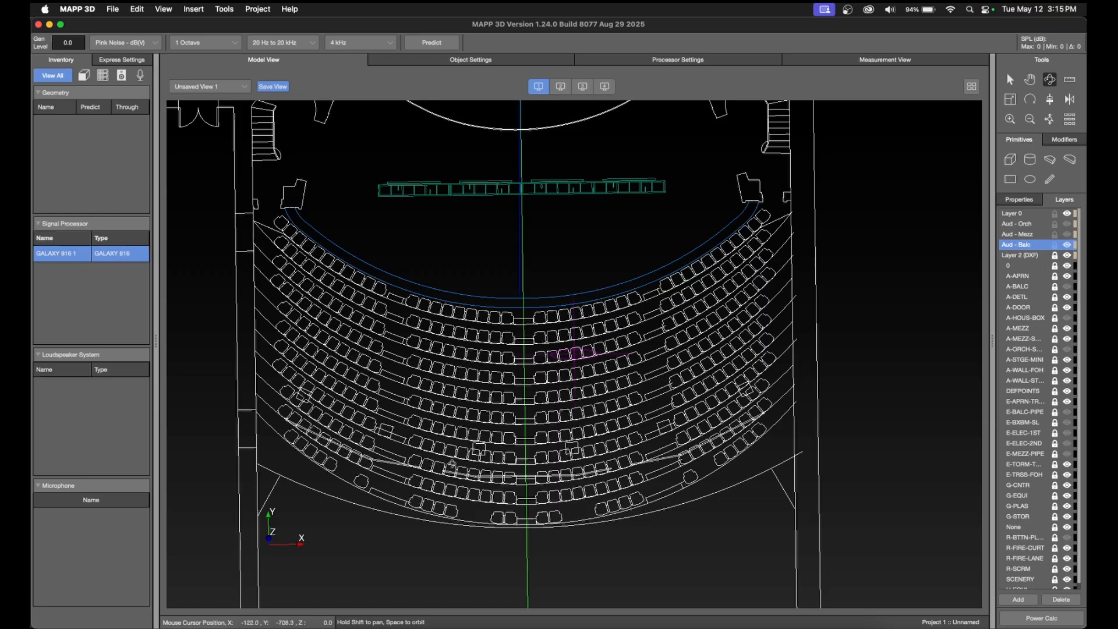
left_click(1066, 328)
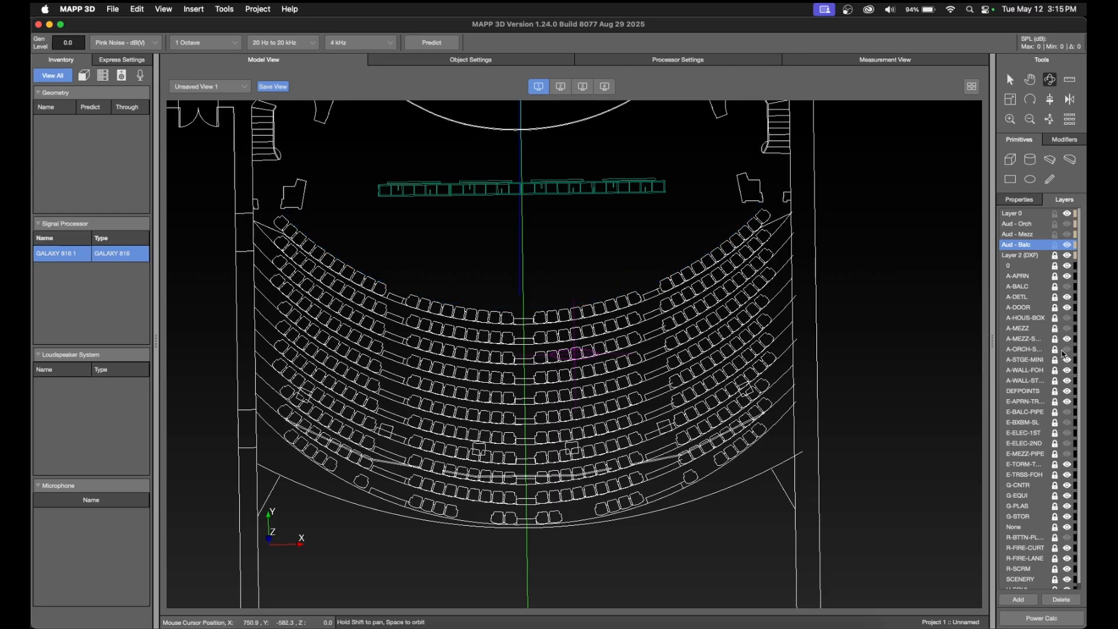
left_click(1067, 287)
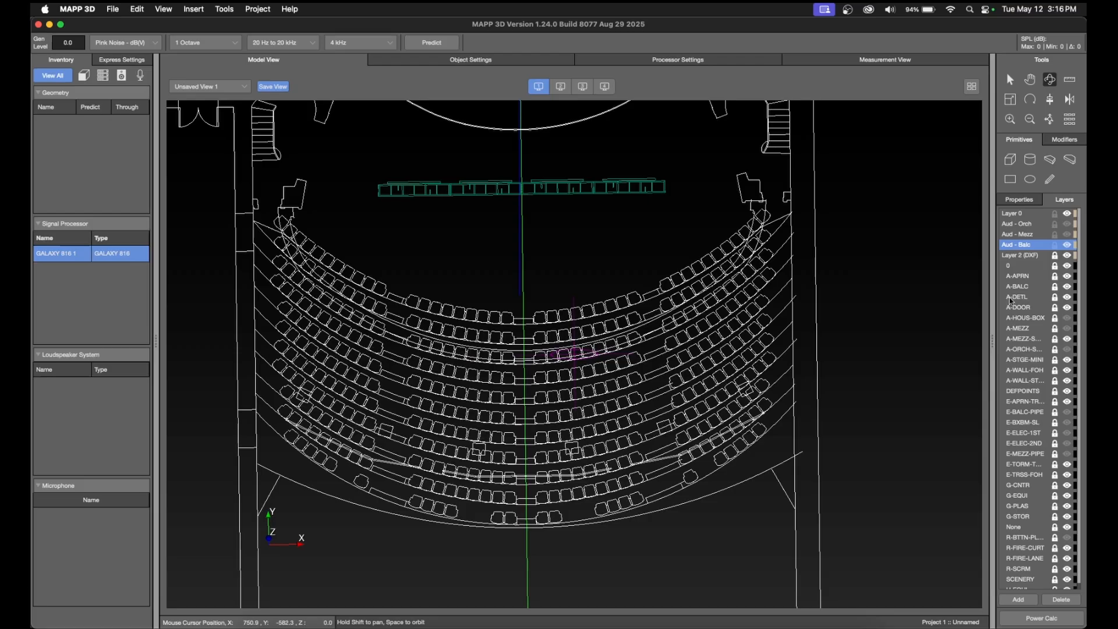
Switch to Firefox and examine the Merle Reskin Theatre seating chart and an interior photo to see how the balcony overhangs the mezzanine.
left_click(326, 618)
left_click(802, 28)
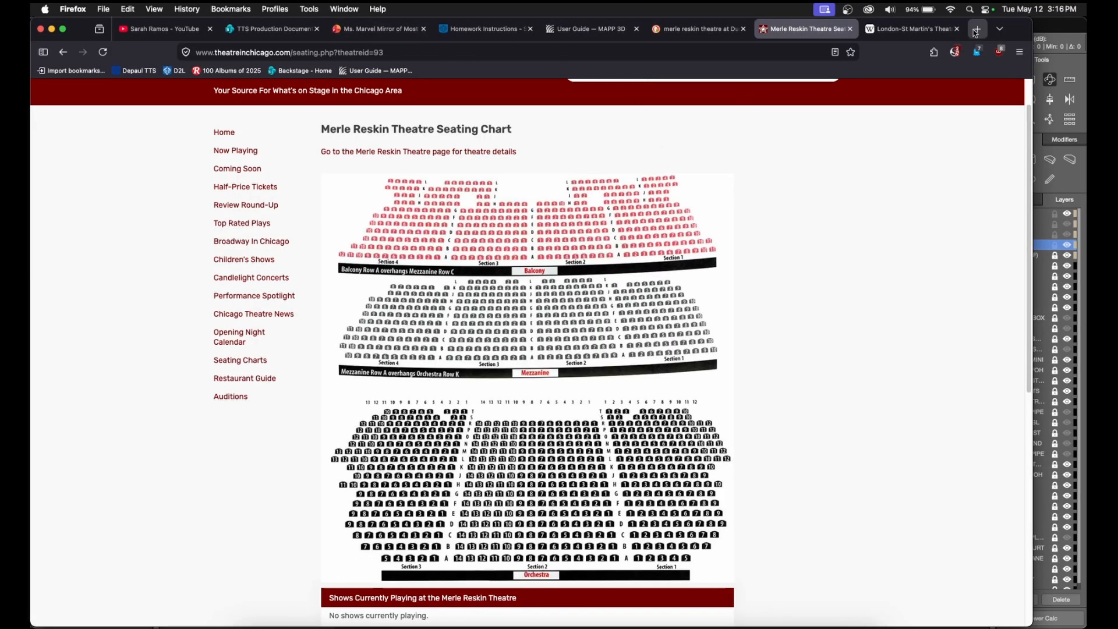
left_click(697, 28)
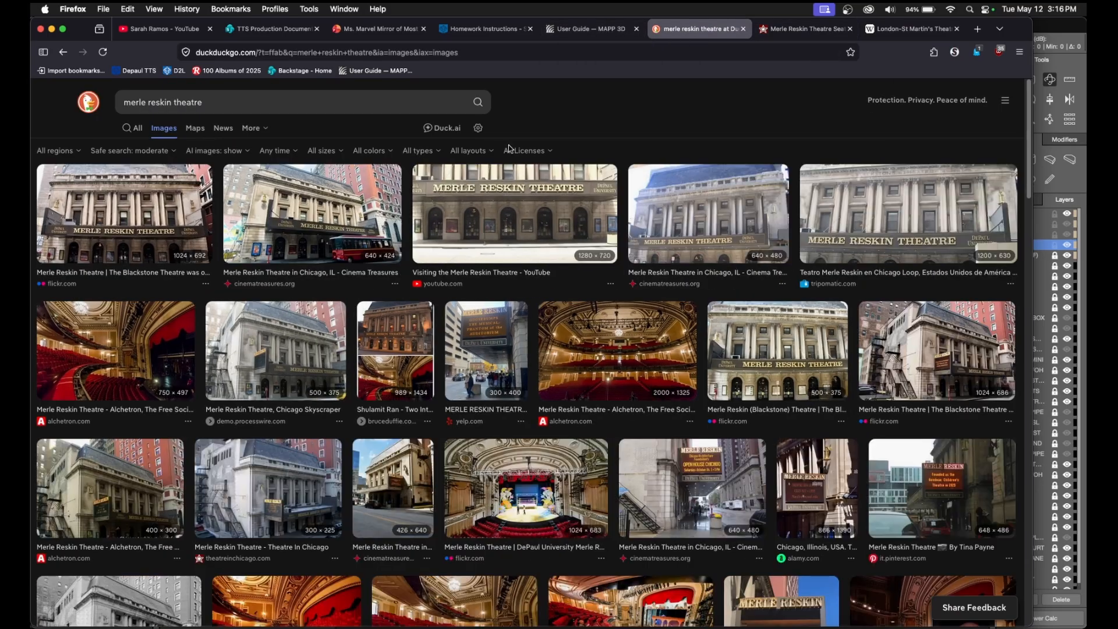
left_click(601, 359)
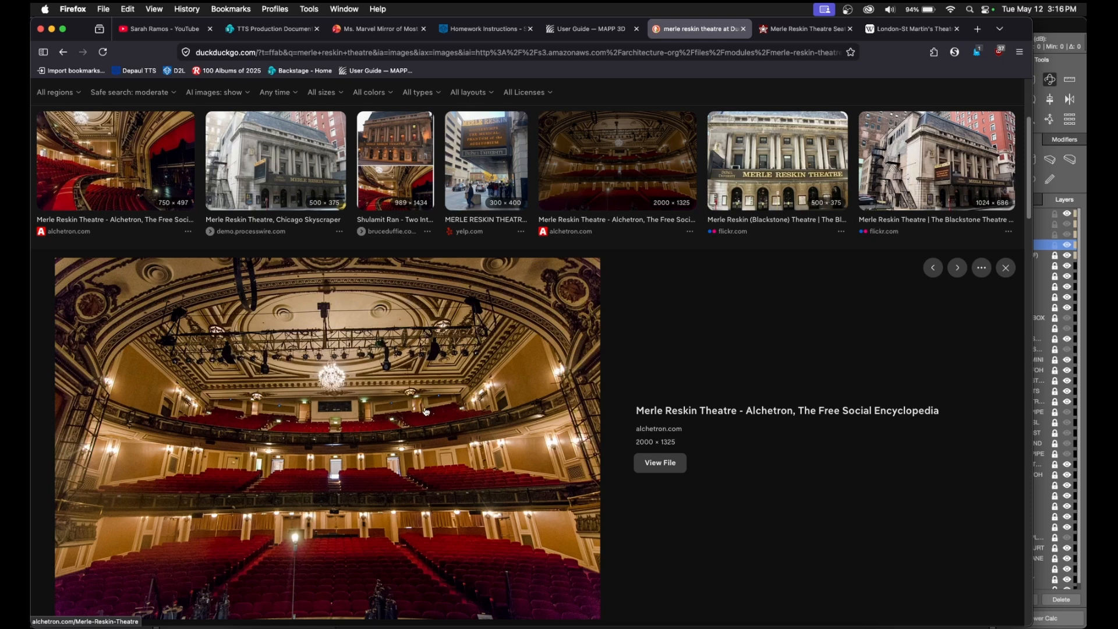
Return to MAPP 3D and free-draw a six-point plane around the centre balcony seats, about 413 in wide and 326 in deep.
left_click(1059, 33)
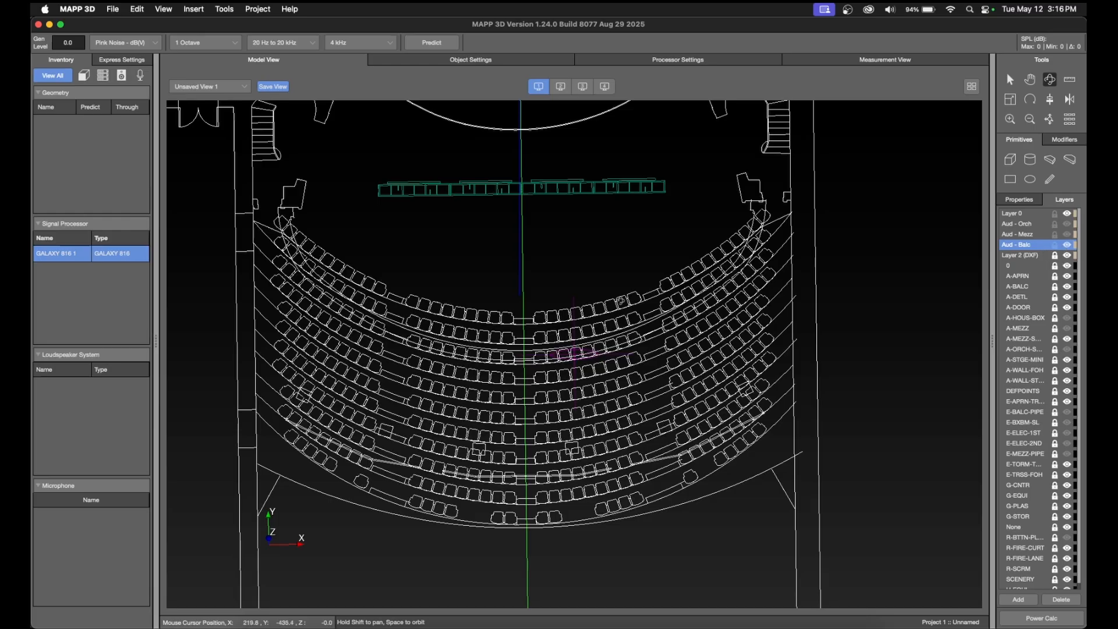
left_click(1050, 178)
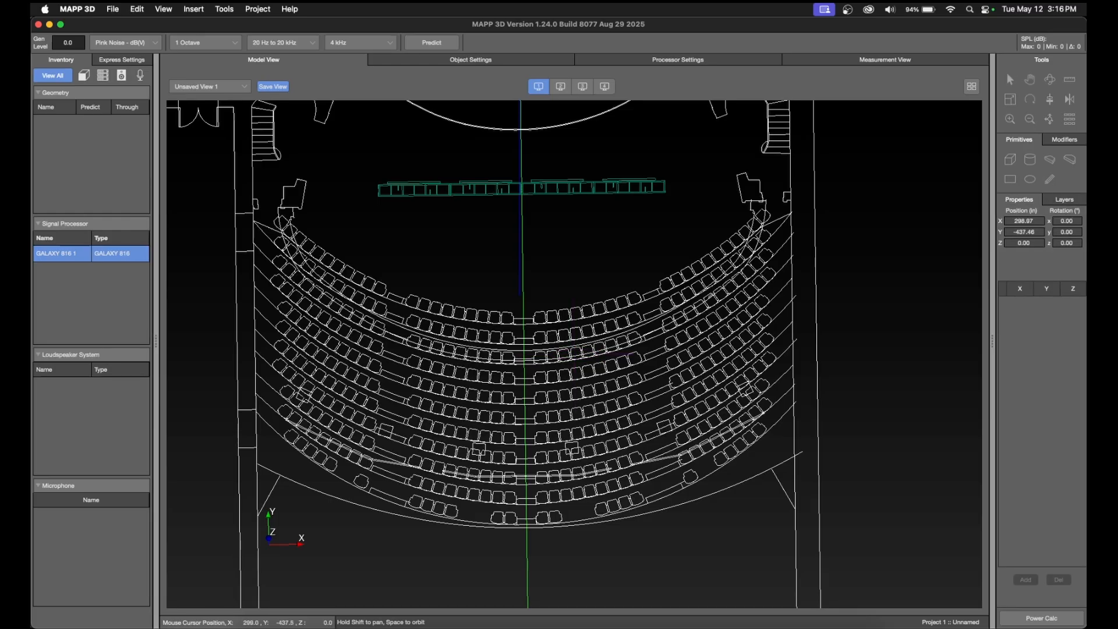
left_click(407, 340)
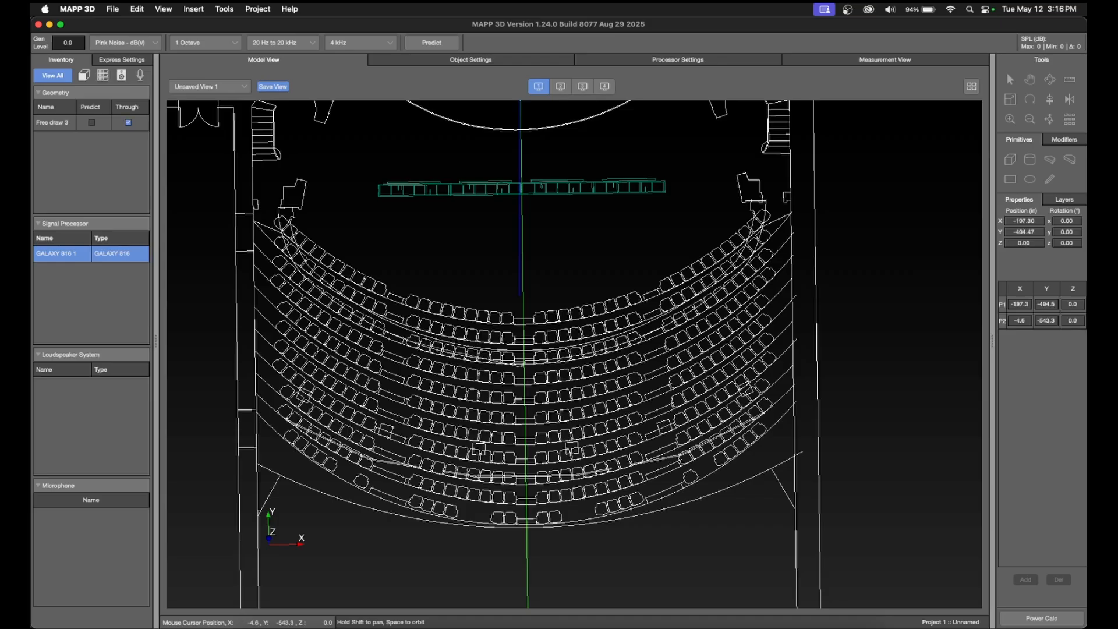
left_click(526, 363)
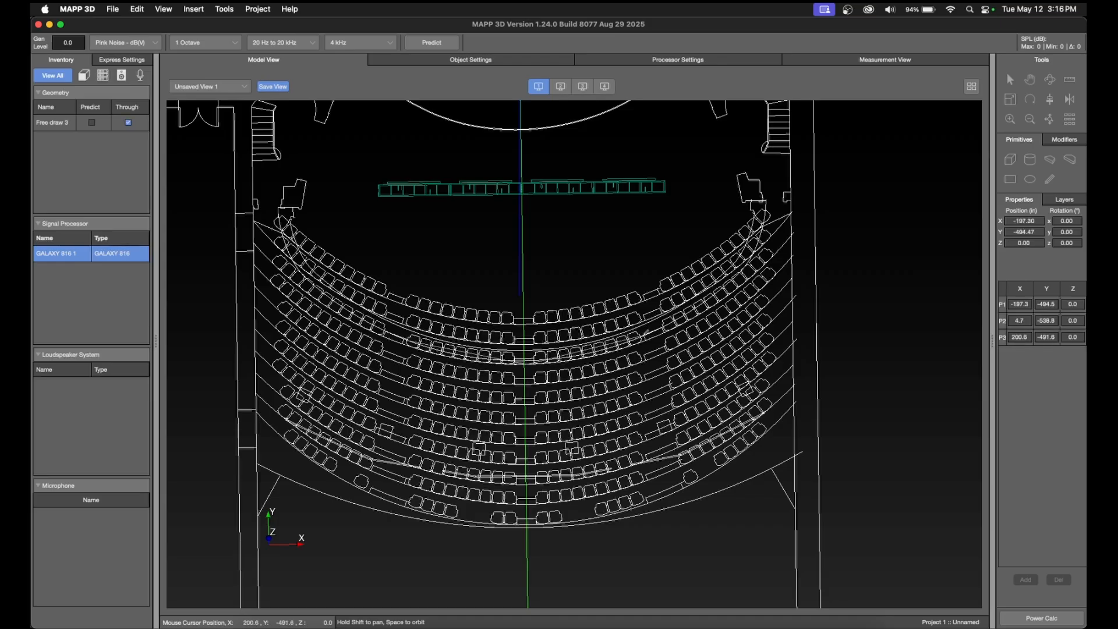
left_click(645, 339)
left_click(646, 505)
left_click(522, 528)
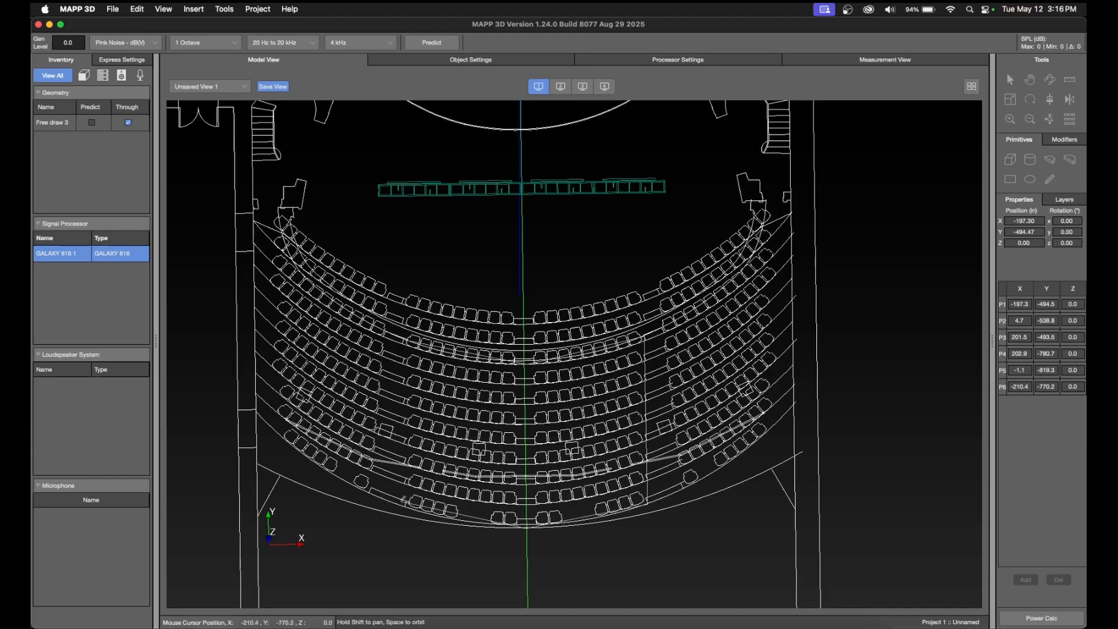
left_click(401, 501)
right_click(430, 487)
left_click(459, 493)
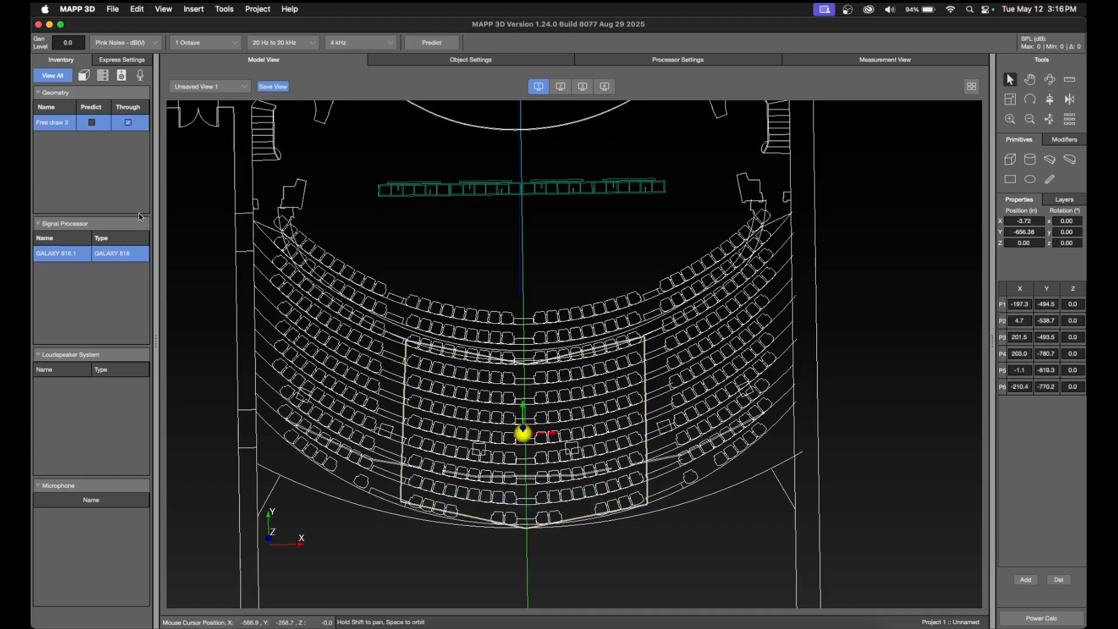
Rename the centre balcony plane as "Balc HC", enable prediction for it, and deselect it.
double_click(63, 124)
key("Return")
left_click(92, 123)
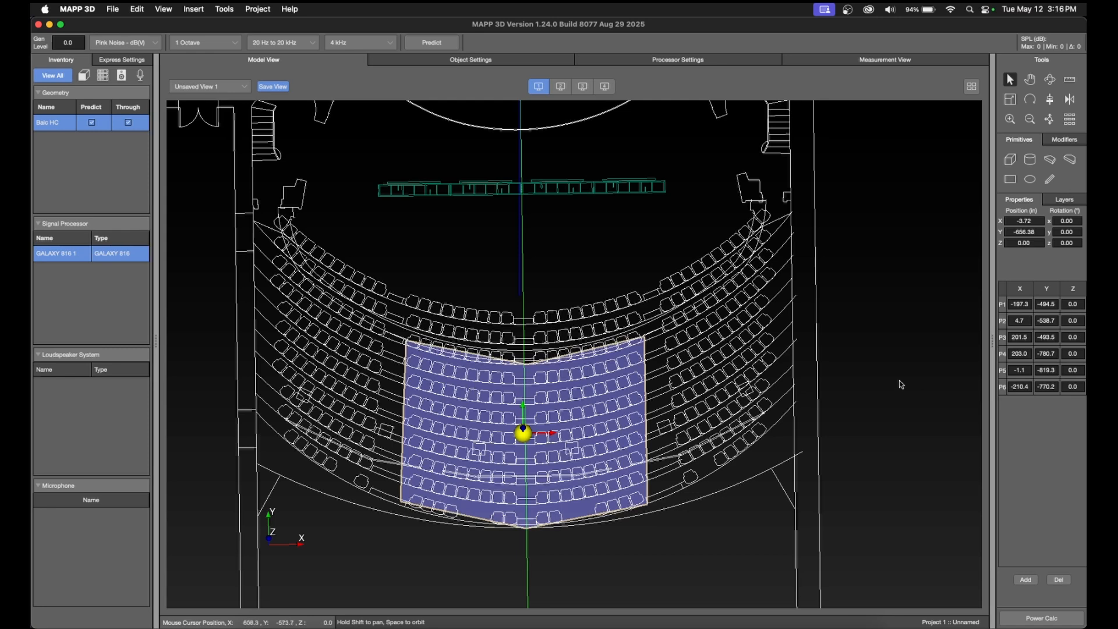
left_click(739, 404)
Free-draw a closed five-point plane around the house-right balcony seats, about 185 in wide and 456 in deep.
left_click(1048, 180)
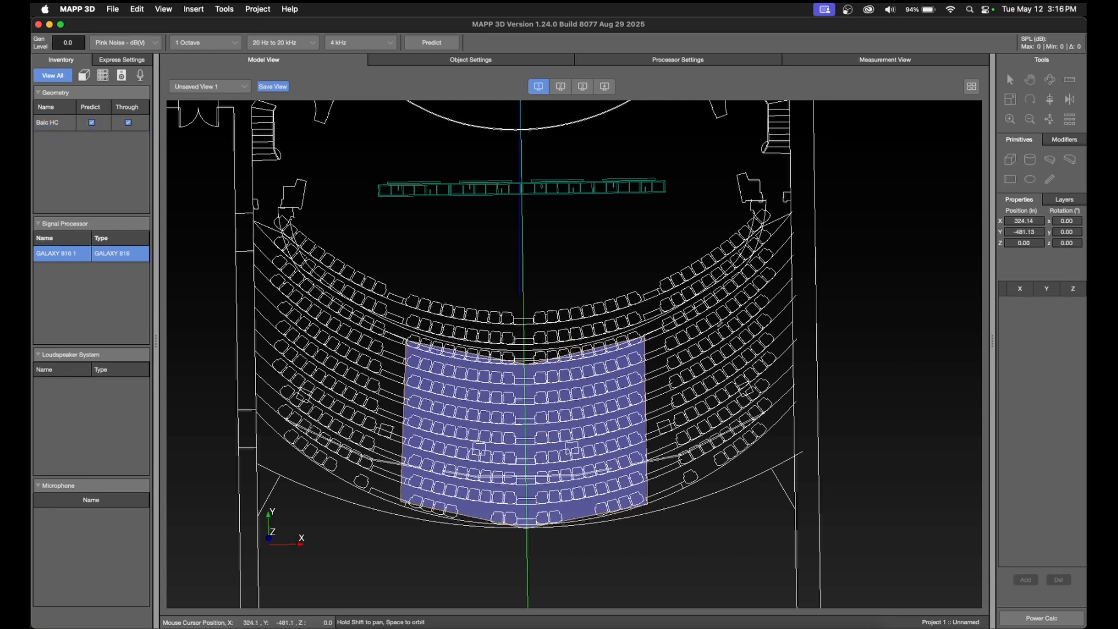
left_click(668, 324)
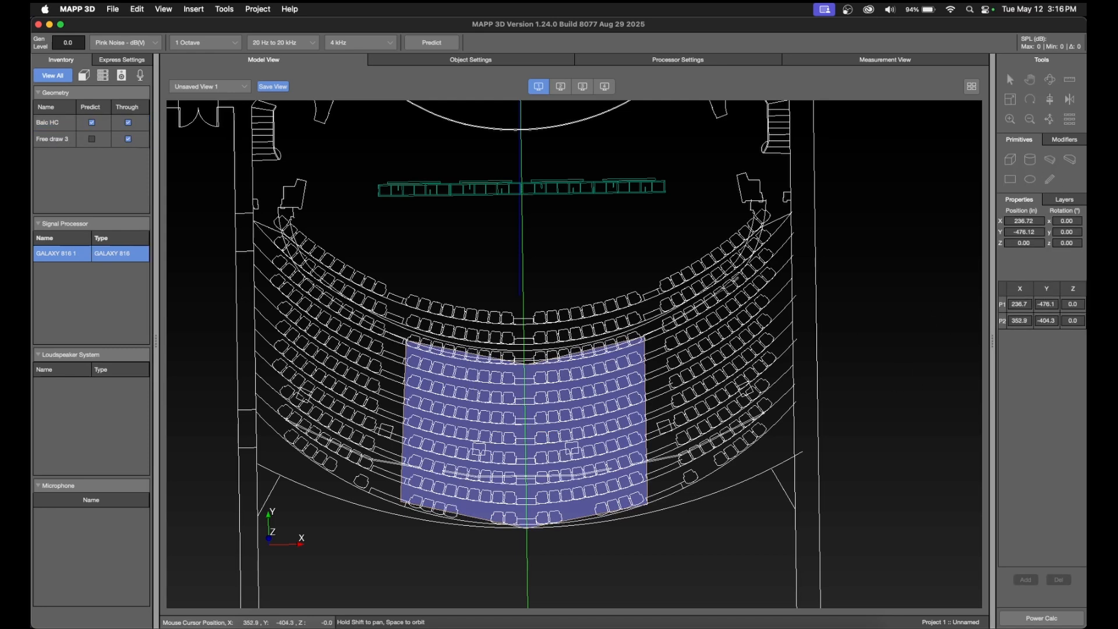
left_click(737, 279)
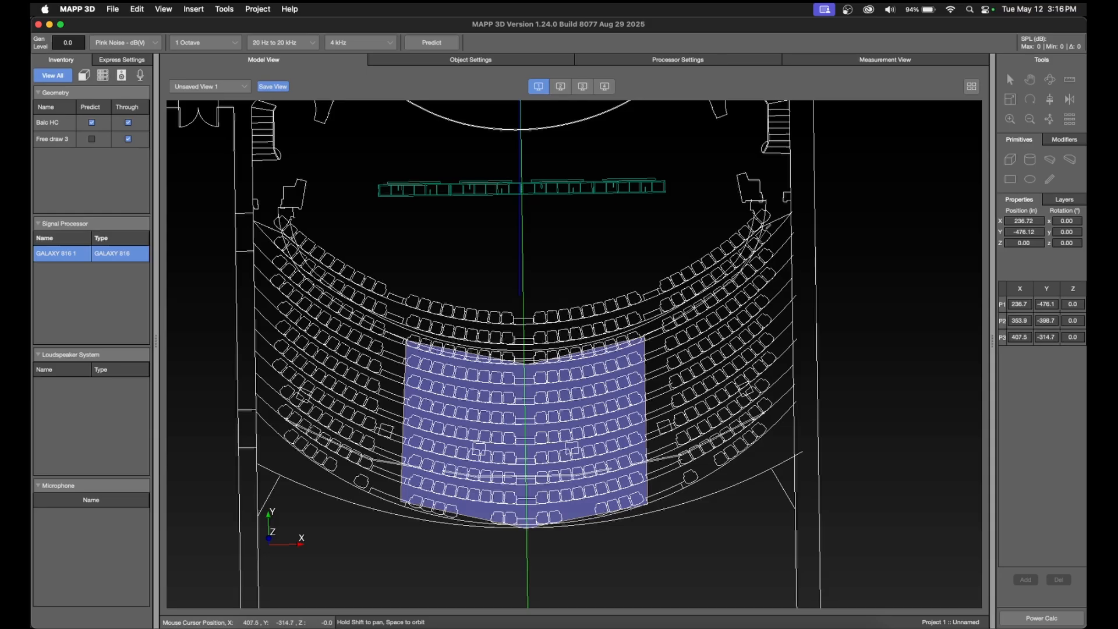
left_click(773, 226)
left_click(777, 428)
left_click(679, 491)
right_click(679, 452)
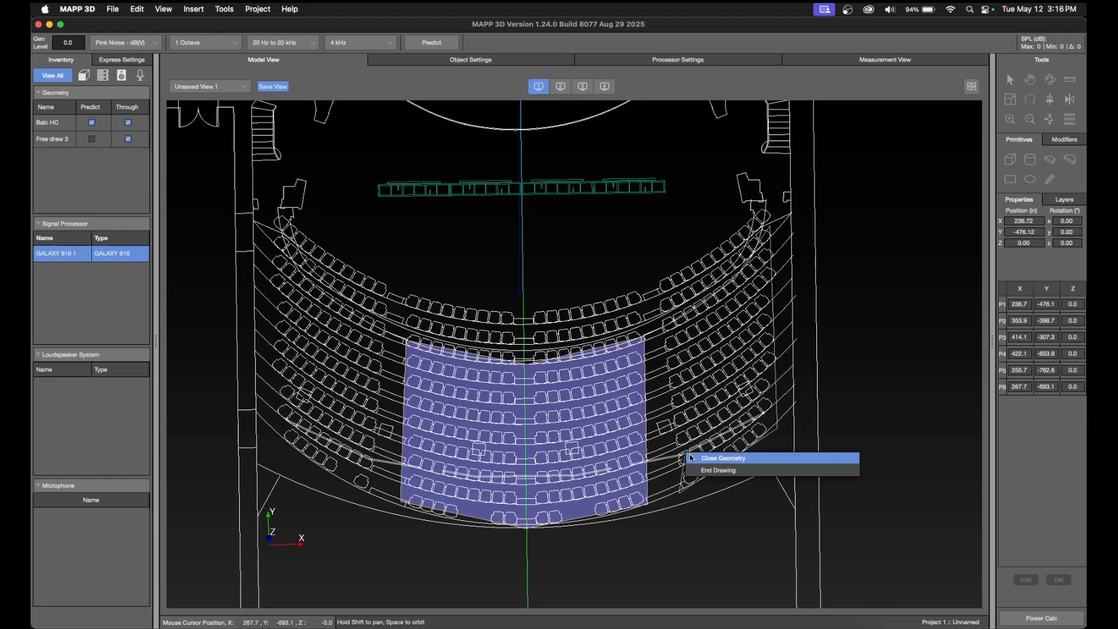
left_click(694, 458)
Enable prediction for the house-right balcony plane, rename it "Balc HR", and deselect it.
left_click(91, 139)
double_click(46, 139)
type("Balc HR")
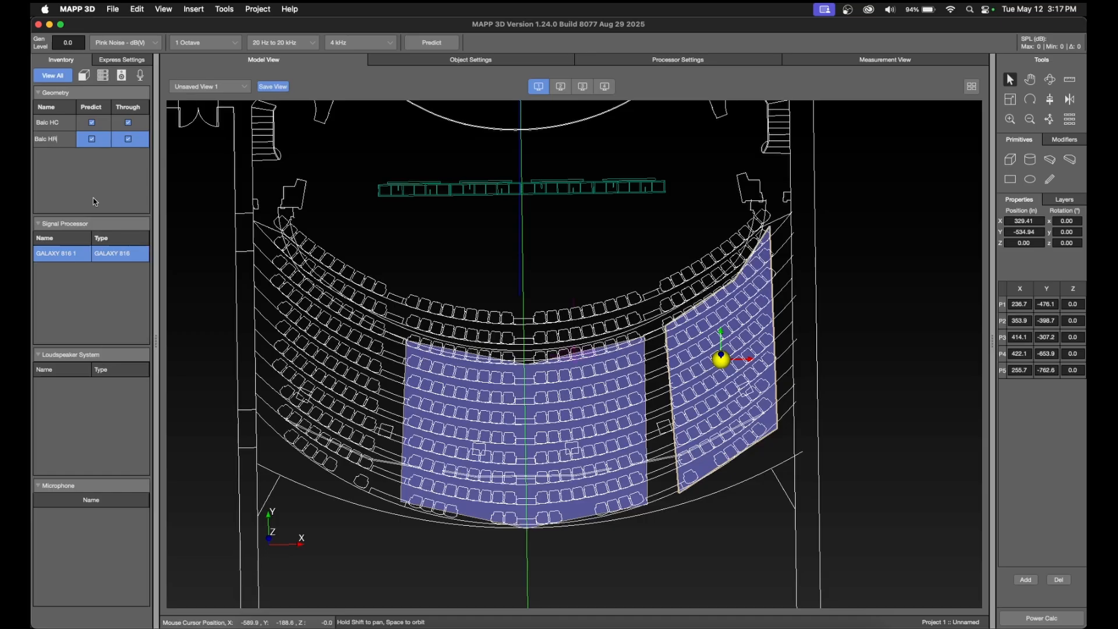
left_click(846, 382)
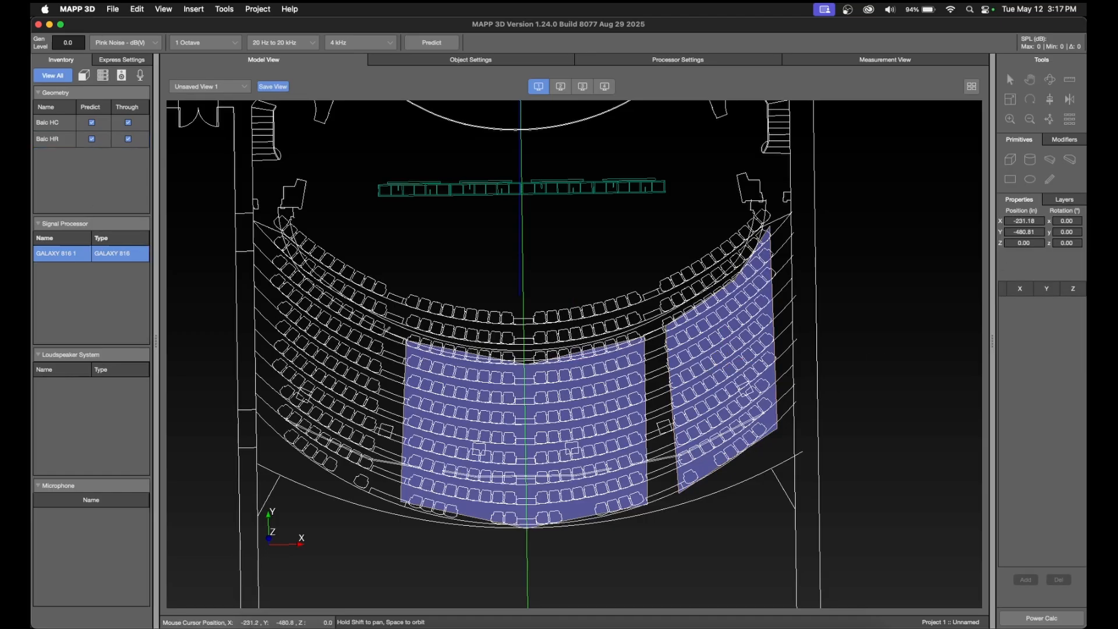
Free-draw a closed five-point plane around the house-left balcony seats, about 203 in wide and 472 in deep.
left_click(384, 333)
left_click(367, 493)
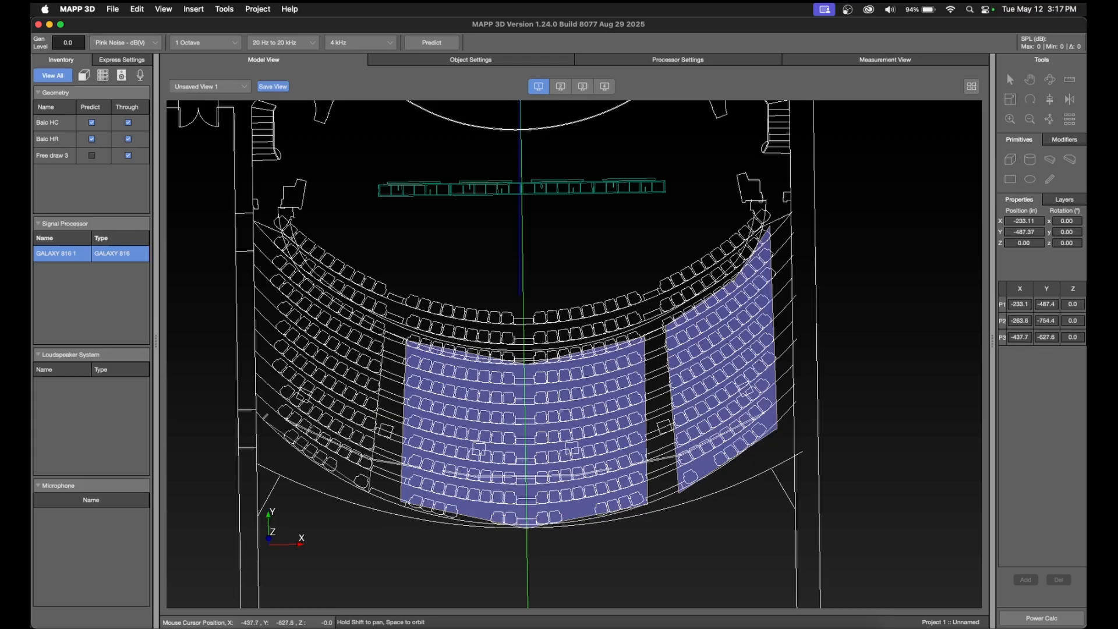
left_click(266, 420)
left_click(281, 216)
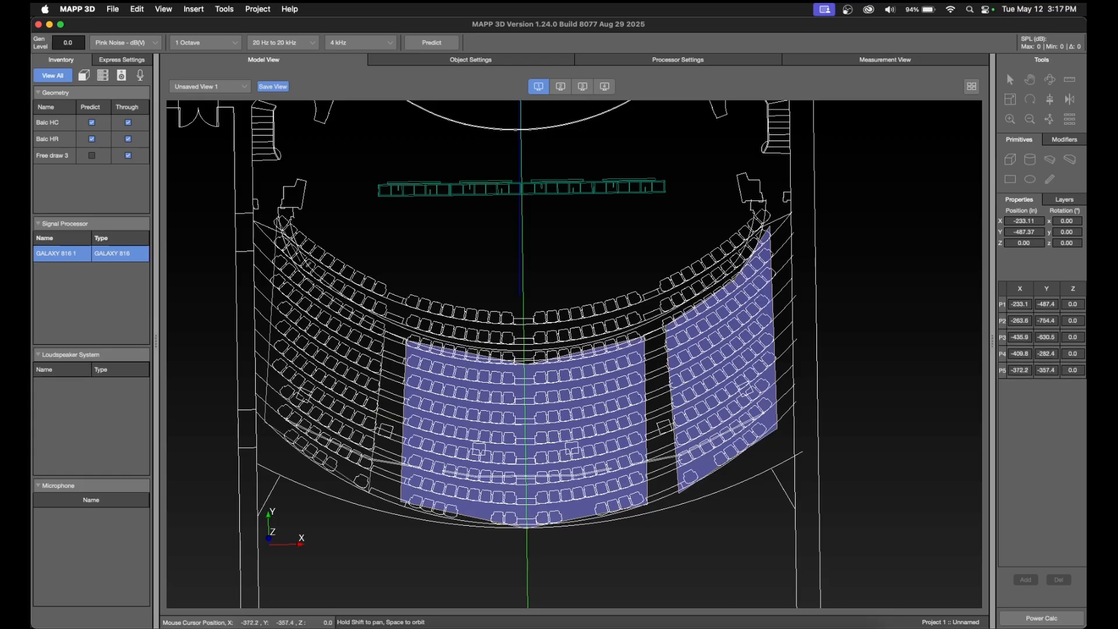
left_click(327, 299)
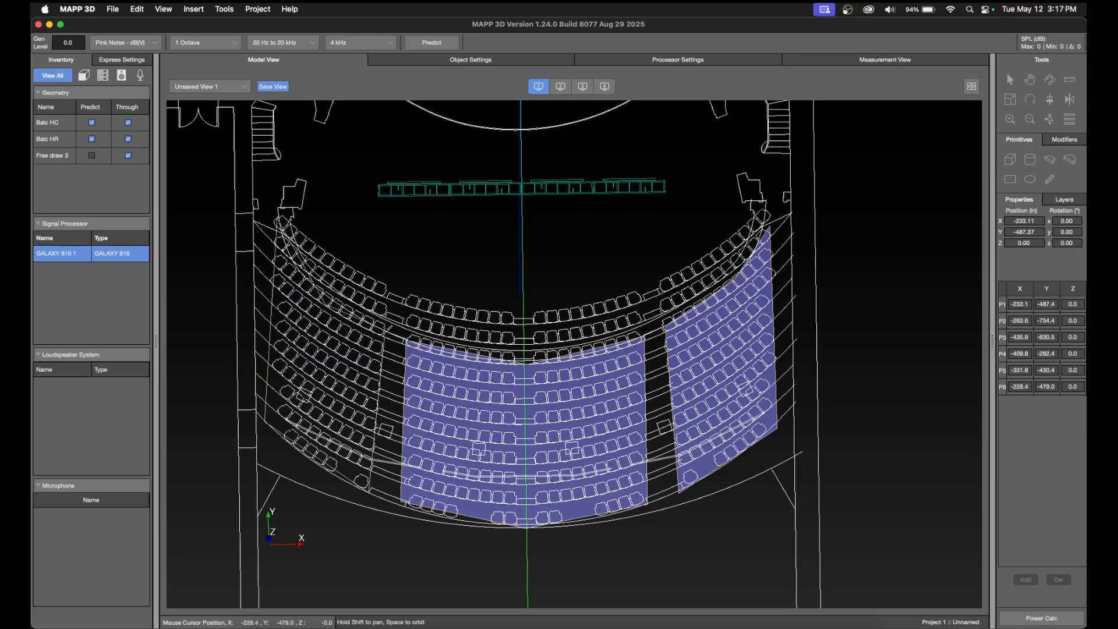
right_click(382, 334)
left_click(402, 336)
Rename the house-left balcony plane as "Balc HL", enable prediction for it, and deselect it.
double_click(61, 156)
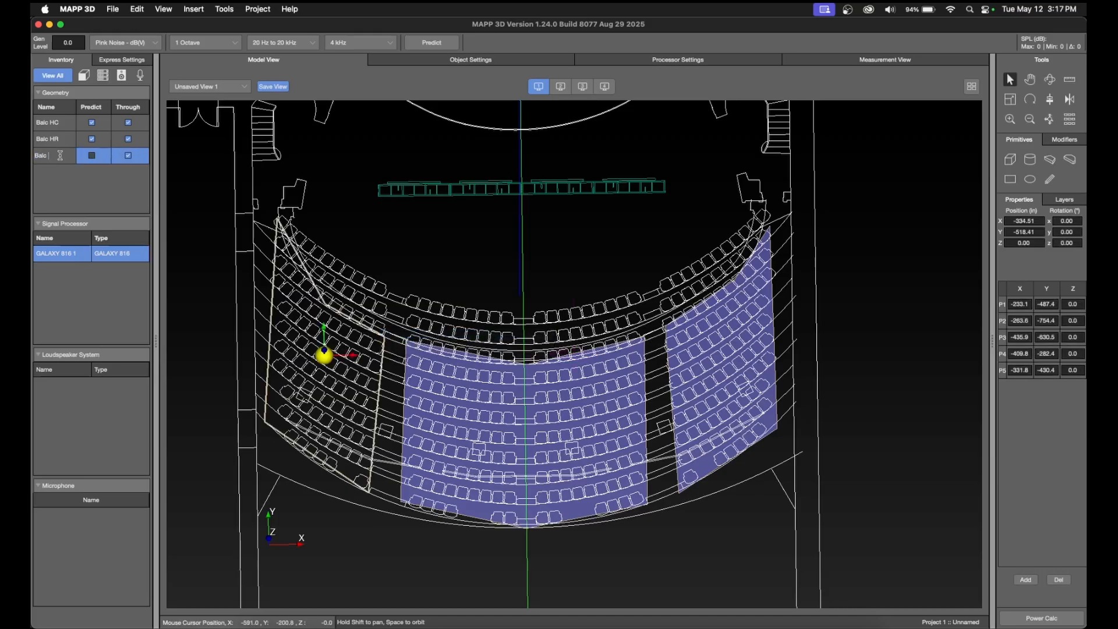
left_click(91, 156)
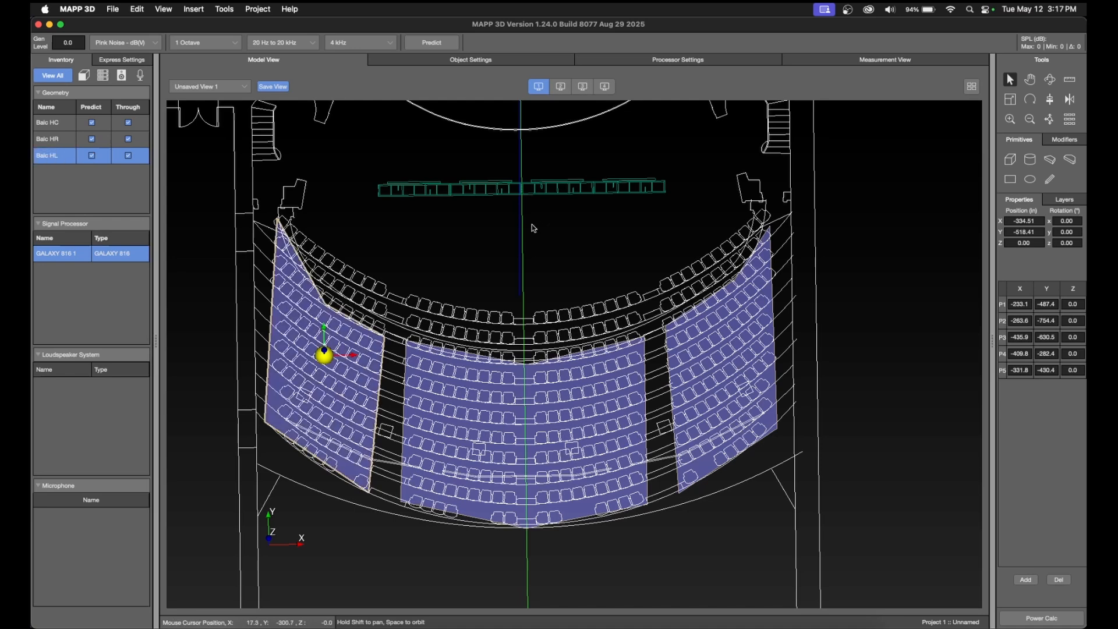
left_click(912, 358)
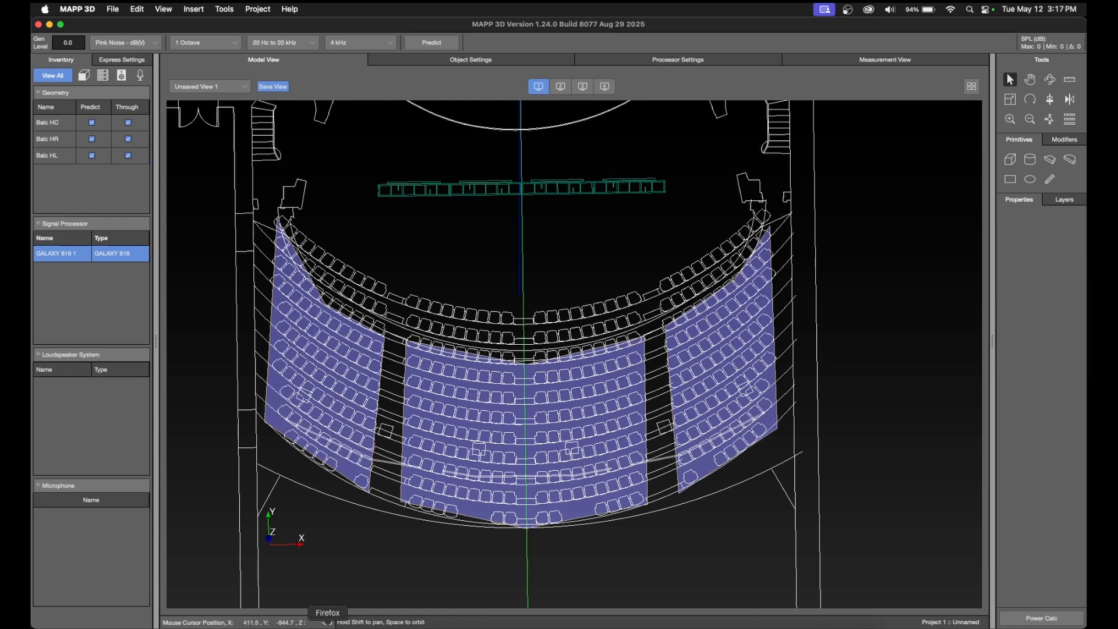
Switch to AutoCAD and add a vertical linear dimension from the rear balcony floor down to the horizontal reference line.
left_click(750, 626)
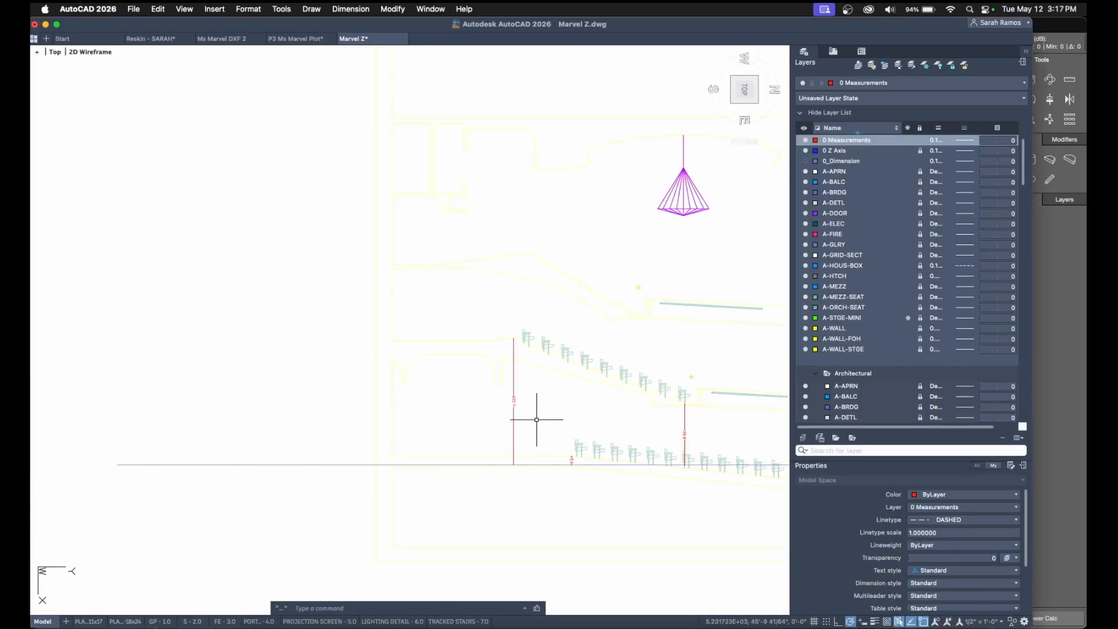
scroll(494, 270, "up", 3)
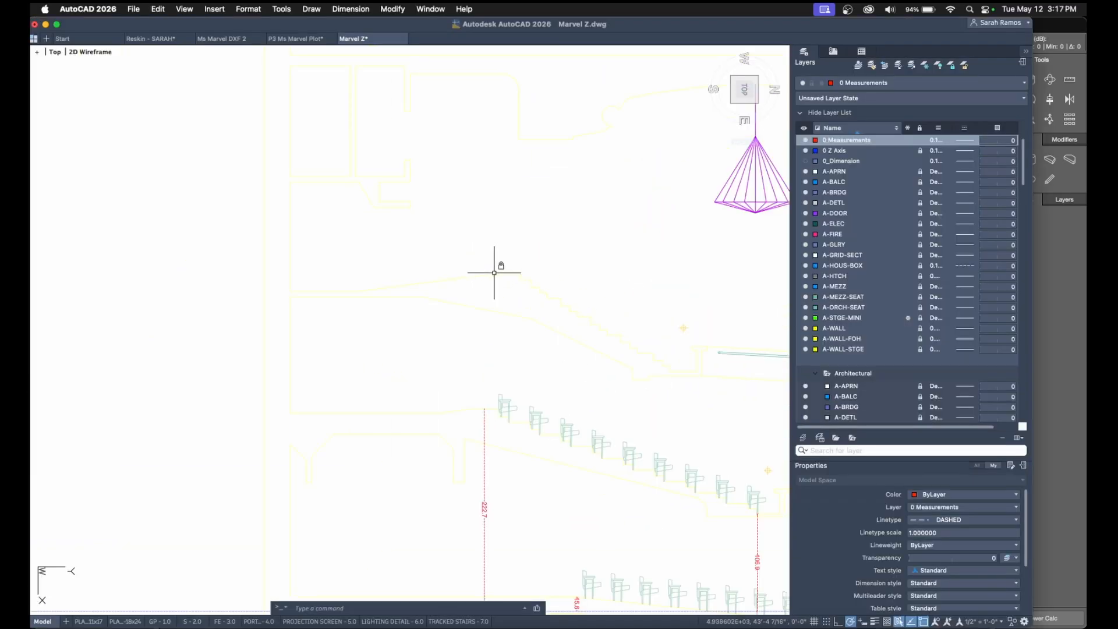
left_click(438, 298)
key("space")
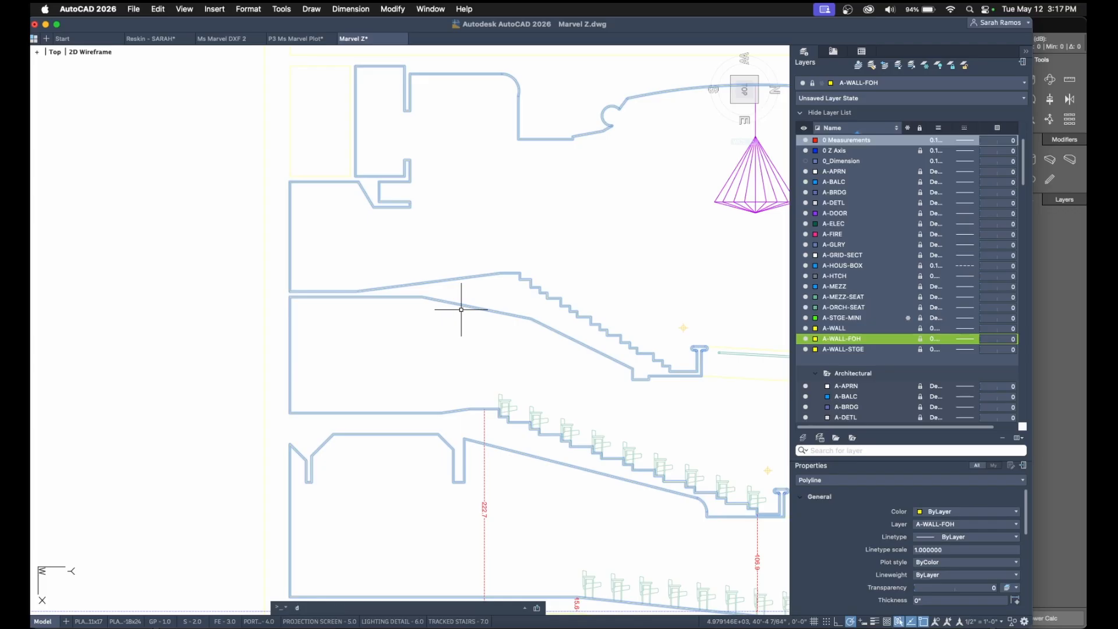
left_click(501, 272)
scroll(492, 444, "down", 5)
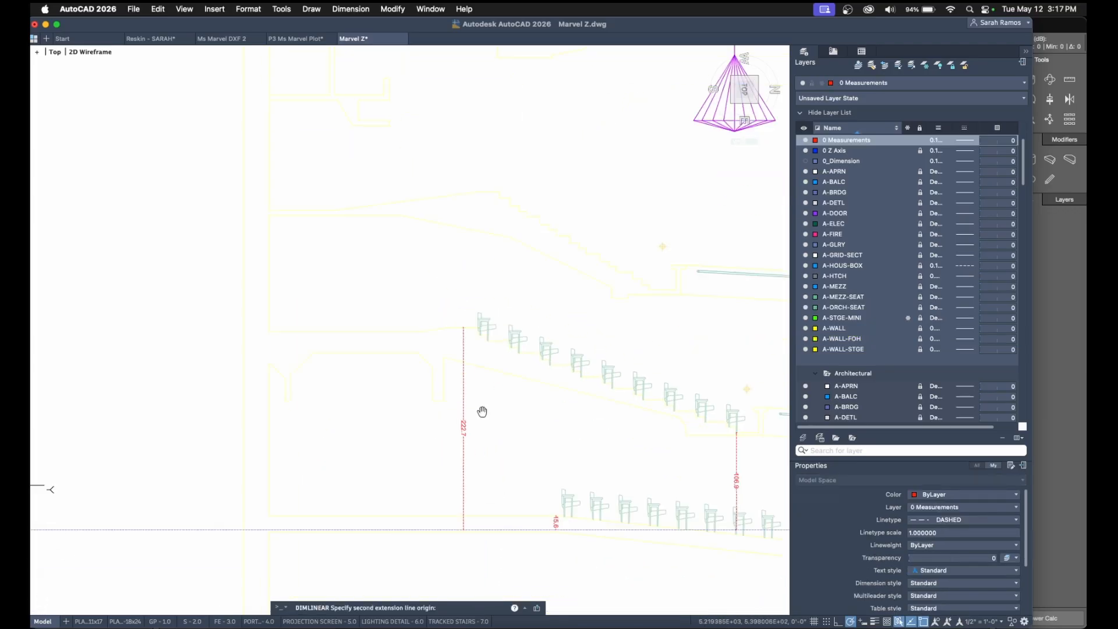
left_click(464, 467)
key("Escape")
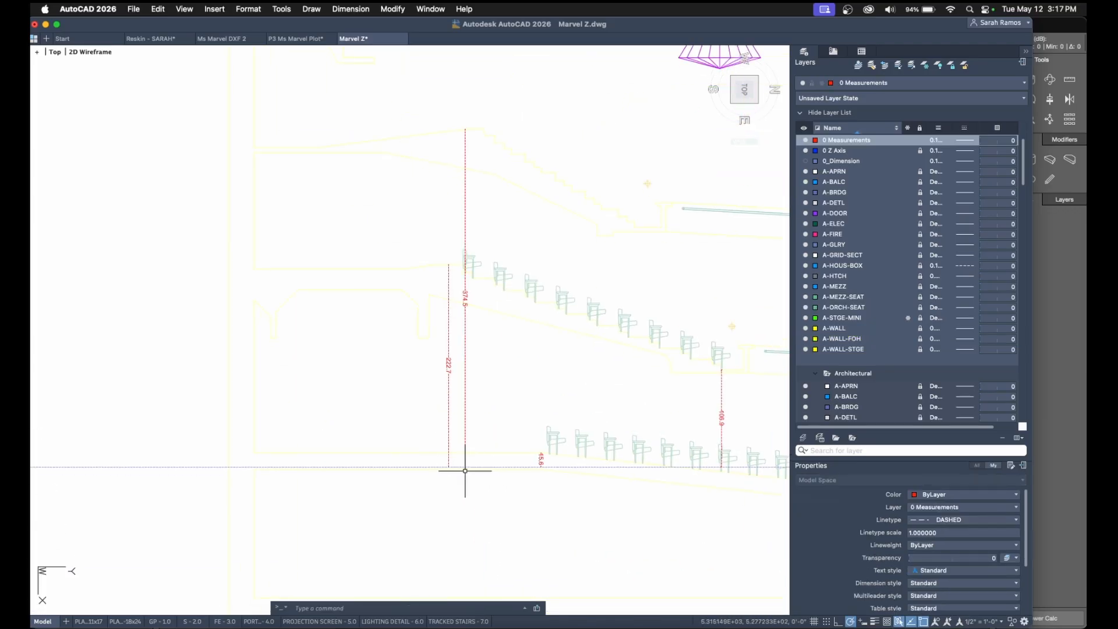
scroll(473, 315, "up", 5)
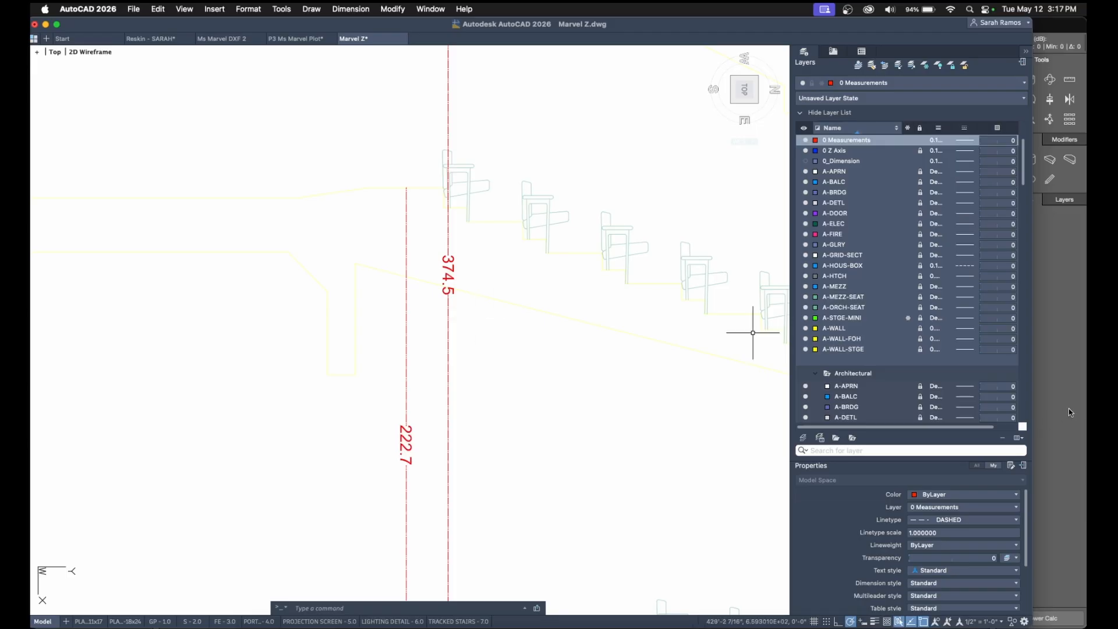
Return to MAPP 3D and set the Z height of the Balc HC plane's rear points P4, P5 and P6 to 374.5.
left_click(1048, 419)
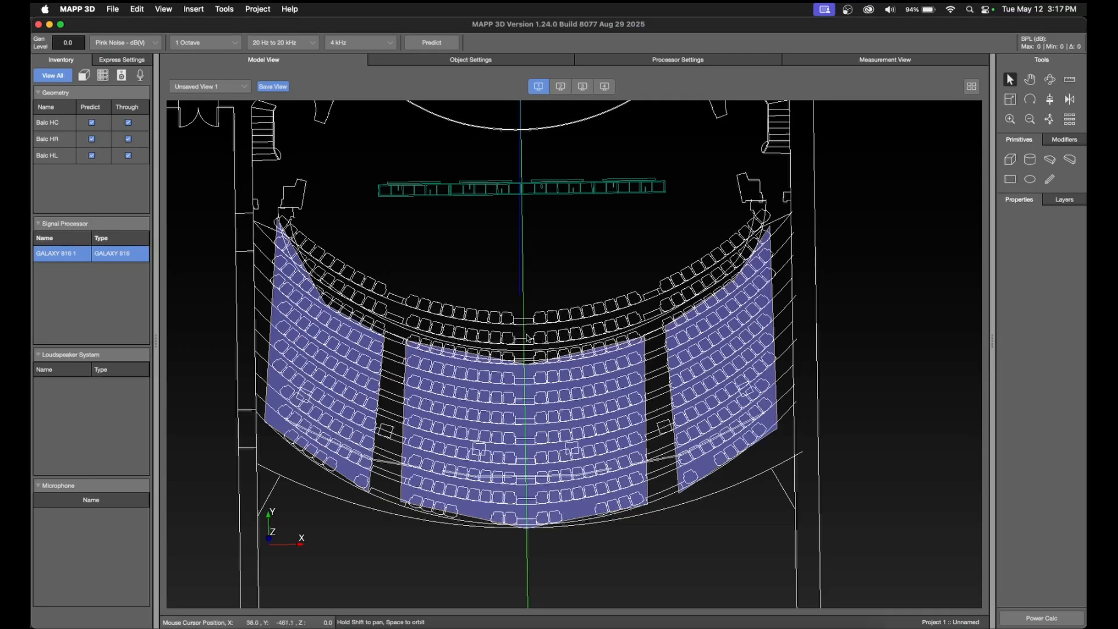
left_click(644, 366)
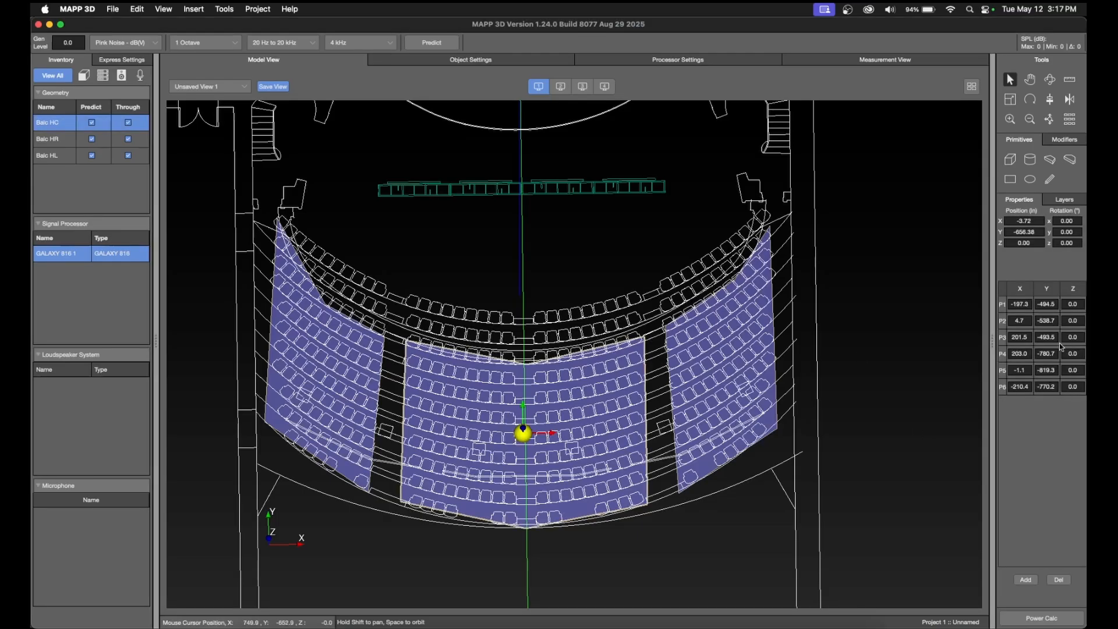
left_click(1070, 309)
left_click(1073, 321)
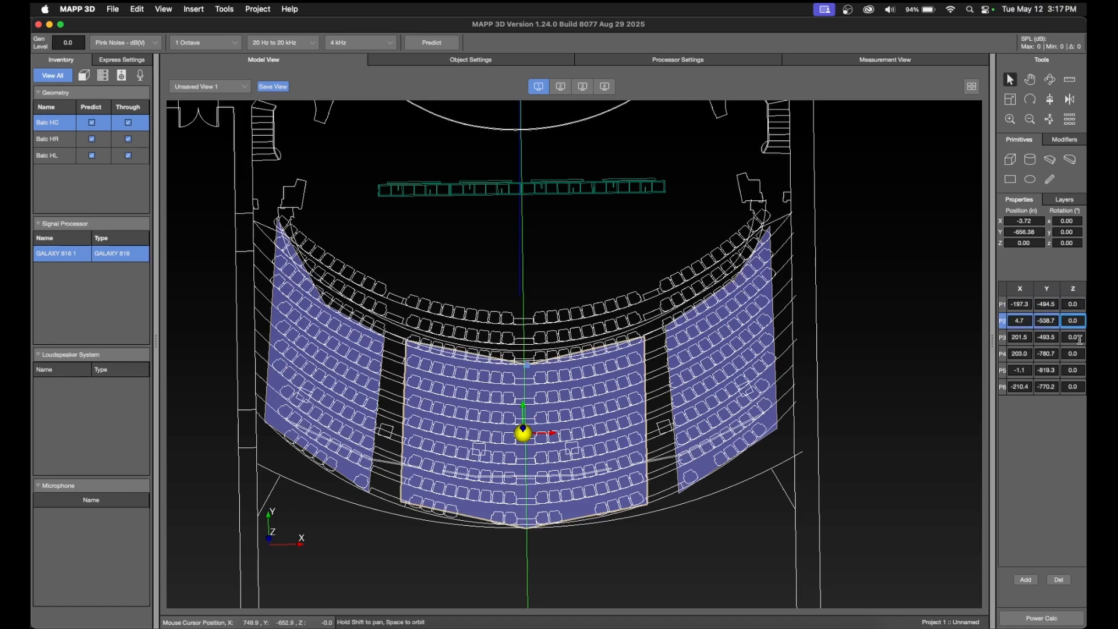
left_click(1079, 341)
left_click(1078, 351)
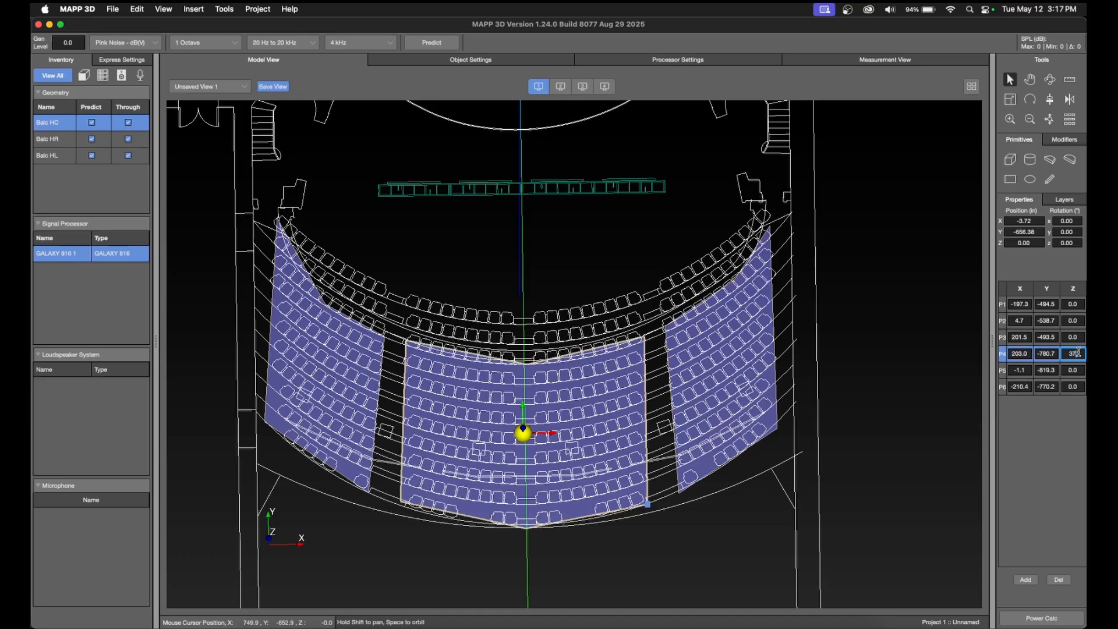
key("super+c")
double_click(1079, 372)
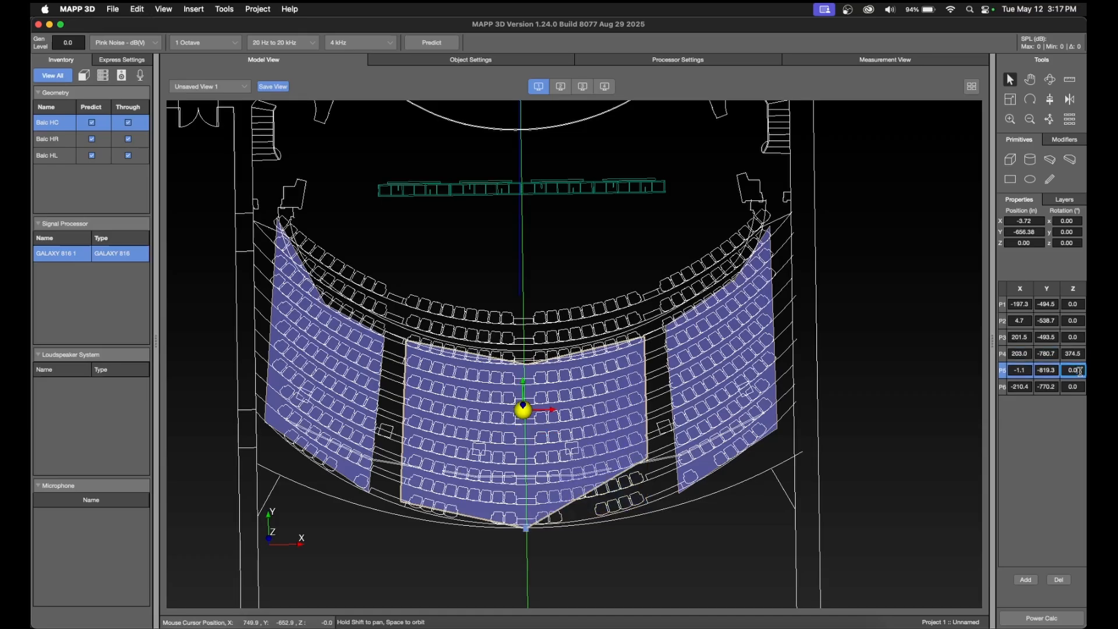
key("super+v")
double_click(1081, 387)
key("super+v")
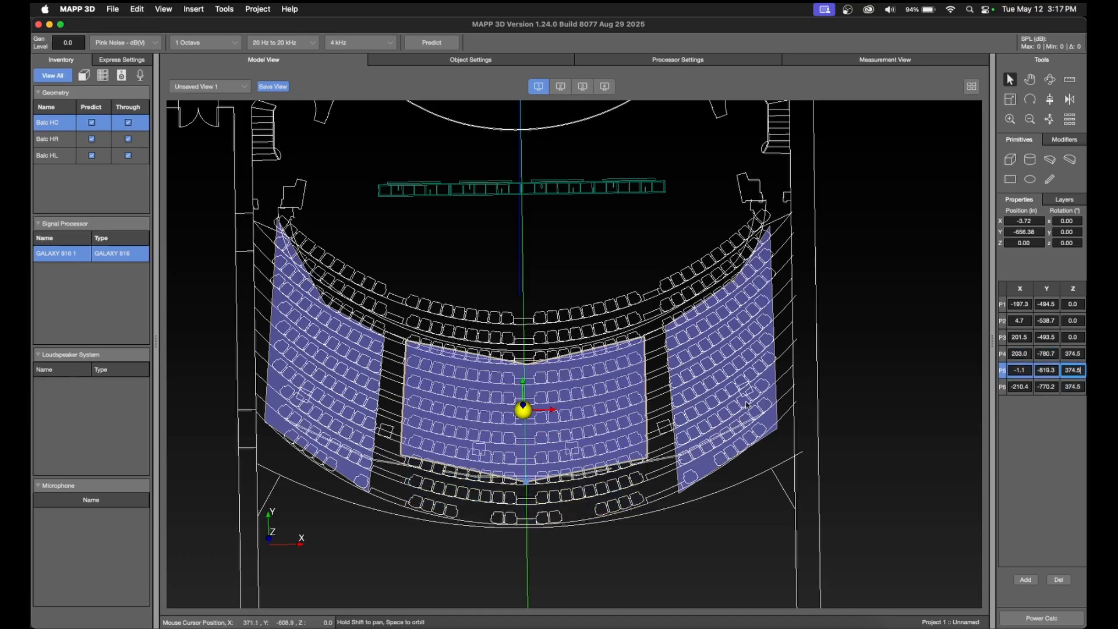
Set the Z height of the Balc HR plane's rear points P4 and P5 to 374.5.
left_click(752, 425)
left_click(772, 438)
left_click(1080, 303)
left_click(1078, 321)
left_click(1078, 337)
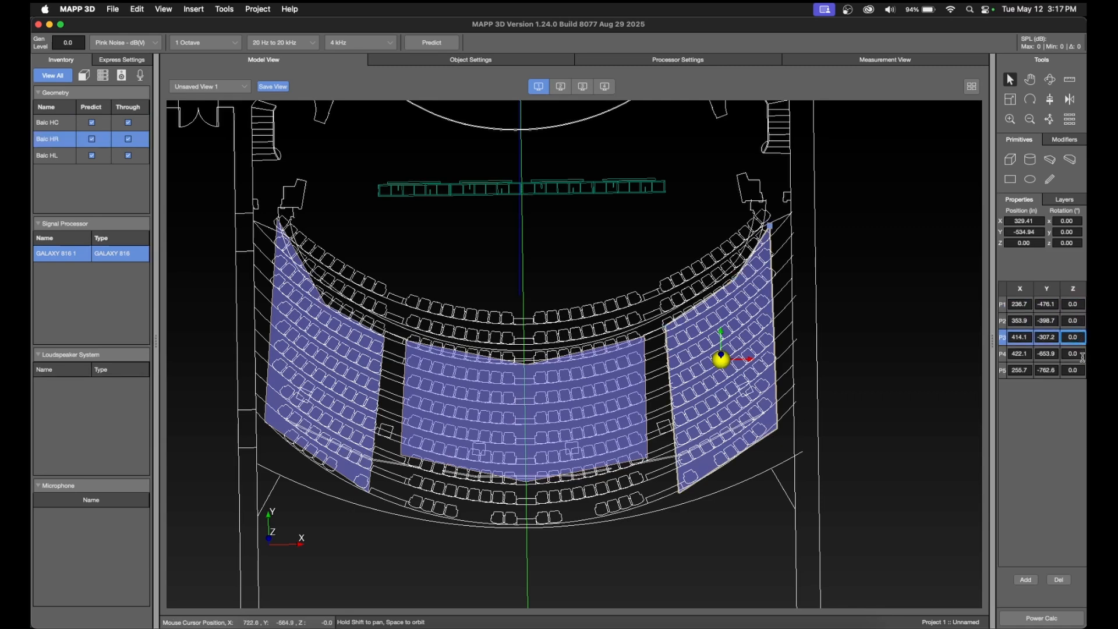
double_click(1081, 355)
double_click(1081, 370)
key("super+v")
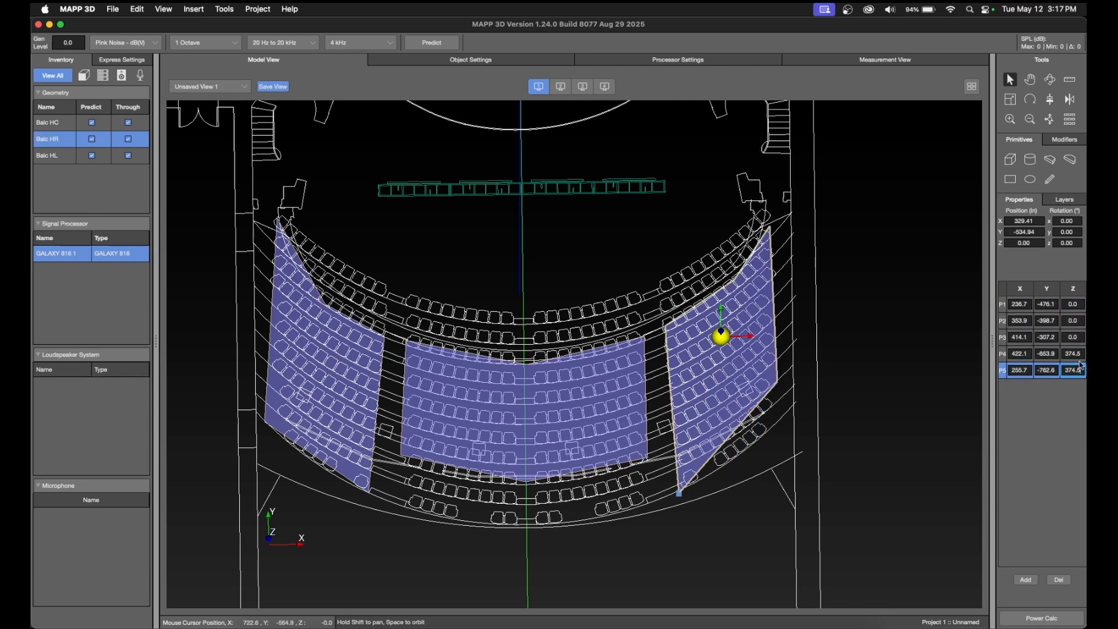
left_click(1078, 356)
Set the Balc HL plane's rear inner point P2 to a Z height of 374.5, keeping P1 at 0.
left_click(377, 446)
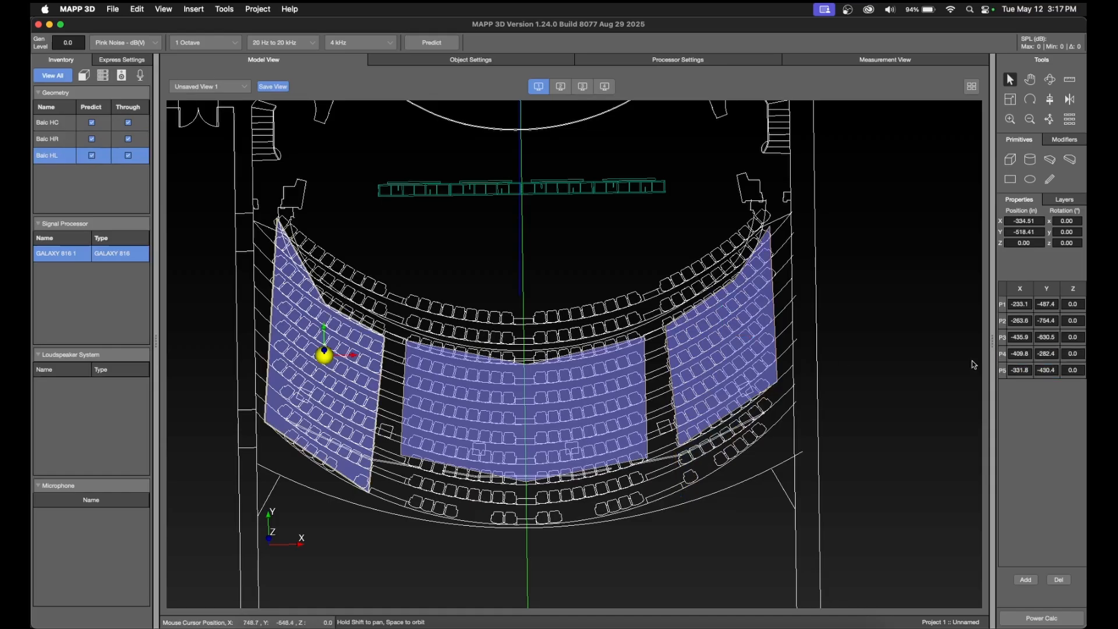
double_click(1078, 370)
double_click(1080, 353)
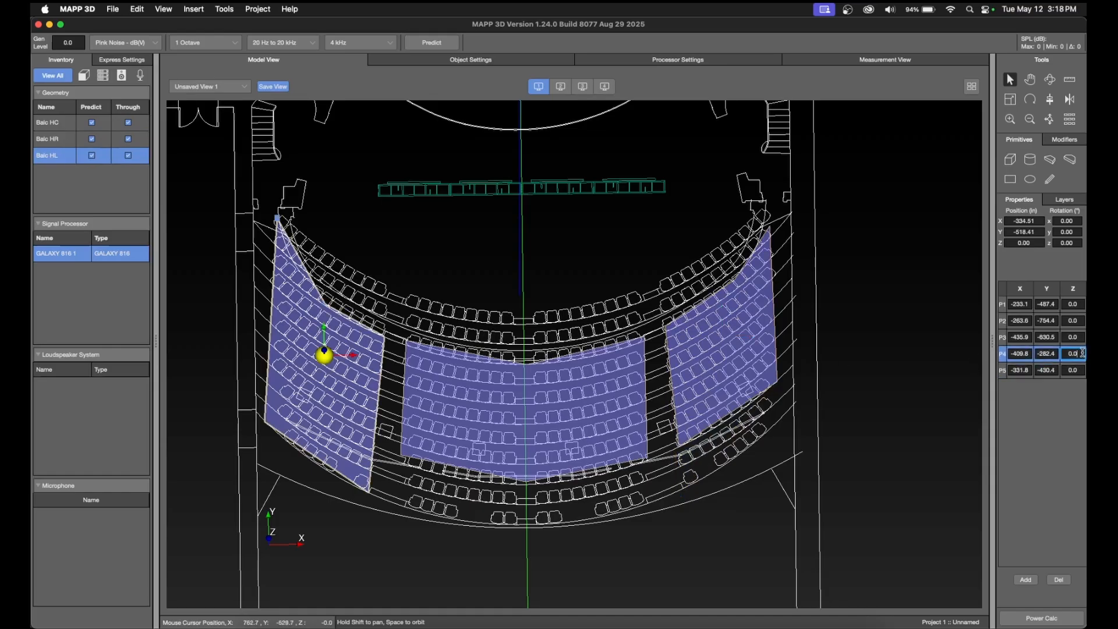
double_click(1079, 321)
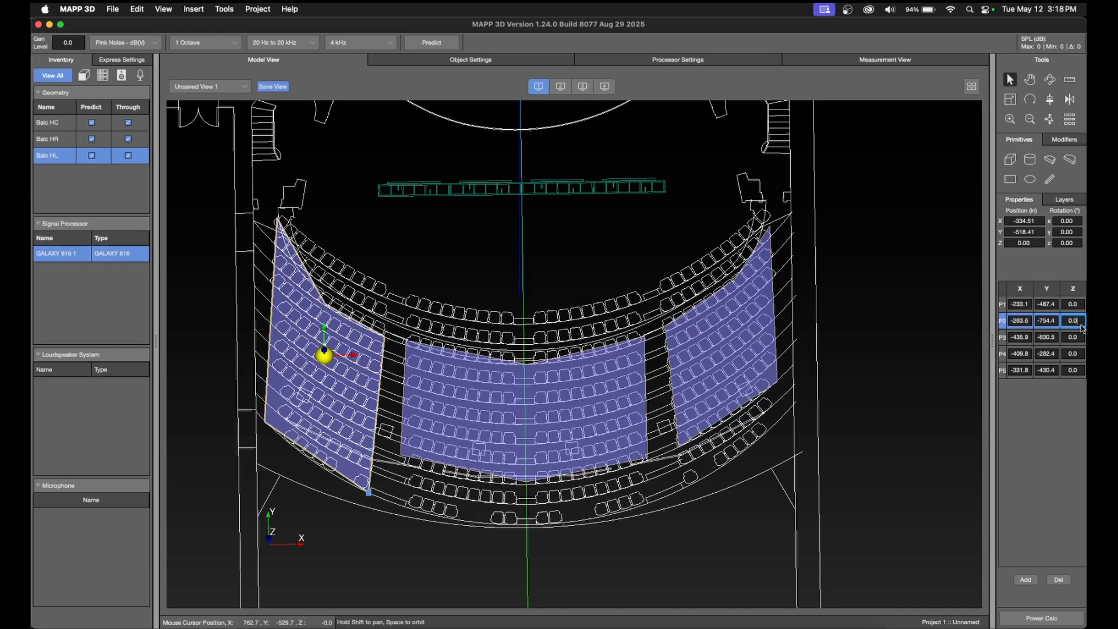
type("374.5")
double_click(1078, 304)
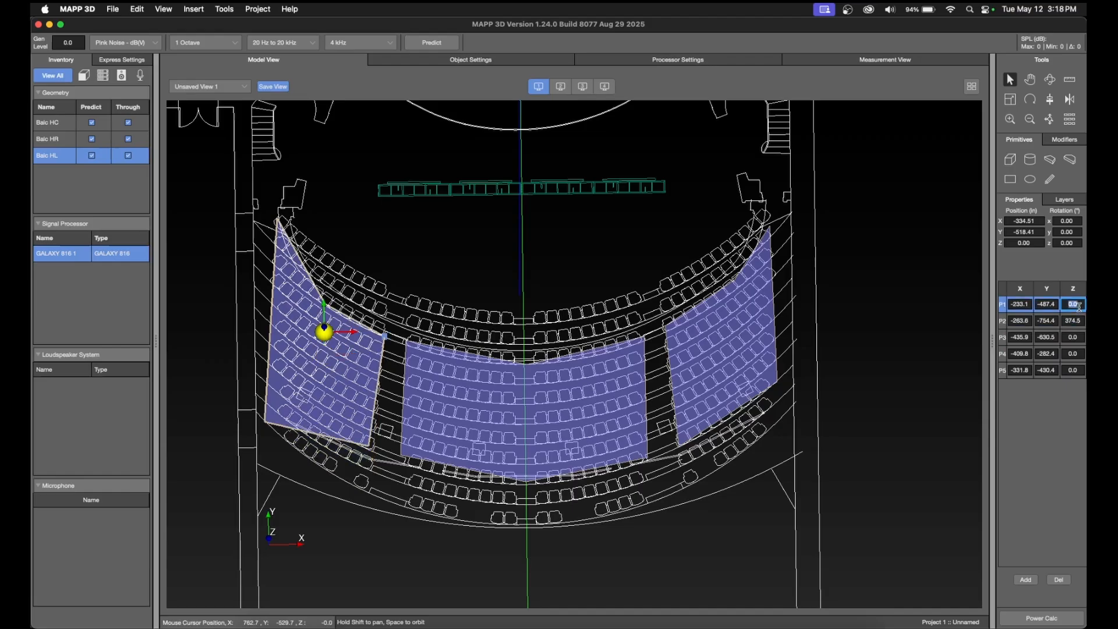
double_click(1079, 305)
type("0")
key("Return")
Set the Z height of the Balc HL plane's rear outer point P3 to 374.5.
left_click(1079, 352)
left_click(1078, 371)
left_click(1077, 356)
left_click(1076, 338)
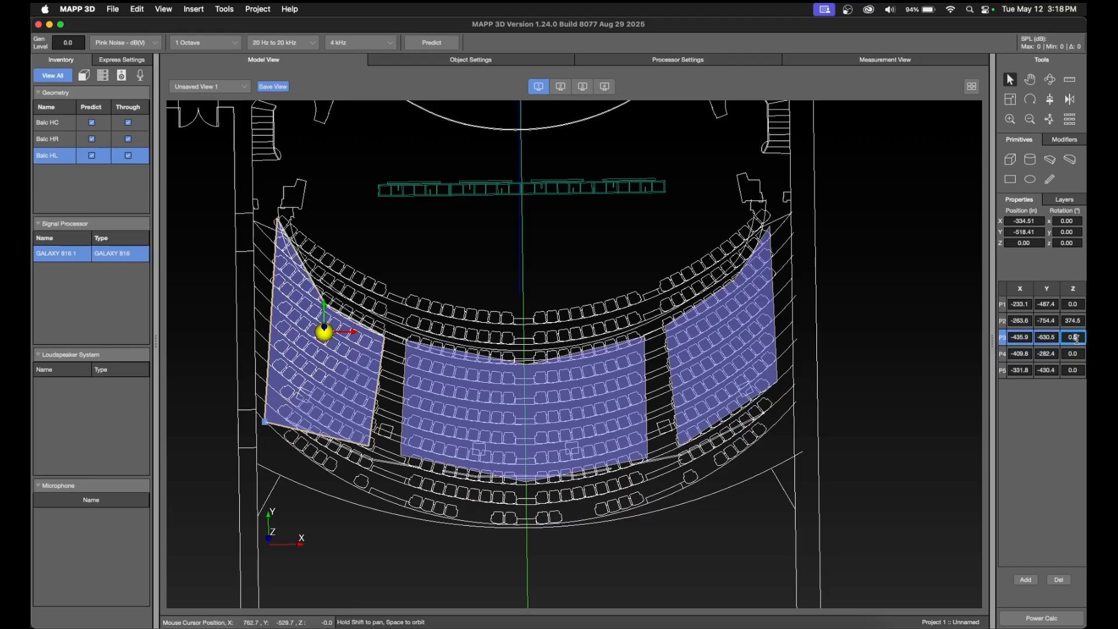
key("ctrl+v")
left_click(1077, 322)
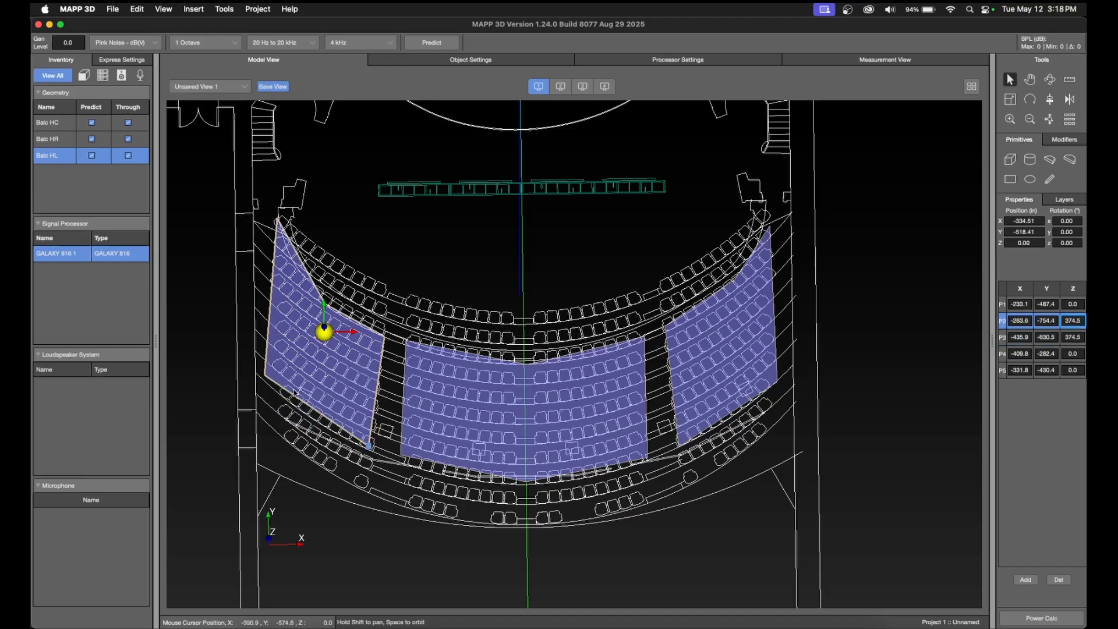
Switch to AutoCAD and add a vertical linear dimension from the front balcony floor down to the horizontal reference line.
left_click(751, 621)
middle_click_drag(717, 480, 501, 454)
scroll(502, 454, "down", 2)
middle_click_drag(623, 488, 292, 449)
scroll(292, 449, "down", 2)
middle_click_drag(387, 411, 467, 447)
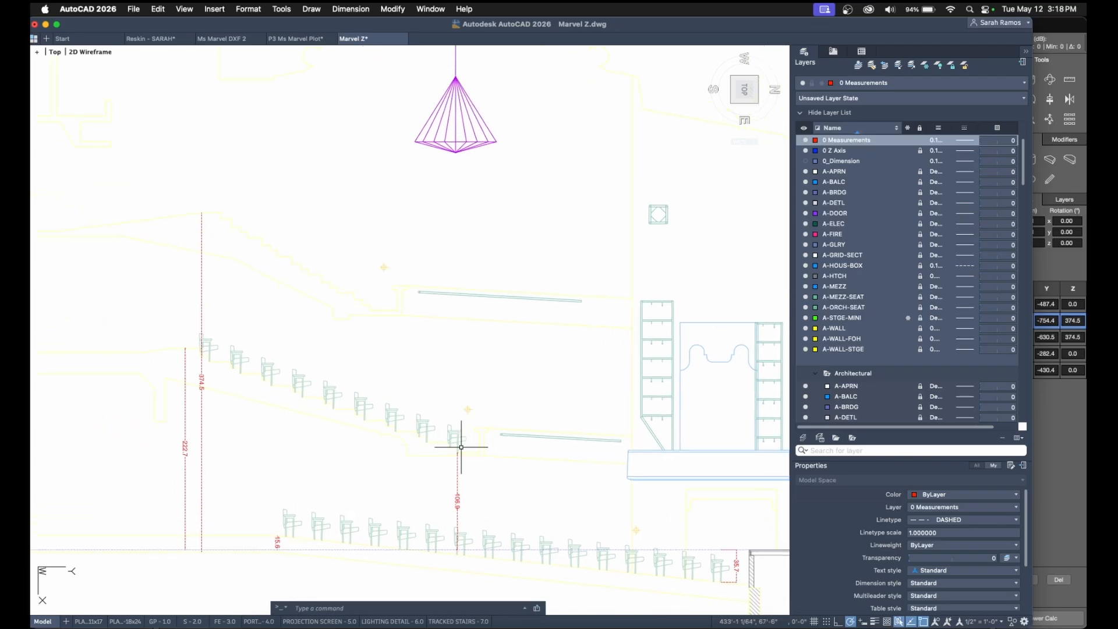
scroll(359, 342, "up", 2)
left_click(367, 312)
left_click(347, 294)
type("dli")
key("Return")
left_click(377, 290)
middle_click_drag(378, 534, 376, 348)
left_click(371, 457)
left_click(372, 457)
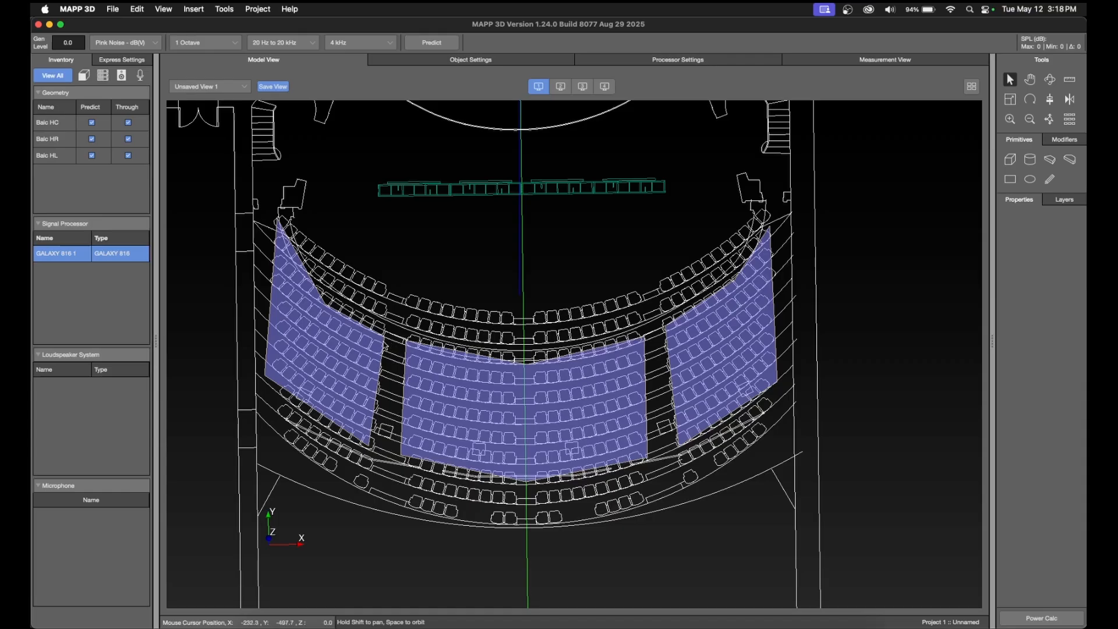
Set the Z height of the Balc HL plane's front points P1, P4 and P5 to 263.9.
left_click(387, 344)
left_click(1074, 304)
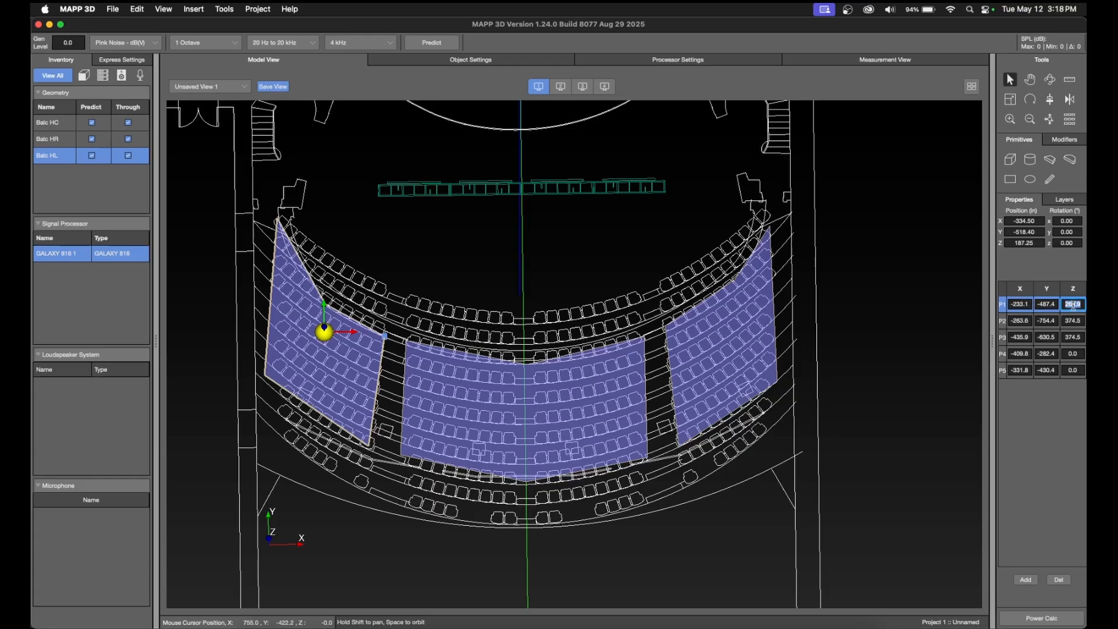
left_click(1075, 354)
type("263.9")
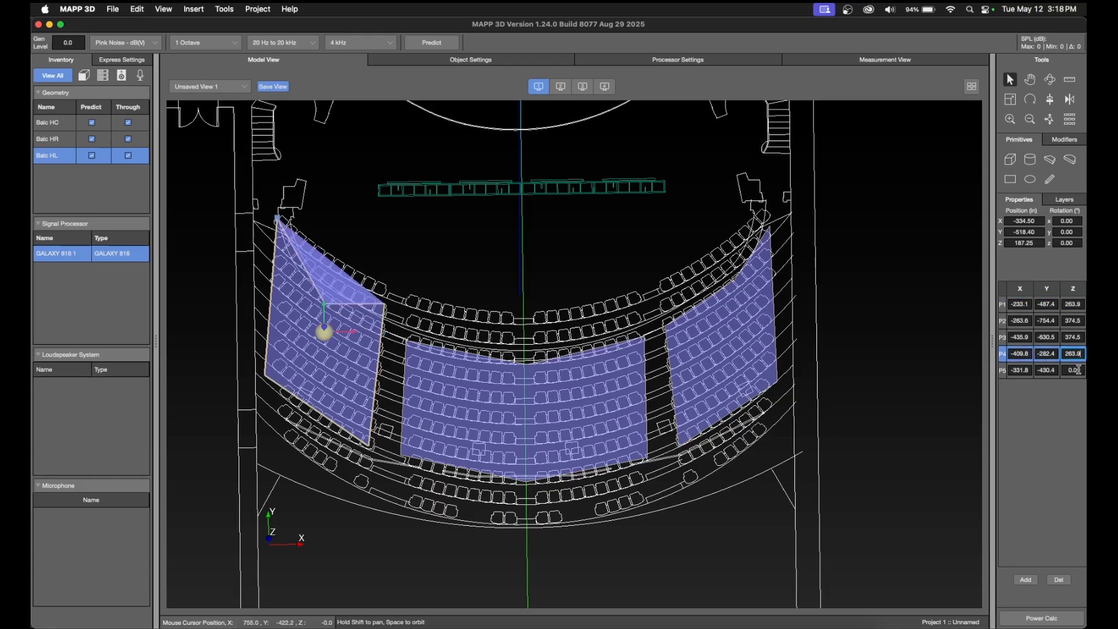
left_click(1078, 370)
Set the Z height of the Balc HC plane's front points P1, P2 and P3 to 263.9.
left_click(631, 386)
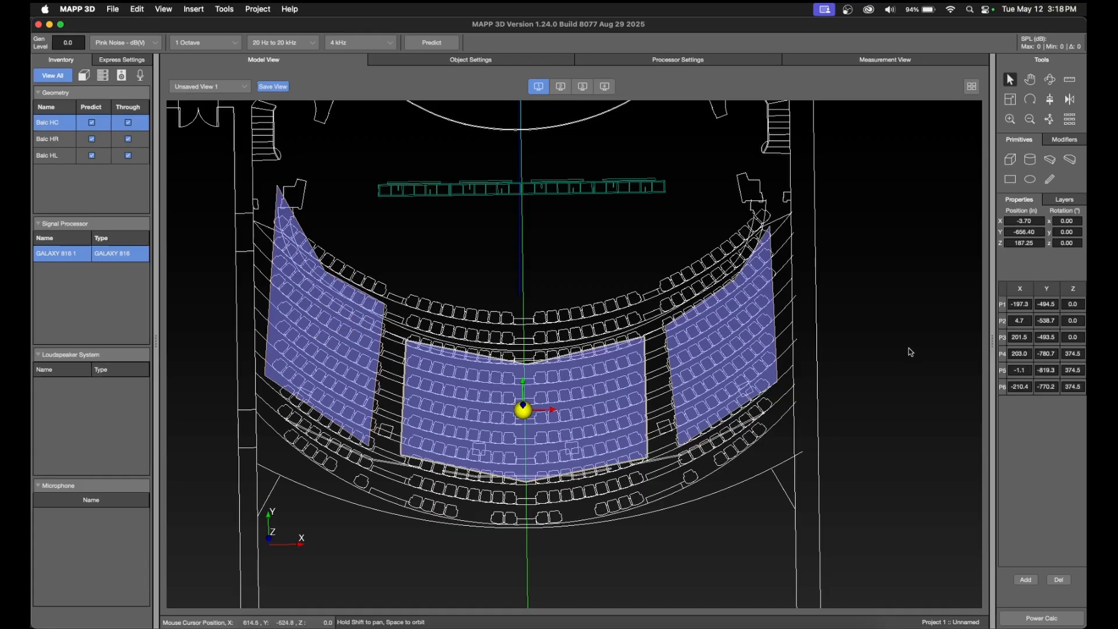
triple_click(1077, 306)
key("super+v")
triple_click(1081, 322)
key("super+v")
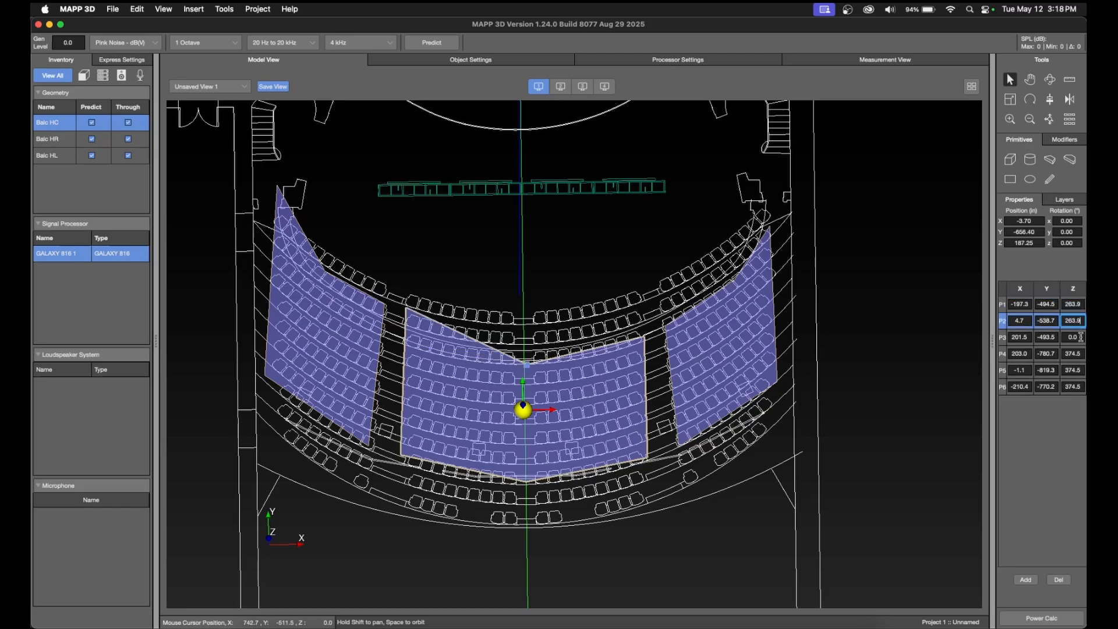
double_click(1081, 337)
key("super+v")
key("Return")
Set the Z height of the Balc HR plane's front points P1, P2 and P3 to 263.9.
left_click(775, 352)
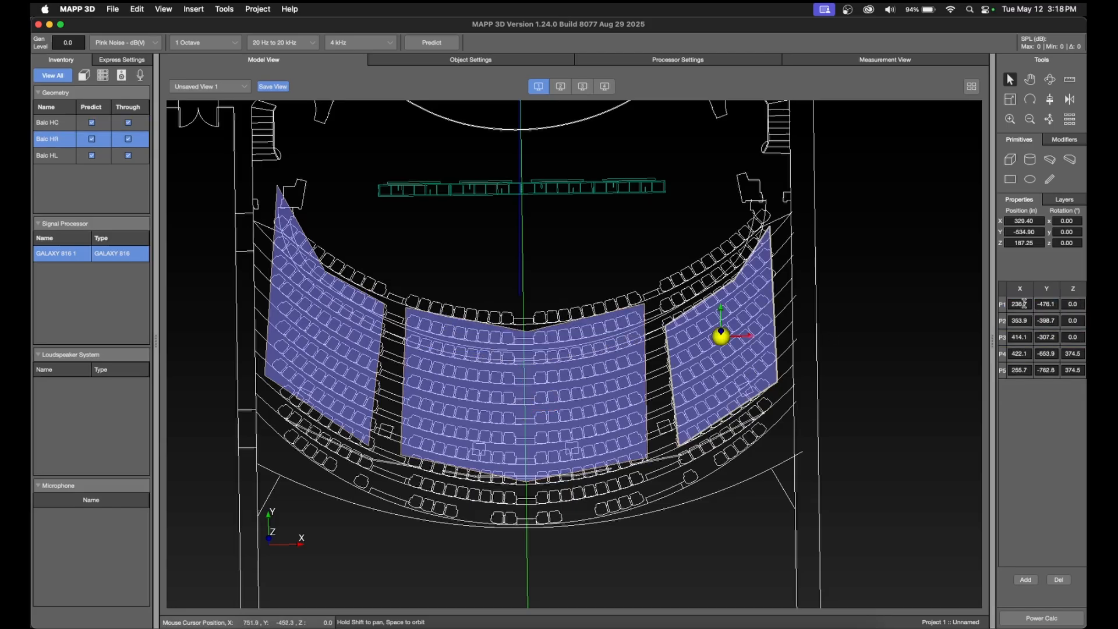
triple_click(1077, 305)
key("super+v")
triple_click(1079, 321)
key("super+v")
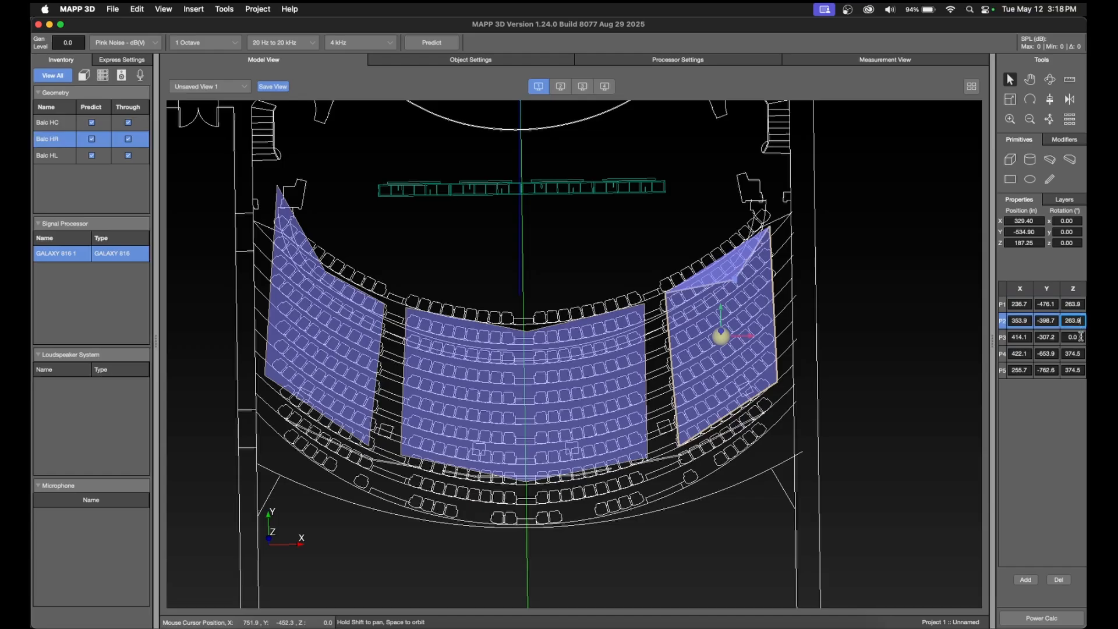
double_click(1080, 336)
key("super+v")
left_click(1081, 322)
left_click(914, 453)
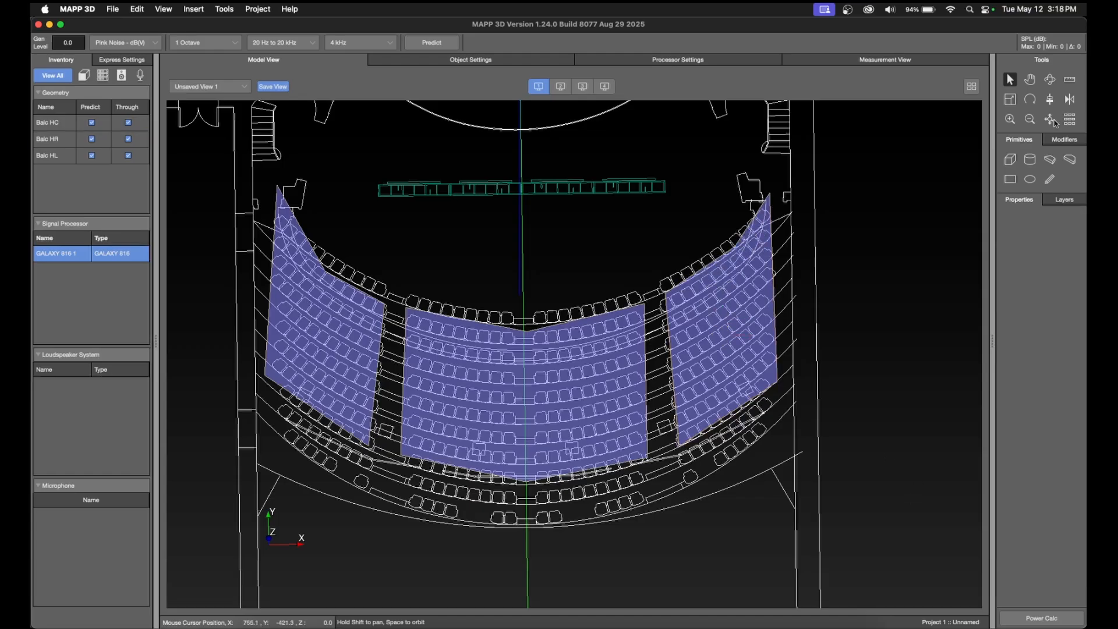
Add a new layer and name it Stage.
left_click(1050, 80)
left_click_drag(670, 262, 637, 312)
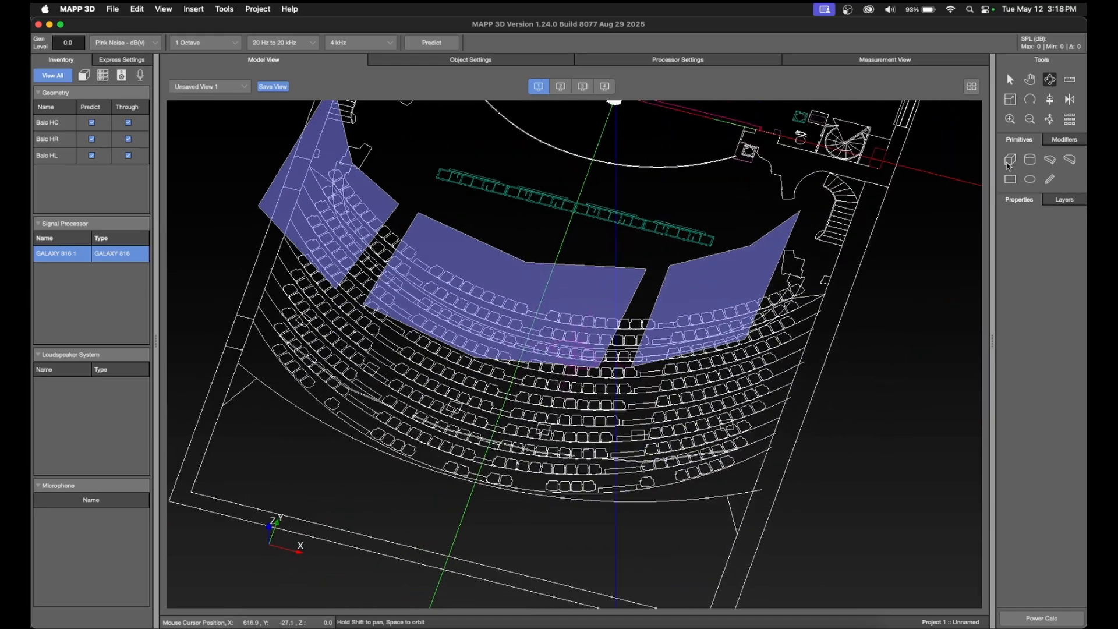
left_click(215, 88)
left_click(216, 120)
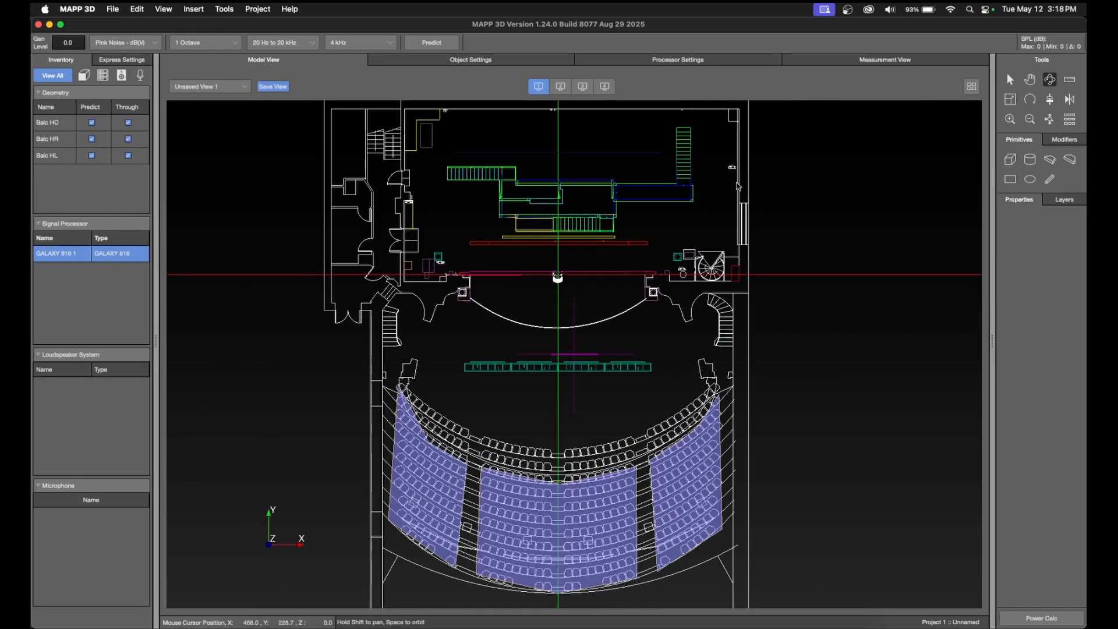
scroll(750, 195, "up", 4)
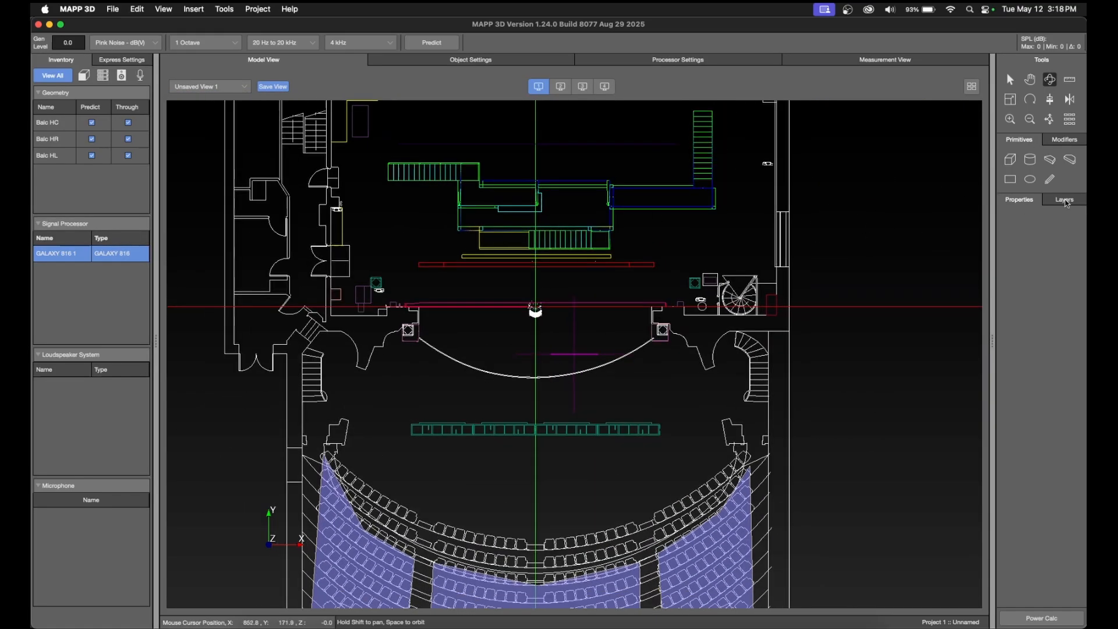
left_click(1065, 201)
left_click(1018, 599)
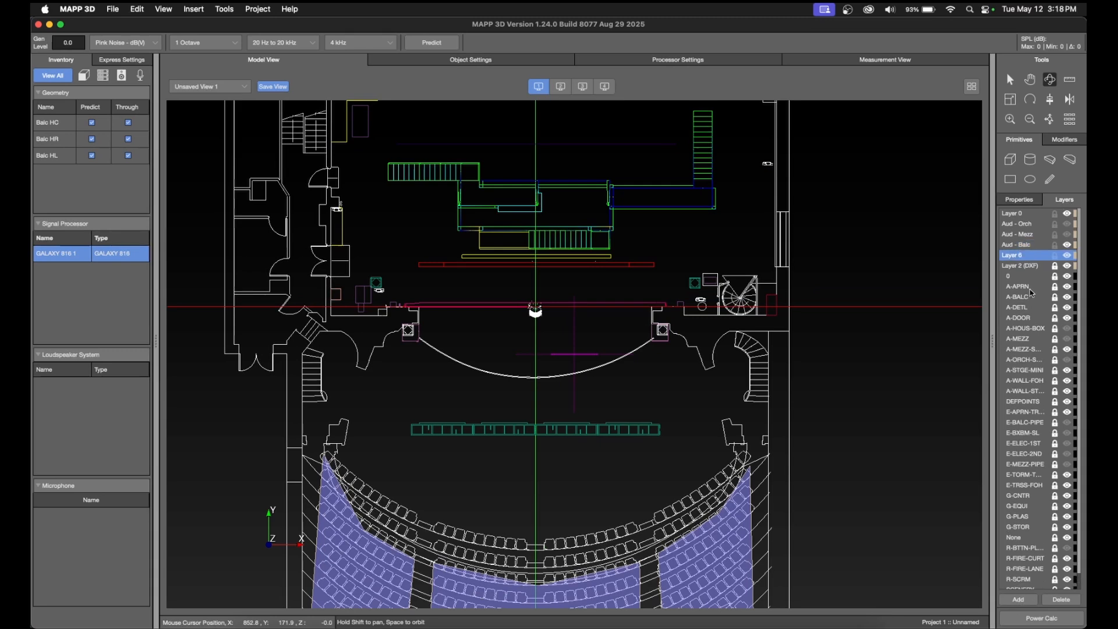
double_click(1016, 255)
key("Return")
Start a free-draw stage outline along the curved apron edge, placing five points from about X -223, Y -60 to X 229, Y -63.
left_click(1051, 180)
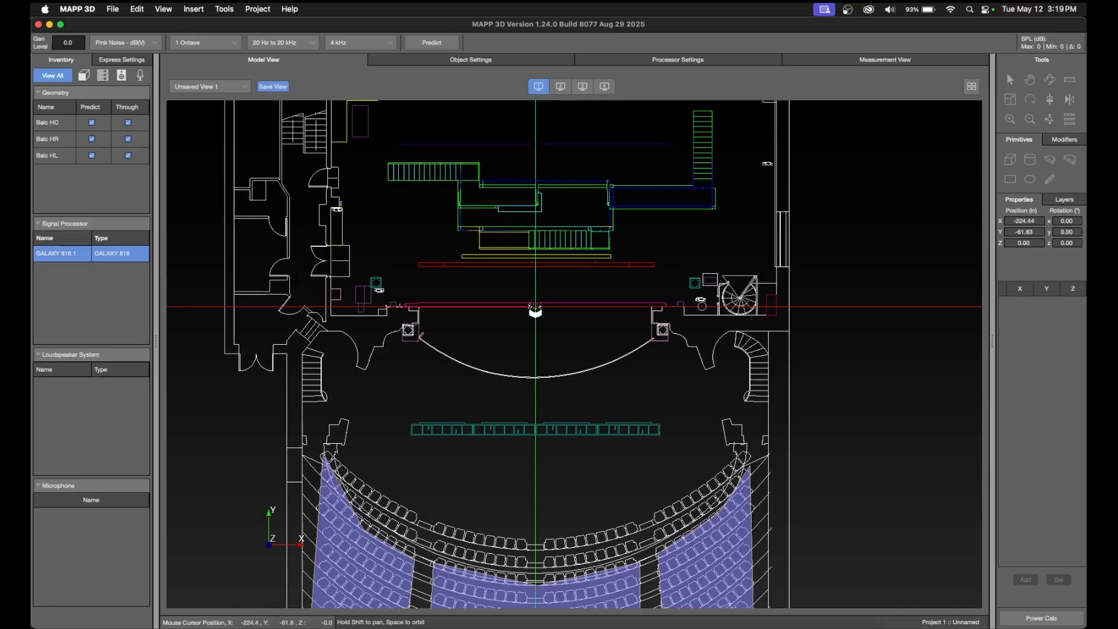
left_click(420, 336)
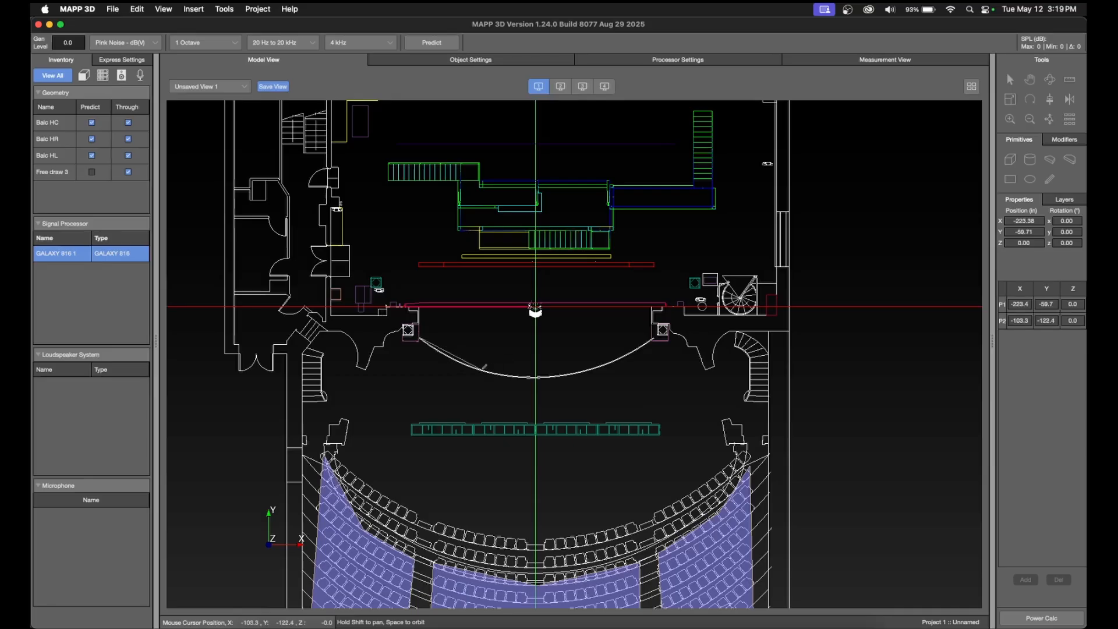
left_click(483, 367)
left_click(541, 376)
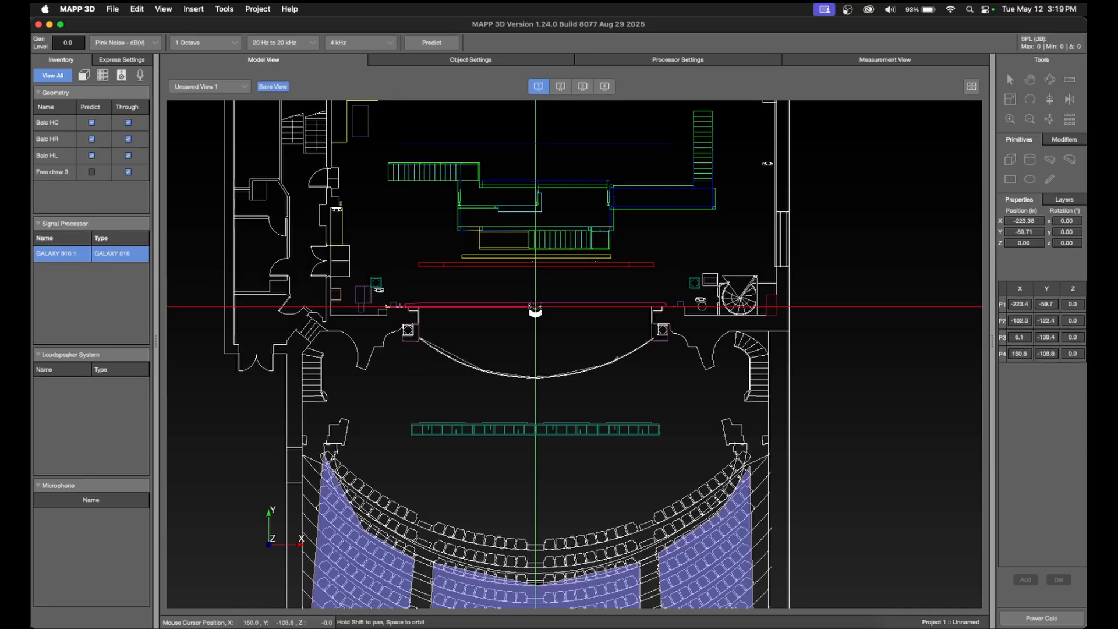
left_click(615, 358)
left_click(654, 338)
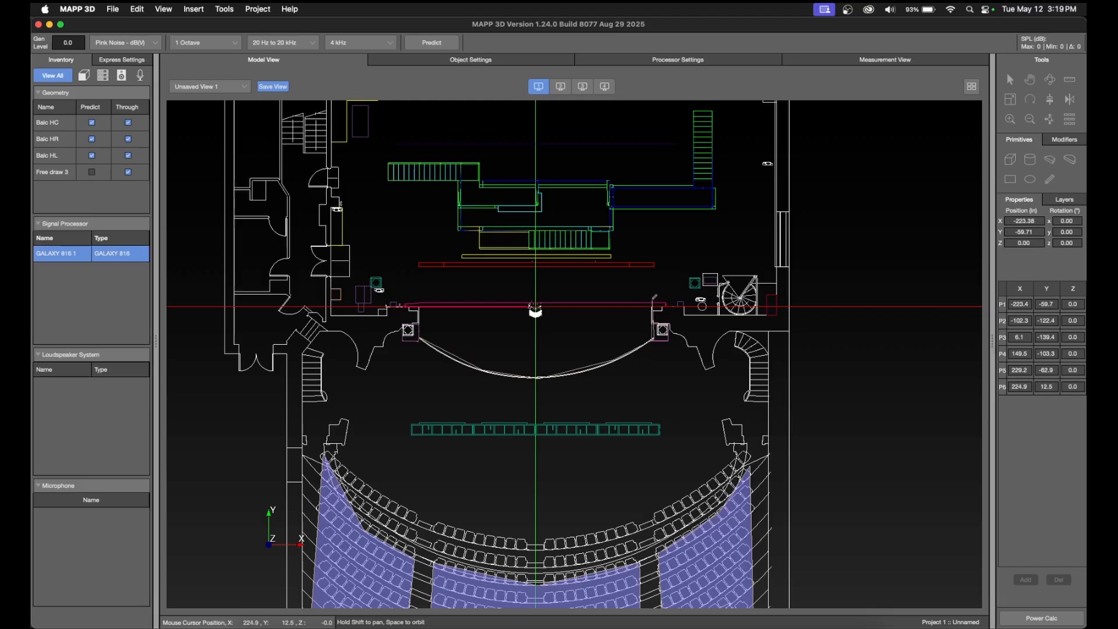
Continue the stage outline around the stepped corner on the positive X side, out to about X 431, Y 73.
left_click(651, 299)
left_click(689, 297)
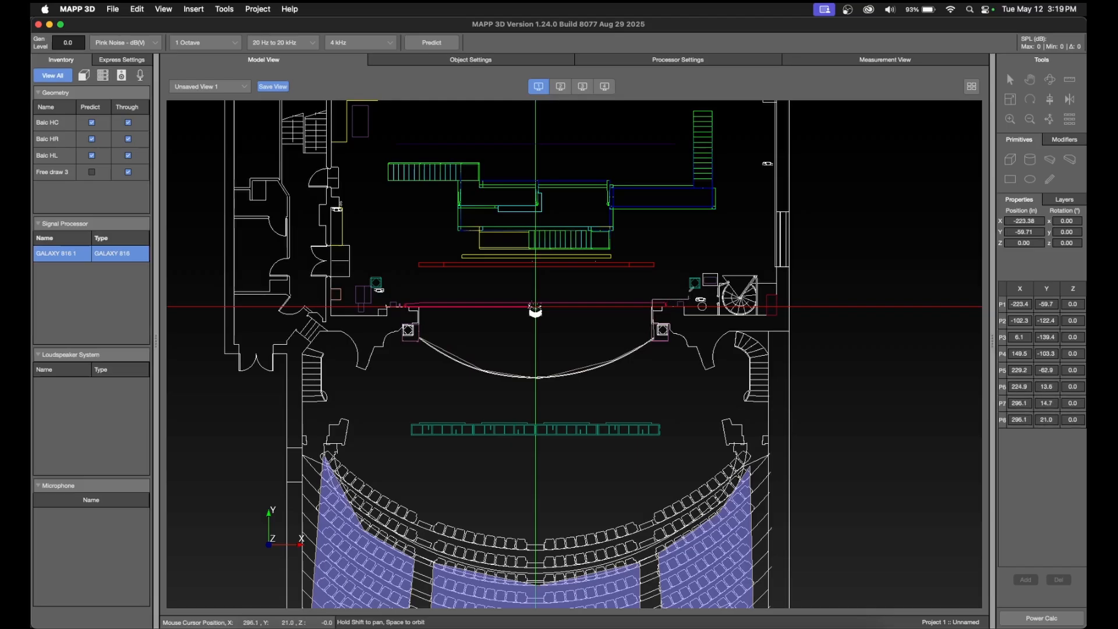
left_click(689, 267)
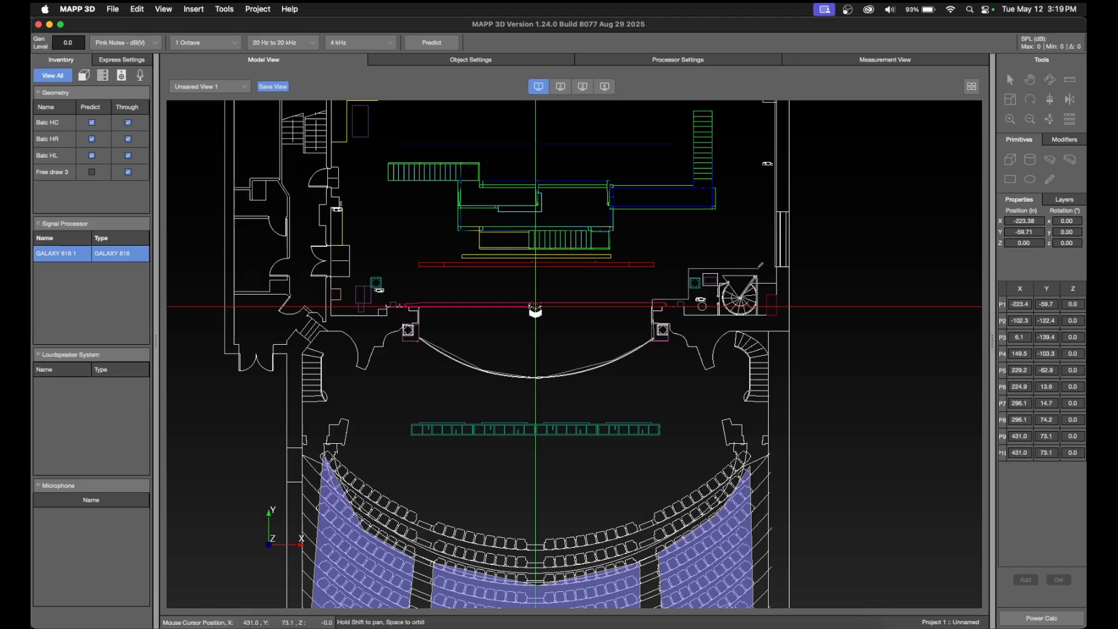
left_click(759, 267)
Trace the stage's side walls, rear wall at about Y 398 and stepped corner on the negative X side, and close the geometry.
scroll(759, 267, "down", 5)
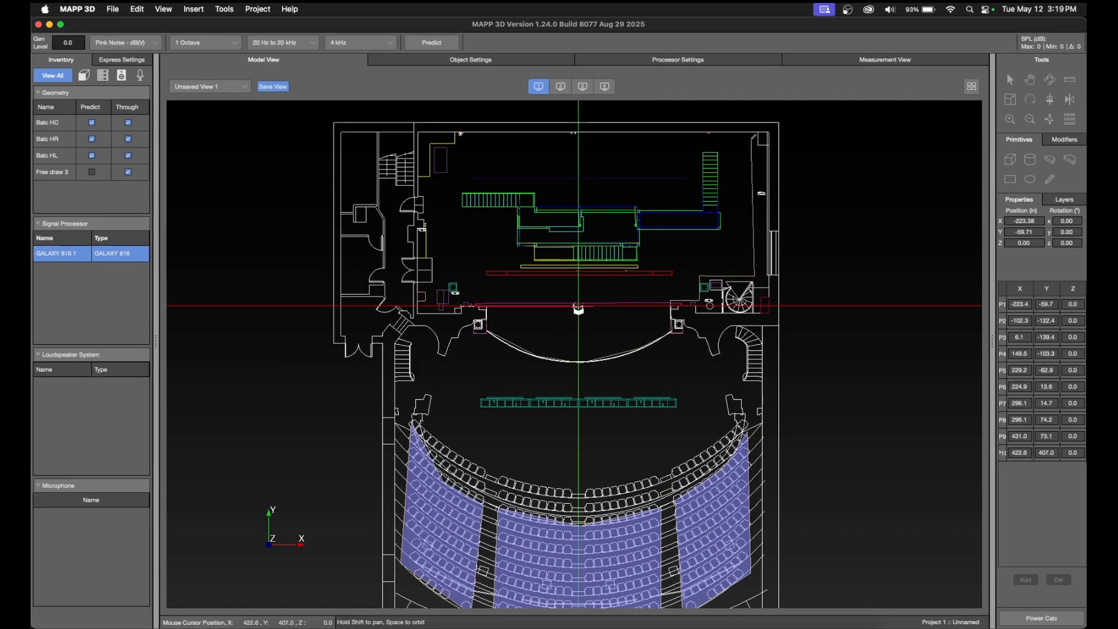
scroll(751, 141, "up", 2)
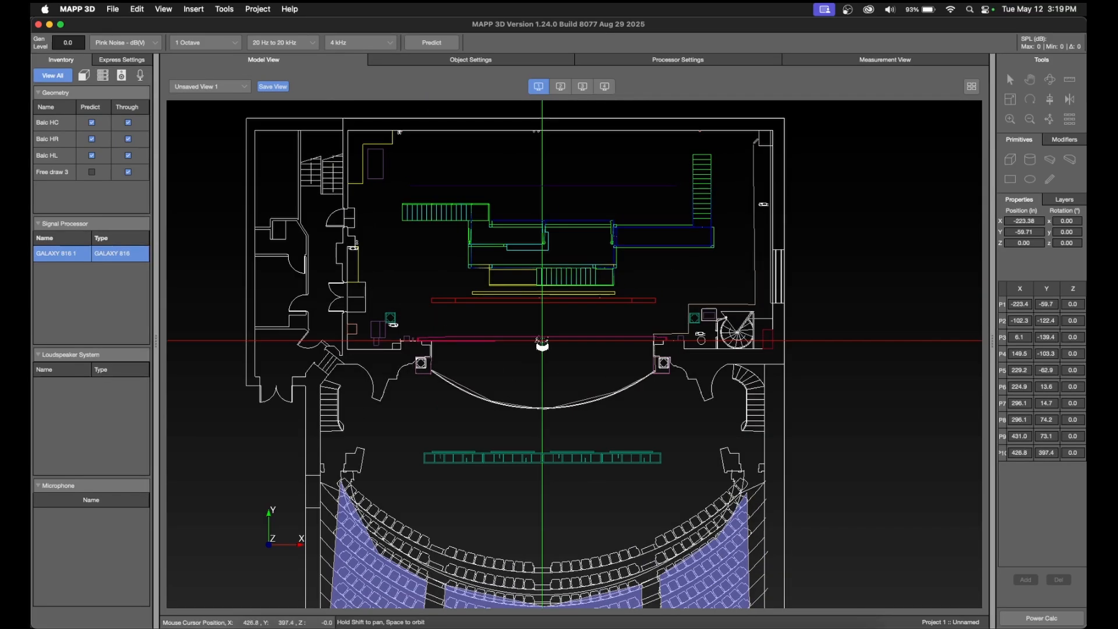
left_click(754, 144)
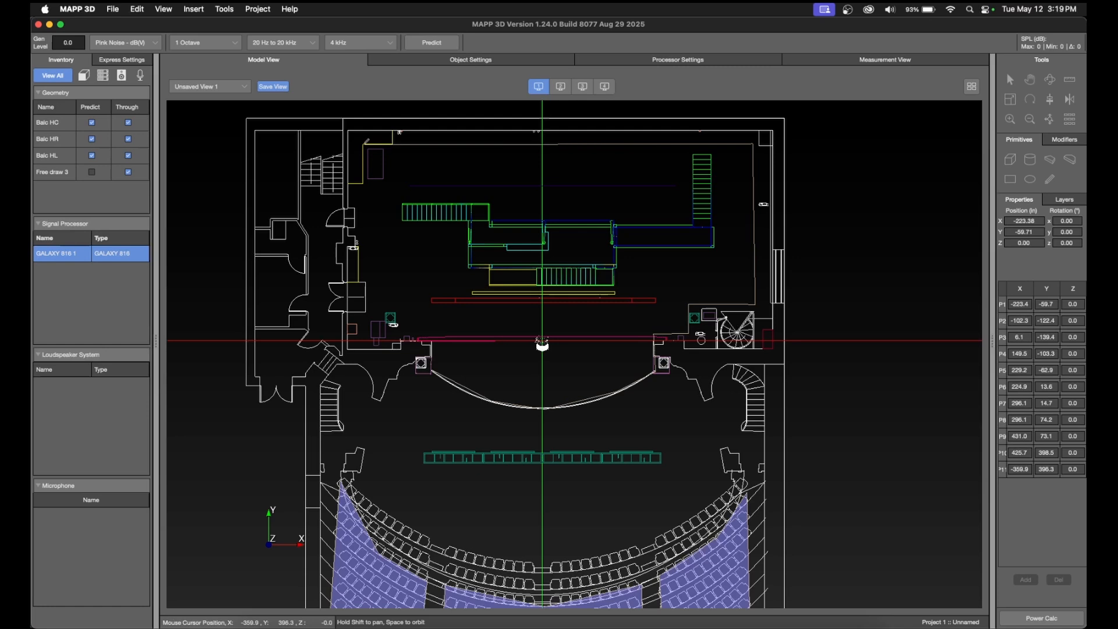
left_click(365, 145)
left_click(366, 312)
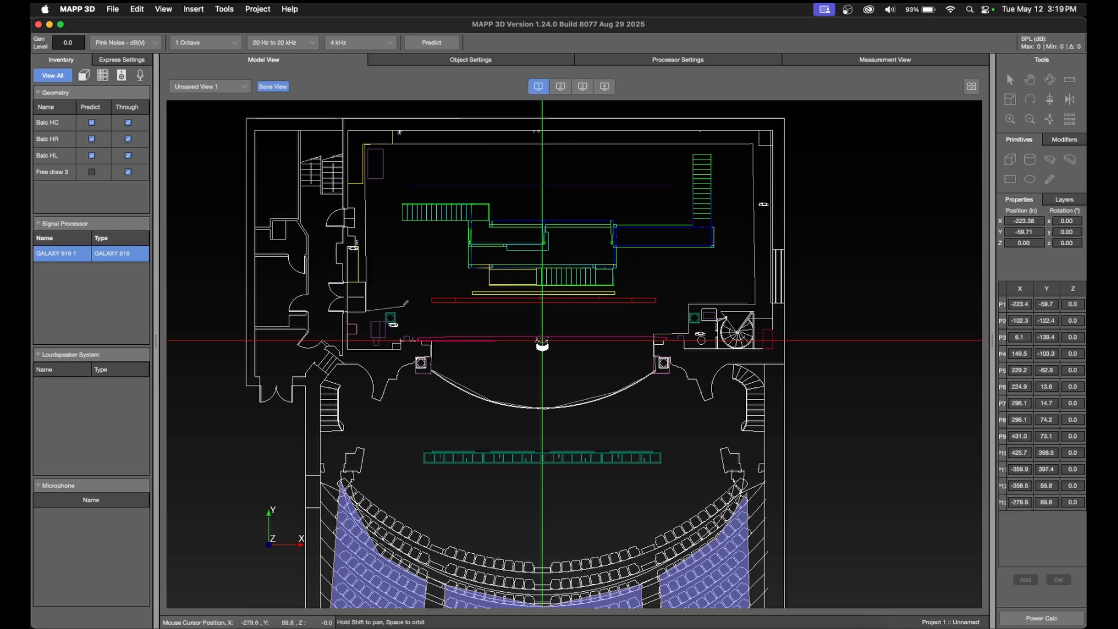
left_click(400, 308)
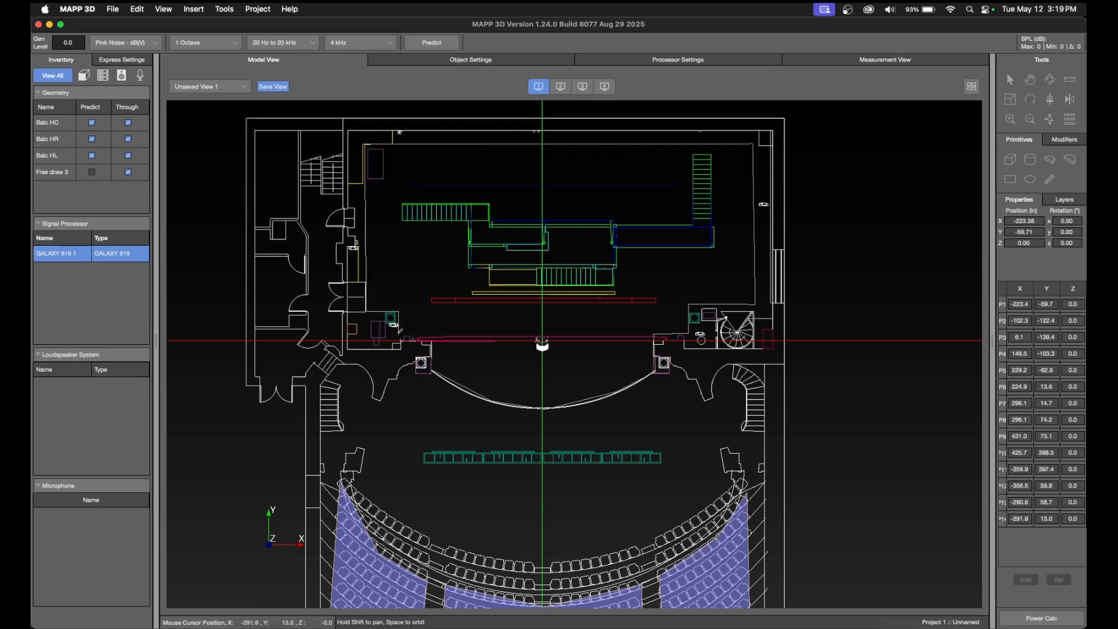
left_click(399, 332)
right_click(436, 334)
left_click(458, 342)
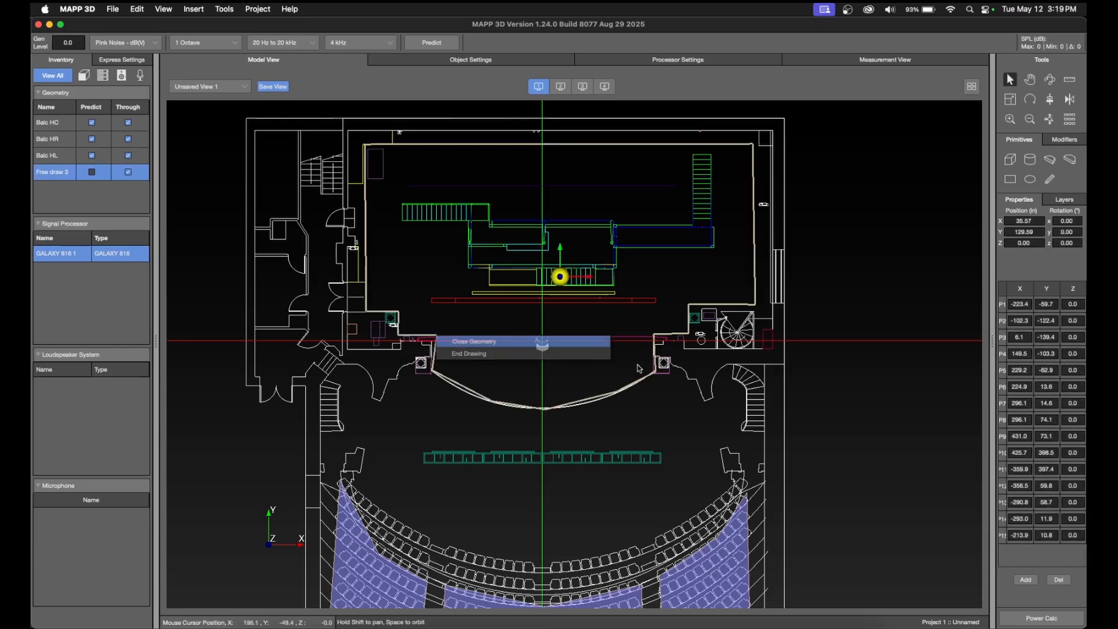
Enable prediction for the stage outline and rename it Stage.
left_click(92, 172)
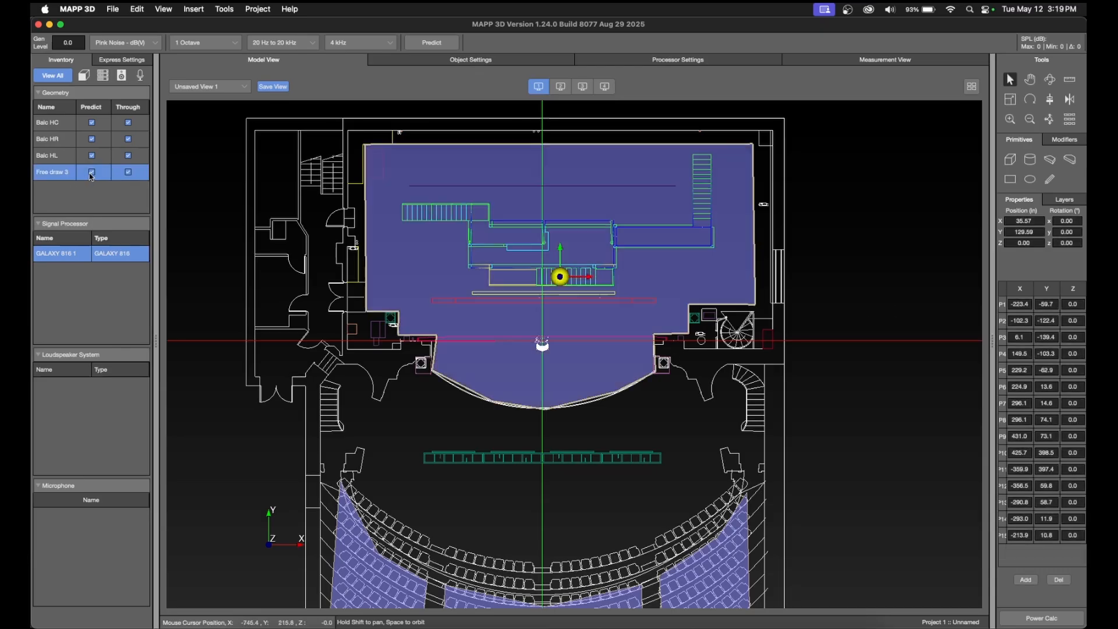
double_click(48, 172)
type("Stage")
key("Return")
left_click(820, 291)
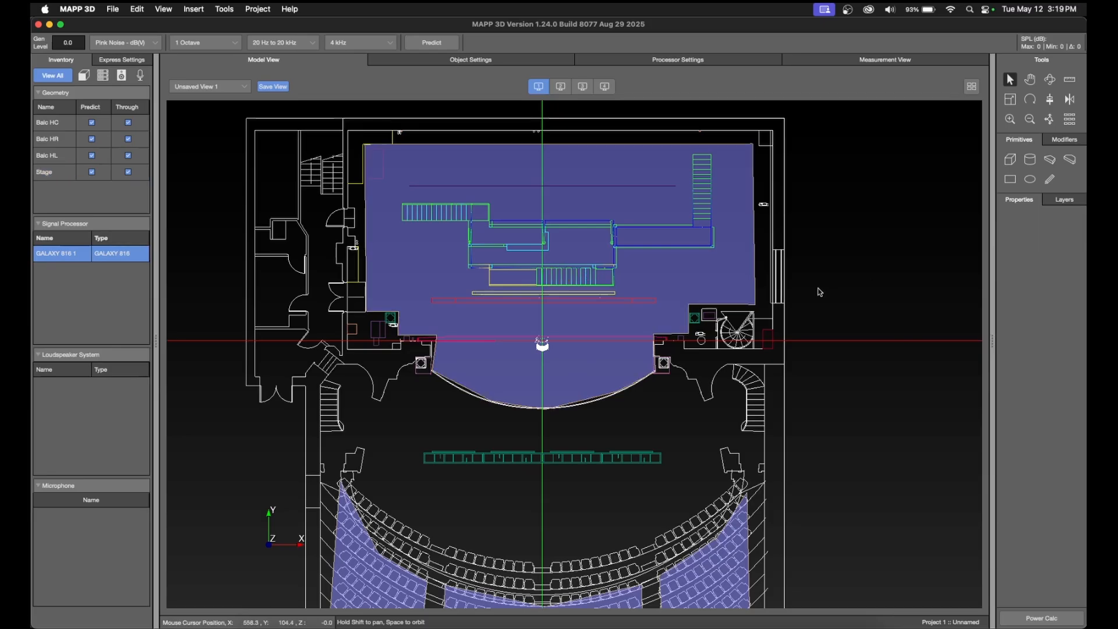
Leave the free-draw command, add a new layer above Stage and name it Scenic.
left_click(1051, 178)
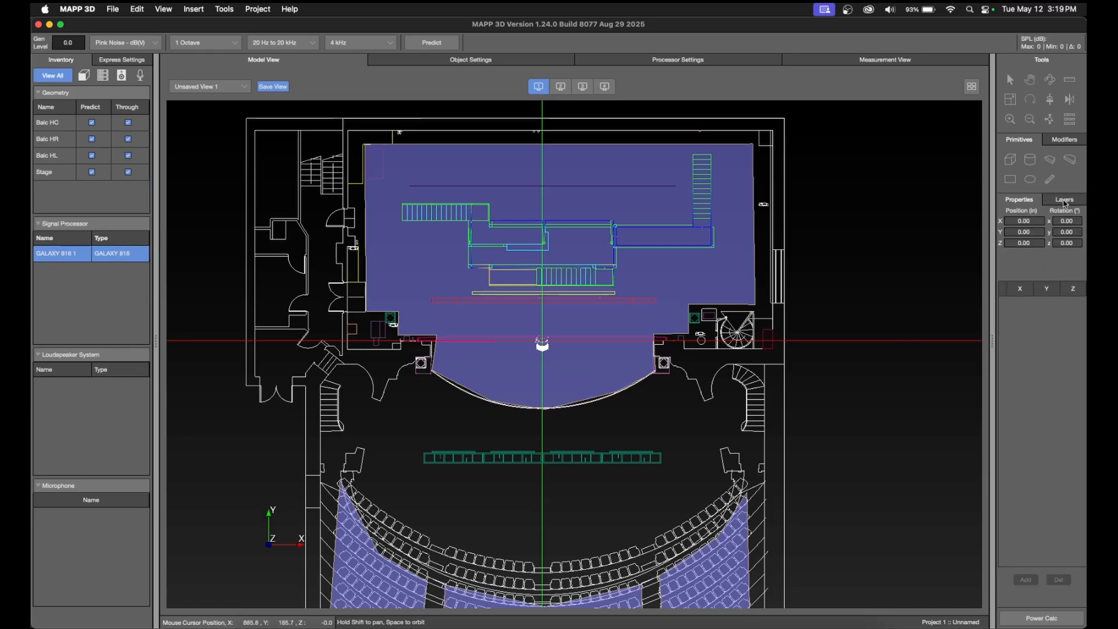
left_click(1064, 200)
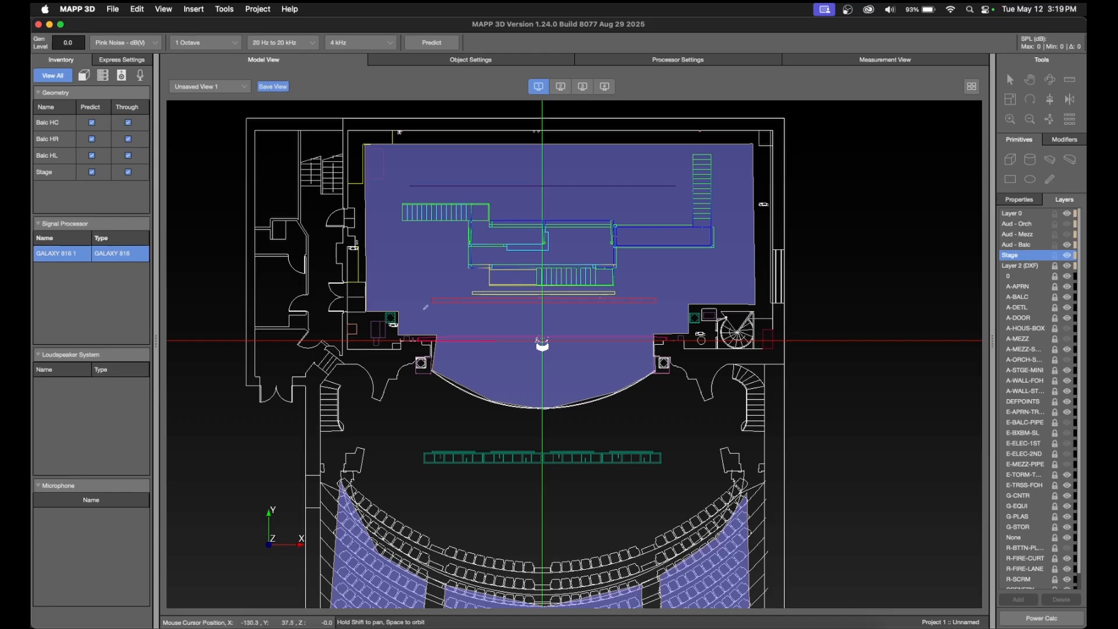
key("Escape")
left_click(1026, 247)
left_click(1029, 597)
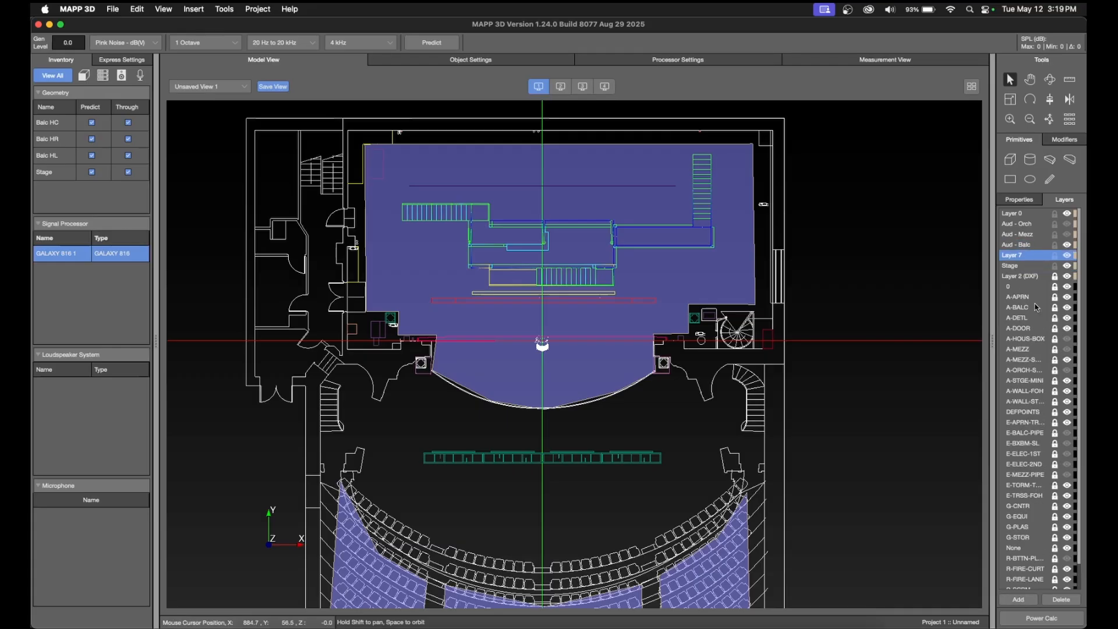
double_click(1016, 255)
key("BackSpace")
type("Scenic")
key("Return")
Switch to Firefox, examine the set model photo in the Ms. Marvel scenic packet, and return to MAPP 3D.
scroll(492, 233, "up", 1)
scroll(573, 227, "up", 5)
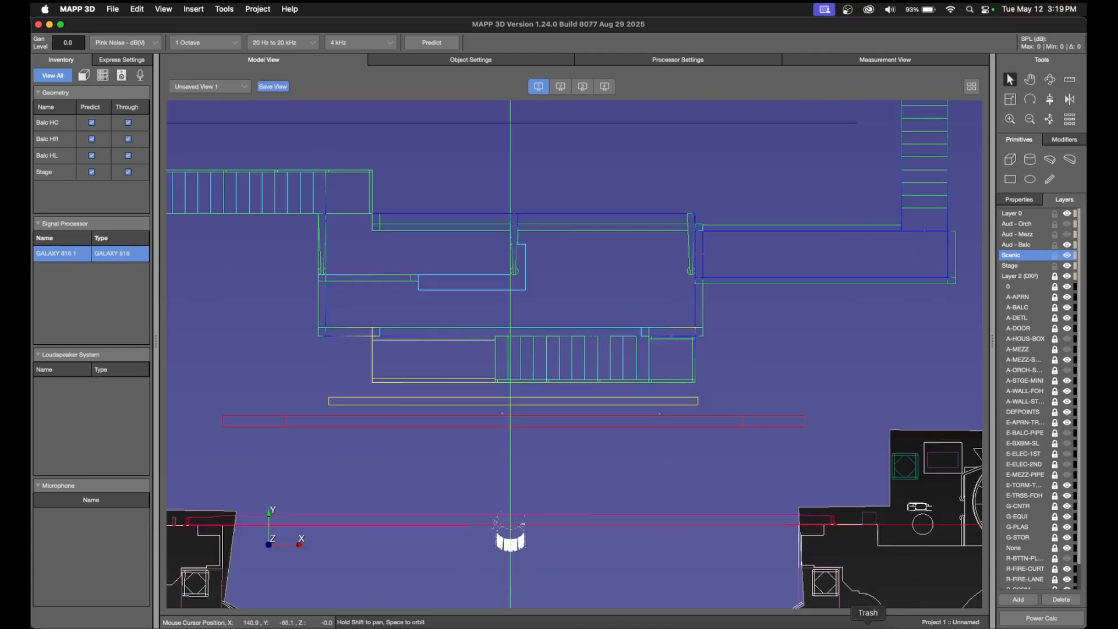
left_click(327, 624)
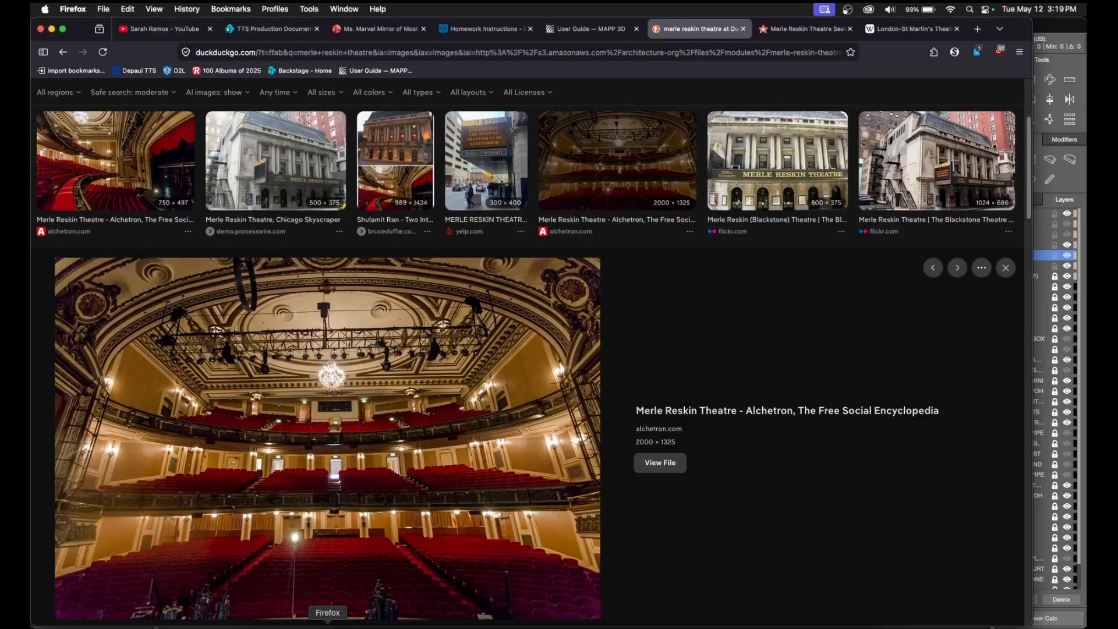
left_click(263, 32)
left_click(501, 29)
left_click(388, 30)
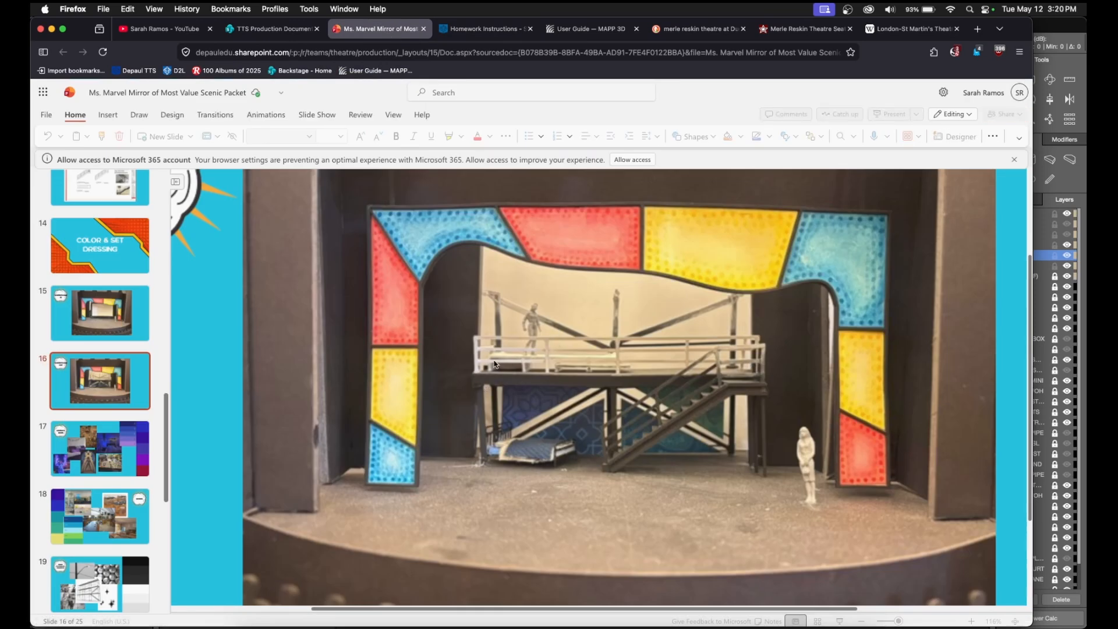
left_click(1048, 34)
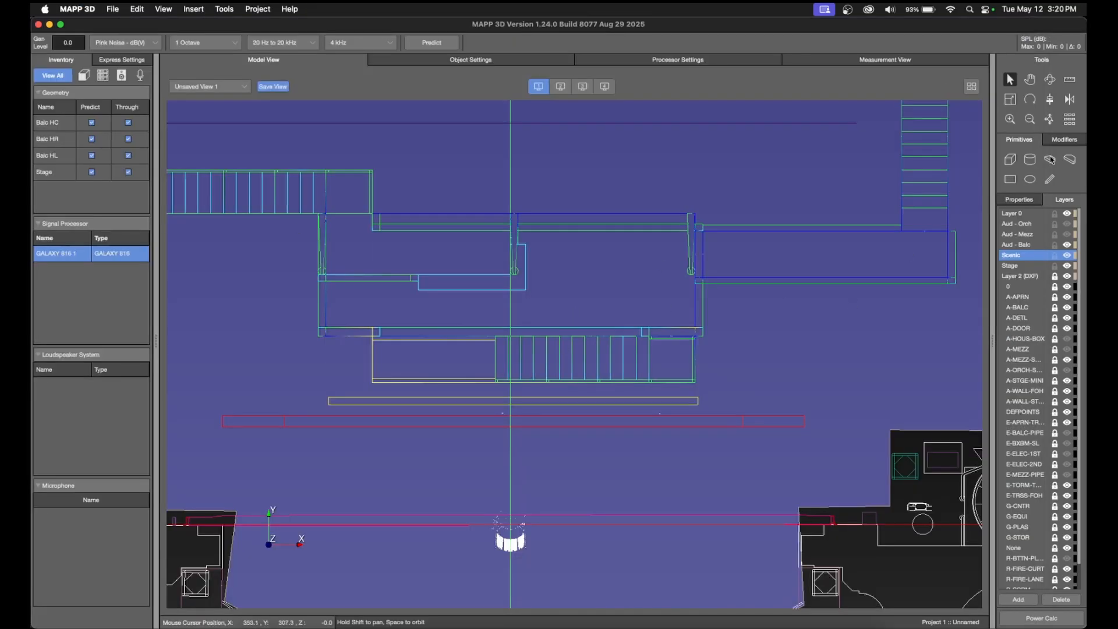
Free-draw the four-corner outline of the central platform, about X -149 to 144 and Y 147 to 236, and close the geometry.
left_click(1051, 180)
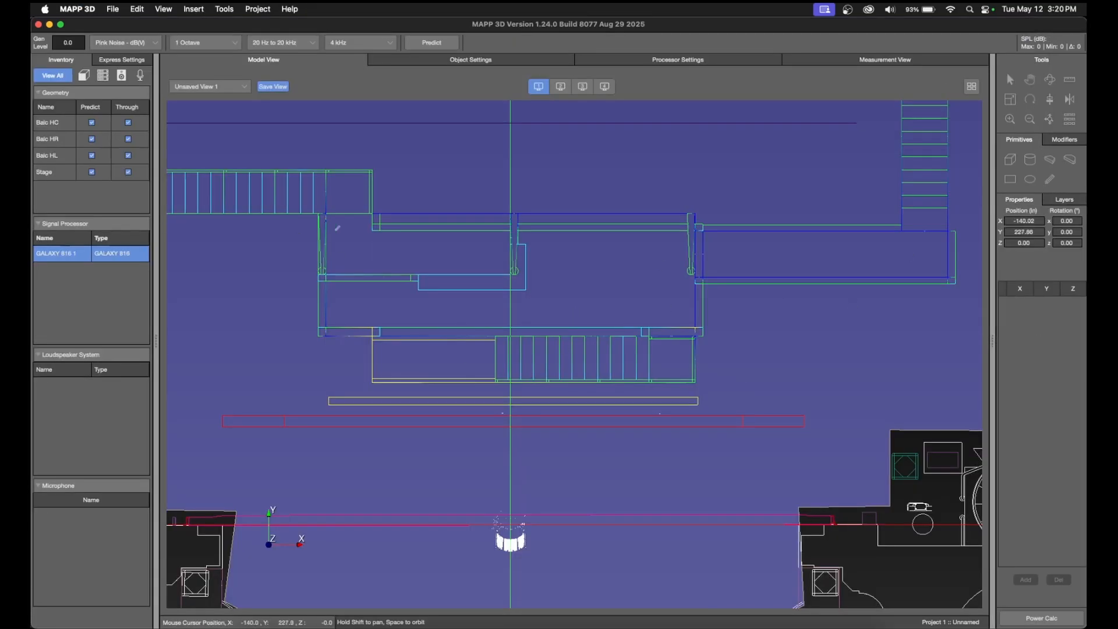
left_click(697, 224)
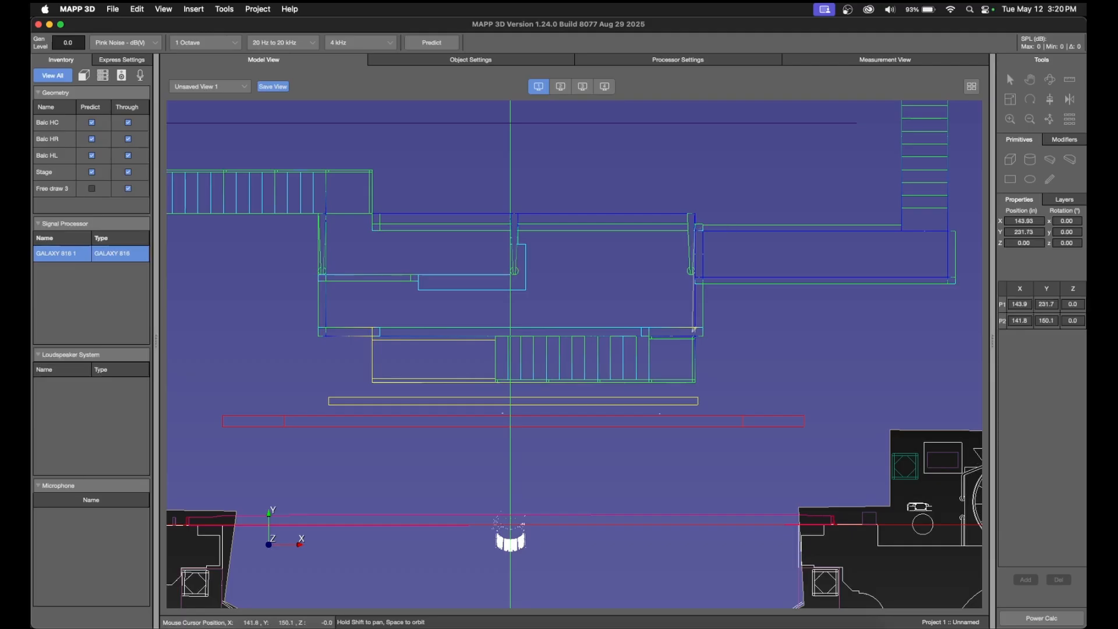
left_click(697, 334)
left_click(320, 331)
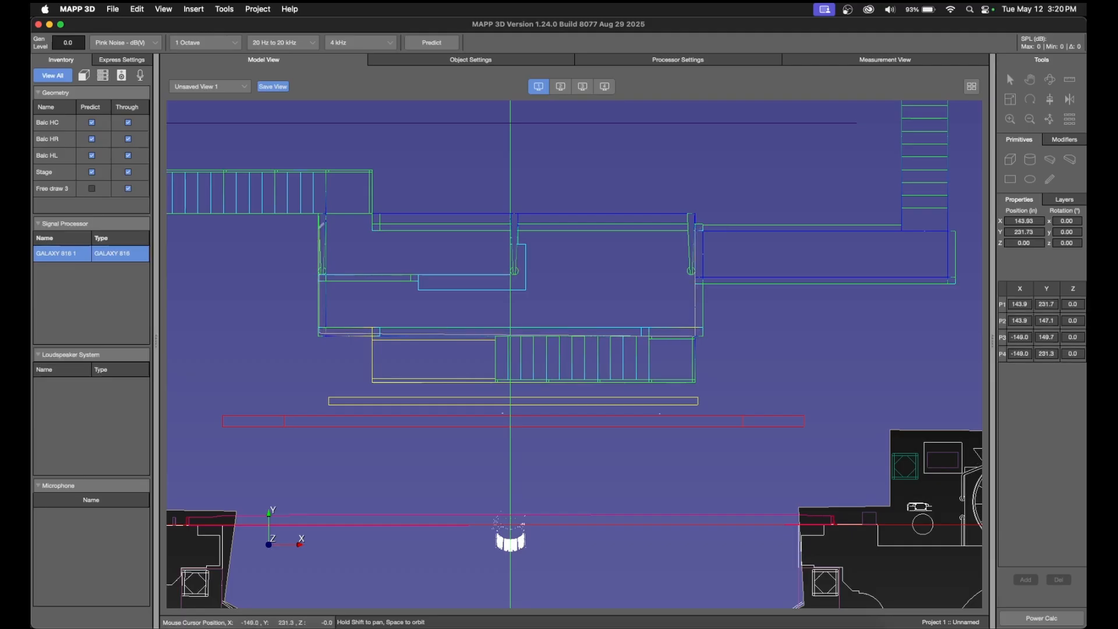
left_click(321, 220)
right_click(518, 263)
left_click(519, 266)
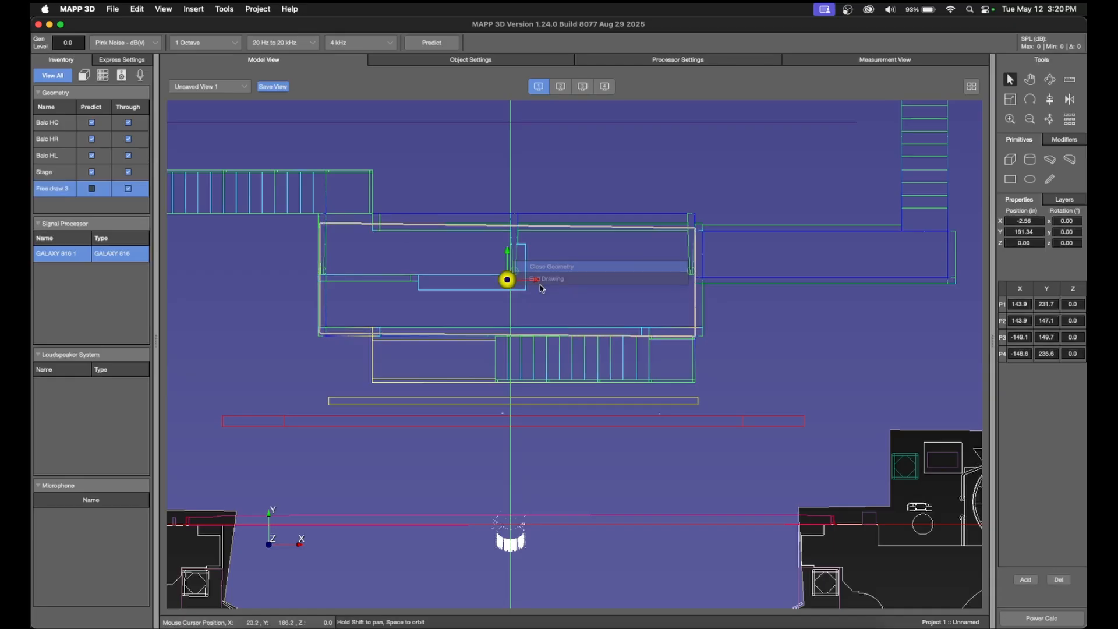
Switch to AutoCAD, add a linear dimension from the stage floor to the top of the platform deck in the section, and return to MAPP 3D.
left_click(750, 627)
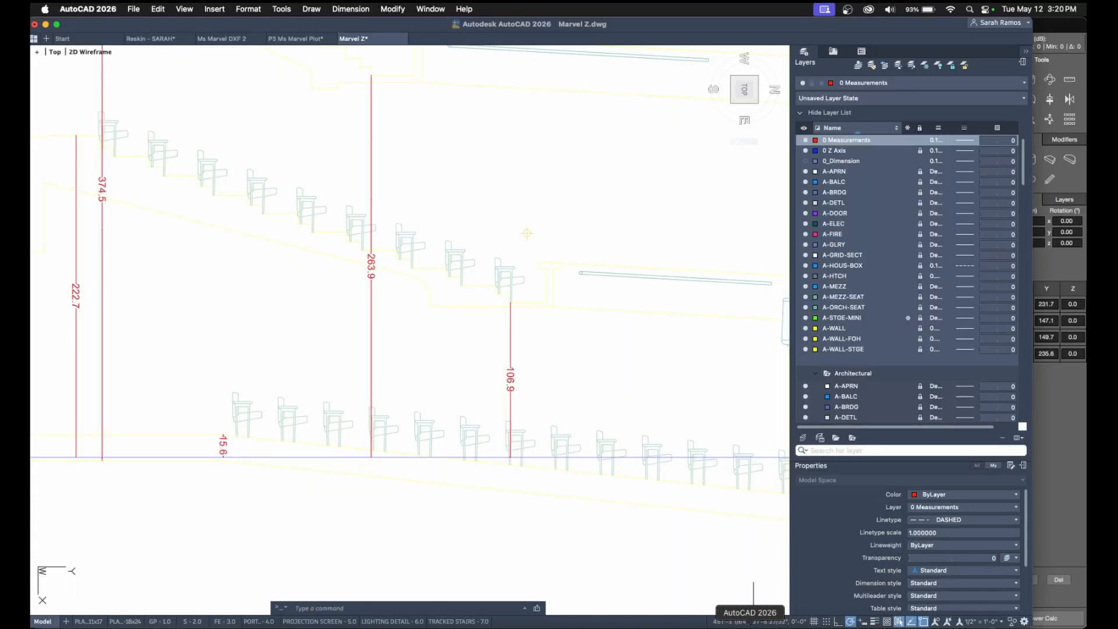
scroll(568, 399, "down", 5)
middle_click_drag(597, 436, 322, 422)
scroll(639, 389, "up", 6)
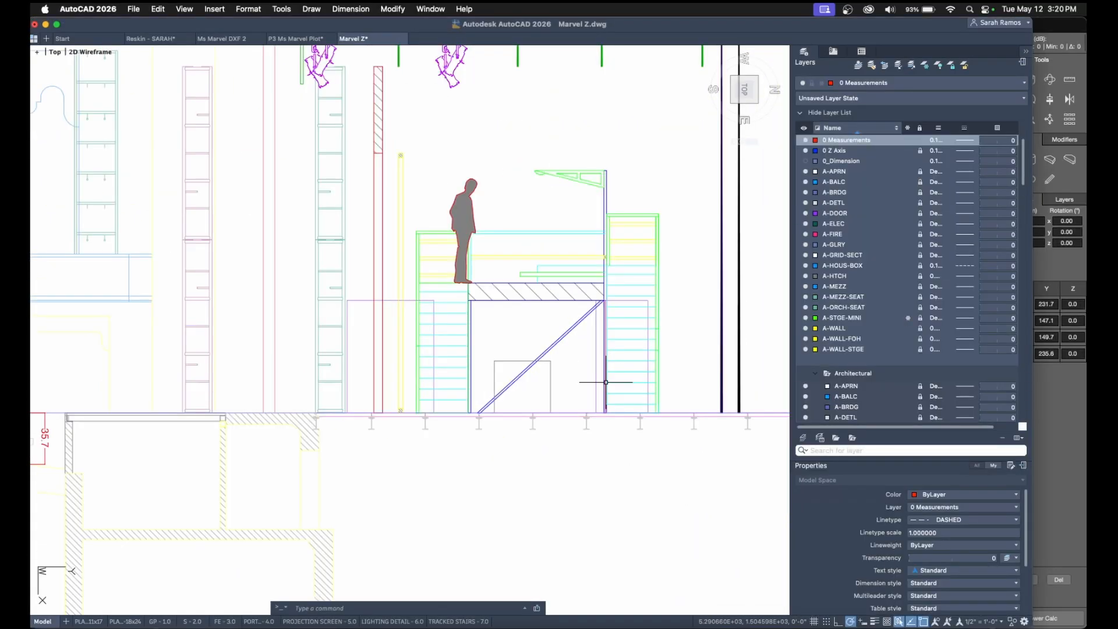
type("dli")
key("Return")
left_click(411, 217)
left_click(414, 424)
left_click(438, 396)
left_click(1080, 411)
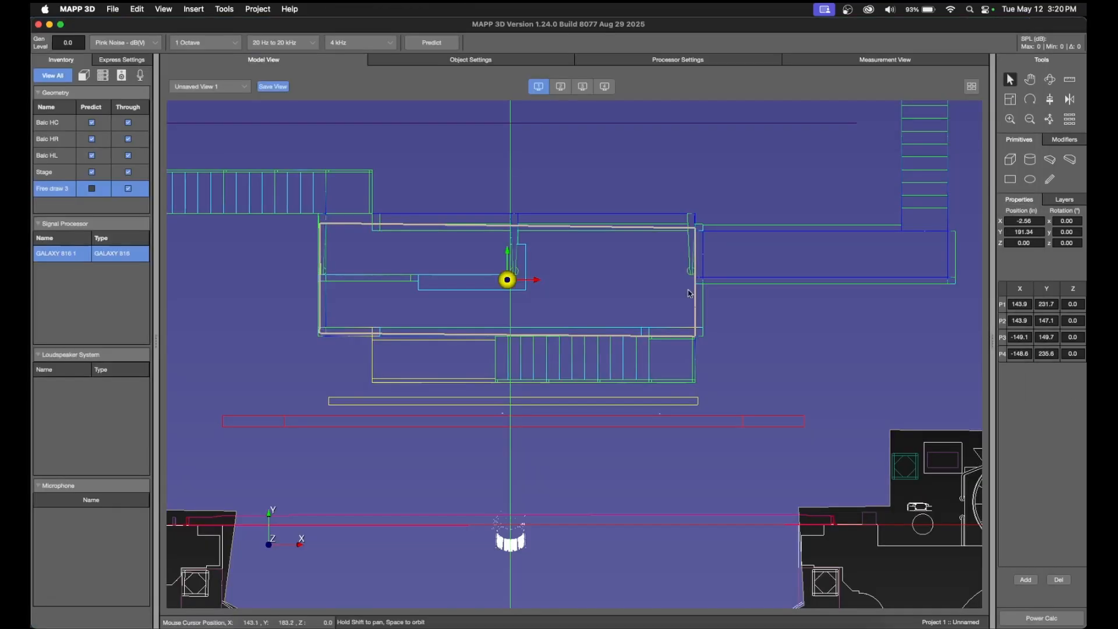
Set the Z value of all four platform outline points to 90.
left_click(1081, 305)
type("90")
left_click(1081, 321)
type("90")
left_click(1080, 337)
type("90")
left_click(1079, 353)
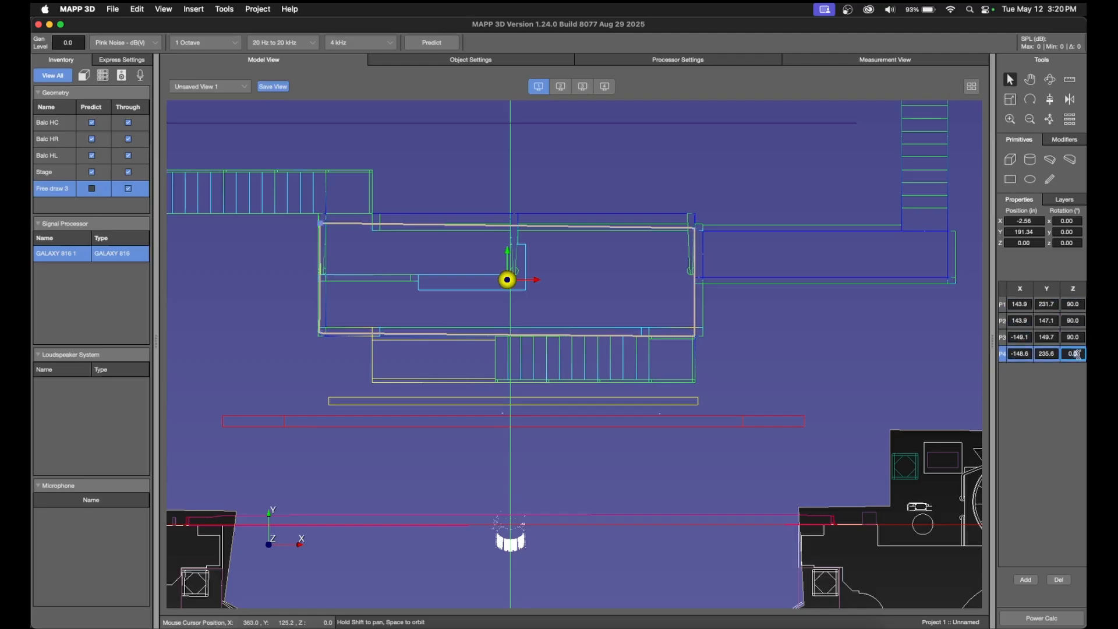
type("90")
left_click(1081, 341)
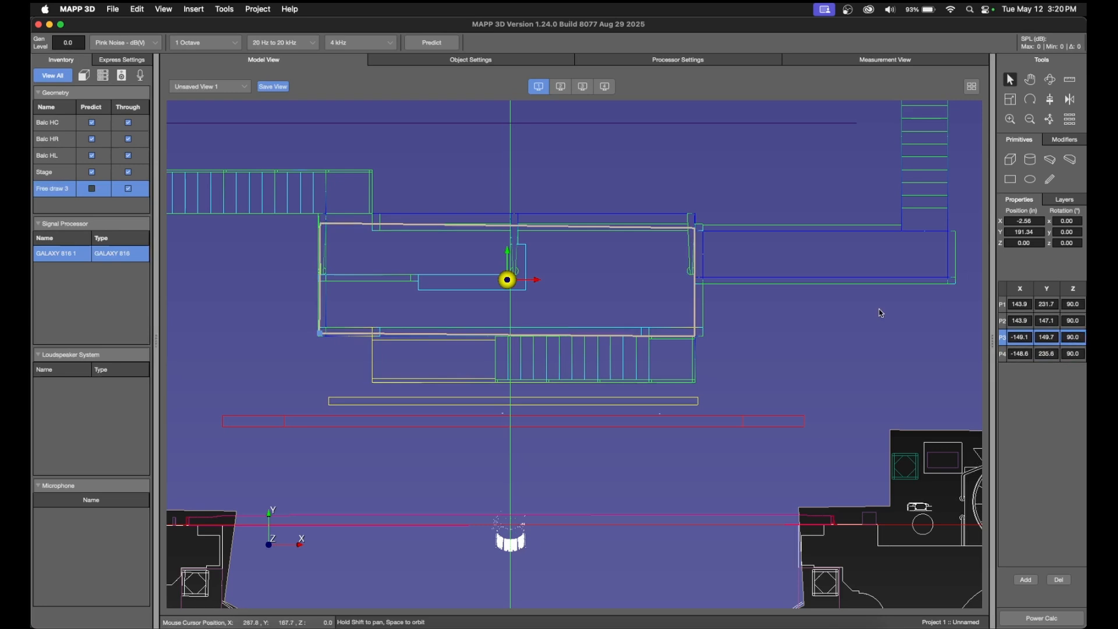
left_click(881, 312)
left_click(1050, 80)
left_click_drag(757, 274, 598, 176)
left_click(1011, 80)
left_click(701, 274)
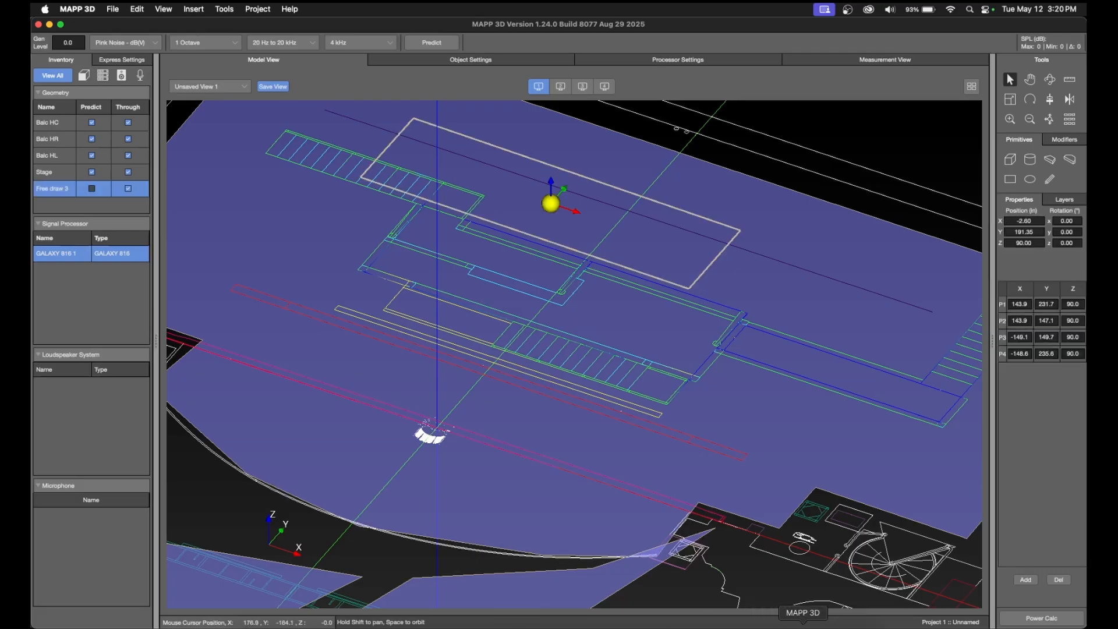
Switch to AutoCAD and add a linear dimension for the thickness of the hatched platform deck in the section.
left_click(750, 625)
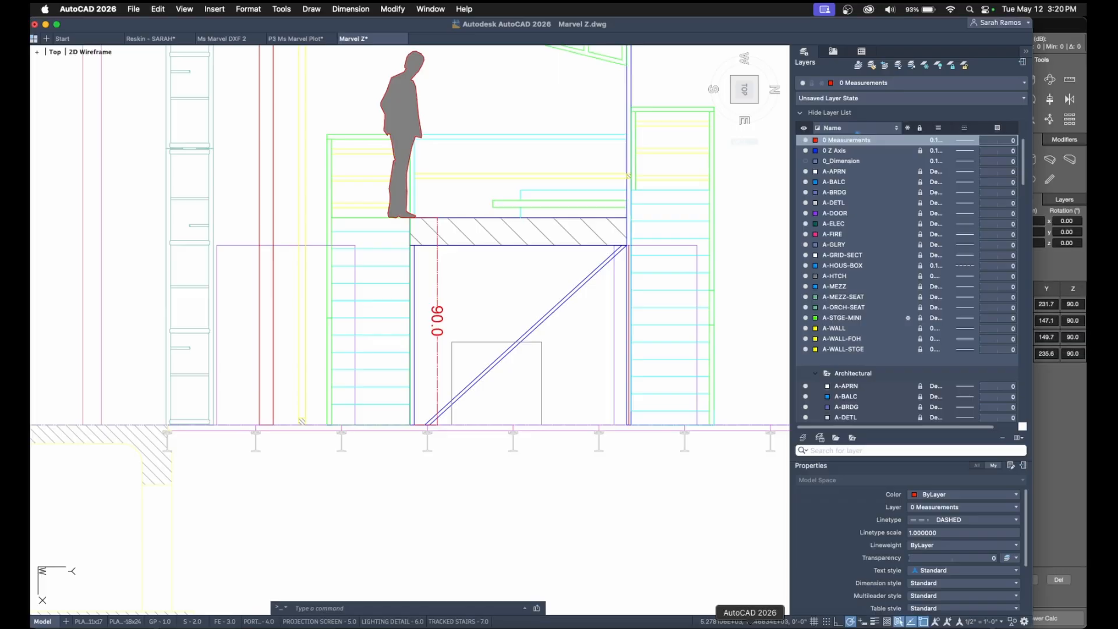
scroll(411, 267, "up", 5)
type("dli")
key("Return")
left_click(318, 236)
left_click(318, 307)
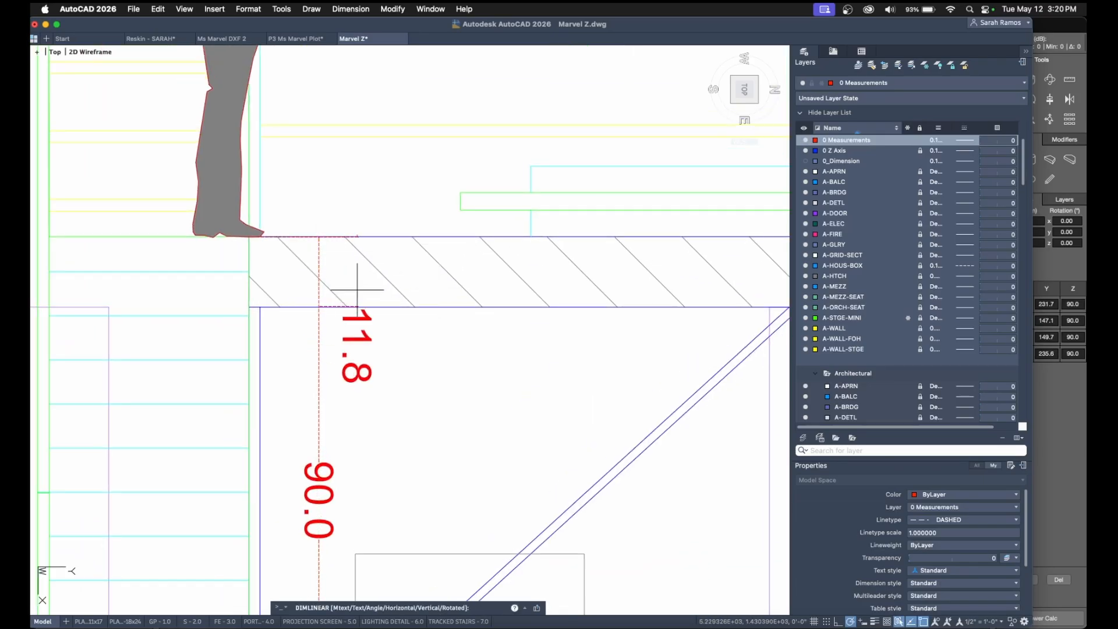
left_click(380, 347)
left_click(404, 395)
Stretch the thickness dimension's upper point onto the top line of the deck and return to MAPP 3D.
left_click(355, 349)
scroll(310, 296, "up", 5)
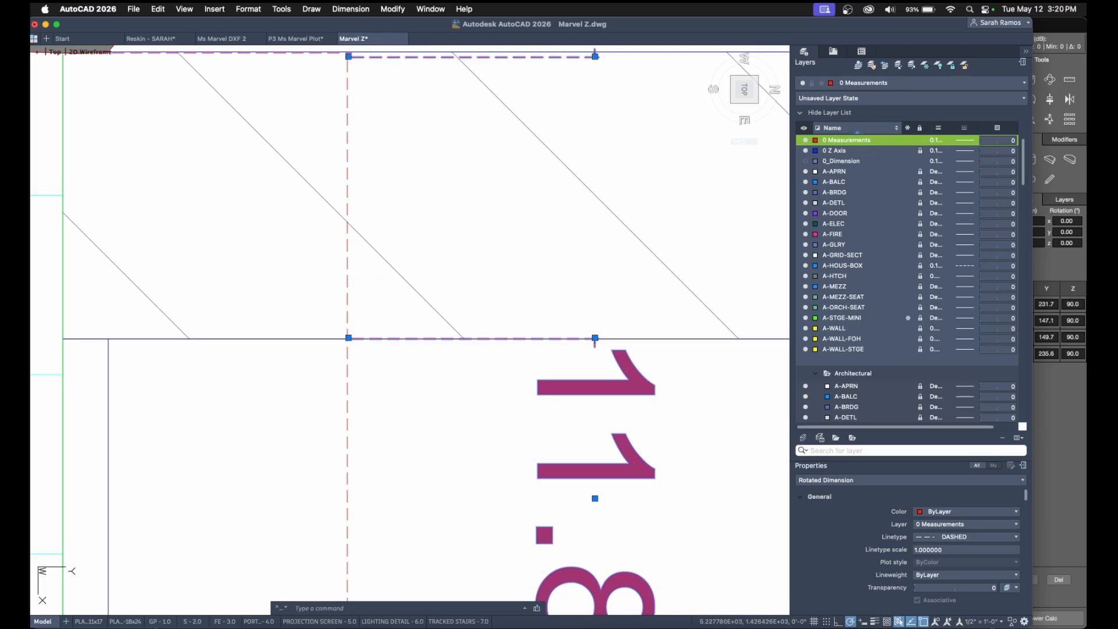
scroll(389, 207, "up", 3)
left_click(343, 128)
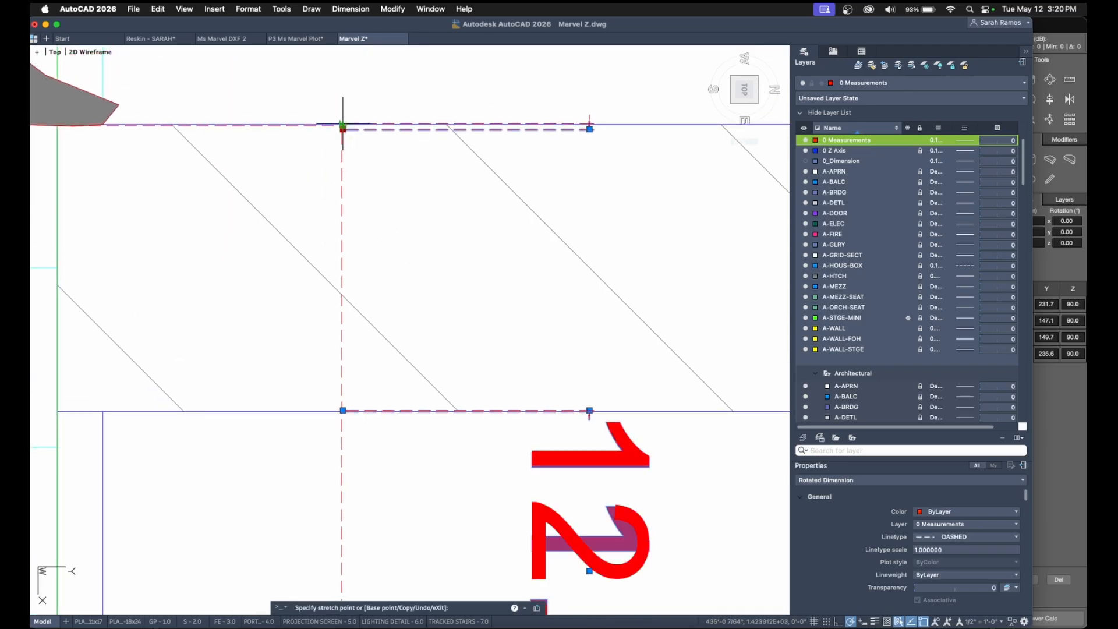
left_click(343, 124)
scroll(387, 275, "down", 5)
key("Escape")
left_click(1065, 473)
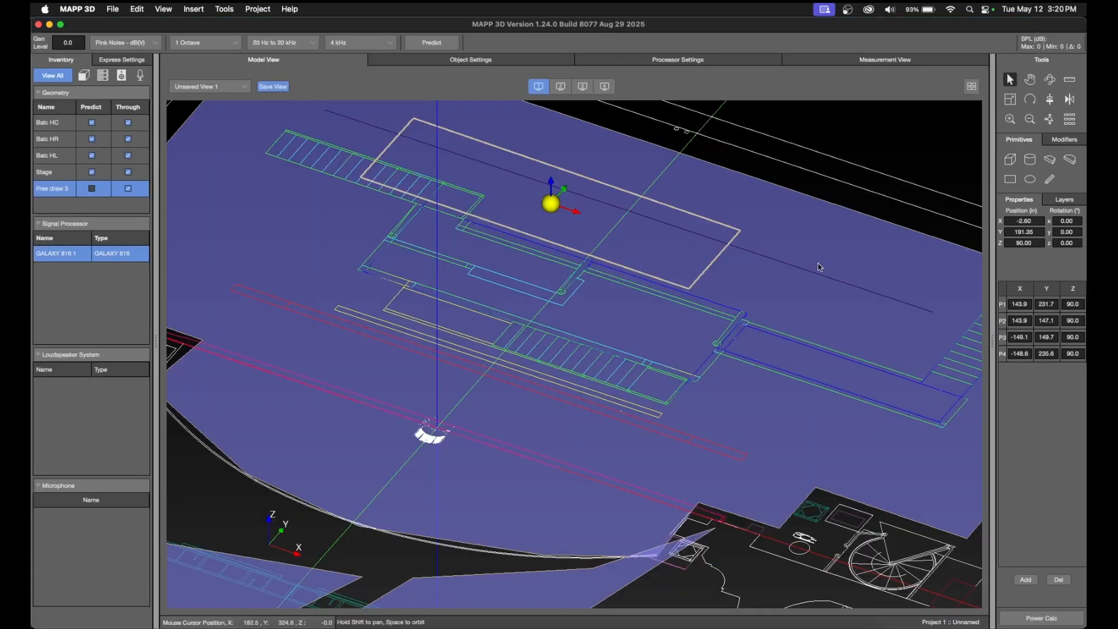
Extrude the platform outline linearly along the Z axis with a length of -12 in.
left_click(1068, 200)
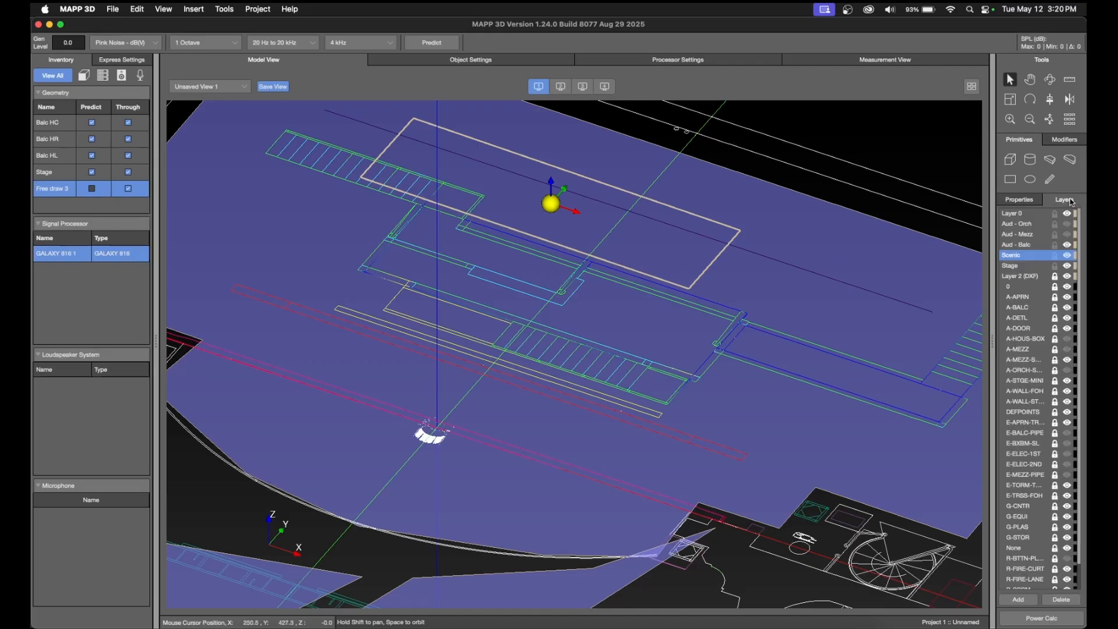
left_click(1063, 140)
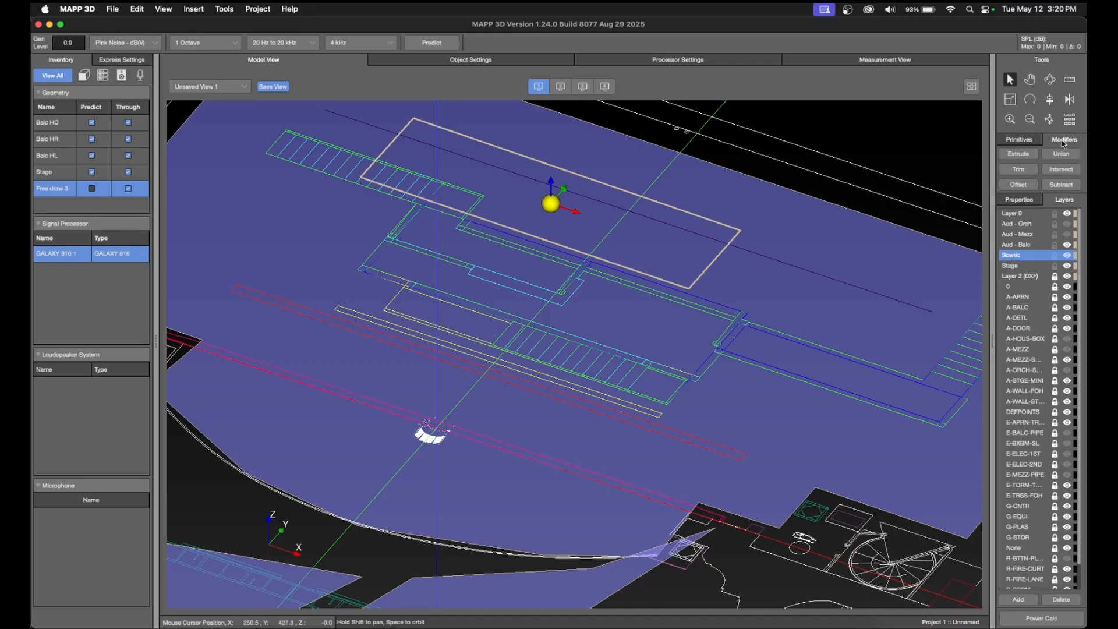
left_click(1019, 155)
left_click(1025, 200)
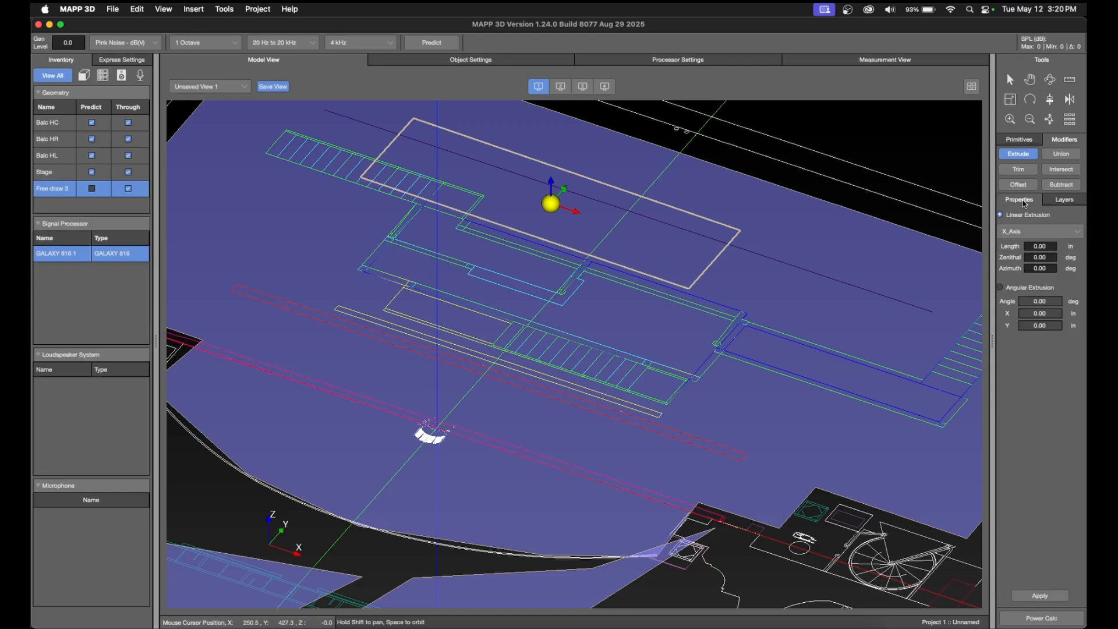
left_click(1039, 232)
left_click(1047, 263)
double_click(1045, 248)
type("-12")
left_click(1041, 593)
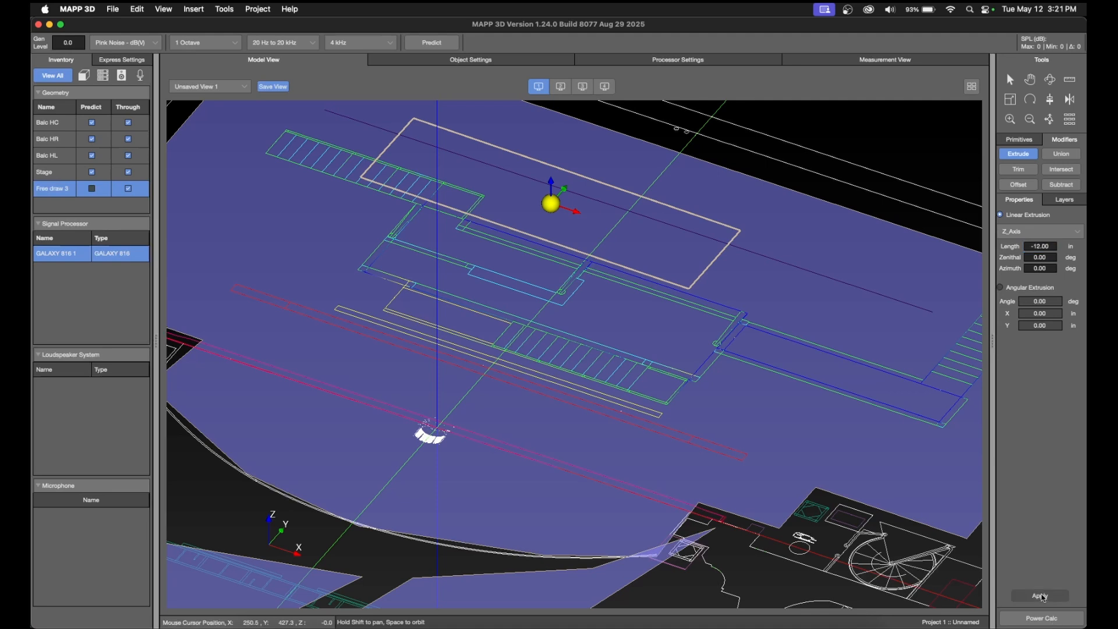
Enable prediction and turn off Through for the extruded platform.
left_click(1050, 79)
left_click_drag(769, 244, 817, 278)
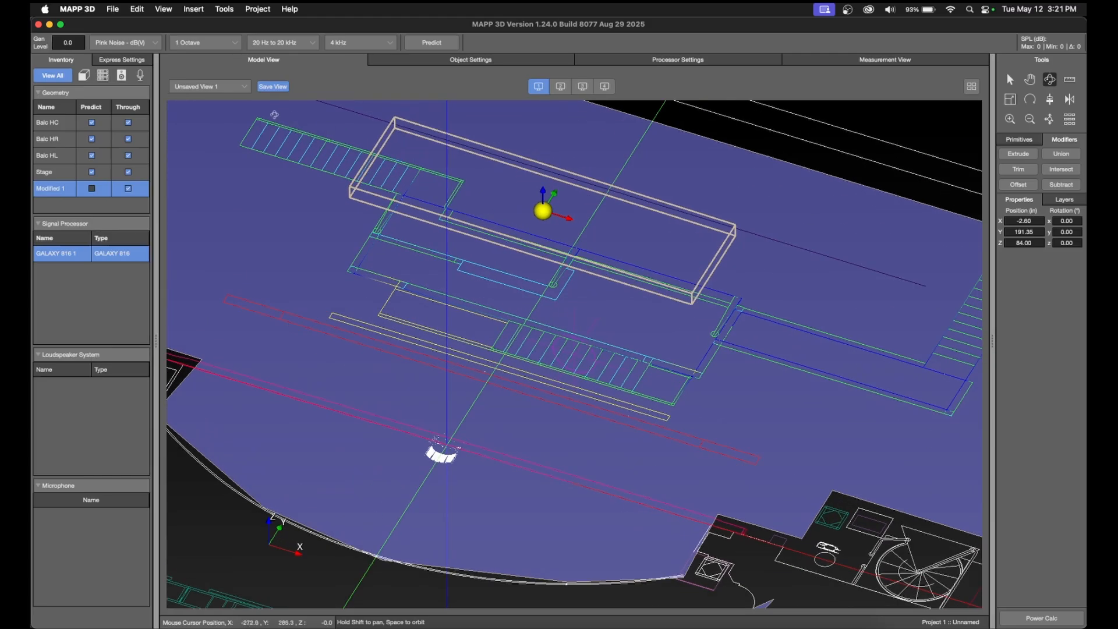
left_click(98, 204)
left_click(92, 190)
left_click(130, 190)
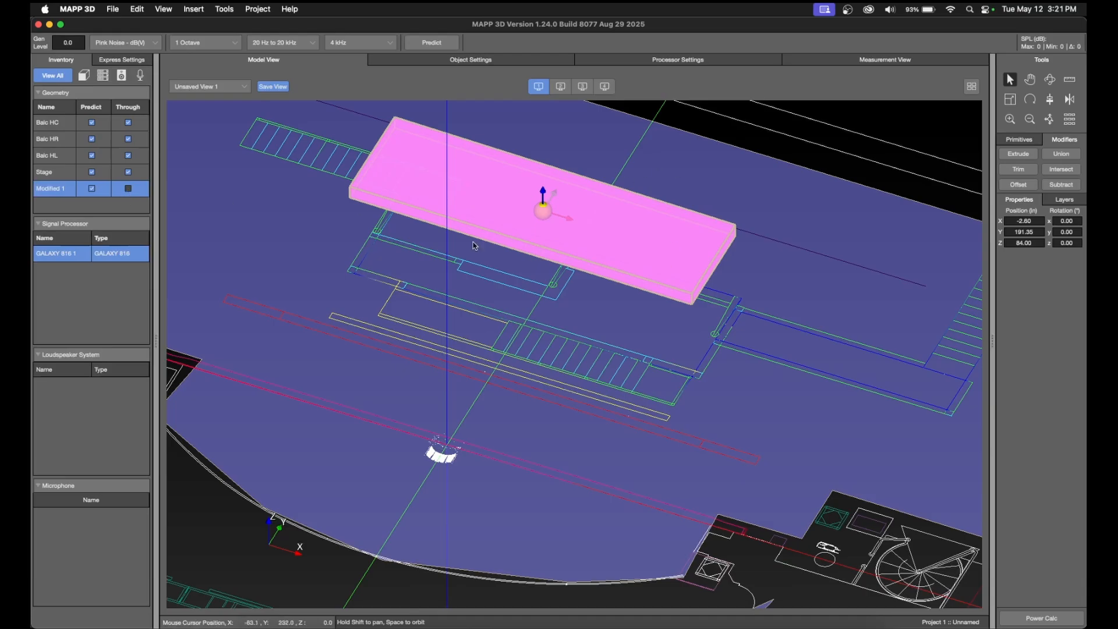
Rename the extruded platform as Actor Platform.
double_click(58, 189)
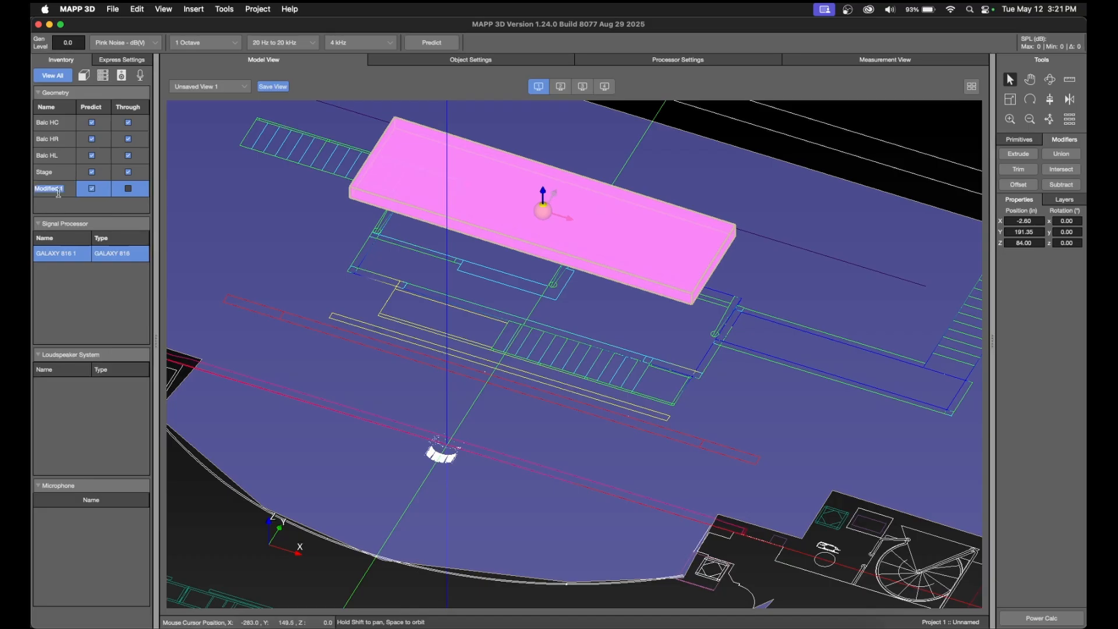
type("P")
key("BackSpace")
type("Actor Platform")
key("Return")
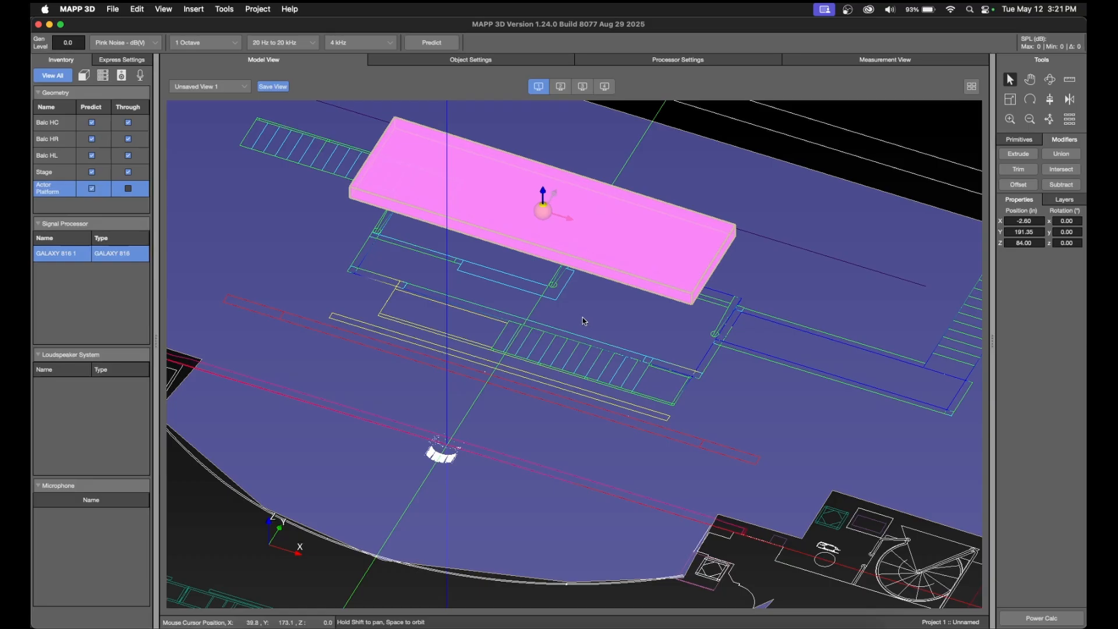
Open the object settings of Actor Platform and turn off prediction for each of its six faces.
scroll(607, 193, "up", 2)
left_click(483, 62)
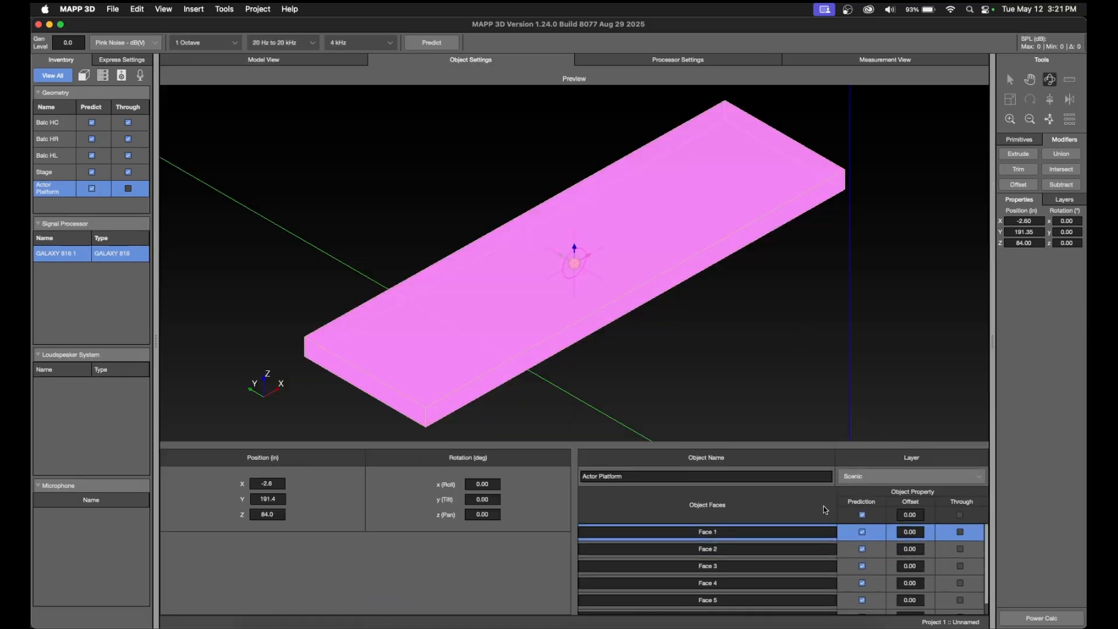
left_click(863, 550)
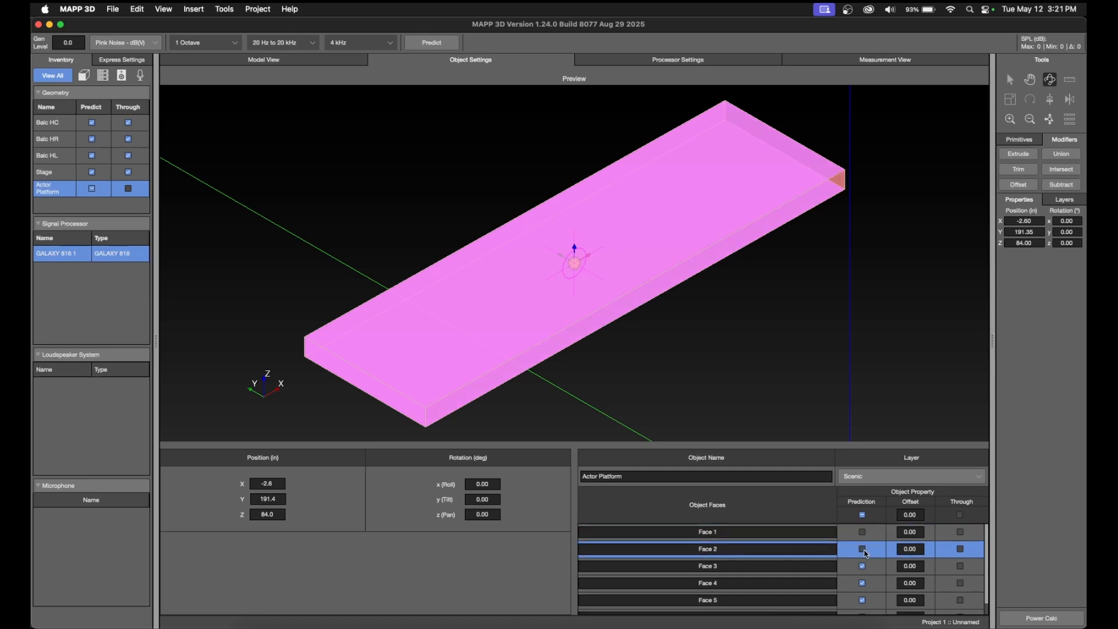
left_click(862, 566)
left_click(864, 583)
left_click(872, 601)
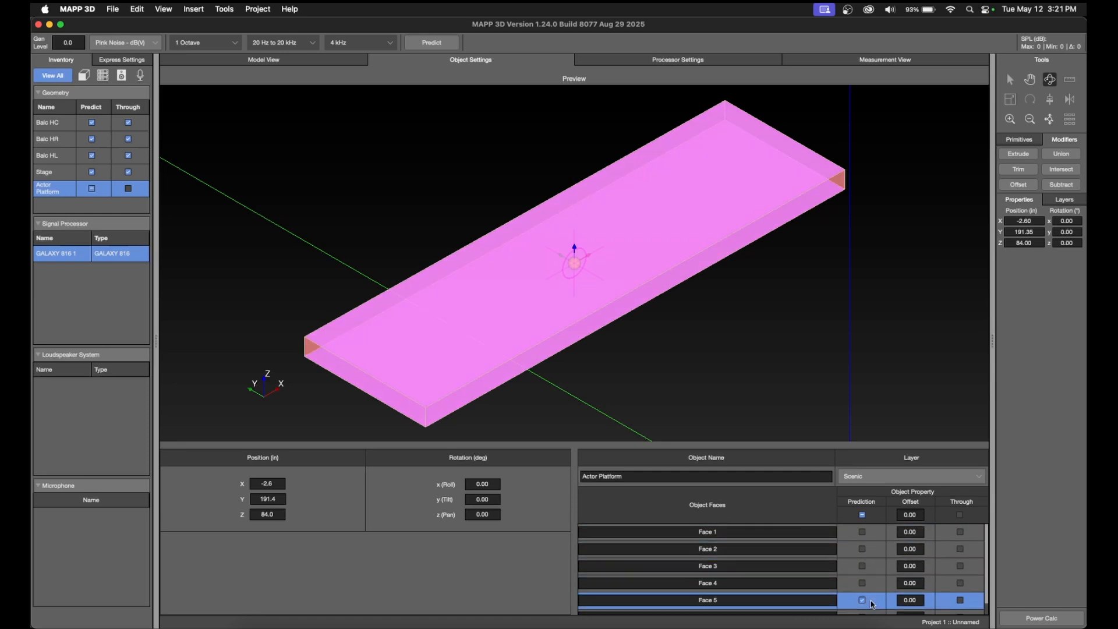
left_click(863, 600)
scroll(873, 595, "down", 1)
left_click(863, 605)
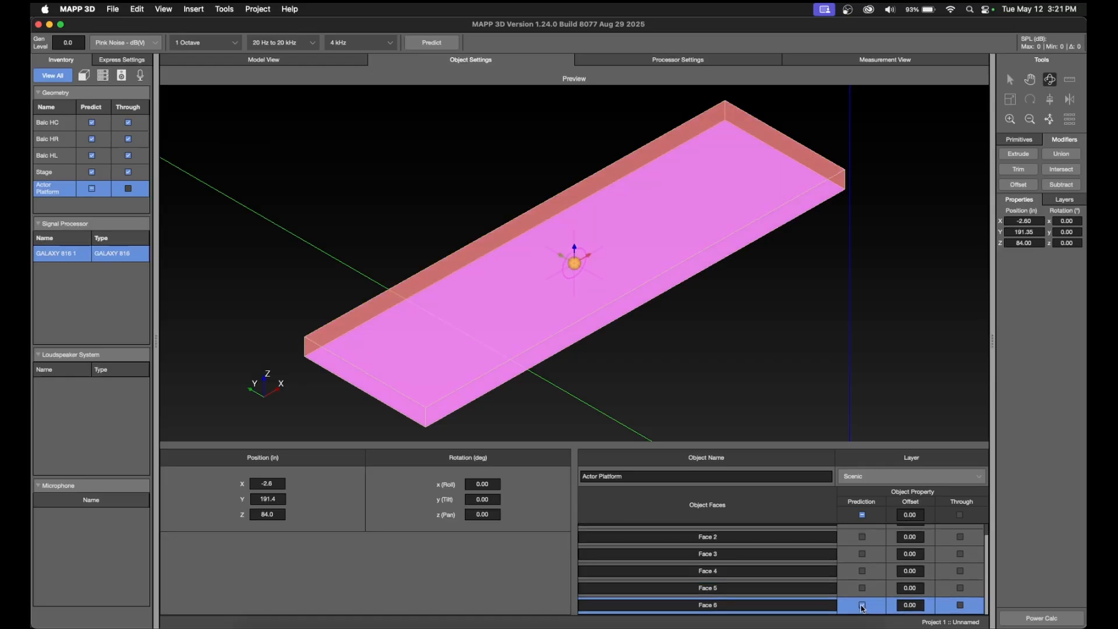
Toggle prediction face by face to identify the platform's upper surface, leaving only Face 5 enabled.
left_click(863, 571)
left_click(863, 572)
left_click(862, 554)
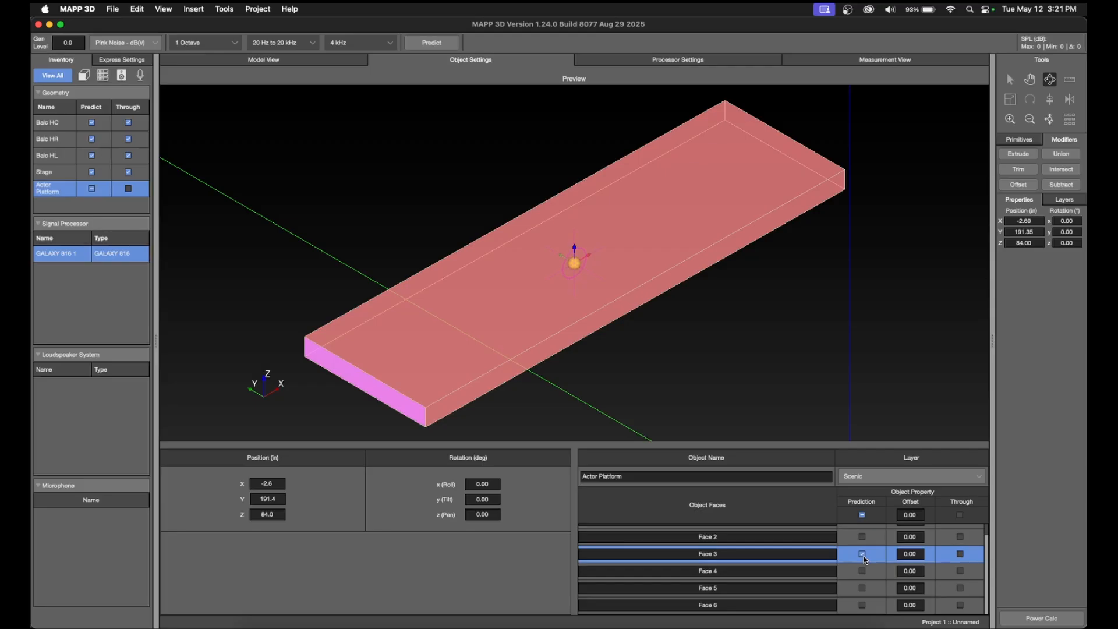
left_click(863, 553)
left_click(862, 537)
left_click(862, 537)
scroll(865, 546, "up", 1)
left_click(862, 548)
left_click(862, 549)
left_click(862, 565)
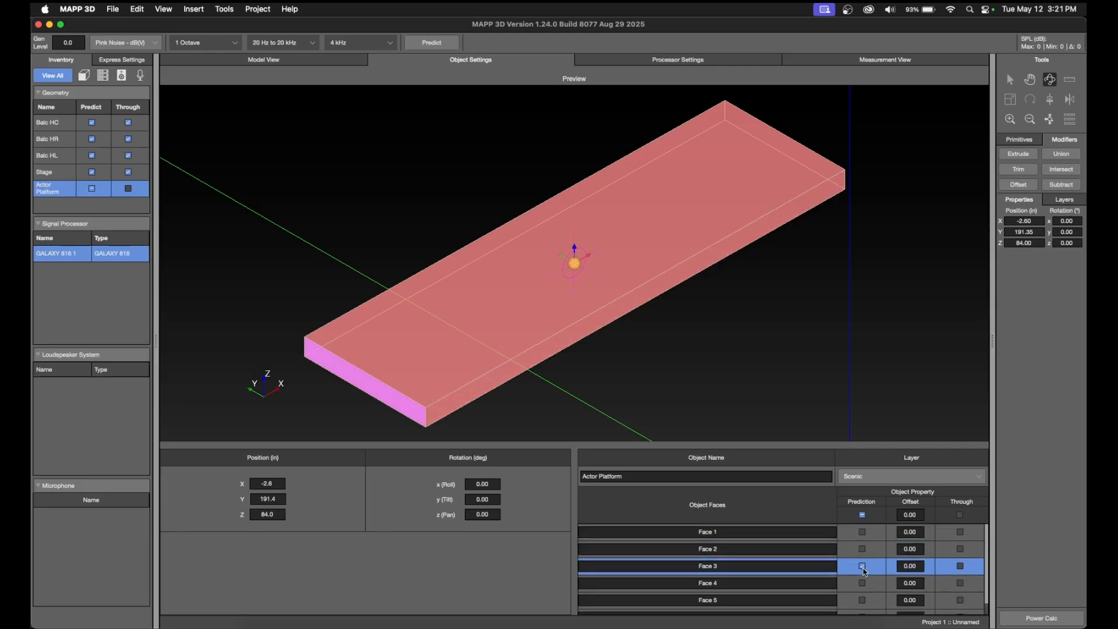
left_click(862, 565)
left_click(862, 583)
left_click(863, 583)
left_click(862, 600)
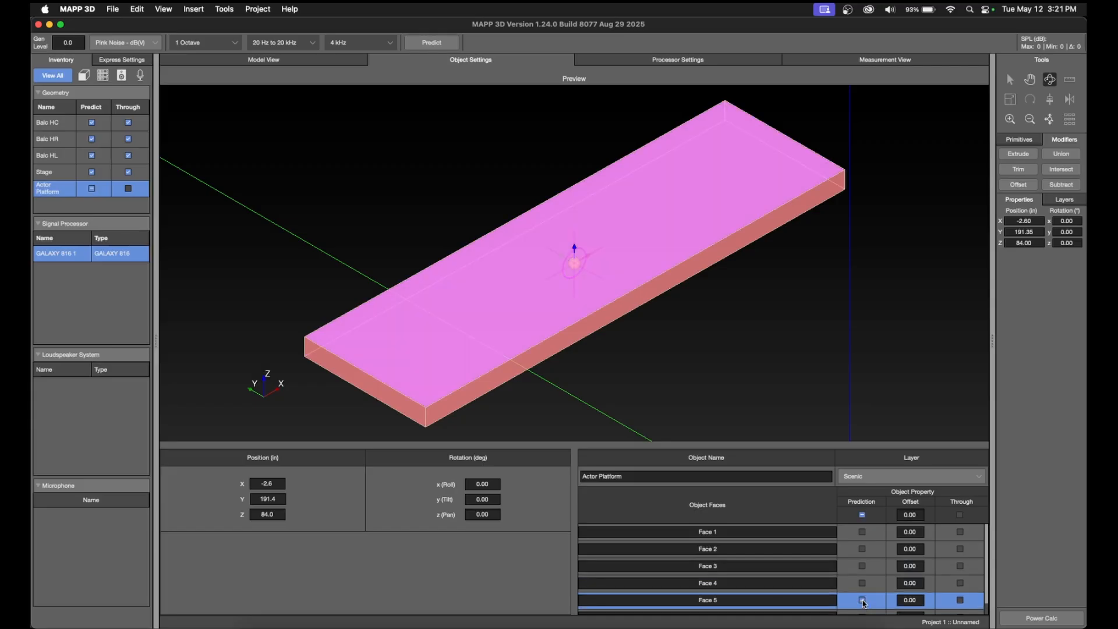
Rename Face 5 of Actor Platform as Top.
scroll(862, 600, "down", 1)
left_click(828, 600)
left_click(757, 588)
double_click(708, 588)
type("to")
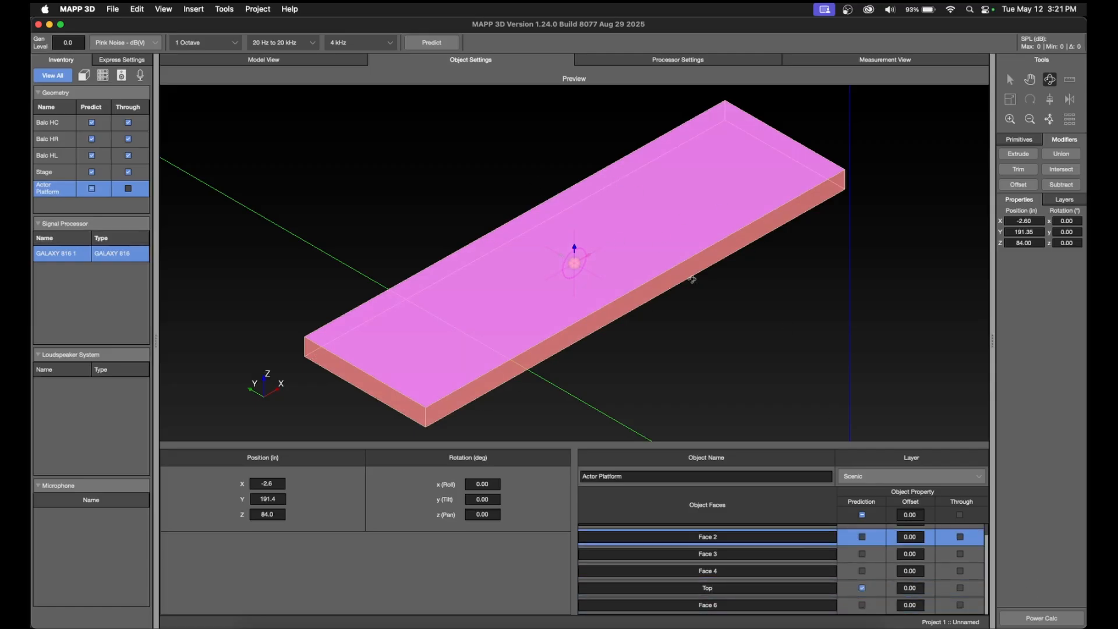
Return to the model view and make the Aud - Orch layer visible.
left_click(1027, 142)
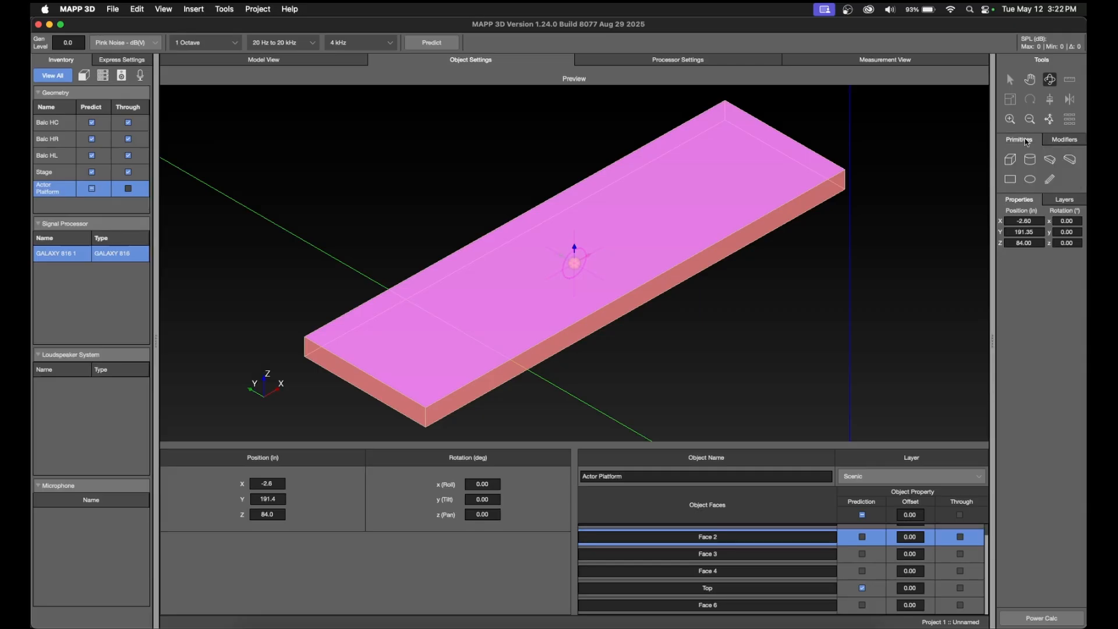
left_click(284, 62)
scroll(455, 535, "down", 5)
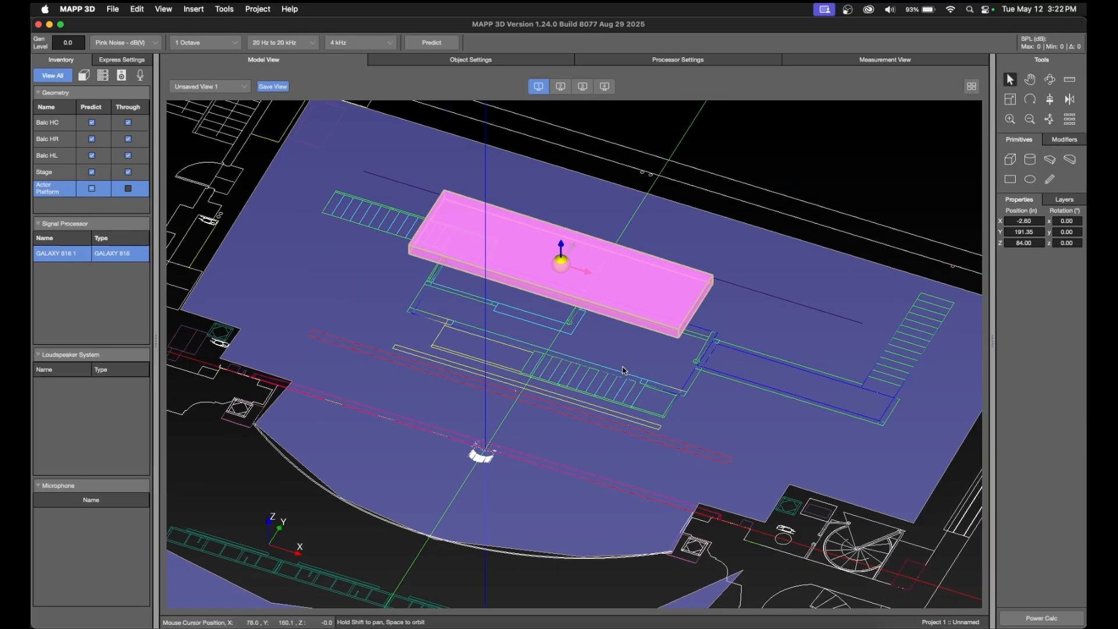
scroll(458, 535, "up", 2)
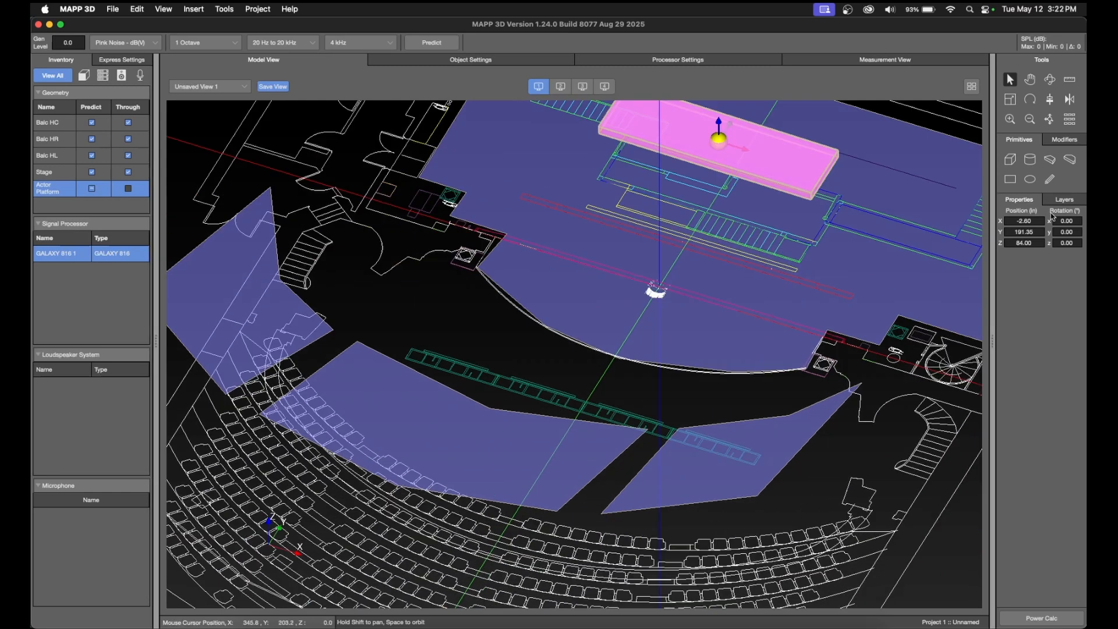
left_click(1063, 200)
left_click(1067, 224)
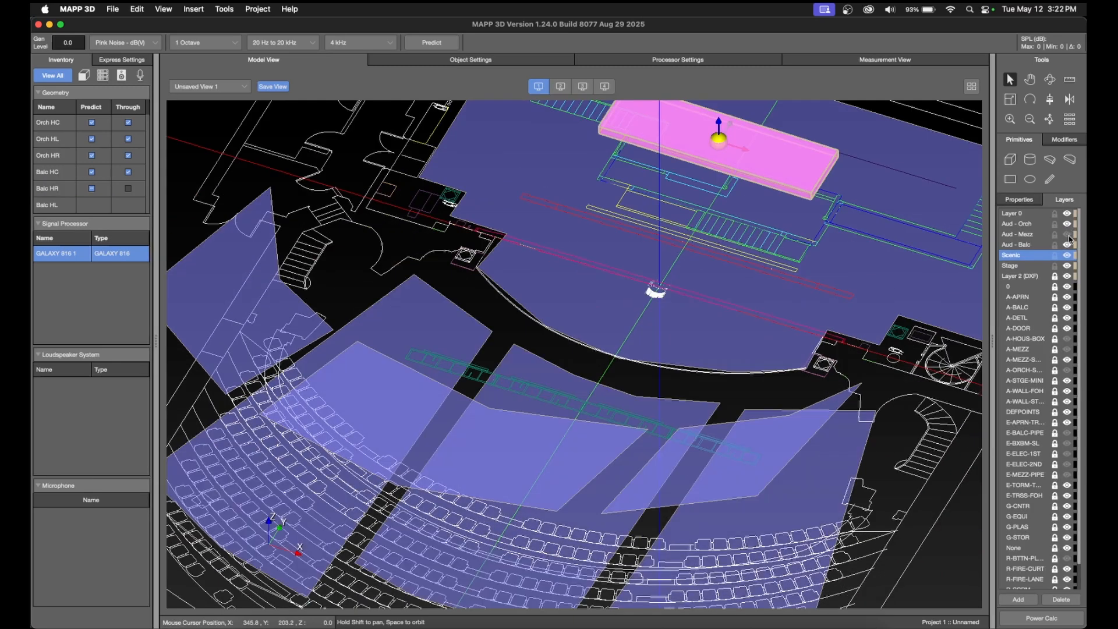
Make the Aud - Mezz layer visible and show the model in Top View 1 at the house-left truss.
left_click(1066, 234)
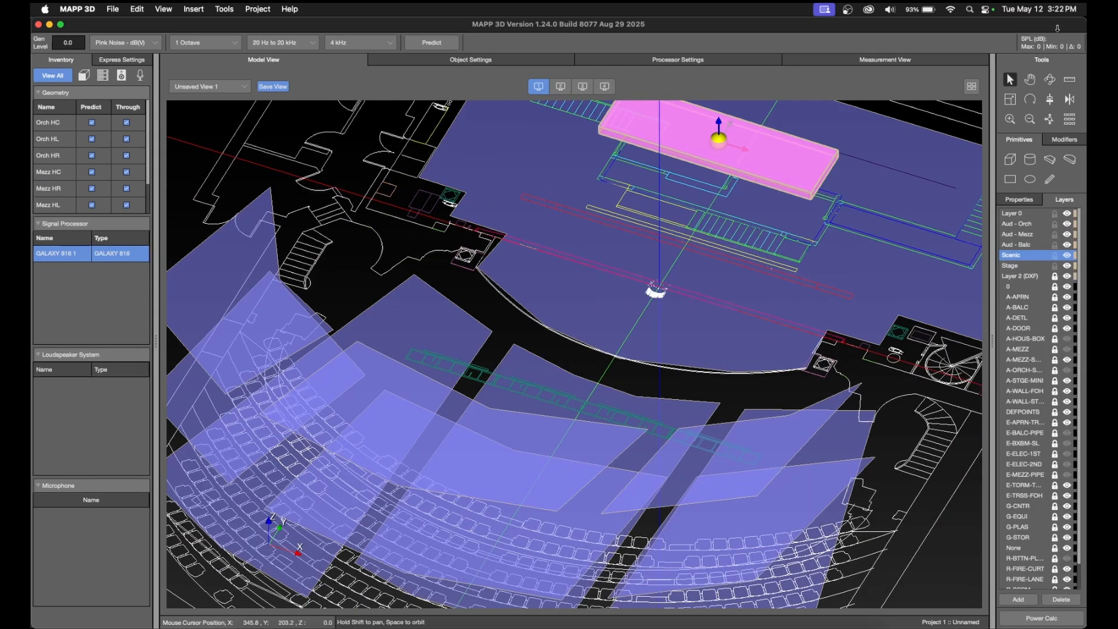
scroll(846, 323, "down", 5)
left_click(1030, 79)
left_click_drag(842, 165, 732, 187)
left_click(201, 86)
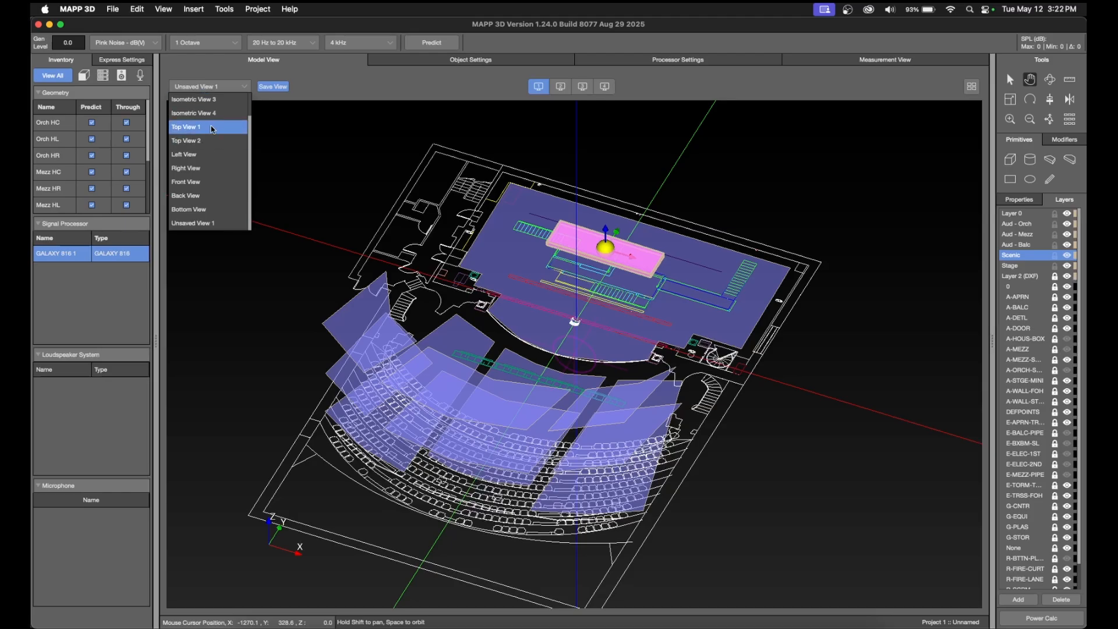
left_click(186, 126)
scroll(462, 305, "up", 8)
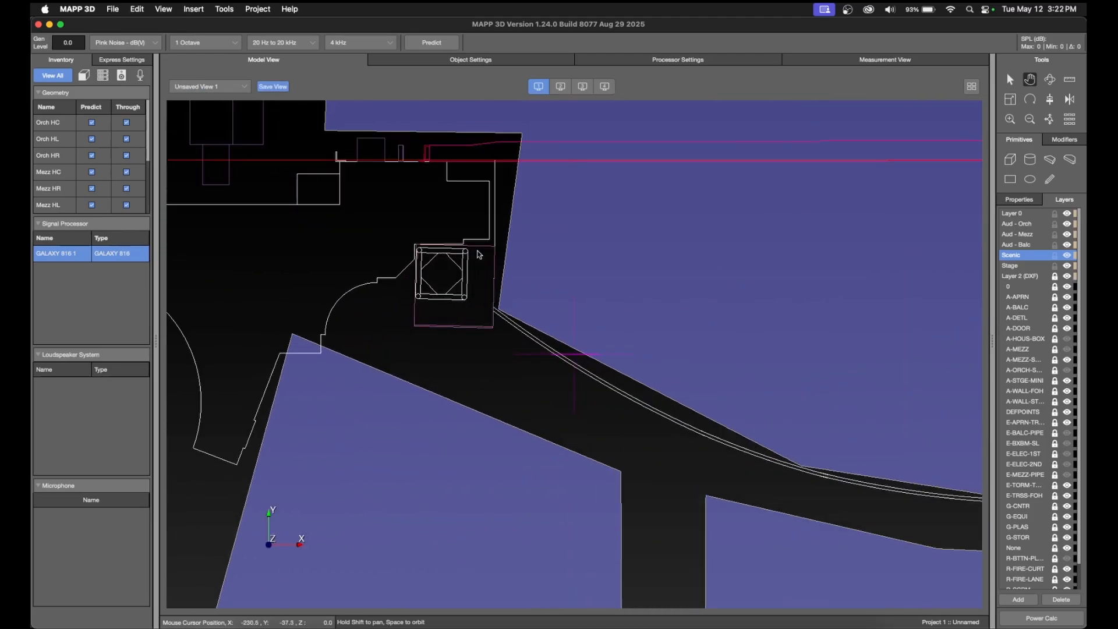
scroll(443, 283, "down", 8)
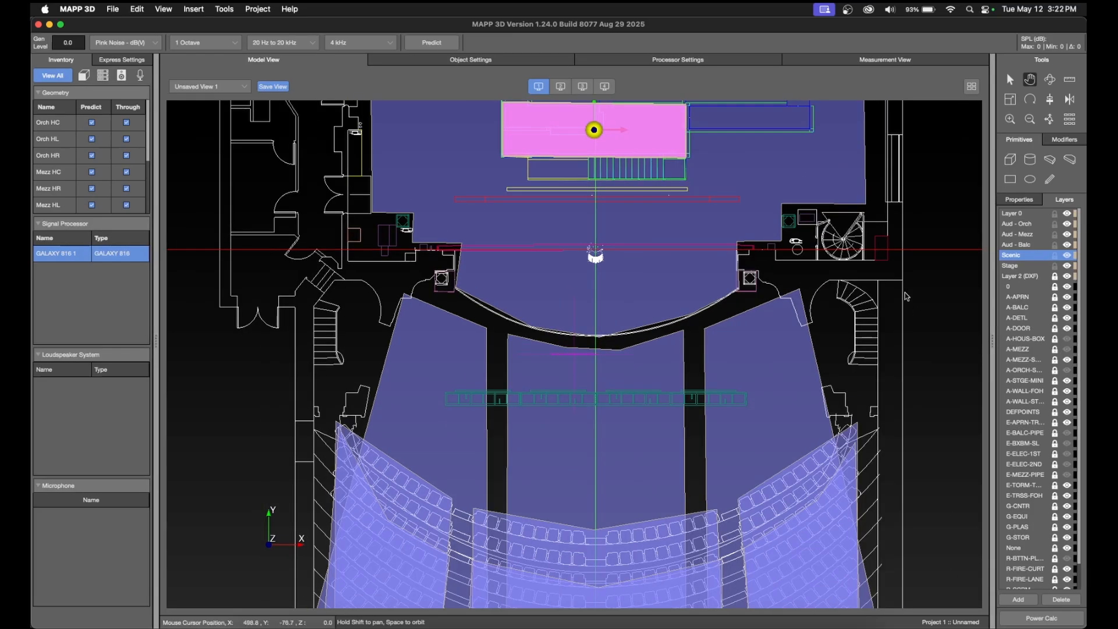
scroll(442, 280, "up", 5)
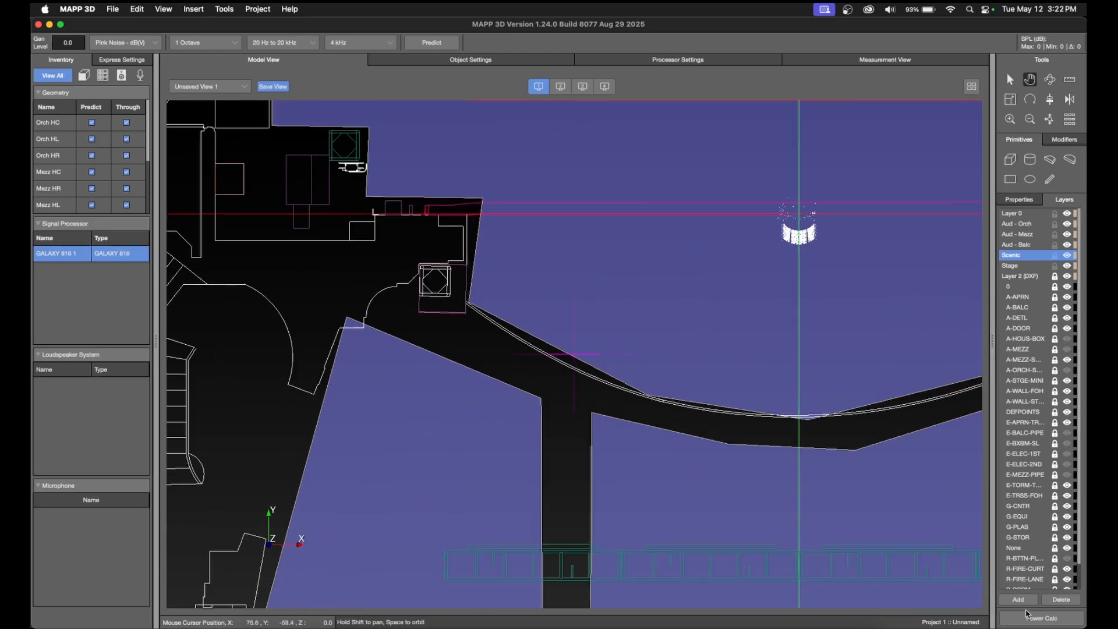
Add a new layer named Truss UPA Low.
left_click(1027, 600)
double_click(1019, 266)
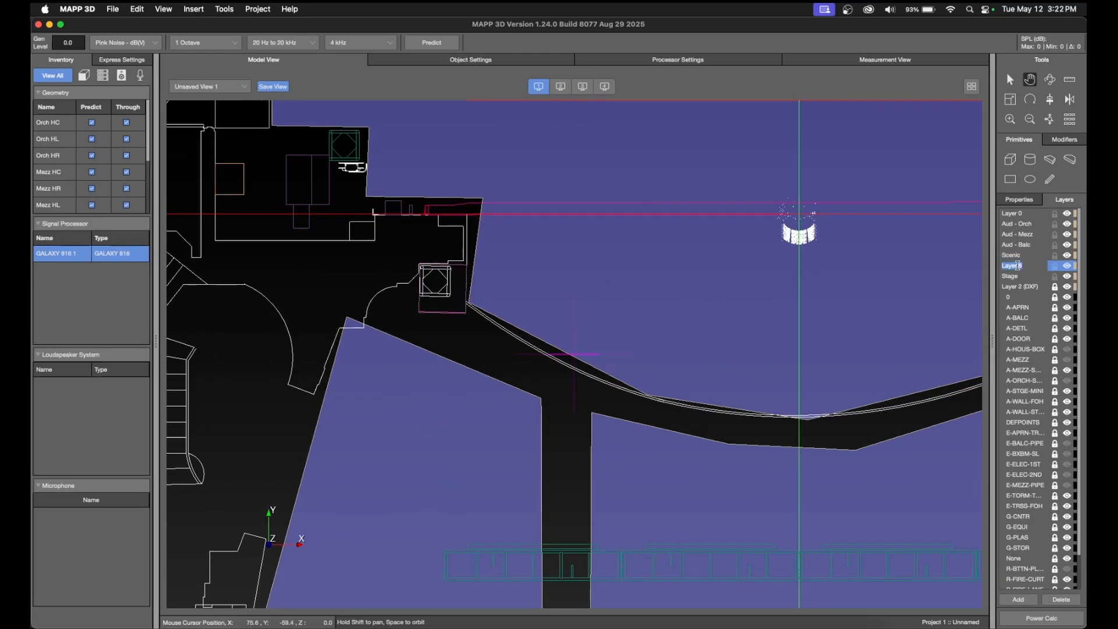
type("H")
type("russ UPA Low")
key("Return")
Open House Left Truss UPA.JPG from the Reskin Site Visit Photos folder in Finder, examine the loudspeaker mounting, and return to MAPP 3D.
left_click(198, 10)
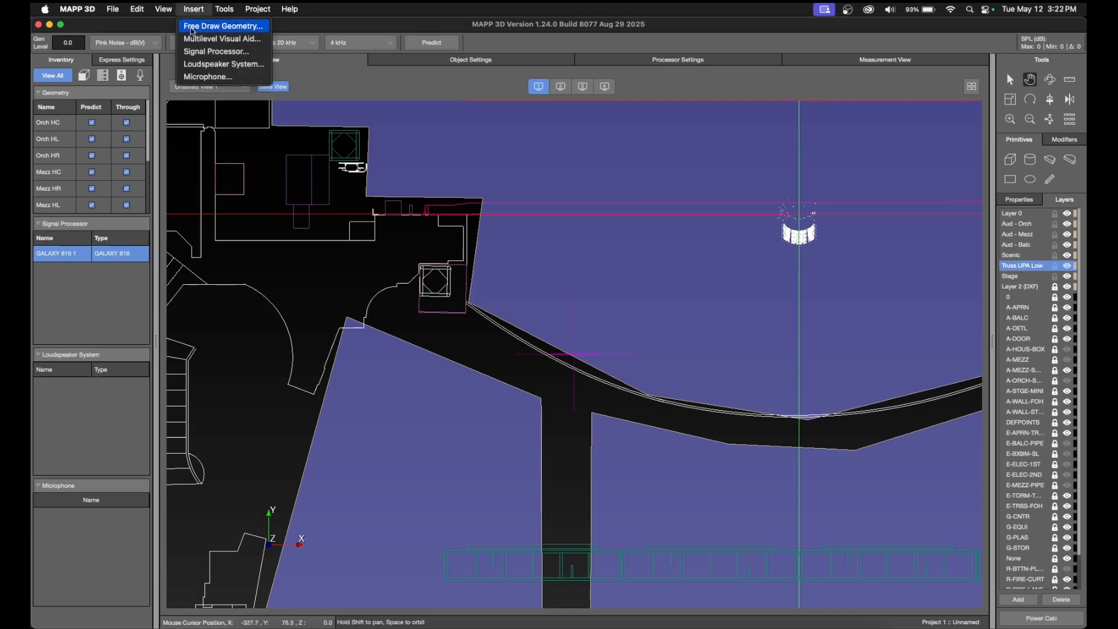
left_click(256, 626)
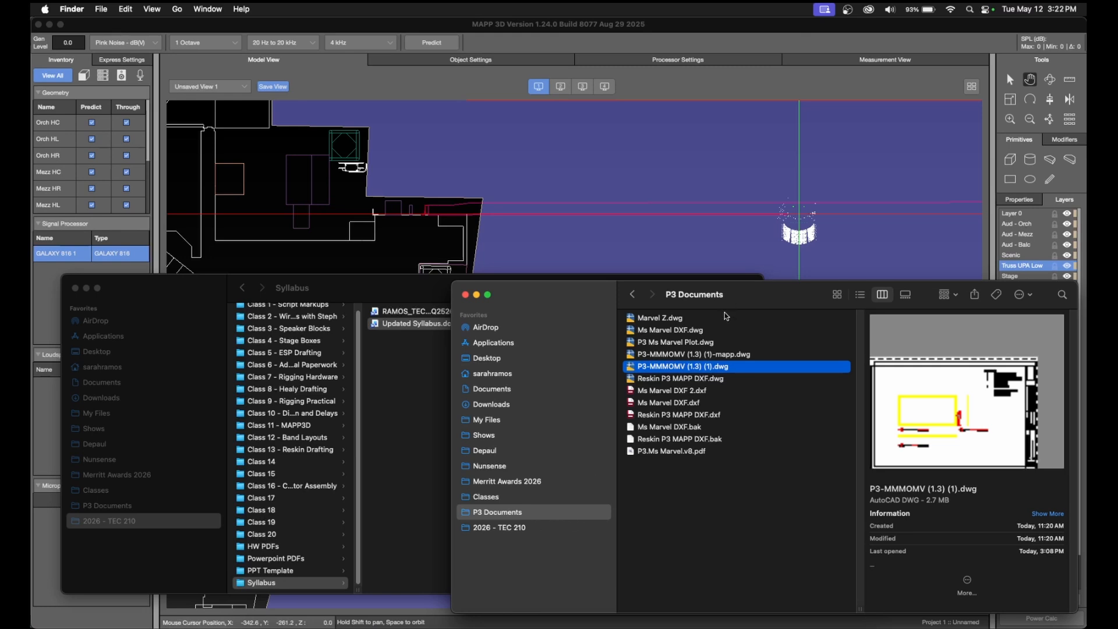
left_click(757, 505)
left_click(492, 451)
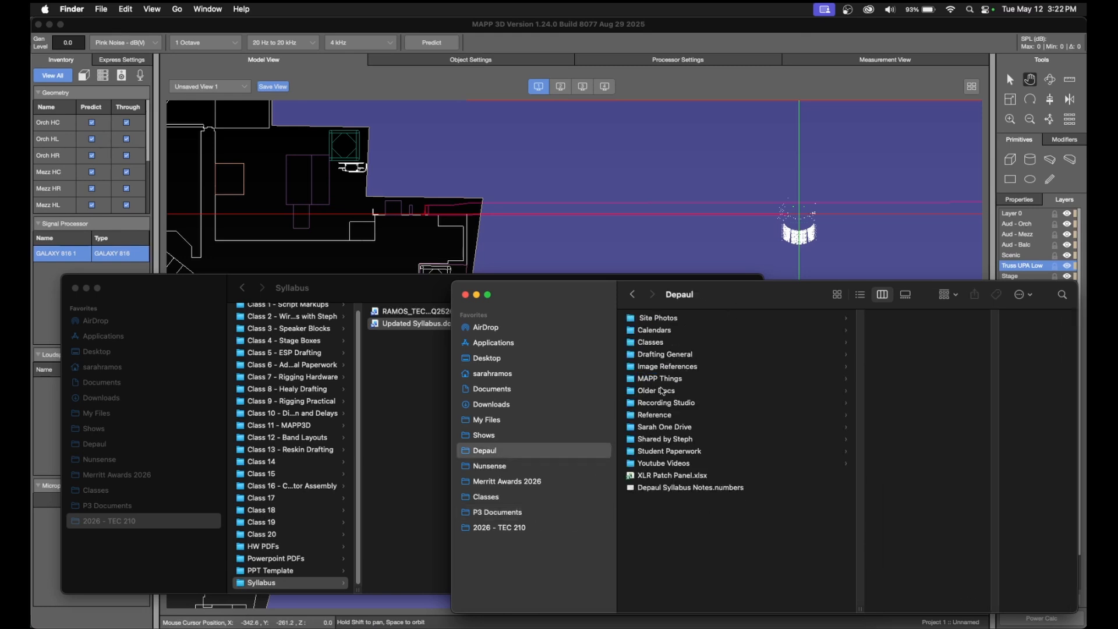
left_click(670, 318)
left_click(902, 428)
left_click(949, 418)
scroll(809, 476, "down", 2)
left_click(781, 441)
left_click(773, 458)
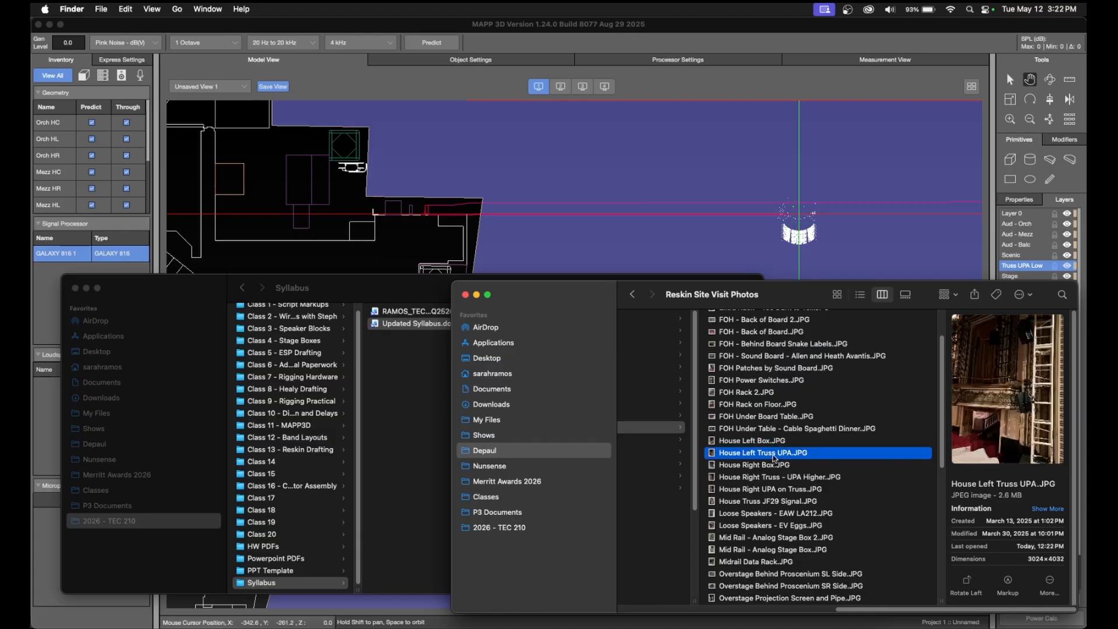
double_click(773, 456)
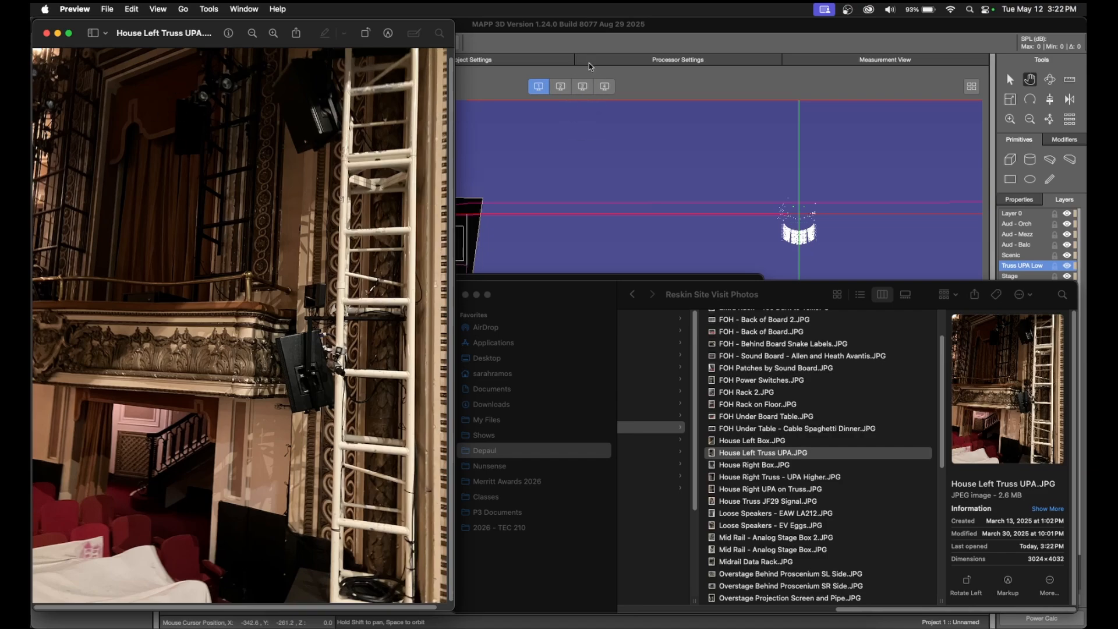
left_click(650, 26)
key("Escape")
Start inserting an individual loudspeaker named HL UPA Low on the Truss UPA Low layer.
left_click(193, 9)
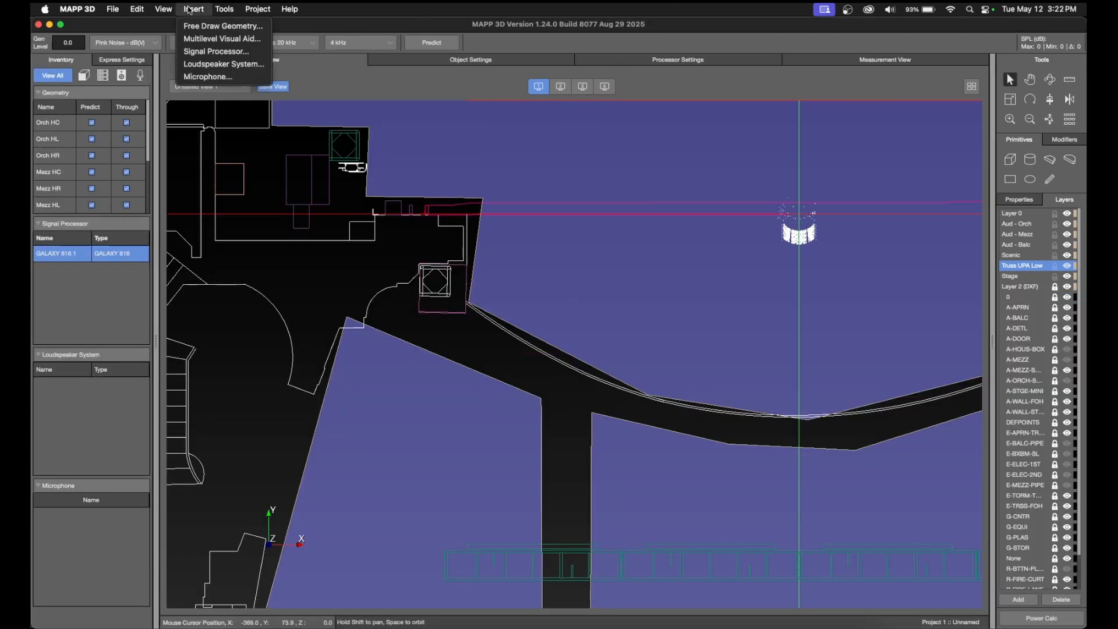
left_click(207, 64)
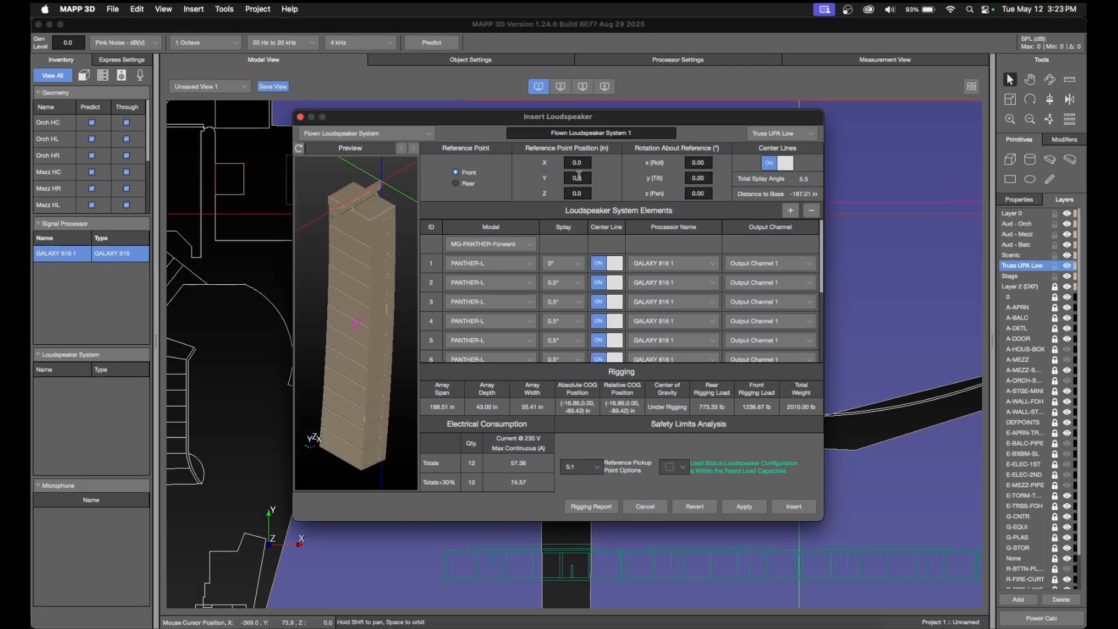
left_click(365, 133)
left_click(359, 216)
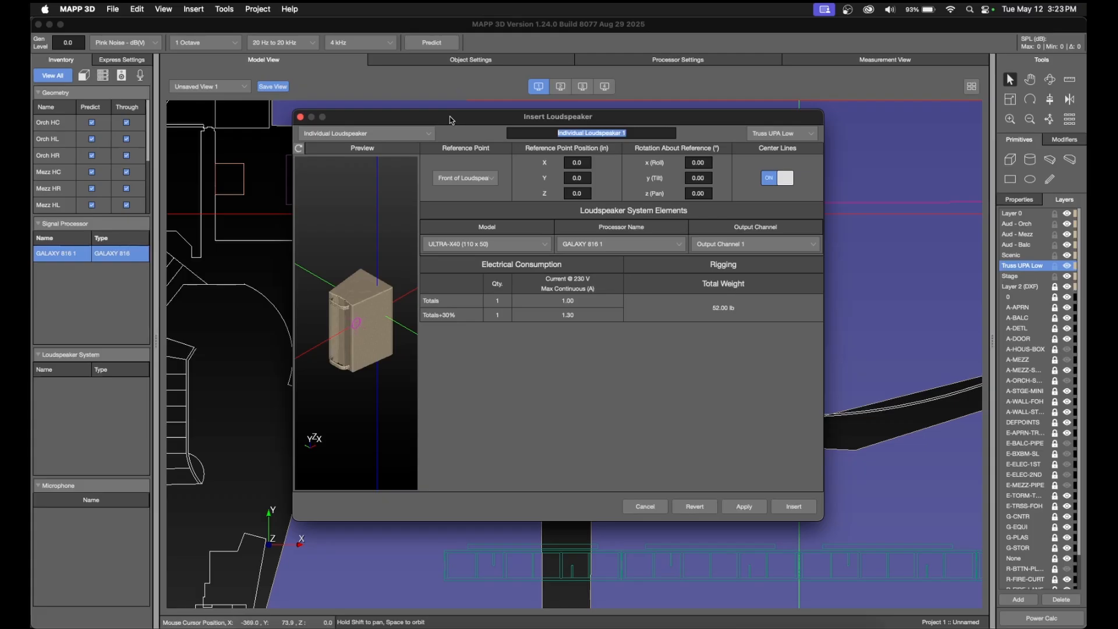
type("LL UPA Low")
Set the loudspeaker's z (Pan) rotation to -90 degrees and its model to UPA-1P.
left_click(478, 180)
left_click(556, 180)
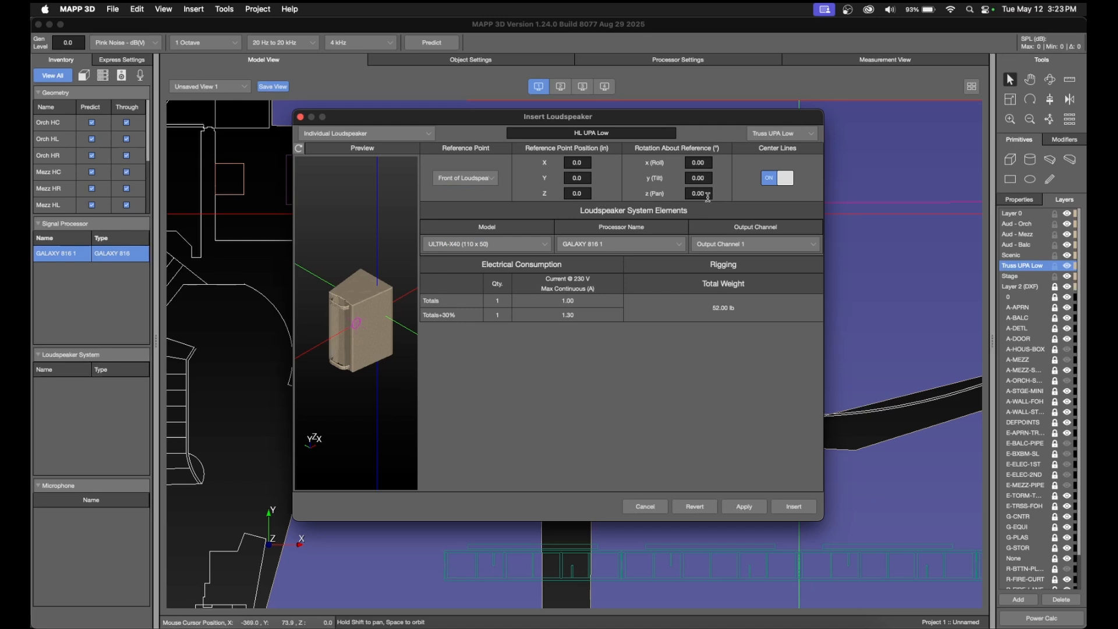
left_click(588, 193)
left_click(707, 195)
key("Tab")
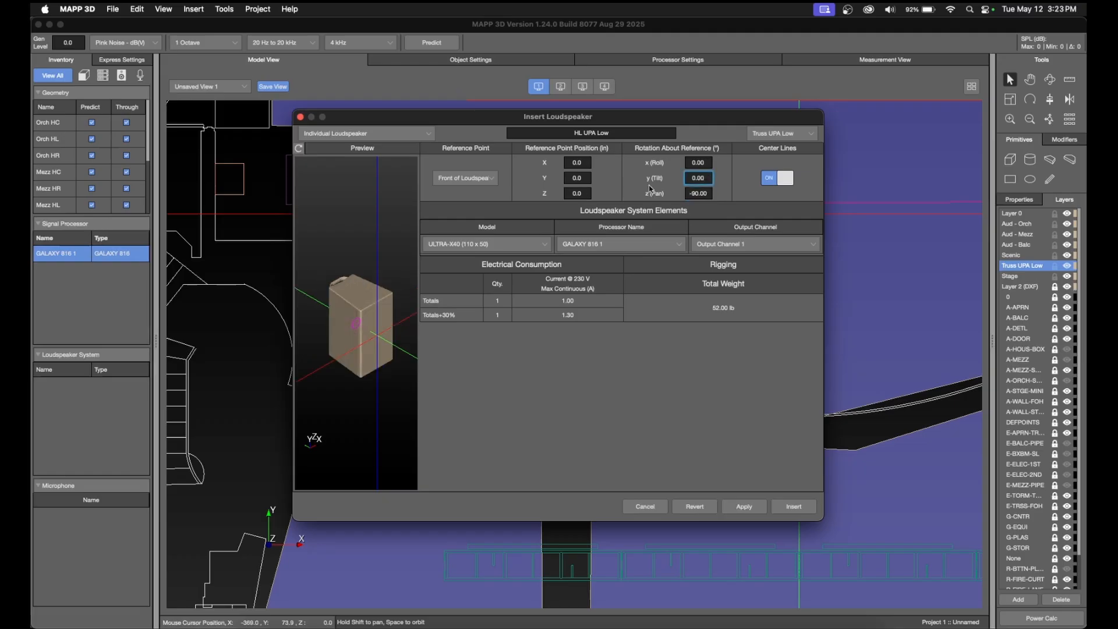
left_click(587, 196)
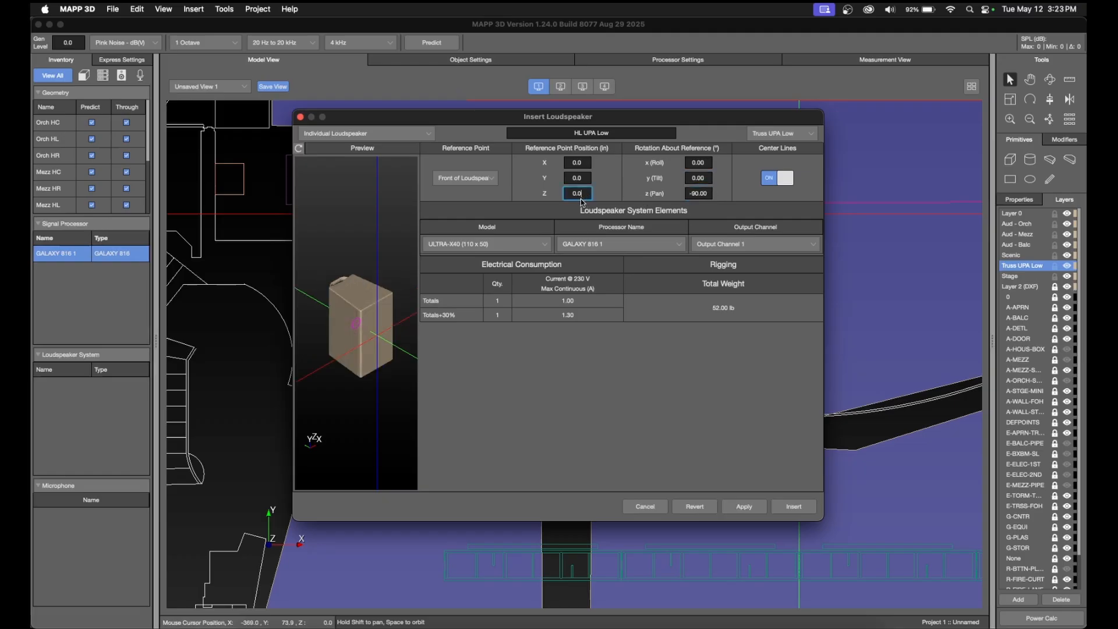
left_click(391, 138)
left_click(511, 157)
left_click(489, 245)
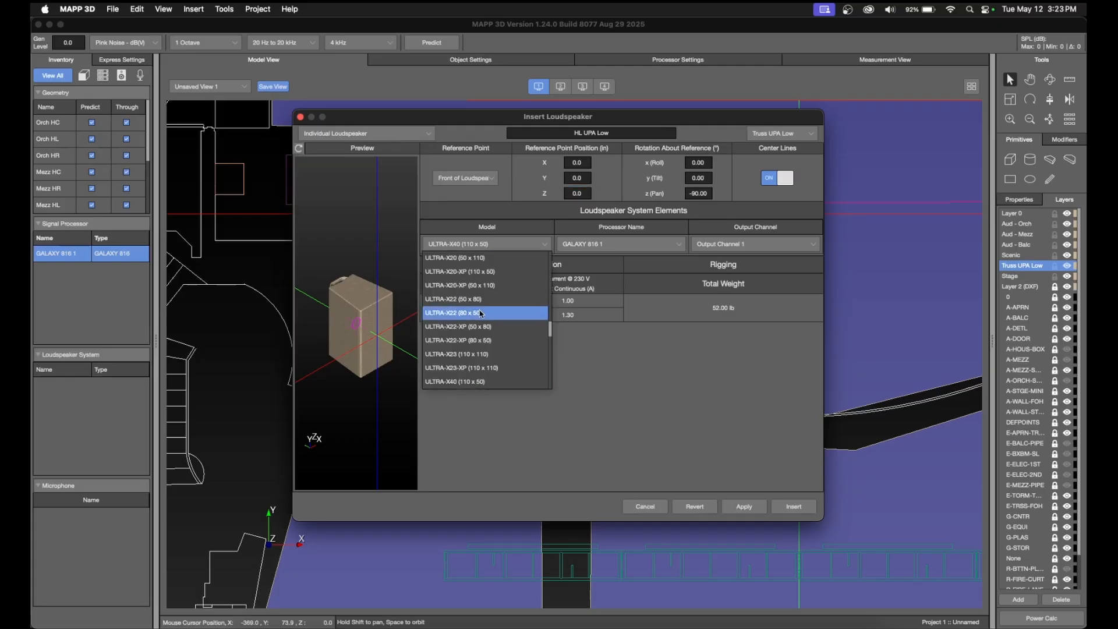
left_click(475, 370)
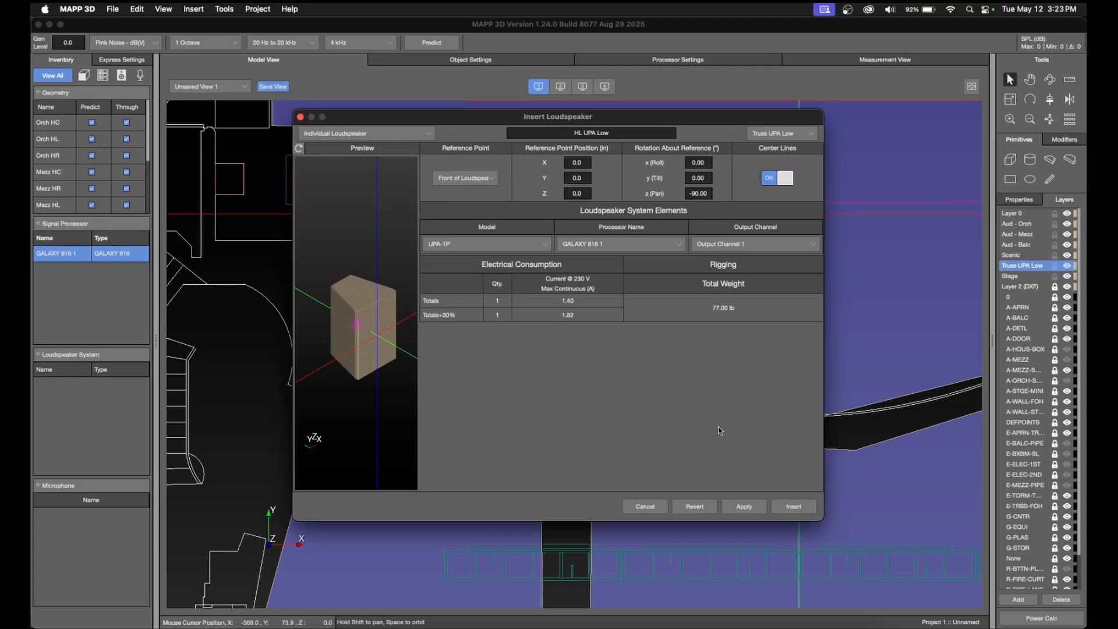
Insert the HL UPA Low loudspeaker and move it to the audience side of the house-left truss.
left_click(793, 506)
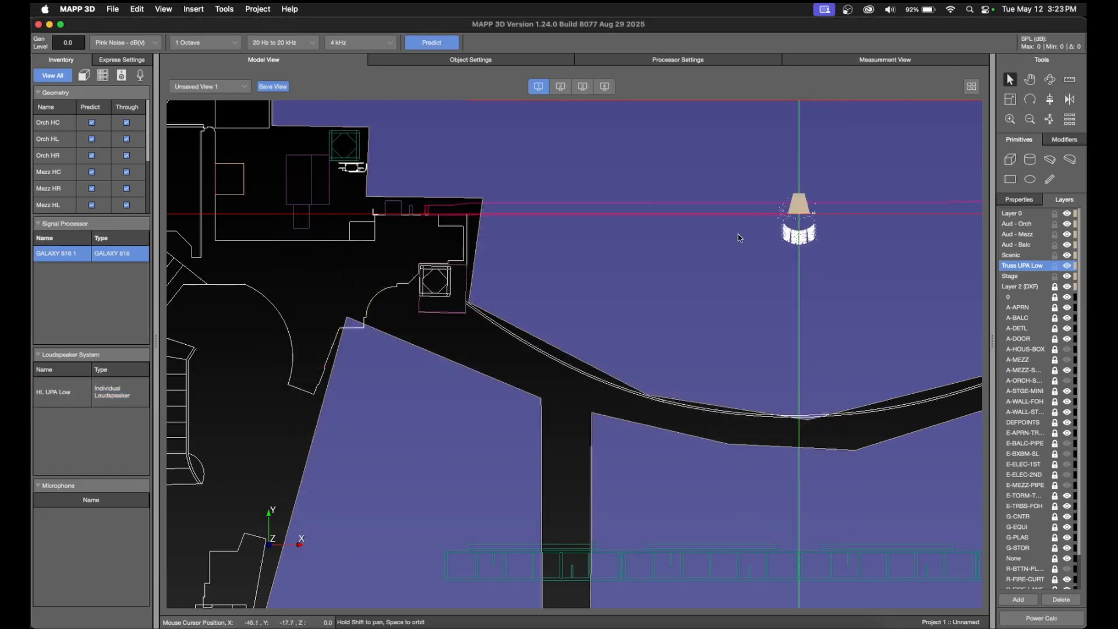
left_click(799, 213)
left_click_drag(799, 214, 434, 319)
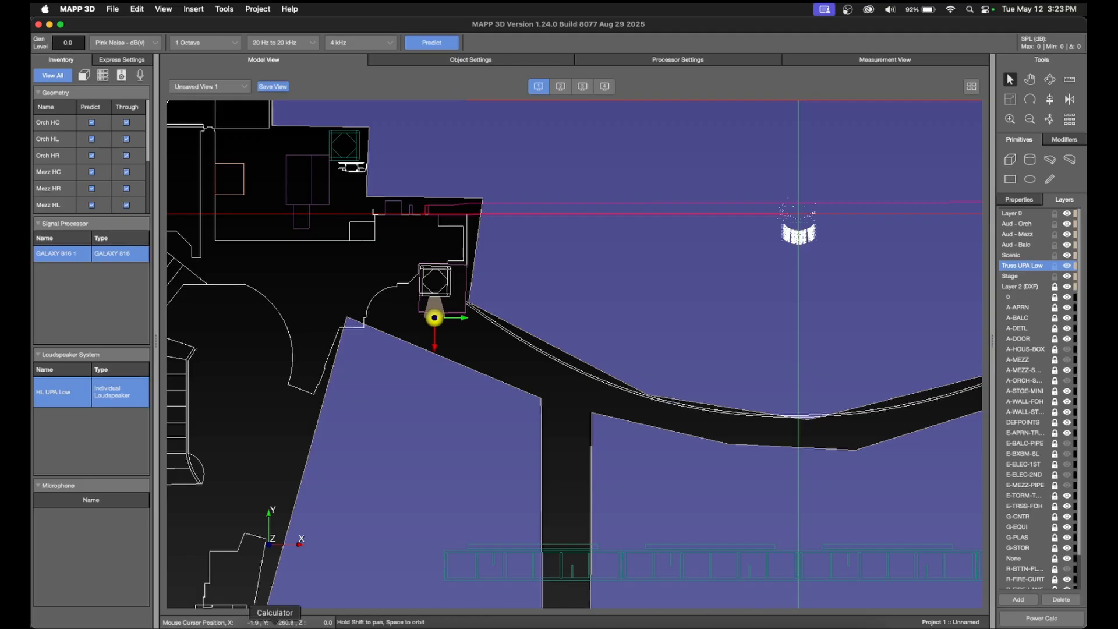
Switch to AutoCAD and show the Meyer UPA-1P on the stage truss in the P3 Ms Marvel Plot drawing.
left_click(750, 624)
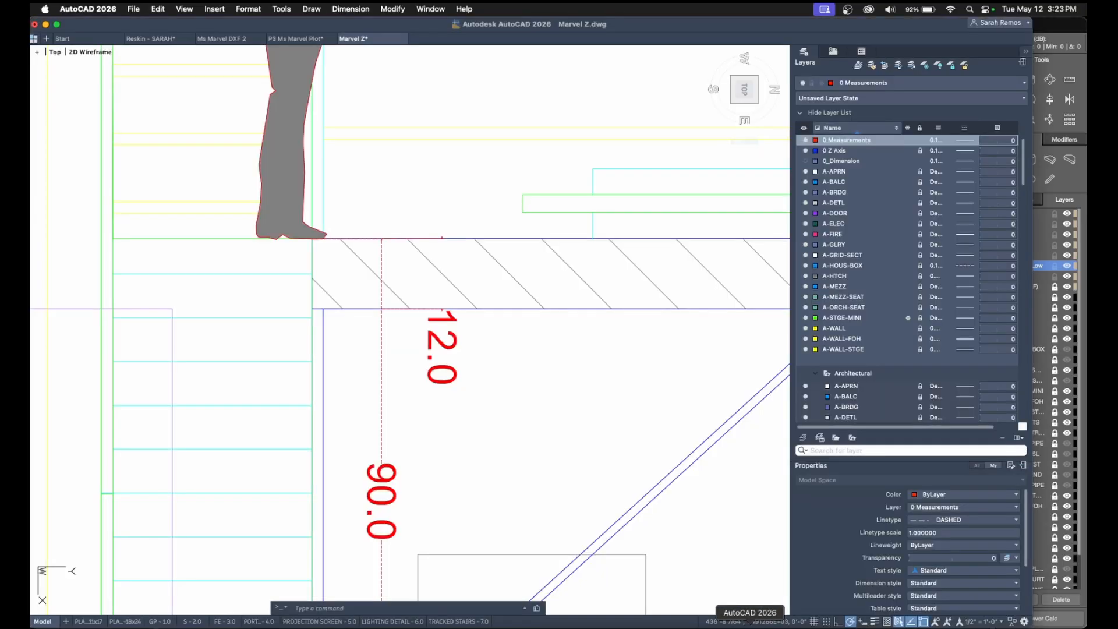
left_click(288, 38)
scroll(557, 472, "up", 3)
scroll(555, 479, "up", 4)
middle_click_drag(543, 476, 513, 424)
key("space")
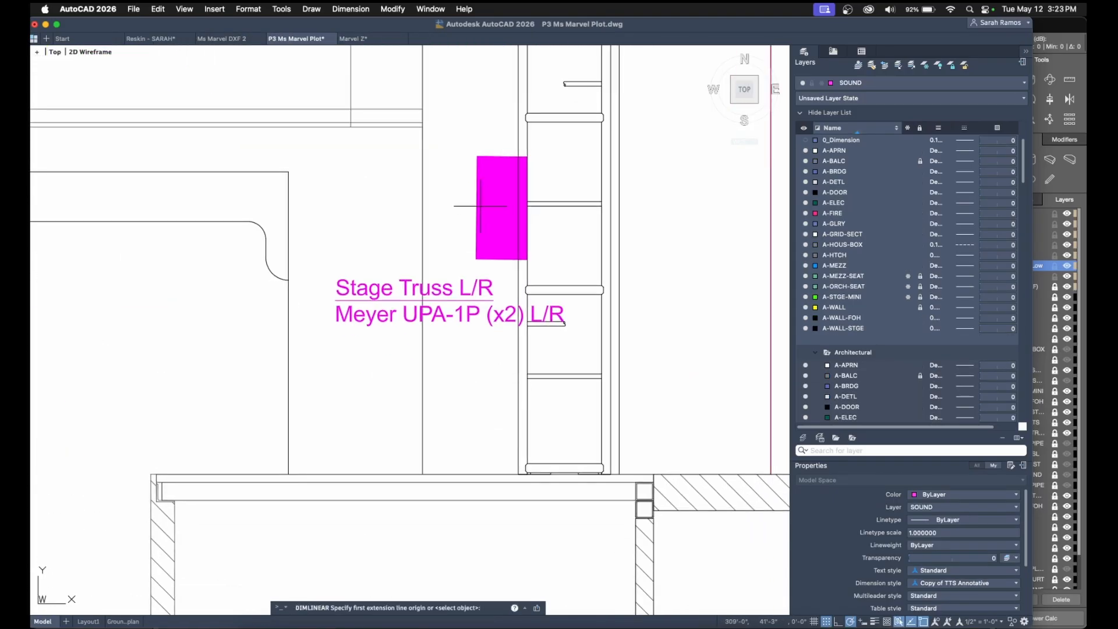
key("Escape")
Make A-APRN the current layer and try to start a linear dimension at the UPA-1P.
left_click(846, 151)
double_click(846, 151)
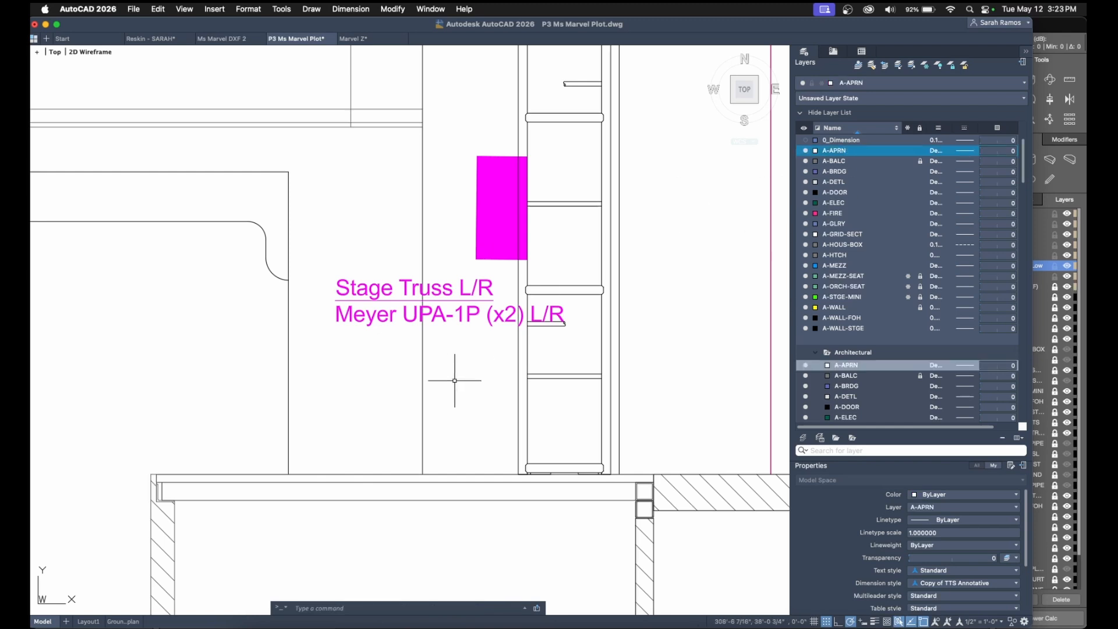
key("space")
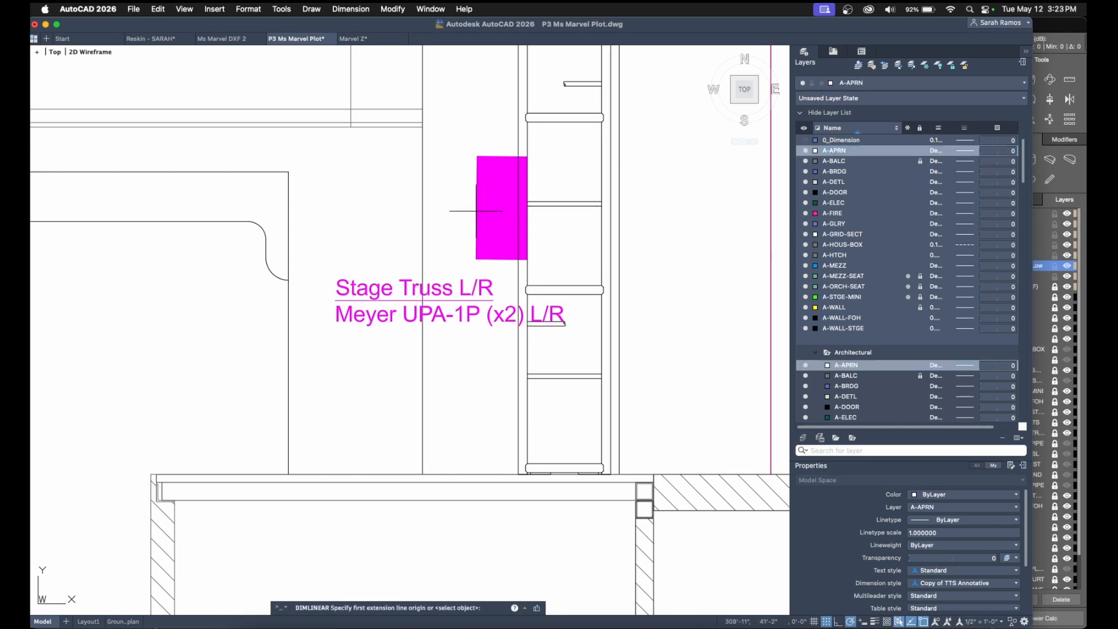
key("Escape")
Create a new layer named 0 Measure in the P3 Ms Marvel Plot drawing.
right_click(844, 152)
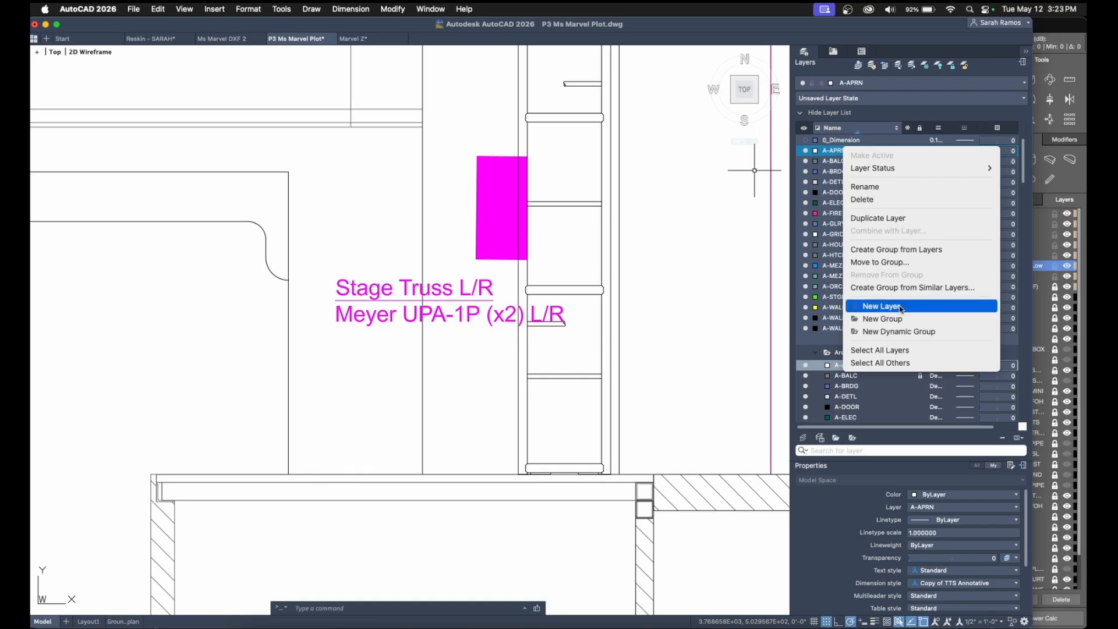
left_click(919, 305)
type("0 Measure")
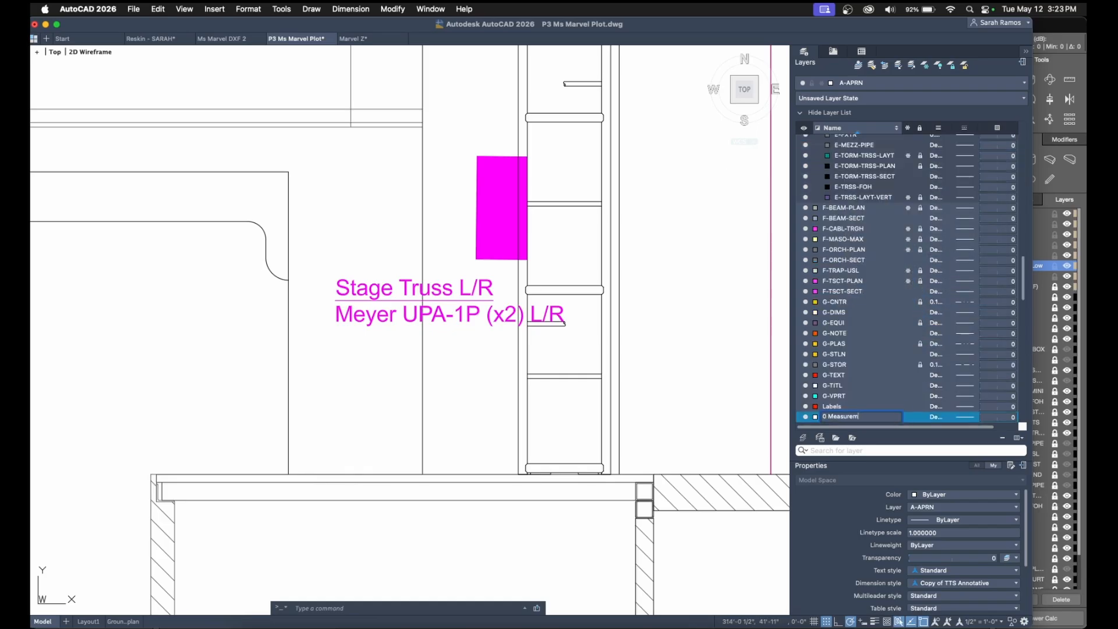
key("Return")
Set the colour of the 0 Measure layer to red.
scroll(924, 280, "up", 10)
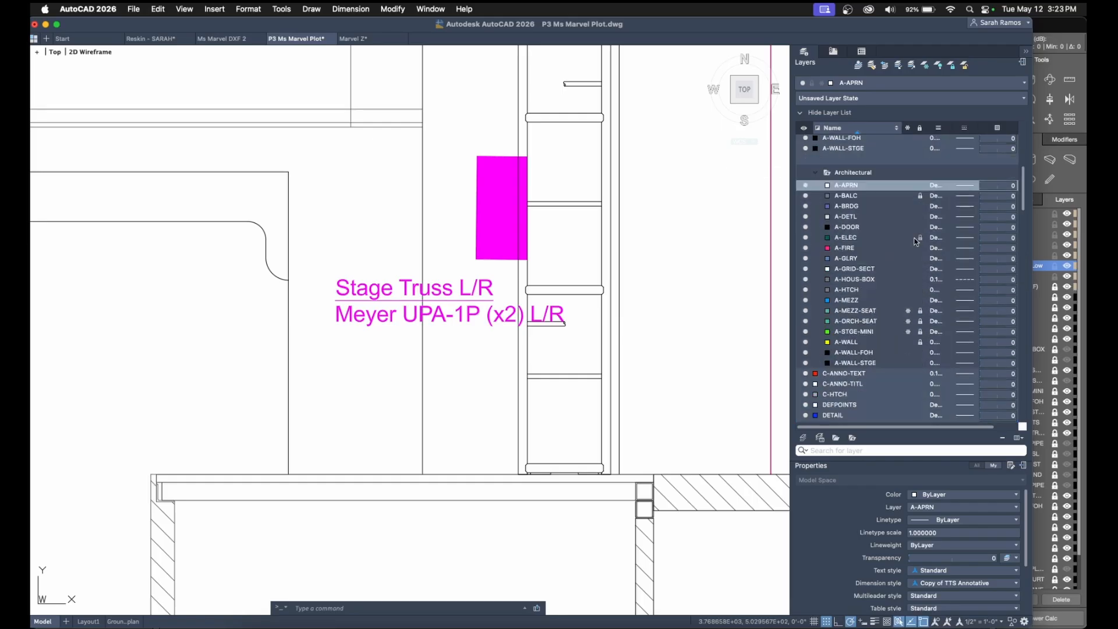
left_click(815, 161)
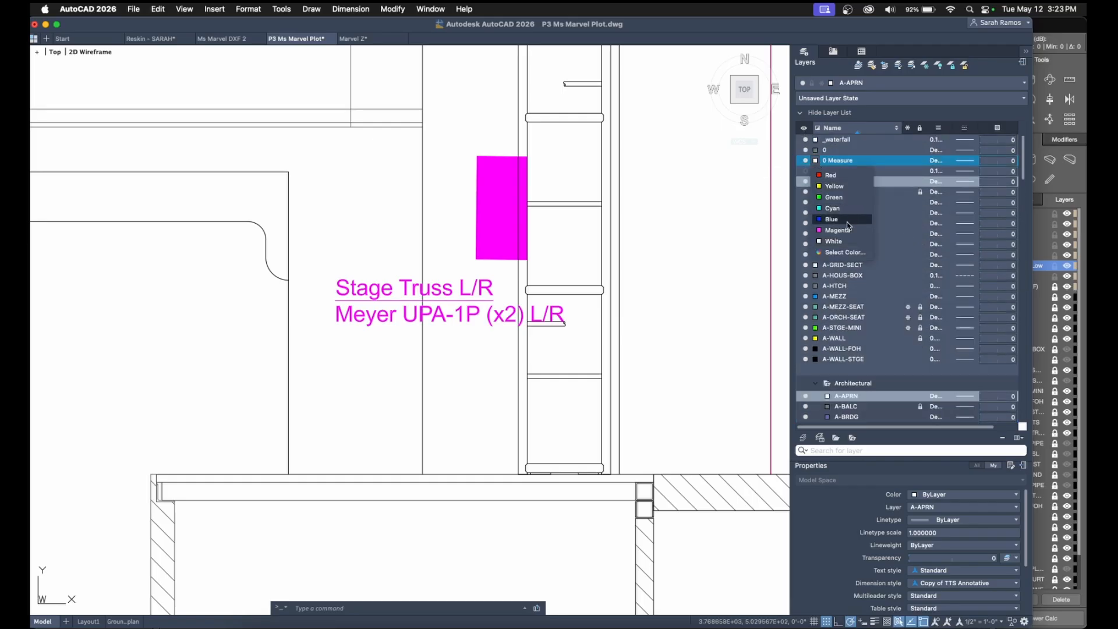
left_click(831, 219)
left_click(817, 161)
left_click(833, 171)
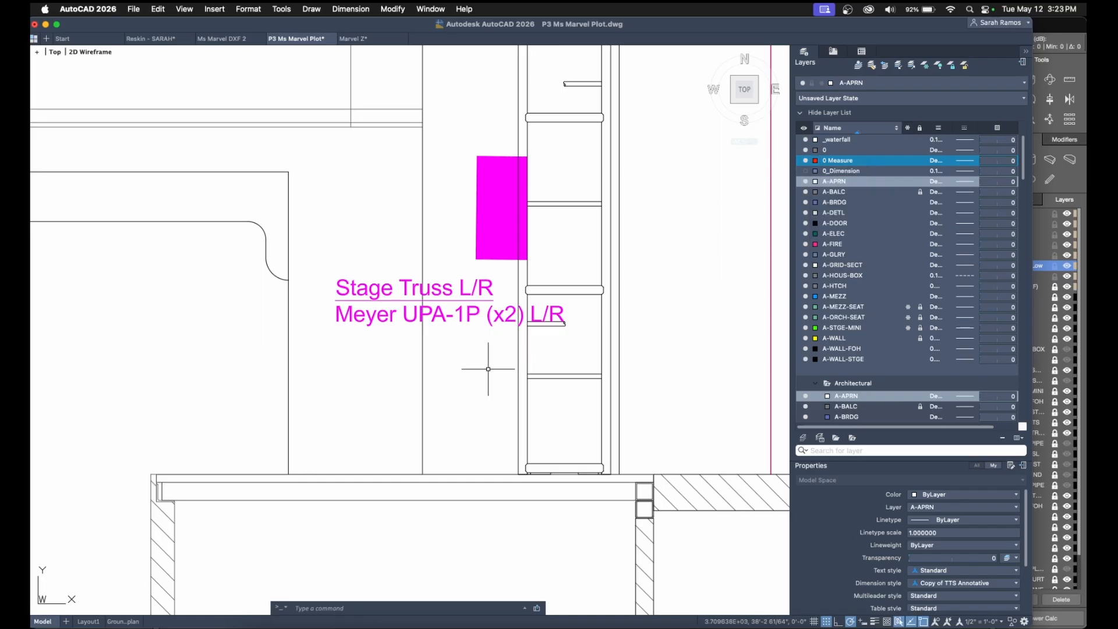
Open the Dimension Style Manager and make Standard the current dimension style.
type("ddim")
key("Return")
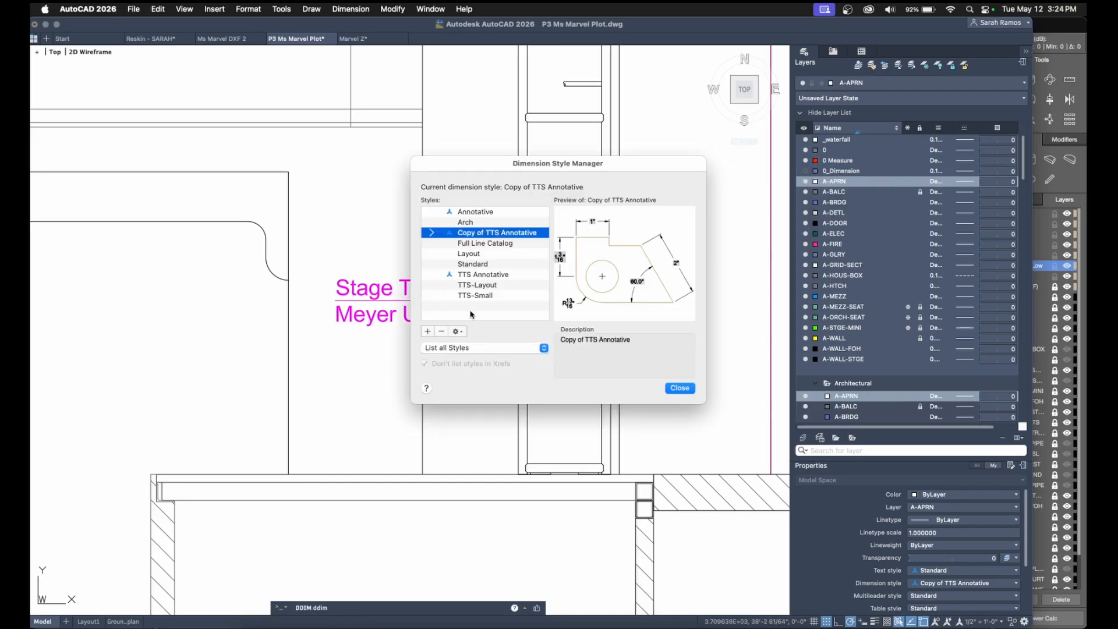
left_click(486, 265)
left_click(458, 331)
left_click(469, 345)
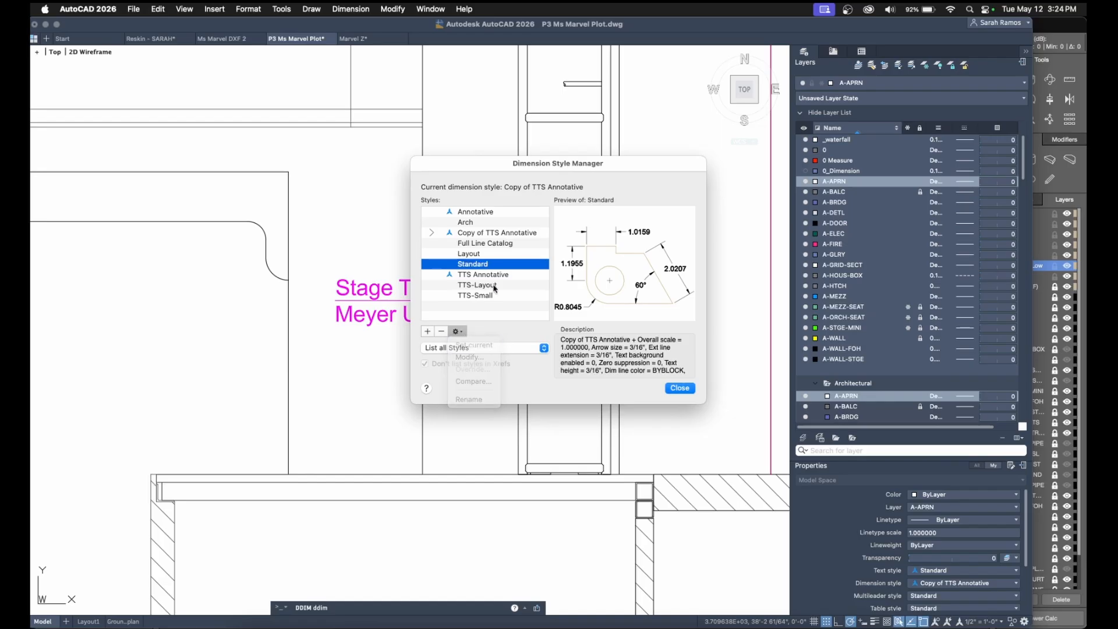
Modify the Standard dimension style so linear dimensions use a precision of 0.00.
left_click(459, 332)
left_click(469, 356)
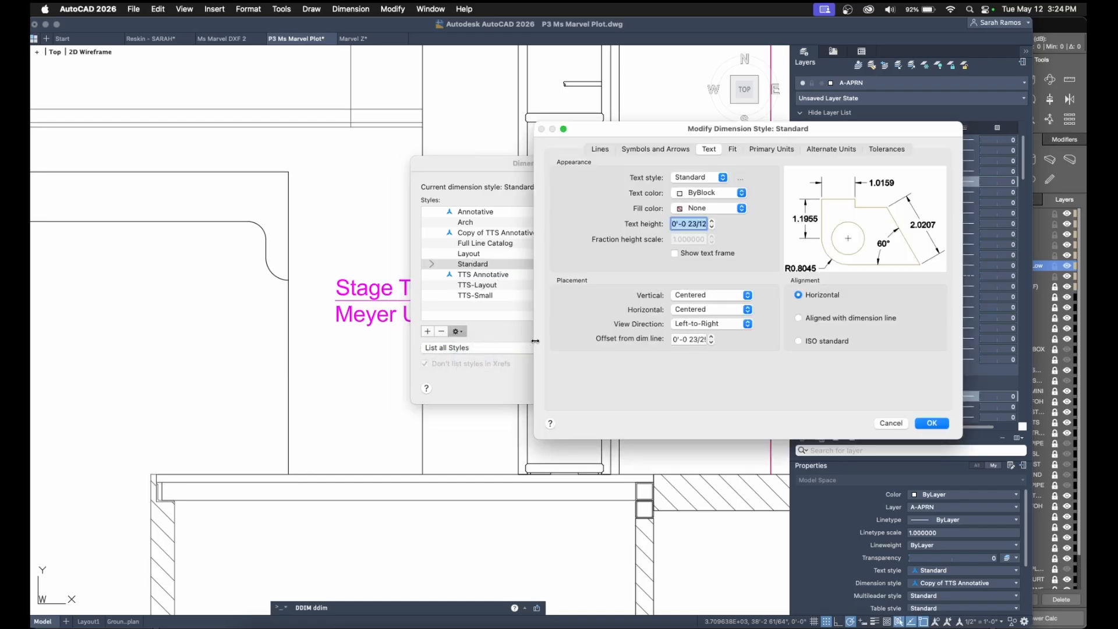
left_click(711, 178)
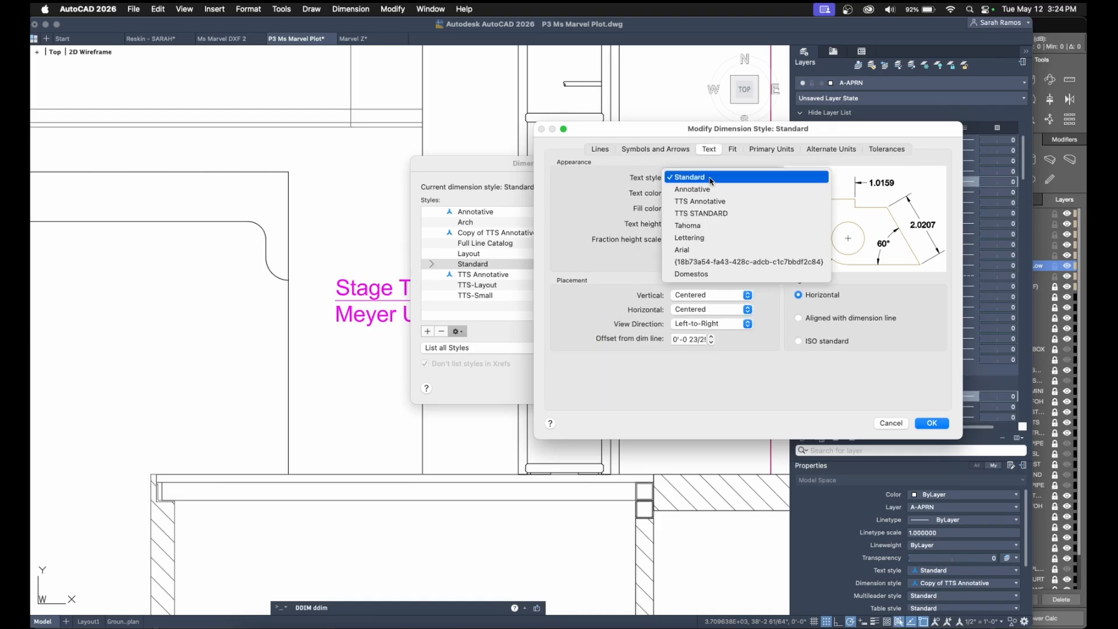
left_click(710, 178)
left_click(733, 149)
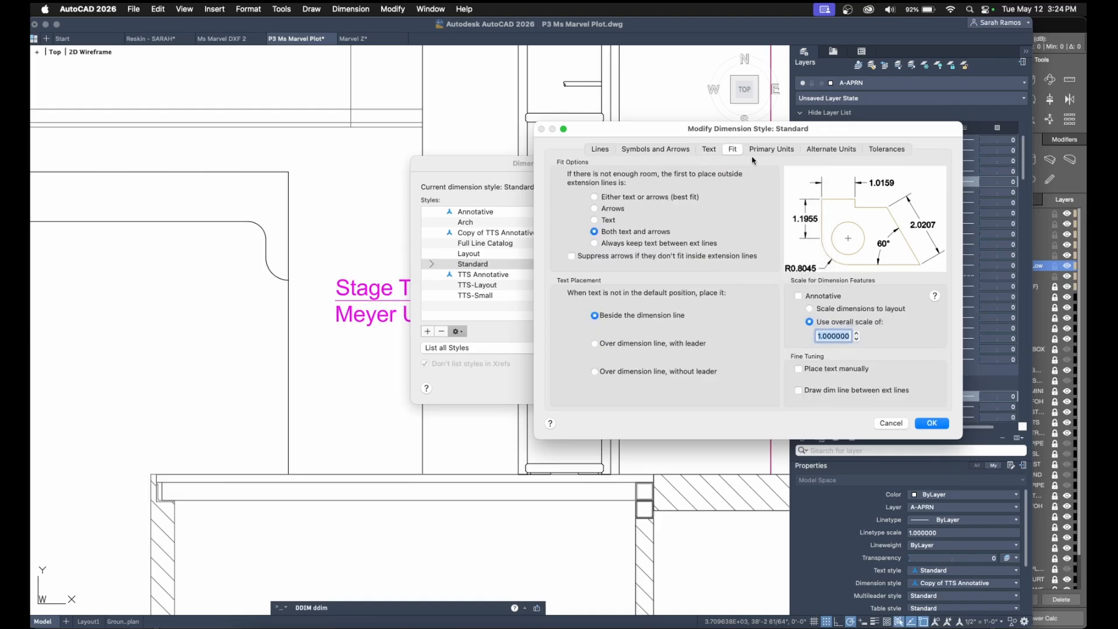
left_click(771, 149)
left_click(722, 191)
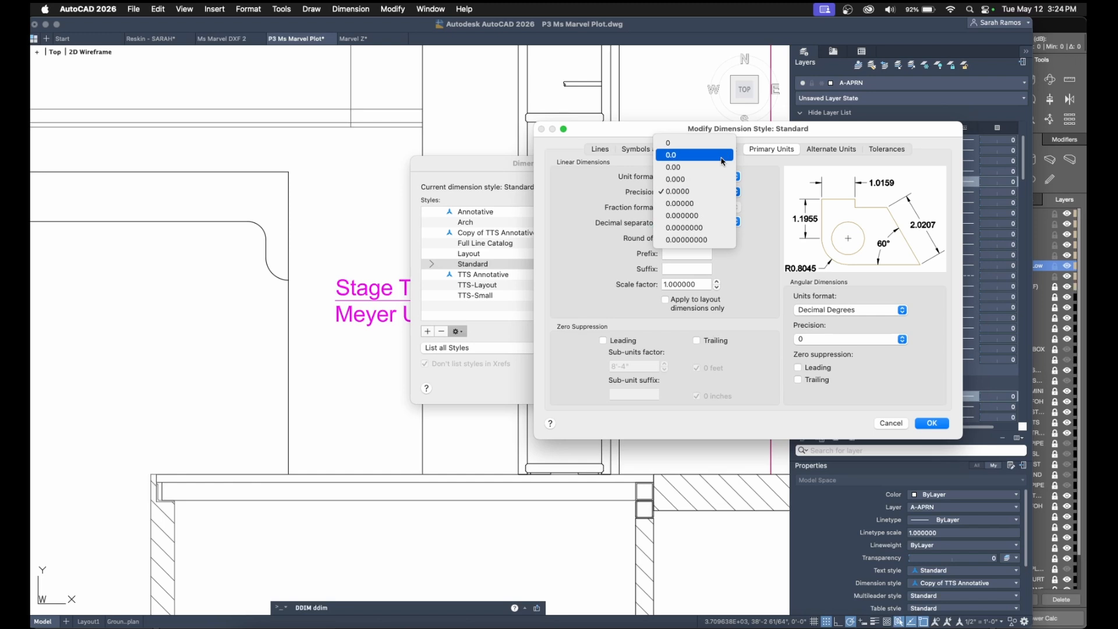
left_click(681, 167)
Set the Standard dimension style's text height to 5, save the change and close the Dimension Style Manager.
left_click(677, 150)
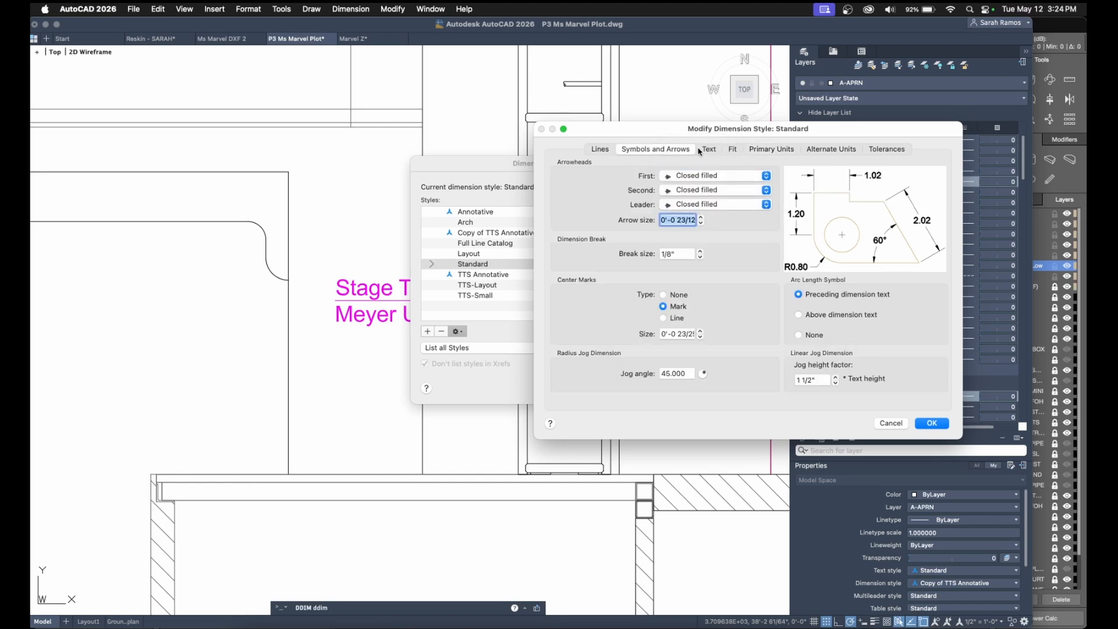
left_click(709, 149)
type("5")
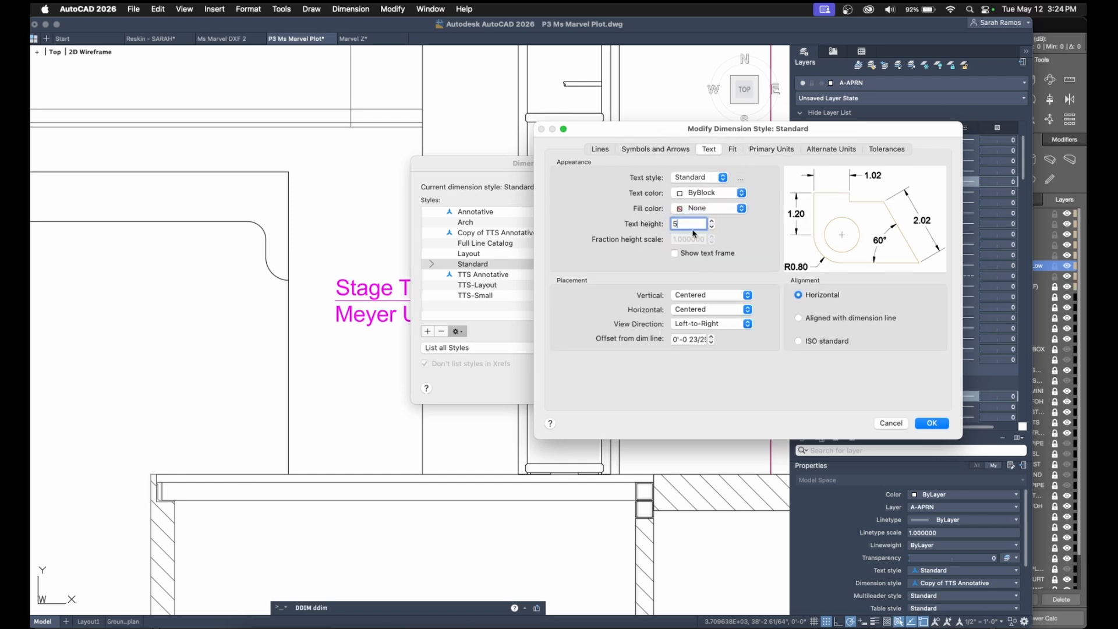
left_click(932, 423)
left_click(696, 388)
Add a vertical linear dimension from the middle of the magenta UPA-1P down to the stage floor.
type("dli")
key("Return")
left_click(518, 209)
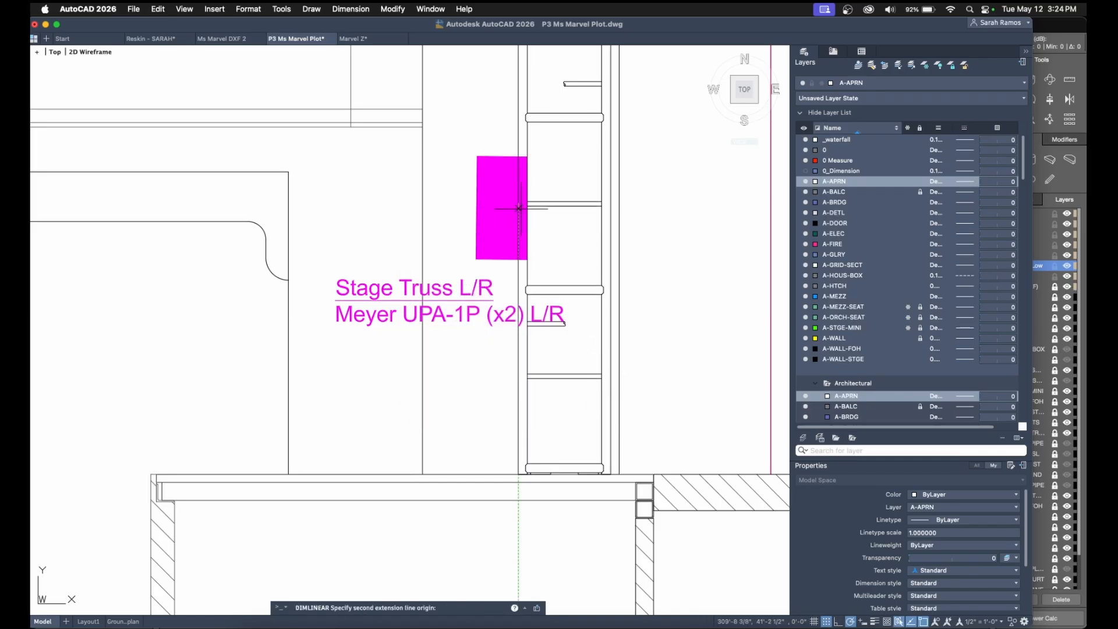
left_click(518, 474)
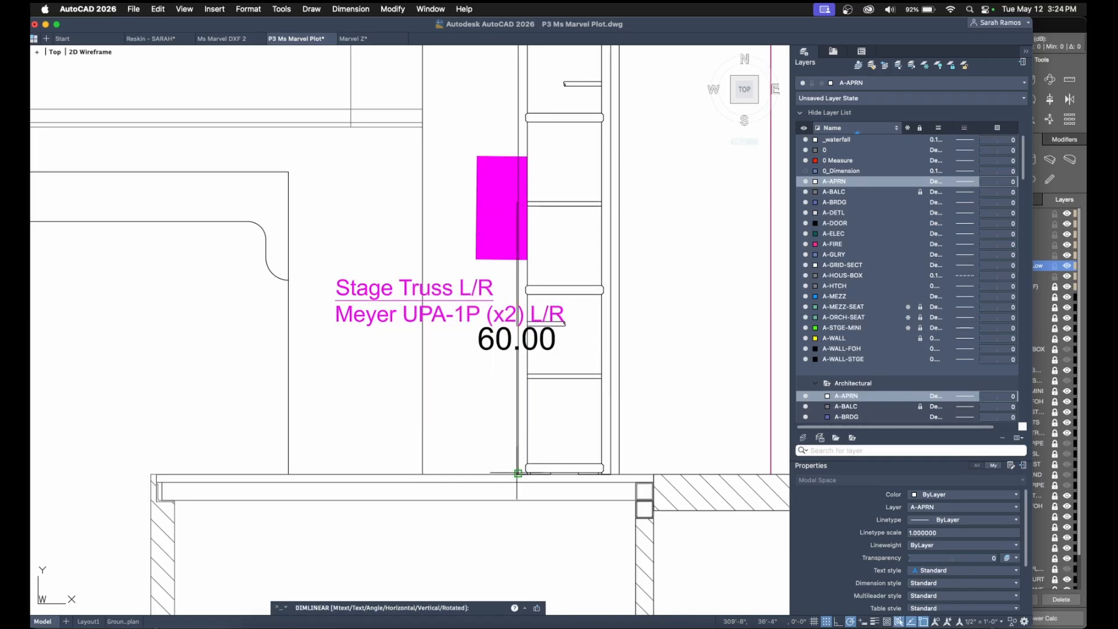
left_click(480, 453)
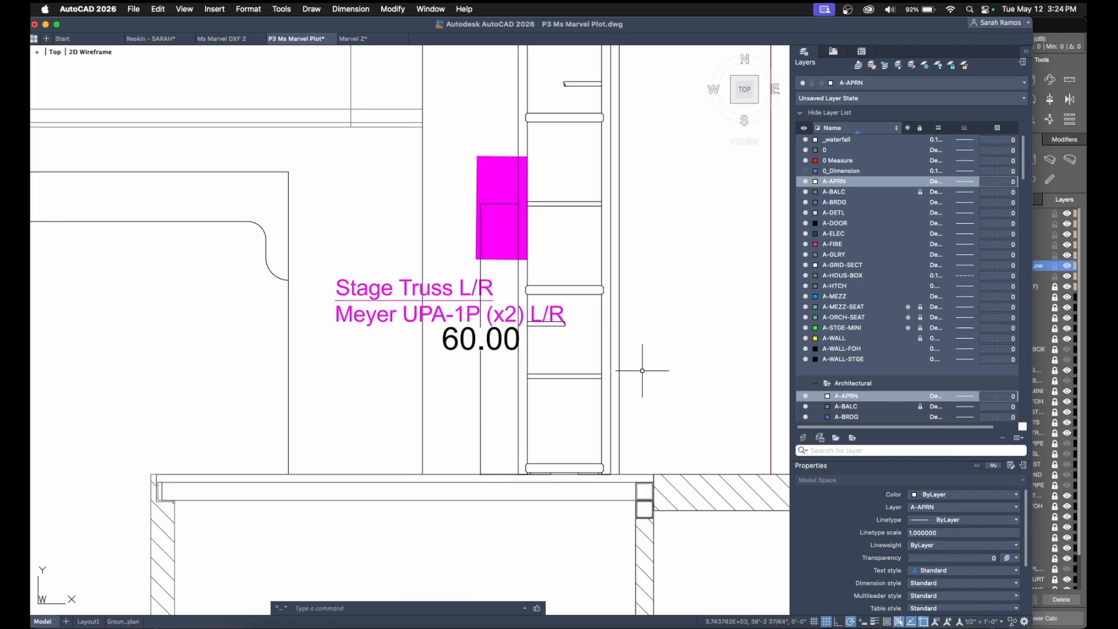
Switch to MAPP 3D and set the Z position of the HL UPA Low loudspeaker to 60 in.
left_click(1051, 25)
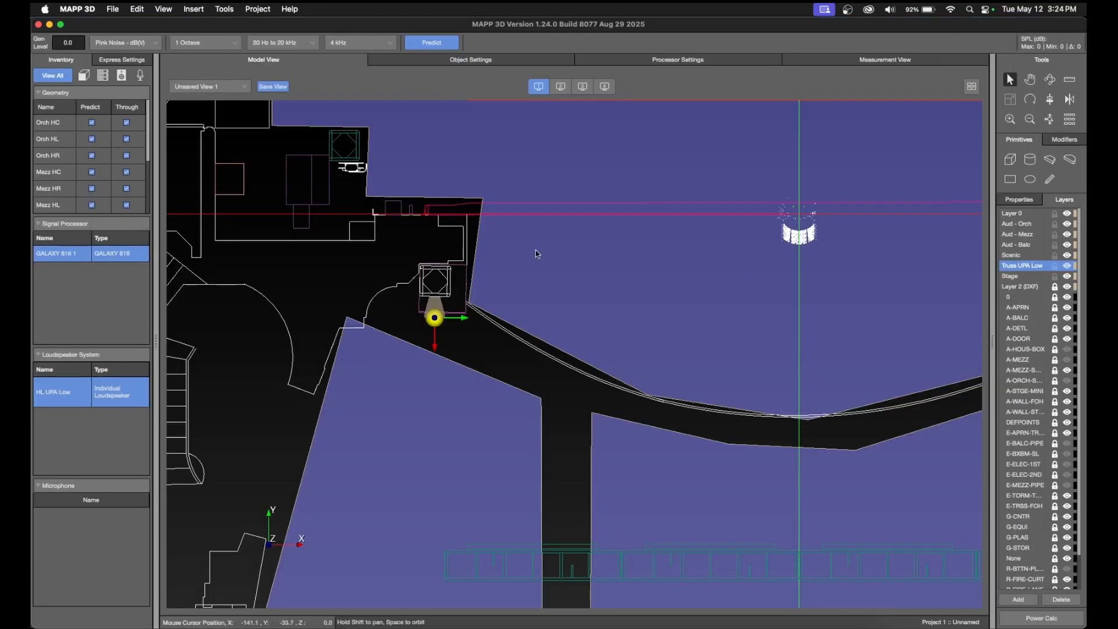
left_click(122, 60)
left_click(76, 188)
type("60")
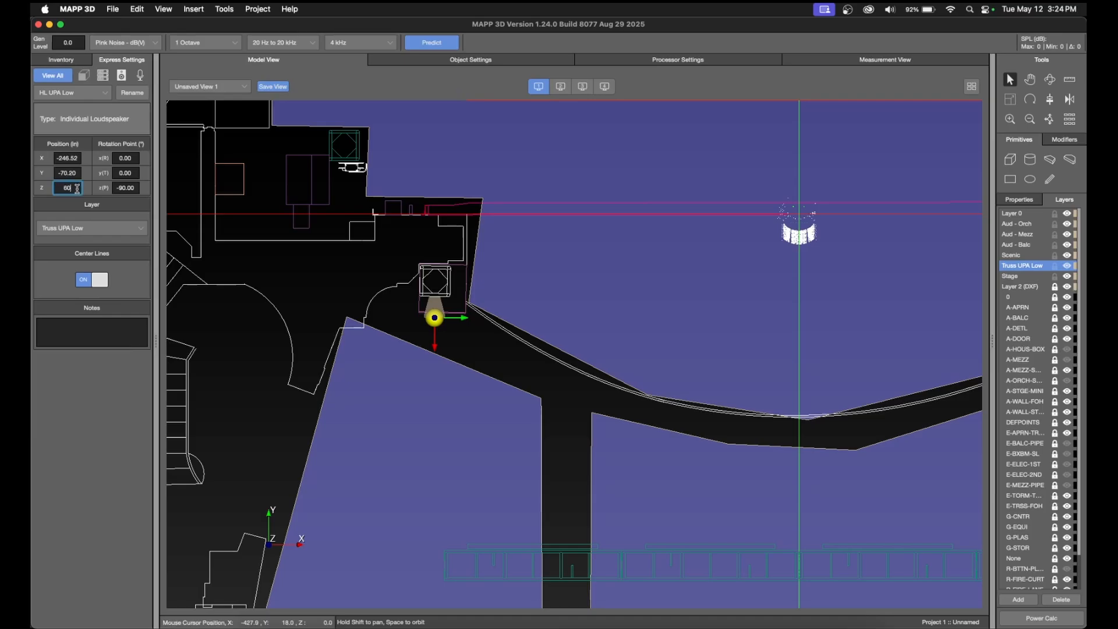
key("Return")
Display the loudspeaker's centre line in the model view and view its height above the floor in 3D.
left_click(1051, 80)
left_click_drag(596, 302, 335, 237)
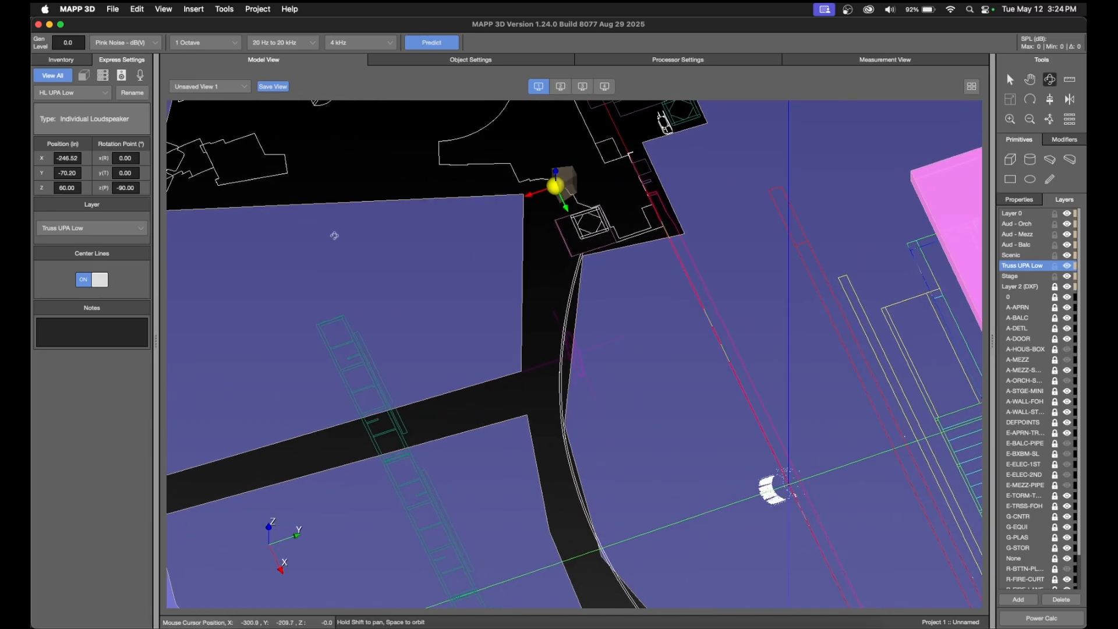
key("Escape")
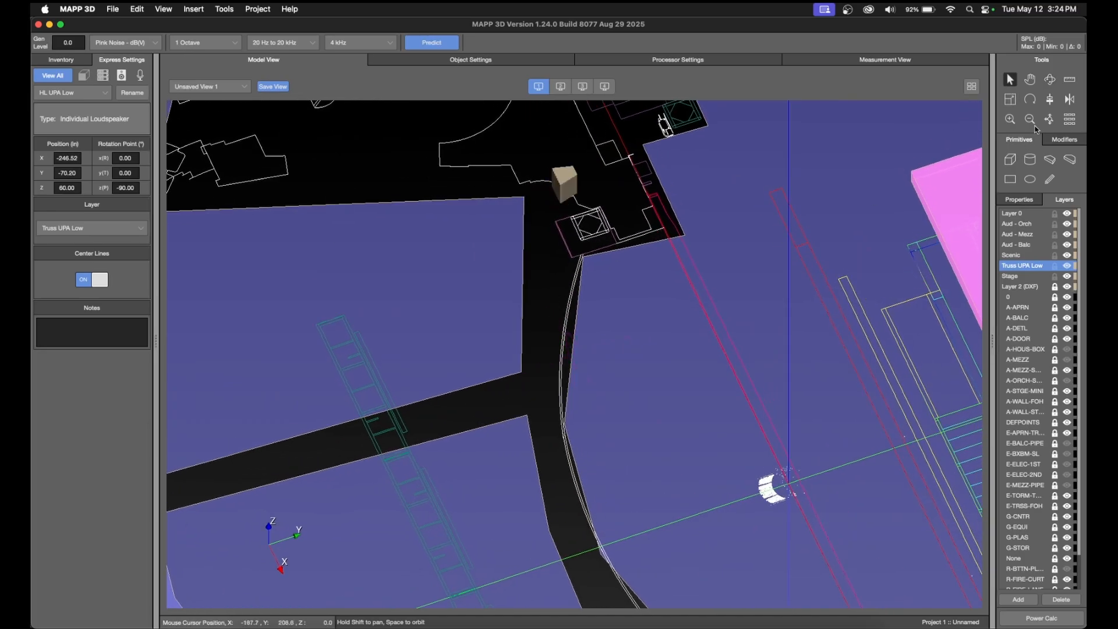
right_click(534, 269)
left_click(610, 334)
left_click(1051, 81)
left_click_drag(588, 356, 600, 301)
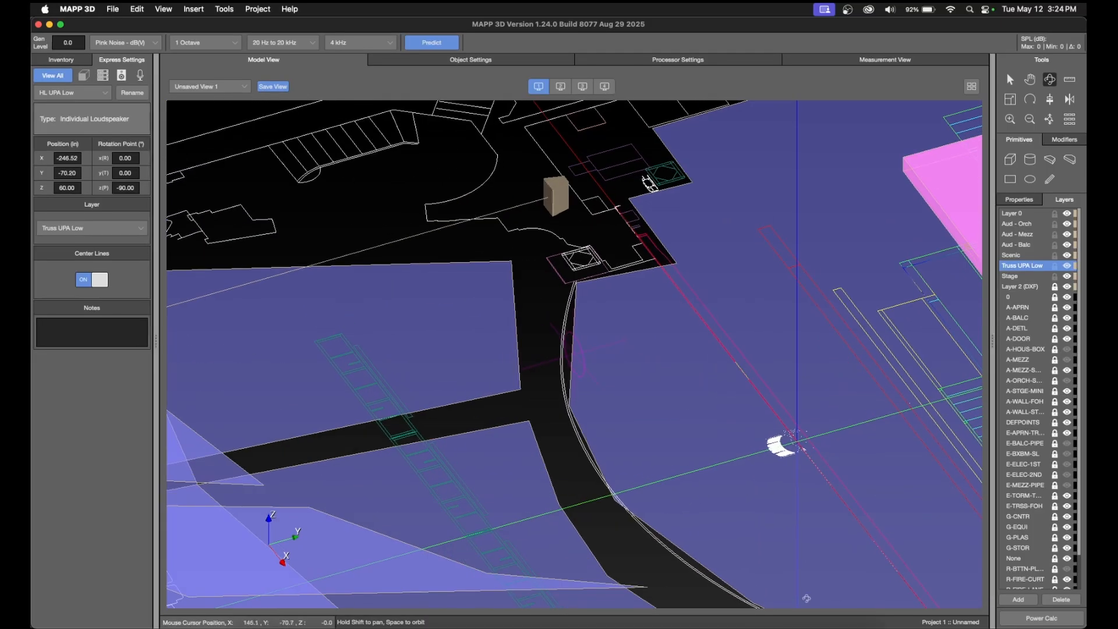
Check the House Left Truss UPA.JPG site photo and set the HL UPA Low loudspeaker's tilt rotation to 10°.
left_click(249, 622)
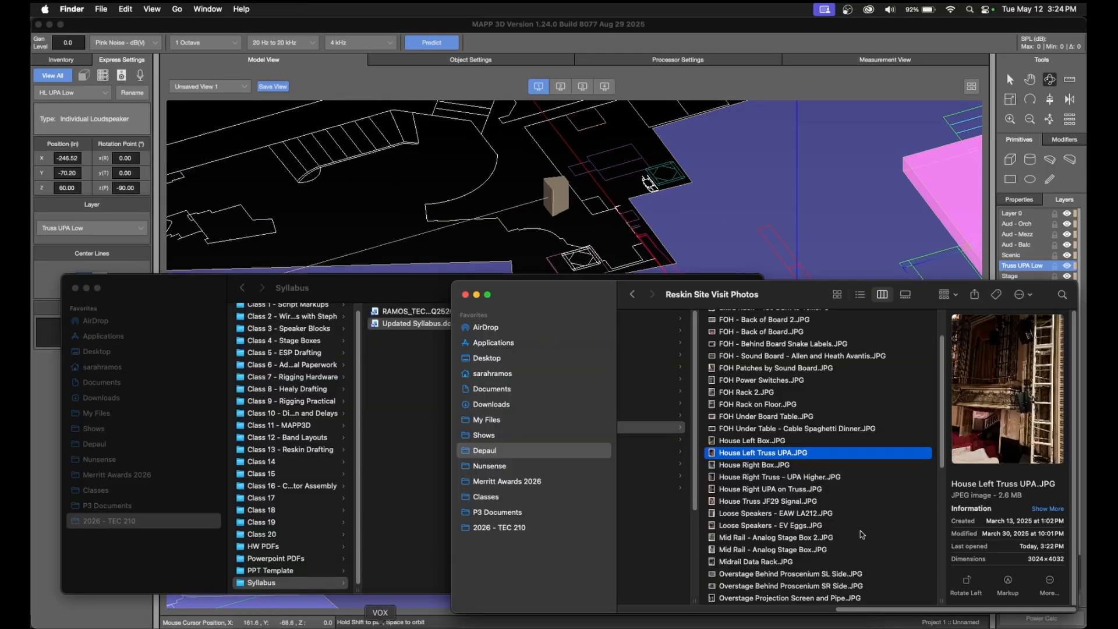
double_click(783, 455)
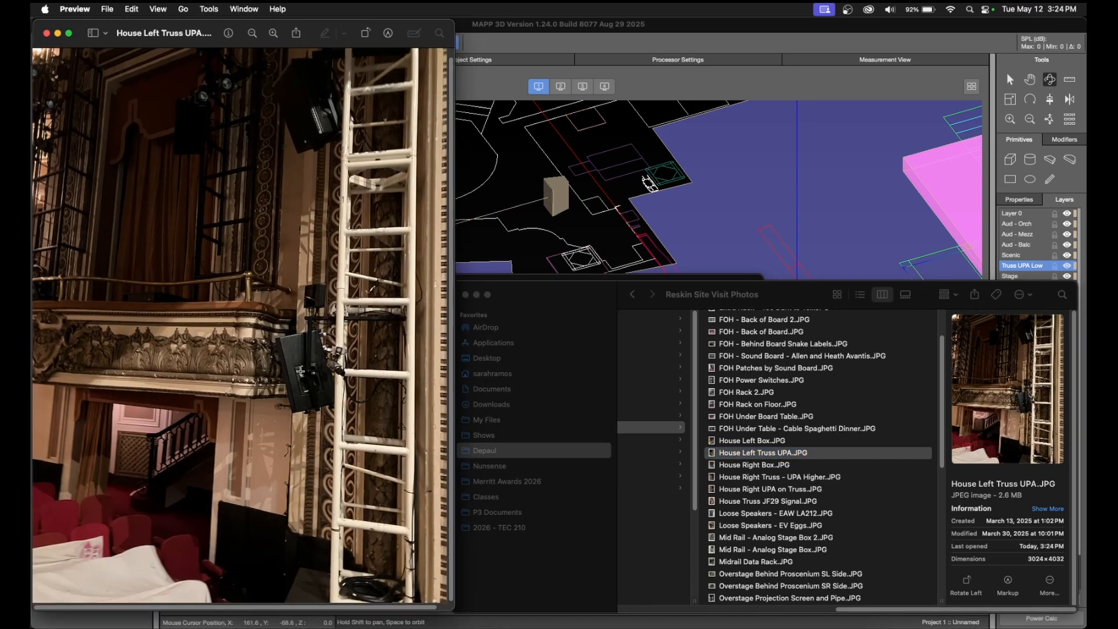
left_click(568, 222)
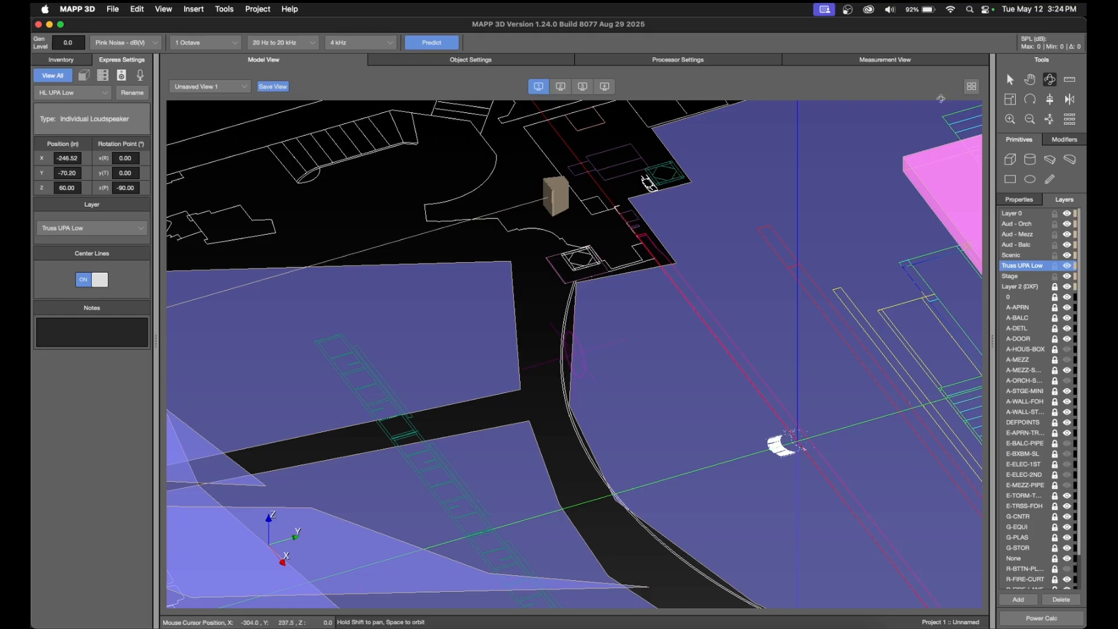
left_click(1010, 79)
left_click(557, 201)
left_click(129, 174)
key("Return")
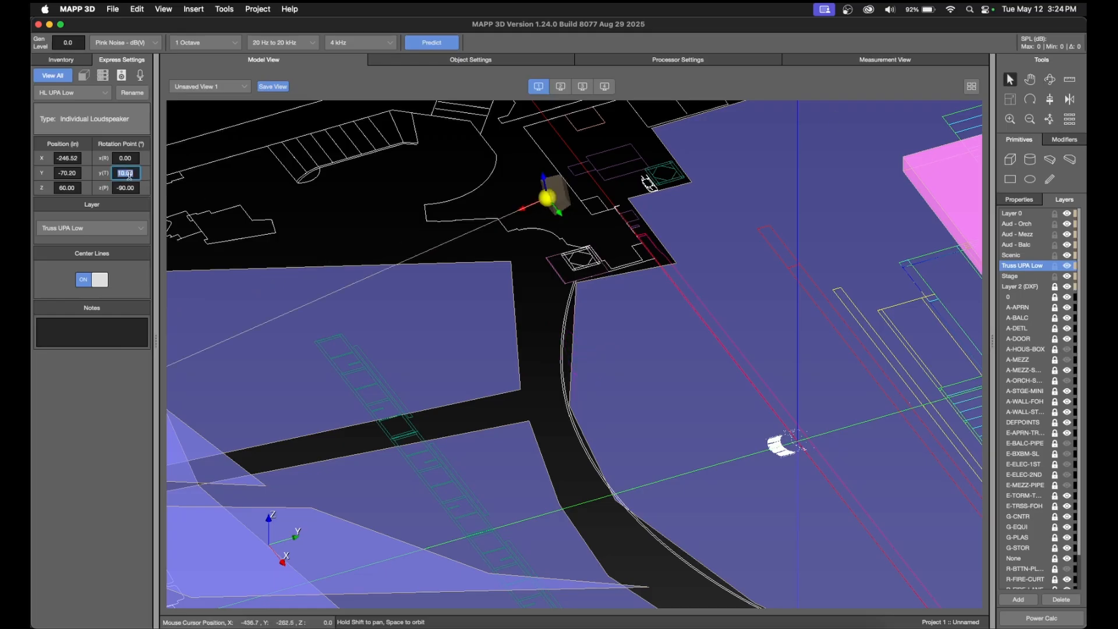
Compare the loudspeaker's aim with the House Left Truss UPA photo and set its pan rotation to -85°.
left_click(1050, 79)
left_click_drag(553, 291, 529, 267)
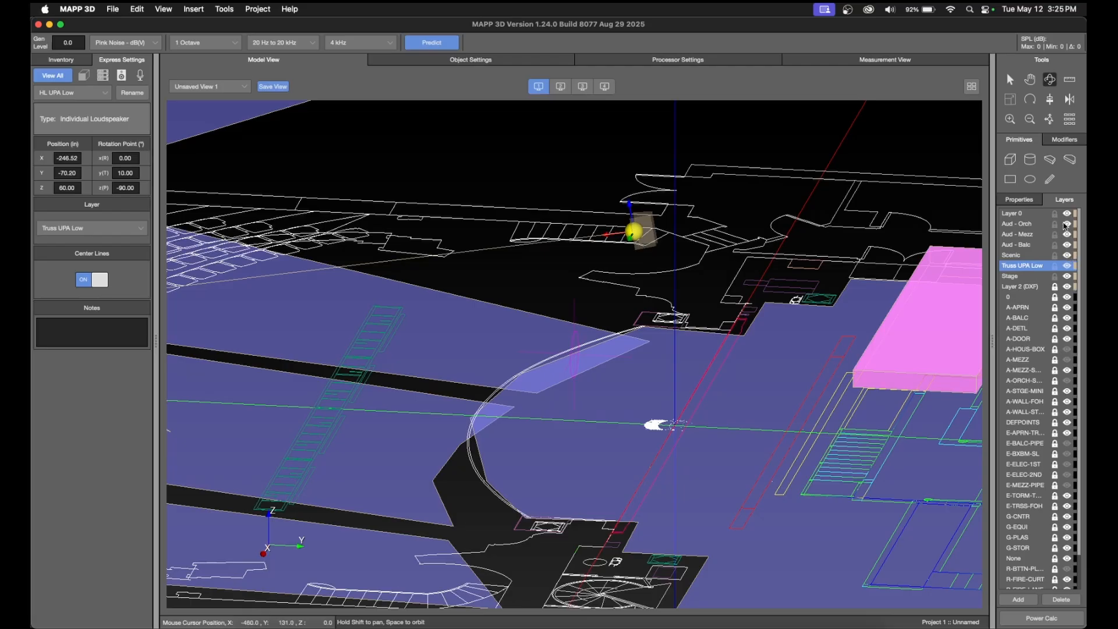
scroll(487, 372, "down", 5)
left_click_drag(517, 182, 583, 250)
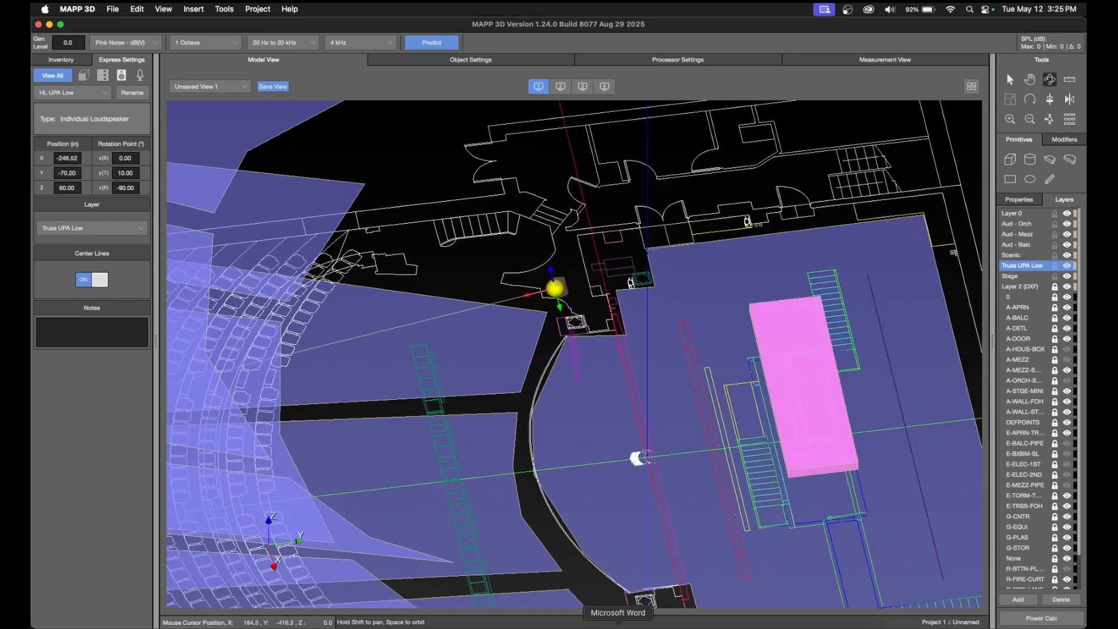
left_click(693, 624)
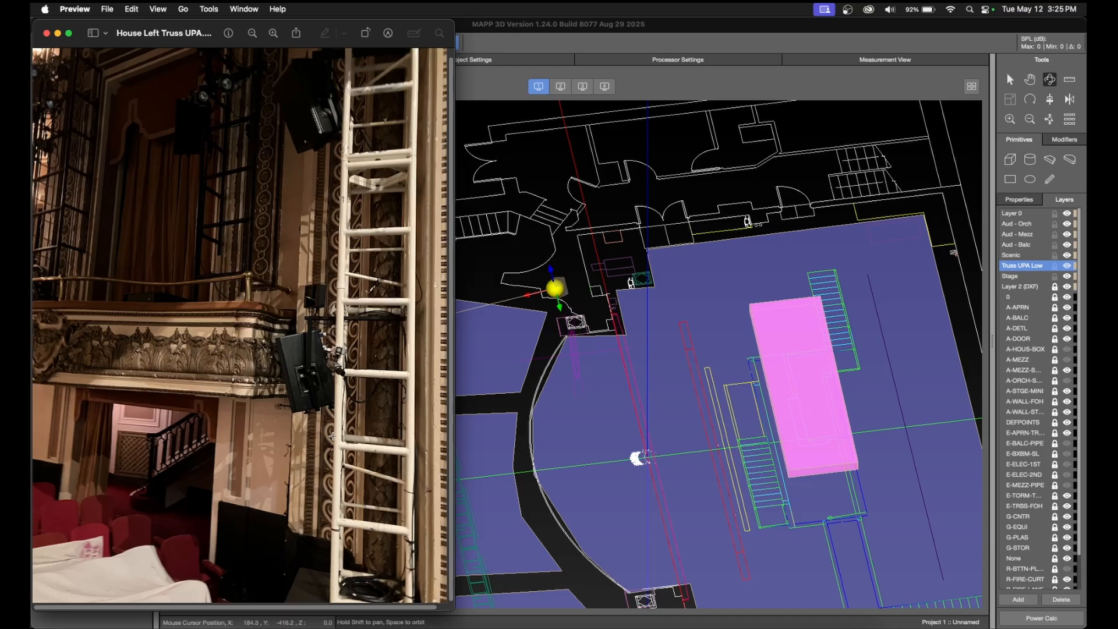
left_click(536, 379)
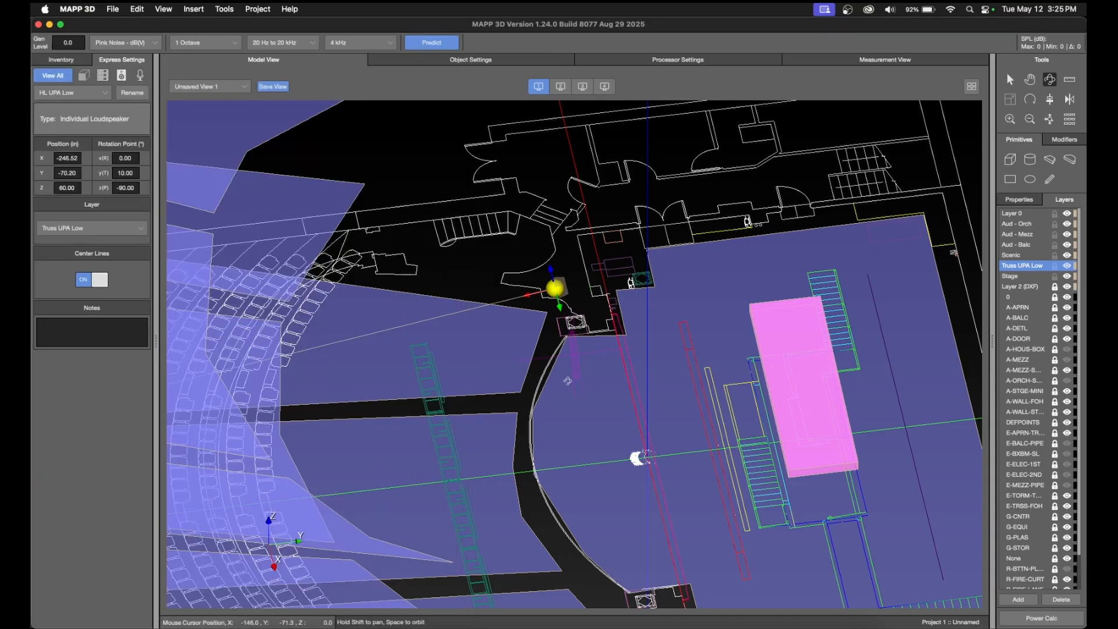
scroll(541, 283, "up", 2)
left_click(134, 191)
double_click(134, 190)
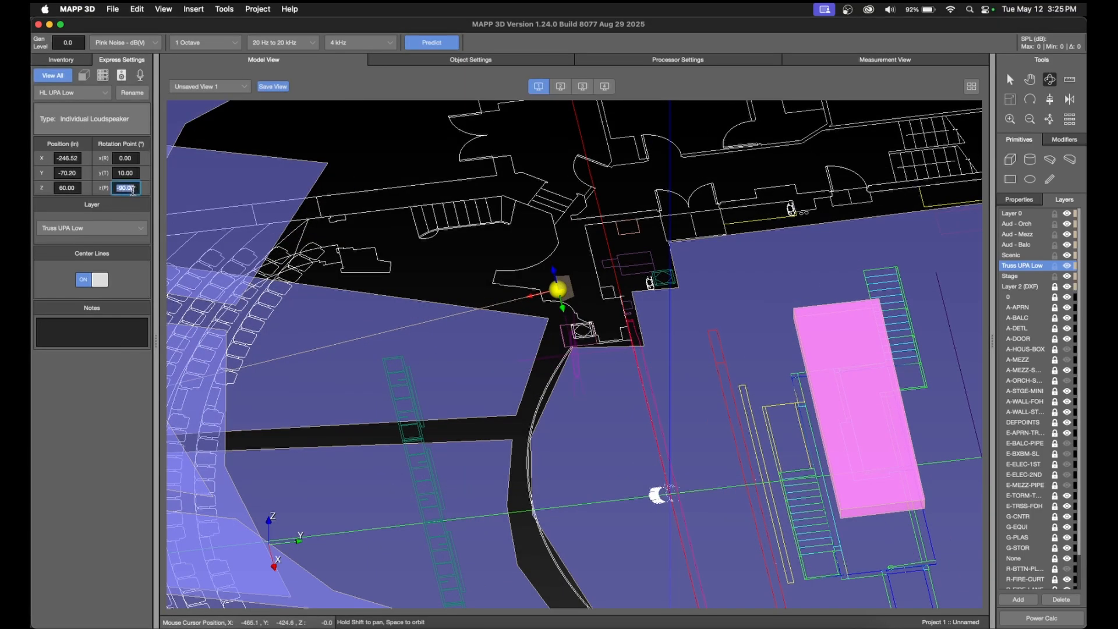
type("-85")
key("Return")
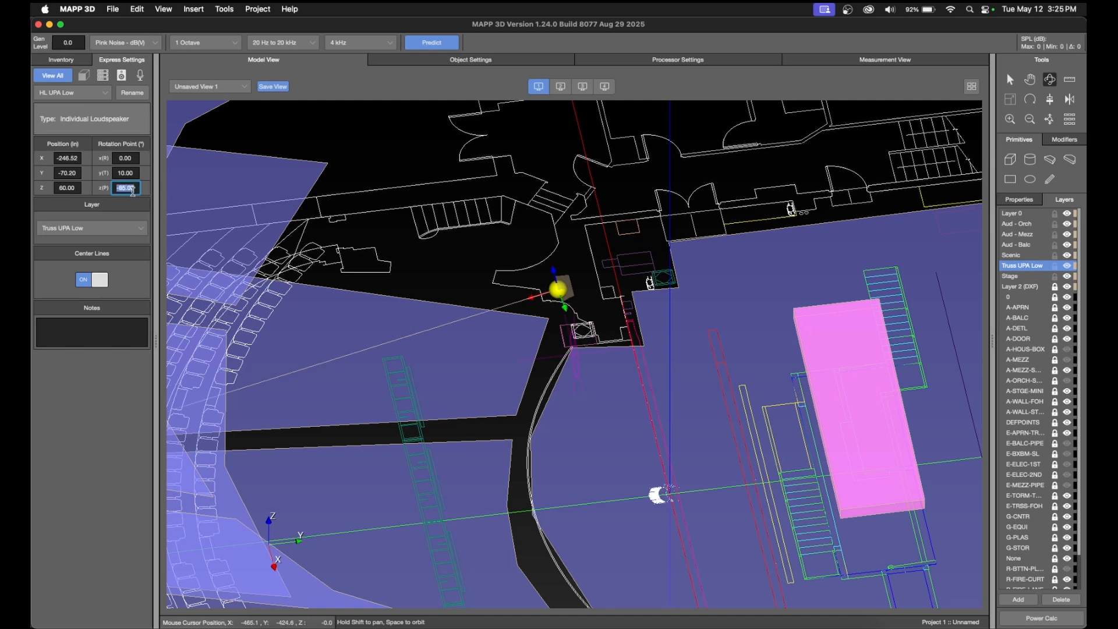
Run a 4 kHz prediction for HL UPA Low and examine its coverage of the audience areas from several angles.
left_click_drag(568, 380, 532, 197)
left_click(430, 43)
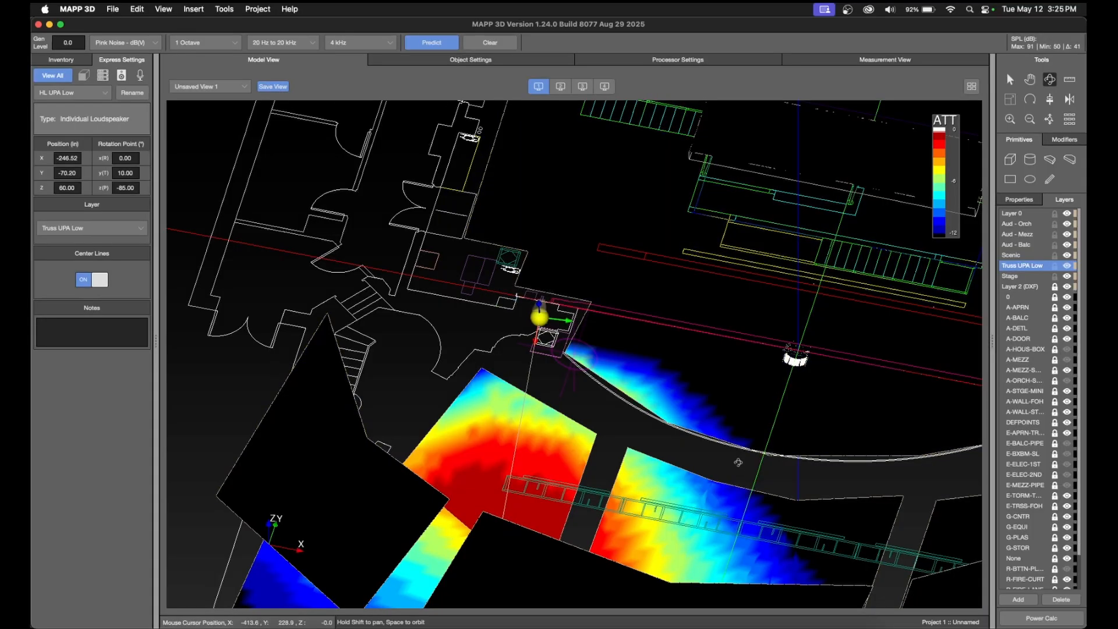
left_click_drag(727, 456, 328, 441)
scroll(371, 456, "down", 3)
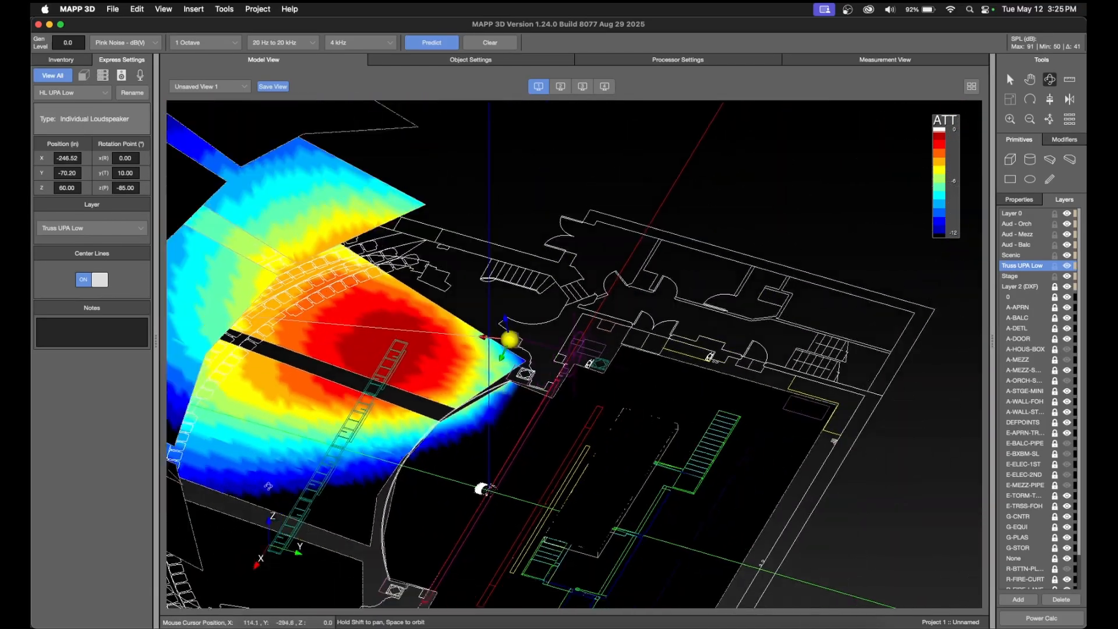
scroll(237, 498, "up", 3)
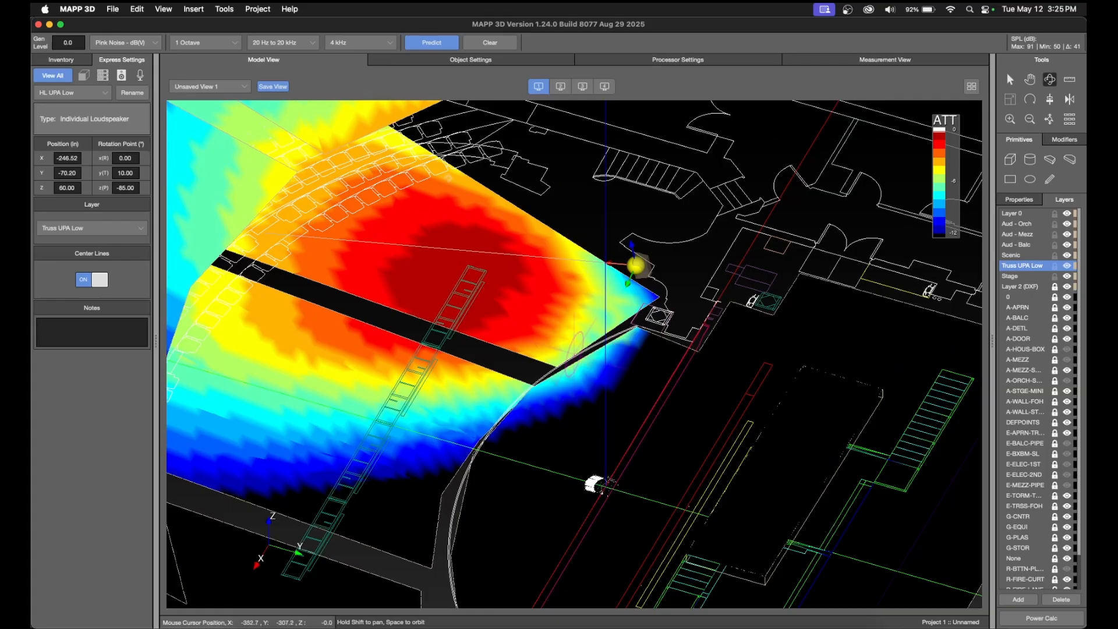
scroll(486, 321, "down", 3)
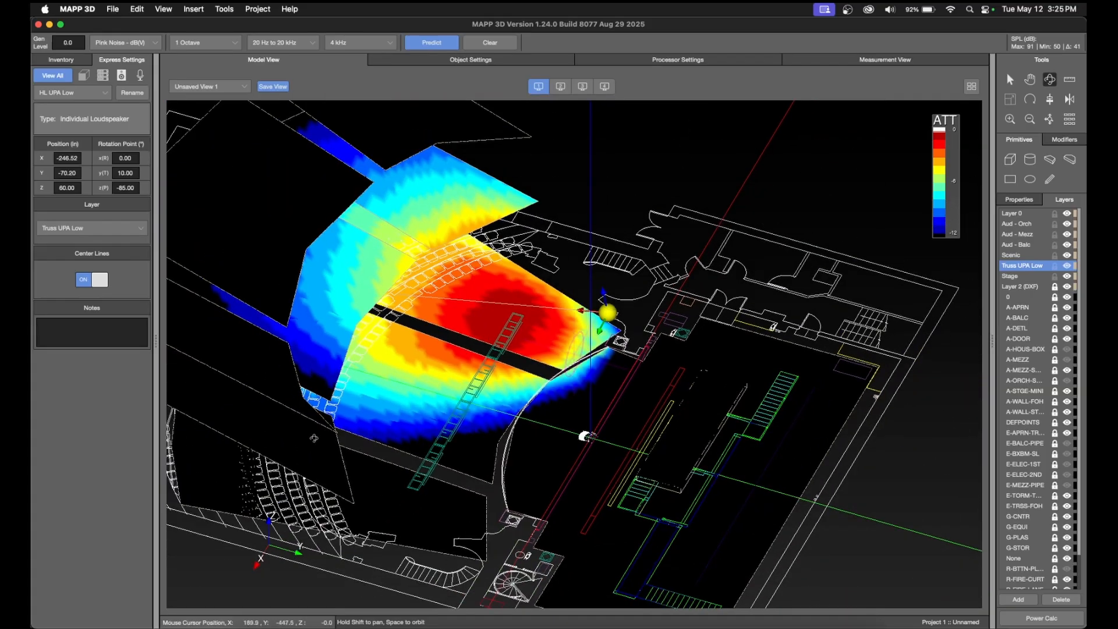
scroll(577, 417, "up", 3)
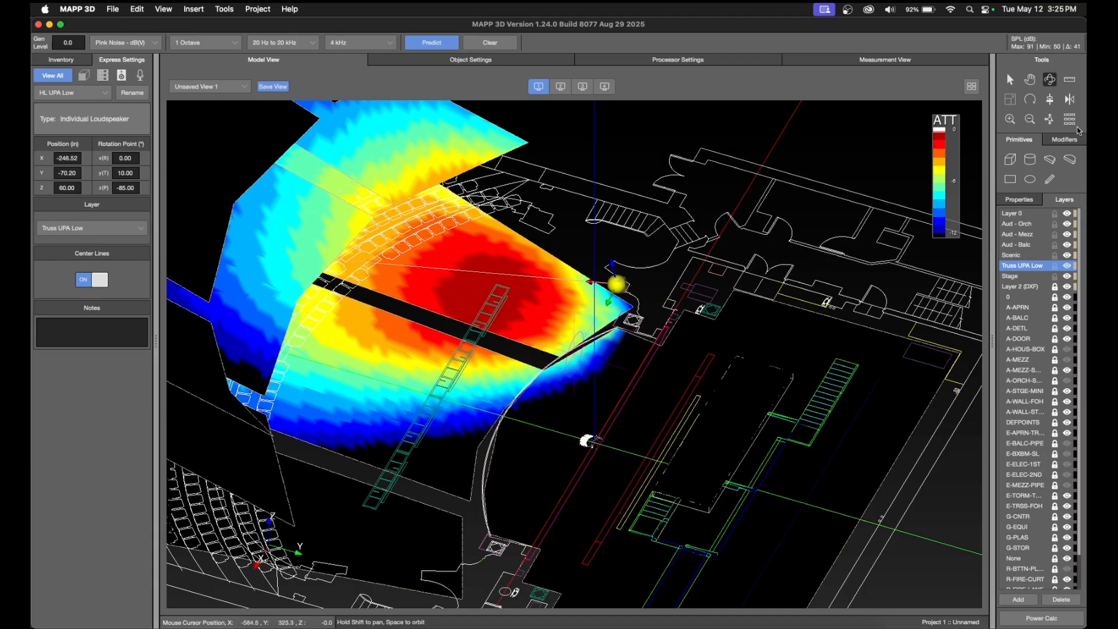
Show the model in Top View 1 and mirror HL UPA Low along the X axis (YZ plane) with Flip Object on.
left_click(237, 88)
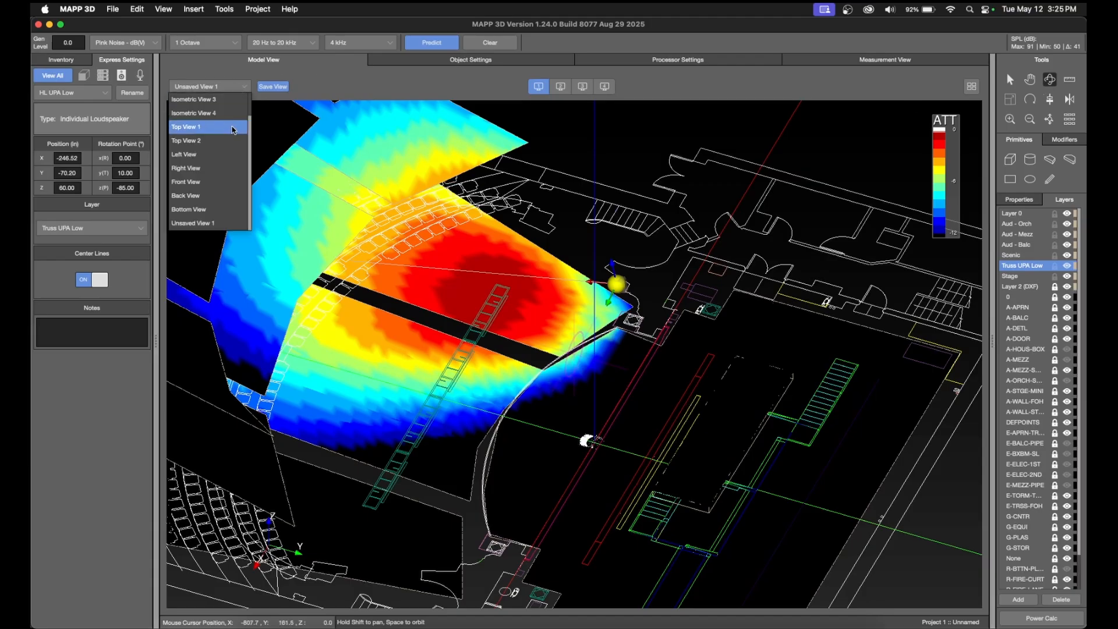
left_click(233, 127)
left_click(1069, 100)
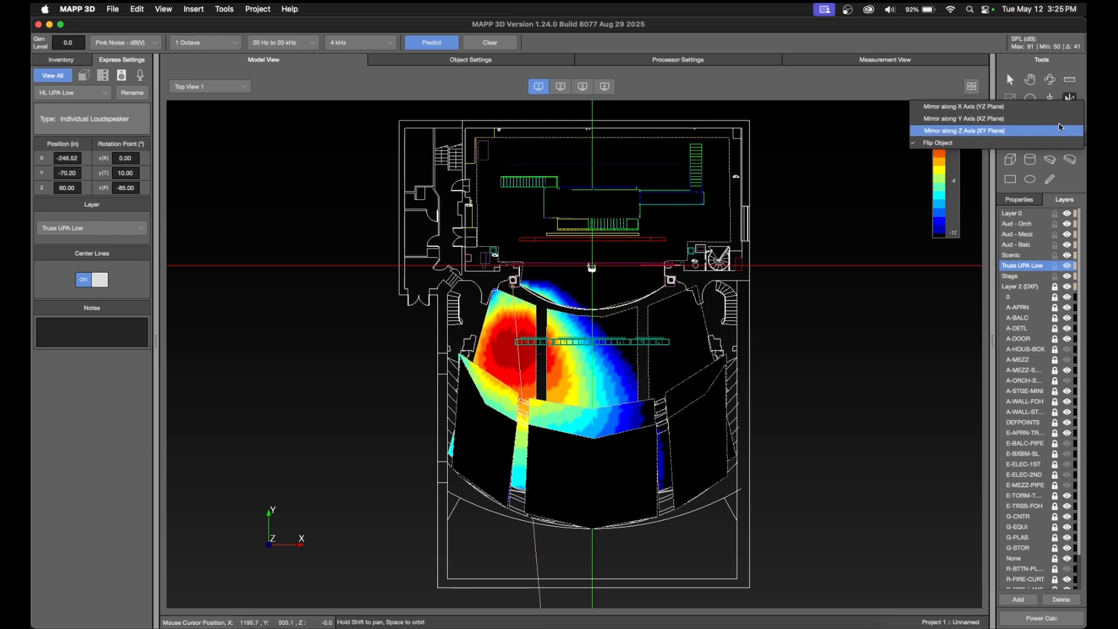
left_click(1060, 111)
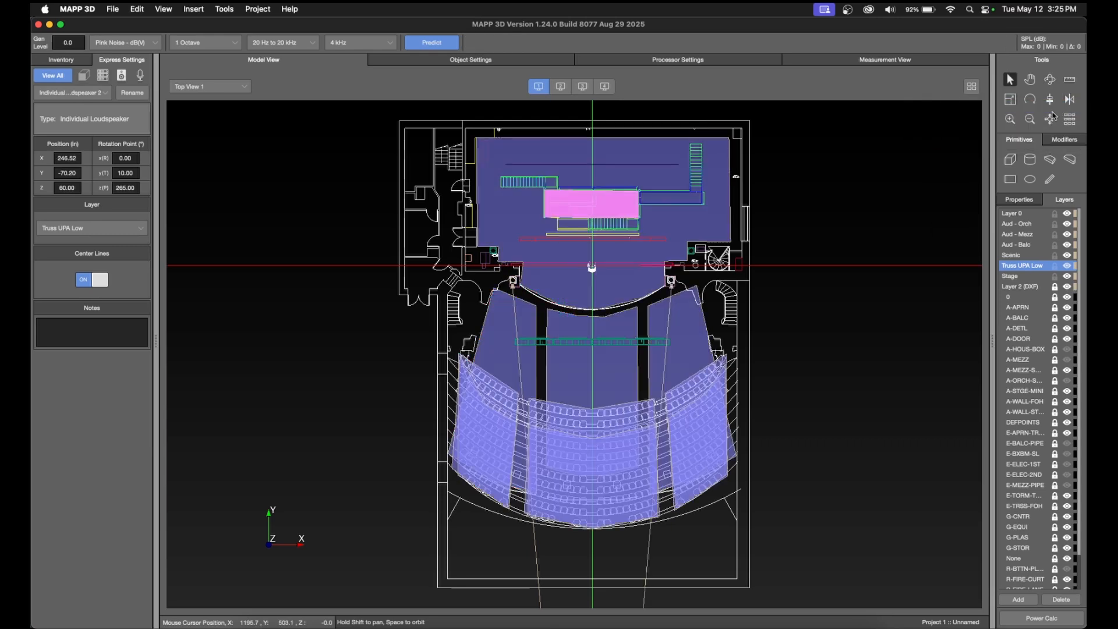
Run the 4 kHz prediction with both mirrored truss loudspeakers and examine their combined audience coverage.
scroll(659, 297, "up", 5)
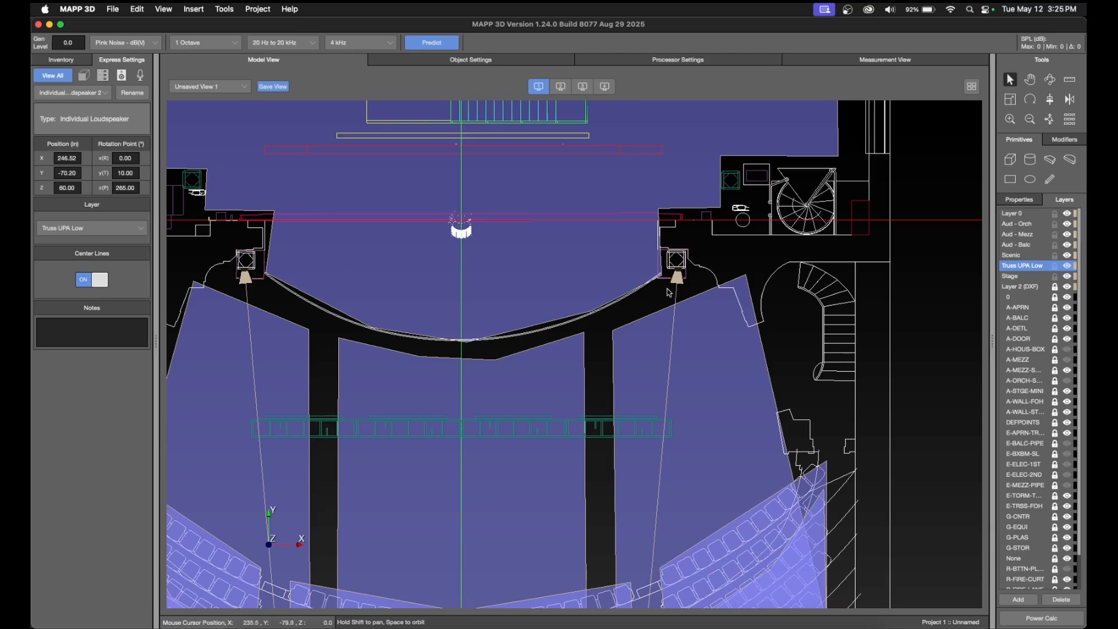
left_click(417, 47)
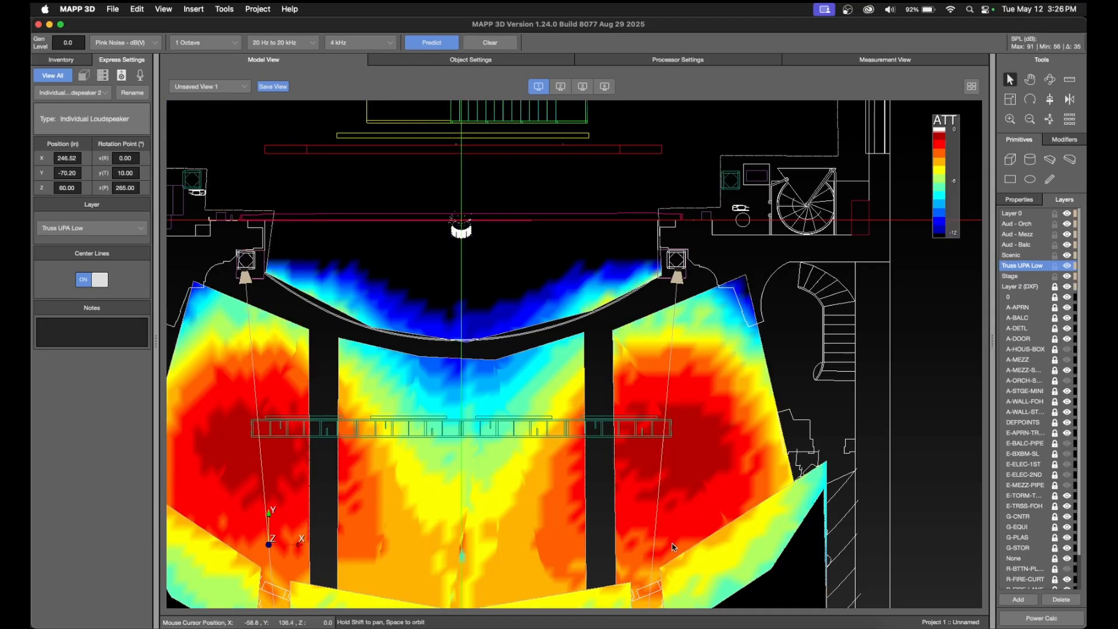
scroll(673, 548, "down", 3)
scroll(661, 457, "up", 3)
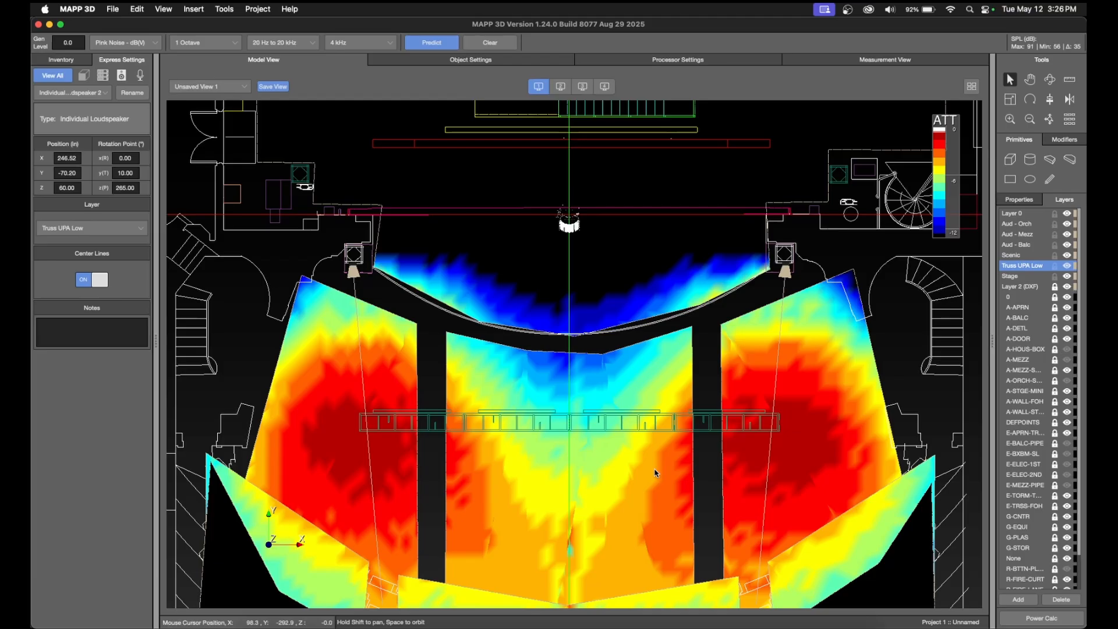
Examine the two truss loudspeakers' predicted coverage of the orchestra, mezzanine and balcony from above and from both sides.
scroll(655, 474, "down", 4)
scroll(657, 501, "up", 1)
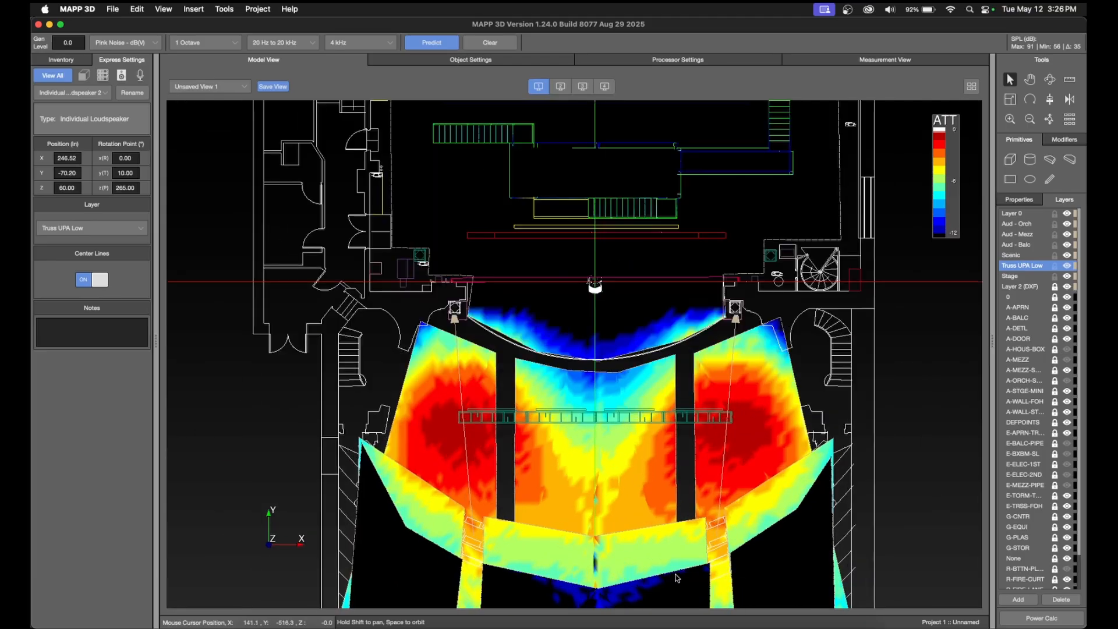
left_click(1049, 80)
left_click_drag(704, 375, 226, 202)
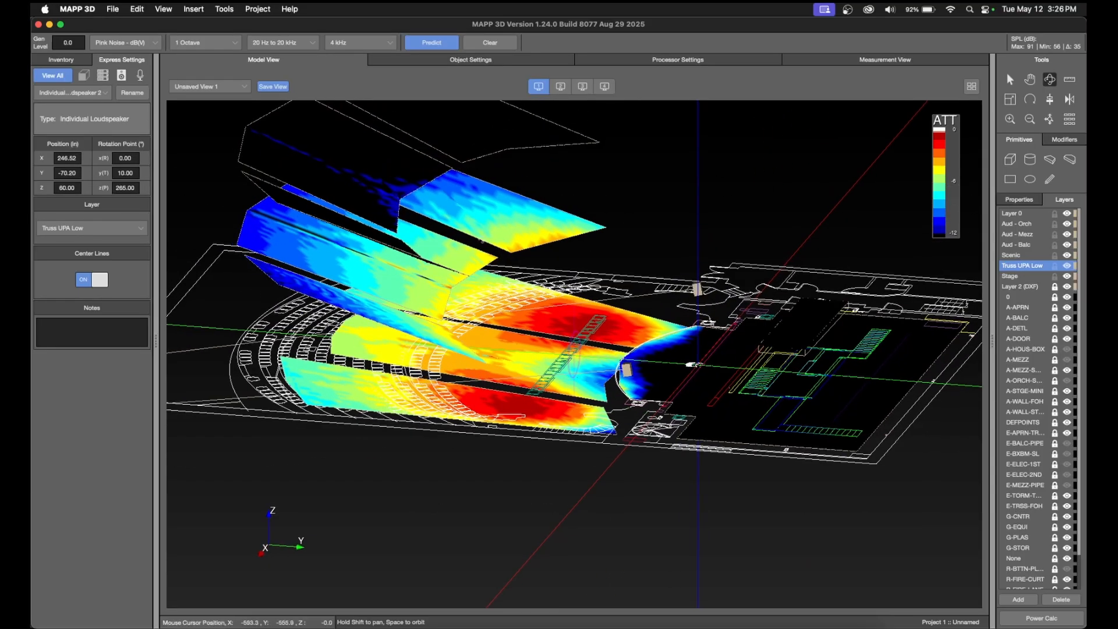
left_click_drag(454, 344, 602, 318)
left_click_drag(436, 358, 425, 382)
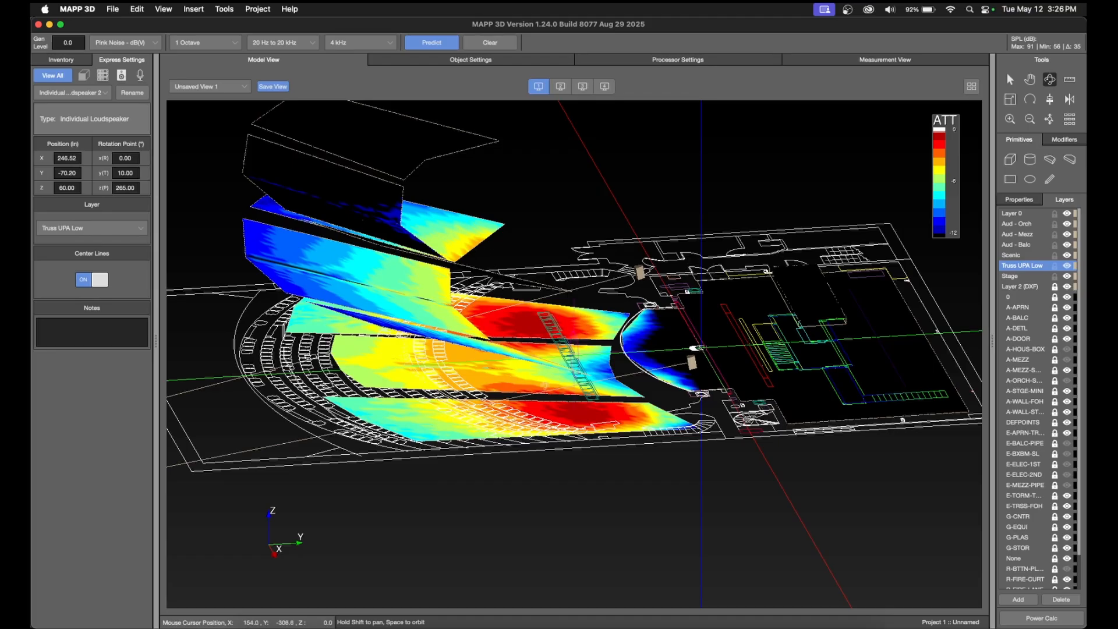
left_click_drag(472, 372, 656, 481)
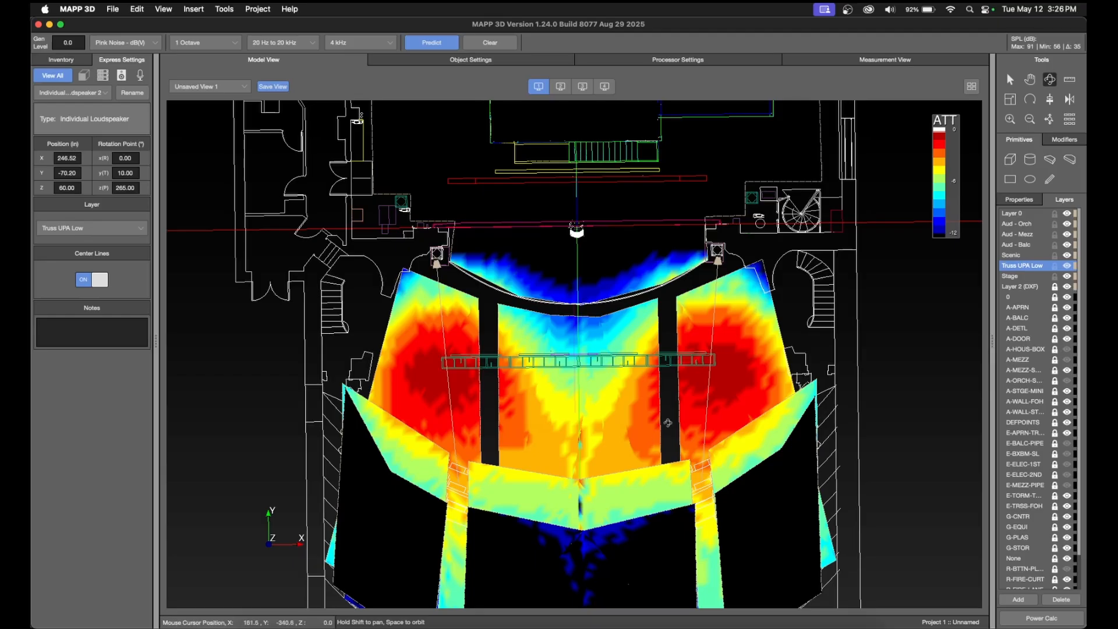
scroll(647, 439, "up", 3)
scroll(648, 439, "up", 2)
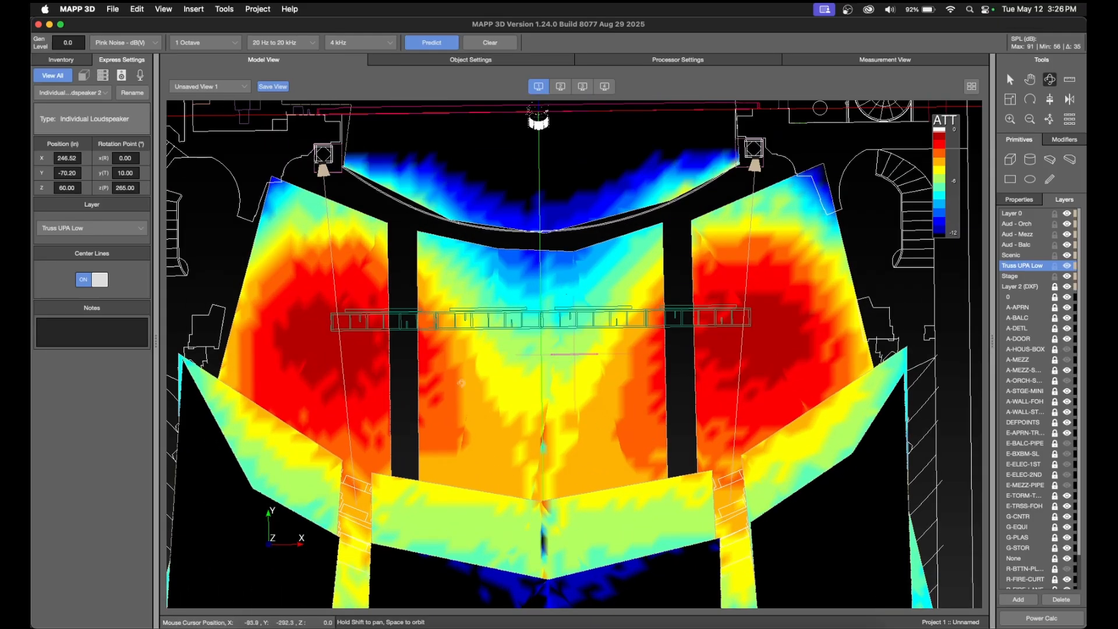
scroll(579, 413, "down", 1)
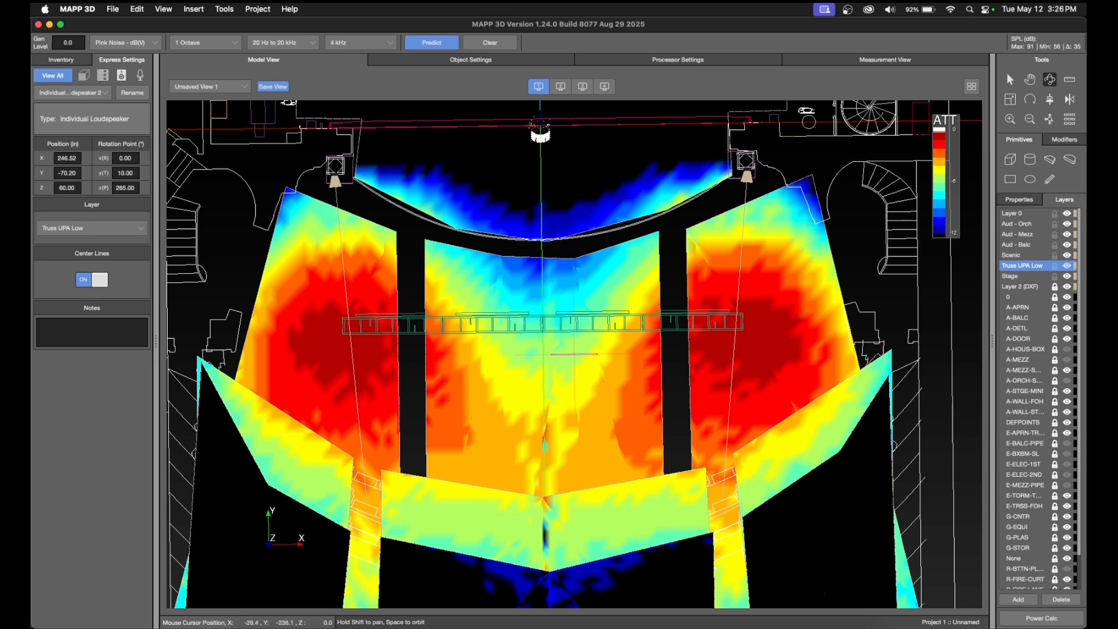
scroll(451, 242, "up", 2)
scroll(253, 179, "up", 2)
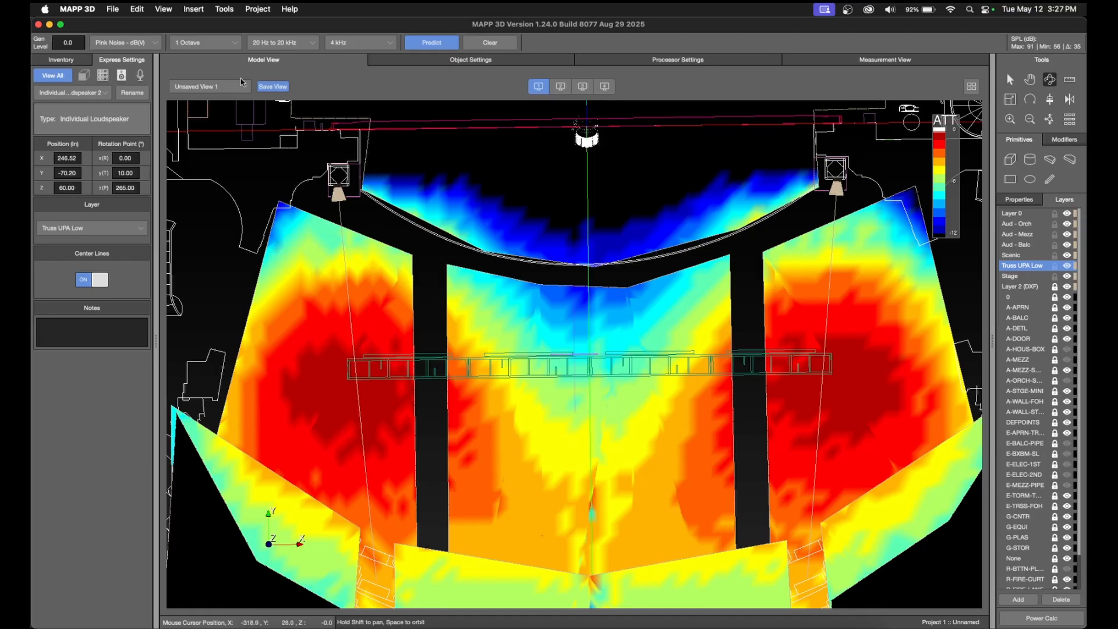
left_click(1011, 80)
left_click(338, 196)
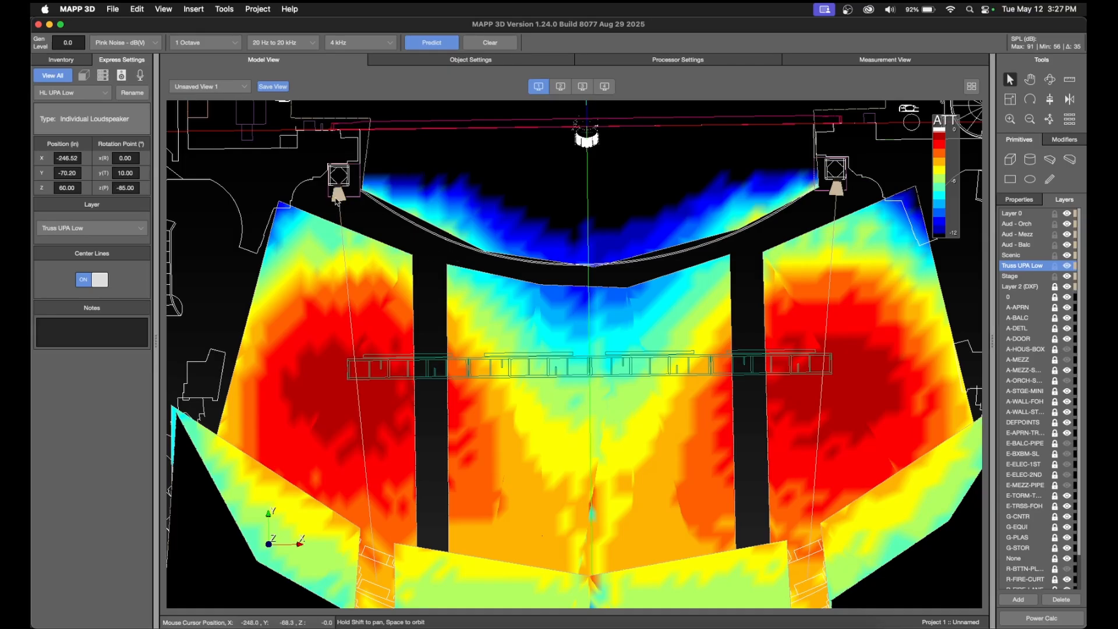
left_click(224, 8)
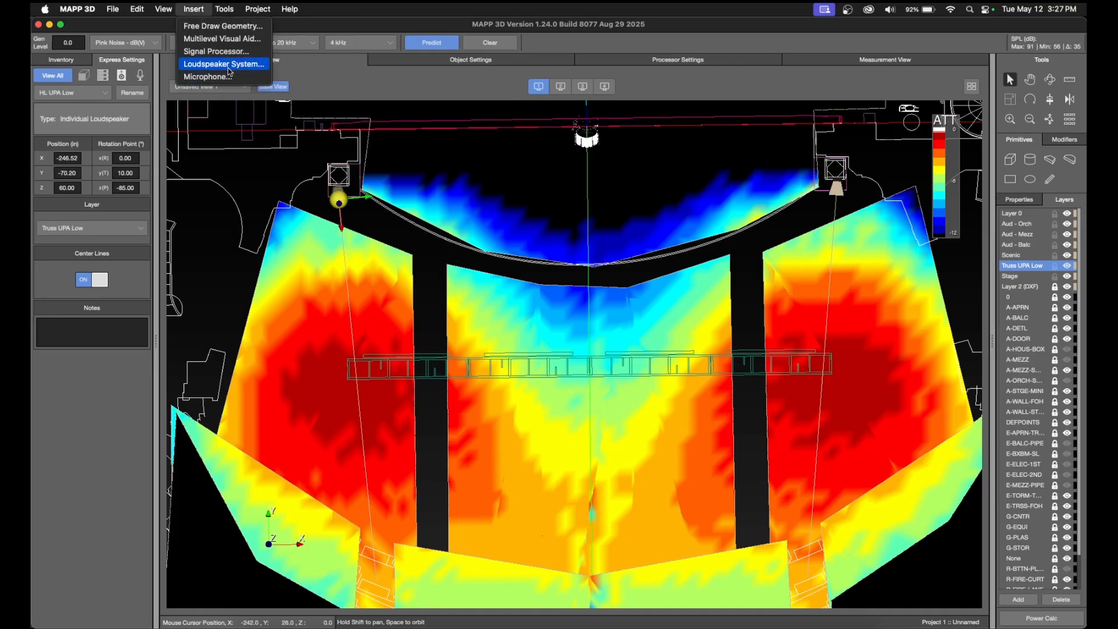
left_click(243, 71)
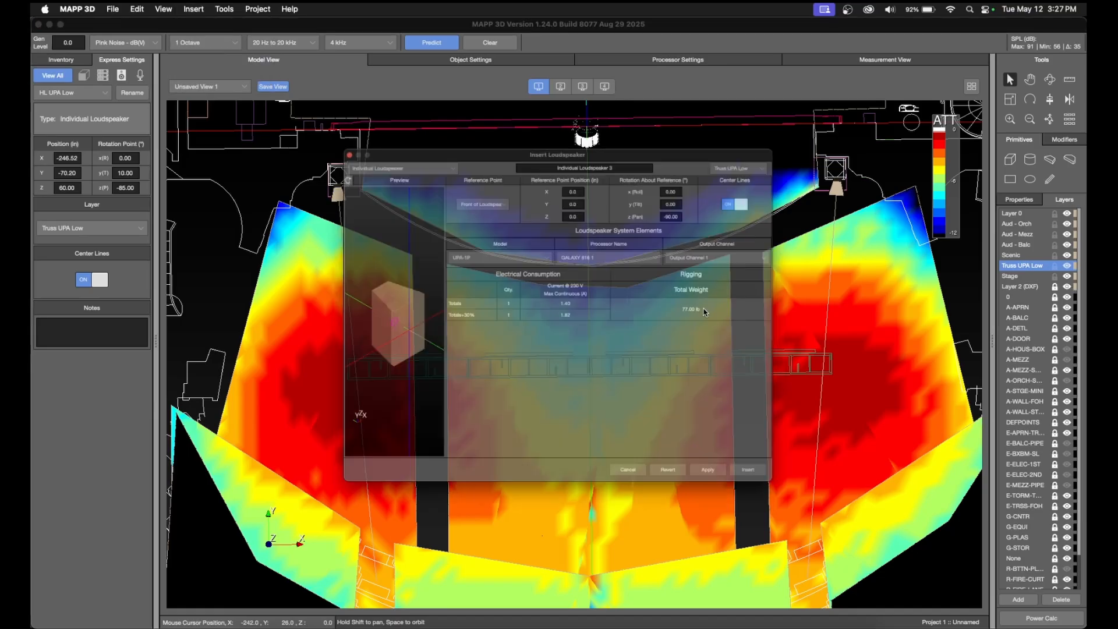
triple_click(633, 134)
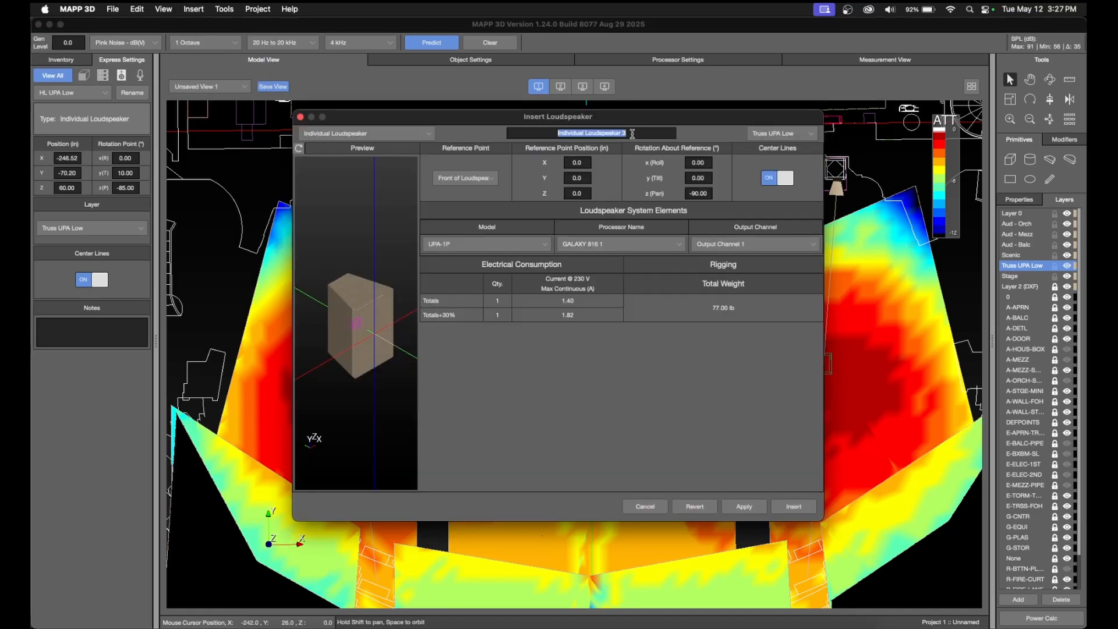
left_click(646, 505)
Rename the mirrored house right loudspeaker as HR UPA LOW.
left_click(837, 194)
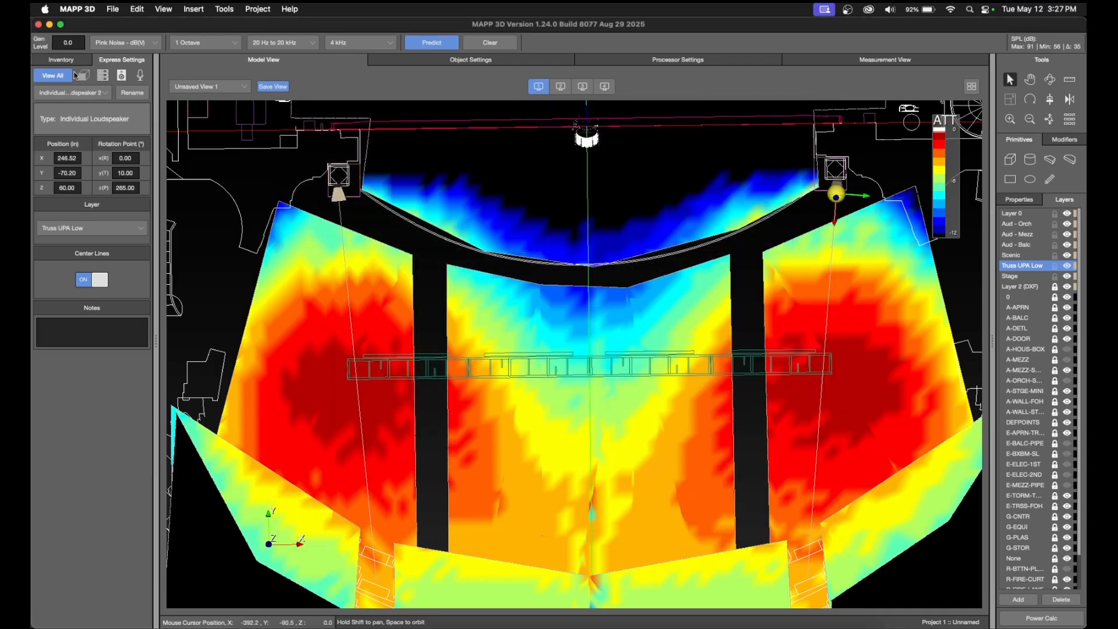
left_click(61, 60)
double_click(57, 419)
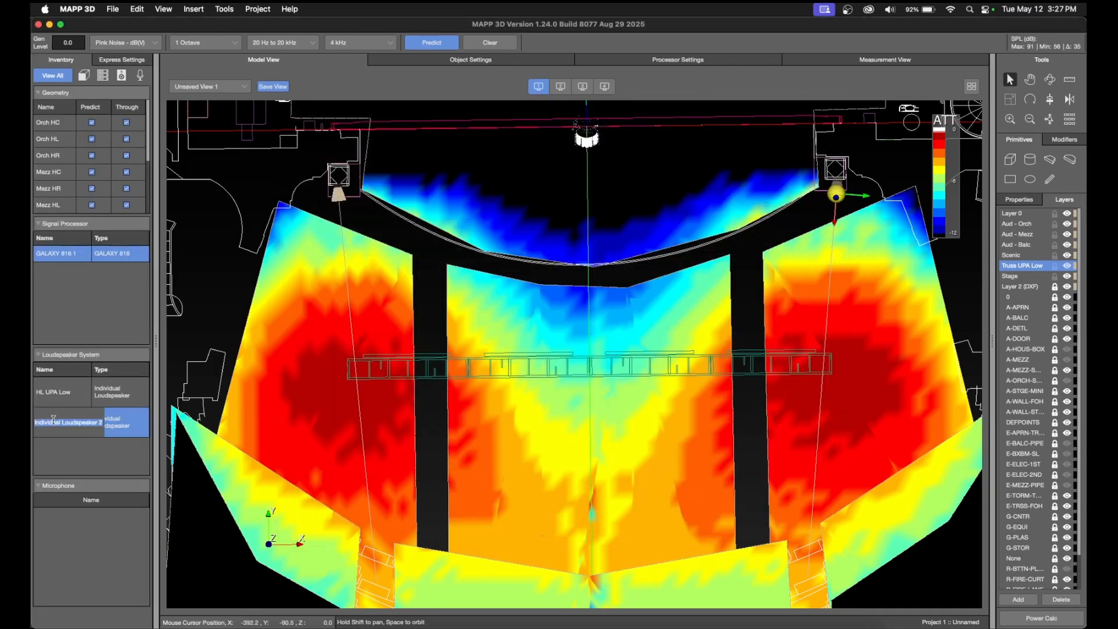
type("HR UPA LOW")
key("Return")
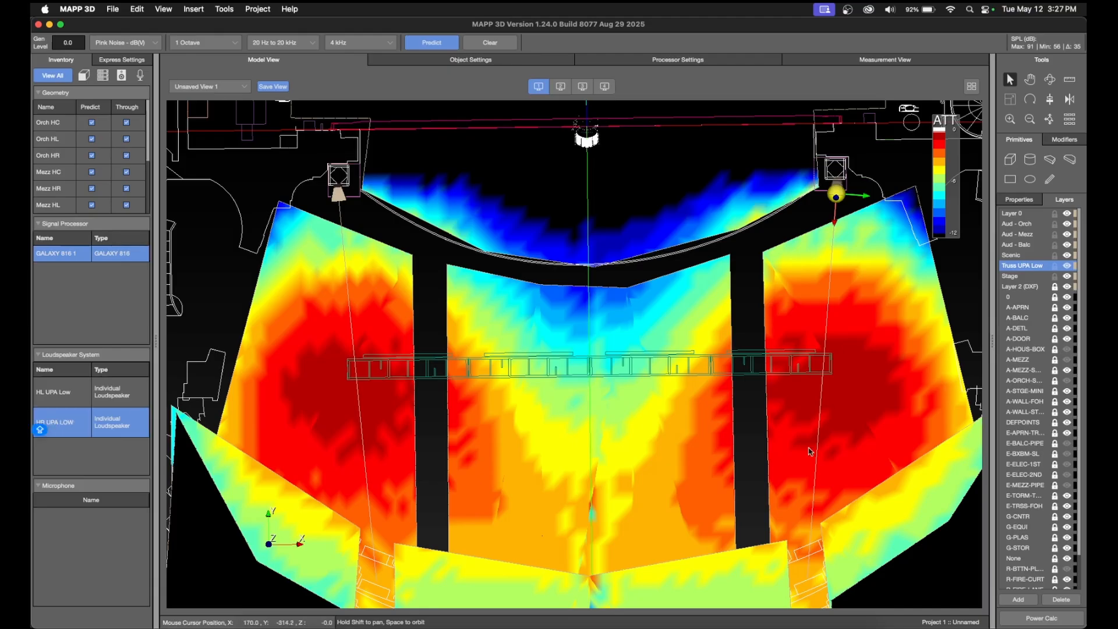
Add a new layer named Truss UPA Hi.
left_click(1019, 600)
double_click(1017, 277)
type("TRUSS")
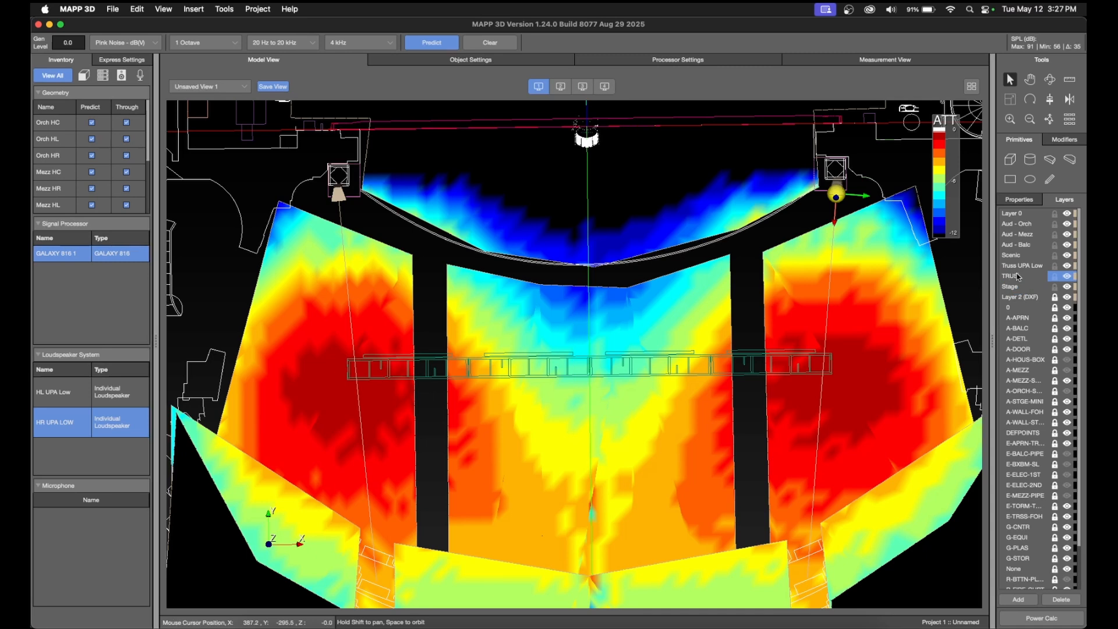
type(" UPA Hi")
key("Return")
Begin inserting an individual UPA-1P loudspeaker on the Truss UPA Hi layer and name it Truss UPA HL High.
left_click(195, 10)
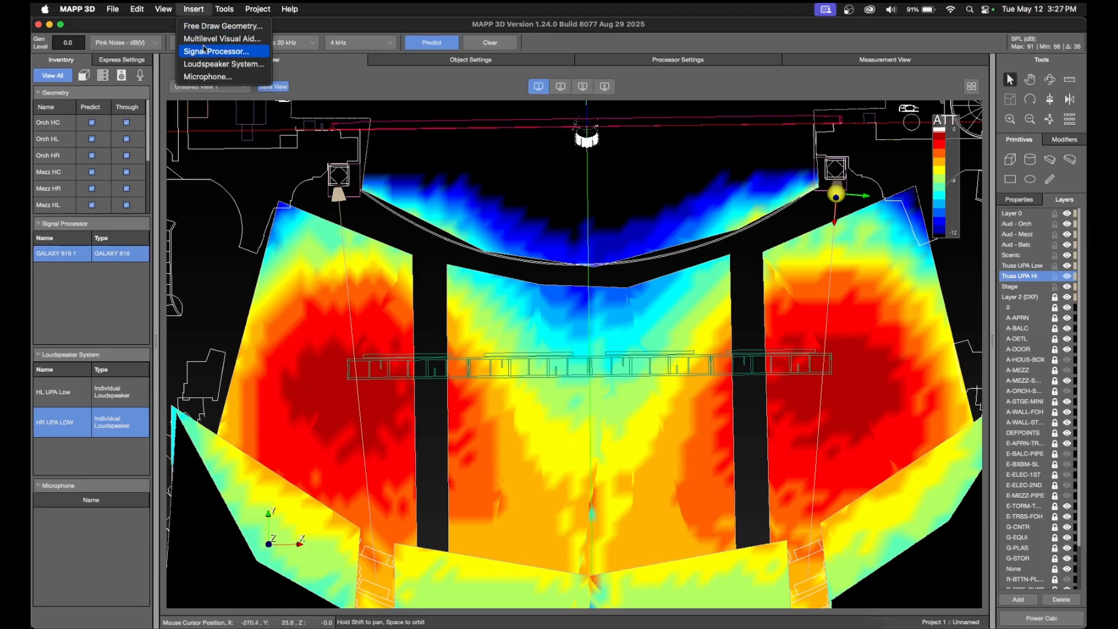
left_click(198, 10)
left_click(223, 9)
mouse_move(195, 9)
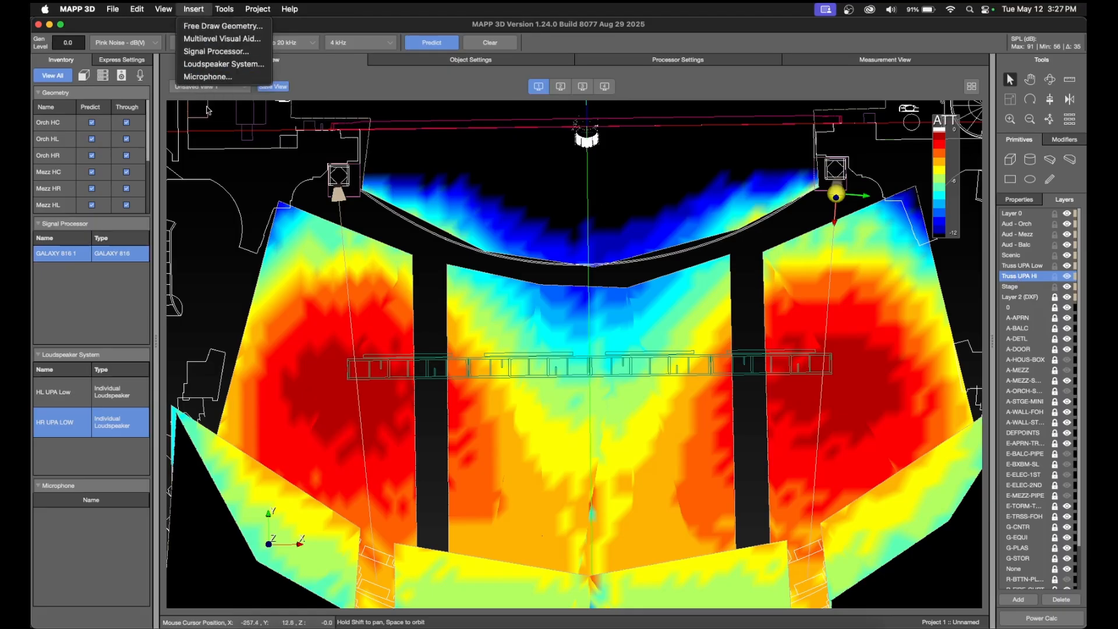
left_click(227, 69)
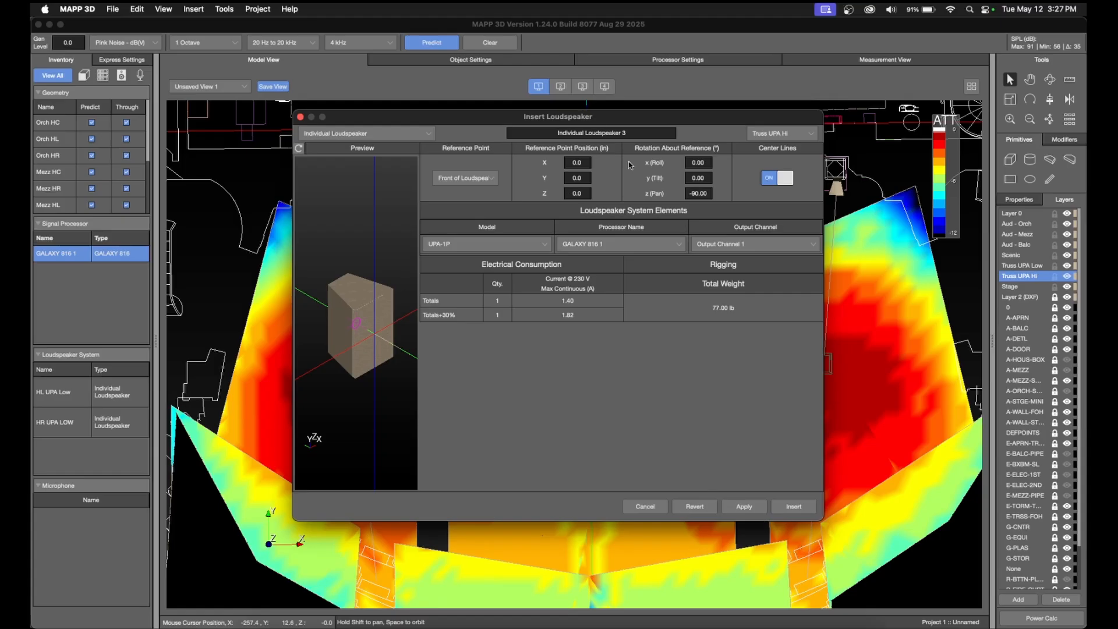
triple_click(630, 134)
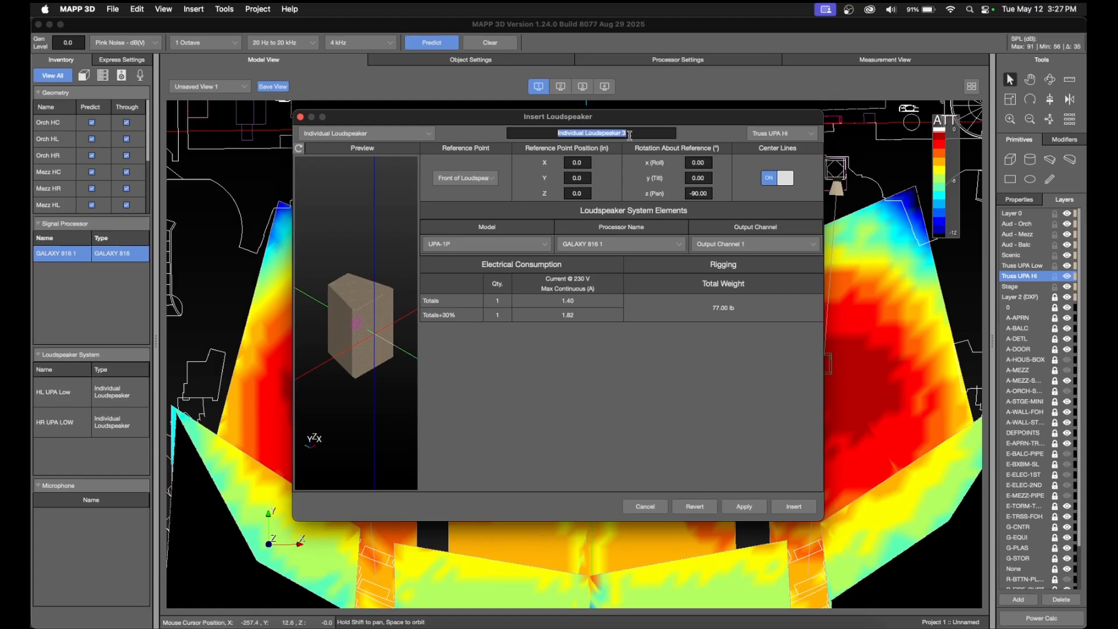
type("Truss UPA HL High")
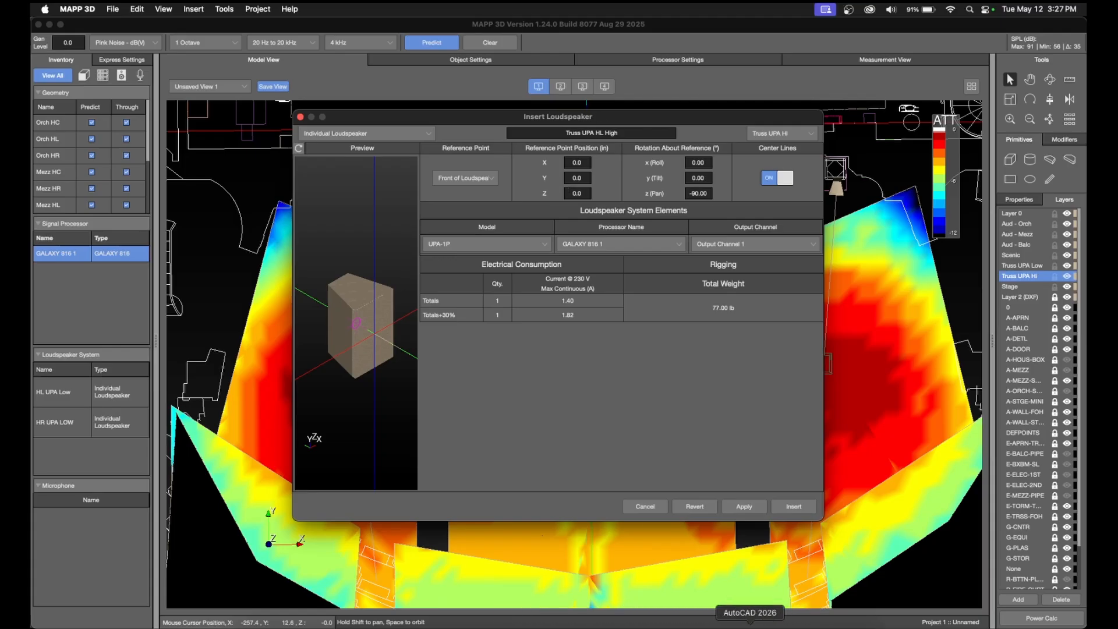
Switch to AutoCAD and locate the upper and lower truss UPAs in the section view of the Reskin - SARAH drawing.
left_click(748, 628)
middle_click_drag(520, 407, 523, 490)
scroll(523, 490, "down", 3)
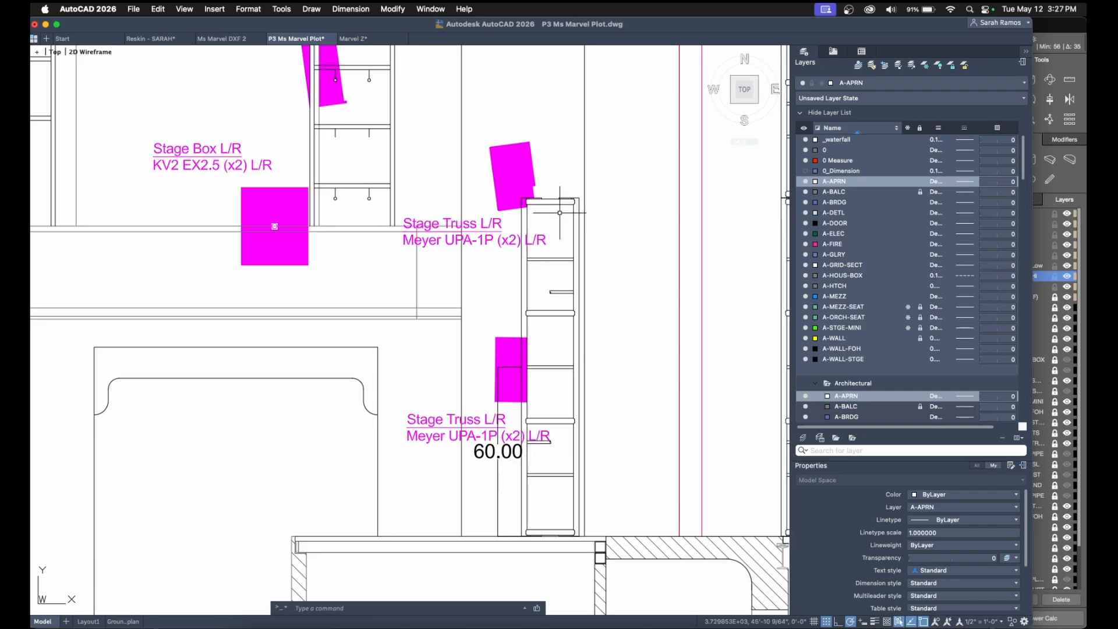
mouse_move(559, 245)
middle_mouse_down()
mouse_move(545, 335)
mouse_move(562, 251)
middle_mouse_up()
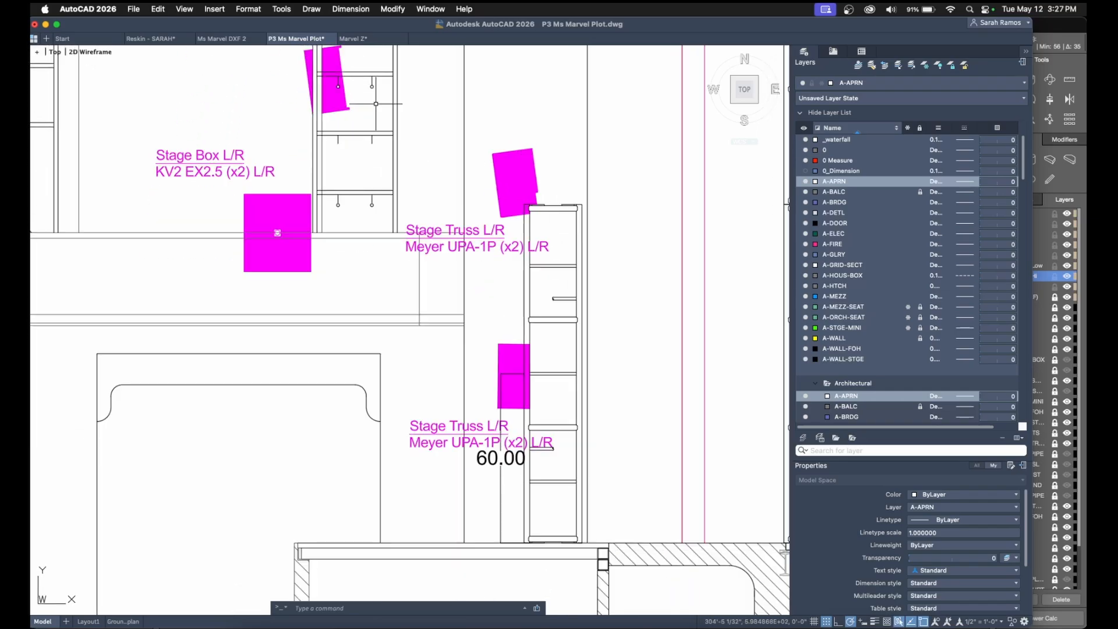
left_click(156, 47)
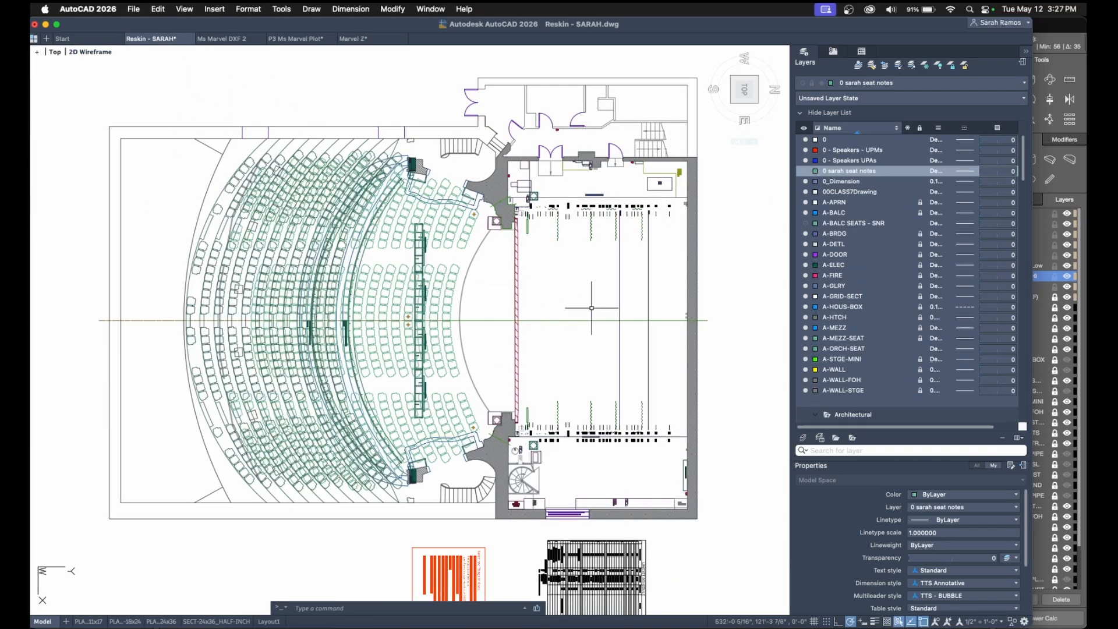
scroll(609, 259, "down", 5)
middle_click_drag(609, 258, 556, 442)
scroll(488, 248, "up", 12)
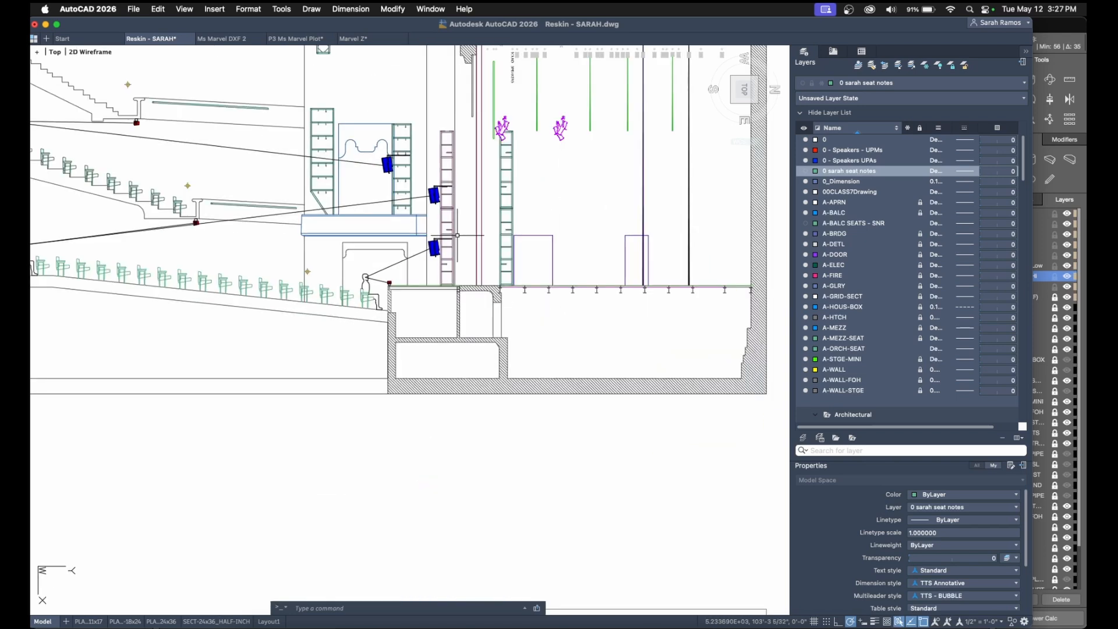
middle_click_drag(434, 245, 444, 309)
type("dli")
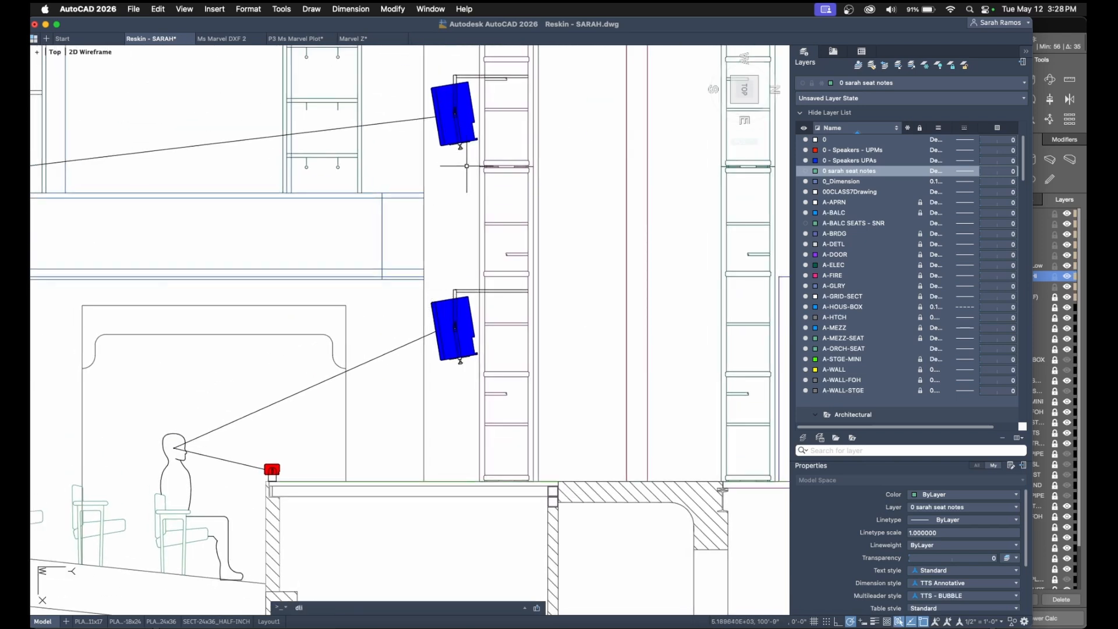
key("Return")
left_click(437, 144)
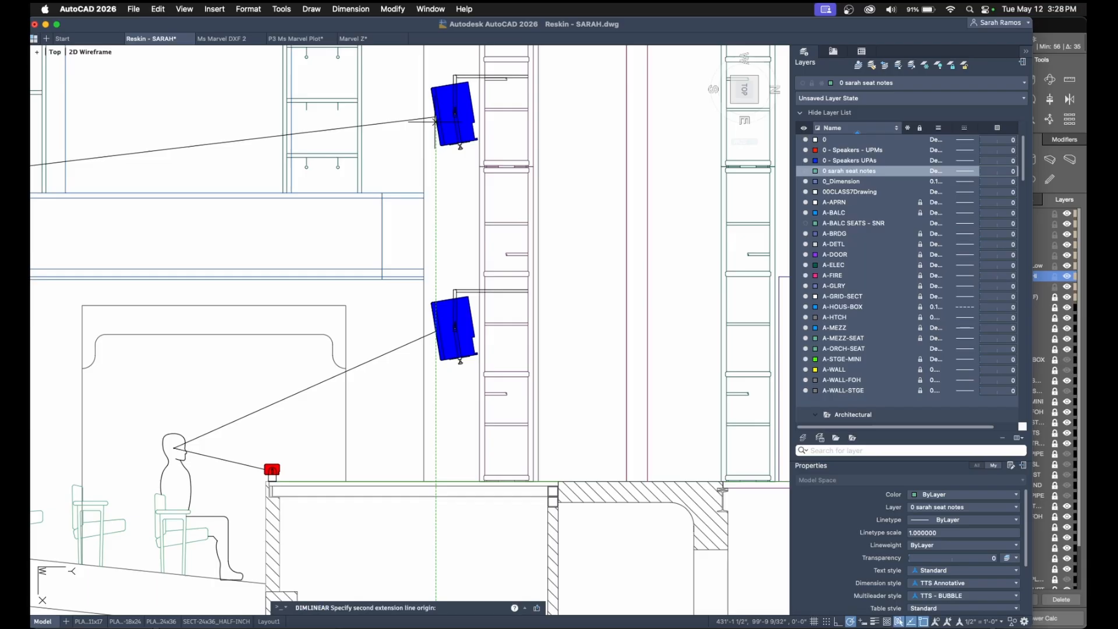
key("Escape")
Make 0 - Speakers - UPMs the current layer and add a linear dimension from the upper truss UPA's front down to the stage floor.
double_click(856, 150)
type("dli")
key("Return")
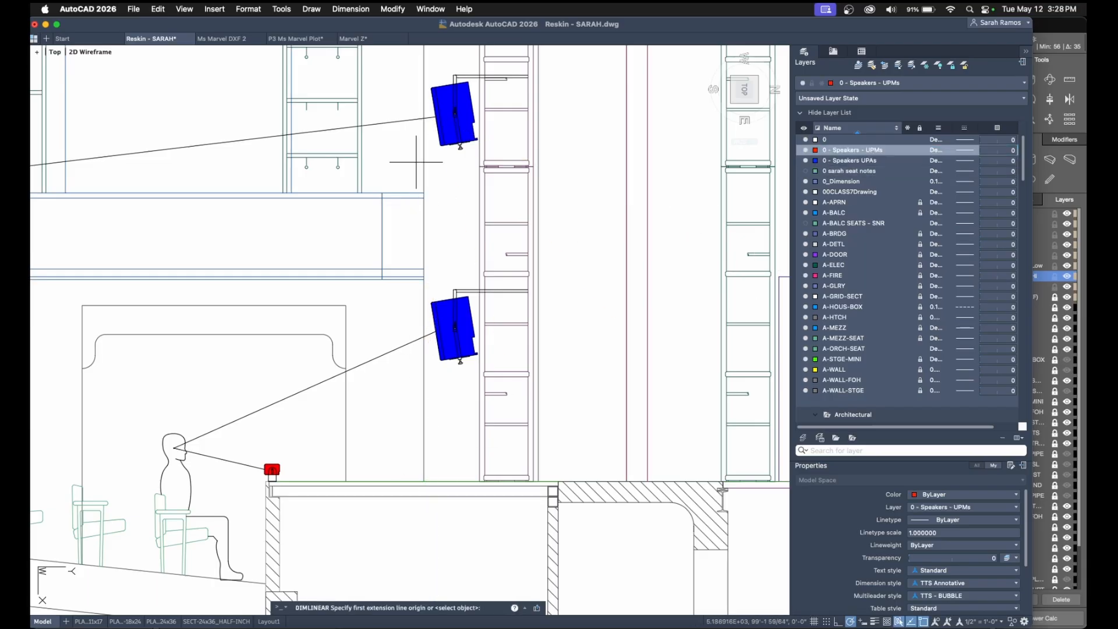
left_click(436, 144)
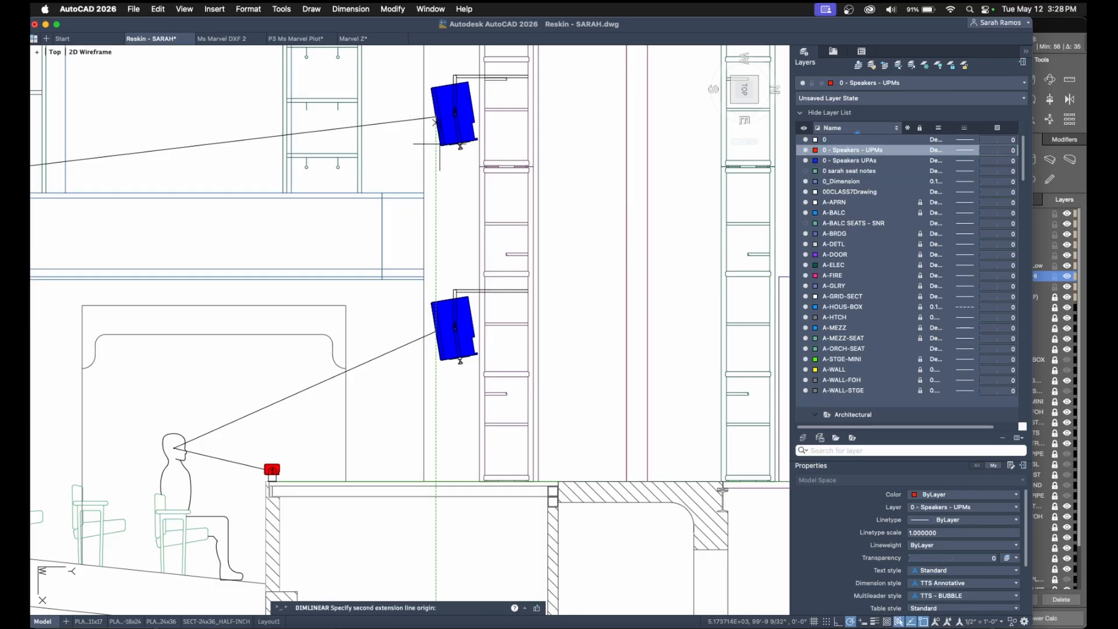
left_click(435, 482)
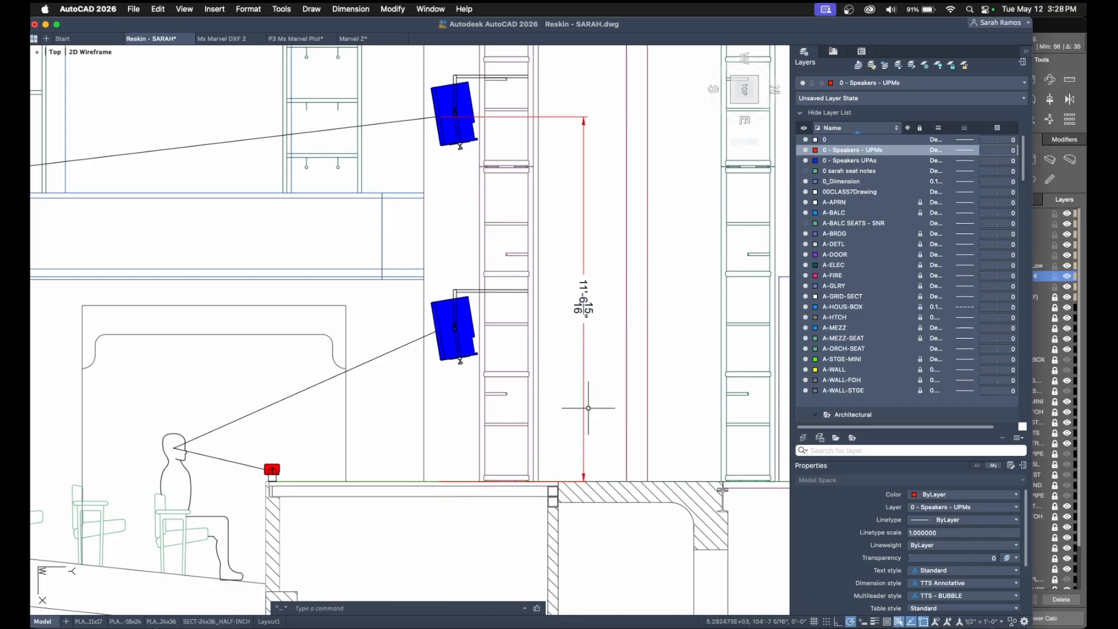
Set Standard as the current dimension style in the Dimension Style Manager.
type("dim")
key("Return")
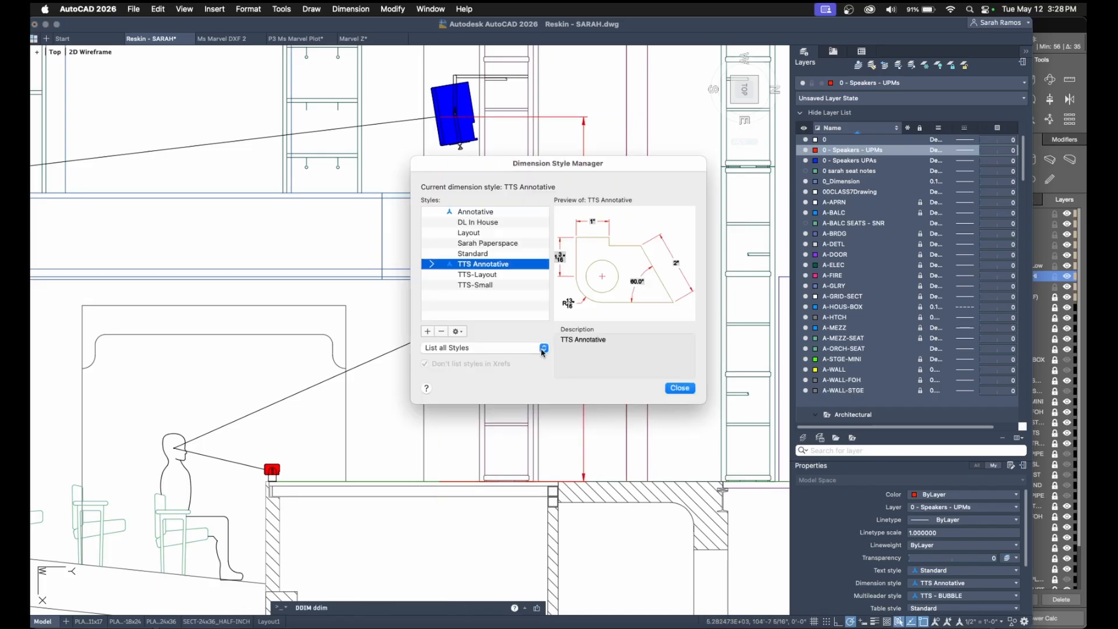
left_click(489, 245)
left_click(490, 256)
left_click(459, 332)
left_click(464, 316)
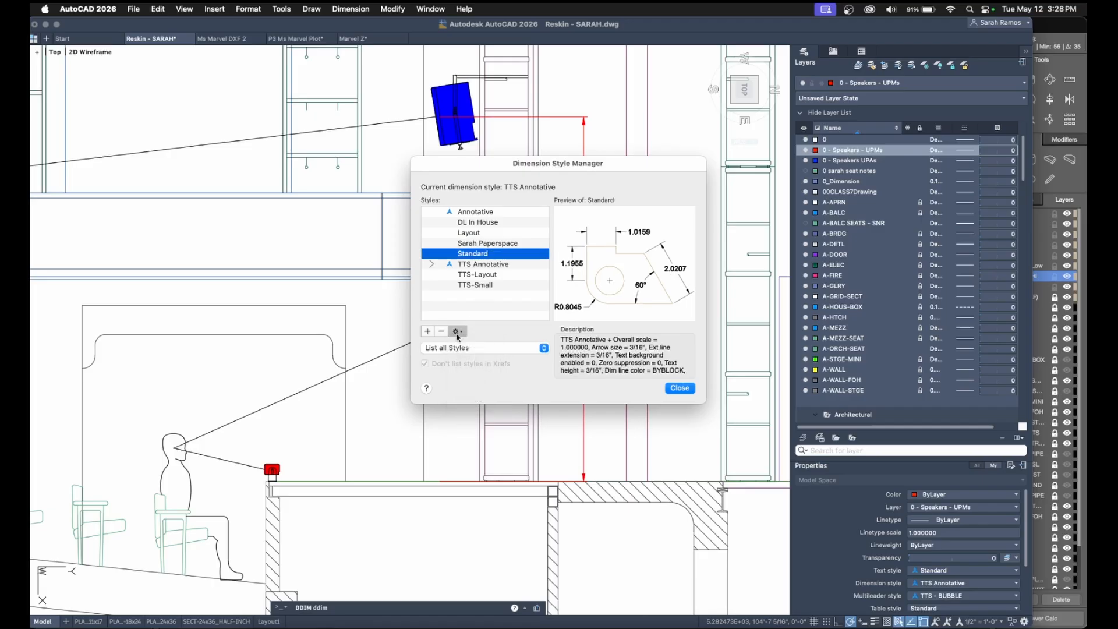
left_click(441, 332)
key("Return")
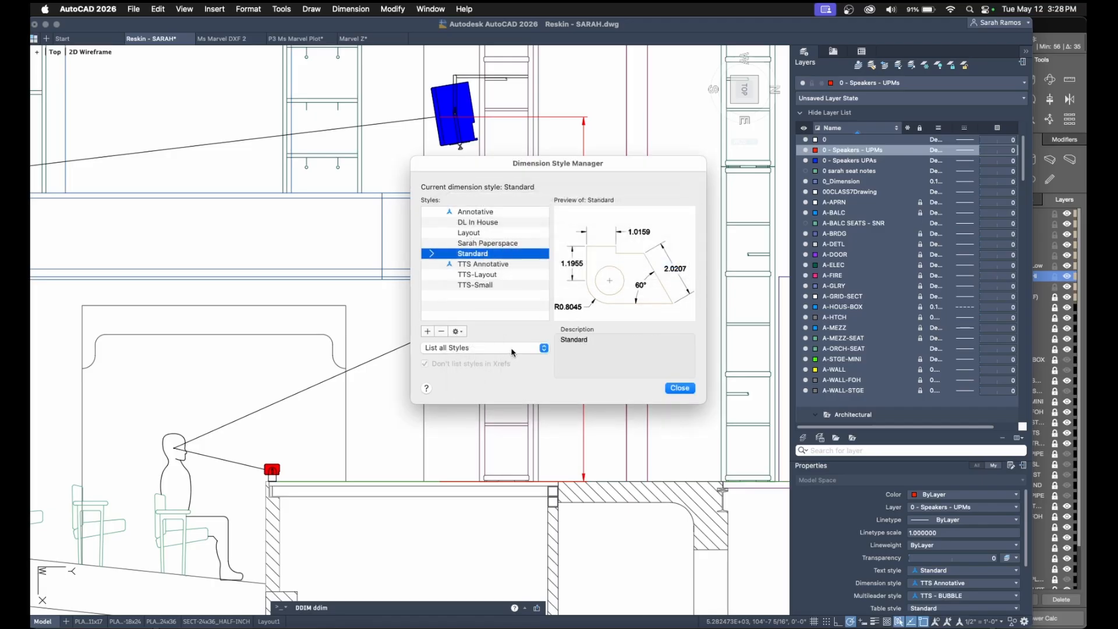
Modify the Standard dimension style to a text height of 5 and a linear precision of 0.0.
left_click(464, 333)
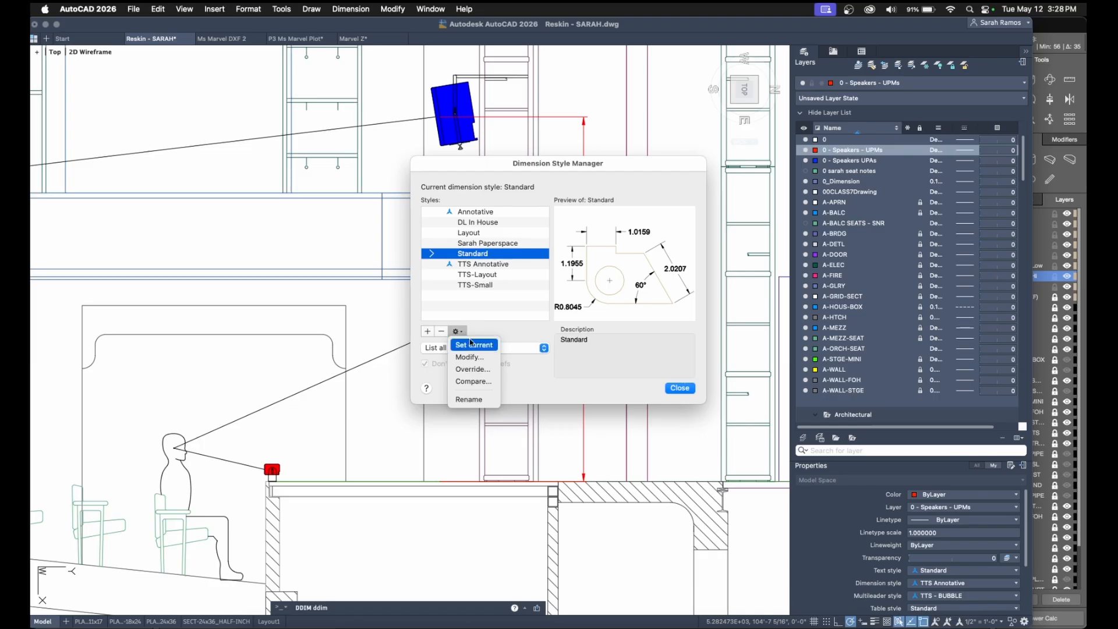
left_click(471, 357)
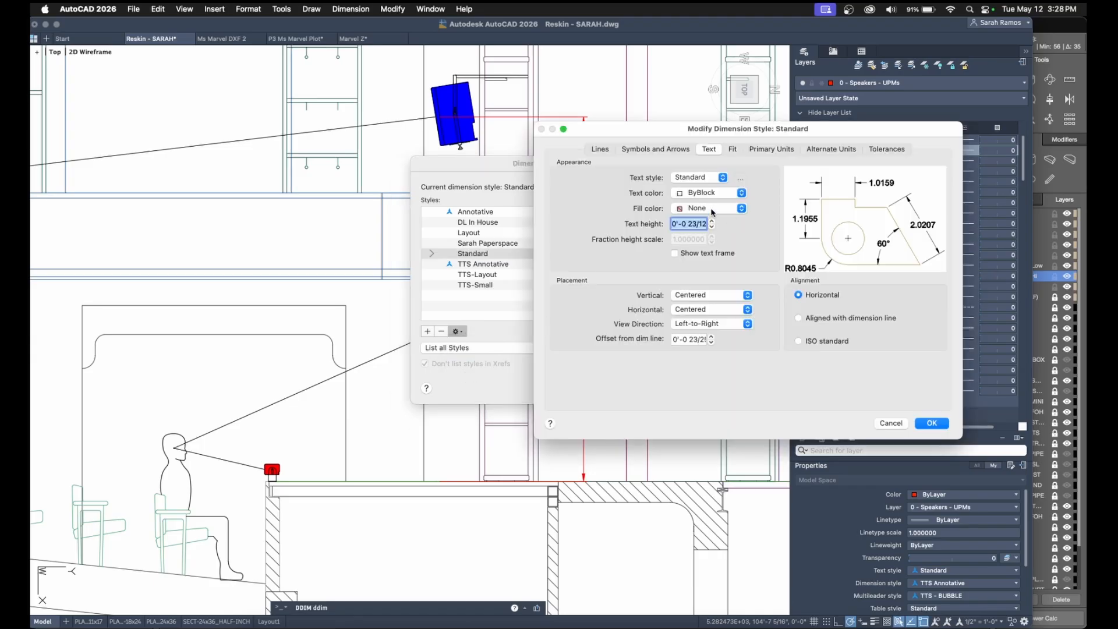
type("5")
left_click(732, 149)
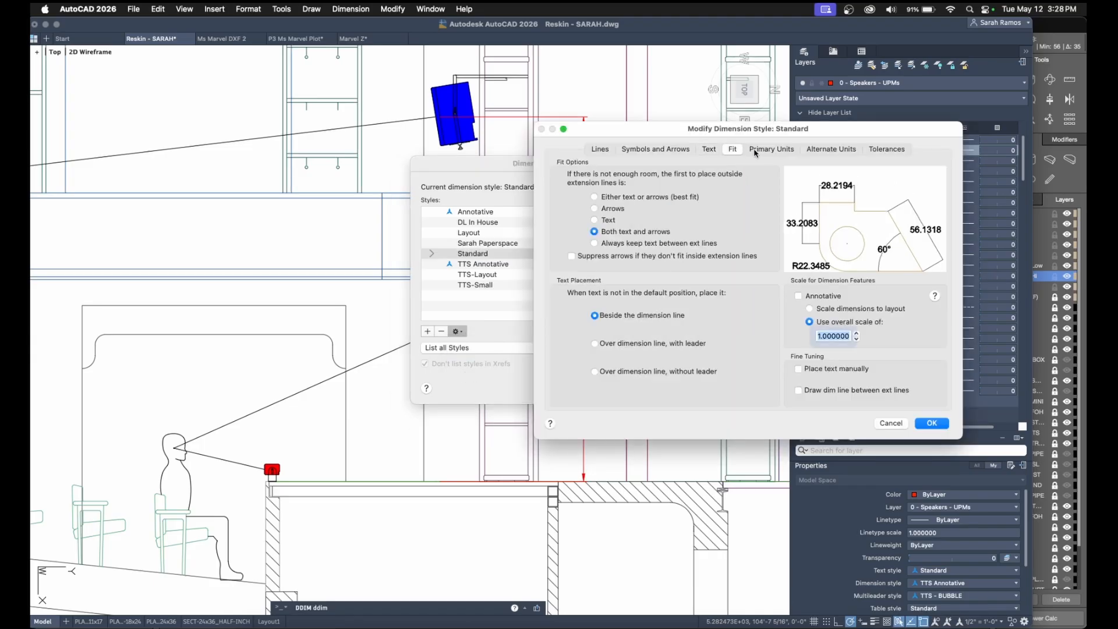
left_click(772, 149)
left_click(707, 192)
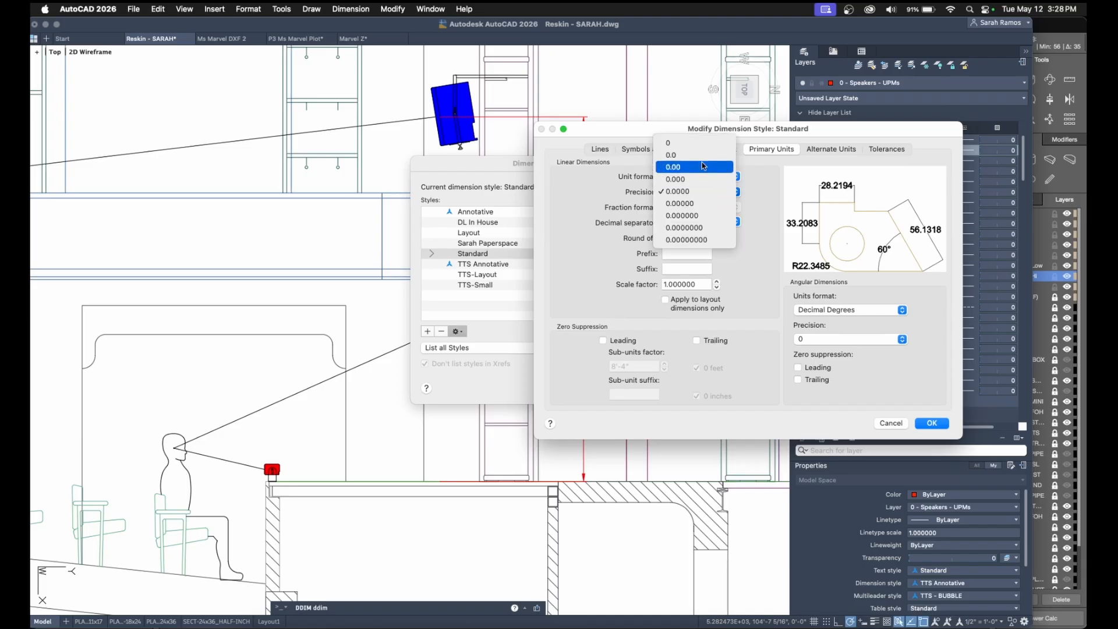
left_click(703, 168)
left_click(701, 191)
left_click(681, 182)
left_click(932, 423)
left_click(682, 389)
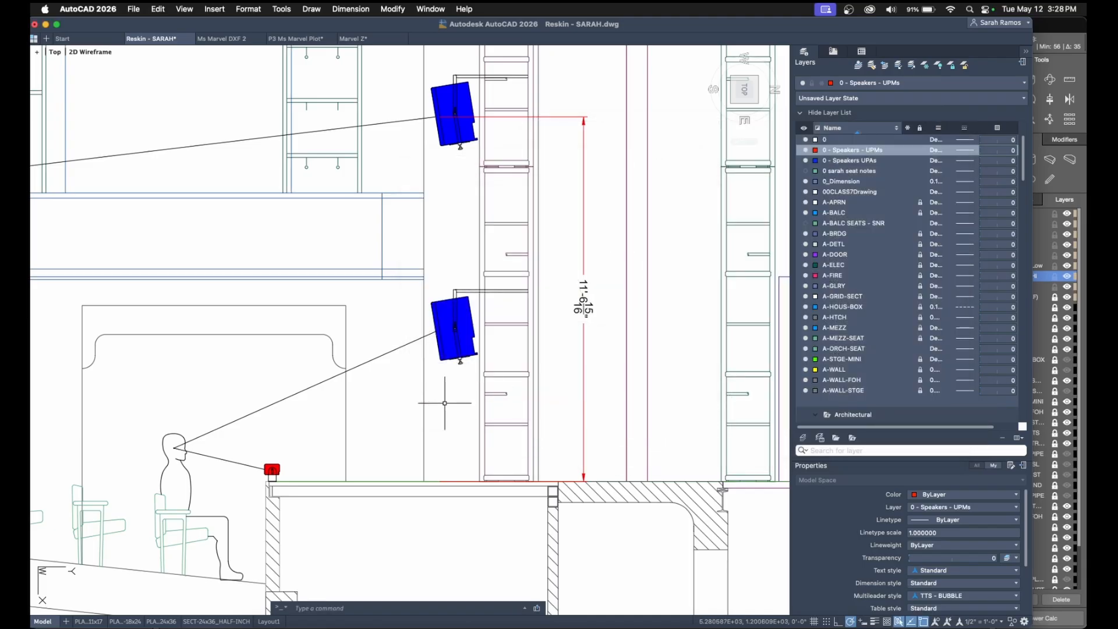
Delete the old truss dimension and redraw a linear dimension from the upper truss UPA's front down to the stage floor.
left_click(598, 348)
left_click(564, 330)
key("Delete")
type("dli")
key("Return")
left_click(434, 116)
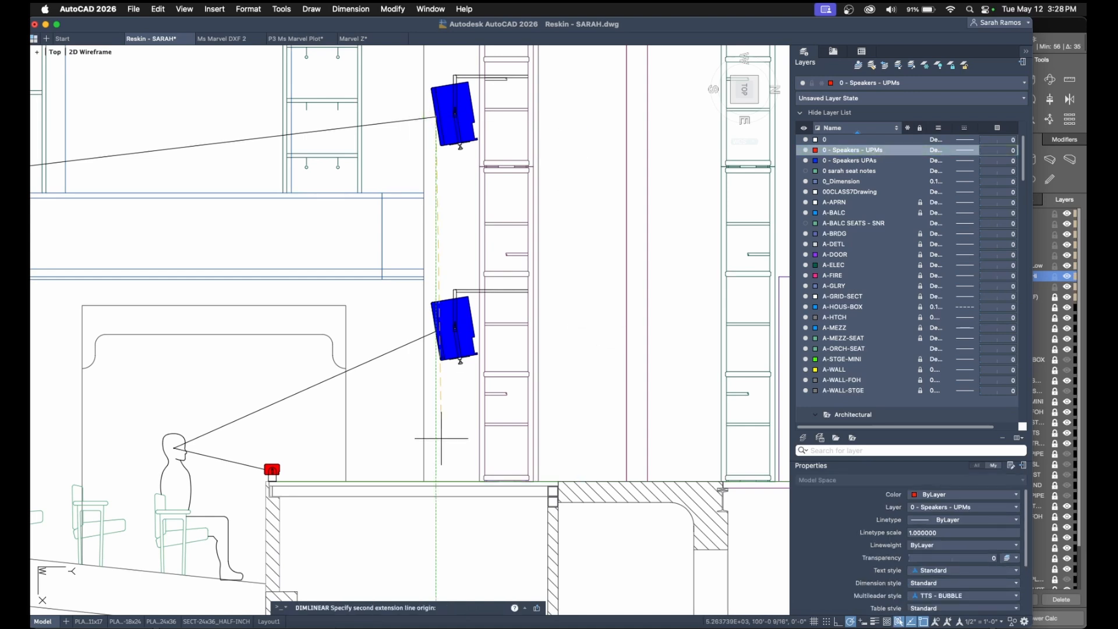
left_click(437, 481)
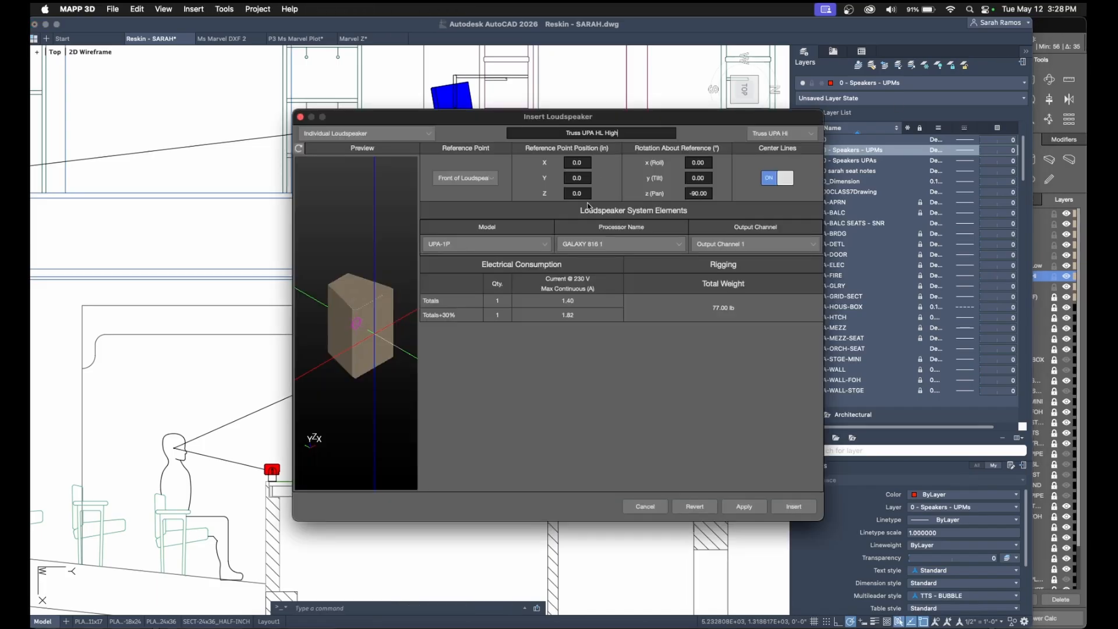
Switch to MAPP 3D and insert Truss UPA HL High with Z at 139.0 in and tilt at 15°.
left_click(588, 194)
left_click(590, 178)
double_click(710, 179)
left_click(701, 162)
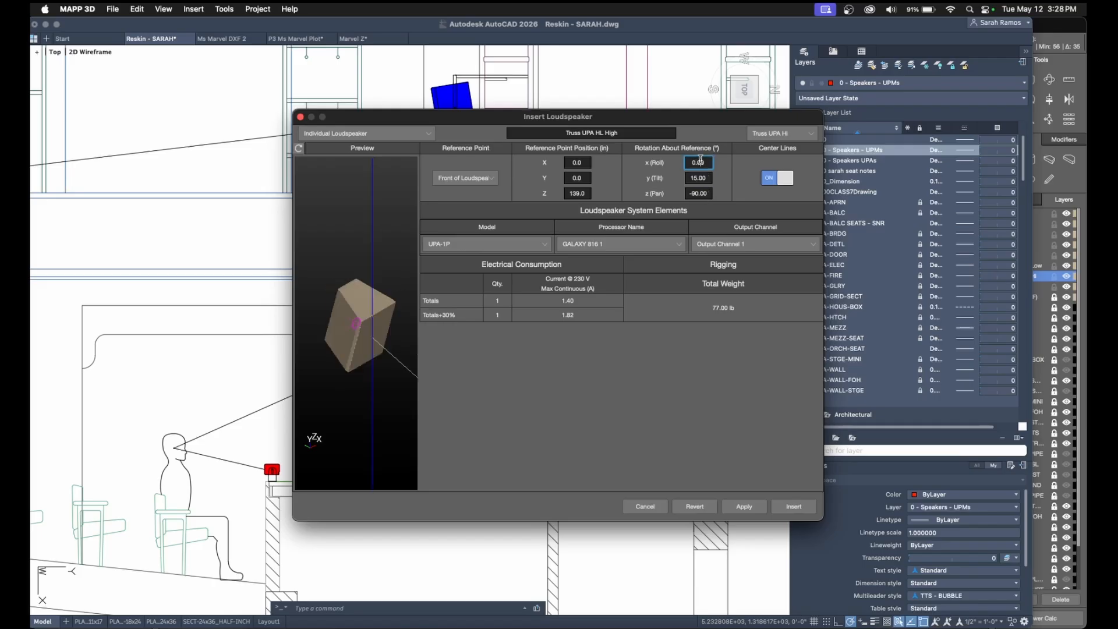
left_click(746, 509)
left_click(794, 507)
Move Truss UPA HL High from the stage centre to the house-left truss, at about X -246.86, Y -73.70 in.
left_click(1049, 79)
left_click_drag(454, 183, 427, 194)
left_click(1029, 79)
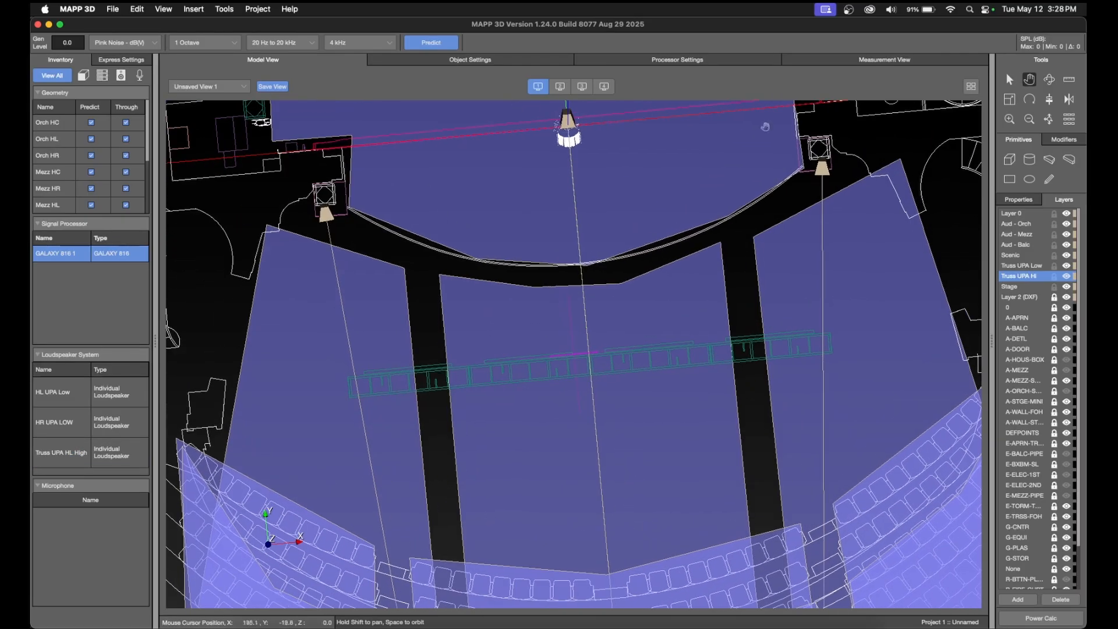
left_click_drag(500, 113, 535, 229)
left_click(1009, 78)
left_click(611, 239)
left_click(1031, 81)
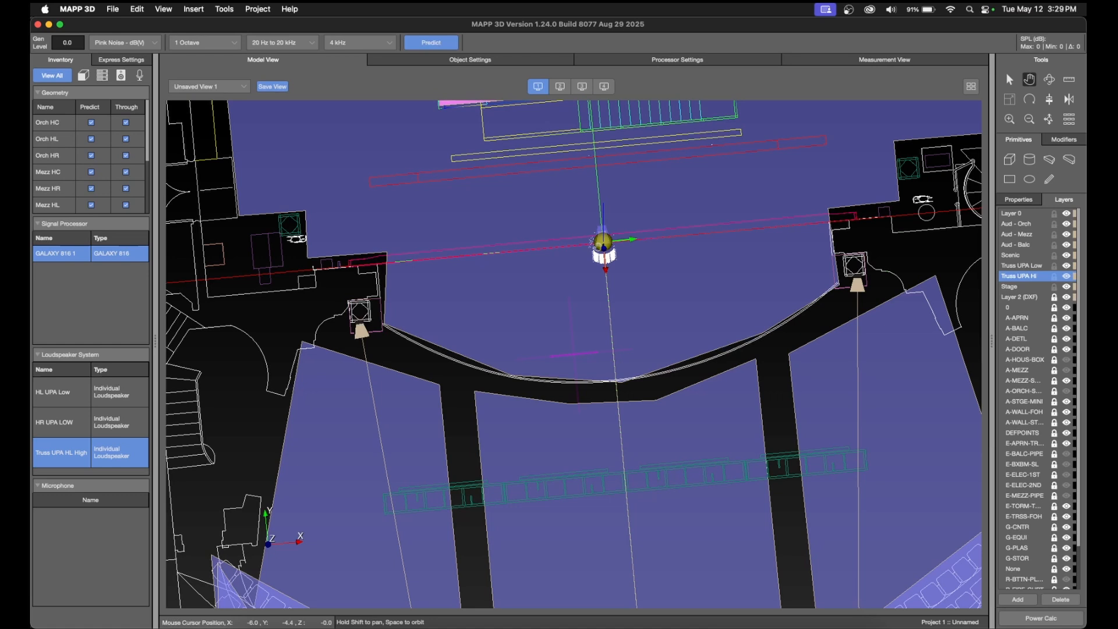
scroll(582, 263, "up", 5)
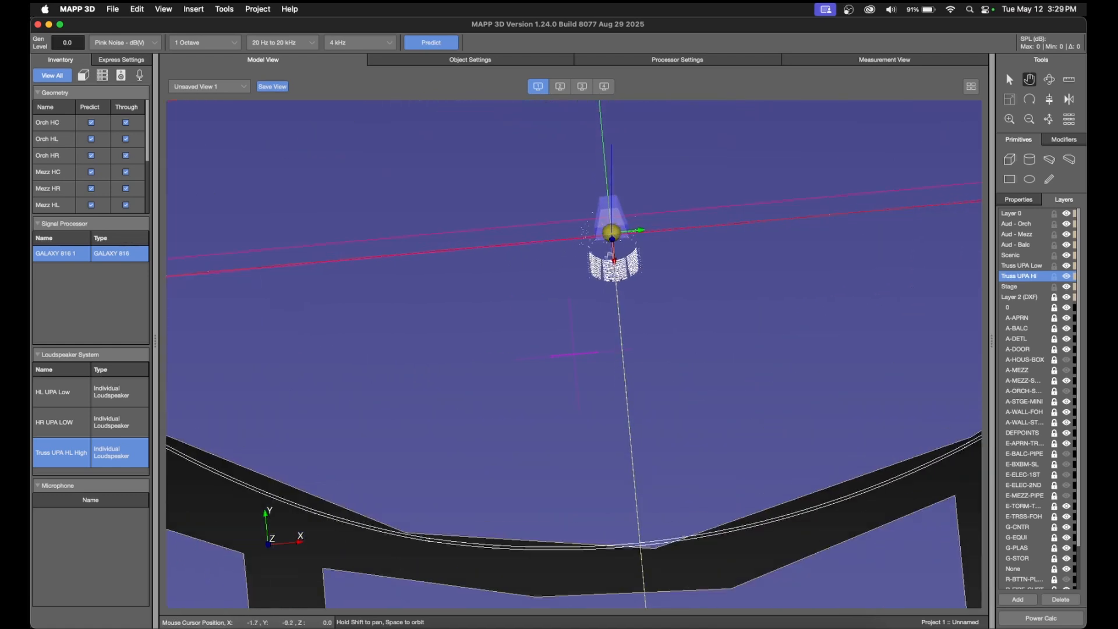
left_click(1016, 83)
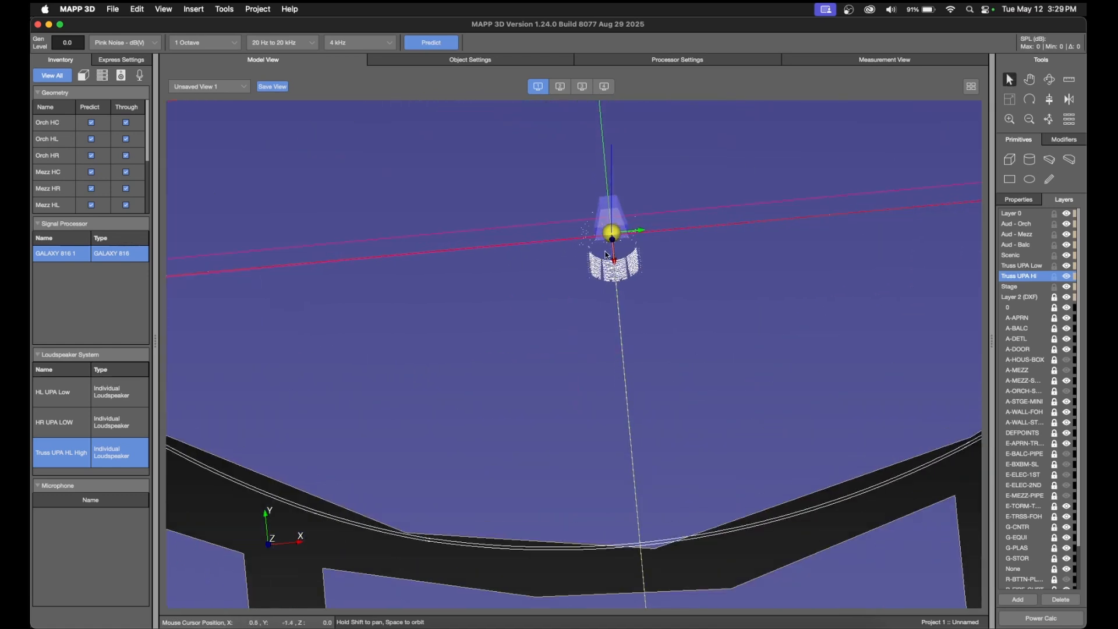
left_click_drag(611, 236, 281, 399)
scroll(631, 315, "down", 4)
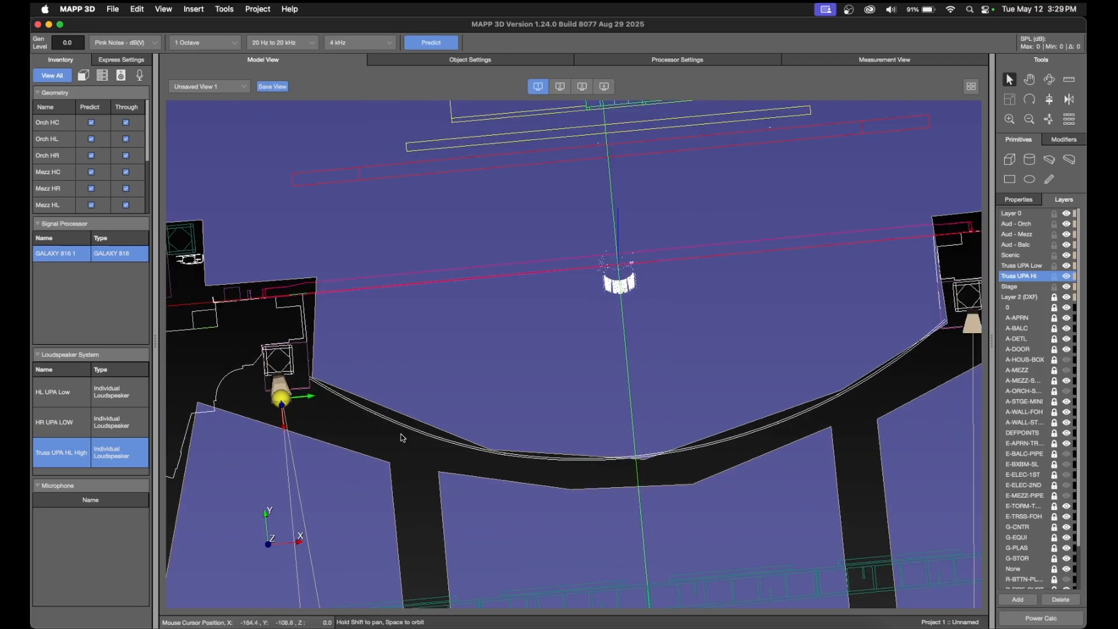
scroll(395, 420, "down", 2)
Check the House Left Truss UPA photo and set Truss UPA HL High's pan to -75°.
left_click(1048, 81)
left_click_drag(326, 402, 287, 207)
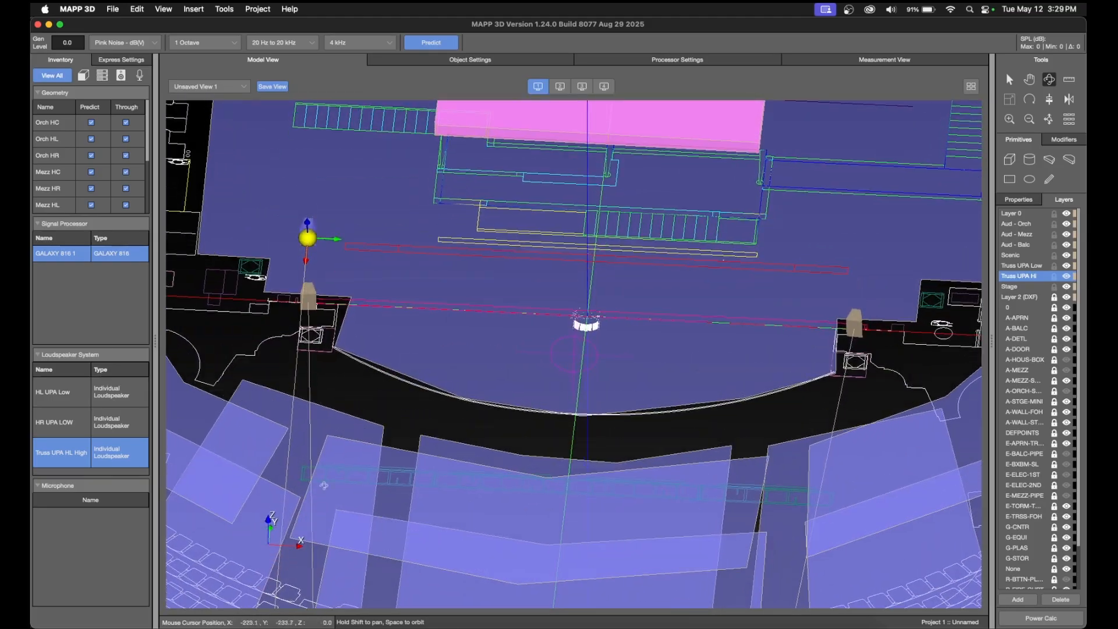
left_click(697, 625)
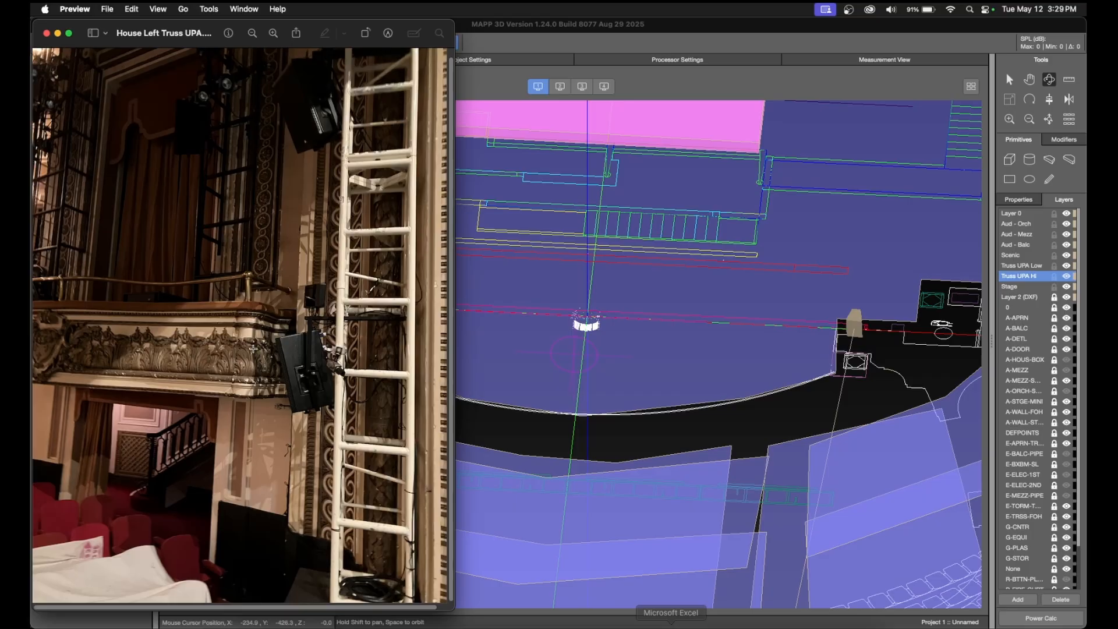
left_click(569, 436)
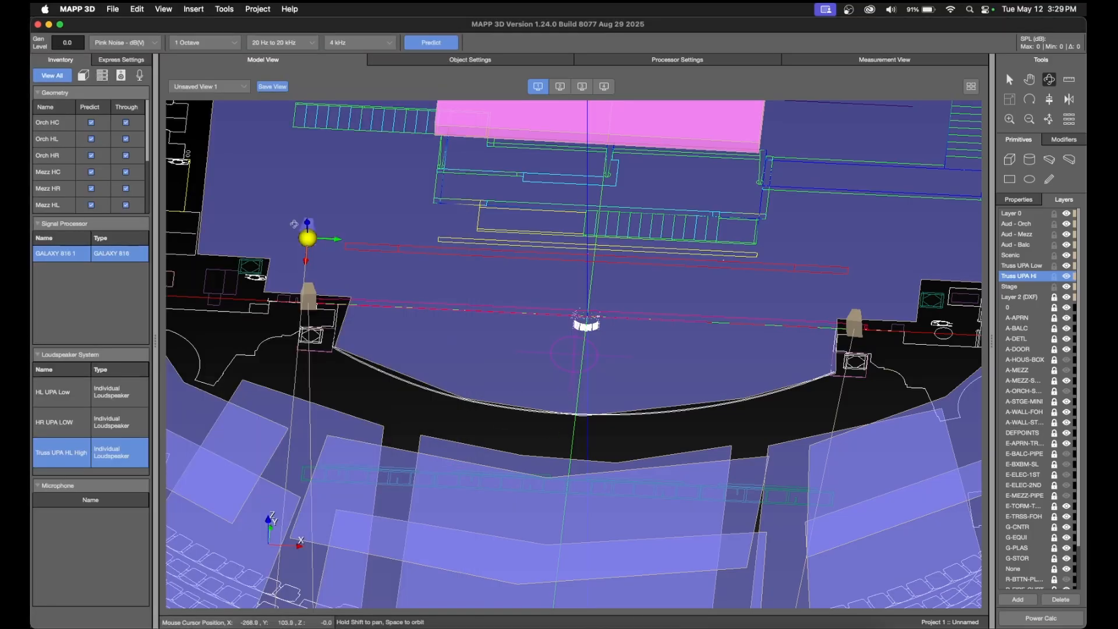
left_click(107, 61)
left_click(135, 188)
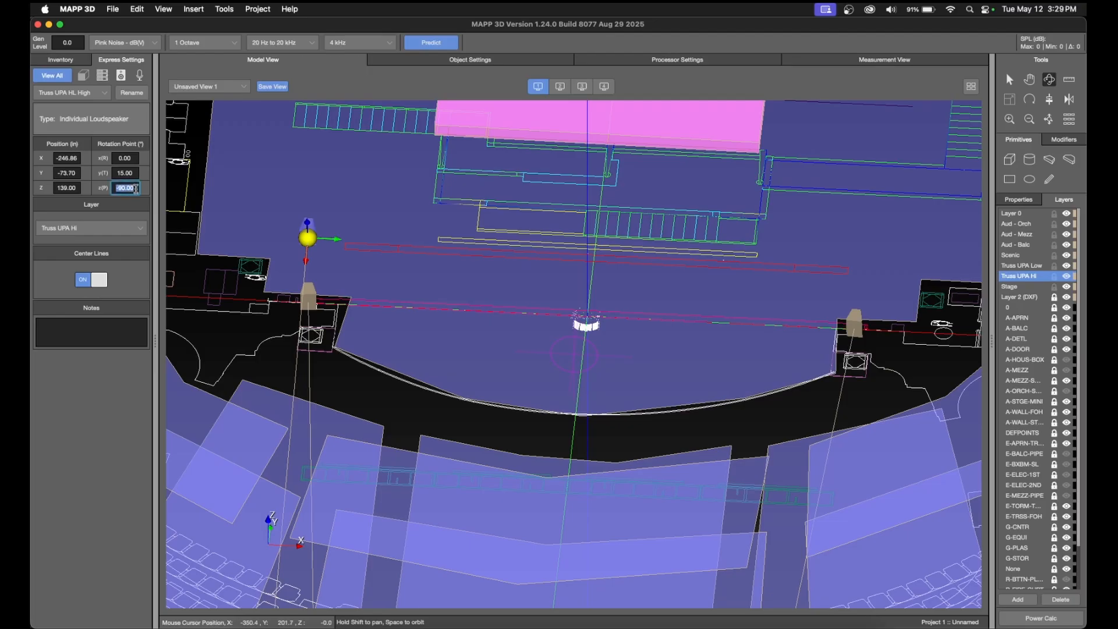
key("BackSpace")
type("-75")
key("Return")
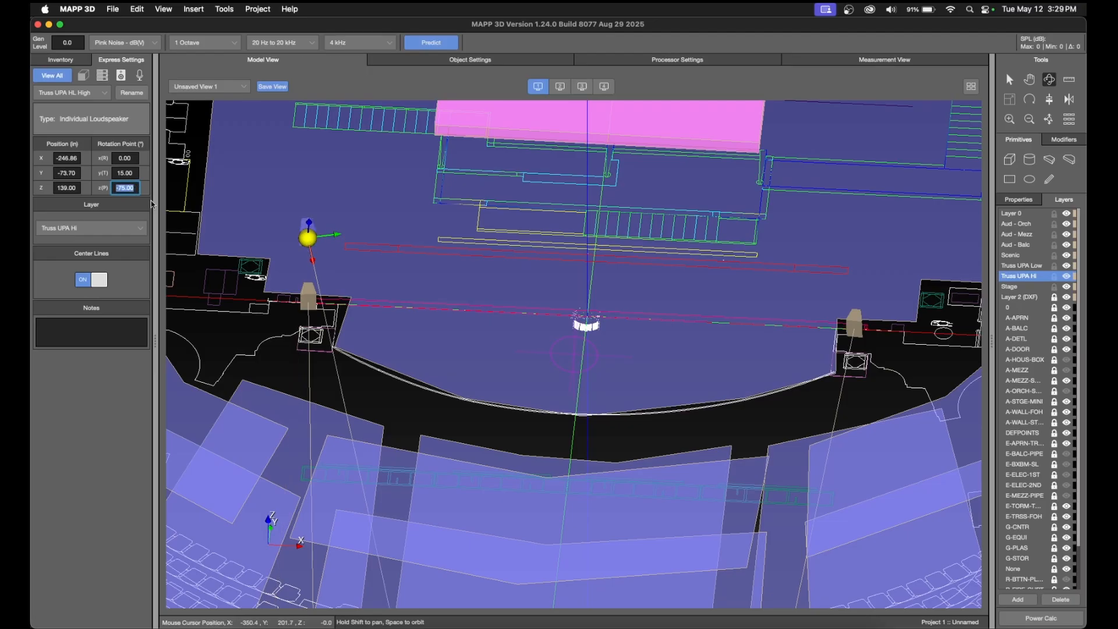
Mirror Truss UPA HL High along the X axis (YZ plane) to the house-right truss.
scroll(434, 409, "down", 8)
scroll(453, 603, "up", 5)
scroll(348, 315, "up", 5)
scroll(386, 321, "down", 4)
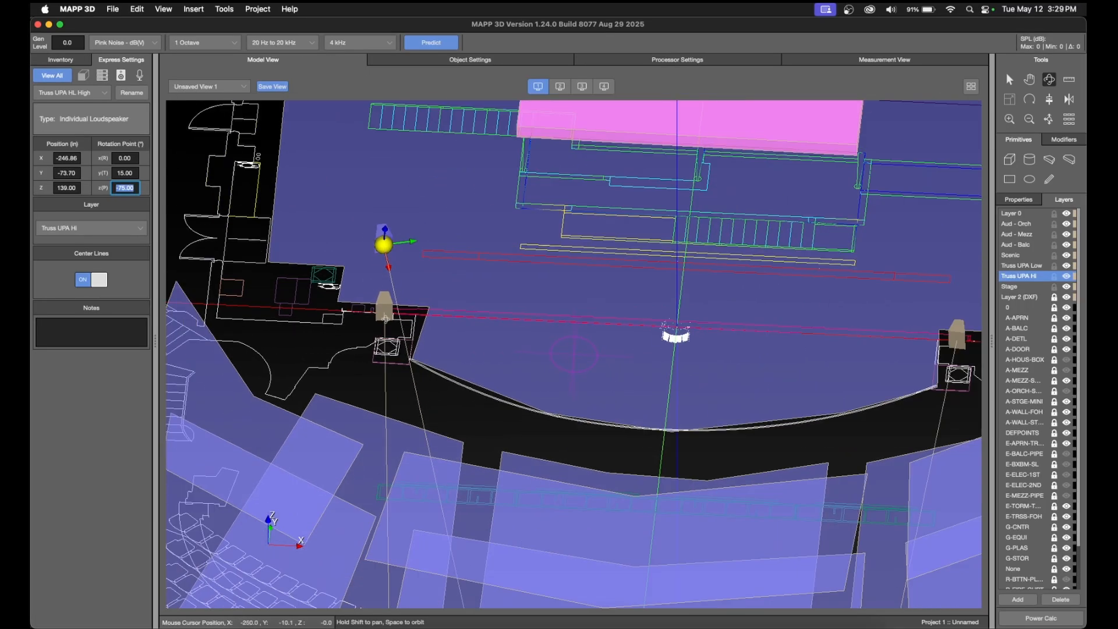
scroll(733, 396, "down", 3)
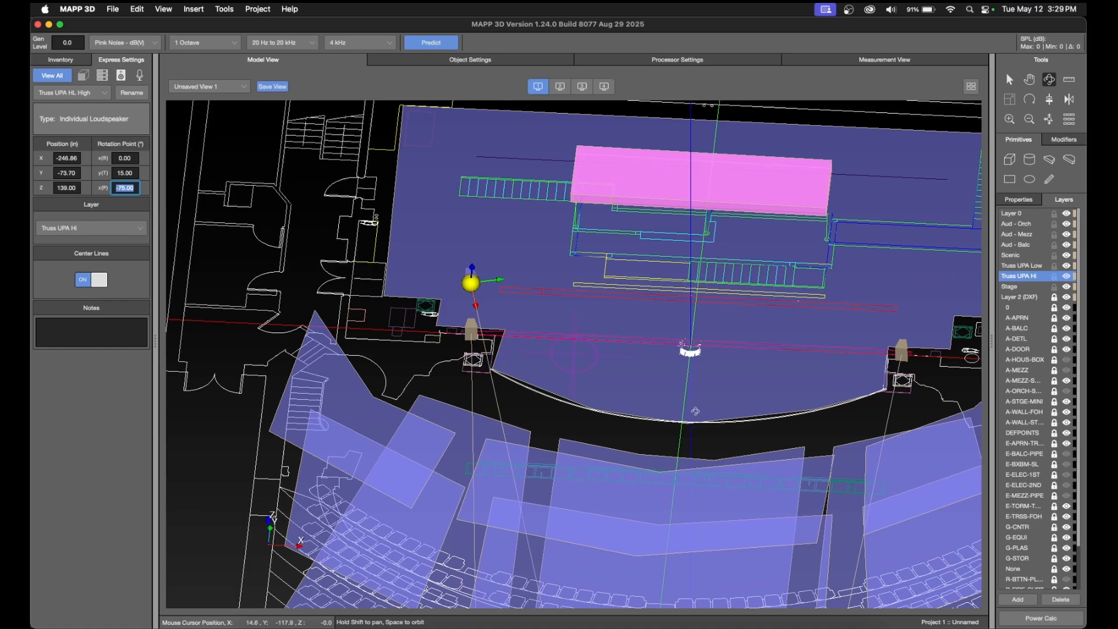
left_click_drag(673, 438, 675, 499)
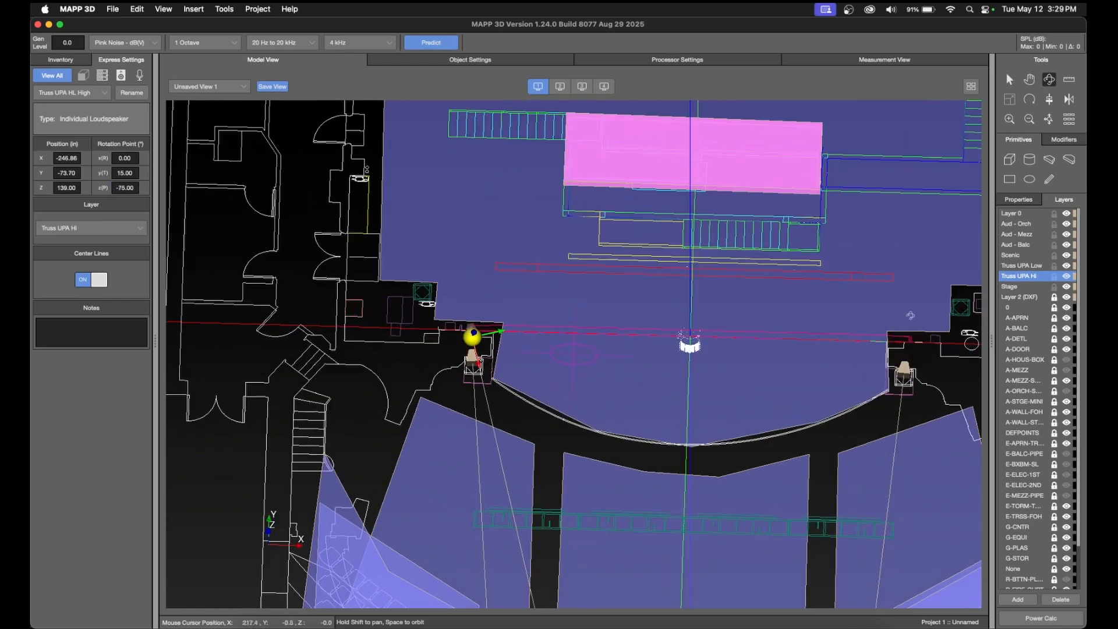
left_click(1069, 99)
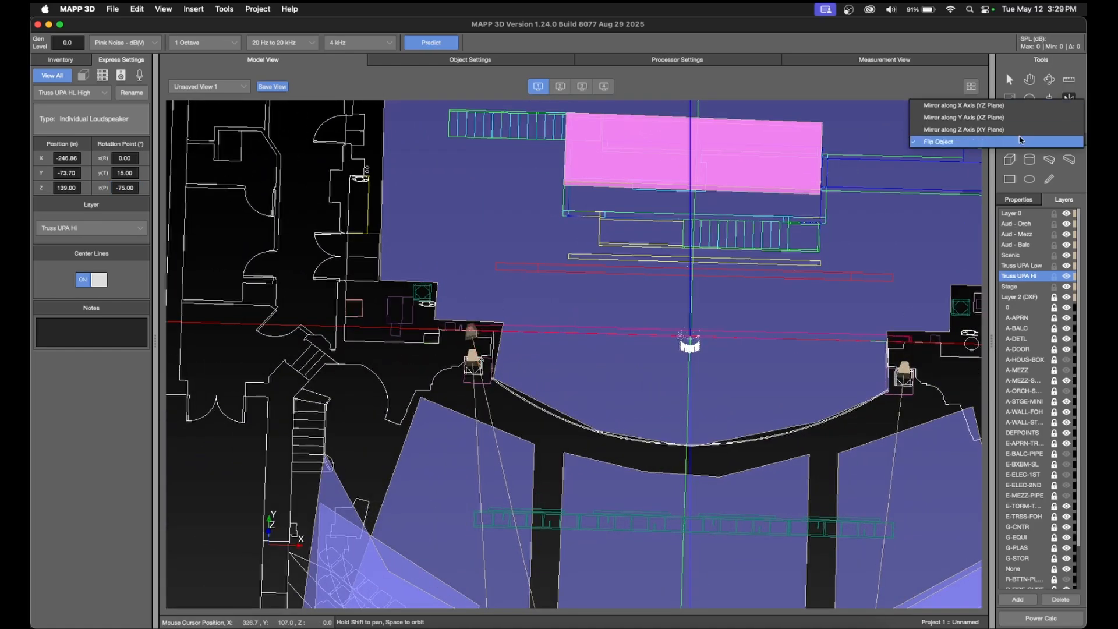
left_click(1020, 105)
Hide the Truss UPA Low layer and predict the coverage of the two high truss UPAs alone.
left_click(1073, 268)
left_click(1064, 268)
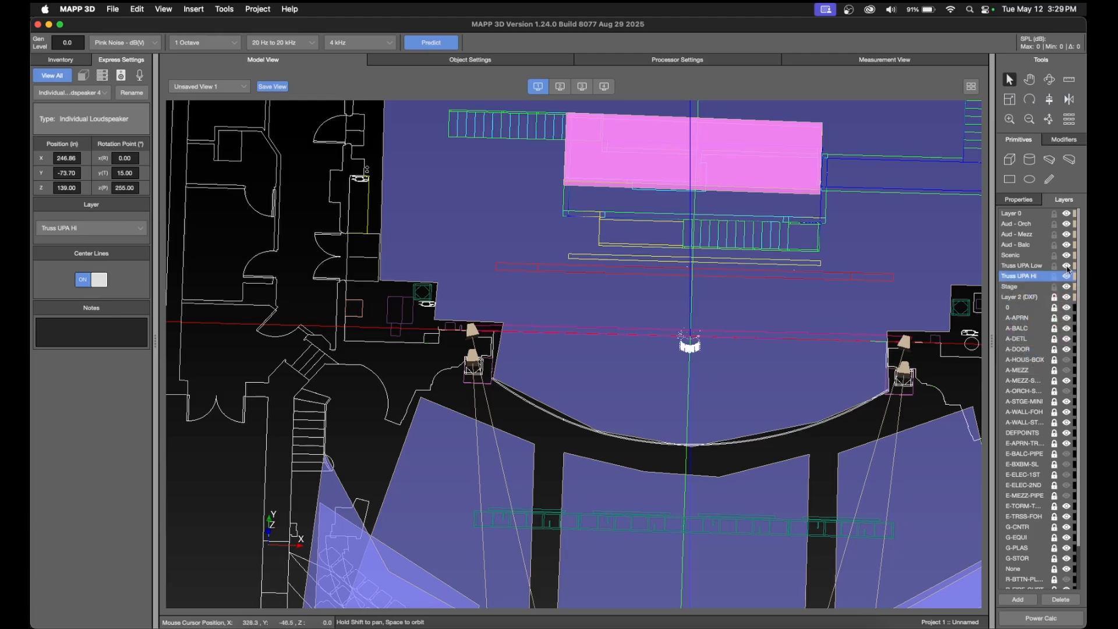
left_click(1067, 267)
scroll(706, 411, "down", 5)
scroll(855, 554, "up", 4)
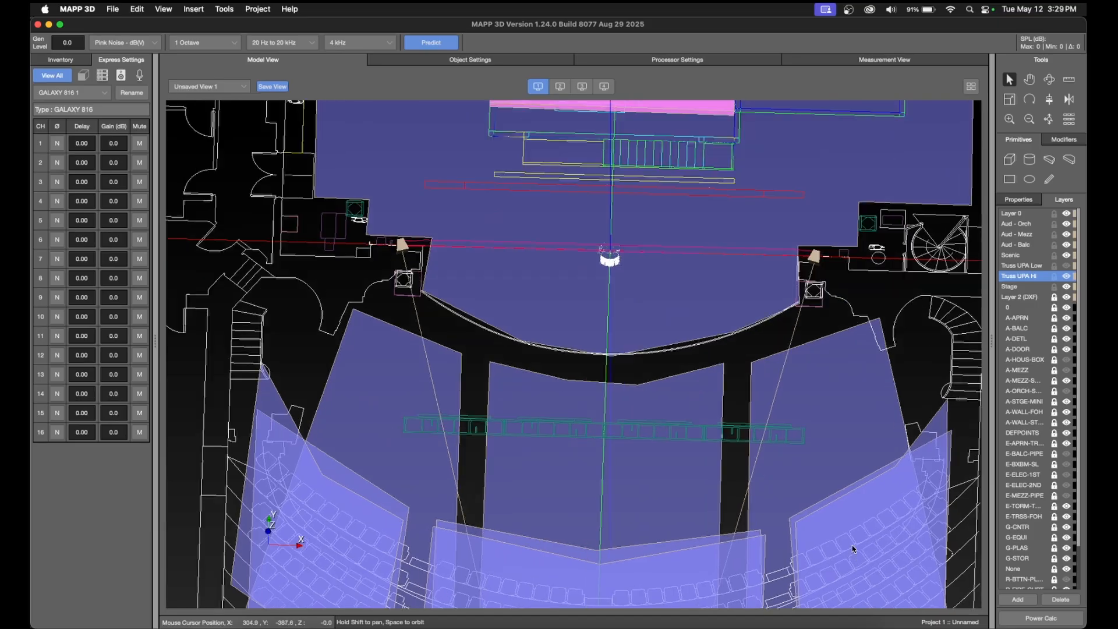
left_click(436, 46)
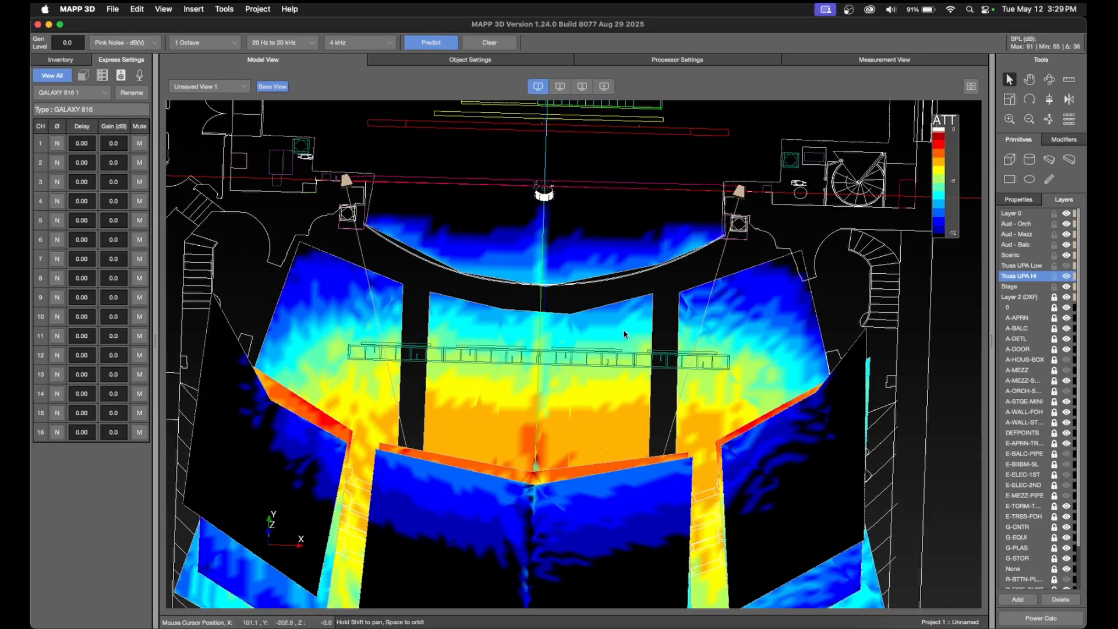
Examine the high truss UPAs' predicted coverage across the orchestra, mezzanine and balcony from several angles.
left_click(1048, 80)
left_click_drag(623, 409, 198, 234)
scroll(197, 204, "up", 3)
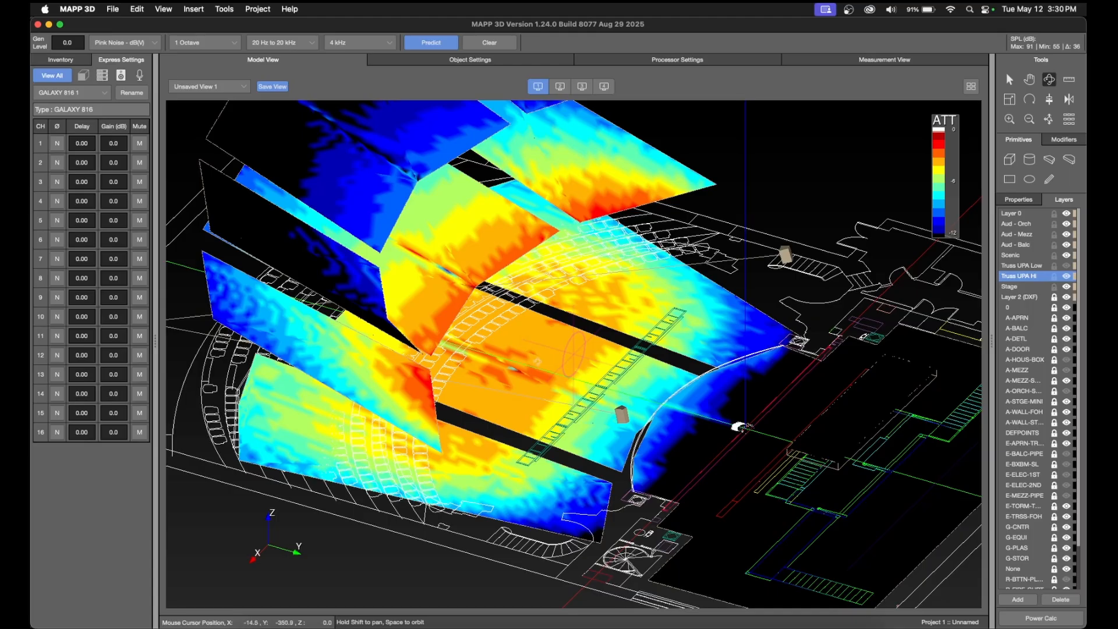
scroll(540, 363, "down", 5)
scroll(433, 253, "up", 4)
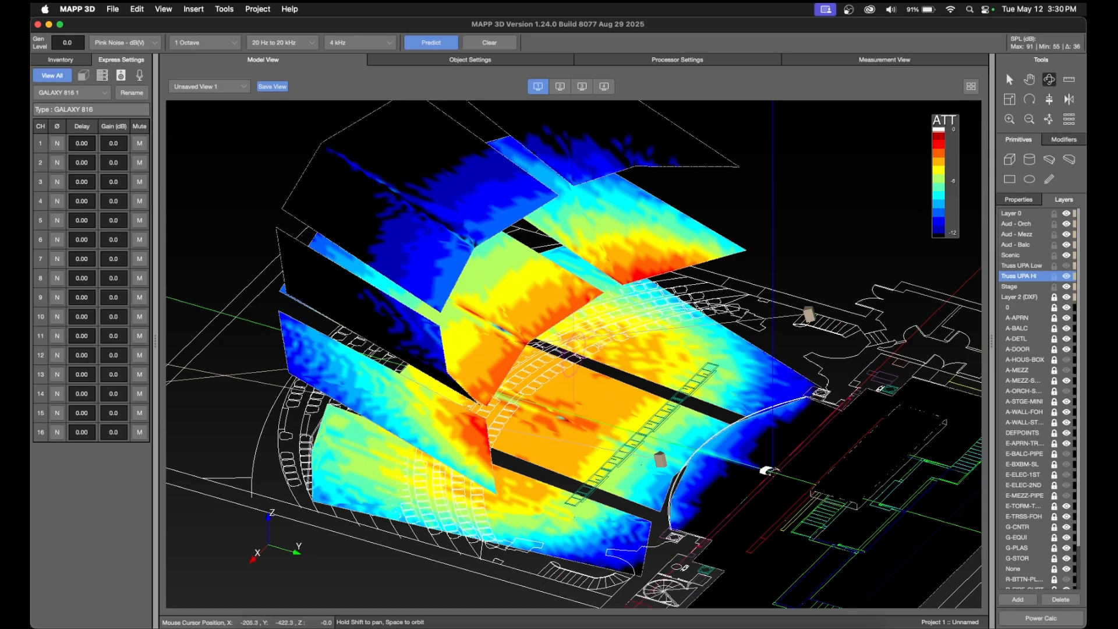
left_click_drag(613, 409, 609, 380)
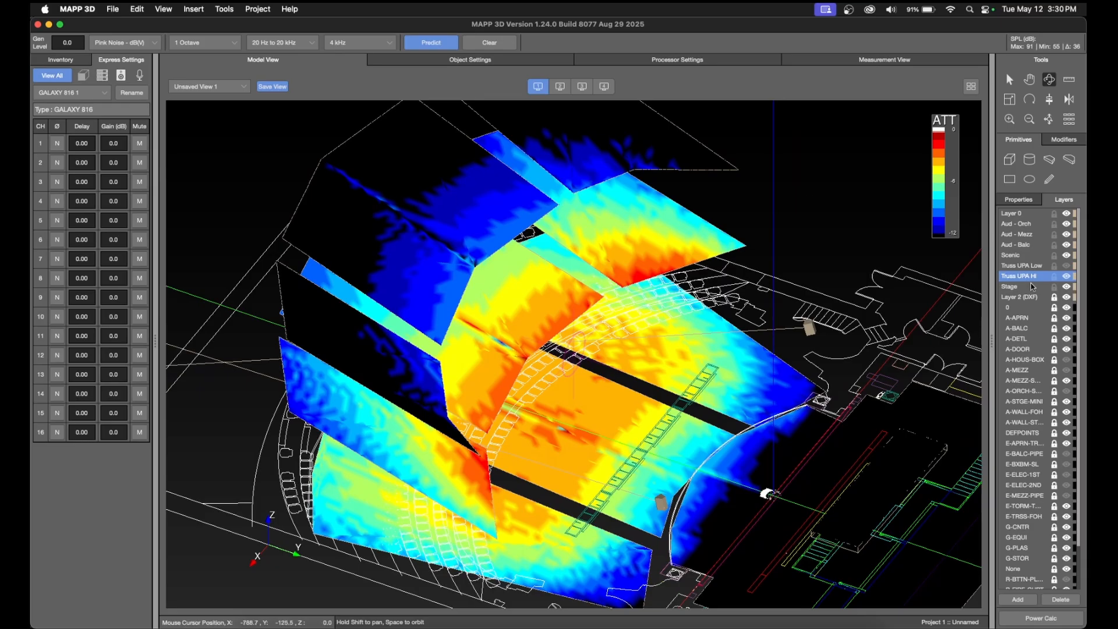
Show the Truss UPA Low layer again and predict the combined coverage of the low and high truss UPAs.
left_click(1067, 266)
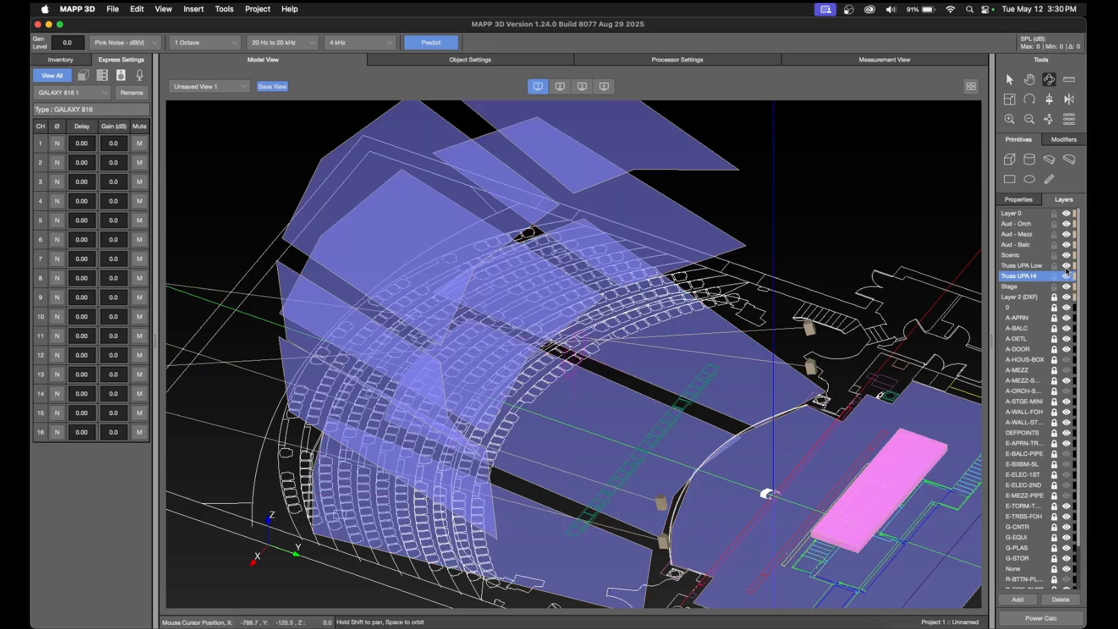
left_click(450, 44)
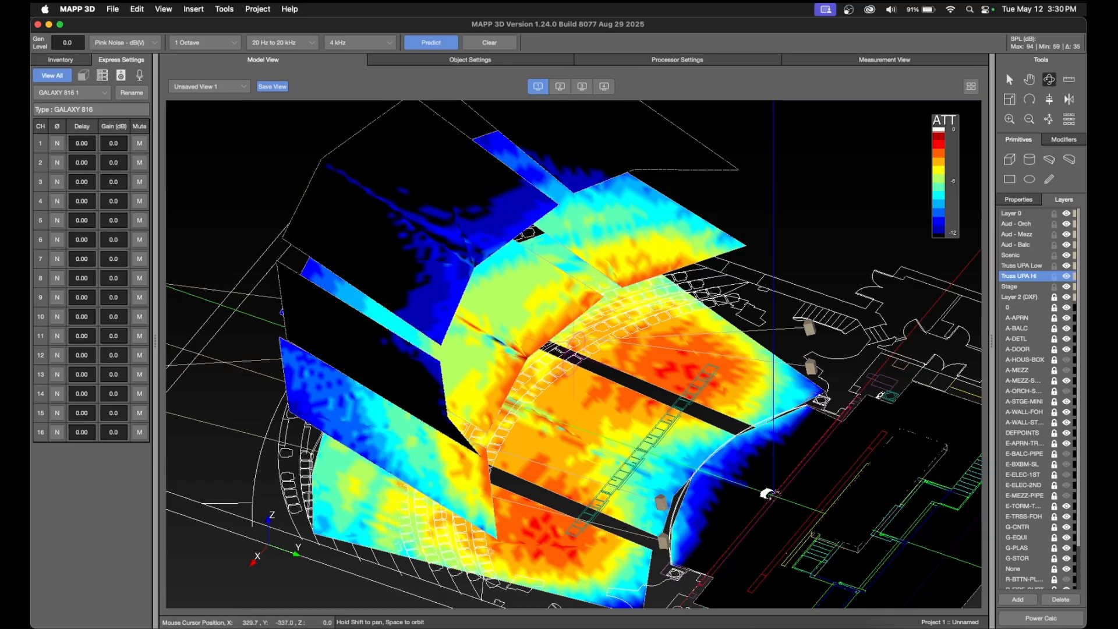
left_click_drag(739, 529, 865, 381)
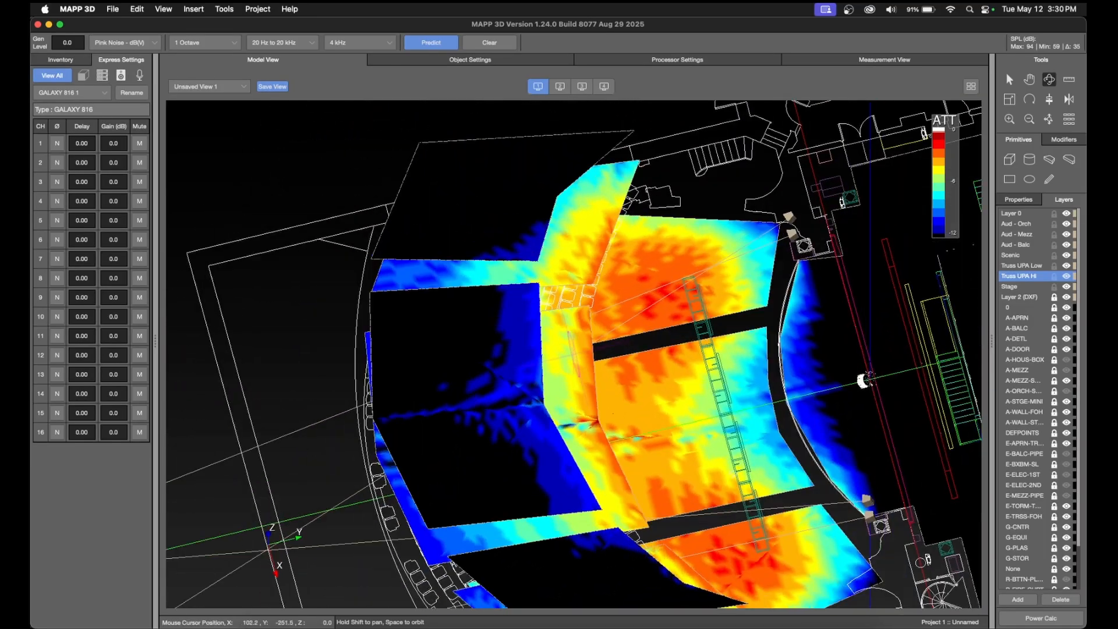
left_click_drag(765, 504, 893, 243)
Set the model to Top View 1 and show the A-HOUS-BOX layer.
left_click(242, 86)
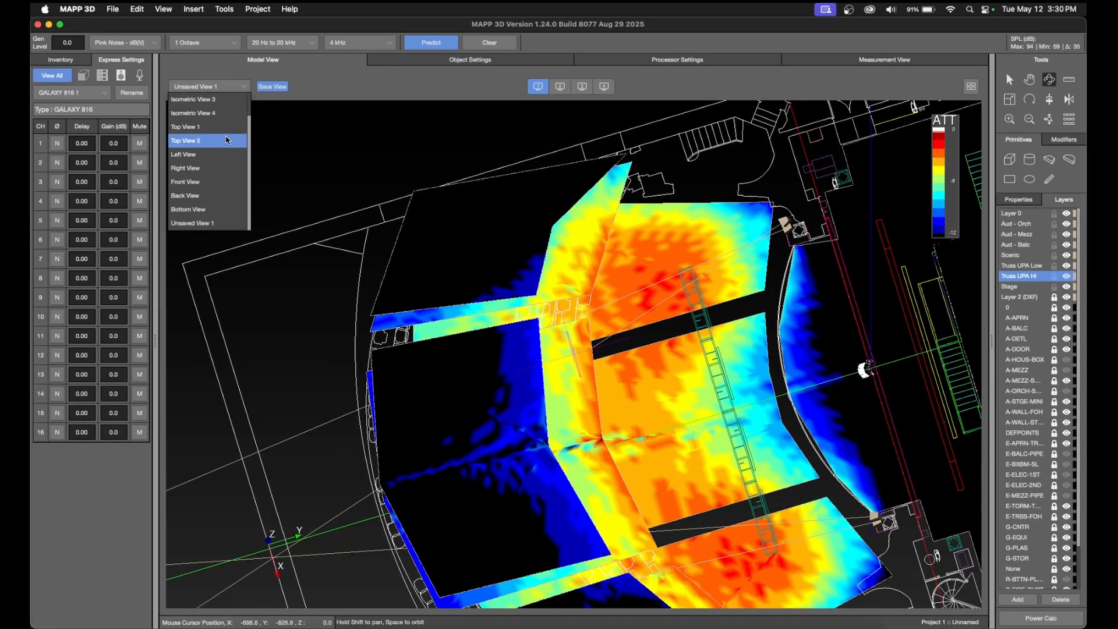
left_click(225, 113)
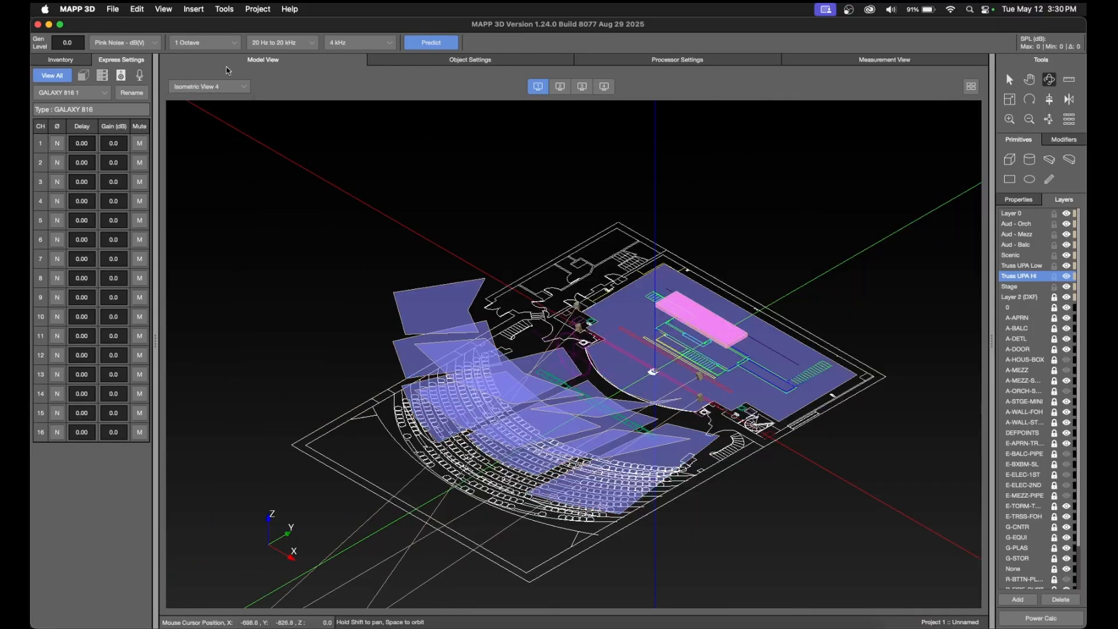
left_click(213, 86)
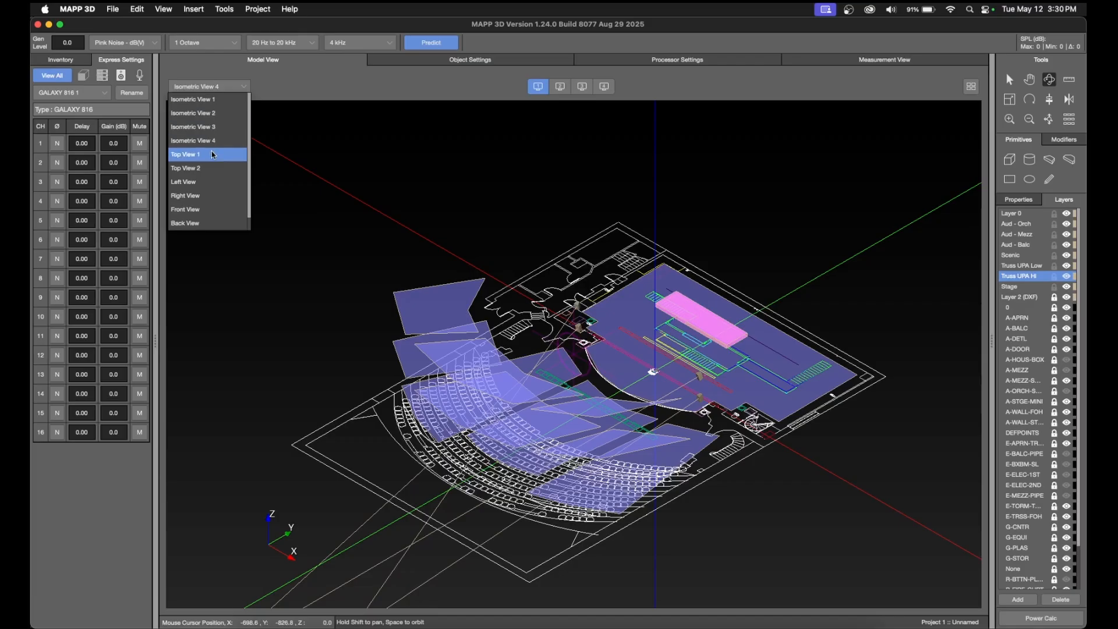
left_click(212, 154)
scroll(518, 384, "up", 5)
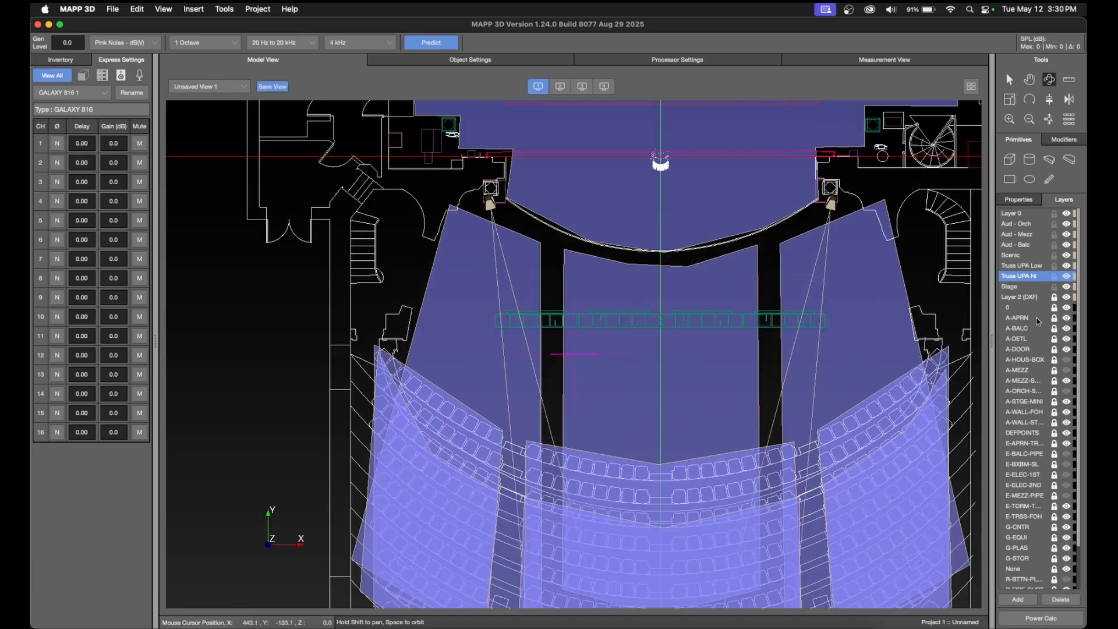
scroll(1044, 330, "down", 3)
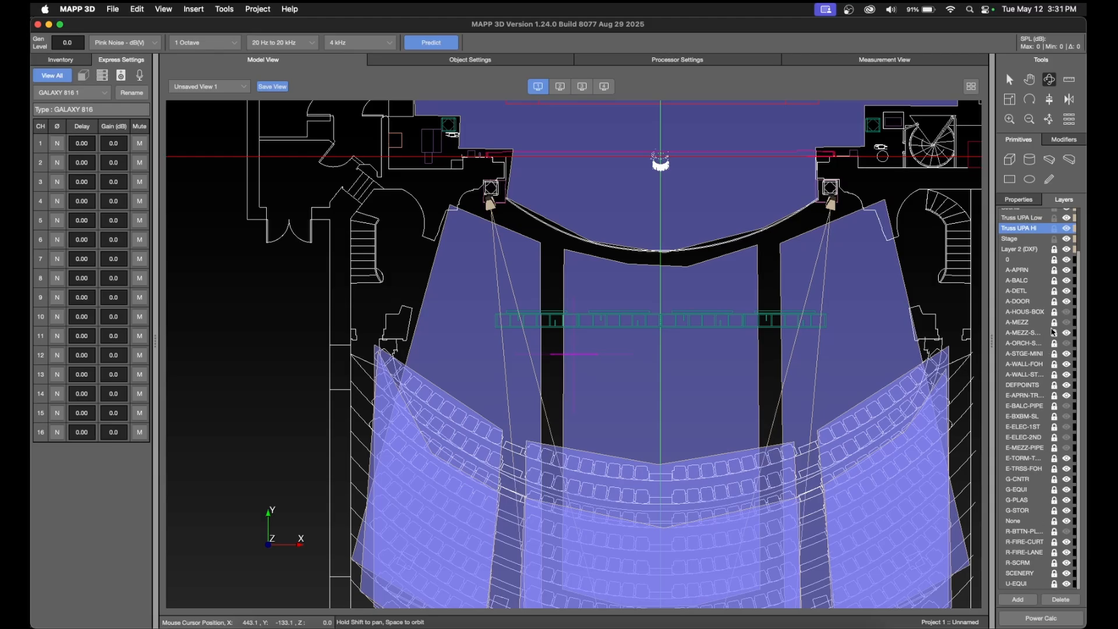
left_click(1066, 313)
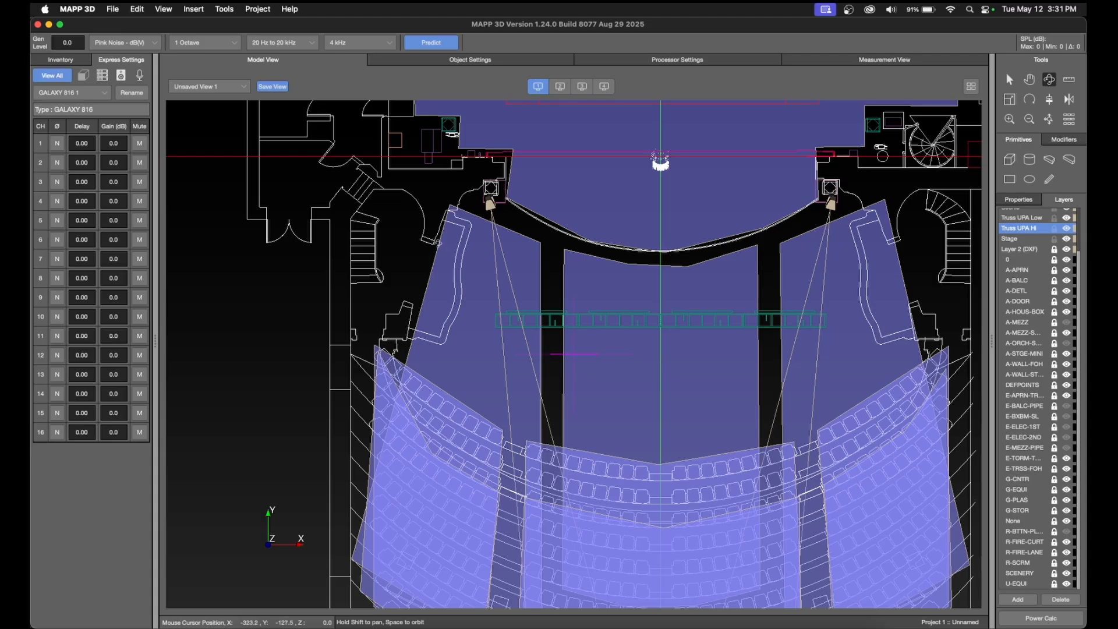
Switch to AutoCAD and start a linear dimension at the front of the UPA above the house box.
left_click(750, 627)
mouse_move(458, 282)
middle_mouse_down()
mouse_move(510, 358)
mouse_move(558, 394)
middle_mouse_up()
middle_click_drag(456, 313, 517, 321)
type("dli")
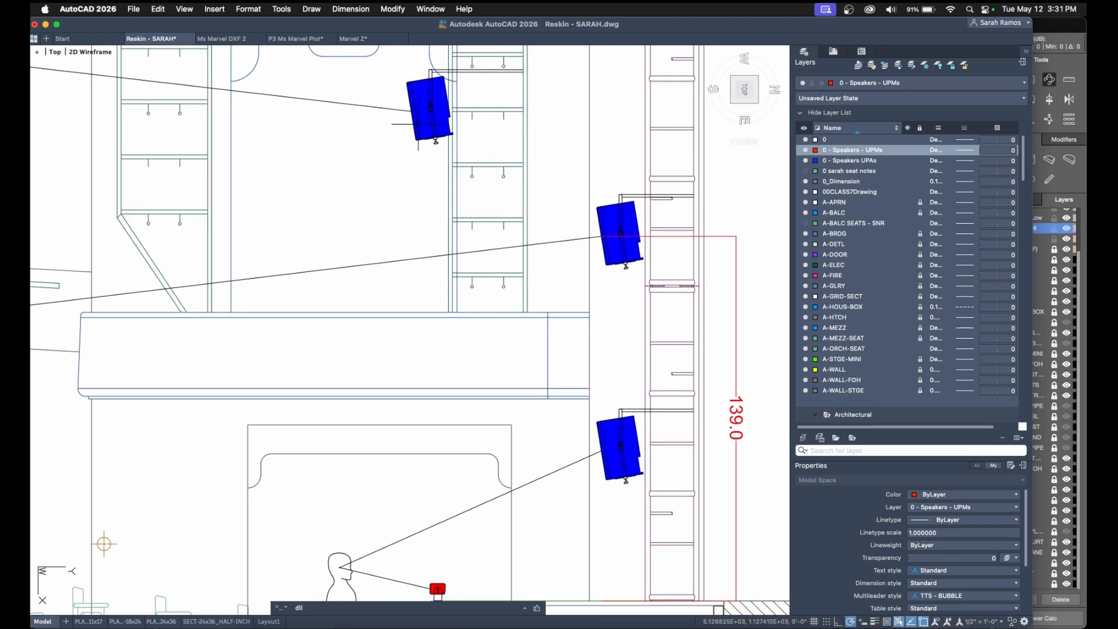
key("Return")
left_click(411, 111)
scroll(417, 306, "down", 2)
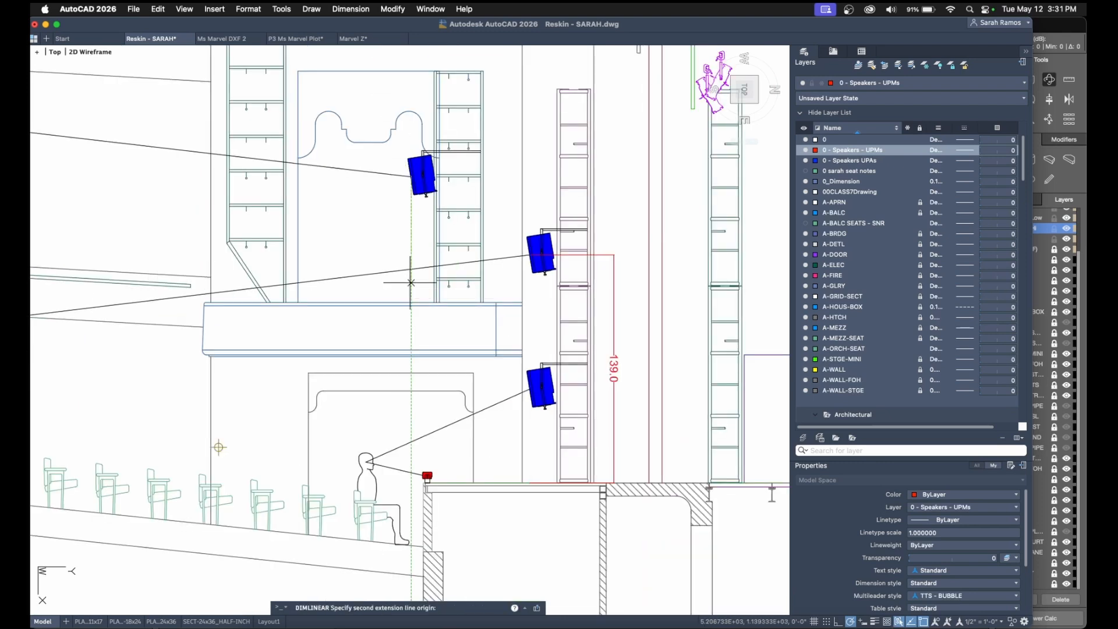
Dimension the vertical distance from the stage floor to the uppermost blue box speaker in the section view.
scroll(355, 497, "up", 8)
left_click(287, 497)
scroll(392, 430, "down", 5)
scroll(392, 297, "down", 4)
scroll(401, 184, "up", 8)
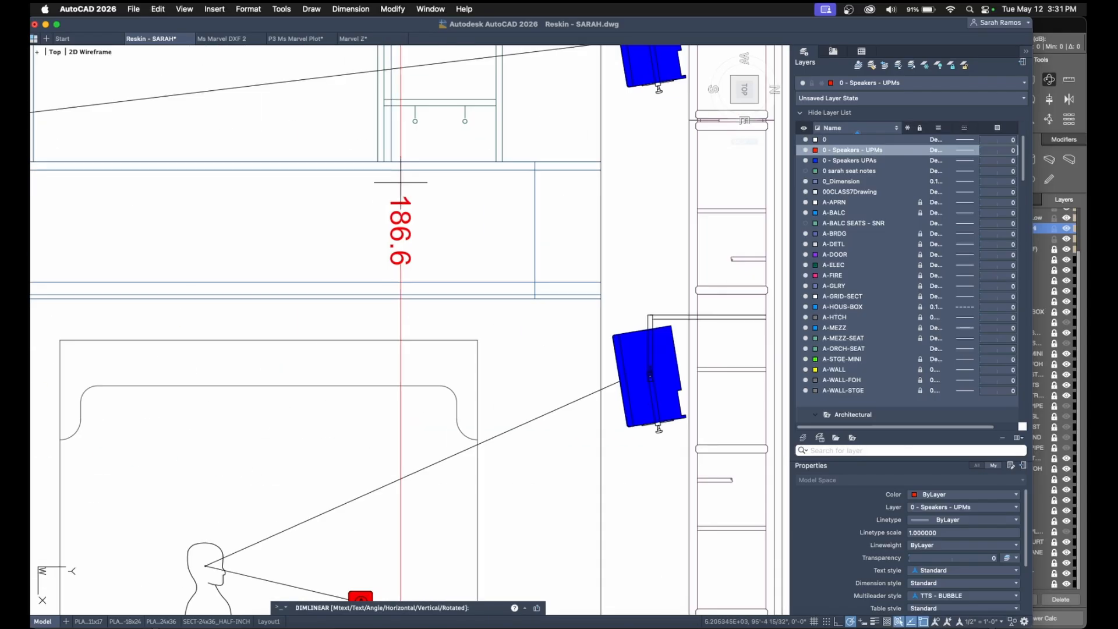
left_click(355, 239)
scroll(423, 329, "down", 4)
scroll(423, 329, "down", 3)
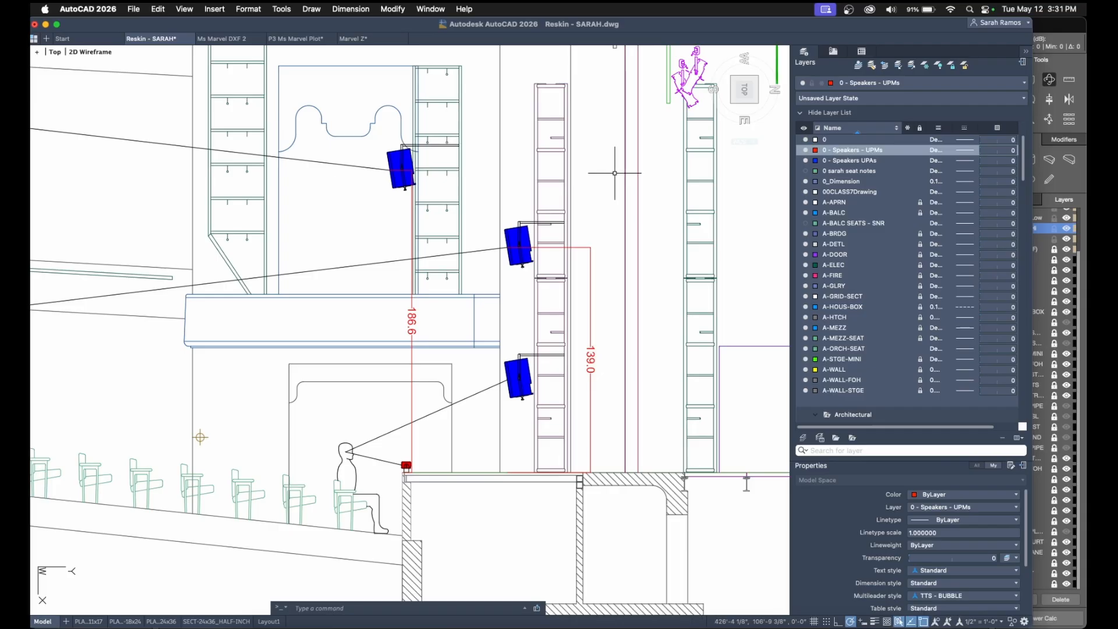
Switch to MAPP 3D, set the new loudspeaker's reference Z position to 186.6 in, and close the dialog without inserting it.
left_click(1050, 28)
key("Escape")
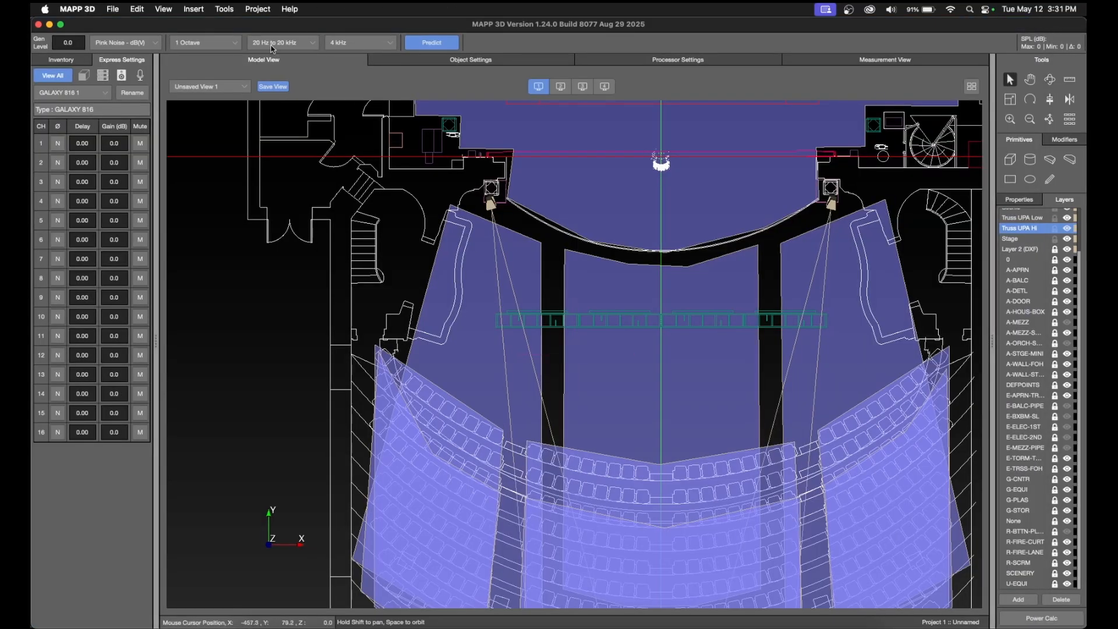
left_click(194, 9)
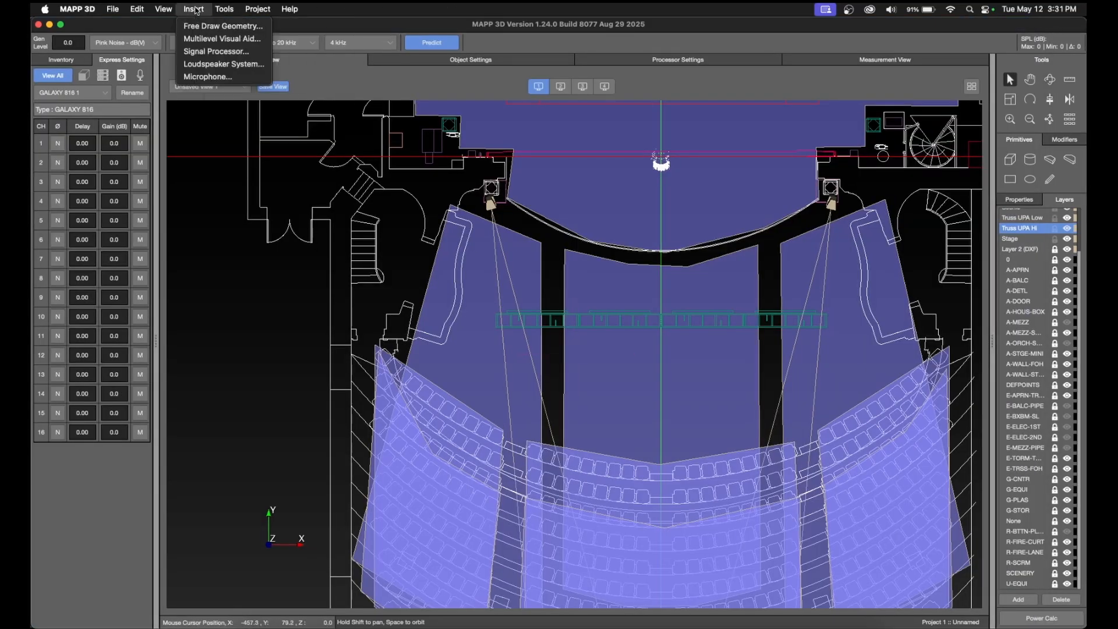
left_click(227, 65)
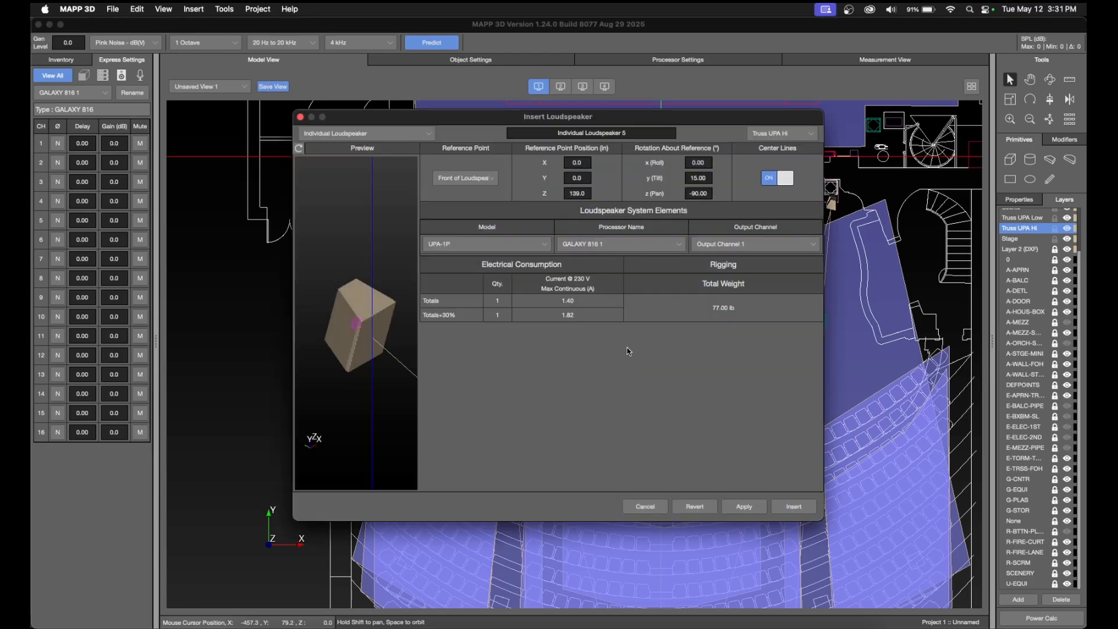
left_click(590, 194)
left_click_drag(588, 194, 535, 193)
type("186")
key("super+Tab")
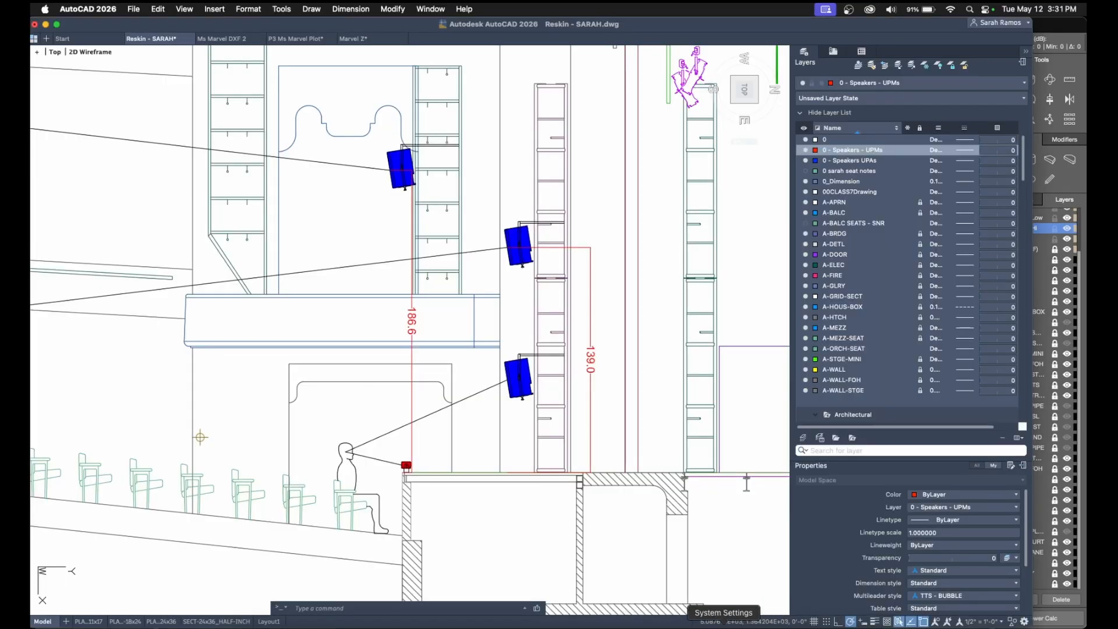
key("super+Tab")
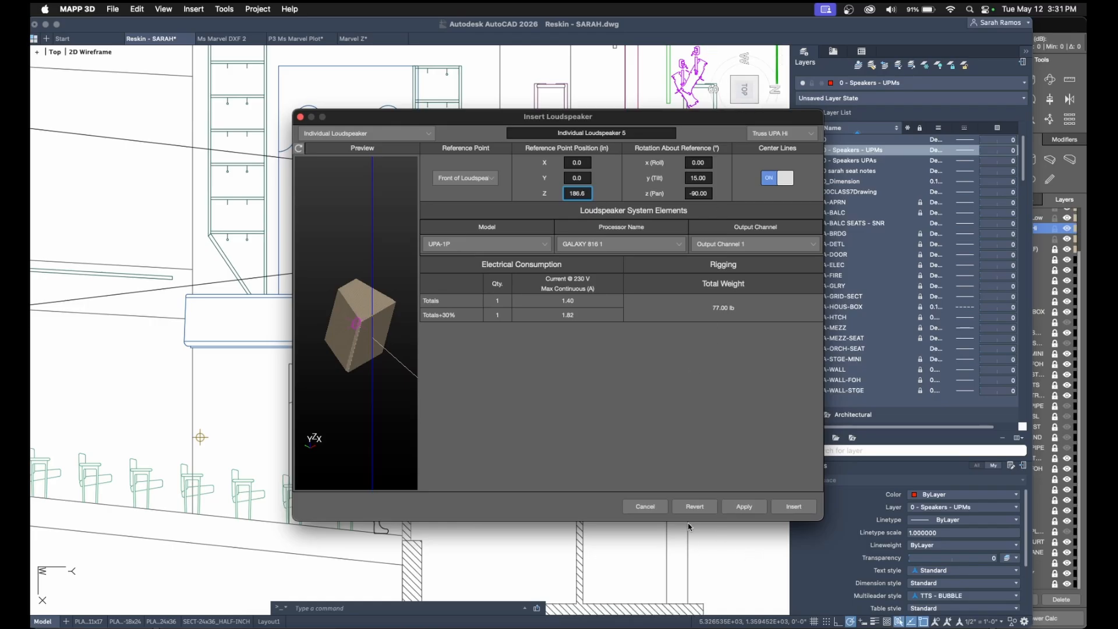
left_click(646, 505)
Add a new layer named Box UPAs.
left_click(1017, 601)
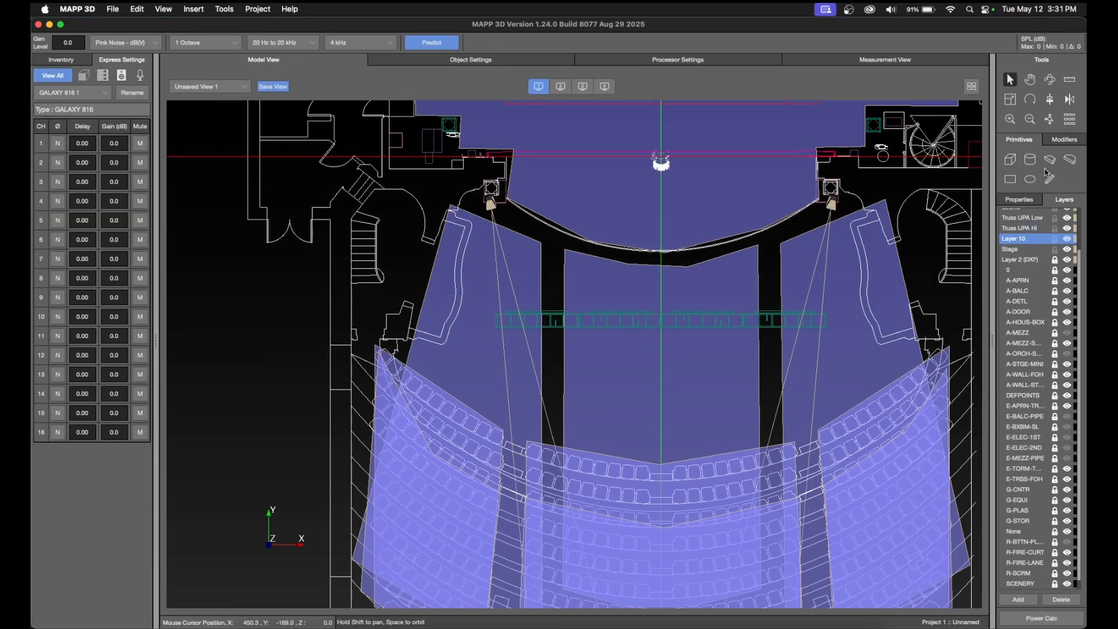
double_click(1018, 240)
type("Box PAs")
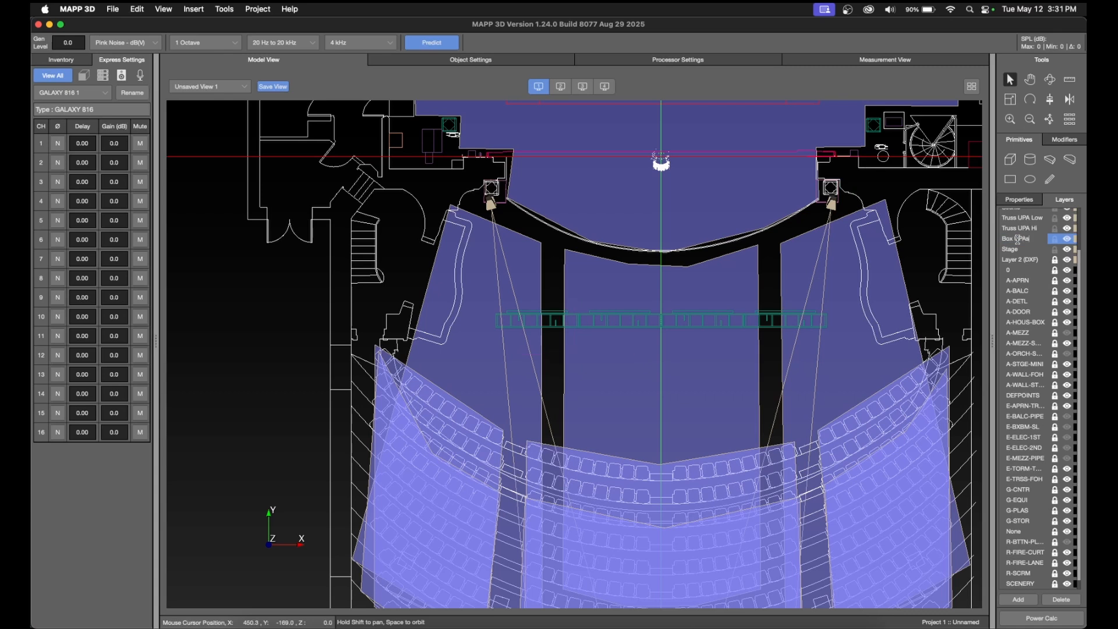
key("Return")
Insert a UPA-1P named Box UPA HL on the Box UPAs layer and move it to about X -316, Y -135.5 in.
left_click(193, 8)
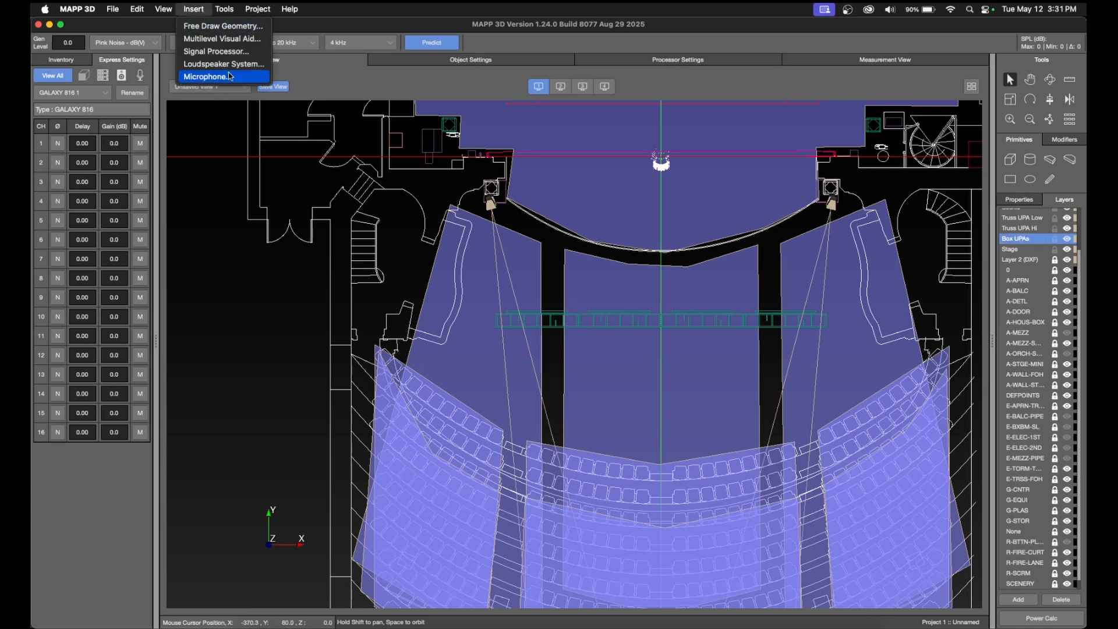
left_click(201, 78)
triple_click(639, 133)
type("Box UPA HL")
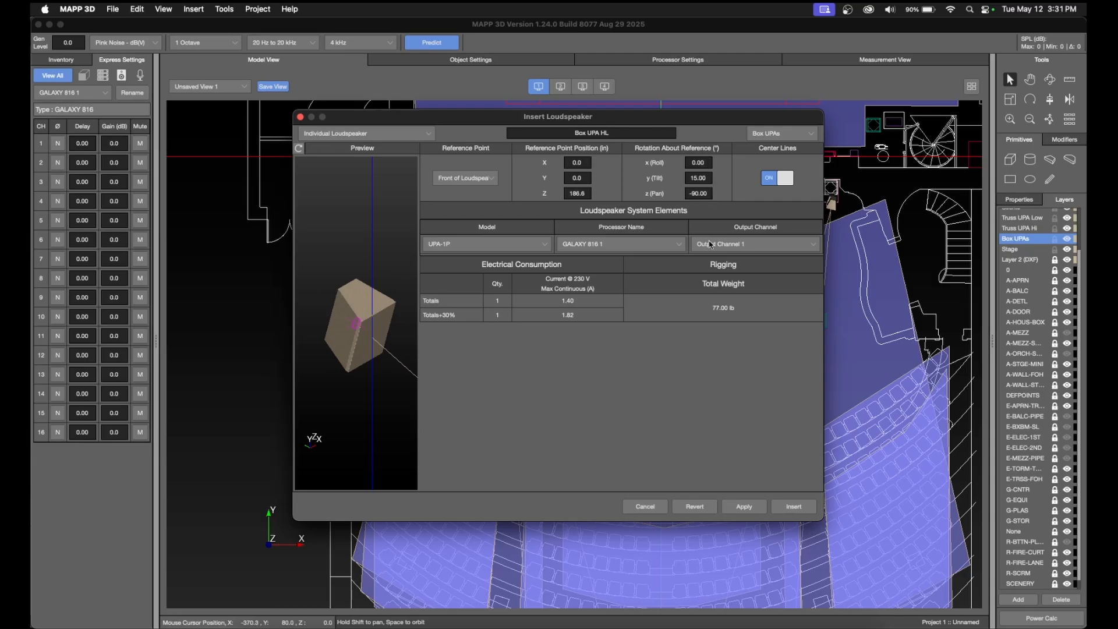
left_click(745, 507)
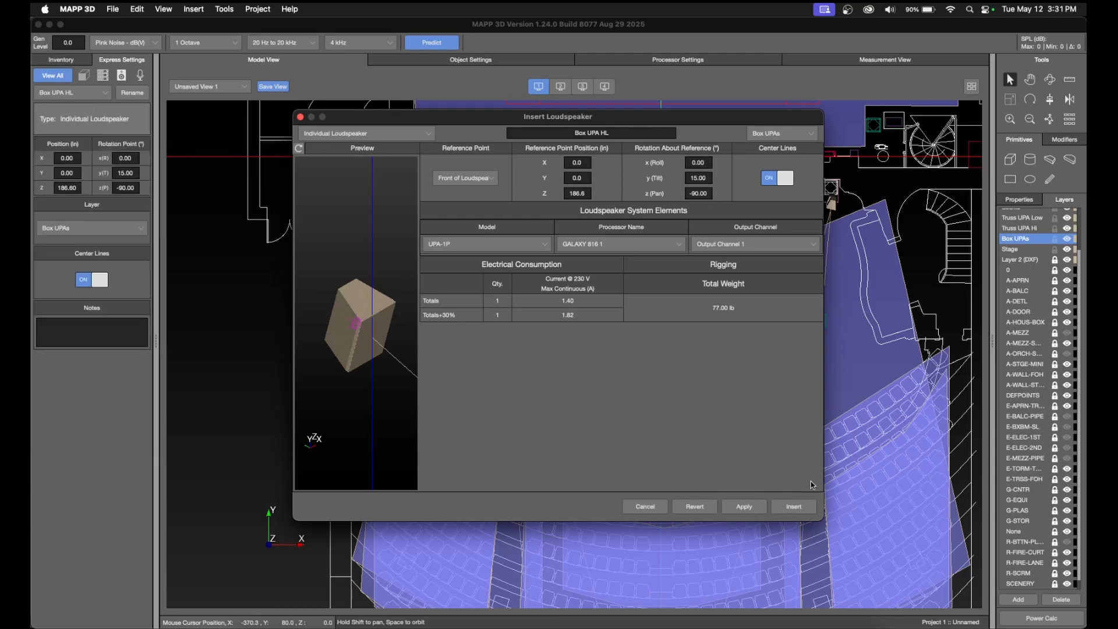
left_click(794, 507)
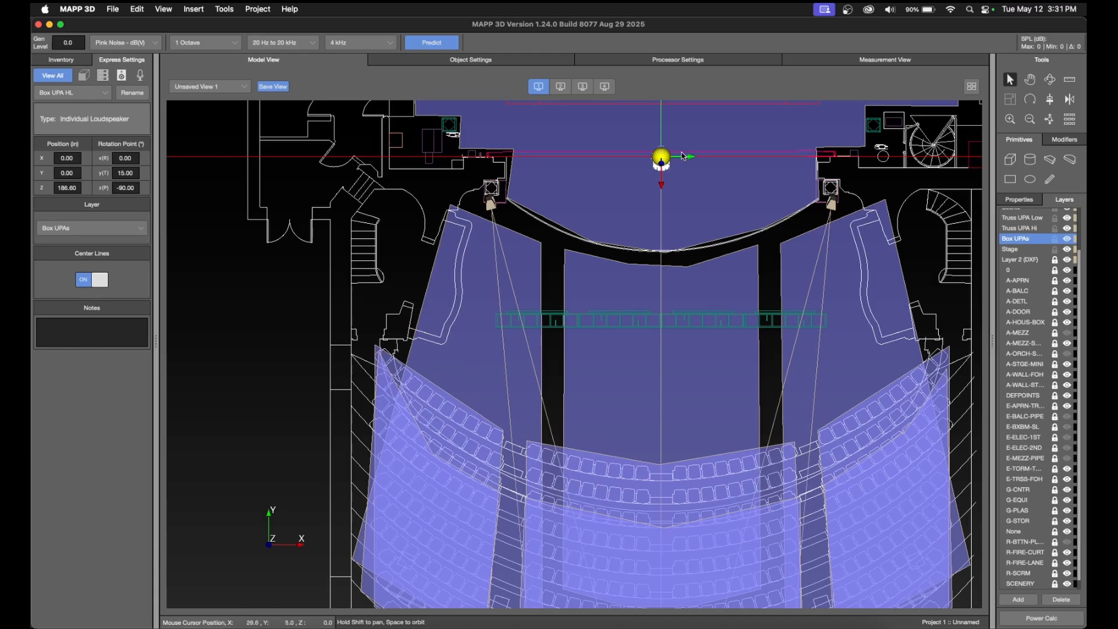
left_click_drag(658, 167, 444, 251)
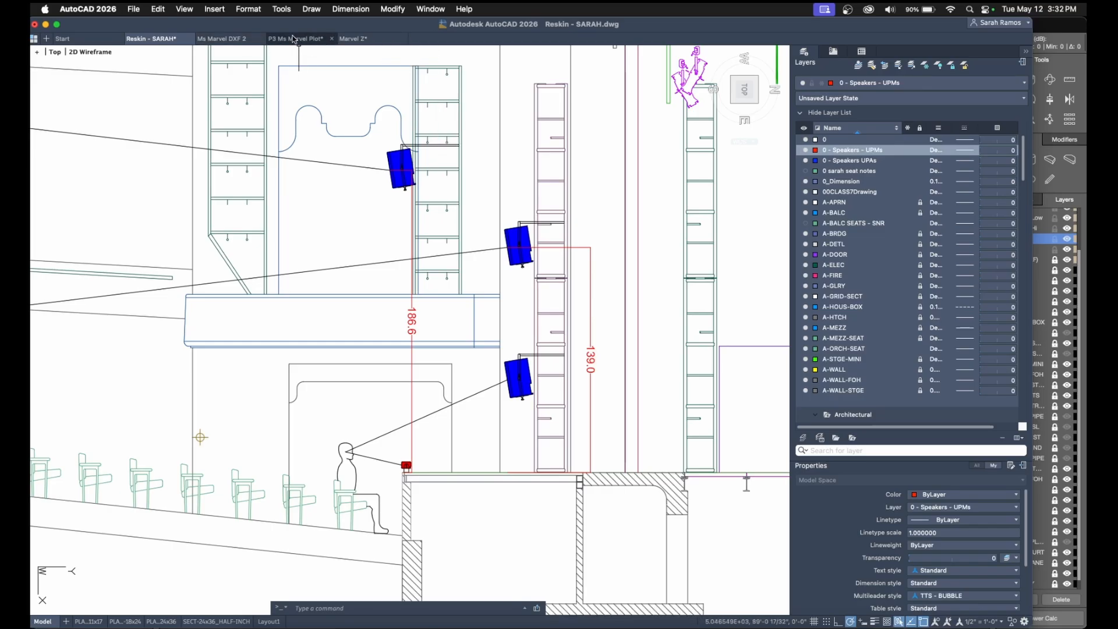
Switch to AutoCAD and examine the HL Box Meyer UPA-1P's position and angle in the P3 Ms Marvel Plot plan.
left_click(354, 42)
left_click(300, 39)
scroll(379, 385, "down", 10)
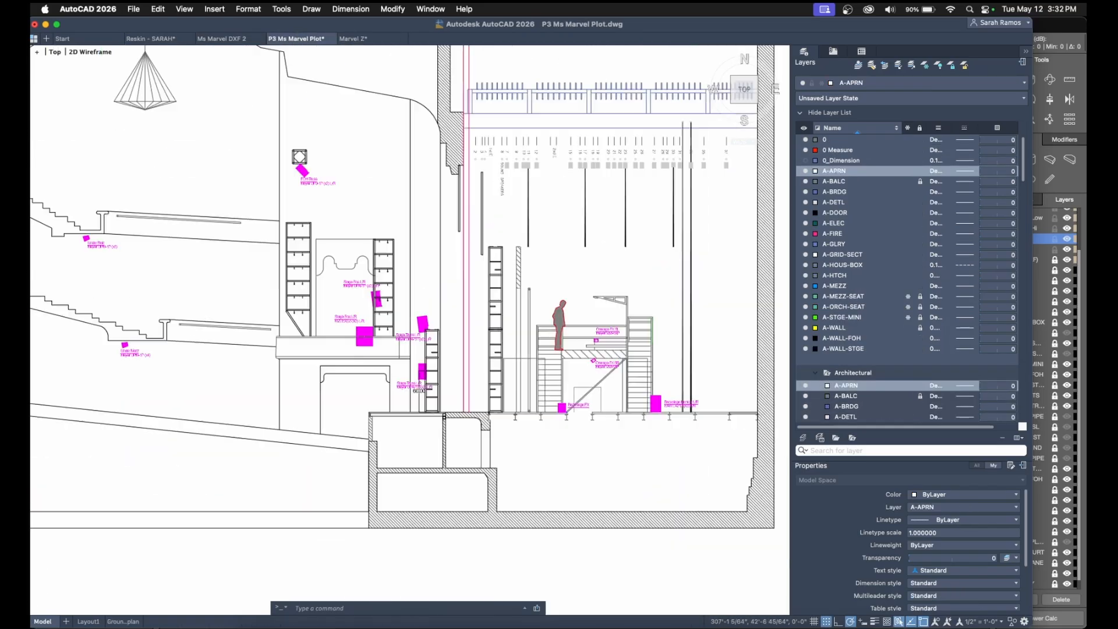
scroll(487, 487, "down", 5)
scroll(460, 239, "up", 15)
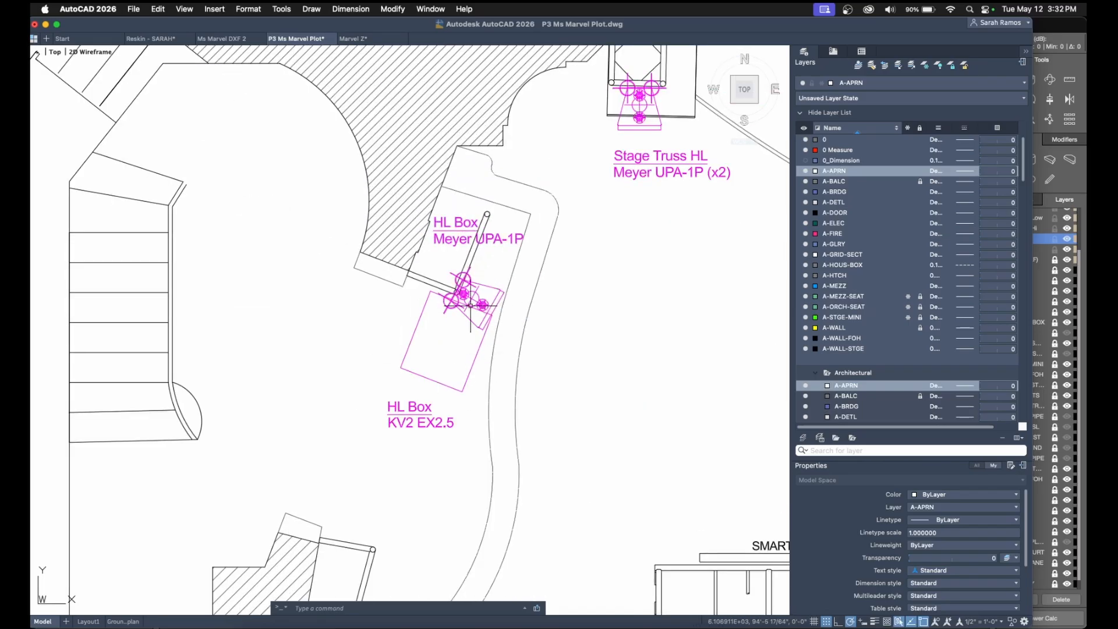
scroll(482, 308, "down", 8)
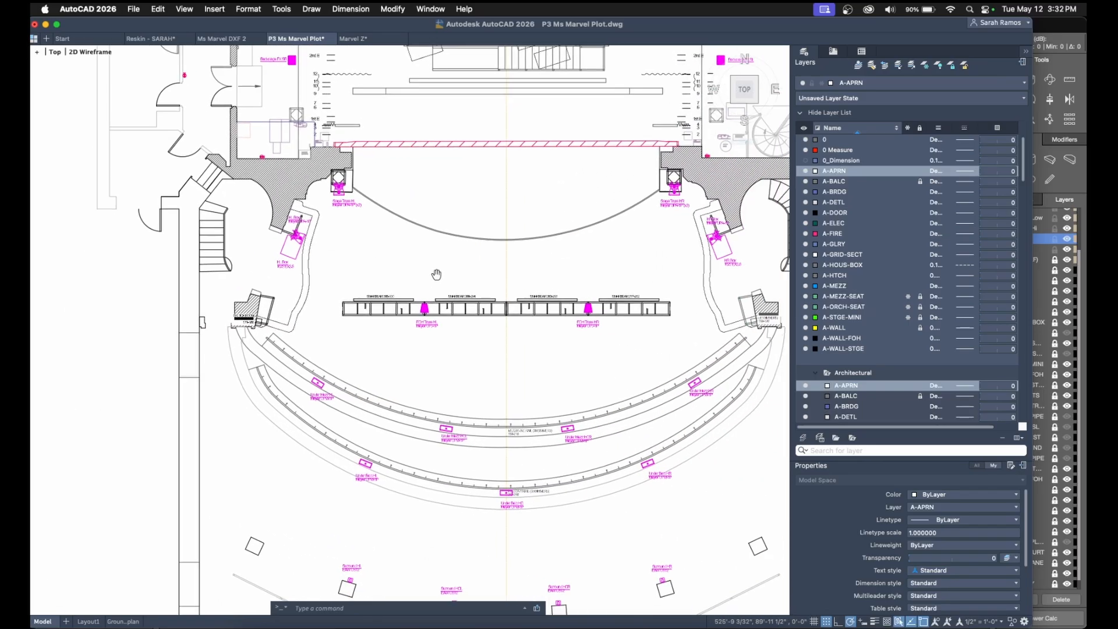
scroll(300, 238, "up", 10)
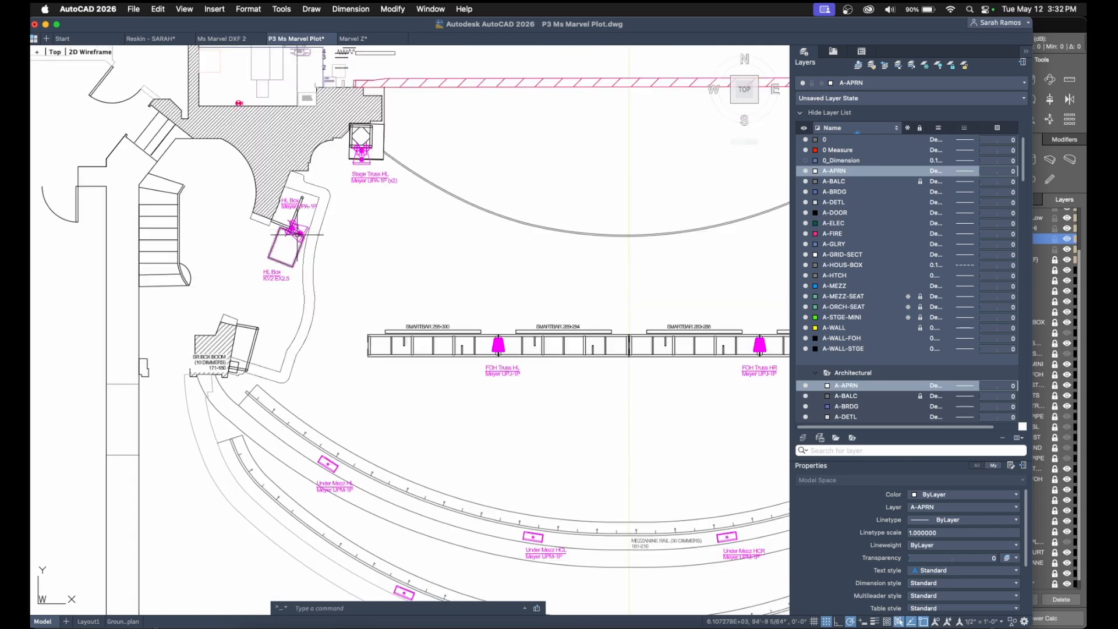
middle_click_drag(467, 350, 486, 356)
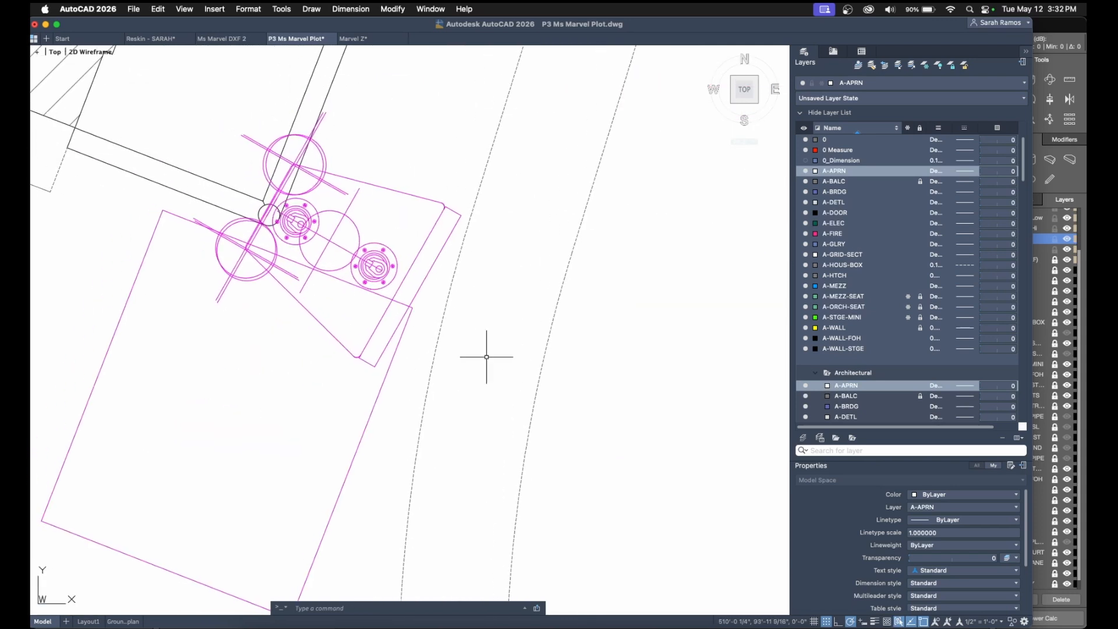
scroll(486, 356, "down", 6)
middle_click_drag(701, 441, 557, 363)
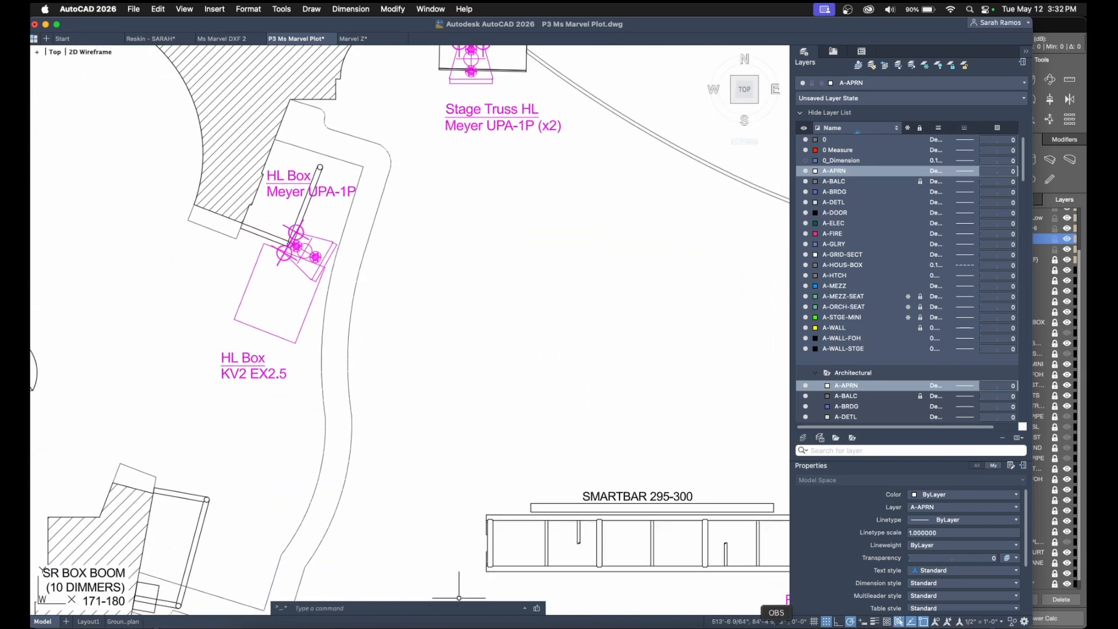
Open the House Right Box.JPG site photo and examine how the box speaker is hung and aimed.
left_click(697, 623)
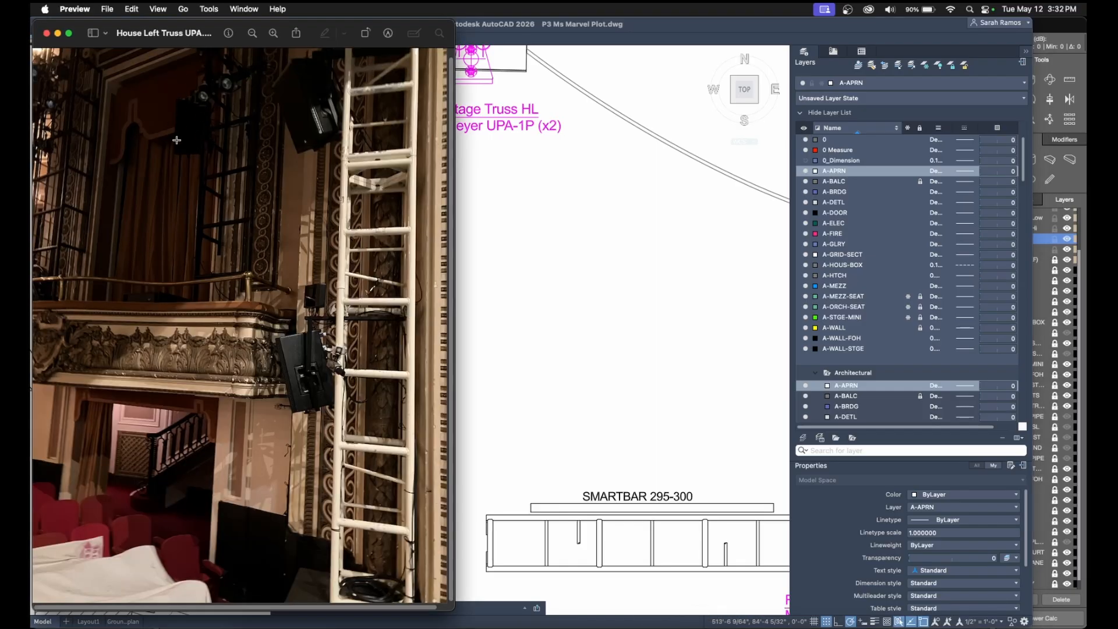
left_click(271, 622)
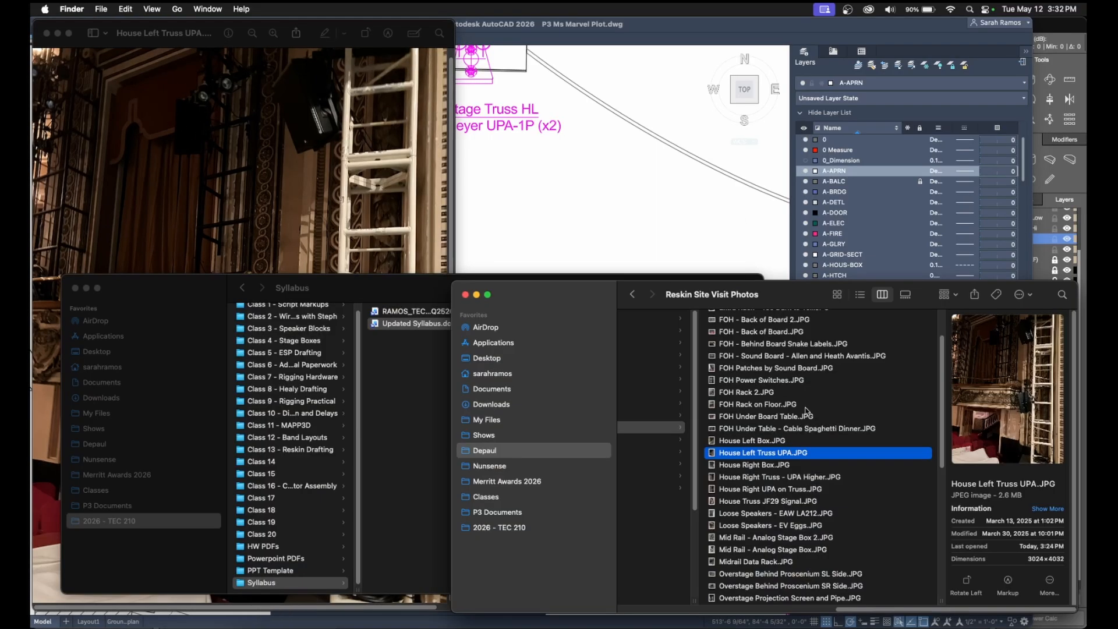
left_click(780, 465)
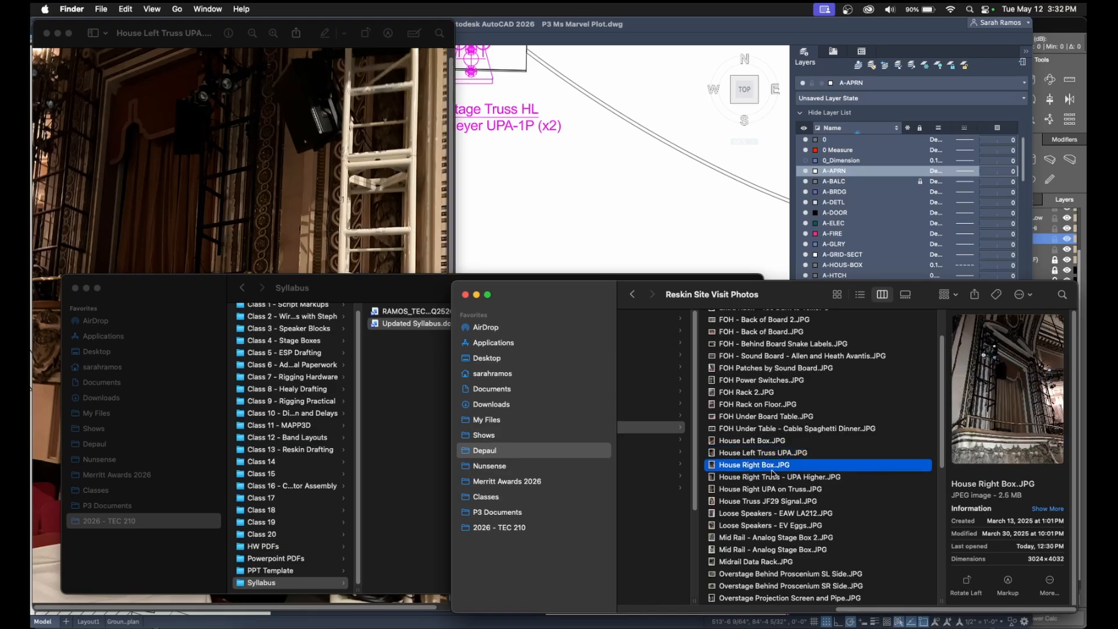
double_click(773, 466)
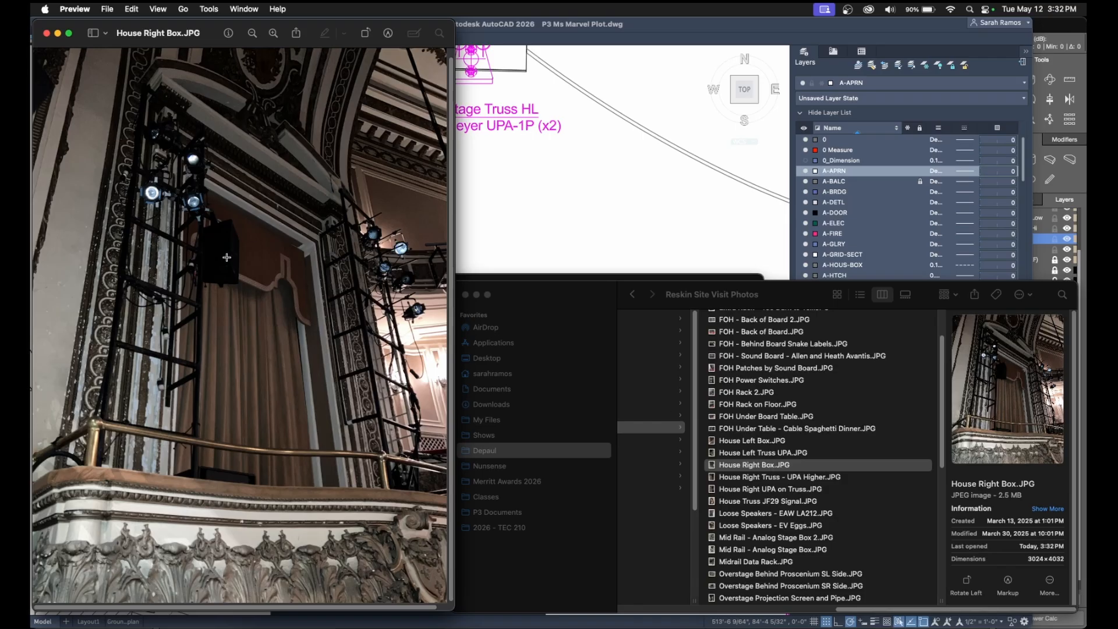
left_click(677, 26)
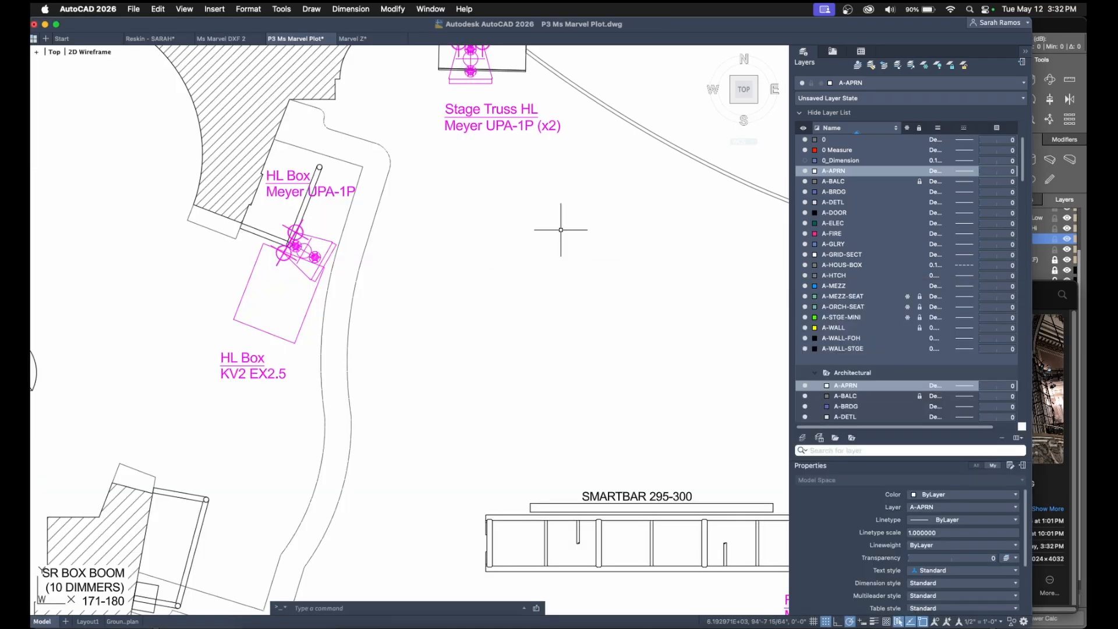
Look through the Reskin Site Visit Photos folder for more pictures of the house speakers.
left_click(1051, 497)
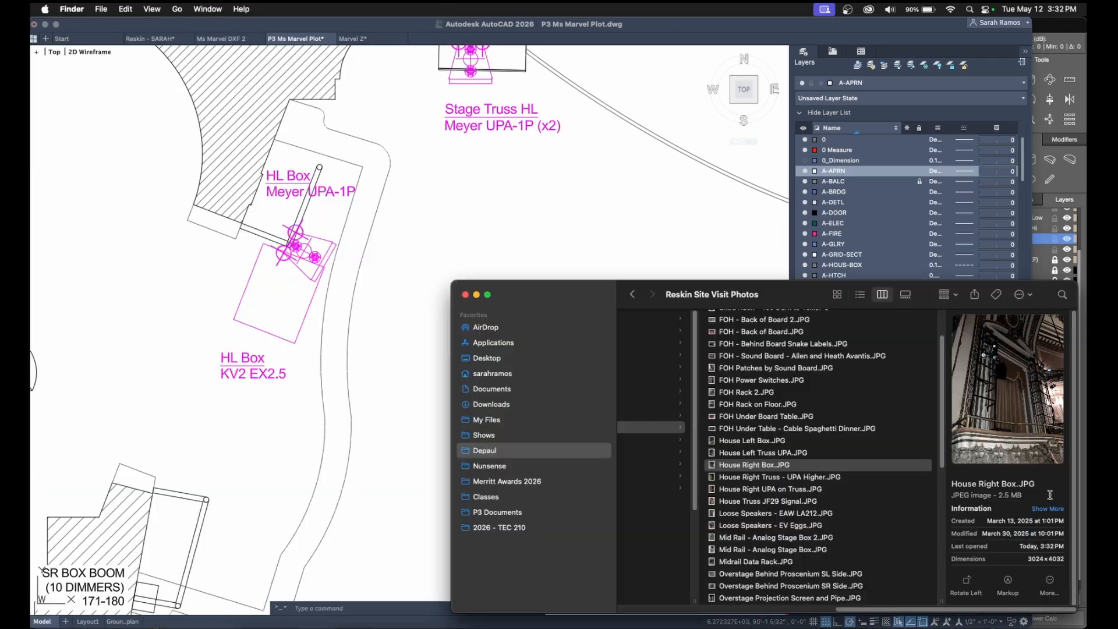
left_click(809, 482)
left_click(801, 524)
scroll(801, 523, "down", 5)
scroll(801, 522, "up", 5)
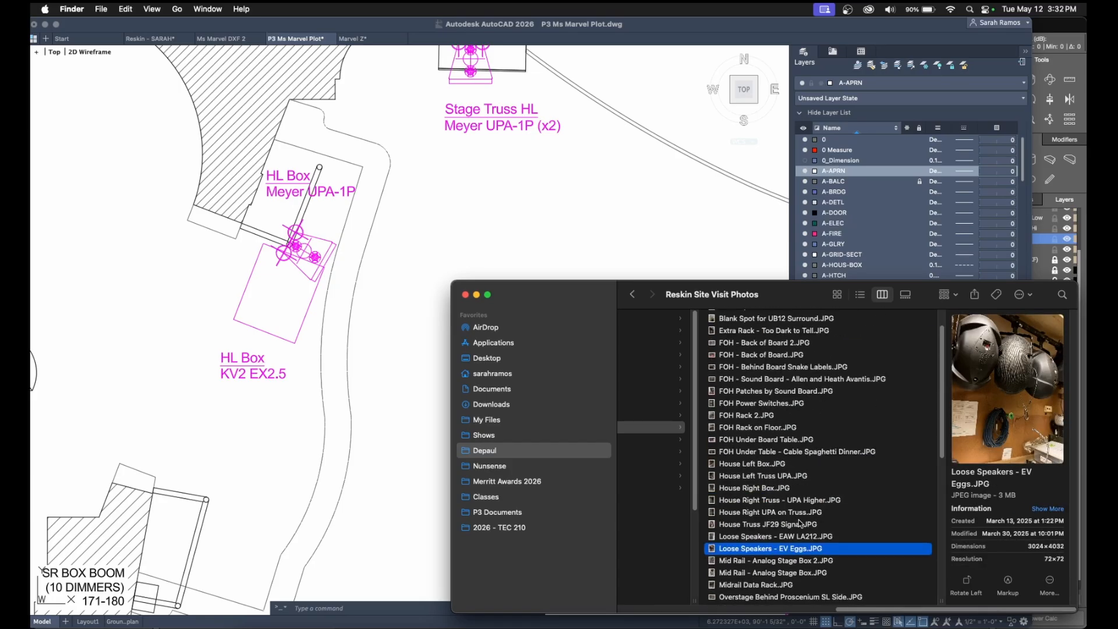
left_click(772, 489)
left_click(770, 510)
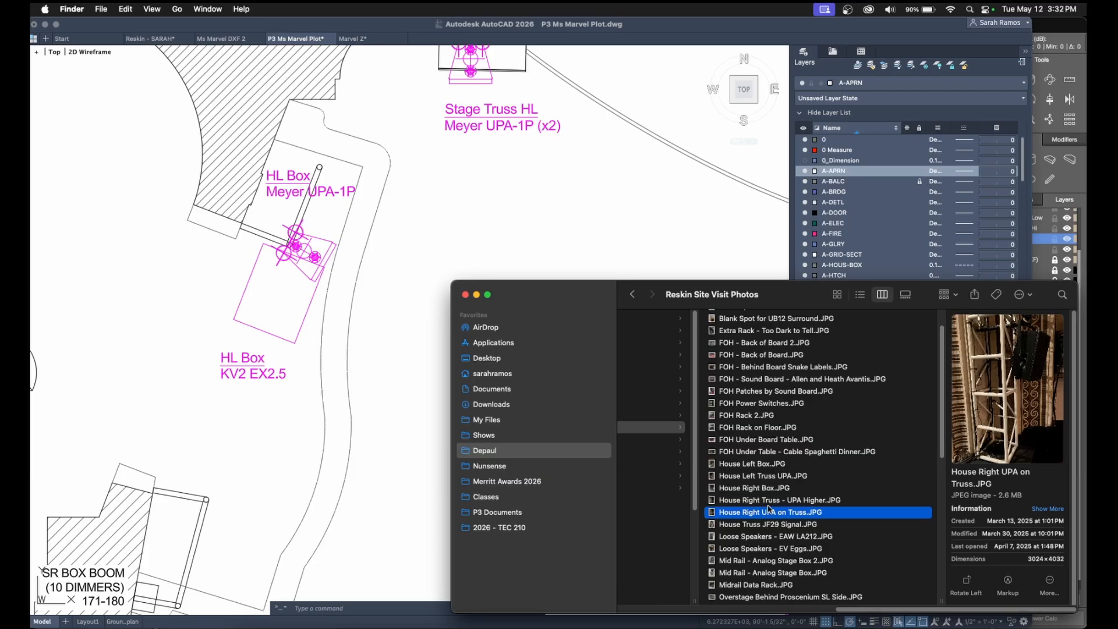
left_click(770, 527)
scroll(775, 531, "down", 5)
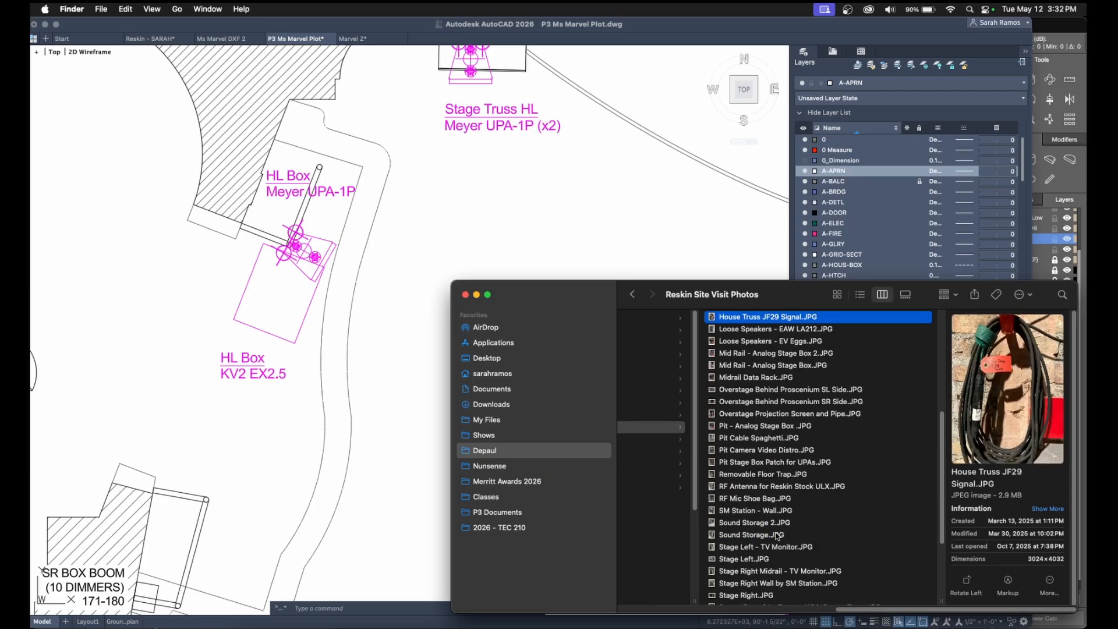
scroll(778, 536, "down", 3)
scroll(778, 537, "up", 10)
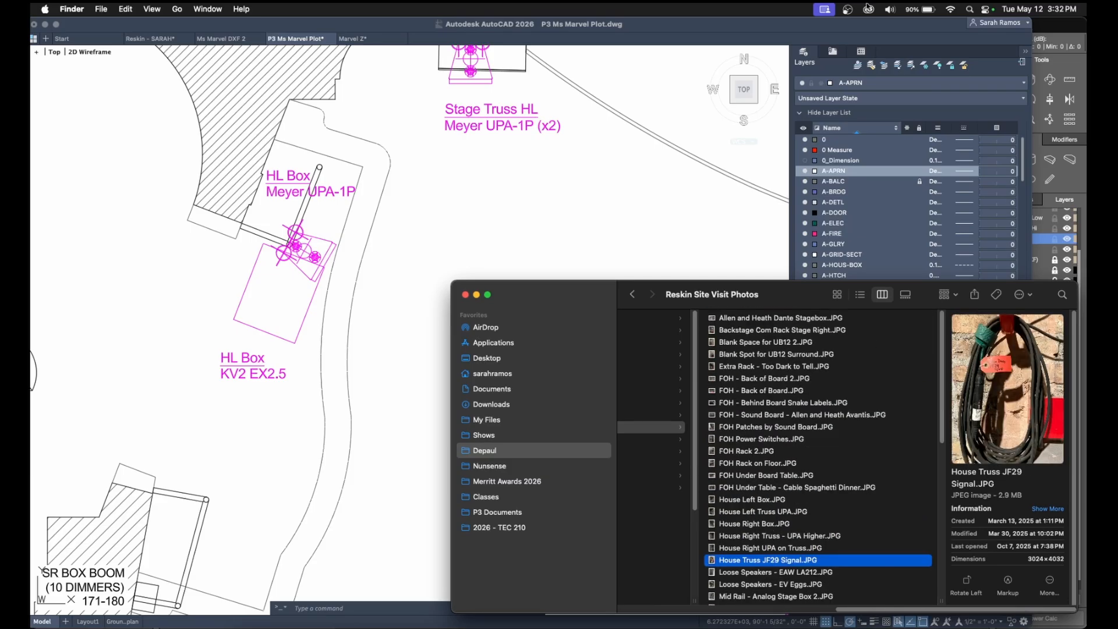
Return to MAPP 3D and set the Box UPA HL loudspeaker's pan rotation to -70°.
left_click(1046, 43)
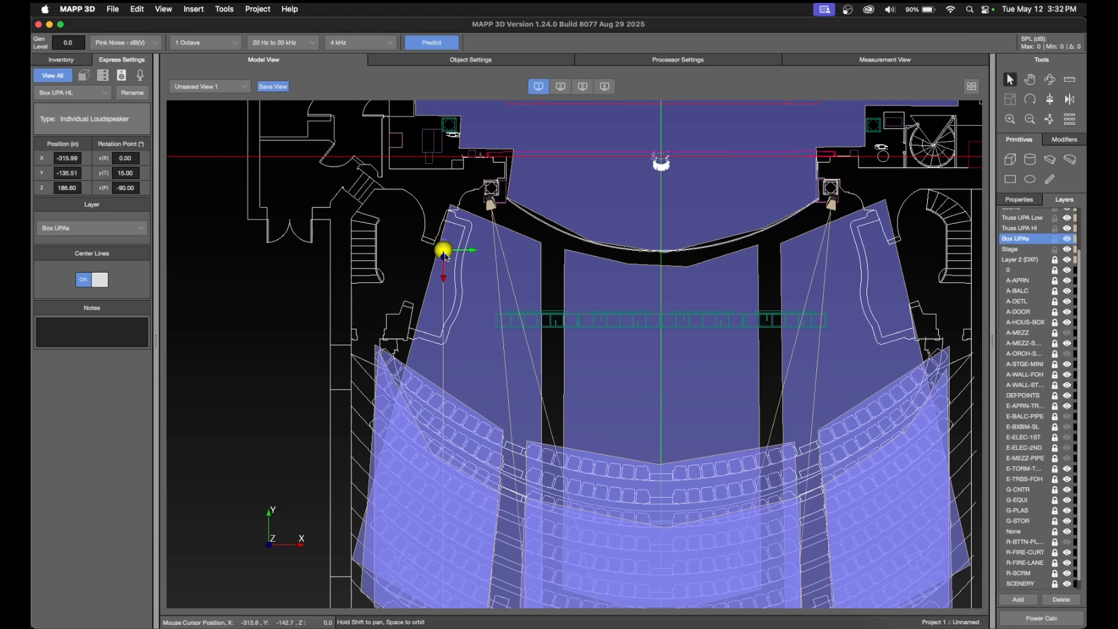
scroll(483, 312, "up", 3)
scroll(443, 244, "up", 5)
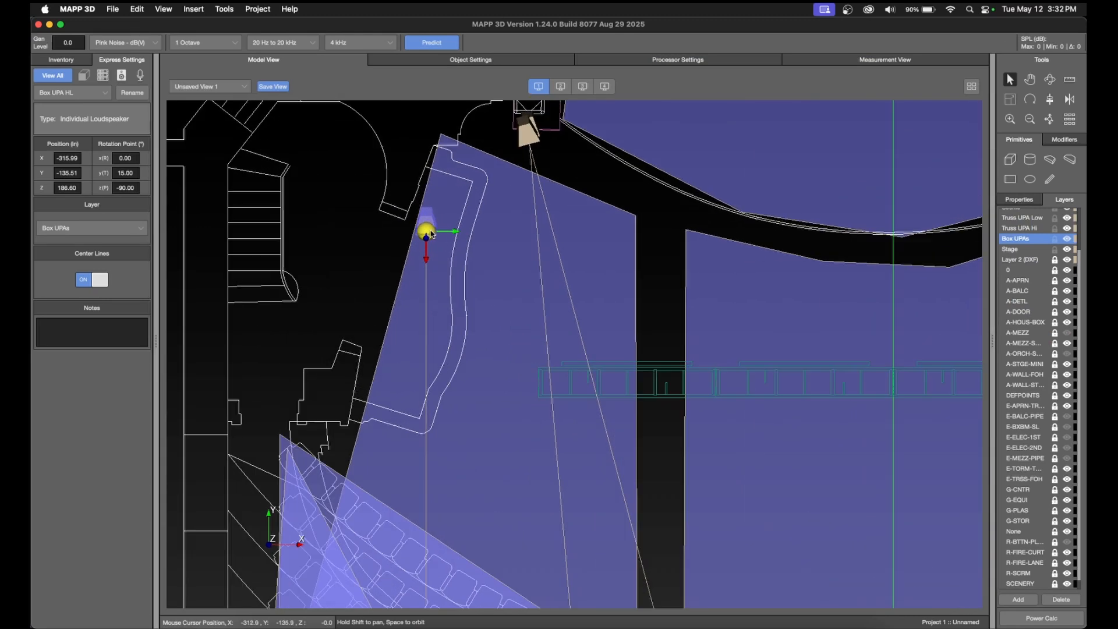
double_click(135, 188)
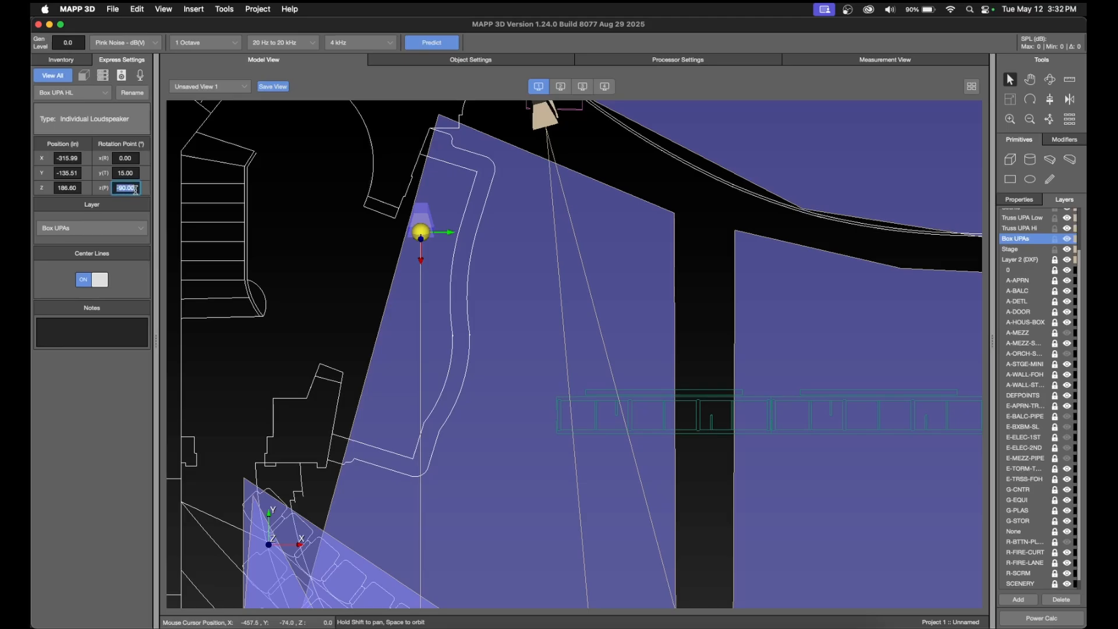
type("70")
key("Return")
type("-70")
key("Return")
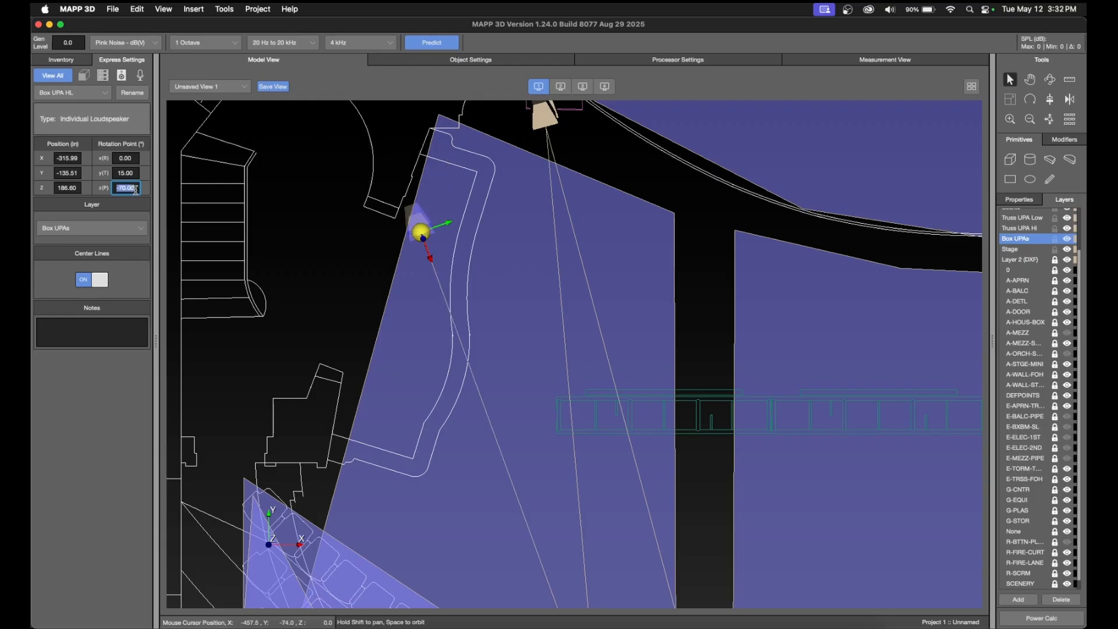
scroll(332, 247, "down", 3)
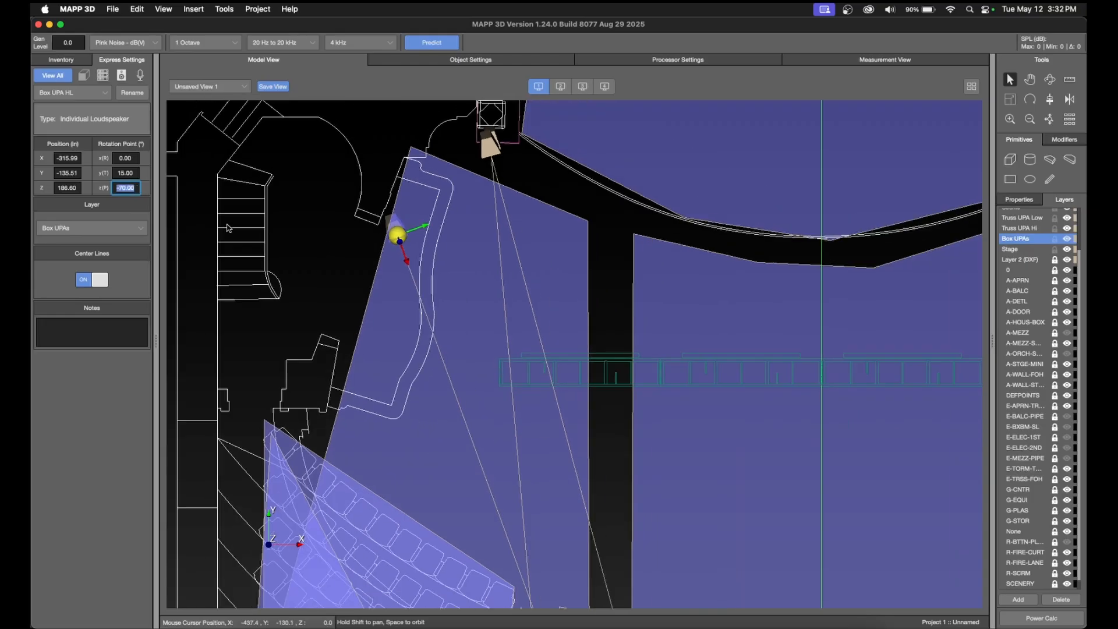
Check the Box UPA HL loudspeaker's aim from the side and set its tilt rotation to 0°.
left_click(1052, 83)
left_click_drag(702, 206, 507, 447)
left_click(248, 626)
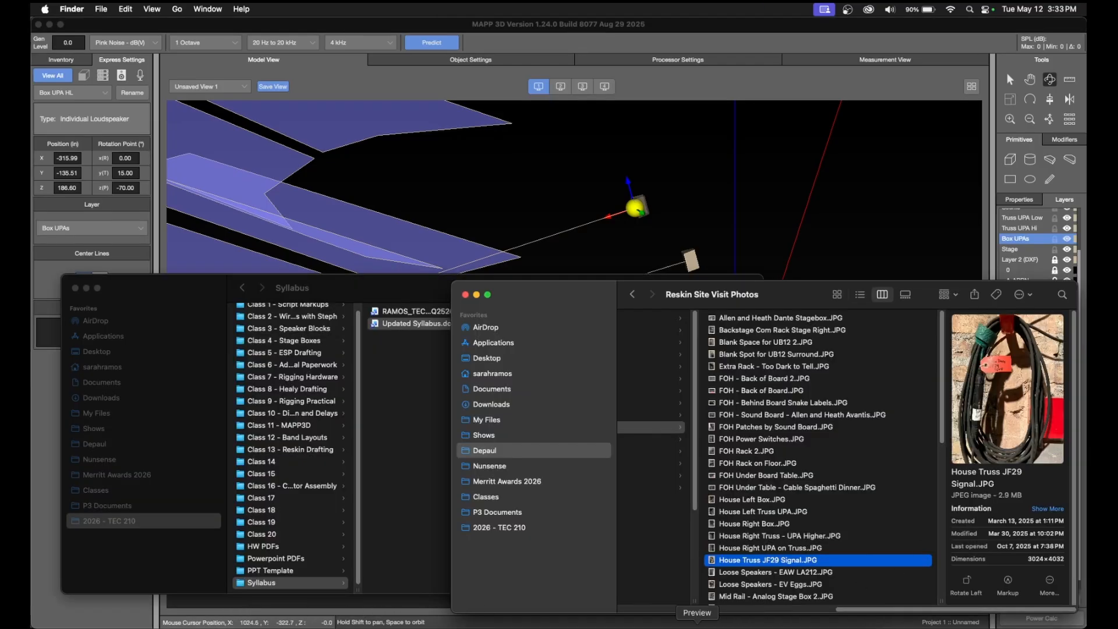
left_click(696, 624)
left_click(849, 248)
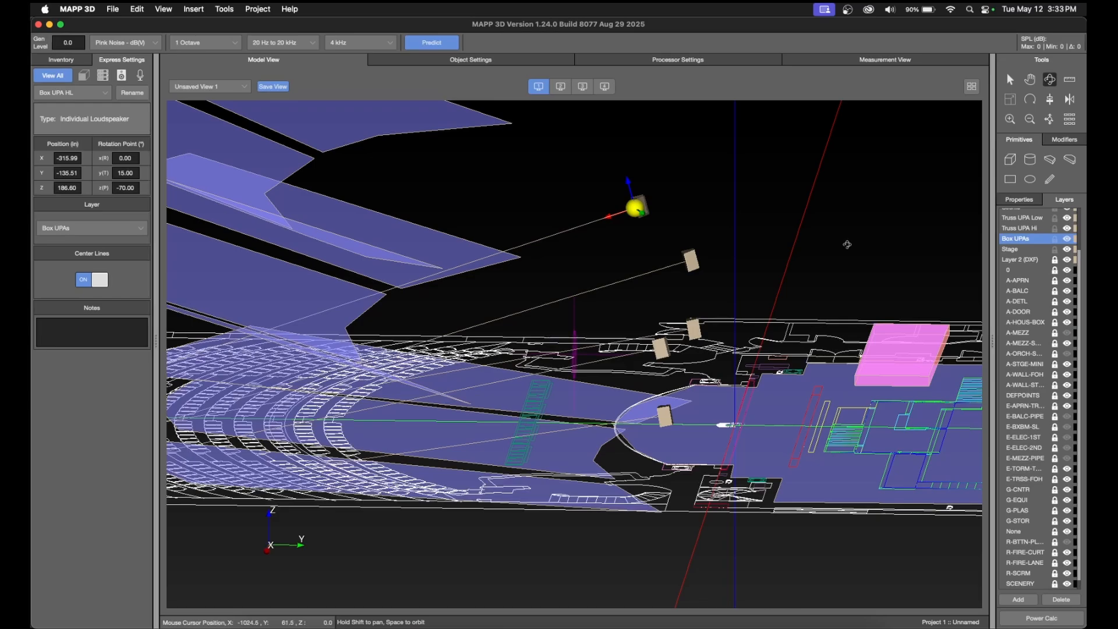
left_click(136, 174)
double_click(137, 174)
type("0")
key("Return")
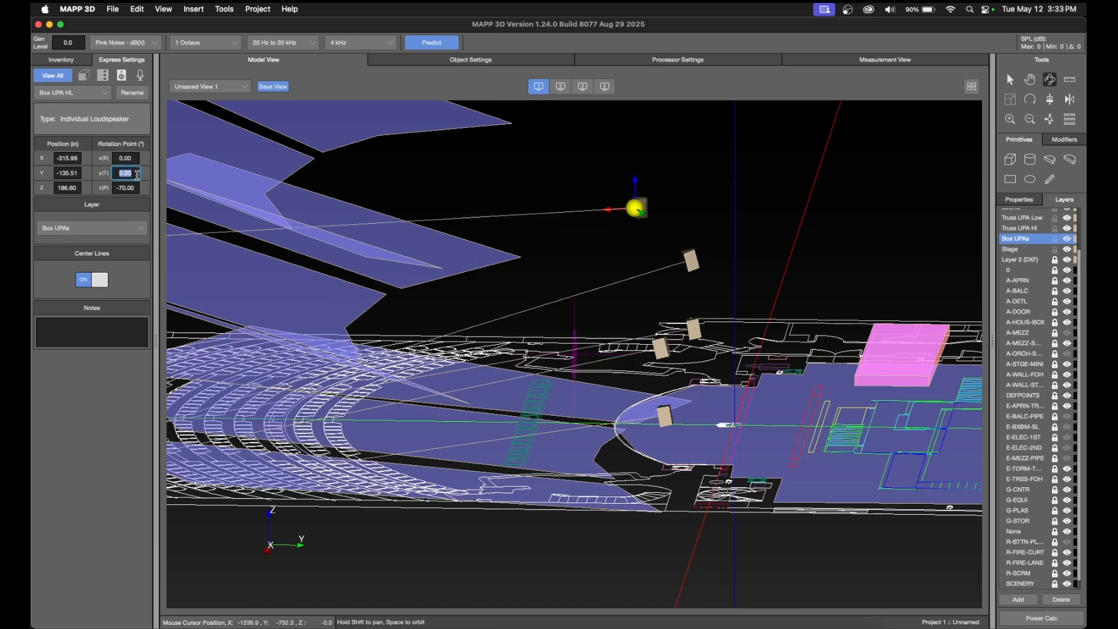
Run a prediction for Box UPA HL and examine its coverage across the orchestra, mezzanine and balcony seating.
scroll(490, 306, "down", 2)
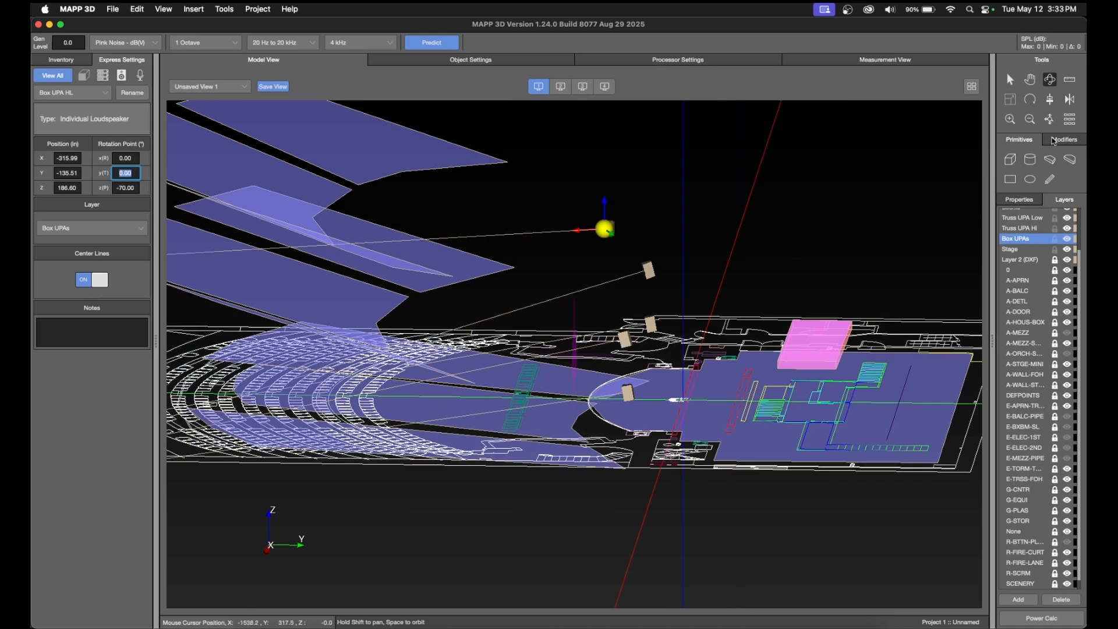
left_click(447, 43)
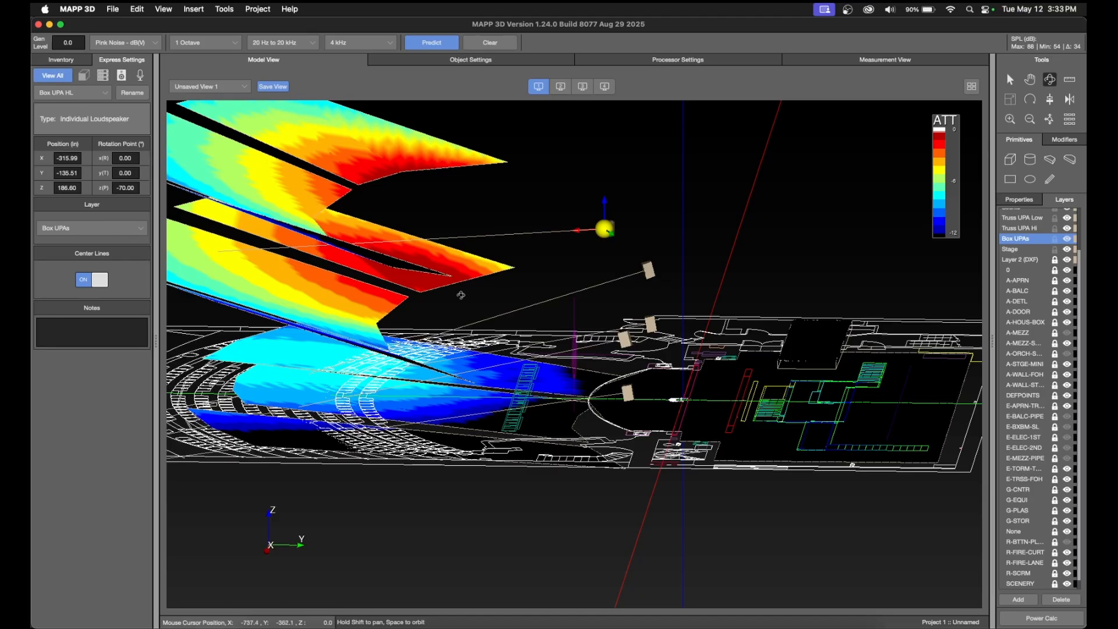
left_click_drag(479, 252, 568, 297)
left_click_drag(655, 407, 710, 452)
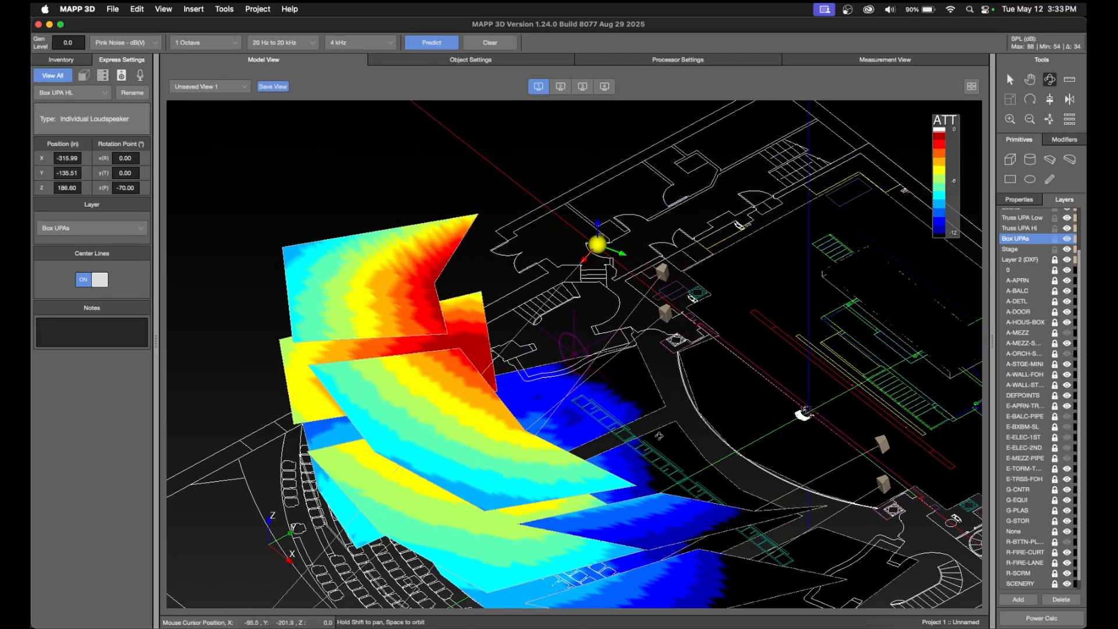
Switch to Top View 1 and mirror the Box UPA HL loudspeaker along the X axis (YZ plane).
left_click(233, 87)
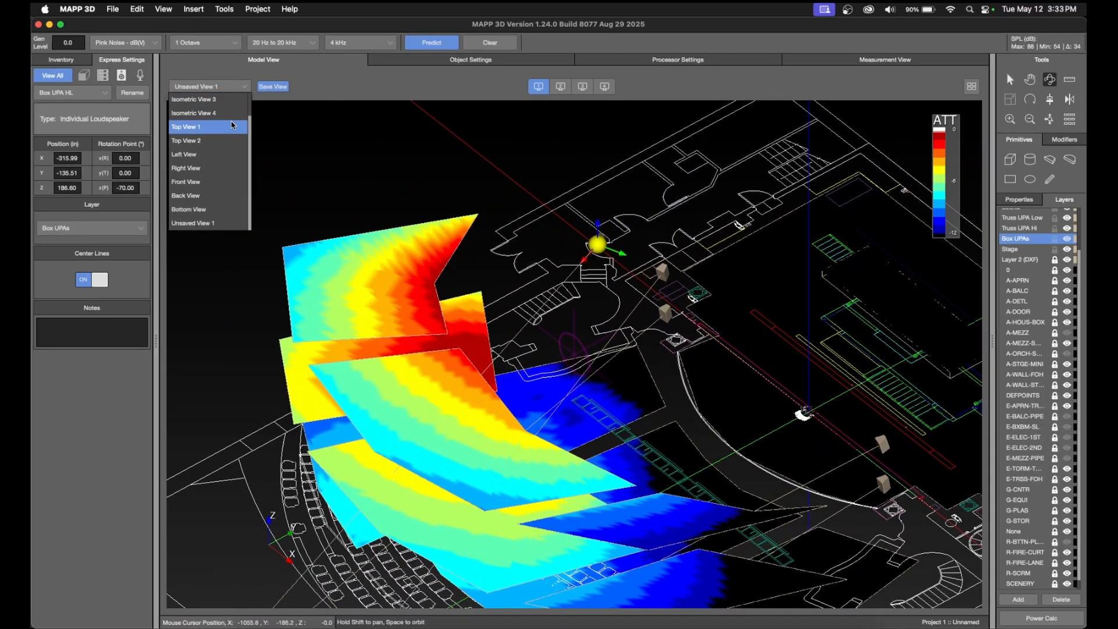
left_click(198, 124)
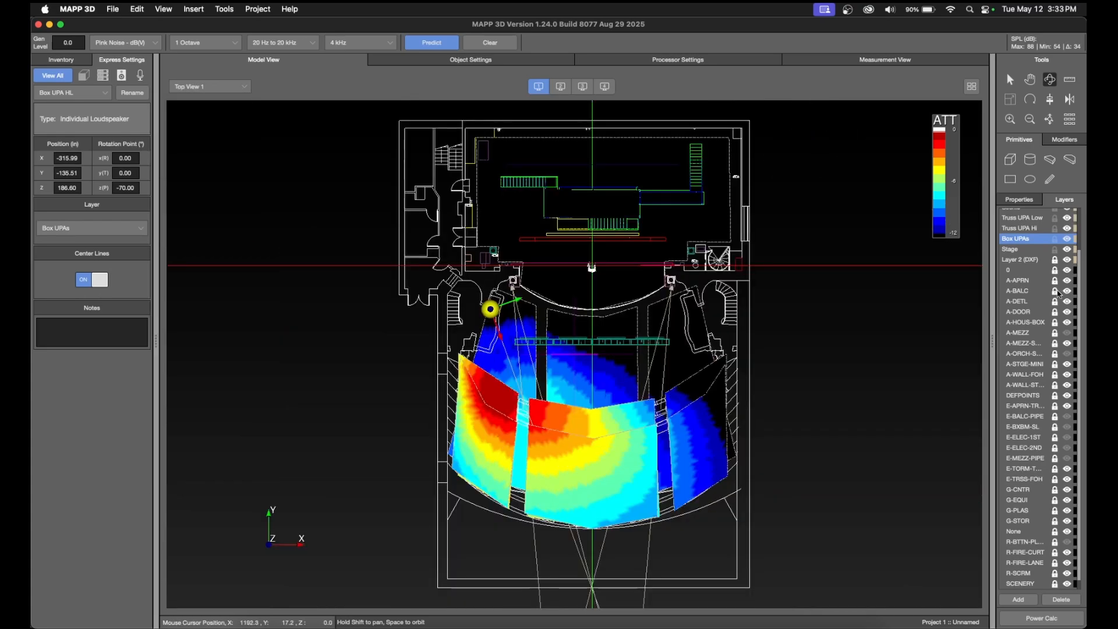
left_click(1070, 99)
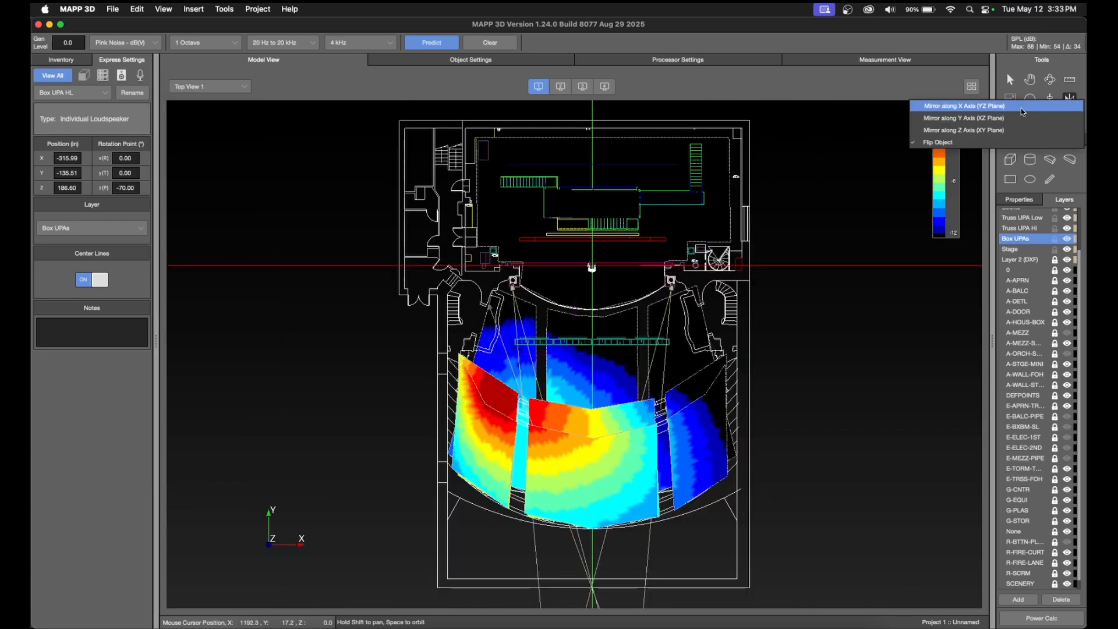
left_click(1022, 109)
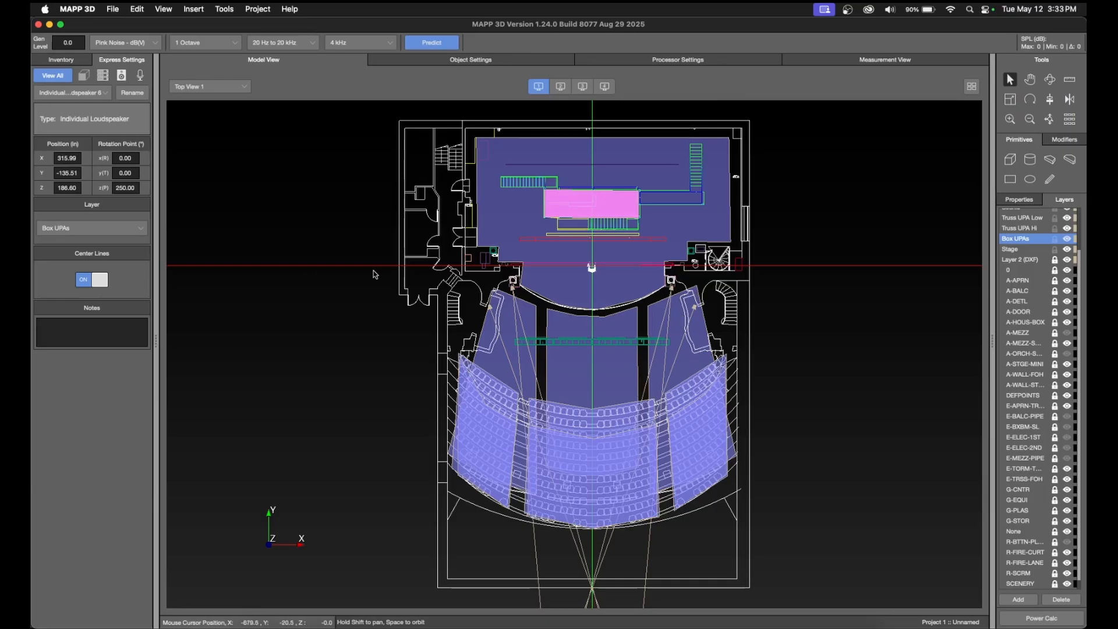
Rename the mirrored loudspeaker as Box UPA HR.
left_click(76, 63)
left_click(60, 466)
left_click(49, 450)
type("Box UPA HR")
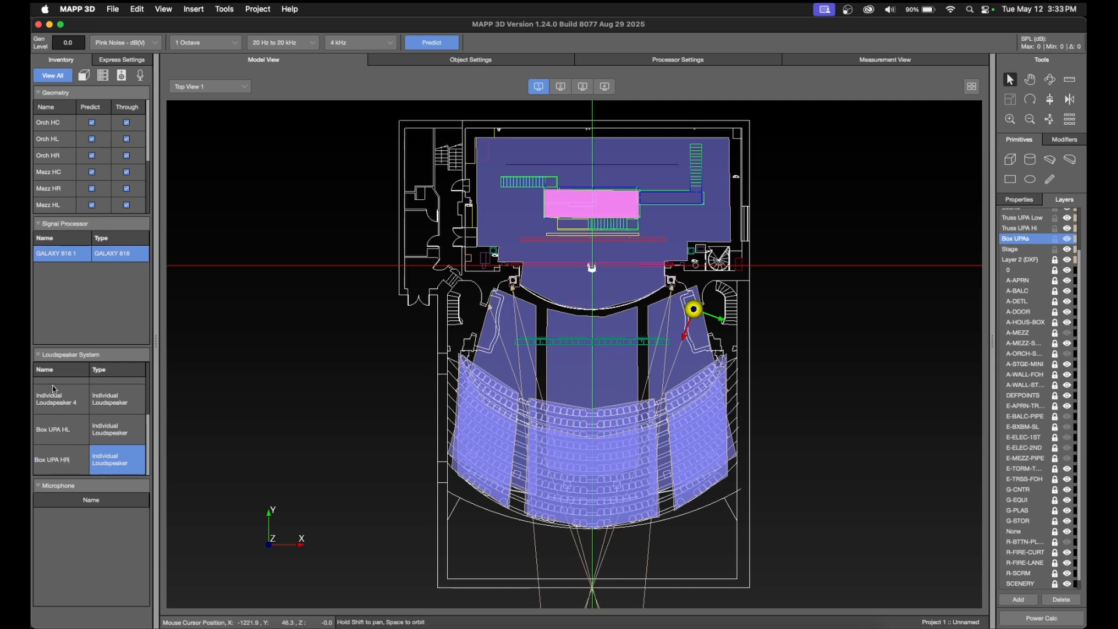
Rename Individual Loudspeaker 4 as Truss UPA HR High.
left_click(62, 402)
left_click(64, 403)
type("Tr")
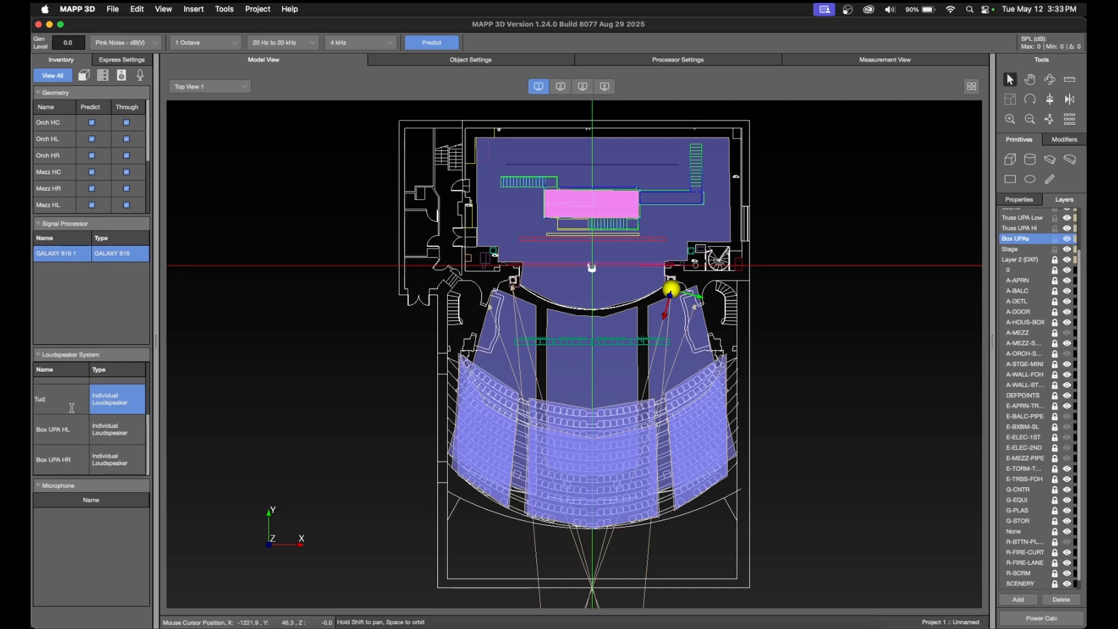
type("uss UPA HR High")
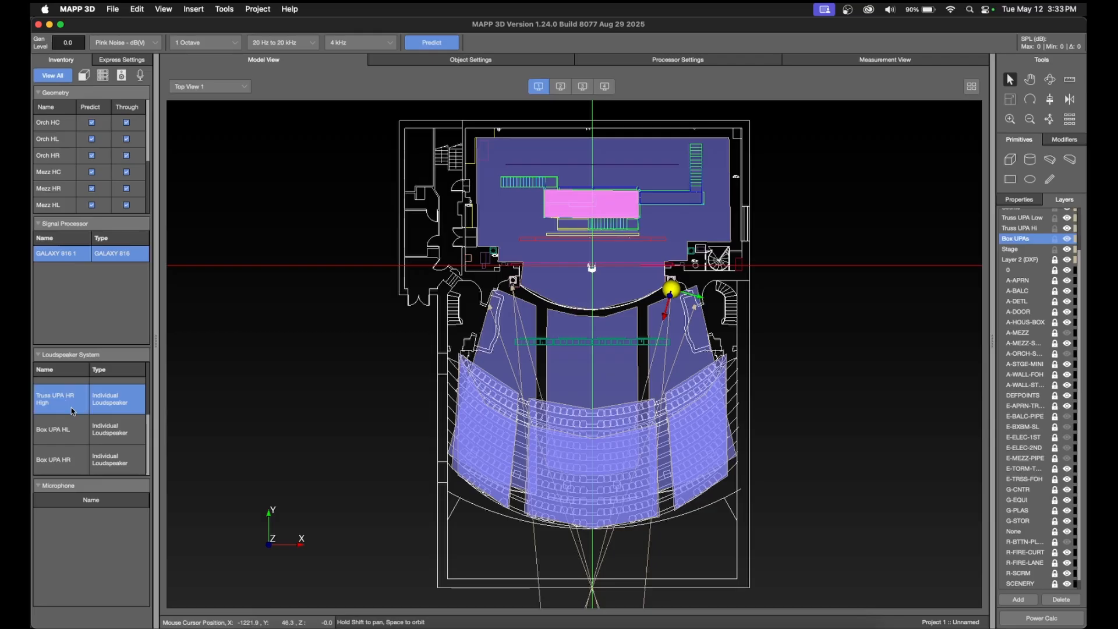
Deselect the loudspeaker and run a prediction for all the truss and box UPAs.
left_click(916, 369)
scroll(887, 418, "up", 1)
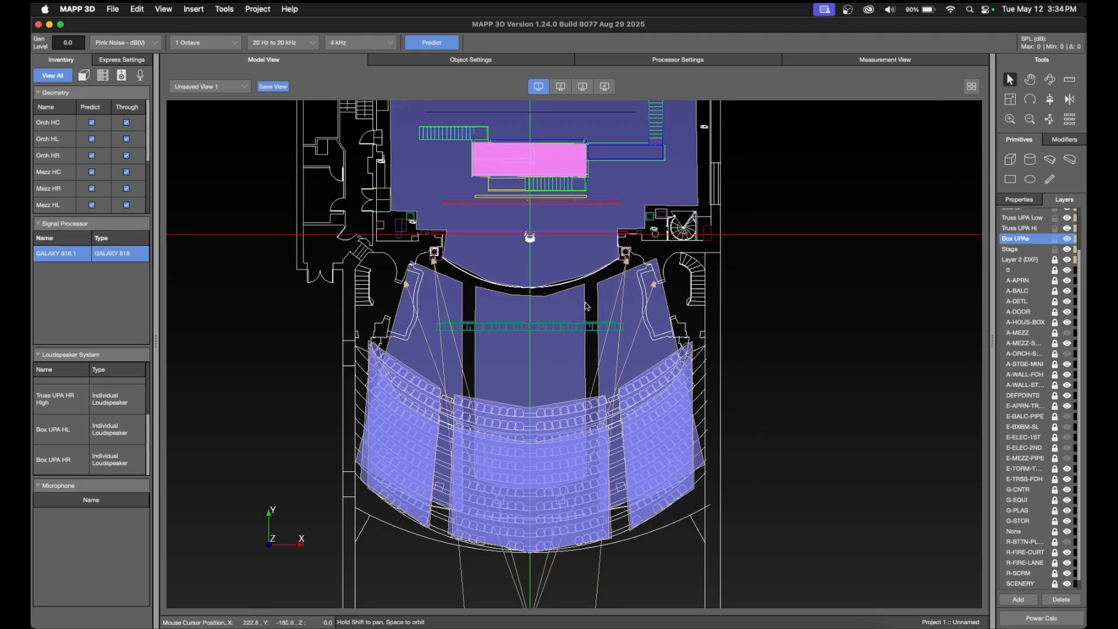
scroll(1026, 268, "up", 3)
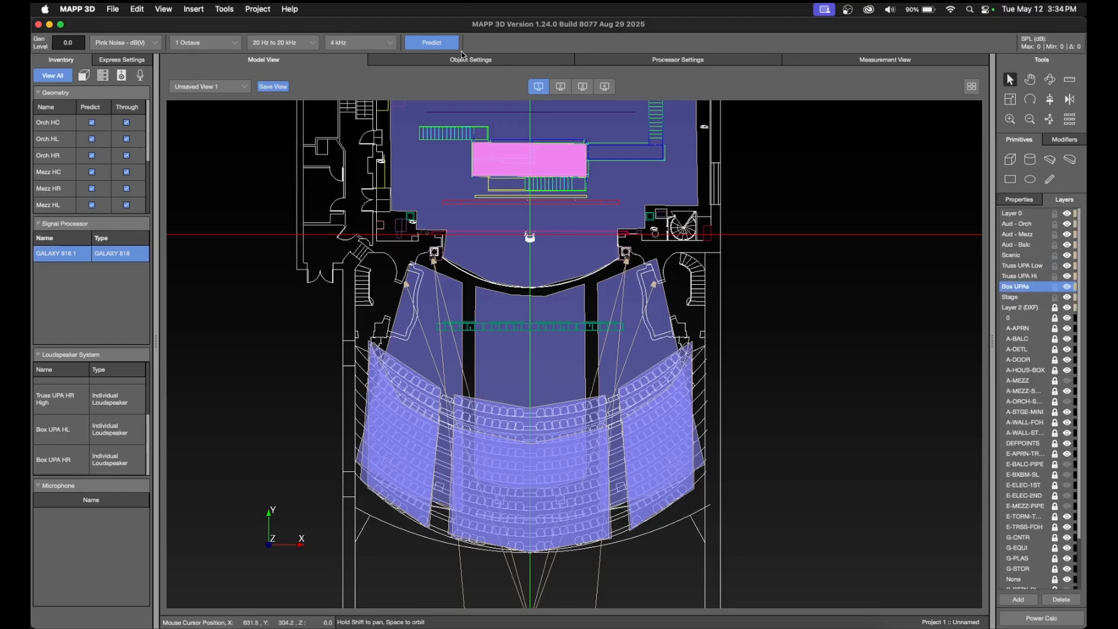
left_click(435, 47)
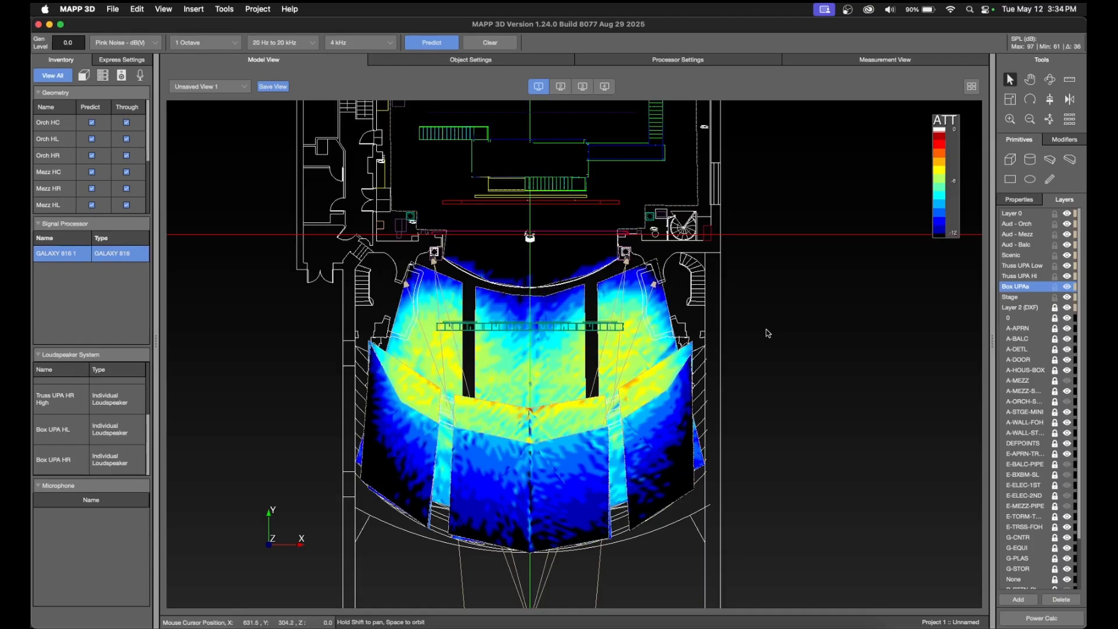
Examine the combined loudspeaker coverage over the seating planes from the side and from above.
left_click(1049, 79)
left_click_drag(731, 359, 309, 226)
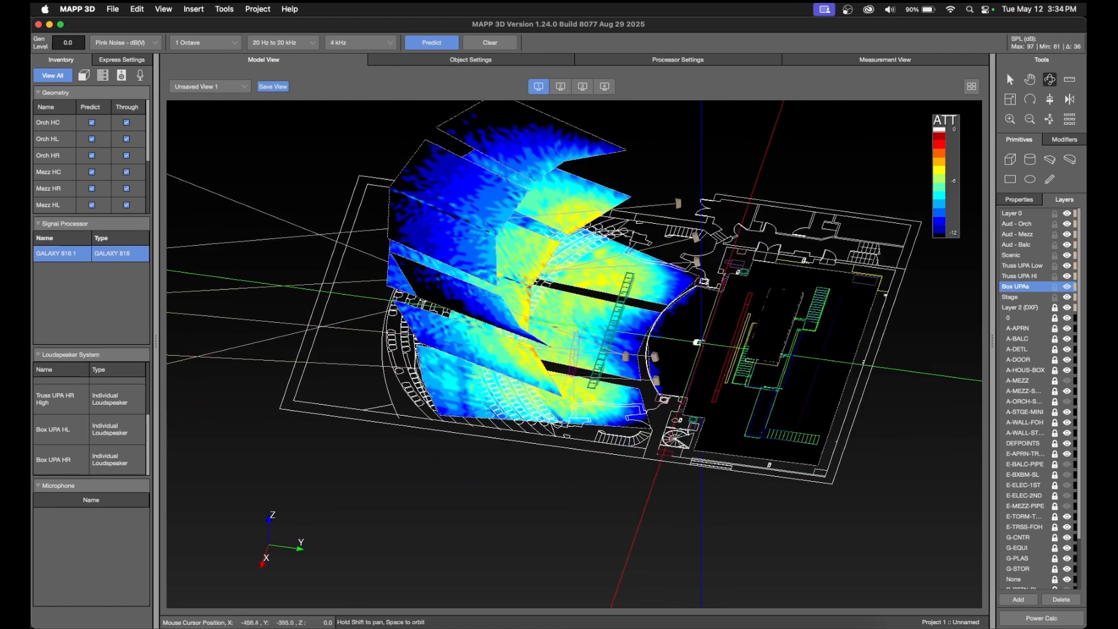
scroll(579, 169, "up", 3)
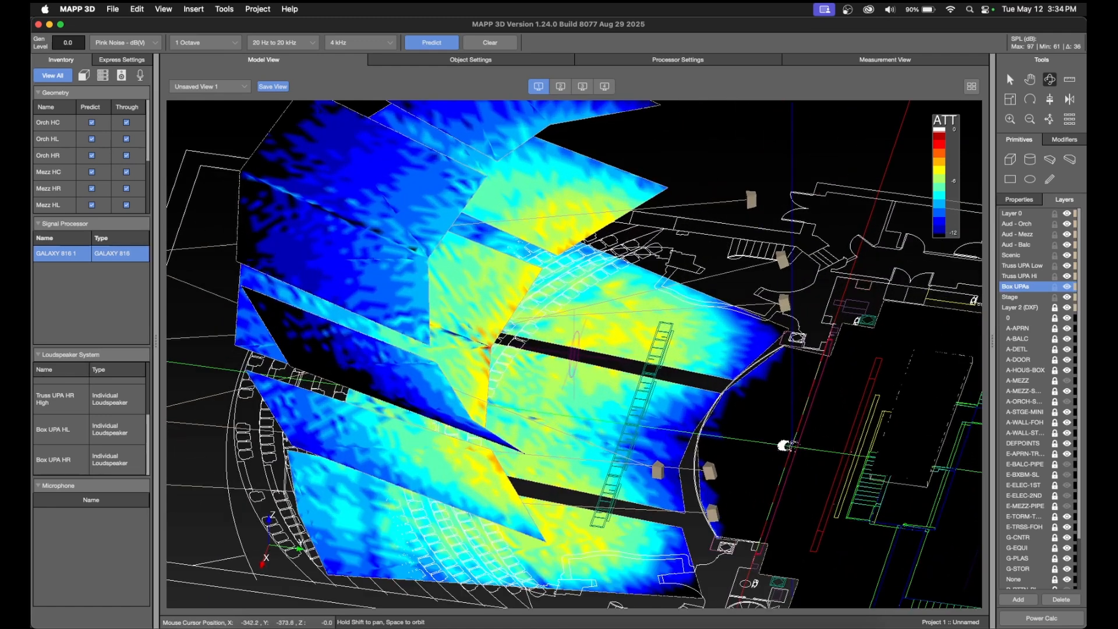
left_click_drag(785, 445, 752, 409)
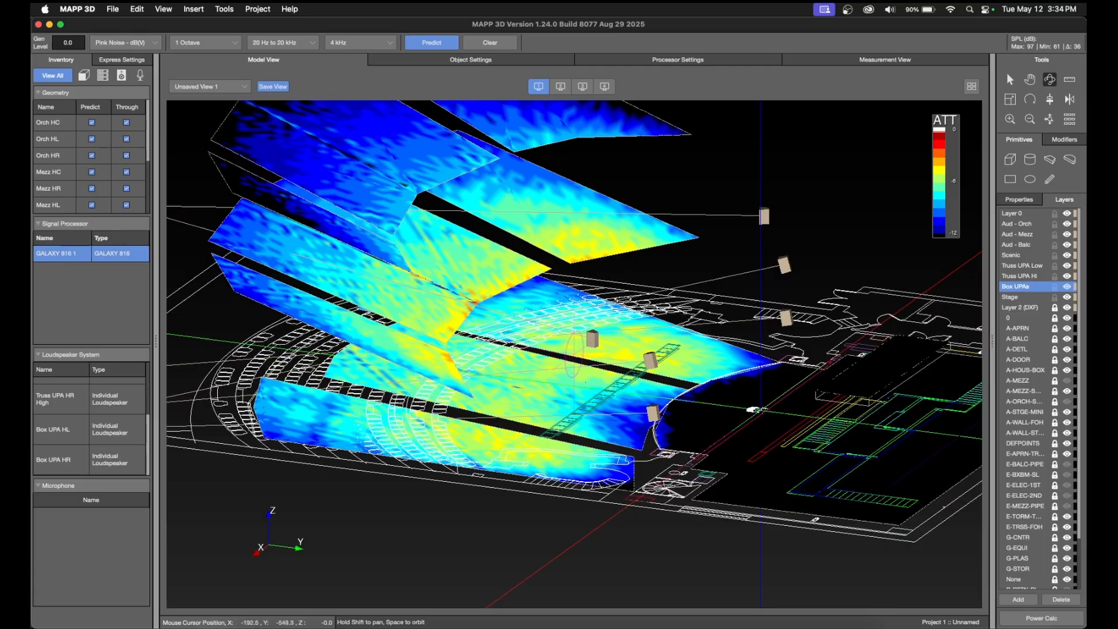
left_click_drag(753, 409, 716, 434)
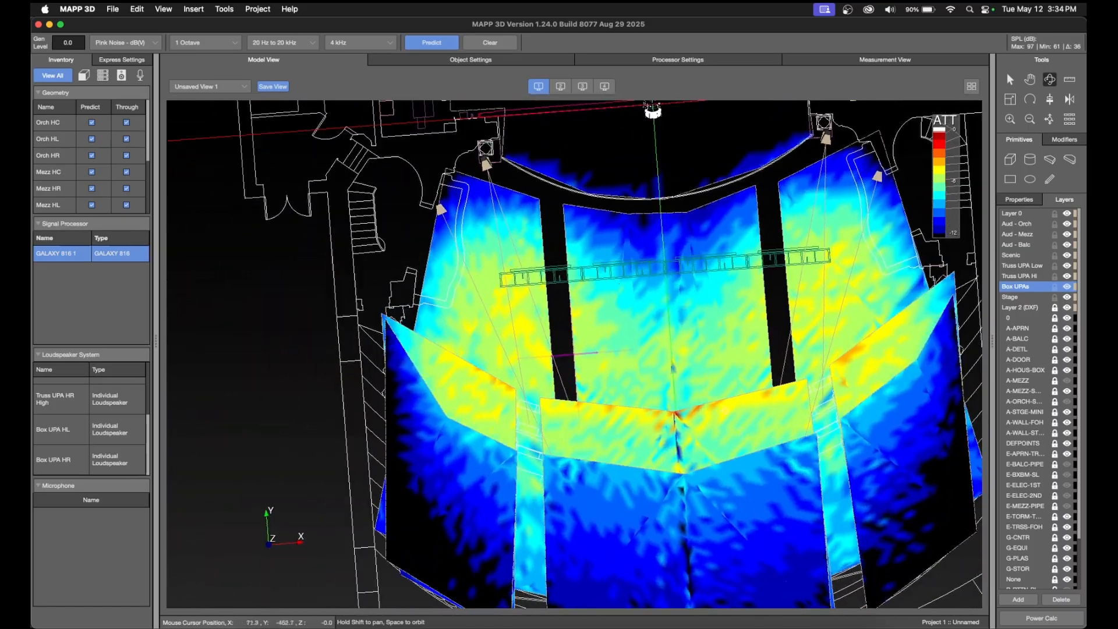
scroll(807, 419, "down", 5)
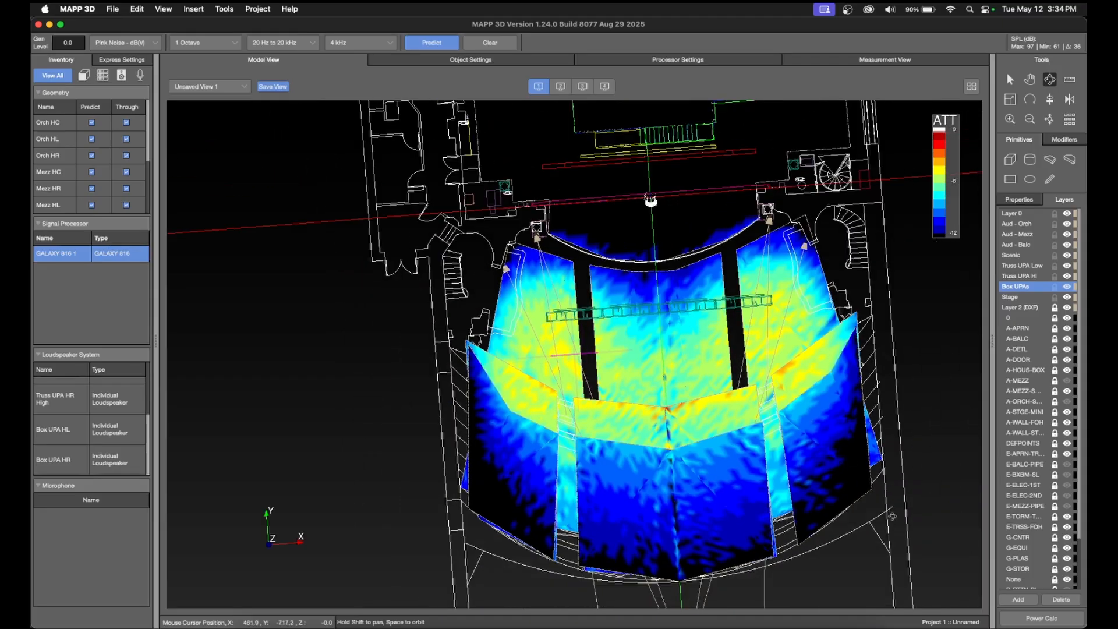
scroll(894, 516, "up", 2)
scroll(840, 508, "up", 2)
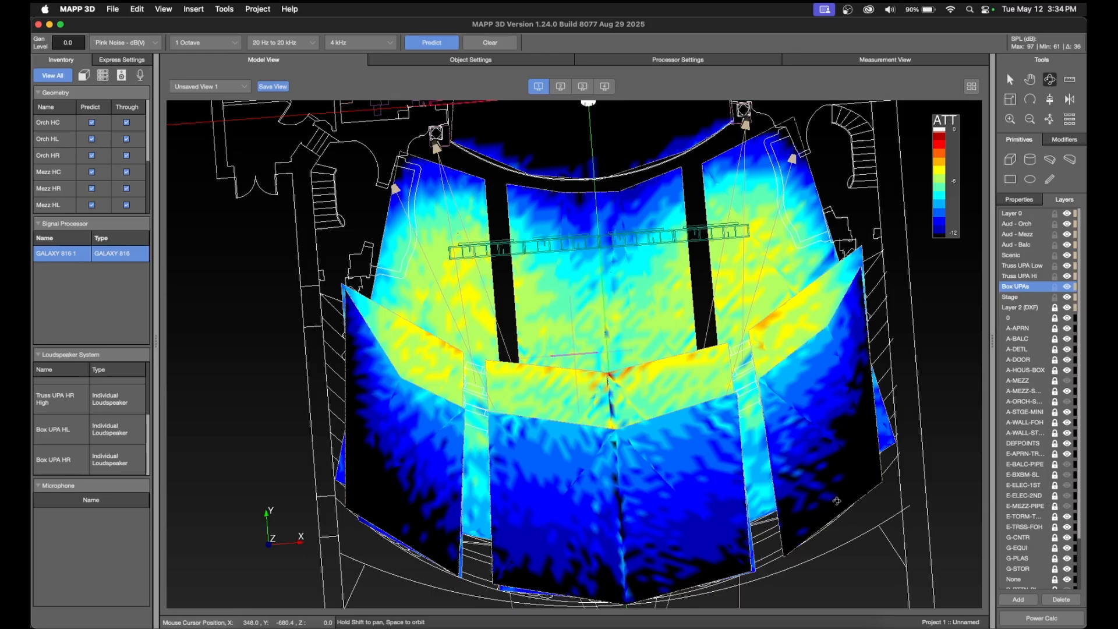
Hide the Truss UPA Hi and Truss UPA Low layers, leaving the Scenic, Aud - Balc and Aud - Mezz layers shown.
left_click(1067, 276)
left_click(1067, 266)
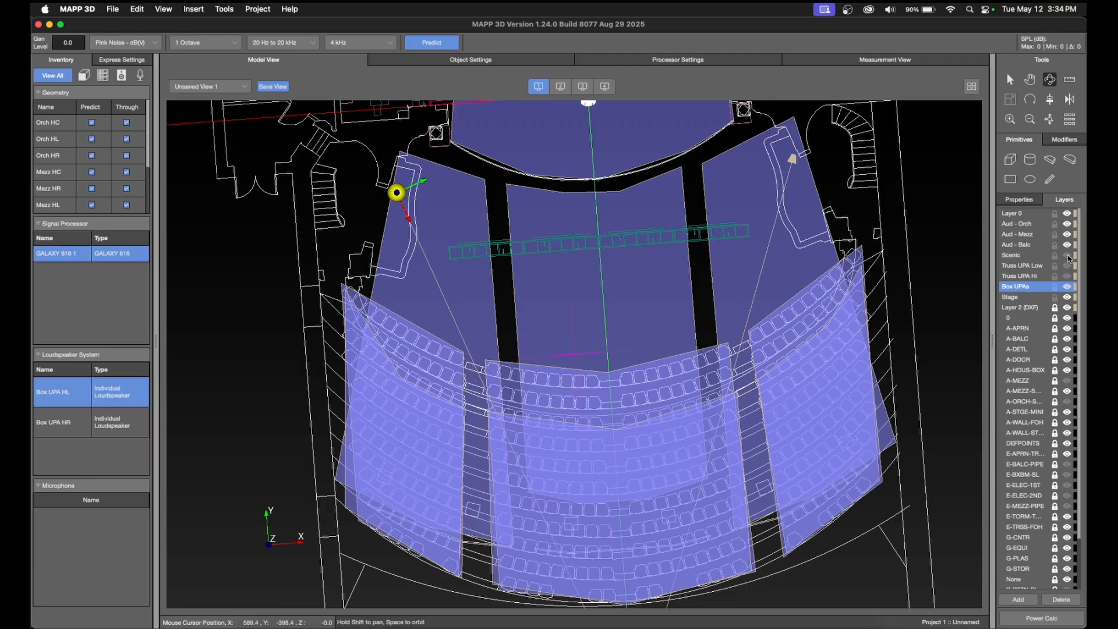
left_click(1067, 255)
left_click(1067, 245)
left_click(1067, 235)
left_click(1067, 235)
left_click(1067, 255)
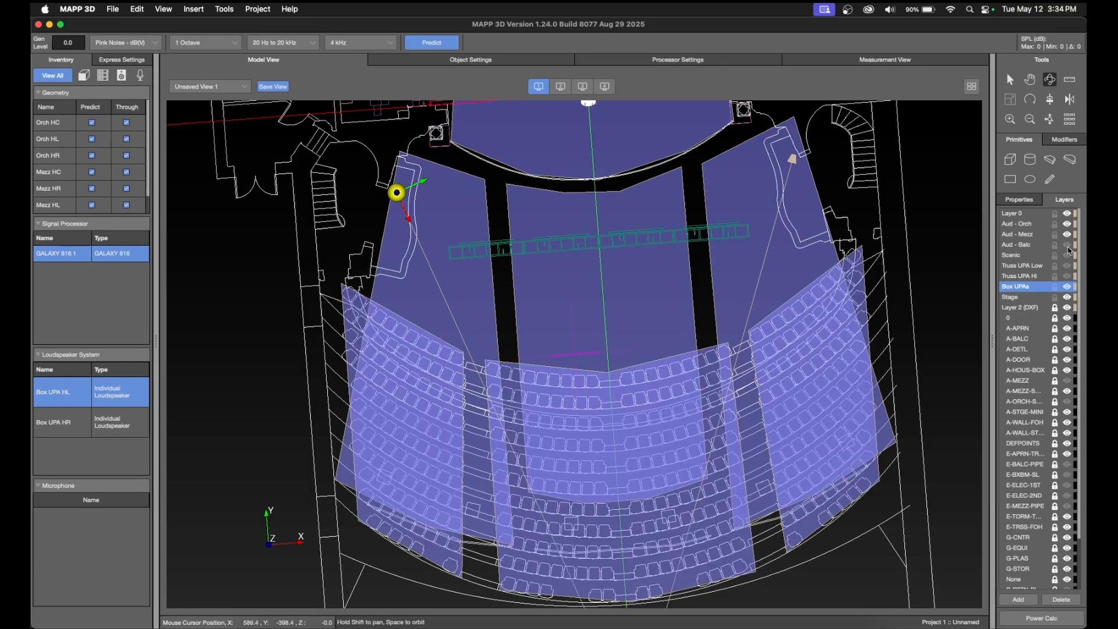
left_click(1068, 257)
Select Box UPA HL and Box UPA HR together and run a prediction for the pair.
left_click(442, 45)
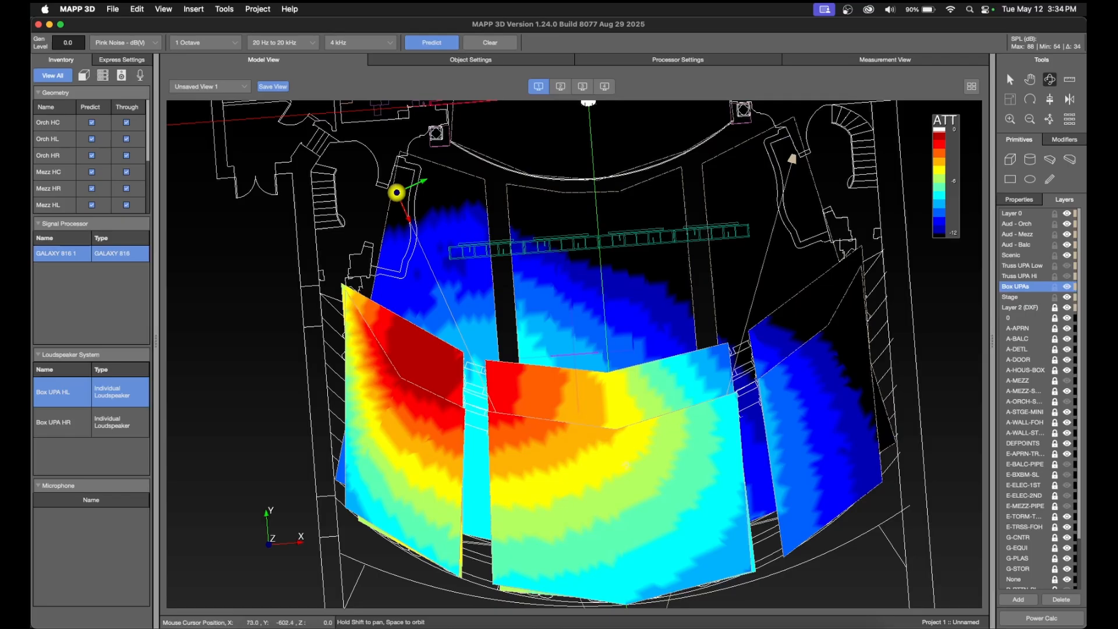
left_click(55, 430)
left_click(69, 401)
left_click(74, 422, "shift")
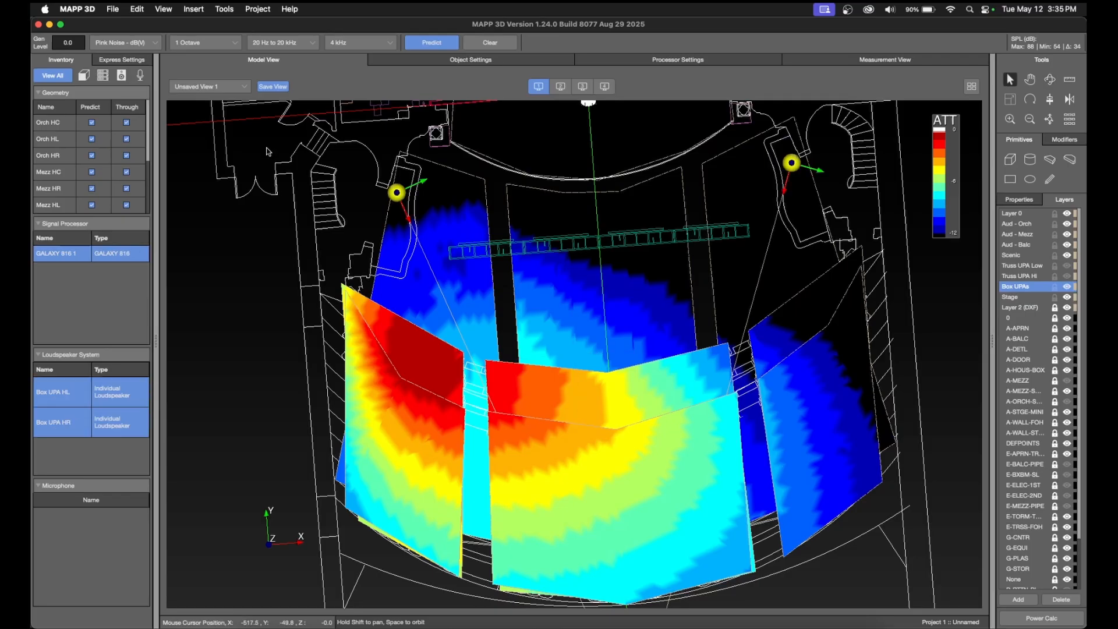
left_click(440, 46)
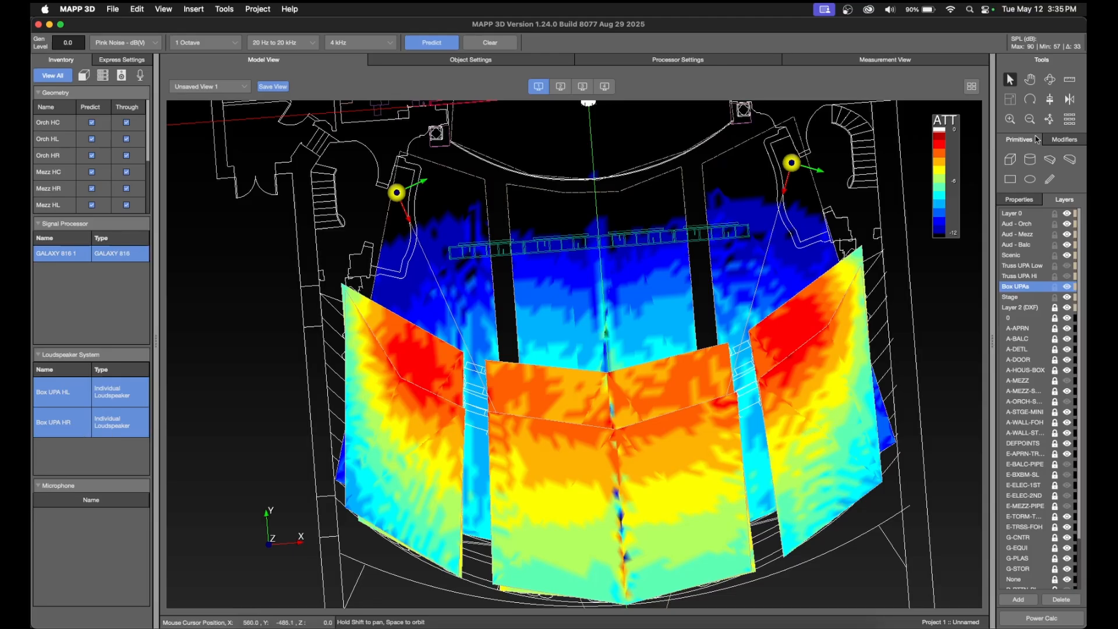
Examine the box UPA pair's coverage of the mezzanine, balcony and orchestra from several angles.
left_click(1049, 79)
left_click_drag(908, 192, 794, 224)
left_click_drag(612, 324, 343, 127)
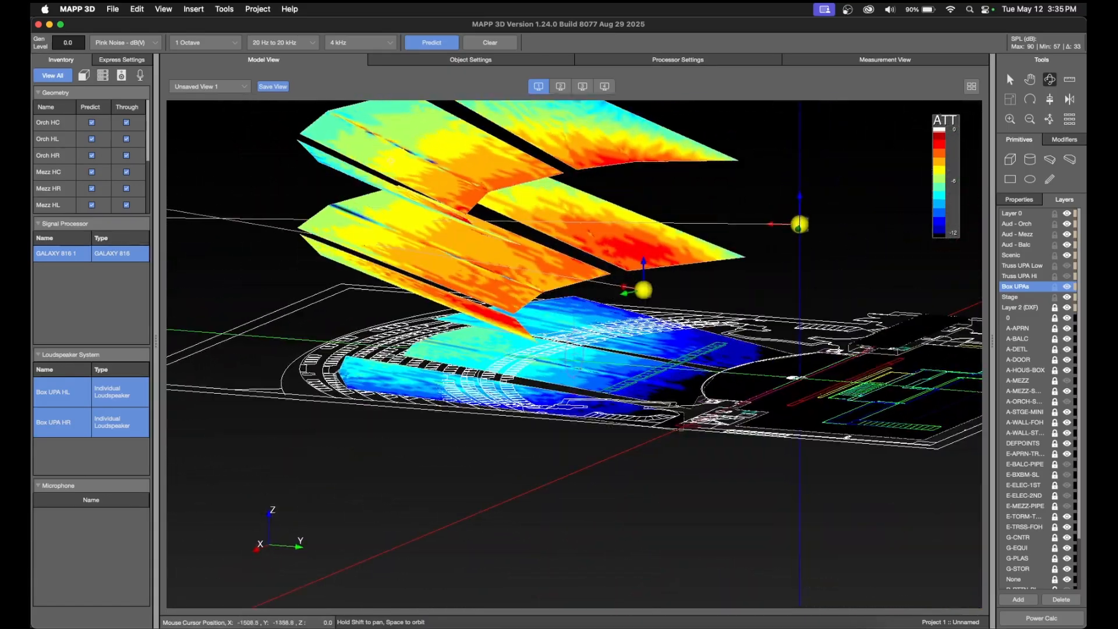
left_click_drag(590, 260, 646, 406)
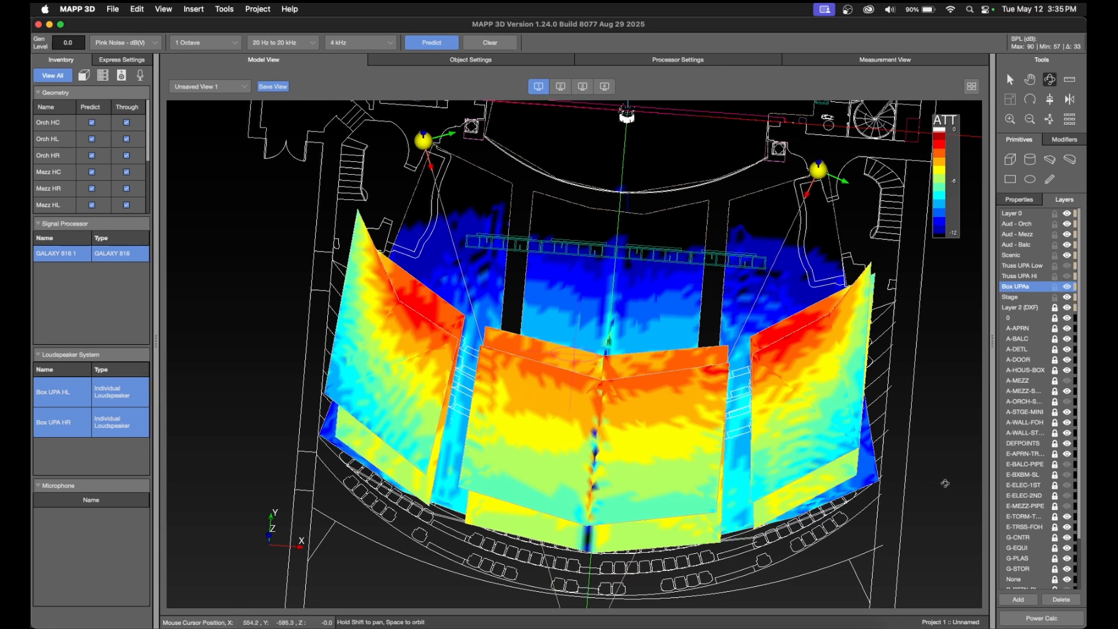
left_click_drag(944, 483, 510, 382)
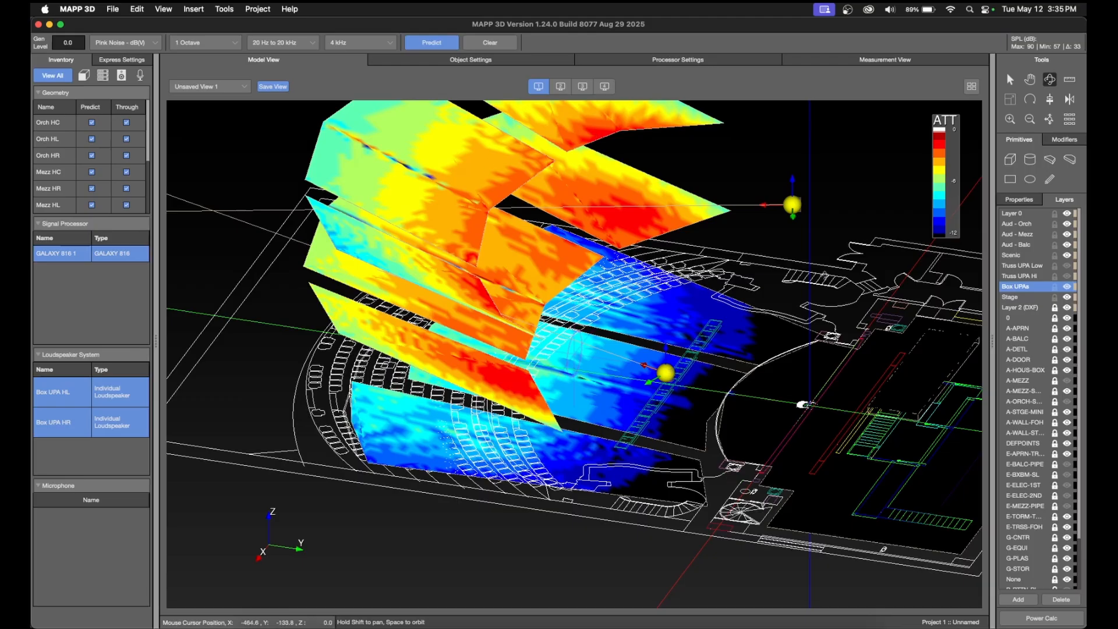
left_click_drag(505, 297, 647, 334)
Clear the predicted coverage from the model while keeping the Box UPAs layer shown.
left_click(1068, 287)
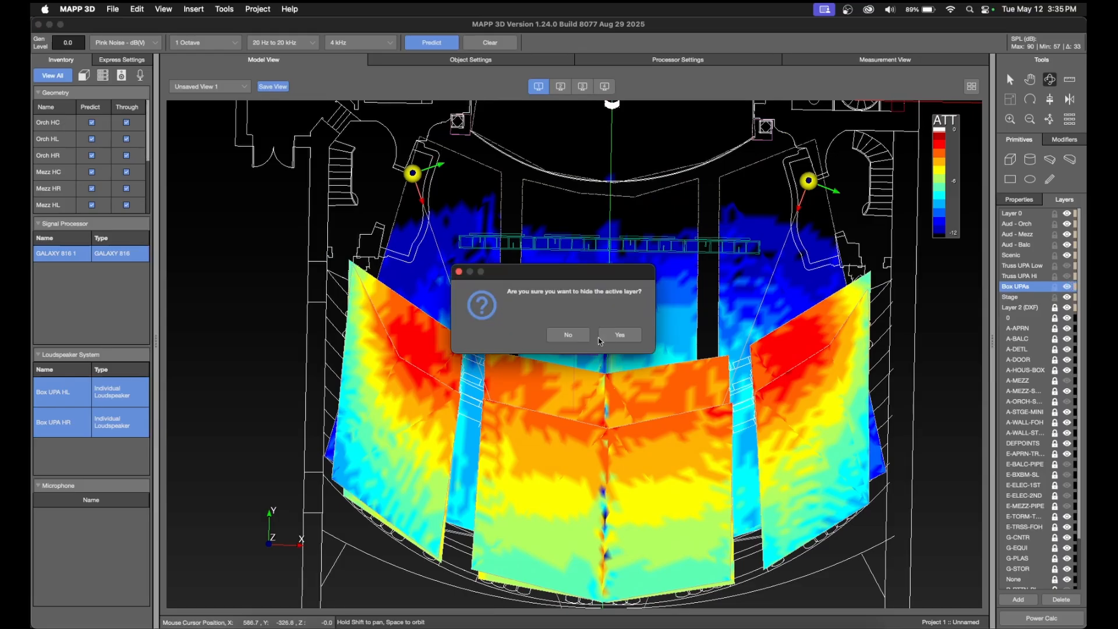
left_click(574, 335)
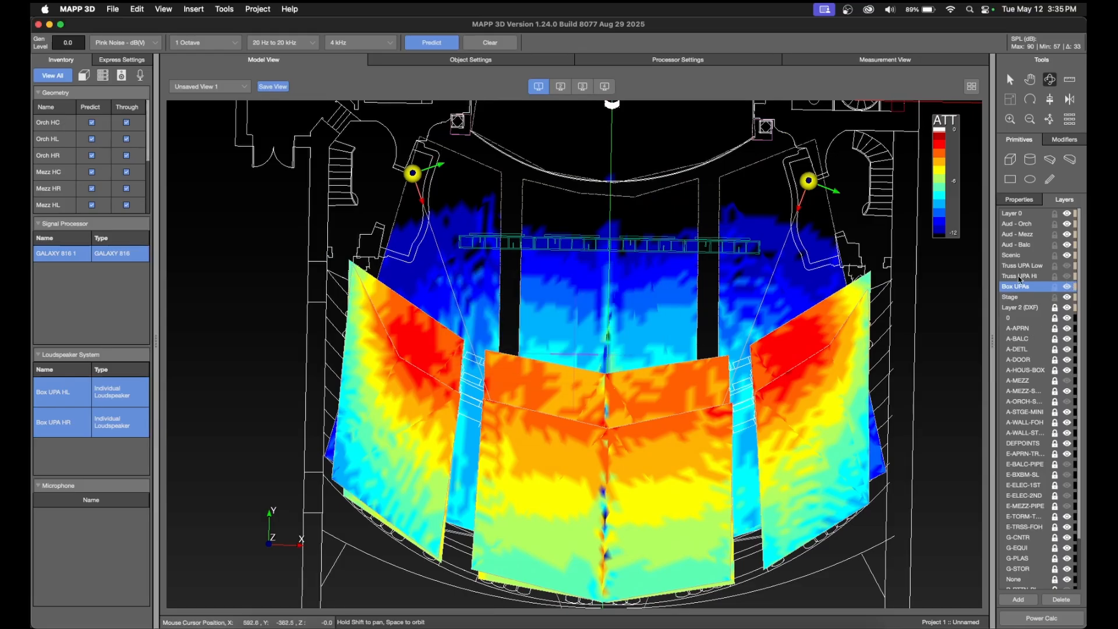
left_click(484, 43)
scroll(791, 387, "down", 2)
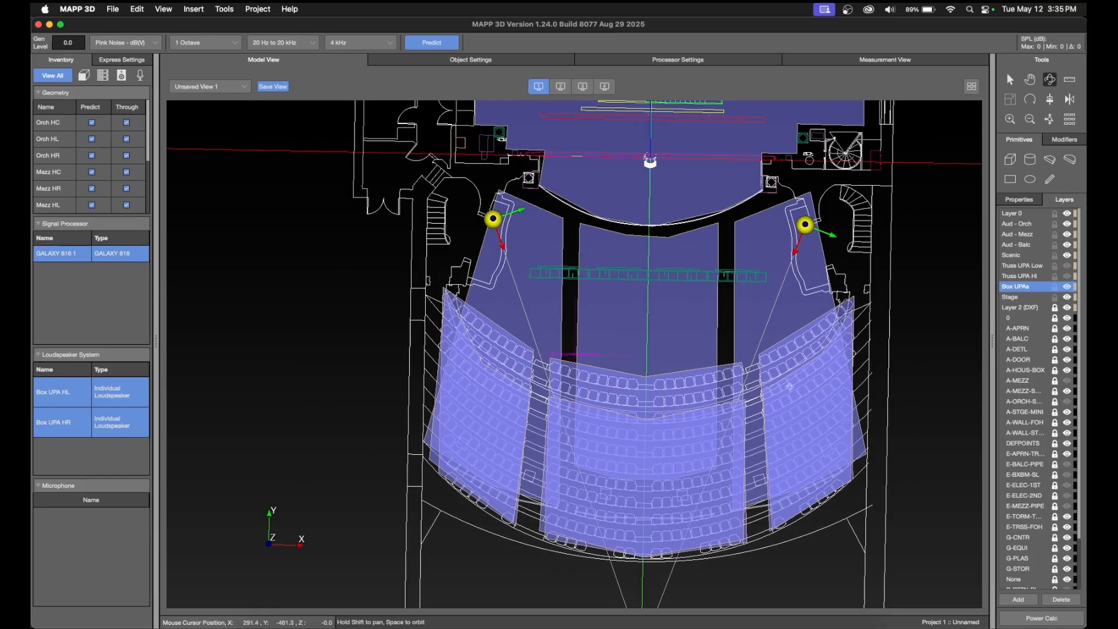
scroll(790, 387, "up", 4)
scroll(691, 285, "down", 3)
Save the project under the name Ms Marvel in Class.
left_click(112, 9)
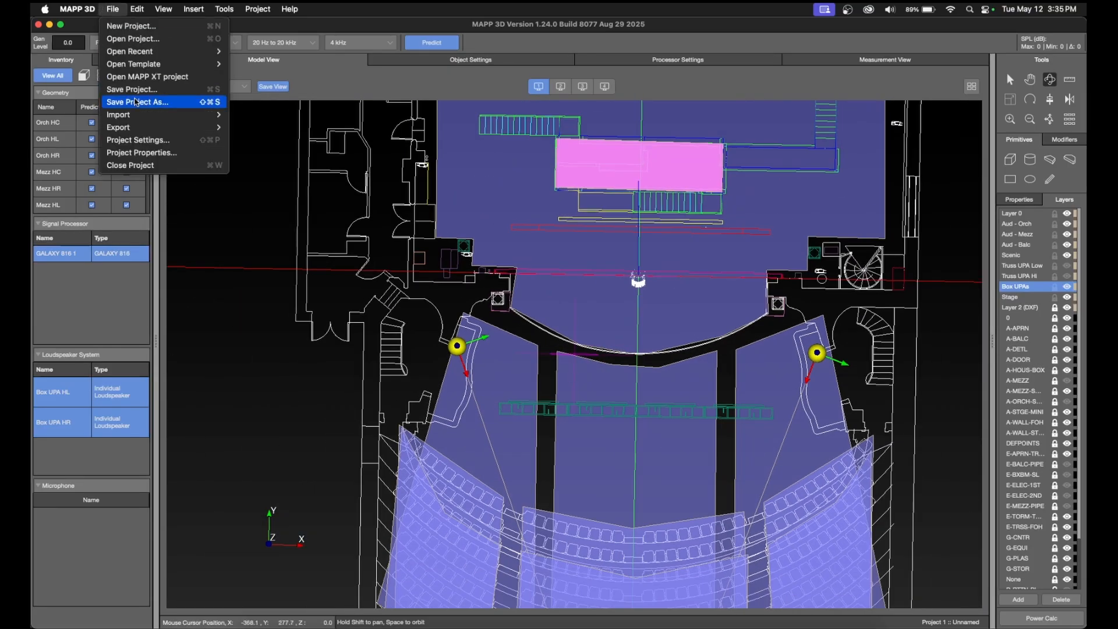
left_click(139, 90)
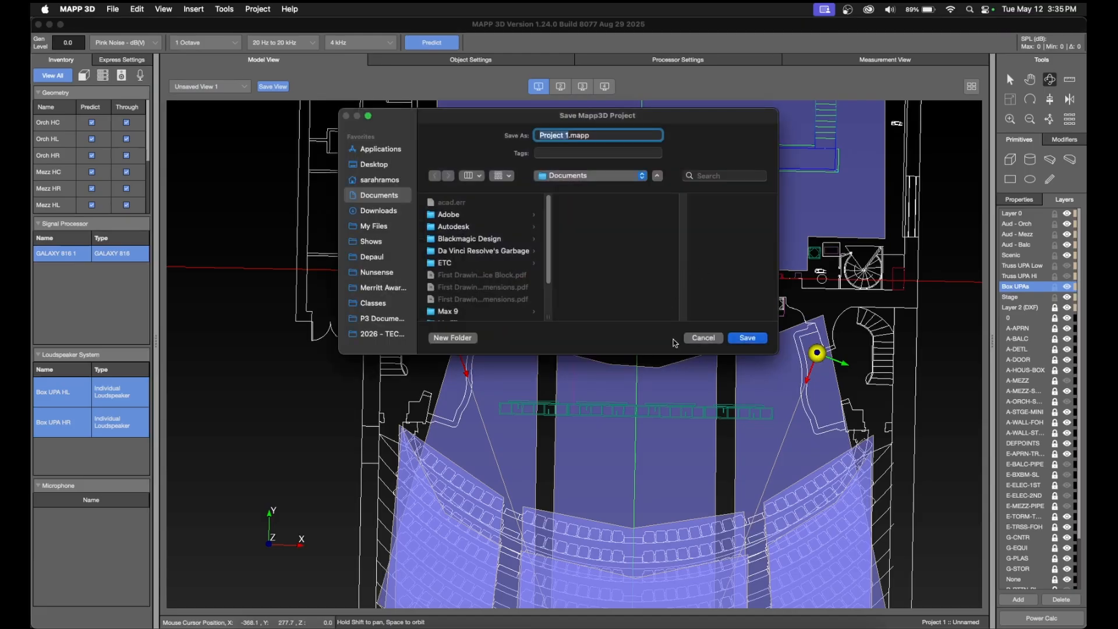
left_click(394, 323)
type("Ms Marvel in Class")
key("Return")
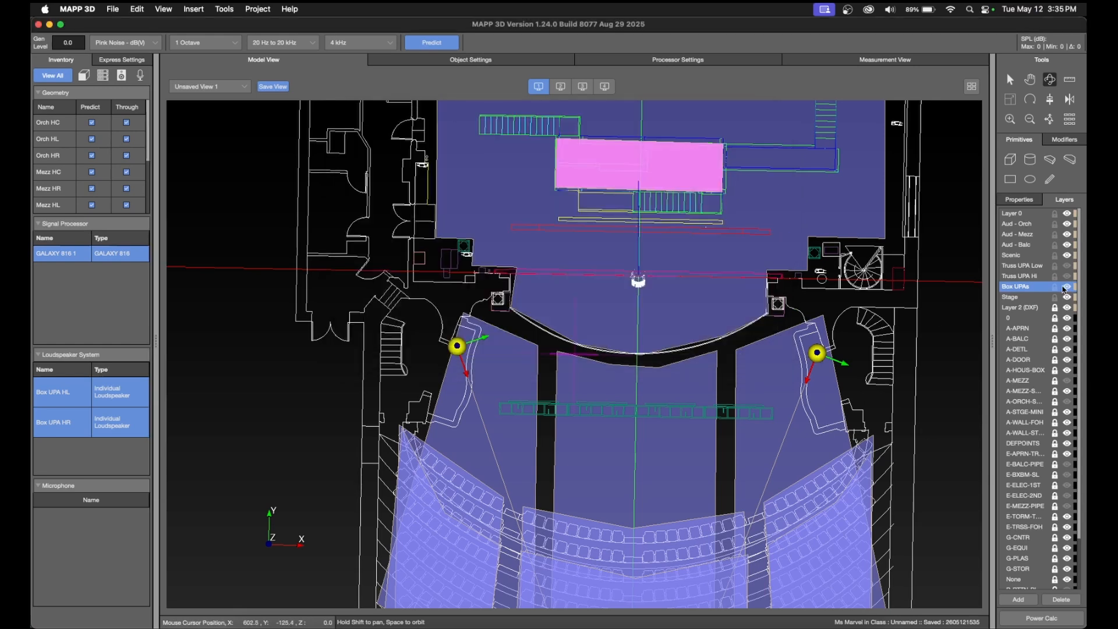
Hide the Box UPAs layer and add a new layer named Pretend Array.
key("Delete")
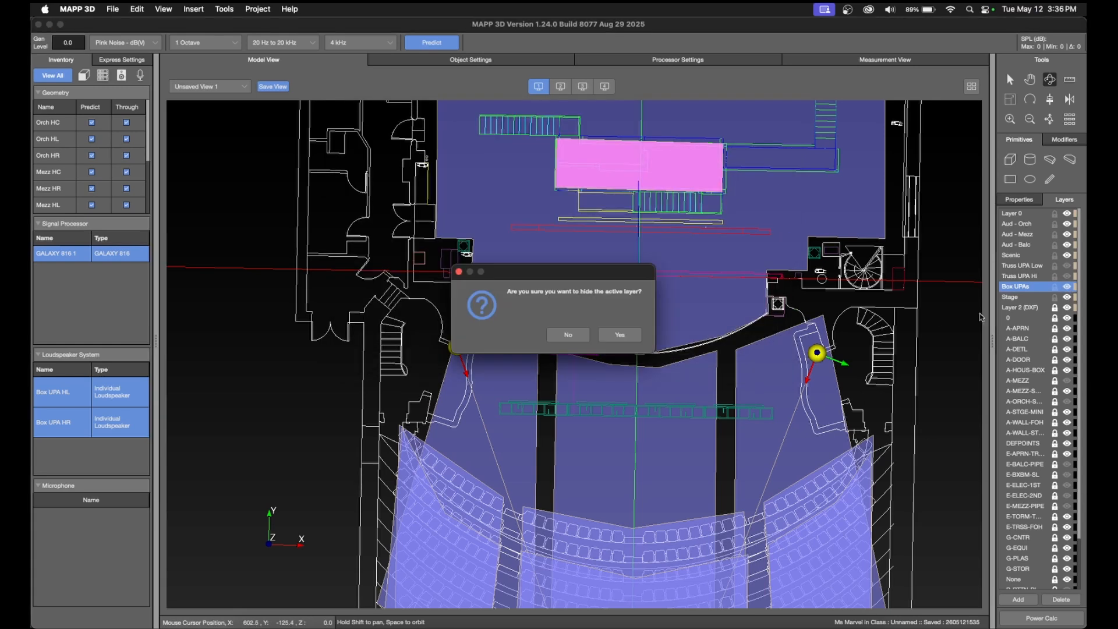
left_click(613, 340)
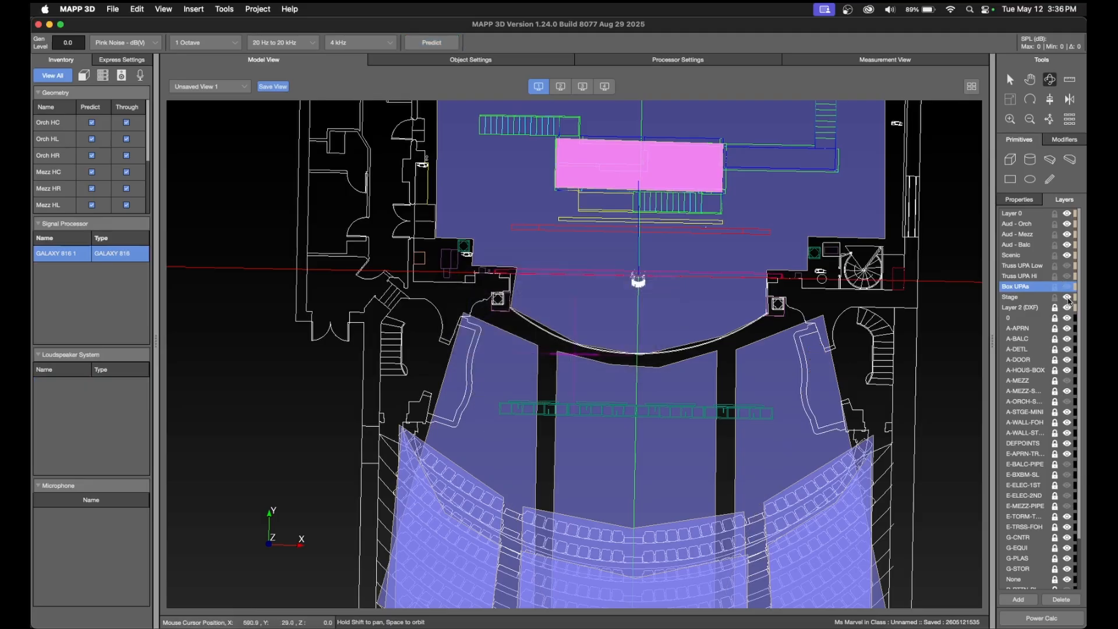
left_click(1019, 600)
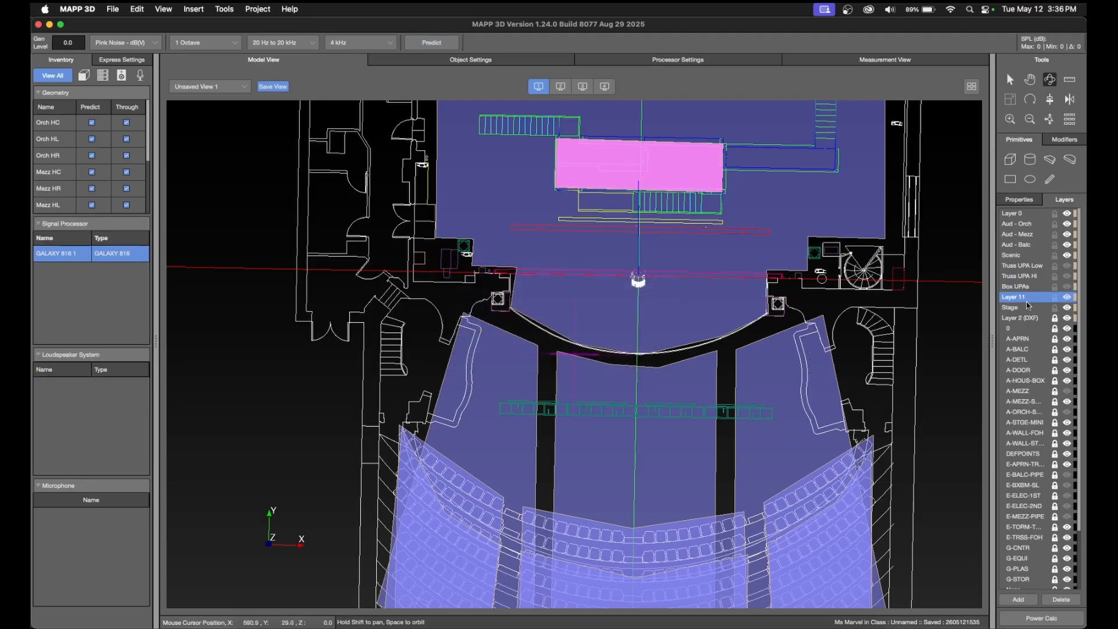
type("Pretend")
key("Return")
key("space")
scroll(709, 297, "up", 3)
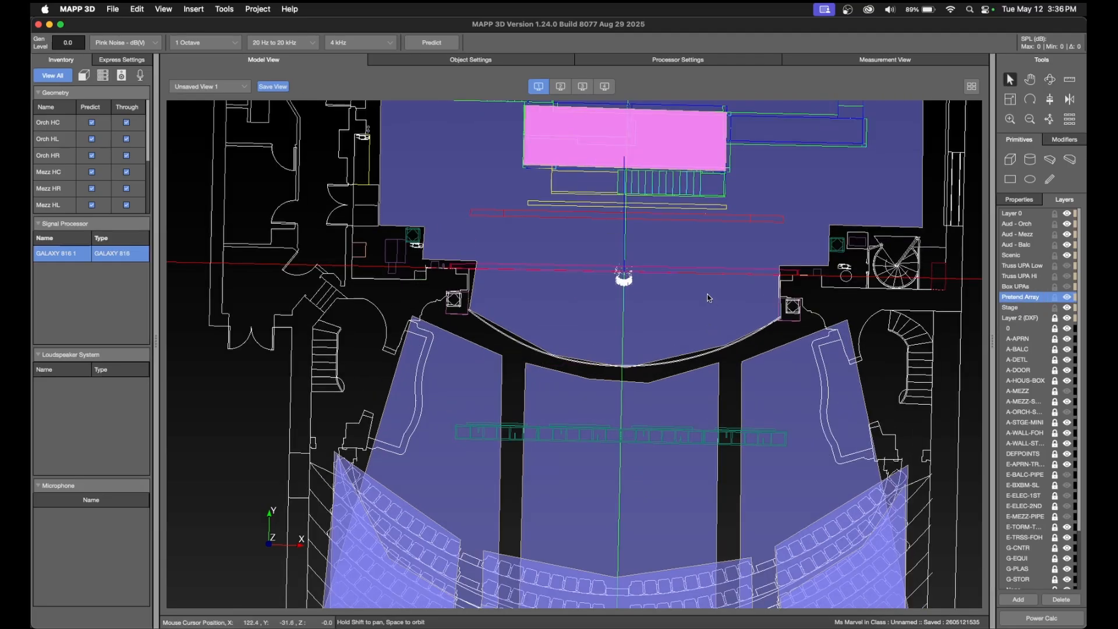
scroll(709, 298, "up", 2)
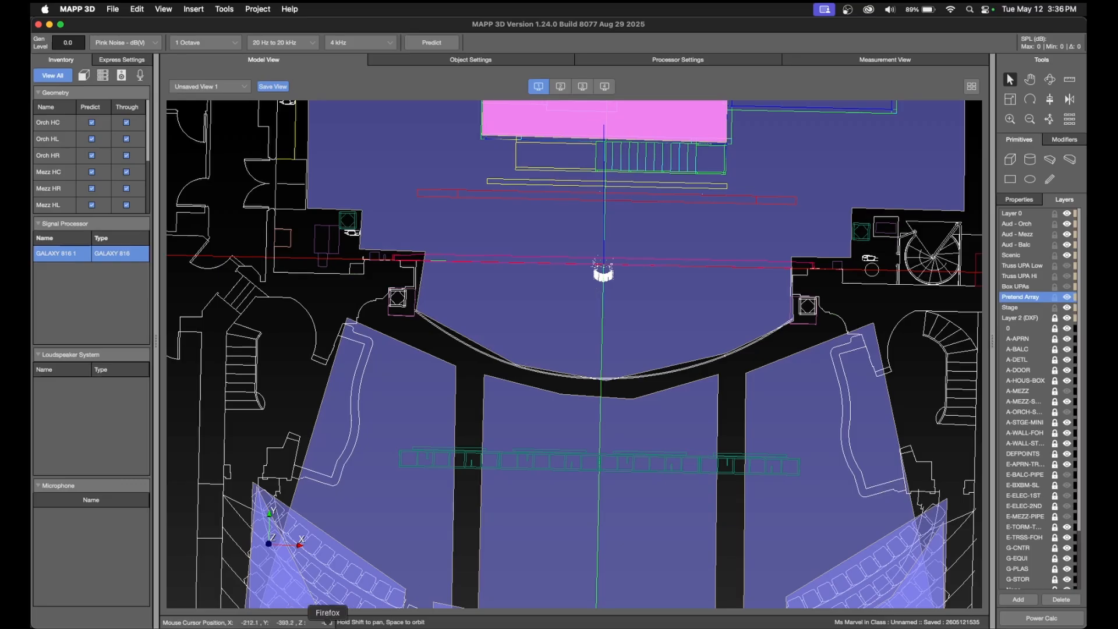
Switch to Firefox and view the full-size Merle Reskin Theatre photo showing the side of the proscenium.
left_click(325, 622)
left_click(806, 29)
left_click(911, 29)
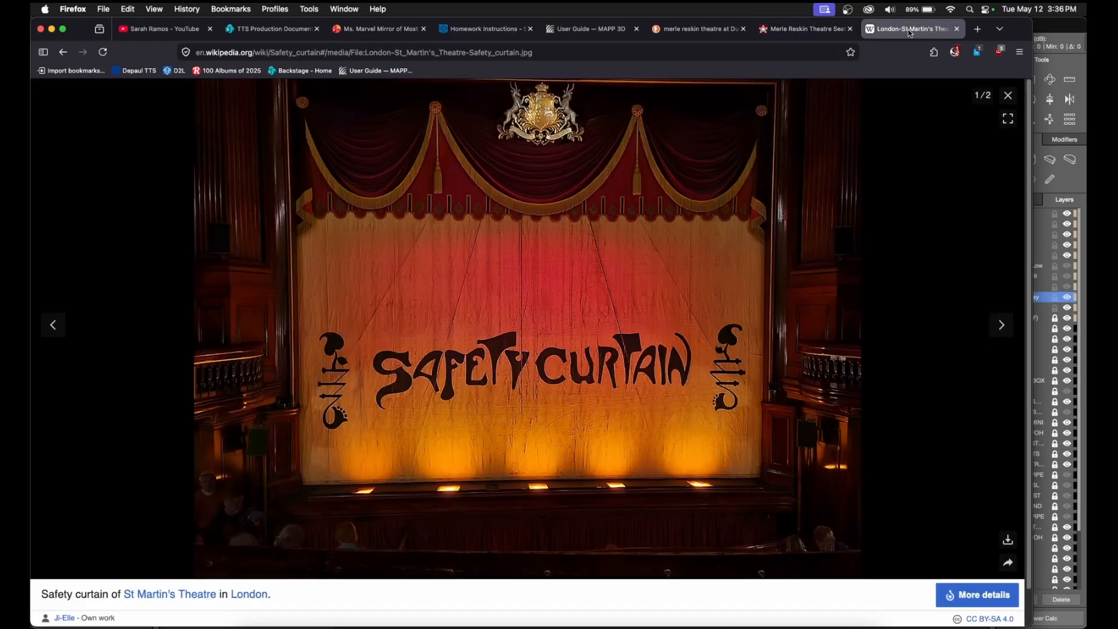
left_click(718, 31)
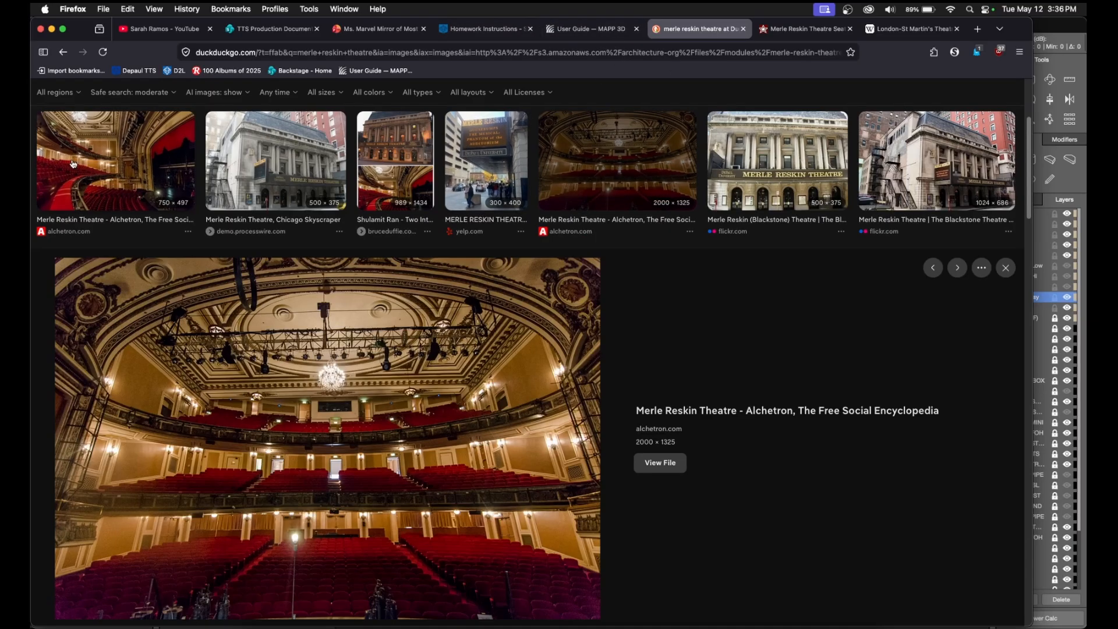
left_click(135, 163)
left_click(660, 463)
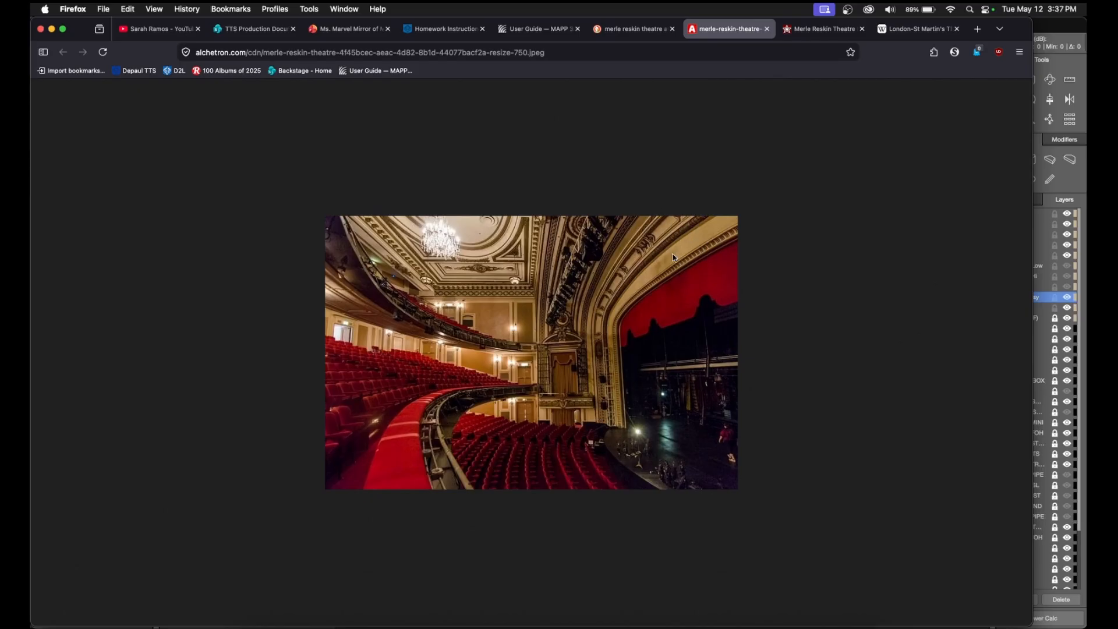
Return to MAPP 3D and start a new flown loudspeaker system named Panther Pretend on the Pretend Array layer.
left_click(1052, 37)
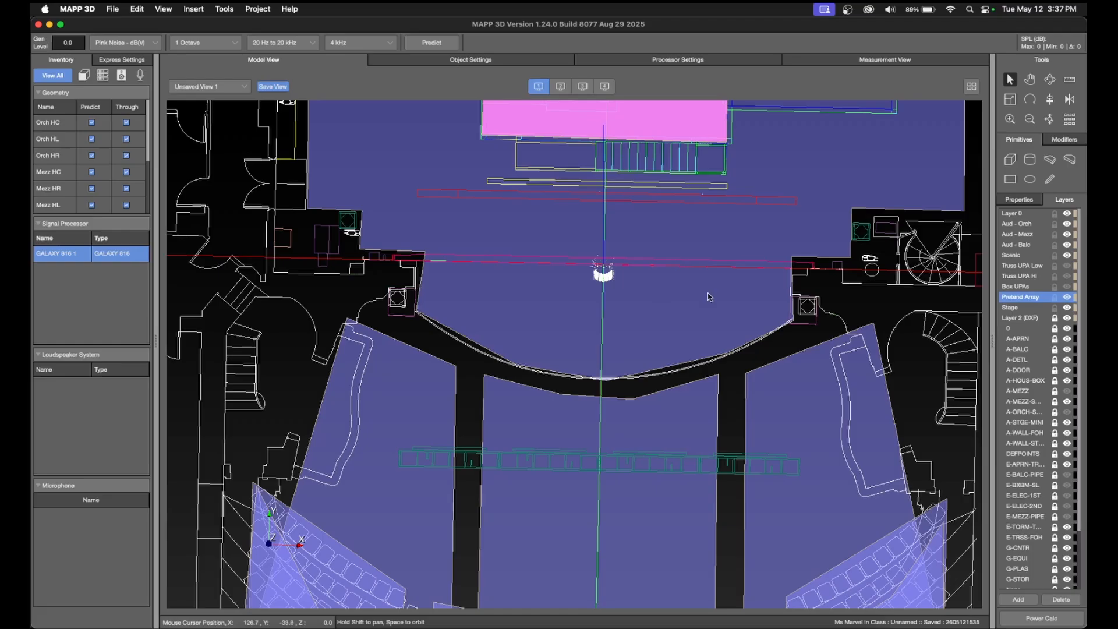
left_click(194, 9)
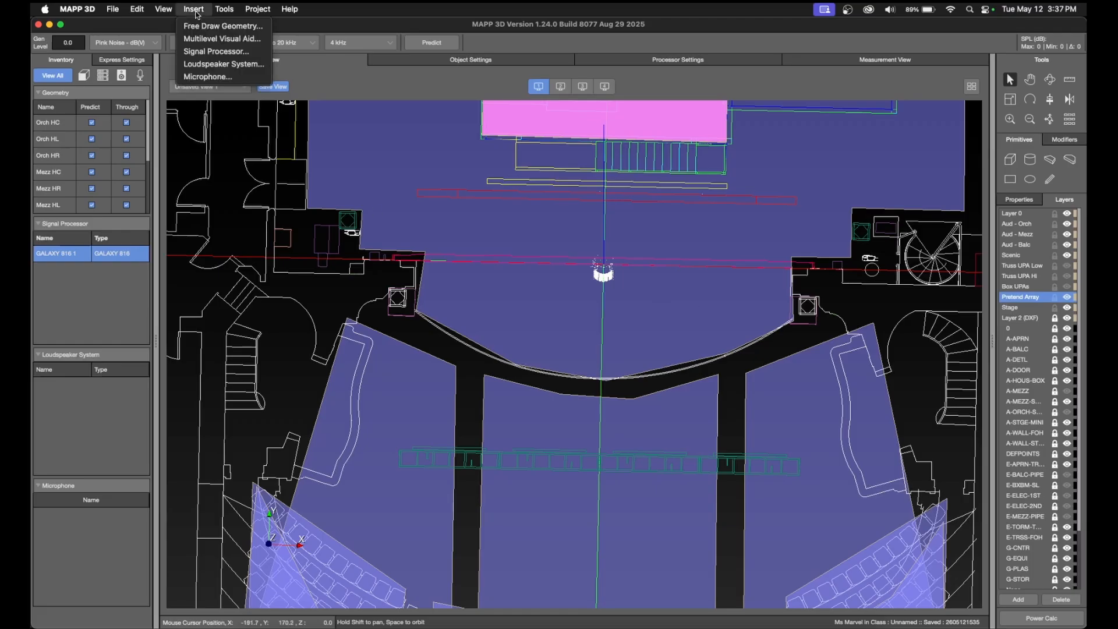
left_click(233, 70)
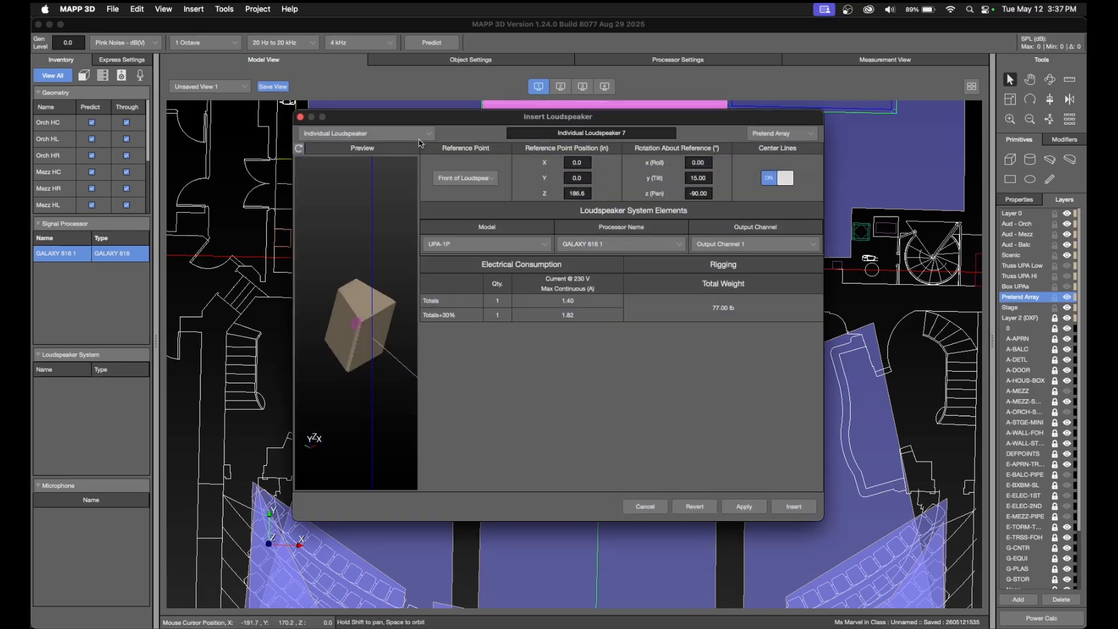
left_click(419, 140)
left_click(414, 149)
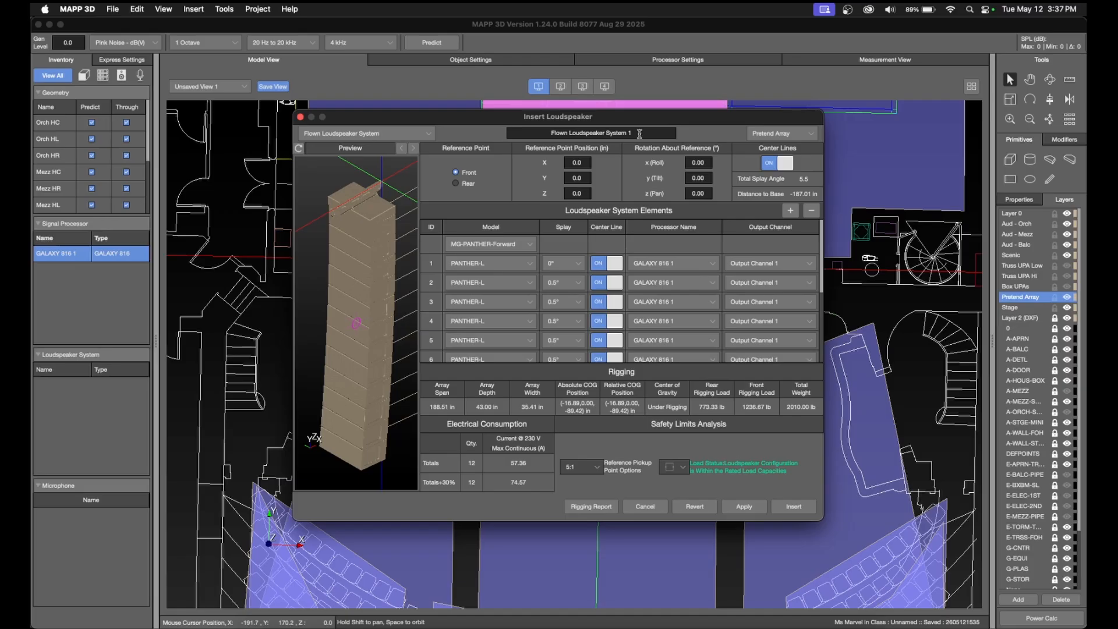
triple_click(641, 131)
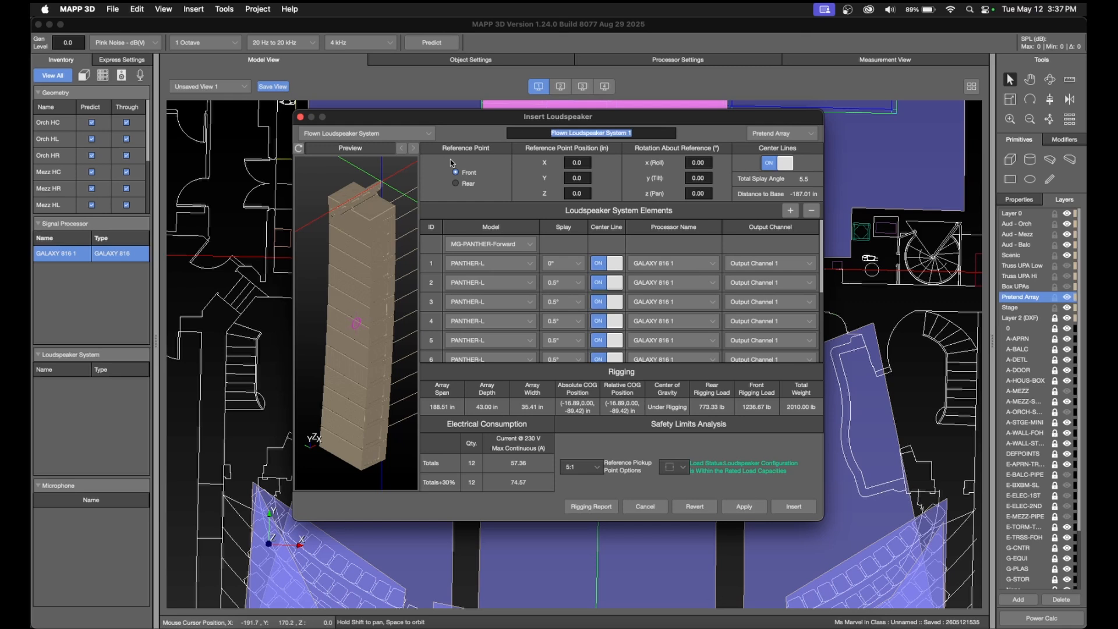
type("Panther Pretend")
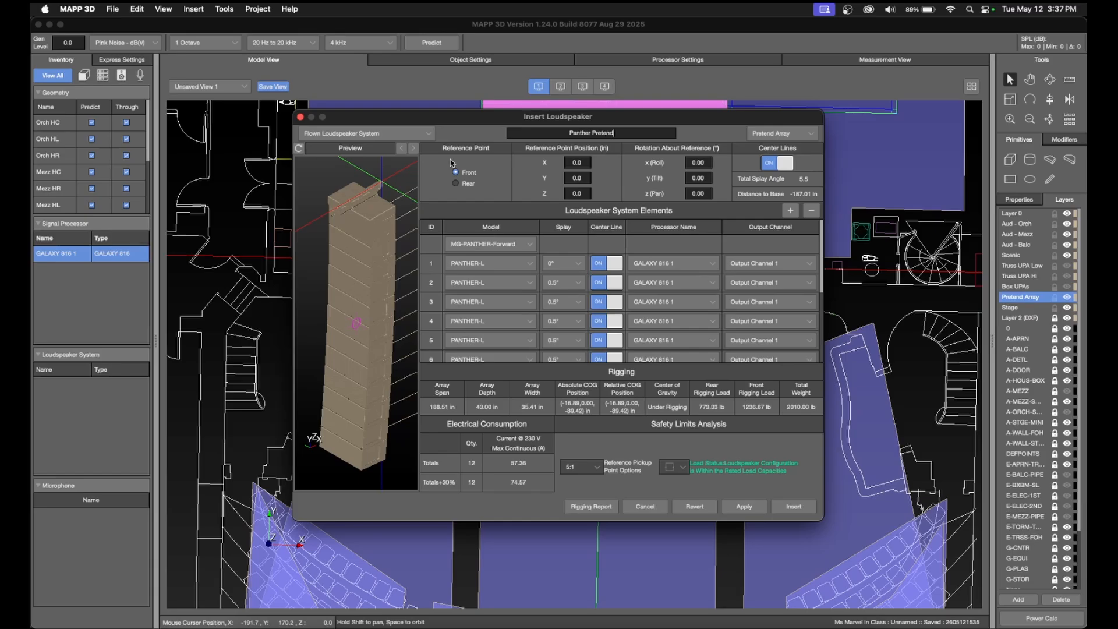
Set the array's pan rotation to -90° and look through the PANTHER model options for element 1.
left_click(587, 179)
left_click(587, 193)
left_click(709, 194)
left_click(707, 178)
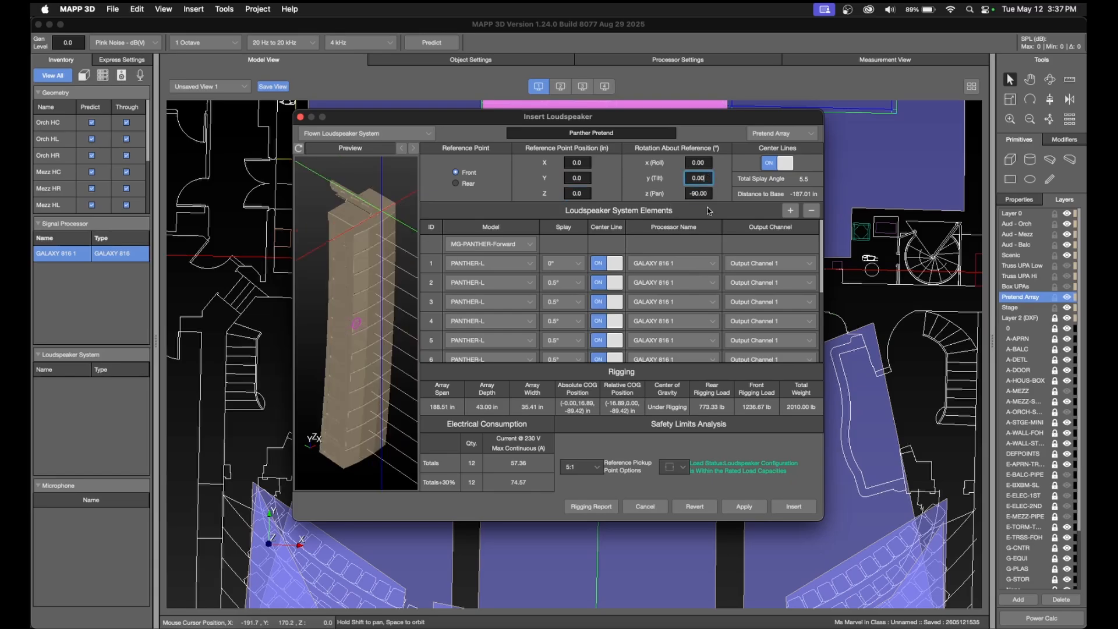
left_click(530, 264)
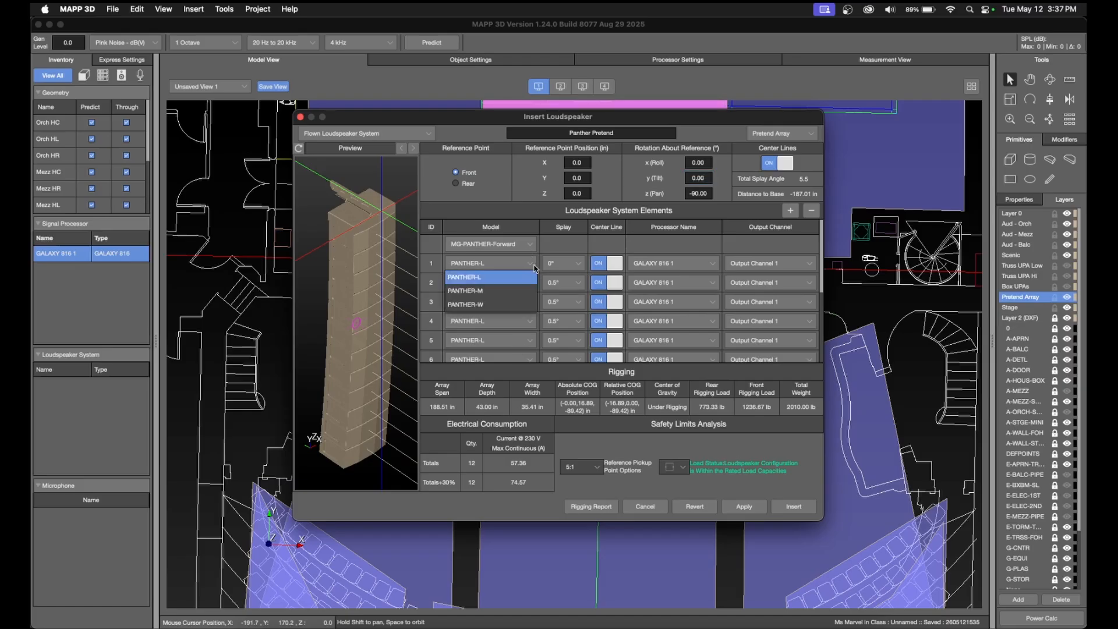
left_click(536, 269)
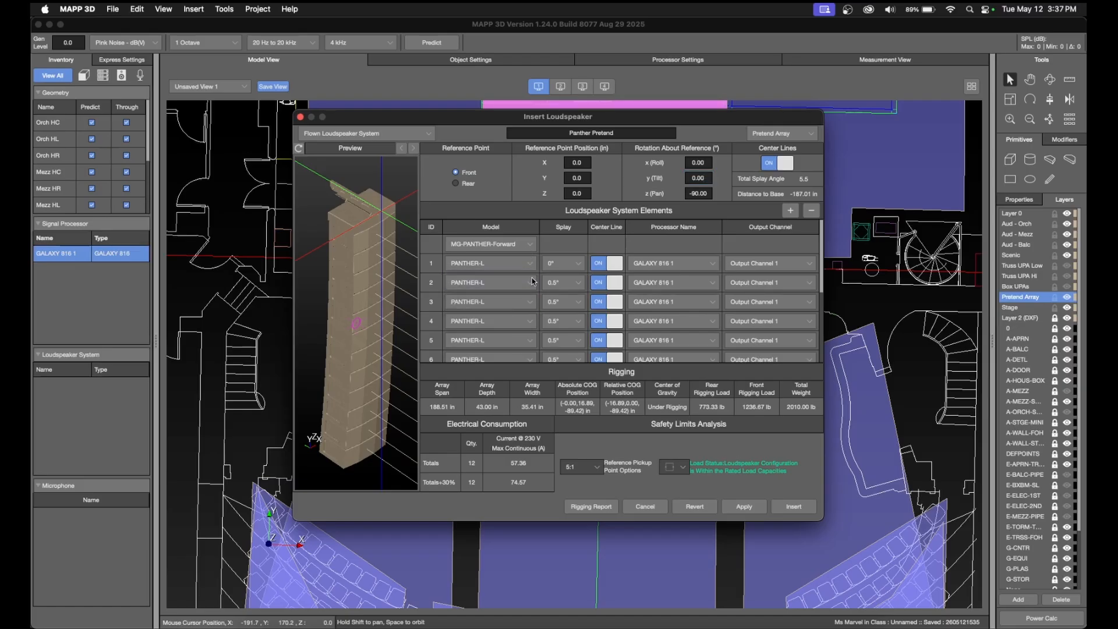
left_click(503, 270)
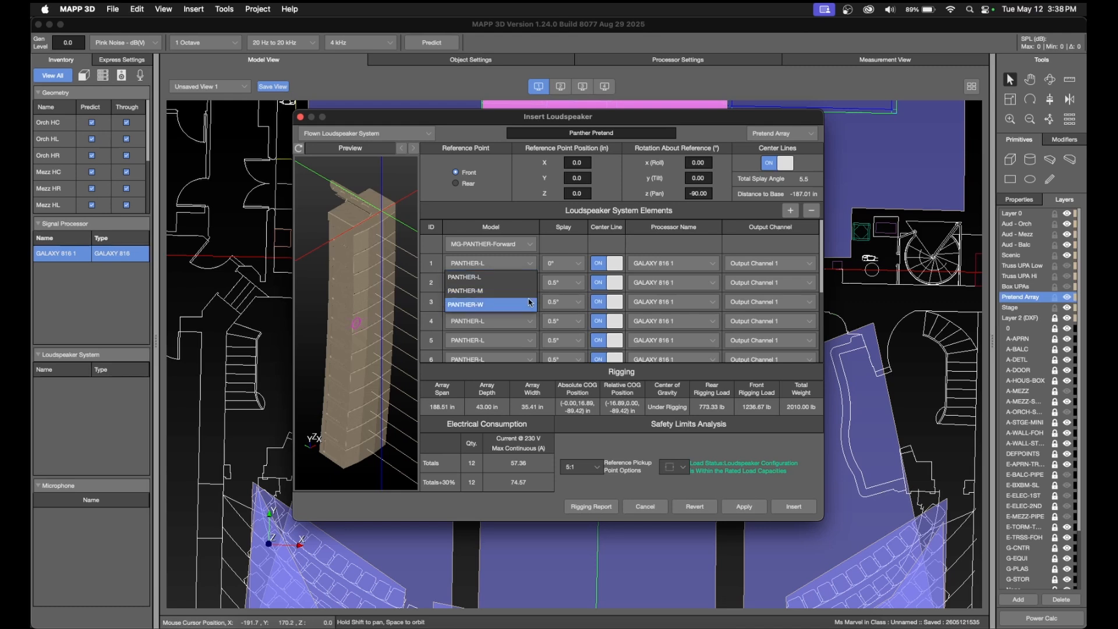
Switch to Firefox, search the web for "meyer panther" and open Meyer Sound's PANTHER product page.
left_click(327, 623)
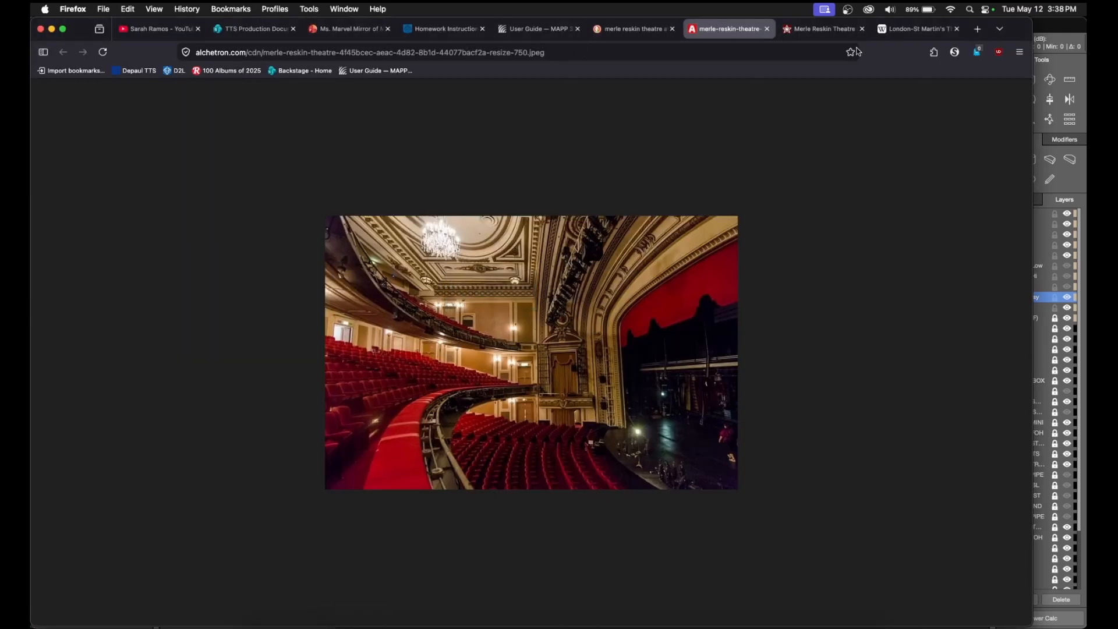
left_click(914, 29)
left_click(774, 47)
type("meyer panther")
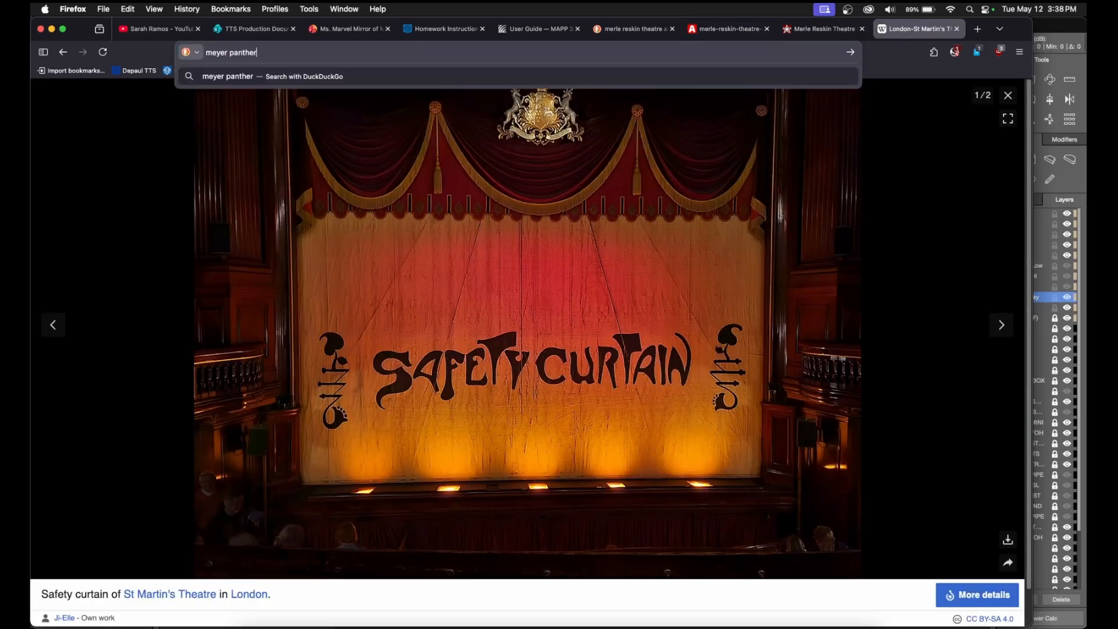
key("Return")
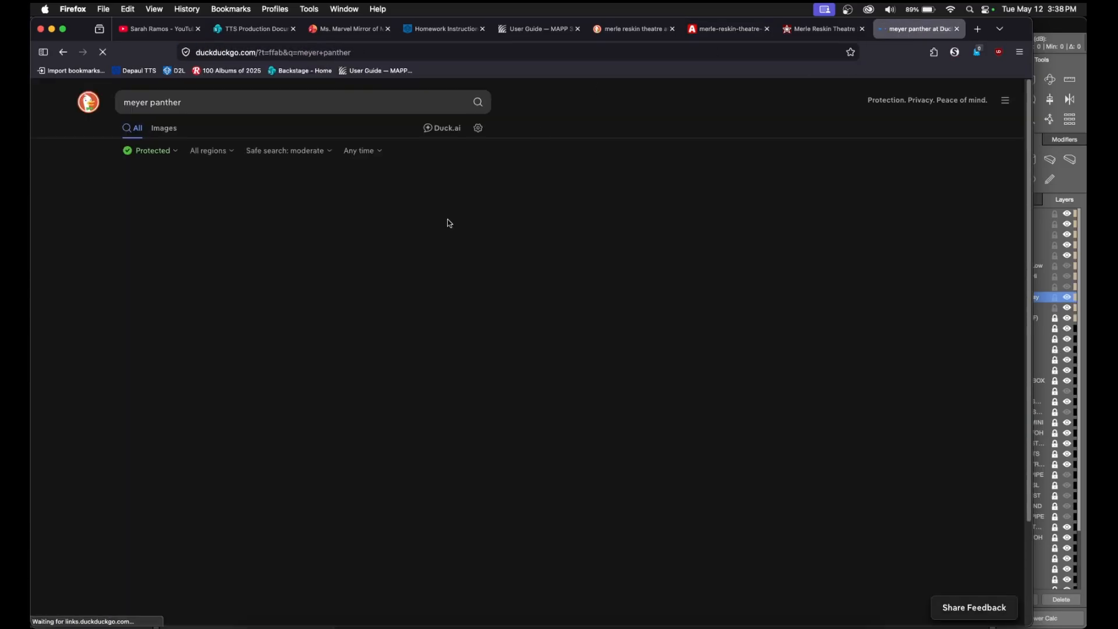
left_click(206, 198)
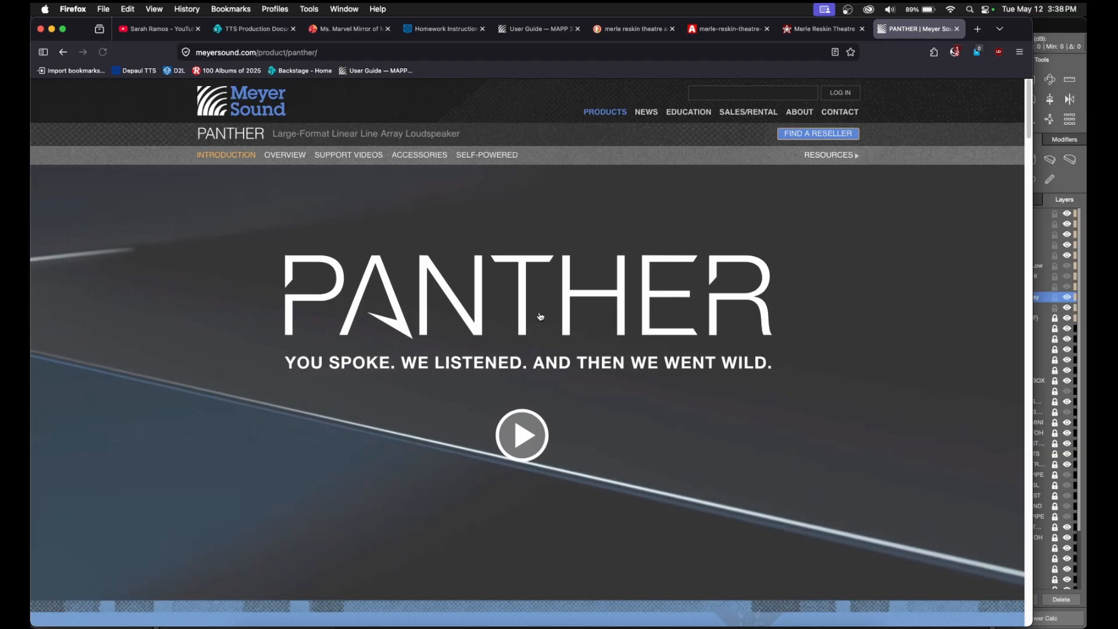
Open the PANTHER documentation and compare the horizontal dispersion of the L, M and W models.
scroll(581, 436, "down", 5)
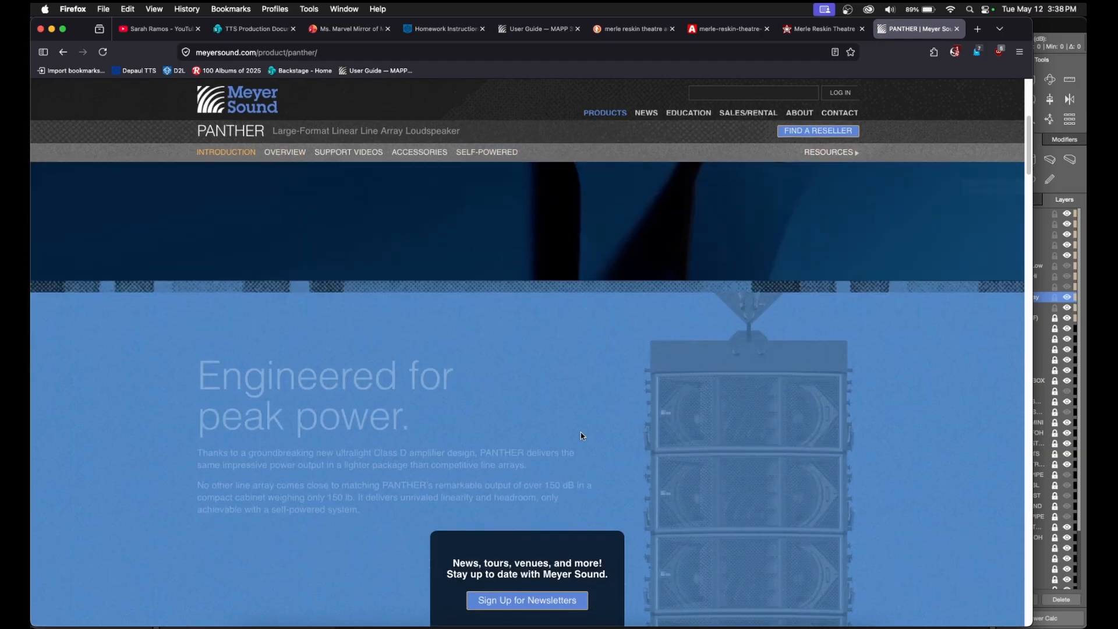
scroll(581, 432, "down", 5)
scroll(581, 432, "up", 10)
scroll(582, 434, "up", 3)
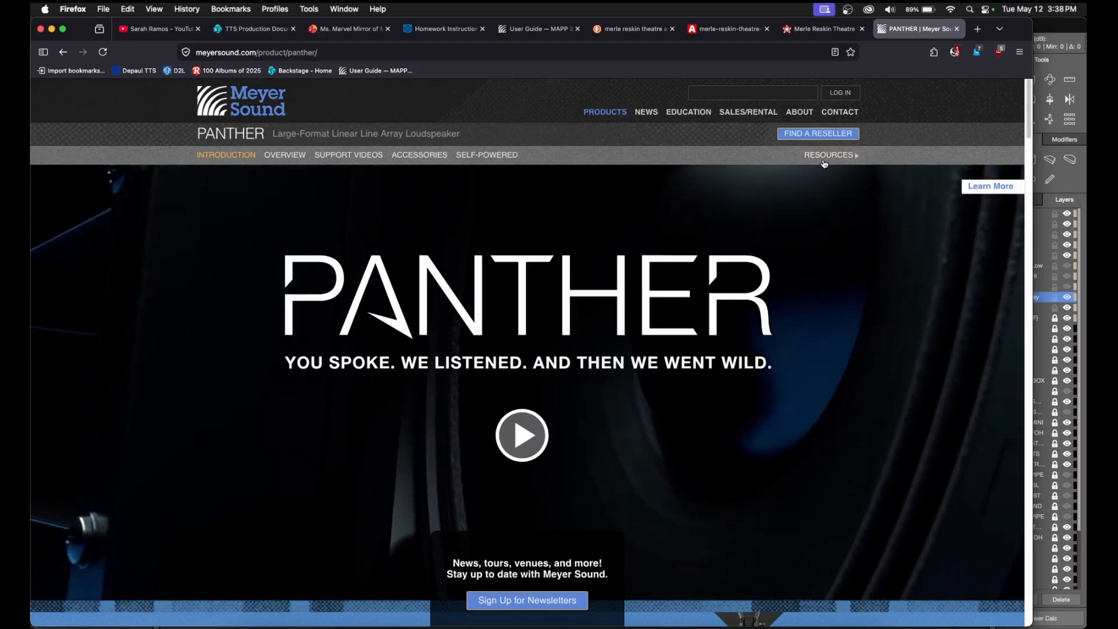
left_click(823, 163)
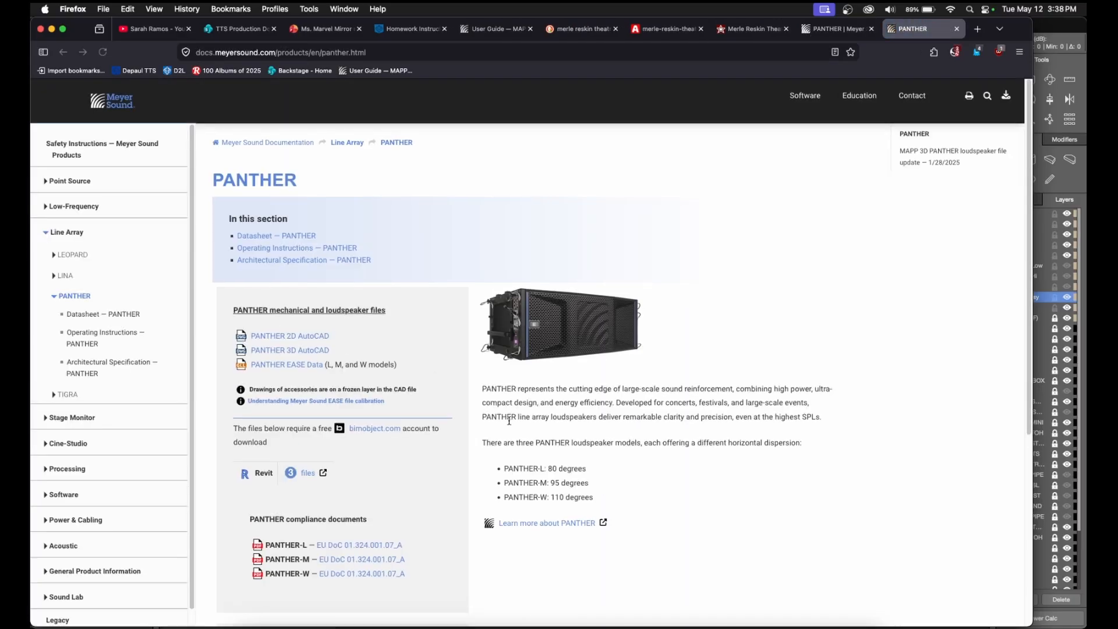
scroll(509, 420, "down", 3)
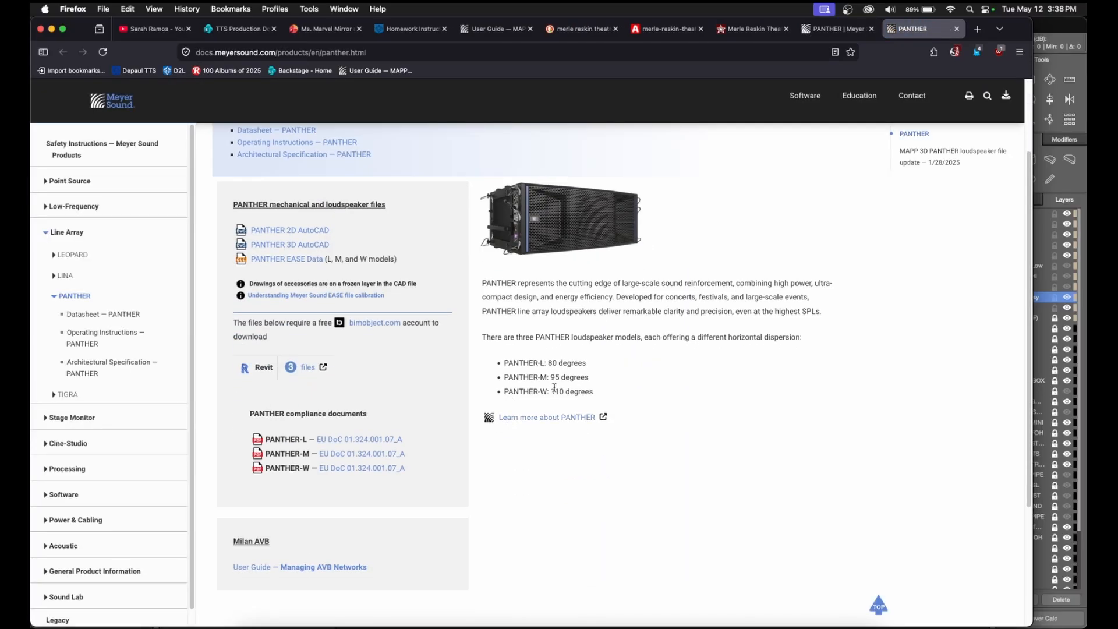
left_click_drag(509, 362, 585, 380)
left_click(562, 399)
left_click_drag(508, 393, 592, 393)
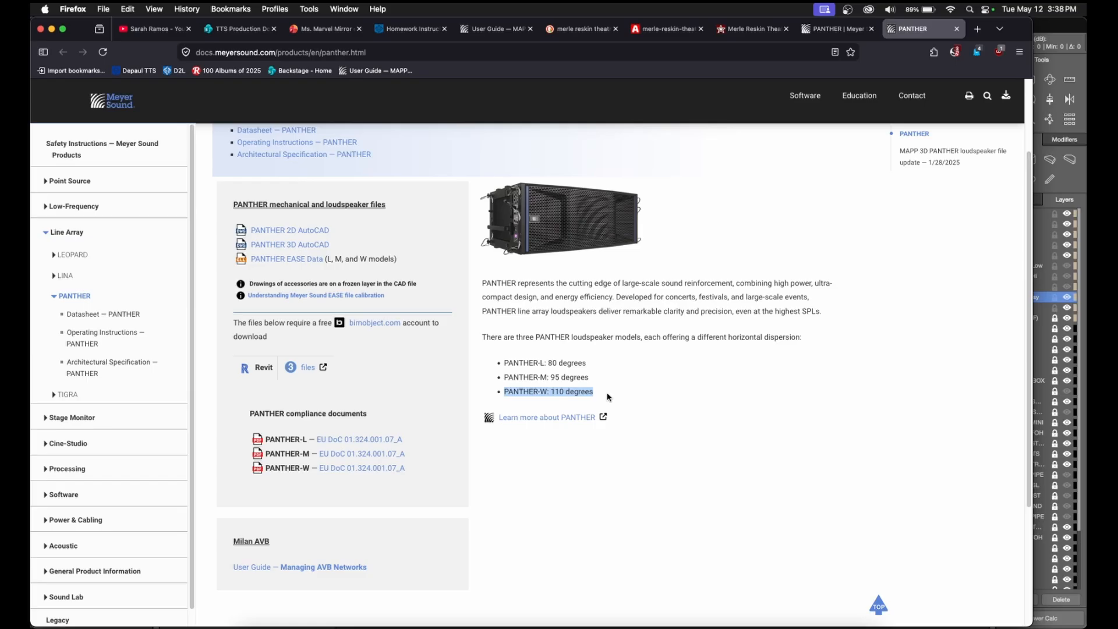
Switch to AutoCAD and bring up the Reskin theatre drawing.
left_click(1056, 36)
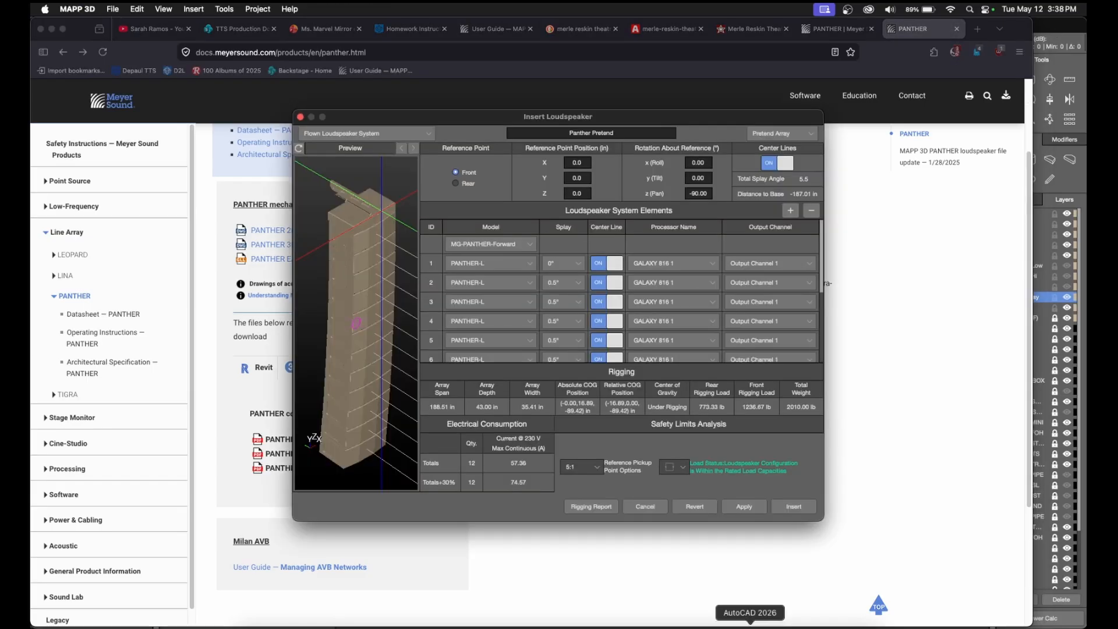
left_click(749, 627)
scroll(656, 356, "down", 10)
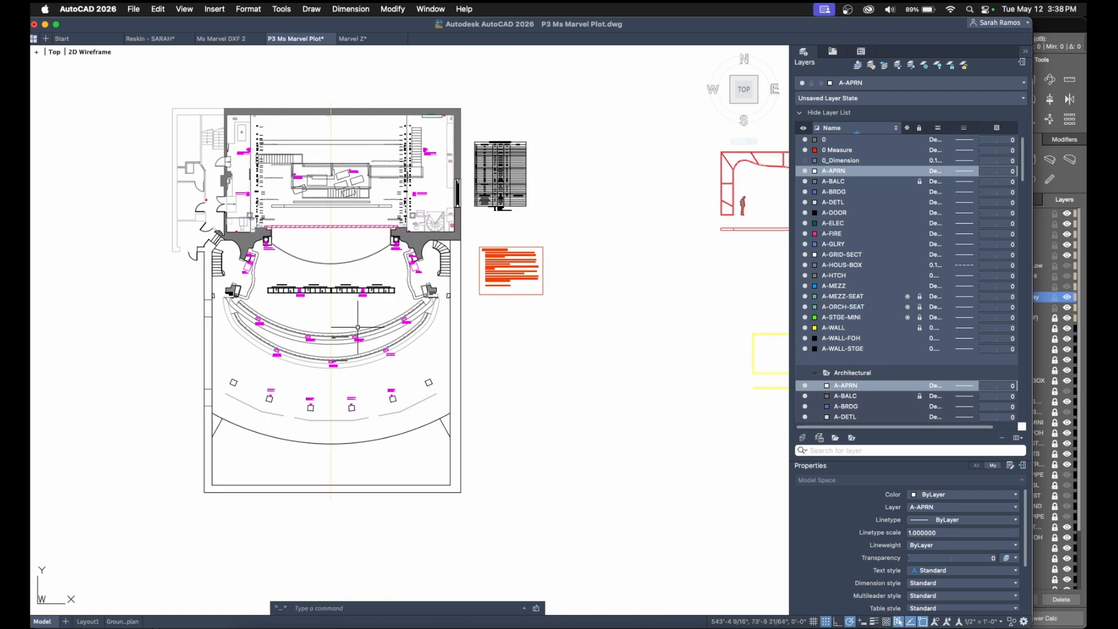
mouse_move(611, 270)
middle_mouse_down()
mouse_move(542, 257)
mouse_move(538, 245)
middle_mouse_up()
left_click(151, 38)
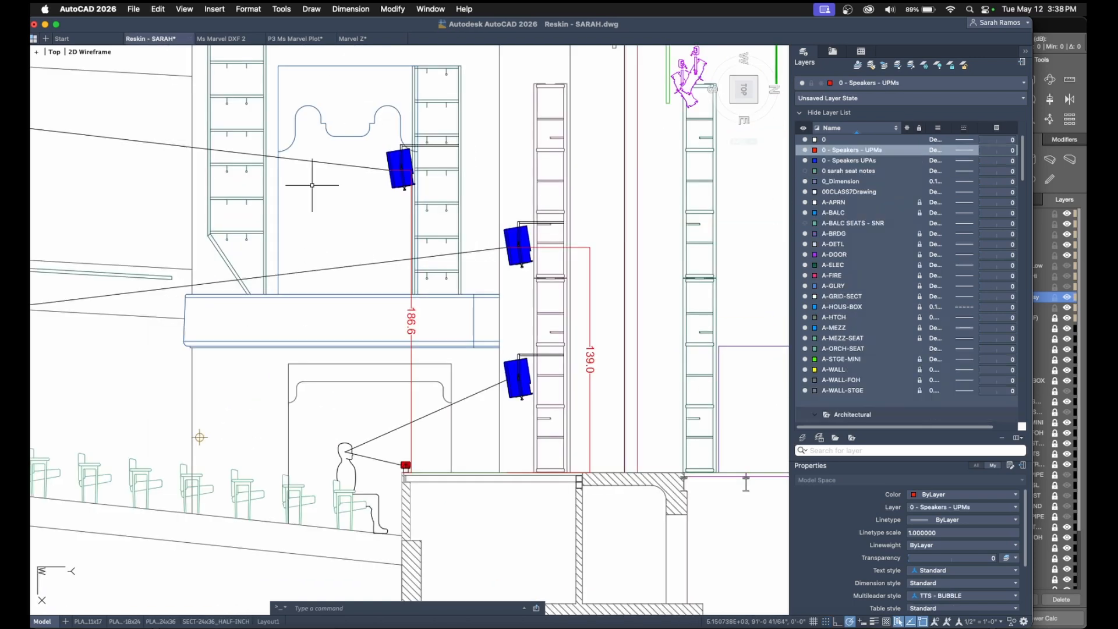
Draw two coincident horizontal lines in the empty space below the proscenium elevation.
scroll(499, 369, "down", 8)
scroll(535, 395, "up", 2)
mouse_move(576, 499)
middle_mouse_down()
mouse_move(535, 396)
mouse_move(417, 334)
middle_mouse_up()
type("l")
key("Return")
left_click(722, 470)
left_click(469, 472)
key("Escape")
key("Return")
left_click(722, 472)
left_click(469, 472)
key("Escape")
Rotate one of the two coincident horizontal lines about their right endpoint by half of the 110° coverage angle.
left_click(505, 472)
type("ro")
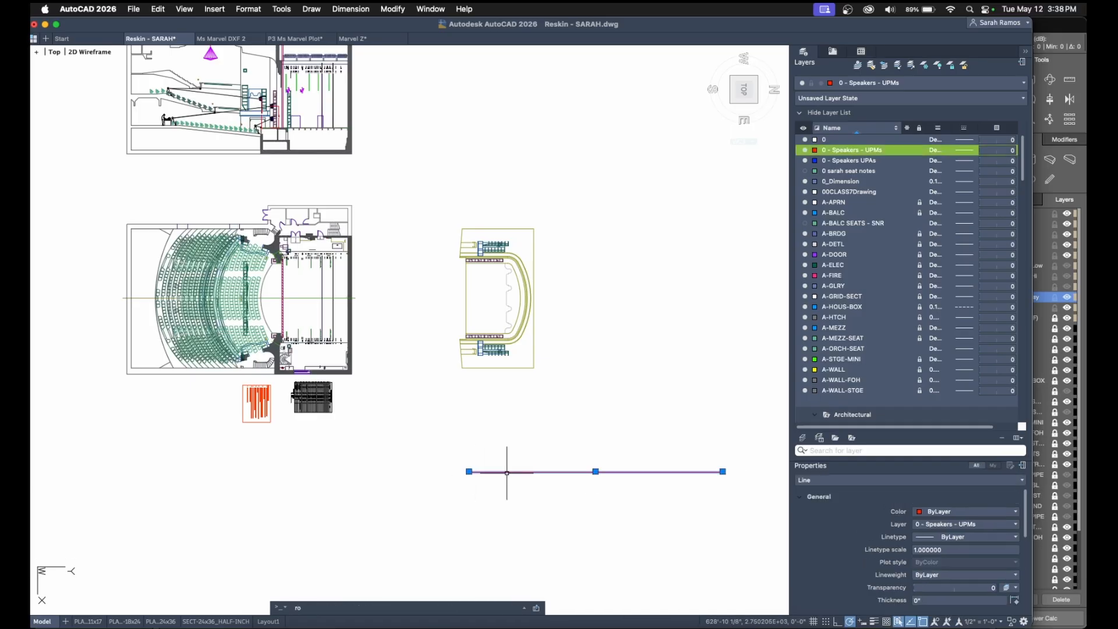
key("Return")
left_click(722, 471)
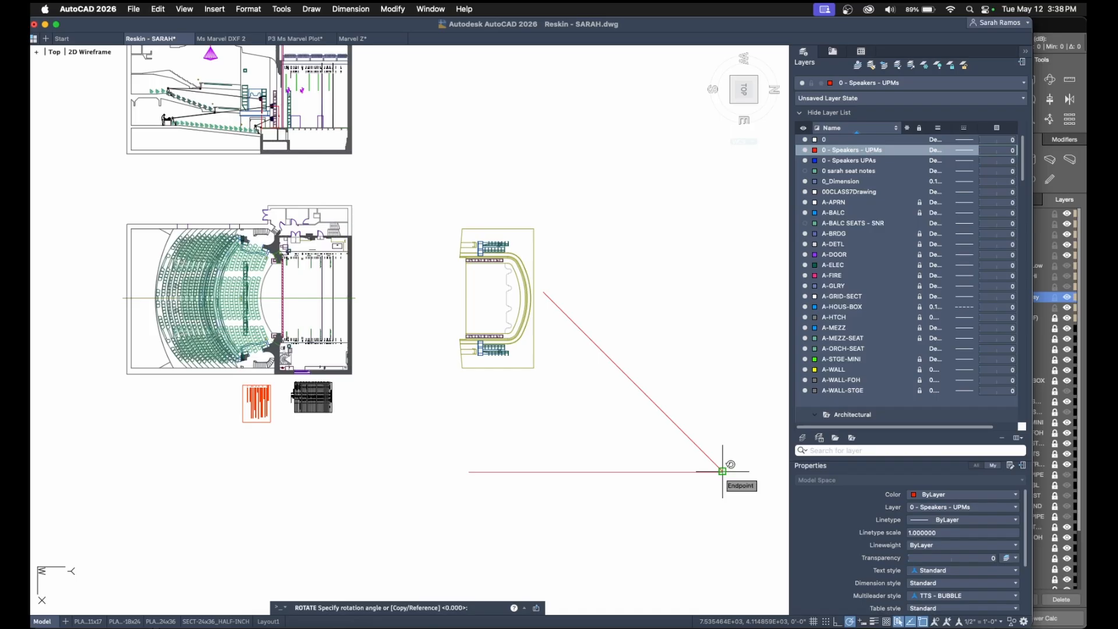
key("Return")
Mirror the rotated line across the horizontal centre line, keeping the original, to complete the 110° wedge.
left_click(736, 488)
left_click(669, 487)
type("mi")
key("Return")
left_click(722, 472)
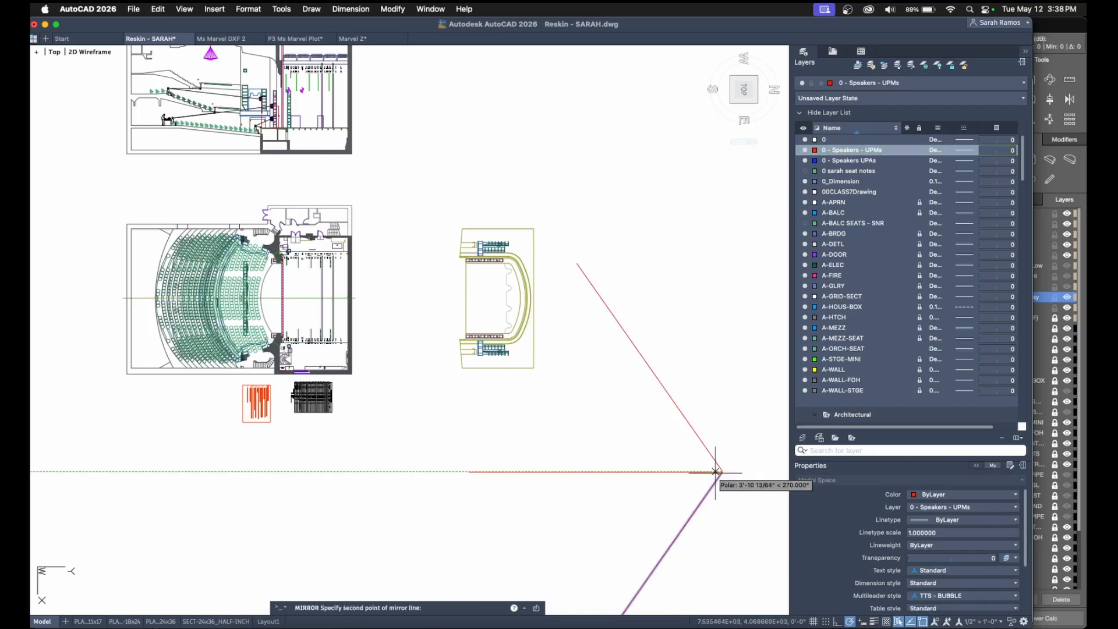
left_click(462, 471)
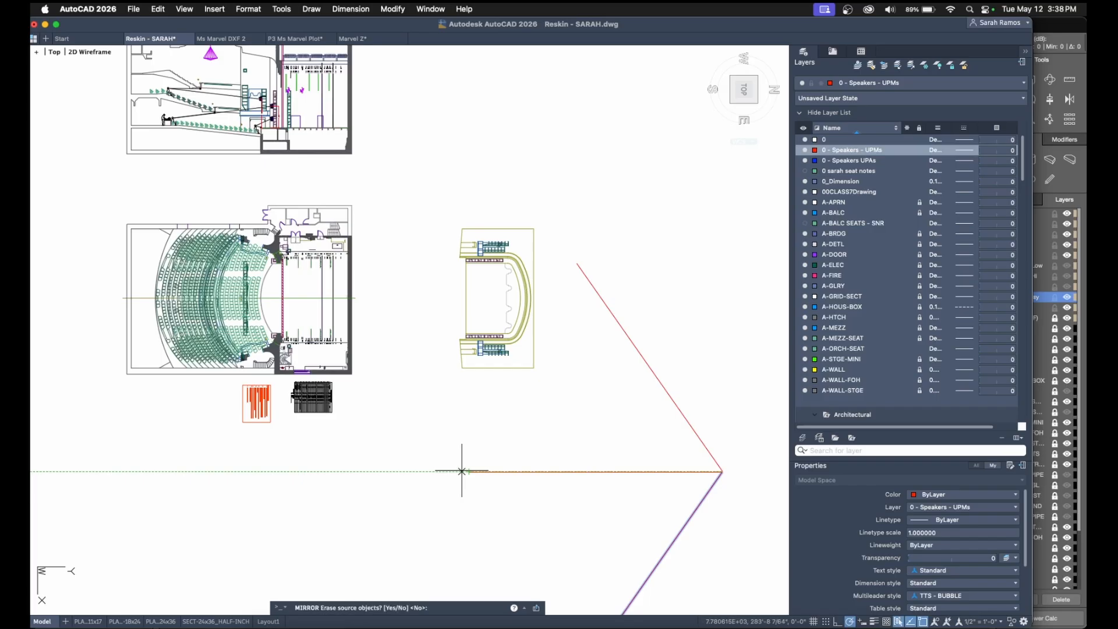
key("Return")
Draw a new horizontal line in the empty space to the right of the 110° wedge.
middle_click_drag(766, 546, 485, 456)
left_click(652, 469)
left_click(594, 388)
key("Escape")
scroll(691, 496, "down", 3)
type("l")
key("Return")
left_click(726, 425)
key("super+Tab")
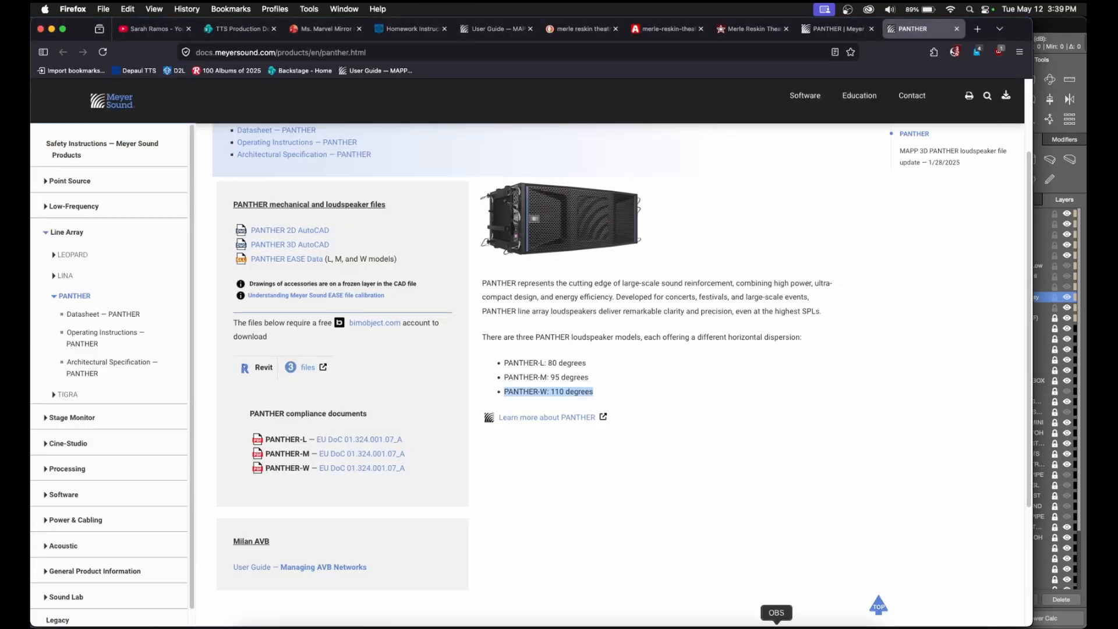
key("super+Tab")
middle_click_drag(669, 470, 557, 460)
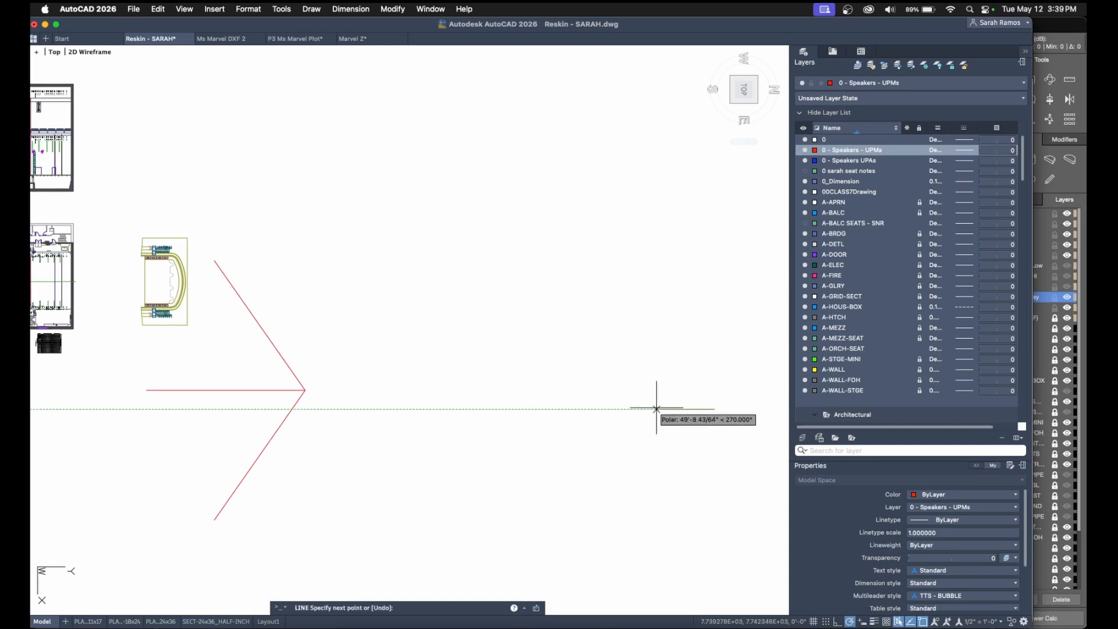
left_click(453, 410)
key("Return")
left_click(738, 418)
left_click(694, 394)
key("Escape")
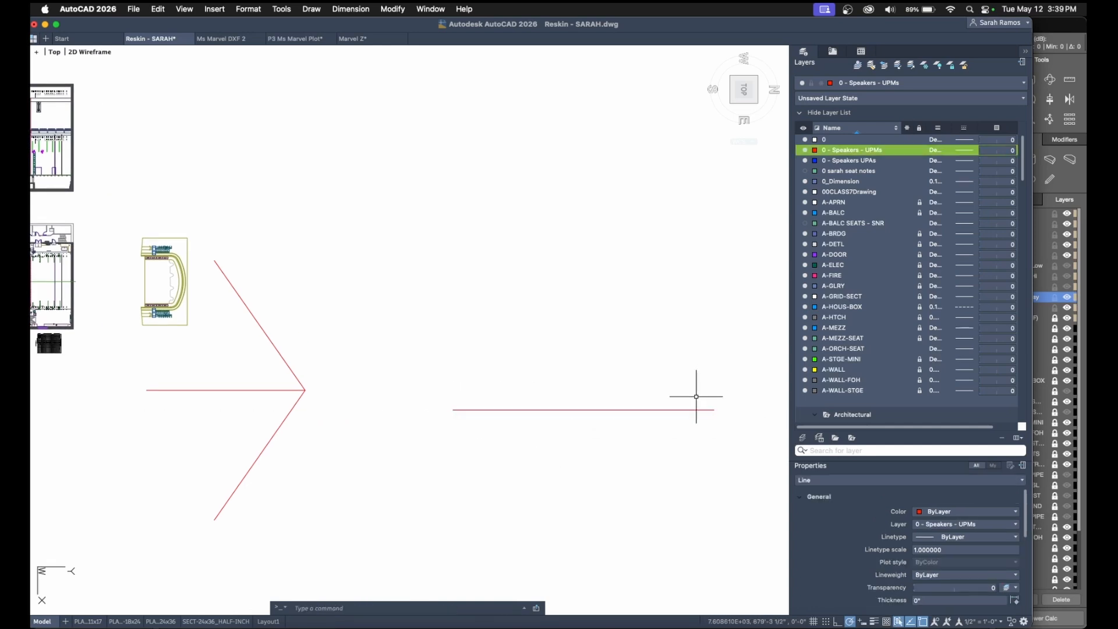
Draw a second line coincident with the new horizontal line and rotate one of them 40° about the right endpoint.
key("Return")
left_click(715, 410)
left_click(453, 409)
key("Return")
left_click(594, 410)
type("ro")
key("Return")
left_click(714, 409)
key("Return")
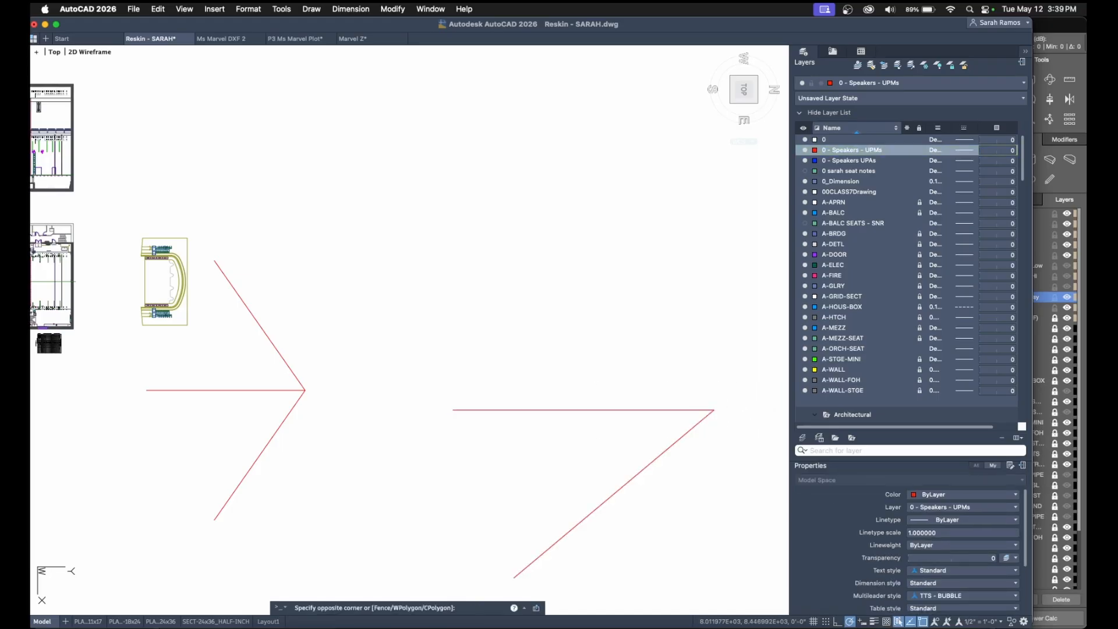
Mirror the 40° line across its horizontal centre line, keeping the original, to complete the 80° wedge.
left_click(681, 437)
type("mi")
key("Return")
left_click(714, 409)
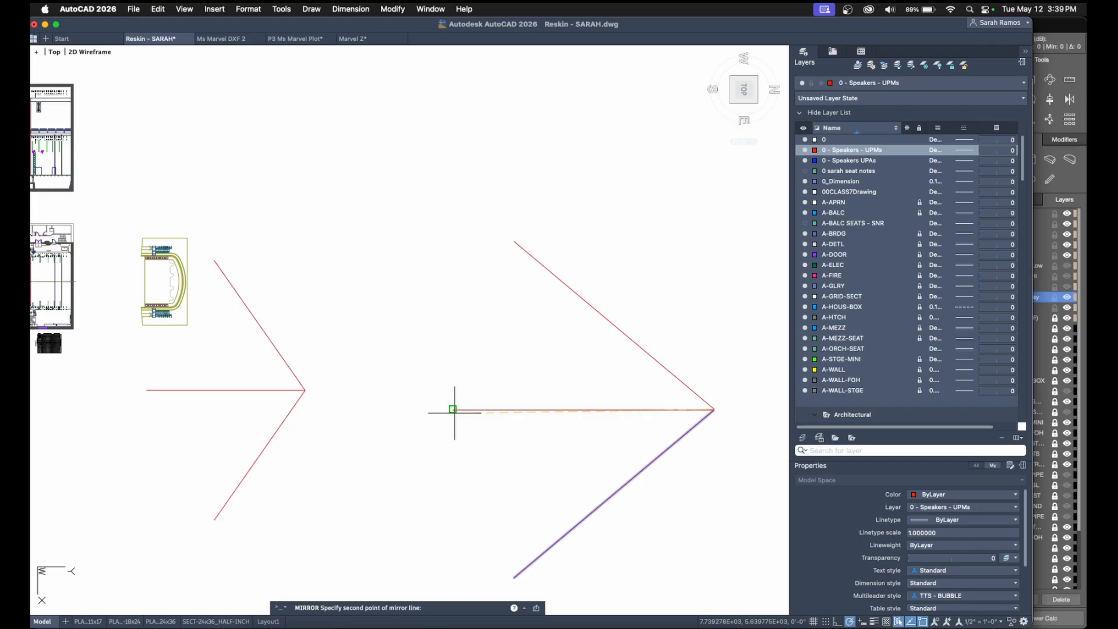
key("Return")
Draw two coincident horizontal lines in the empty space to the right of the 80° wedge.
middle_click_drag(656, 457, 387, 429)
middle_click_drag(634, 426, 435, 426)
type("l")
key("Return")
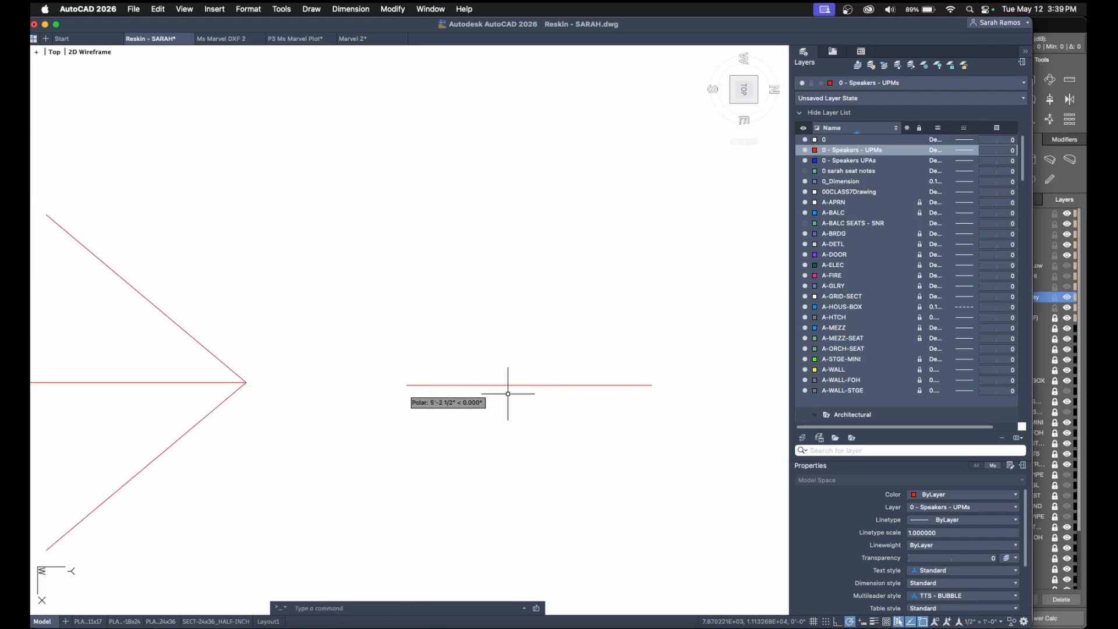
left_click(652, 385)
left_click(407, 385)
Switch to Firefox to recheck the PANTHER dispersion angles and return to the AutoCAD drawing.
left_click(328, 625)
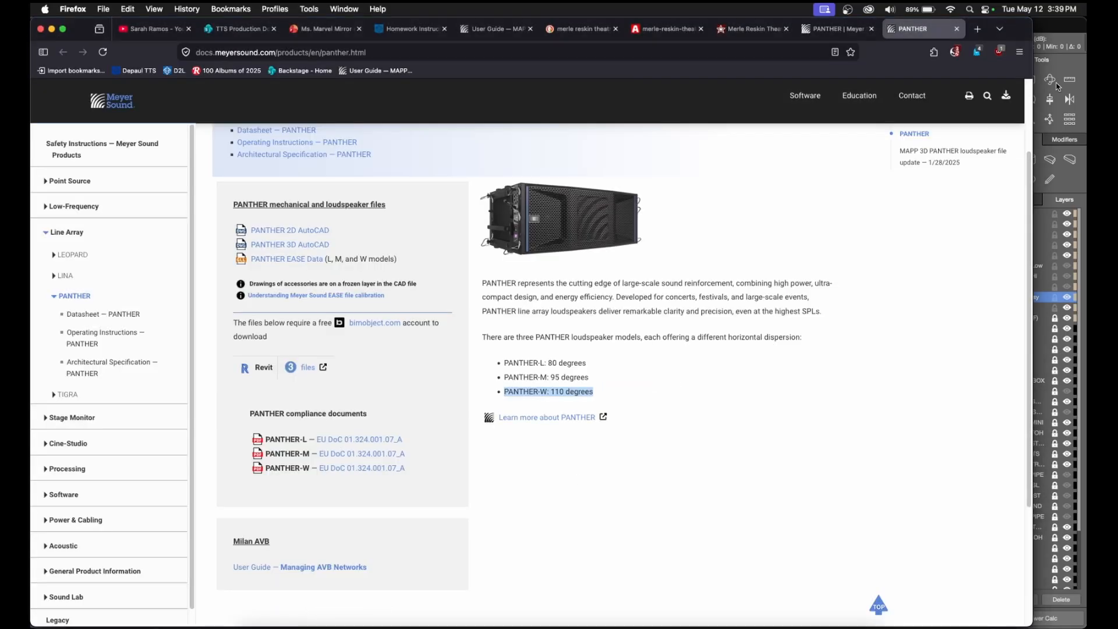
left_click(1057, 32)
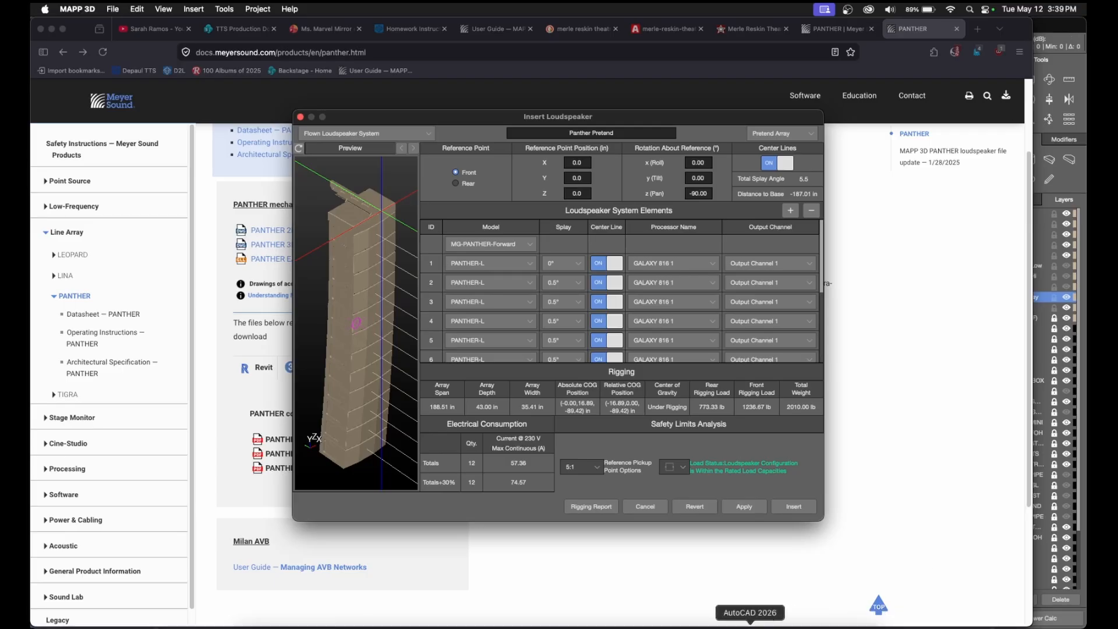
left_click(751, 624)
scroll(646, 407, "up", 1)
left_click(640, 395)
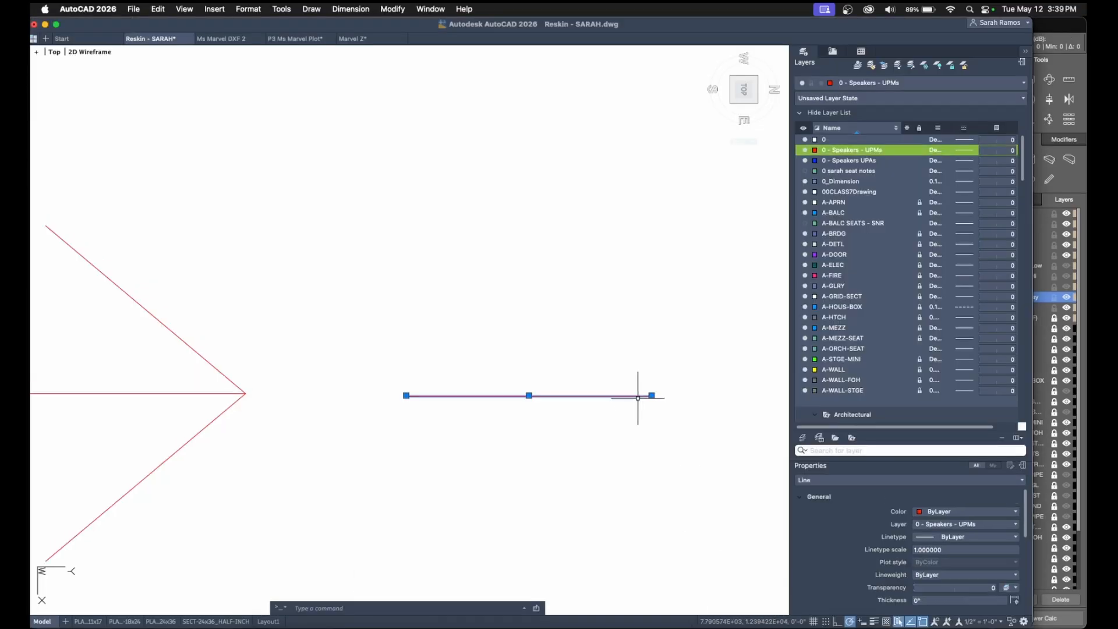
key("Return")
left_click(652, 396)
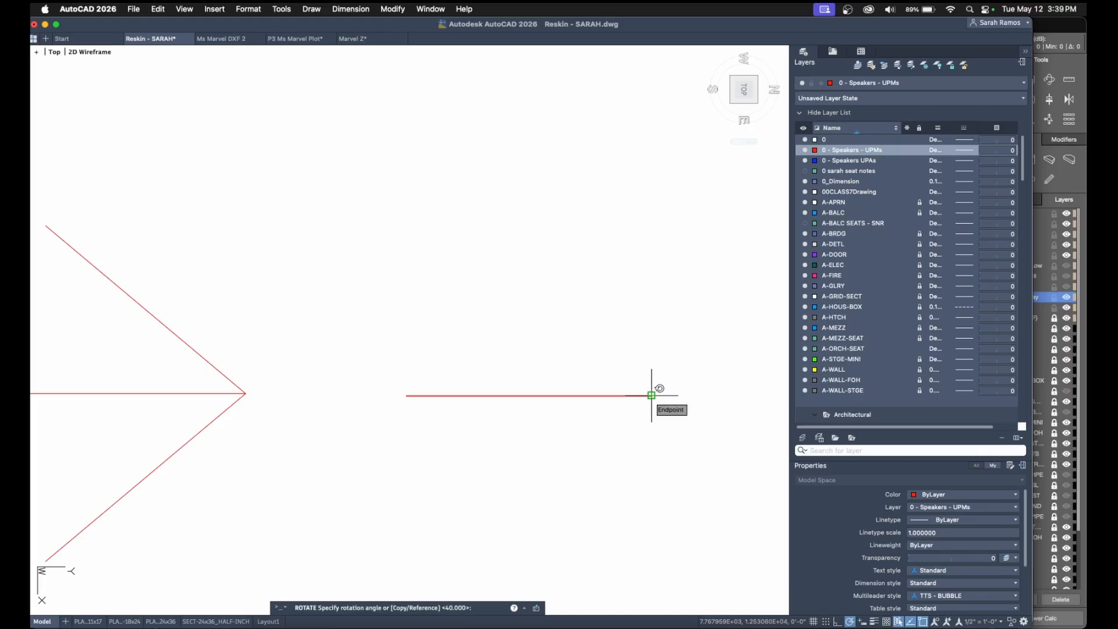
key("Escape")
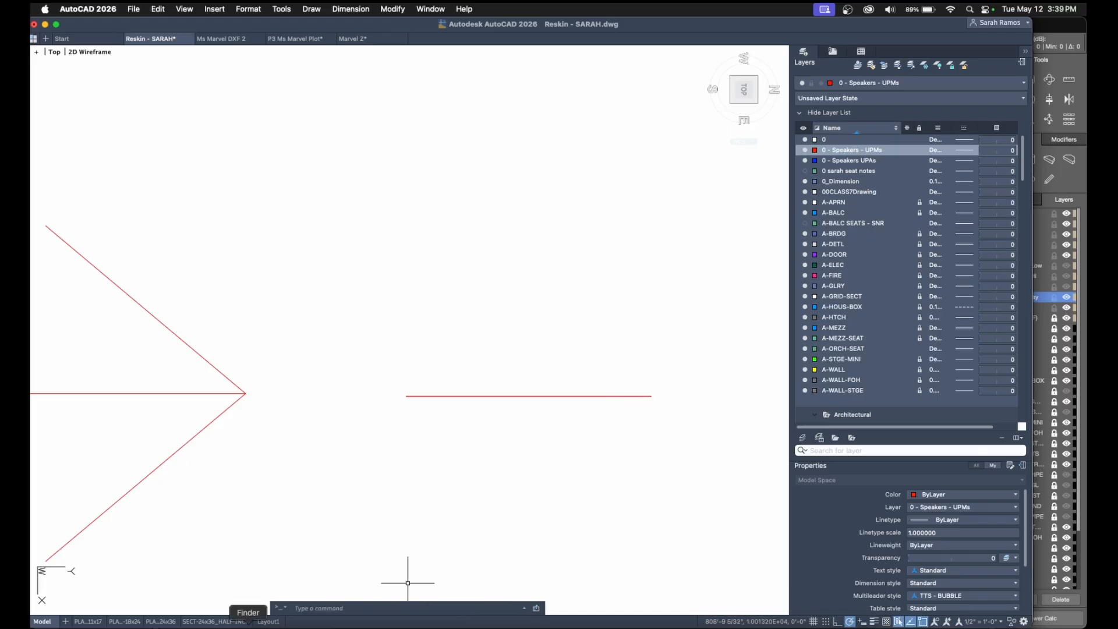
Switch to Calculator and divide the 95° coverage angle by 2.
left_click(274, 626)
left_click(1009, 141)
left_click(1060, 92)
left_click(998, 168)
left_click(1058, 195)
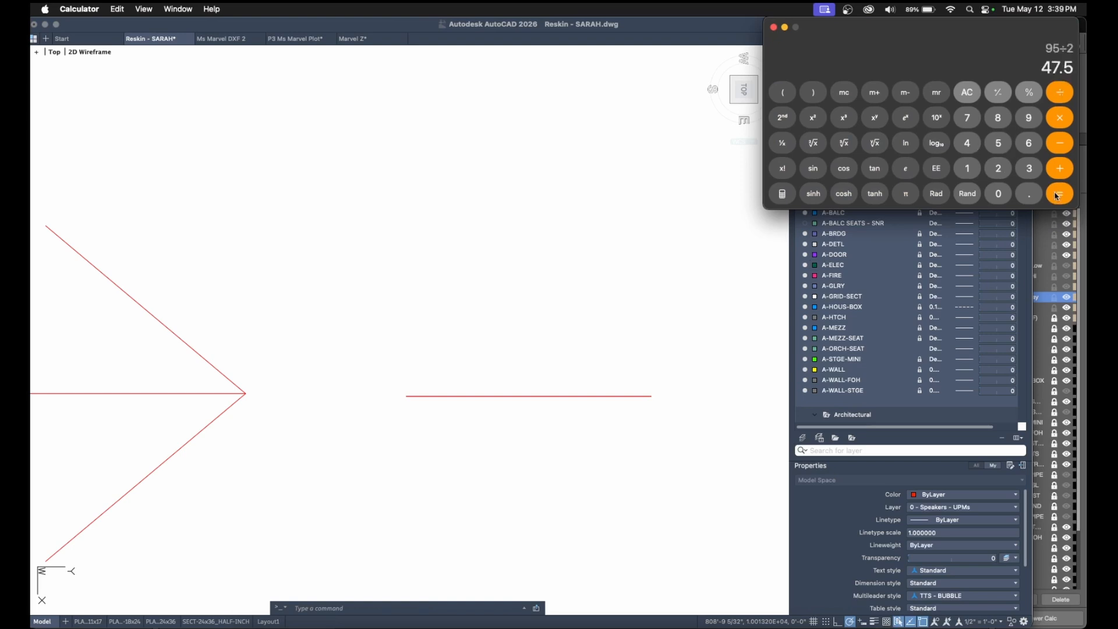
Back in AutoCAD, rotate one of the third pair of coincident lines 47.5° about the right endpoint.
left_click(950, 233)
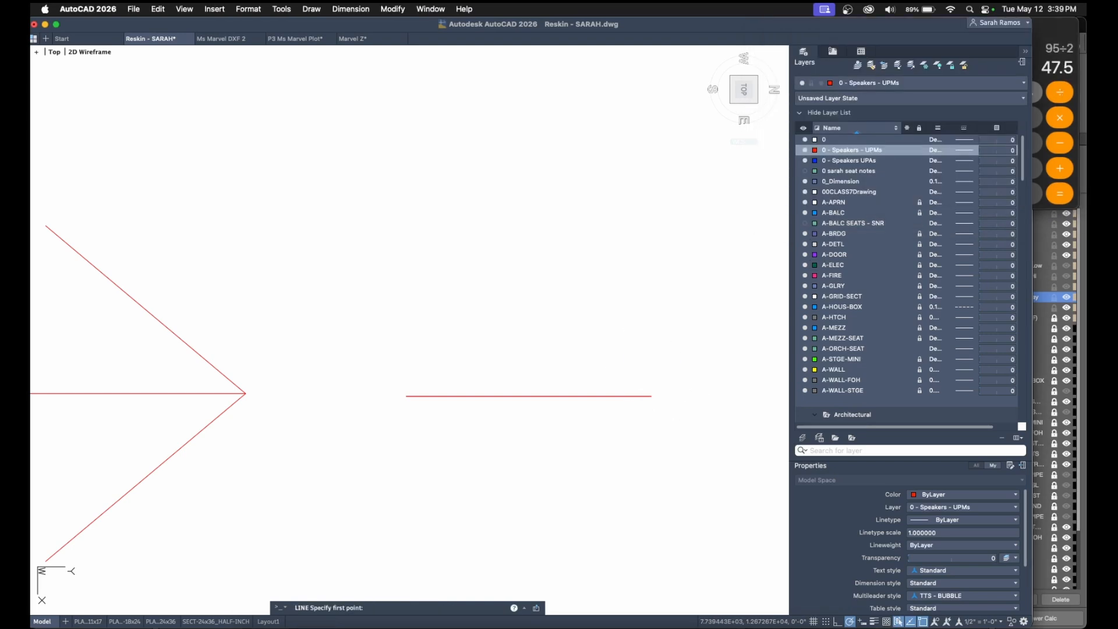
left_click(637, 398)
left_click(637, 394)
type("ro")
key("Return")
key("Return")
left_click(651, 395)
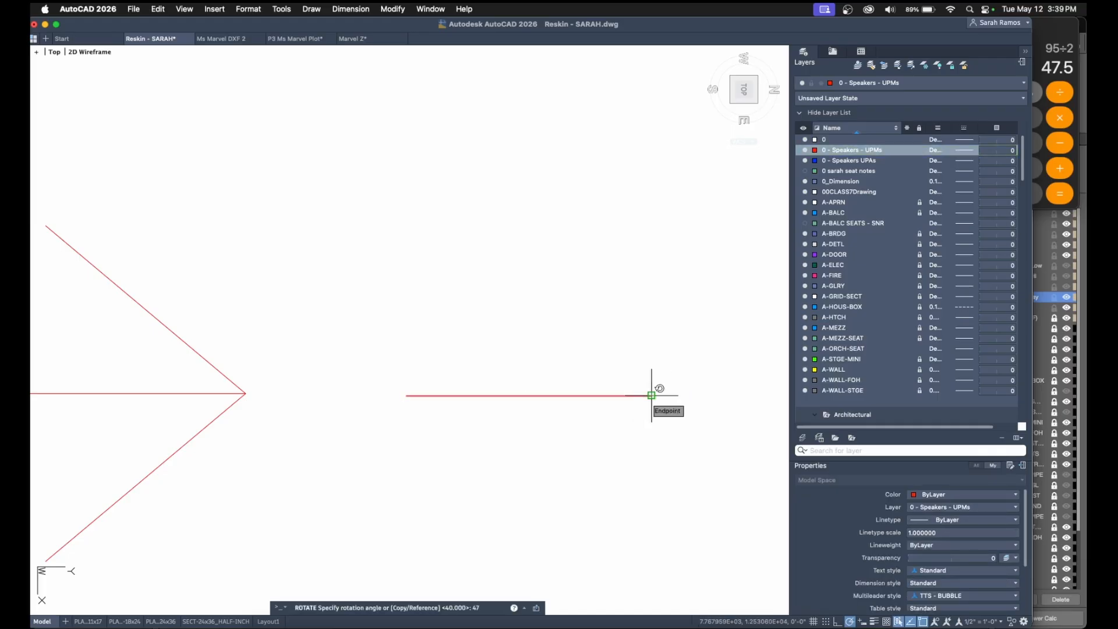
key("Return")
Mirror the 47.5° line across its horizontal centre line, keeping the original, to complete the 95° wedge.
left_click(620, 430)
type("mi")
key("Return")
left_click(658, 396)
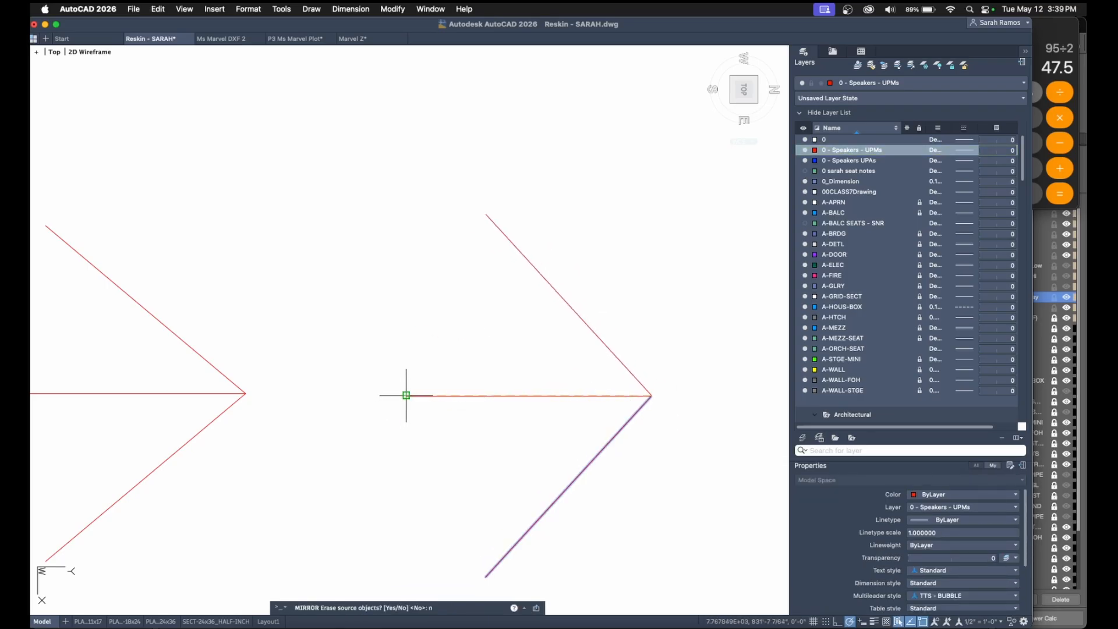
key("Return")
Add the multiline text 110 above the centre line of the first wedge.
scroll(436, 402, "down", 5)
scroll(504, 419, "up", 4)
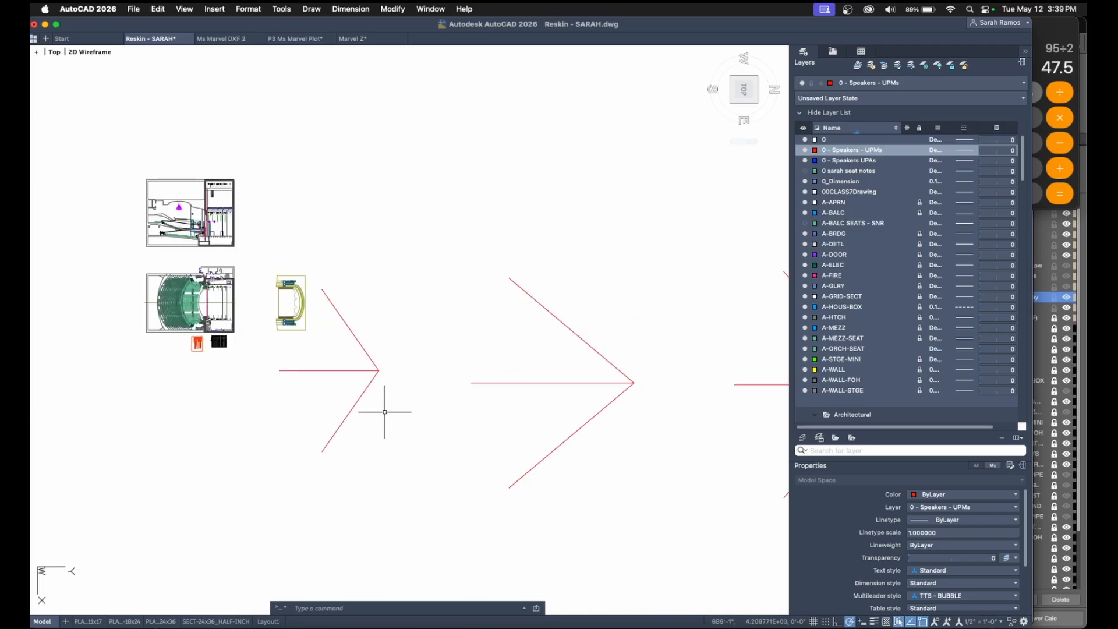
scroll(344, 407, "up", 4)
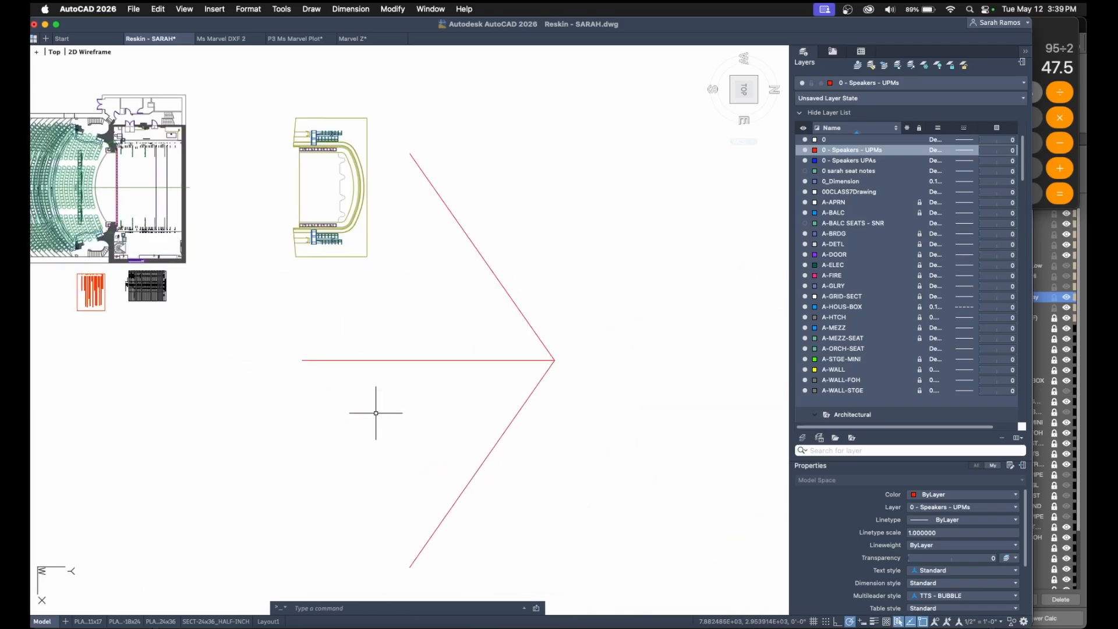
type("mtext")
key("Return")
left_click(357, 318)
left_click(358, 319)
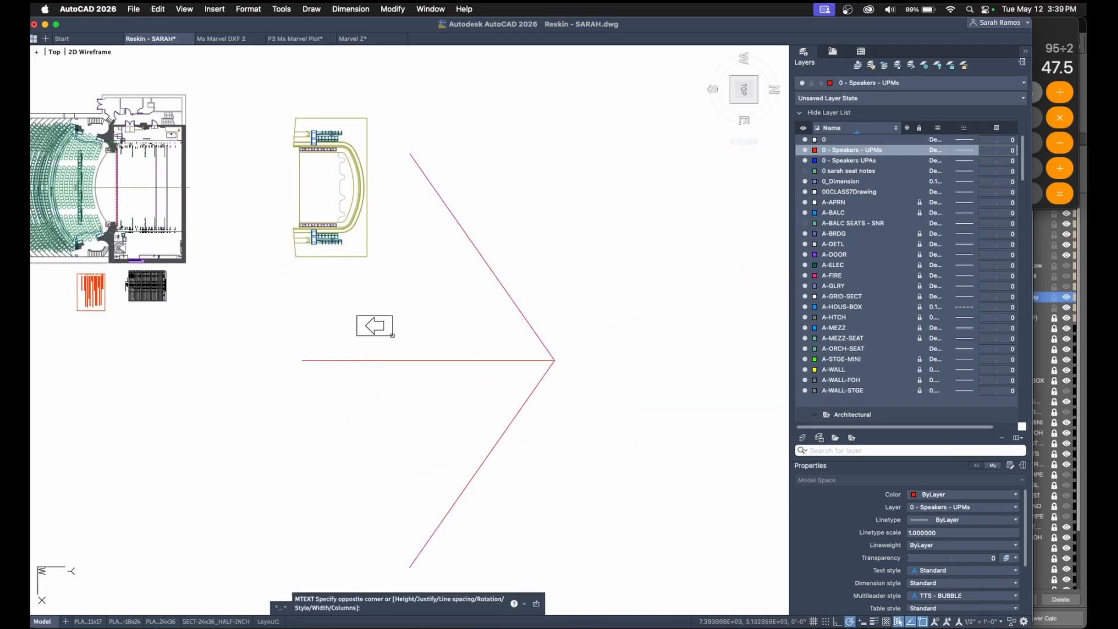
left_click(449, 348)
left_click(444, 344)
Scale up the tiny 110 text to a readable size.
left_click(267, 295)
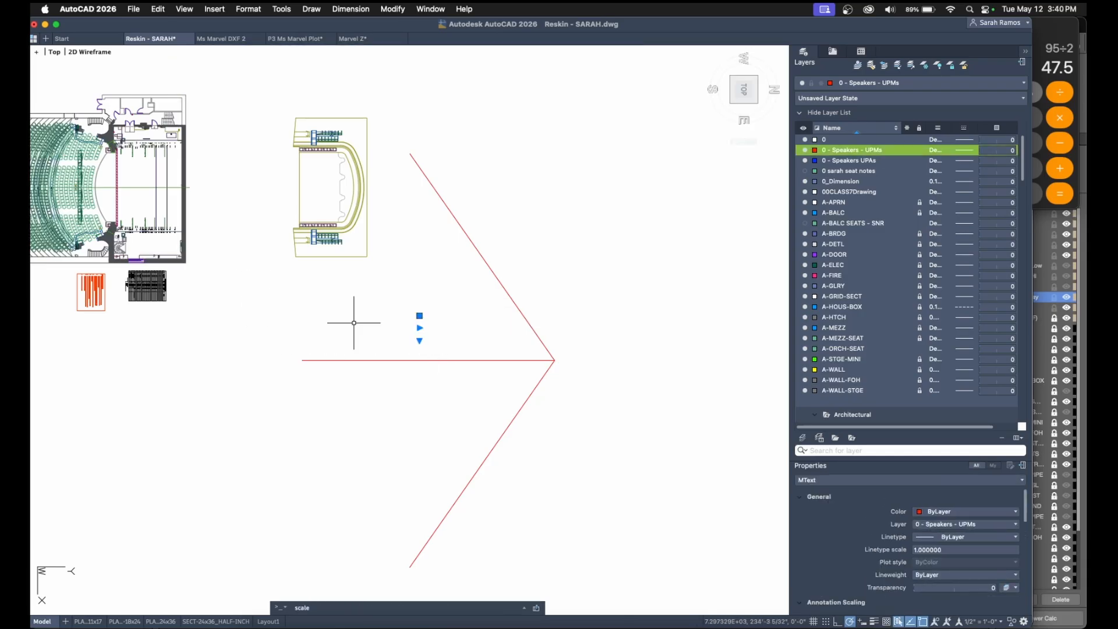
key("Return")
left_click(396, 333)
left_click(596, 315)
Shrink the oversized text frame of the 110 label to fit its text.
middle_click_drag(637, 276, 453, 335)
left_click(622, 144)
left_click(556, 110)
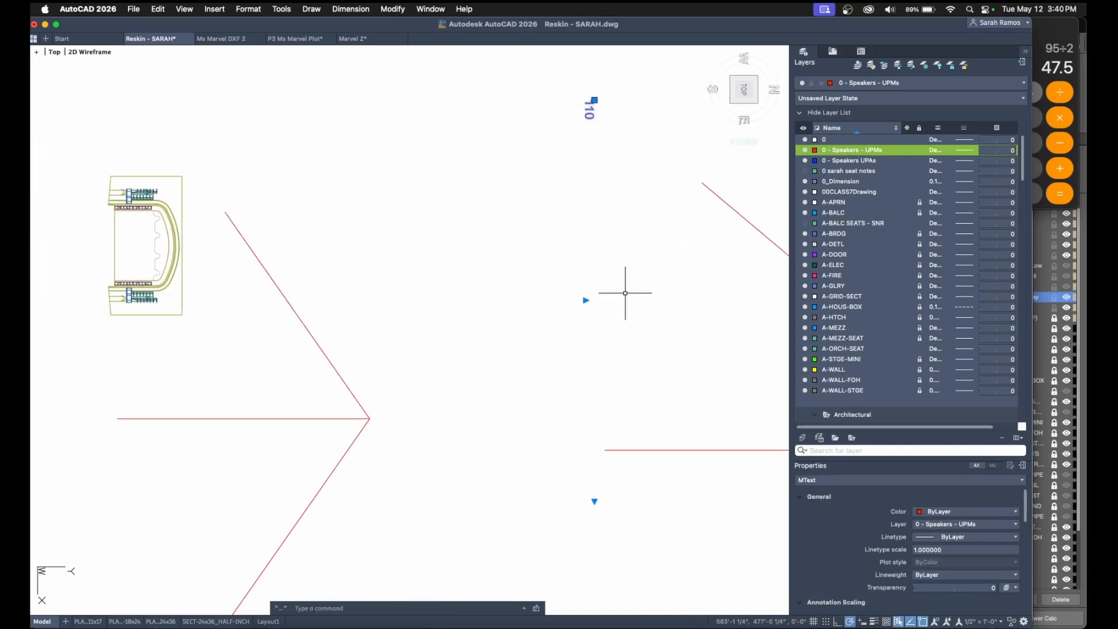
left_click(594, 501)
left_click(598, 130)
key("Escape")
Rotate the 110 label so that it reads horizontally in the current view.
left_click(617, 155)
left_click(590, 109)
type("ro")
key("Return")
left_click(593, 167)
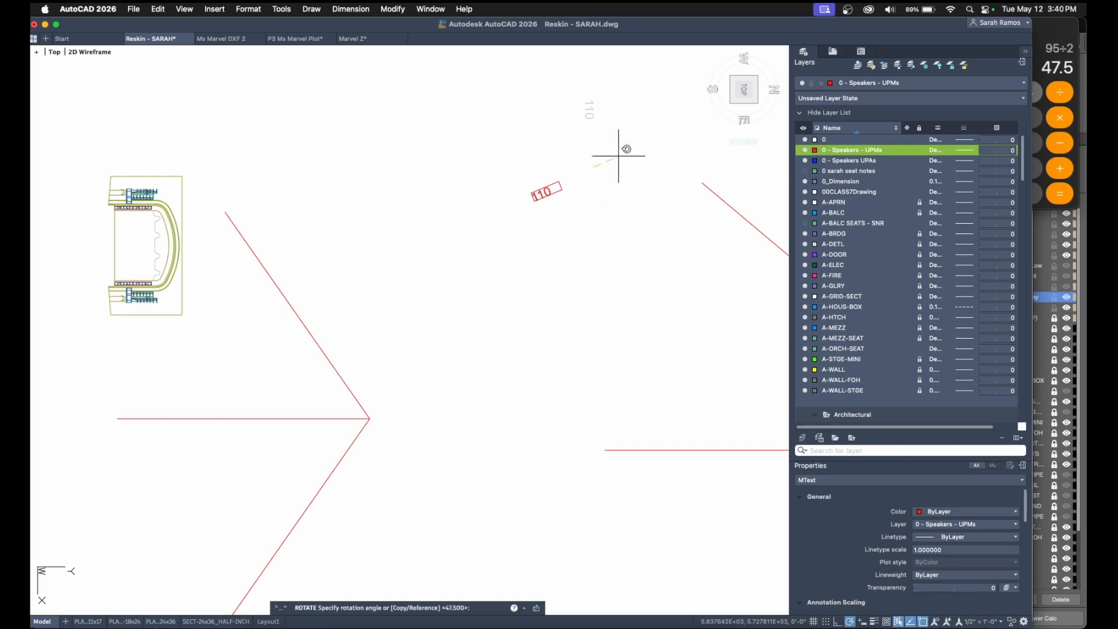
left_click(626, 167)
Move the 110 label to just above the centre line near the apex of the first wedge.
left_click(591, 184)
left_click(546, 163)
type("m")
key("Return")
left_click(594, 210)
left_click(395, 449)
Copy the 110 label to the second wedge, above its centre line, and change the copy's text to 80.
left_click(343, 405)
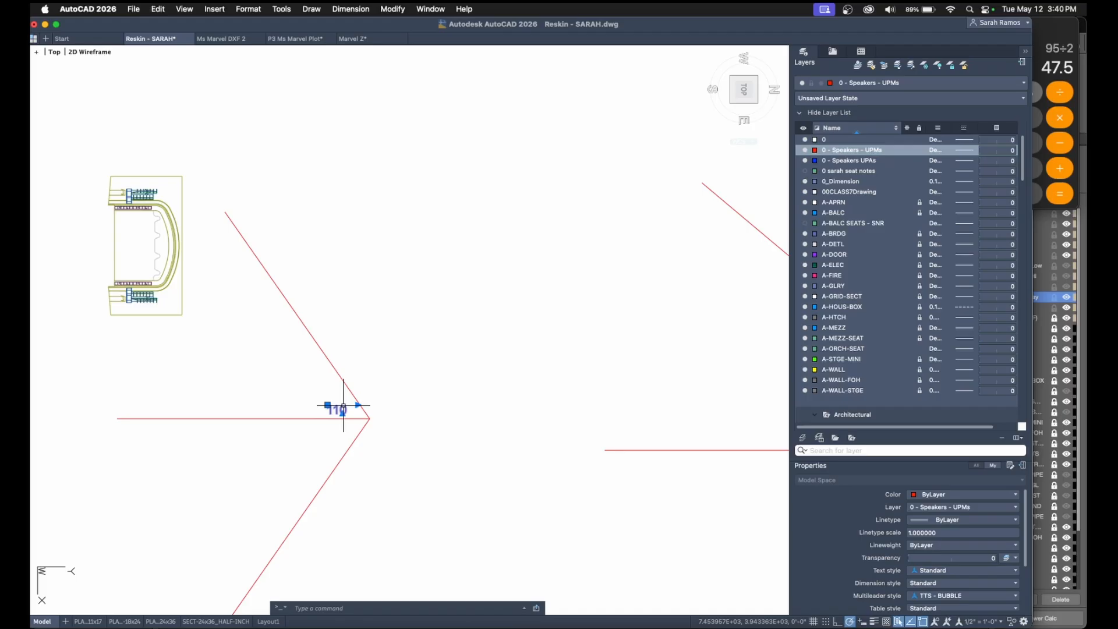
middle_click_drag(580, 418, 295, 407)
type("110")
left_click(587, 428)
double_click(598, 425)
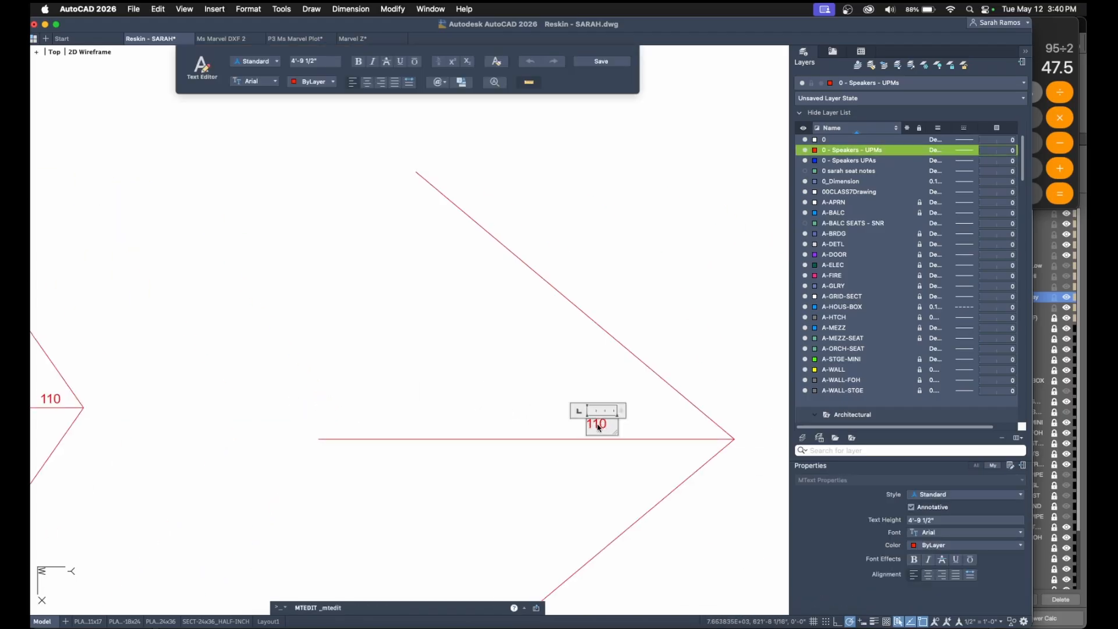
key("Escape")
double_click(604, 425)
left_click(665, 420)
Copy the 80 label to the third wedge, above its centre line, and change the copy's text to 95.
left_click(590, 425)
key("super+c")
middle_click_drag(701, 449, 347, 441)
key("super+v")
middle_click_drag(252, 419, 611, 424)
left_click(613, 424)
double_click(624, 419)
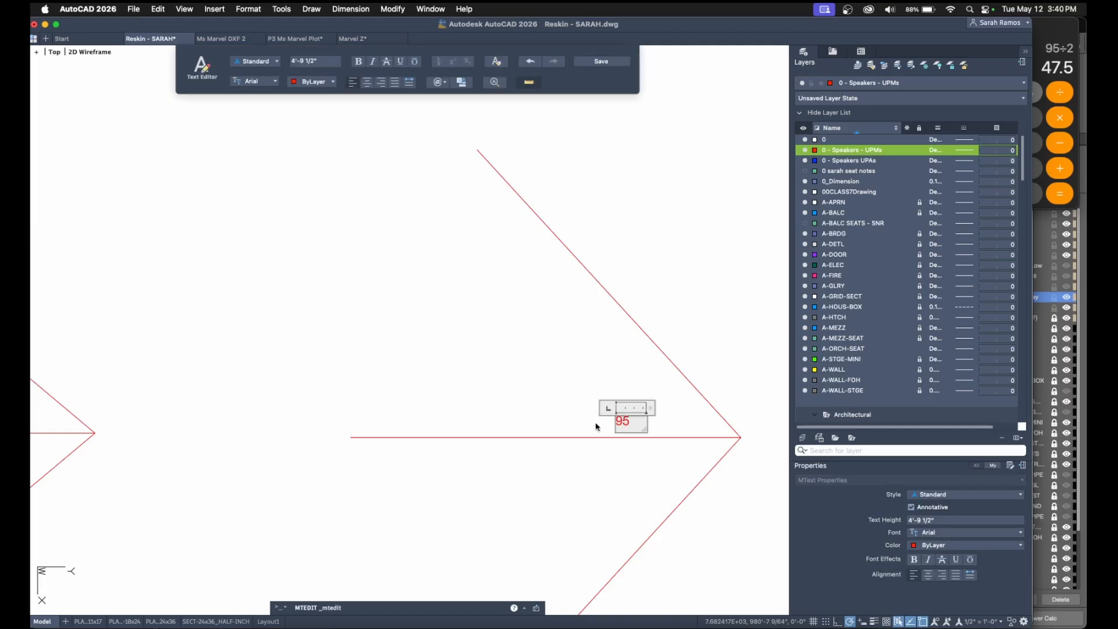
left_click(631, 384)
Define the third wedge's lines and label as a block named 95.
scroll(639, 447, "down", 5)
left_click(704, 486)
left_click(558, 394)
type("bm")
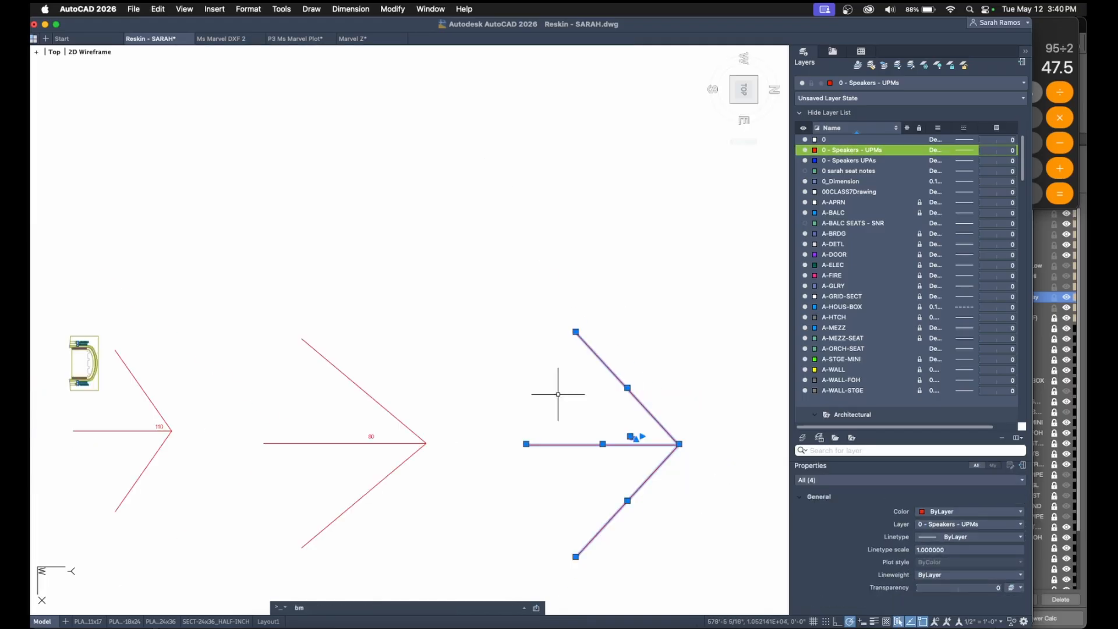
key("Return")
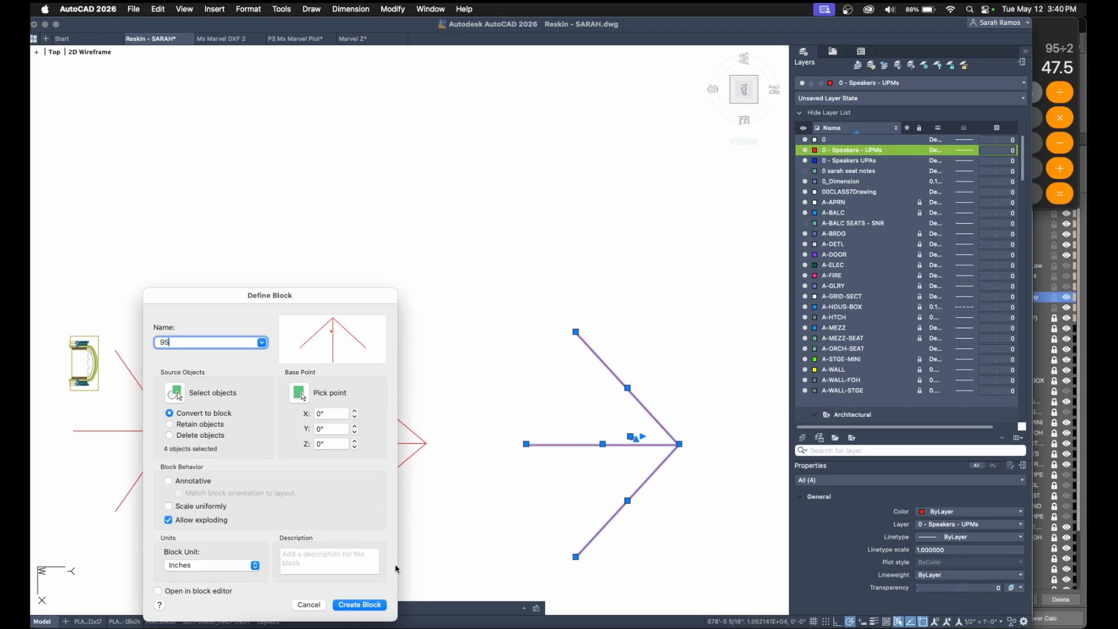
left_click(368, 606)
left_click(677, 447)
key("Escape")
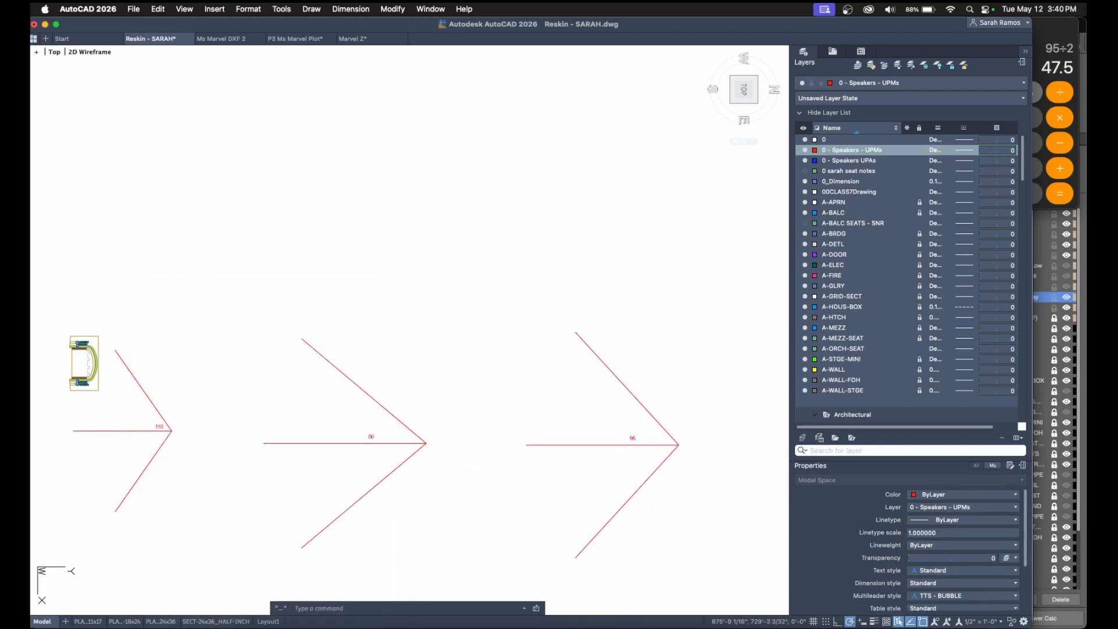
Define the second wedge's lines and label as a block named 80, picking its base point in the drawing.
middle_click_drag(449, 464, 549, 436)
left_click(545, 440)
left_click(432, 383)
type("b")
key("Return")
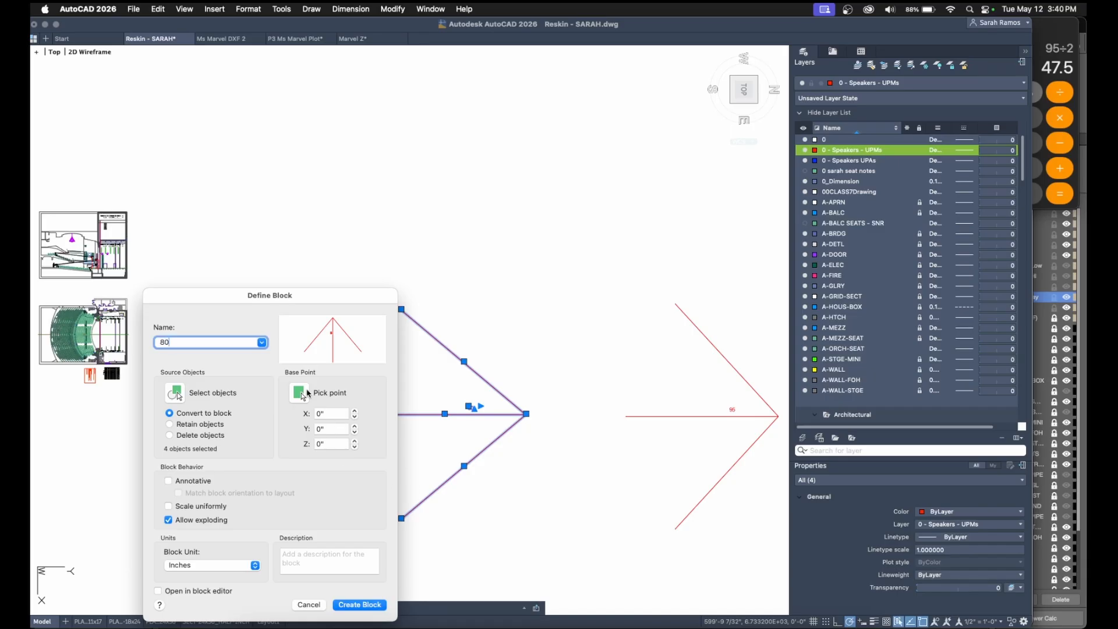
left_click(300, 392)
left_click(359, 609)
Define the first wedge's lines and label as a block named 110, with the wedge's apex as base point.
middle_click_drag(483, 514, 728, 497)
left_click(535, 451)
left_click(478, 363)
type("bmak")
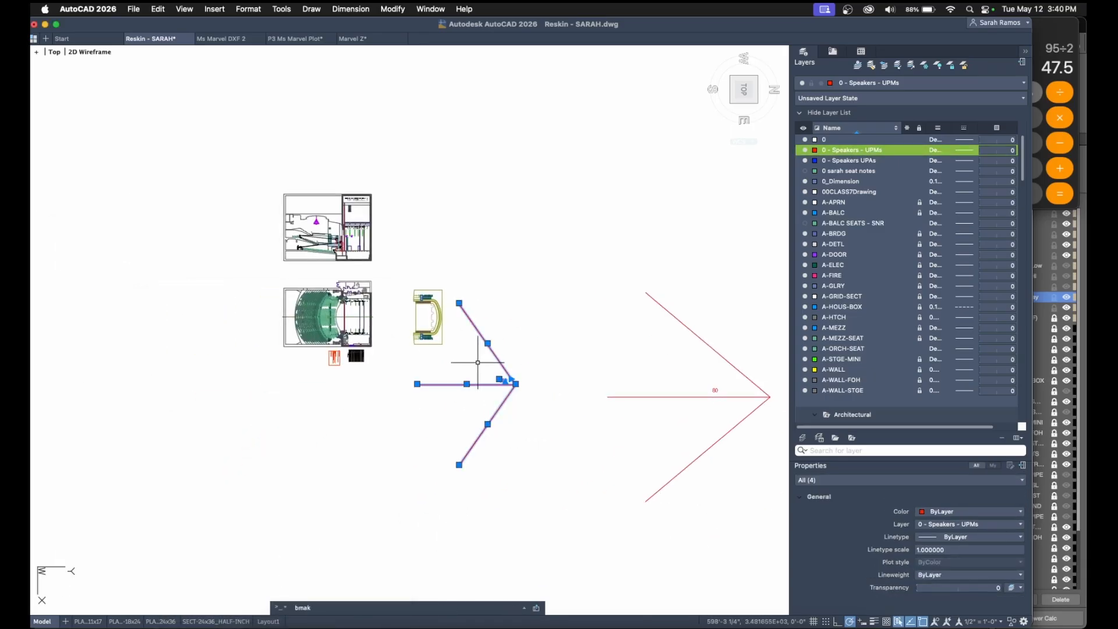
key("Return")
type("110")
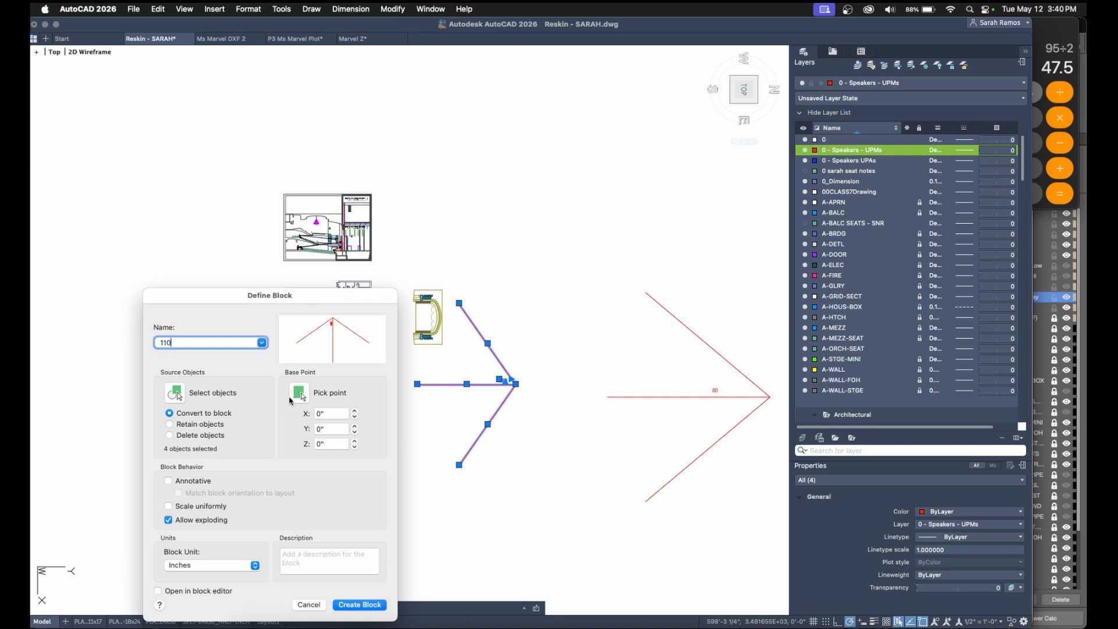
left_click(294, 396)
left_click(515, 384)
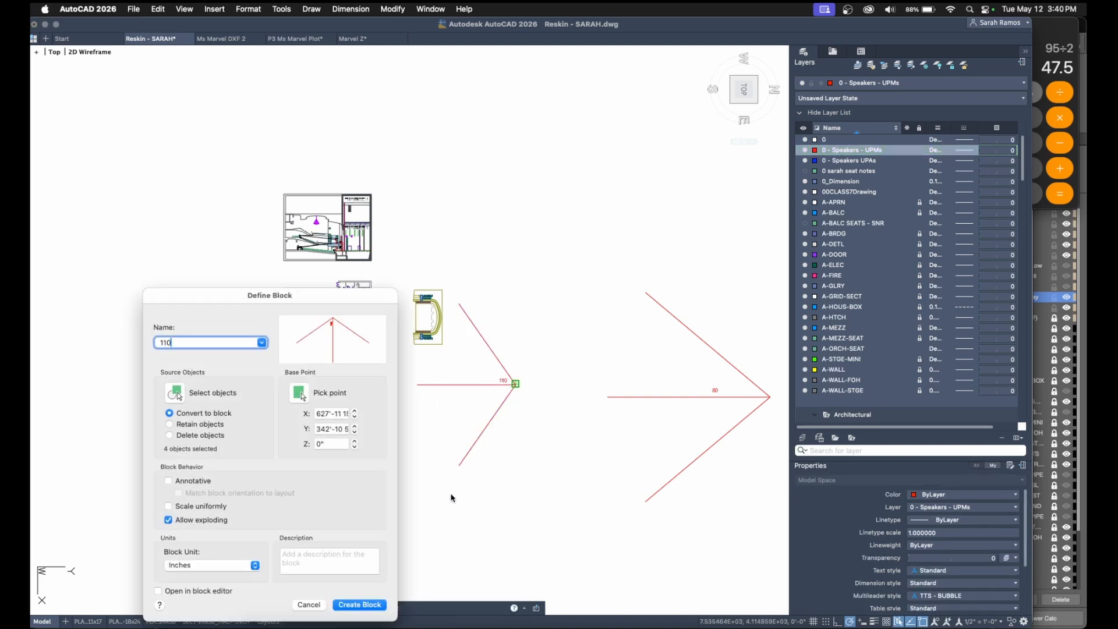
left_click(355, 607)
Move the 110 wedge block into the theatre plan, placing its apex at the midpoint of the stage opening.
left_click(511, 380)
left_click(515, 384)
scroll(291, 267, "up", 10)
middle_click_drag(506, 394, 605, 315)
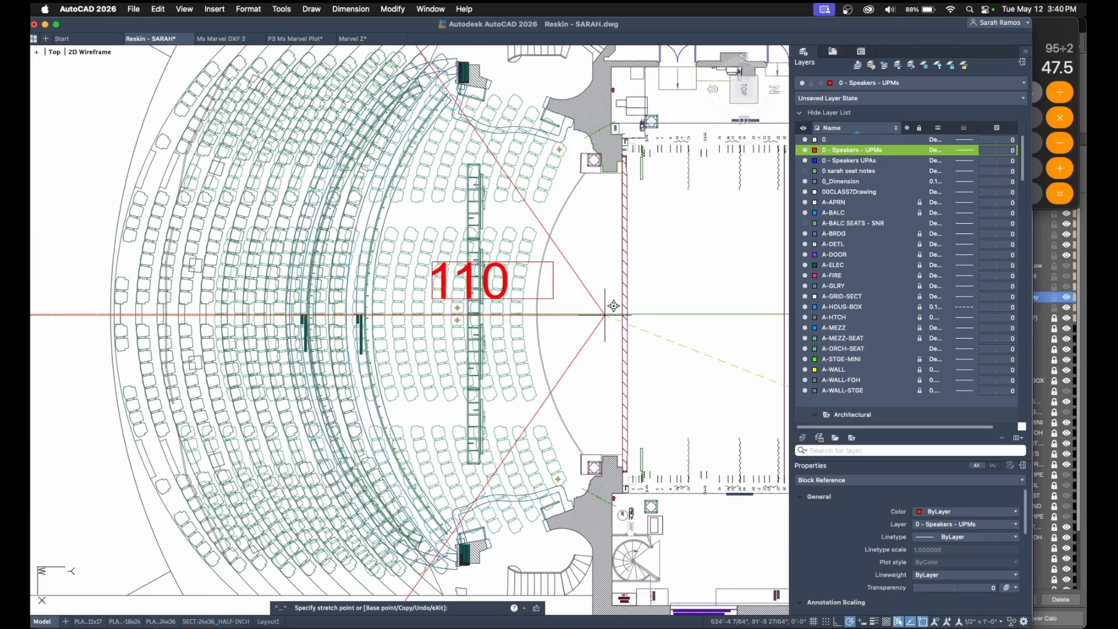
scroll(605, 315, "down", 3)
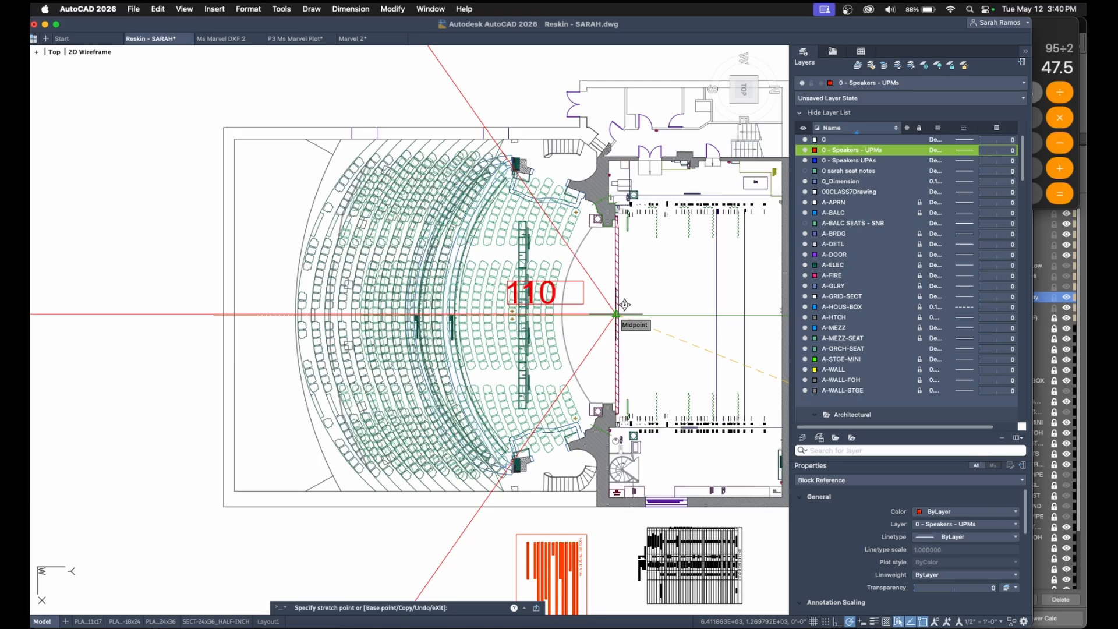
left_click(624, 304)
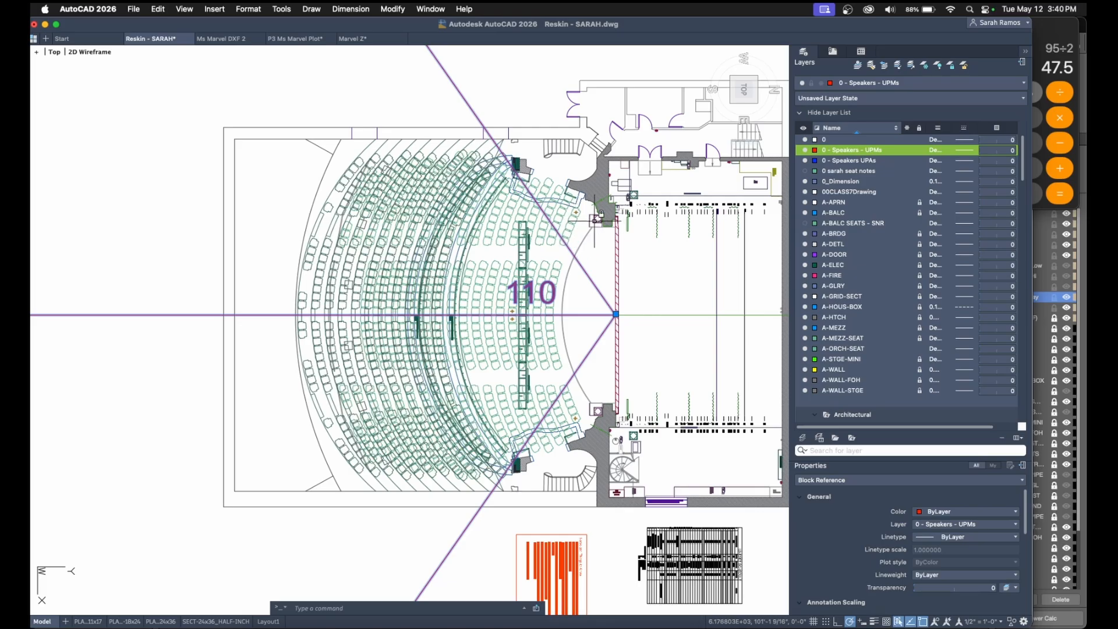
scroll(608, 401, "down", 4)
middle_click_drag(647, 416, 373, 354)
key("Escape")
Move the 80 wedge block so its apex sits on the 110 wedge's apex at the centre of the stage opening.
middle_click_drag(631, 384, 548, 382)
scroll(548, 382, "down", 3)
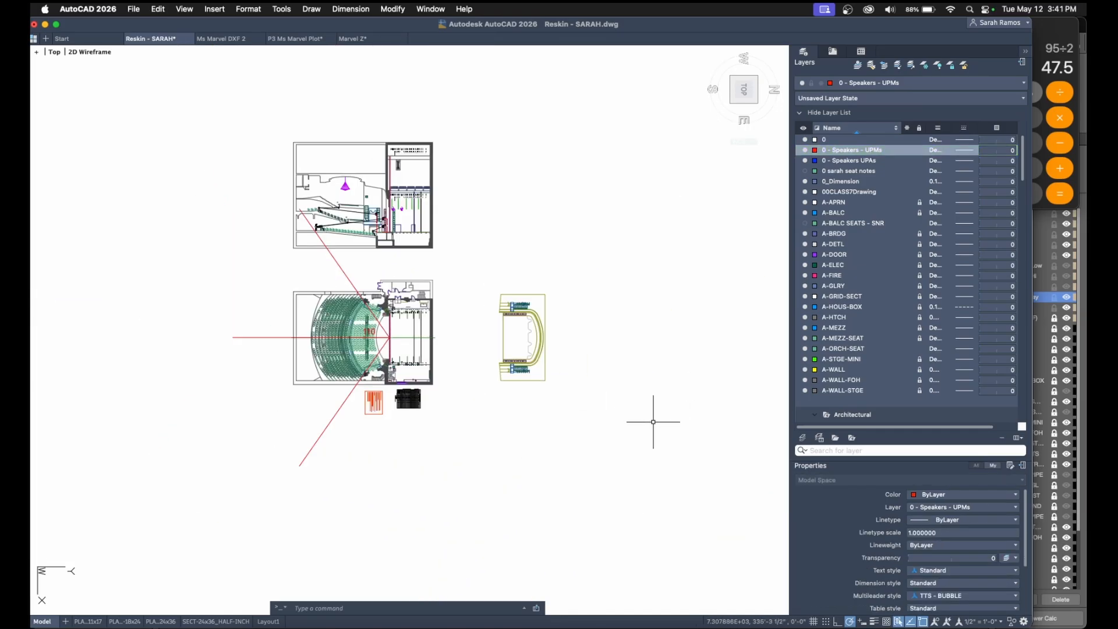
middle_click_drag(651, 422, 437, 379)
scroll(437, 379, "down", 2)
left_click(675, 416)
left_click(690, 403)
scroll(310, 322, "up", 6)
middle_click_drag(184, 302, 498, 311)
scroll(488, 308, "up", 3)
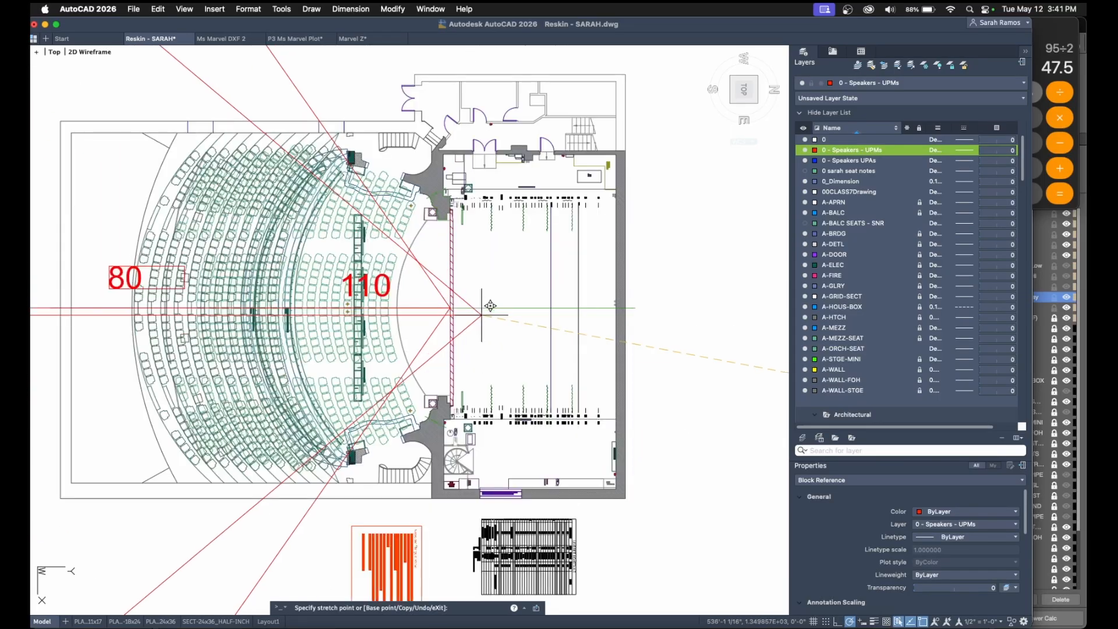
left_click(460, 297)
middle_click_drag(286, 149, 418, 149)
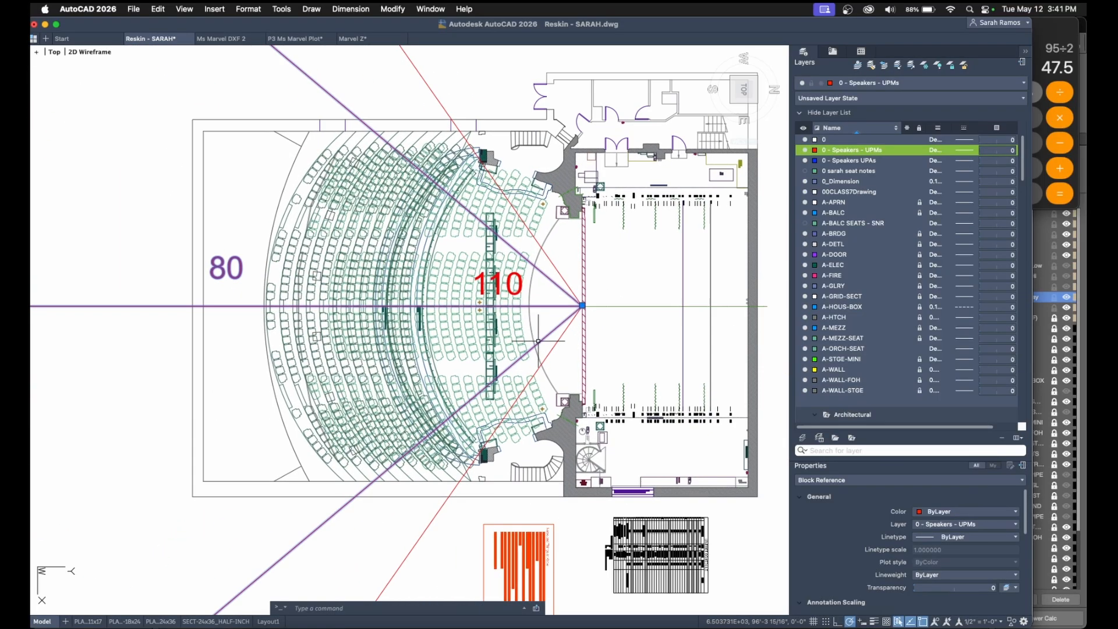
key("Escape")
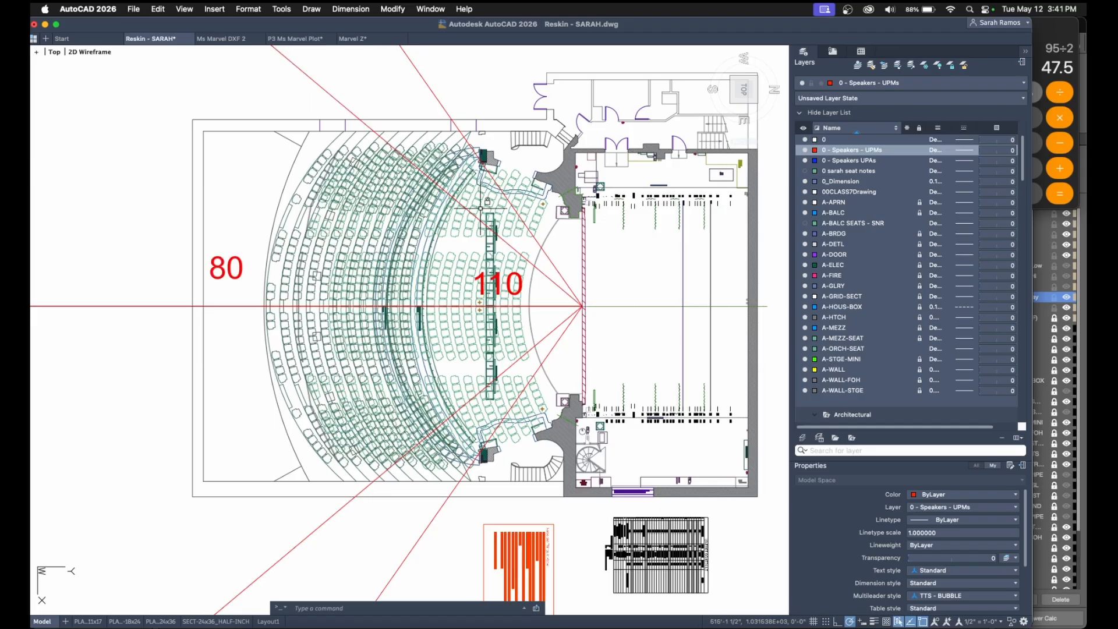
Move the 95 wedge block by its apex onto the shared apex of the 80 and 110 wedges.
scroll(475, 325, "down", 3)
scroll(475, 322, "down", 2)
middle_click_drag(619, 432, 382, 407)
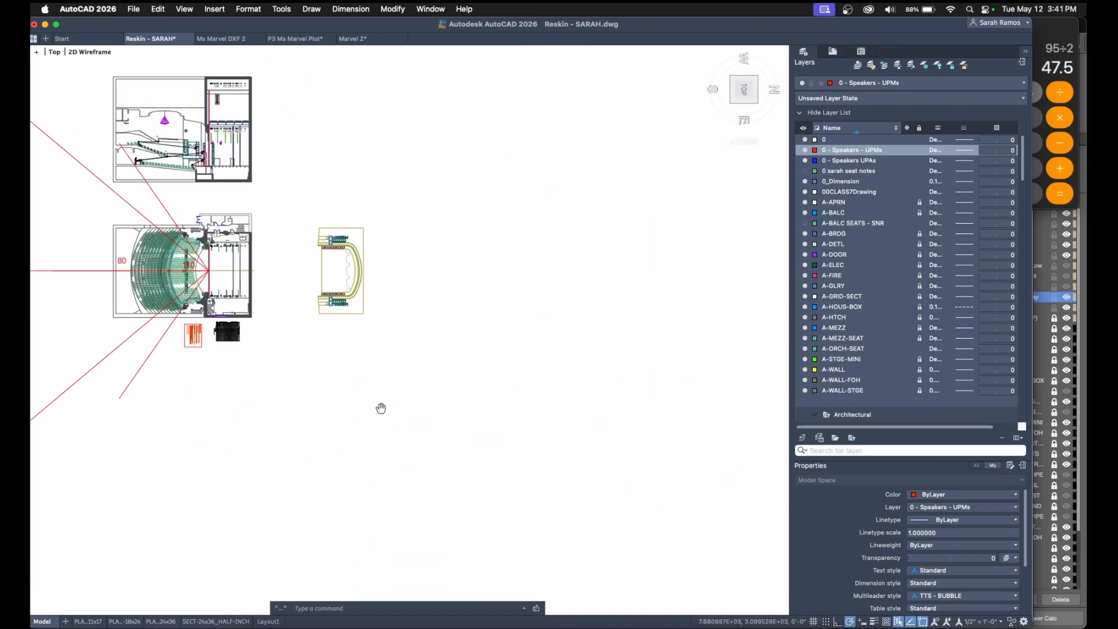
scroll(394, 407, "down", 3)
left_click(615, 424)
left_click(606, 410)
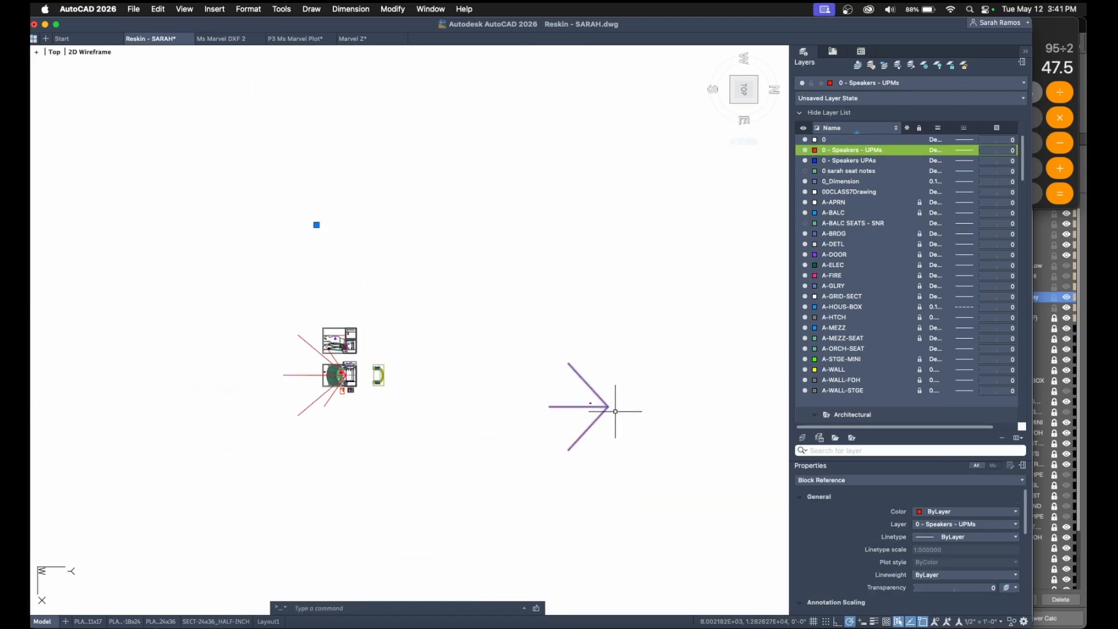
type("m")
key("Return")
left_click(609, 405)
scroll(376, 375, "up", 6)
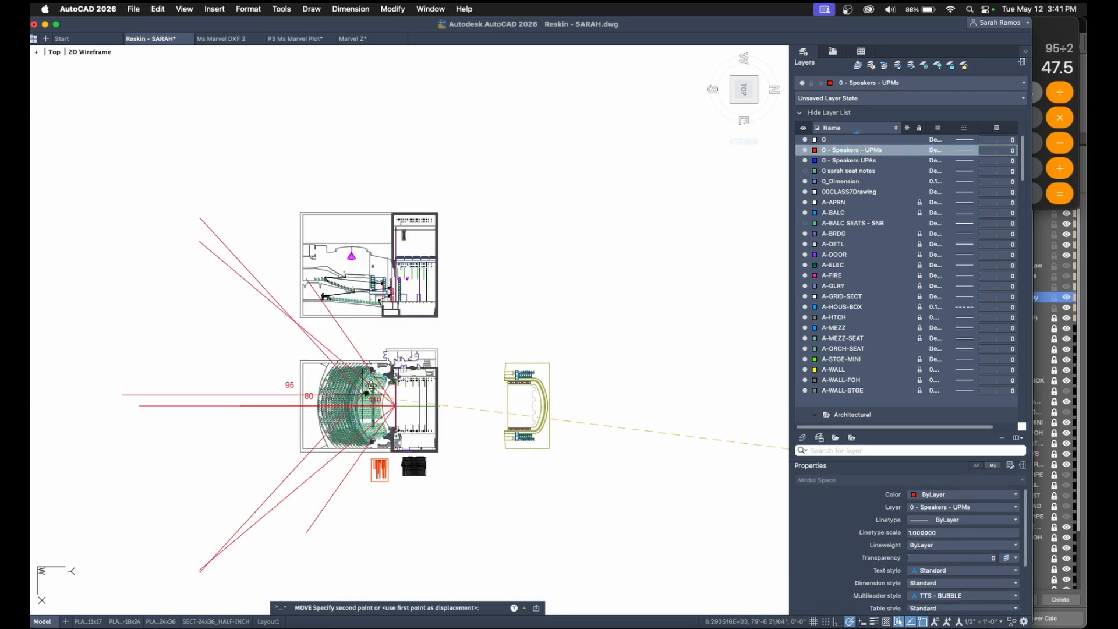
left_click(387, 328)
middle_click_drag(315, 407, 541, 406)
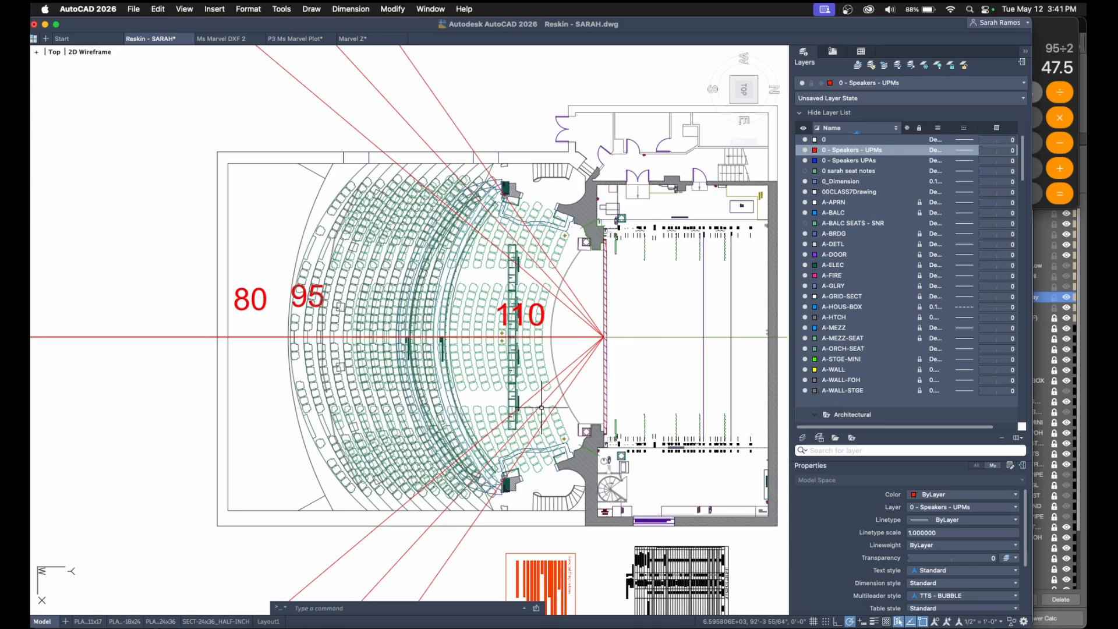
Move the 80 wedge block's apex from the stage centre to the box beside the proscenium on the plan's upper side.
left_click(568, 309)
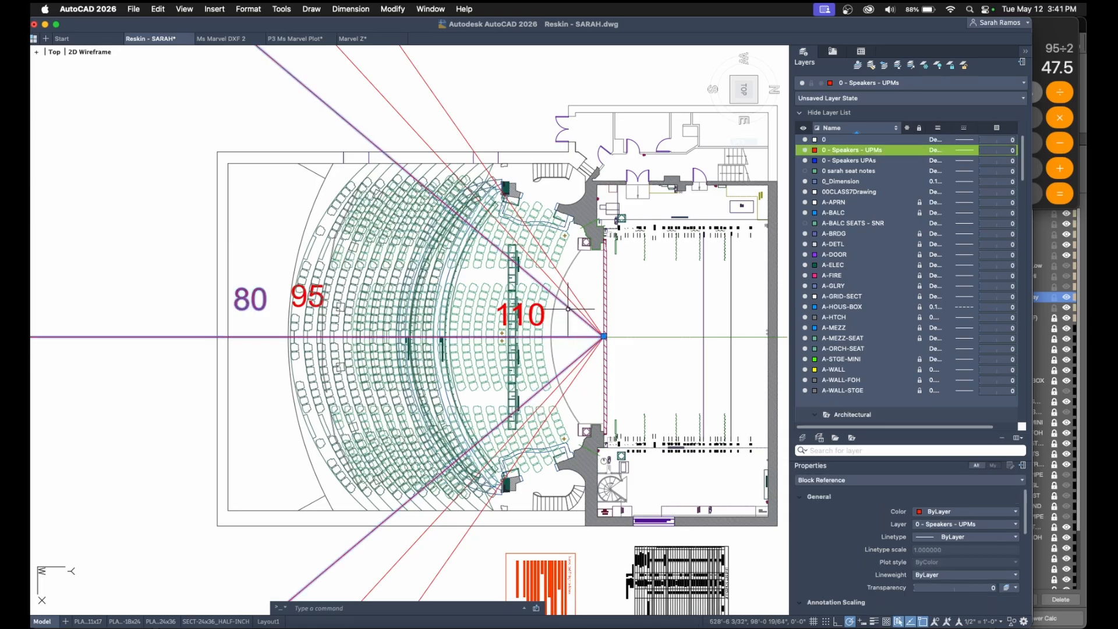
left_click(603, 336)
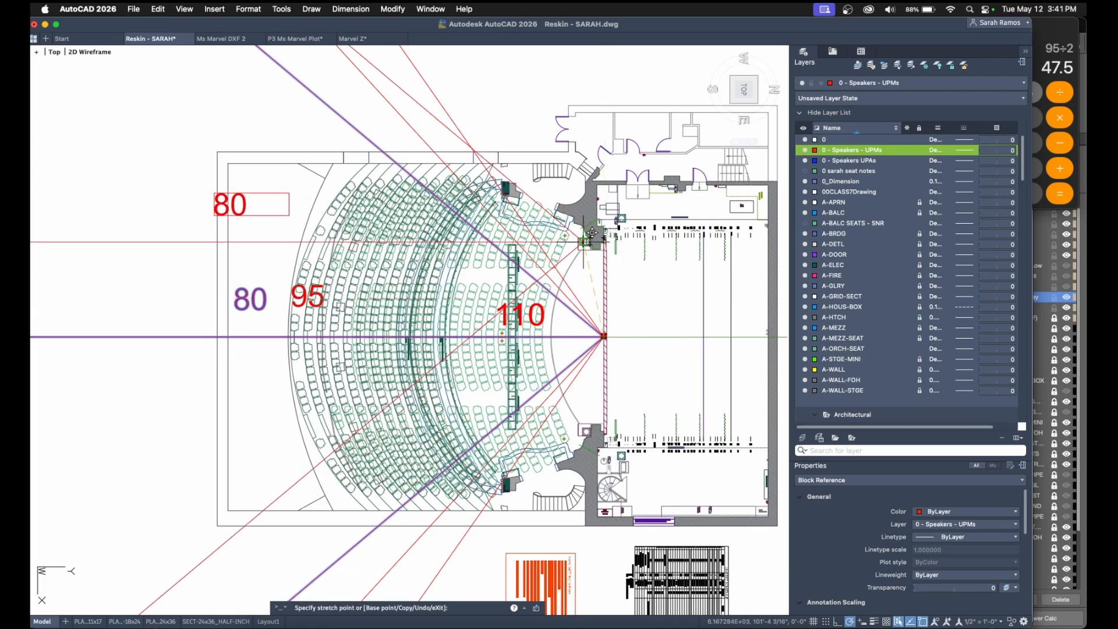
left_click(592, 245)
key("Escape")
Move the 95 and 110 wedge blocks together out of the theatre plan into the empty space beyond the house's rear wall.
left_click(598, 309)
left_click(580, 328)
type("m")
key("Return")
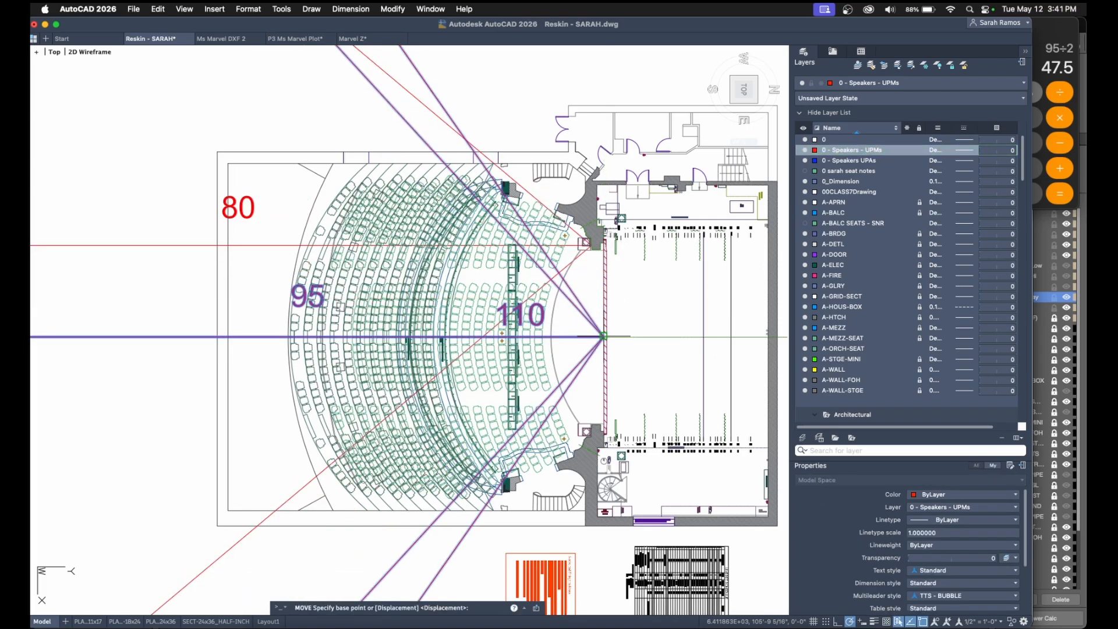
left_click(603, 337)
scroll(604, 337, "down", 5)
left_click(286, 419)
Copy the 80 wedge block and paste the duplicate near the theatre plan.
left_click(403, 466)
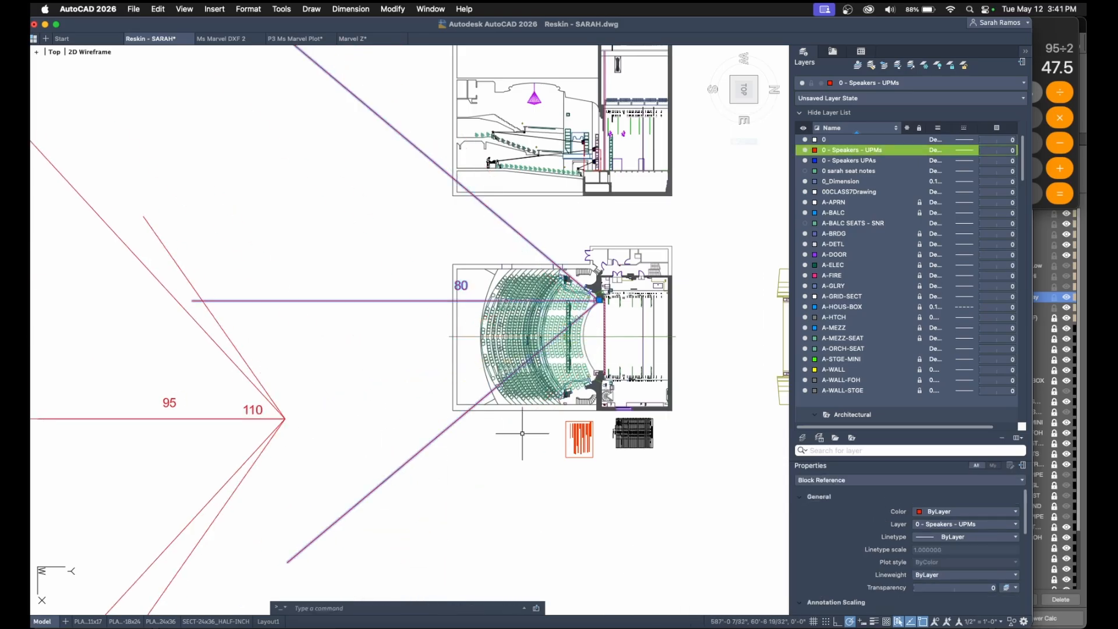
key("super+c")
middle_click_drag(519, 439, 467, 338)
key("super+v")
left_click(305, 546)
left_click(618, 459)
Move the pasted 80 wedge by its apex to the box beside the proscenium on the plan's lower side.
left_click(562, 405)
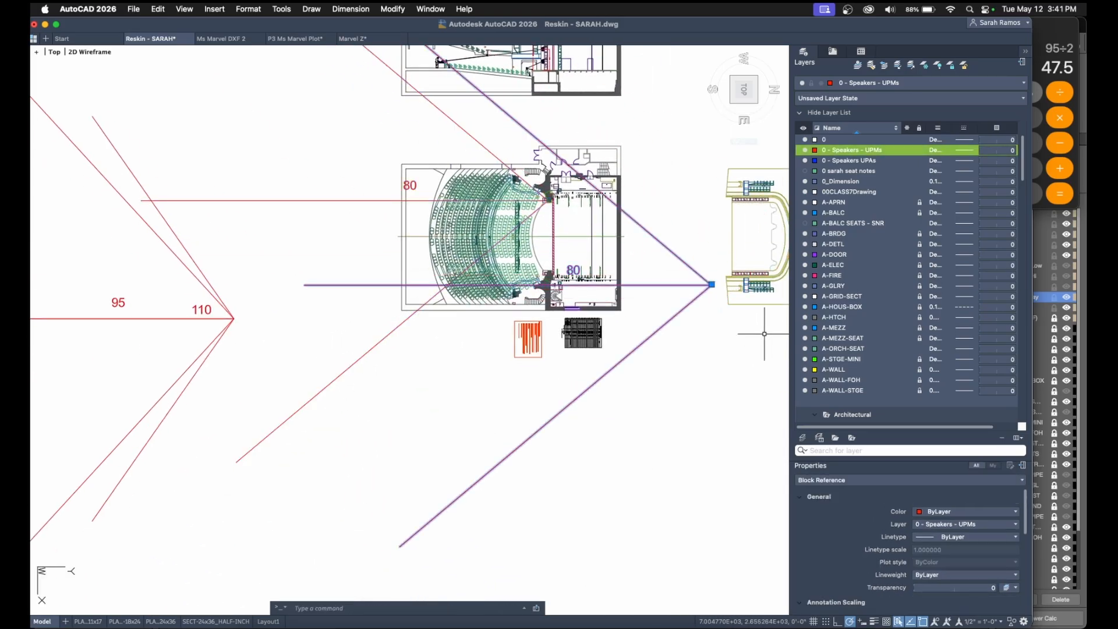
left_click(711, 284)
scroll(544, 274, "up", 8)
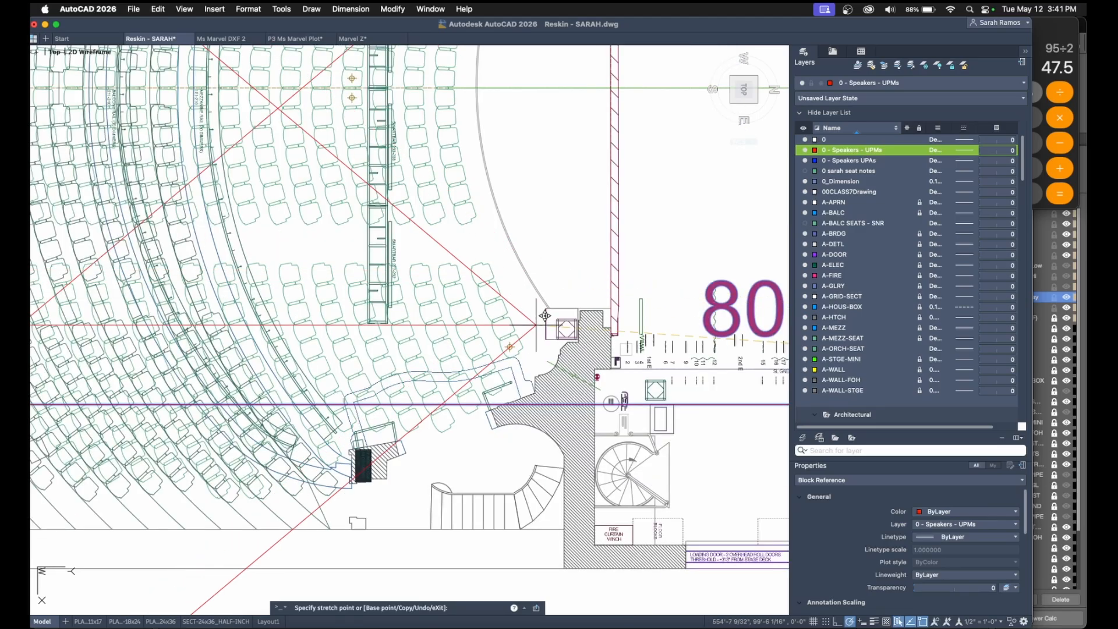
left_click(556, 329)
scroll(551, 347, "down", 5)
middle_click_drag(549, 346, 573, 409)
key("Escape")
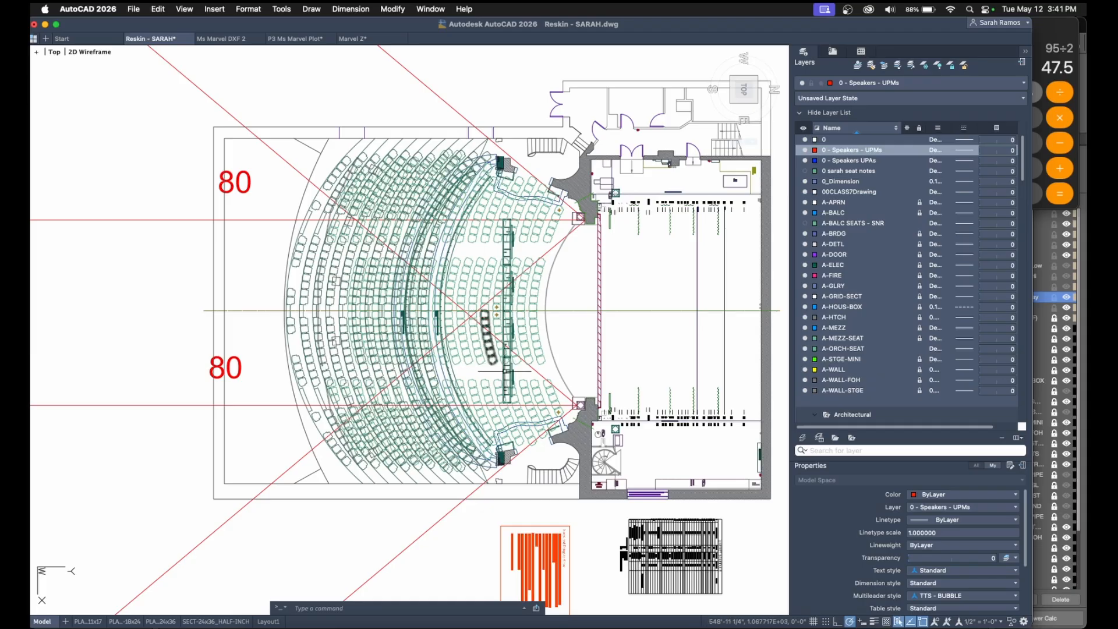
Switch to Firefox and check the horizontal dispersion of the three PANTHER models on the Meyer Sound page.
mouse_move(603, 387)
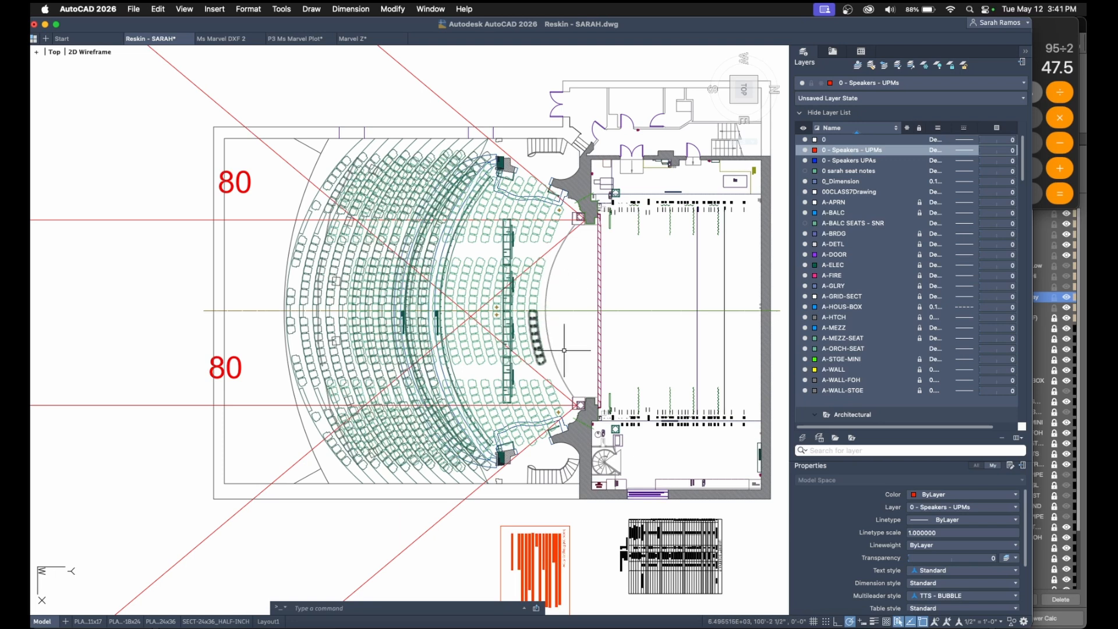
middle_click_drag(675, 363, 647, 376)
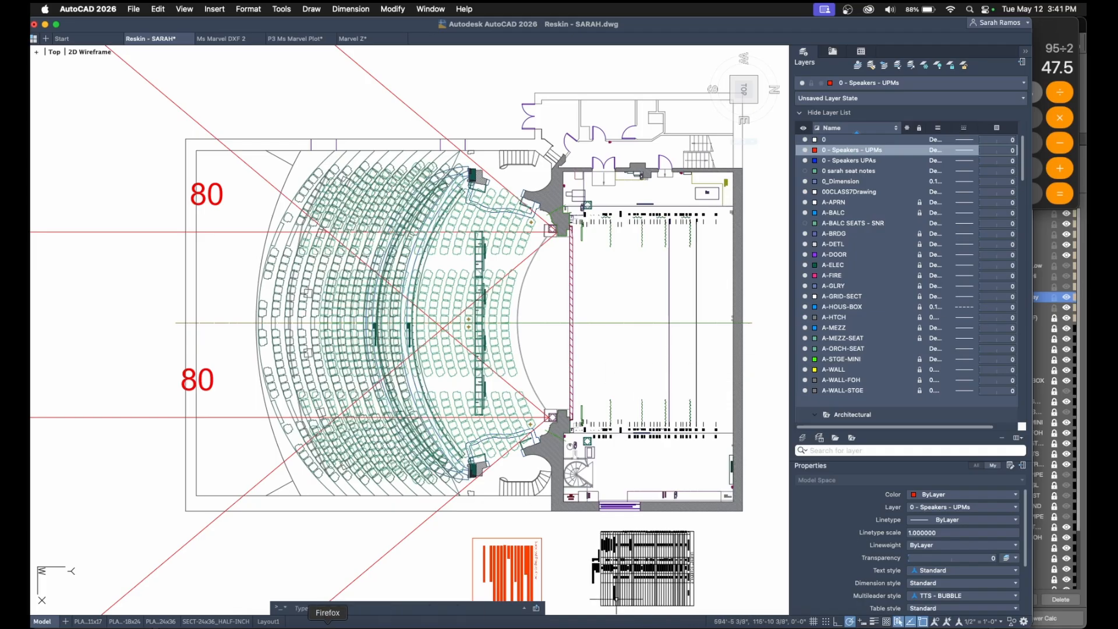
left_click(327, 623)
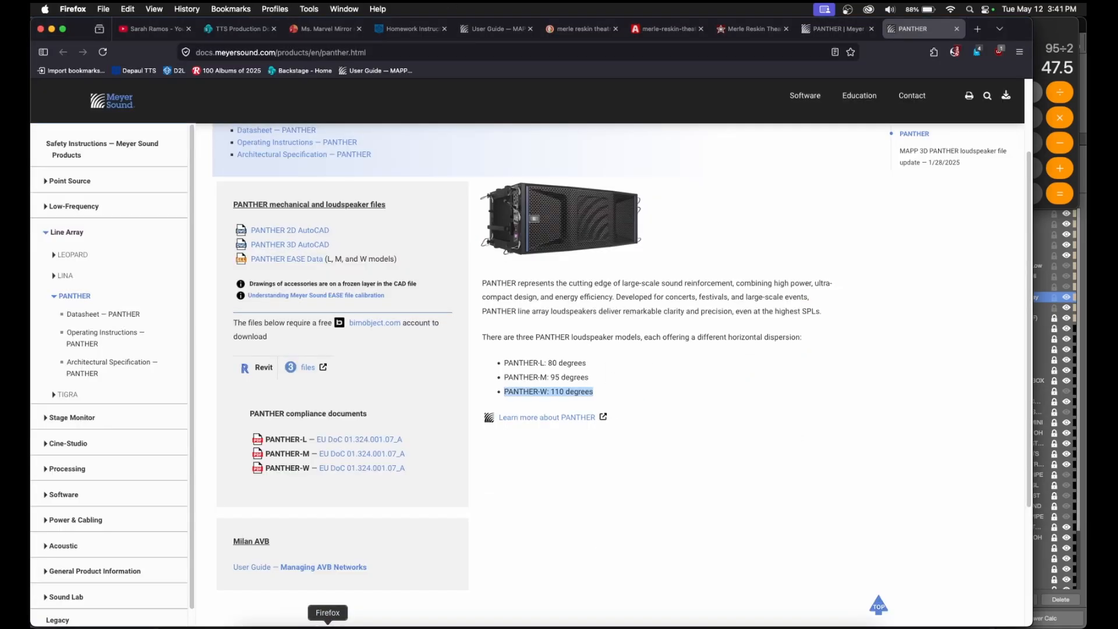
Switch to MAPP 3D and set the model of elements 1 to 3 of the Panther Pretend array to PANTHER-W.
left_click(1083, 333)
left_click(491, 263)
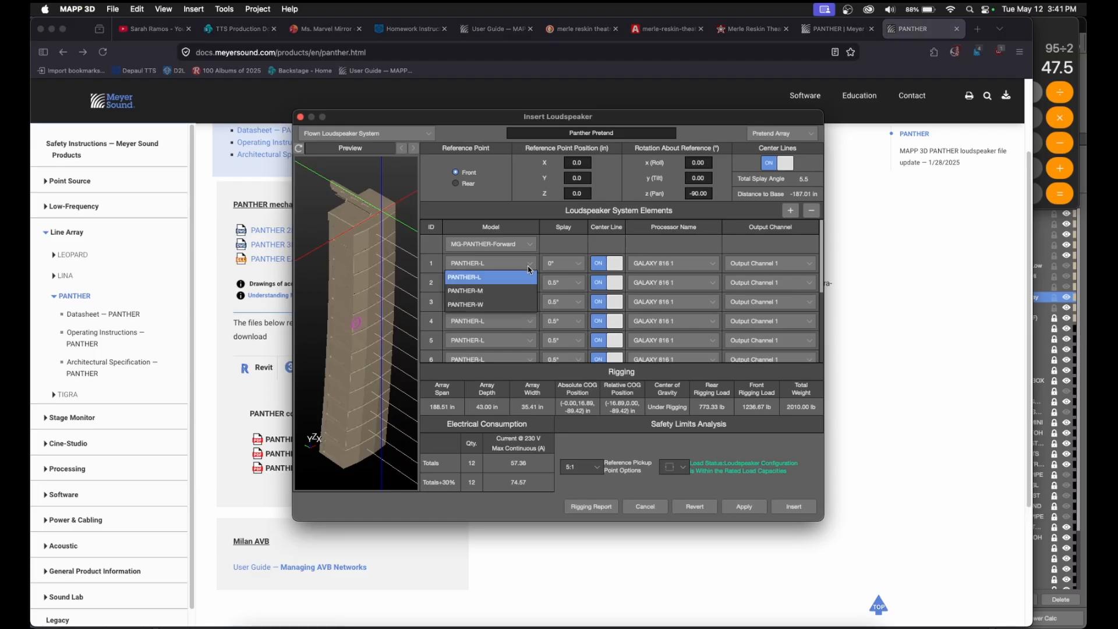
left_click(497, 304)
left_click(518, 284)
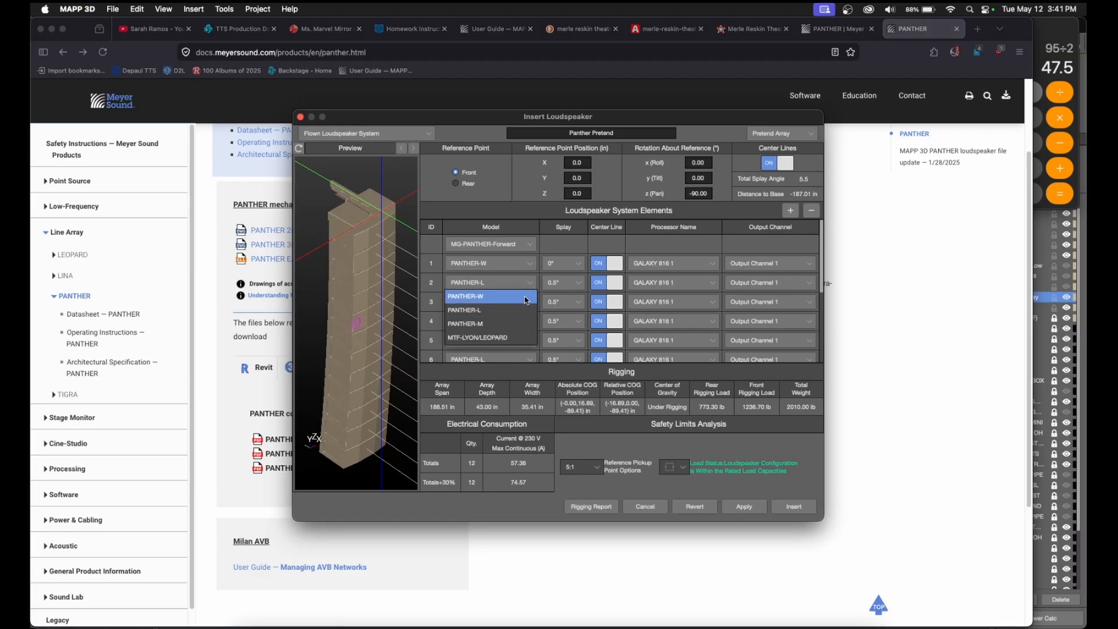
left_click(510, 298)
left_click(517, 302)
left_click(519, 317)
Set the model of array elements 4 and 5 to PANTHER-W.
scroll(538, 335, "down", 5)
scroll(533, 337, "up", 5)
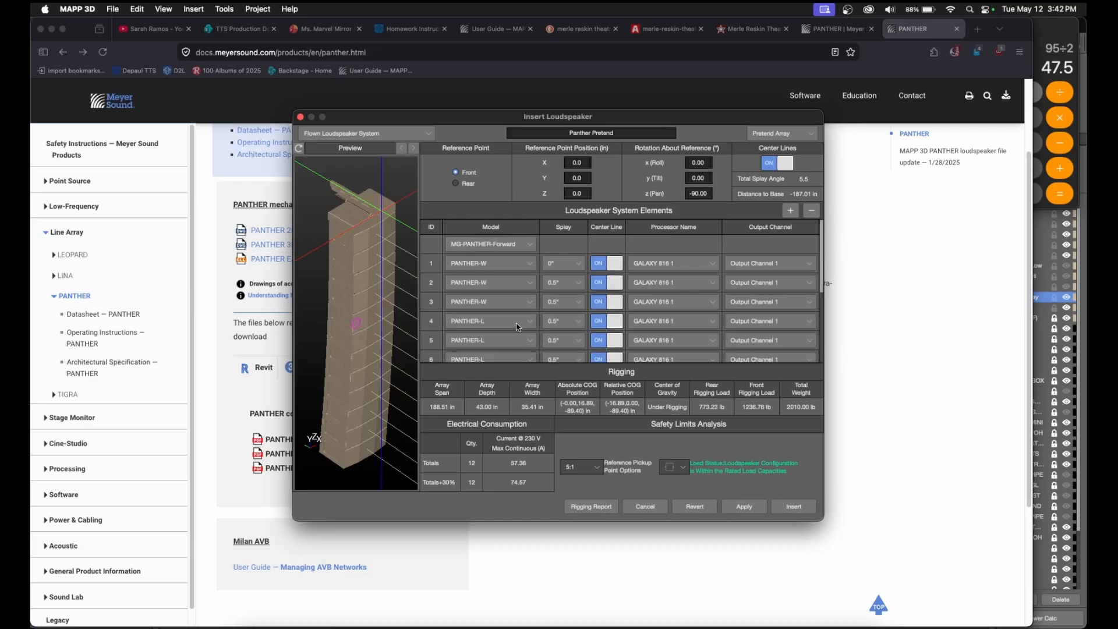
left_click(519, 323)
left_click(511, 337)
left_click(517, 341)
left_click(517, 356)
Set the model of array elements 6 to 9 to PANTHER-W.
scroll(508, 304, "down", 5)
scroll(512, 267, "up", 2)
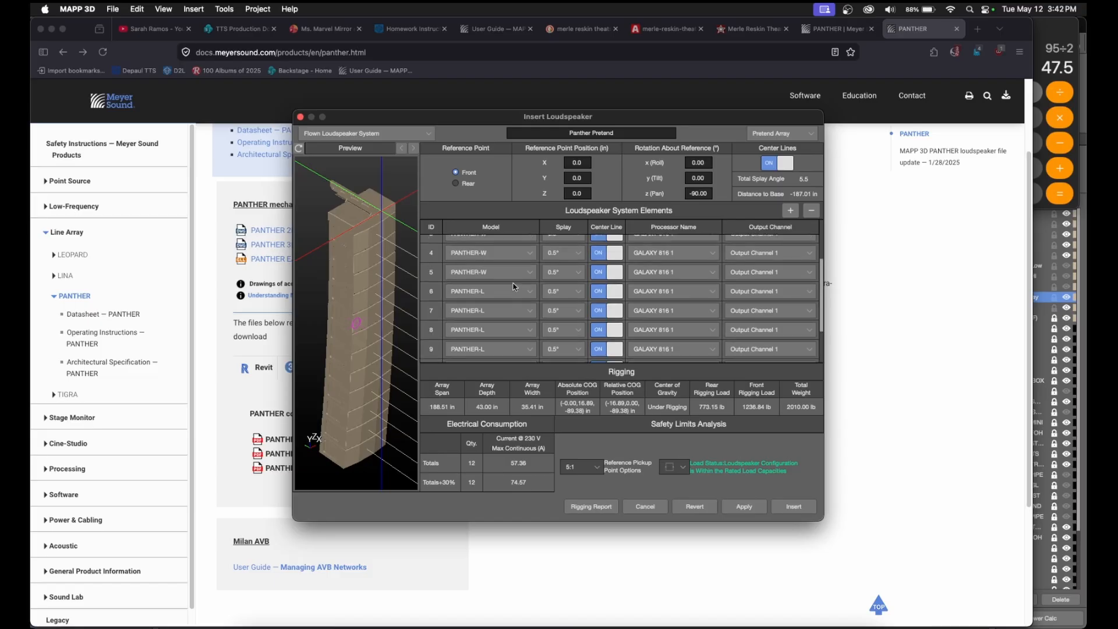
left_click(508, 292)
left_click(502, 307)
left_click(494, 314)
left_click(492, 332)
left_click(497, 317)
left_click(492, 324)
left_click(492, 329)
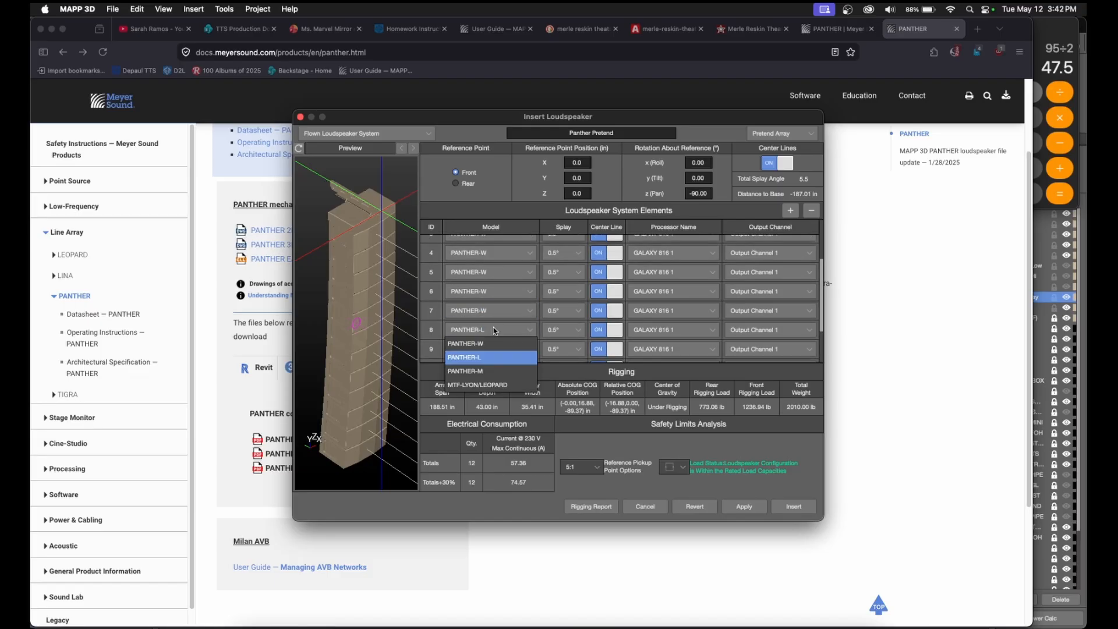
left_click(492, 344)
left_click(495, 350)
left_click(496, 363)
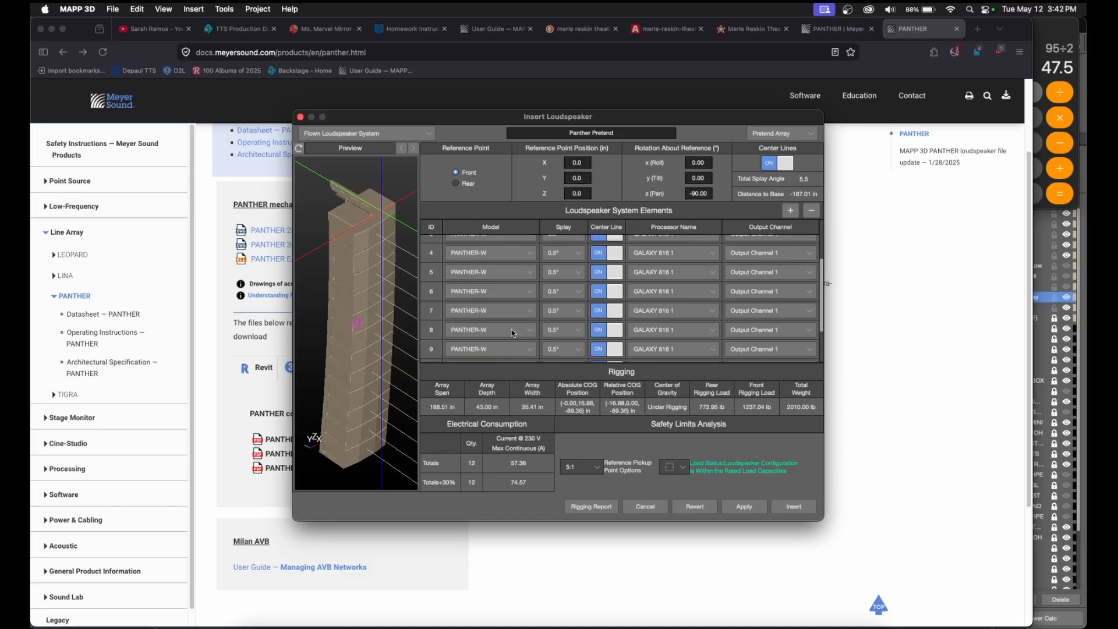
Set array elements 10 to 12 to PANTHER-W and insert the Panther Pretend loudspeaker system into the model.
scroll(499, 338, "down", 2)
left_click(500, 315)
left_click(492, 327)
left_click(495, 334)
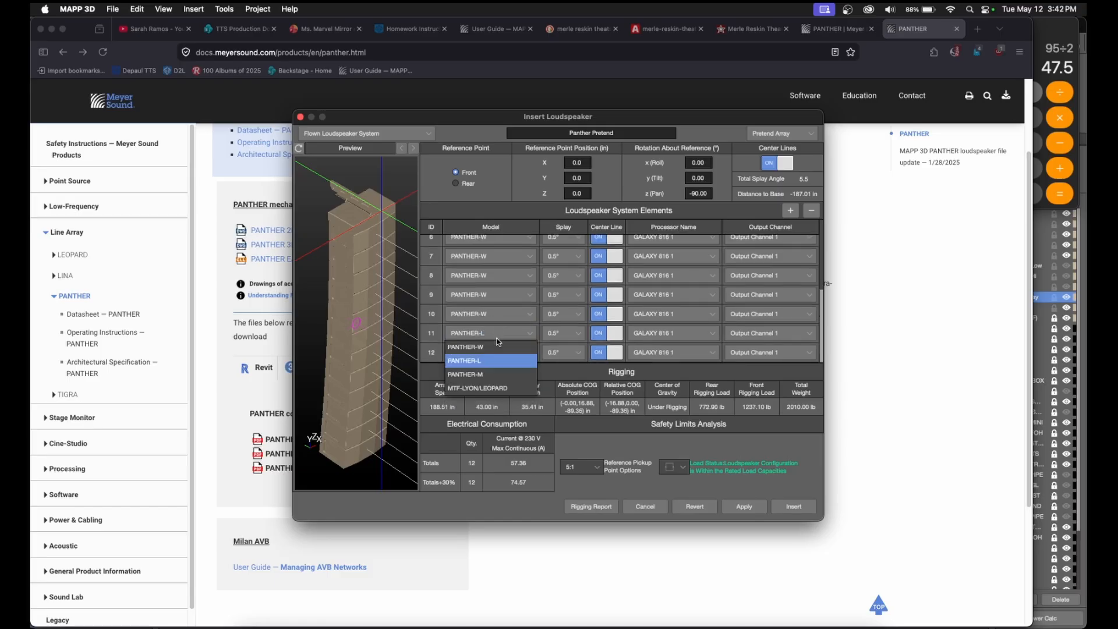
left_click(492, 347)
left_click(496, 352)
left_click(497, 364)
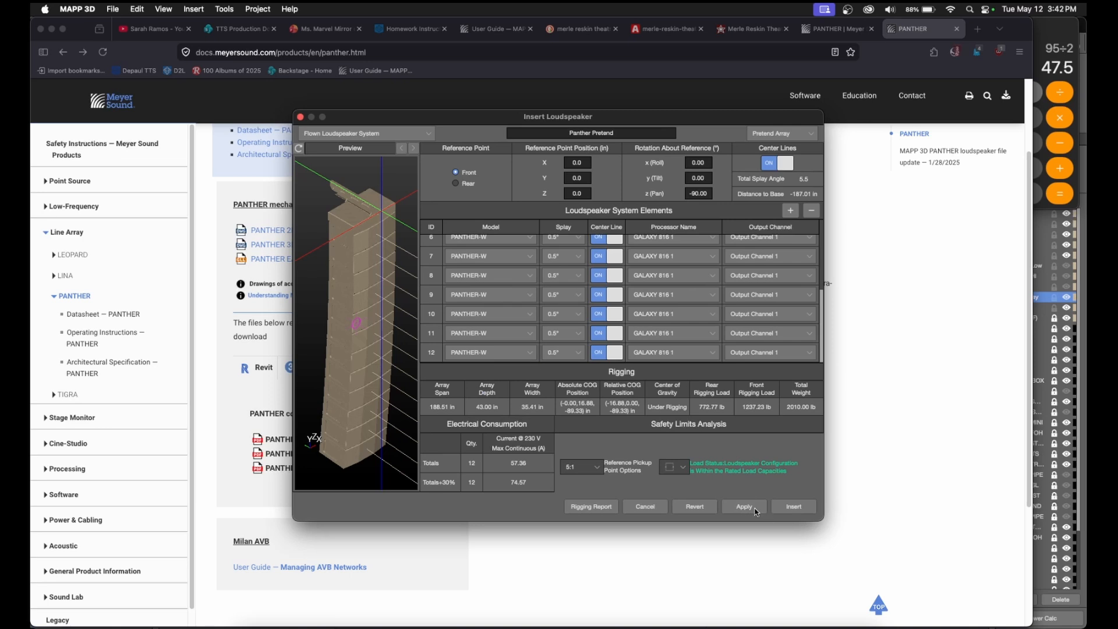
left_click(799, 507)
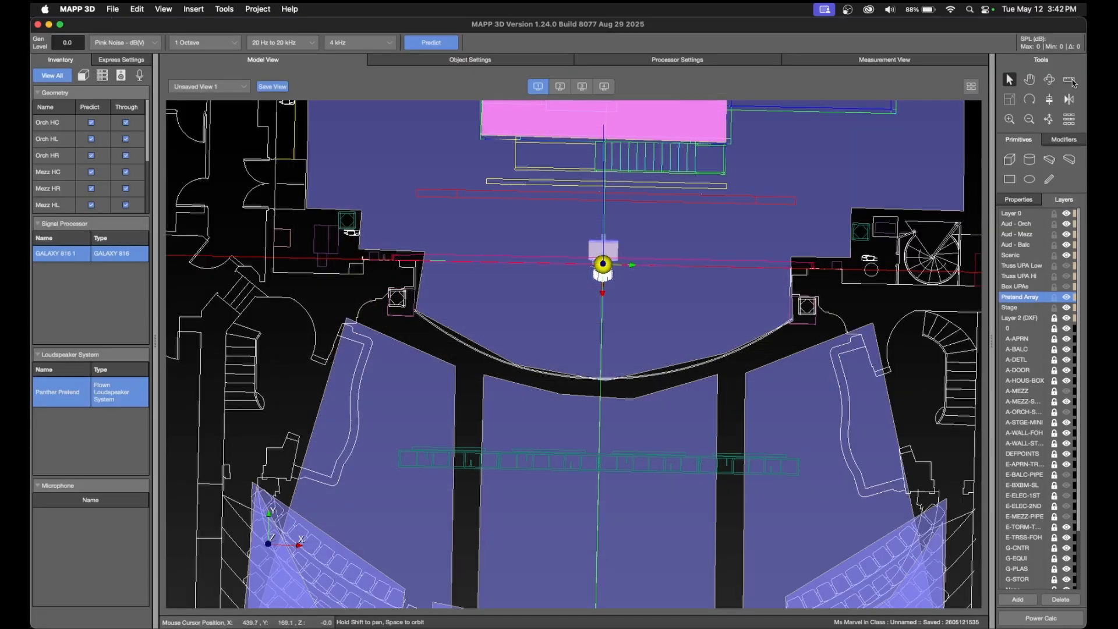
In the front view, raise the Panther Pretend array to a height of about 392 in, with Y at about -10 in.
left_click(1050, 84)
left_click_drag(783, 244, 501, 195)
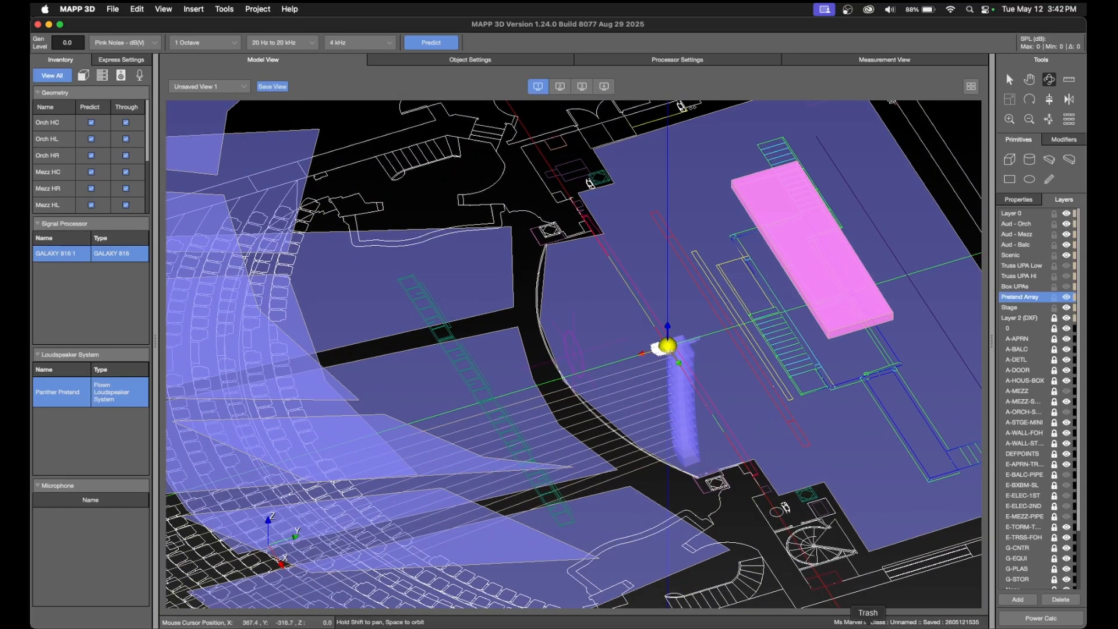
left_click(134, 62)
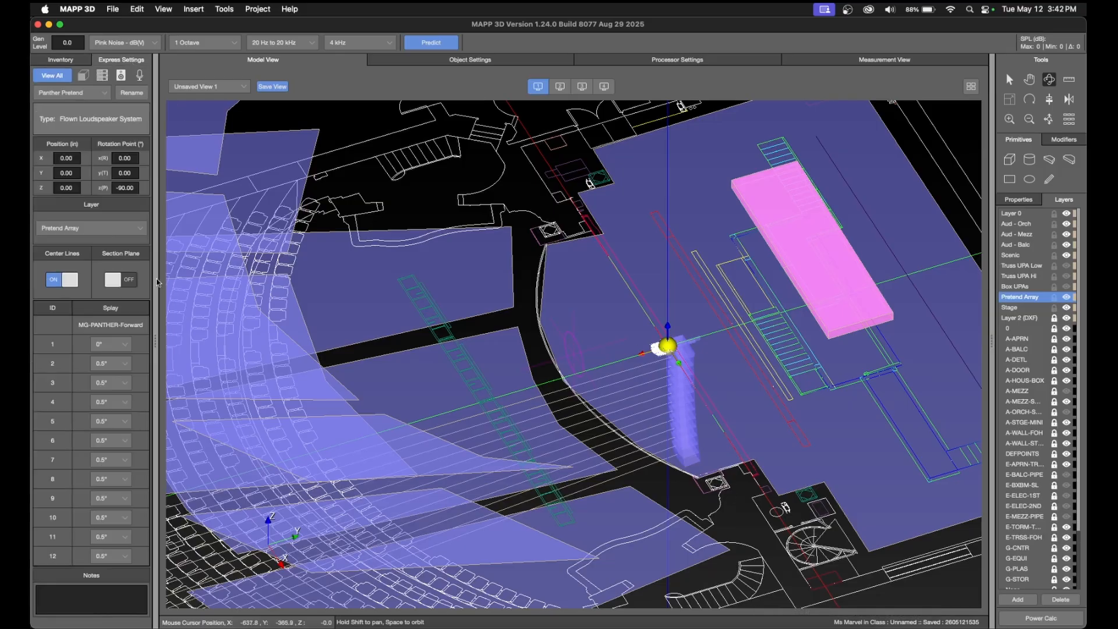
left_click(241, 89)
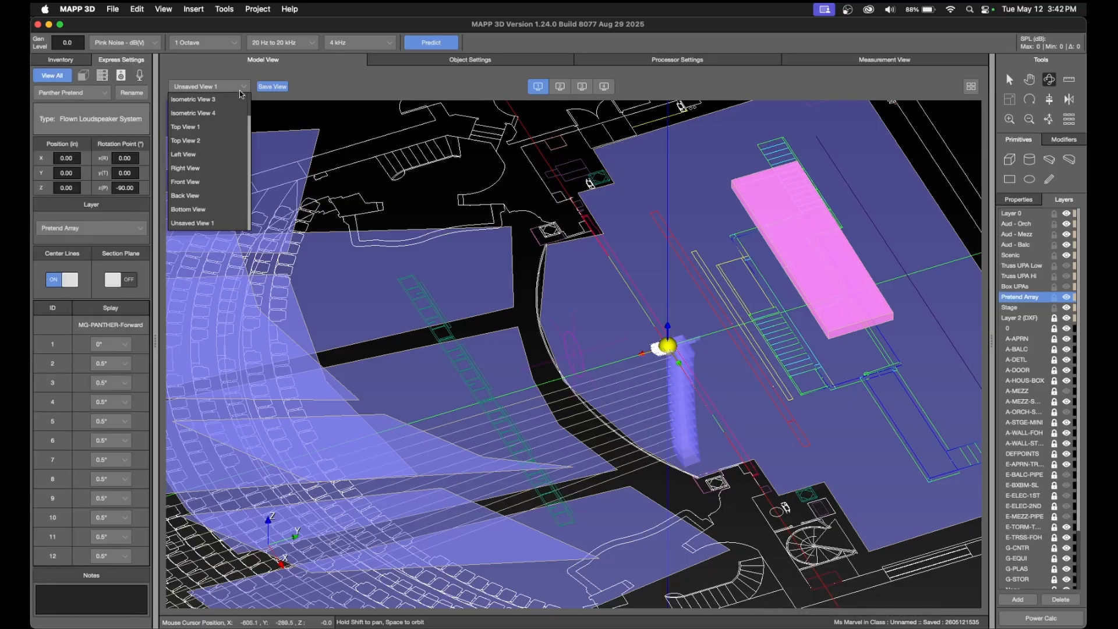
left_click(207, 169)
left_click(221, 87)
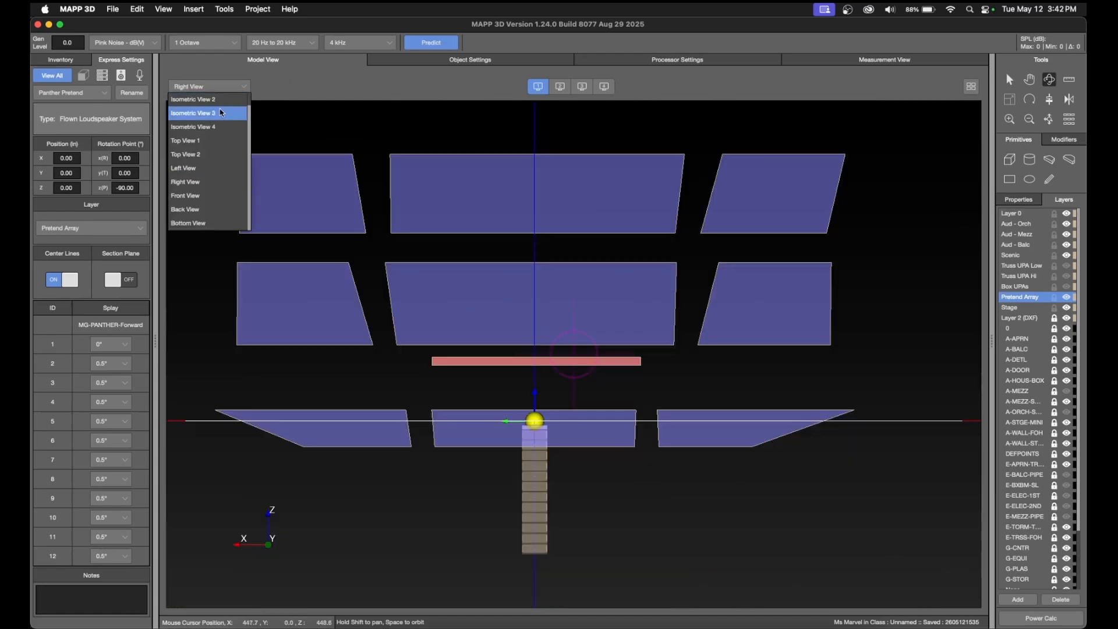
left_click(203, 197)
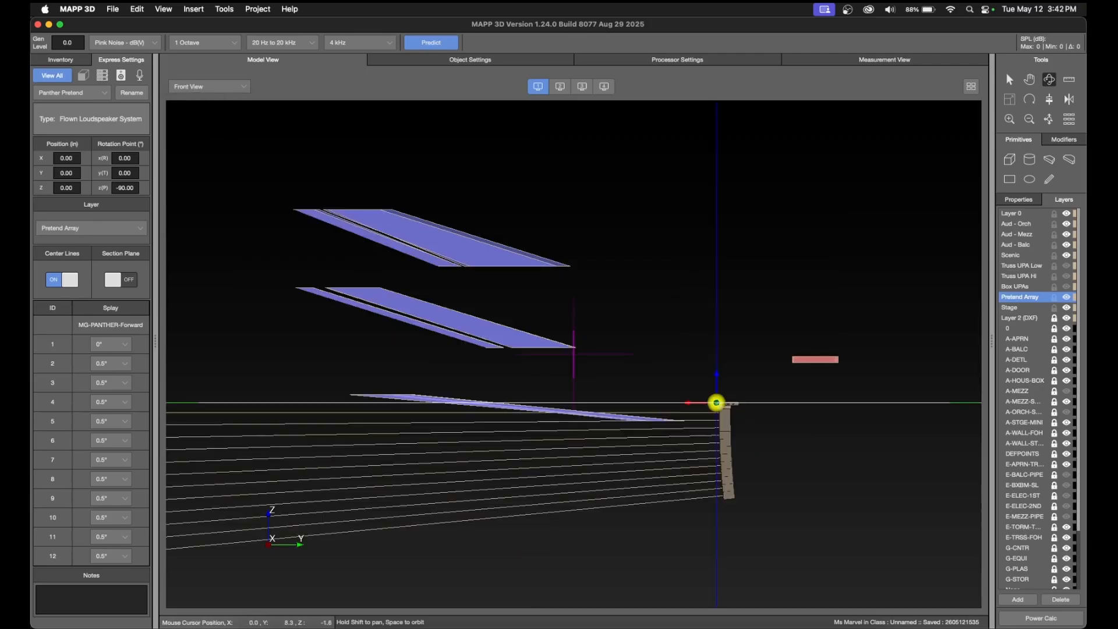
key("Escape")
left_click_drag(716, 392, 696, 211)
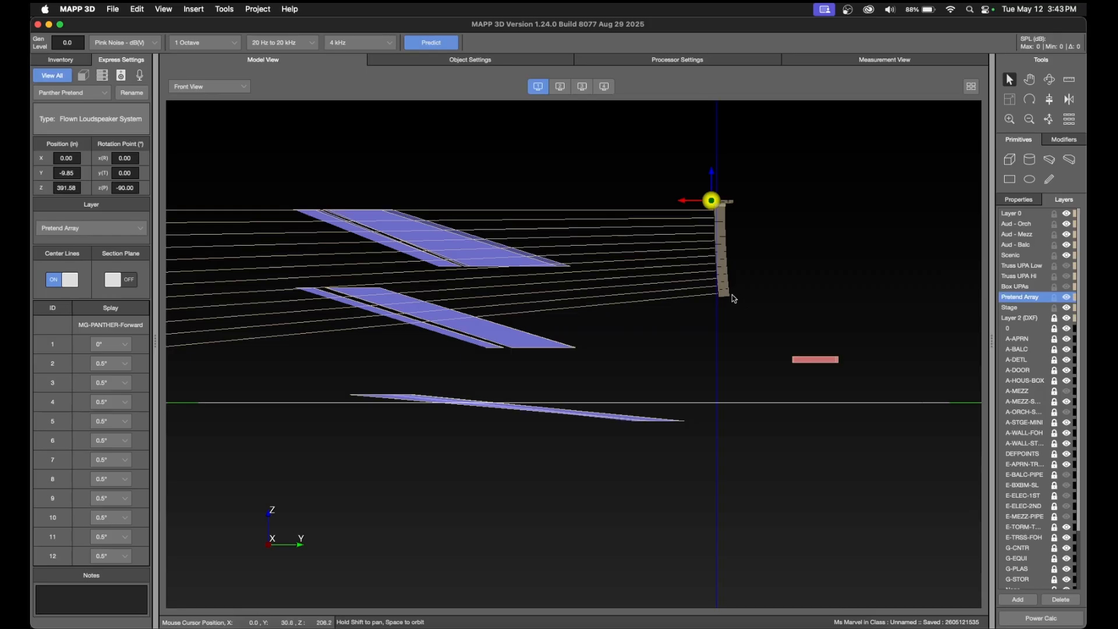
Open Auto-Splay for Panther Pretend and set the prediction planes to Balc HC - Face 1, Mezz HC - Face 1 and Orch HC - Face 1.
left_click(247, 13)
mouse_move(239, 12)
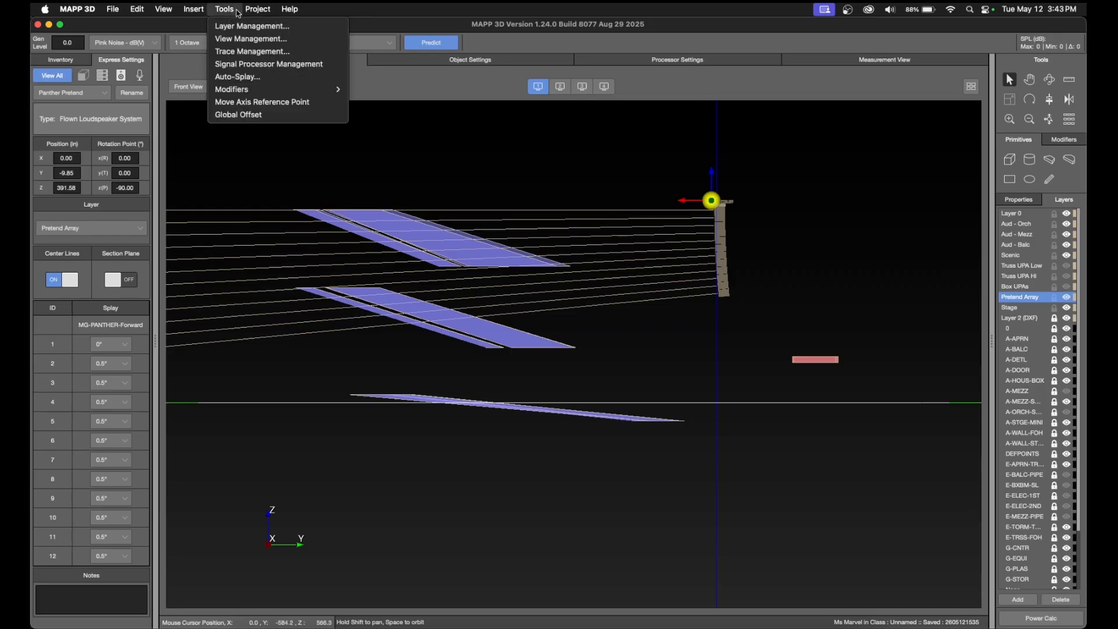
left_click(265, 81)
left_click_drag(574, 184, 489, 322)
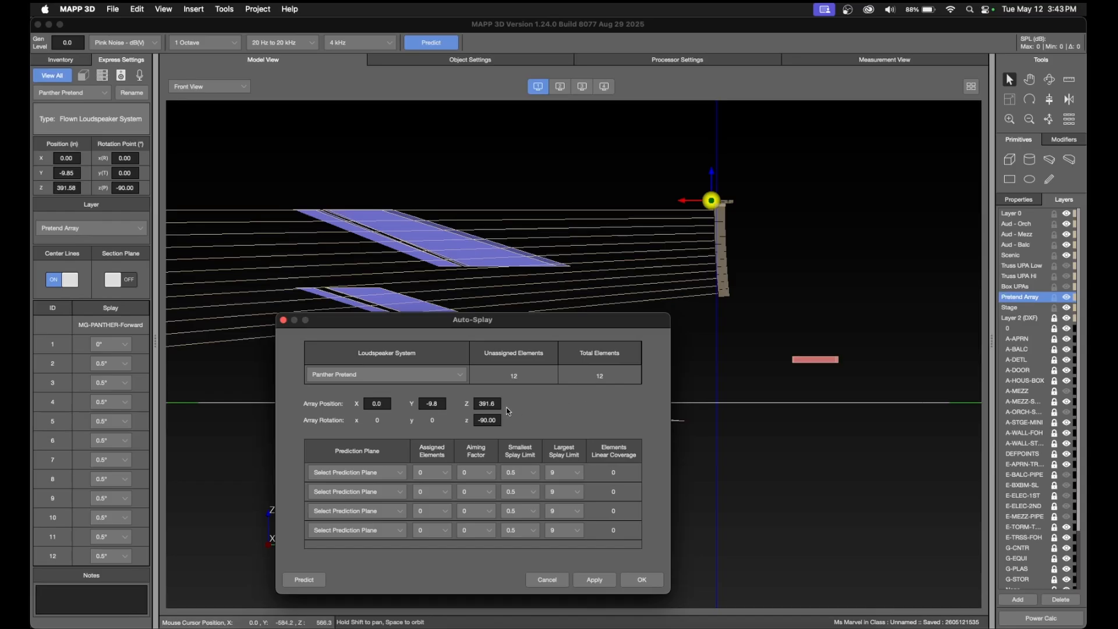
left_click(400, 473)
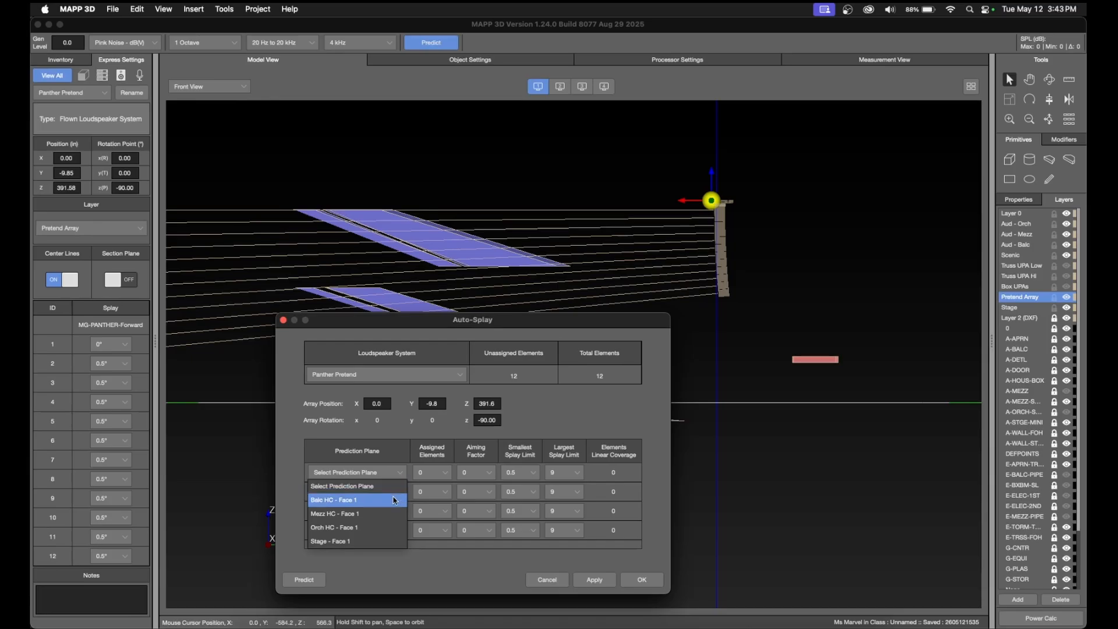
left_click(395, 500)
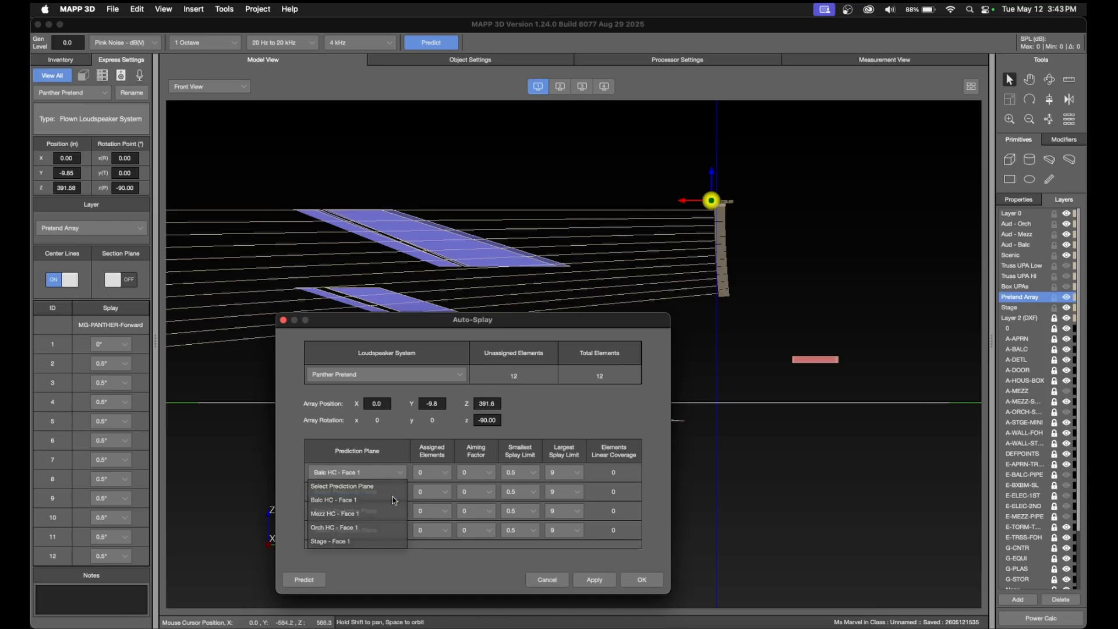
left_click(395, 493)
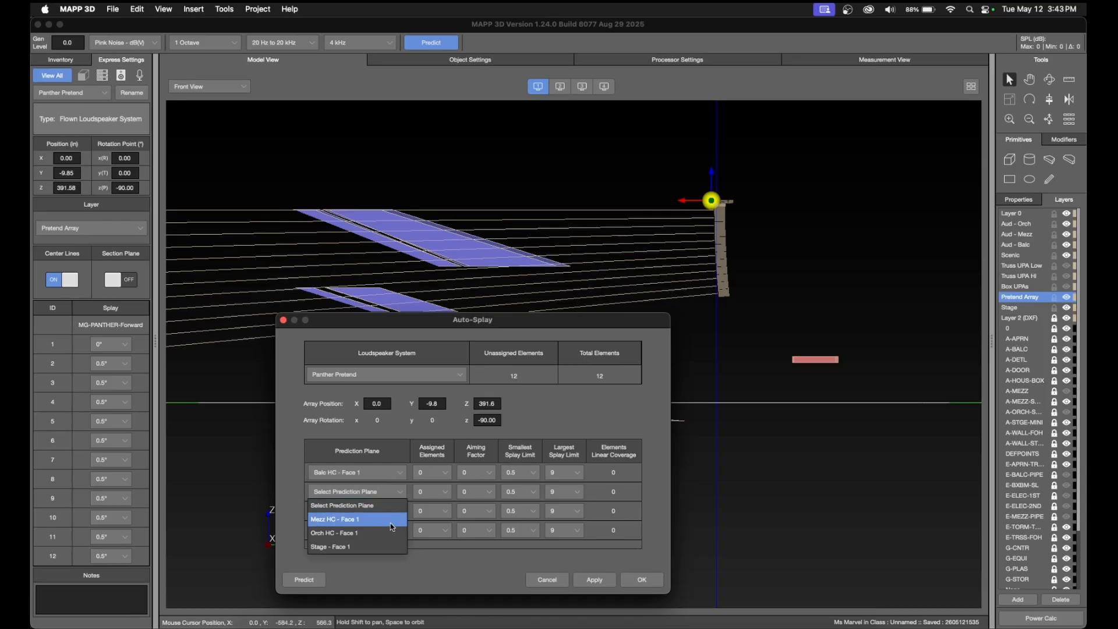
left_click(392, 519)
left_click(394, 511)
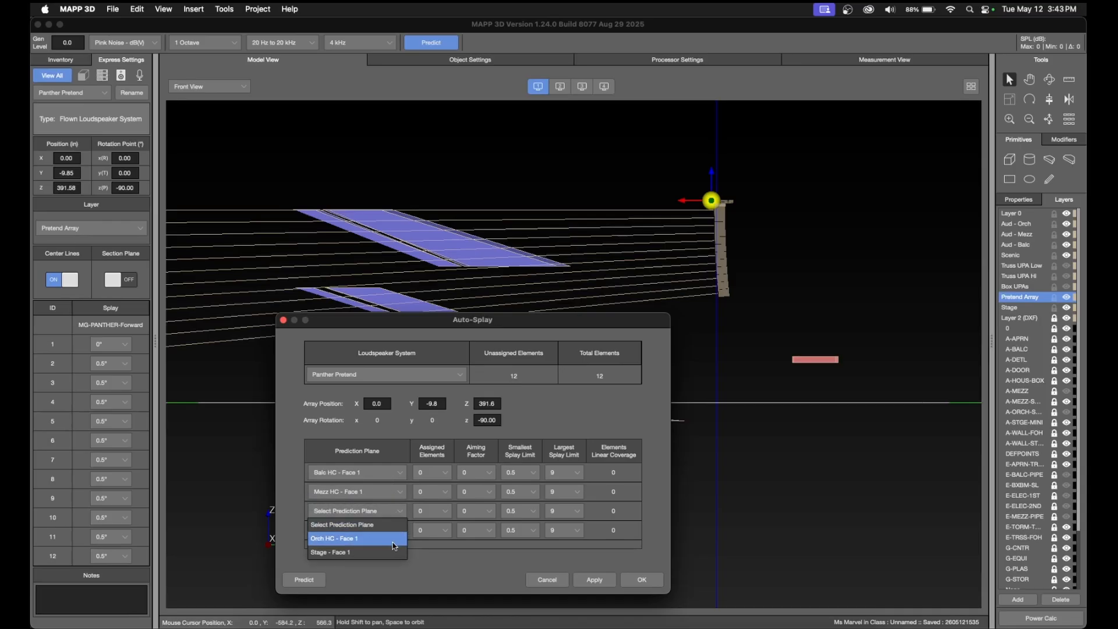
left_click(392, 538)
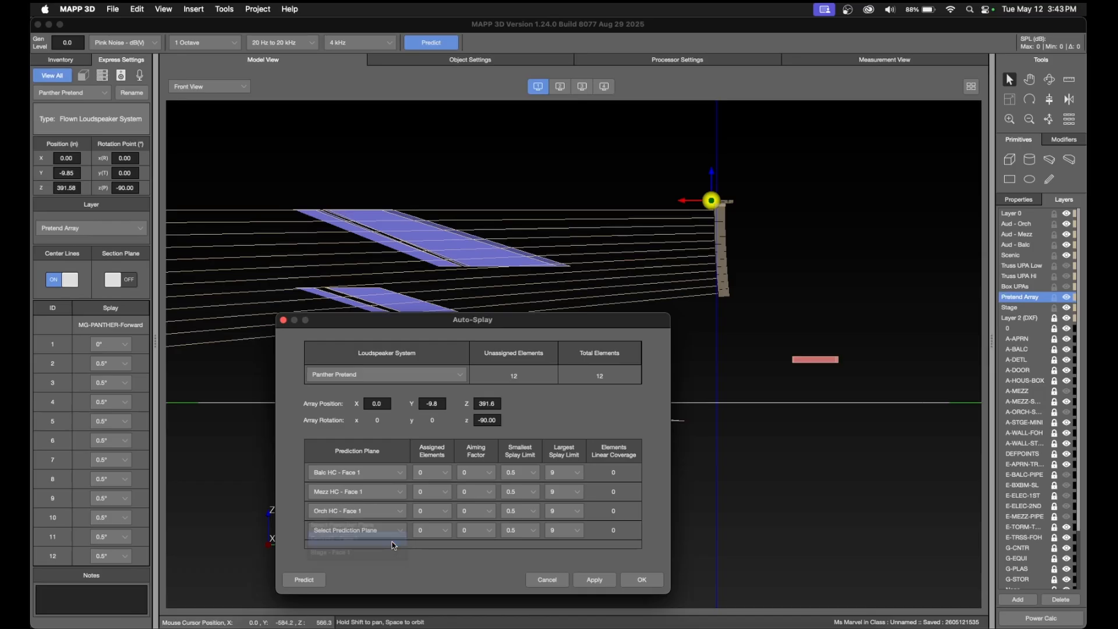
Assign 4 elements each to the balcony, mezzanine and orchestra planes and apply the auto-splay to the array.
left_click(446, 475)
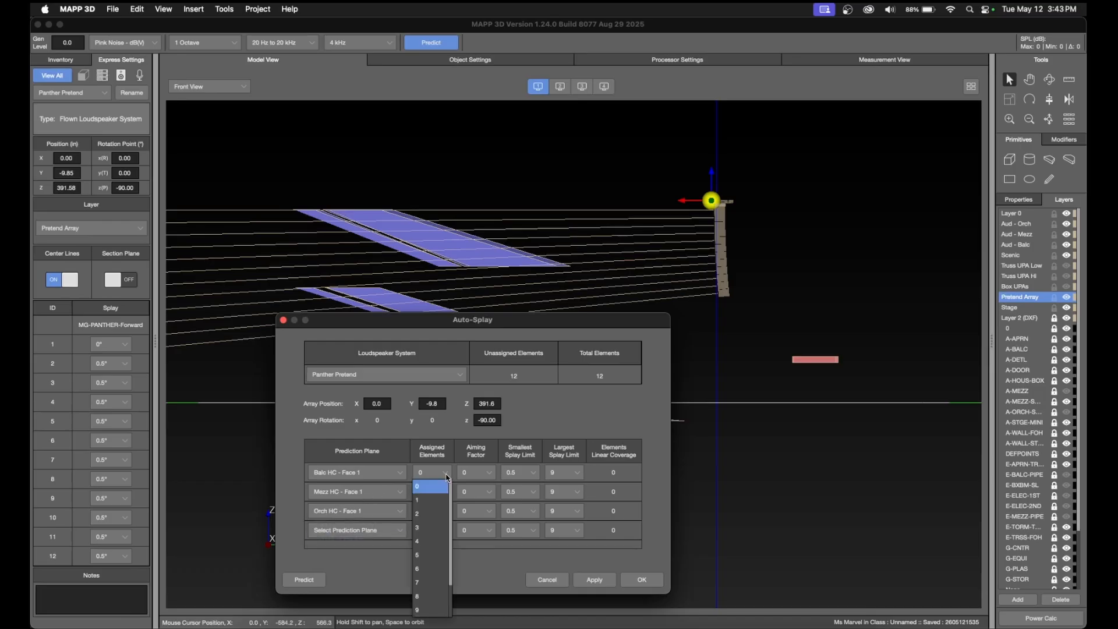
left_click(431, 541)
left_click(446, 491)
left_click(444, 546)
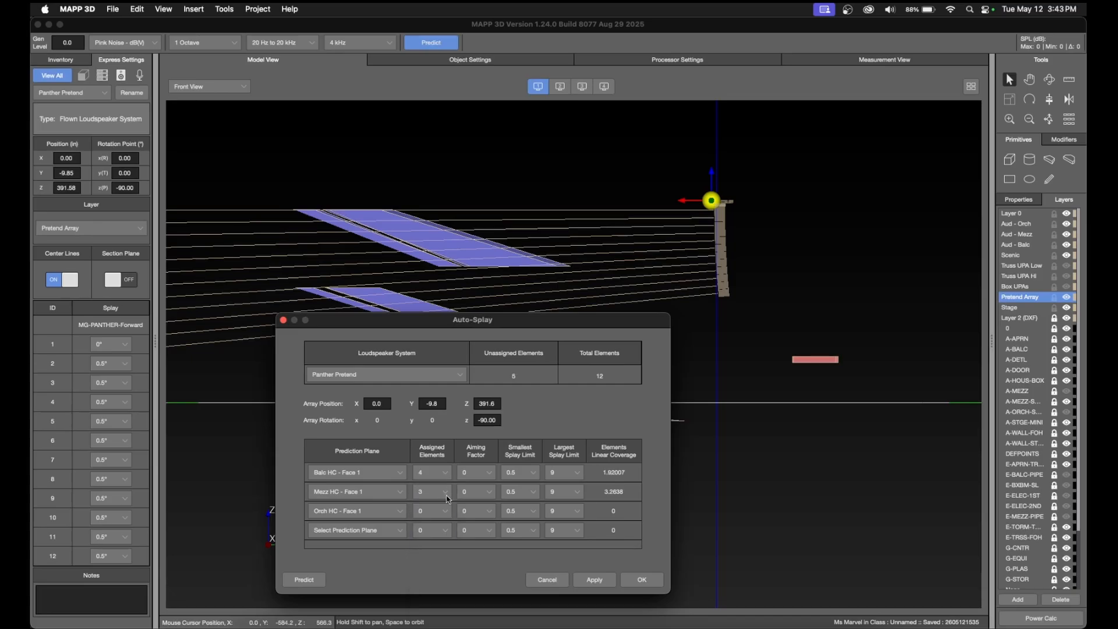
left_click(447, 491)
left_click(437, 561)
left_click(449, 514)
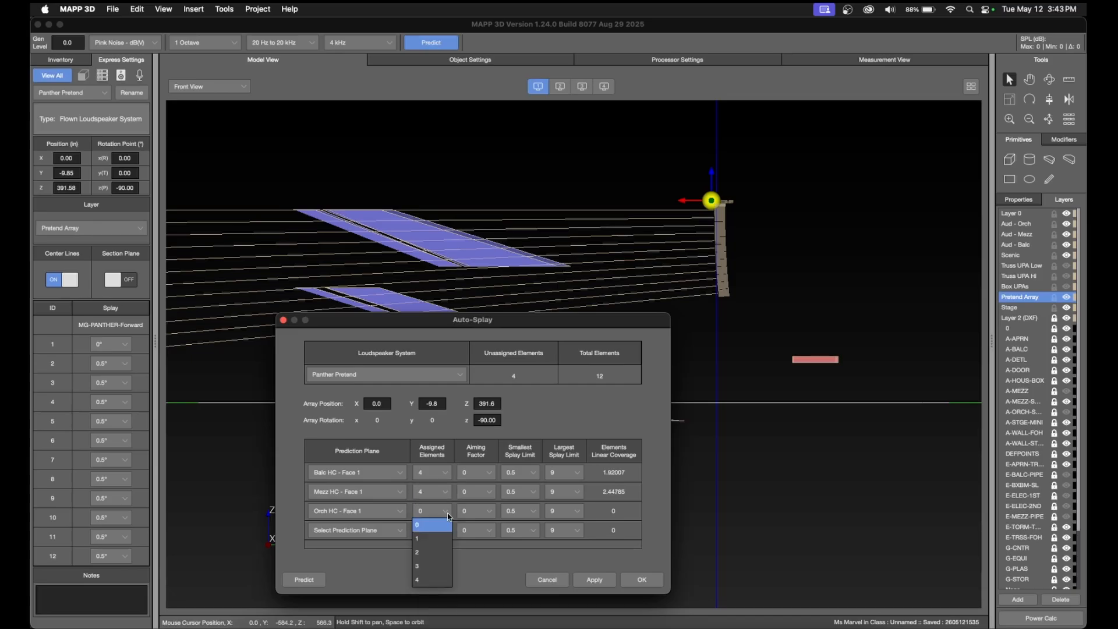
left_click(431, 580)
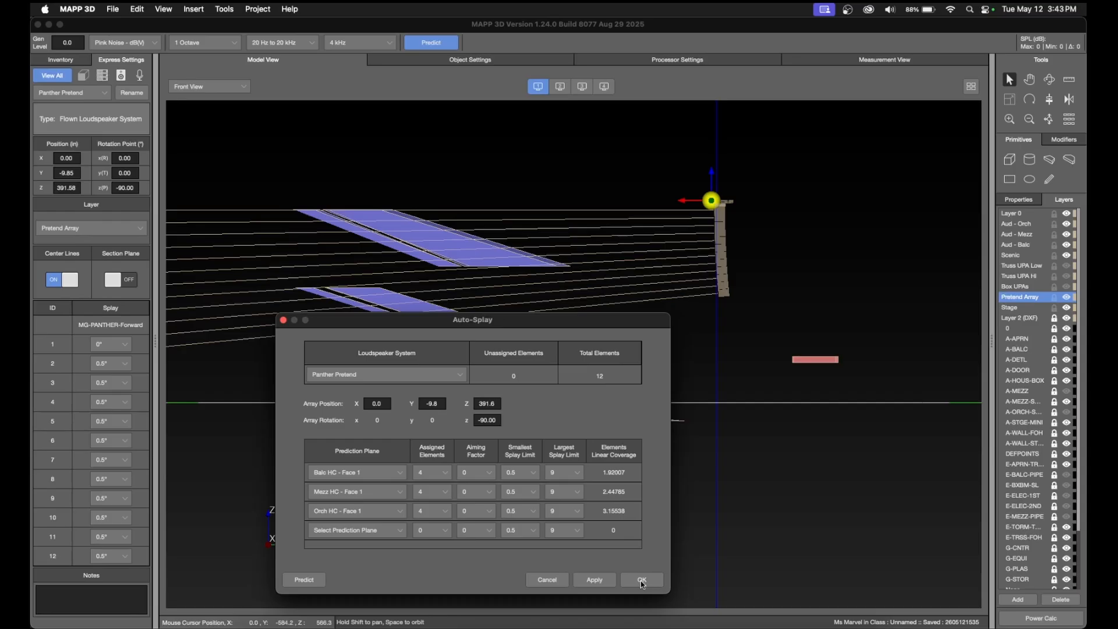
left_click(597, 582)
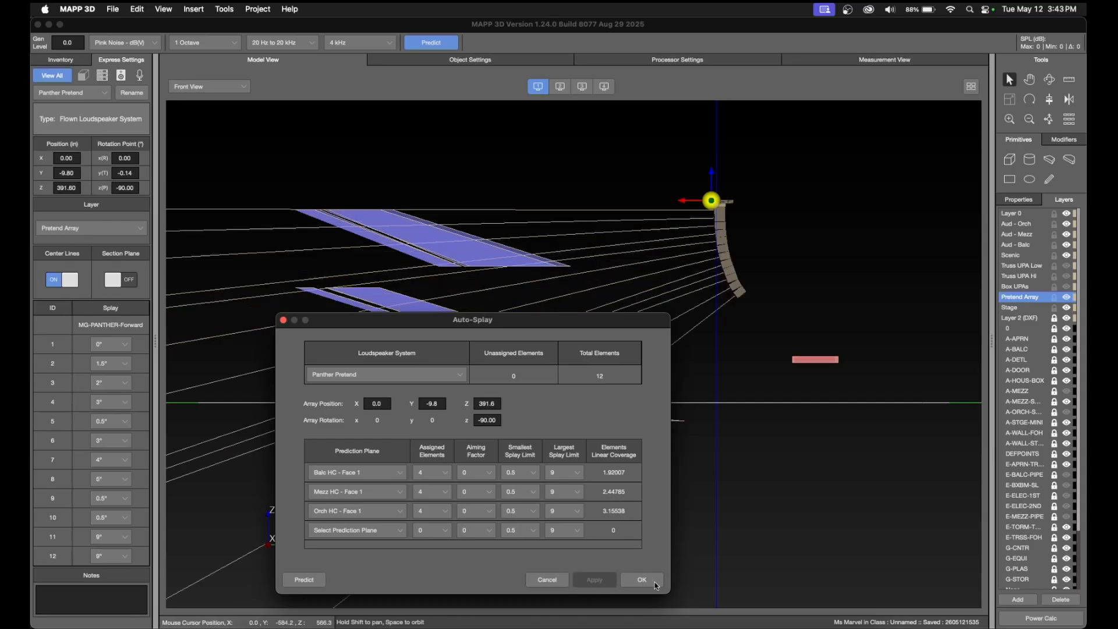
left_click(648, 581)
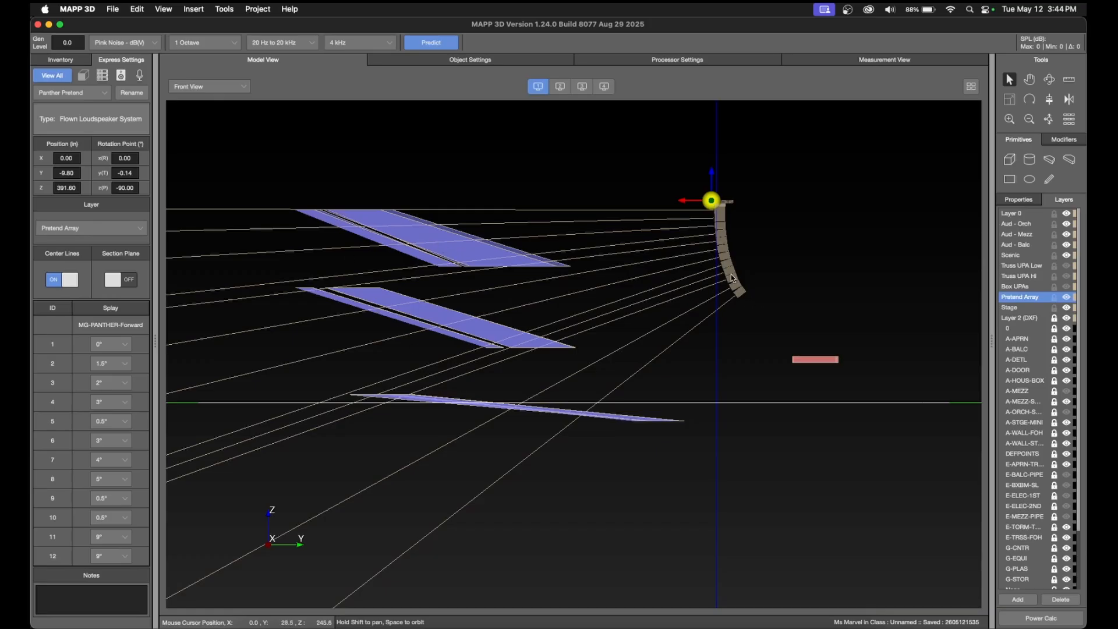
Run the 4 kHz prediction for the splayed array and examine its coverage from above and in 3D.
left_click(469, 60)
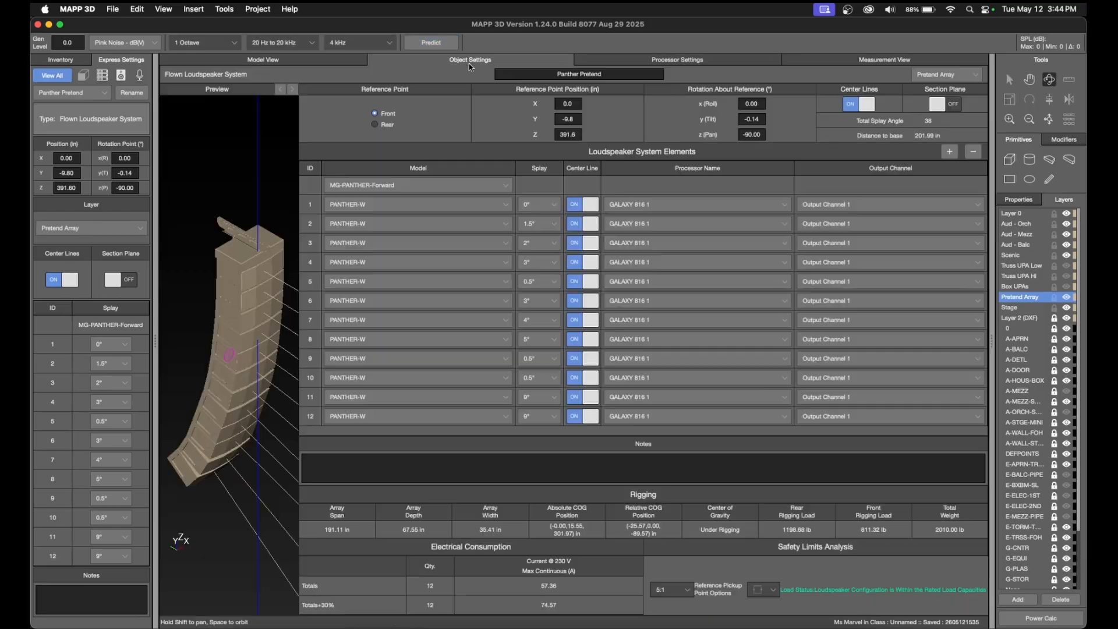
left_click(309, 62)
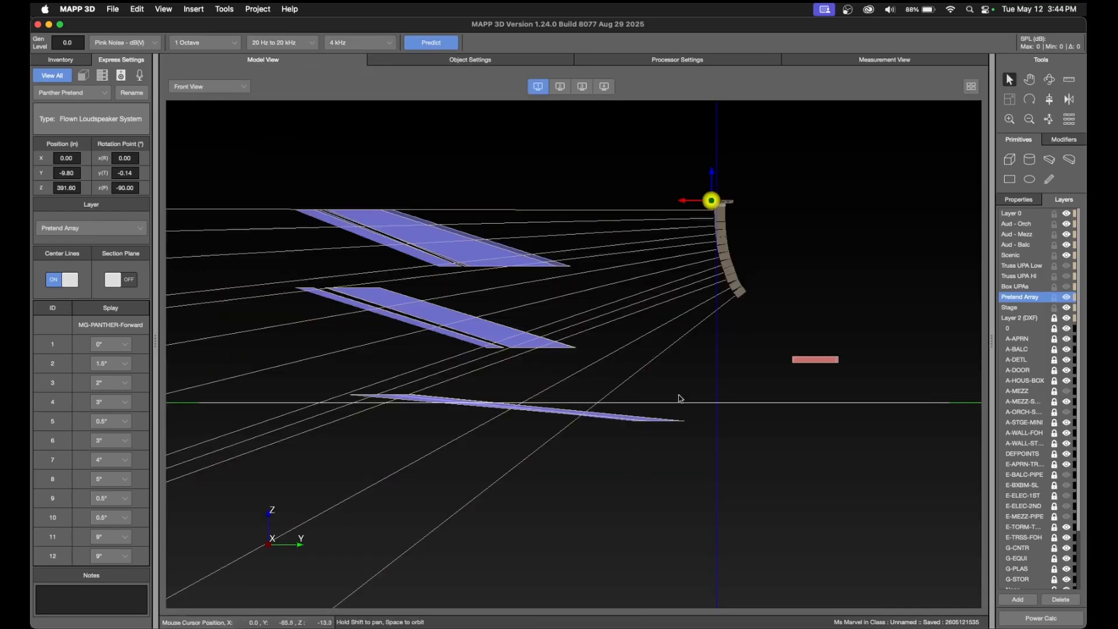
left_click(1048, 80)
left_click_drag(516, 312, 483, 322)
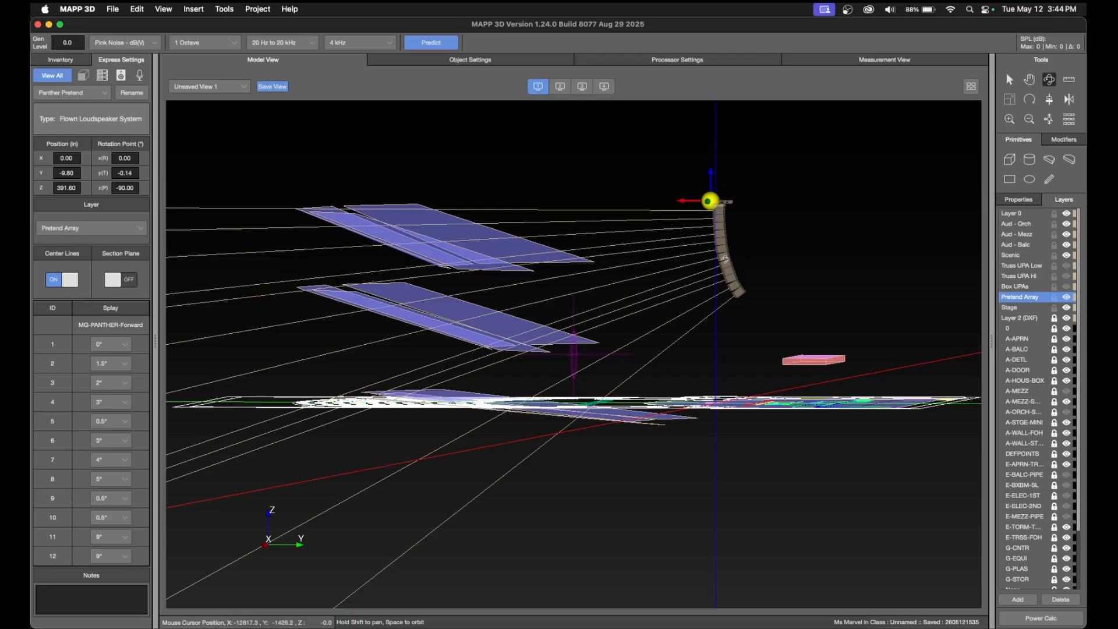
left_click_drag(656, 390, 681, 326)
left_click(226, 87)
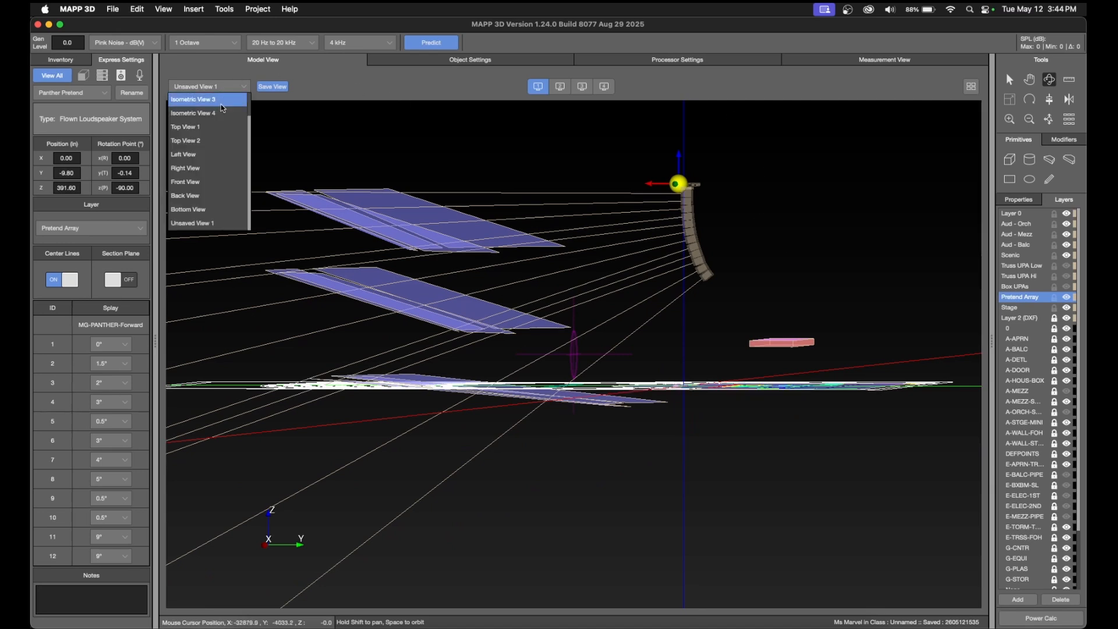
left_click(219, 123)
left_click(431, 42)
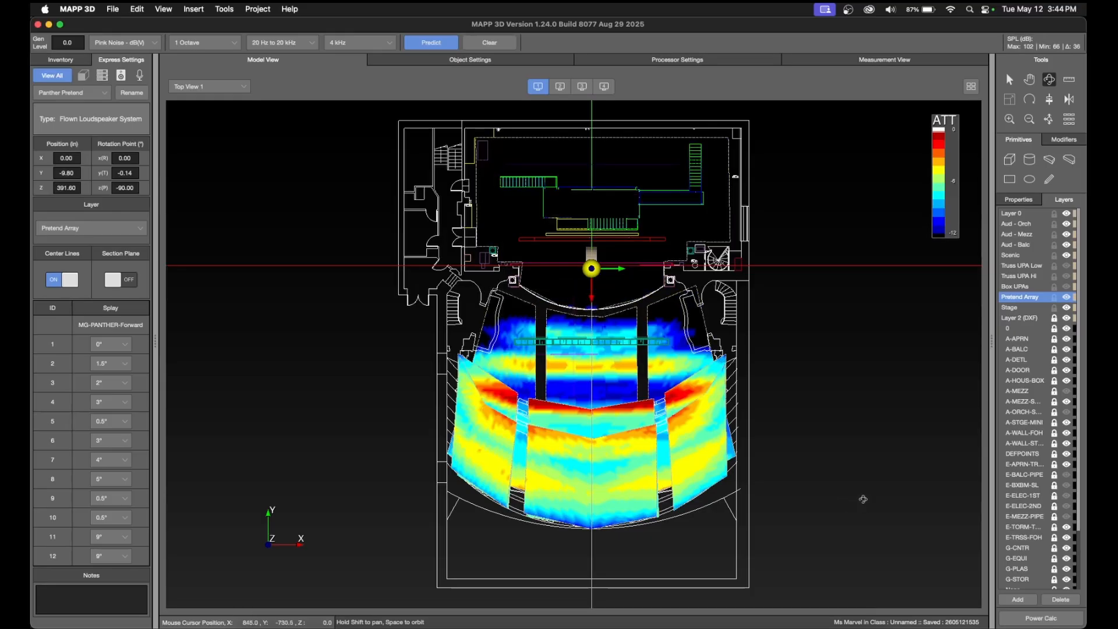
mouse_move(891, 370)
left_mouse_down()
mouse_move(856, 377)
mouse_move(873, 373)
left_mouse_up()
mouse_move(484, 233)
left_mouse_down()
mouse_move(469, 169)
mouse_move(481, 216)
left_mouse_up()
scroll(506, 327, "up", 5)
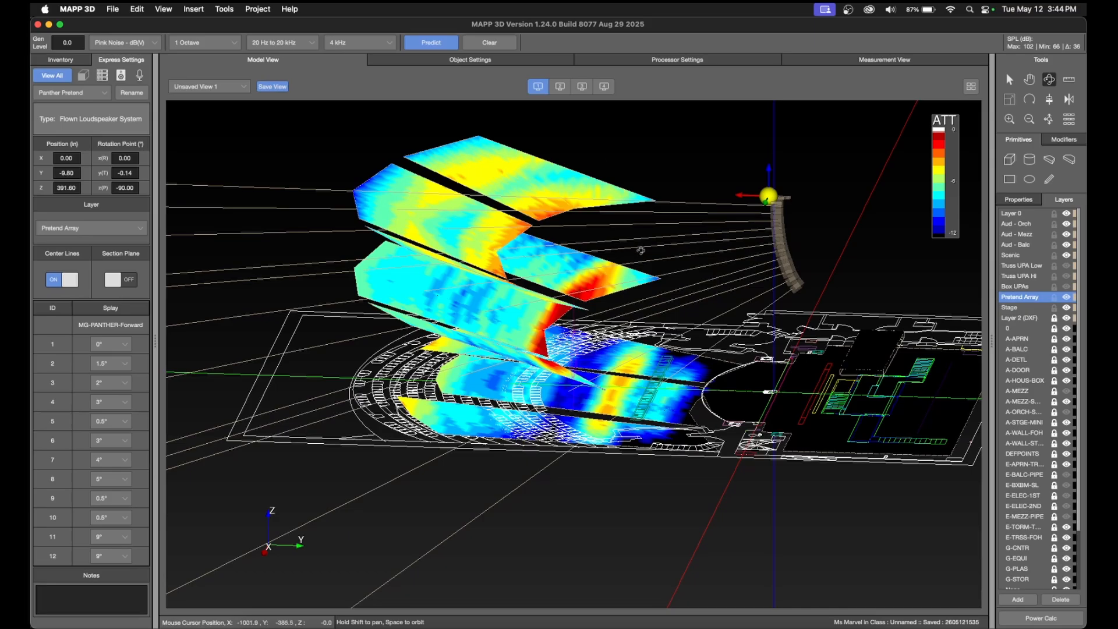
In the array's object settings, assign elements 2, 3 and 4 to Output Channels 2, 3 and 4 respectively.
left_click(490, 61)
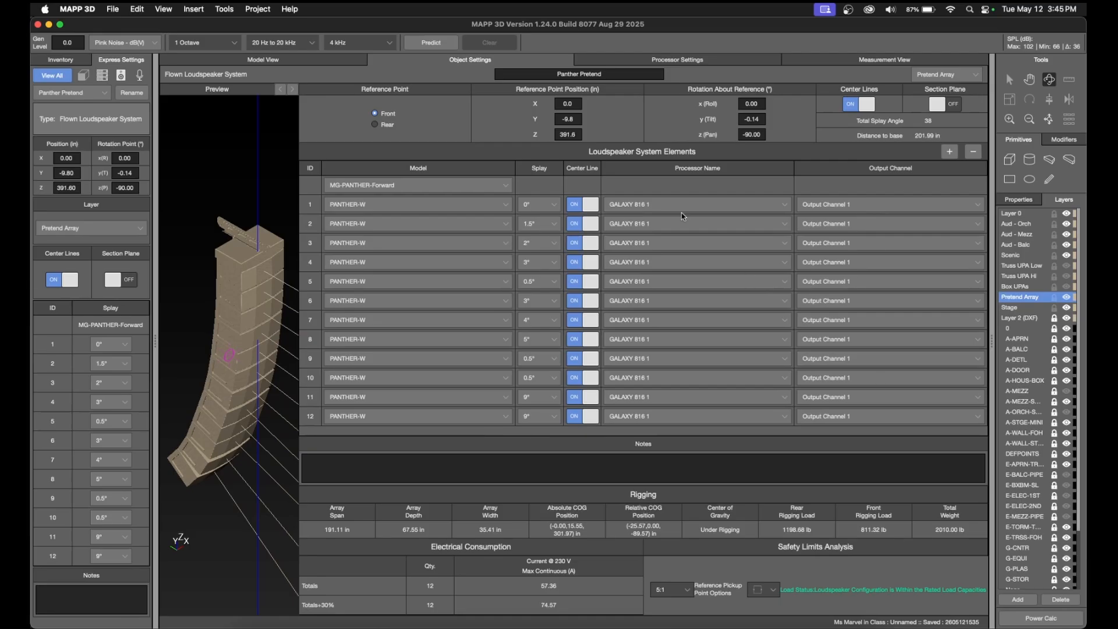
left_click(771, 201)
left_click(772, 200)
left_click(895, 222)
left_click(883, 285)
left_click(874, 243)
left_click(871, 321)
left_click(872, 263)
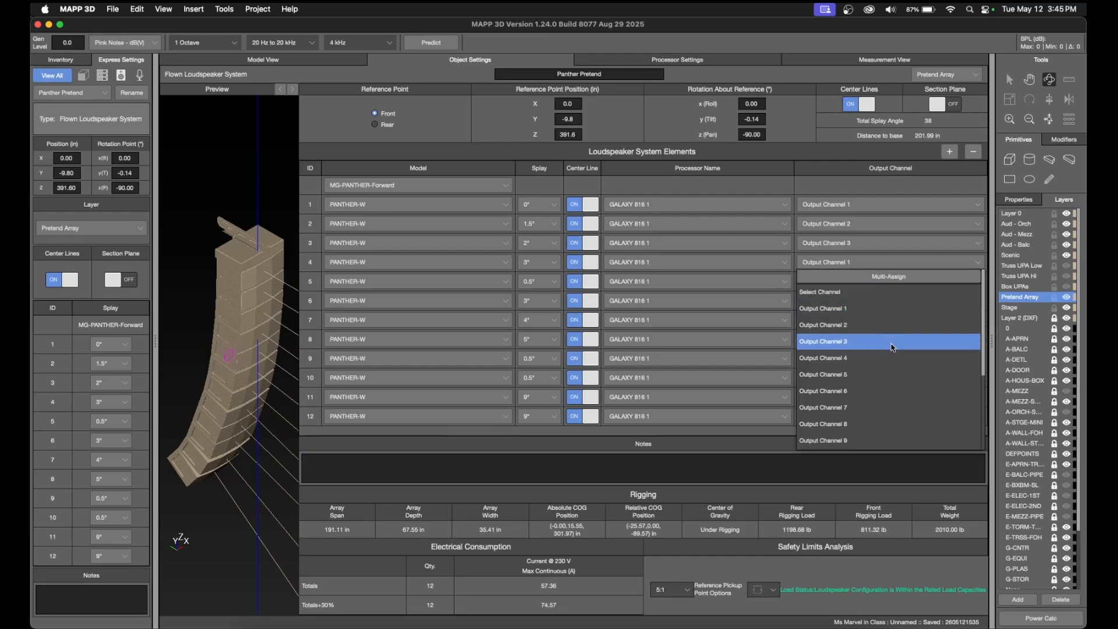
left_click(874, 359)
Assign array element 5 to Output Channel 5 and element 6 to Output Channel 6.
left_click(872, 283)
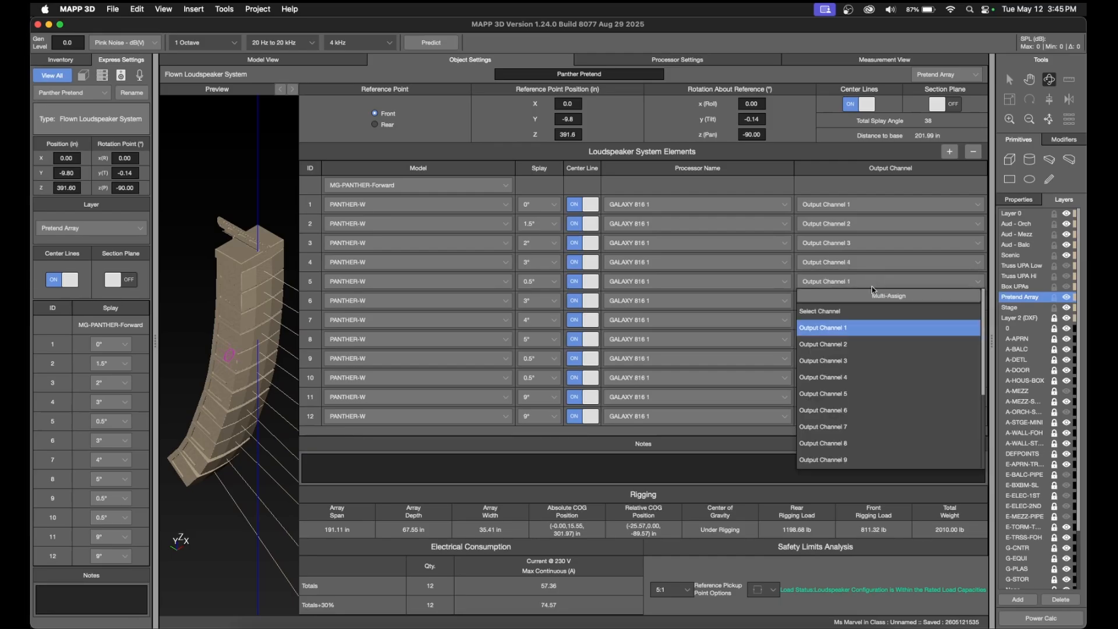
left_click(873, 395)
left_click(862, 301)
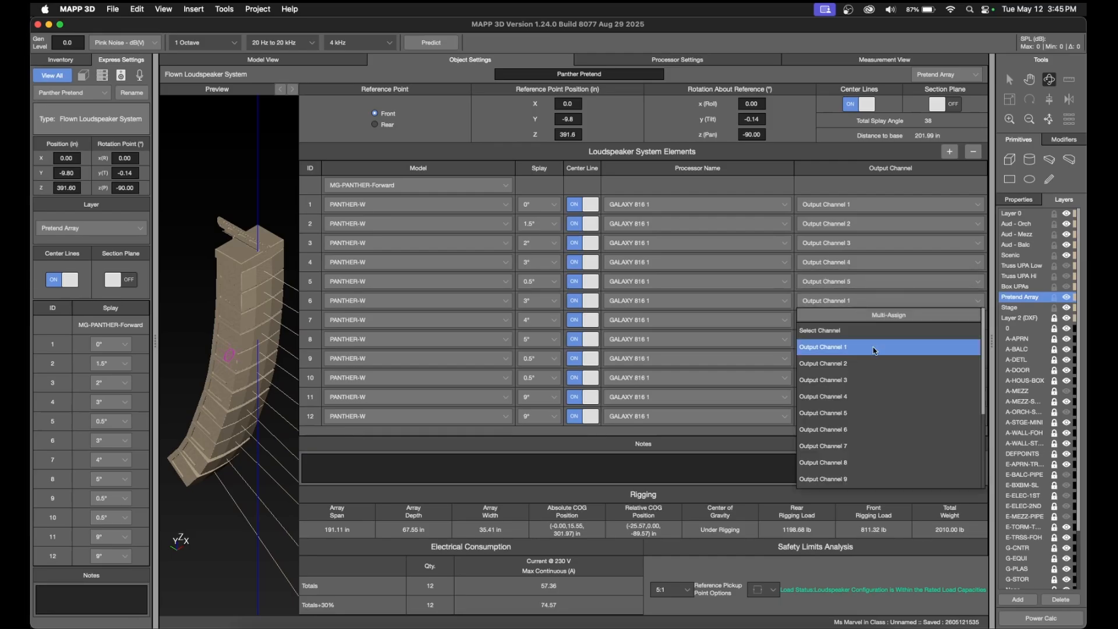
left_click(874, 413)
left_click(860, 301)
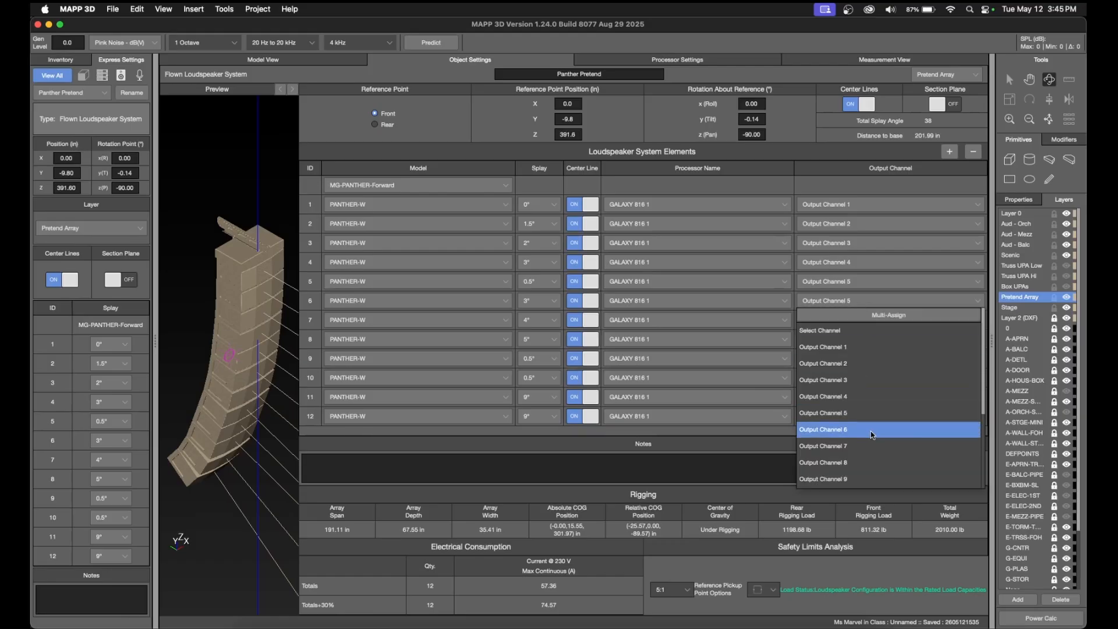
left_click(874, 429)
Assign array element 7 to Output Channel 7 and element 8 to Output Channel 8.
left_click(844, 321)
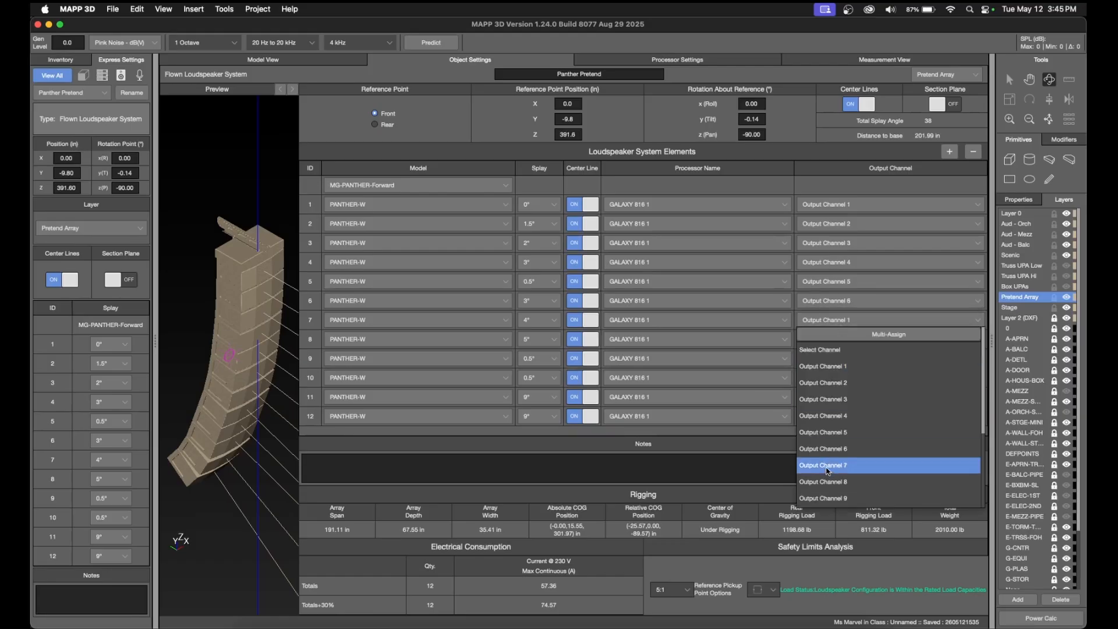
left_click(828, 465)
left_click(840, 340)
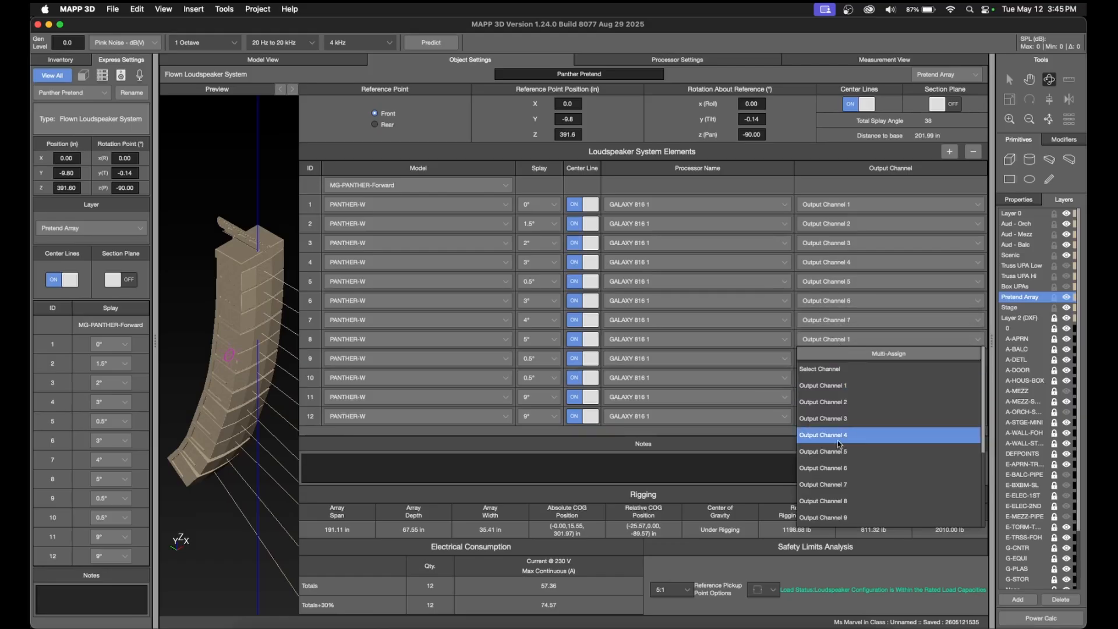
left_click(839, 484)
left_click(841, 358)
left_click(839, 340)
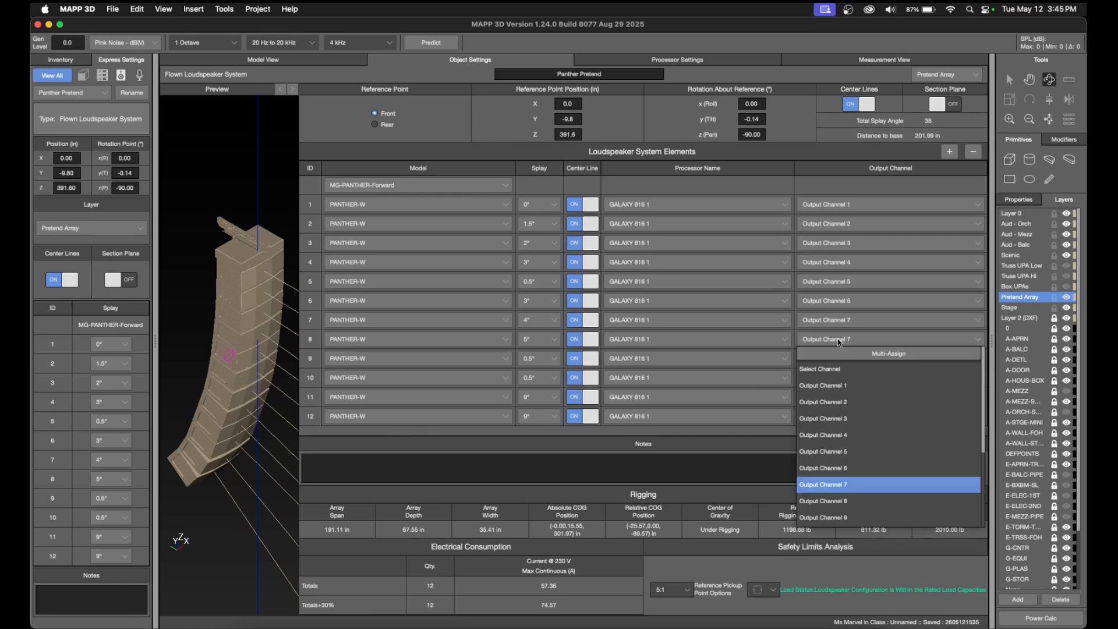
left_click(849, 501)
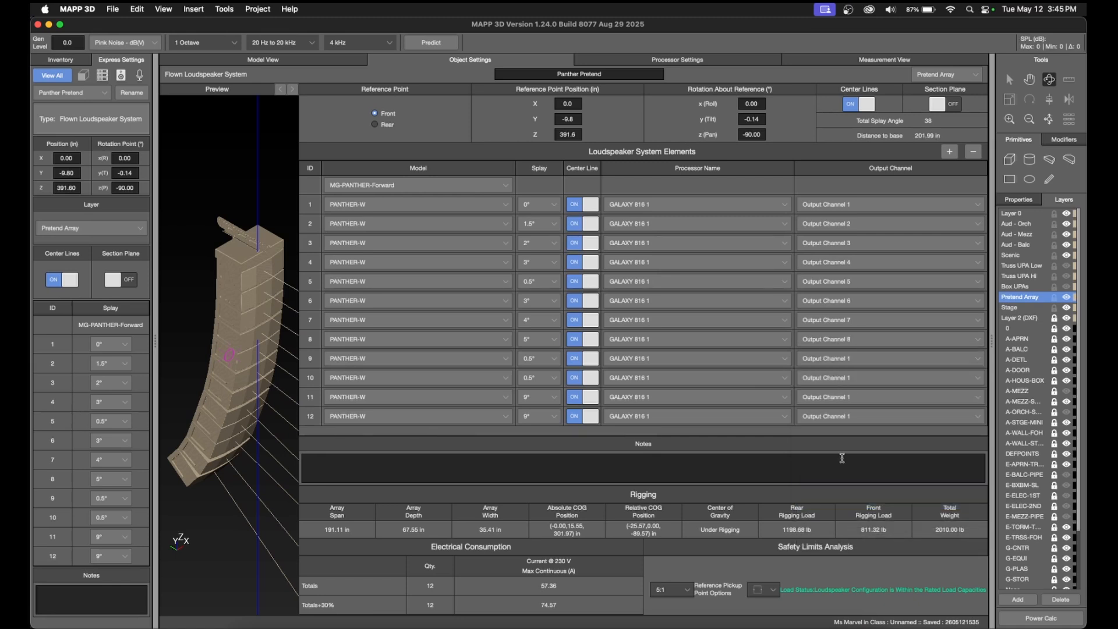
Assign array element 9 to Output Channel 9 and element 10 to Output Channel 10.
left_click(839, 360)
scroll(858, 517, "down", 3)
left_click(852, 448)
left_click(845, 378)
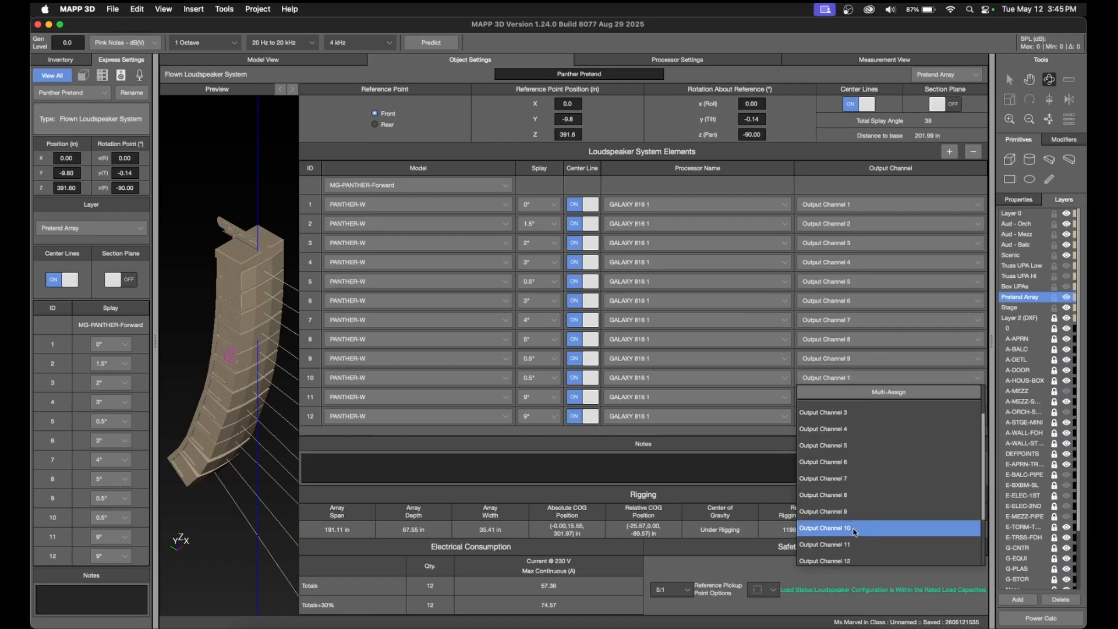
left_click(854, 531)
Assign array element 11 to Output Channel 11 and element 12 to Output Channel 12.
left_click(850, 396)
scroll(868, 524, "down", 2)
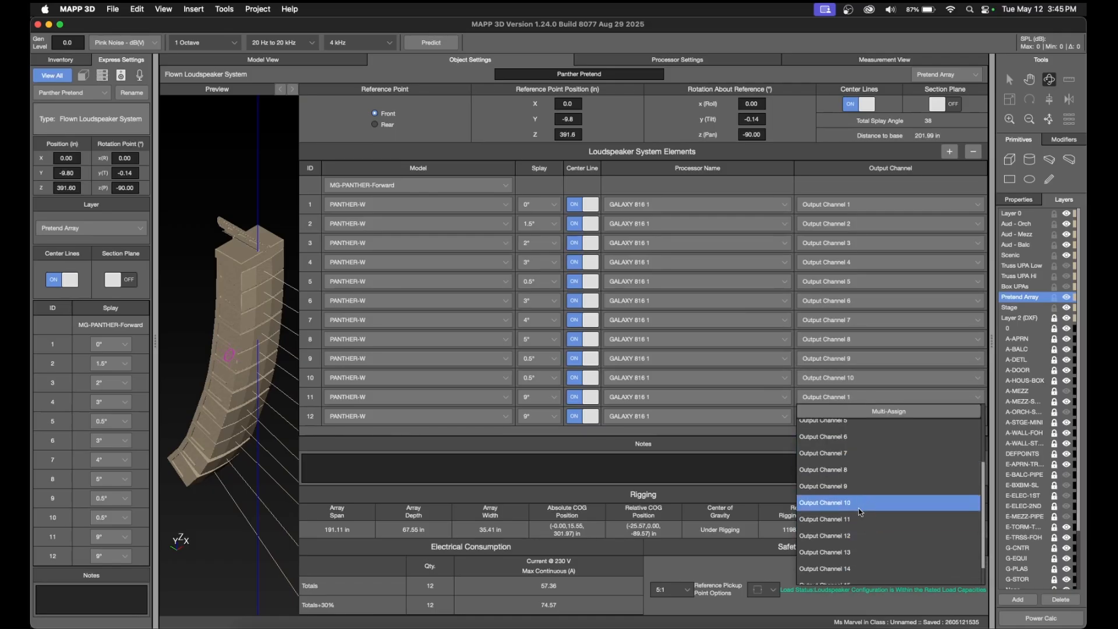
left_click(851, 518)
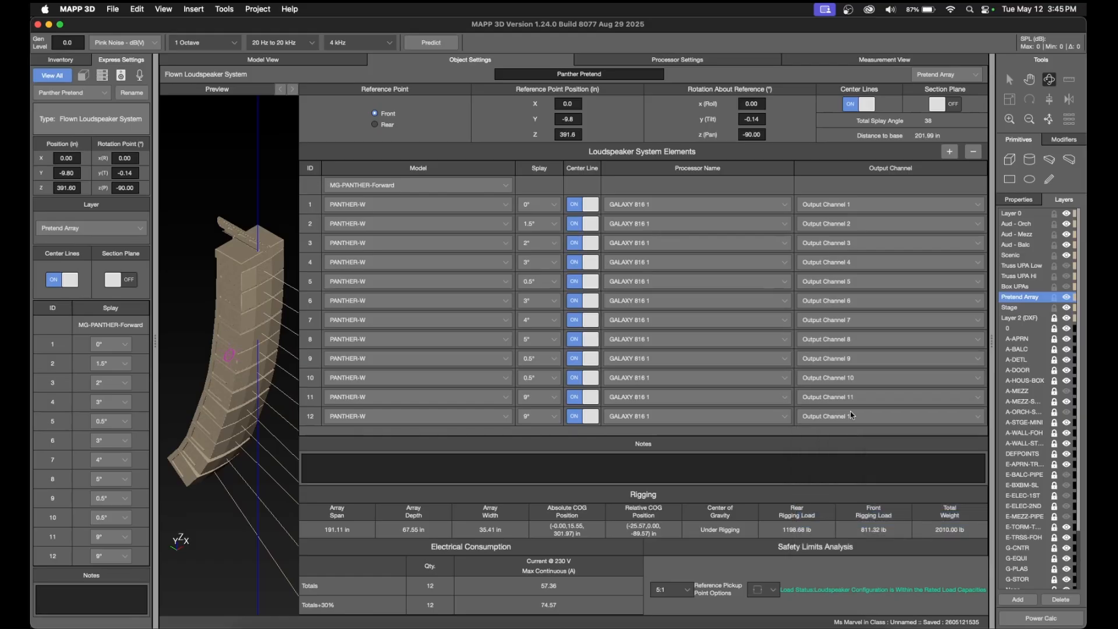
left_click(851, 416)
scroll(888, 535, "down", 3)
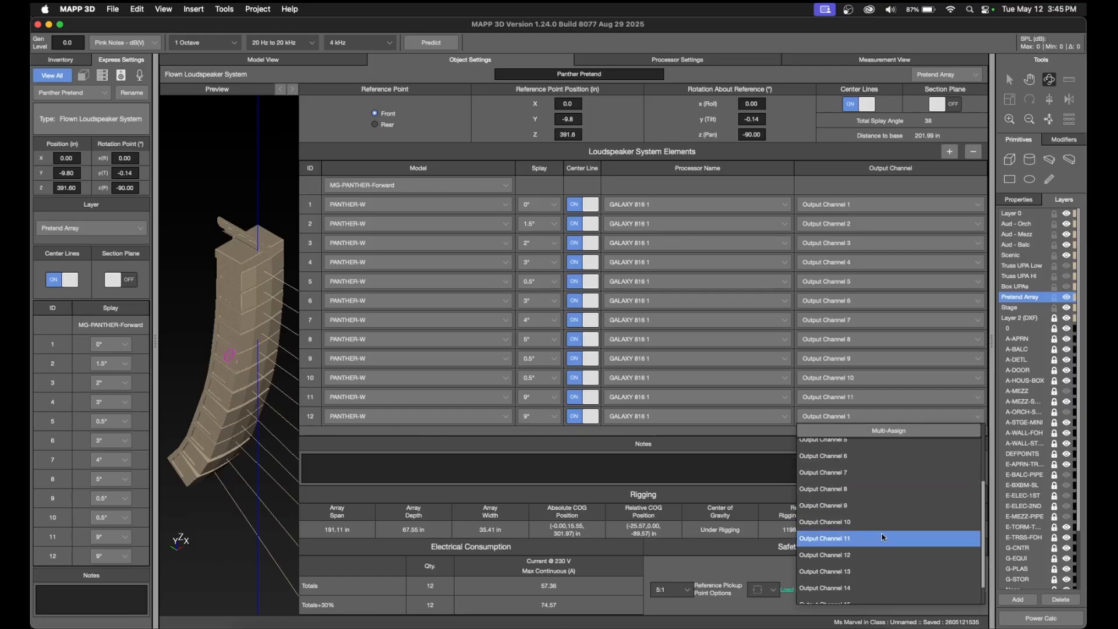
left_click(851, 556)
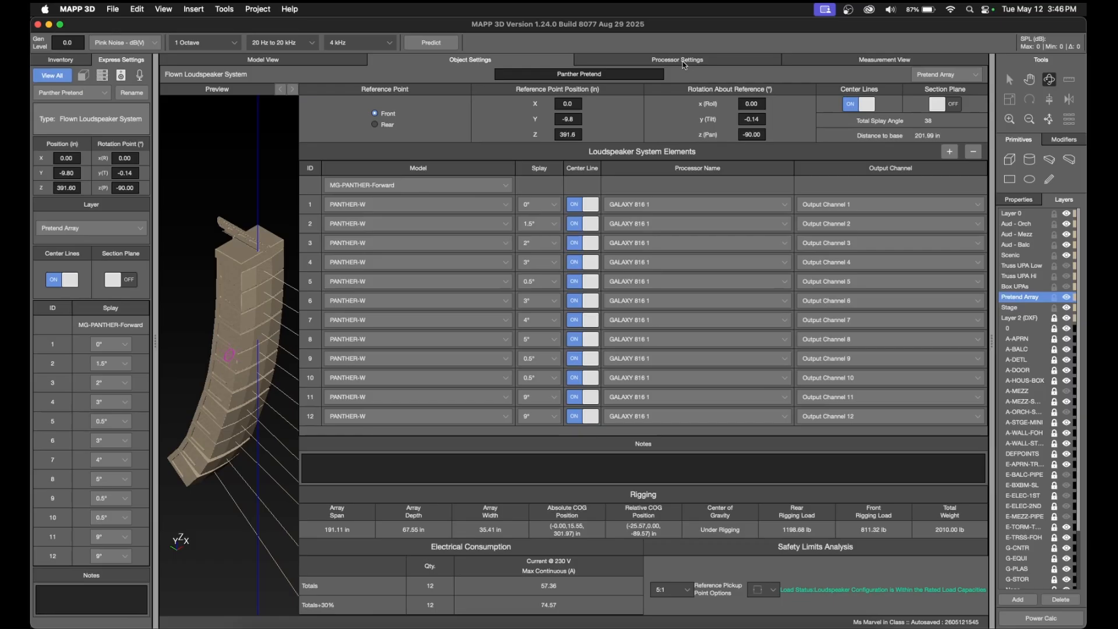
In the GALAXY 816 1 processor settings, label Output Channel 1 "Top Box" and Output Channel 12 "Bottom Box".
left_click(684, 61)
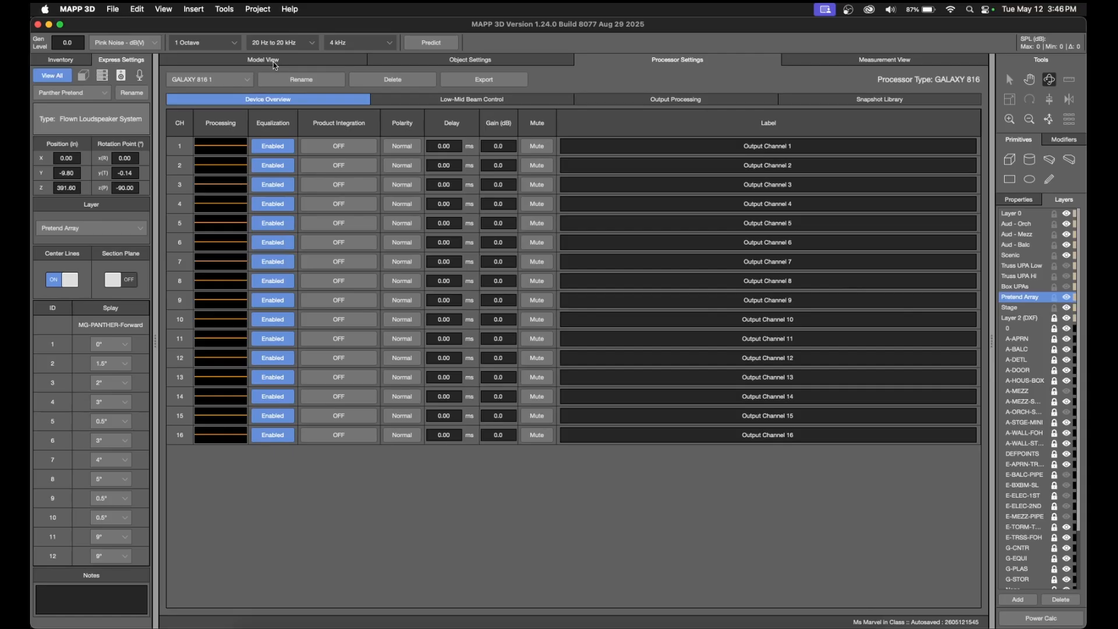
left_click(820, 148)
type("Y")
type("op Box")
left_click(680, 347)
type("Box")
key("BackSpace")
type("ttom Box")
Return to the 3D model, run the 4 kHz prediction and examine the array's coverage of the audience planes.
left_click(294, 65)
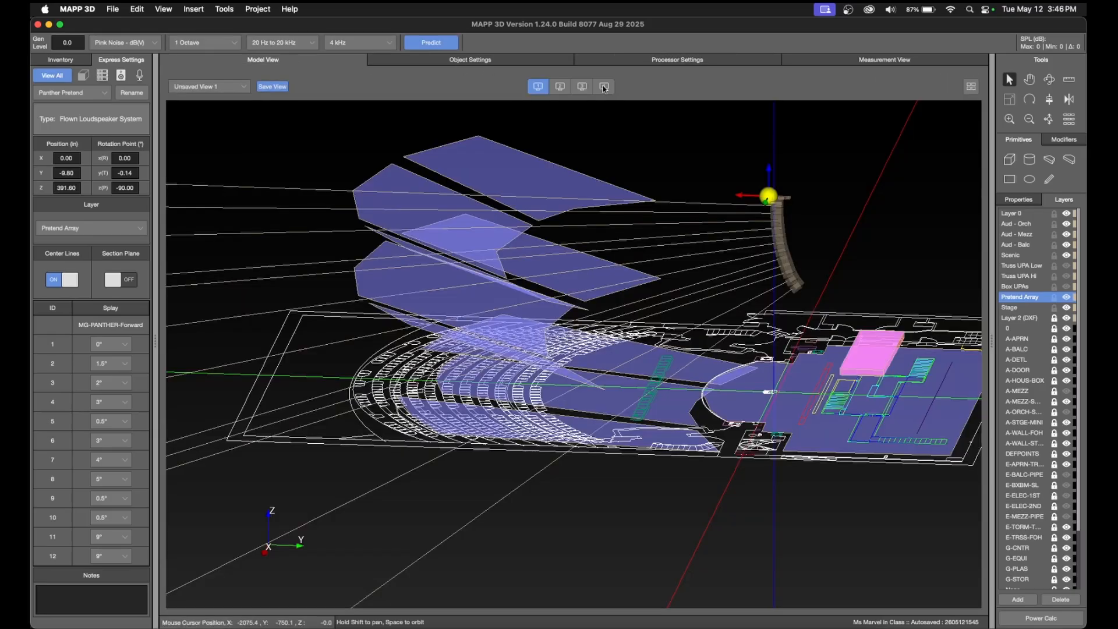
left_click(428, 44)
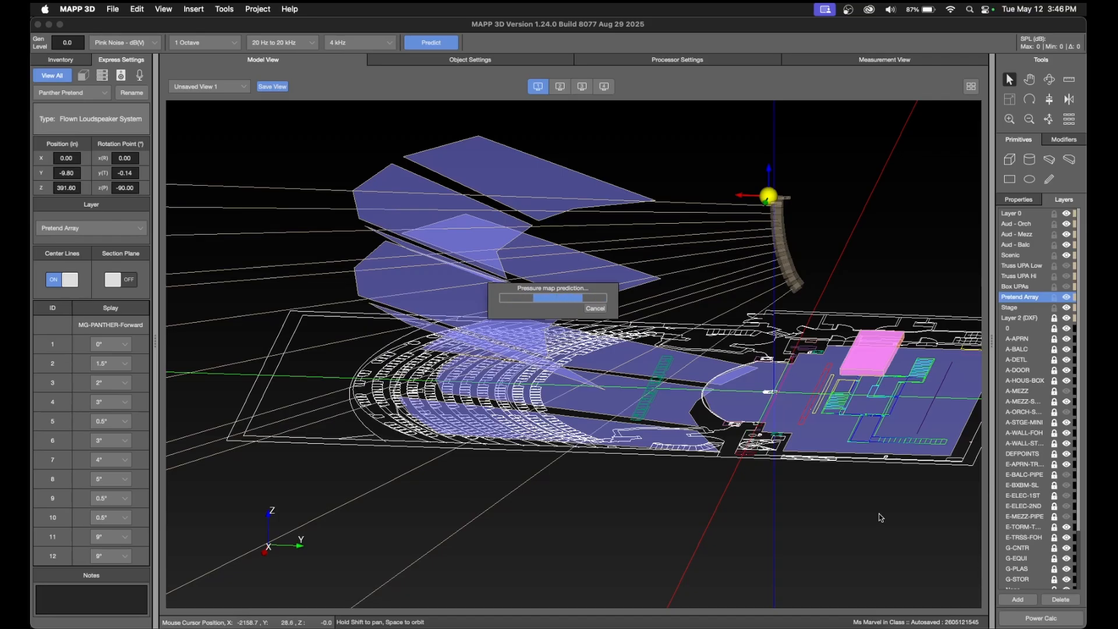
scroll(711, 332, "up", 2)
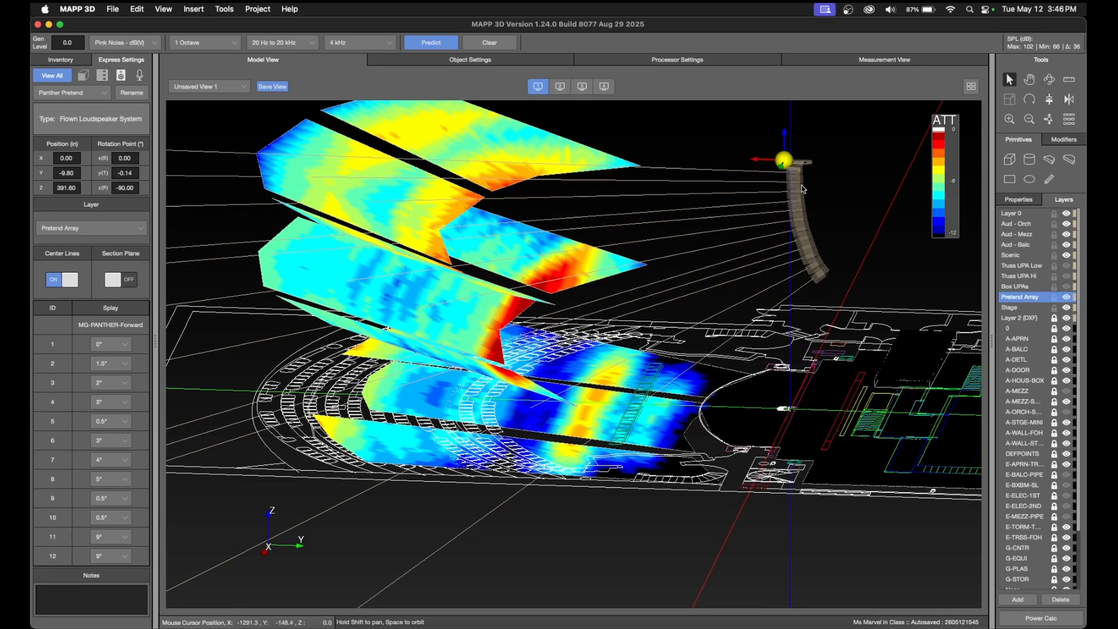
scroll(798, 186, "up", 3)
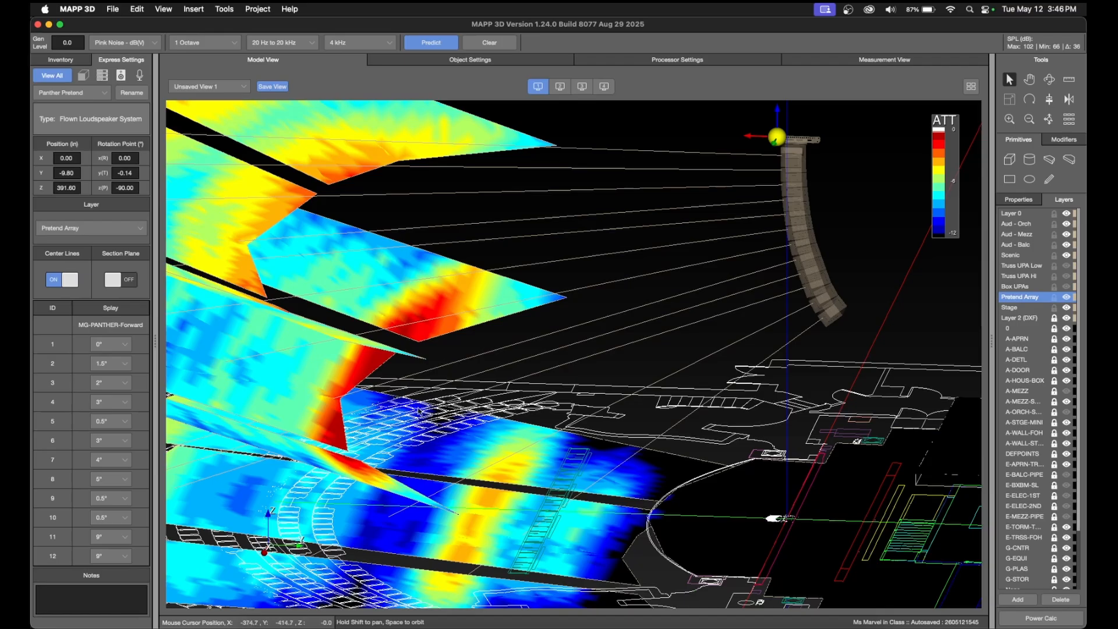
scroll(324, 390, "down", 6)
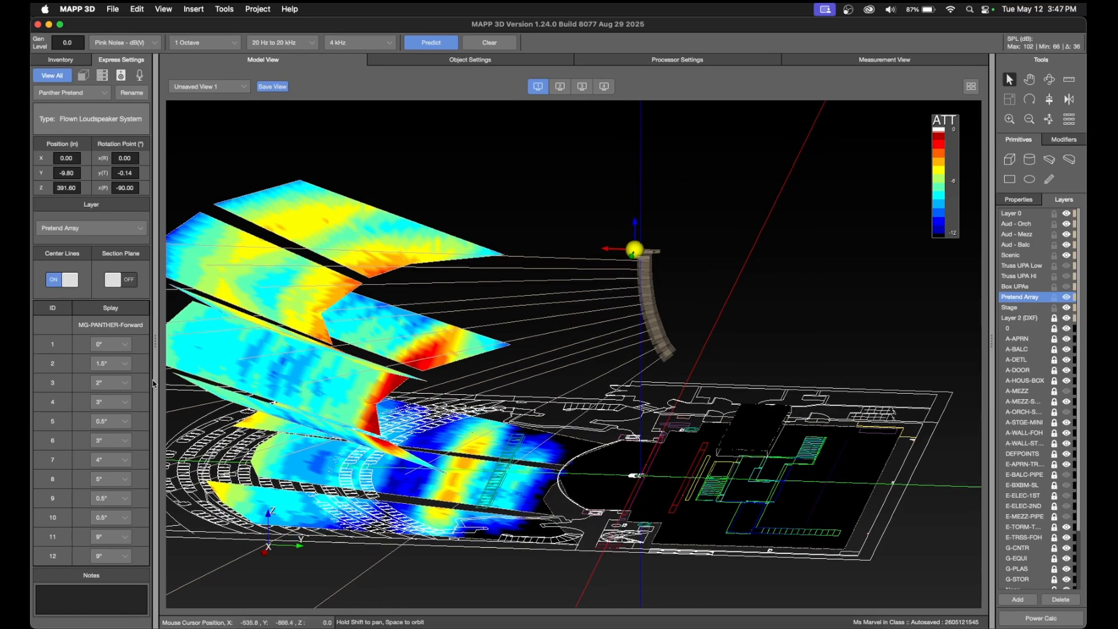
Set the splay of array elements 8 and 9 to 7° each.
left_click(114, 456)
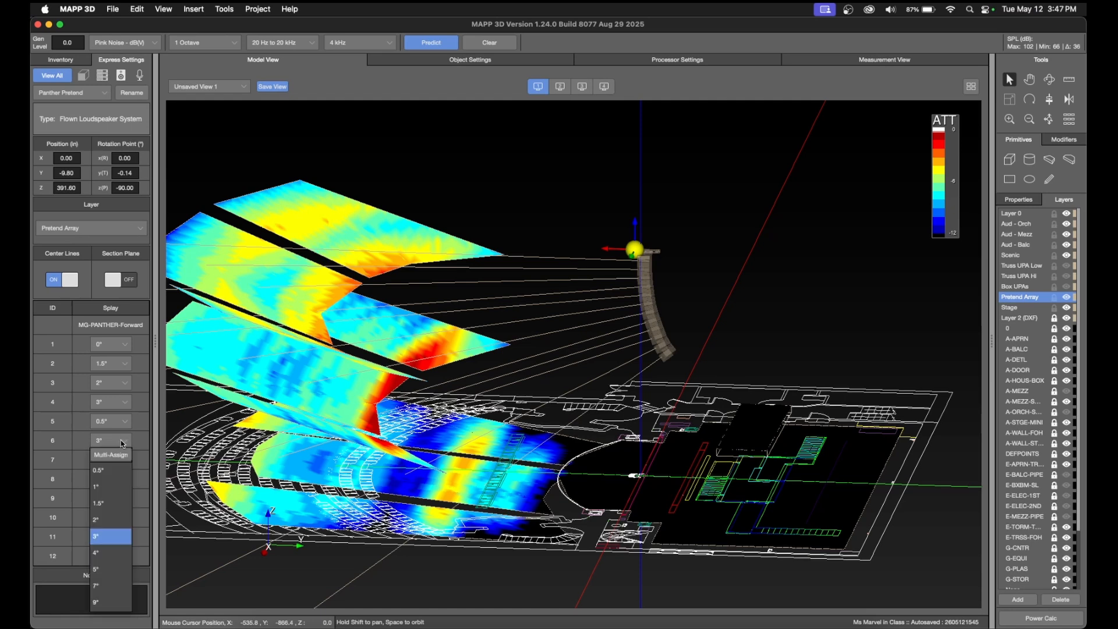
left_click(114, 540)
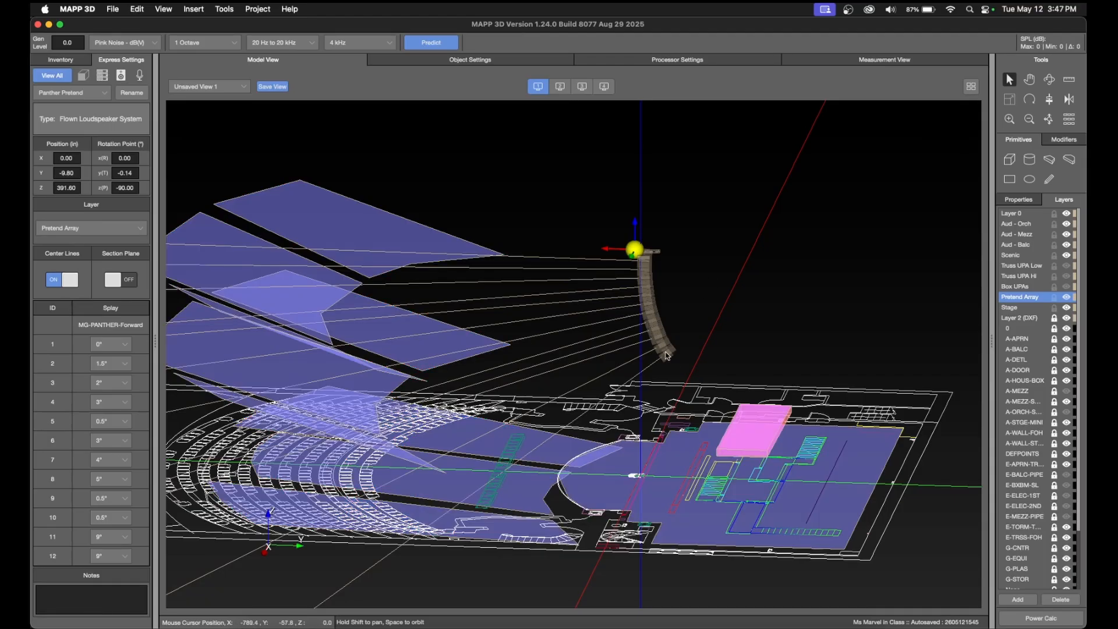
left_click(120, 480)
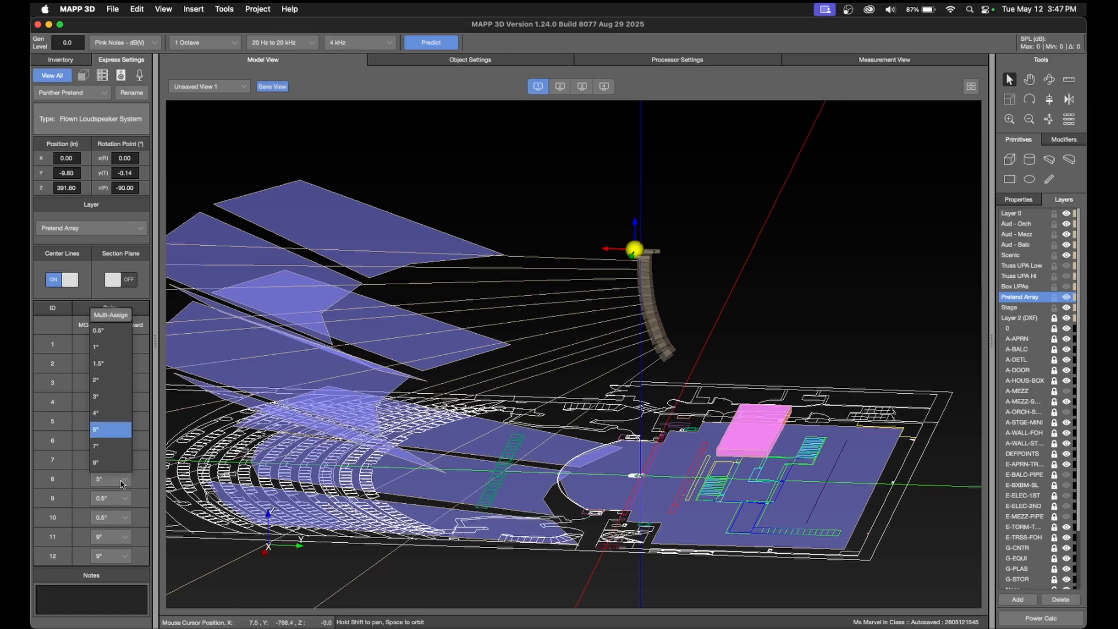
left_click(116, 446)
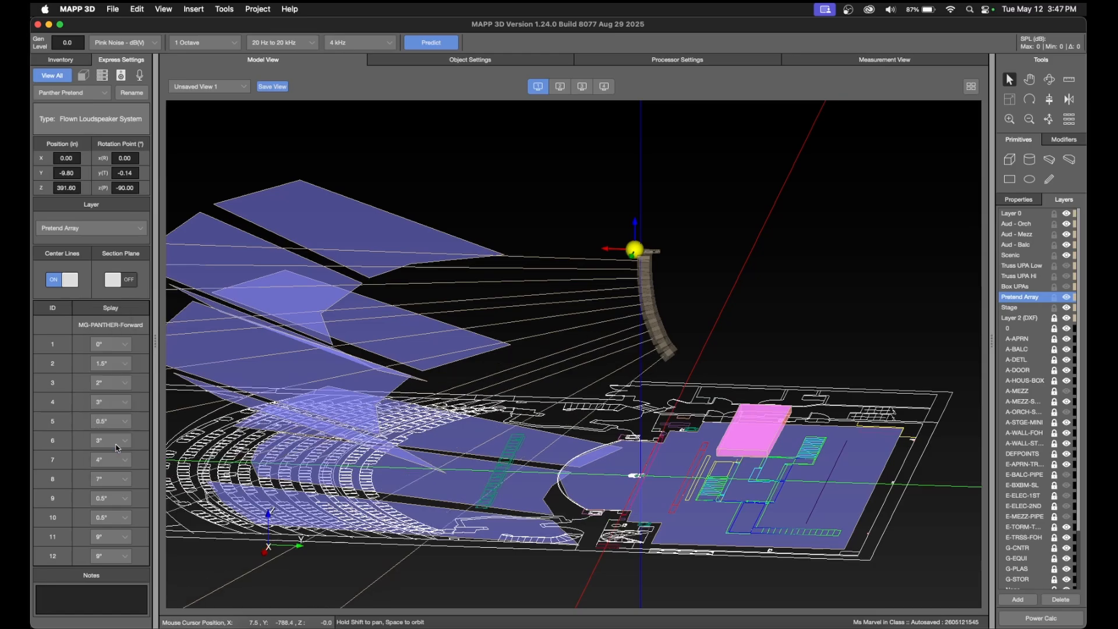
left_click(119, 499)
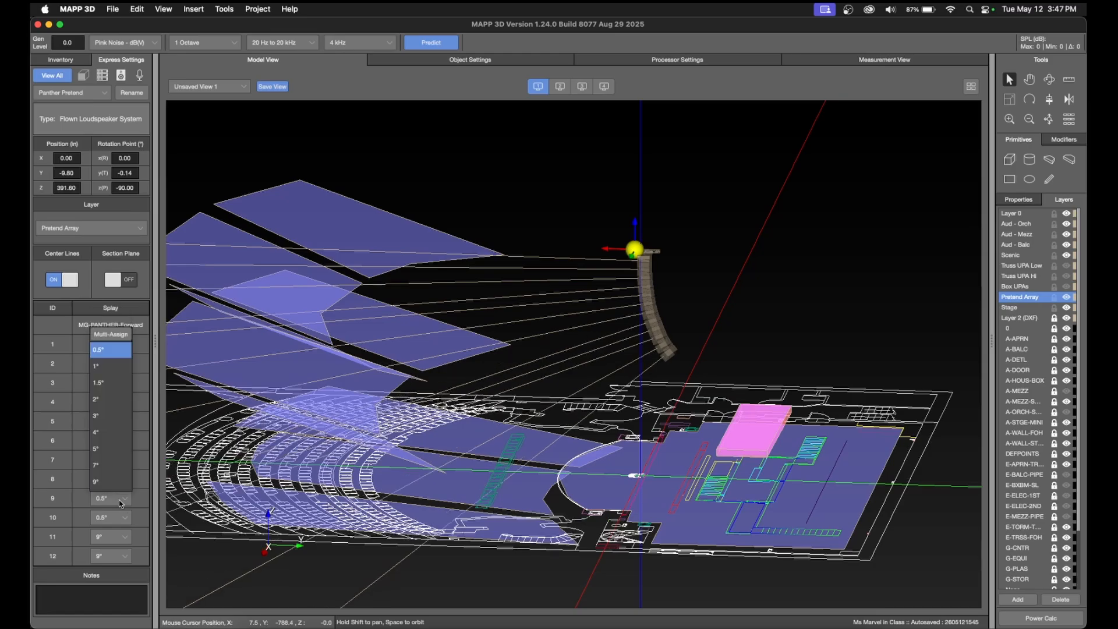
left_click(111, 425)
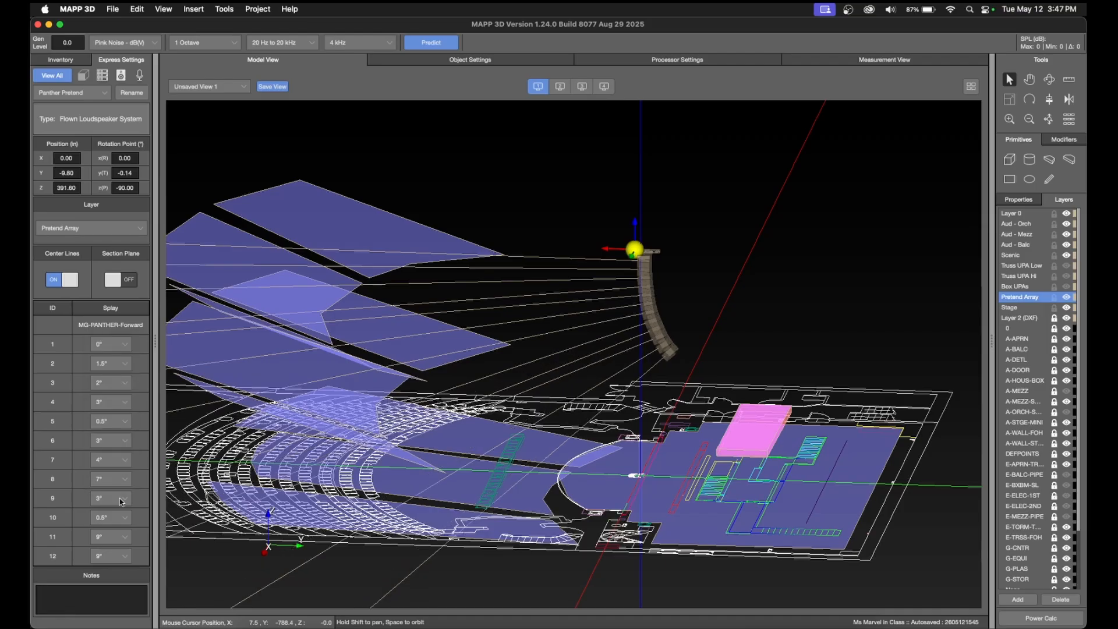
left_click(121, 500)
left_click(118, 457)
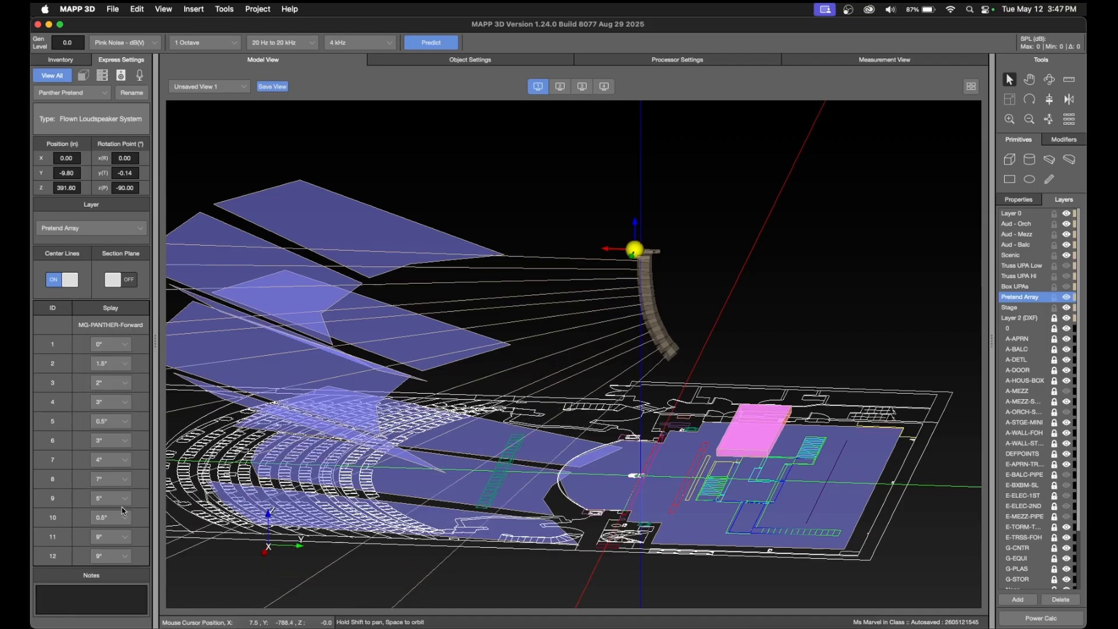
left_click(123, 500)
left_click(113, 461)
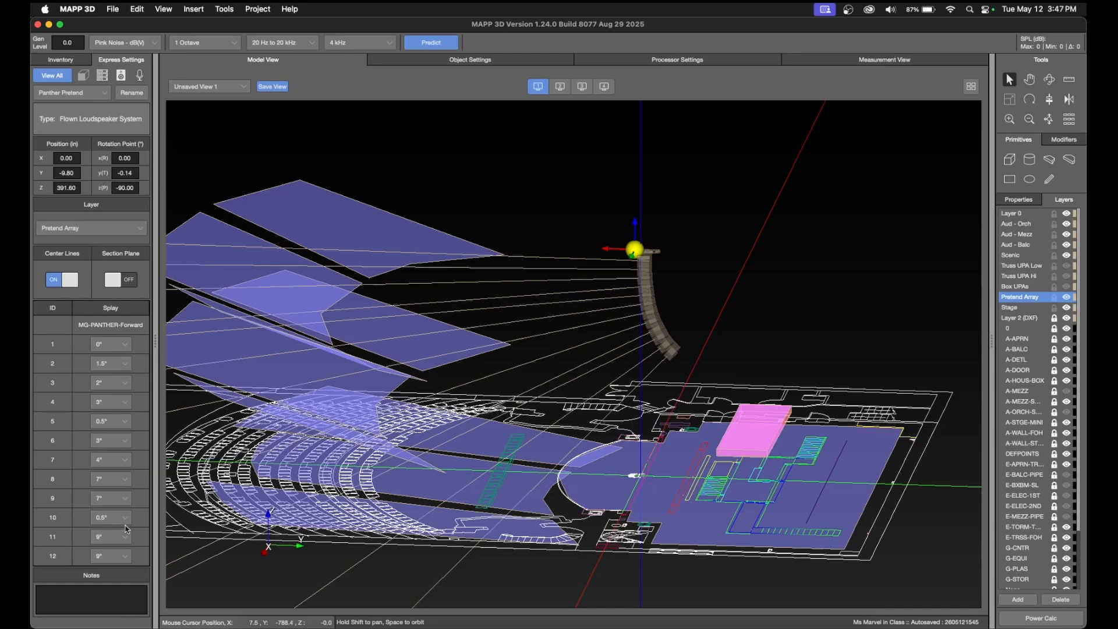
Set the splay of array element 10 to 9°.
left_click(123, 519)
left_click(119, 484)
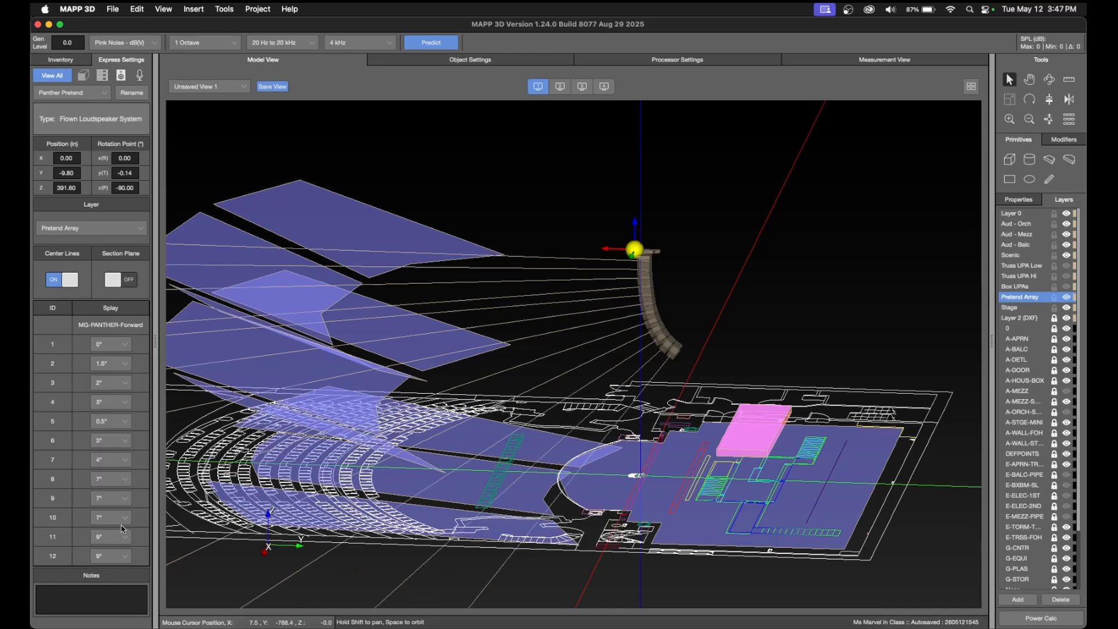
left_click(123, 519)
left_click(125, 504)
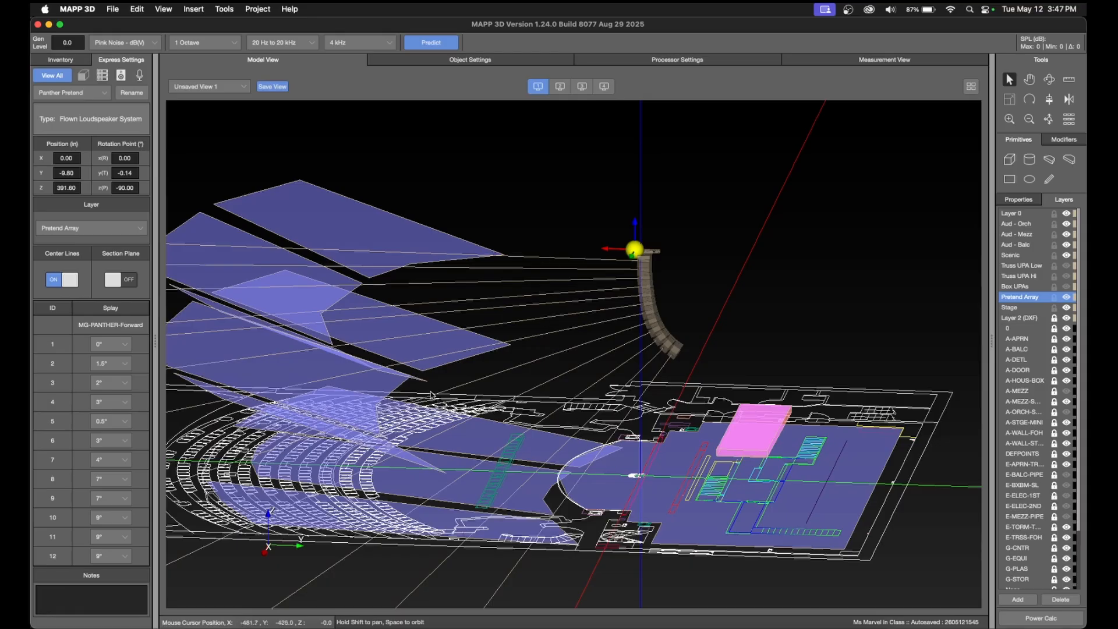
Set the splay of array elements 6 and 12 to 4° each.
scroll(424, 395, "down", 2)
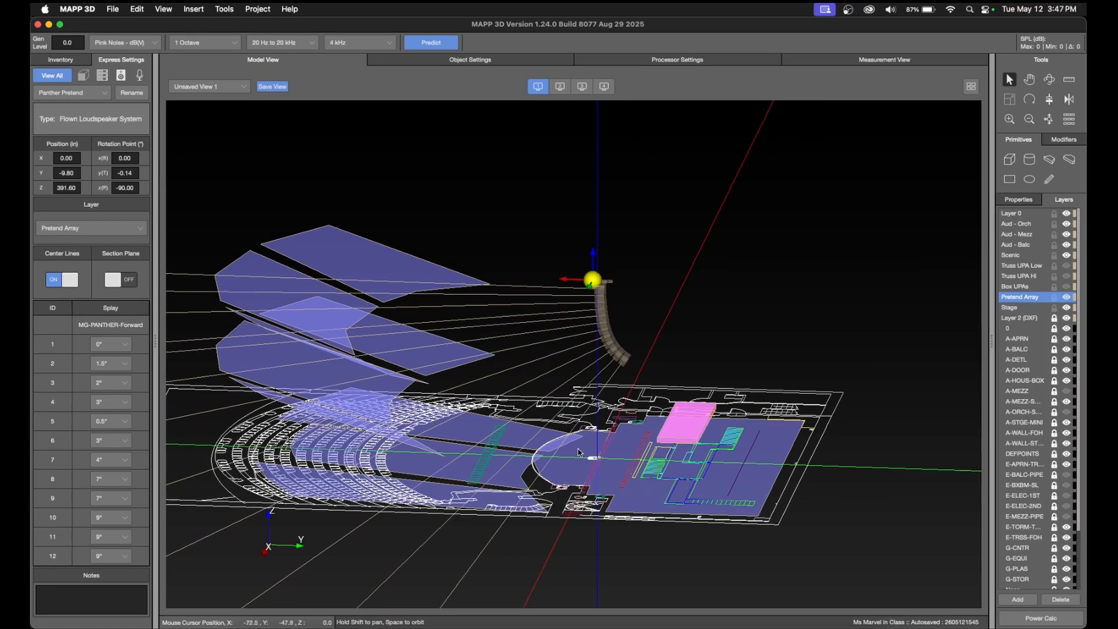
scroll(554, 462, "up", 3)
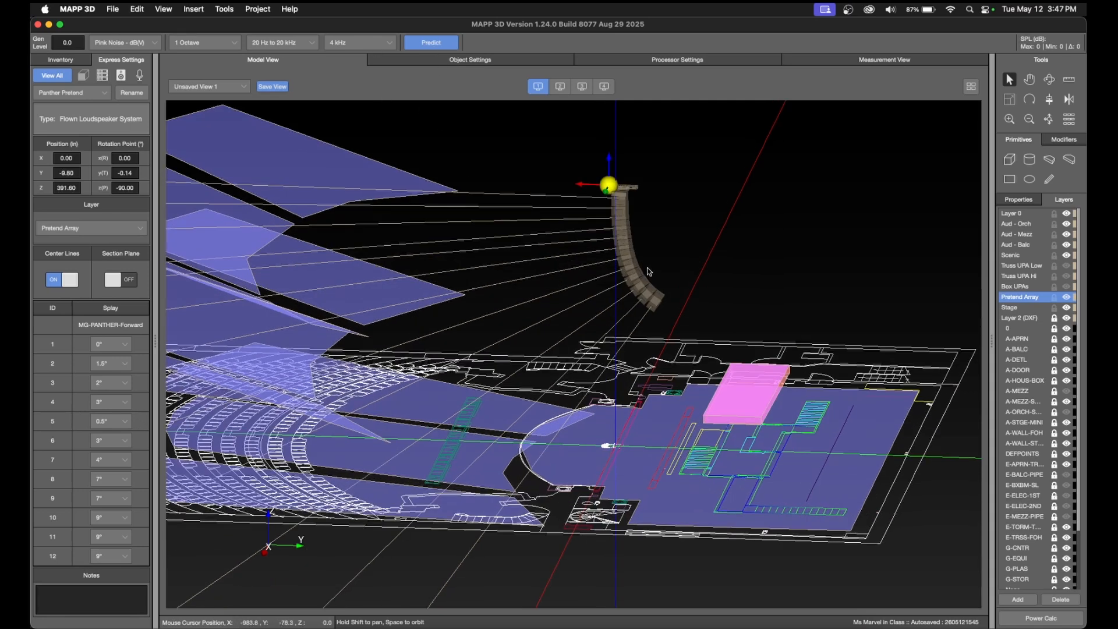
left_click(123, 443)
left_click(127, 552)
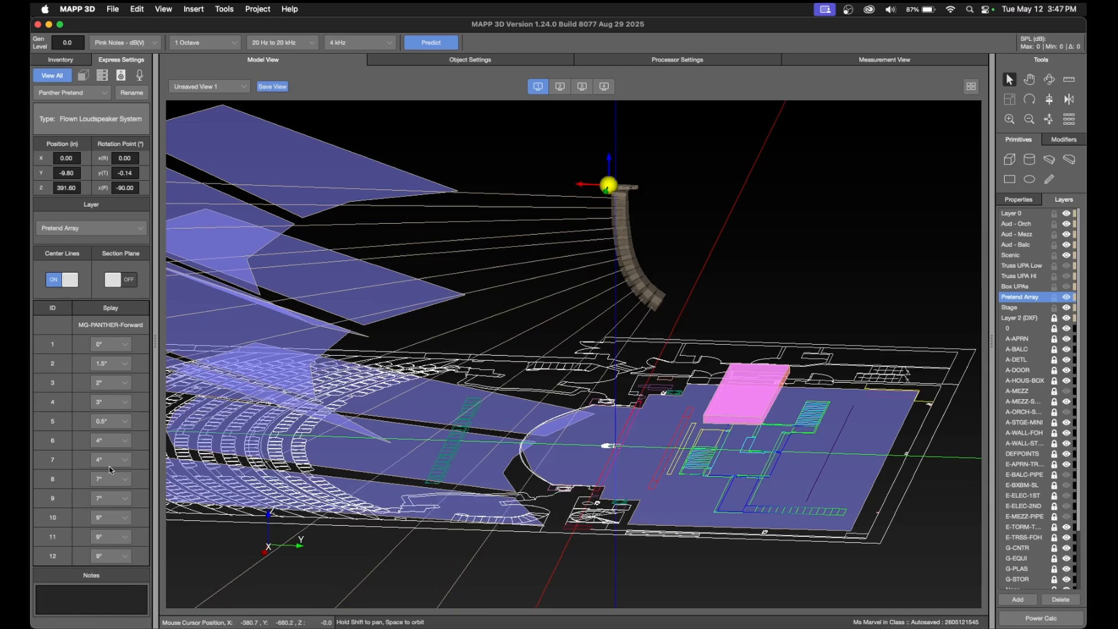
left_click(123, 557)
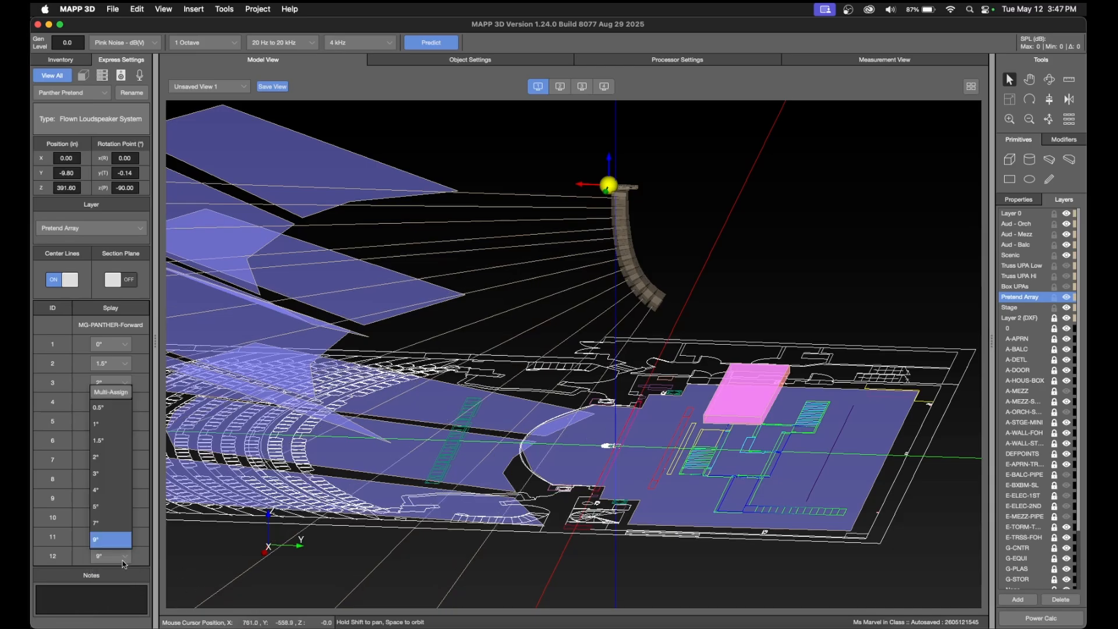
left_click(122, 491)
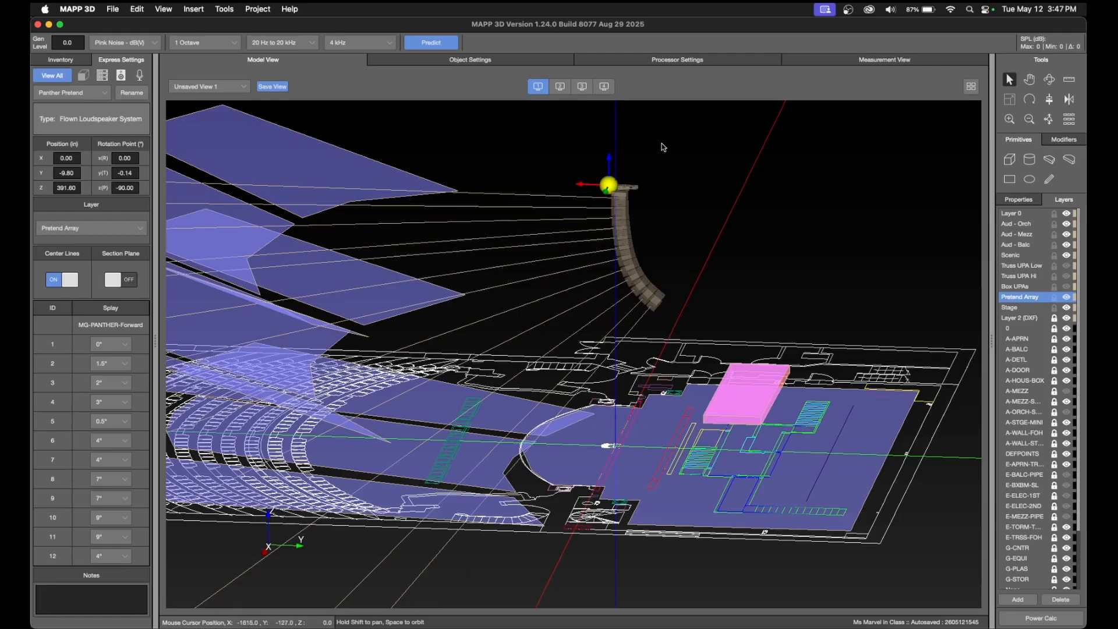
Rerun the 4 kHz prediction with the adjusted splay angles and examine the coverage on all seating levels from several angles.
left_click(417, 44)
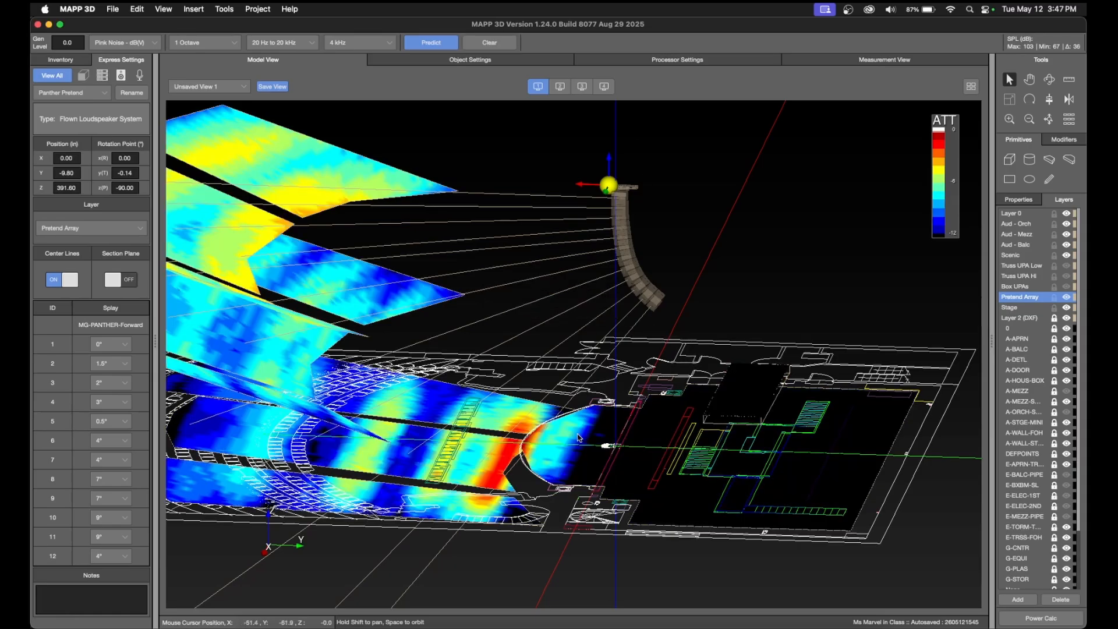
left_click(1049, 79)
left_click_drag(369, 345, 505, 349)
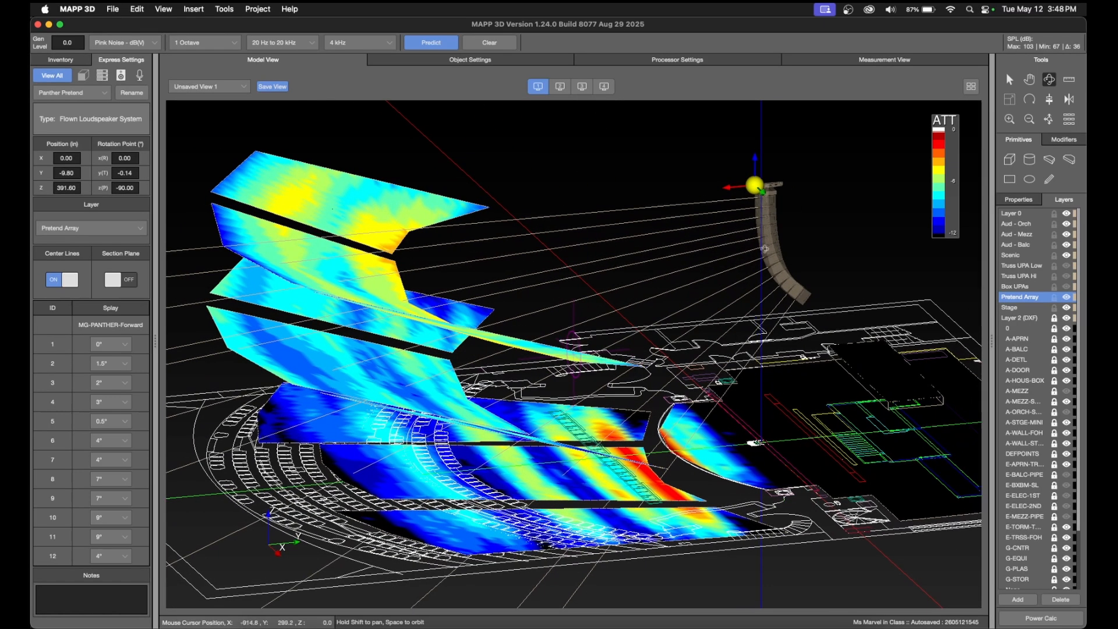
left_click_drag(788, 320, 323, 265)
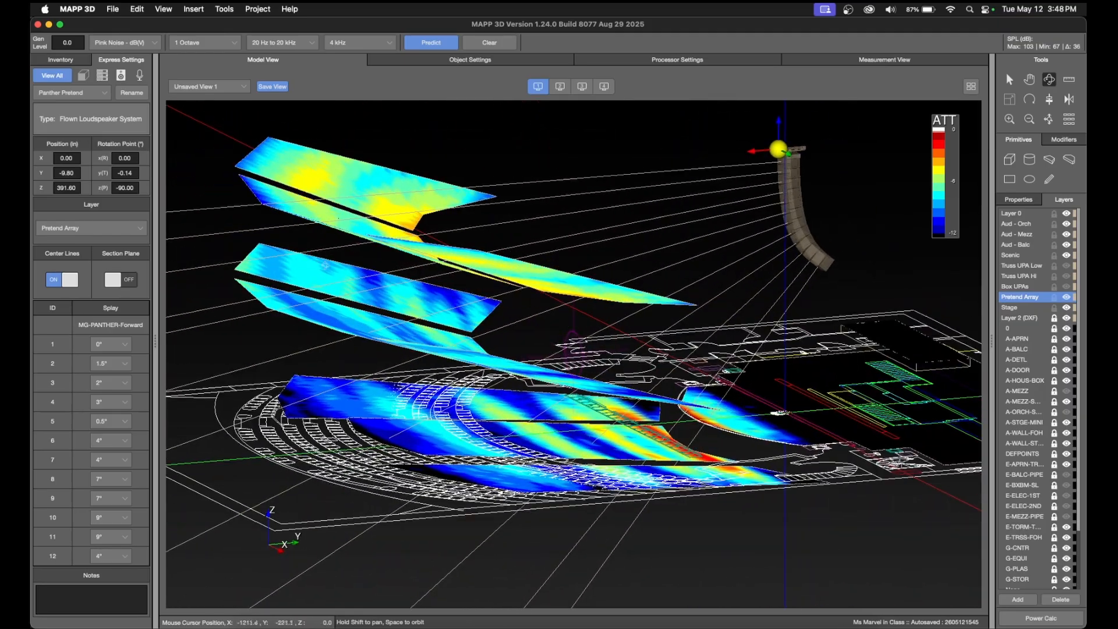
scroll(533, 291, "down", 3)
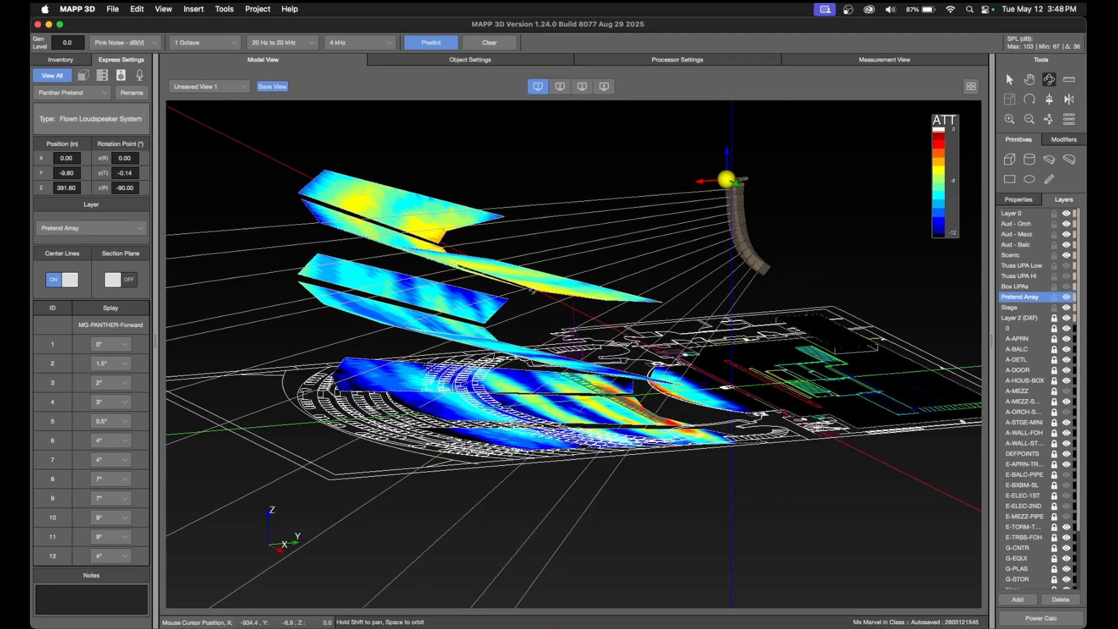
left_click_drag(750, 217, 725, 226)
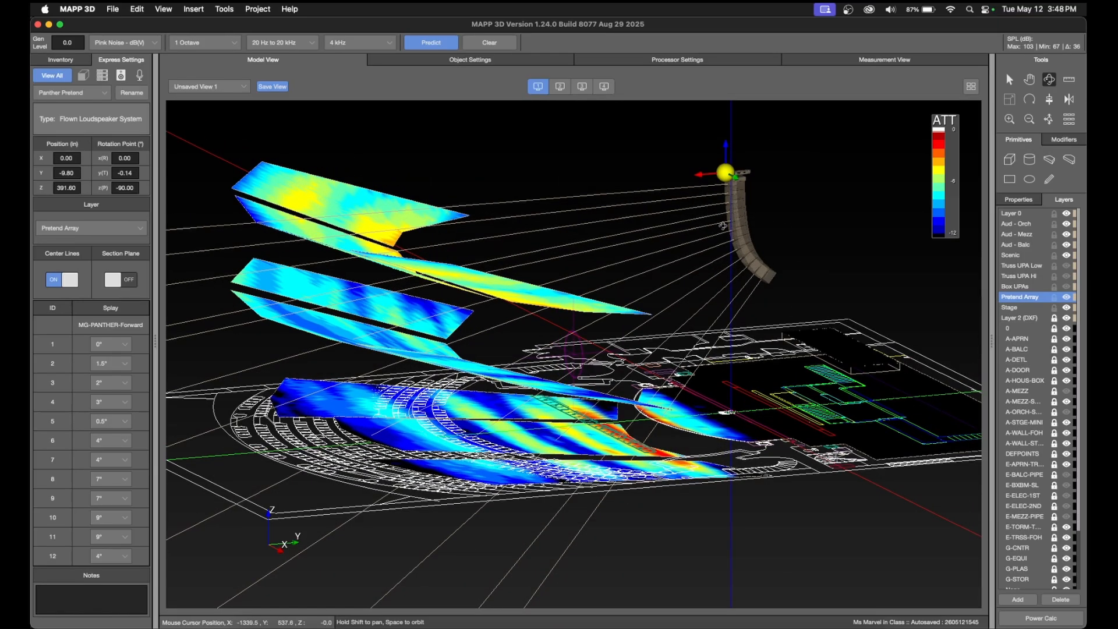
left_click_drag(272, 253, 472, 313)
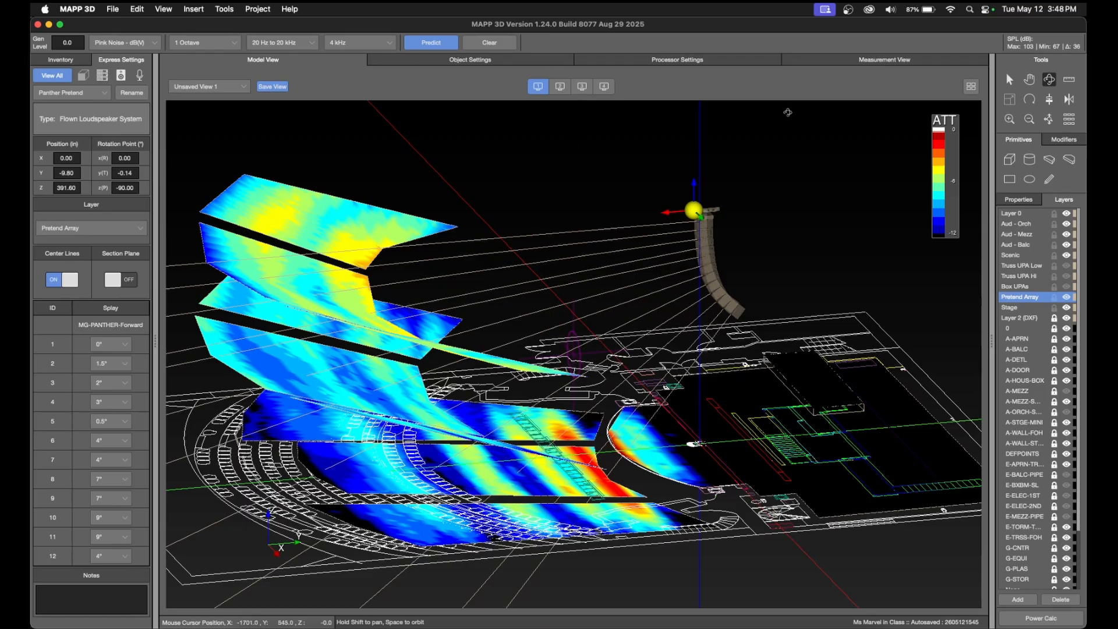
Hide the active Pretend Array layer and add a new layer named Monitors.
left_click(1067, 297)
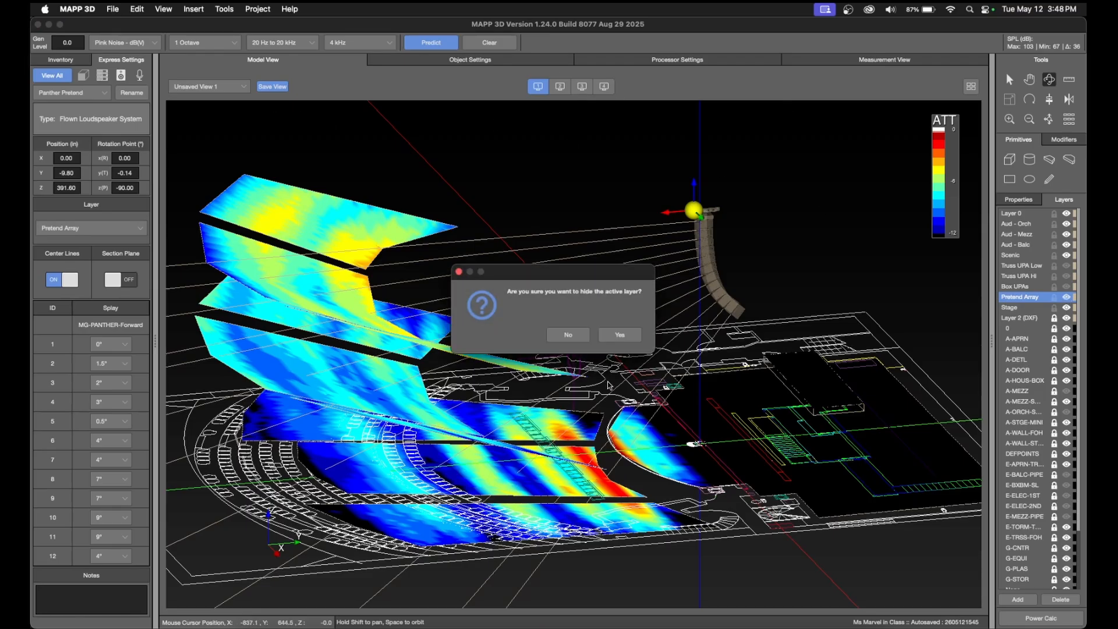
left_click(620, 336)
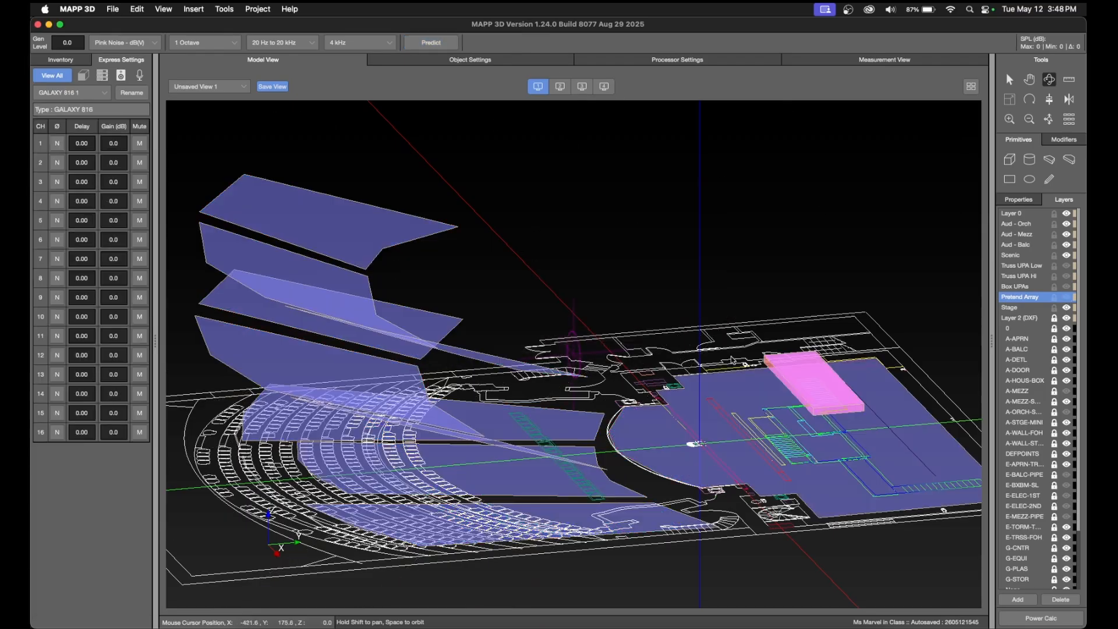
left_click(1023, 603)
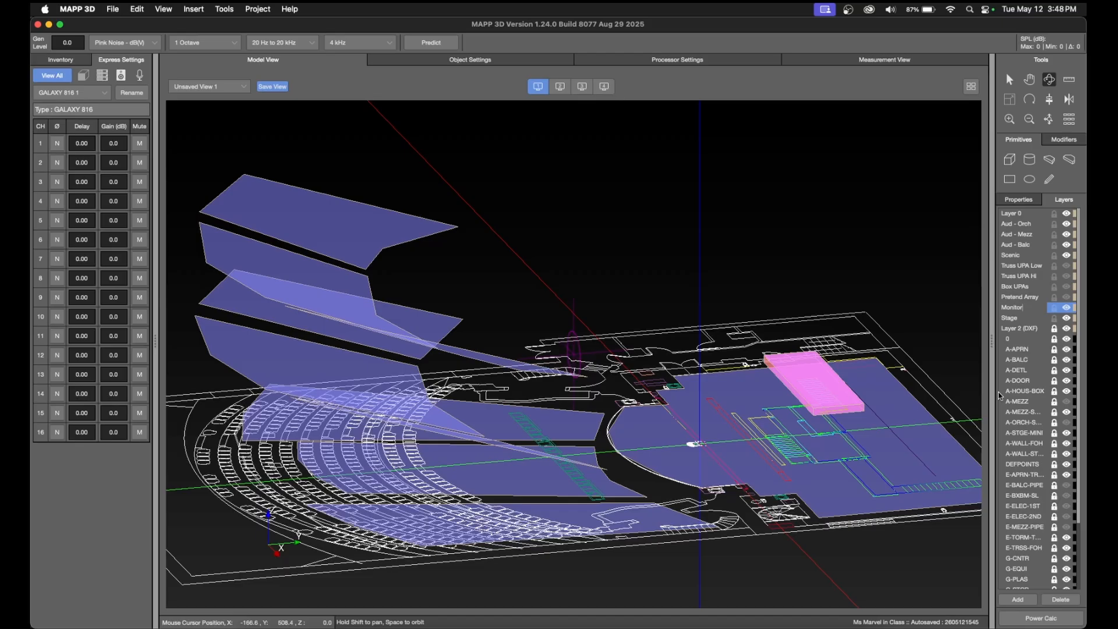
key("Return")
Switch the model to Top View 2 and hide the Aud - Orch, Aud - Mezz and Aud - Balc layers.
left_click(206, 86)
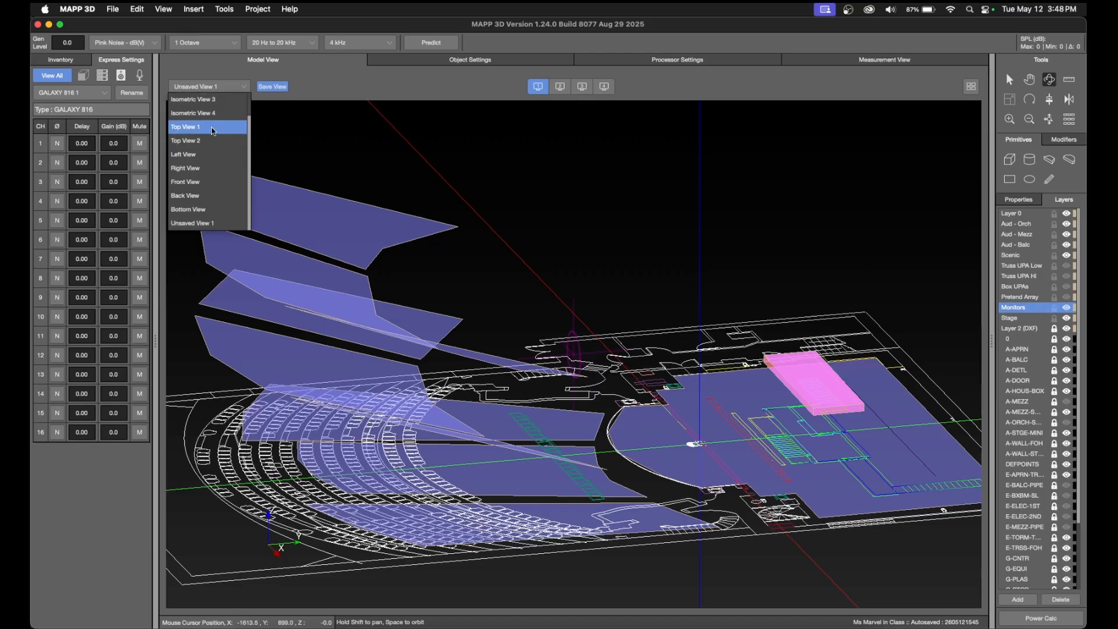
left_click(213, 141)
scroll(647, 175, "up", 5)
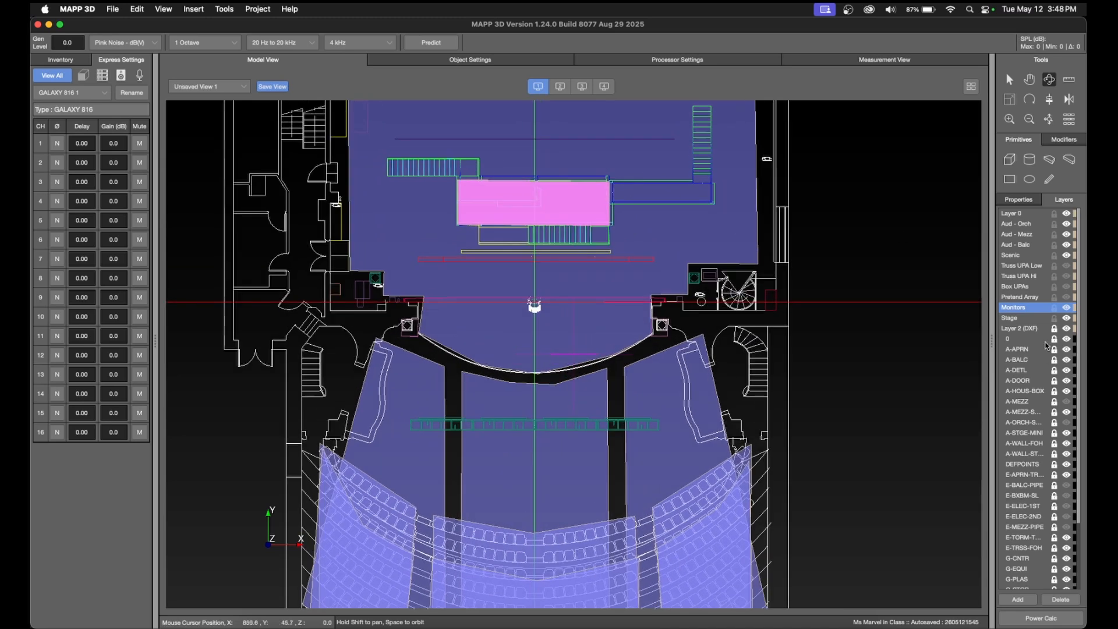
left_click(1026, 224)
left_click(1067, 225)
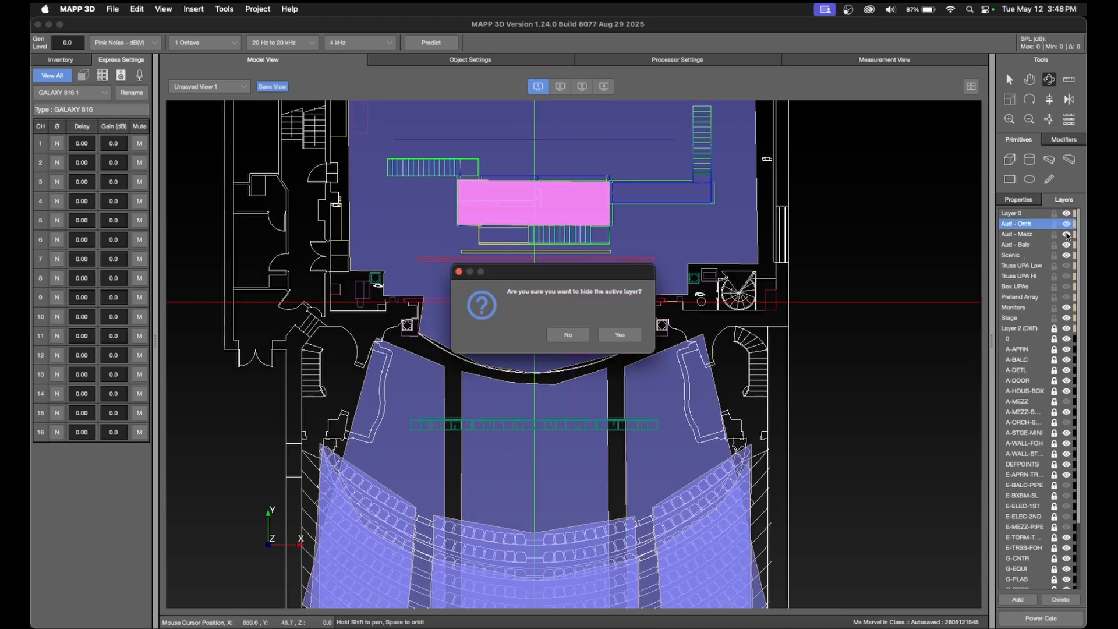
left_click(623, 336)
left_click(1067, 234)
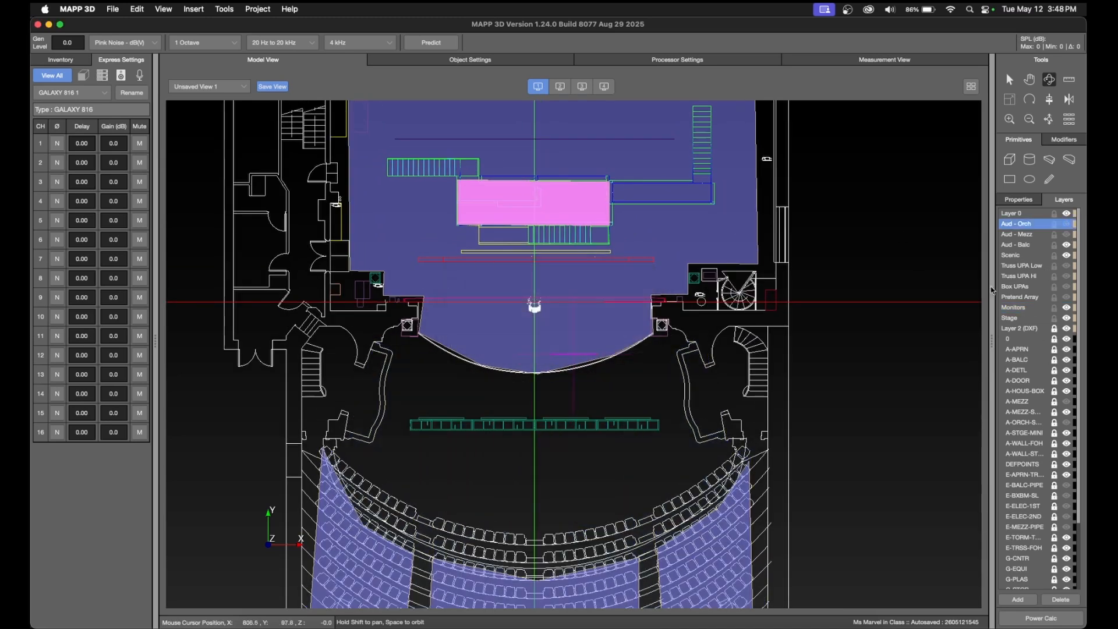
left_click(1067, 247)
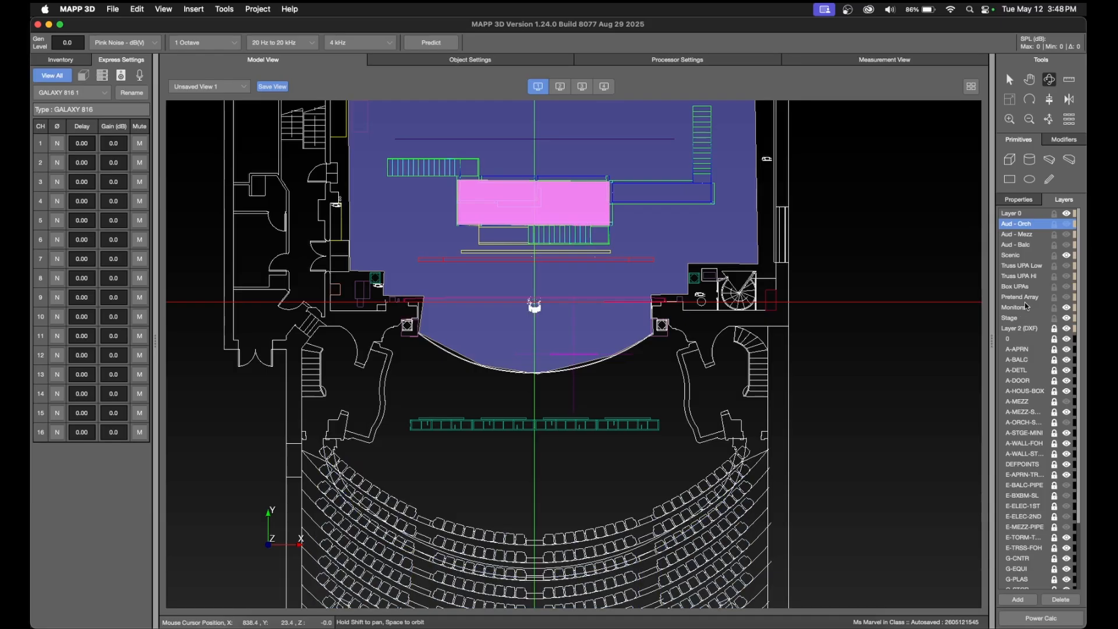
Make Monitors the active layer and start inserting a loudspeaker system of type Individual Loudspeaker.
left_click(1014, 309)
left_click(1031, 299)
left_click(1022, 310)
left_click(203, 10)
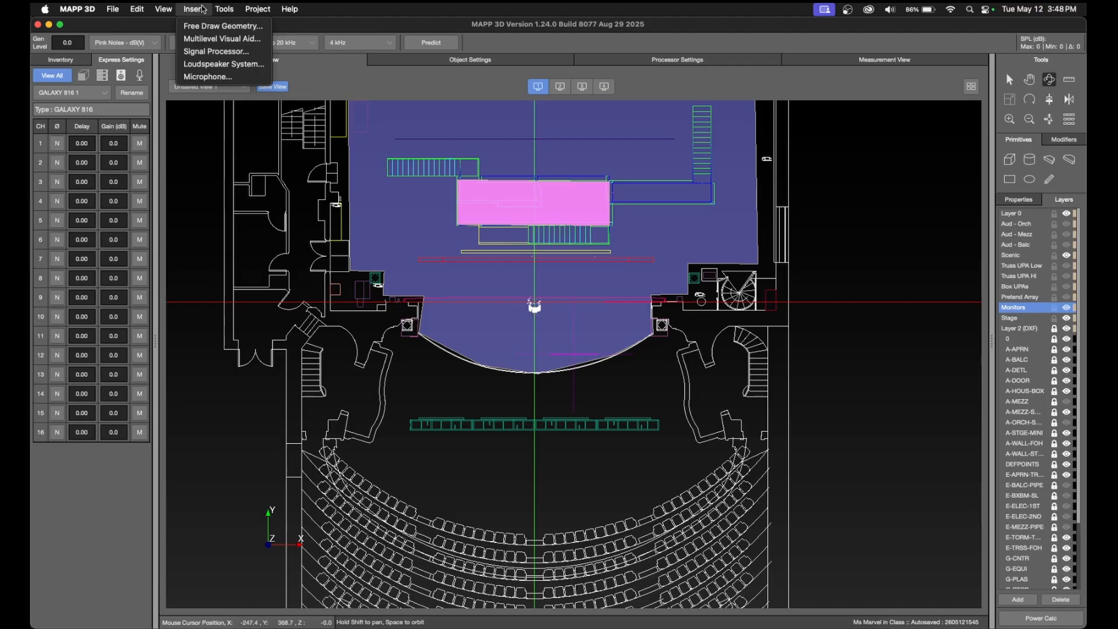
left_click(220, 65)
left_click(398, 134)
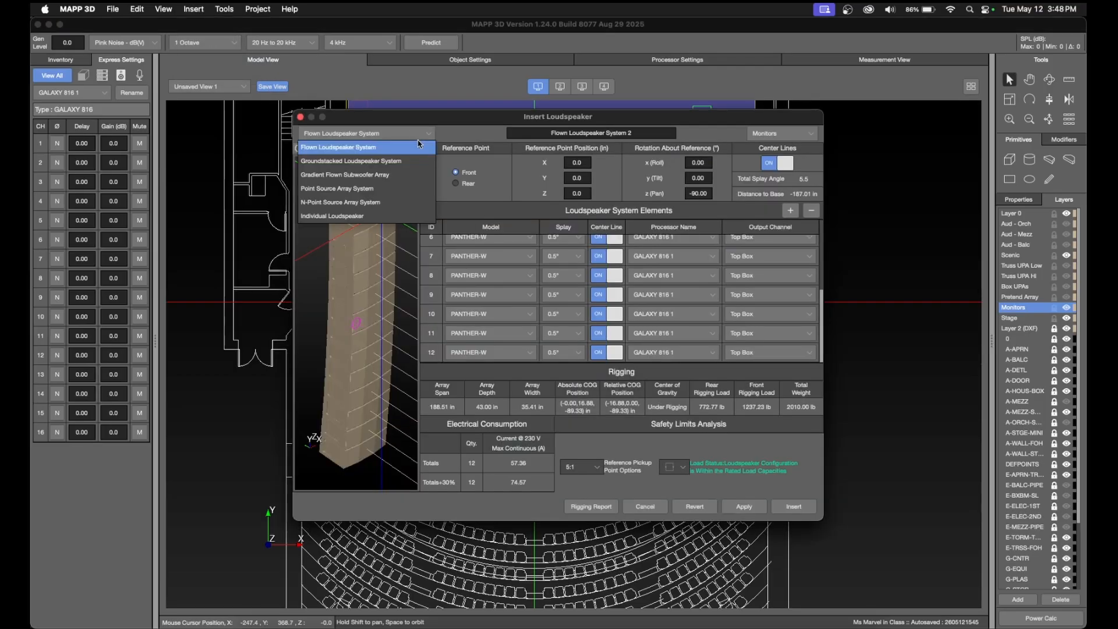
left_click(399, 220)
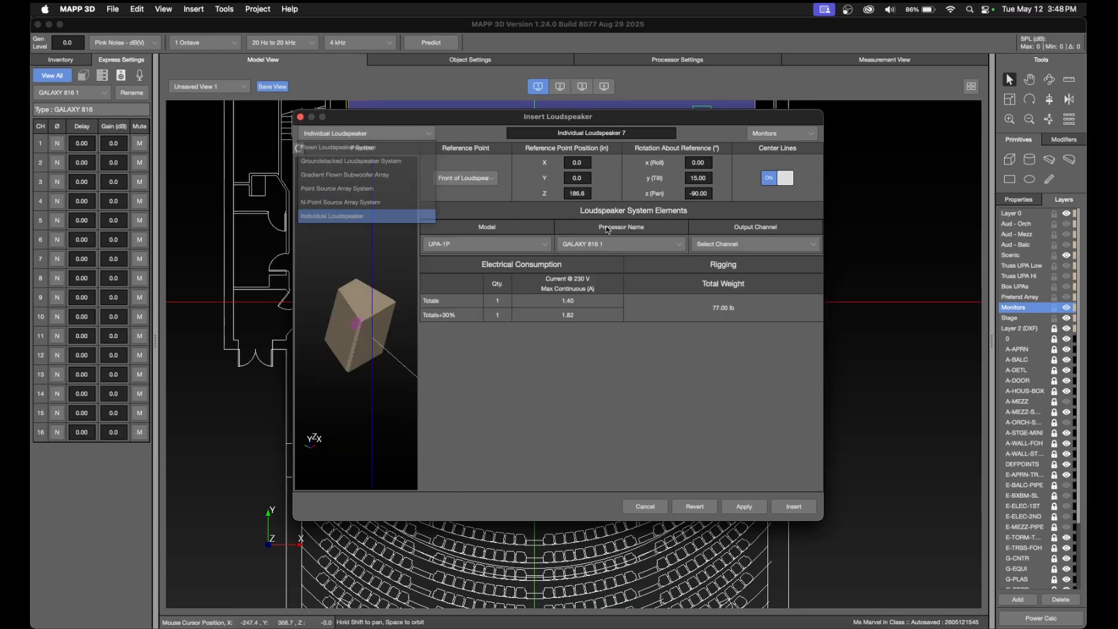
Set the new individual loudspeaker's model to UPM-1P.
left_click(521, 247)
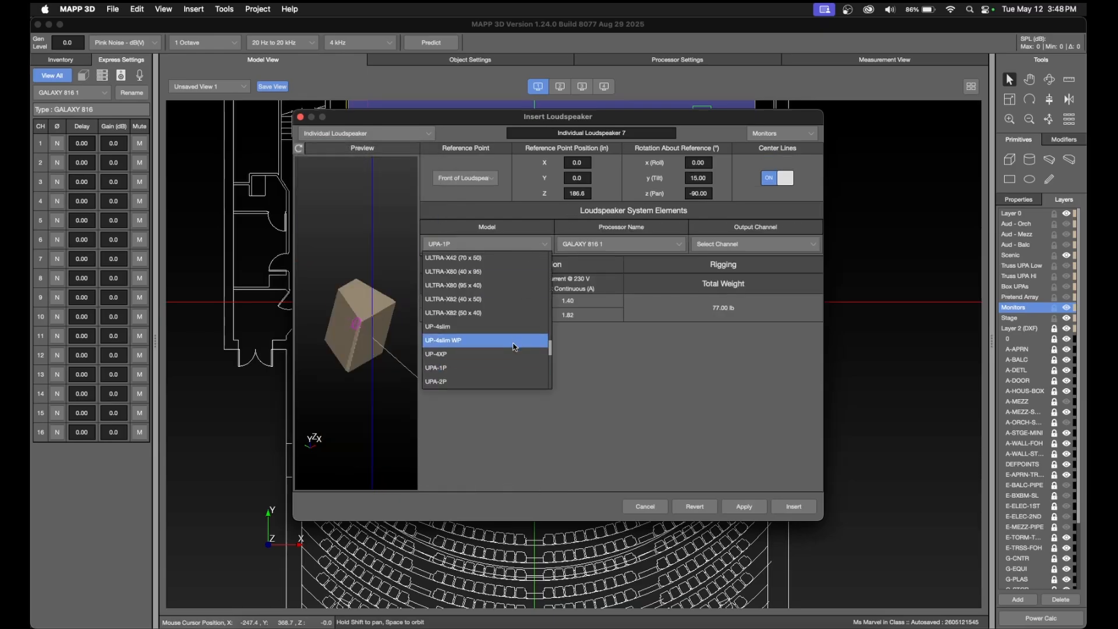
scroll(512, 349, "up", 5)
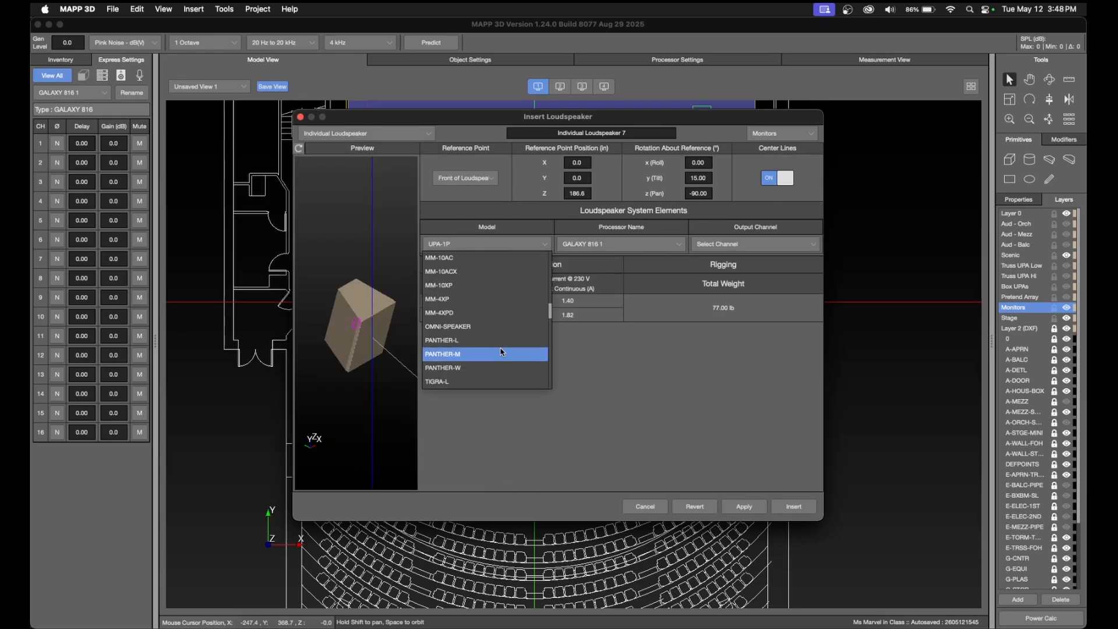
scroll(501, 351, "down", 5)
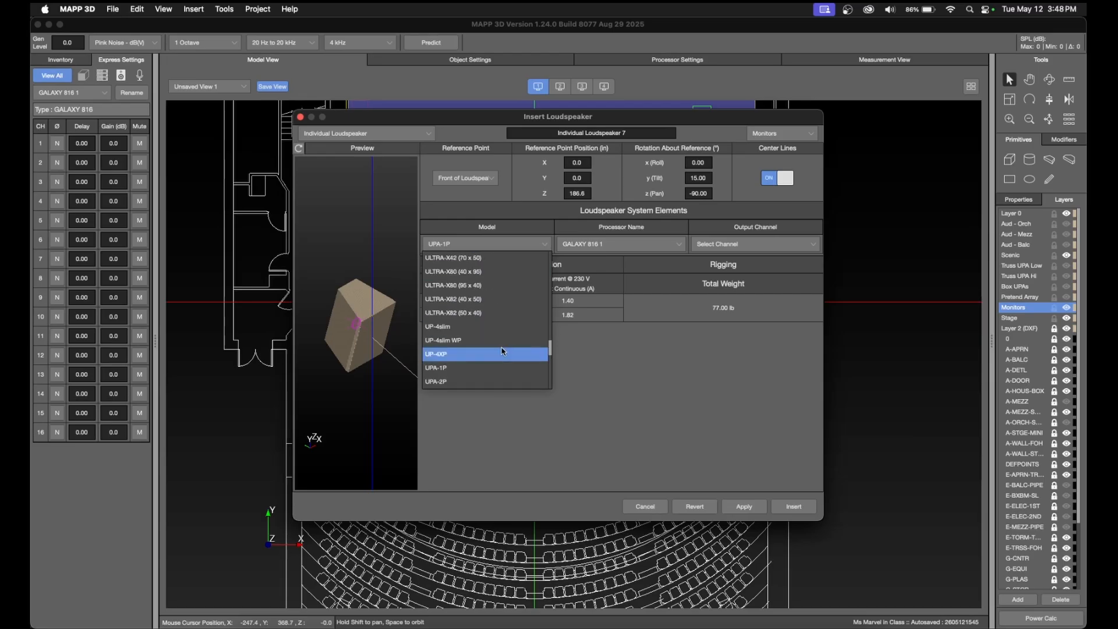
scroll(499, 351, "down", 3)
scroll(497, 347, "down", 3)
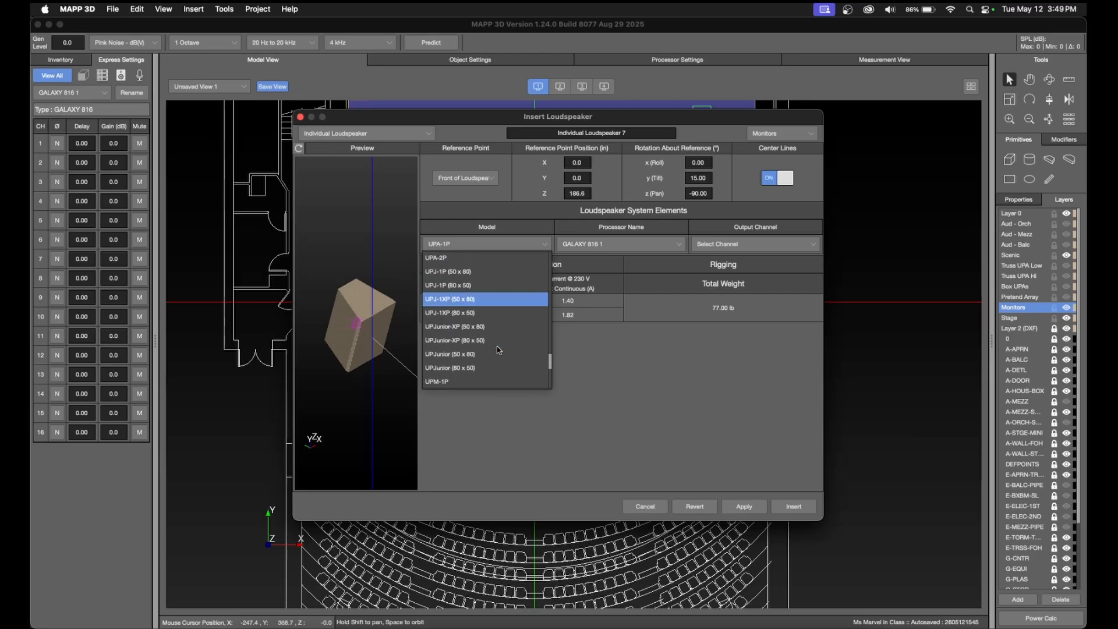
left_click(518, 335)
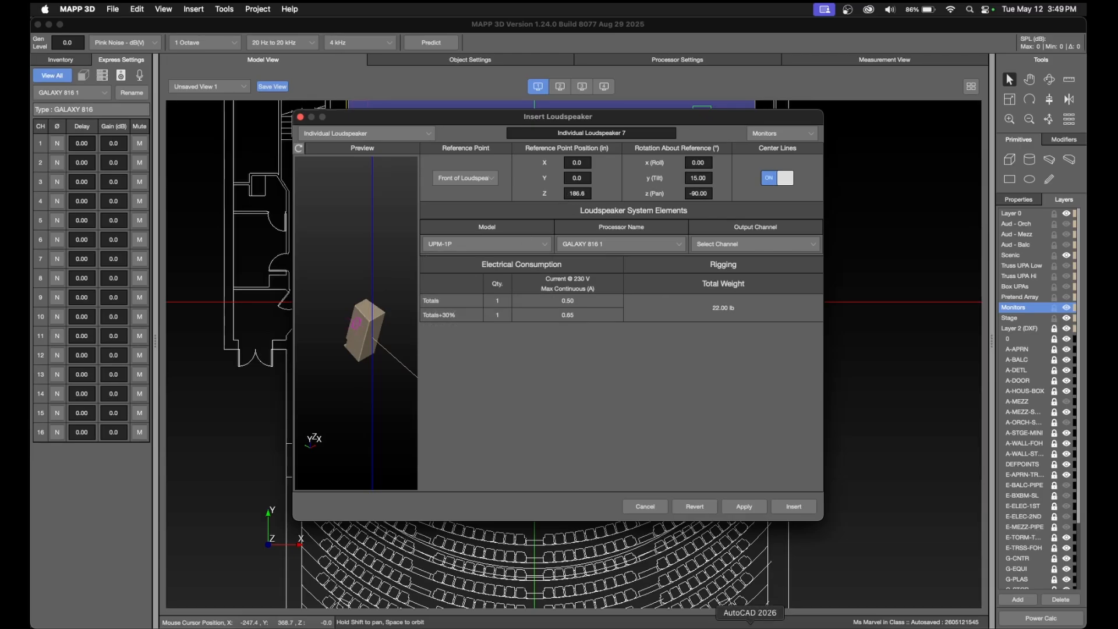
Switch to AutoCAD and examine the stage section in Reskin - SARAH.dwg around the overhead fixtures and line sets.
key("super+Tab")
middle_click_drag(611, 345, 469, 411)
scroll(610, 402, "down", 4)
middle_click_drag(595, 392, 481, 453)
scroll(459, 274, "up", 4)
scroll(446, 259, "up", 5)
middle_click_drag(430, 261, 482, 277)
mouse_move(425, 270)
middle_mouse_down()
mouse_move(488, 282)
mouse_move(532, 261)
mouse_move(444, 265)
middle_mouse_up()
scroll(511, 215, "up", 3)
scroll(406, 272, "down", 3)
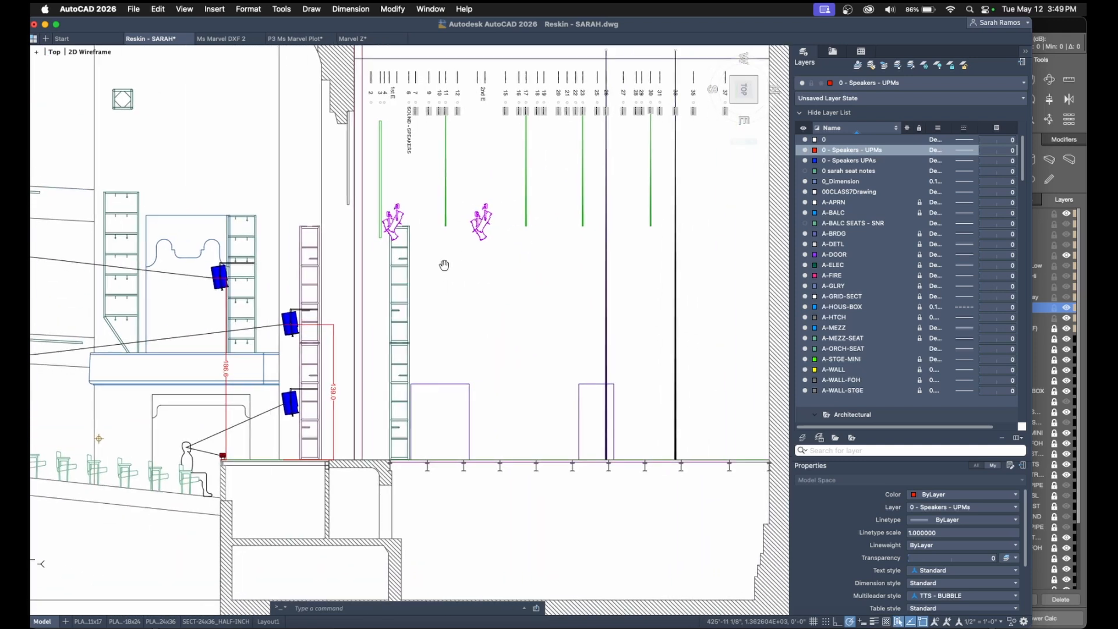
key("Return")
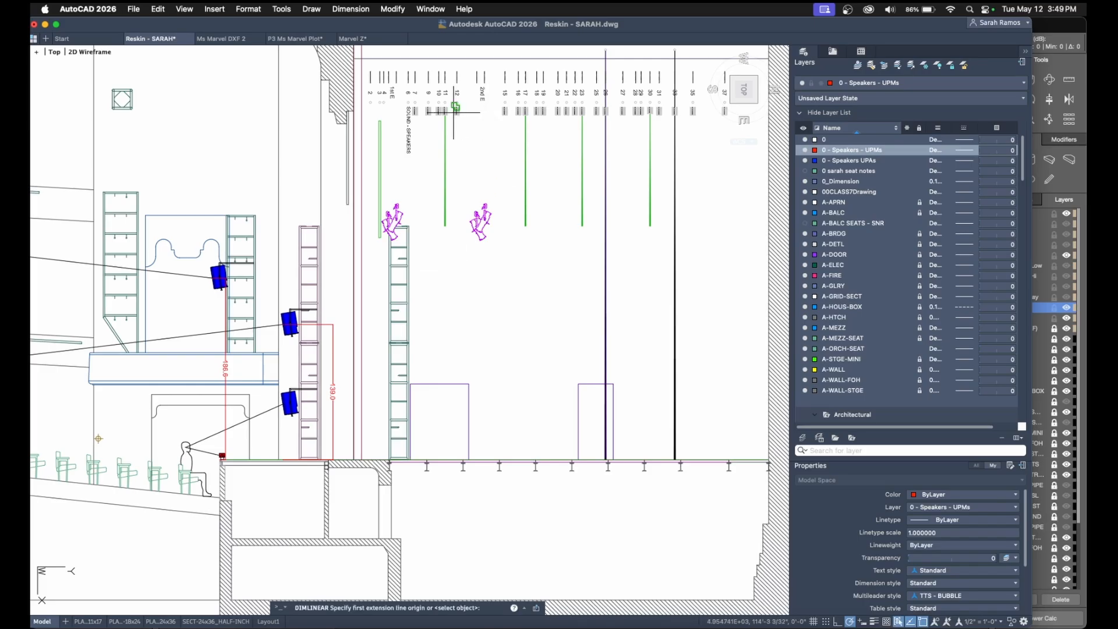
key("Escape")
Inspect the lighting fixtures at the first and second electrics and their positions relative to the line sets and stage masking.
scroll(480, 220, "up", 6)
scroll(478, 222, "up", 4)
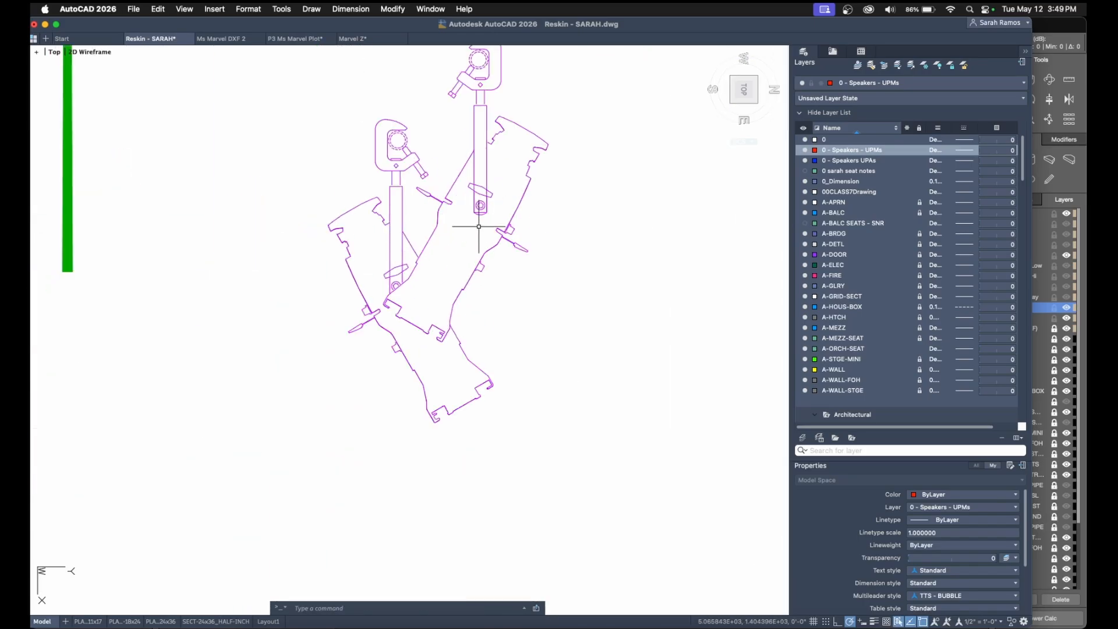
left_click(480, 236)
scroll(480, 236, "down", 8)
middle_click_drag(533, 335, 527, 333)
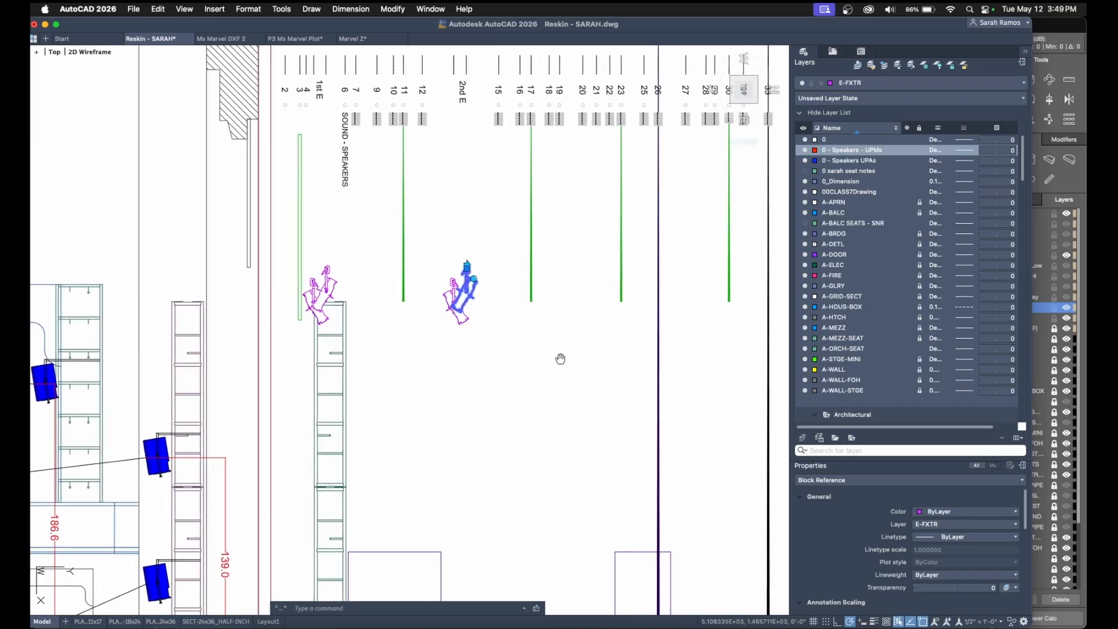
middle_click_drag(561, 359, 544, 357)
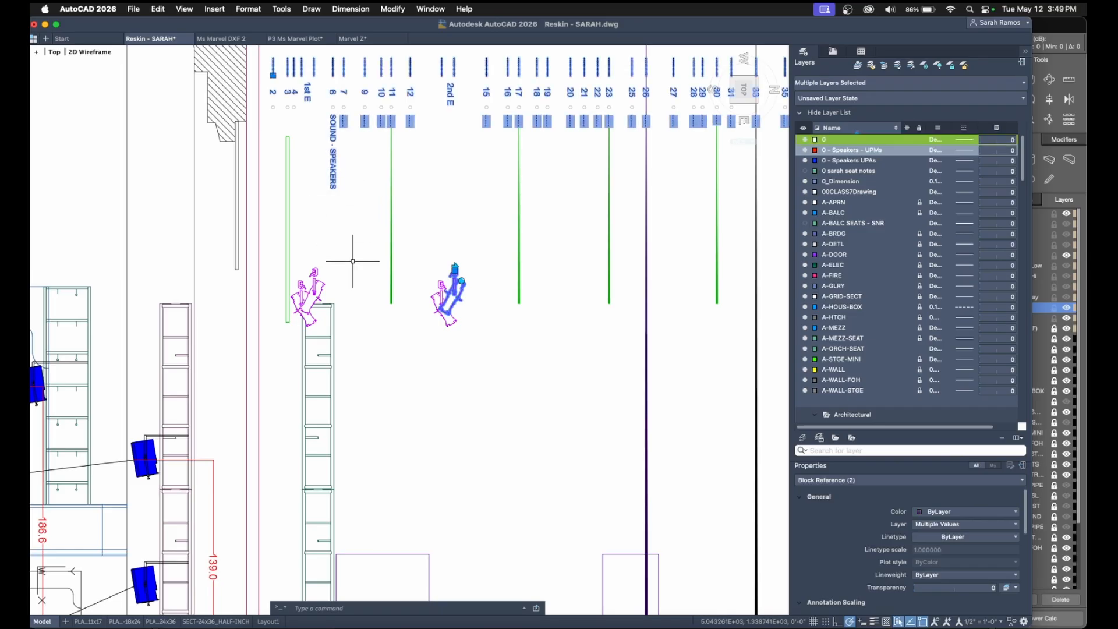
key("Escape")
middle_click_drag(352, 259, 398, 285)
middle_click_drag(380, 177, 406, 215)
scroll(406, 214, "up", 4)
scroll(407, 215, "down", 4)
mouse_move(565, 352)
middle_mouse_down()
mouse_move(433, 298)
mouse_move(407, 323)
middle_mouse_up()
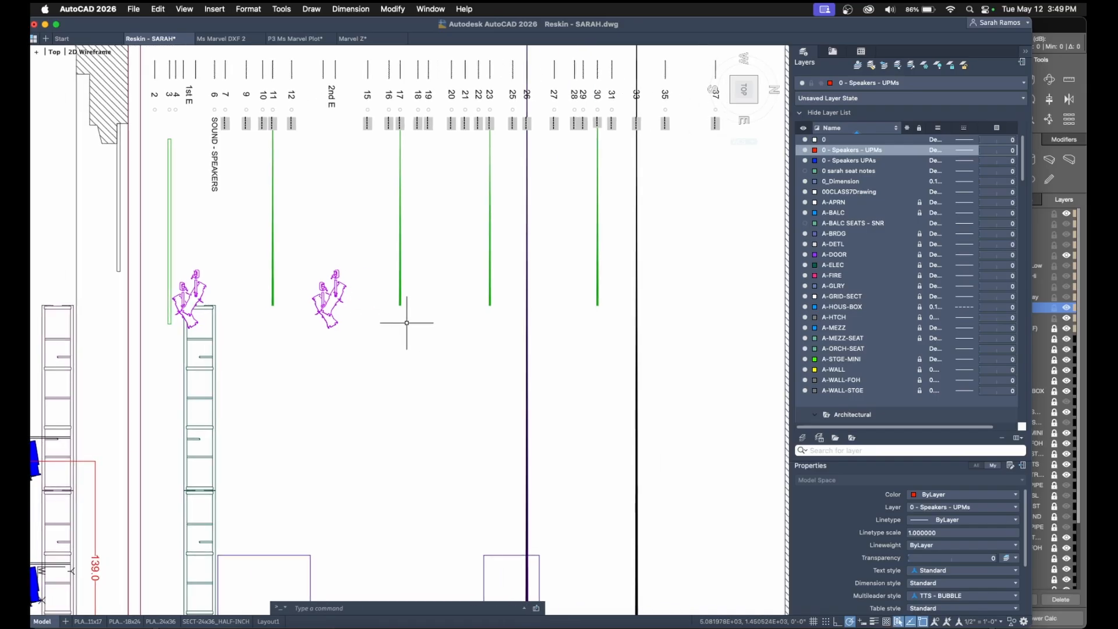
scroll(406, 322, "down", 2)
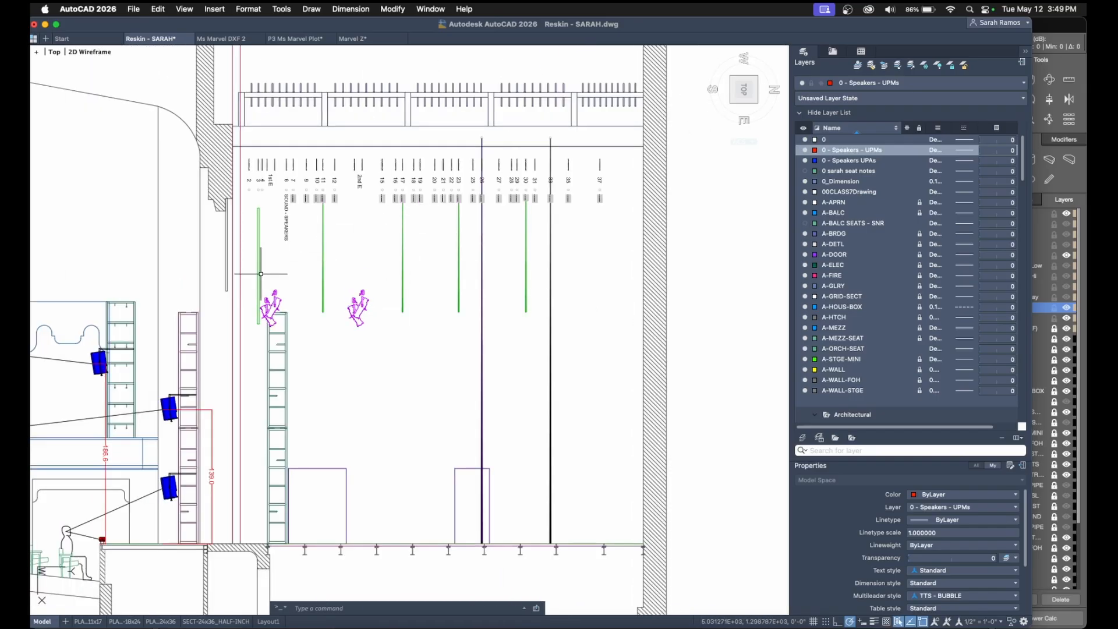
left_click(227, 289)
key("Escape")
middle_click_drag(282, 332, 325, 324)
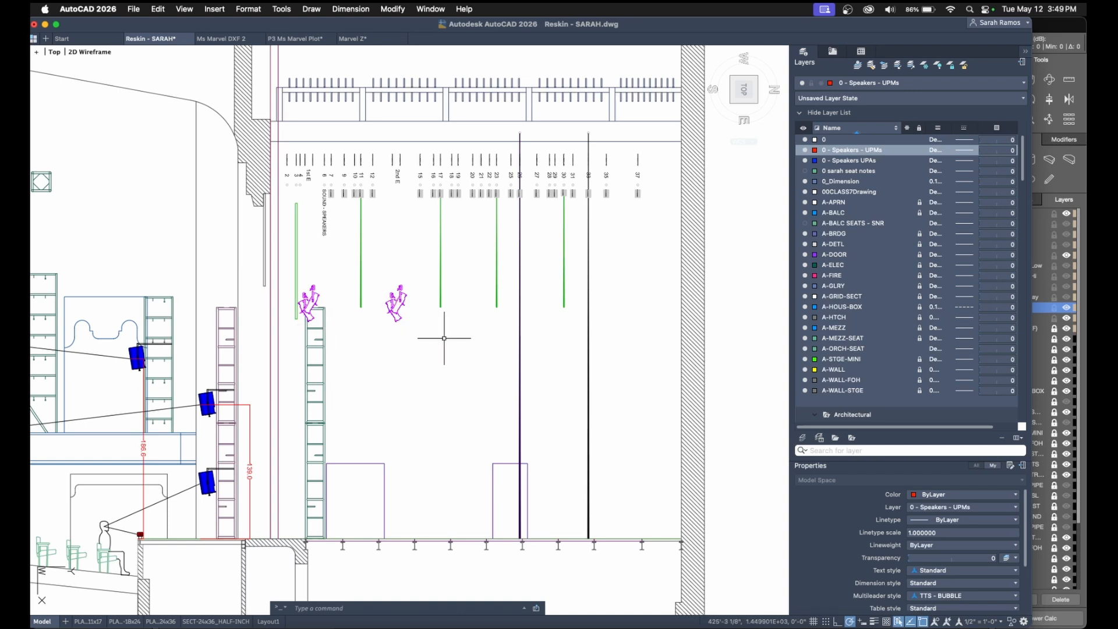
middle_click_drag(381, 339, 394, 329)
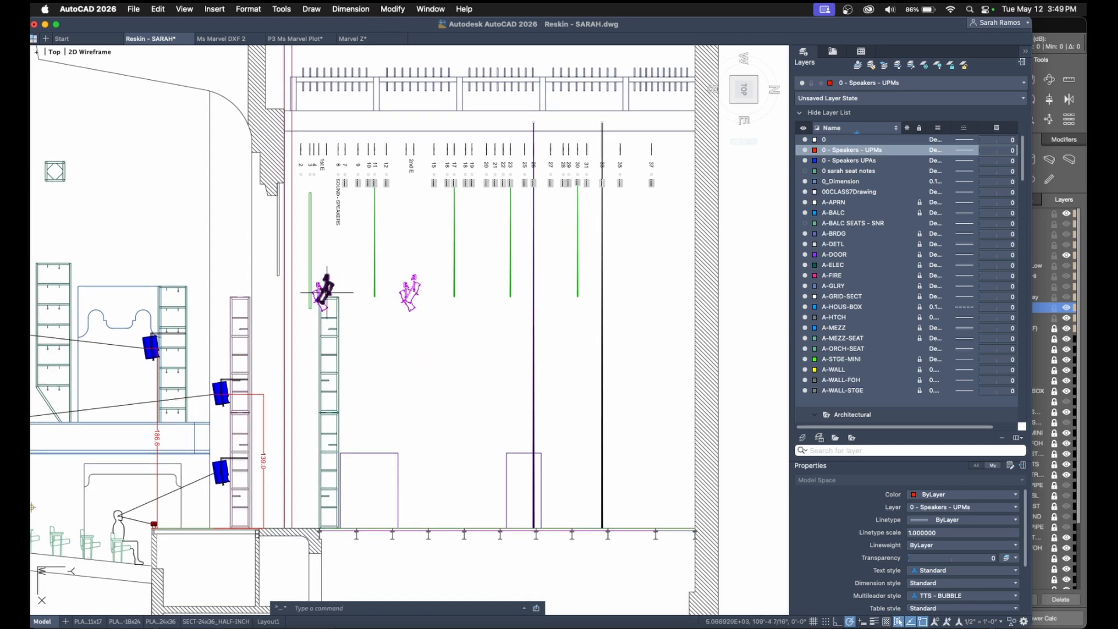
Draw a horizontal line from the clamp of the upper first-electric fixture across the stage and past the back wall.
scroll(326, 298, "up", 4)
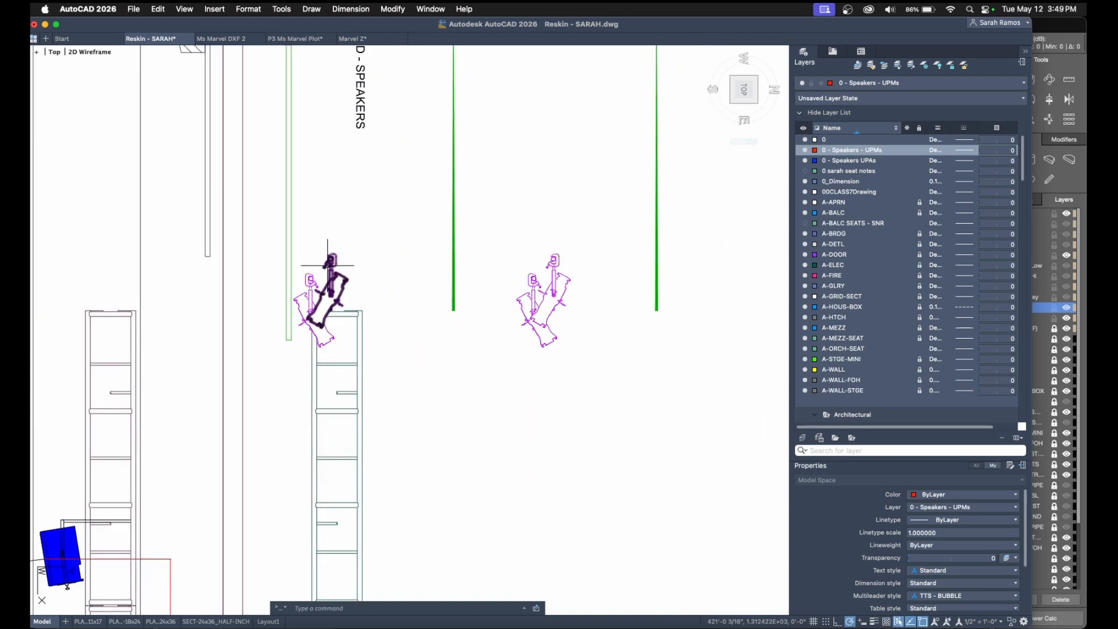
scroll(329, 262, "up", 4)
type("l")
key("Return")
left_click(330, 251)
scroll(331, 249, "down", 5)
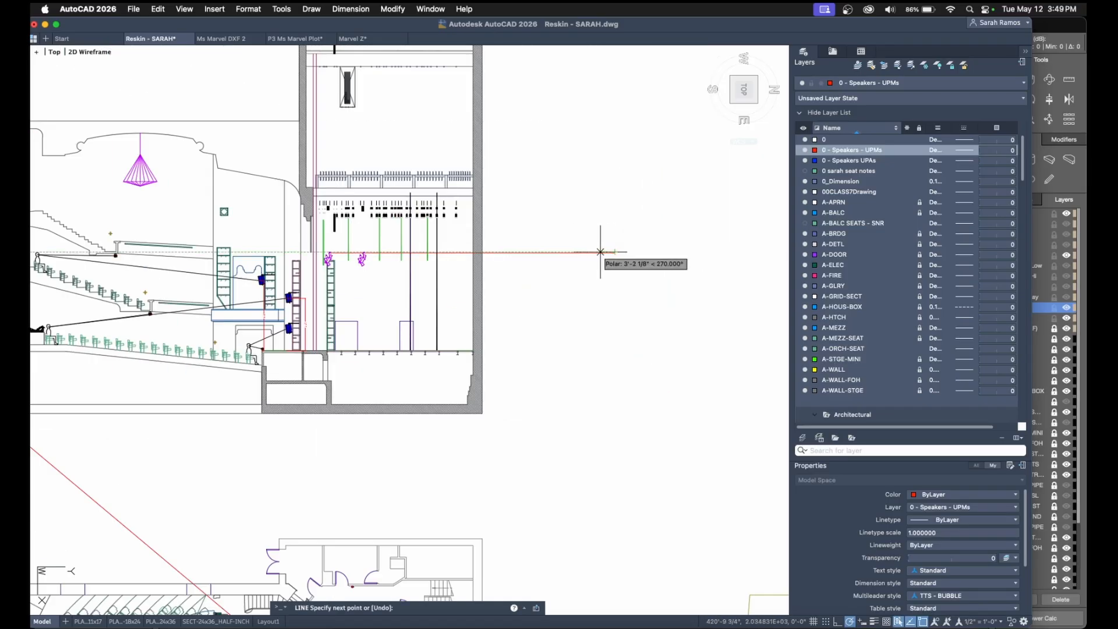
key("Escape")
scroll(391, 278, "up", 3)
middle_click_drag(385, 283, 449, 326)
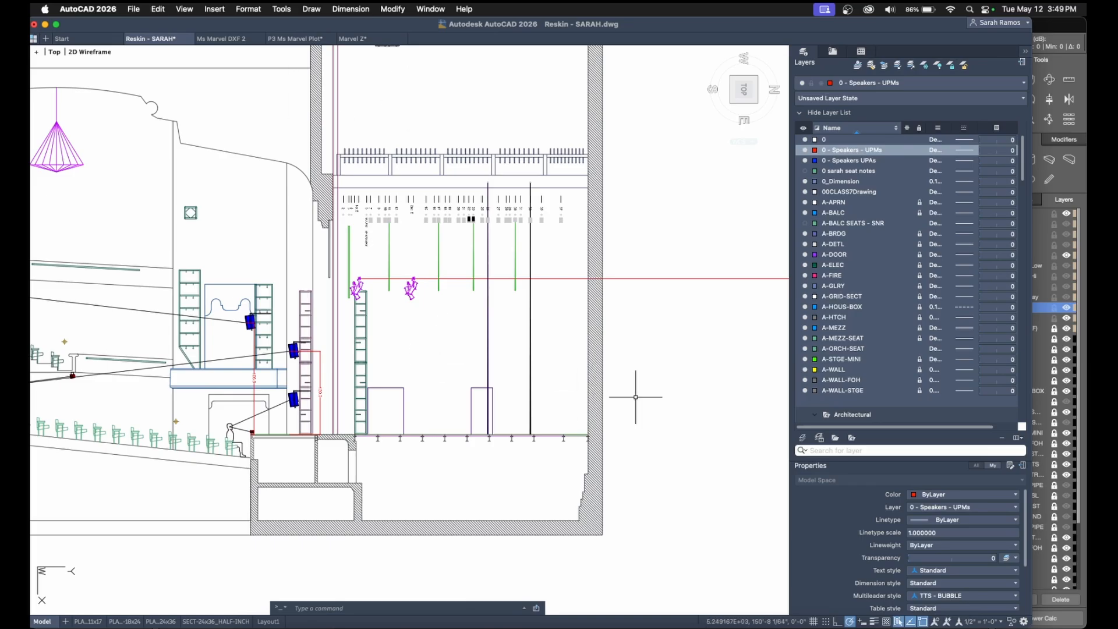
Open the recent drawing Sarah Blocks Master 2026.dwg and copy the trapezoidal view of the Meyer UPM-1P block.
scroll(606, 398, "right", 5)
left_click(134, 8)
mouse_move(168, 83)
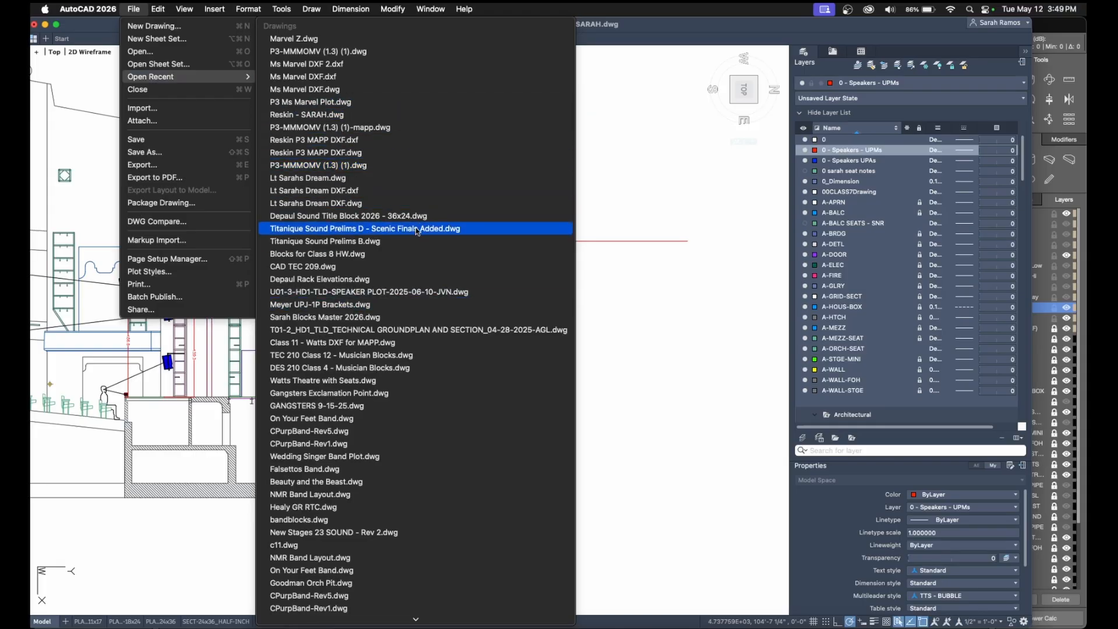
left_click(423, 319)
scroll(526, 464, "up", 5)
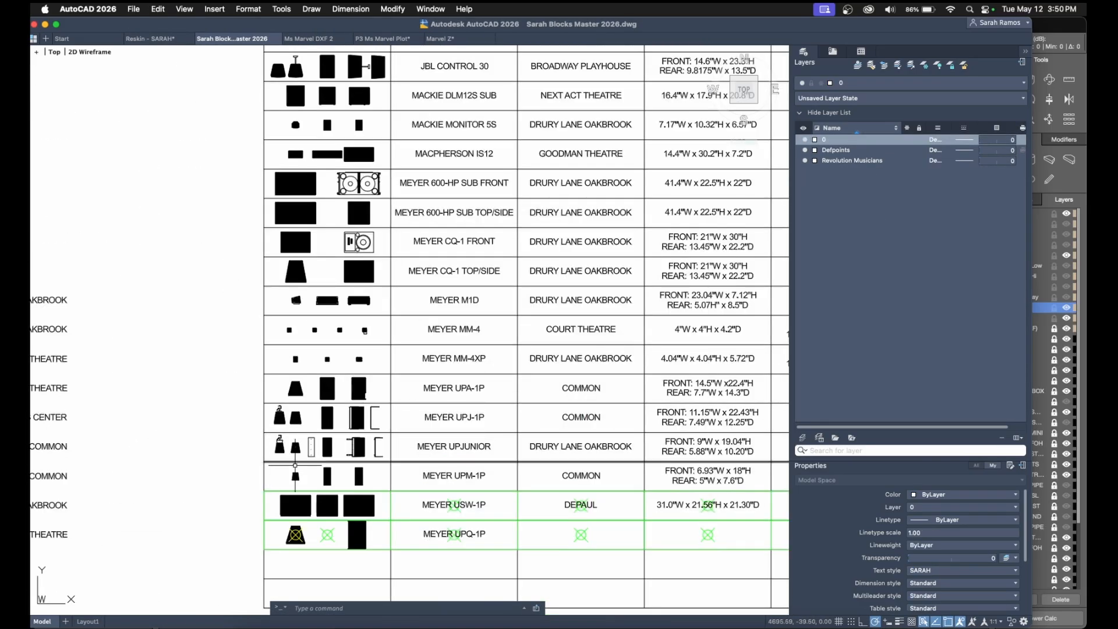
scroll(347, 473, "up", 4)
left_click(226, 473)
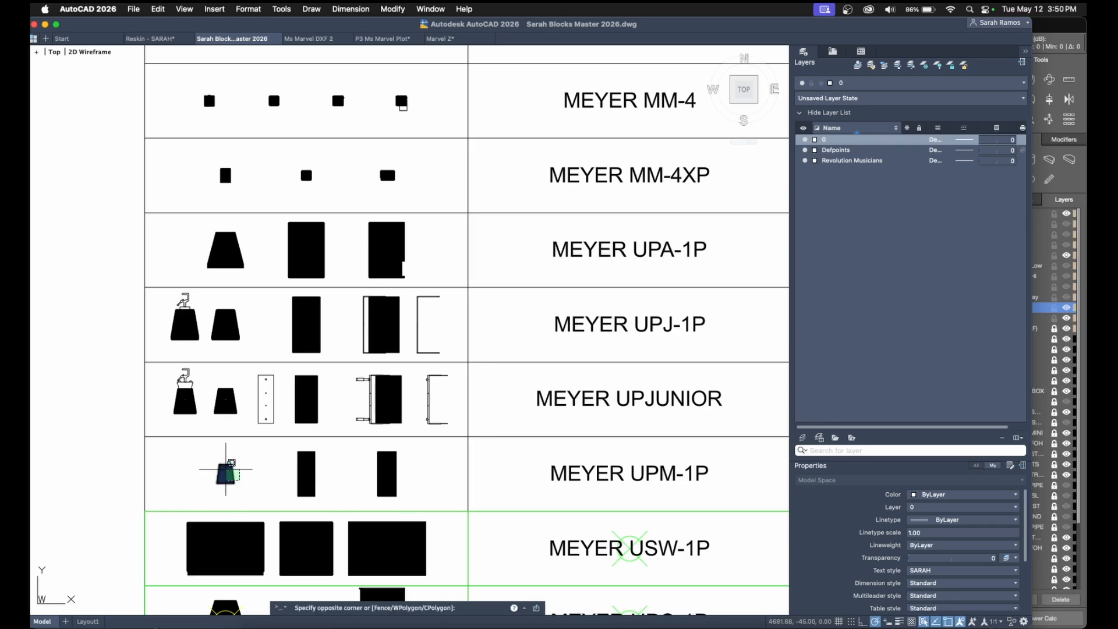
Paste the UPM-1P block into the open stage area of the Reskin - SARAH section.
left_click(150, 38)
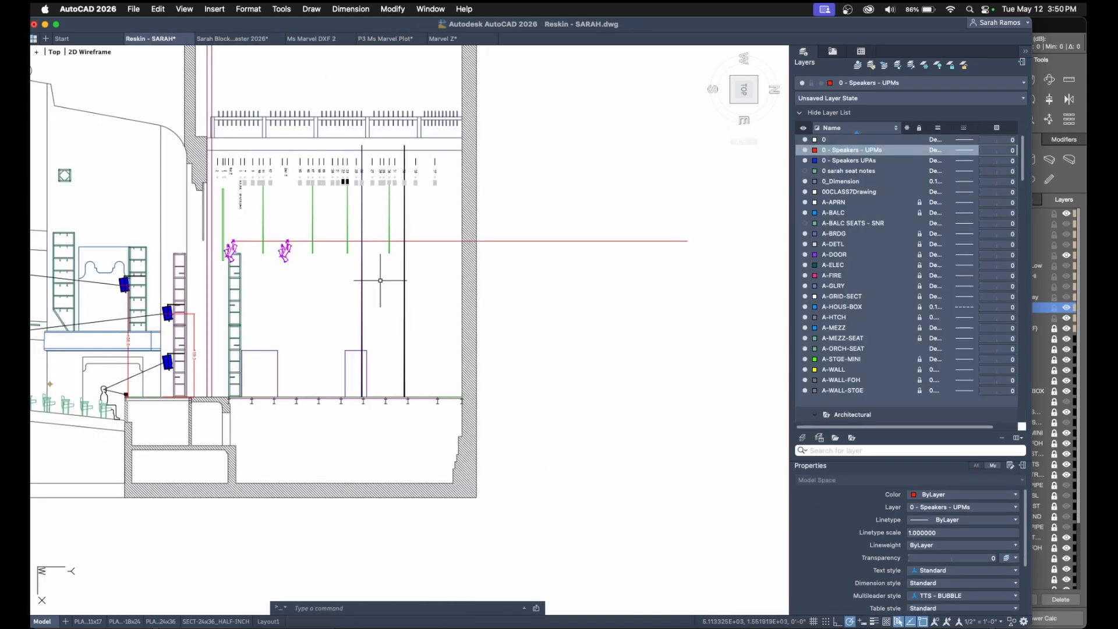
left_click(330, 285)
scroll(331, 296, "up", 5)
Rotate the pasted UPM-1P block a quarter turn so its narrow and wide faces lie horizontal.
type("ro")
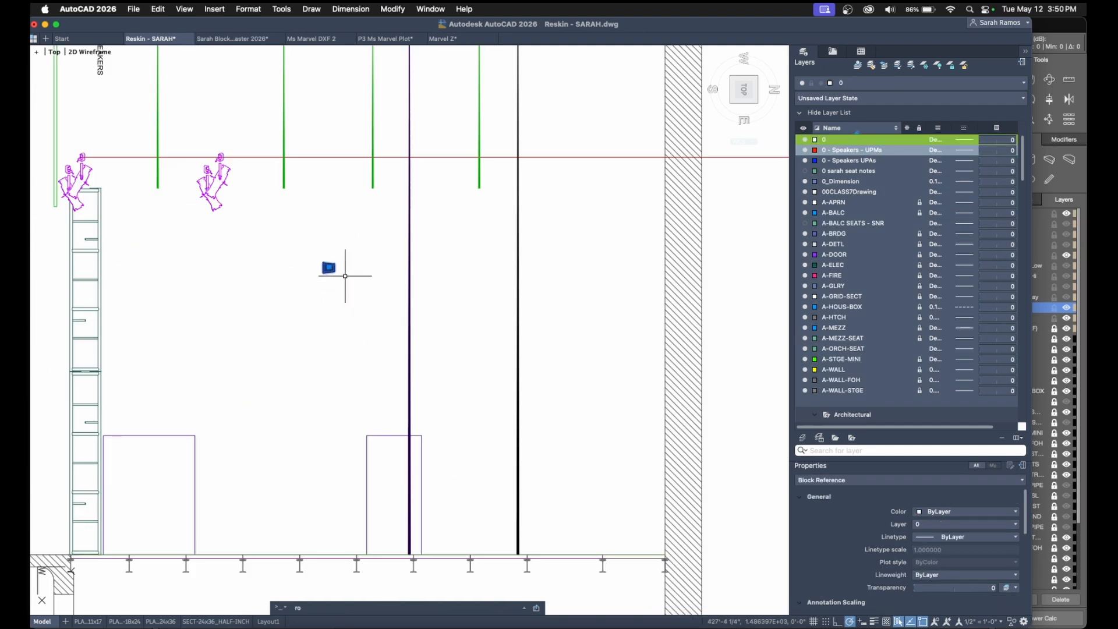
key("Return")
left_click(334, 267)
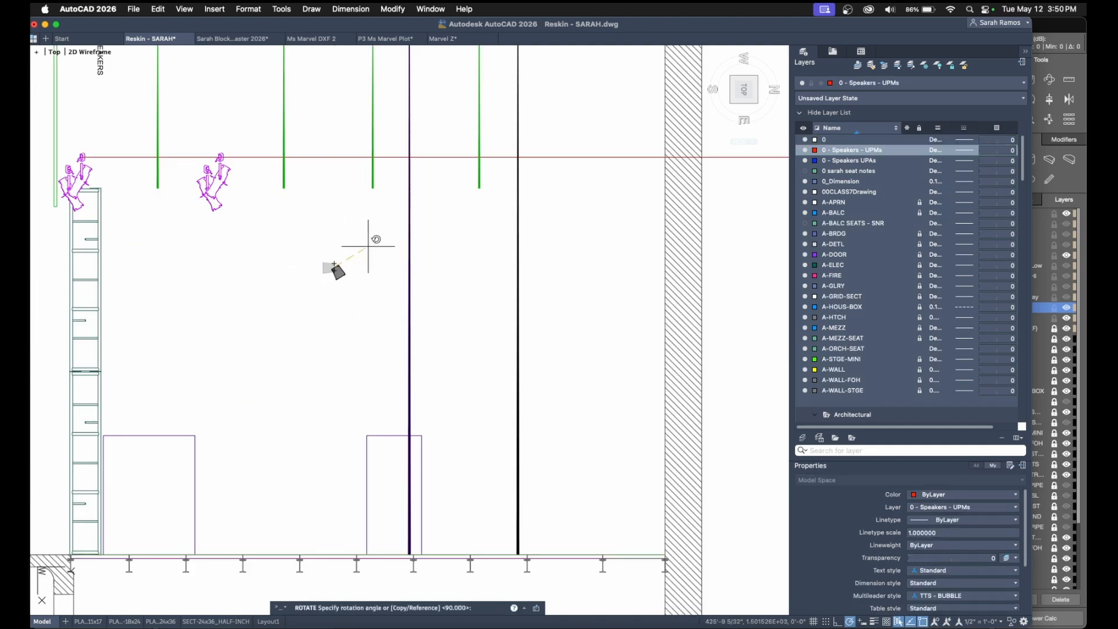
left_click(370, 265)
Move the rotated UPM-1P block up onto the red trim line, directly below lineset 20.
left_click(334, 274)
middle_click_drag(332, 301, 364, 393)
type("m")
key("Return")
left_click(367, 362)
scroll(369, 355, "down", 2)
scroll(355, 221, "up", 2)
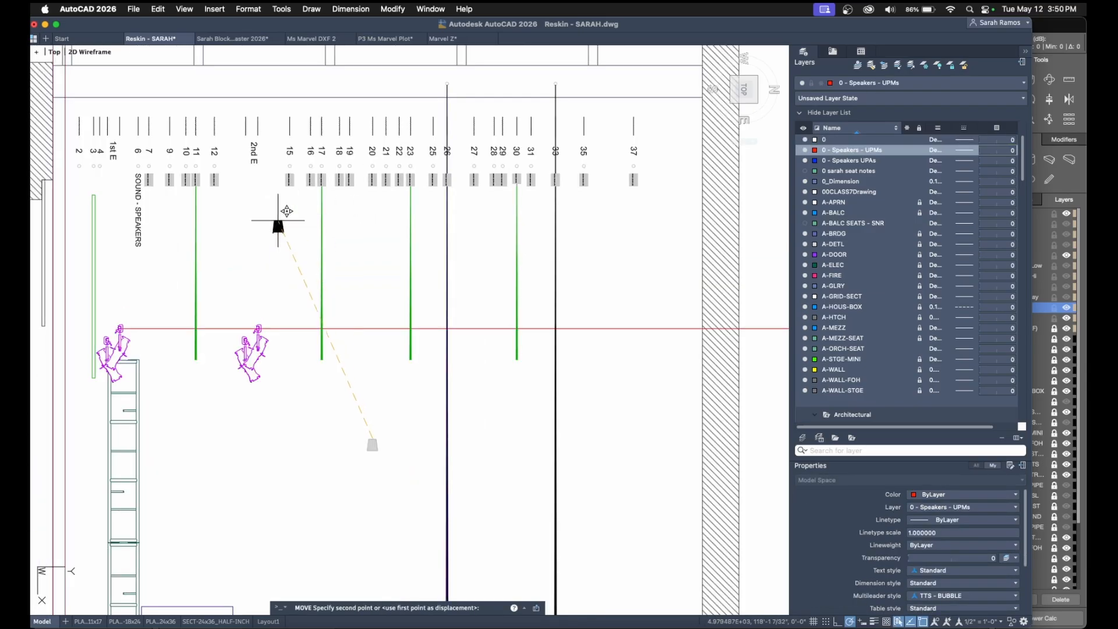
middle_click_drag(252, 227, 420, 227)
middle_click_drag(584, 220, 464, 219)
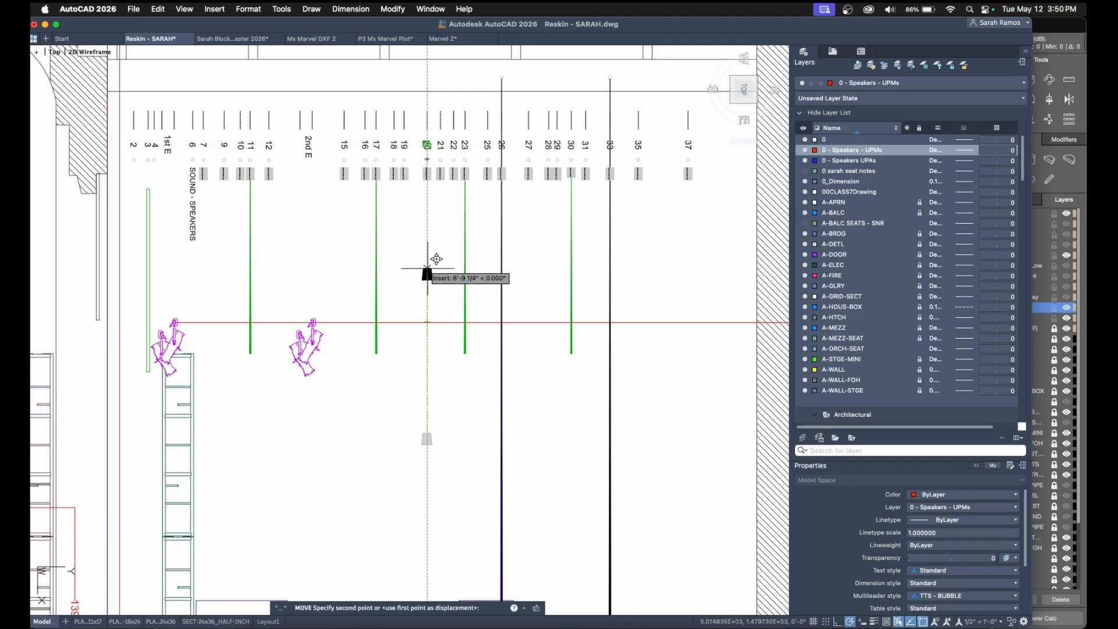
left_click(427, 327)
left_click(440, 350)
Copy the placed UPM-1P block and examine the stage section in the P3 Ms Marvel Plot drawing.
left_click(426, 335)
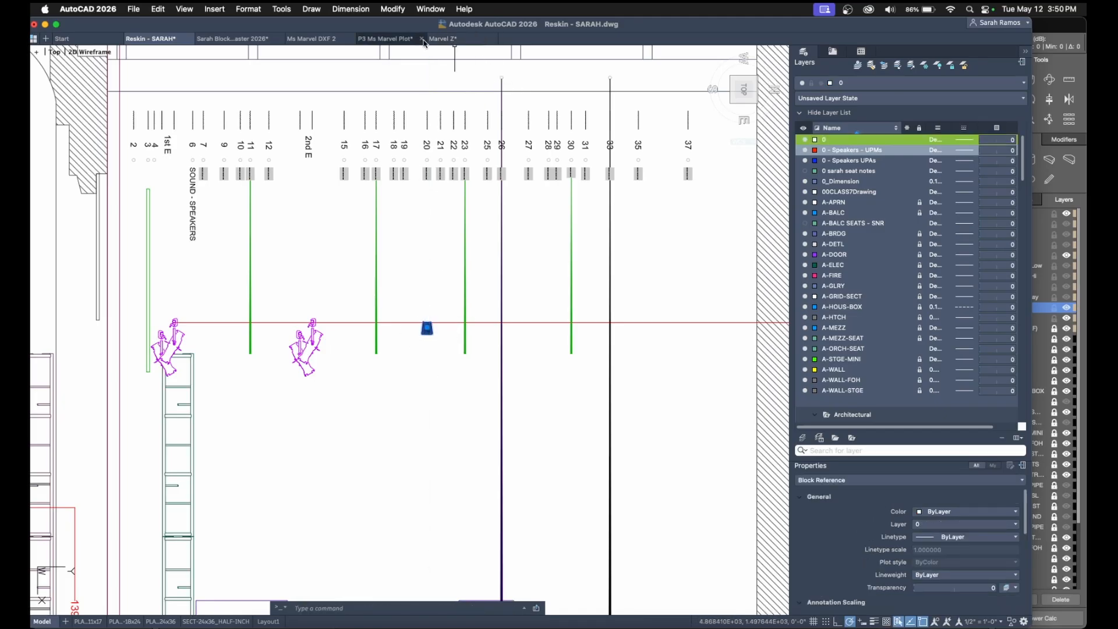
left_click(381, 39)
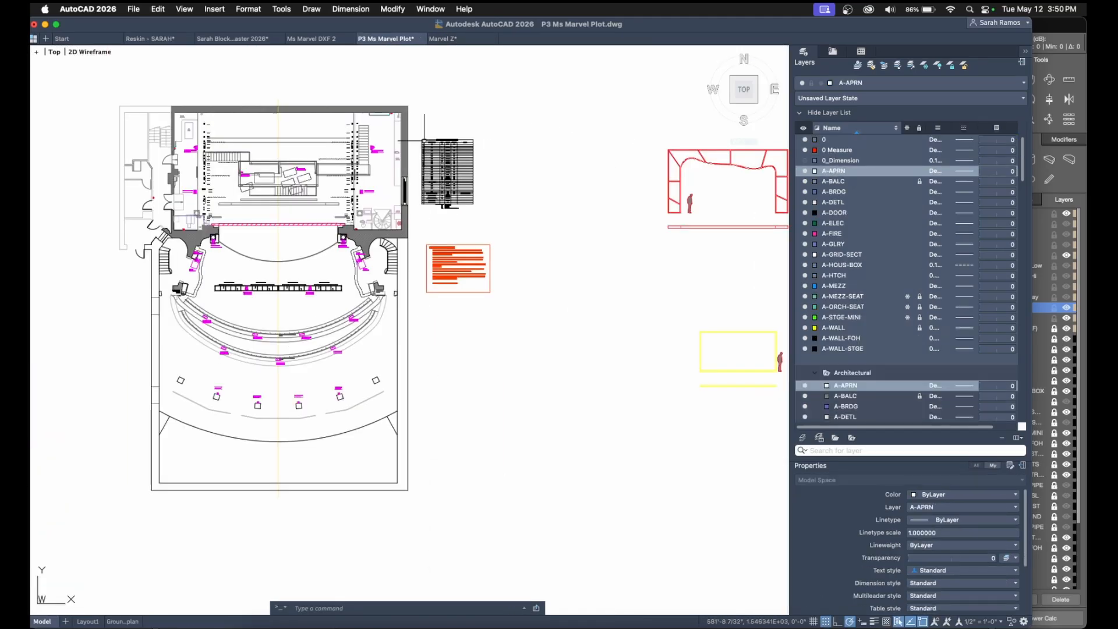
mouse_move(541, 245)
middle_mouse_down()
mouse_move(222, 253)
mouse_move(429, 349)
middle_mouse_up()
scroll(354, 242, "down", 5)
scroll(294, 350, "up", 12)
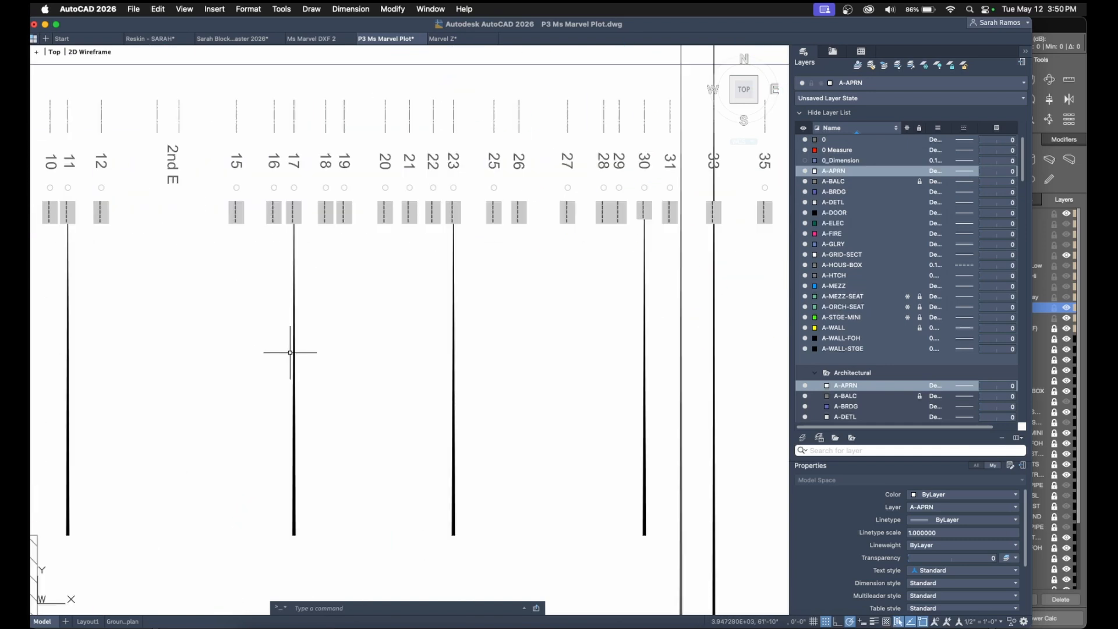
scroll(350, 263, "down", 3)
middle_click_drag(350, 267, 364, 225)
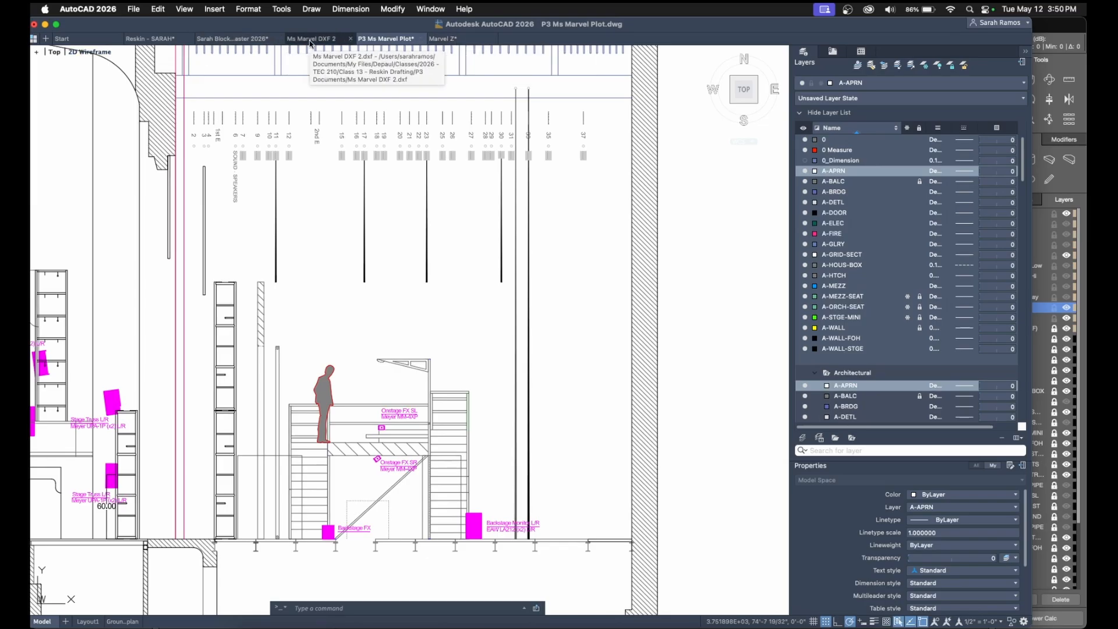
Examine the linesets, electrics and two-level set in the Marvel Z section, comparing it with the Reskin - SARAH section.
left_click(443, 38)
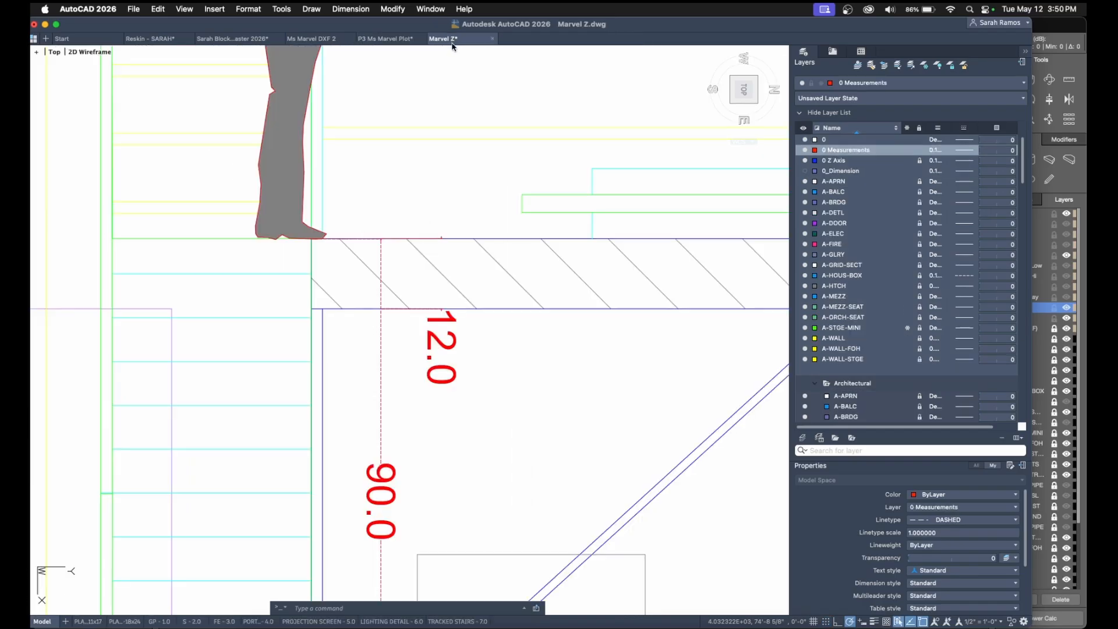
scroll(496, 288, "down", 5)
scroll(504, 210, "up", 5)
middle_click_drag(488, 219, 408, 375)
left_click(397, 261)
scroll(395, 266, "up", 2)
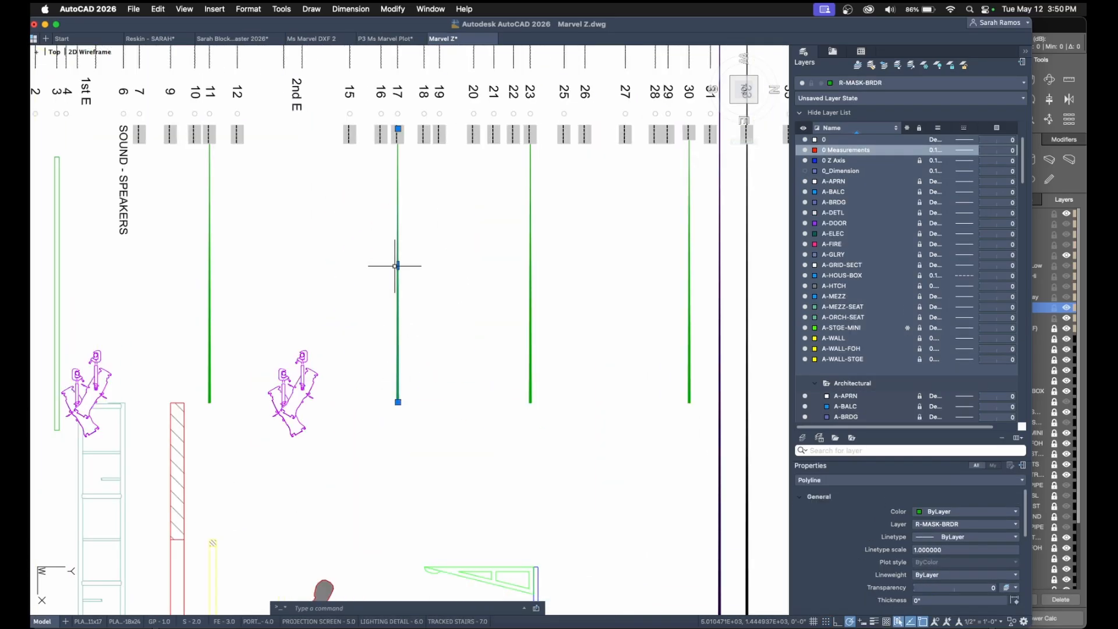
mouse_move(392, 267)
middle_mouse_down()
mouse_move(461, 265)
mouse_move(409, 240)
middle_mouse_up()
scroll(515, 271, "down", 3)
key("Escape")
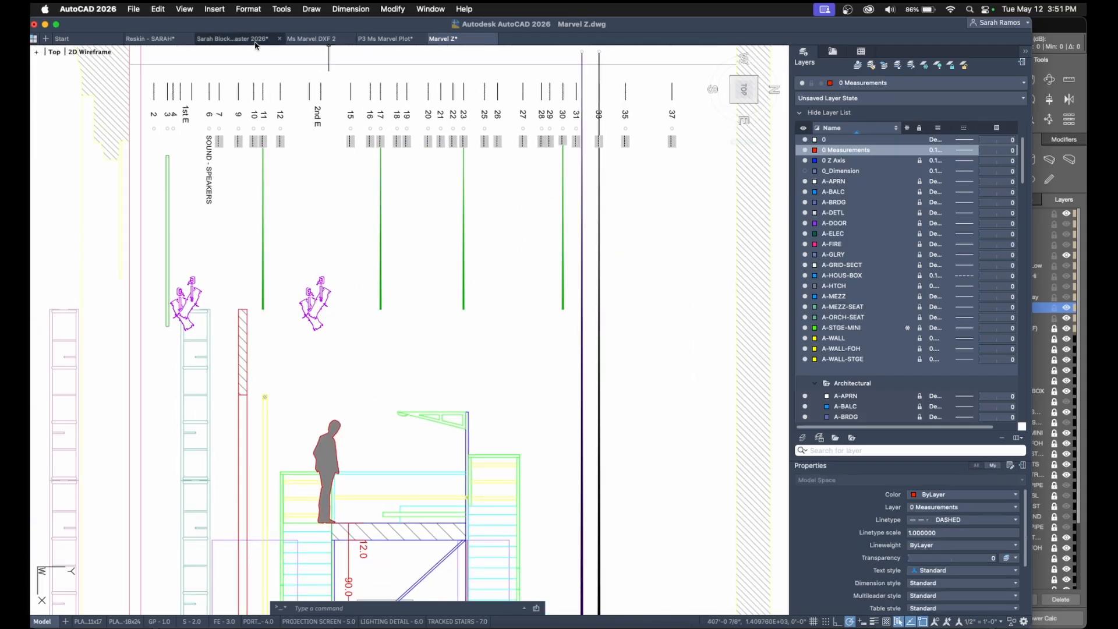
left_click(146, 39)
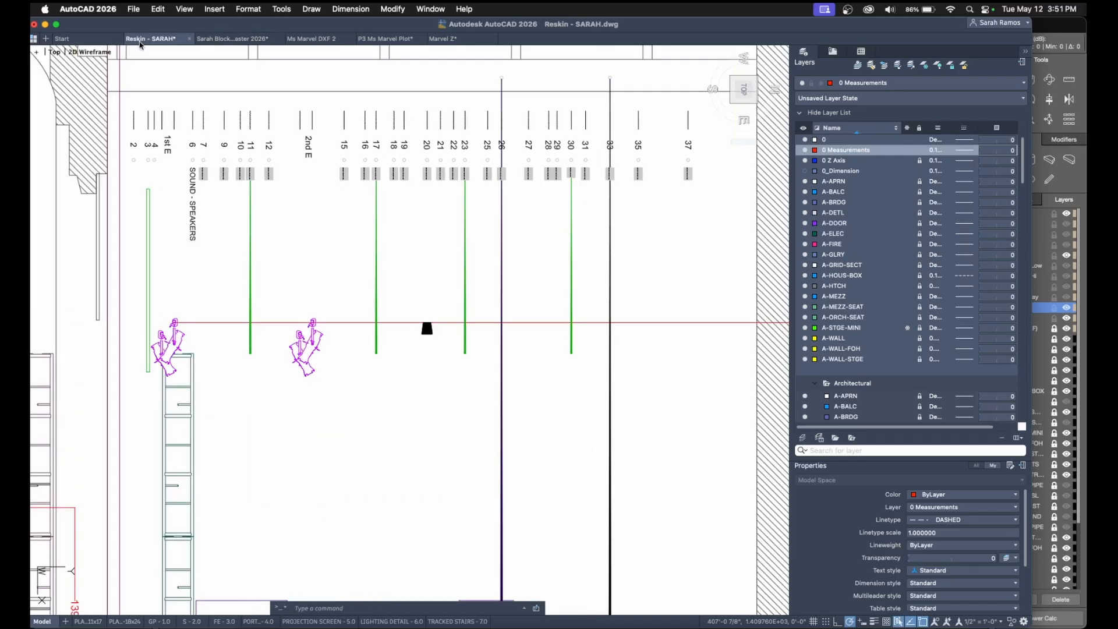
left_click(443, 39)
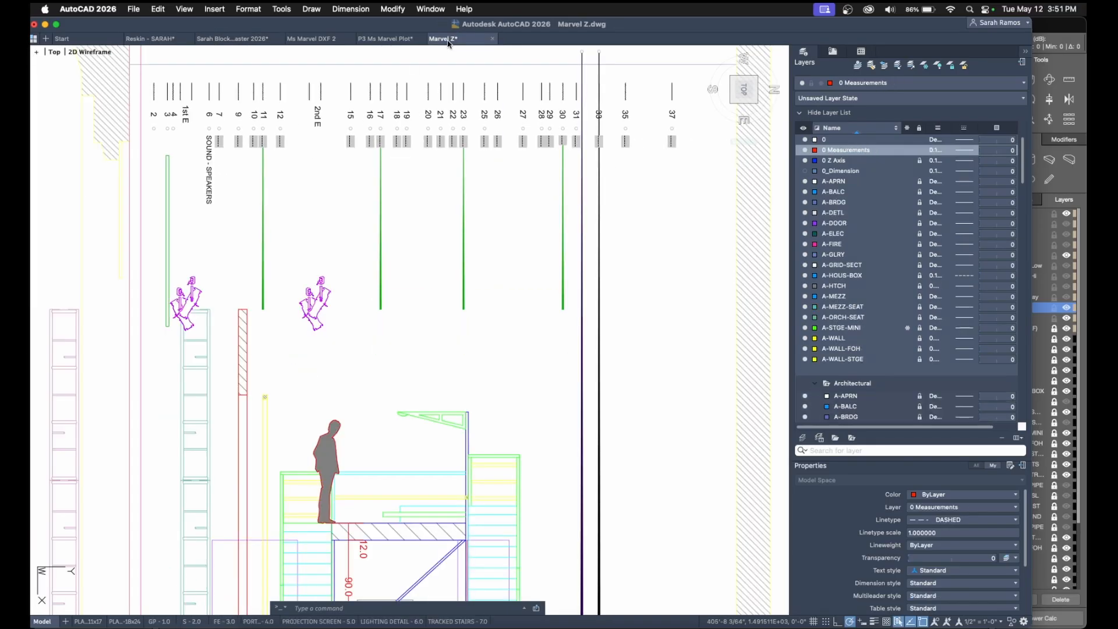
mouse_move(381, 310)
middle_mouse_down()
mouse_move(464, 257)
mouse_move(468, 295)
middle_mouse_up()
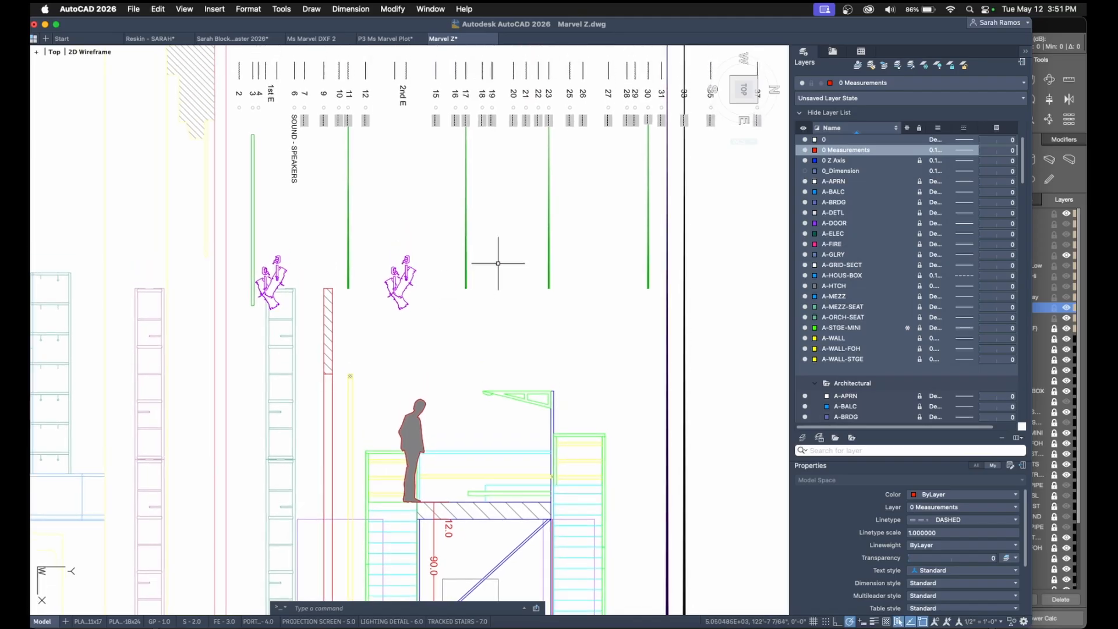
Paste the UPM-1P block into the Marvel Z section, between the lineset 11 border and the second-electric fixtures.
key("super+v")
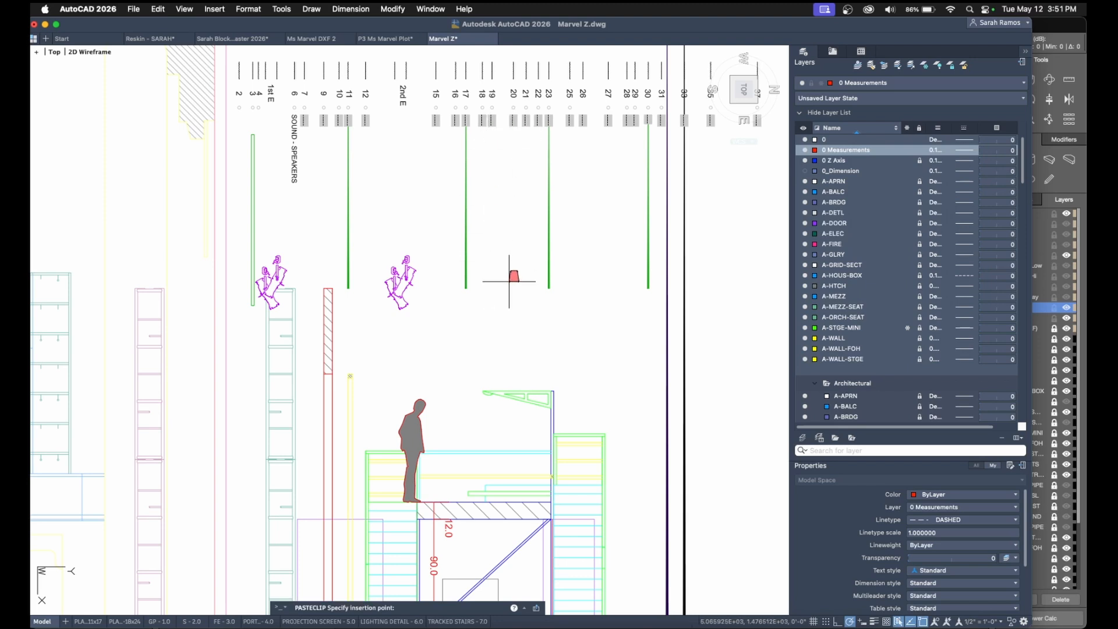
scroll(509, 282, "down", 3)
middle_click_drag(509, 281, 487, 205)
scroll(487, 205, "up", 3)
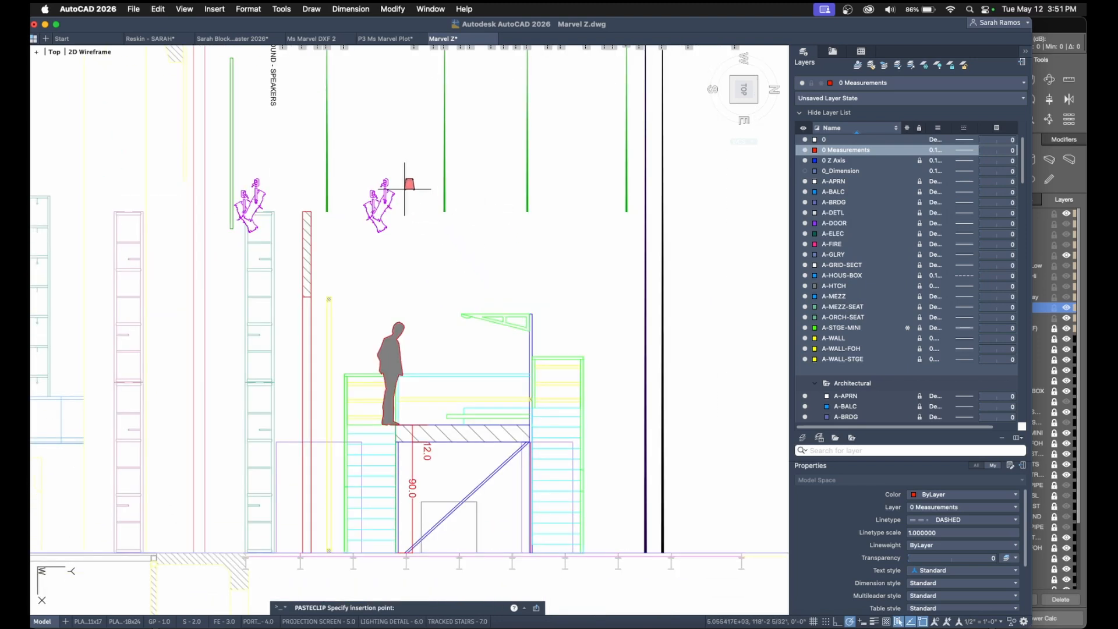
middle_click_drag(425, 187, 429, 216)
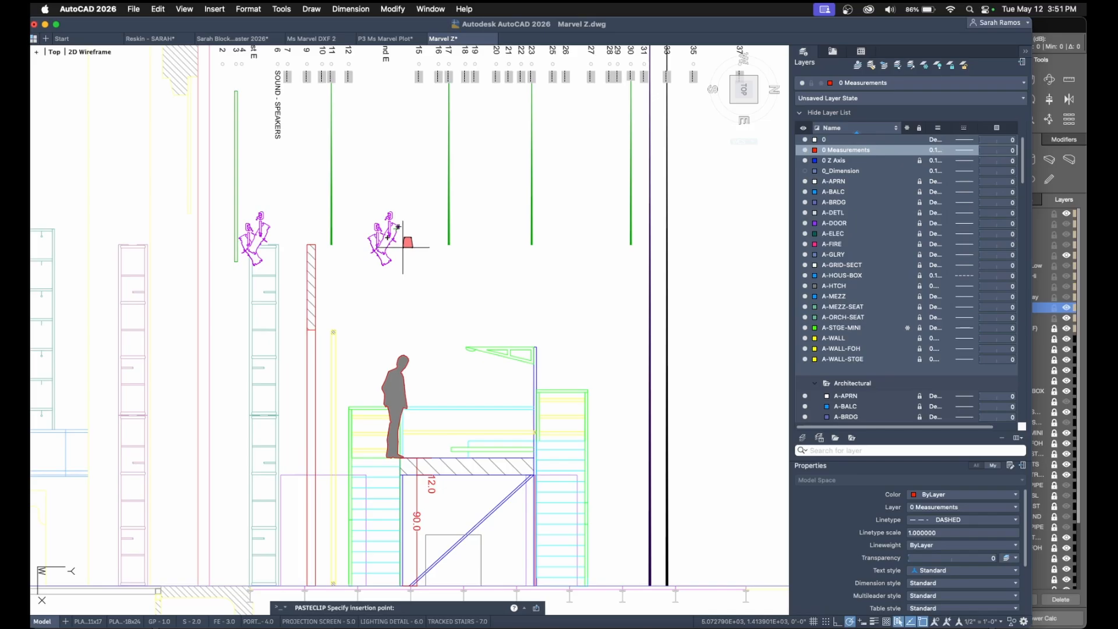
scroll(403, 247, "up", 3)
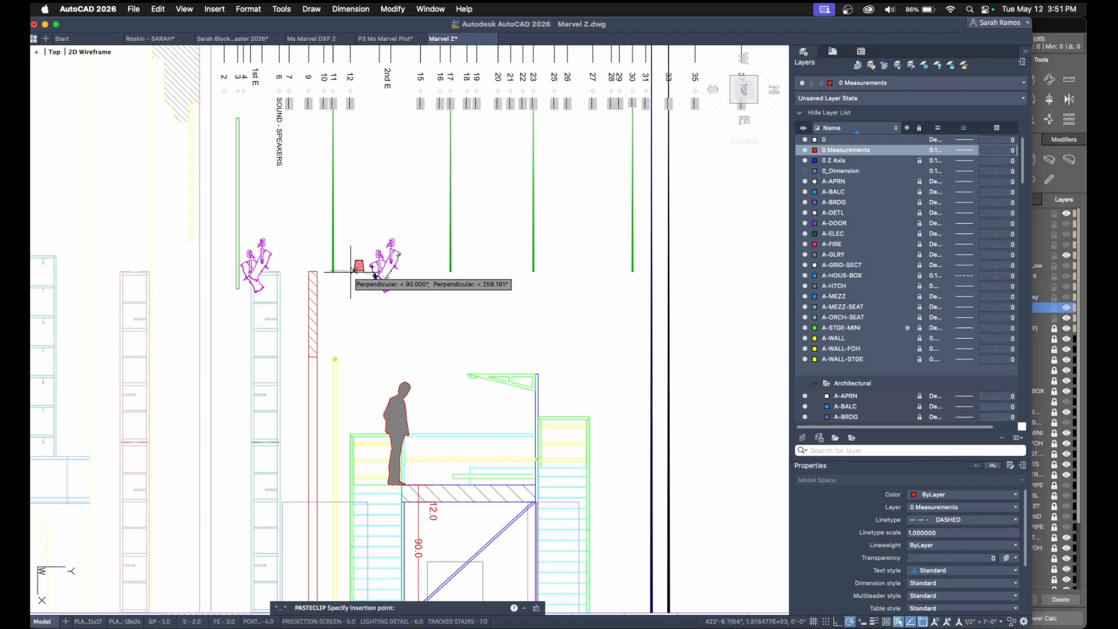
left_click(337, 290)
Rotate the pasted UPM-1P block about its centre so its wide face points straight down at the stage.
left_click(355, 291)
left_click(351, 289)
type("ro")
key("Return")
left_click(349, 288)
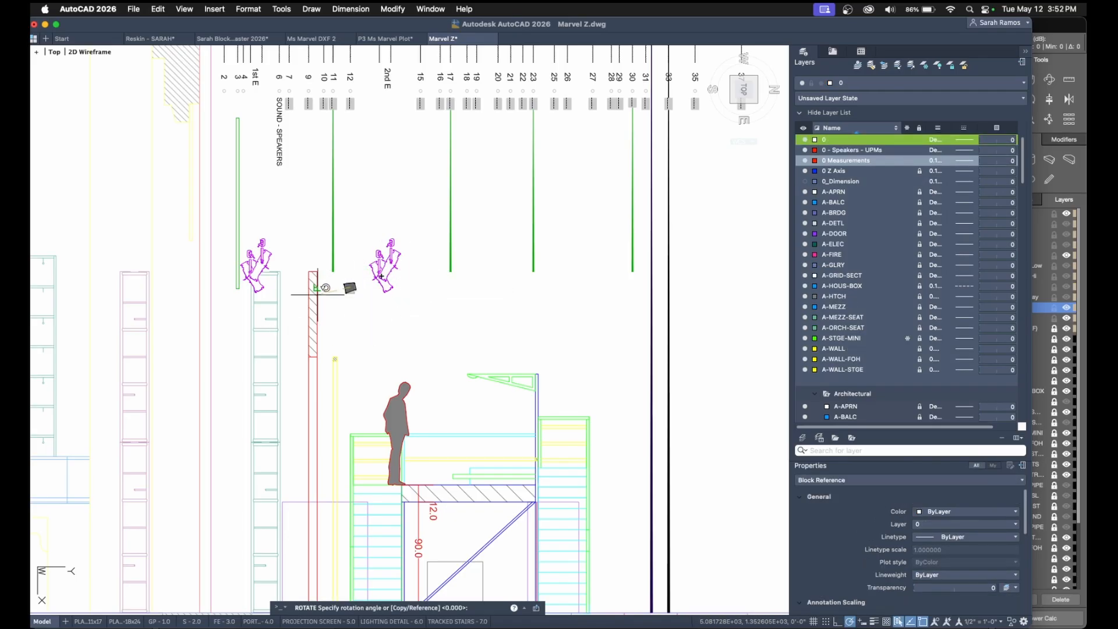
left_click(348, 353)
Move the UPM-1P block upstage, between the second-electric fixtures and the lineset 17 border, above the upper platform.
left_click(352, 292)
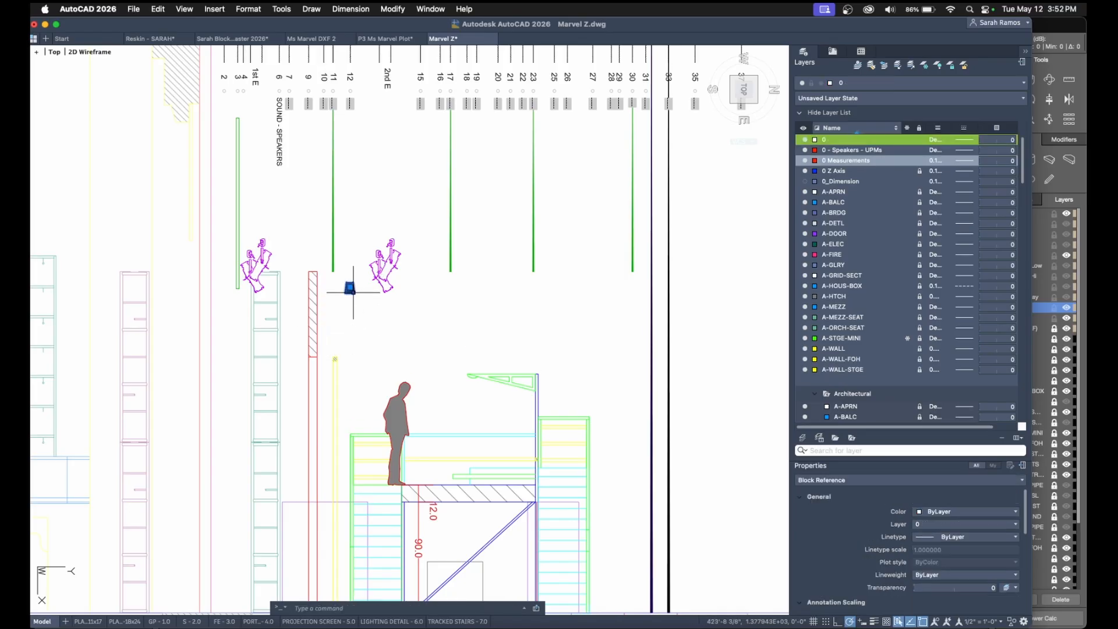
left_click(349, 288)
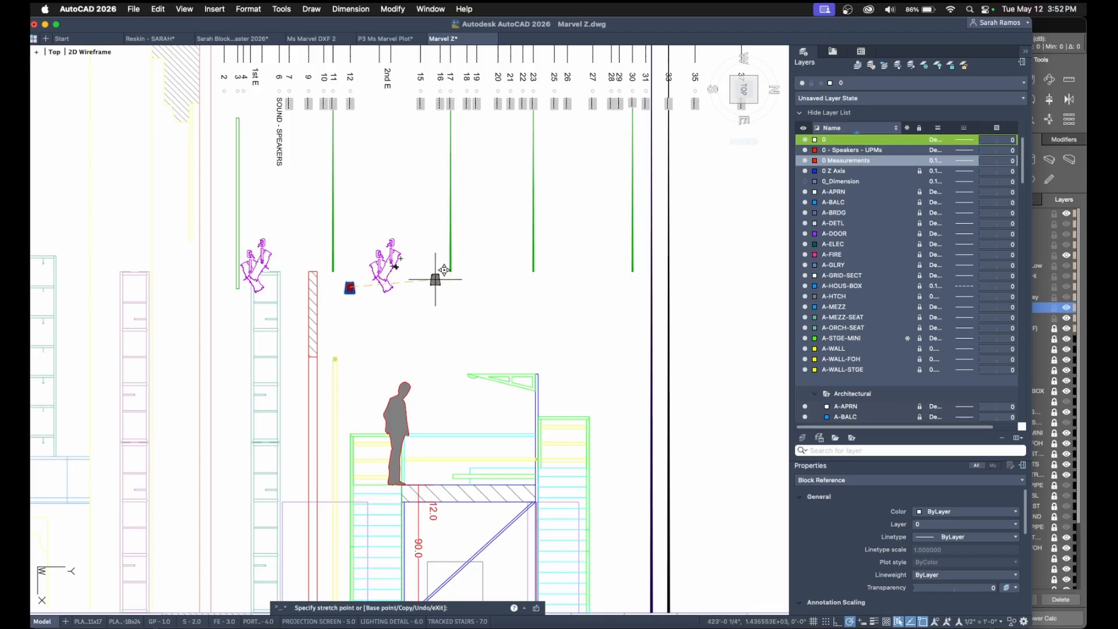
scroll(440, 252, "down", 2)
left_click(431, 263)
key("Escape")
scroll(434, 262, "up", 2)
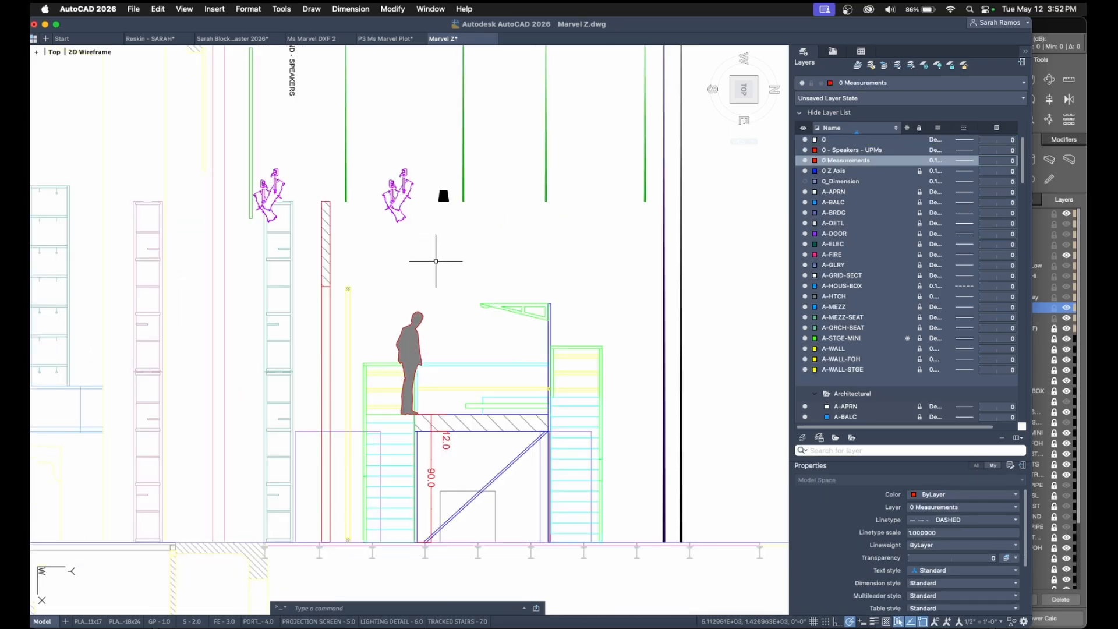
Draw a vertical line from the middle of the UPM-1P's lower face down toward the upper platform.
middle_click_drag(435, 261, 450, 225)
type("l")
key("Return")
left_click(458, 163)
left_click(459, 314)
key("Escape")
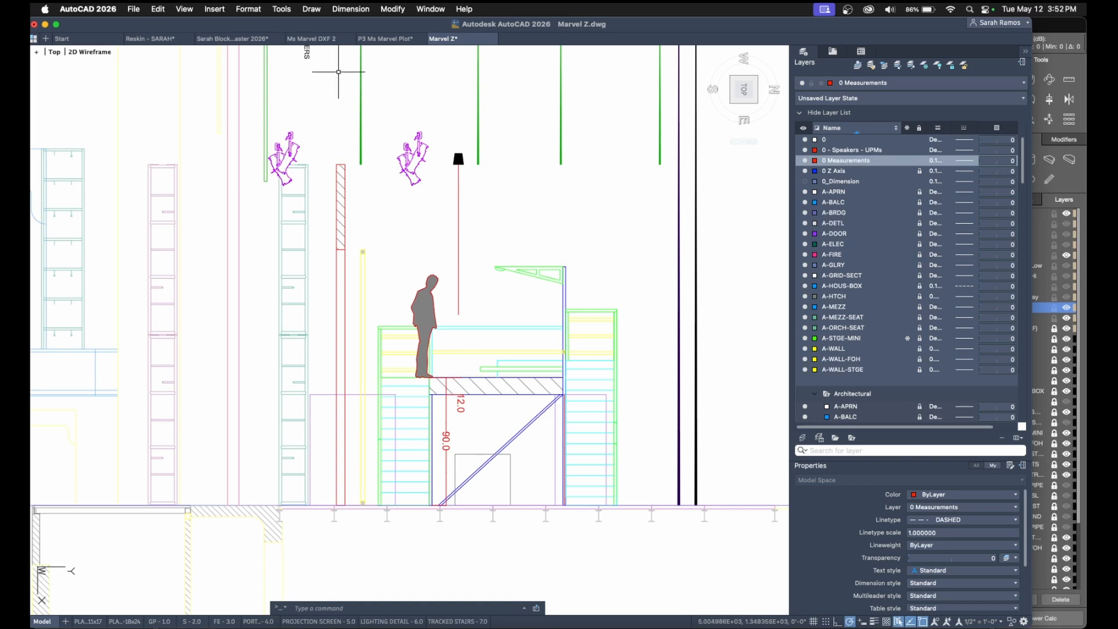
Look up the UPM-1P coverage angle in the speaker table of Sarah Blocks Master 2026, and return to Marvel Z.
left_click(232, 39)
scroll(702, 436, "right", 15)
scroll(594, 399, "right", 10)
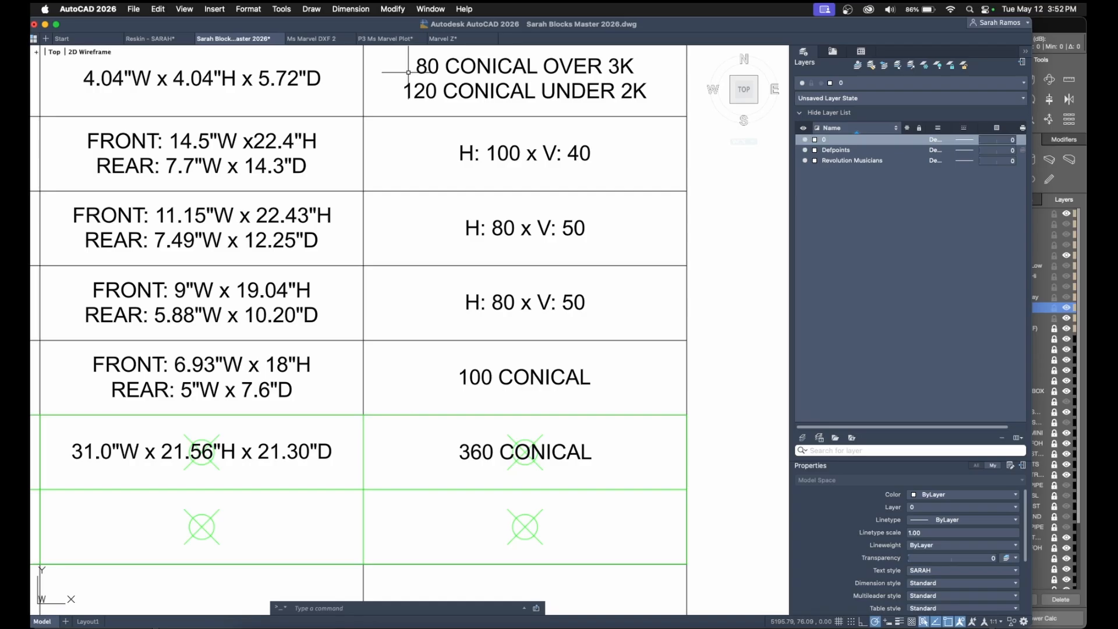
left_click(443, 38)
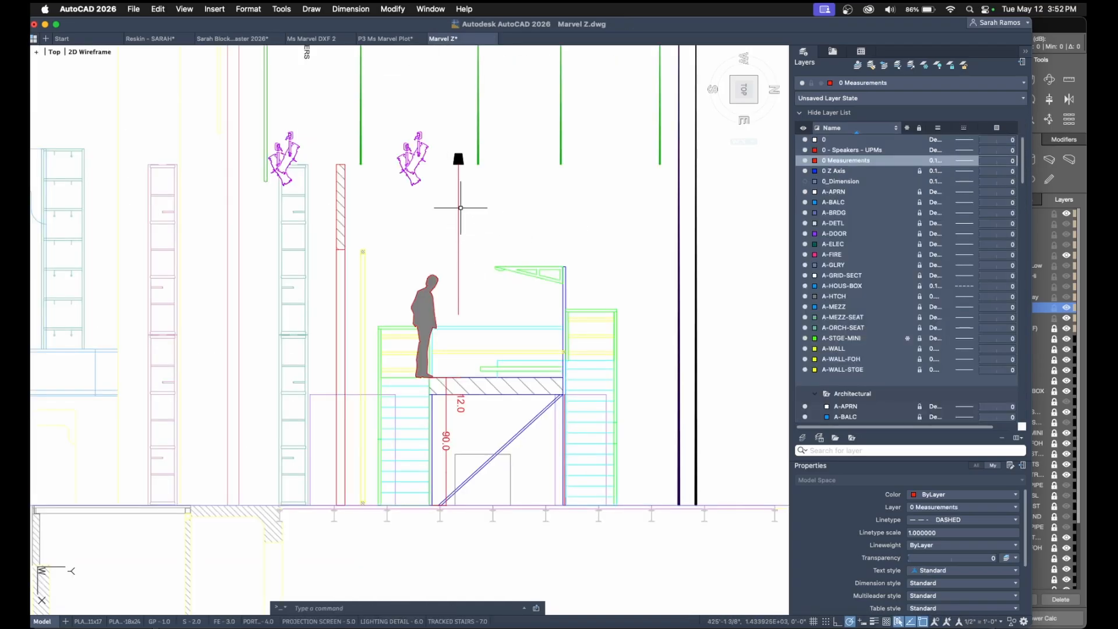
Rotate the vertical line 50 degrees about its upper end at the UPM-1P.
left_click(458, 208)
type("o")
key("Return")
left_click(458, 162)
type("50")
key("Return")
Mirror the angled coverage line about the vertical axis below the UPM-1P, keeping the original line.
left_click(495, 193)
type("mi")
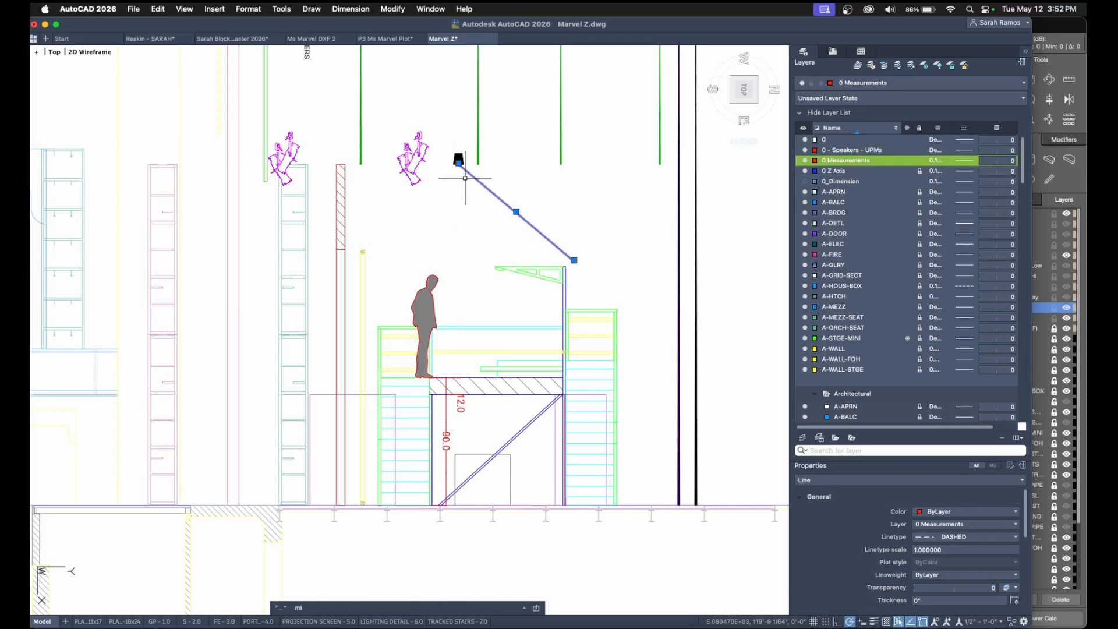
key("Return")
left_click(459, 162)
left_click(458, 315)
key("Return")
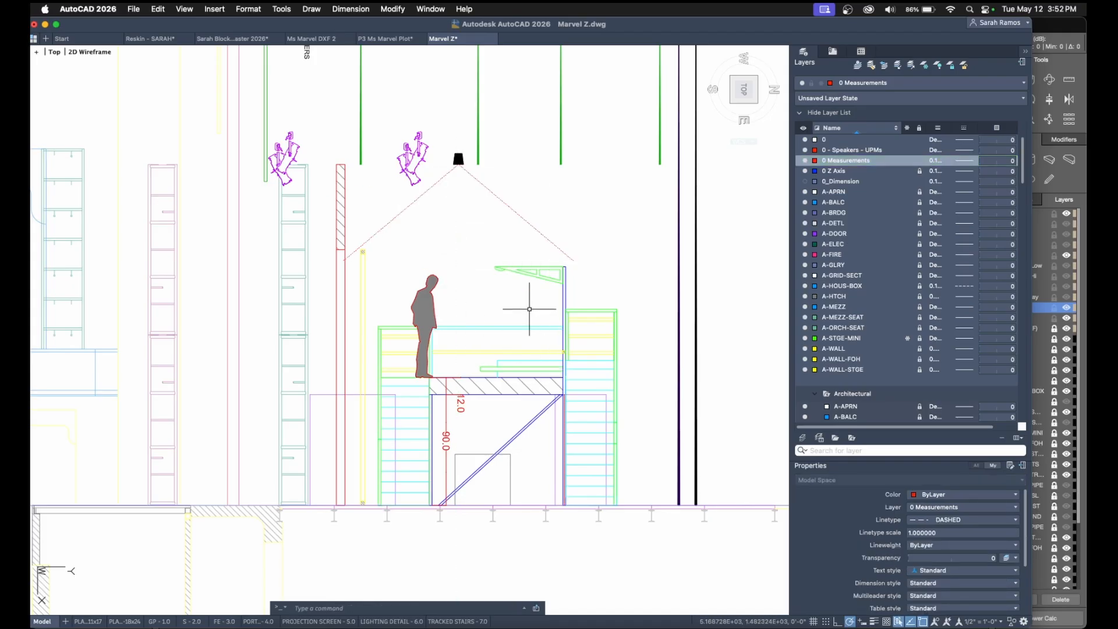
scroll(532, 330, "down", 2)
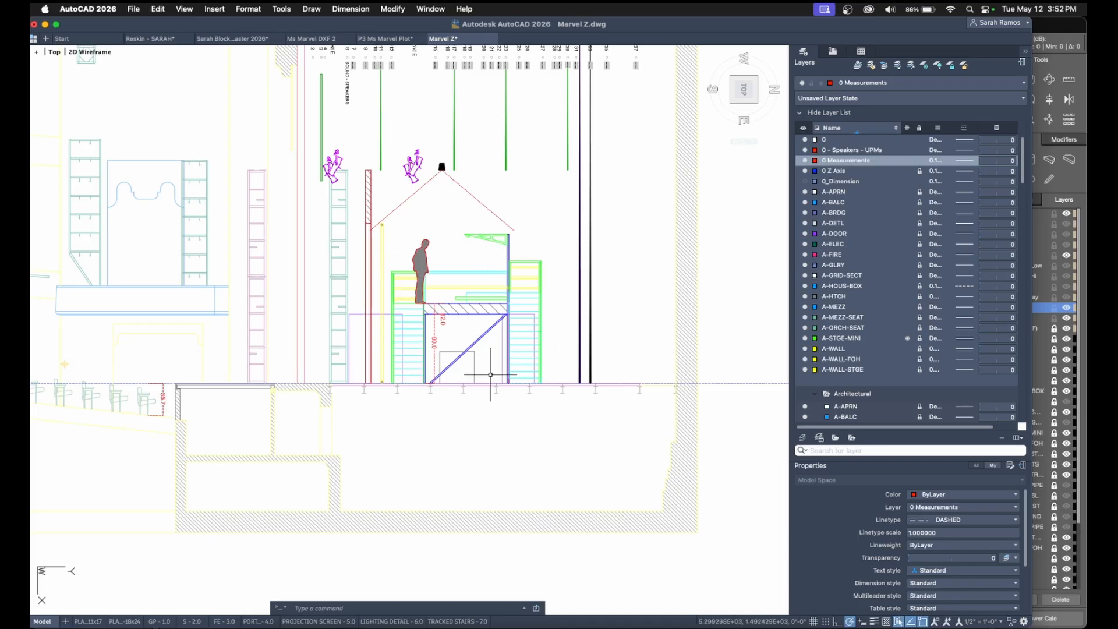
scroll(432, 388, "up", 3)
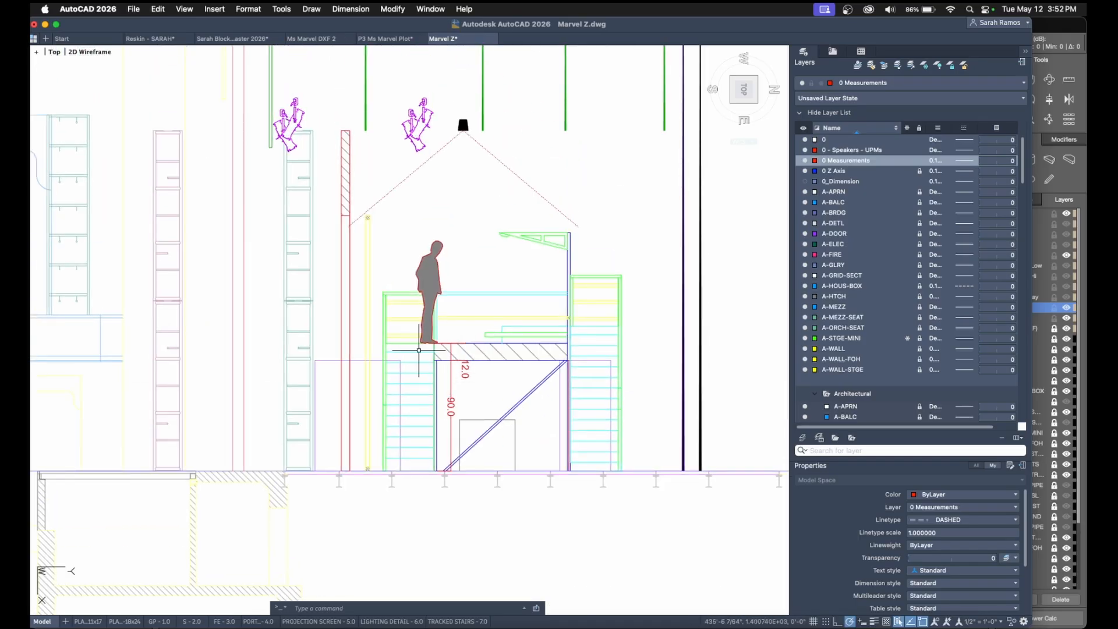
left_click(439, 330)
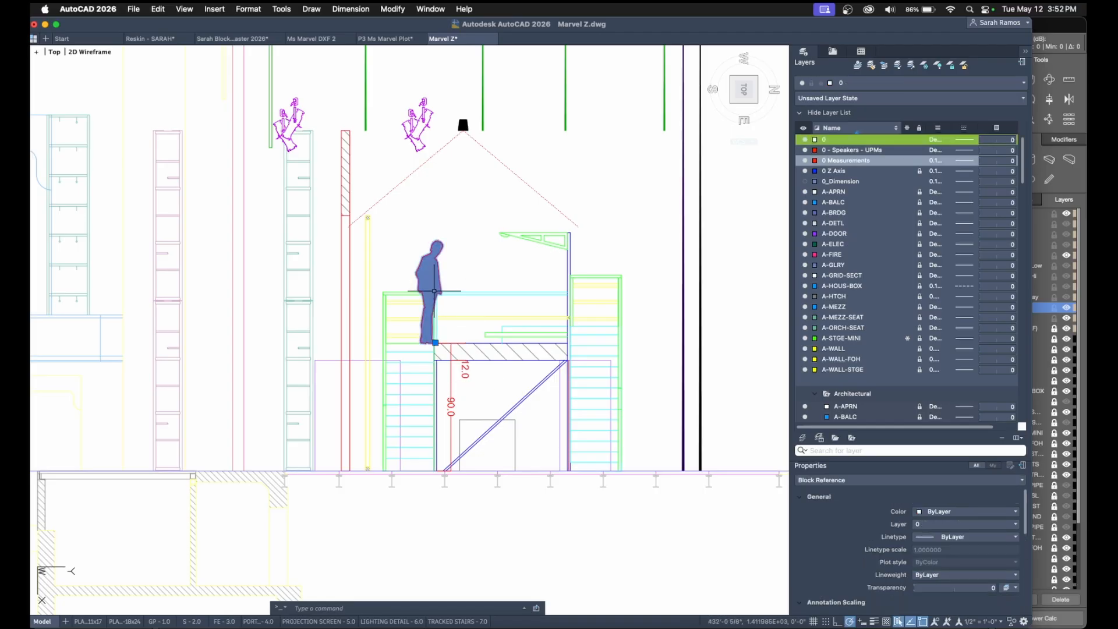
left_click(435, 342)
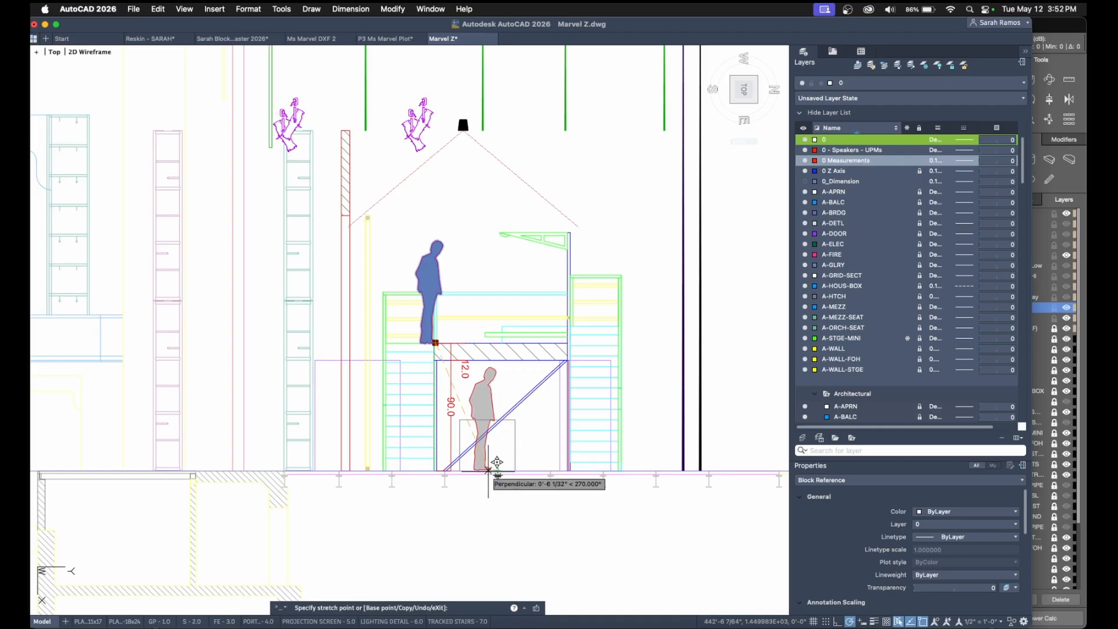
key("Escape")
key("Escape")
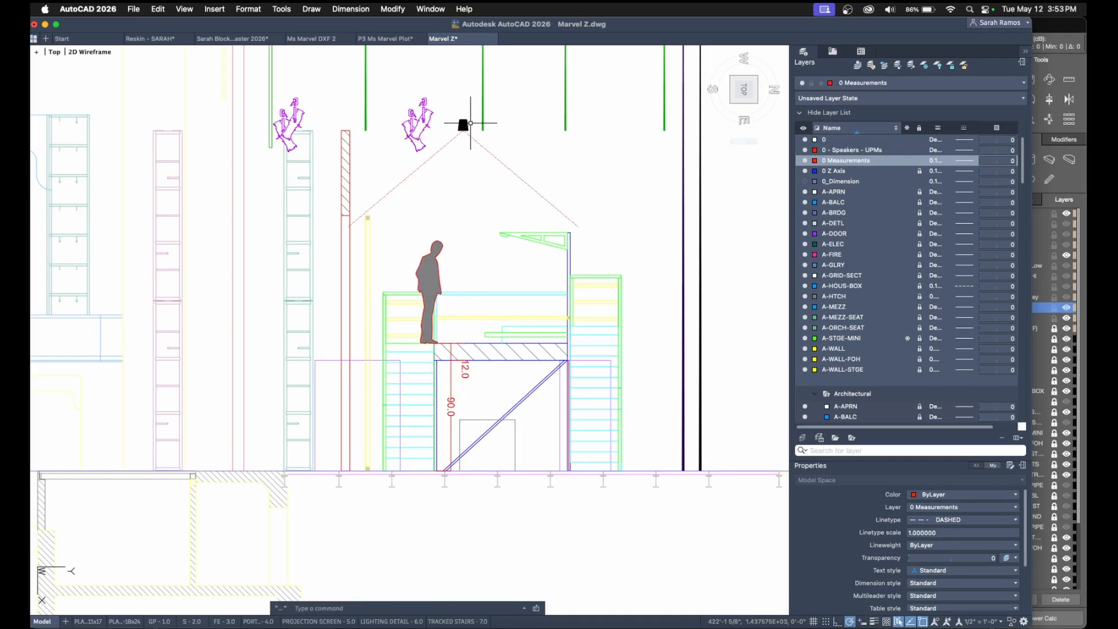
Copy the upper UPM-1P block and paste it beneath the upper platform, near the platform's downstage support.
left_click(464, 124)
key("ctrl+c")
key("ctrl+v")
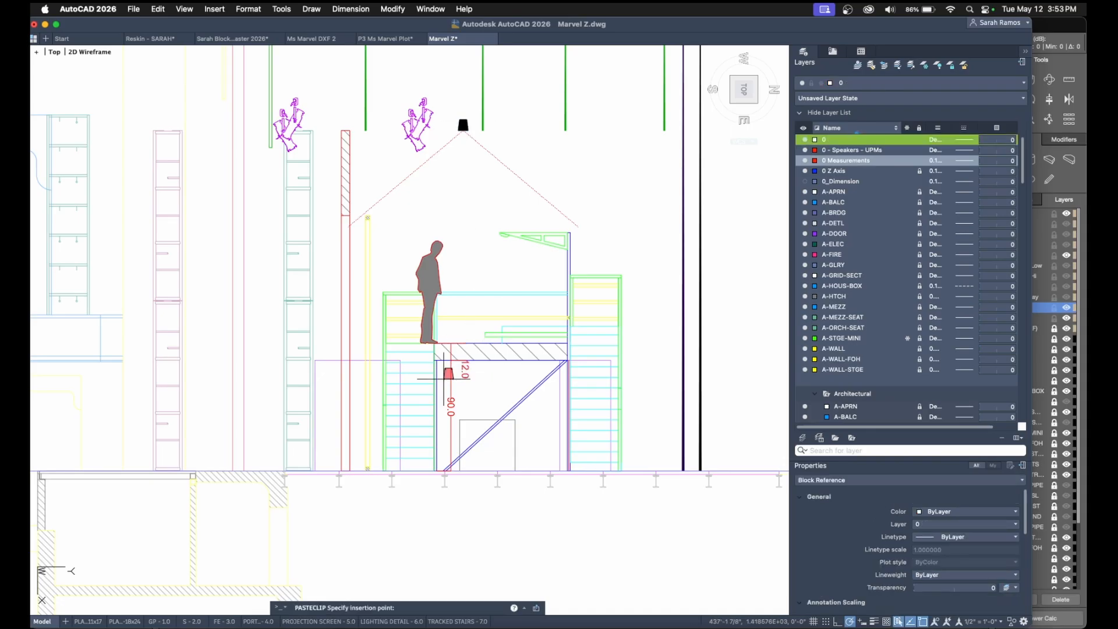
scroll(441, 374, "up", 4)
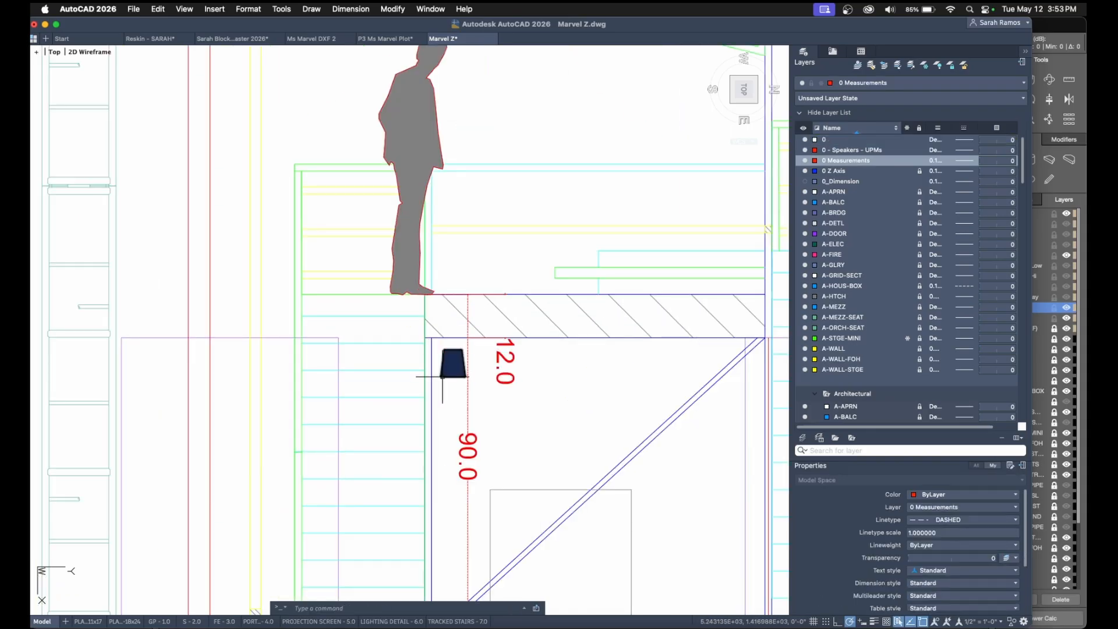
left_click(442, 376)
middle_click_drag(549, 399, 487, 342)
scroll(529, 386, "down", 3)
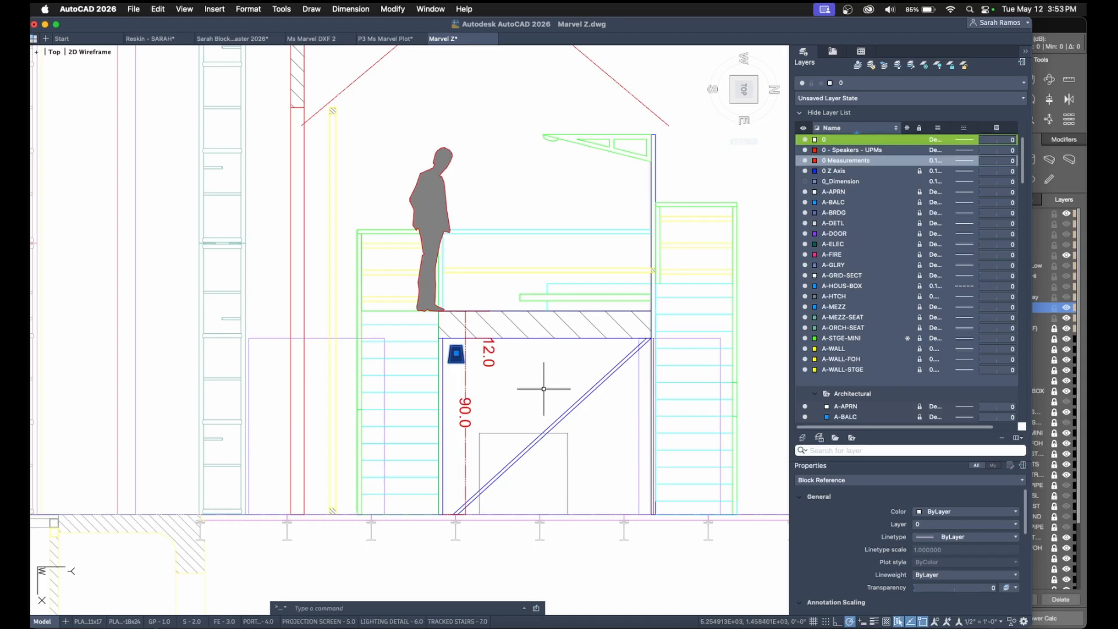
key("Escape")
scroll(525, 258, "up", 3)
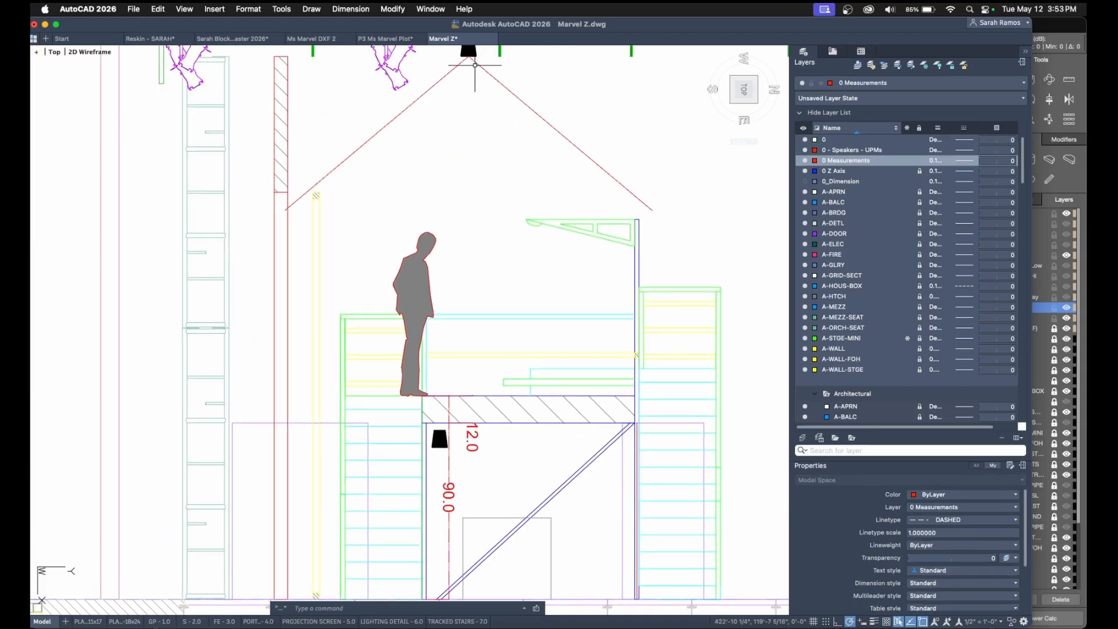
middle_click_drag(532, 478, 551, 360)
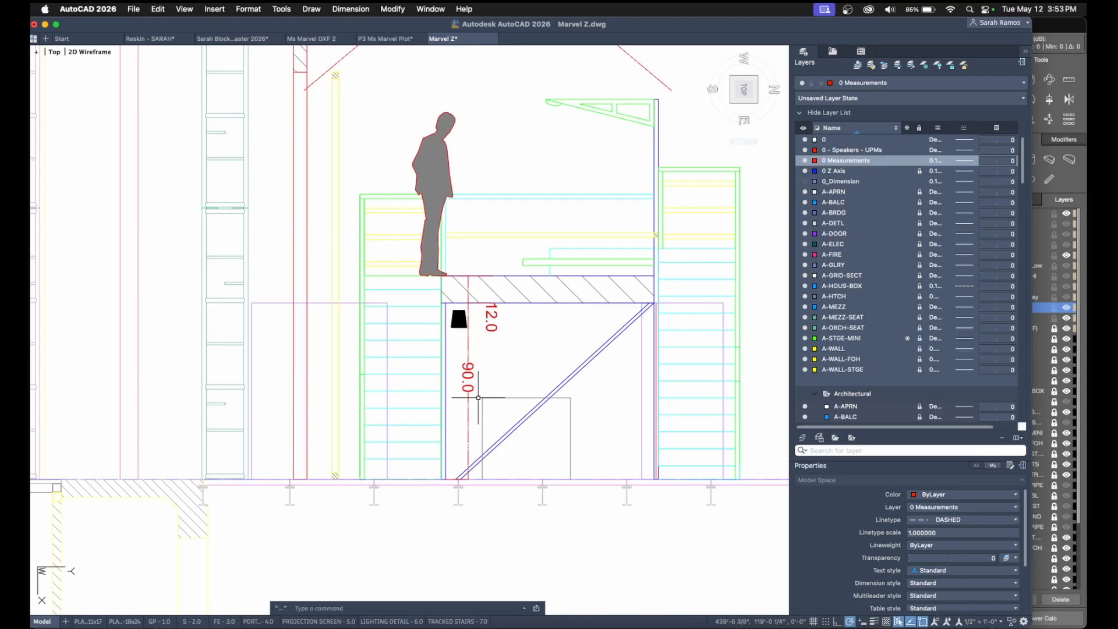
Draw a vertical line in the section from the line set 15 mark down past the upper UPM-1P.
middle_click_drag(478, 398, 504, 431)
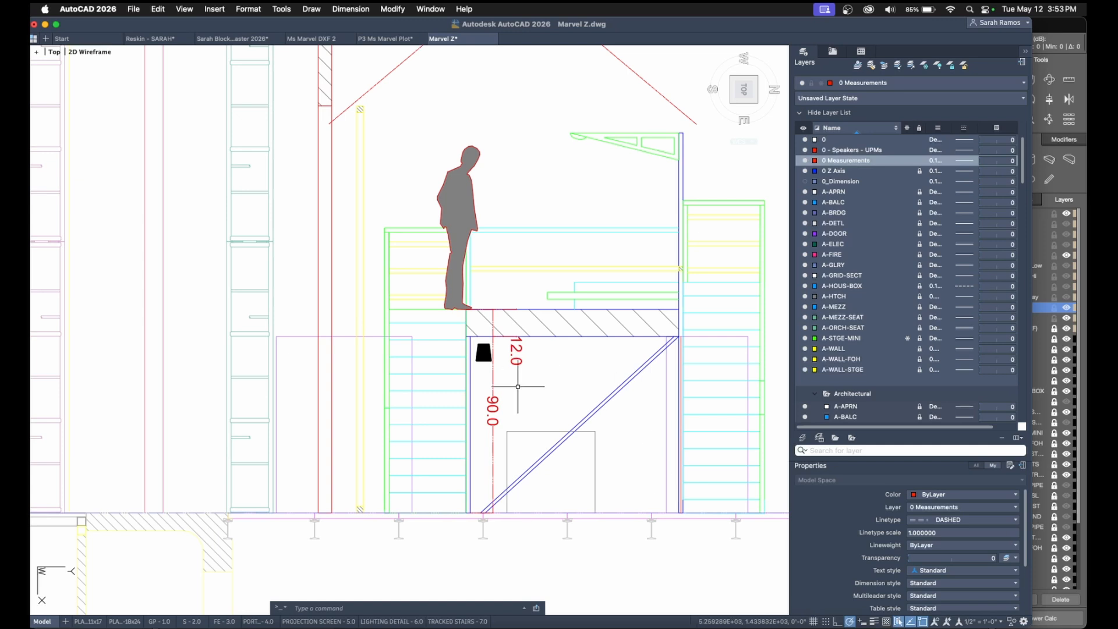
scroll(516, 425, "down", 3)
middle_click_drag(516, 425, 558, 457)
middle_click_drag(560, 166, 494, 321)
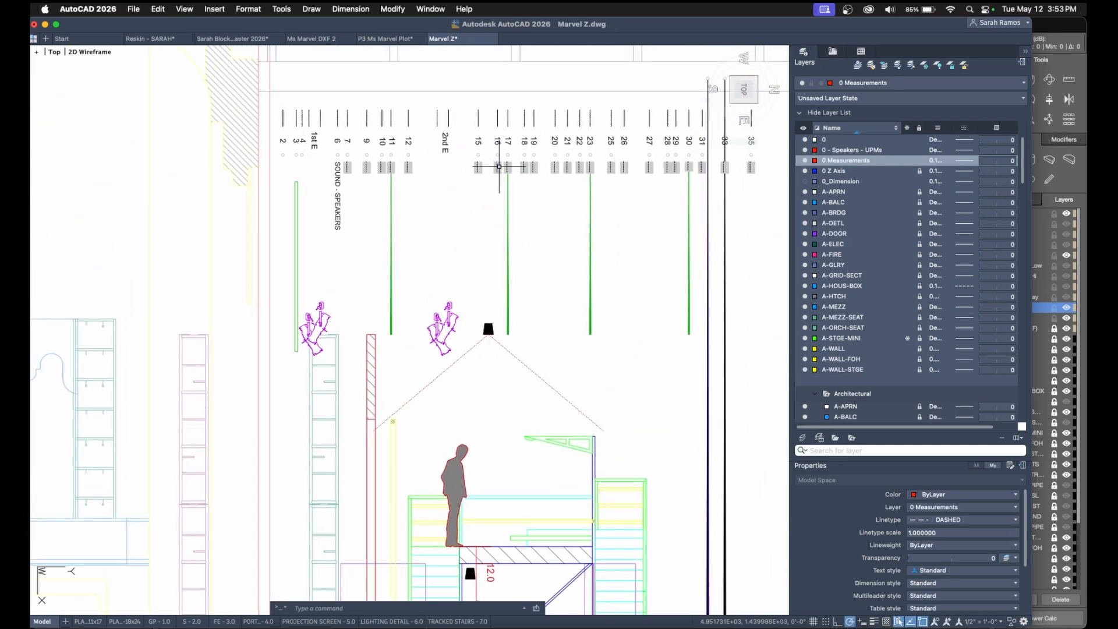
scroll(486, 176, "up", 2)
type("l")
key("Return")
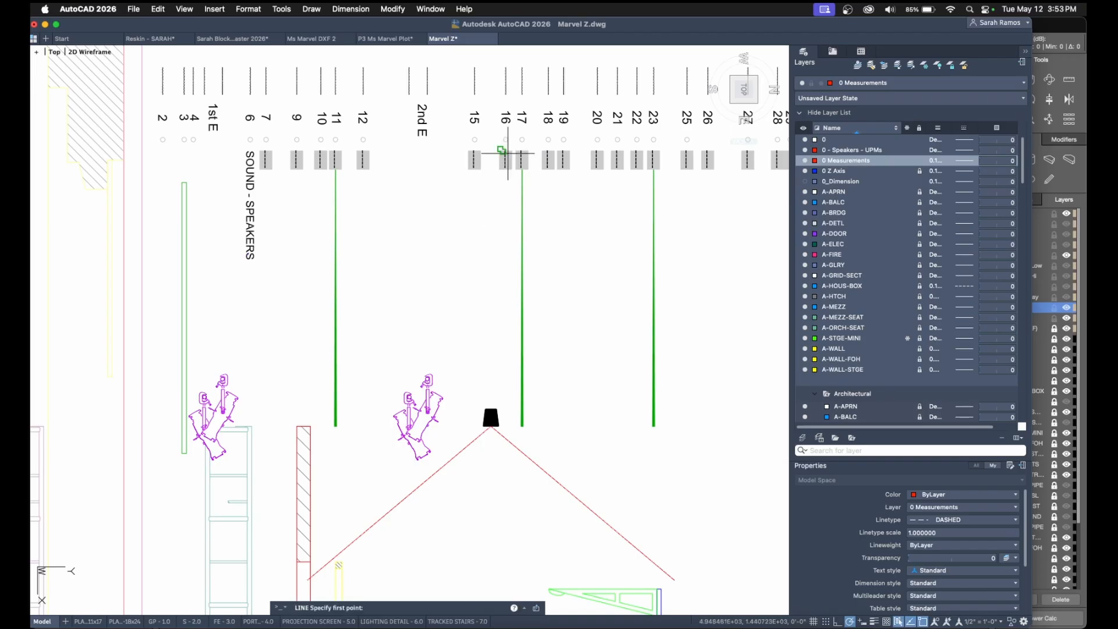
left_click(477, 138)
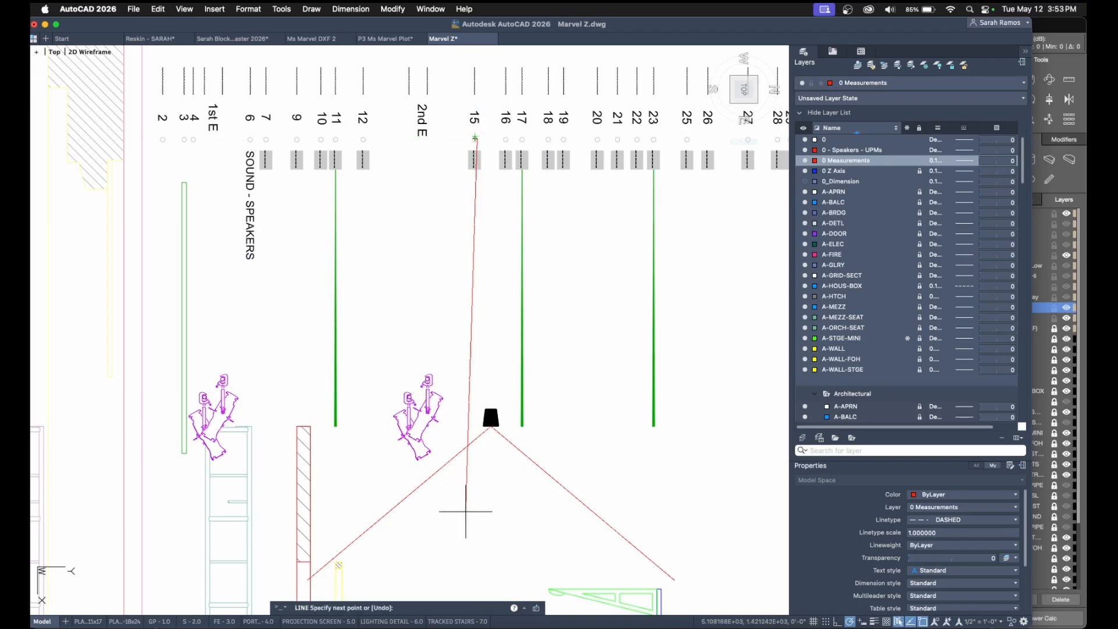
left_click(475, 519)
key("Return")
Move the upper UPM-1P block by its bottom centre horizontally onto the line set 15 vertical line.
left_click(490, 417)
scroll(486, 415, "up", 3)
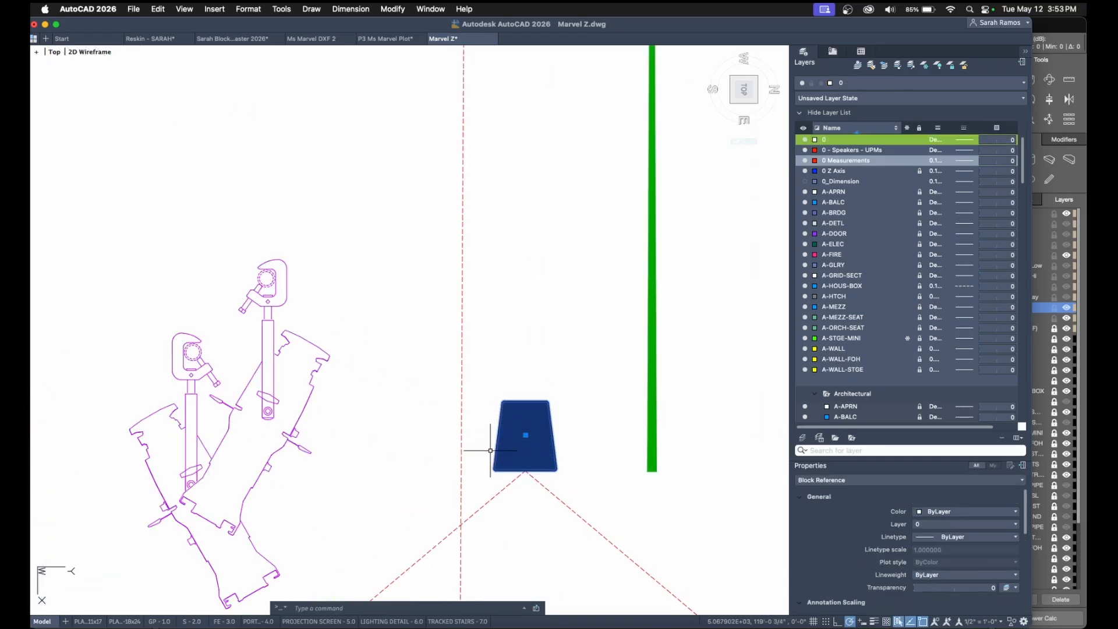
type("m")
key("Return")
left_click(525, 469)
left_click(461, 469)
Move the shared apex of the two coverage lines to the bottom centre of the relocated UPM-1P.
left_click(533, 478)
left_click(518, 476)
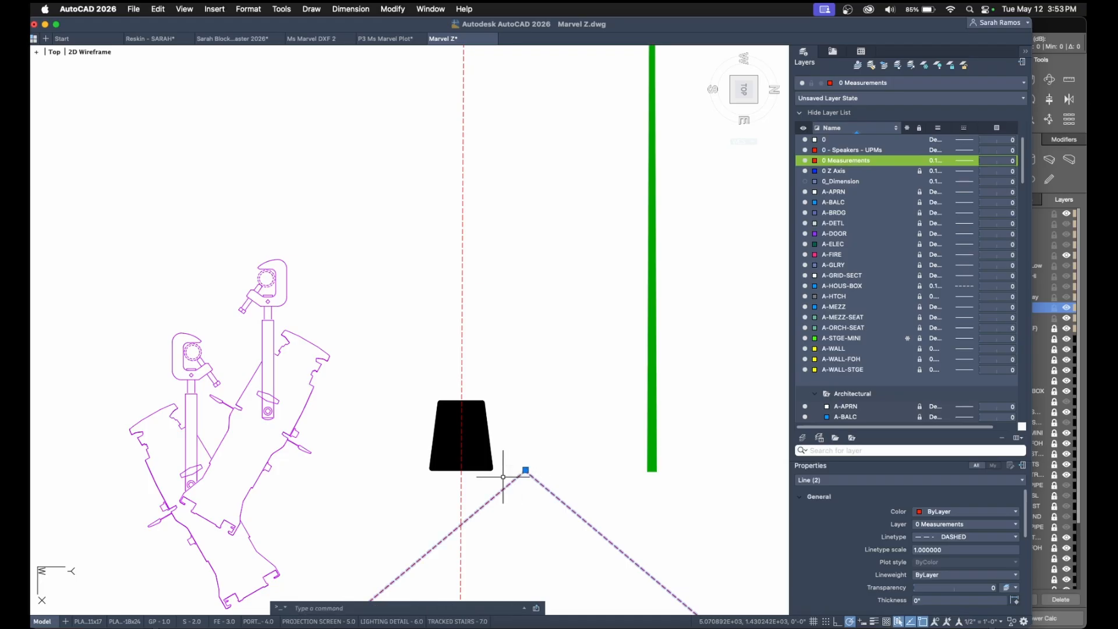
left_click(525, 469)
left_click(462, 470)
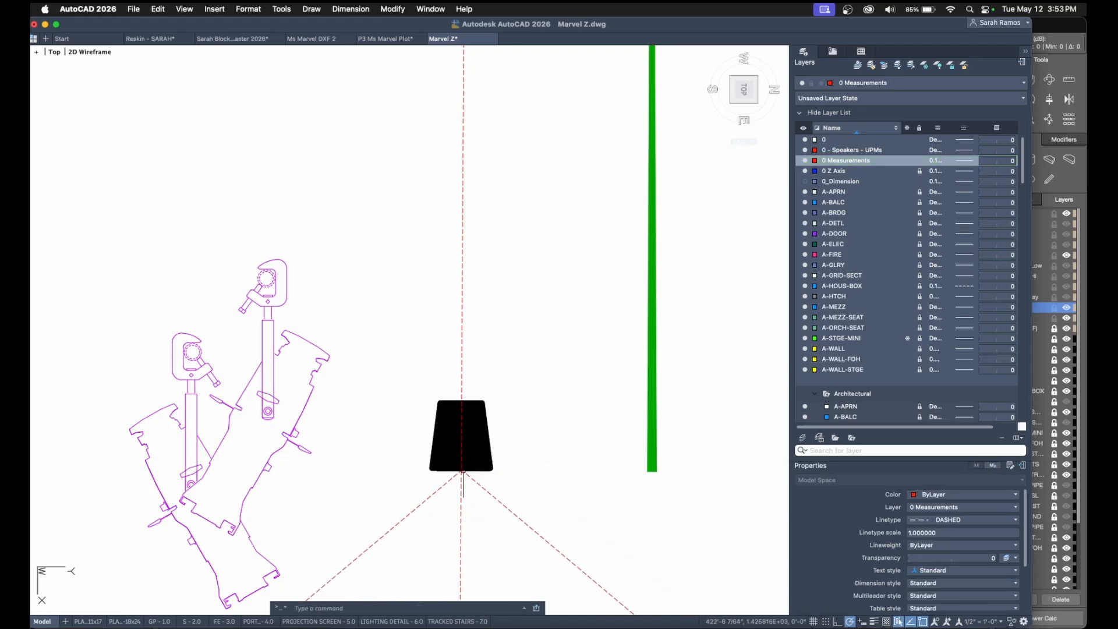
Set the current linetype to ByLayer and add a vertical dimension from the upper UPM-1P's bottom centre to the stage floor.
left_click(960, 517)
left_click(966, 349)
scroll(502, 327, "down", 10)
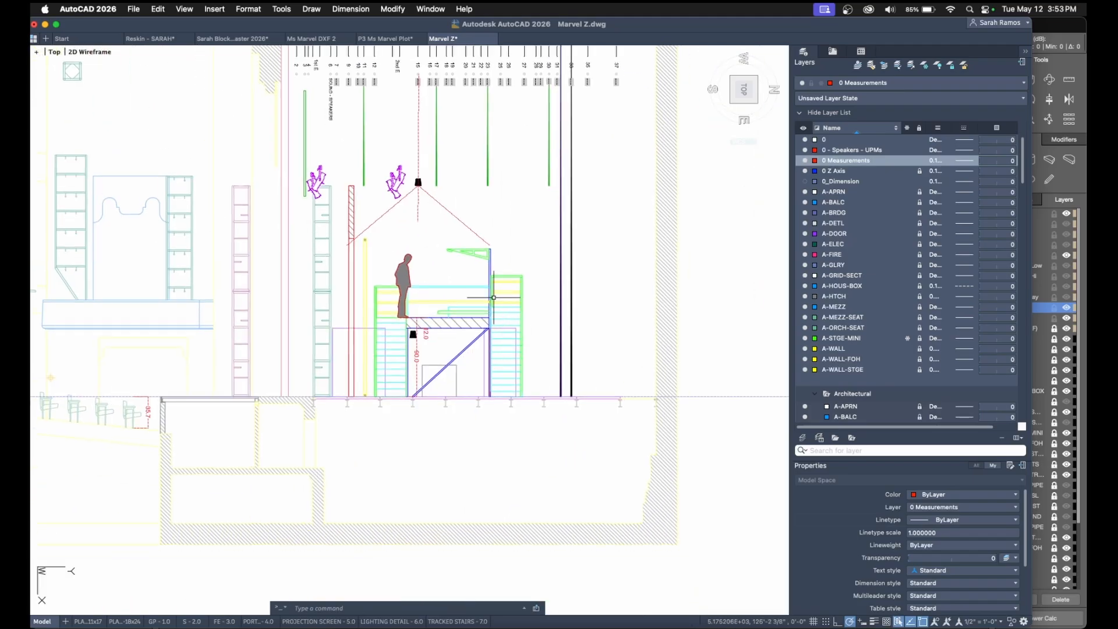
middle_click_drag(376, 193, 387, 261)
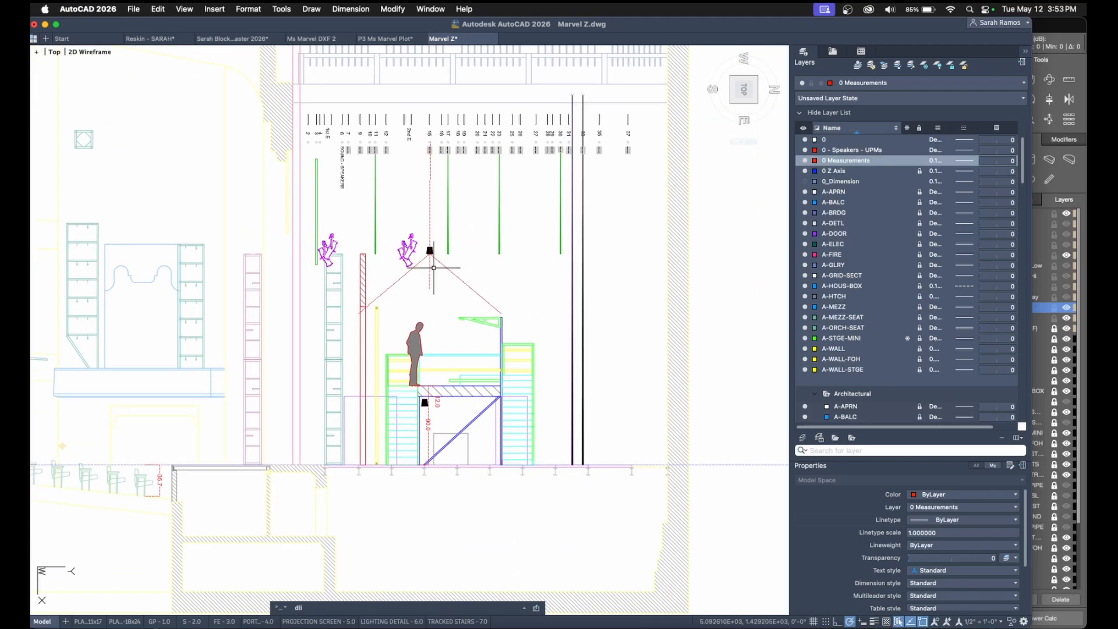
key("space")
scroll(427, 250, "up", 10)
left_click(459, 297)
scroll(458, 326, "down", 6)
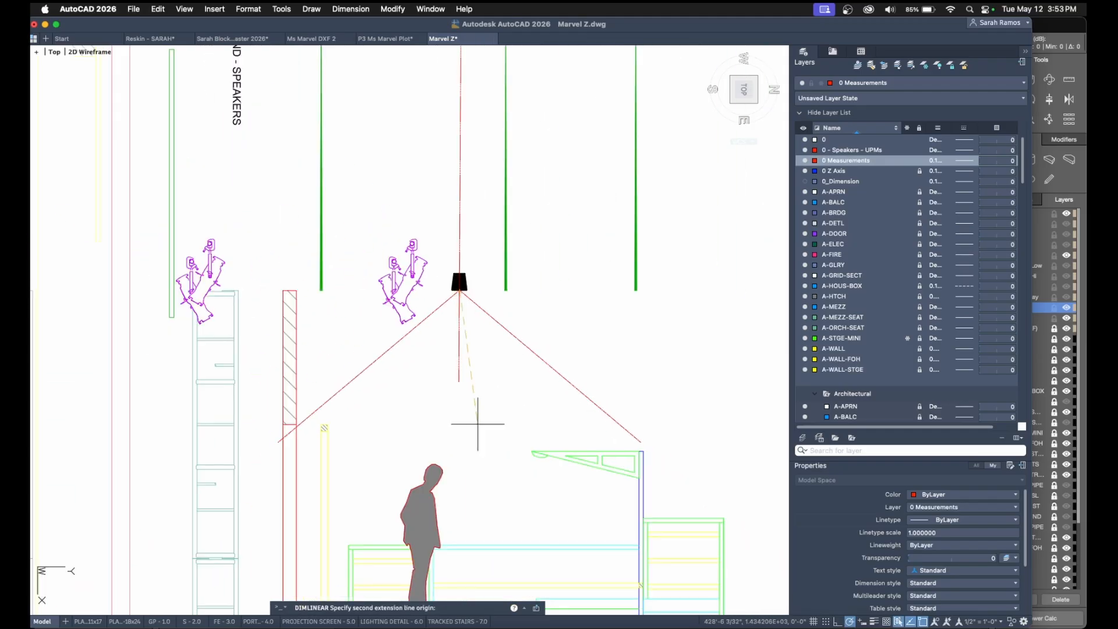
scroll(452, 485, "up", 5)
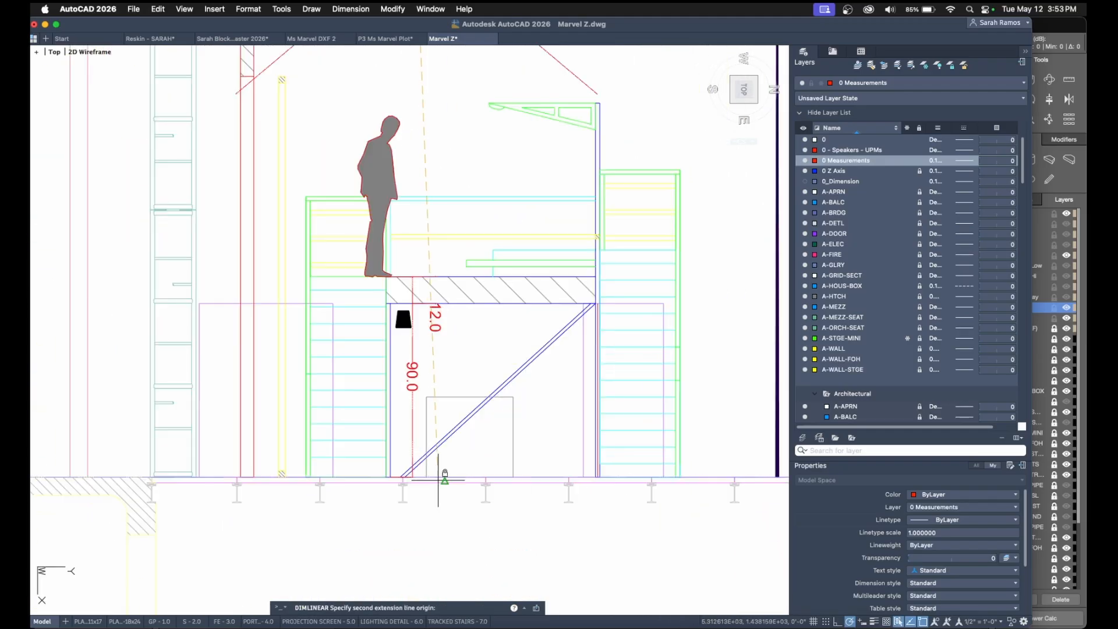
left_click(445, 474)
left_click(471, 245)
Switch to MAPP 3D and insert the UPM-1P as "Overstage Monitor" with its Z position set to 2406.
left_click(1069, 25)
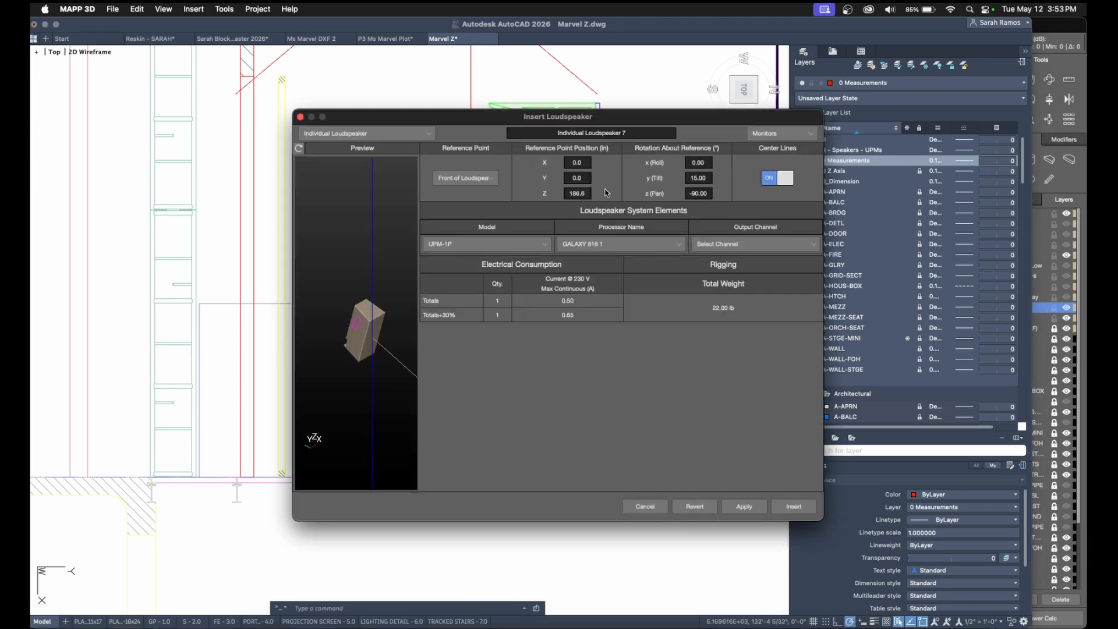
type("06")
triple_click(642, 131)
type("Overst")
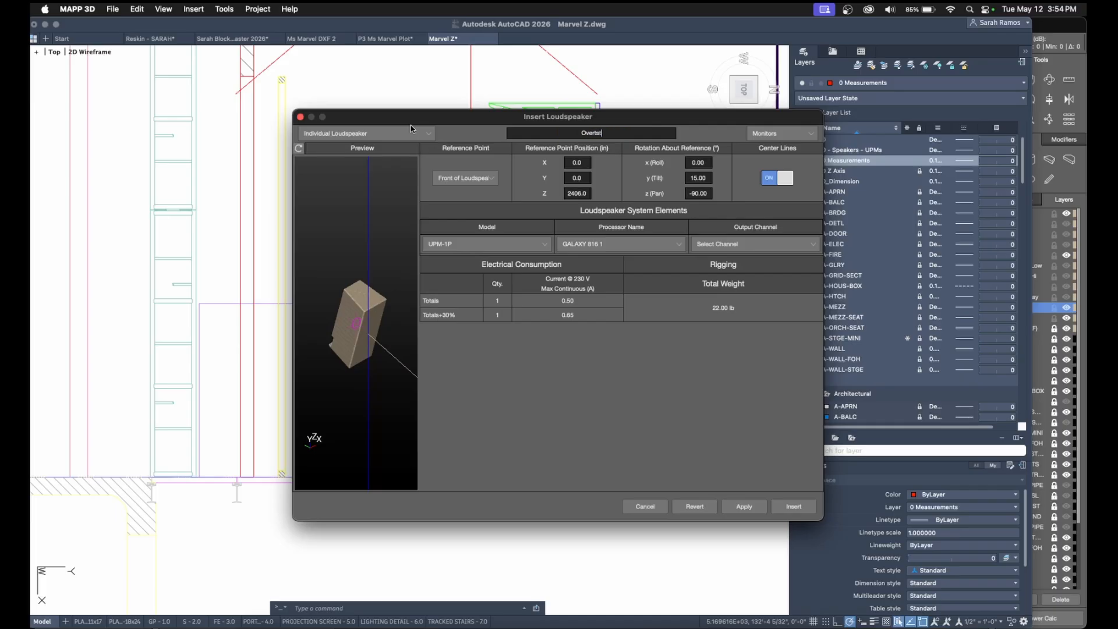
type("age Monitor")
left_click(779, 509)
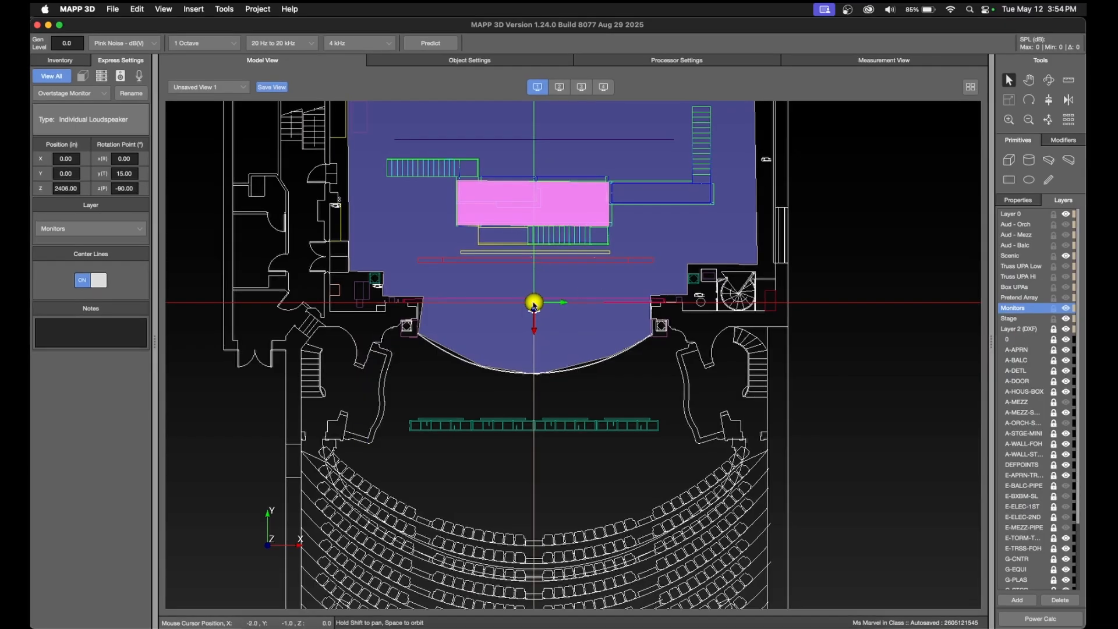
Move the Overstage Monitor upstage to about Y 189 over the pink platform, and show the E-ELEC-1ST and E-ELEC-2ND layers.
left_click_drag(533, 304, 534, 205)
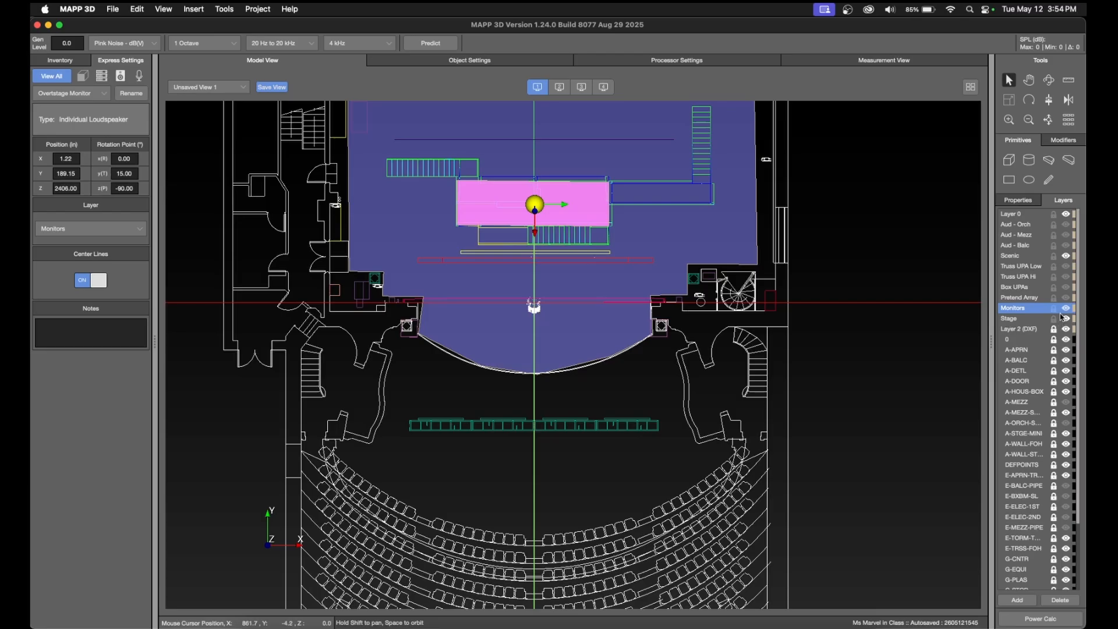
left_click(1067, 528)
left_click(1066, 528)
left_click(1065, 518)
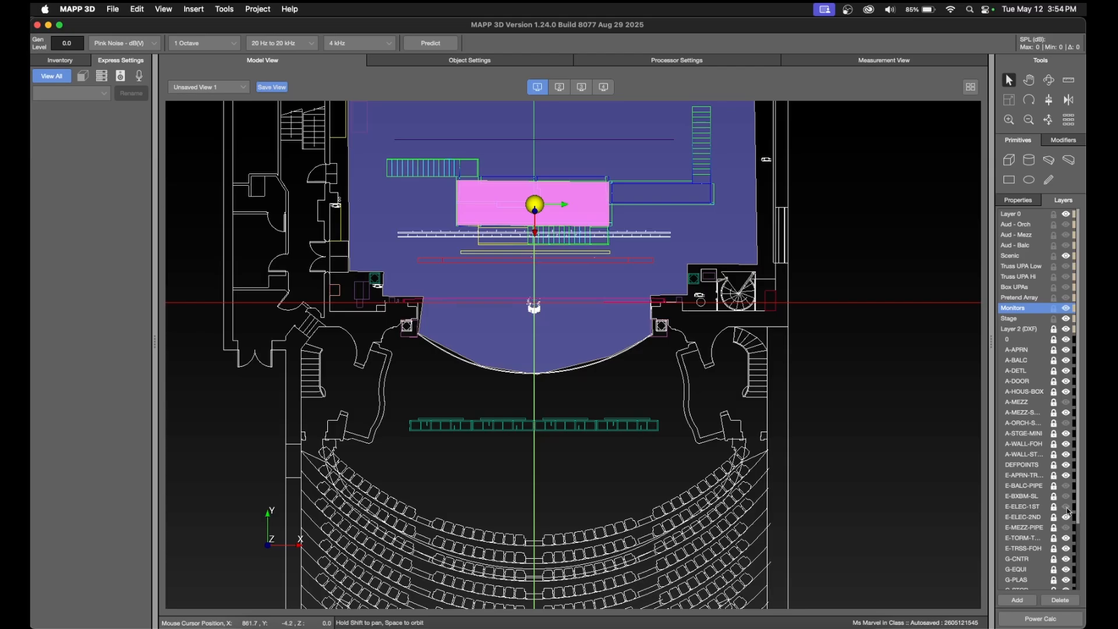
left_click(1067, 507)
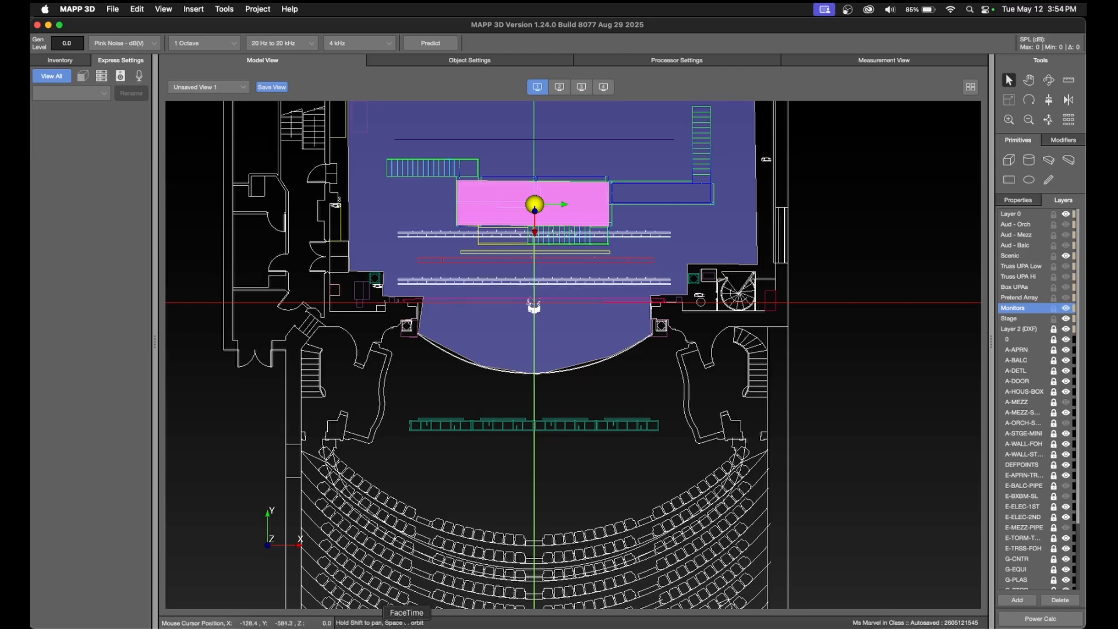
scroll(524, 205, "up", 5)
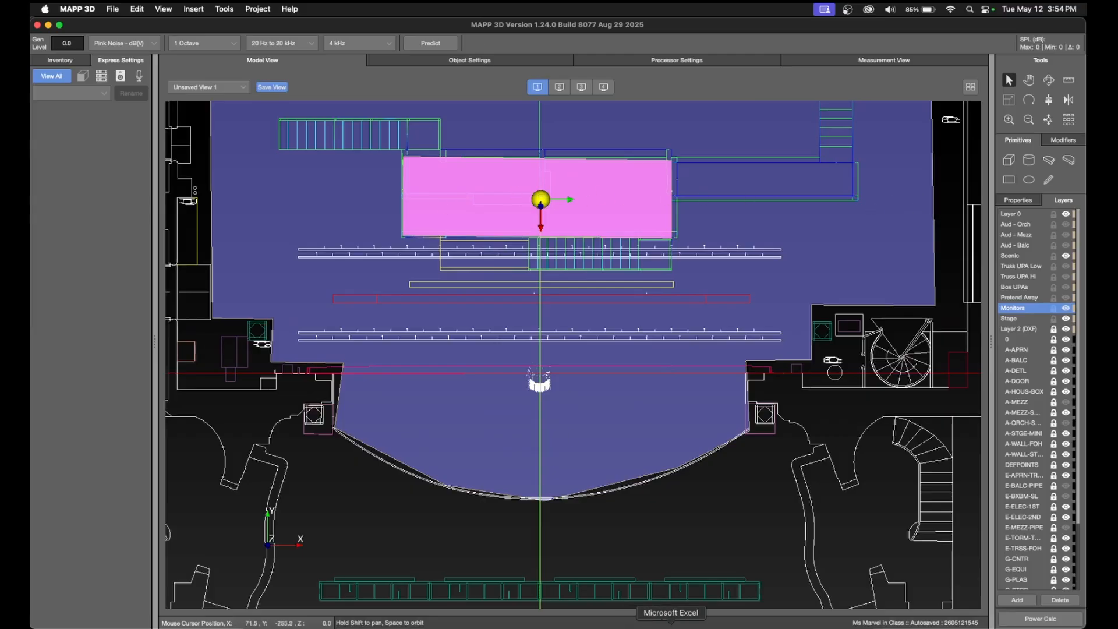
Switch to AutoCAD and examine the plan's centre line and its layer alongside the plaster line layer.
left_click(751, 619)
scroll(580, 427, "down", 3)
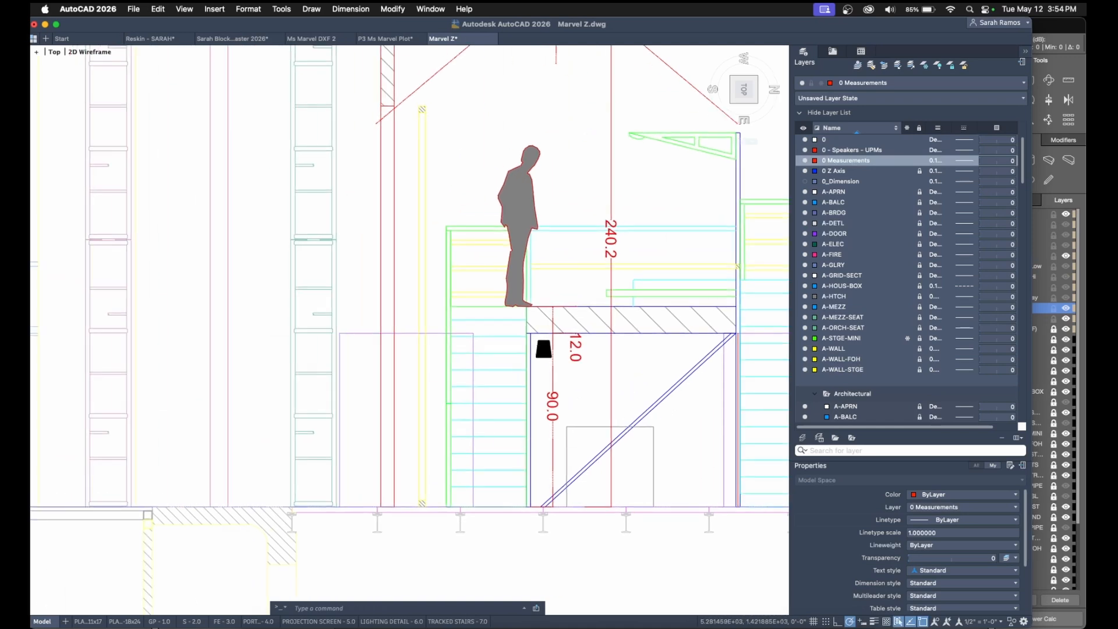
middle_click_drag(403, 524, 393, 359)
scroll(395, 362, "down", 8)
middle_click_drag(423, 496, 436, 302)
scroll(404, 501, "up", 10)
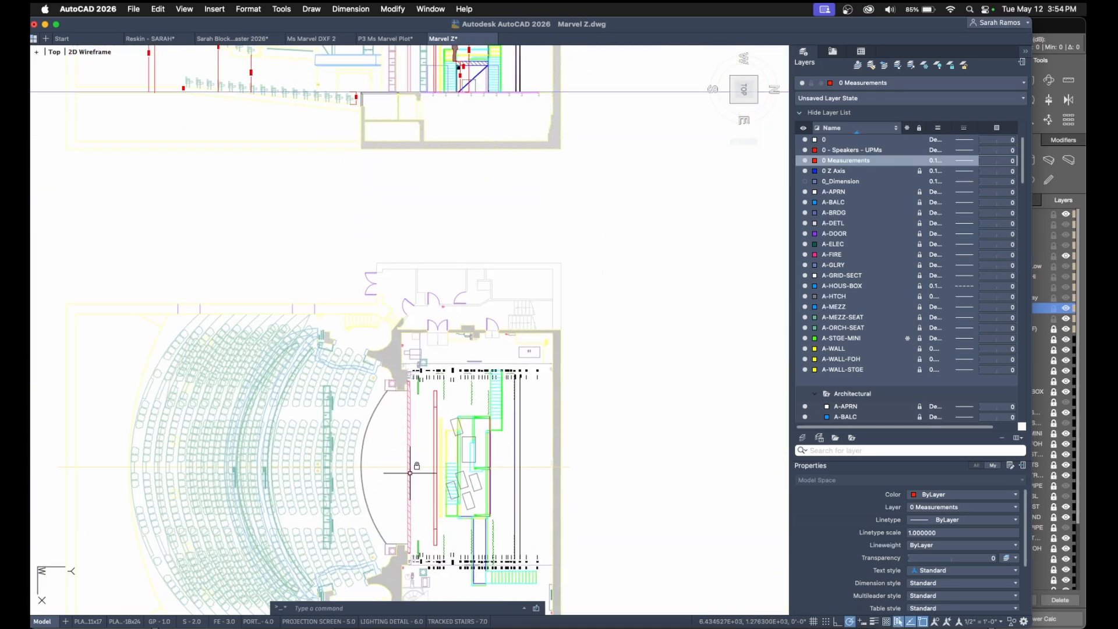
left_click(460, 457)
left_click(428, 413)
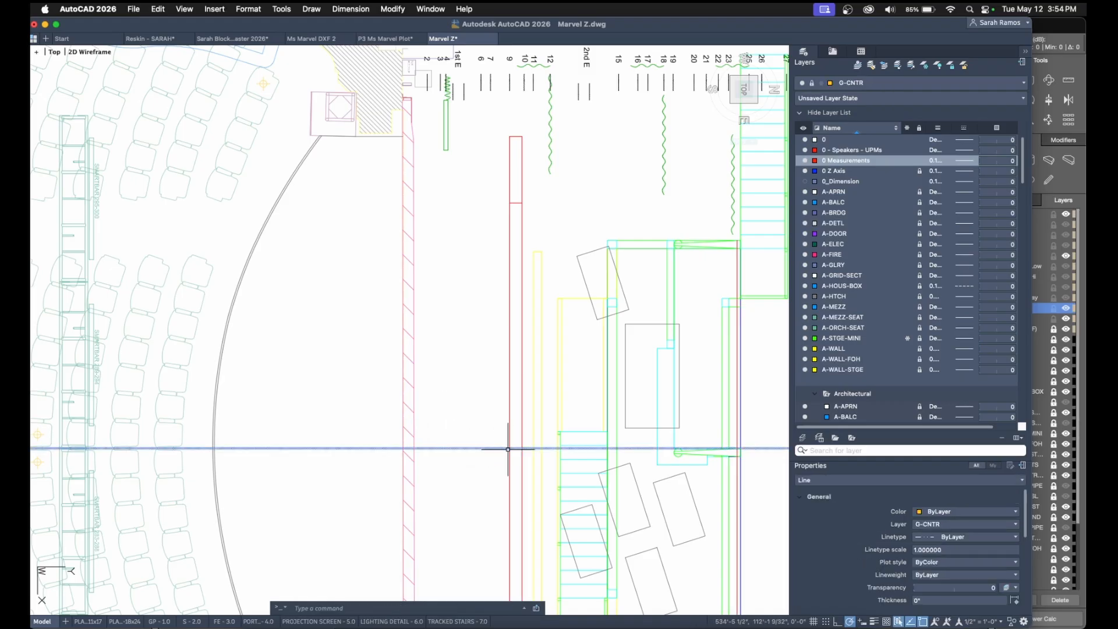
scroll(874, 361, "down", 5)
scroll(874, 361, "down", 15)
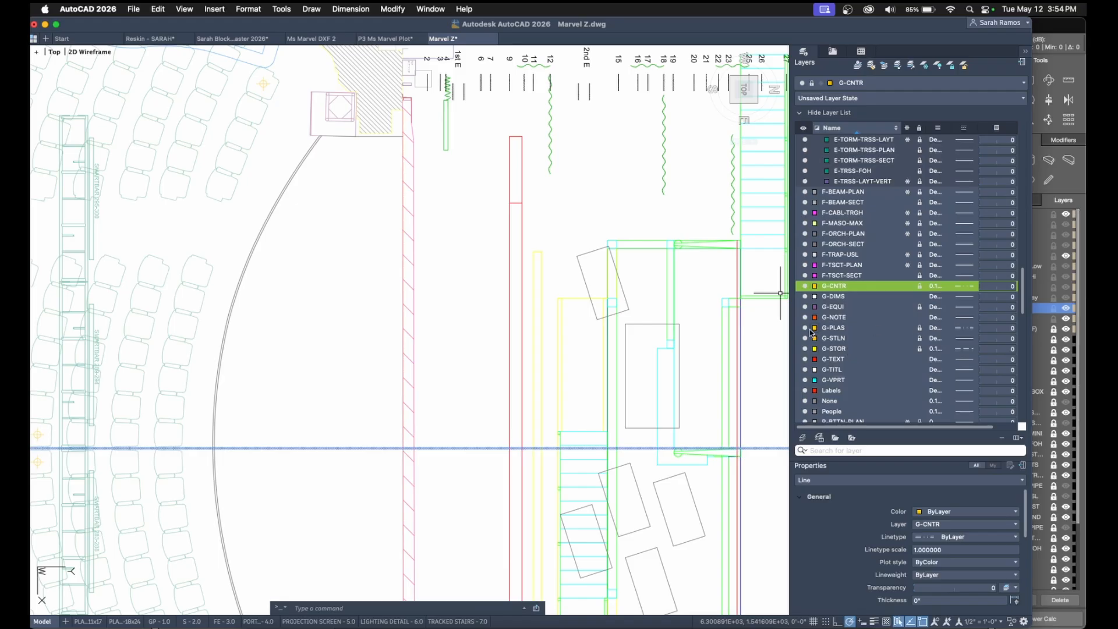
left_click(813, 329)
left_click(829, 349)
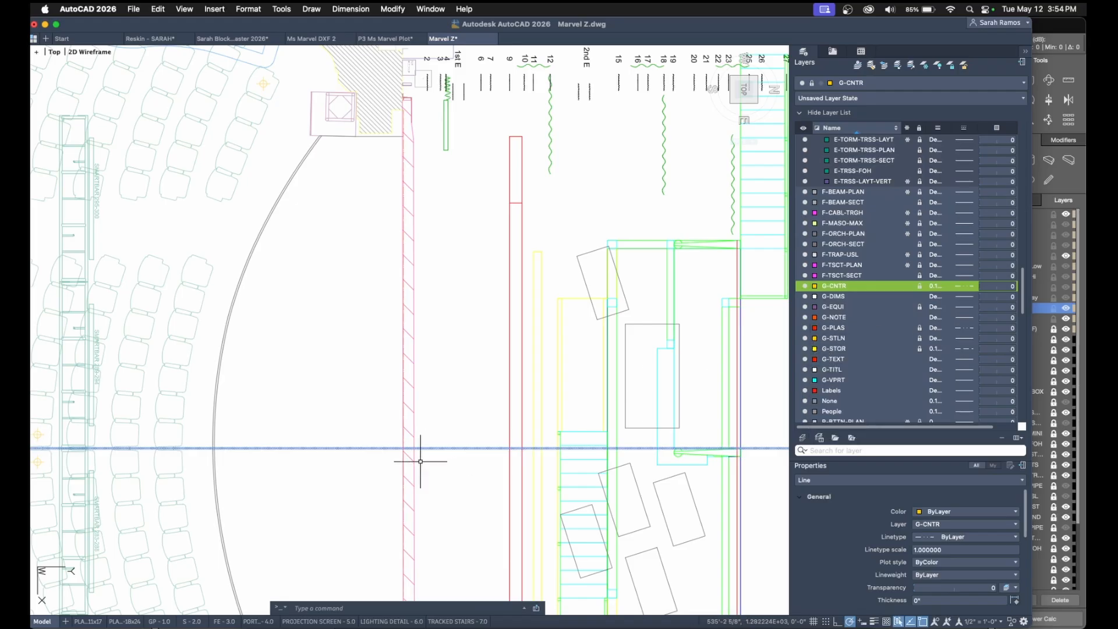
Draw a vertical line from the centre line's intersection with the proscenium's downstage edge in plan up through the section.
key("Escape")
type("l")
key("Return")
left_click(403, 447)
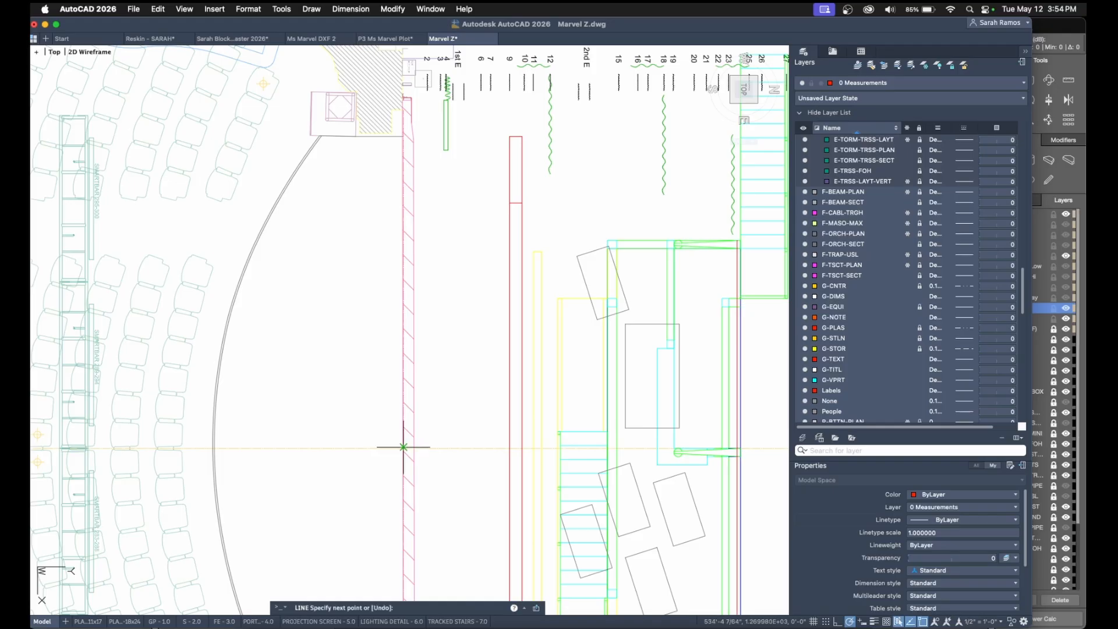
scroll(403, 448, "down", 5)
left_click(404, 111)
key("Escape")
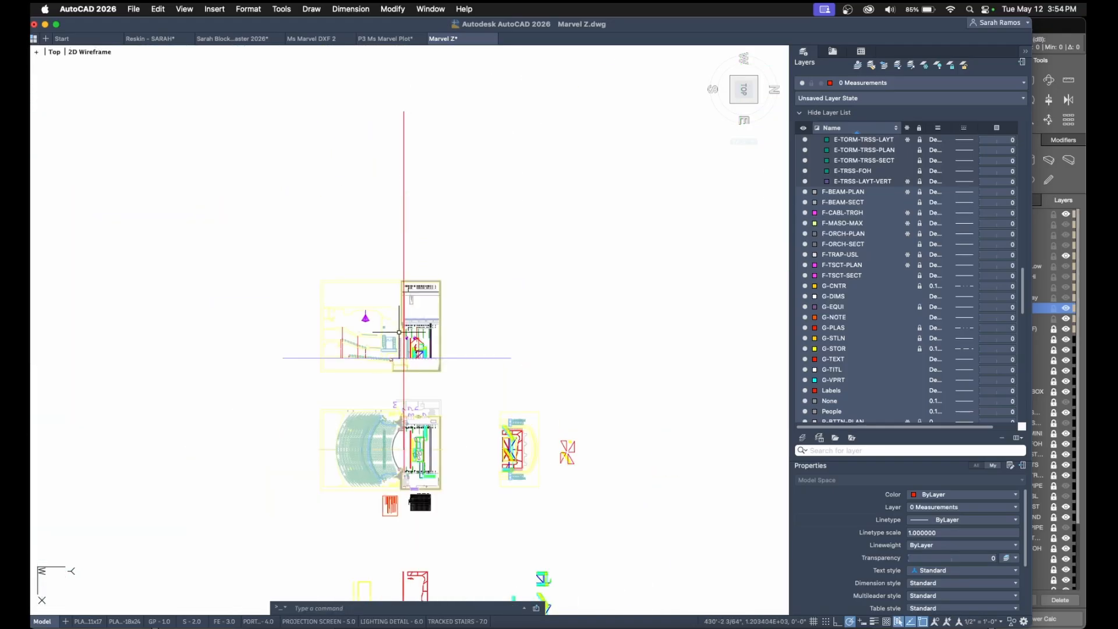
Add a horizontal dimension in the section from the upper UPM-1P's bottom centre to the new vertical reference line.
scroll(410, 346, "up", 10)
middle_click_drag(407, 260, 445, 266)
middle_click_drag(295, 328, 358, 314)
left_click(268, 340)
type("dli")
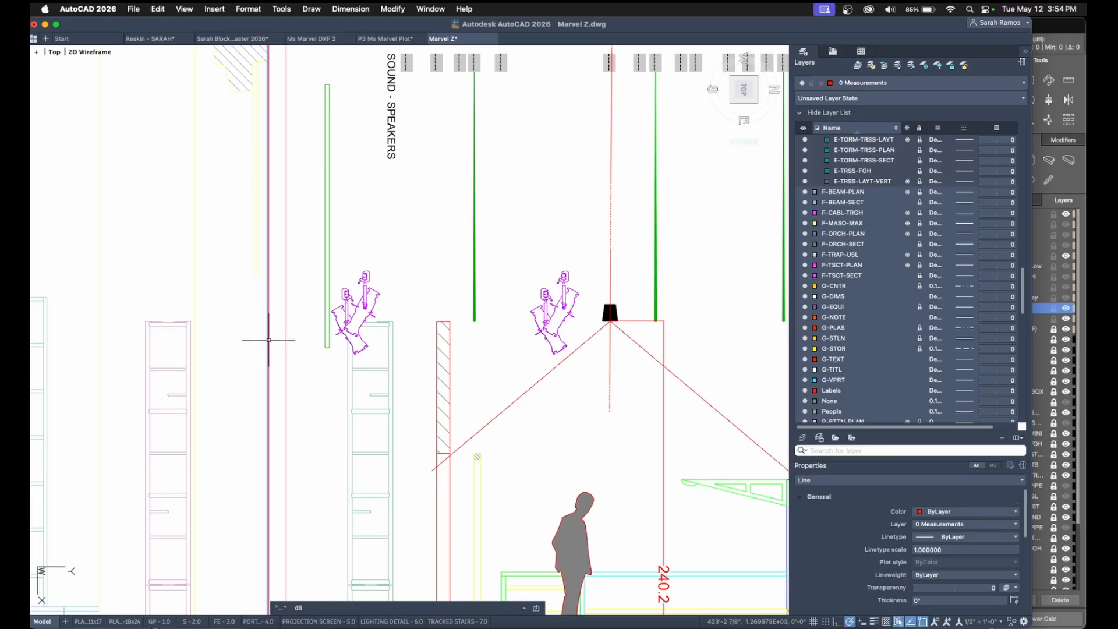
key("Return")
left_click(610, 320)
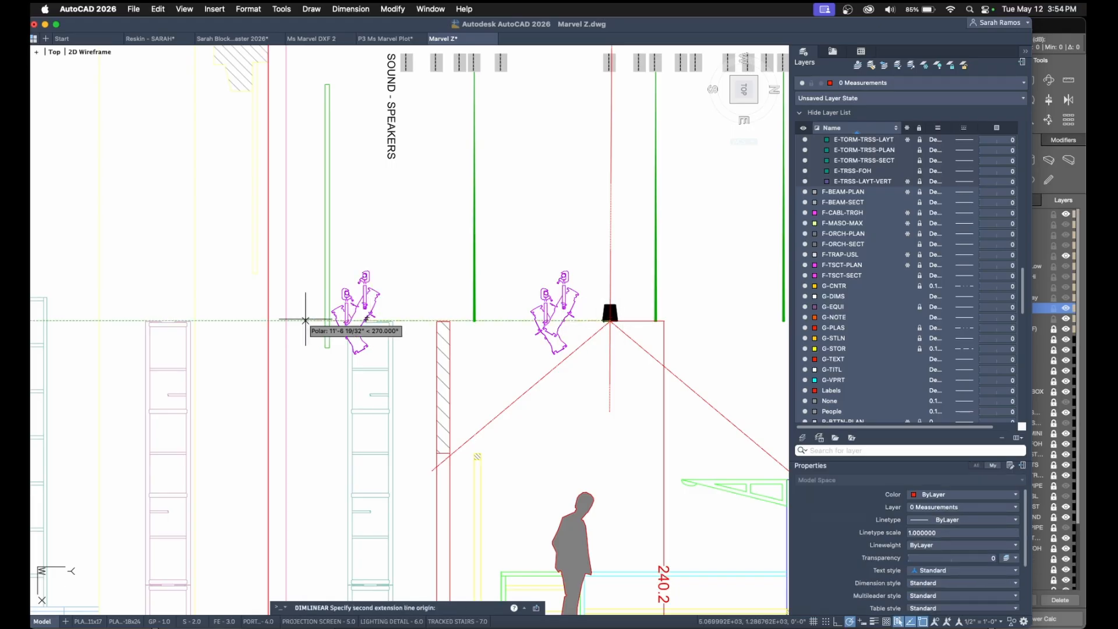
left_click(268, 320)
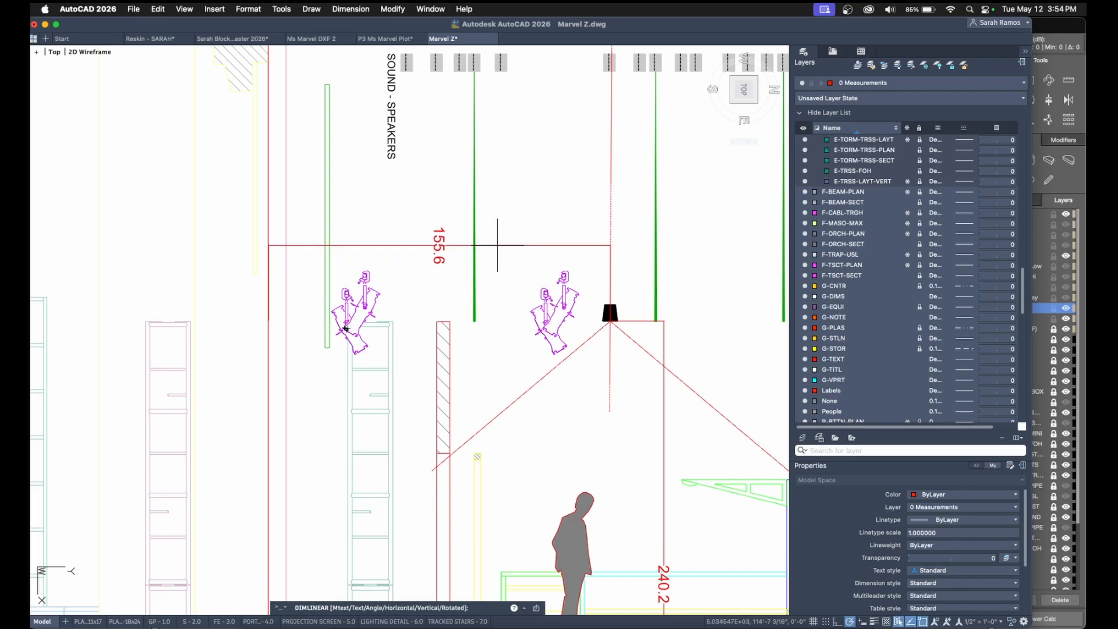
left_click(530, 224)
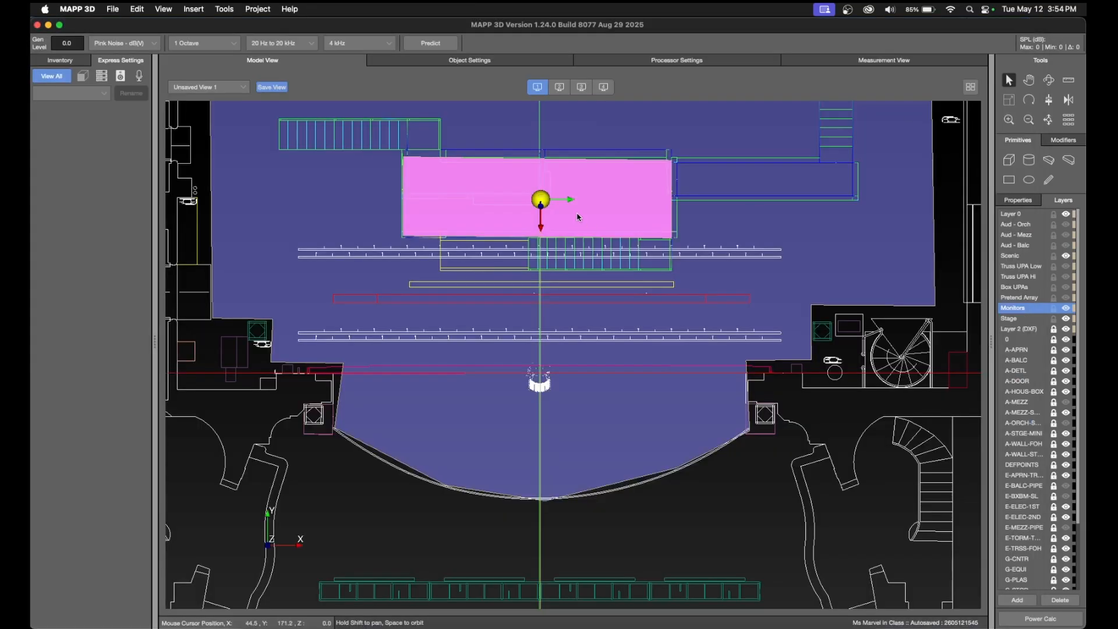
In MAPP 3D, set the Overstage Monitor's Y position to 155.6 in.
left_click(541, 201)
double_click(78, 174)
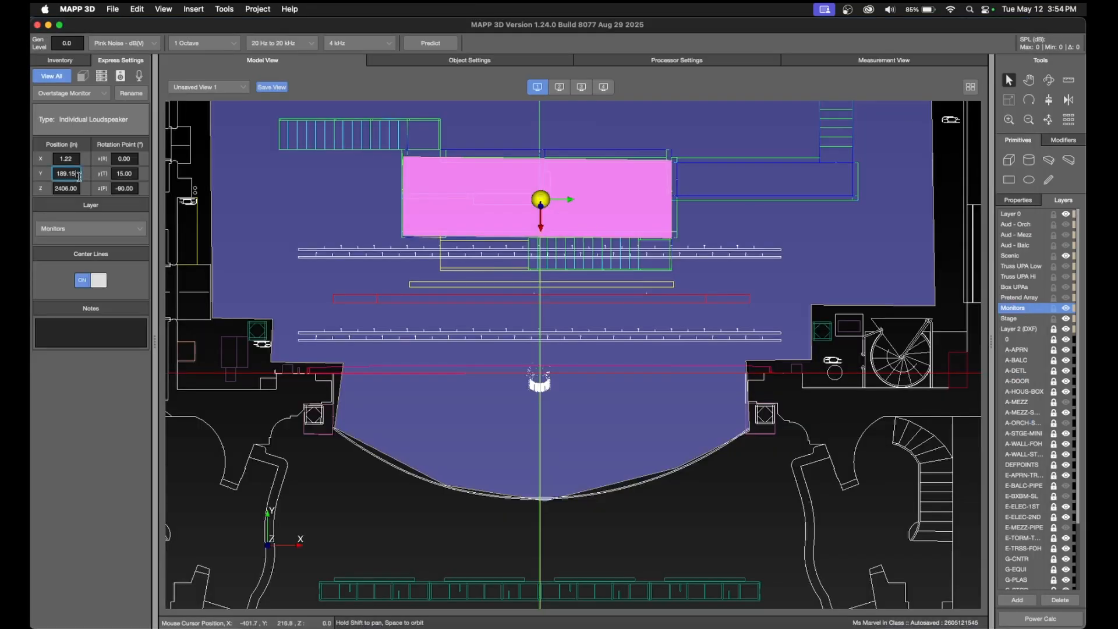
type("155.6")
left_click(70, 187)
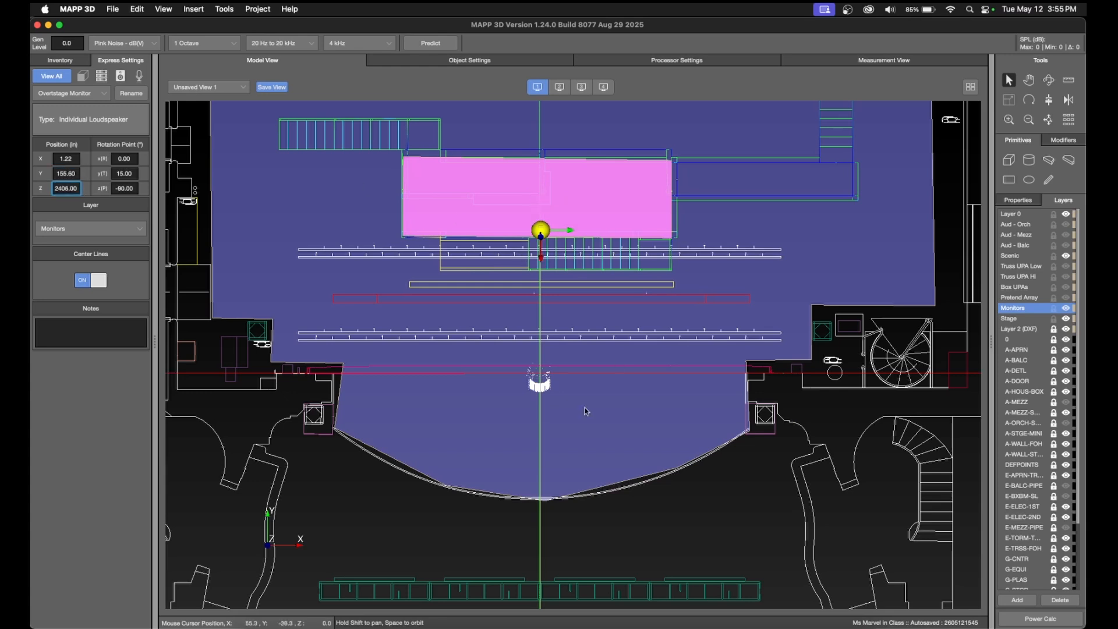
Check the upper UPM-1P in the AutoCAD section, return to MAPP 3D, and set the Overstage Monitor's pan rotation to 0 degrees.
left_click(741, 621)
scroll(709, 533, "down", 5)
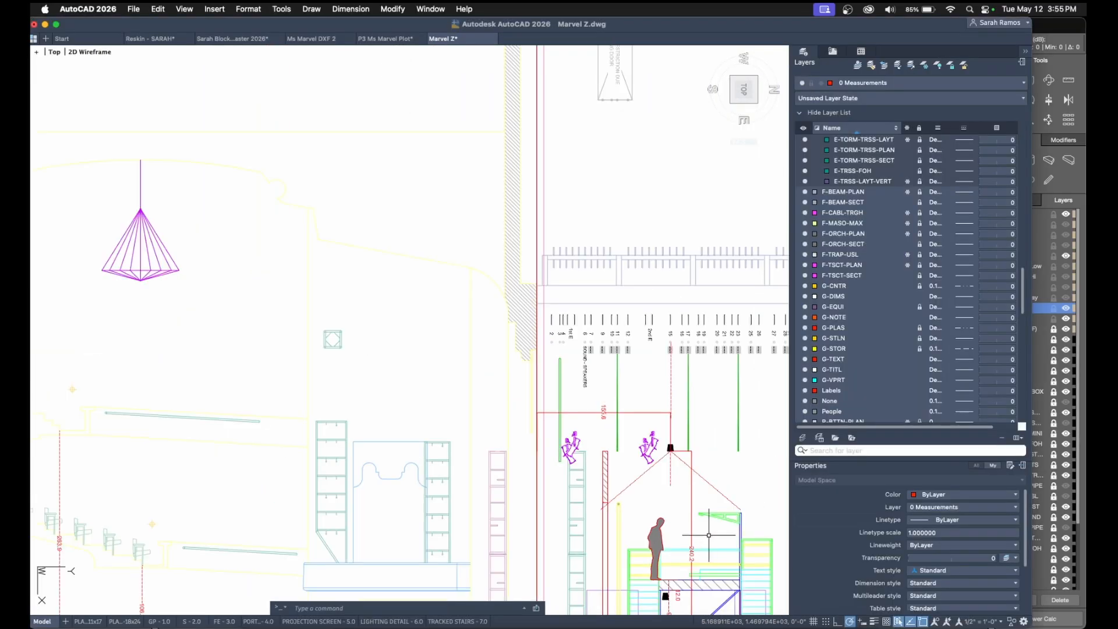
middle_click_drag(707, 538, 612, 362)
key("super+Tab")
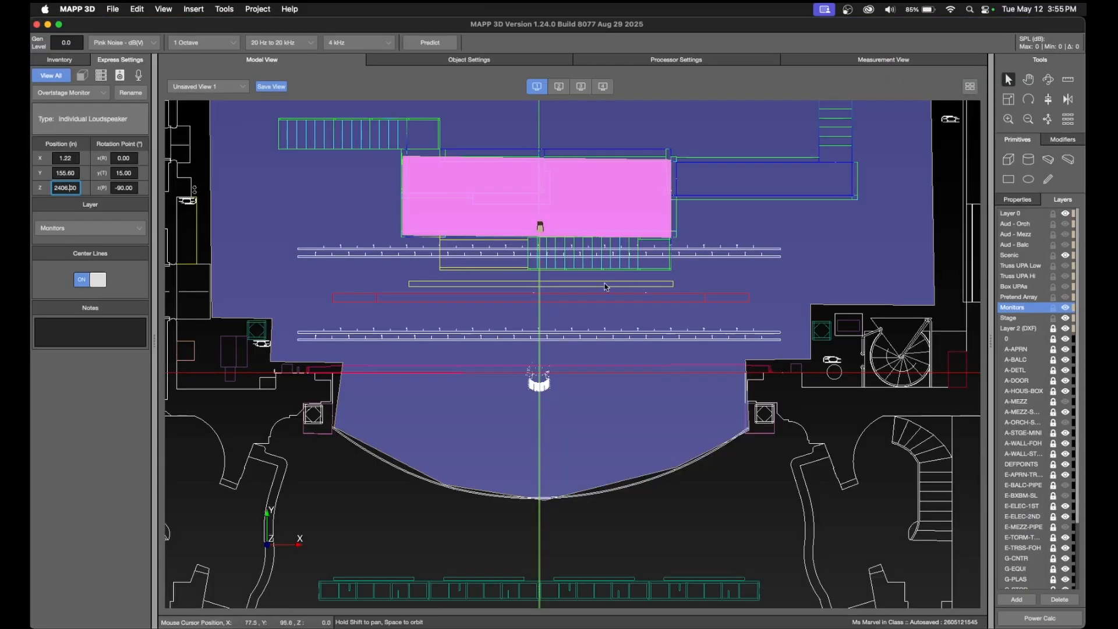
left_click(540, 228)
left_click(1048, 81)
left_click_drag(673, 200, 299, 249)
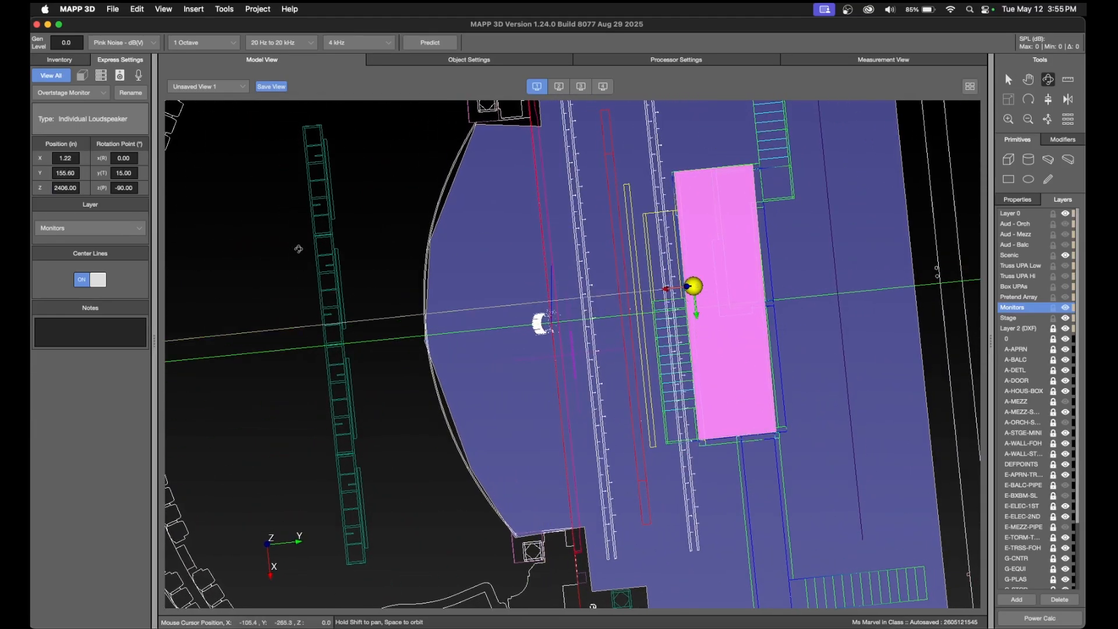
left_click(134, 188)
type("0")
key("Return")
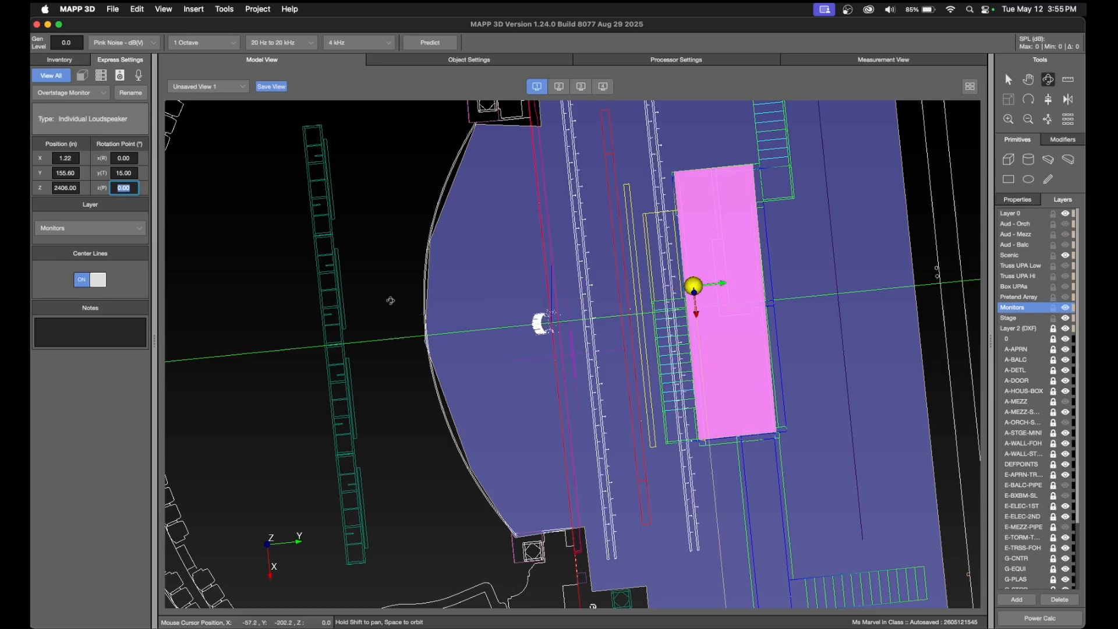
Check the upper UPM-1P's height dimension in the AutoCAD section, return to MAPP 3D, and set the Overstage Monitor's Z position to 240.2 in.
left_click_drag(739, 418, 804, 308)
scroll(803, 309, "down", 10)
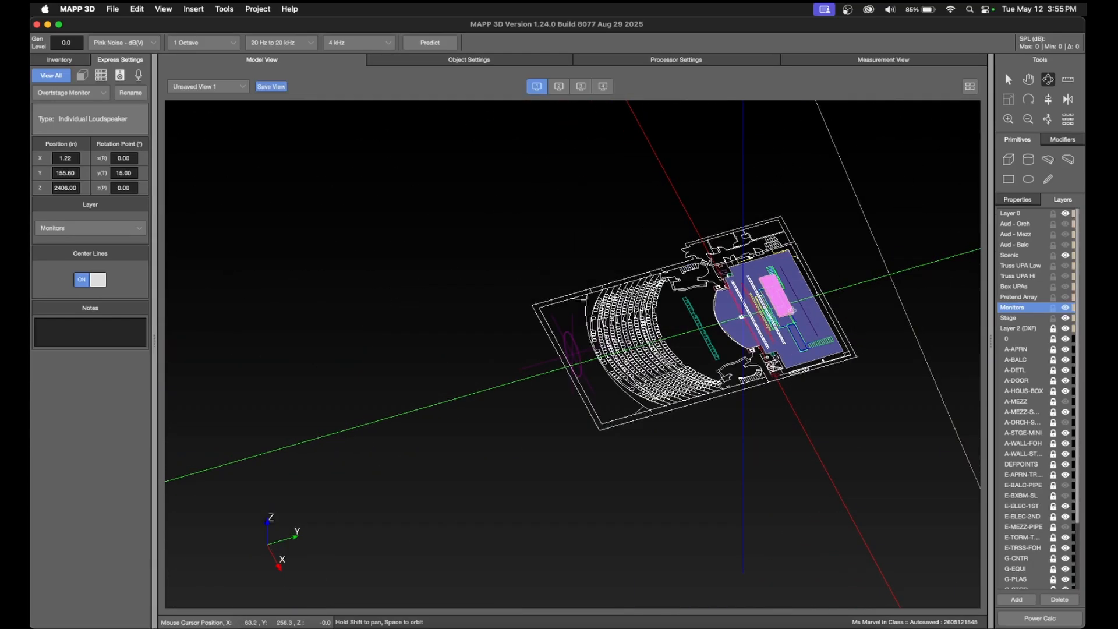
scroll(792, 307, "up", 4)
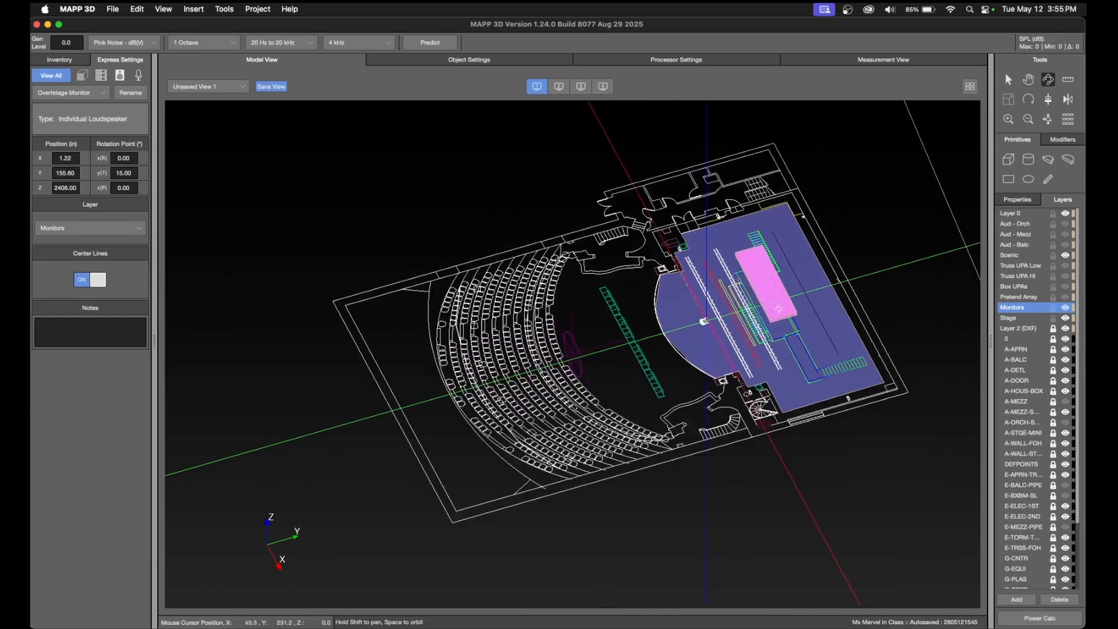
left_click(76, 187)
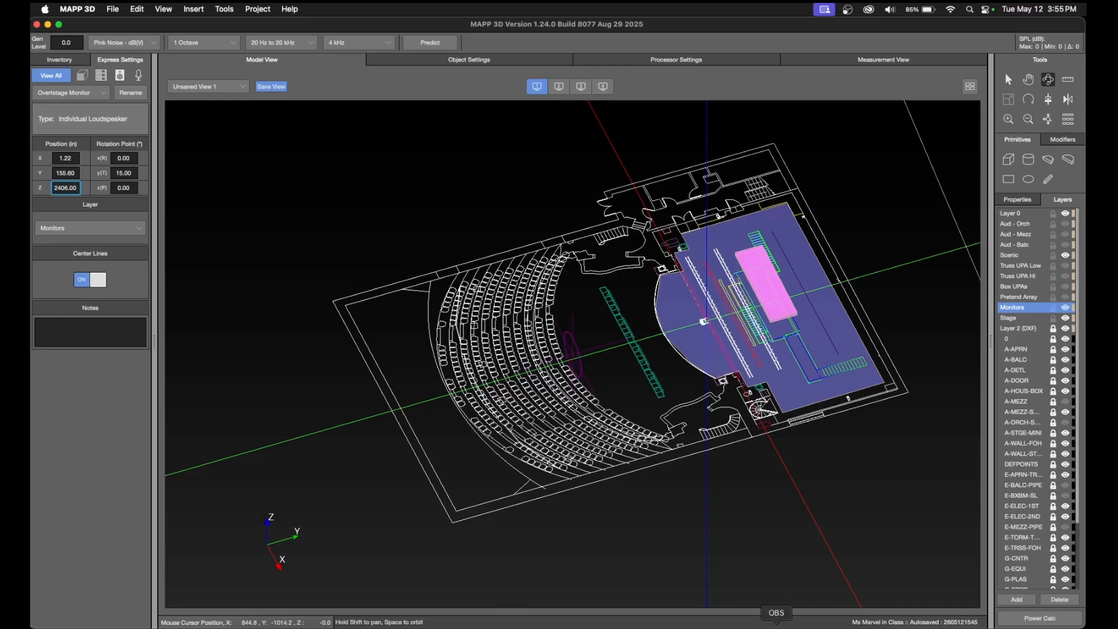
left_click(749, 626)
scroll(649, 369, "up", 3)
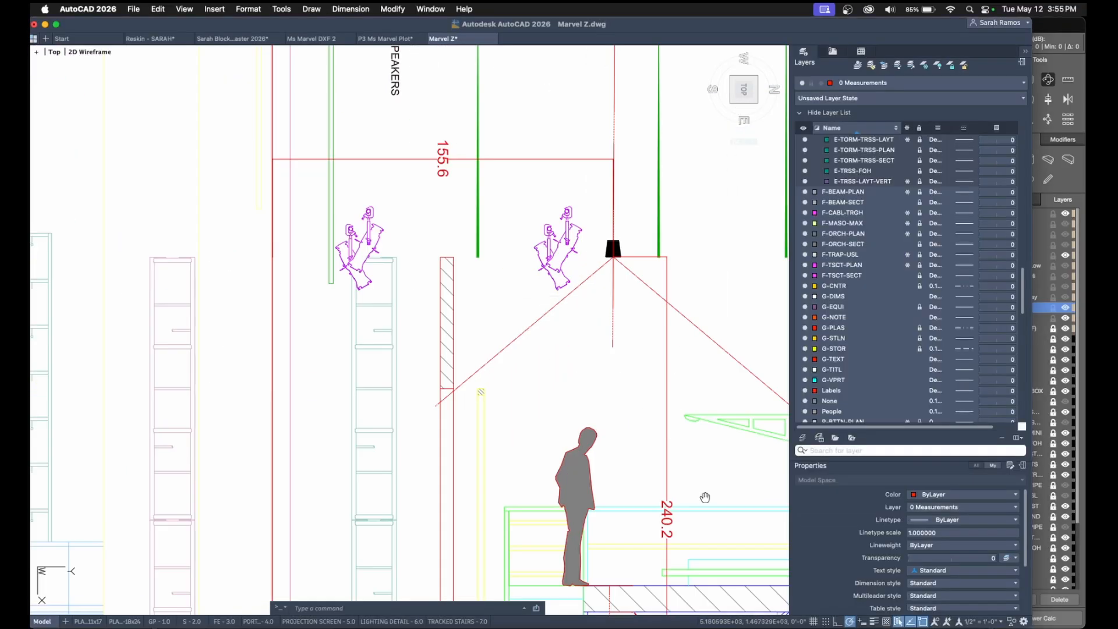
middle_click_drag(706, 498, 679, 468)
left_click(1063, 23)
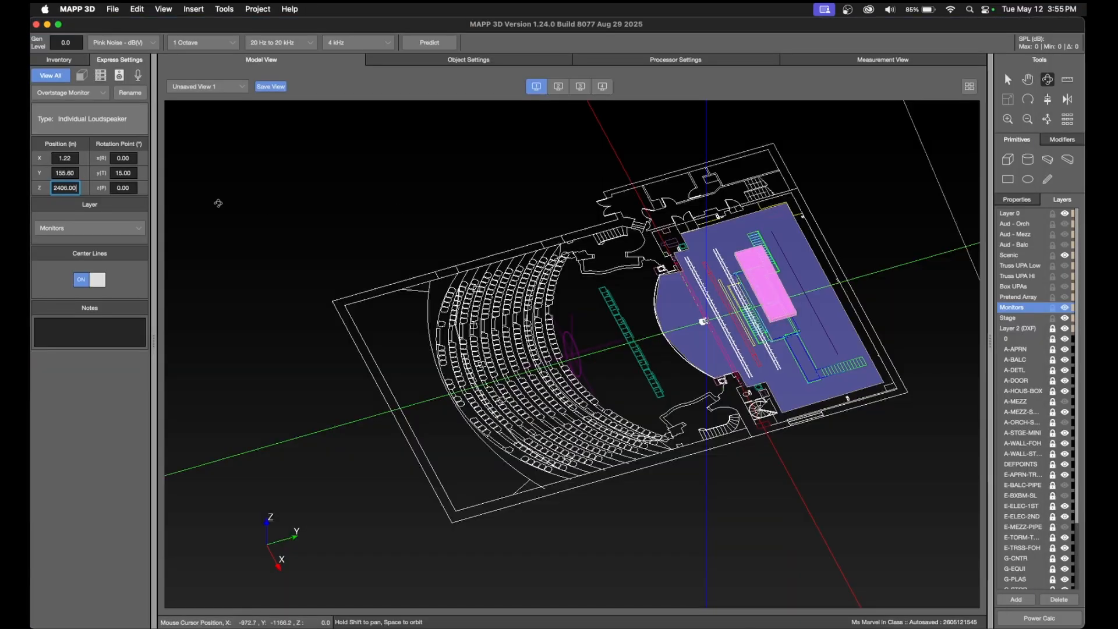
double_click(65, 188)
type("240.2")
key("Return")
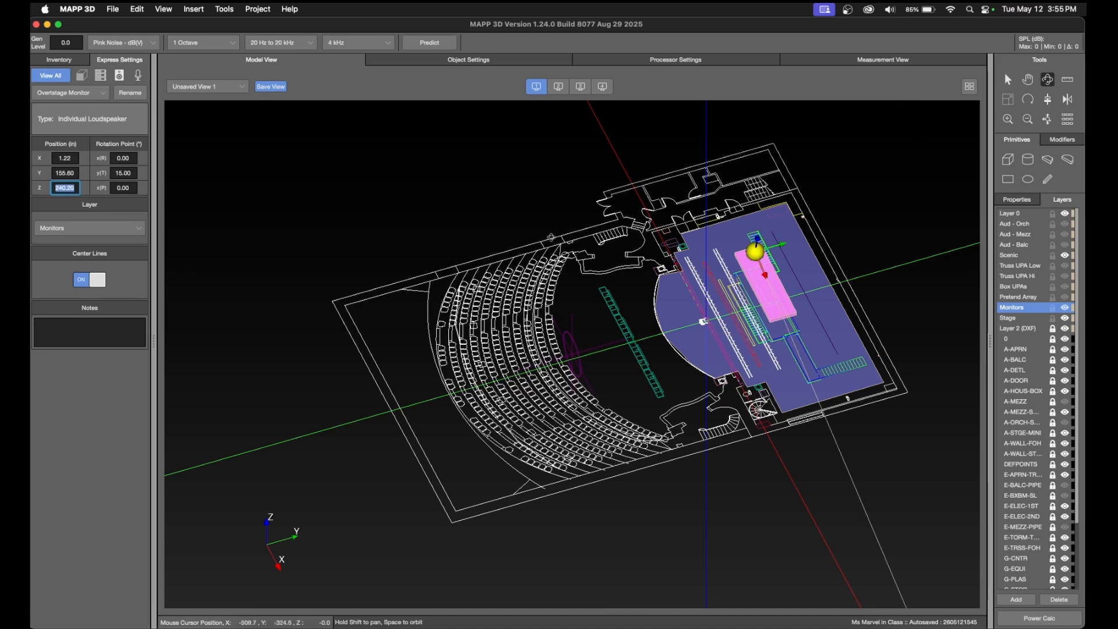
Assign a GALAXY 816 1 output channel to the Overstage Monitor and run the pressure prediction.
left_click_drag(931, 318, 861, 275)
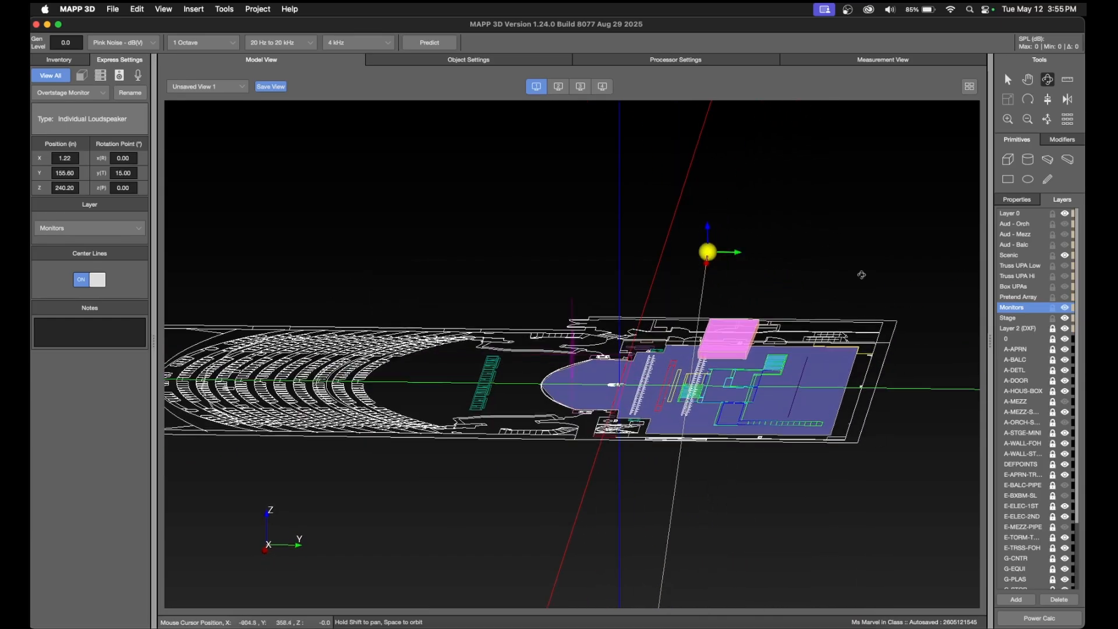
left_click(446, 47)
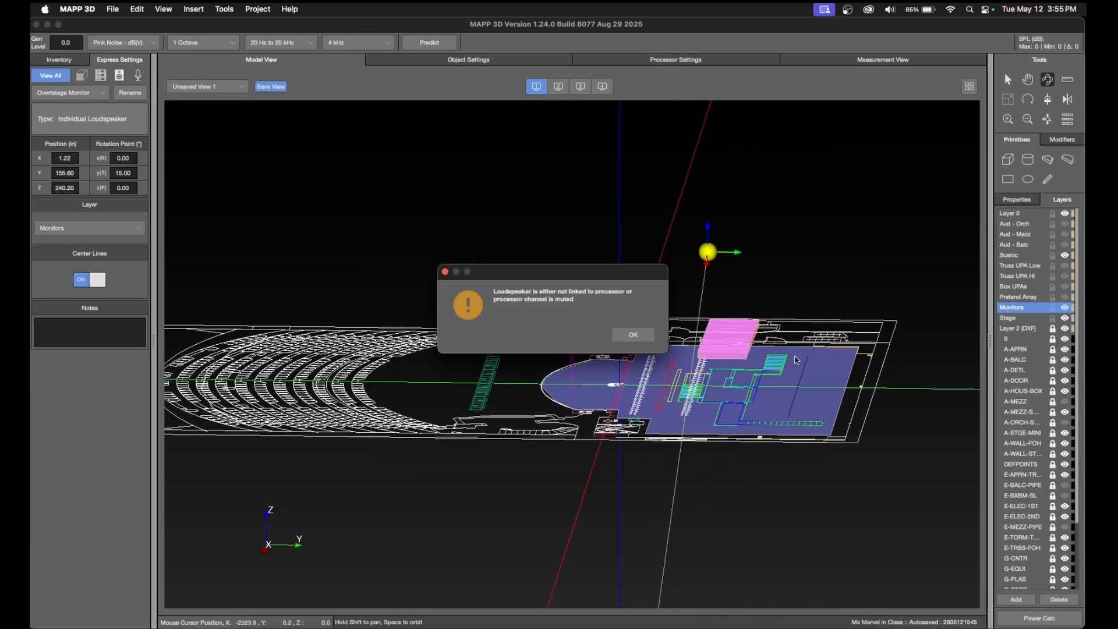
left_click(625, 336)
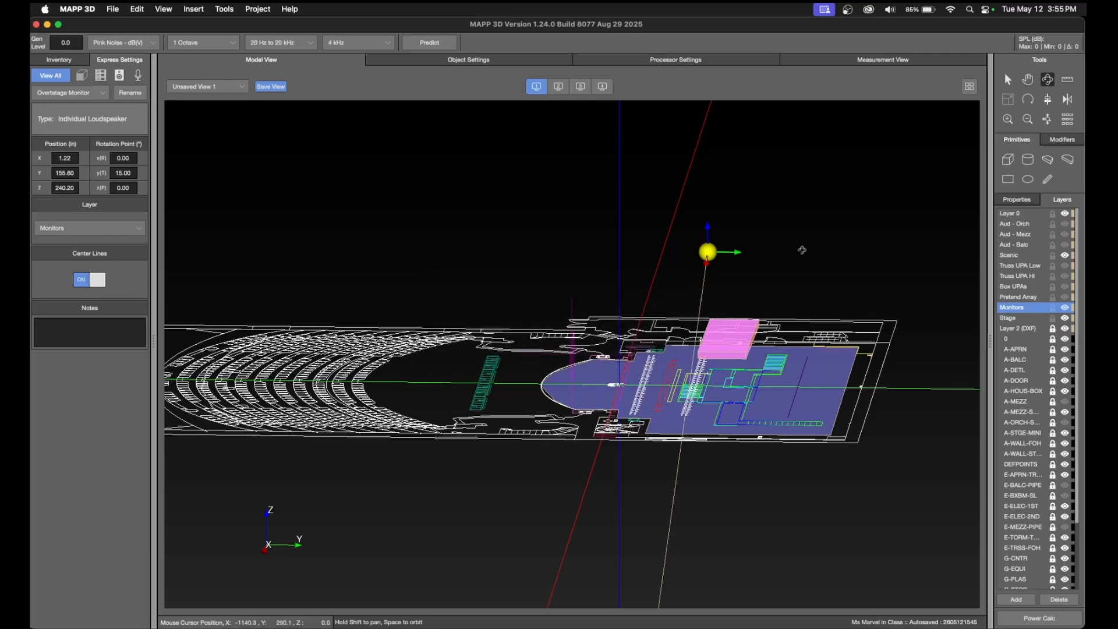
left_click(421, 62)
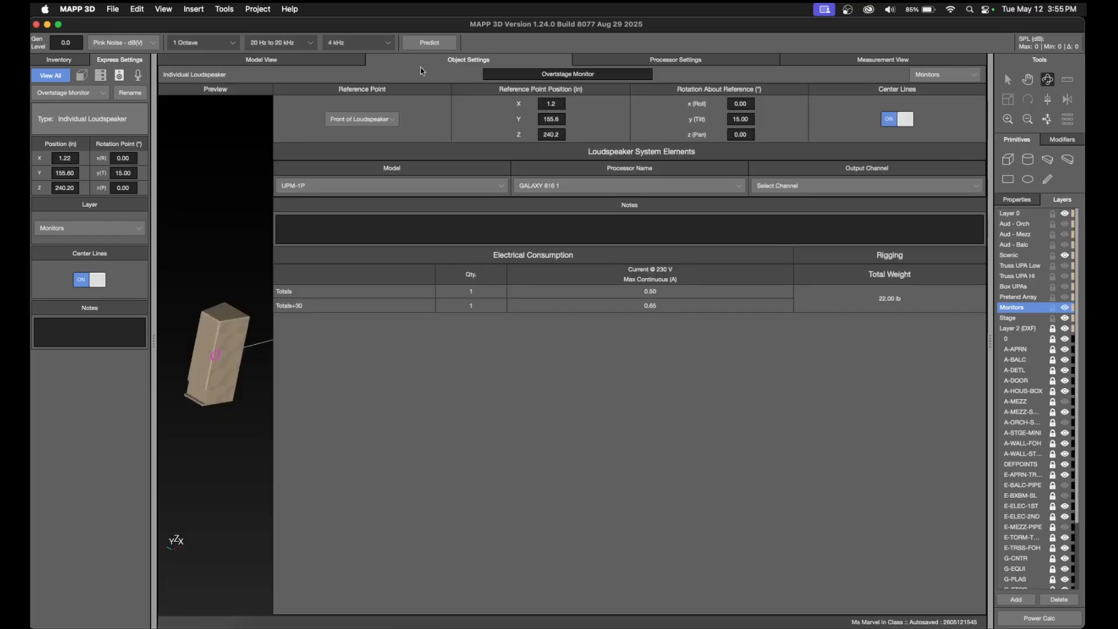
left_click(822, 186)
scroll(856, 268, "down", 5)
left_click(844, 325)
left_click(282, 61)
left_click(429, 43)
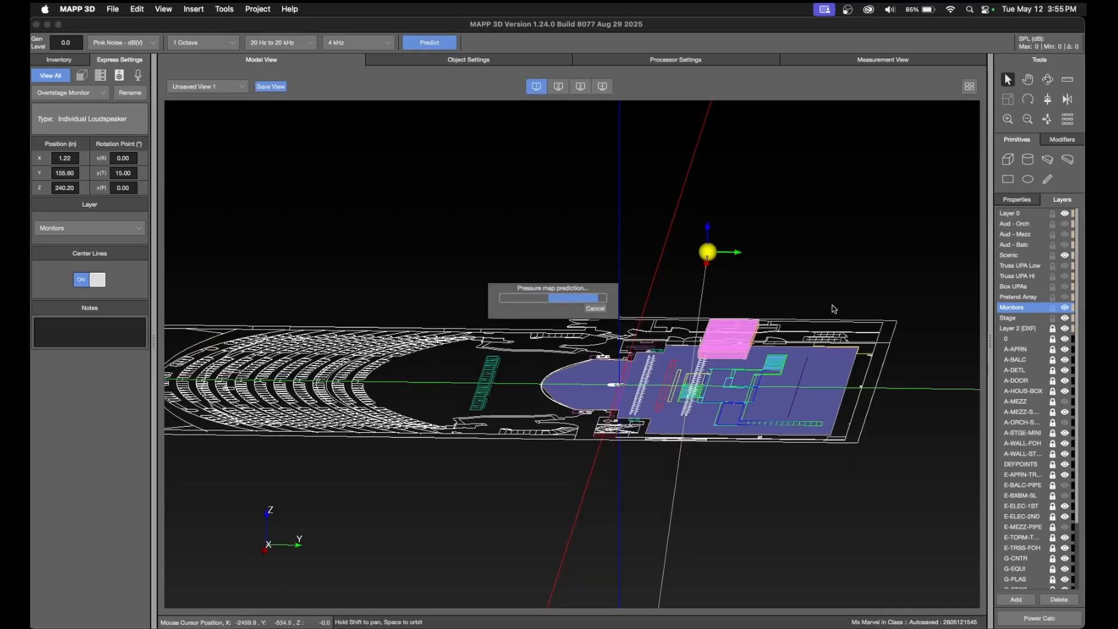
Set the Overstage Monitor's tilt rotation to 90 degrees so it aims straight down at the stage.
left_click(1048, 79)
left_click_drag(572, 353, 882, 244)
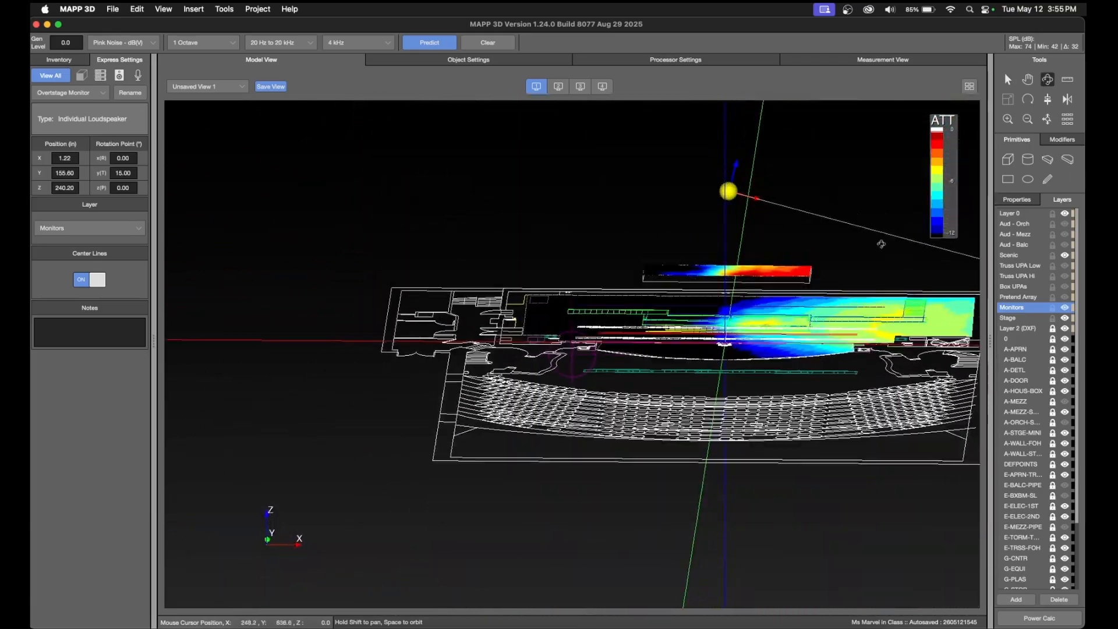
left_click(133, 174)
key("Return")
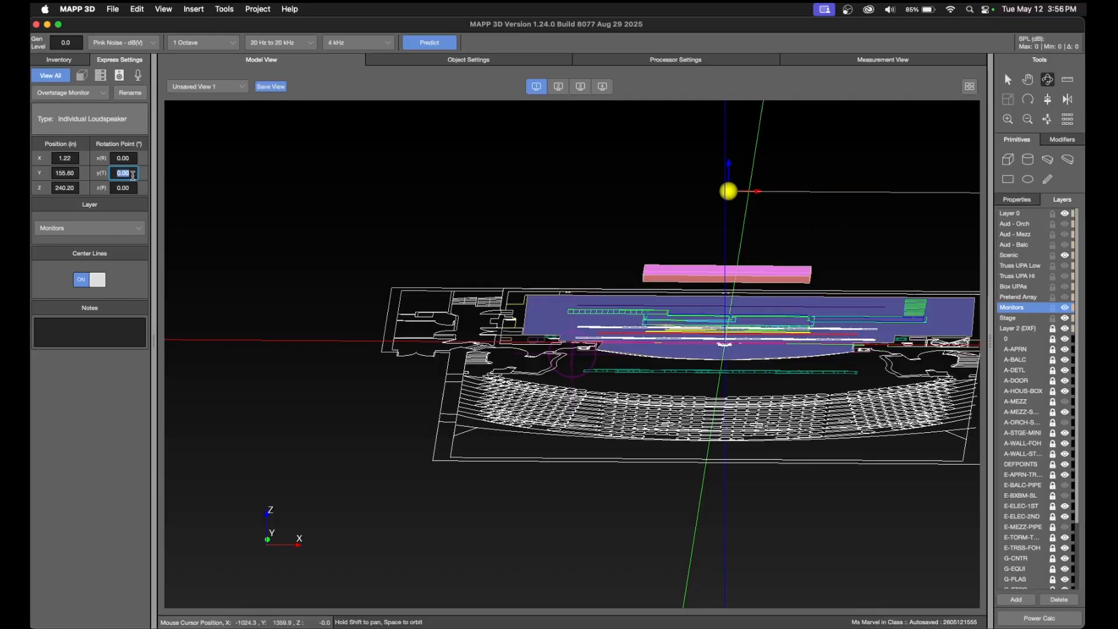
key("Return")
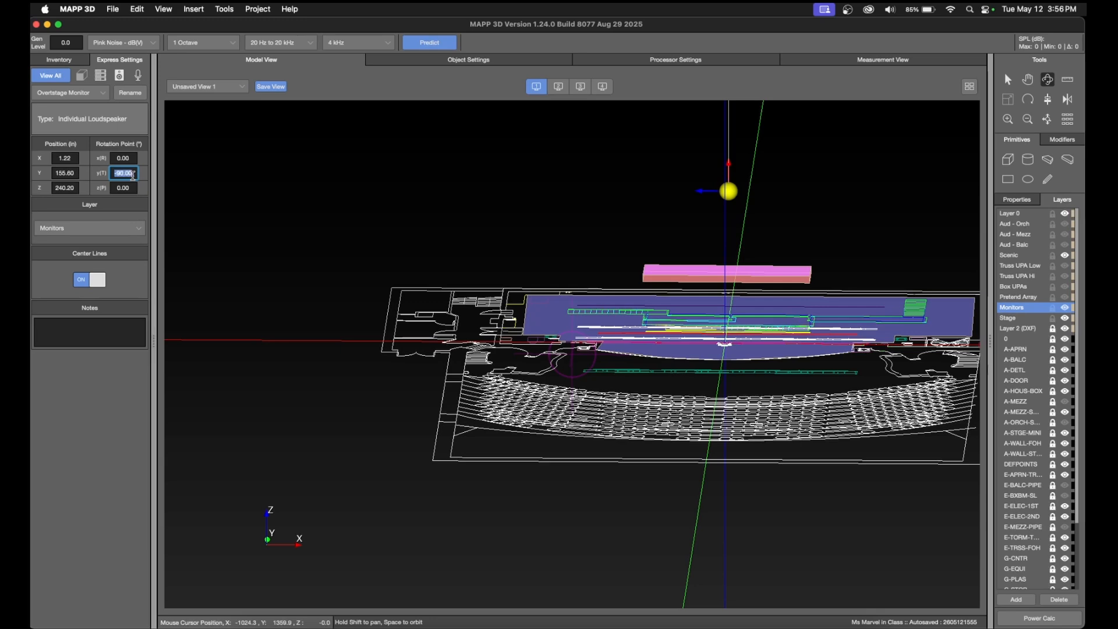
type("90")
key("Return")
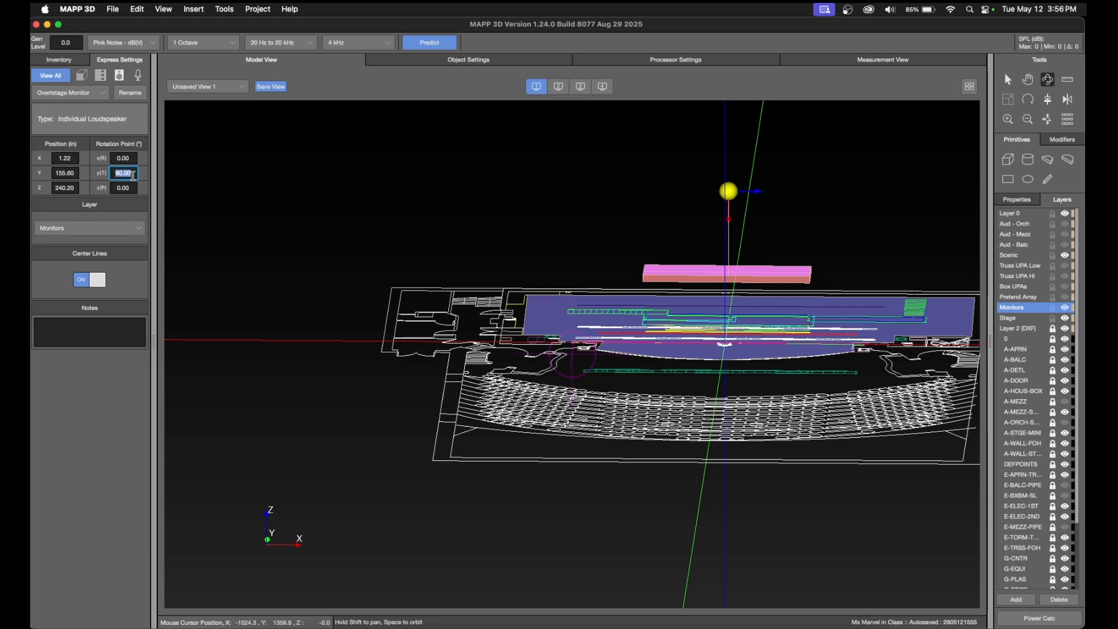
Rerun the prediction and examine the Overstage Monitor's coverage over the stage from above.
left_click_drag(716, 216, 536, 223)
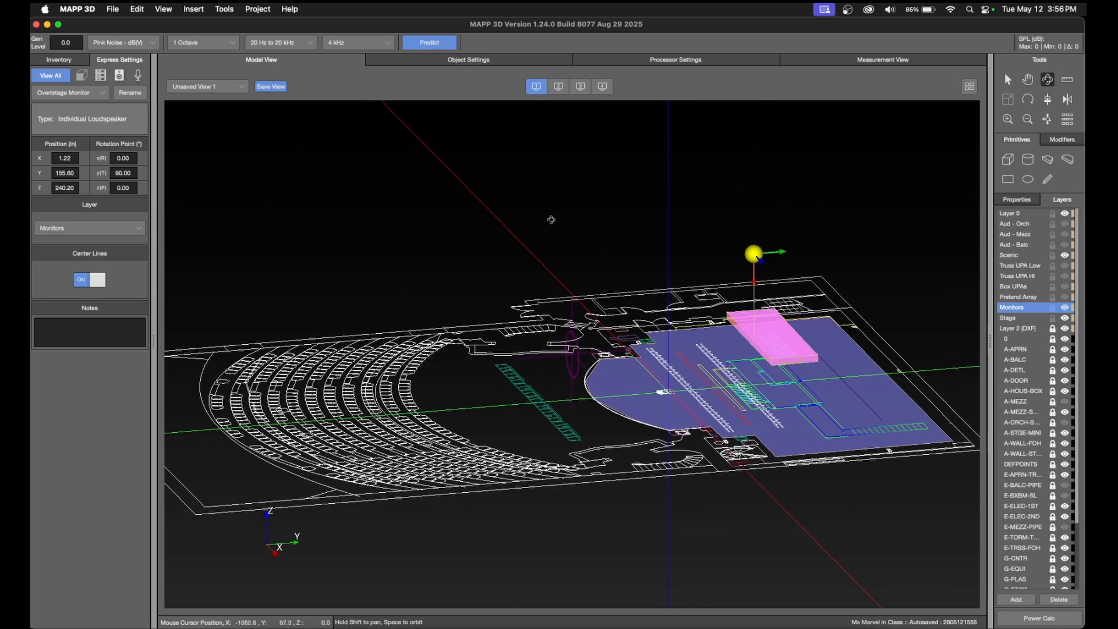
left_click(408, 44)
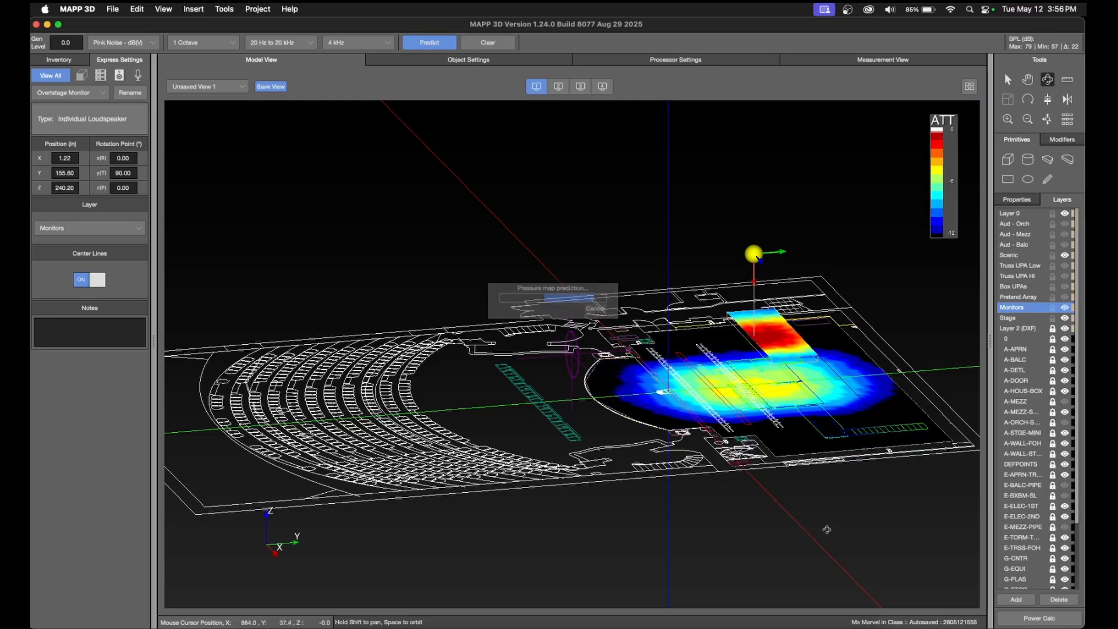
left_click(1047, 99)
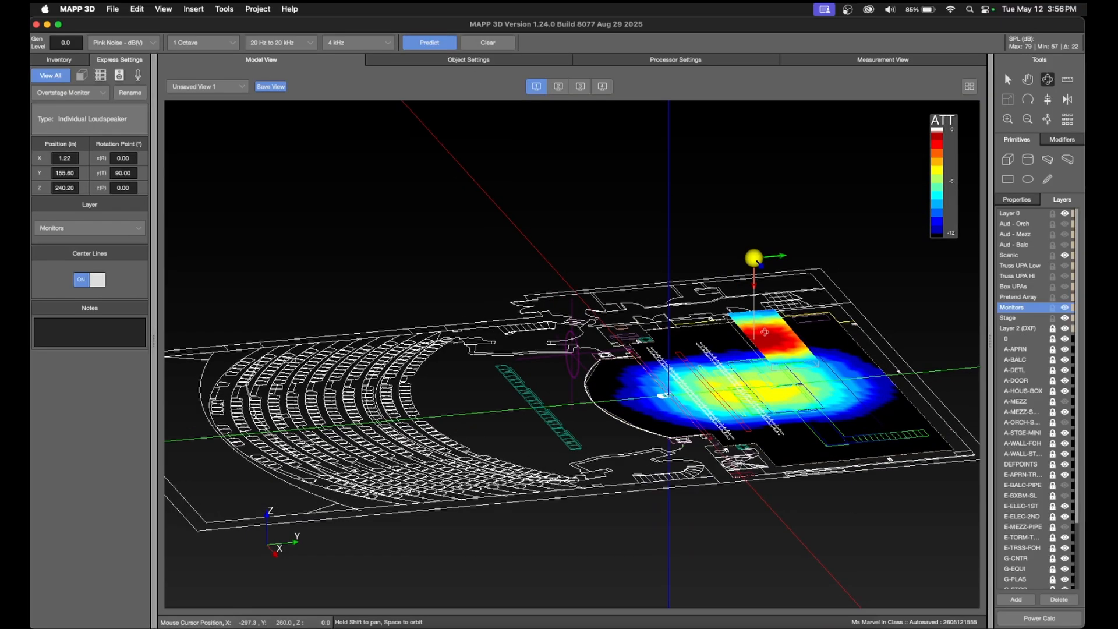
scroll(740, 193, "up", 6)
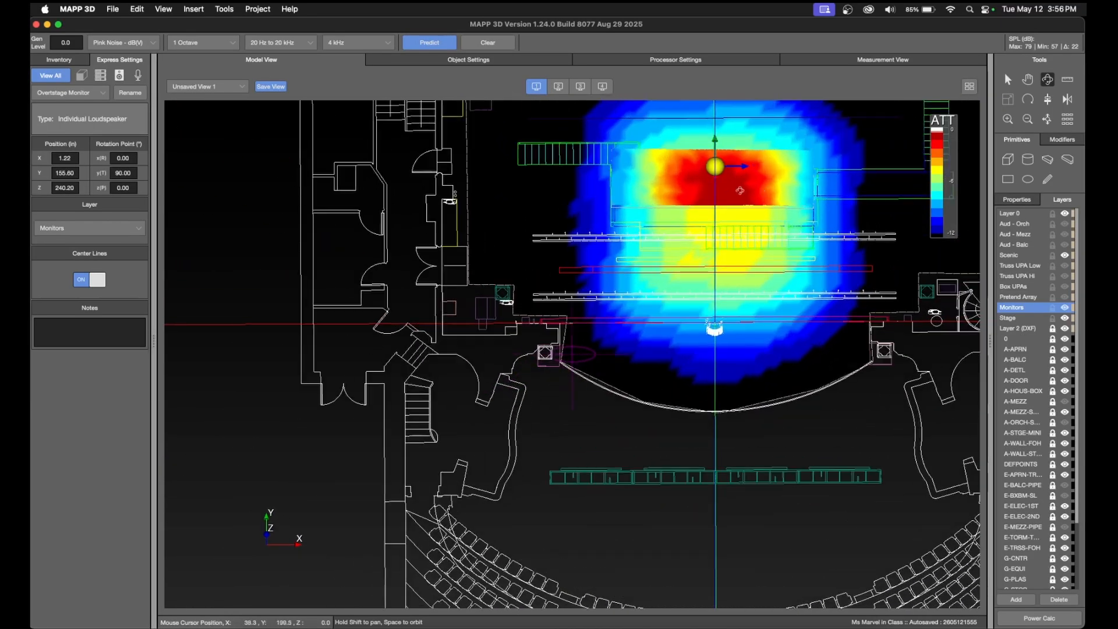
scroll(740, 262, "down", 5)
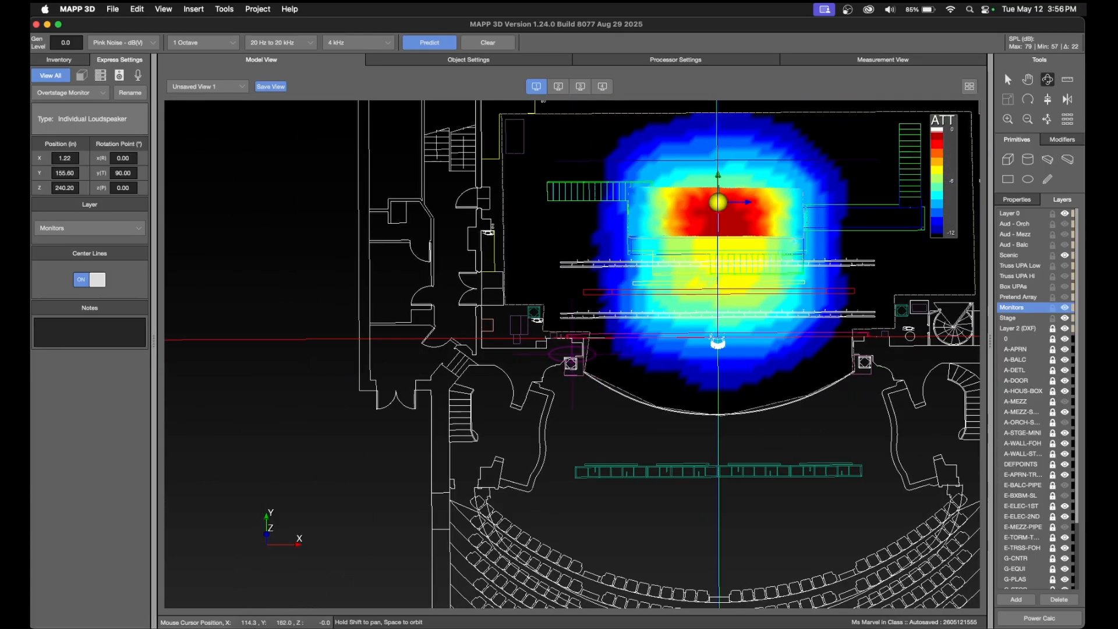
left_click(1028, 81)
left_click_drag(719, 227, 593, 318)
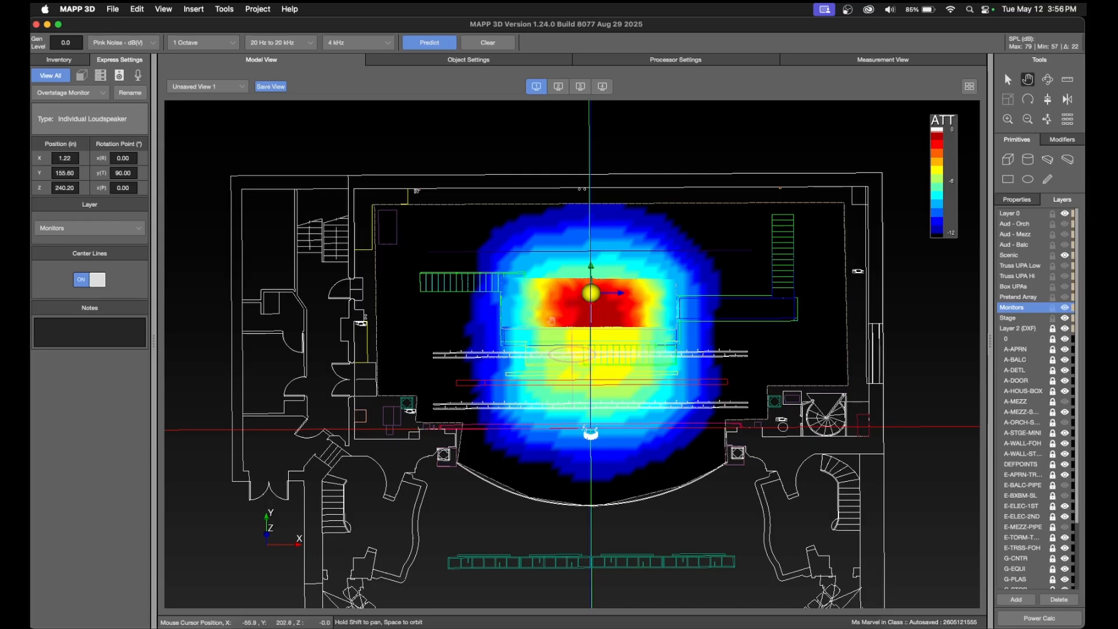
mouse_move(755, 313)
left_mouse_down()
mouse_move(634, 274)
mouse_move(748, 302)
left_mouse_up()
In the AutoCAD section, add a vertical linear dimension from the upper UPM-1P's bottom centre to the standing figure's head.
left_click(750, 624)
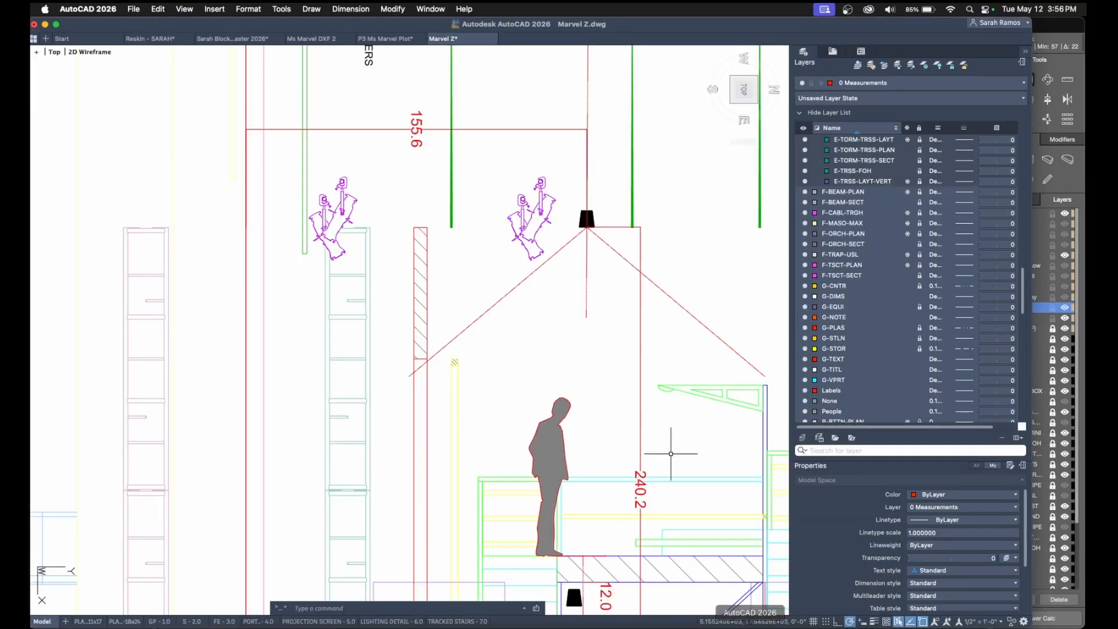
type("dli")
key("Return")
left_click(587, 227)
left_click(567, 413)
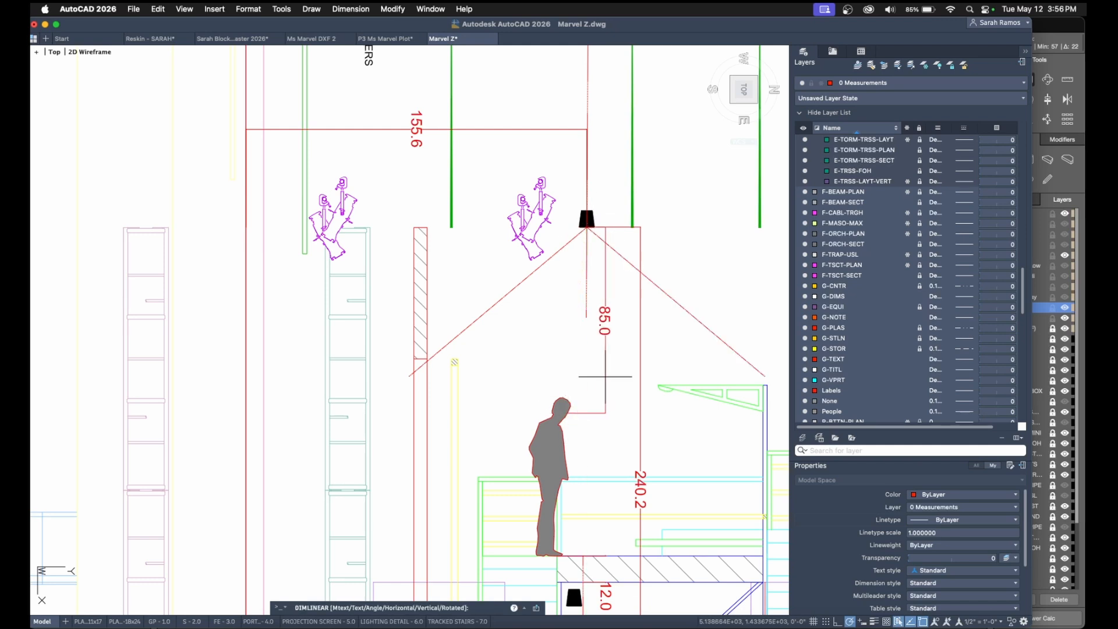
left_click(603, 407)
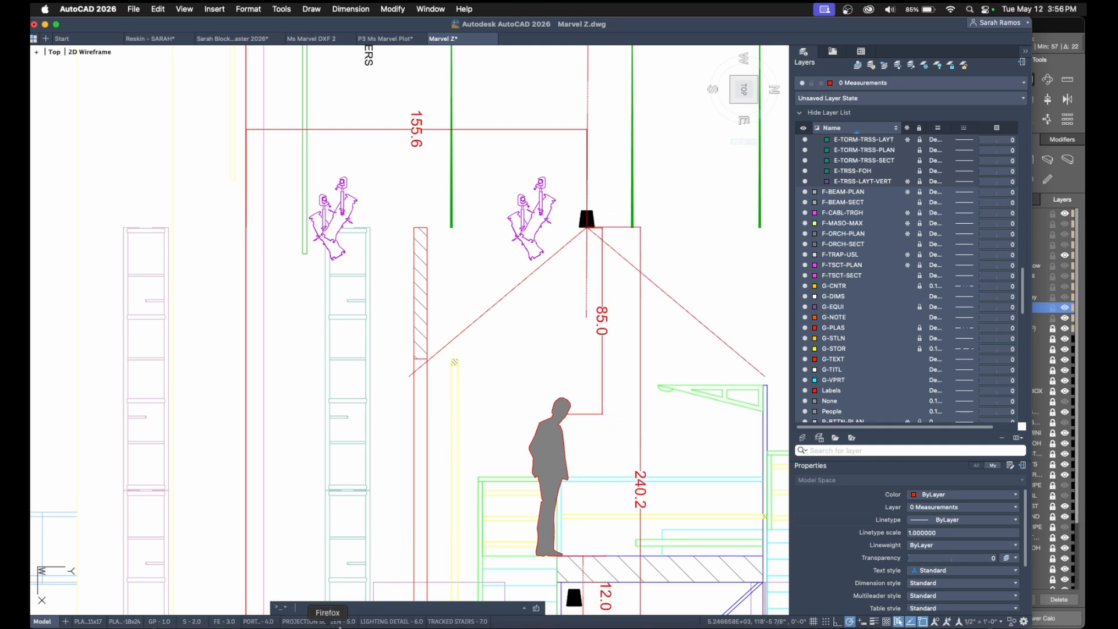
Convert the 85-inch distance between the monitor and the figure's head to feet in the calculator.
left_click(276, 626)
left_click(998, 117)
left_click(998, 142)
left_click(1060, 92)
left_click(967, 169)
left_click(999, 169)
left_click(1060, 193)
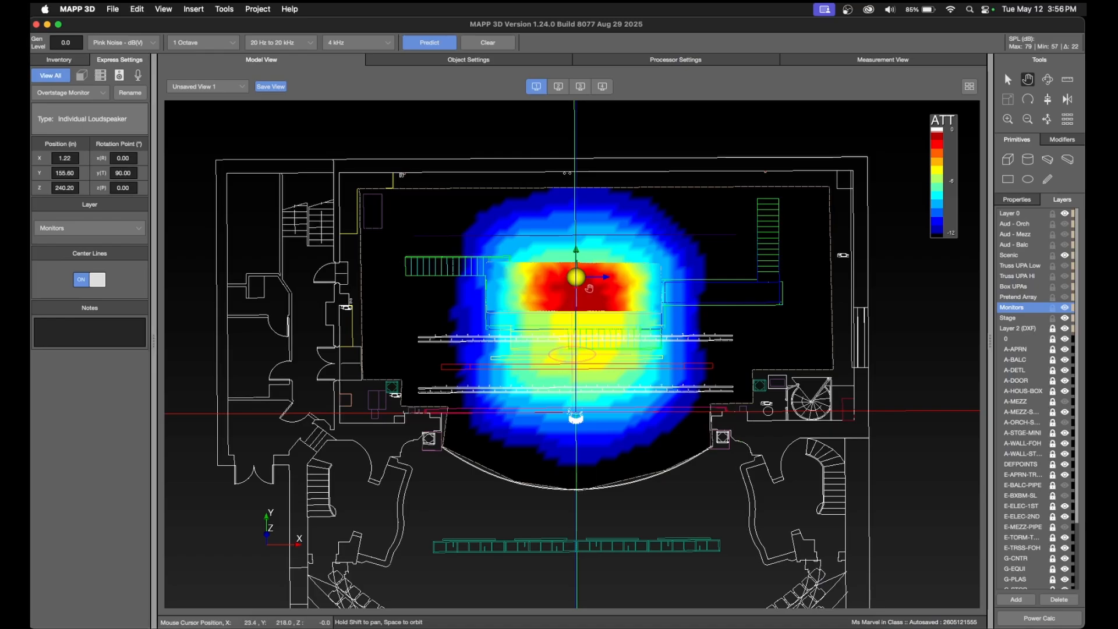
In MAPP 3D, mirror the Overstage Monitor along the X axis and move the copy to about X 223.4, Y 159.95 in.
scroll(579, 296, "up", 6)
scroll(579, 296, "down", 2)
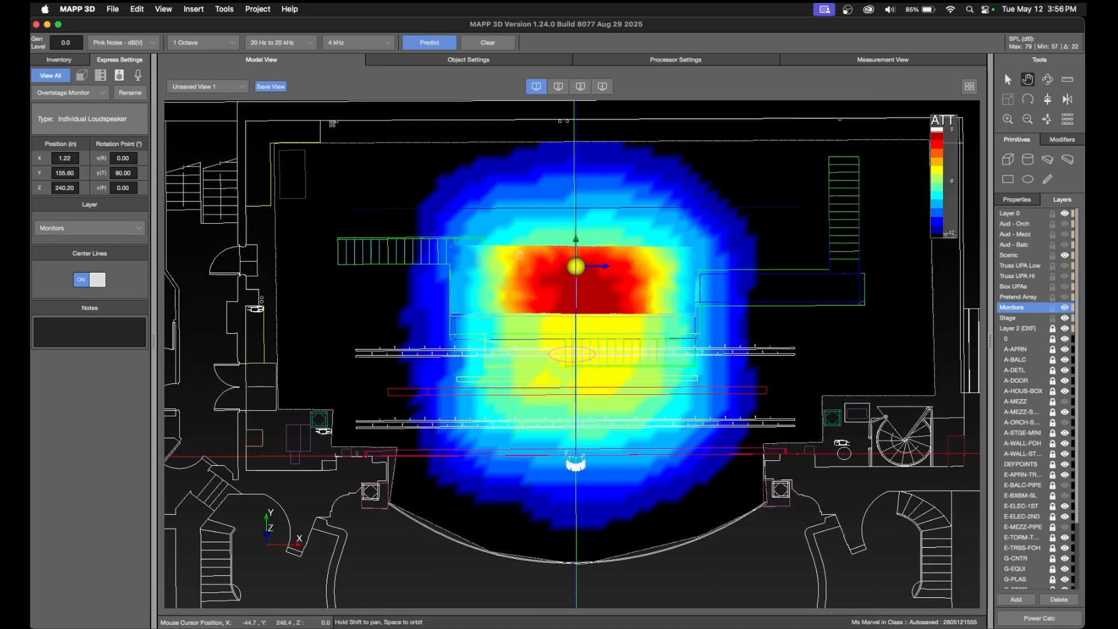
left_click(226, 7)
left_click(212, 10)
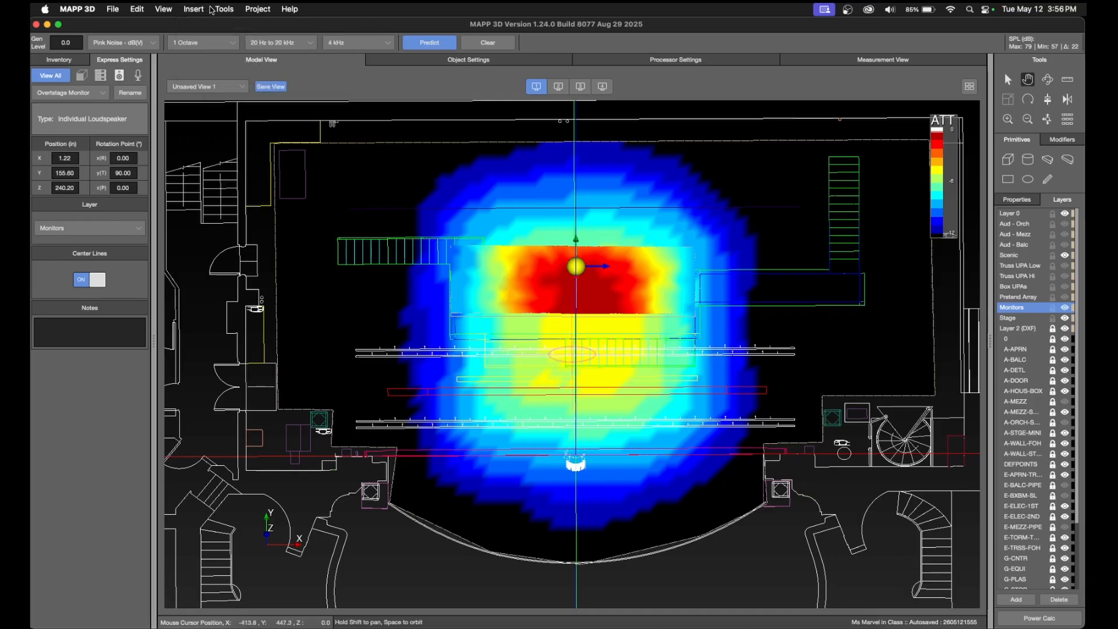
left_click(1070, 100)
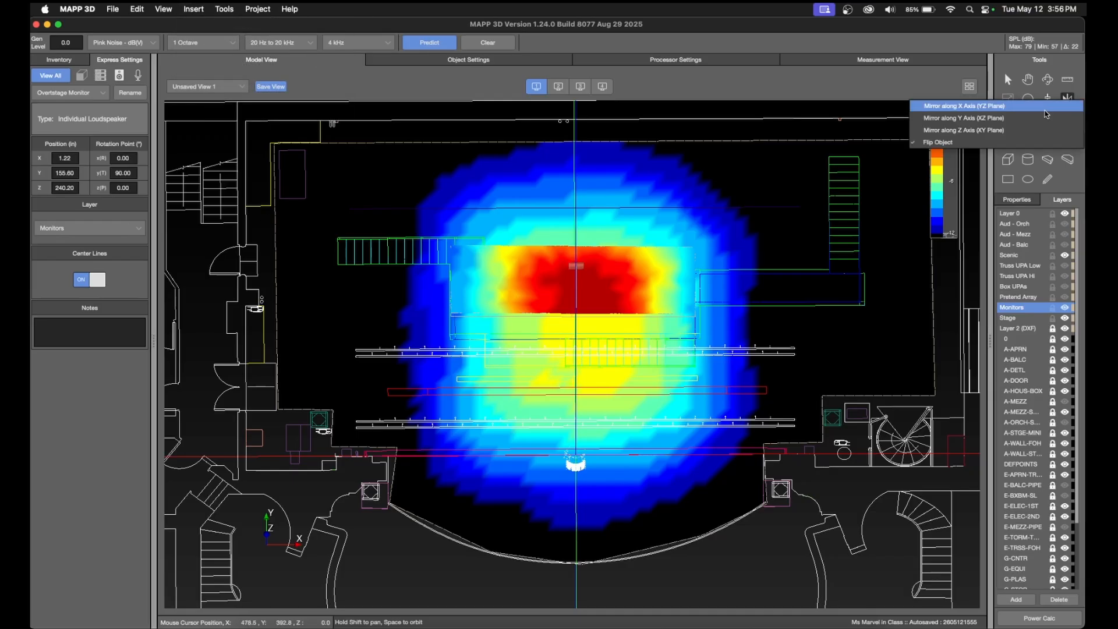
left_click(1026, 110)
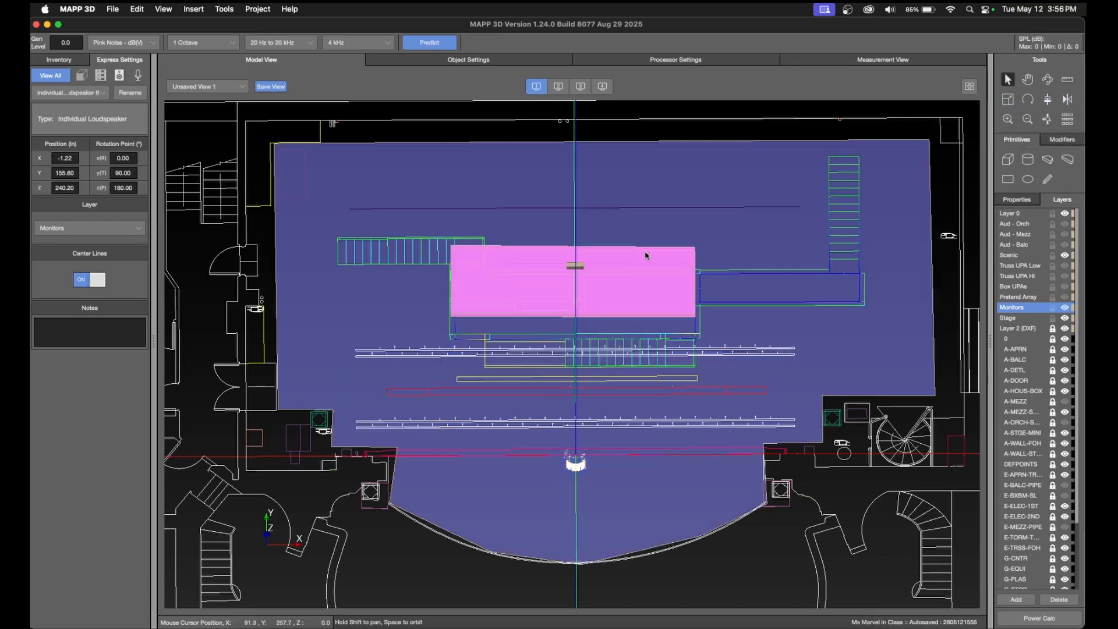
left_click_drag(581, 271, 762, 263)
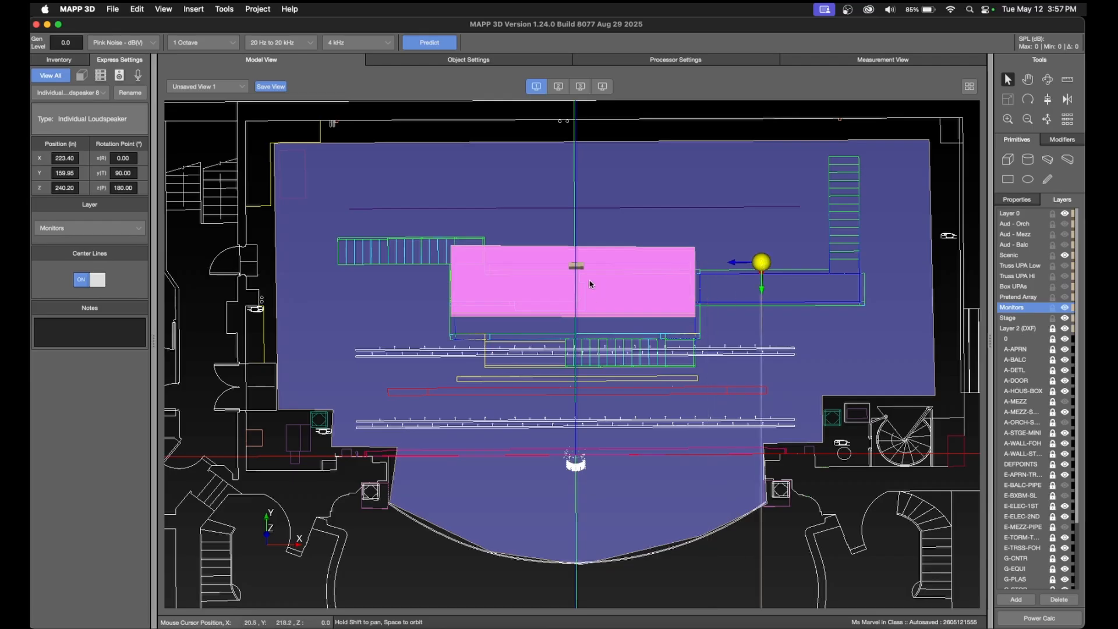
Mirror the offset monitor copy along the X axis to place a matching monitor on the opposite side of the stage.
left_click(576, 269)
left_click(764, 262)
left_click(1070, 86)
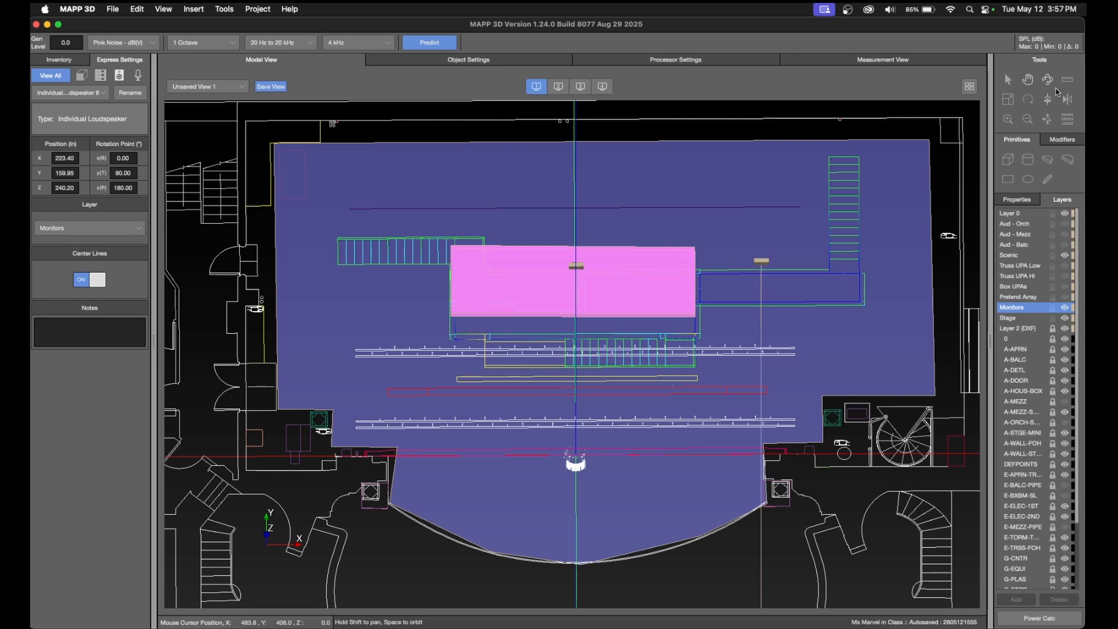
key("Escape")
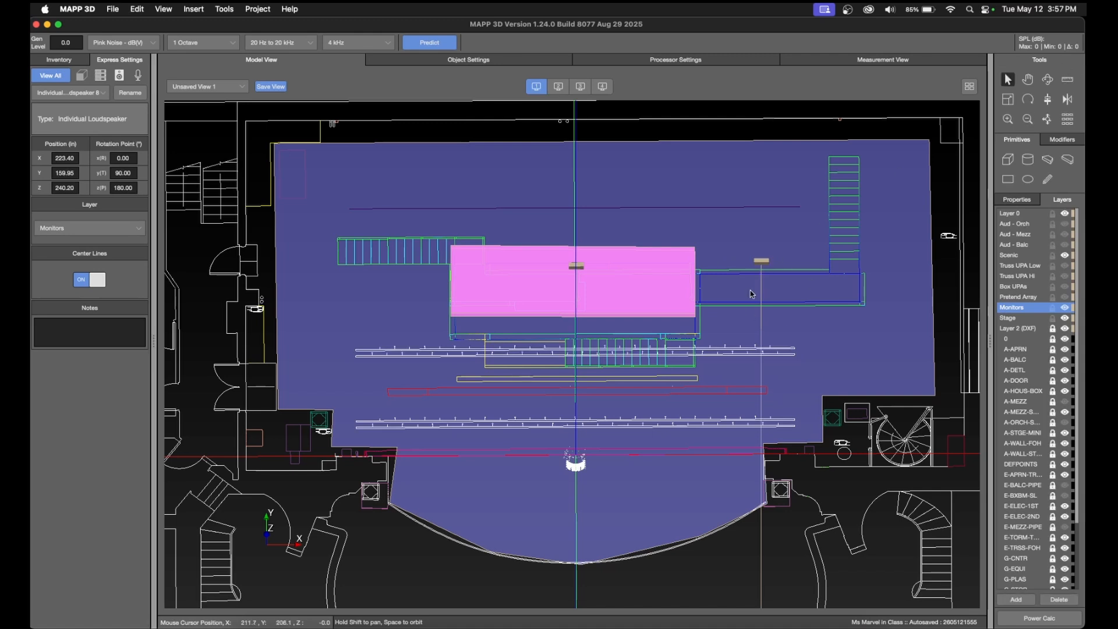
left_click(764, 263)
left_click(1067, 99)
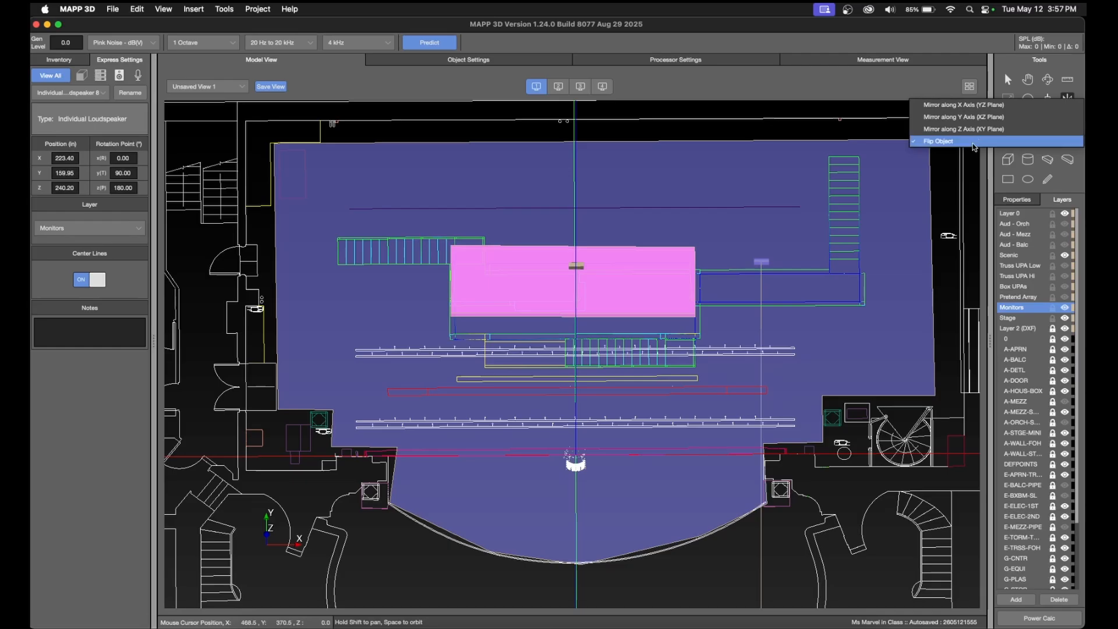
left_click(996, 105)
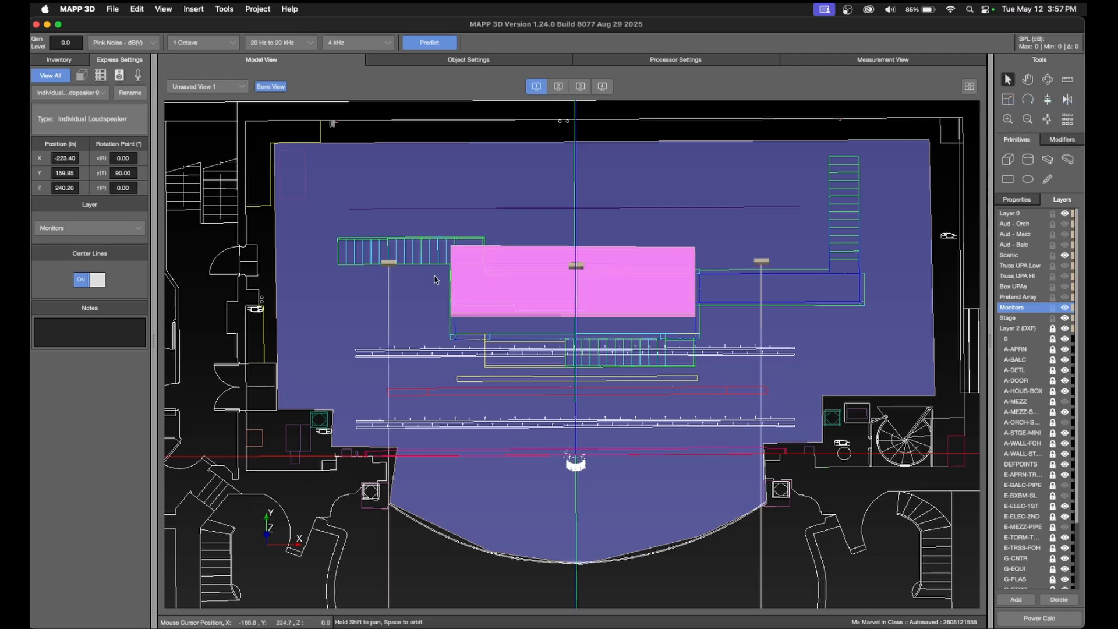
Run the prediction for all three overhead monitors and examine the coverage across the stage and its curved downstage edge.
left_click(431, 43)
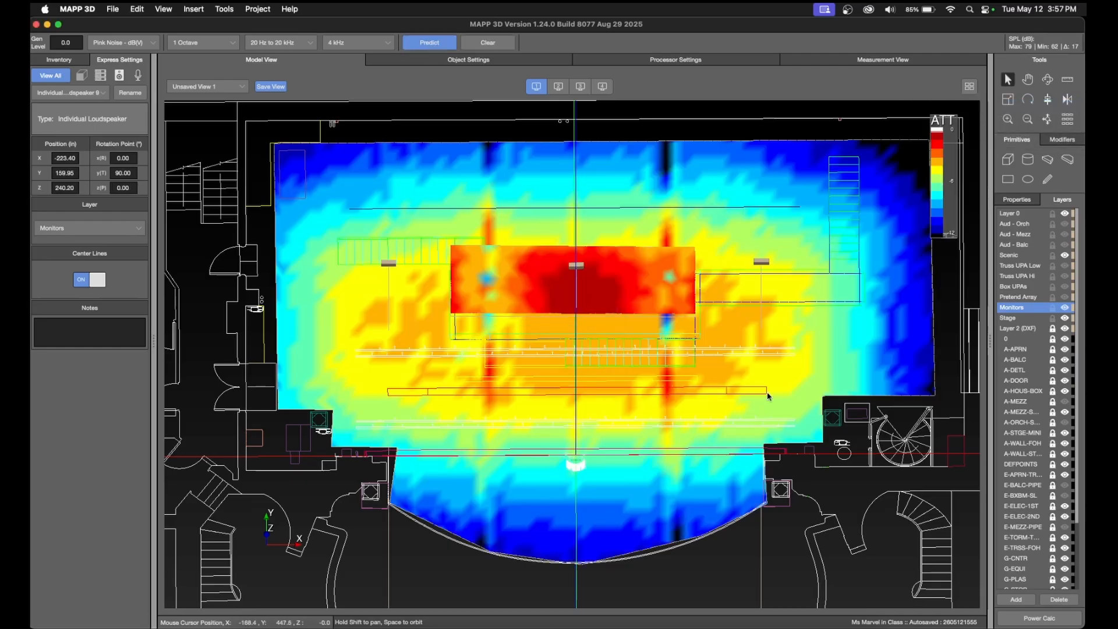
left_click(579, 268)
left_click(762, 262)
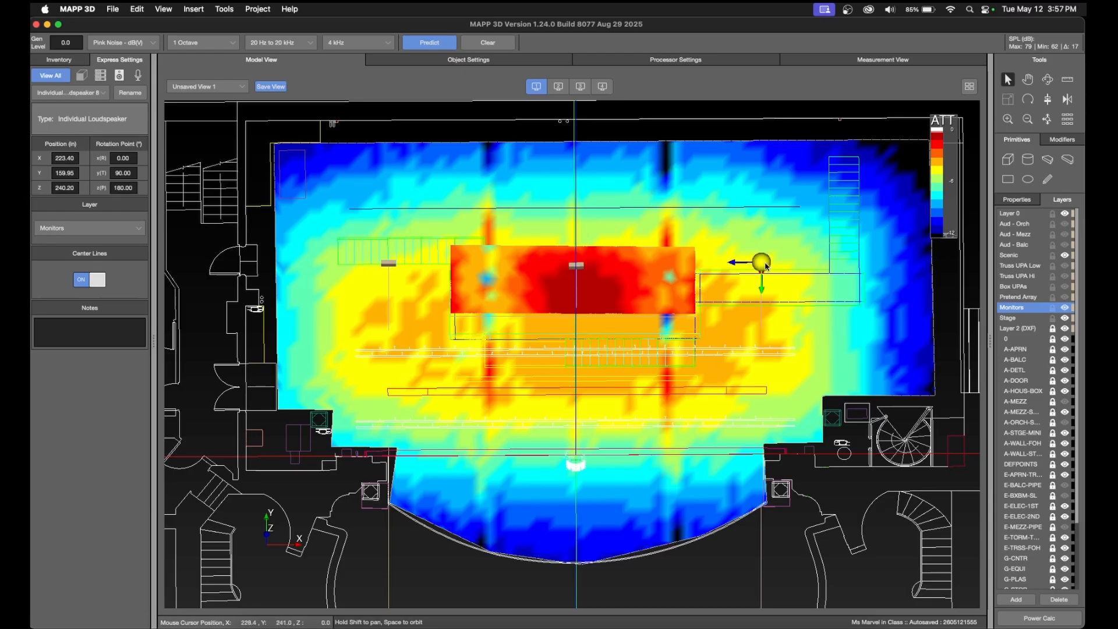
left_click(1050, 80)
left_click_drag(810, 326, 873, 463)
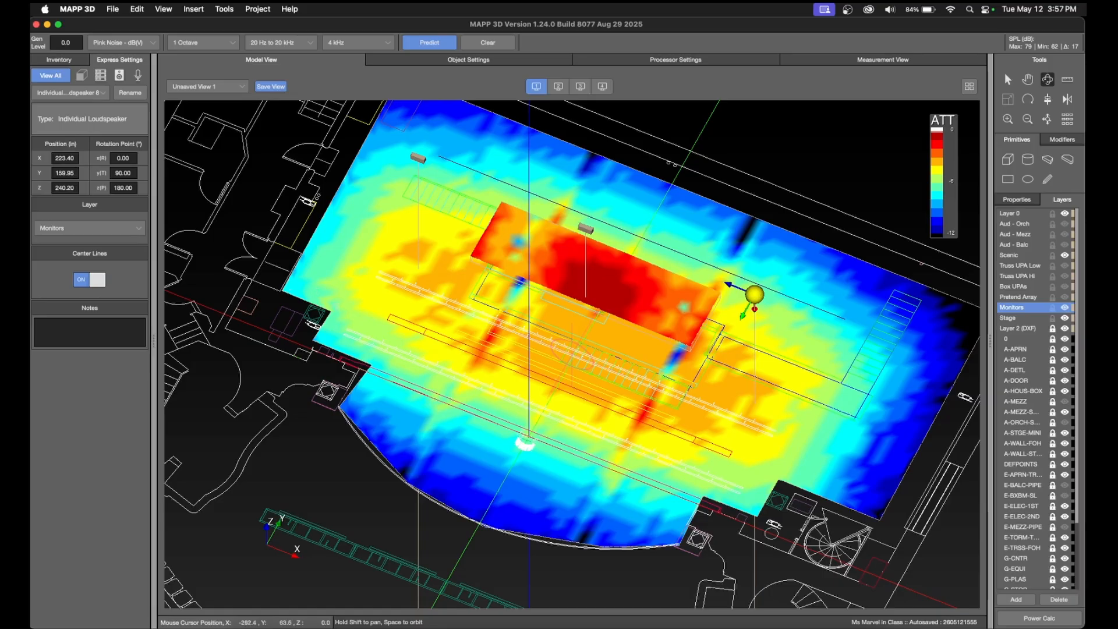
scroll(679, 452, "down", 2)
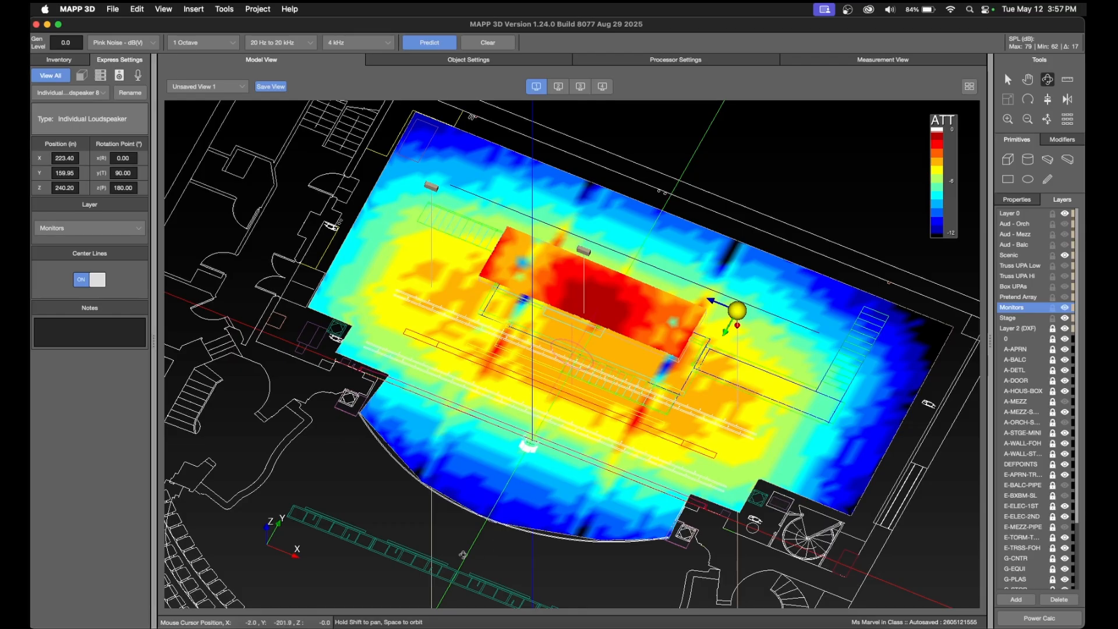
scroll(498, 547, "up", 5)
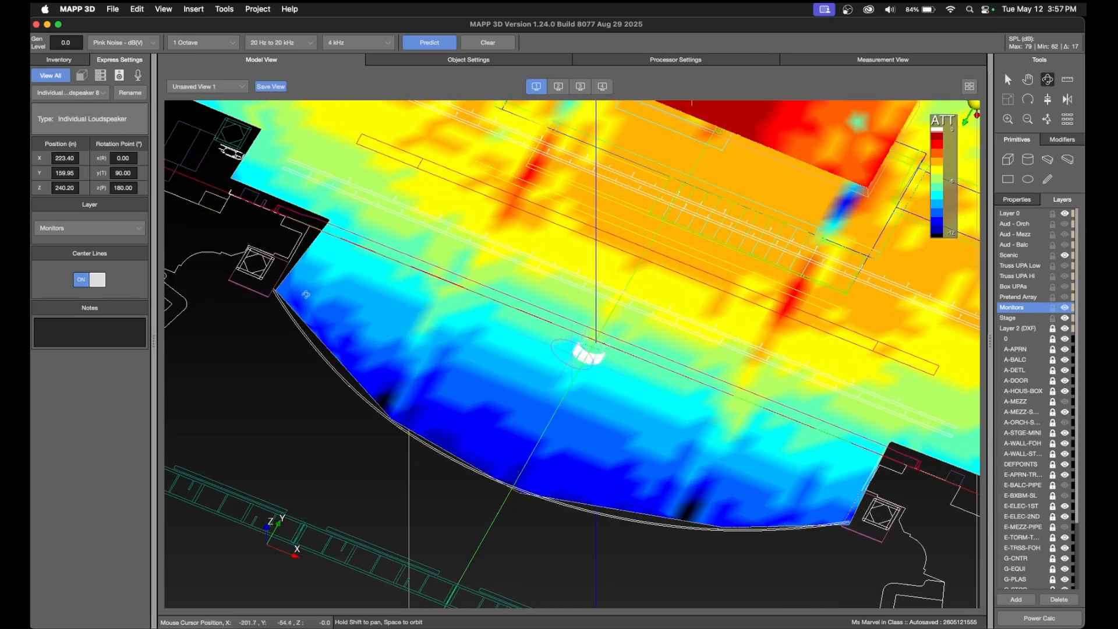
scroll(717, 482, "down", 5)
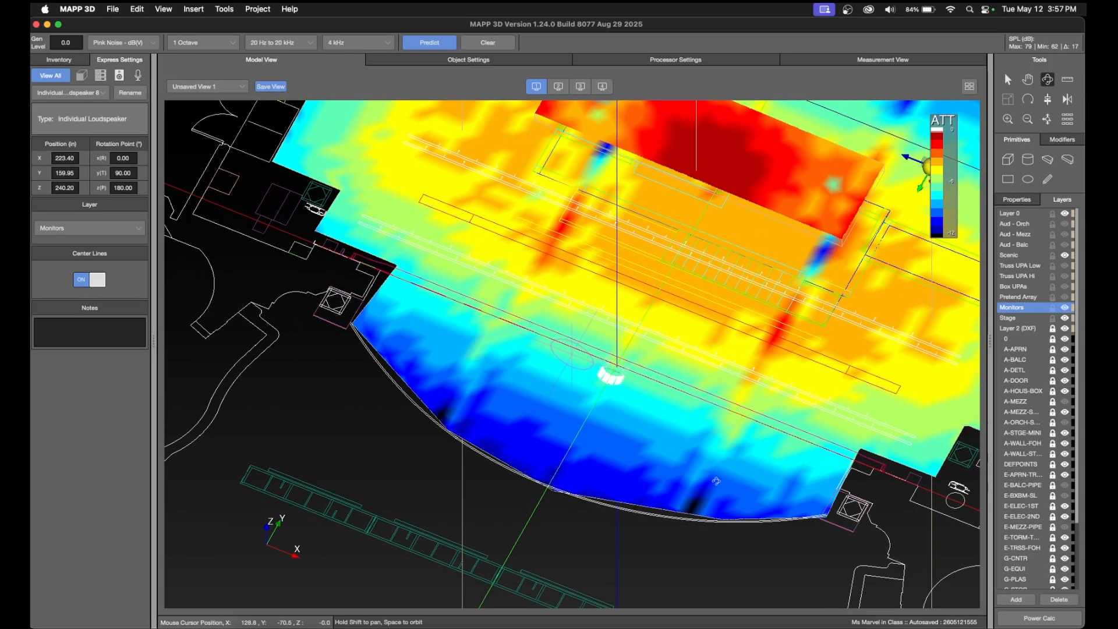